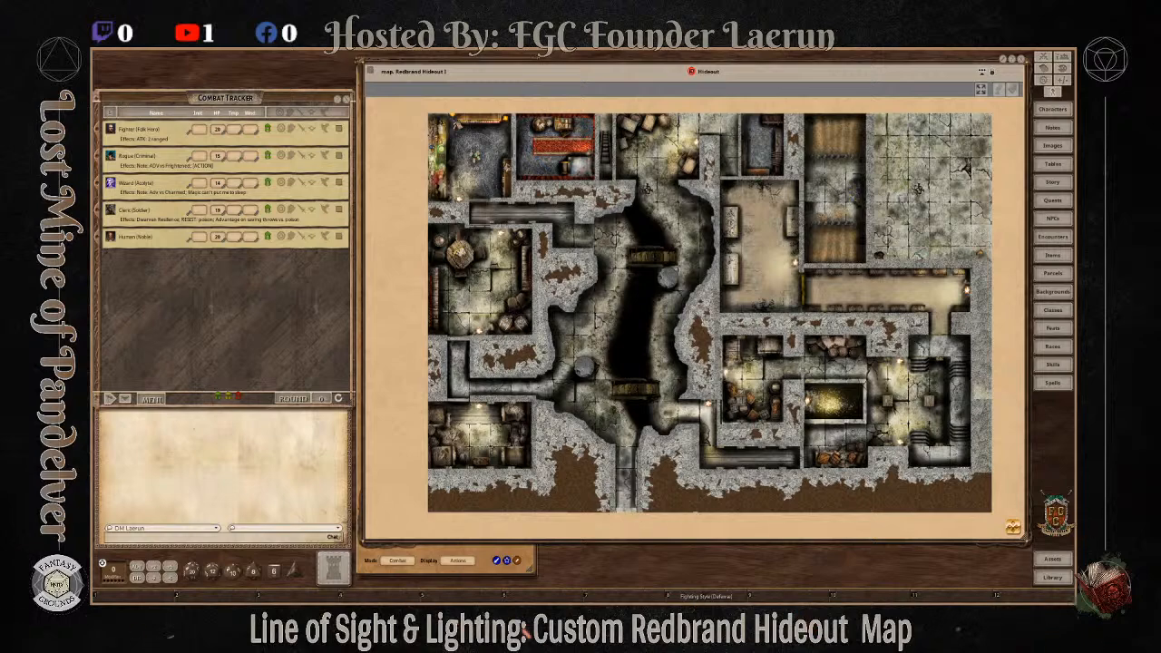
Step: Fit the Redbrand Hideout map to its window
left_click(984, 89)
scroll(916, 275, "down", 1)
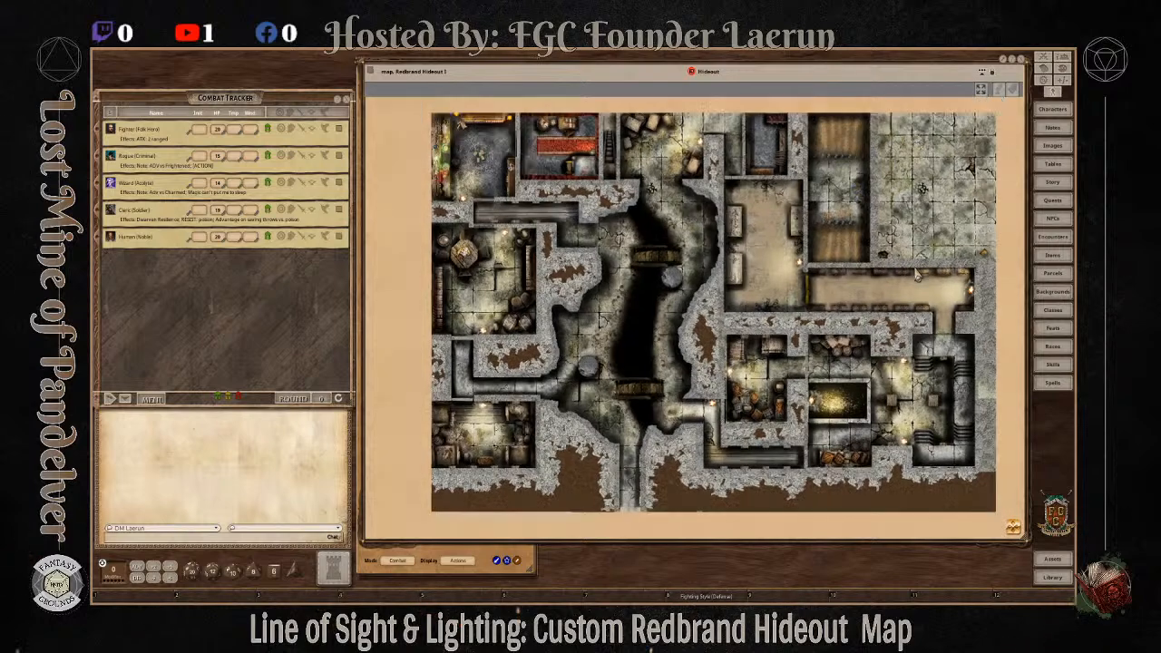
mouse_move(1011, 172)
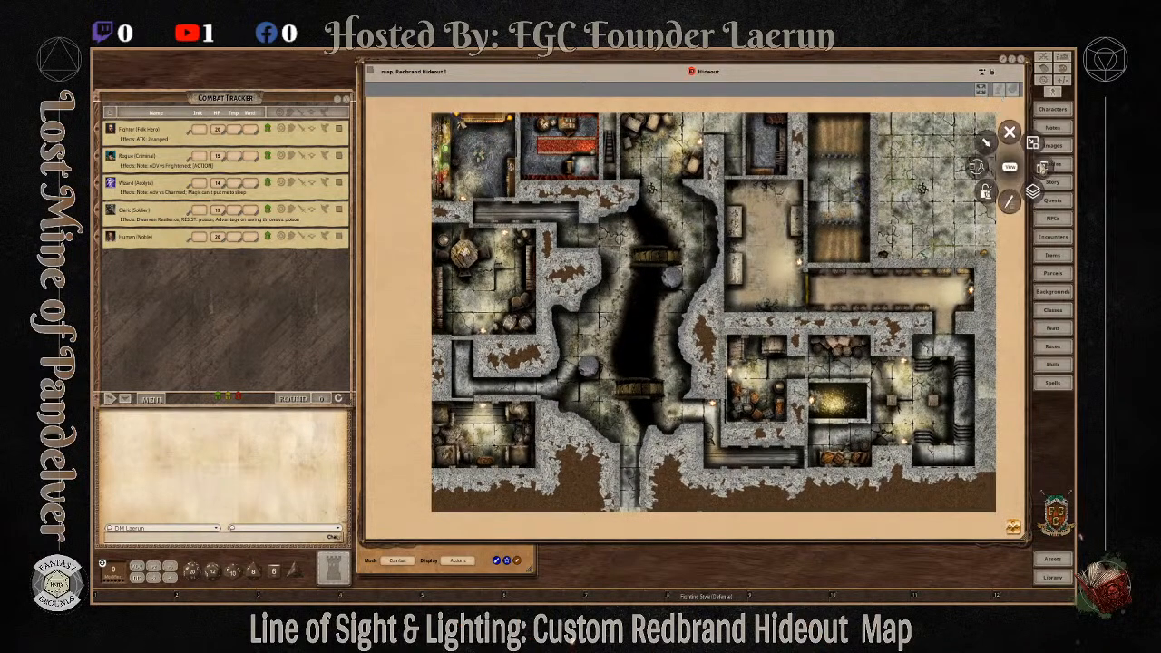
left_click(1047, 171)
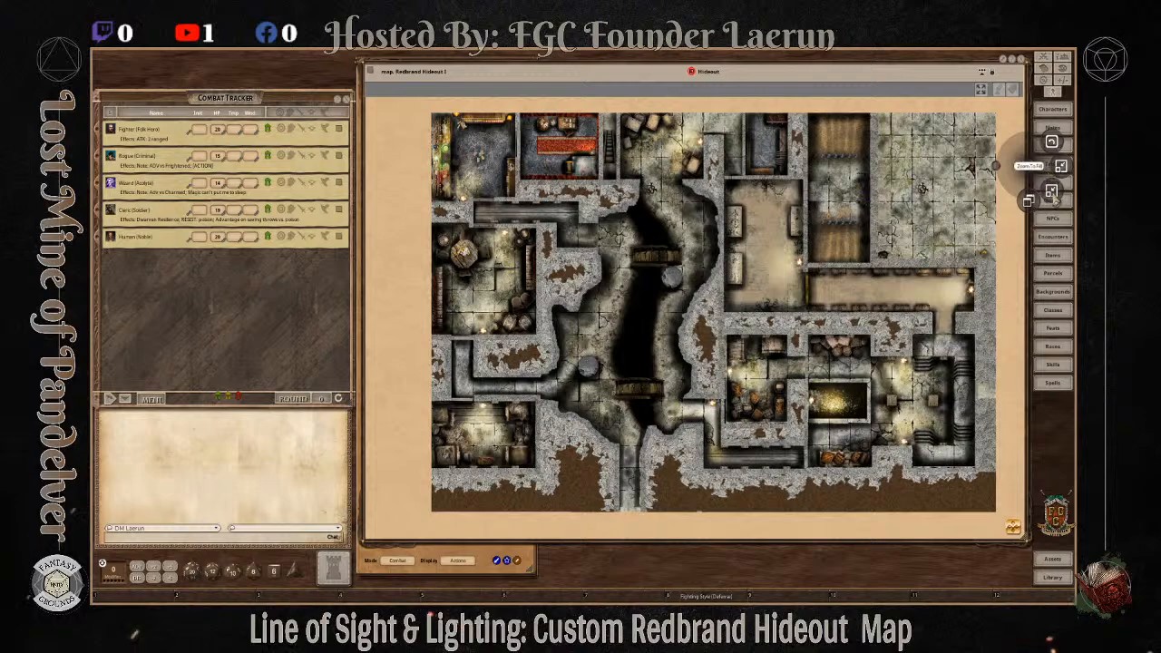
left_click(1050, 191)
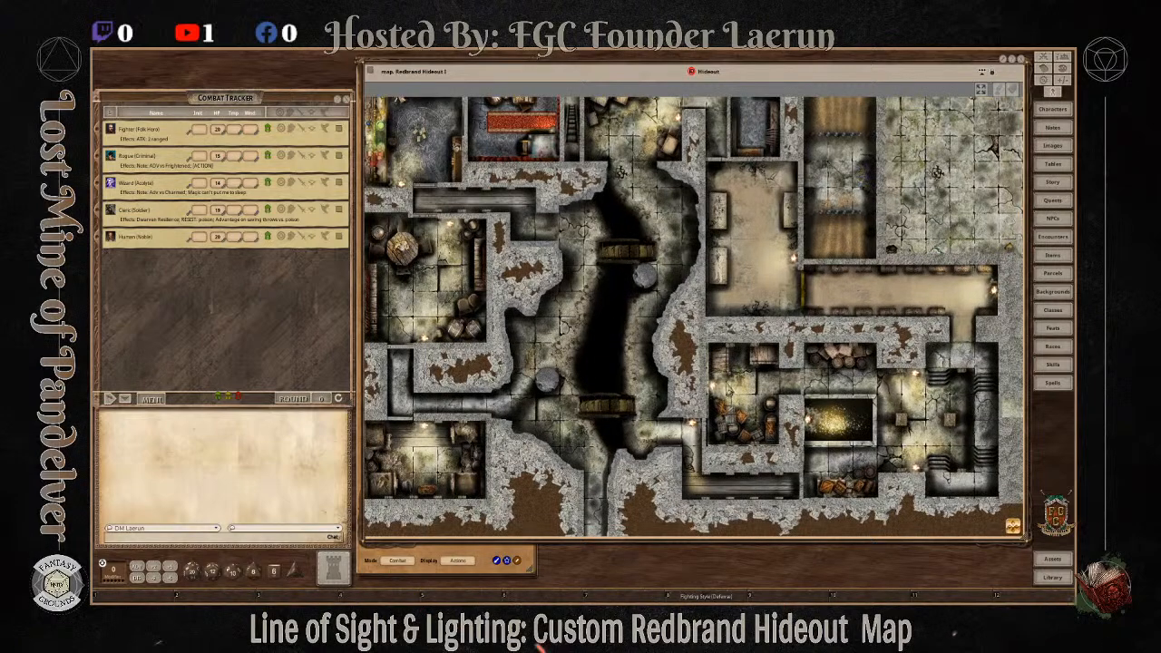
Step: Move the Redbrand Hideout map window over the combat tracker's edge and enlarge it to fill more of the desktop
scroll(725, 383, "down", 1)
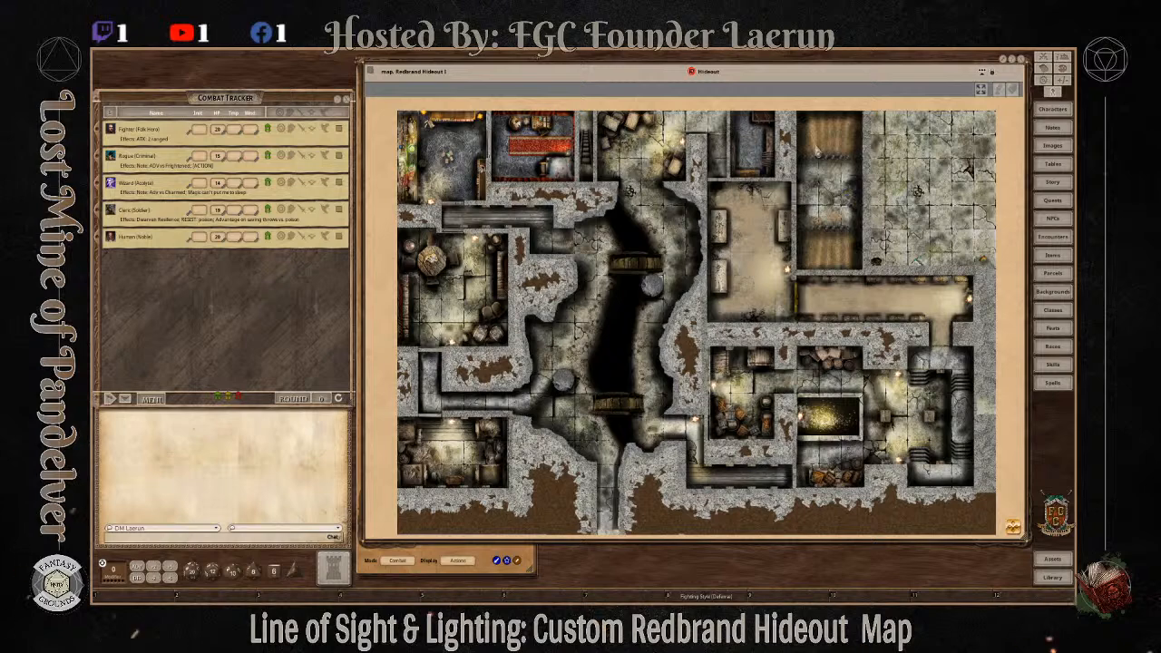
scroll(660, 383, "down", 3)
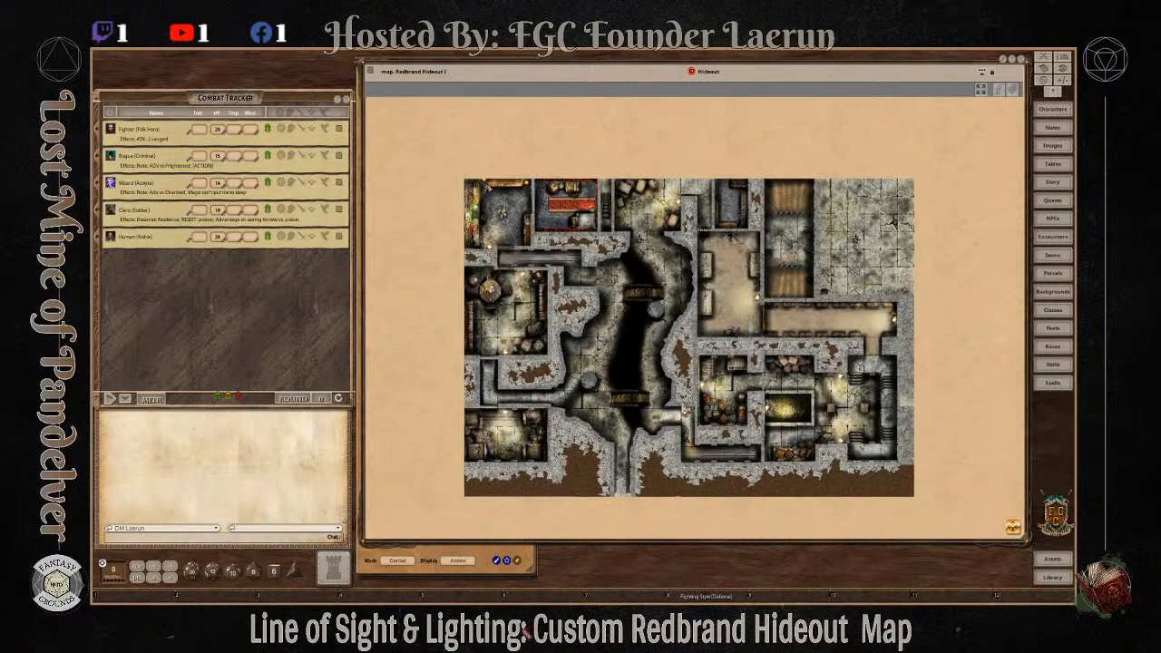
scroll(683, 408, "up", 4)
scroll(685, 411, "up", 1)
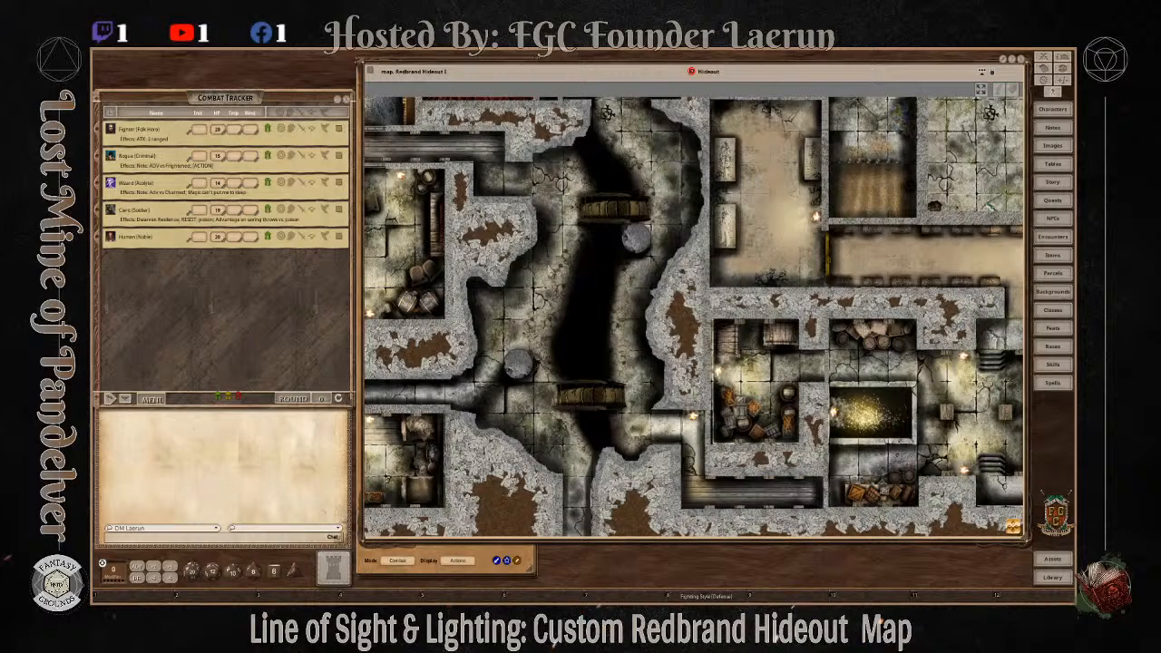
scroll(644, 430, "down", 2)
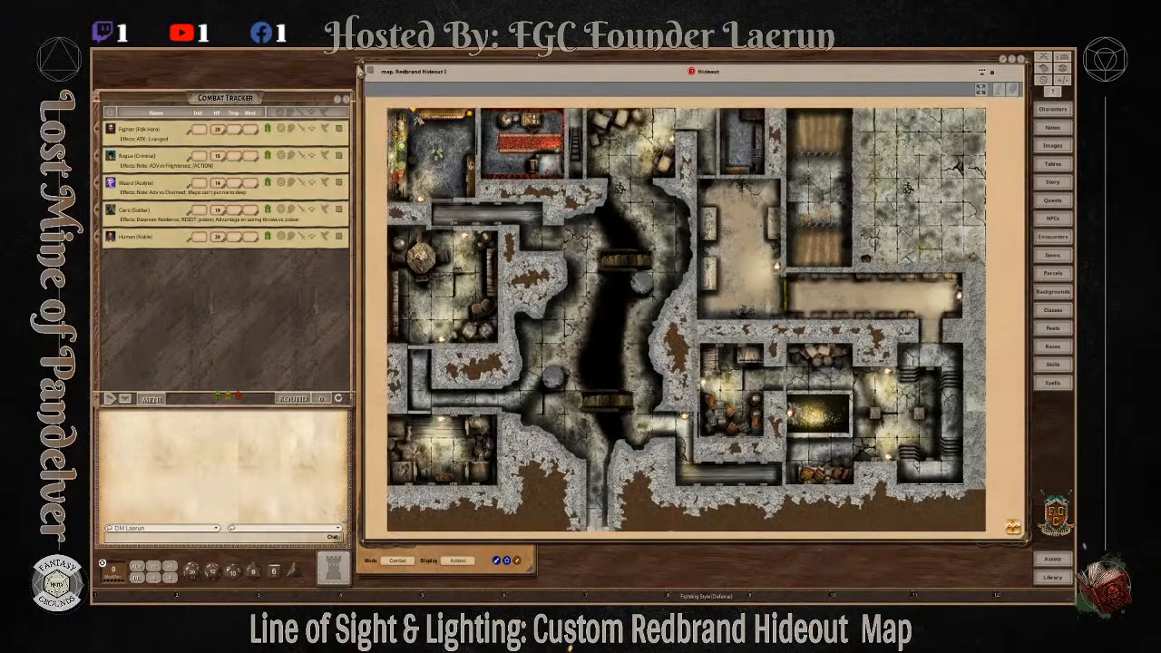
left_click_drag(422, 65, 358, 62)
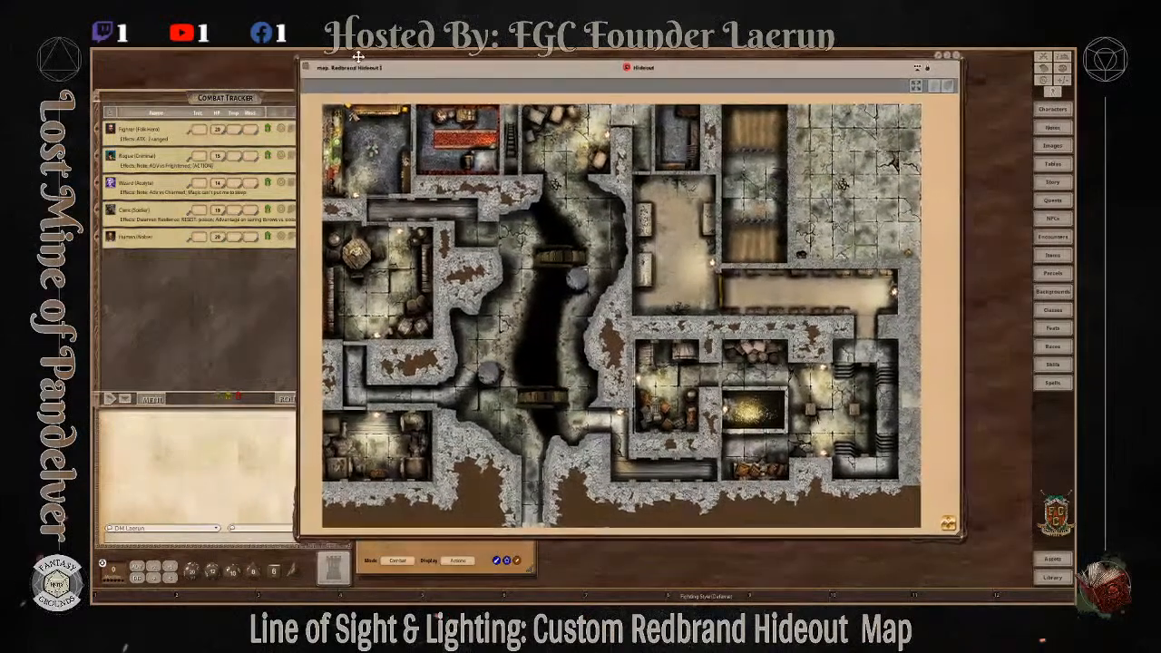
left_click_drag(960, 533, 1023, 577)
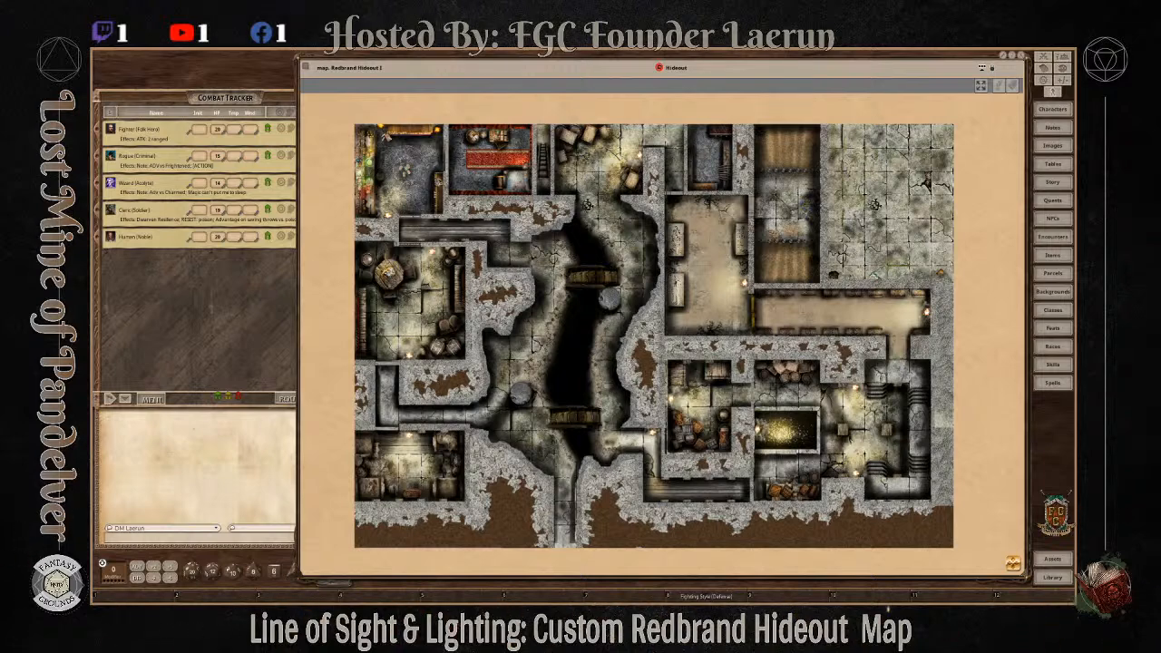
Step: Show the map's editing actions and layer list, and hide them again with the map fitted to its window
left_click(997, 83)
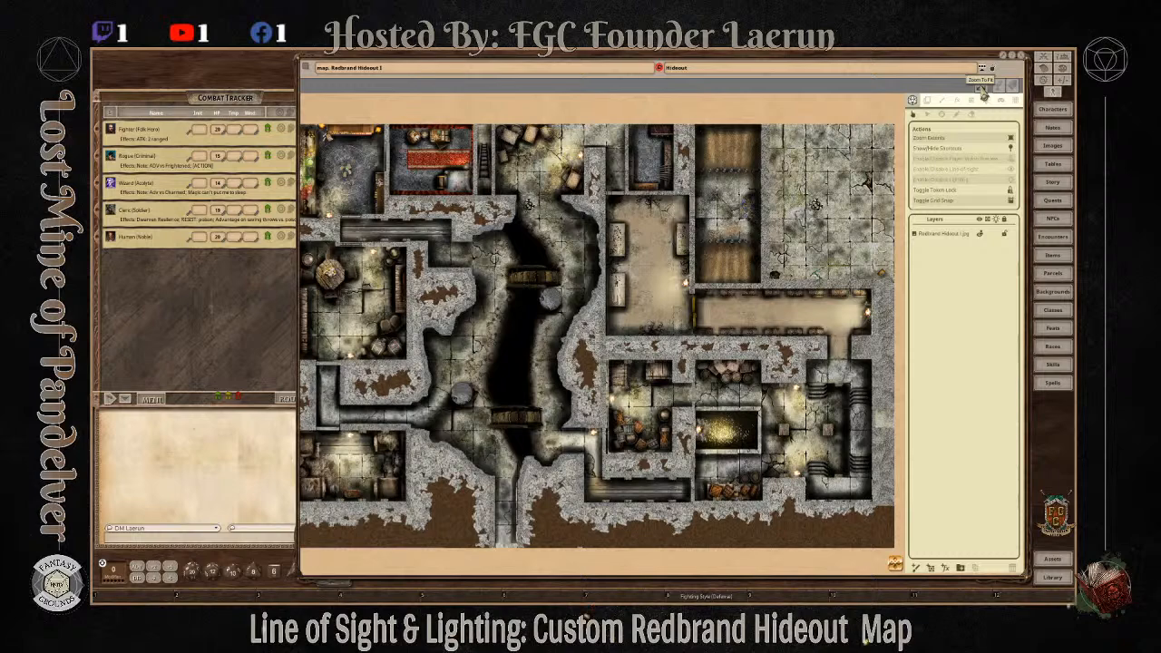
left_click(983, 90)
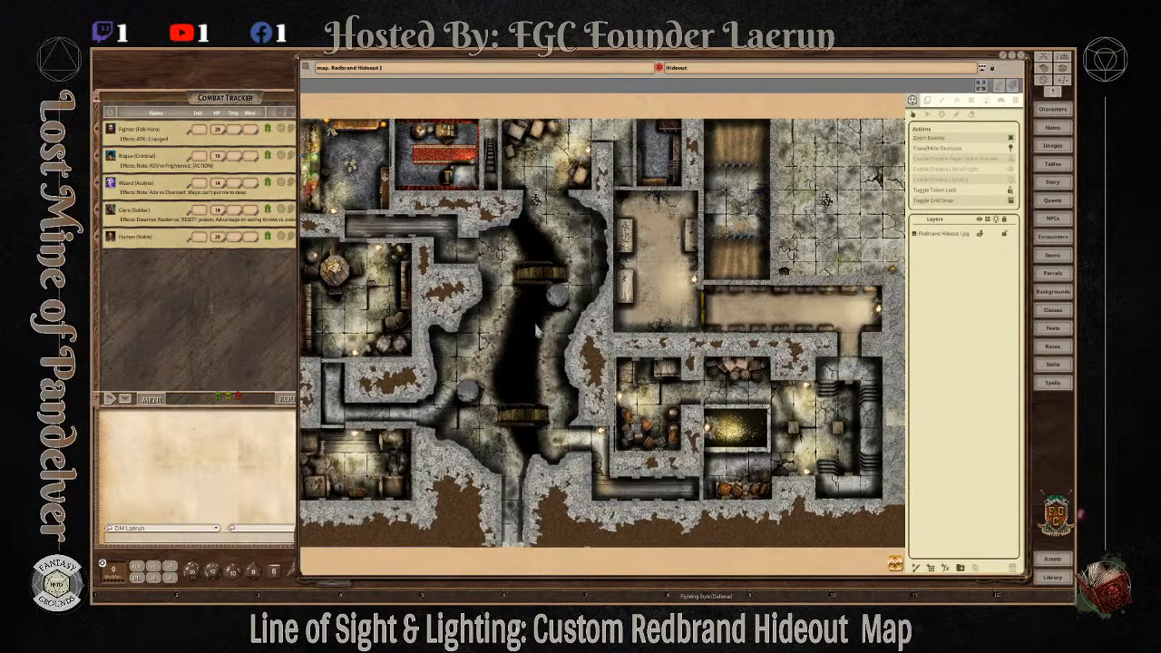
left_click(983, 90)
scroll(819, 234, "up", 1)
scroll(817, 240, "down", 1)
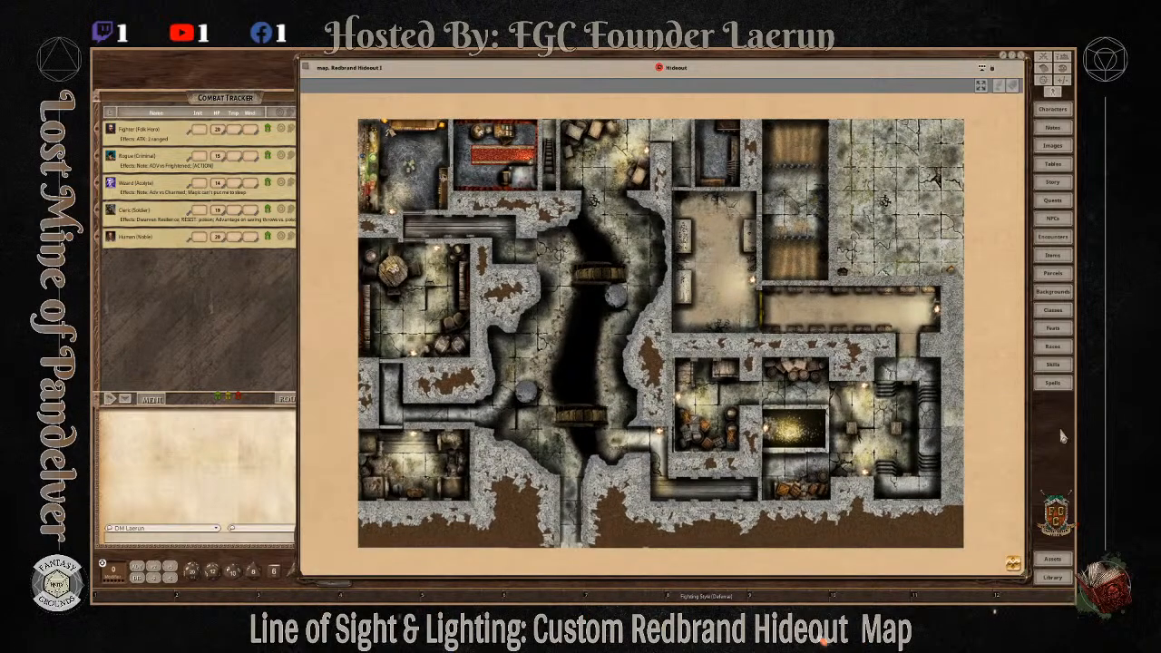
Step: Browse the image assets to the campaign's Campaign Maps folder and preview the first Redbrand Hideout map
left_click(1067, 563)
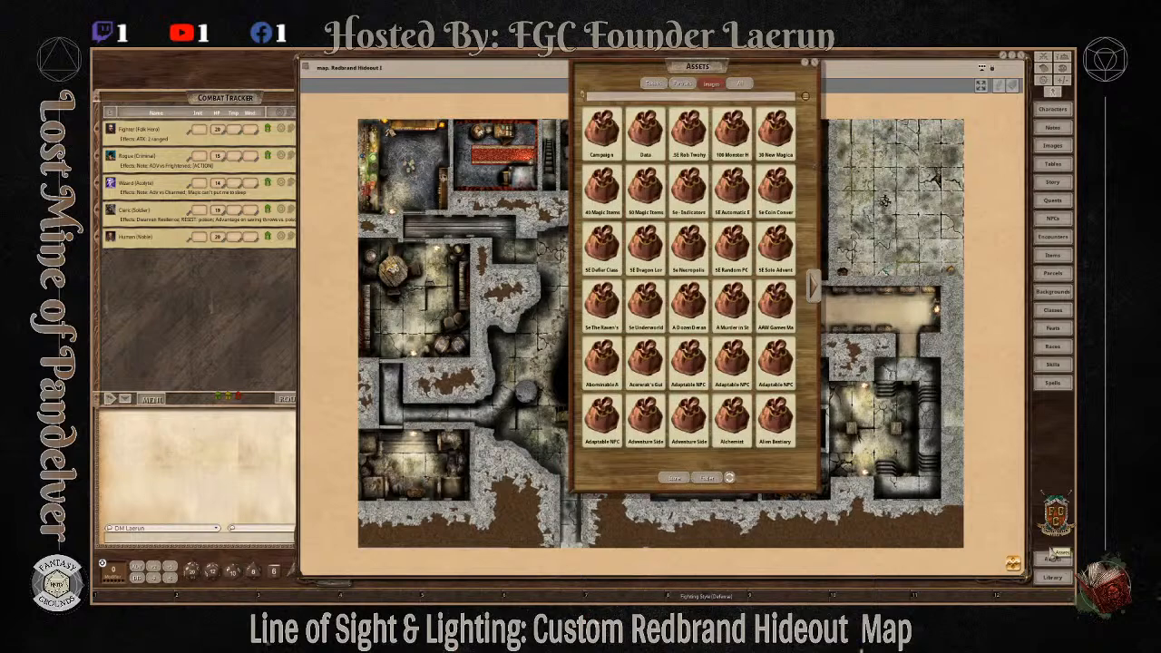
left_click_drag(706, 69, 439, 84)
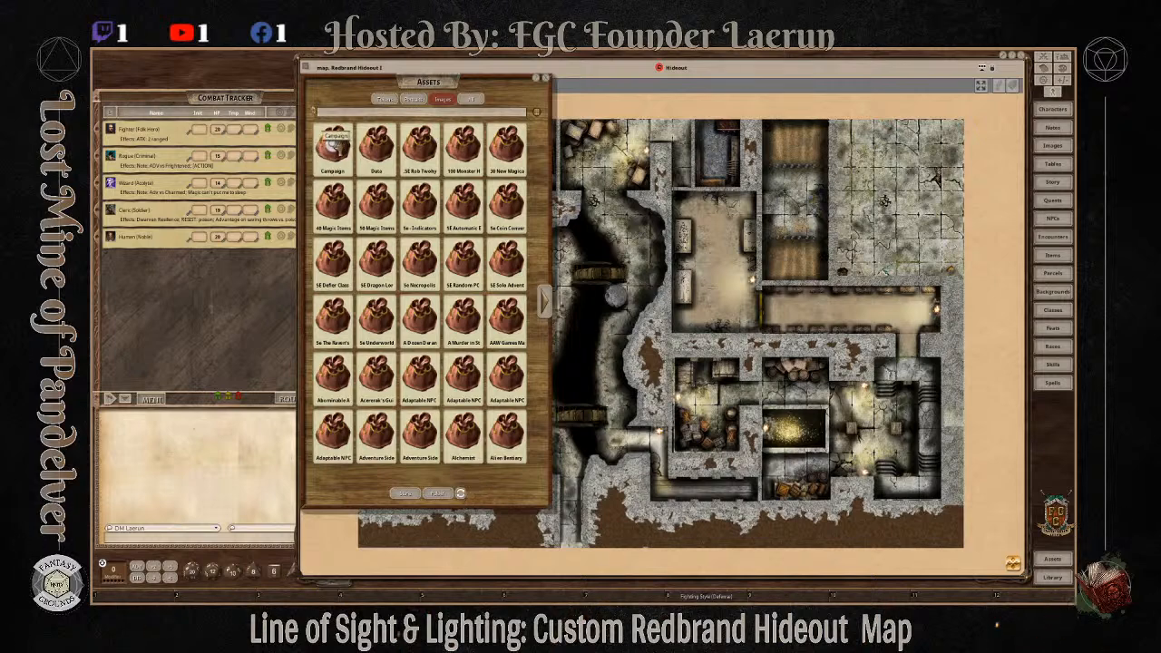
left_click(334, 143)
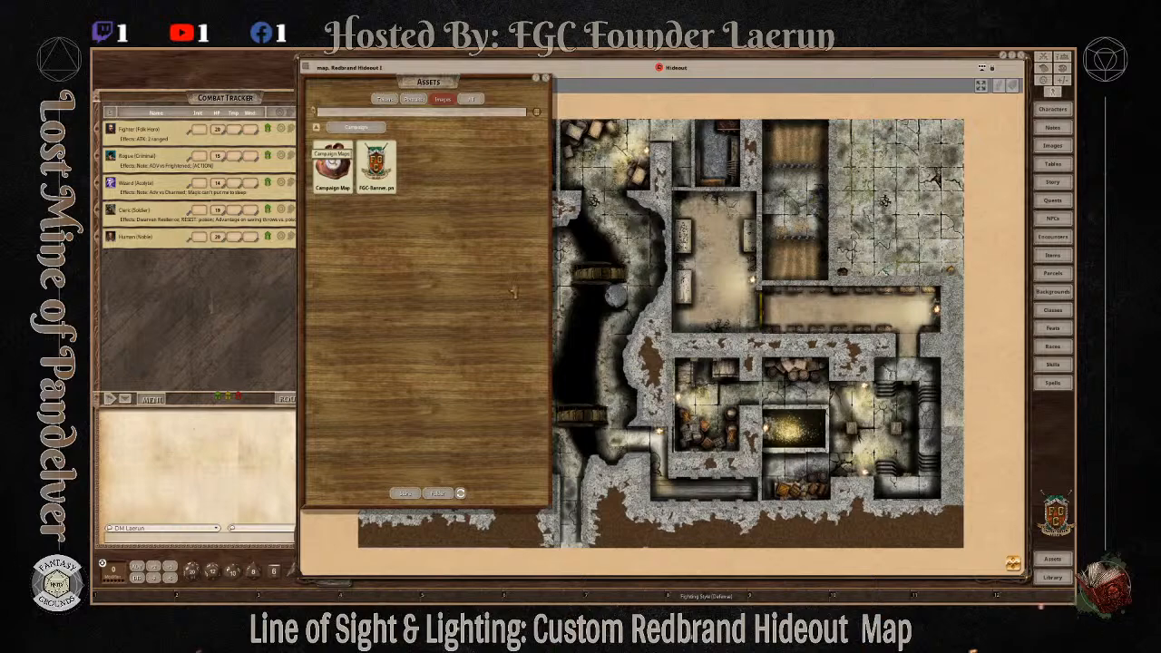
left_click(332, 163)
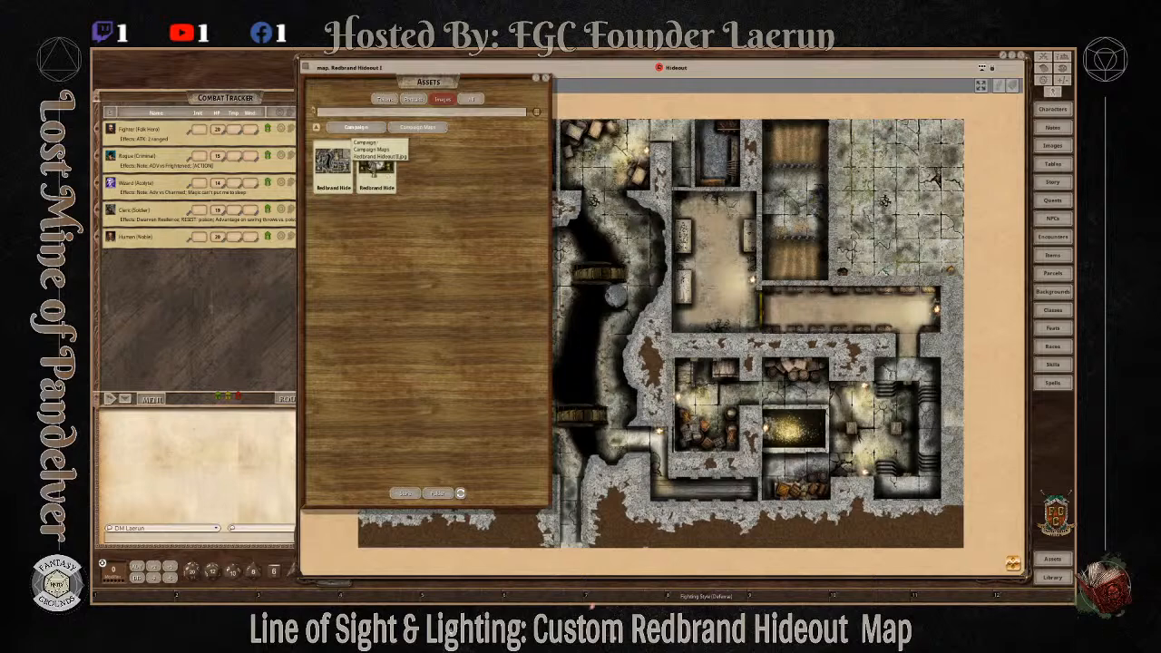
left_click(334, 163)
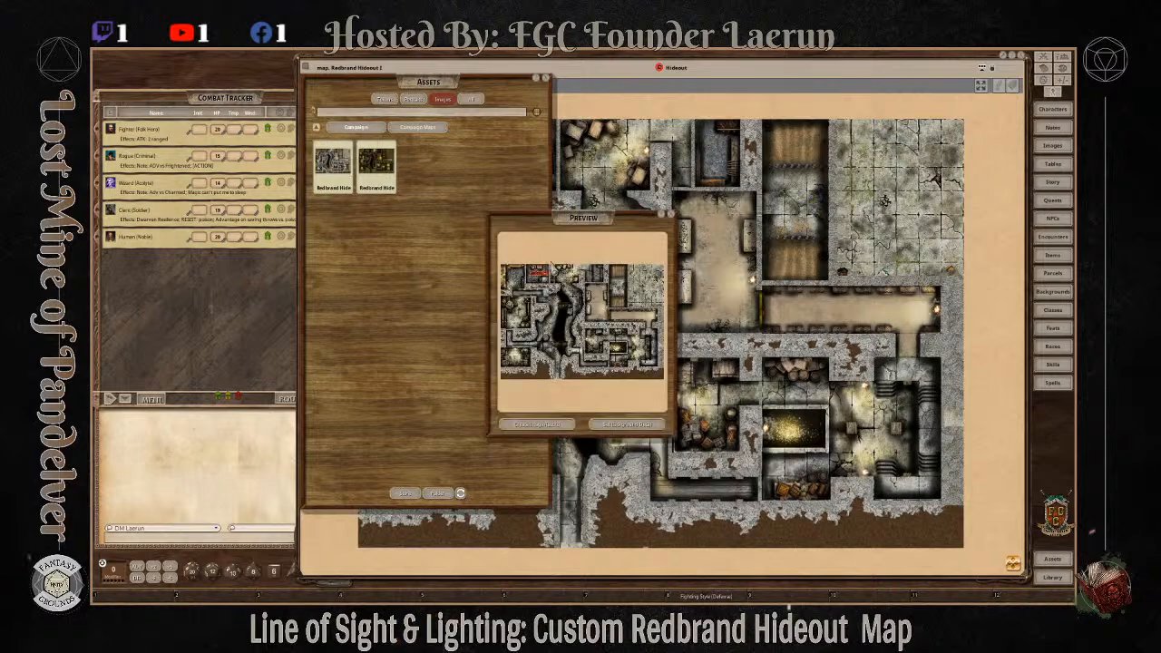
left_click(670, 221)
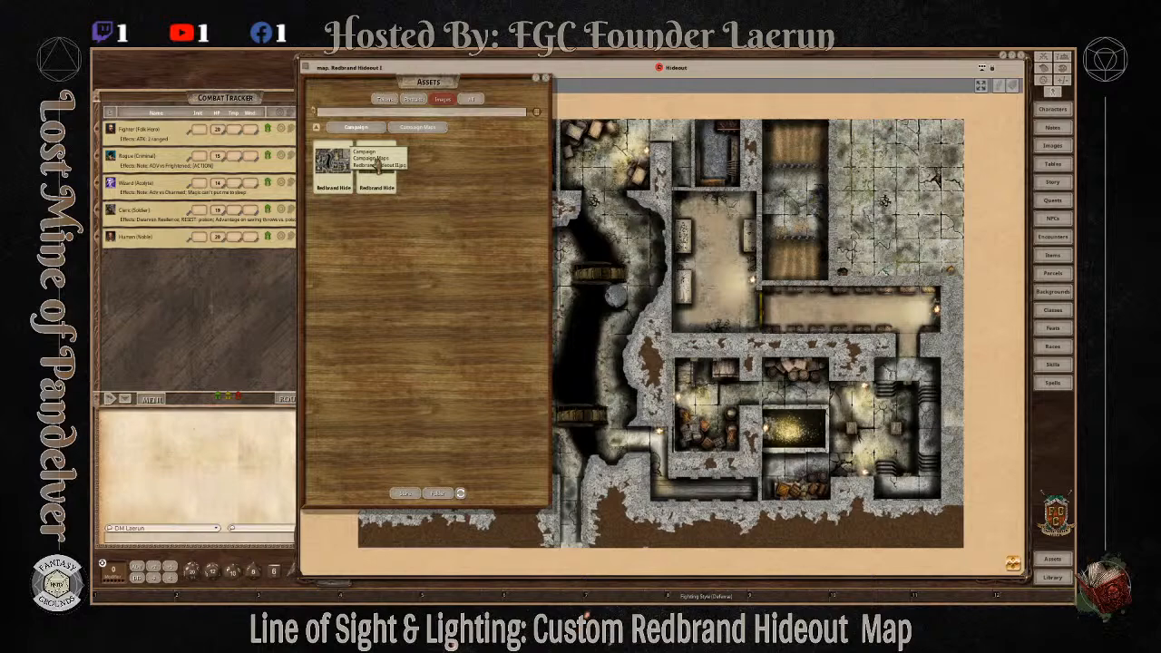
Step: Preview the second Redbrand Hideout map at a larger size, closing both the asset browser and the preview
left_click_drag(375, 164, 593, 338)
right_click(595, 349)
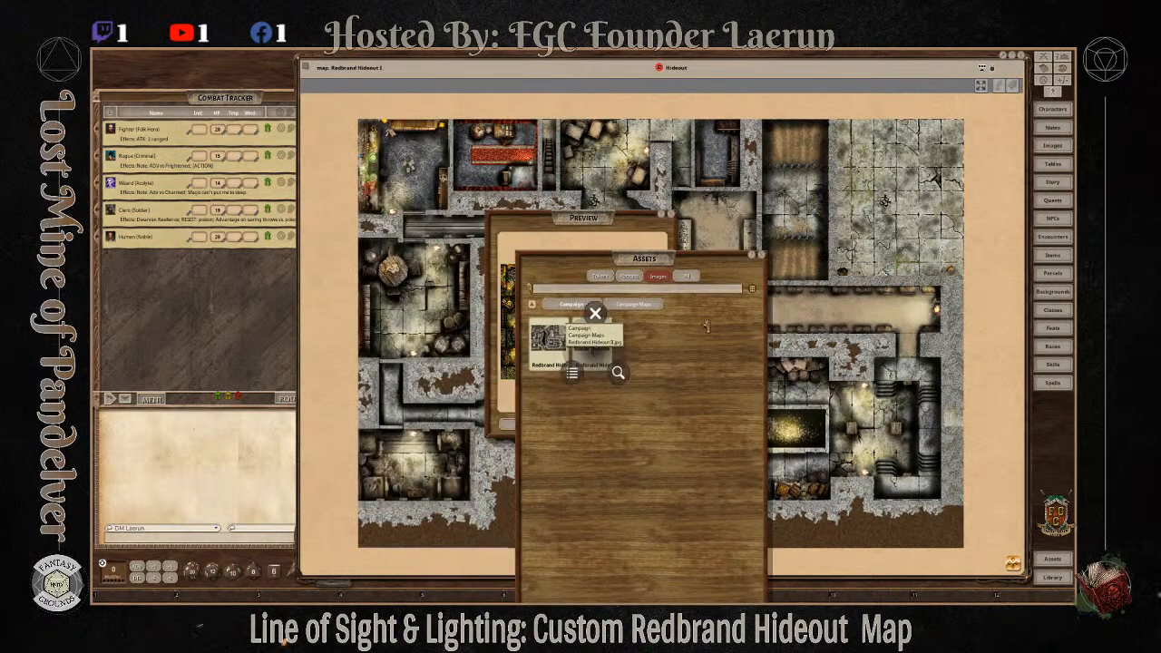
left_click(759, 257)
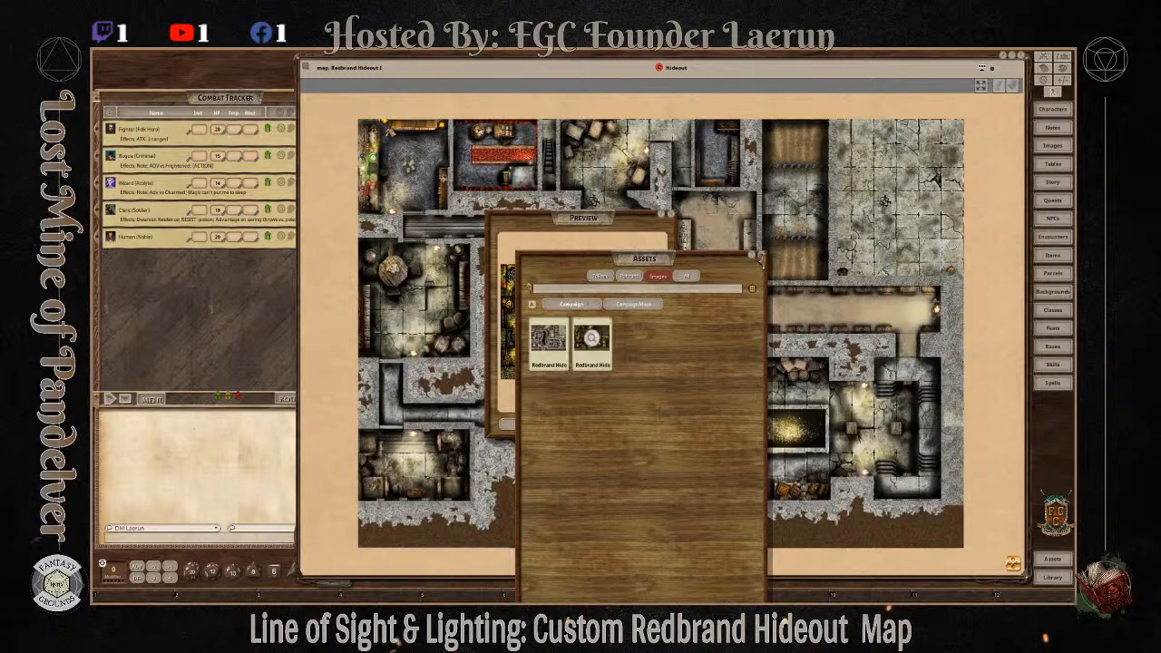
left_click(762, 259)
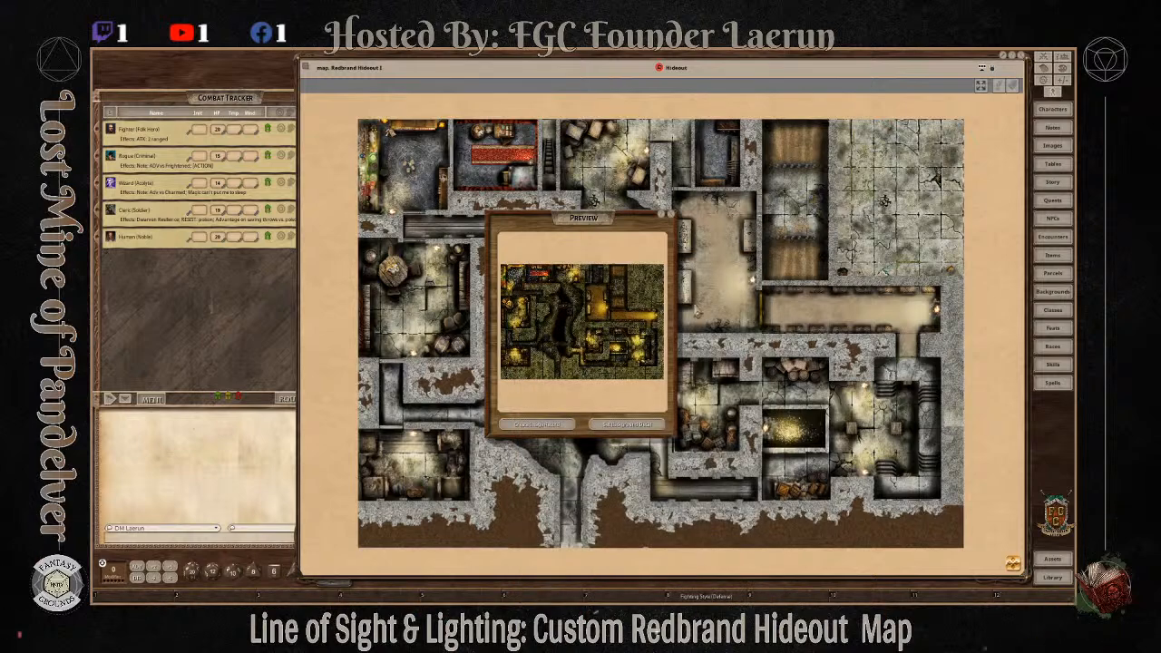
left_click_drag(675, 436, 922, 564)
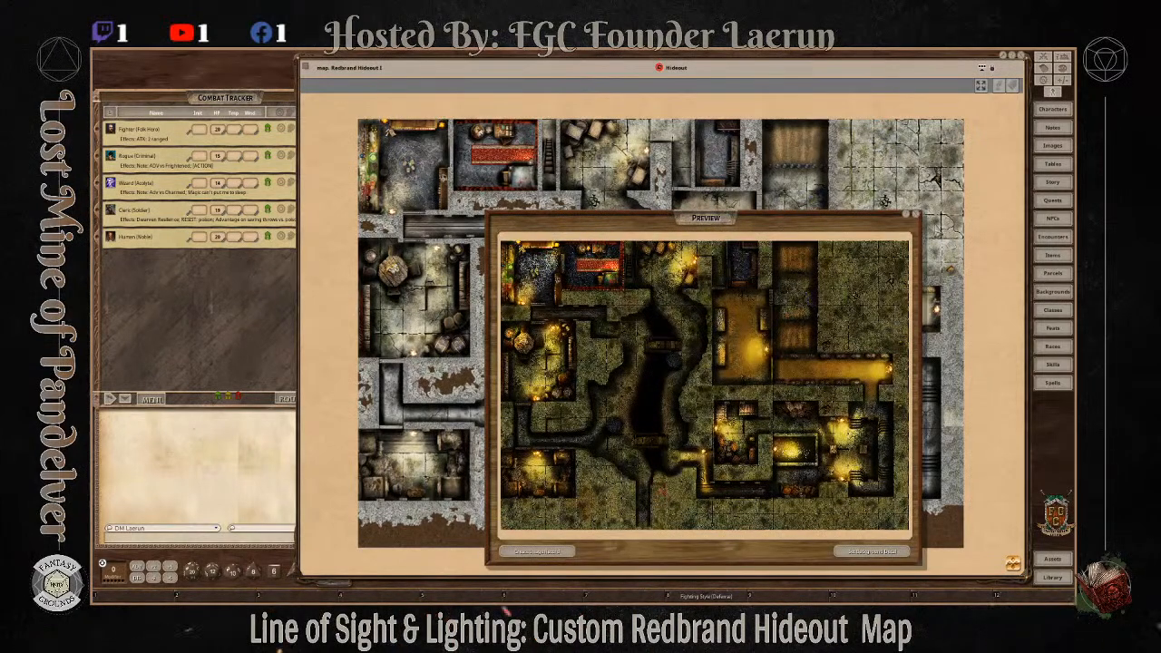
left_click(916, 215)
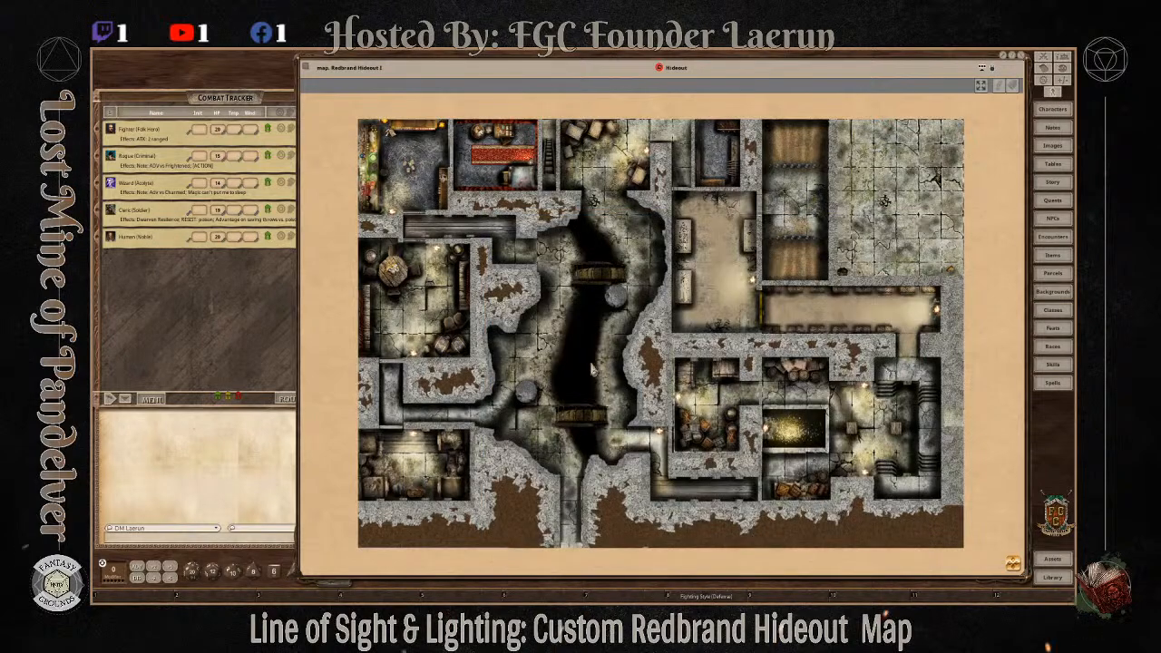
Step: Examine the Redbrand Hideout map's layout up close, including its rooms, walls, central chasm and torch-lit areas
scroll(592, 369, "down", 2)
scroll(590, 369, "up", 3)
scroll(588, 367, "down", 1)
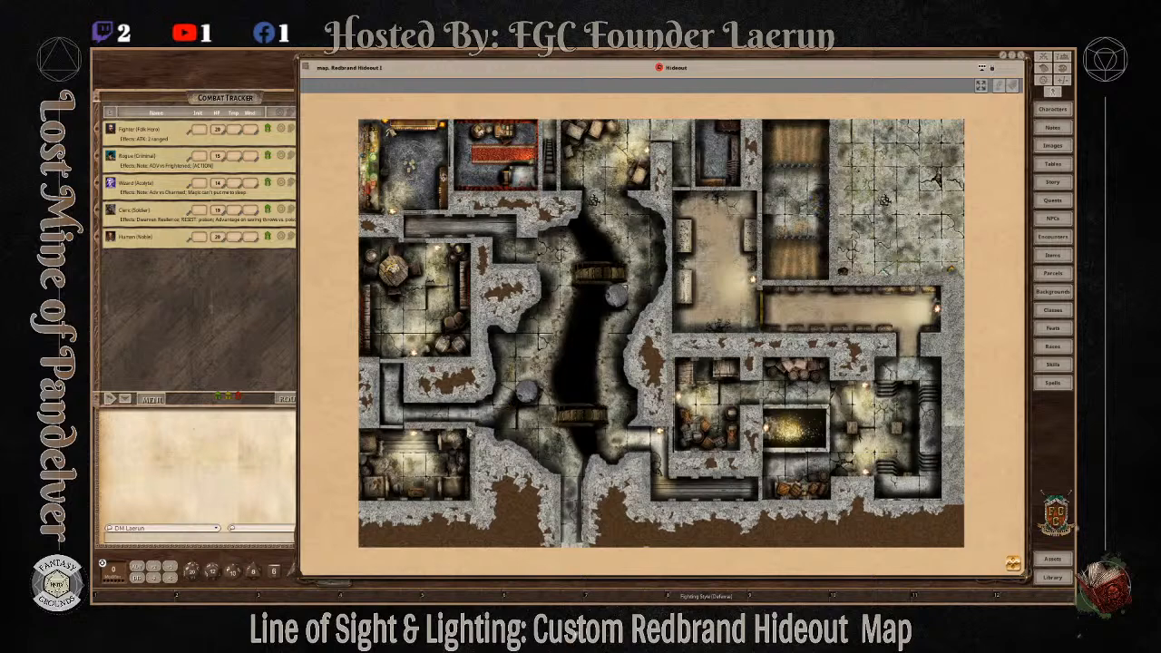
scroll(490, 373, "up", 1)
scroll(491, 375, "up", 1)
scroll(491, 376, "down", 1)
scroll(499, 386, "down", 1)
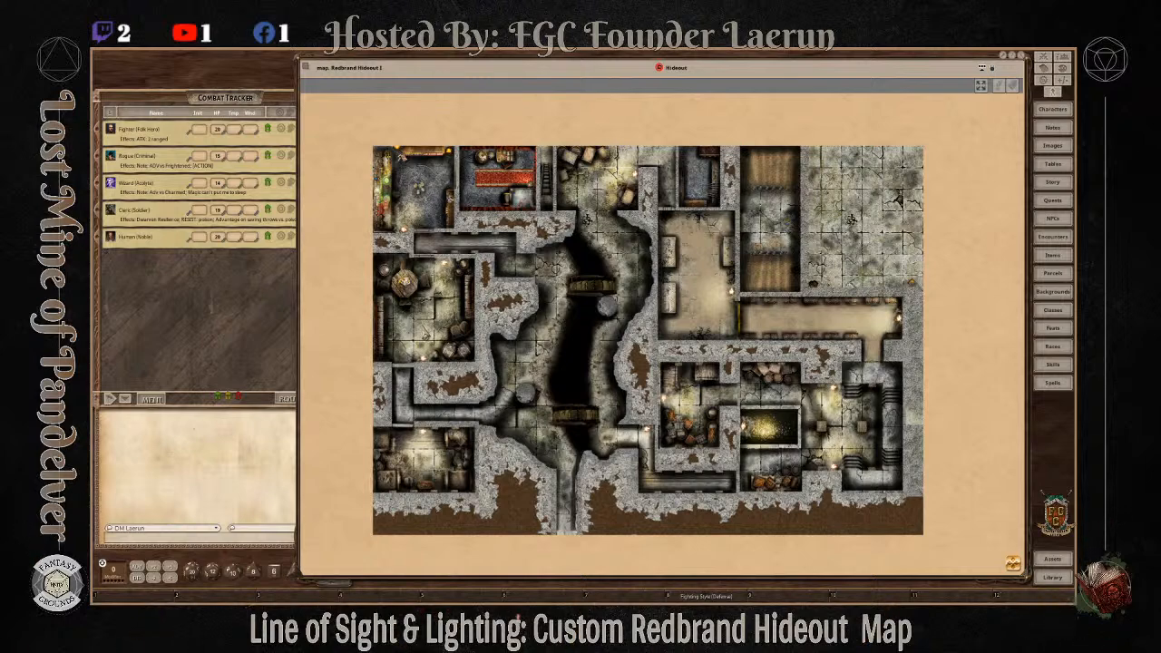
scroll(361, 298, "up", 1)
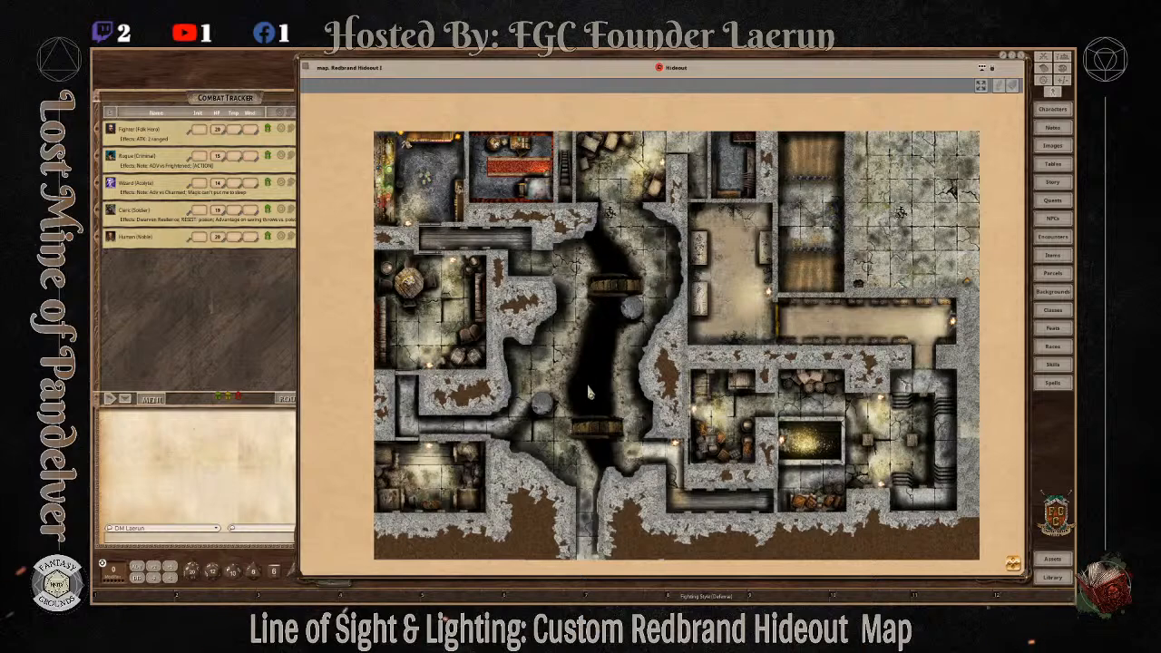
scroll(831, 464, "up", 5)
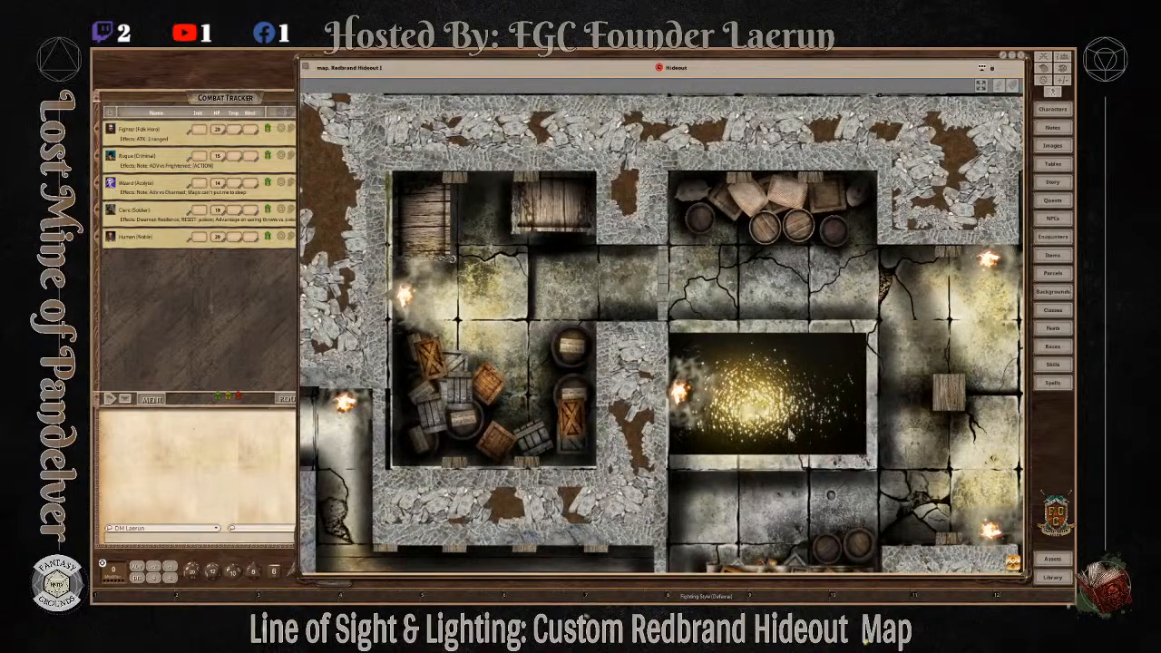
scroll(630, 399, "down", 4)
scroll(508, 343, "up", 2)
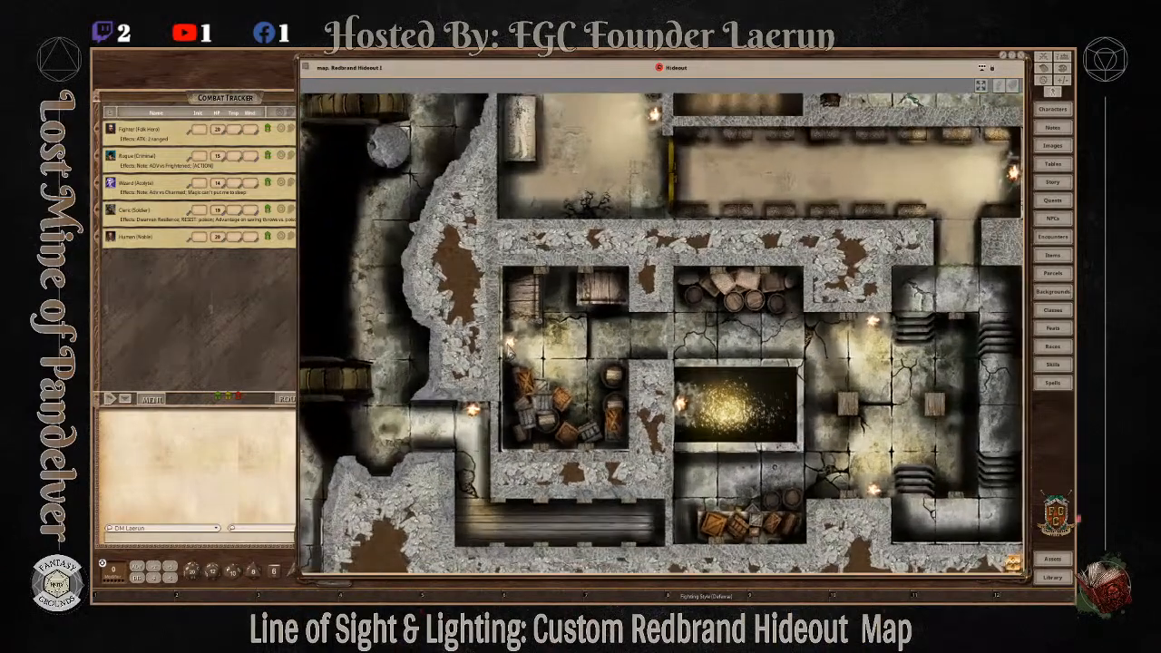
scroll(530, 428, "down", 5)
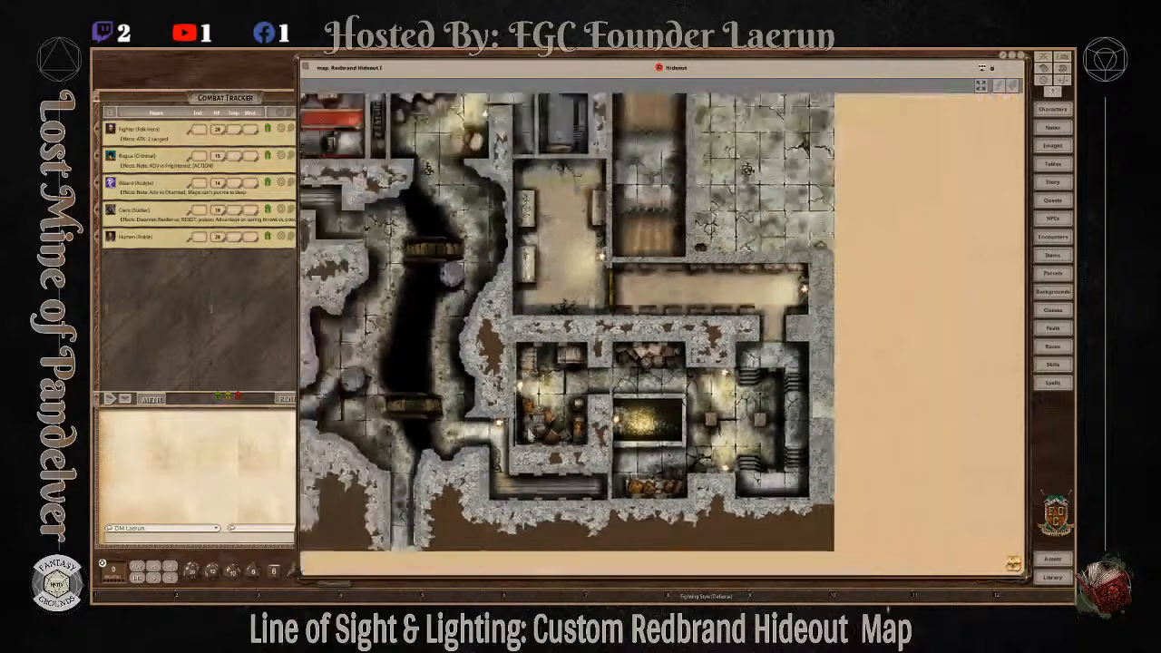
left_click_drag(1010, 568, 972, 572)
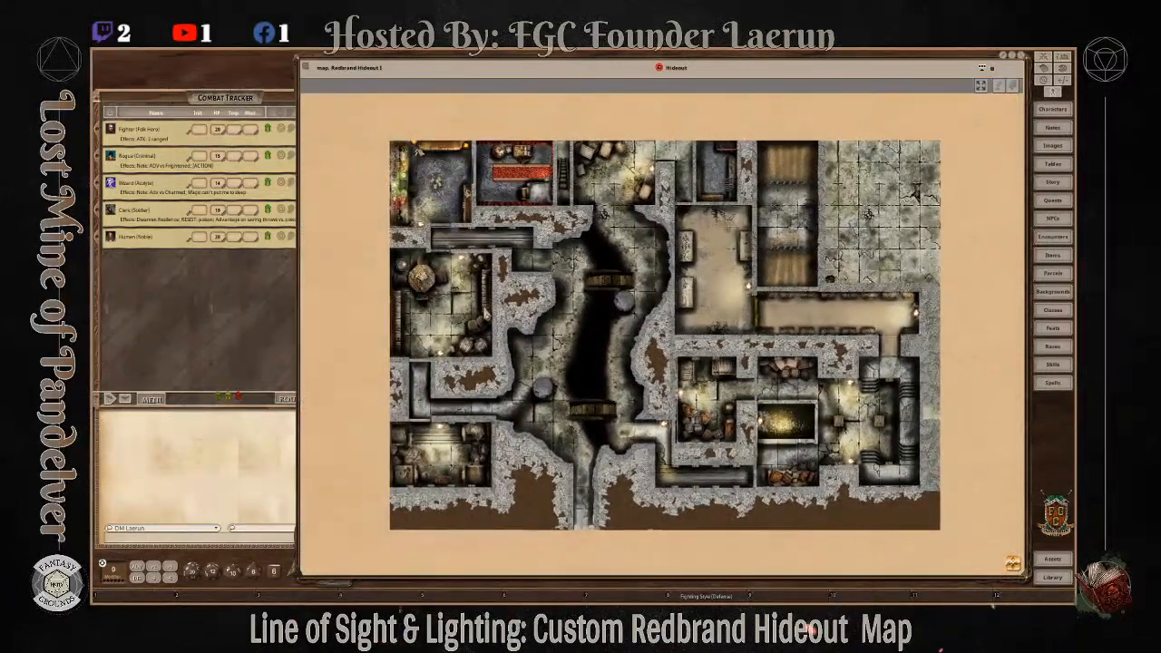
scroll(644, 338, "up", 1)
scroll(689, 335, "down", 1)
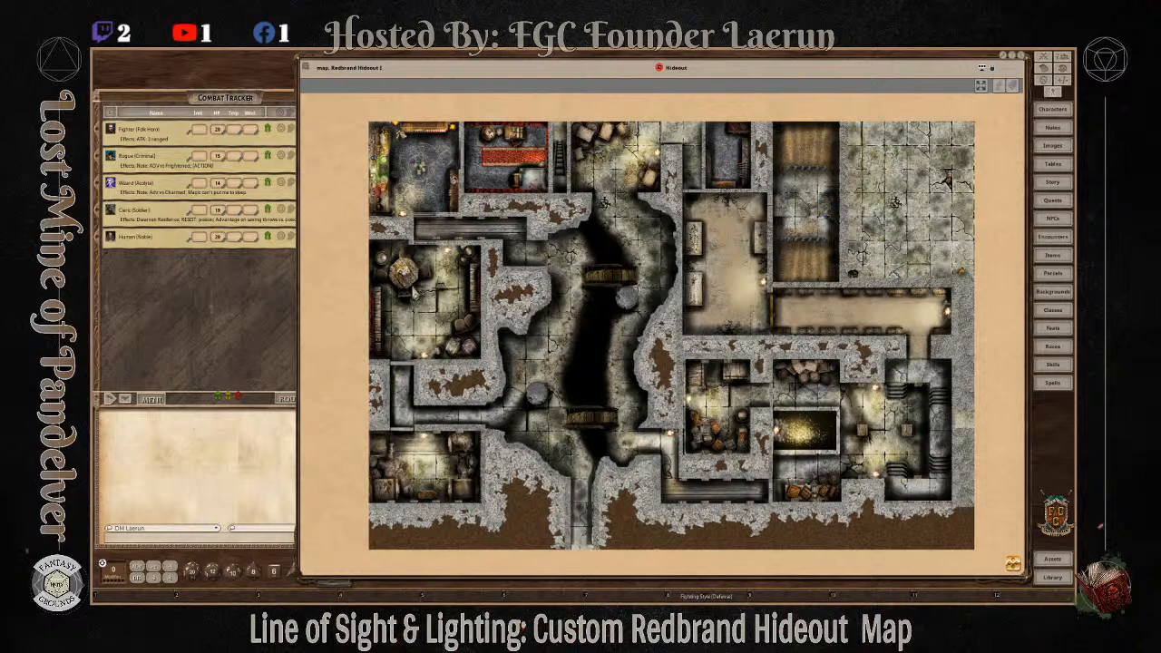
scroll(412, 290, "up", 1)
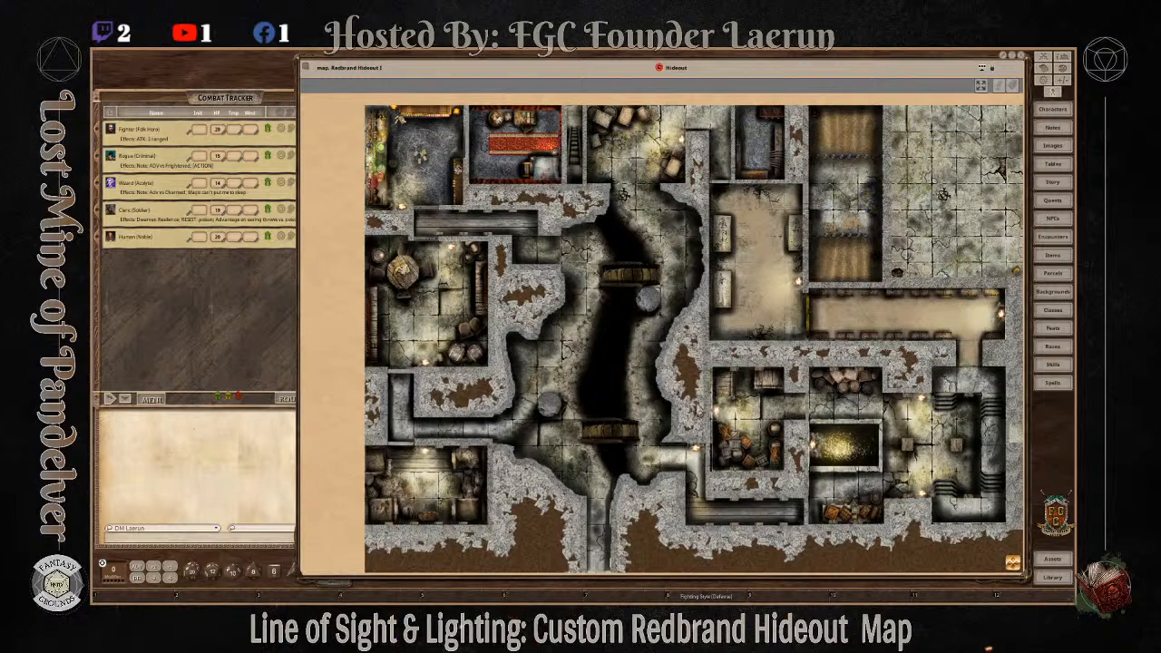
scroll(716, 413, "down", 1)
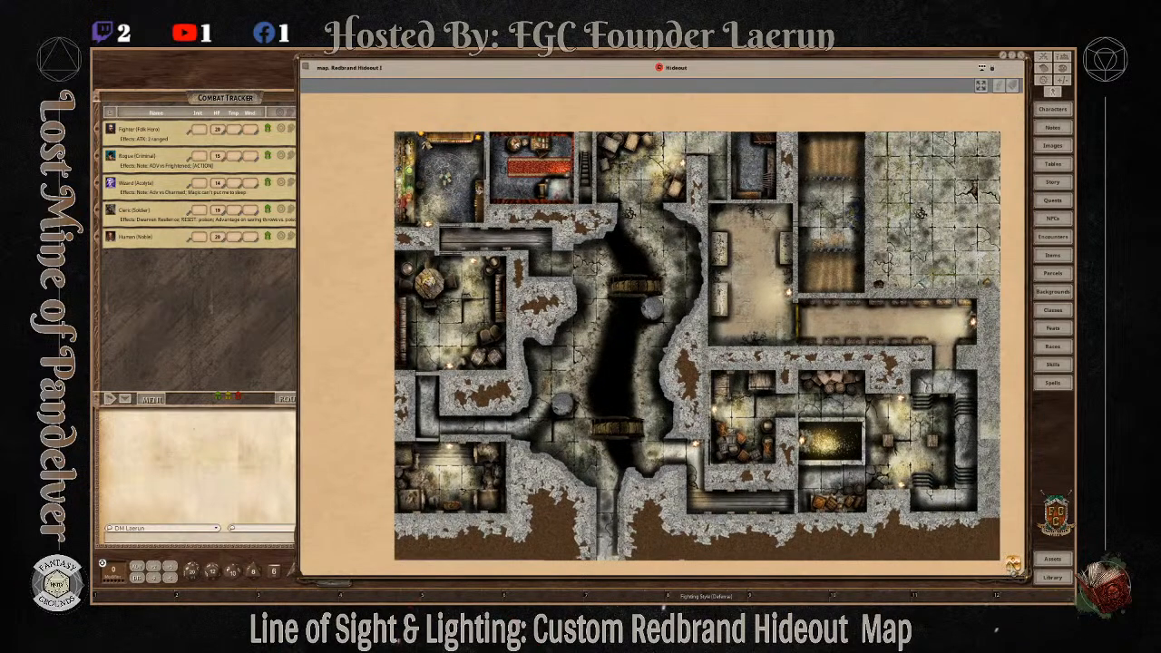
scroll(564, 490, "up", 1)
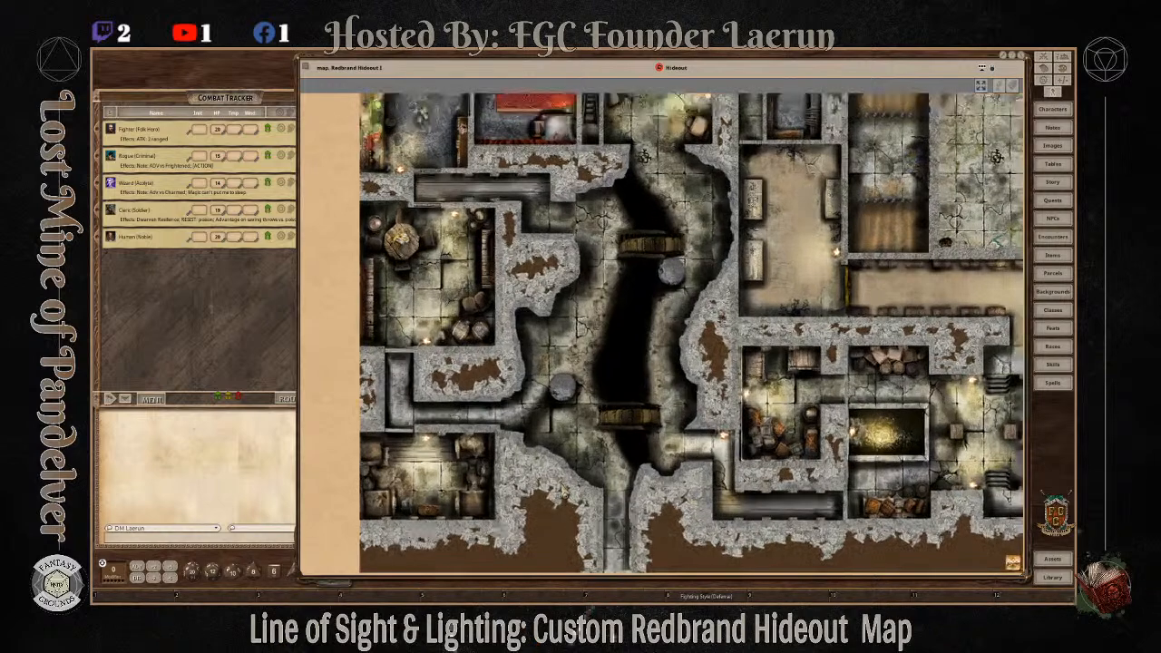
Step: Examine the hideout's northern rooms up close, including the ladder shaft, the crate-filled room and the upper bridge over the chasm
scroll(517, 477, "down", 2)
scroll(408, 454, "up", 2)
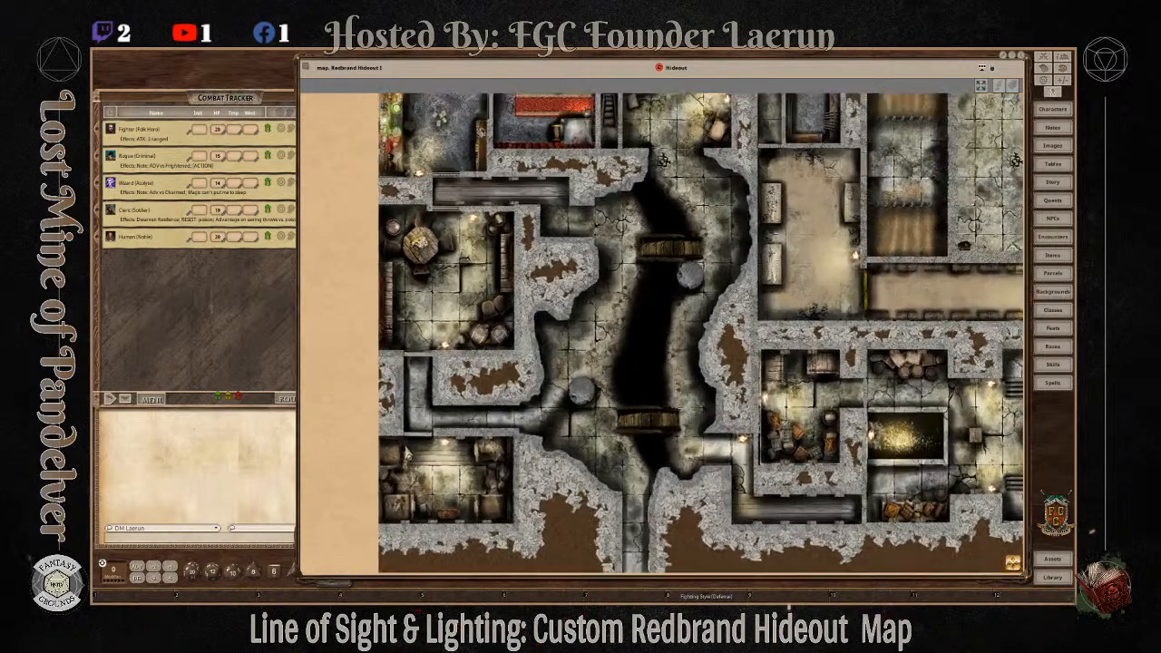
scroll(544, 442, "down", 1)
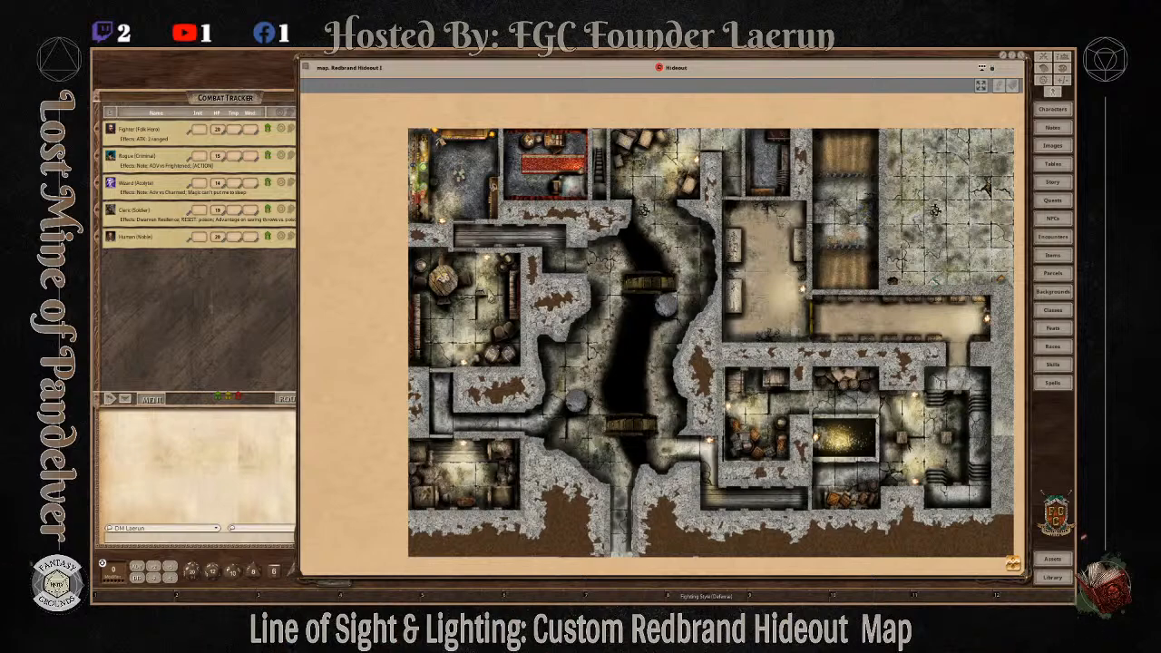
scroll(541, 284, "up", 1)
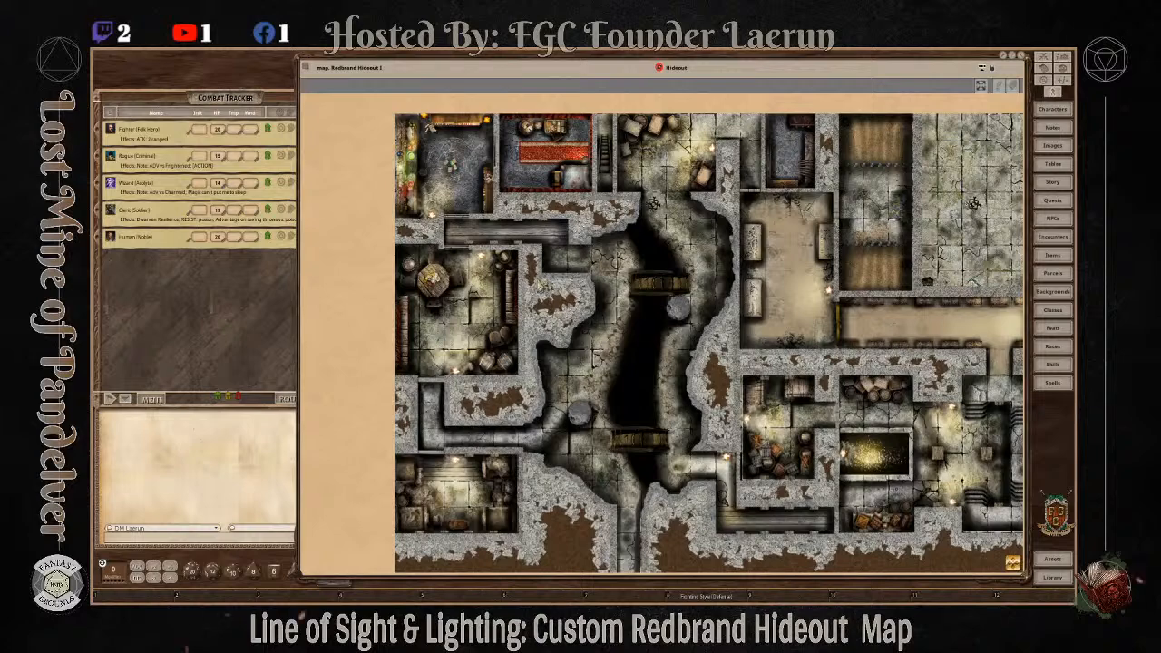
scroll(587, 264, "down", 1)
scroll(588, 263, "up", 1)
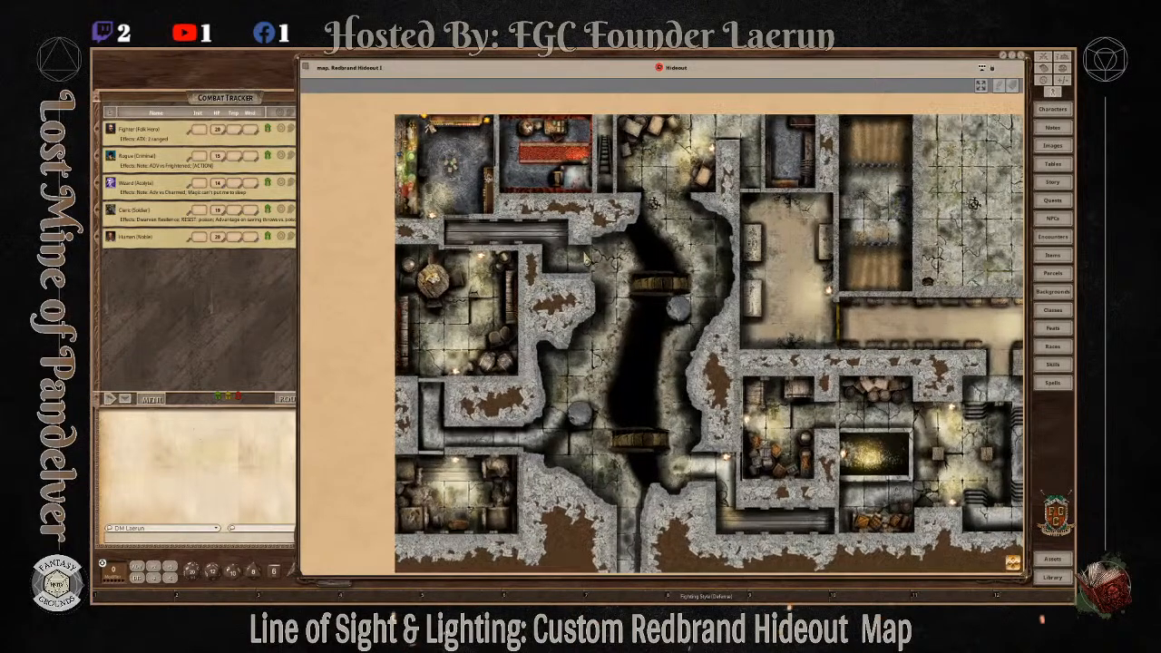
scroll(603, 150, "up", 5)
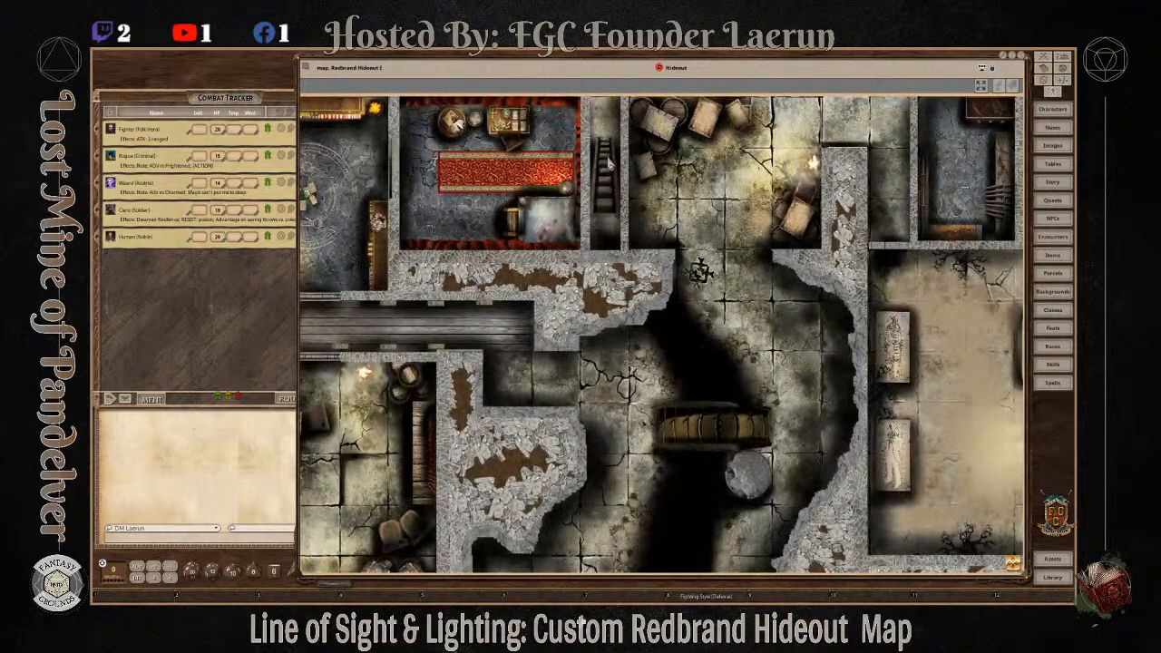
scroll(609, 165, "down", 1)
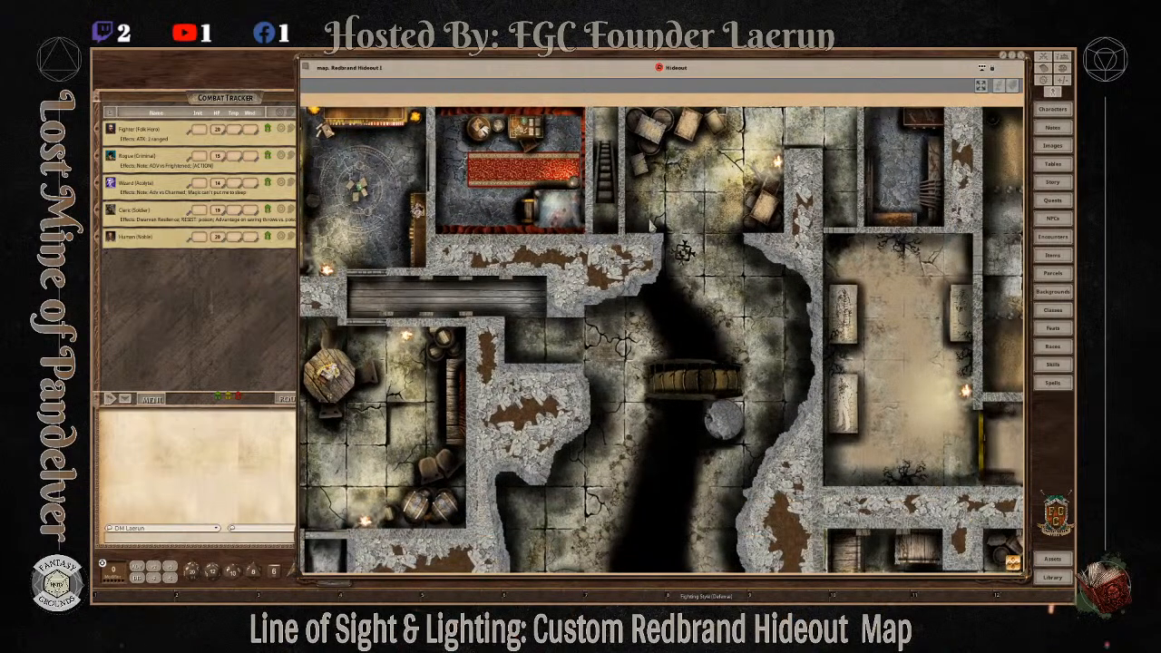
scroll(626, 222, "up", 2)
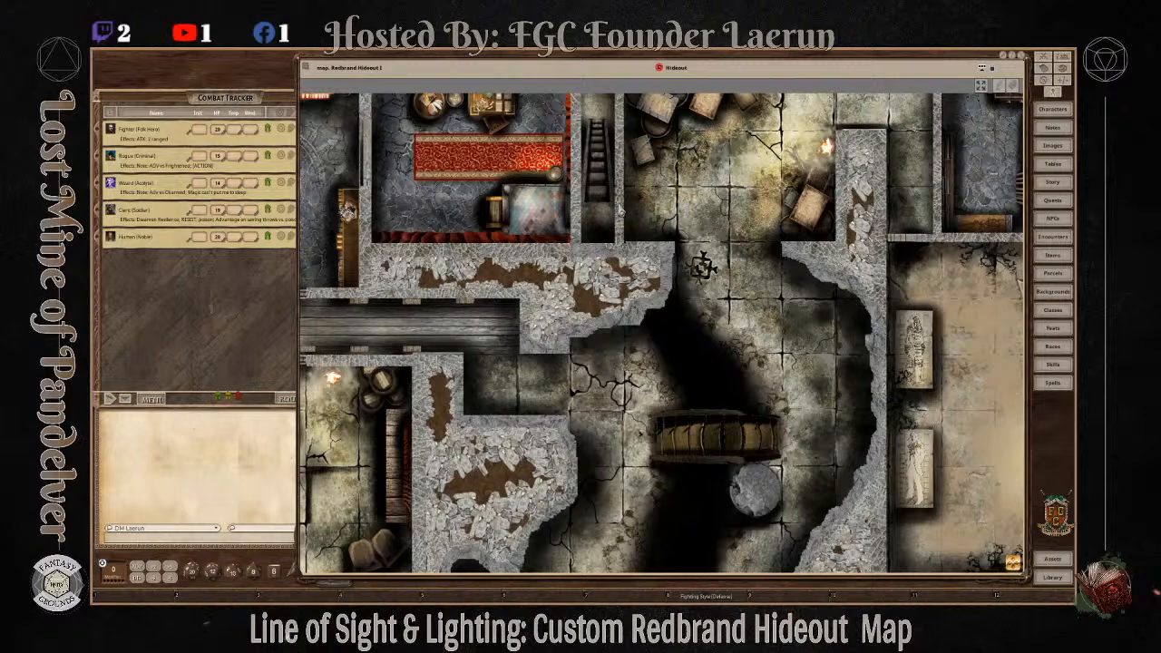
scroll(622, 213, "down", 3)
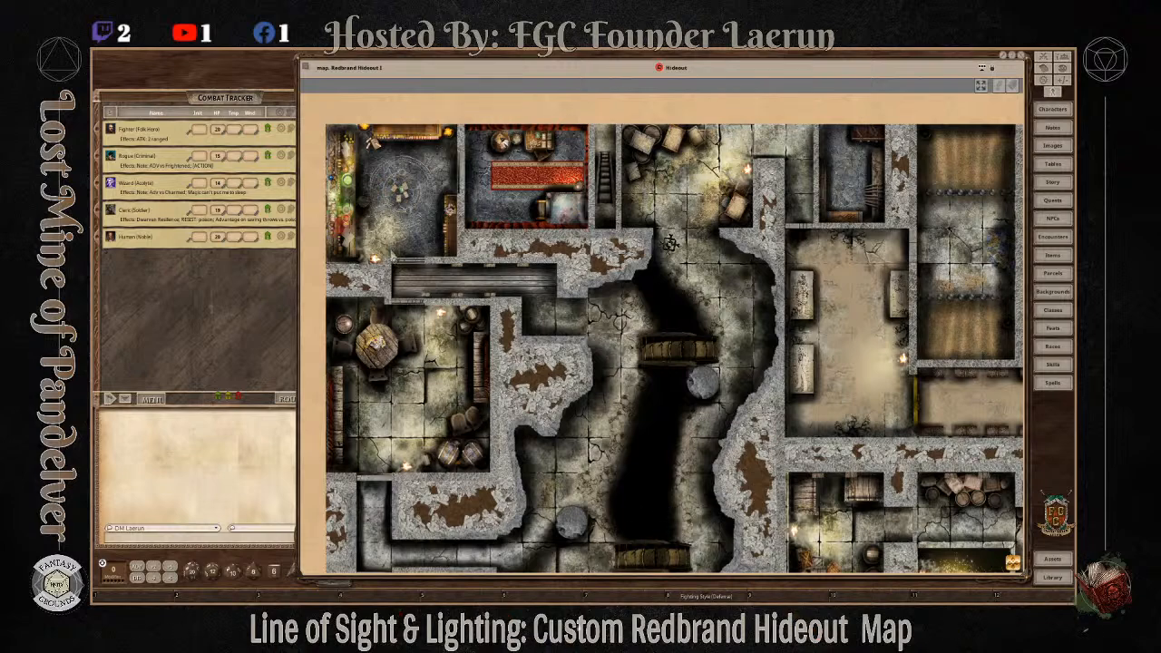
scroll(939, 290, "up", 2)
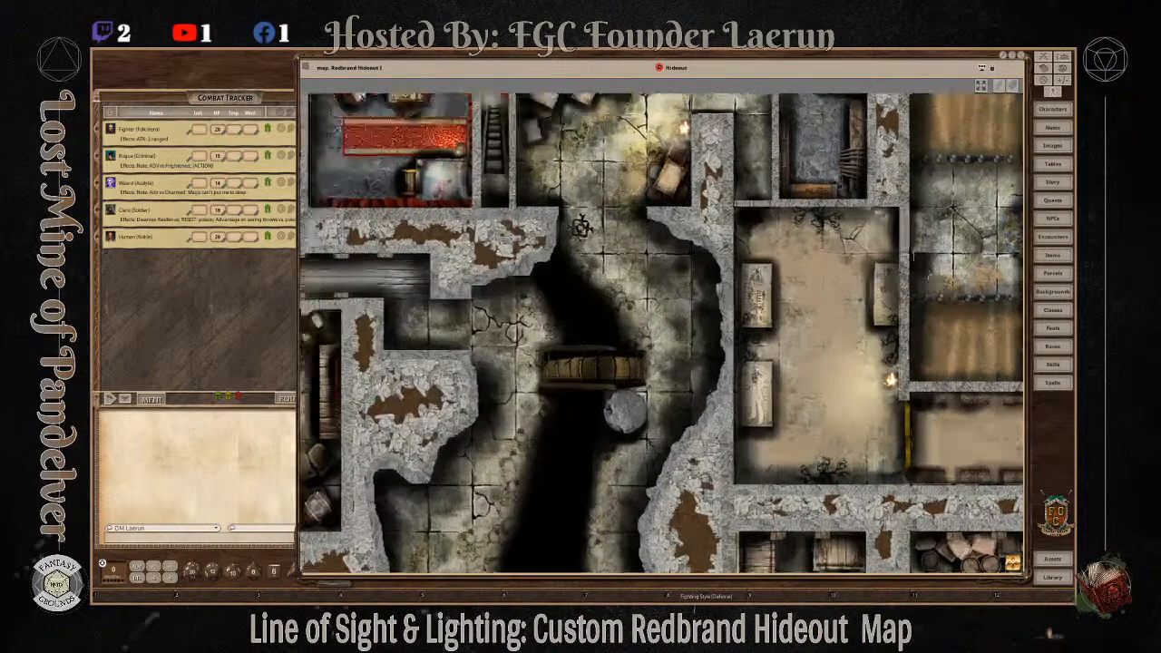
scroll(853, 178, "down", 1)
scroll(862, 186, "down", 1)
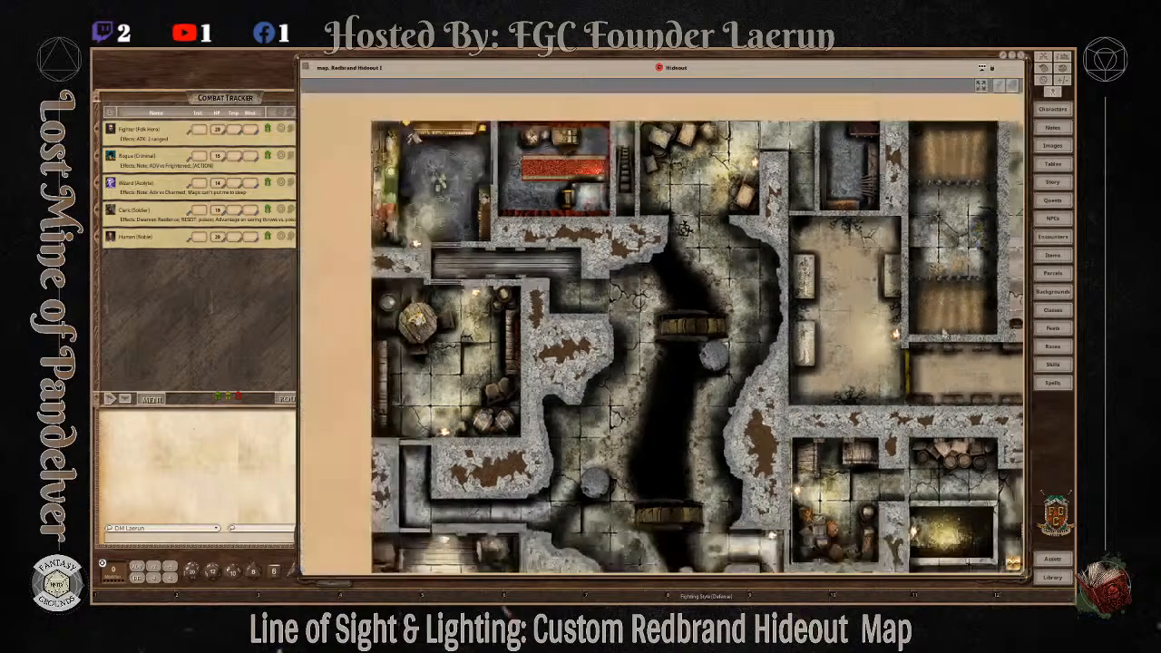
Step: Inspect the areas east of the chasm, including the crypt with its tombs, the barred cells and the storage rooms
scroll(871, 186, "up", 3)
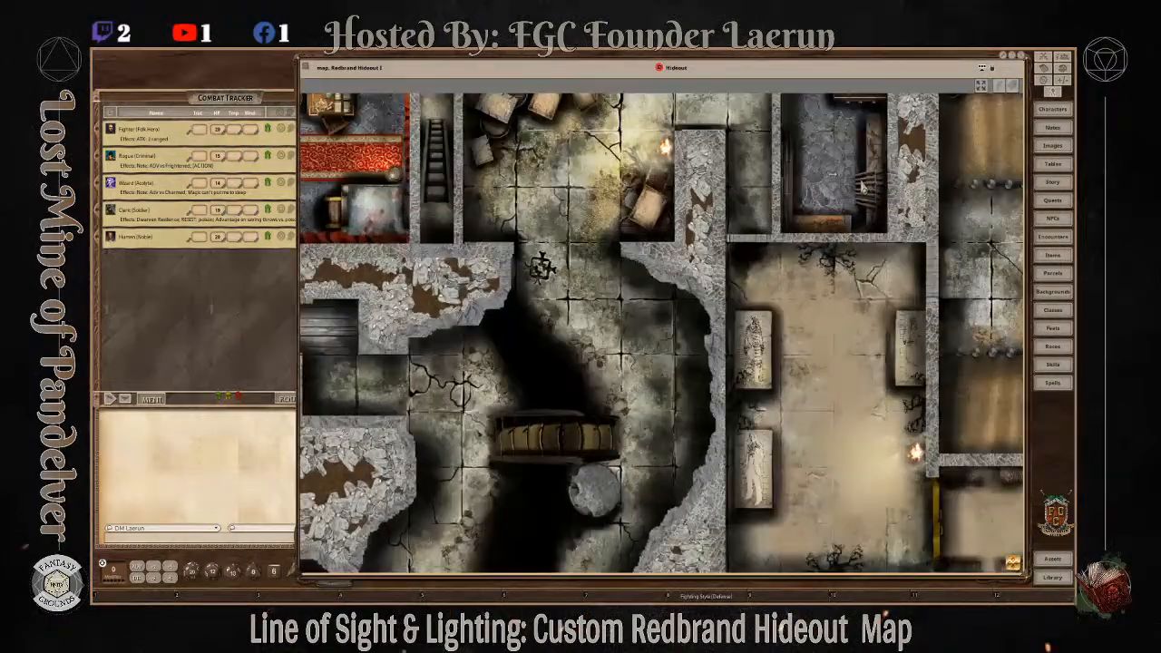
scroll(871, 186, "down", 2)
scroll(862, 388, "up", 2)
scroll(801, 335, "down", 2)
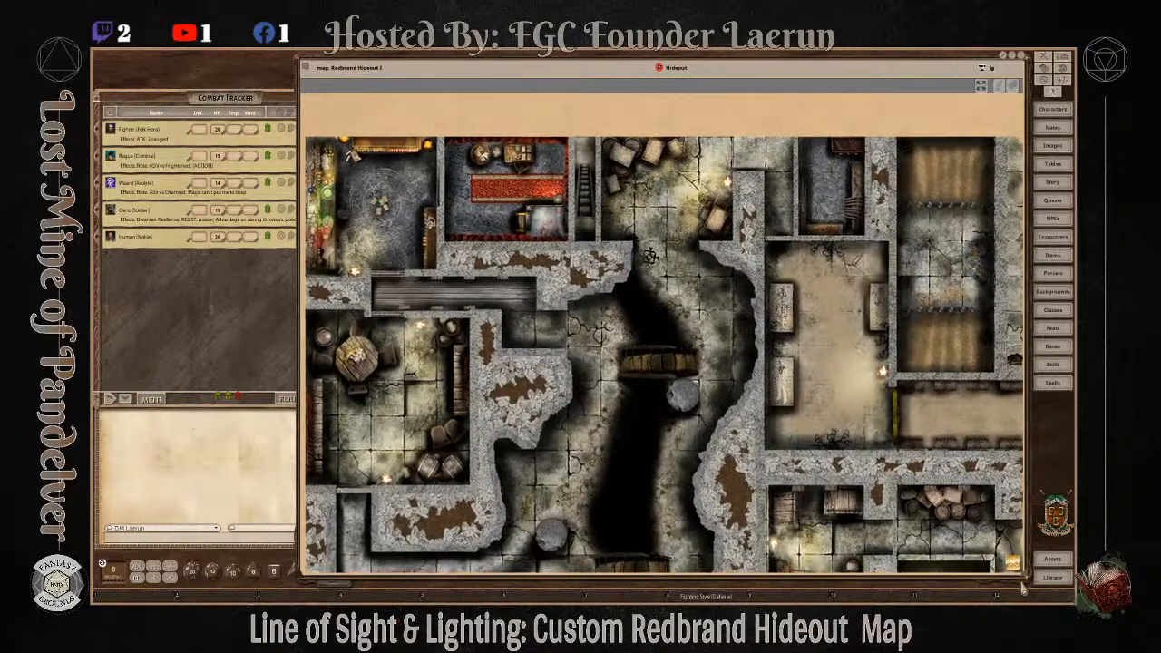
left_click_drag(733, 476, 717, 428)
scroll(714, 426, "down", 3)
scroll(715, 426, "up", 1)
scroll(821, 481, "up", 2)
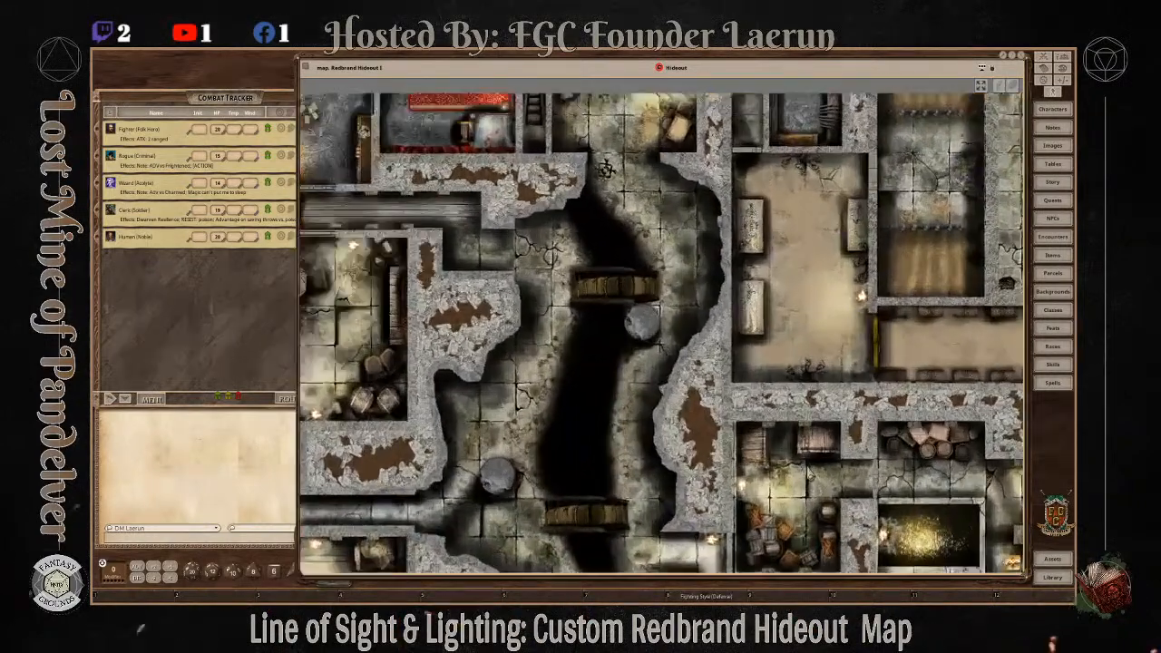
scroll(852, 367, "down", 2)
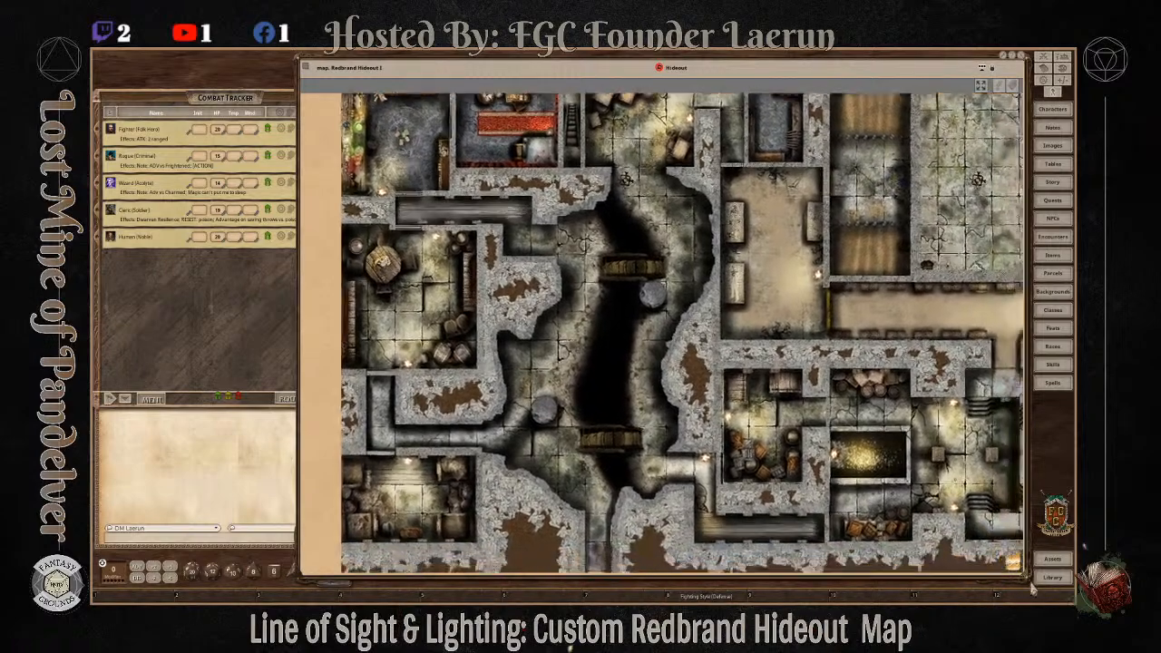
Step: Look over the whole hideout map, from the chasm and southern passage to the pool room and eastern stairs
scroll(880, 542, "down", 1)
left_click_drag(1019, 571, 1021, 545)
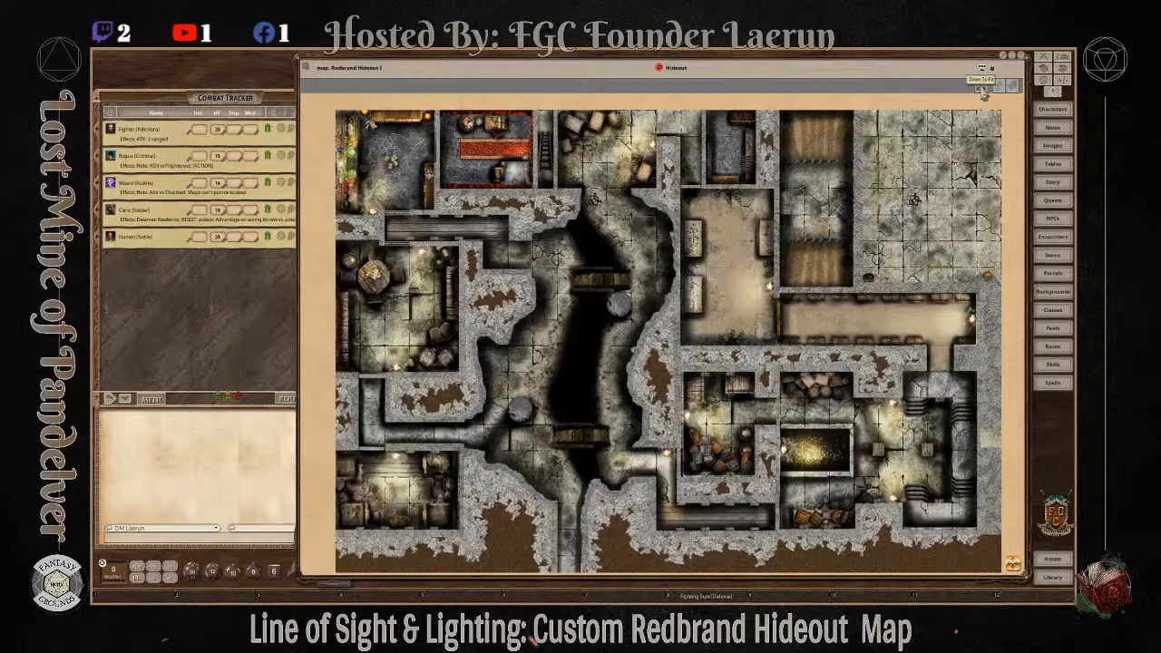
scroll(975, 107, "down", 1)
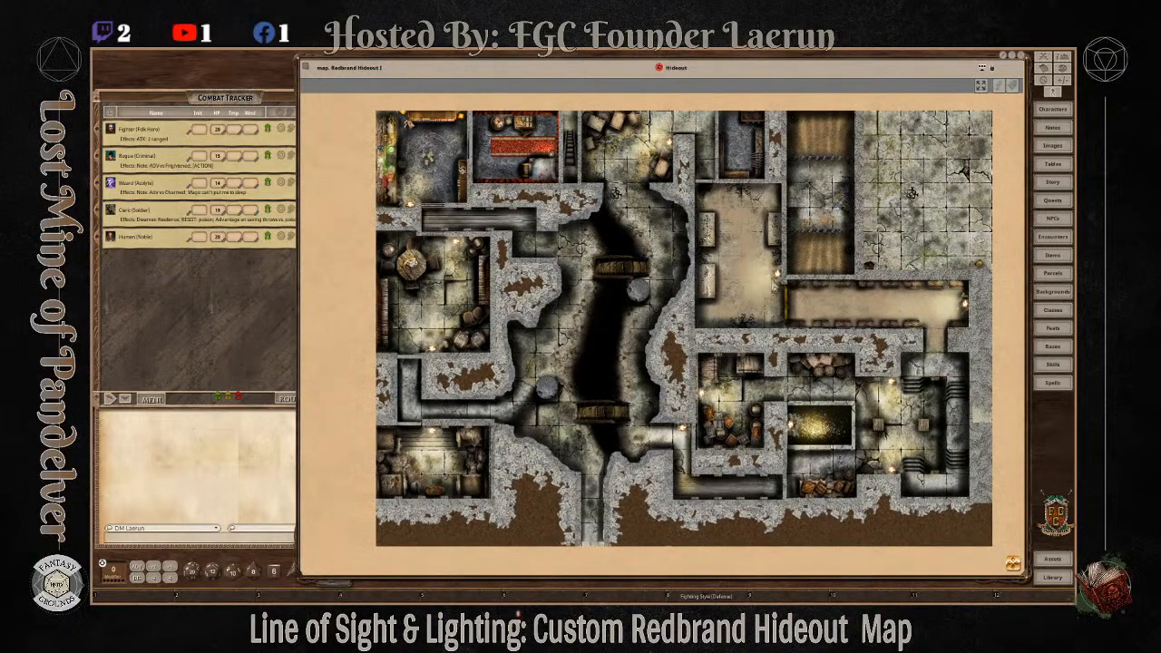
scroll(751, 242, "up", 3)
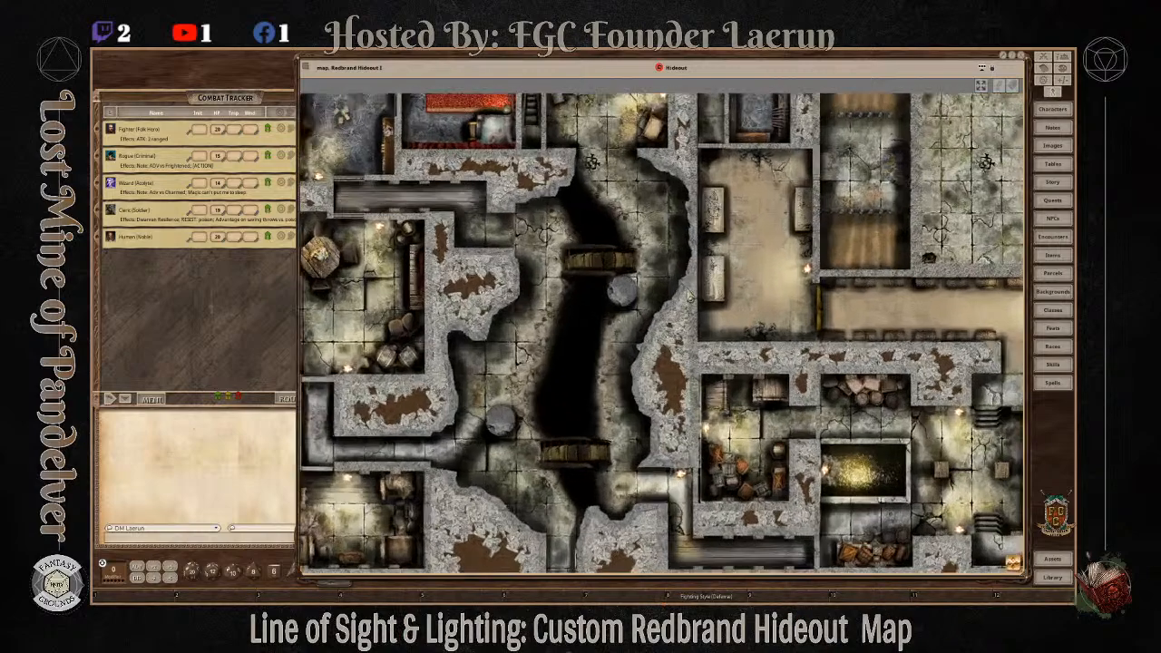
scroll(671, 238, "down", 2)
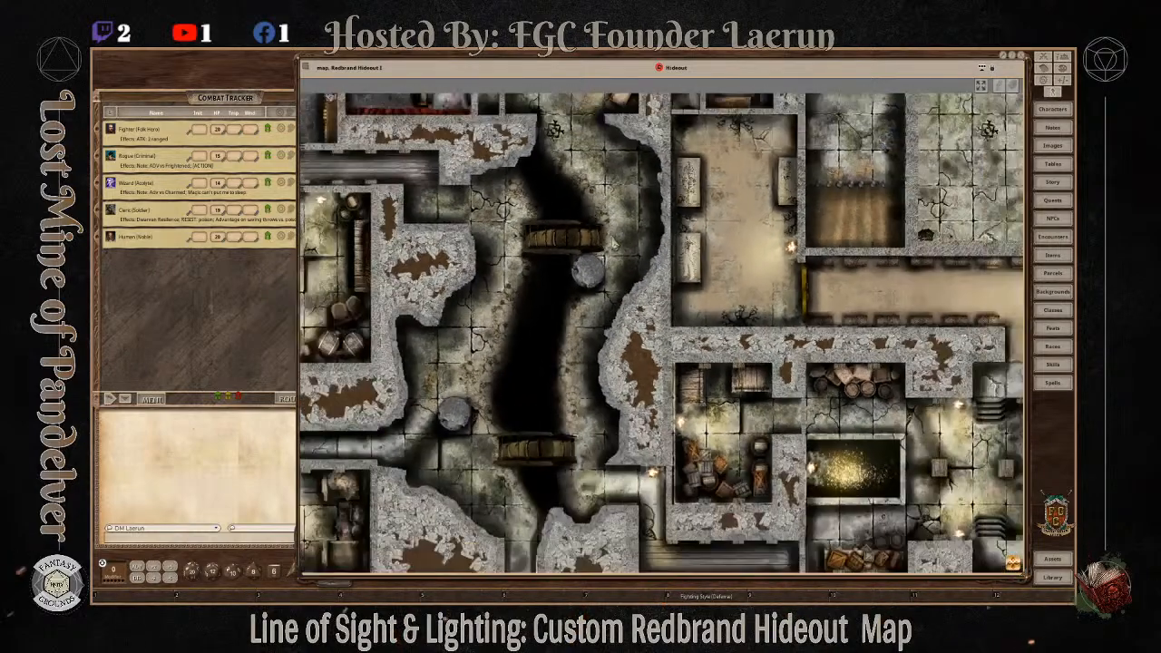
scroll(647, 269, "down", 3)
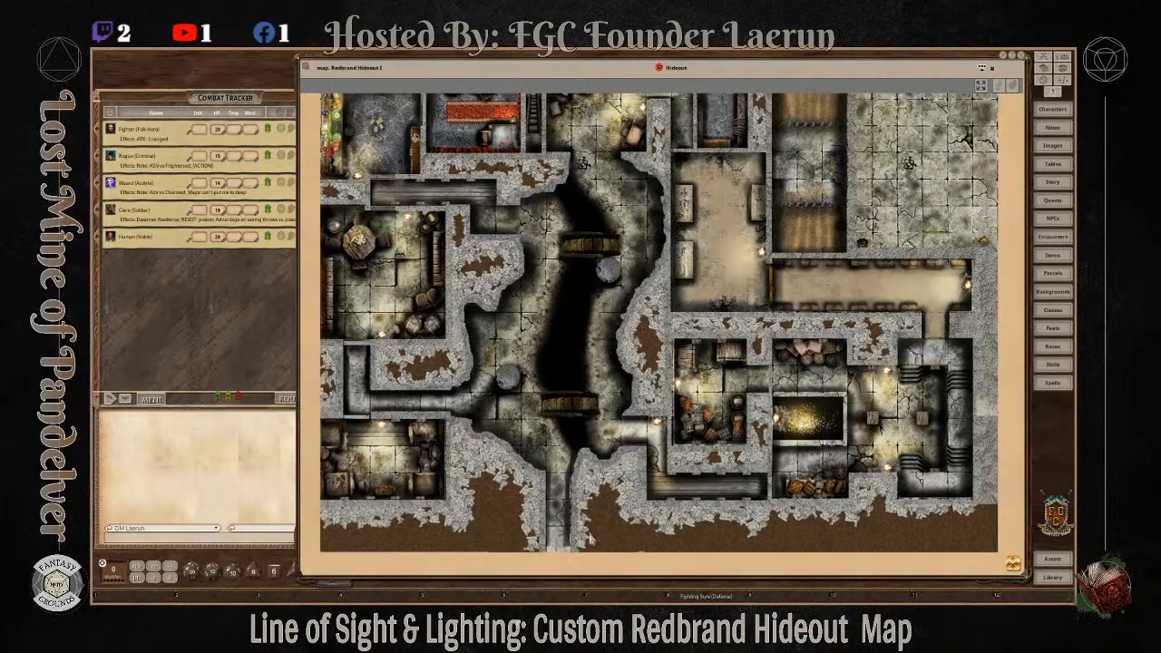
scroll(661, 322, "down", 1)
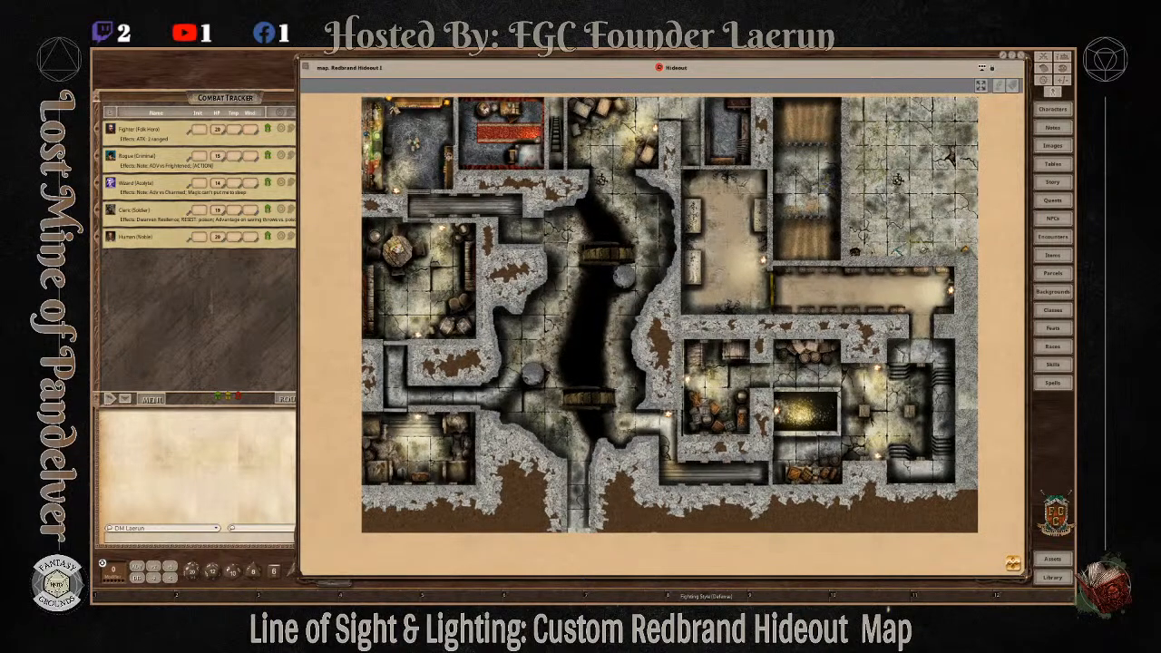
Step: Open the map's grid settings, make the grid visible and compare its squares with the drawn floor tiles
left_click(998, 84)
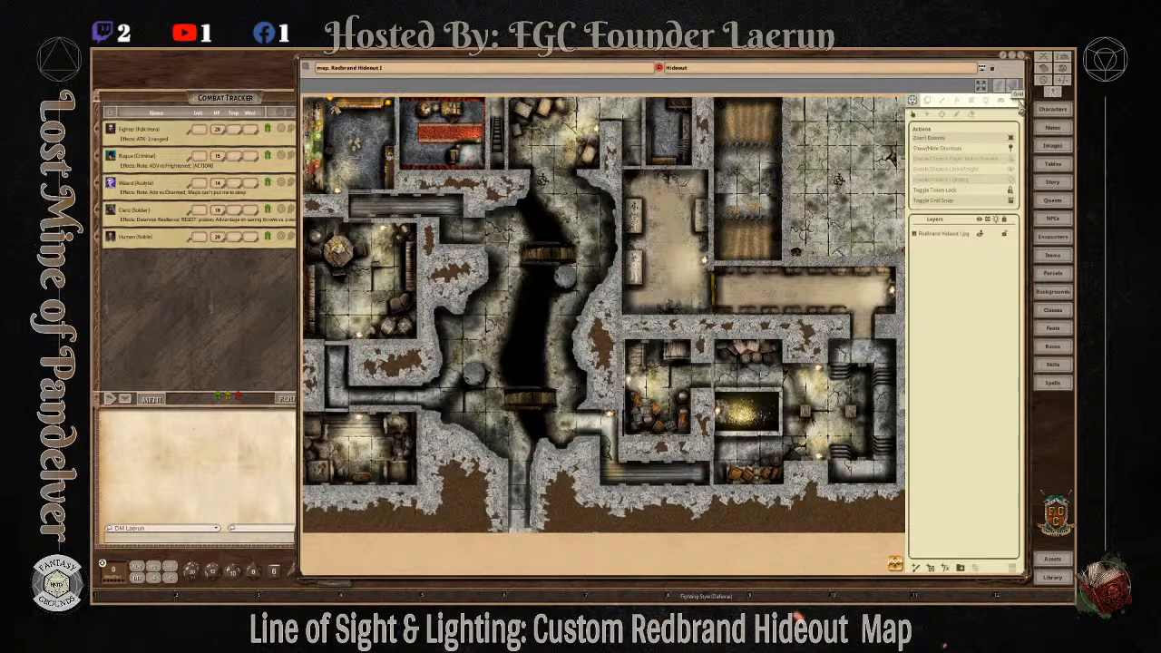
left_click(1016, 101)
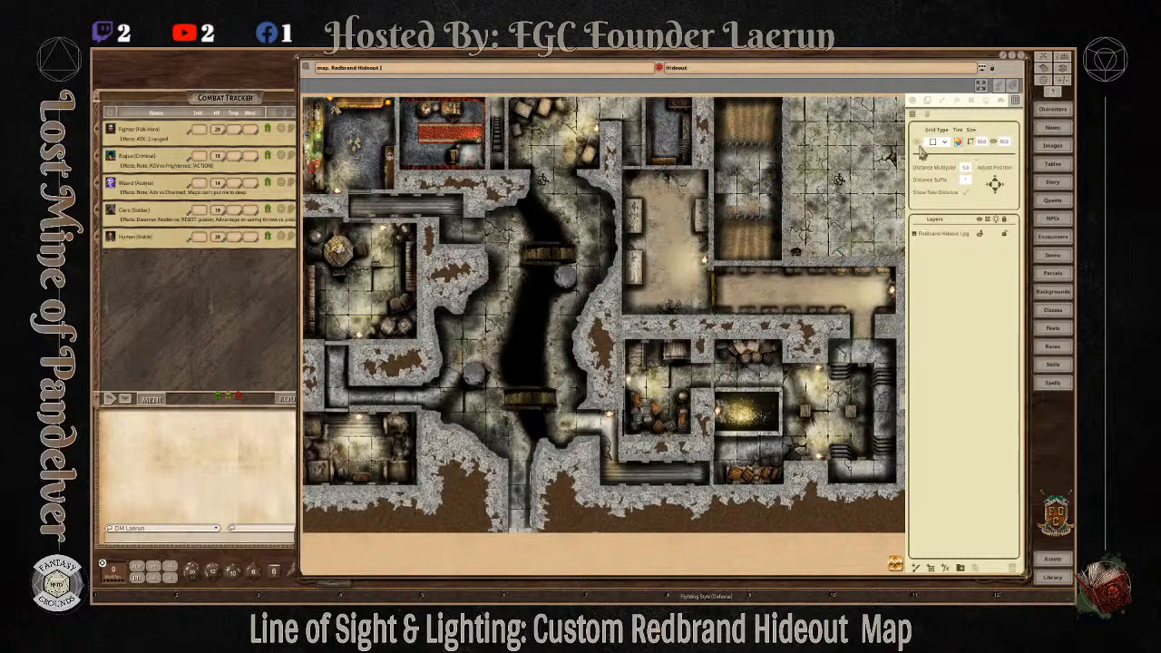
left_click(918, 143)
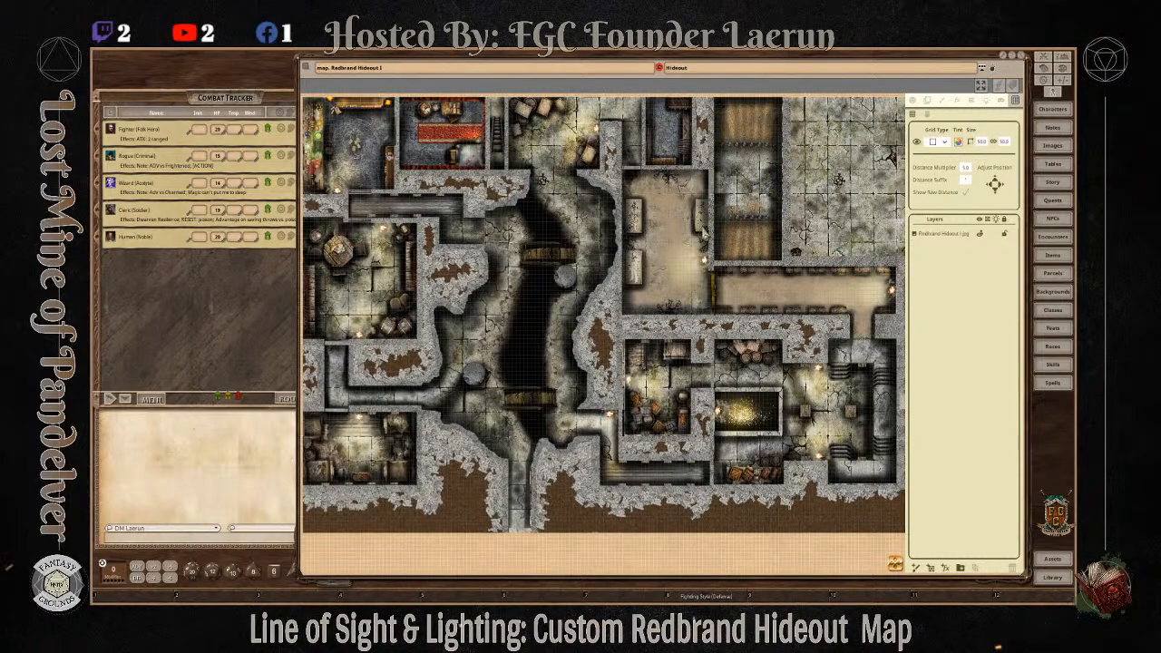
scroll(704, 234, "up", 6)
scroll(626, 259, "down", 8)
scroll(548, 240, "down", 3)
scroll(813, 210, "up", 5)
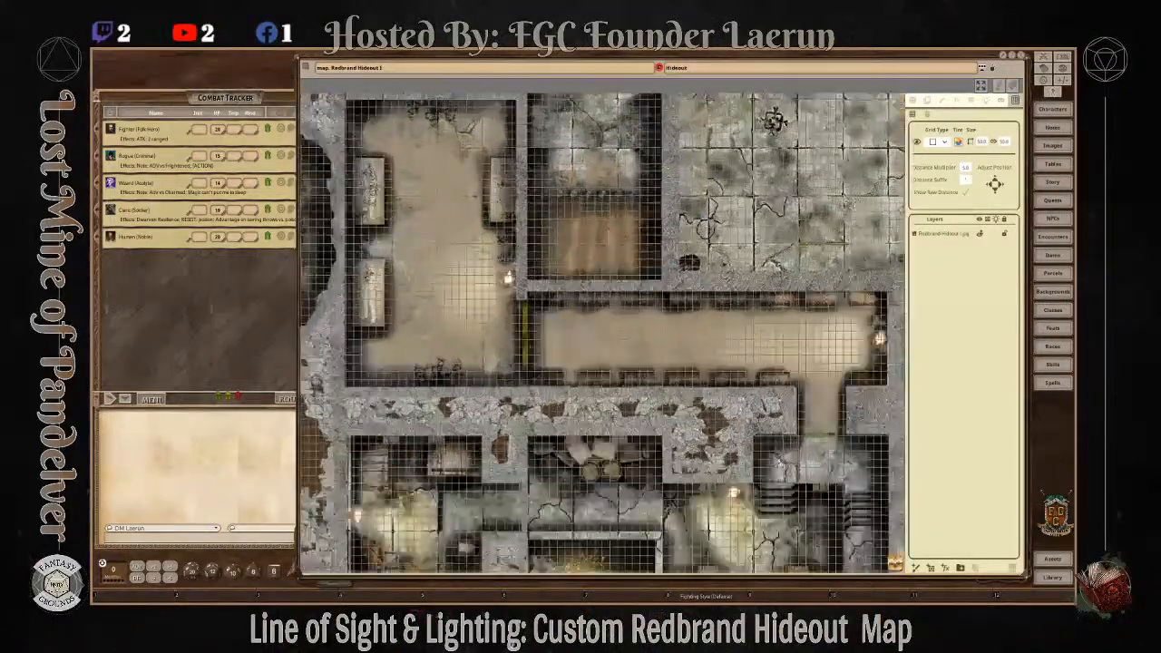
Step: Set the grid's width and height to 140 and compare it with the tiles in the crypt and corridors
left_click(982, 143)
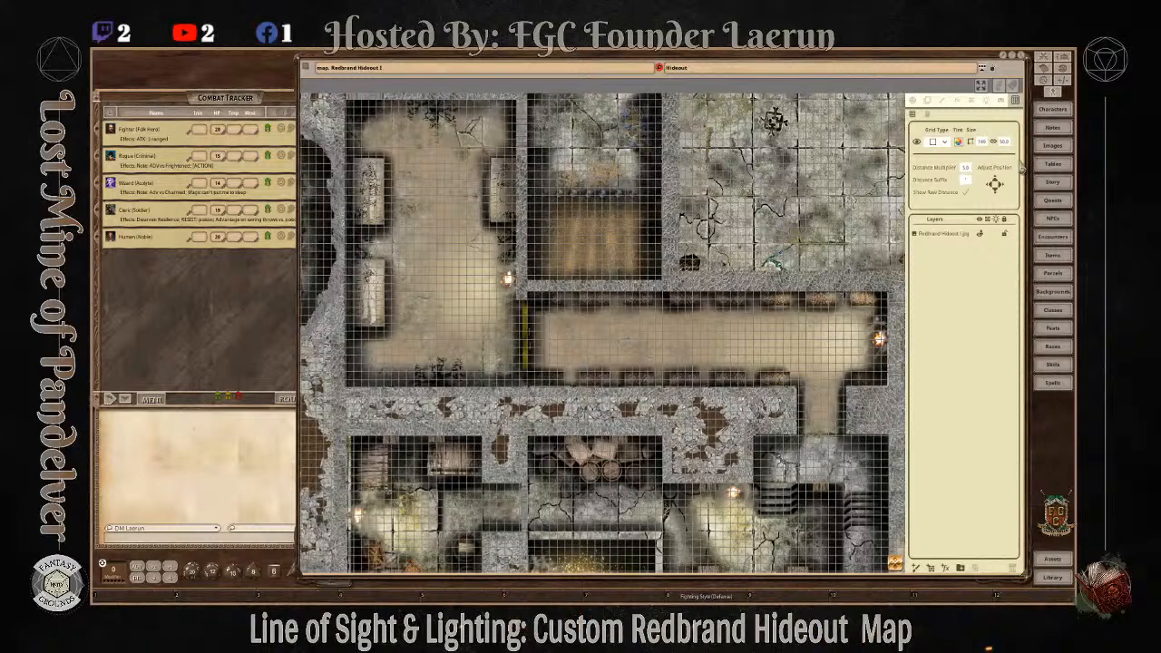
left_click(1006, 143)
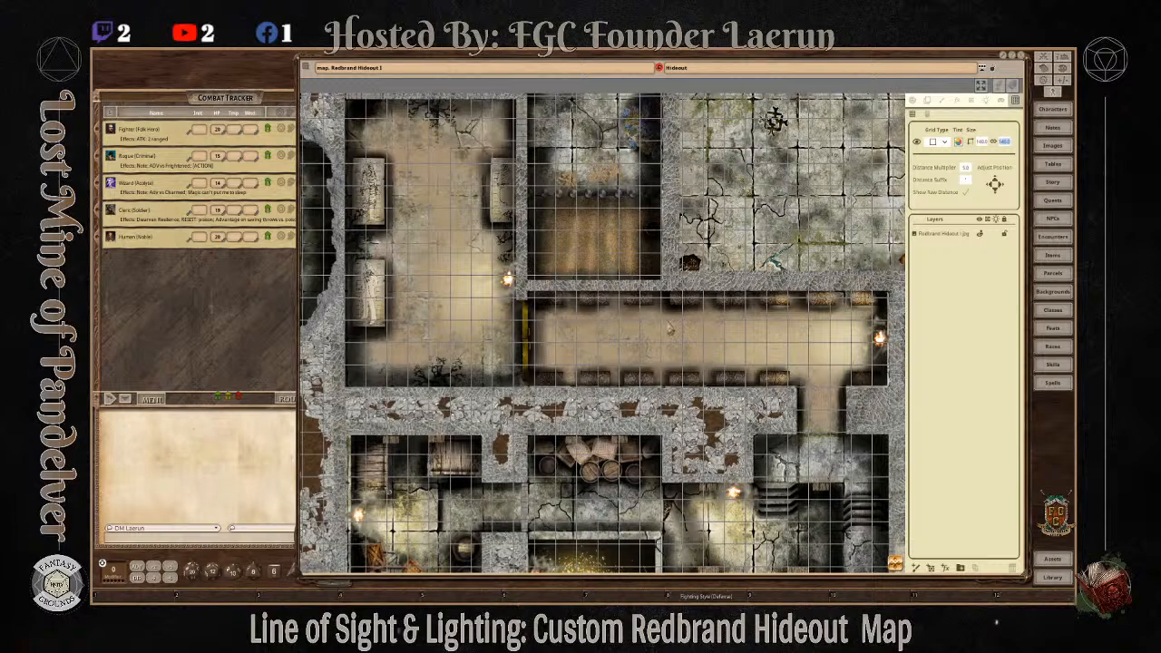
scroll(581, 318, "up", 1)
scroll(442, 297, "down", 3)
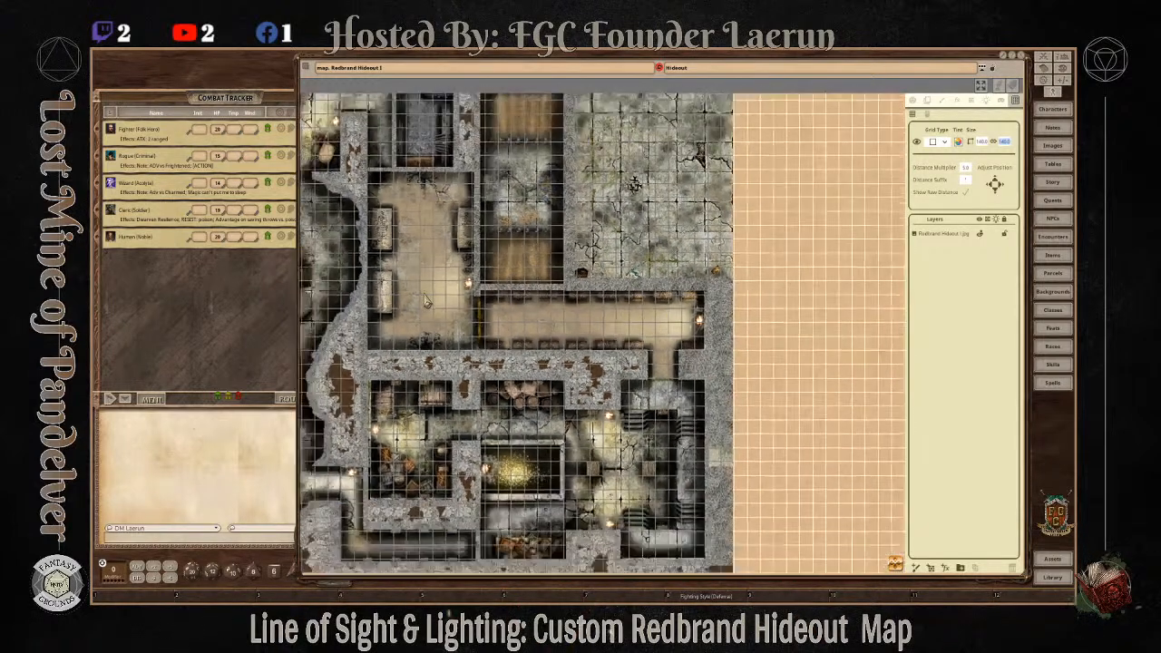
scroll(394, 327, "up", 2)
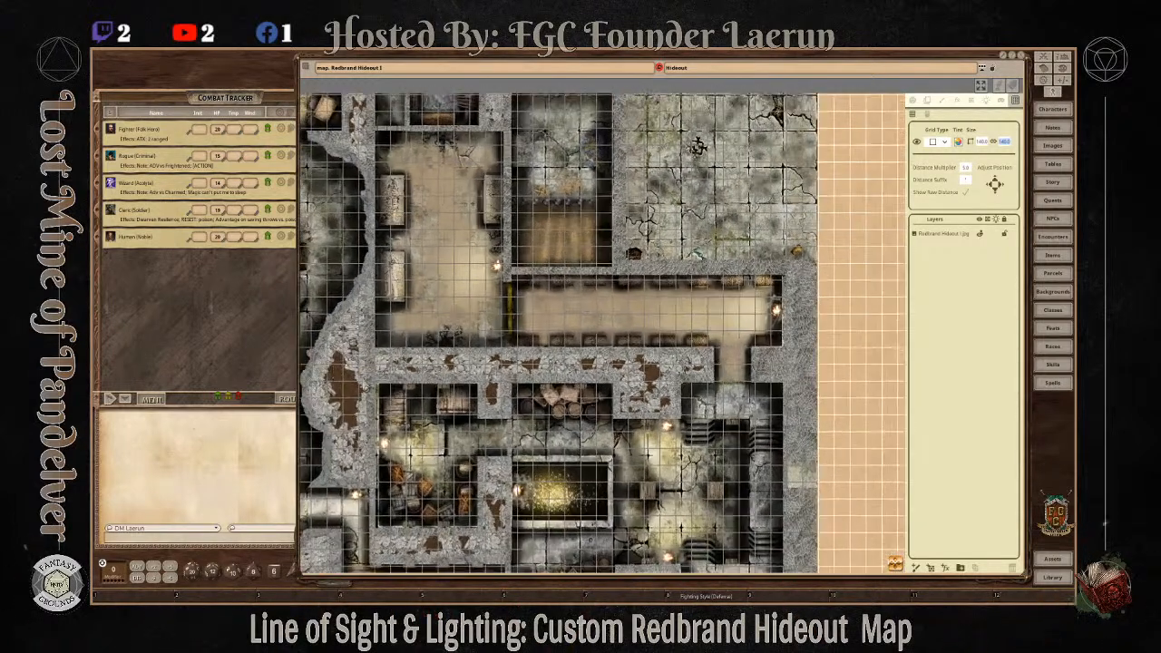
scroll(560, 458, "up", 4)
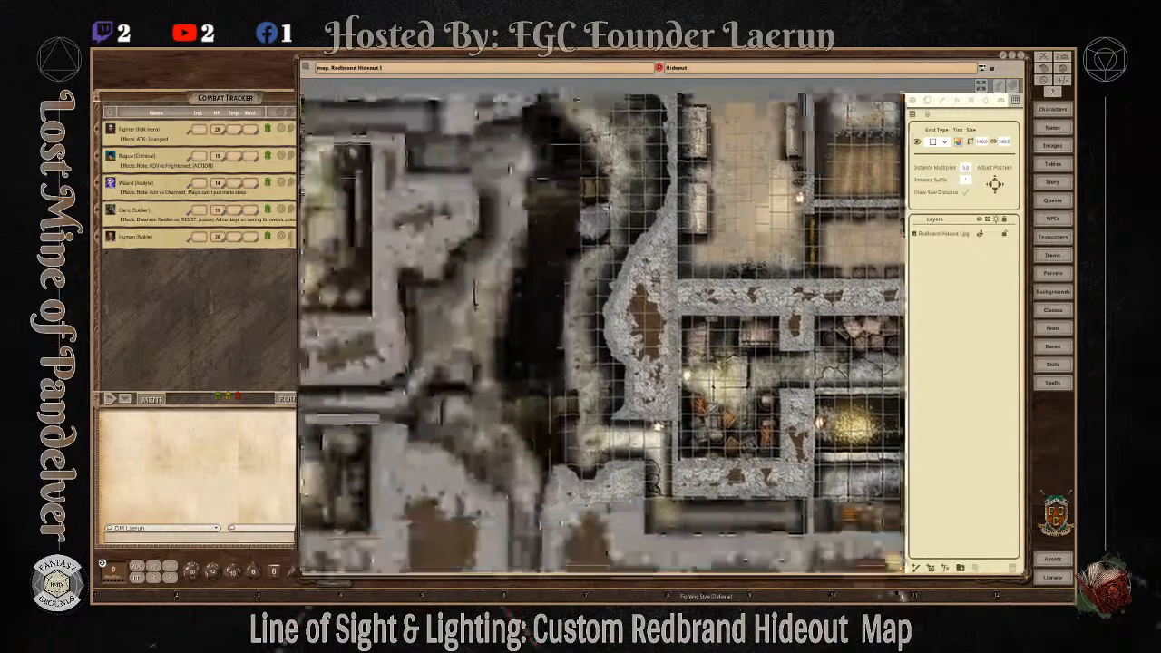
Step: Check the grid's fit against the floor tiles around the southern passage, the lower bridge and the round stone pillar
scroll(559, 458, "up", 3)
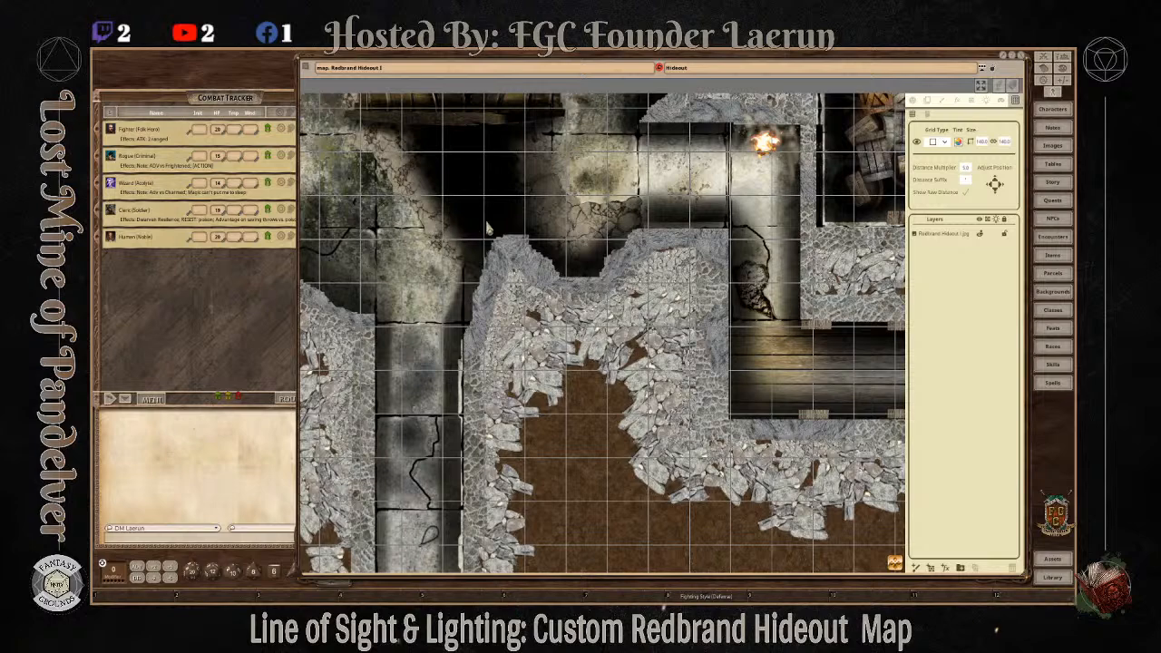
scroll(635, 131, "up", 2)
left_click_drag(894, 100, 878, 543)
scroll(613, 254, "down", 3)
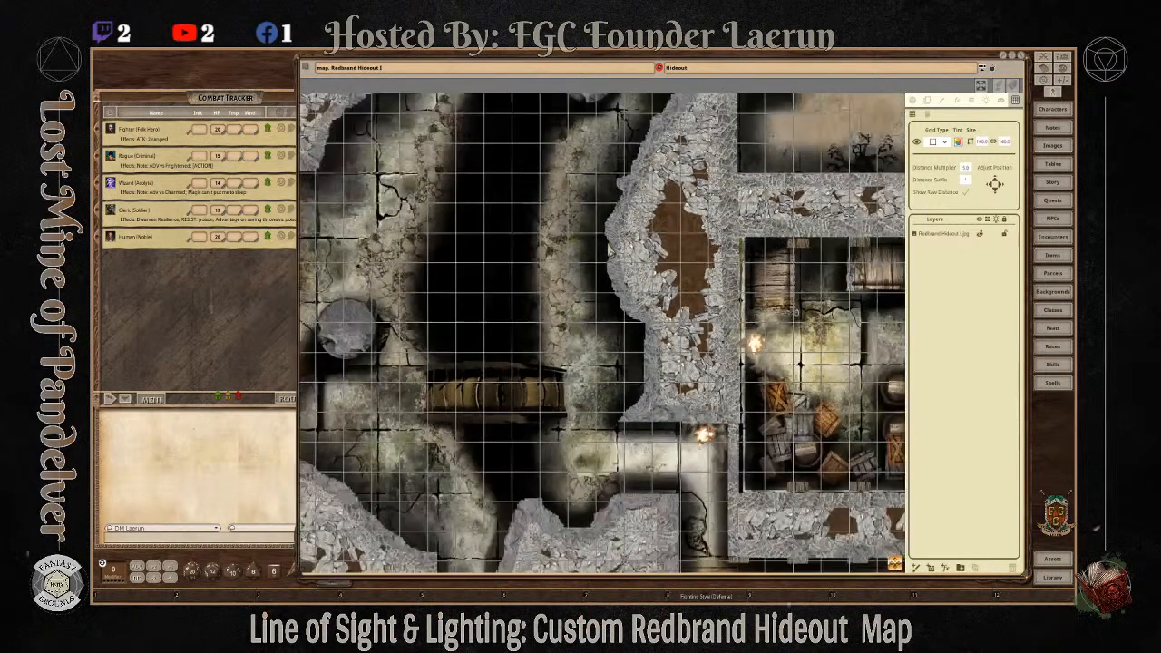
left_click_drag(498, 390, 720, 480)
scroll(640, 387, "up", 4)
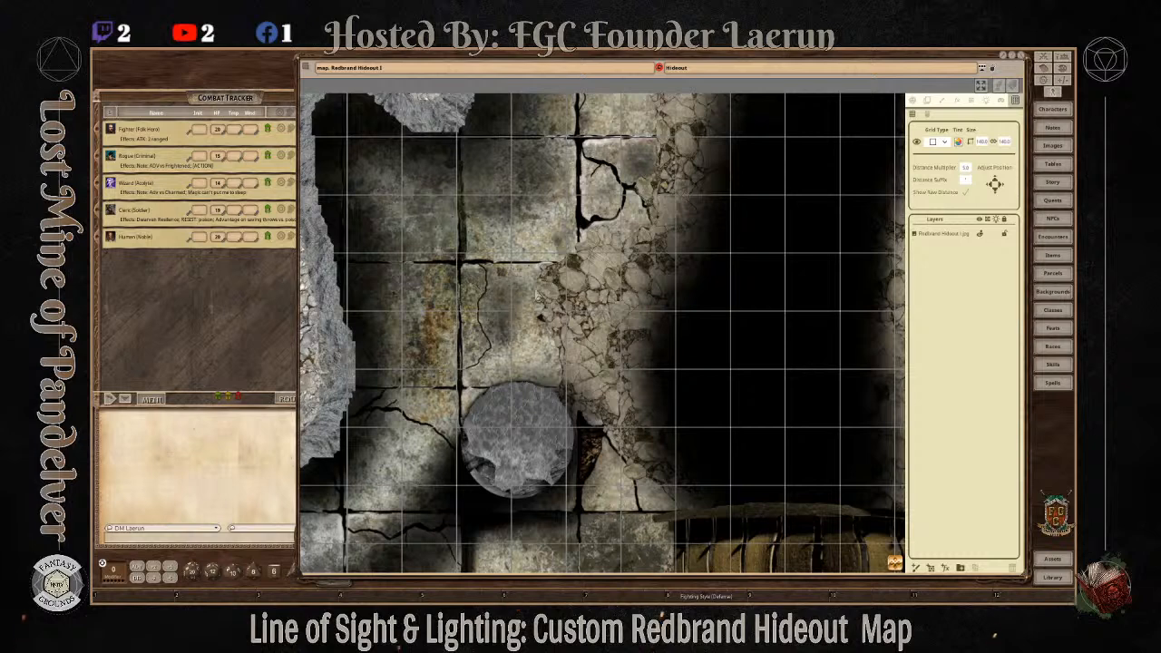
Step: Set the grid's width and height to 200 and check its squares against the floor tiles around the round stone pillar
left_click(983, 143)
type("30")
key("Tab")
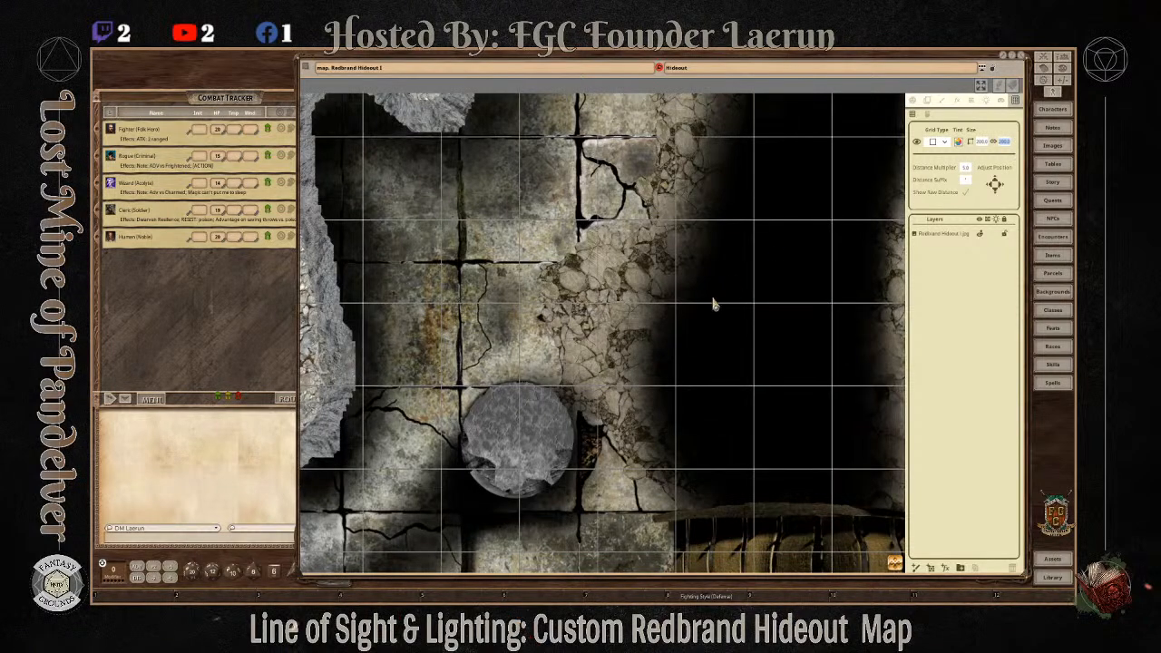
scroll(711, 365, "down", 1)
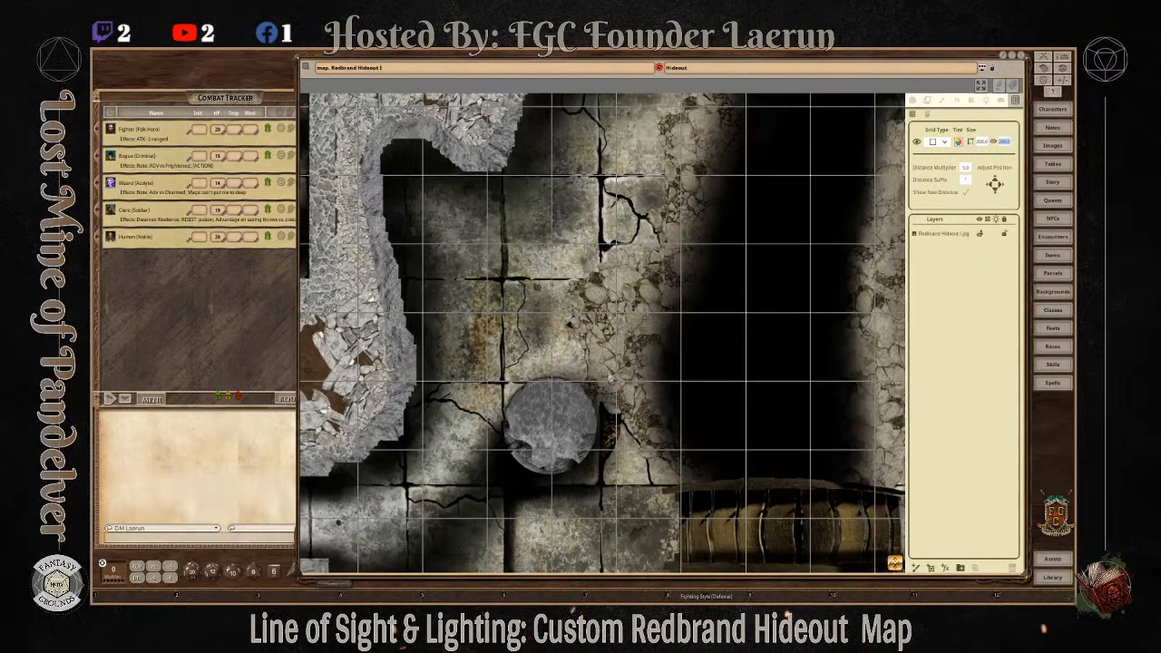
left_click_drag(899, 566, 819, 544)
scroll(670, 476, "up", 1)
scroll(669, 475, "up", 1)
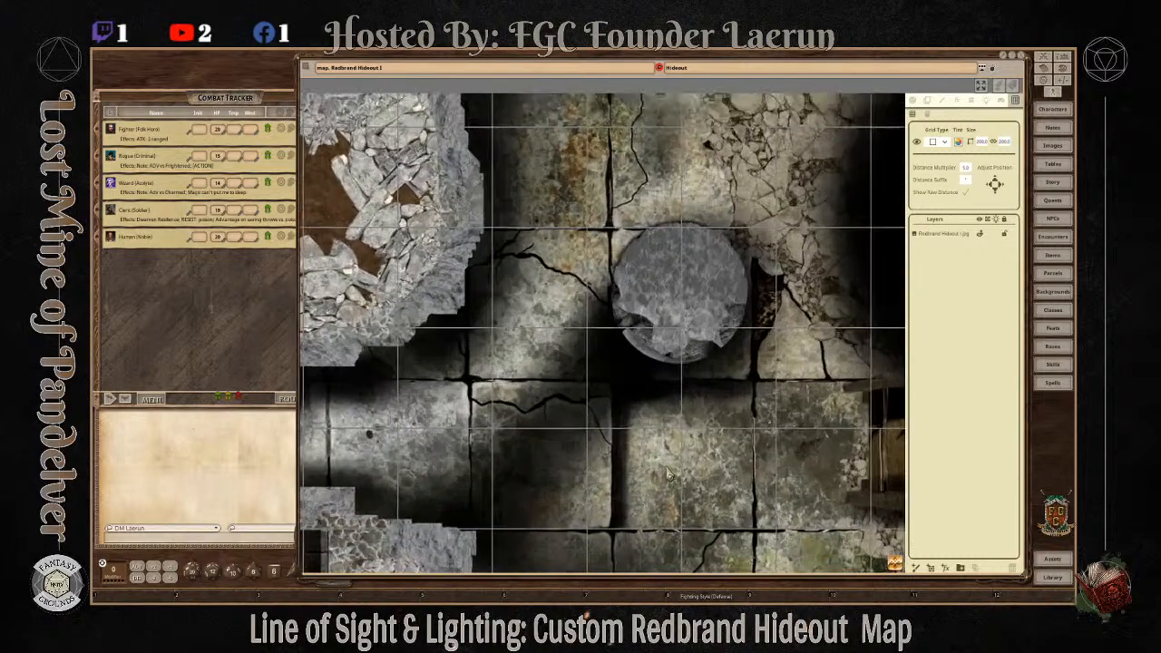
Step: Set the map grid's width and height to 300
scroll(744, 489, "up", 3)
scroll(744, 489, "down", 5)
left_click(981, 141)
type("300")
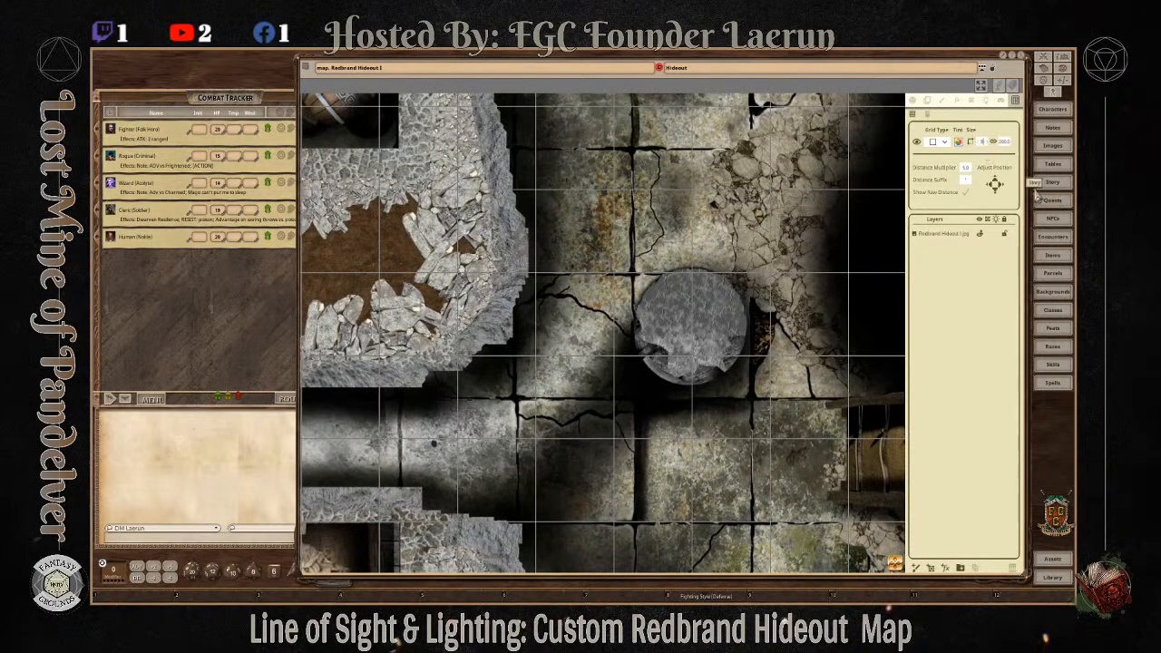
left_click(1005, 142)
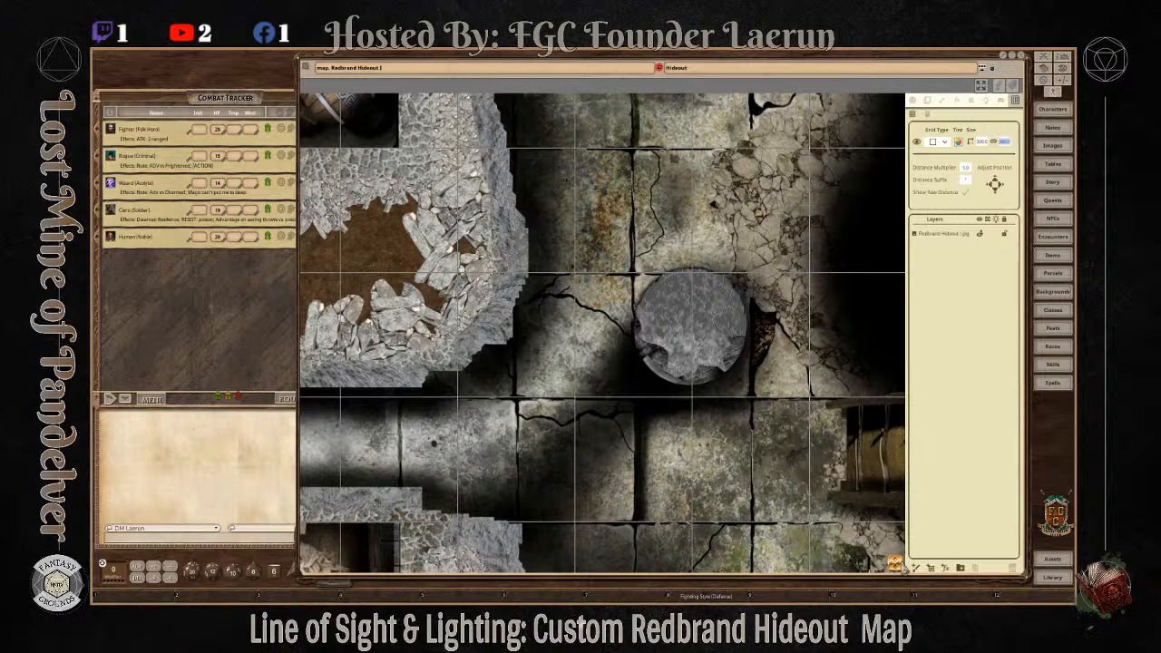
left_click_drag(902, 506, 816, 439)
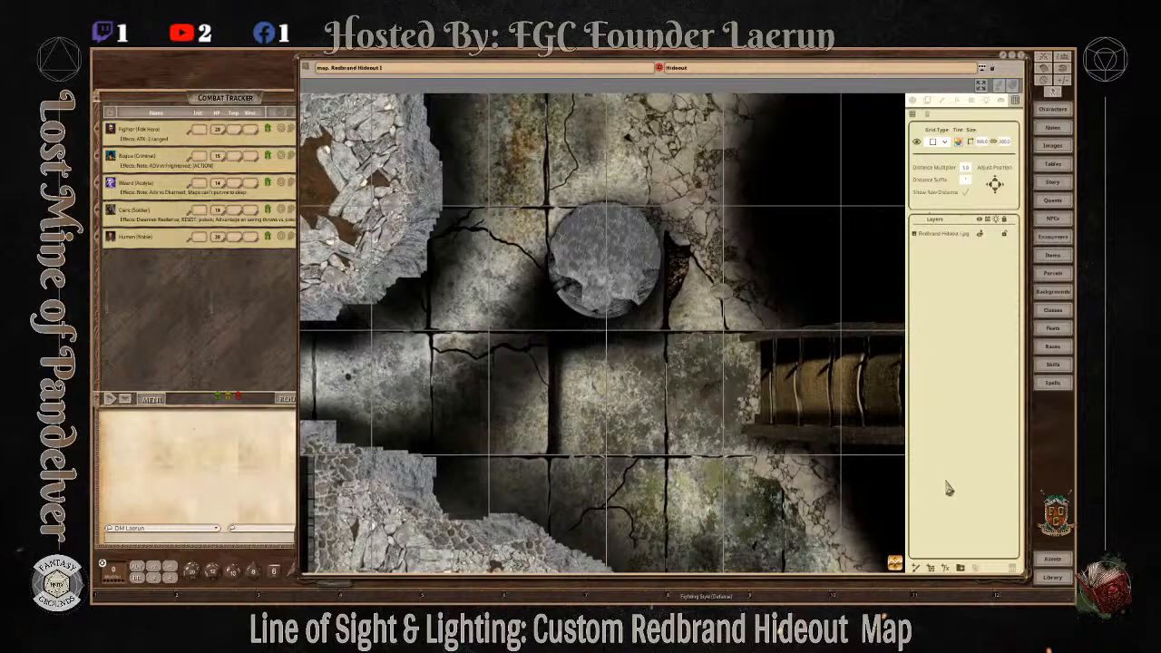
Step: Compare the spacing of the grid squares with the floor tiles around the lower round stone pillar and the nearby bridge
scroll(686, 397, "down", 2)
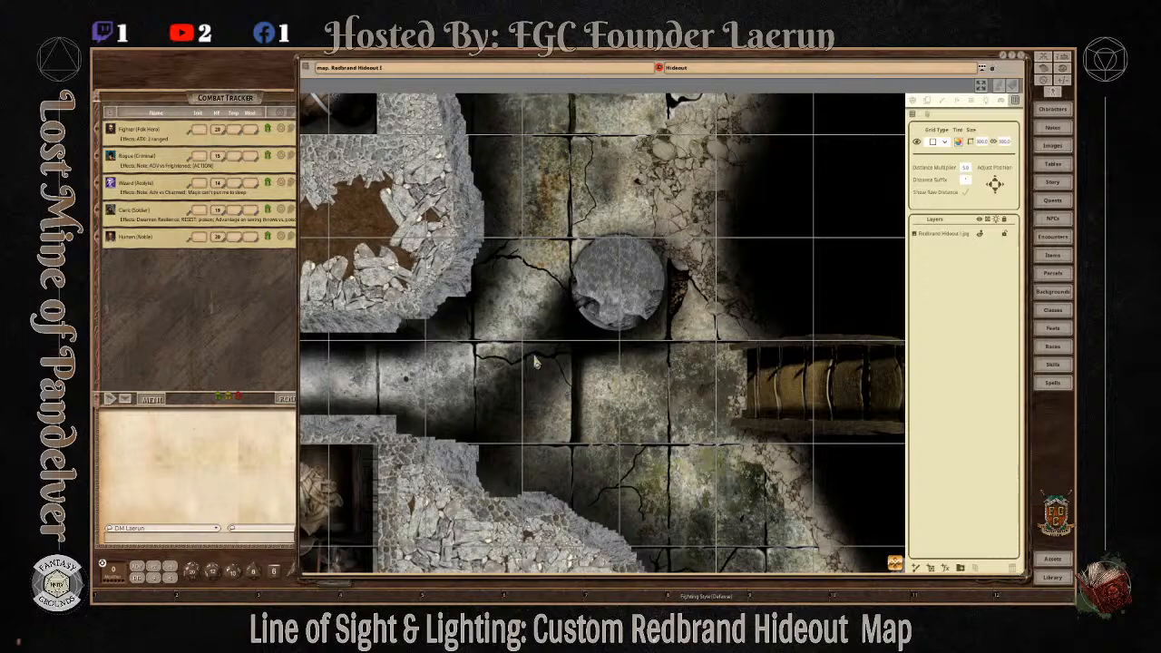
scroll(522, 357, "up", 3)
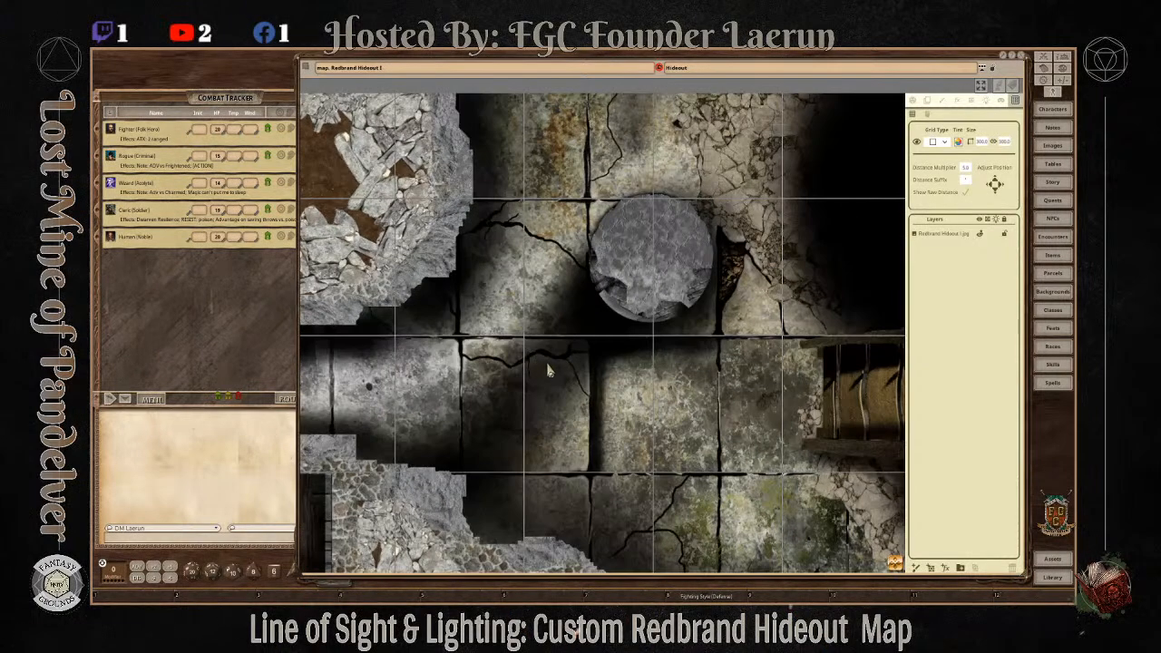
scroll(545, 370, "down", 2)
scroll(561, 372, "up", 2)
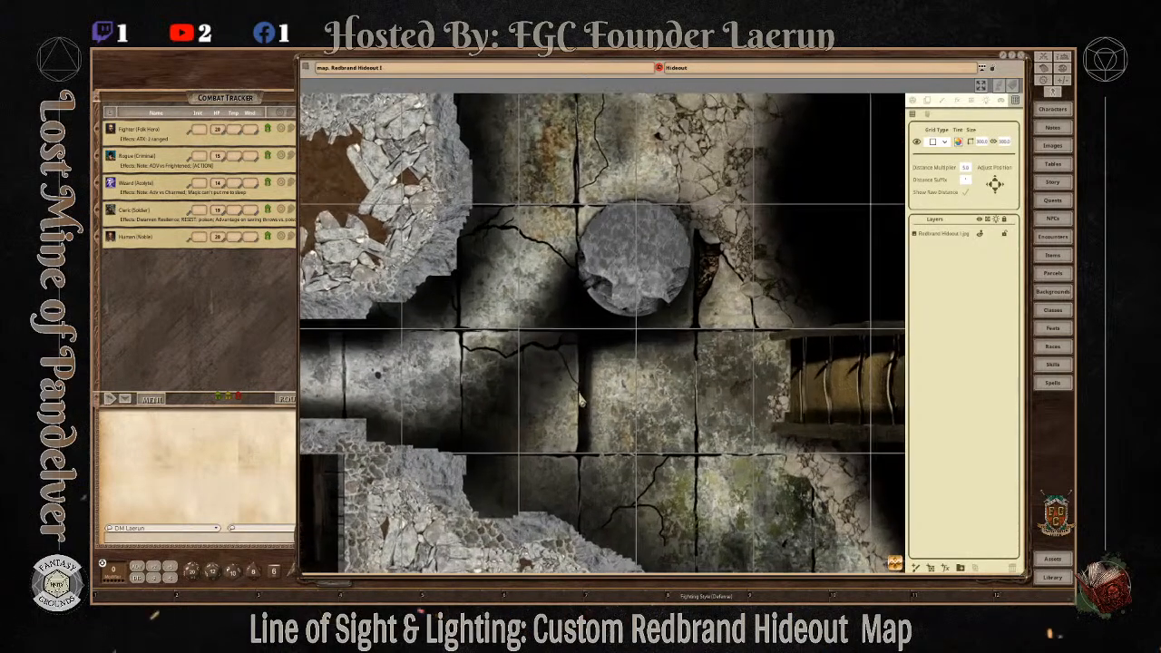
scroll(468, 387, "up", 1)
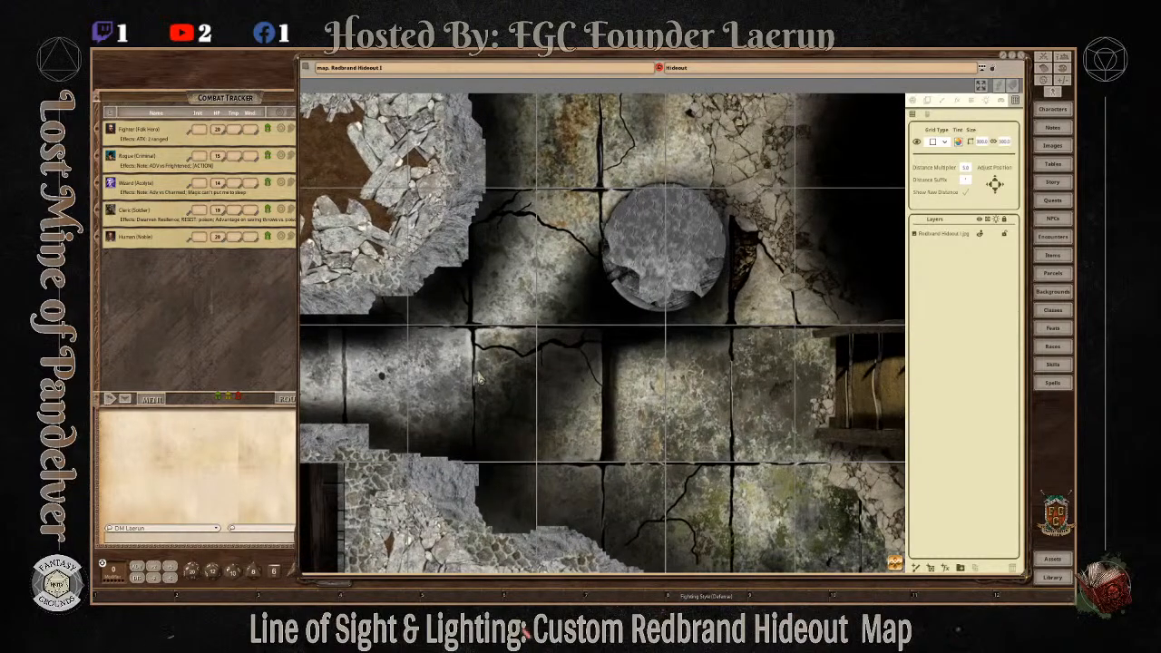
scroll(479, 378, "up", 2)
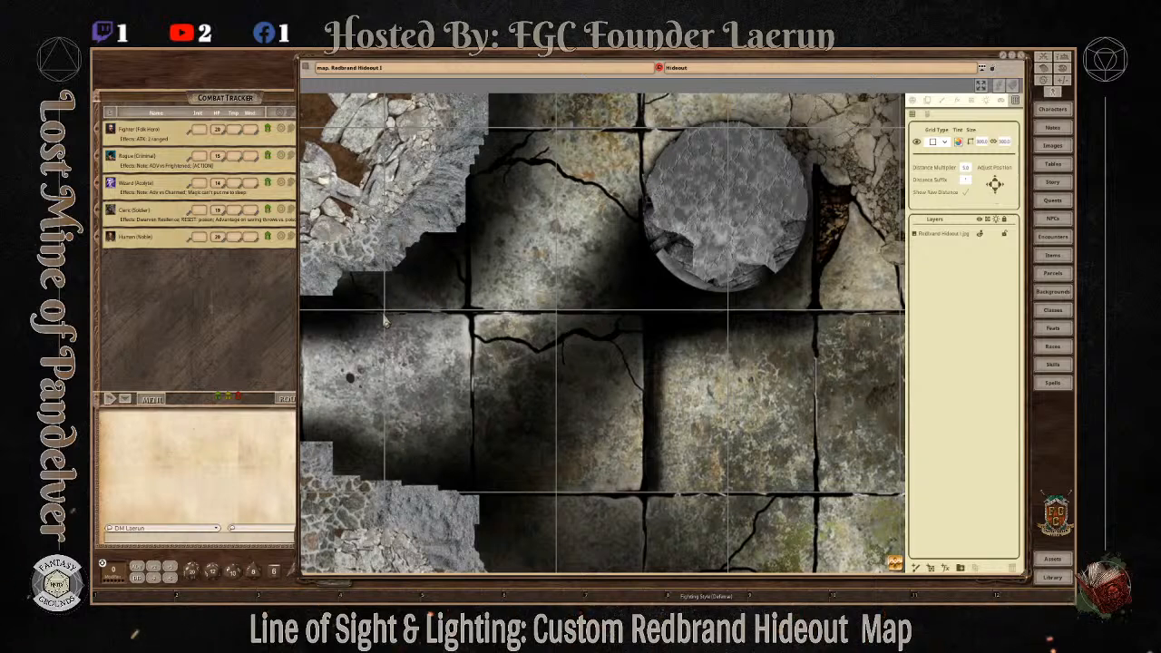
scroll(530, 442, "down", 3)
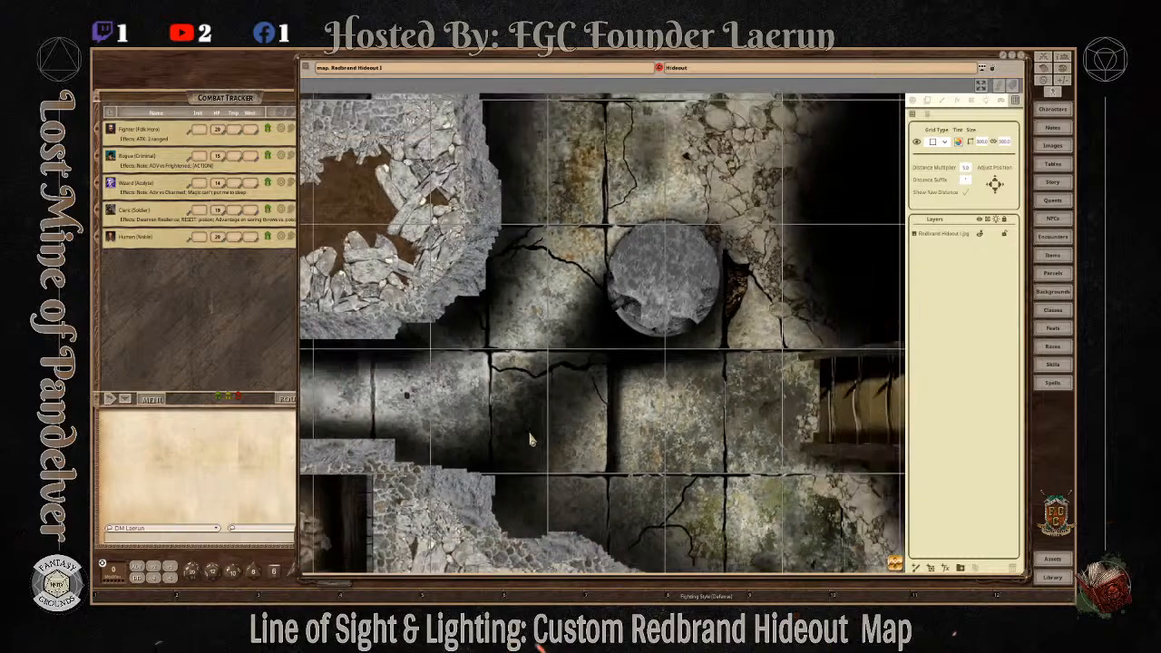
Step: Check the grid's fit across the whole map and on the cracked floor tiles beside the upper bridge
scroll(506, 426, "down", 5)
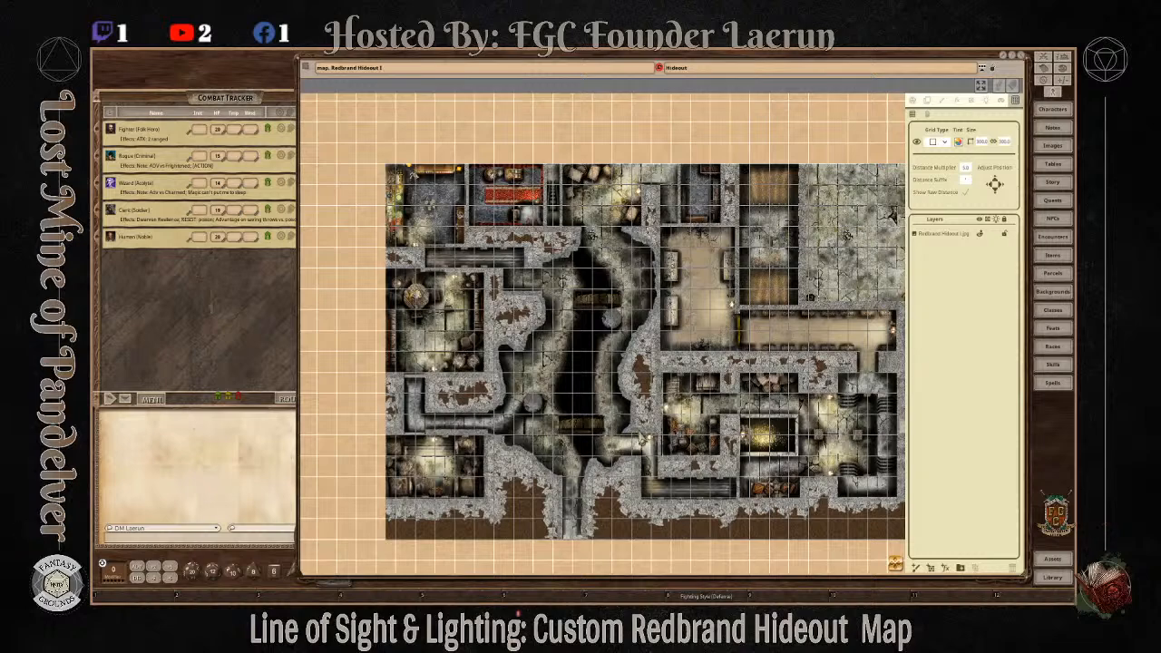
scroll(642, 434, "down", 1)
scroll(803, 474, "up", 2)
scroll(807, 473, "down", 1)
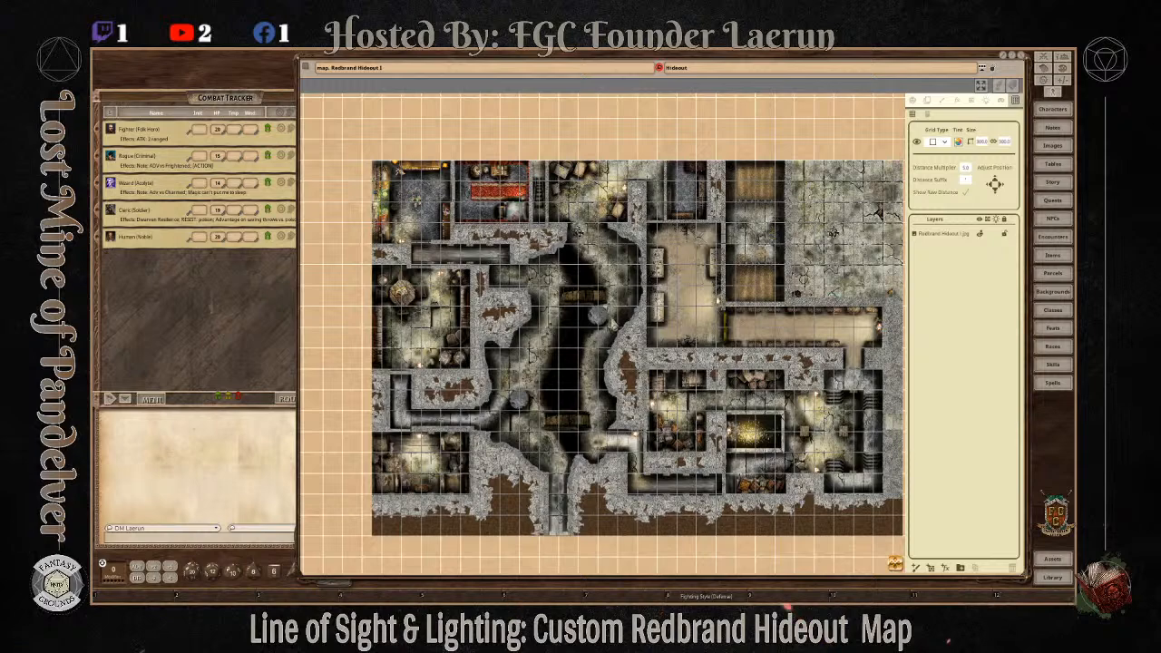
scroll(431, 352, "up", 1)
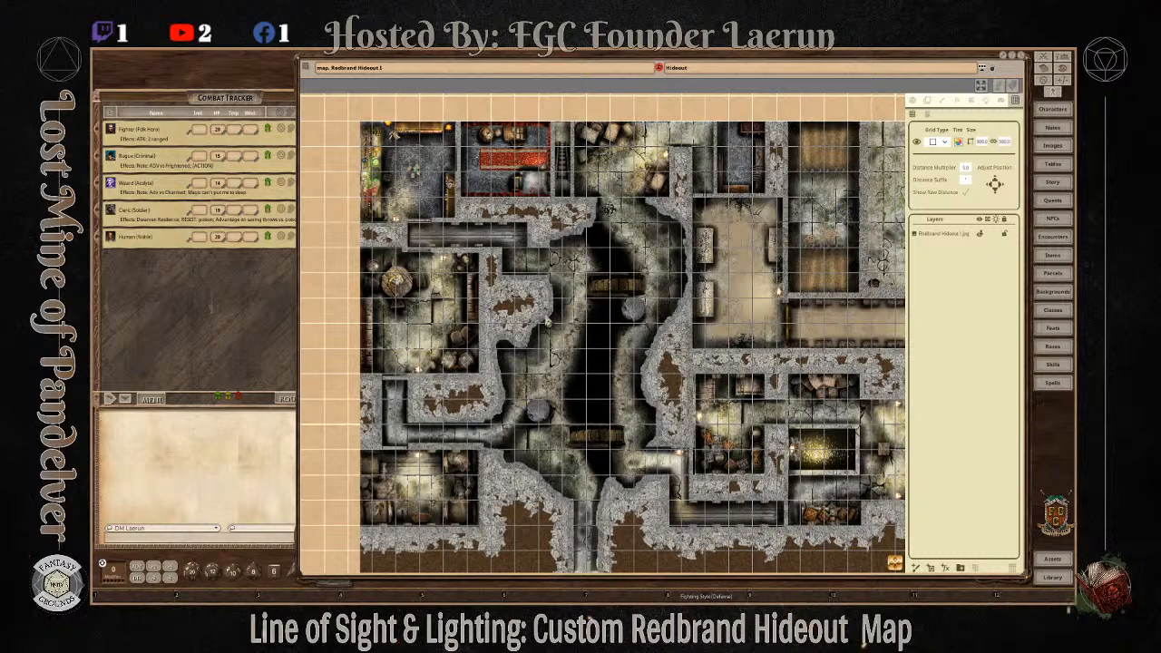
scroll(547, 322, "up", 2)
scroll(555, 280, "up", 1)
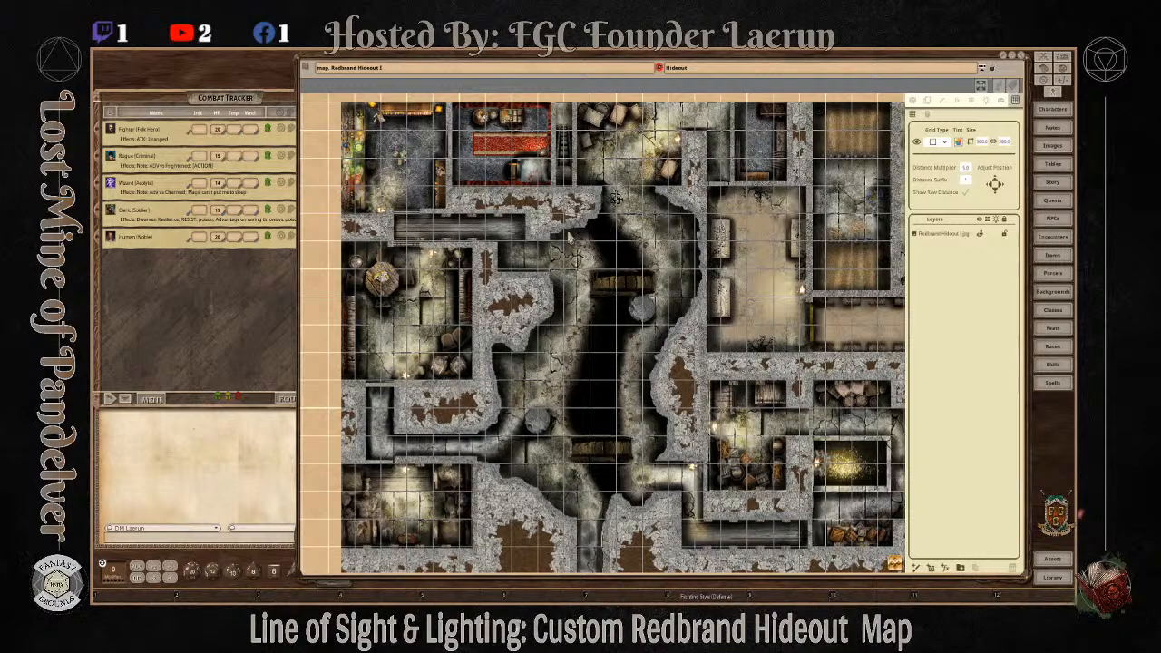
scroll(573, 190, "up", 3)
scroll(624, 255, "up", 4)
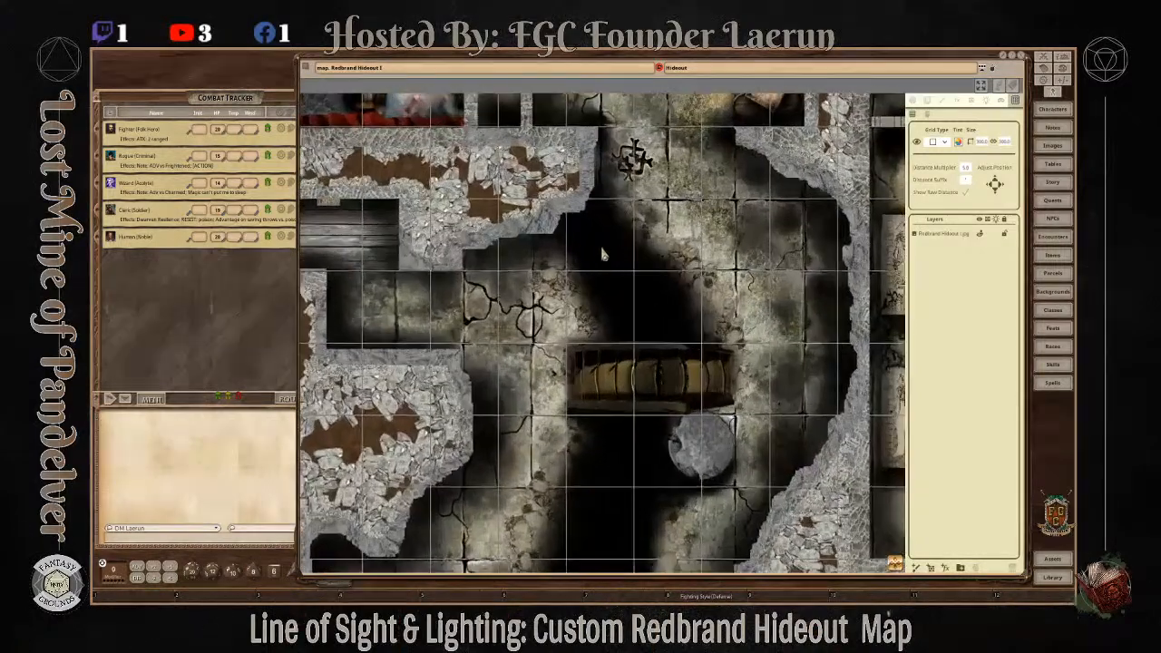
scroll(590, 281, "up", 1)
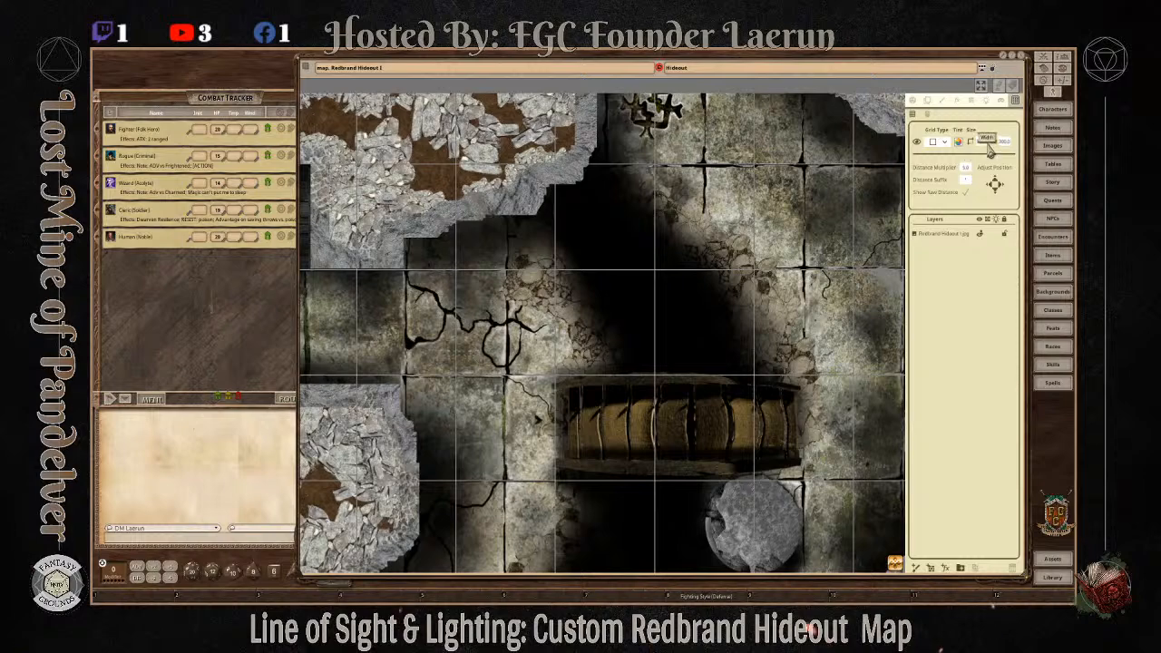
scroll(489, 322, "up", 3)
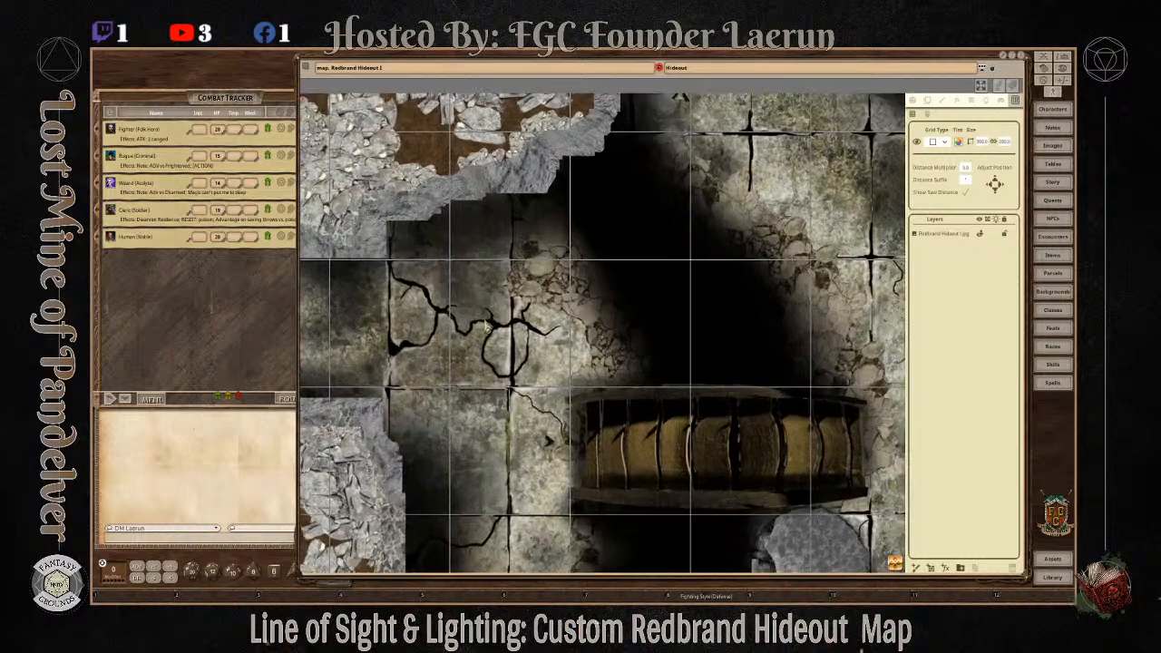
scroll(483, 325, "down", 4)
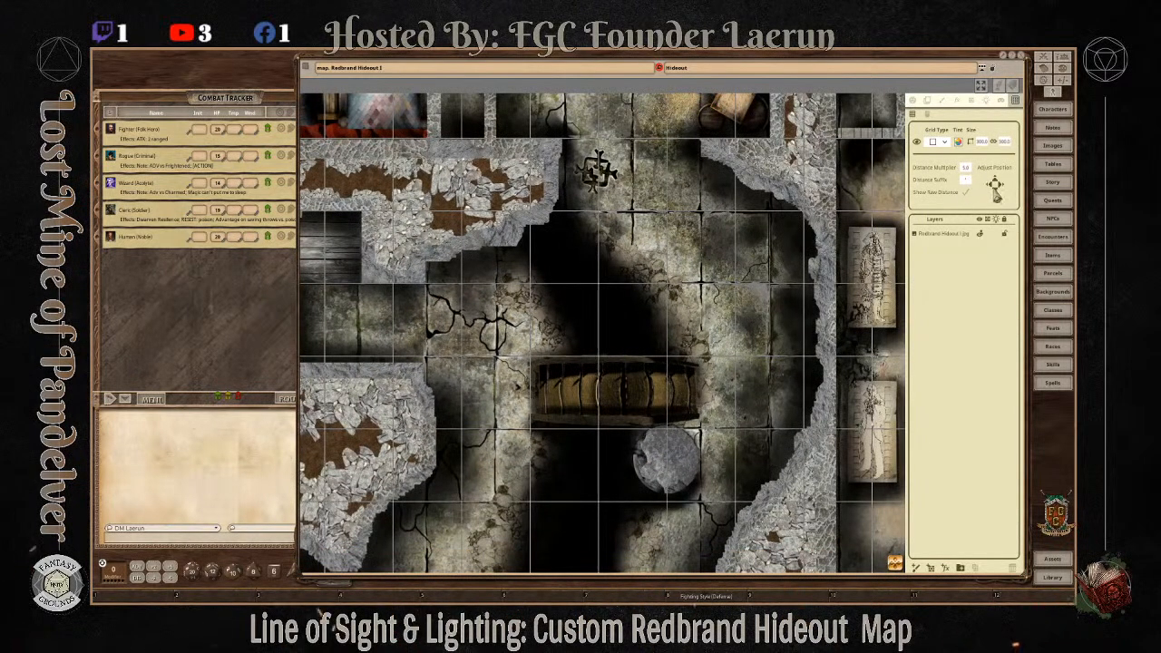
Step: Nudge the grid left repeatedly until its vertical lines match the tile joints around the upper bridge
left_click(990, 185)
left_click(990, 187)
left_click(990, 187)
left_click(991, 186)
left_click(990, 186)
left_click(993, 191)
left_click(994, 191)
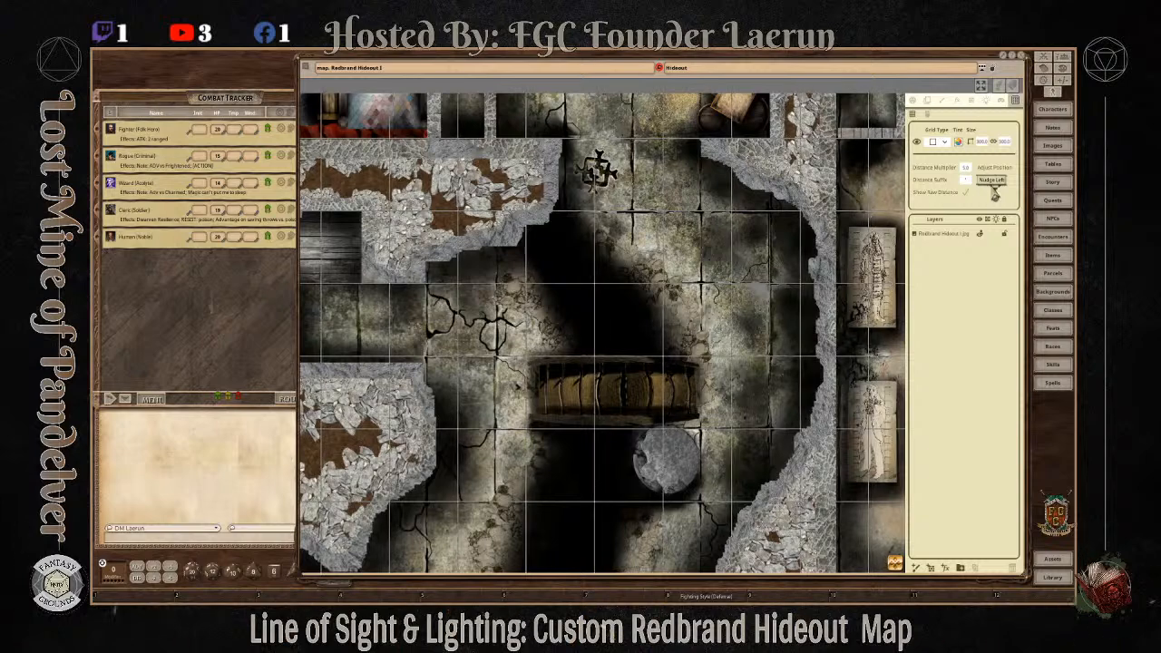
left_click(994, 191)
left_click(994, 191)
left_click(995, 190)
left_click(994, 192)
left_click(994, 192)
left_click(994, 191)
left_click(994, 191)
left_click(994, 190)
left_click(994, 188)
left_click(994, 188)
left_click(994, 188)
left_click(994, 188)
left_click(994, 190)
left_click(995, 189)
left_click(994, 189)
left_click(994, 190)
left_click(995, 190)
left_click(994, 190)
left_click(994, 189)
left_click(994, 190)
left_click(994, 190)
left_click(994, 189)
left_click(994, 190)
left_click(994, 189)
left_click(994, 189)
left_click(994, 187)
left_click(993, 187)
left_click(994, 186)
left_click(994, 187)
left_click(993, 187)
left_click(993, 187)
left_click(993, 186)
left_click(993, 187)
left_click(993, 187)
left_click(994, 187)
left_click(993, 187)
left_click(993, 187)
left_click(993, 188)
left_click(993, 188)
left_click(993, 188)
left_click(993, 187)
left_click(994, 188)
left_click(993, 188)
left_click(993, 187)
left_click(993, 188)
left_click(993, 188)
left_click(993, 188)
left_click(993, 188)
left_click(993, 188)
left_click(994, 188)
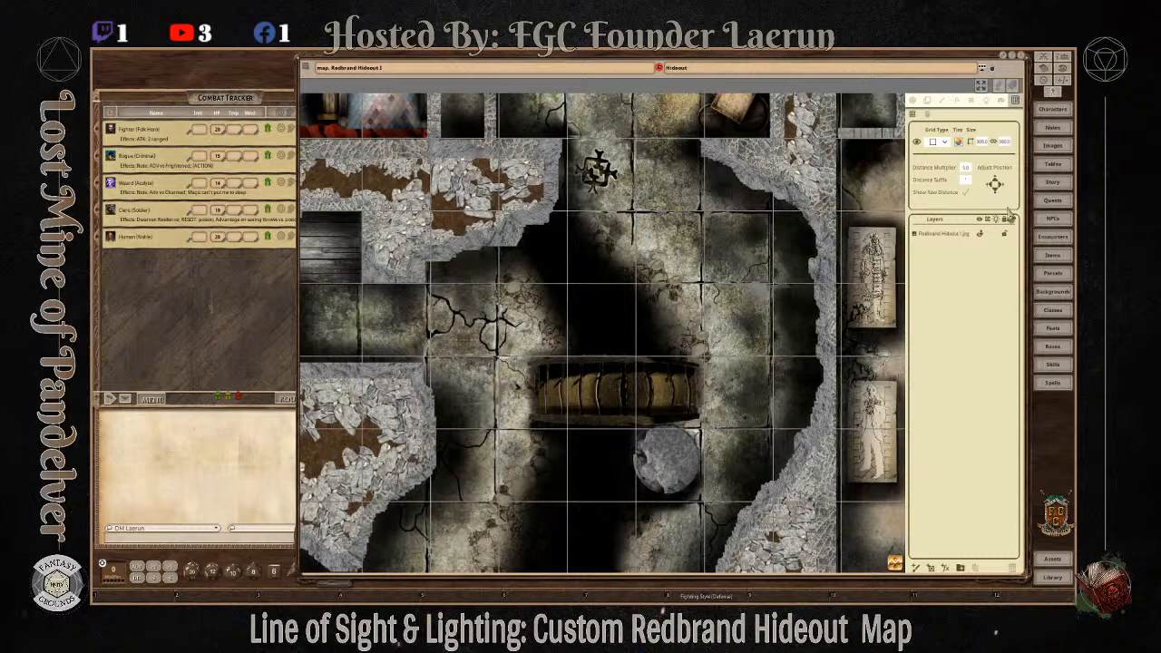
left_click(994, 188)
left_click(993, 188)
left_click(993, 187)
left_click(993, 187)
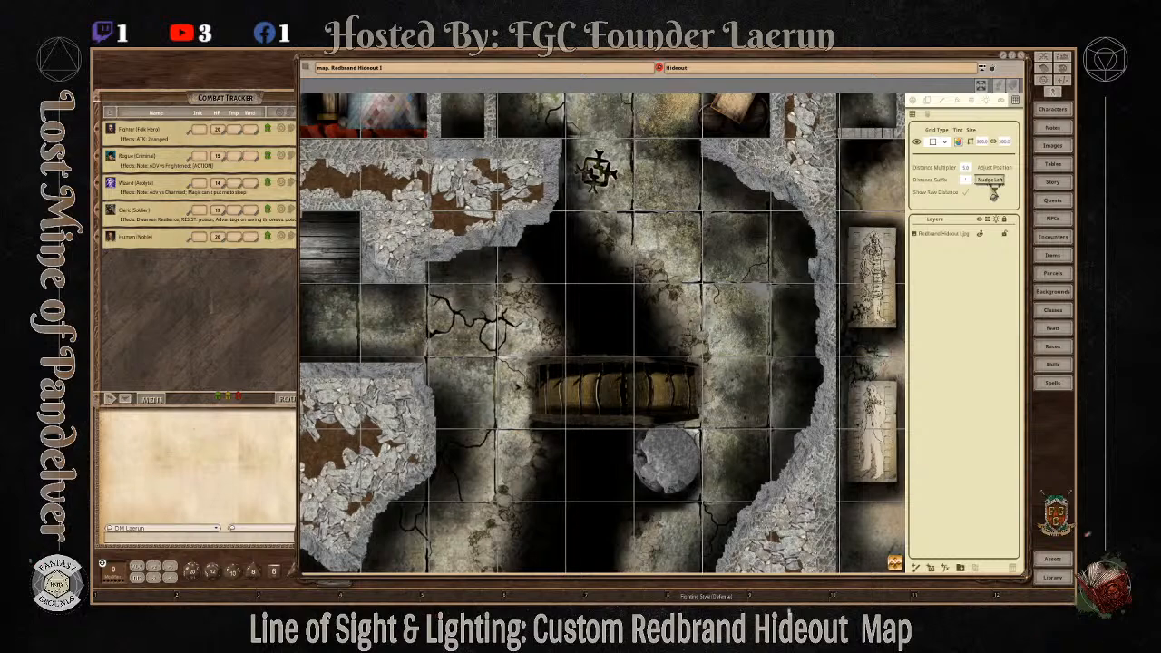
Step: Fine-tune the grid's alignment by nudging it slightly further left against the tile joints in the storeroom with the barrels
scroll(466, 345, "up", 5)
scroll(465, 345, "up", 3)
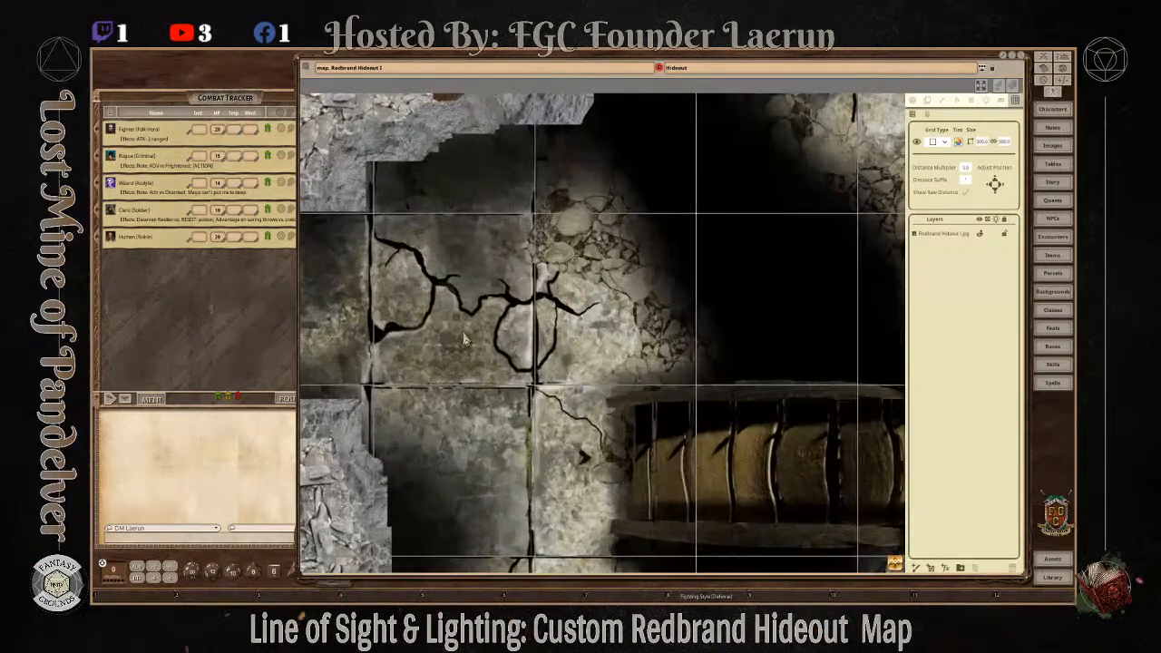
scroll(465, 335, "up", 2)
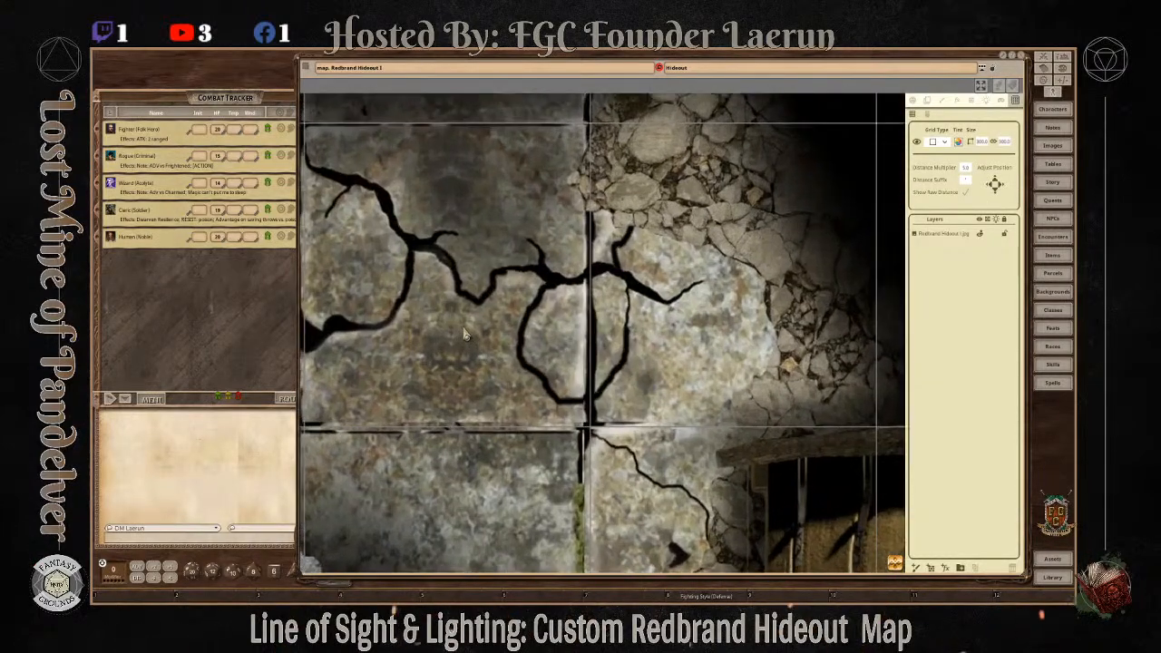
scroll(465, 328, "down", 1)
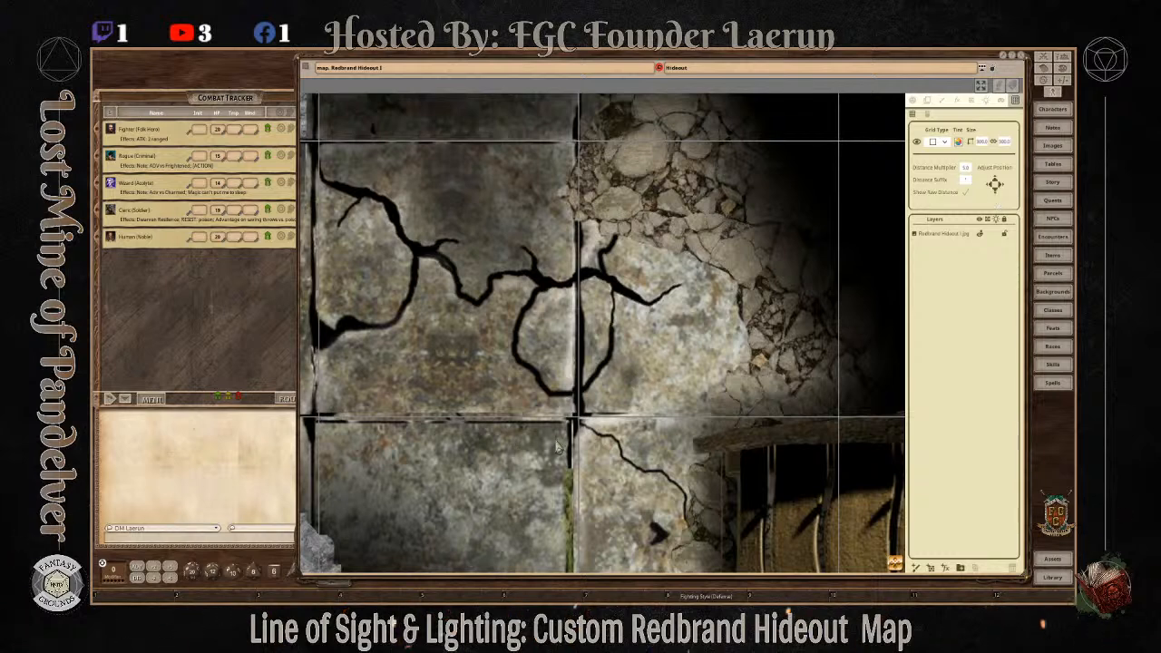
scroll(597, 430, "down", 3)
scroll(597, 430, "down", 10)
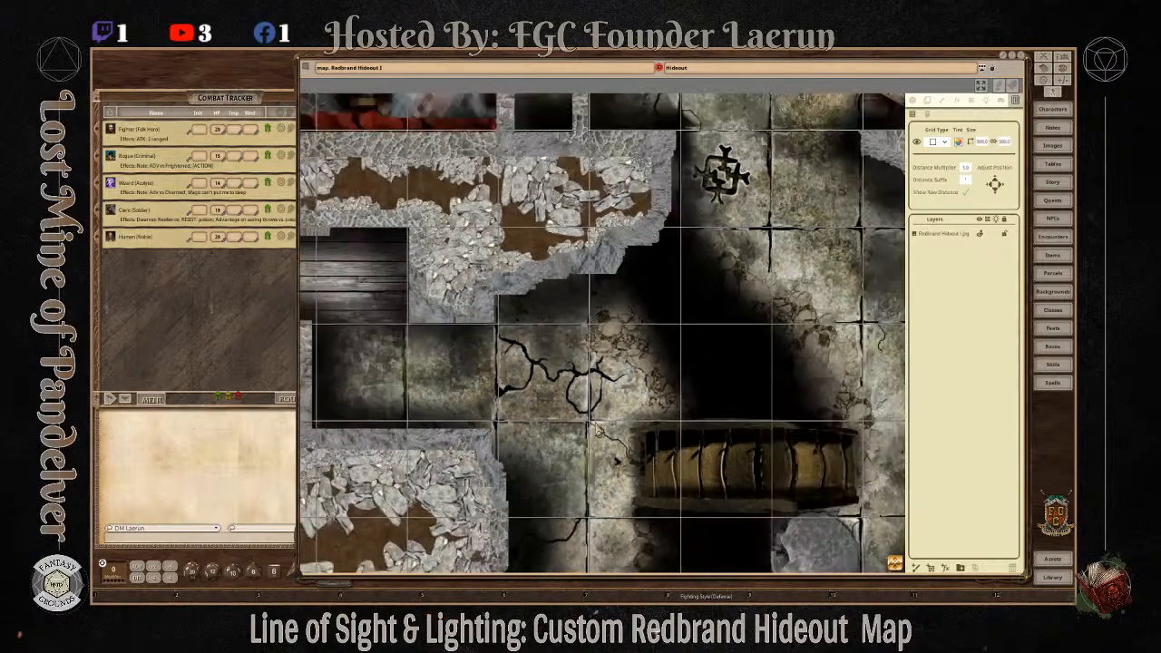
scroll(392, 350, "up", 8)
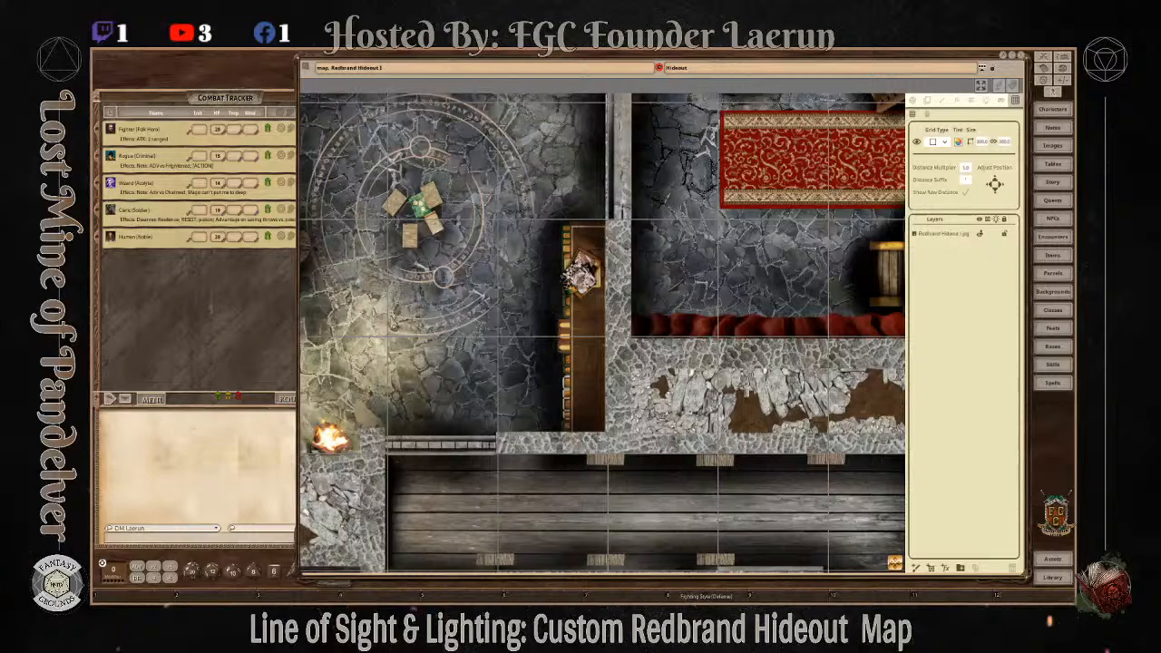
scroll(393, 324, "down", 6)
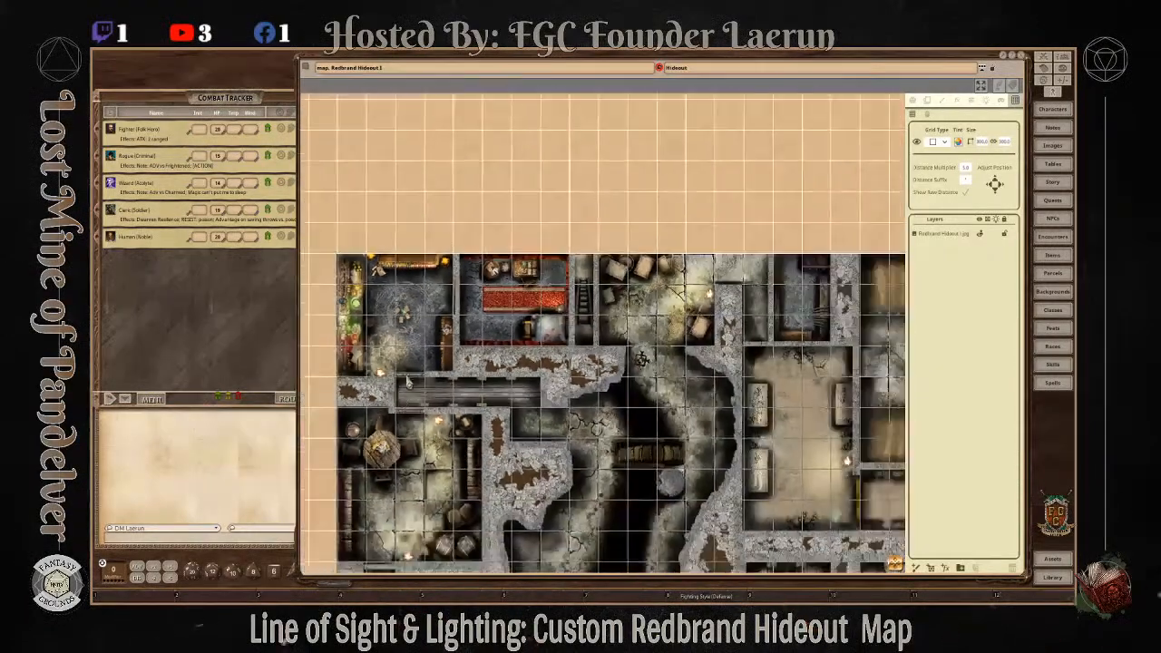
scroll(406, 462, "up", 10)
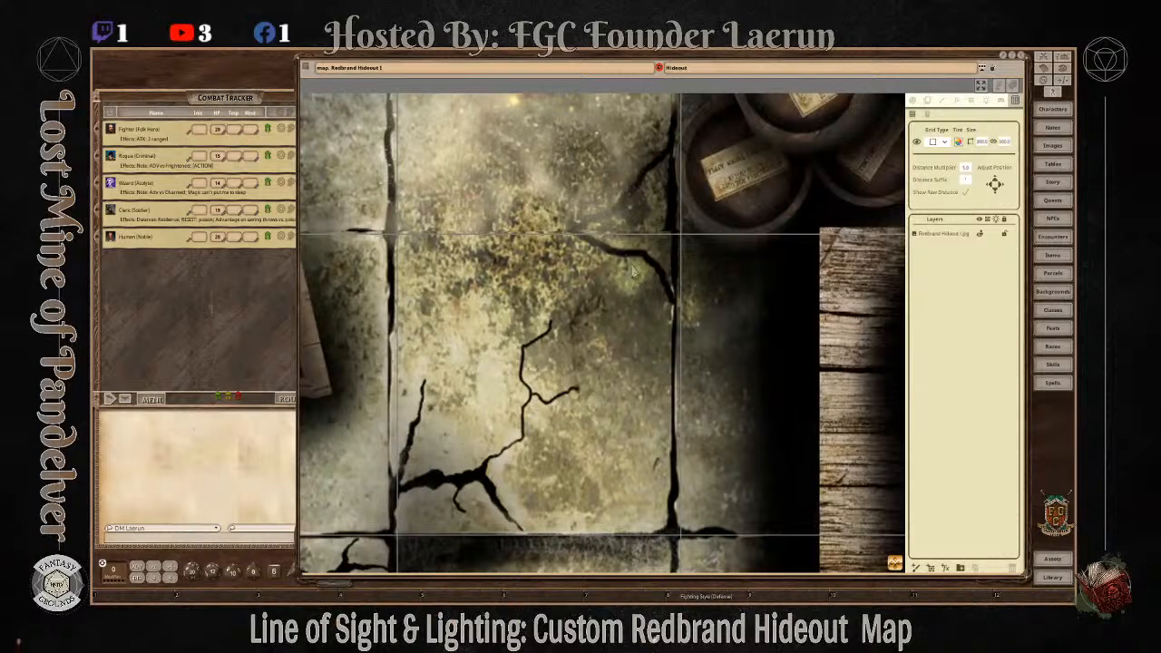
left_click(995, 189)
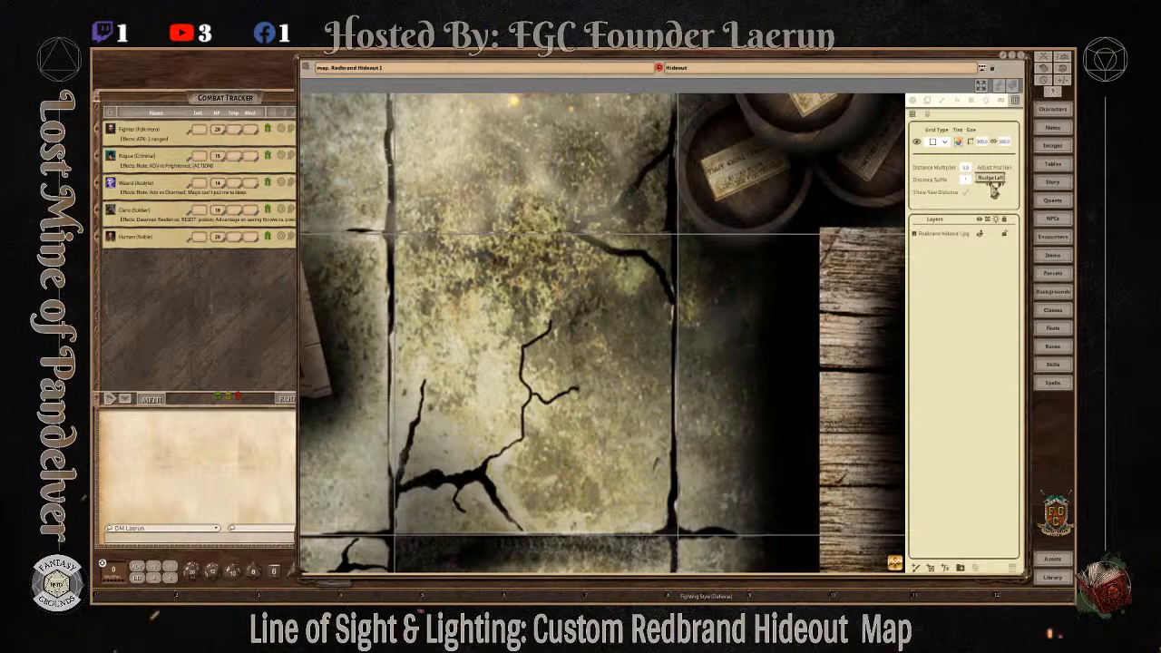
Step: Check the grid's alignment in the crypt, the door-lined corridor and the large stone-tiled area on the map's eastern side
scroll(889, 424, "down", 2)
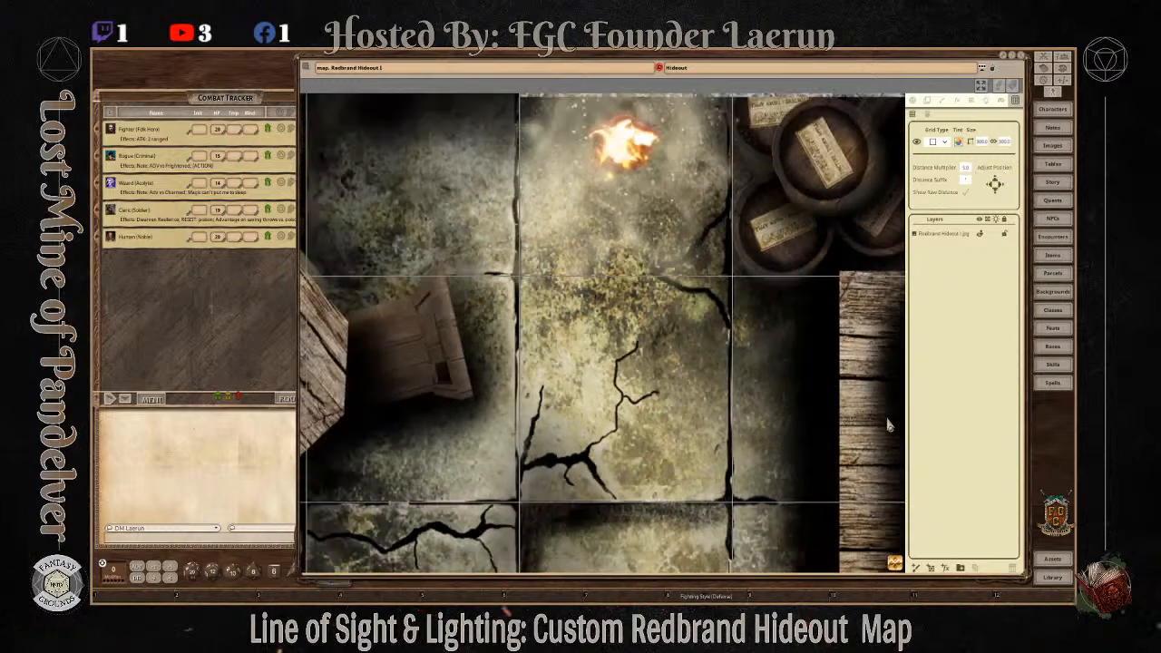
left_click_drag(889, 424, 335, 431)
scroll(843, 497, "down", 5)
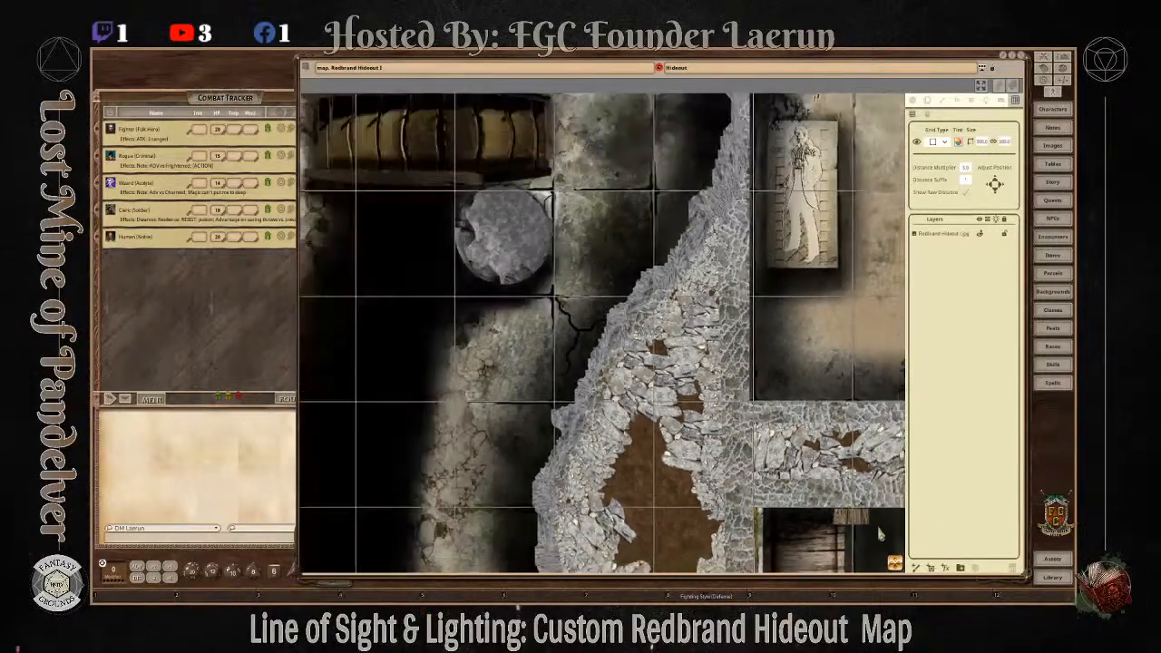
left_click_drag(862, 427, 385, 473)
scroll(719, 468, "up", 2)
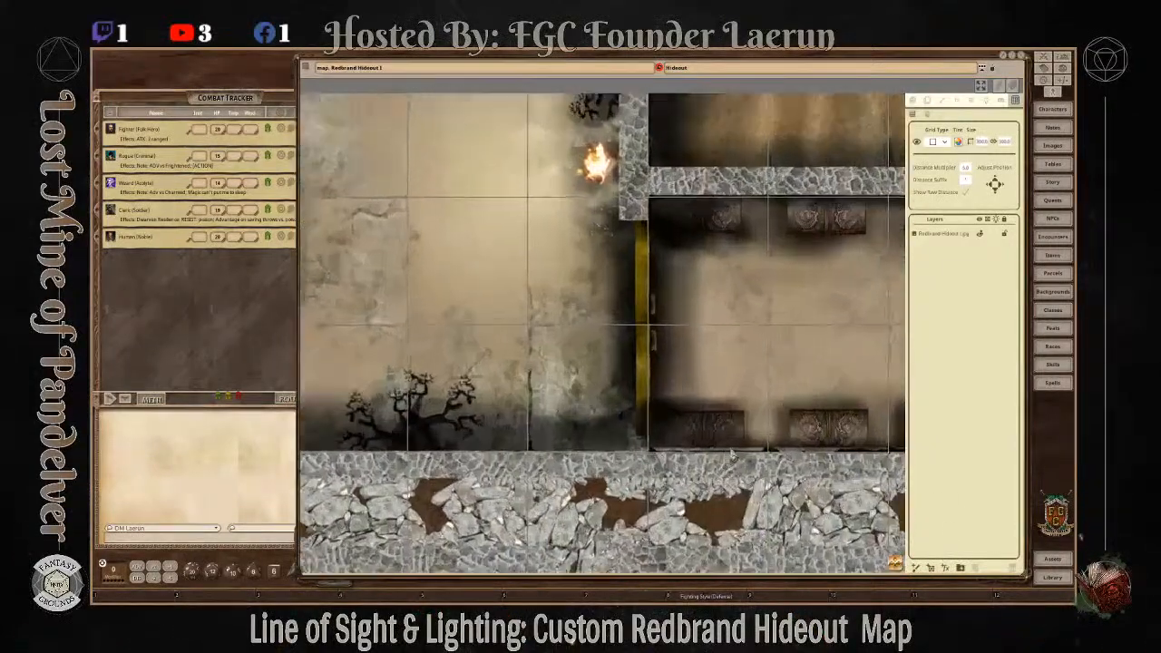
scroll(755, 442, "down", 6)
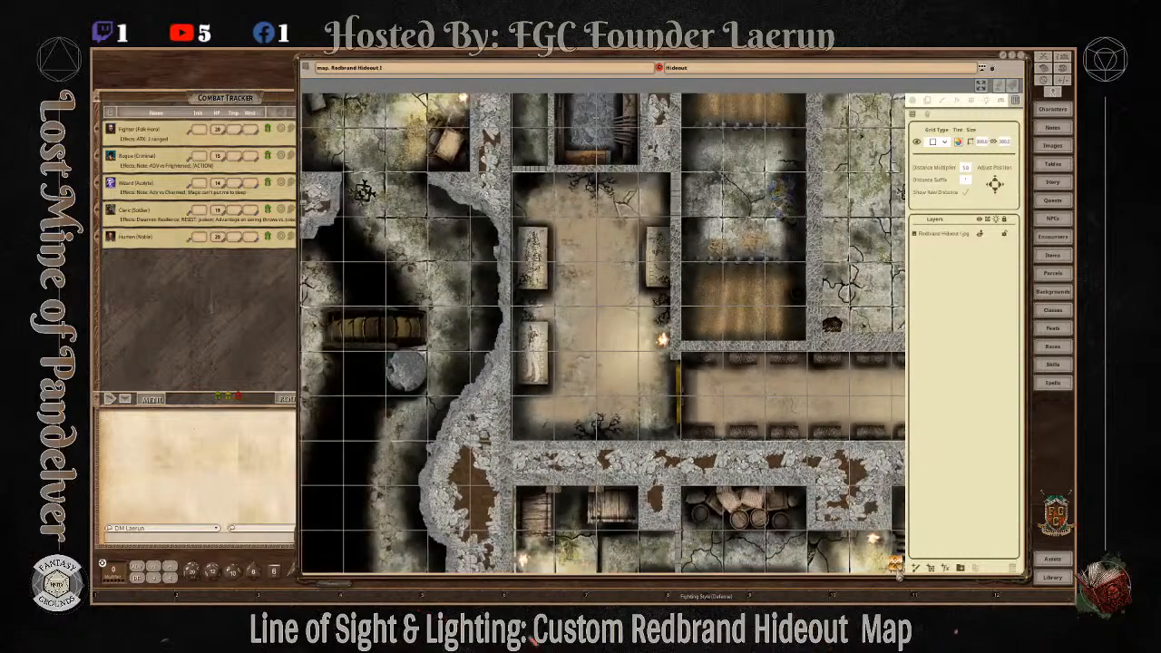
left_click_drag(894, 553, 456, 513)
scroll(497, 279, "up", 6)
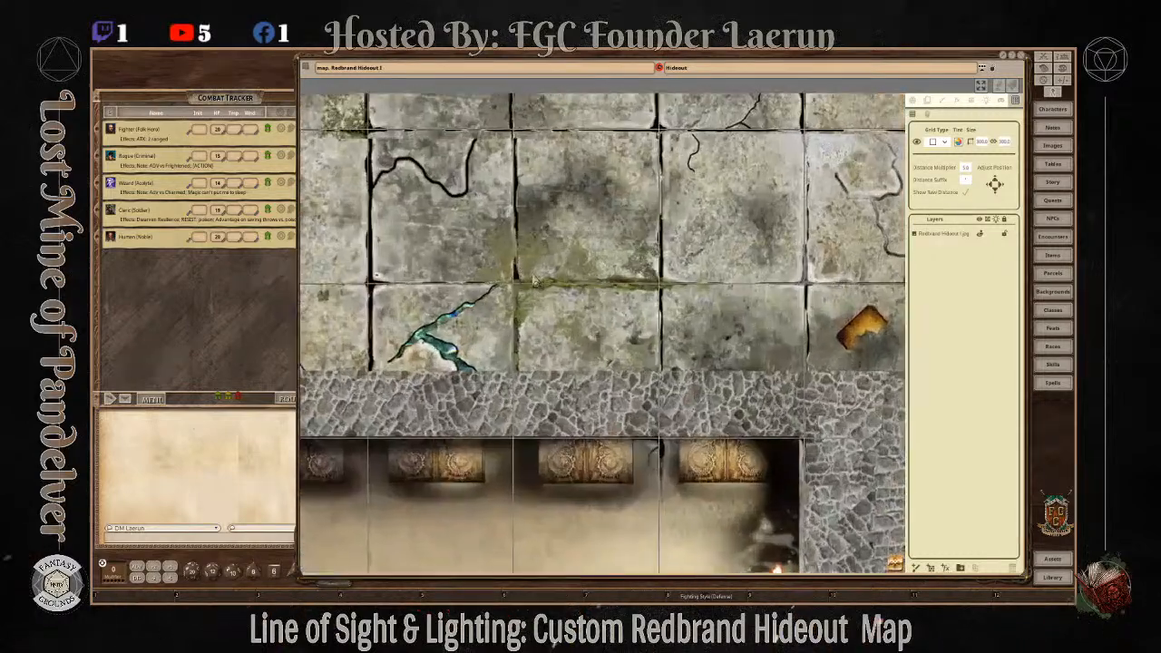
scroll(534, 282, "up", 2)
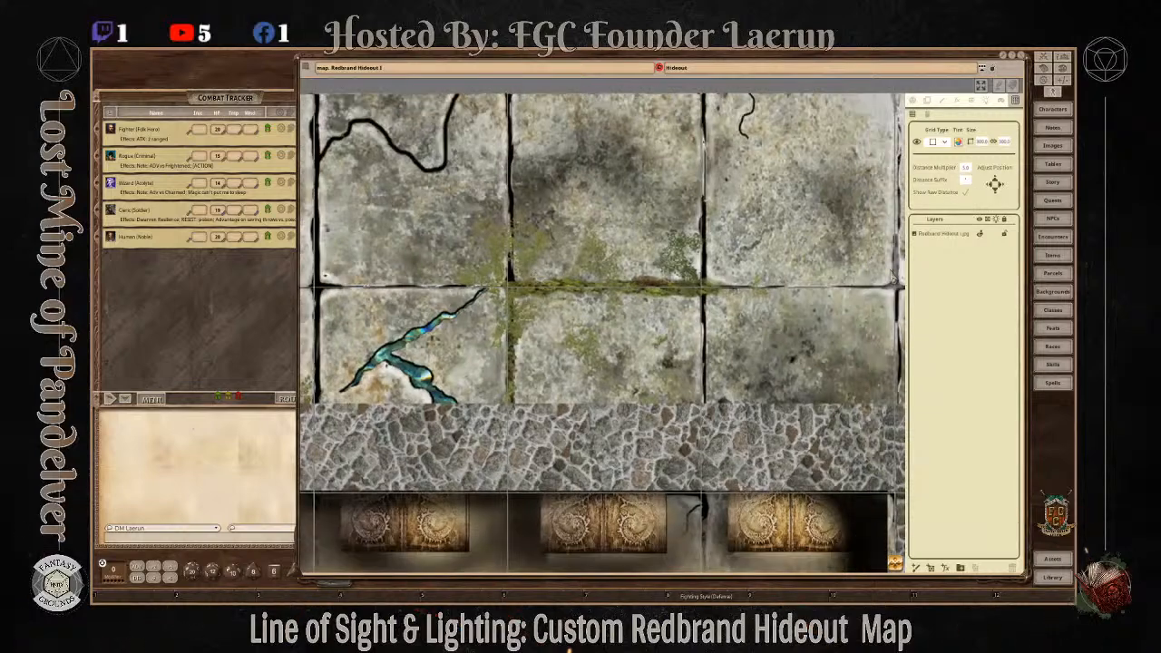
scroll(733, 388, "down", 4)
scroll(624, 352, "down", 1)
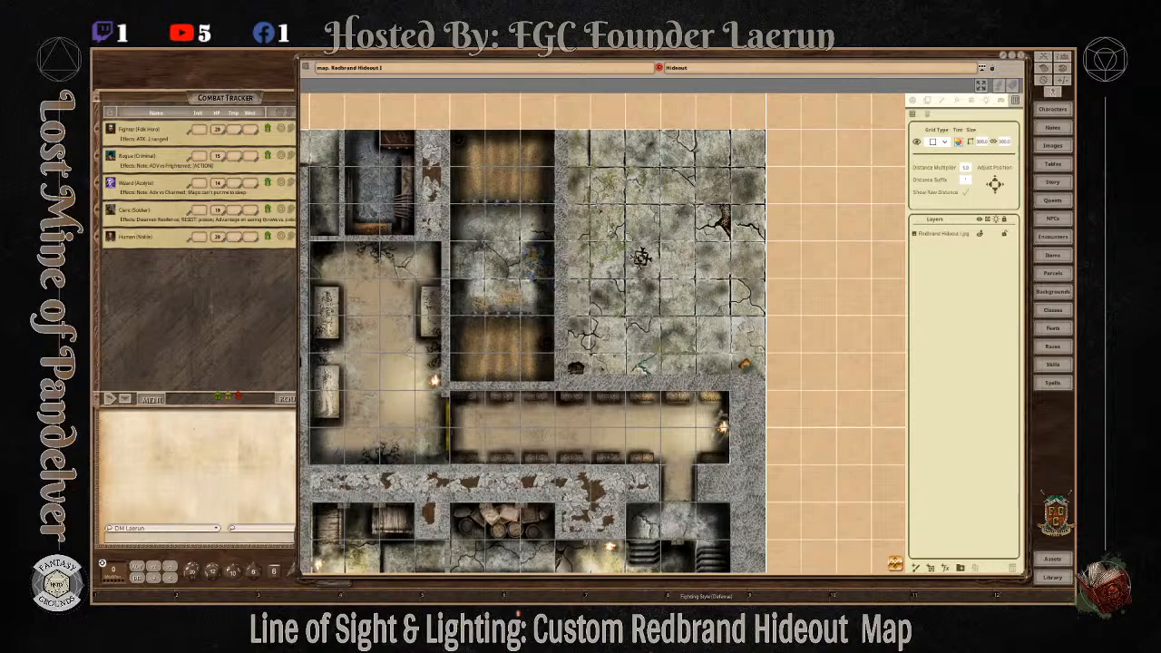
Step: Recolour the grid to a yellow-gold tint and lower its opacity slightly
scroll(640, 256, "up", 2)
scroll(669, 270, "down", 5)
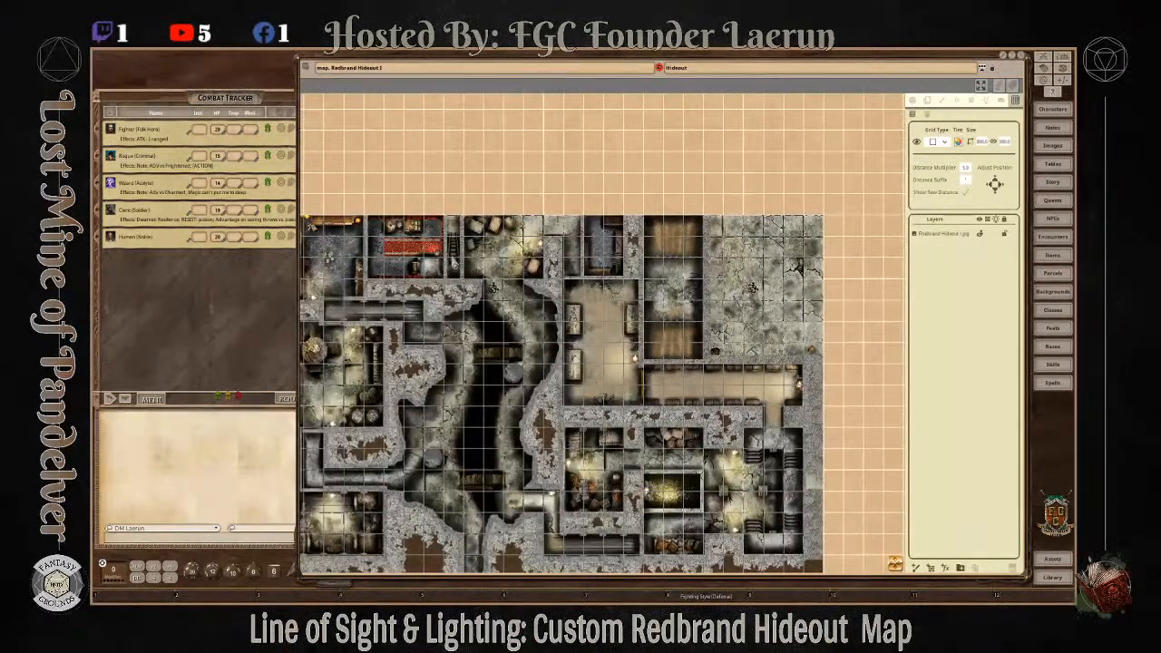
scroll(607, 276, "up", 8)
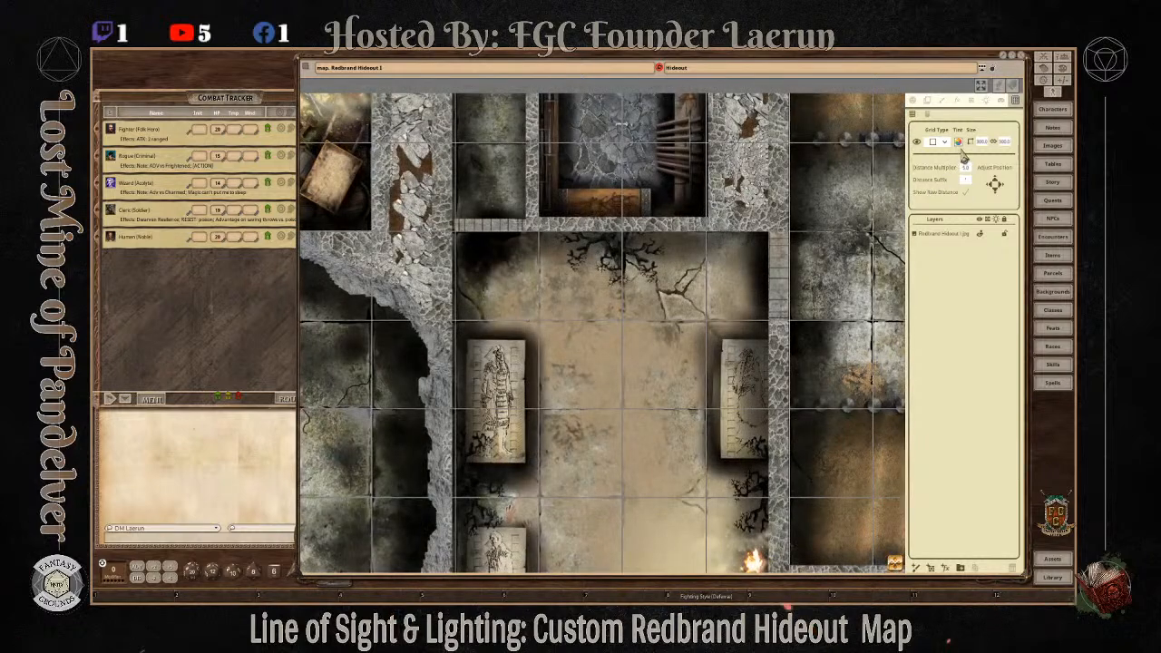
left_click(964, 151)
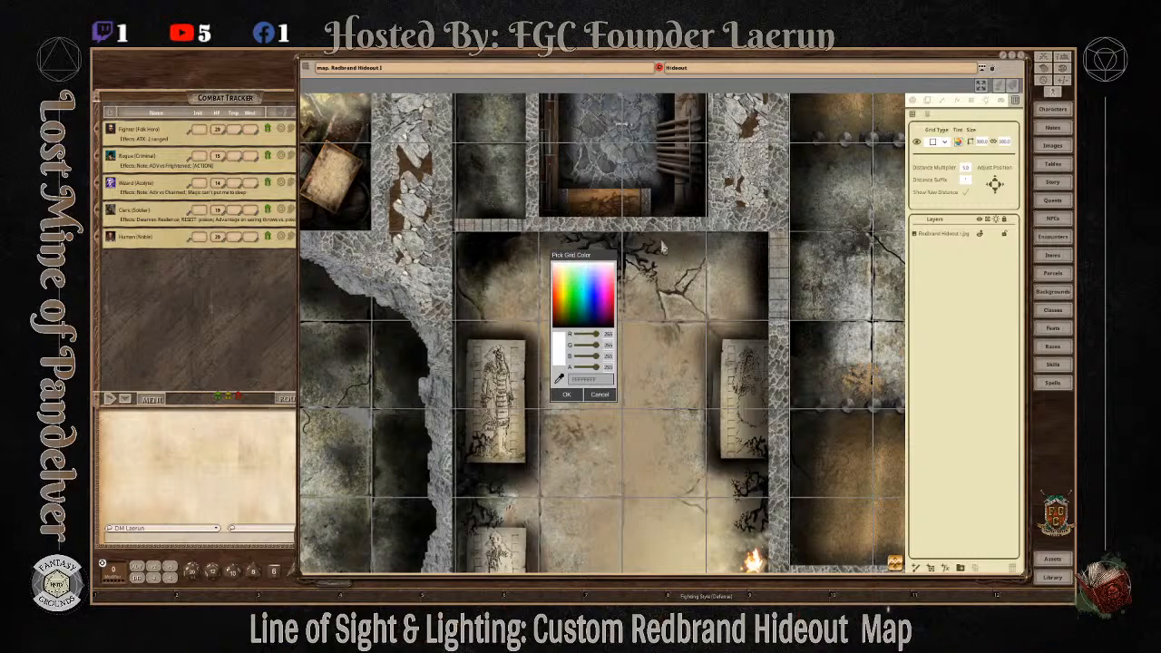
left_click(562, 287)
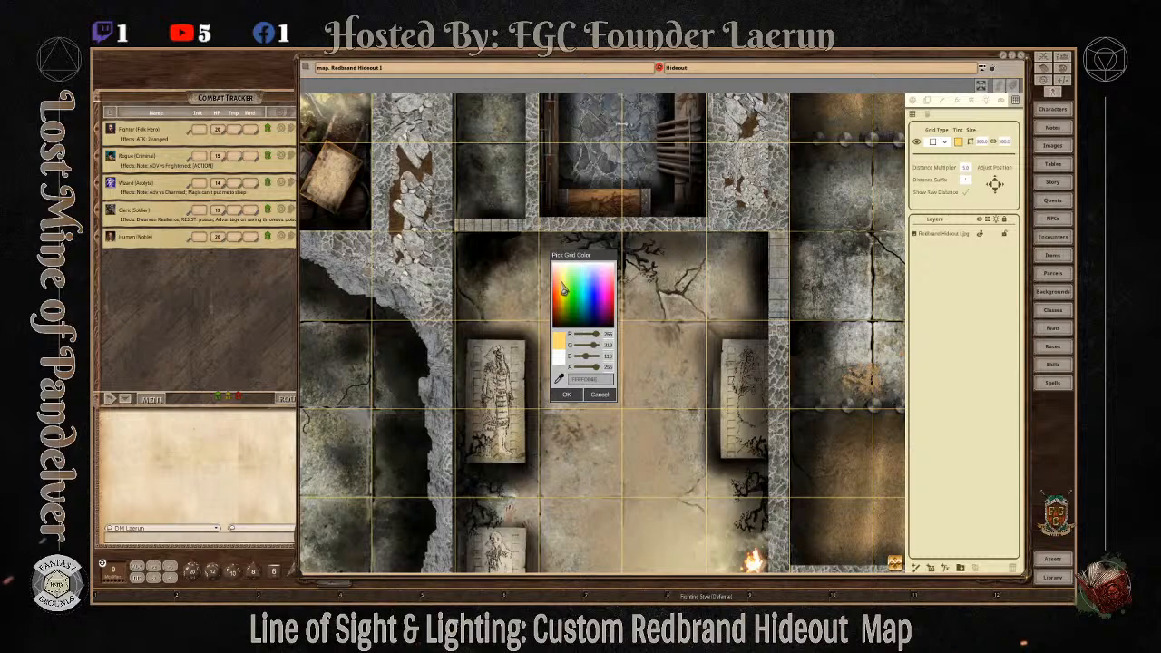
left_click_drag(597, 368, 591, 367)
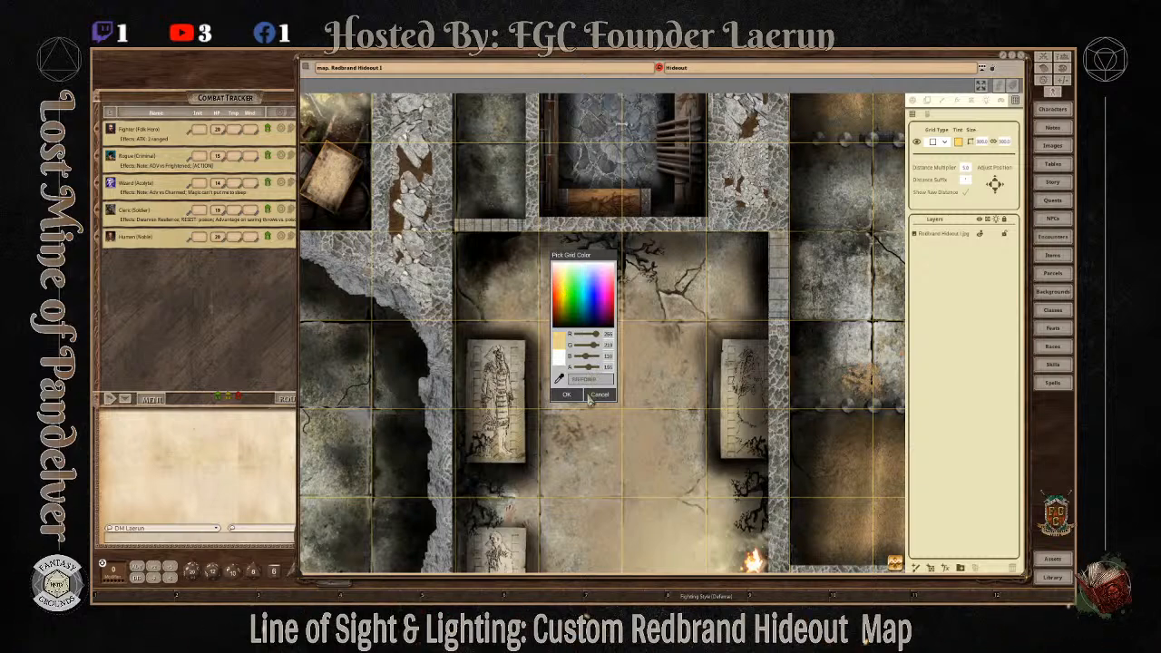
left_click(594, 396)
Step: Check the recoloured grid's alignment on the large stone-tiled area and the cavern floor beside the chasm
scroll(637, 402, "down", 3)
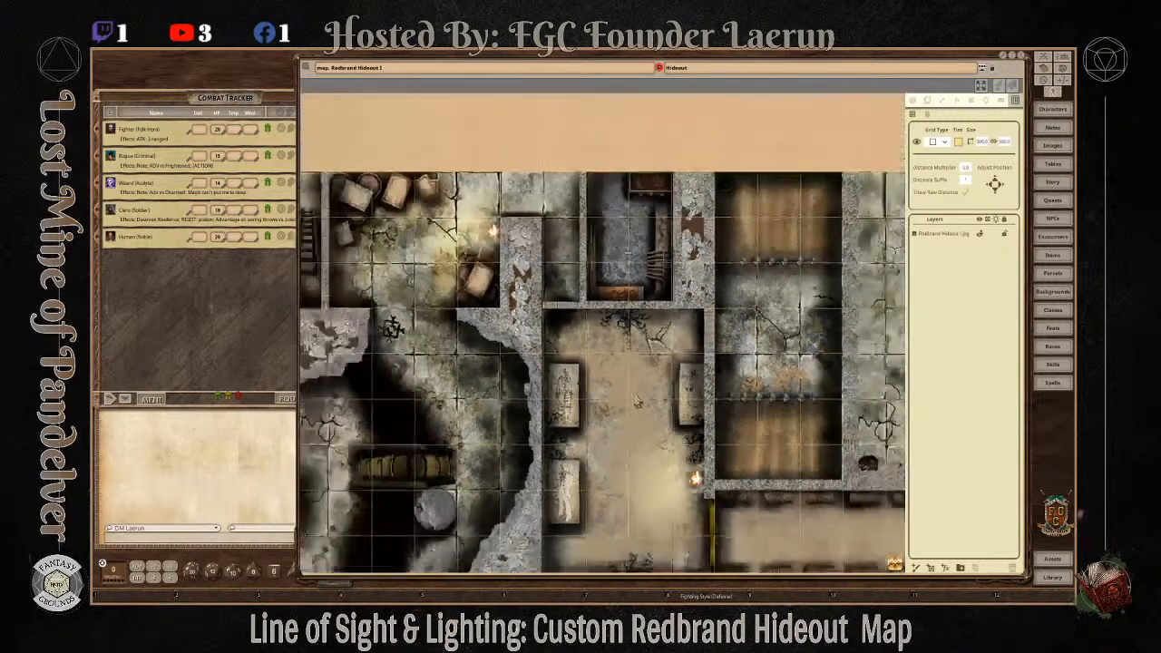
scroll(637, 402, "down", 4)
scroll(724, 400, "up", 5)
scroll(749, 401, "up", 4)
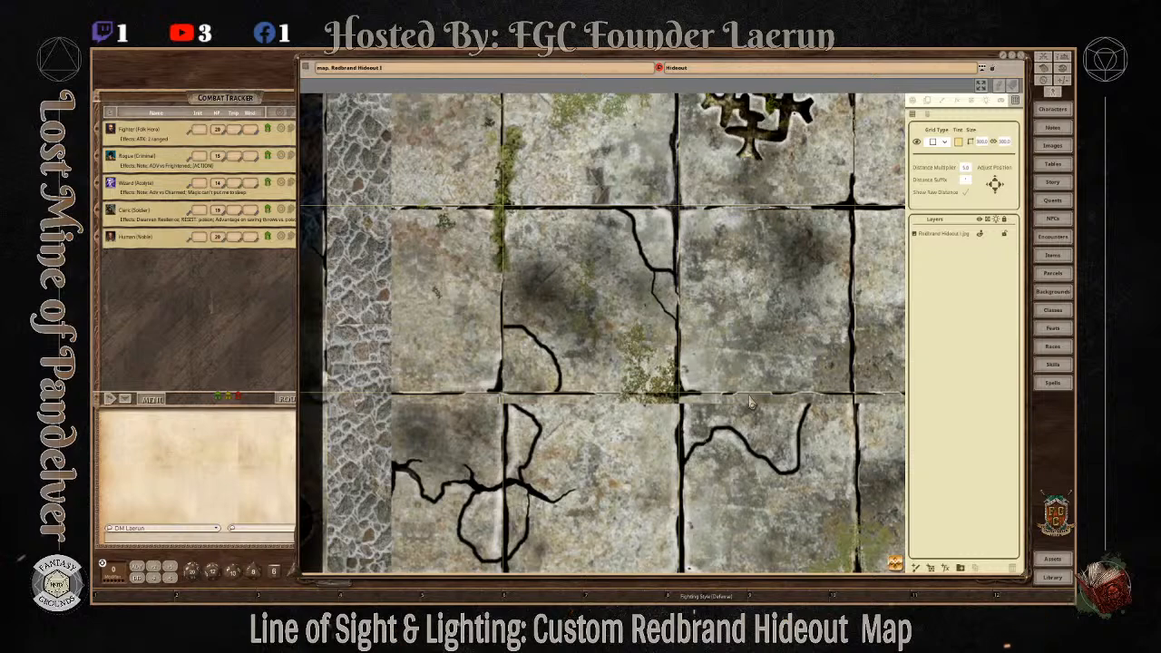
scroll(749, 404, "down", 1)
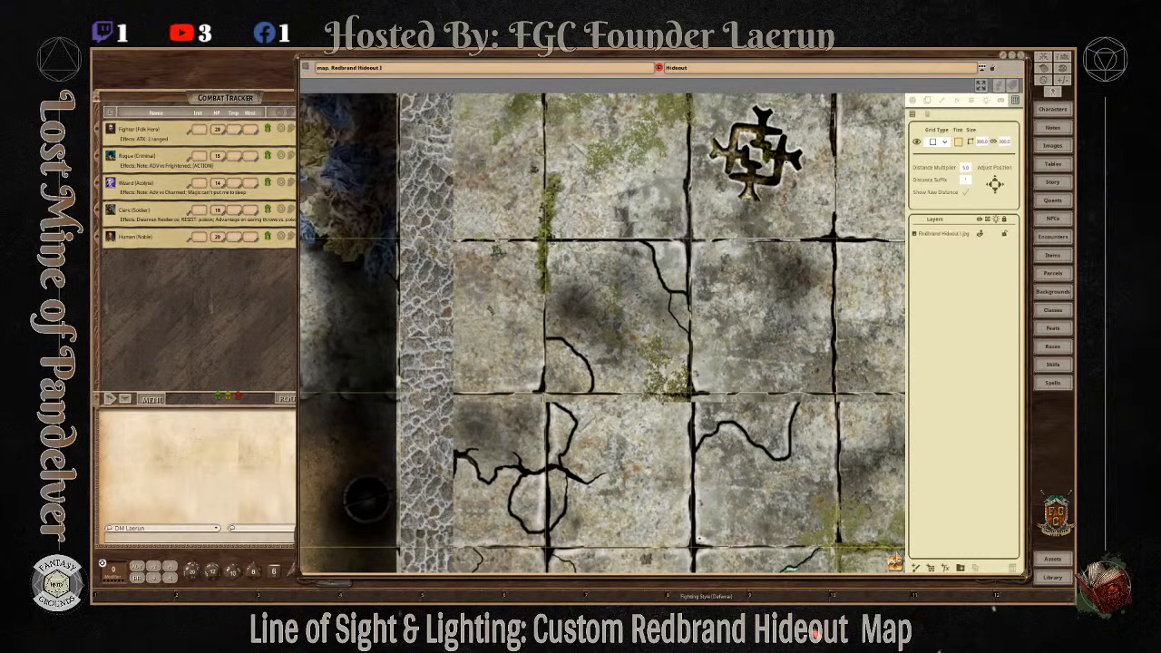
left_click_drag(900, 574, 812, 589)
scroll(519, 419, "up", 3)
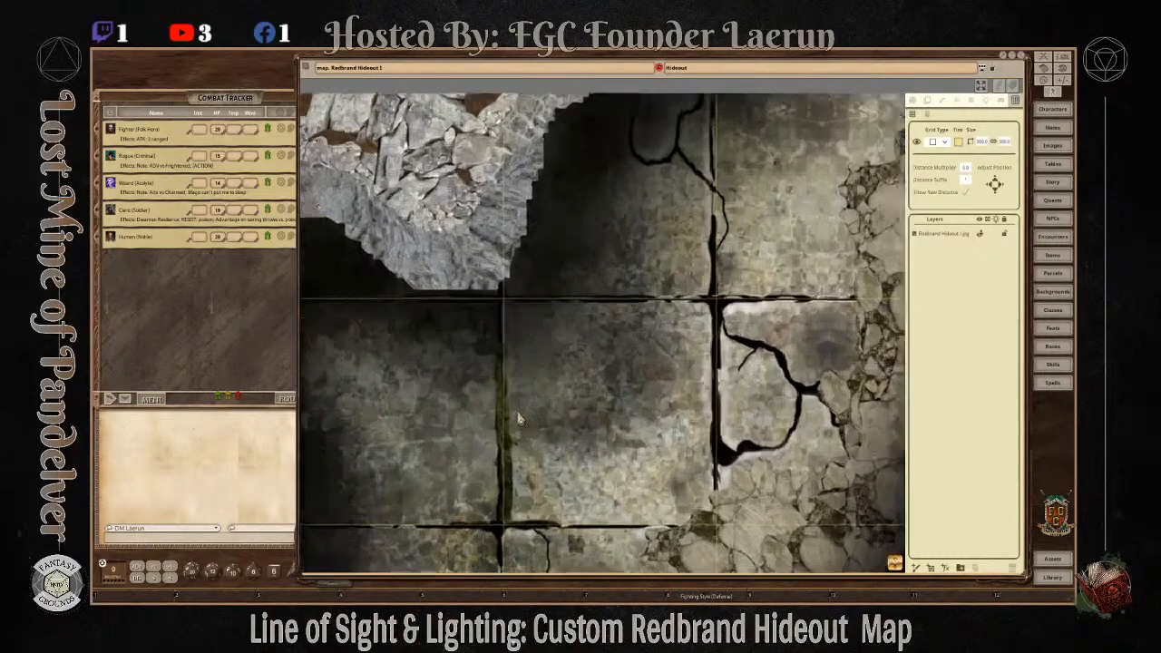
scroll(519, 419, "down", 6)
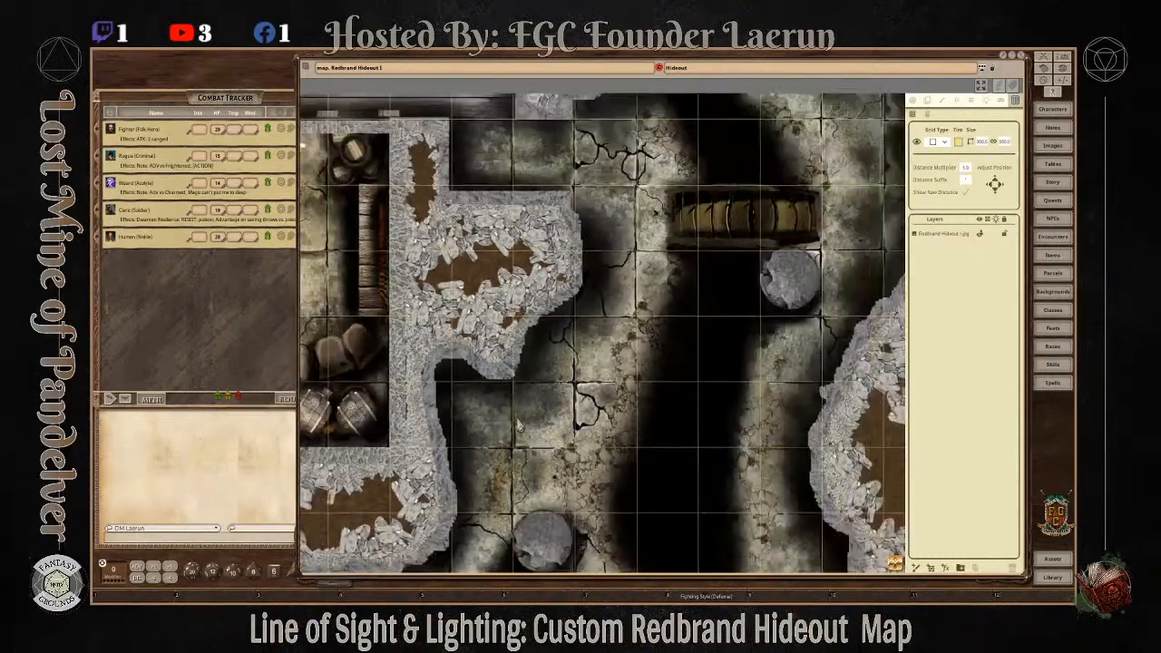
Step: Nudge the grid slightly left to match the floor joints in the barrel storeroom on the western side
scroll(669, 359, "up", 5)
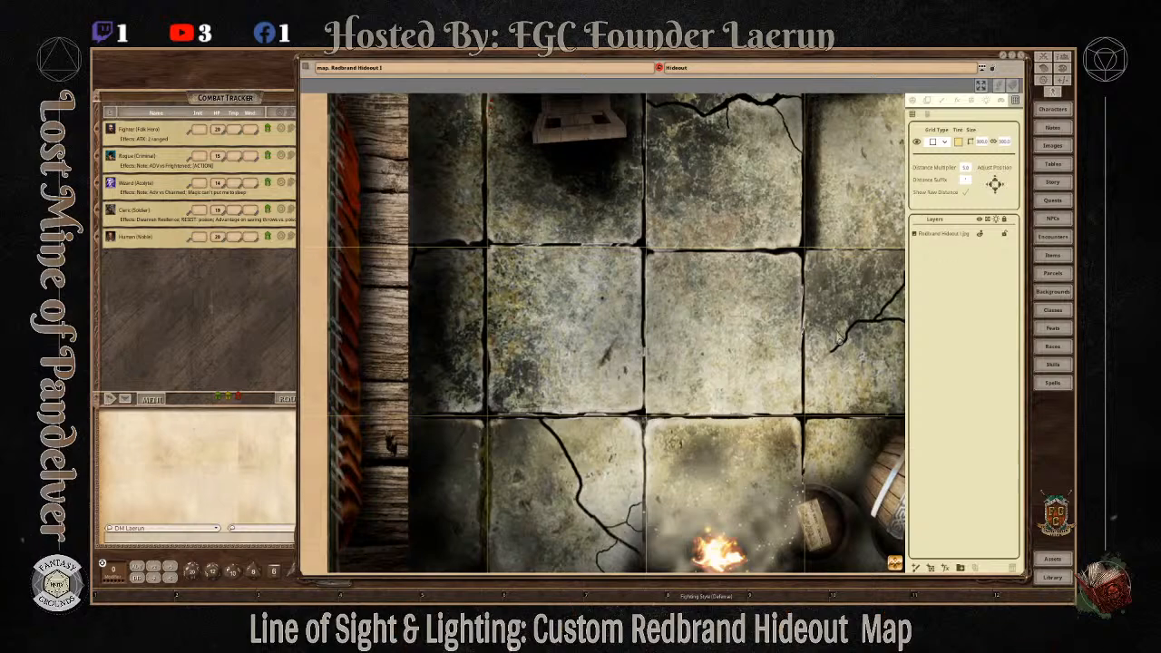
scroll(837, 337, "down", 1)
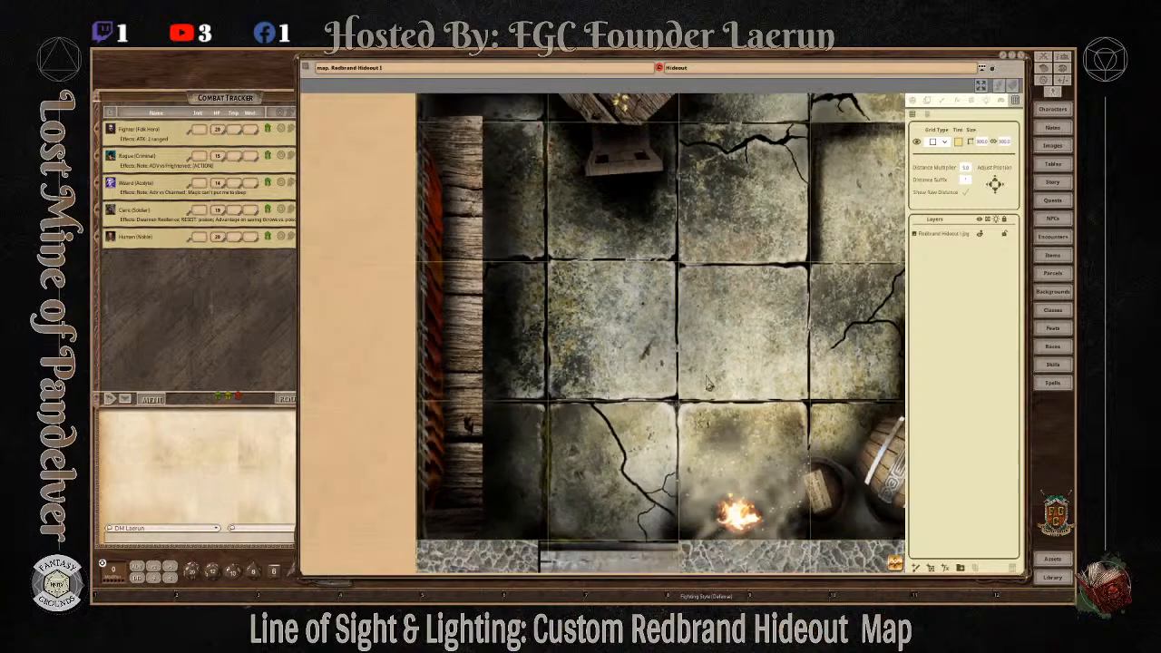
scroll(690, 367, "up", 1)
scroll(690, 368, "down", 1)
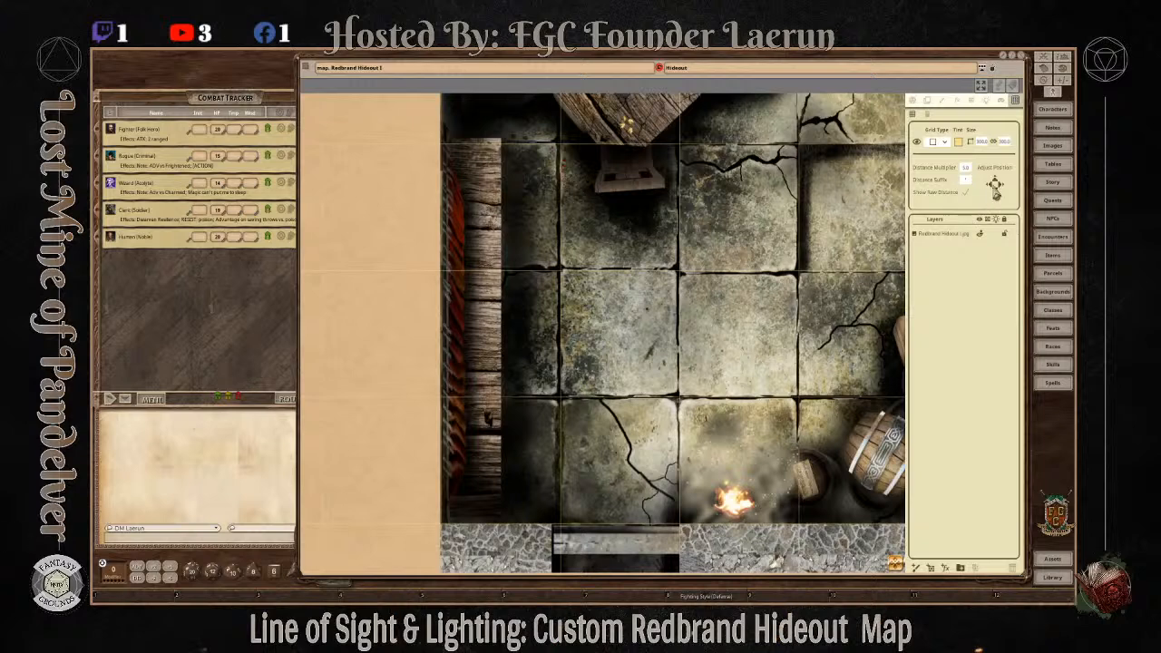
left_click(989, 186)
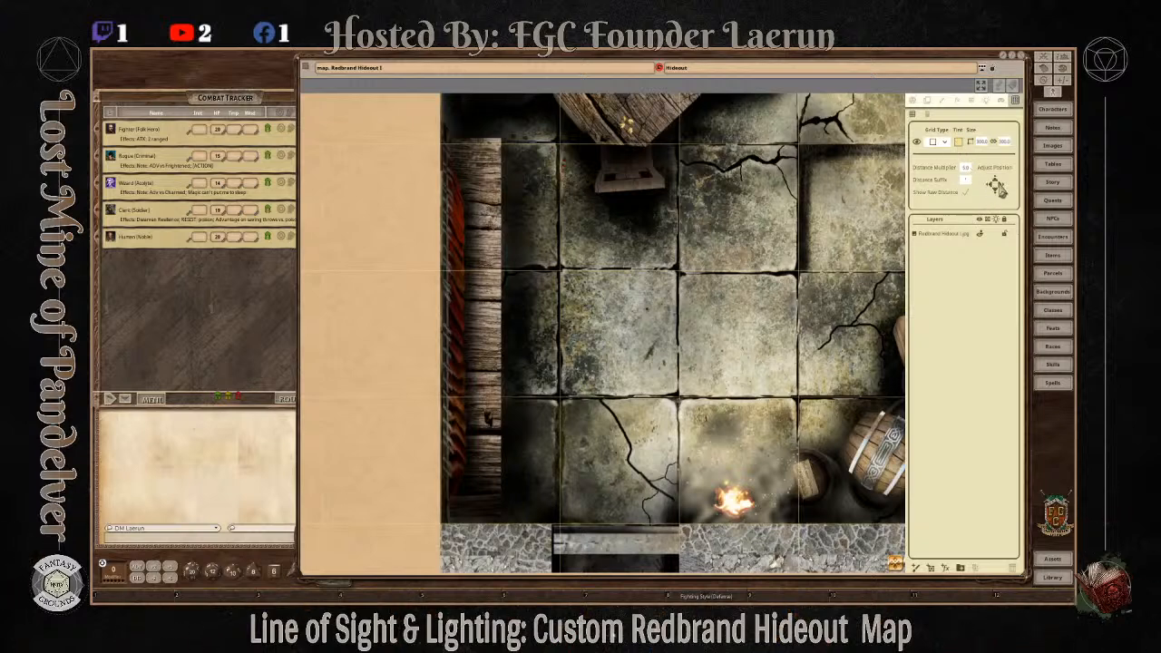
left_click(994, 189)
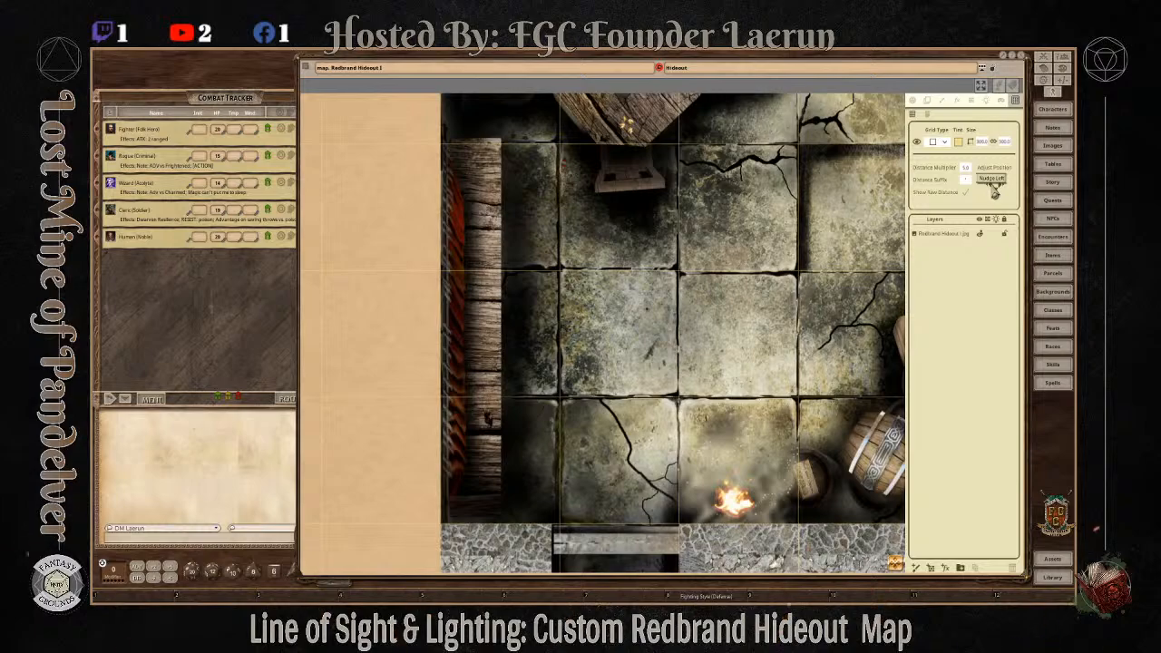
Step: Check the nudged grid's alignment in the door-lined eastern corridor, the large stone-tiled area and the western rooms
left_click_drag(898, 566, 851, 546)
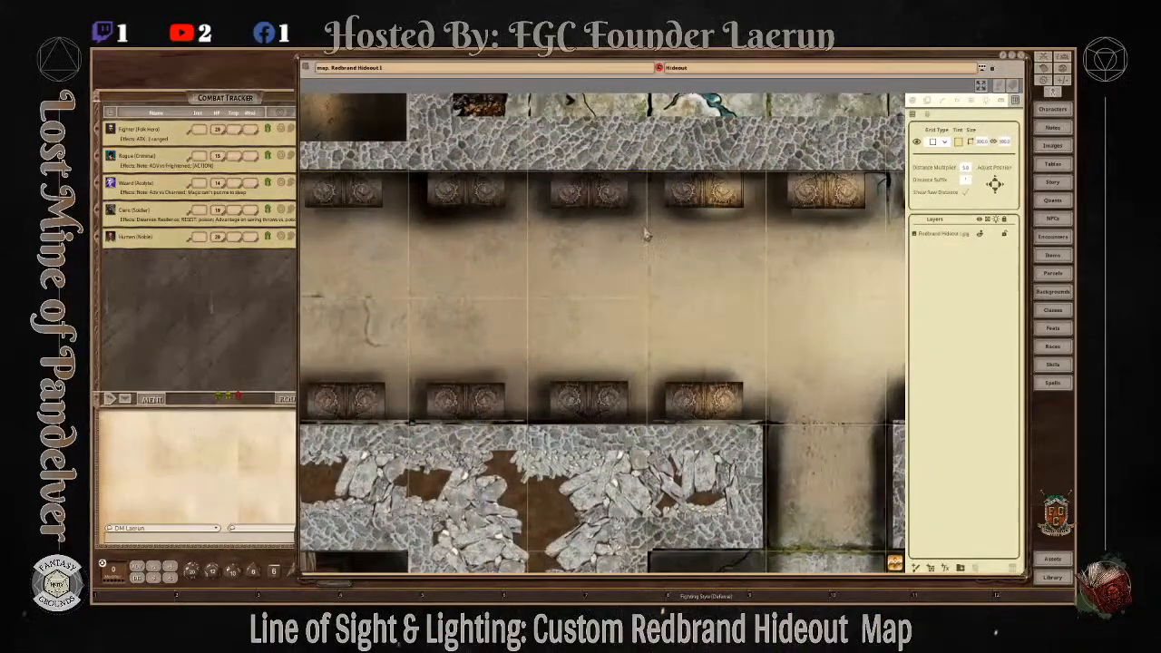
scroll(633, 254, "down", 2)
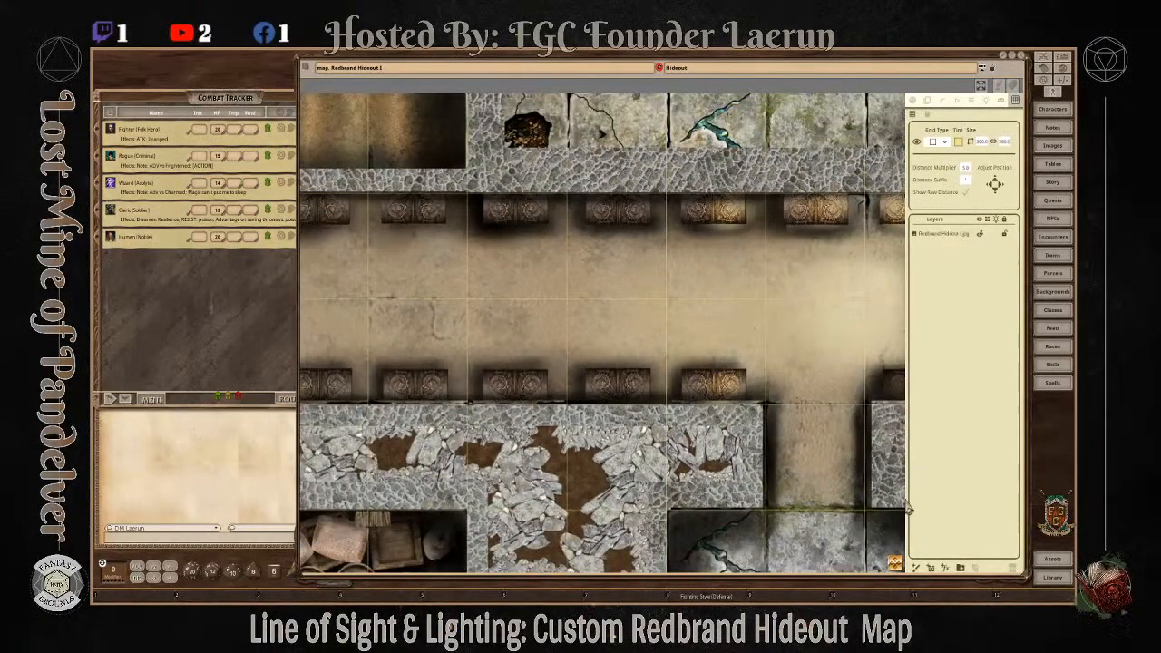
left_click_drag(895, 563, 890, 516)
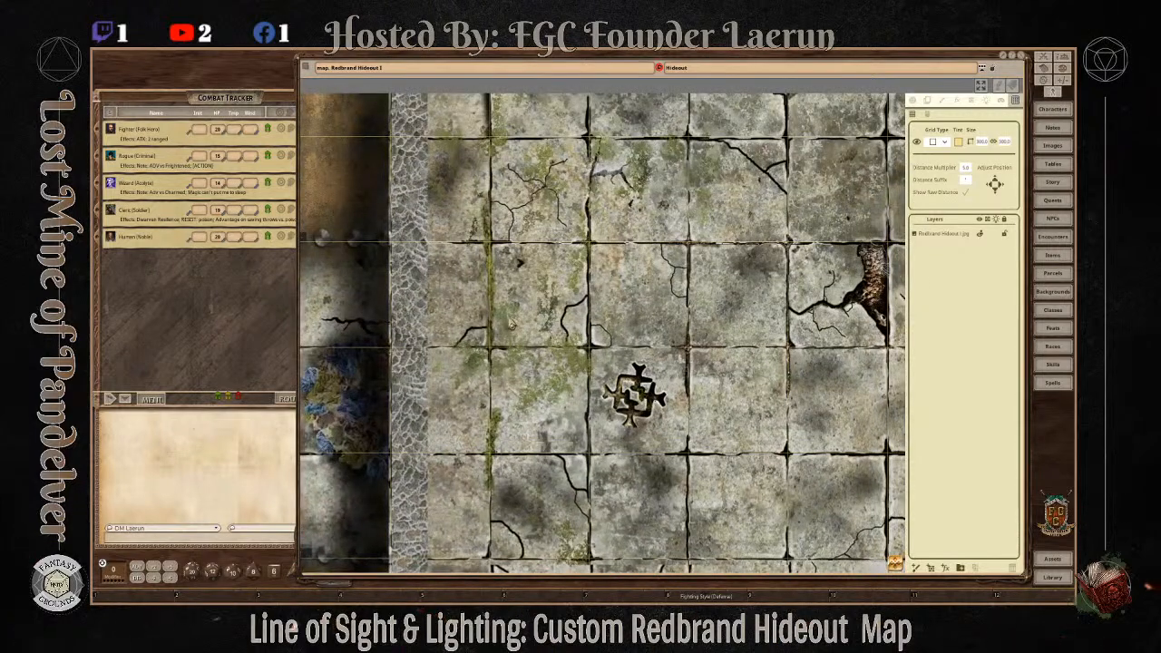
scroll(549, 326, "down", 3)
scroll(553, 338, "down", 3)
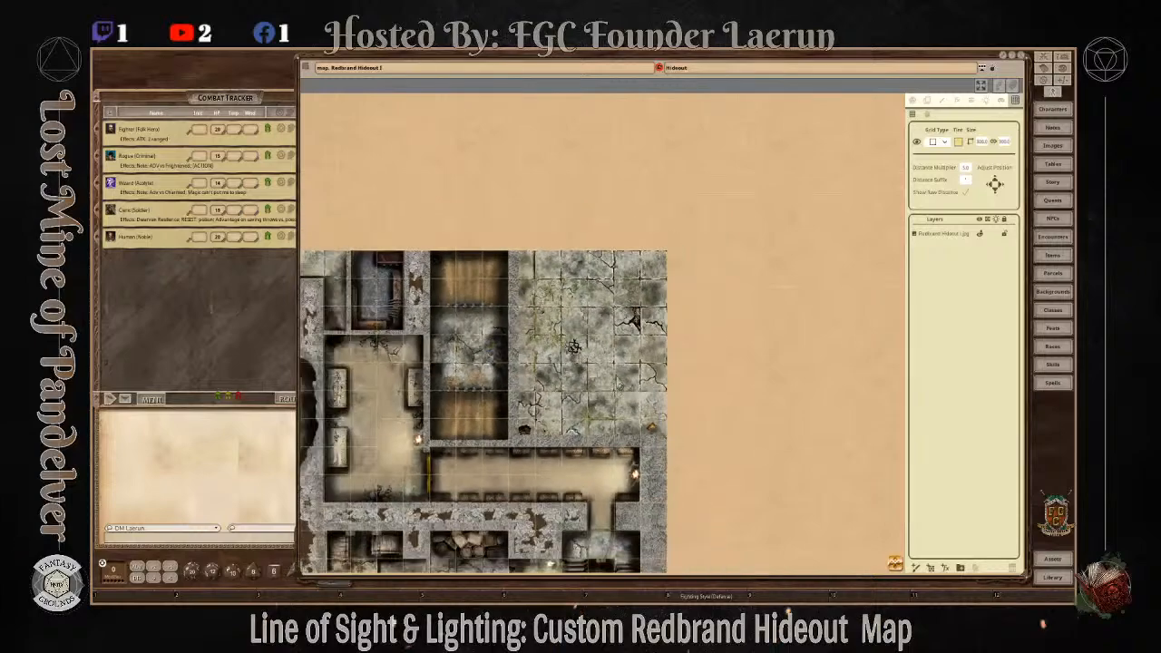
left_click_drag(895, 563, 847, 518)
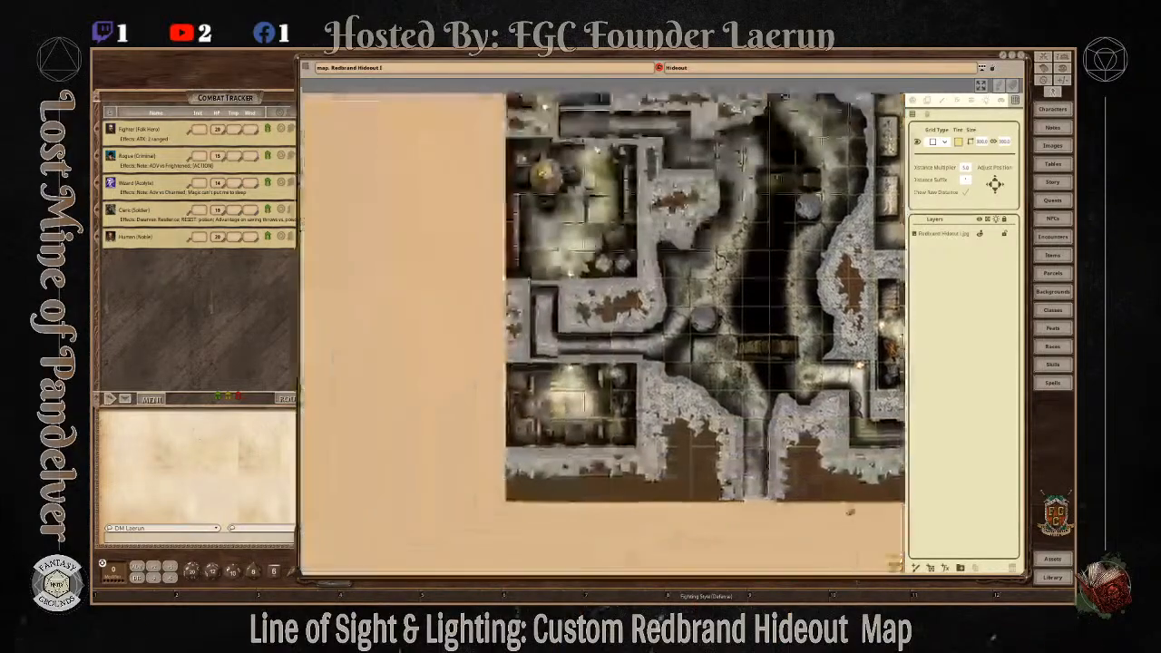
scroll(849, 516, "down", 2)
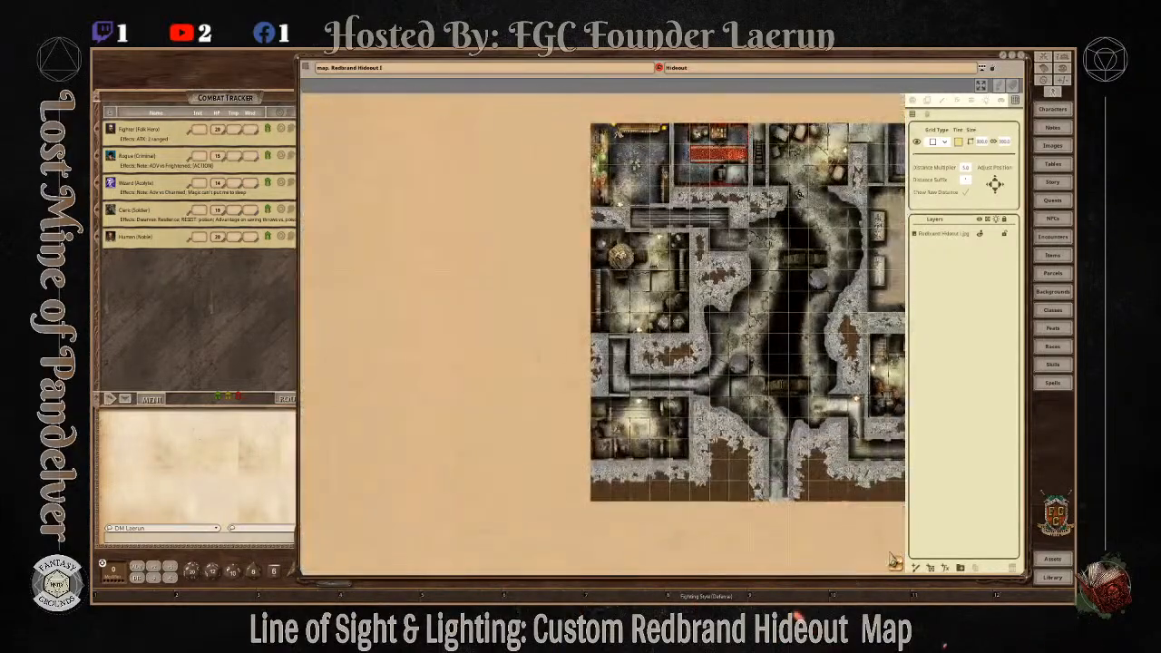
Step: Fit the whole map in view and review the grid across all rooms and the central chasm
left_click(980, 86)
scroll(627, 328, "down", 2)
scroll(627, 330, "up", 4)
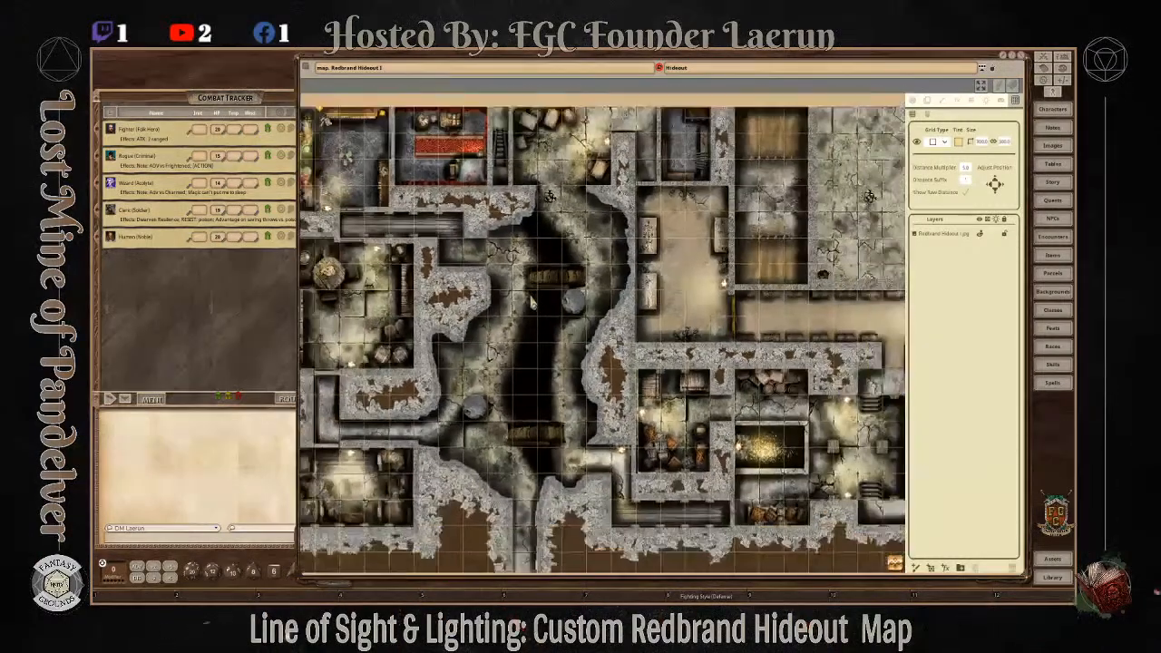
scroll(532, 303, "down", 1)
scroll(530, 305, "up", 1)
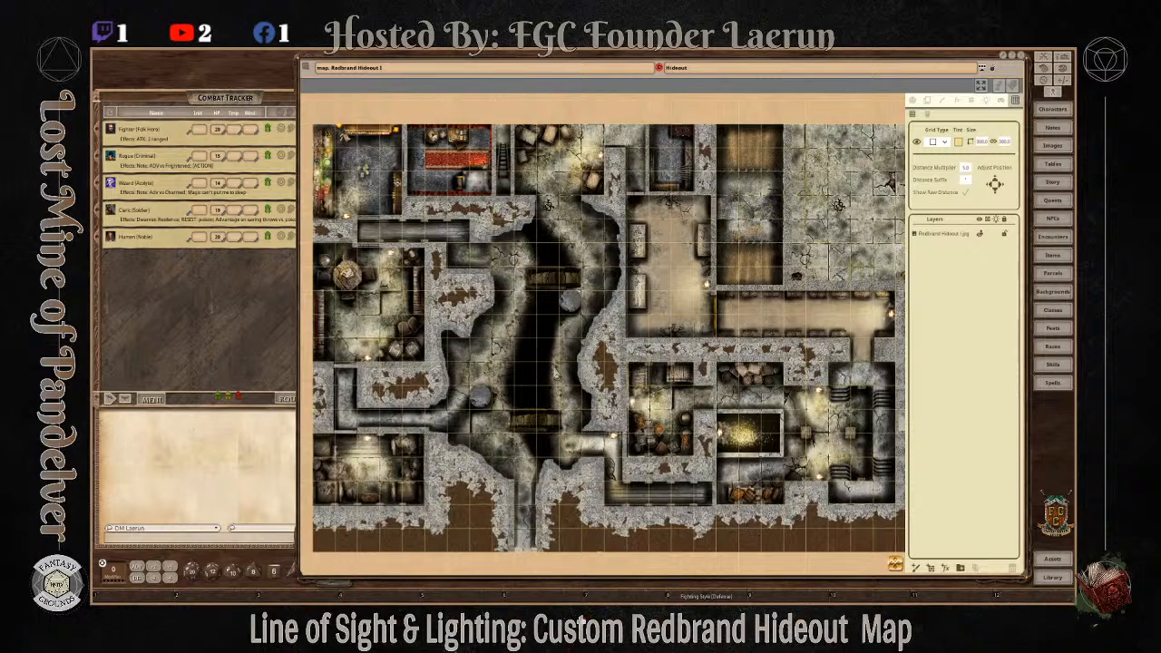
scroll(557, 344, "down", 1)
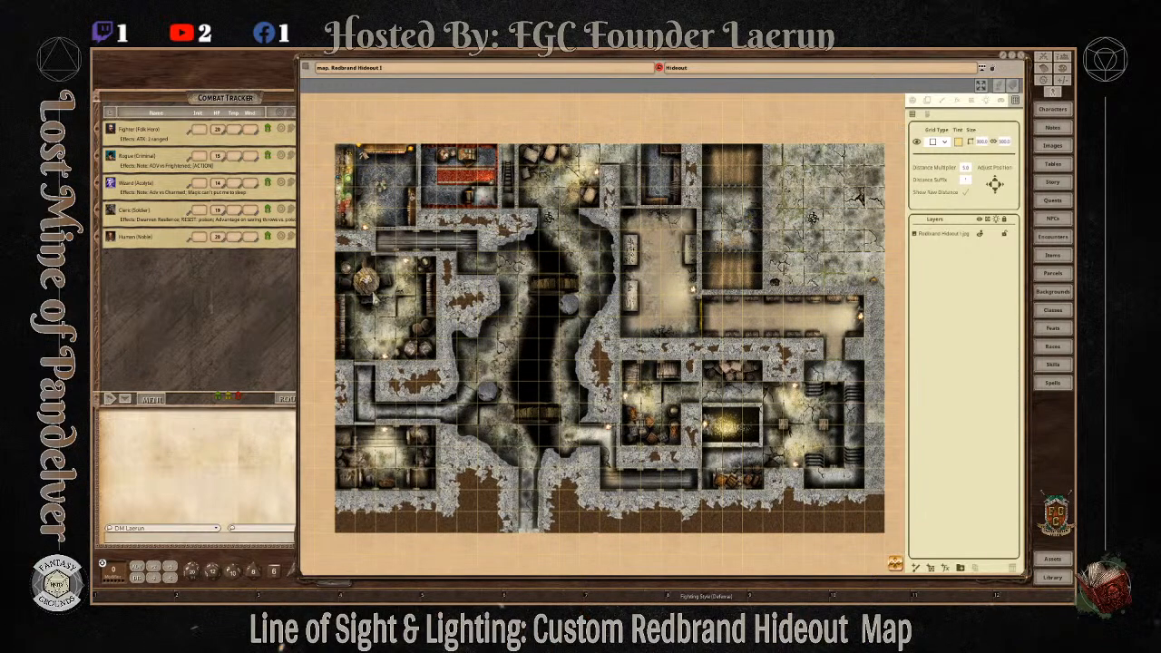
scroll(352, 343, "up", 1)
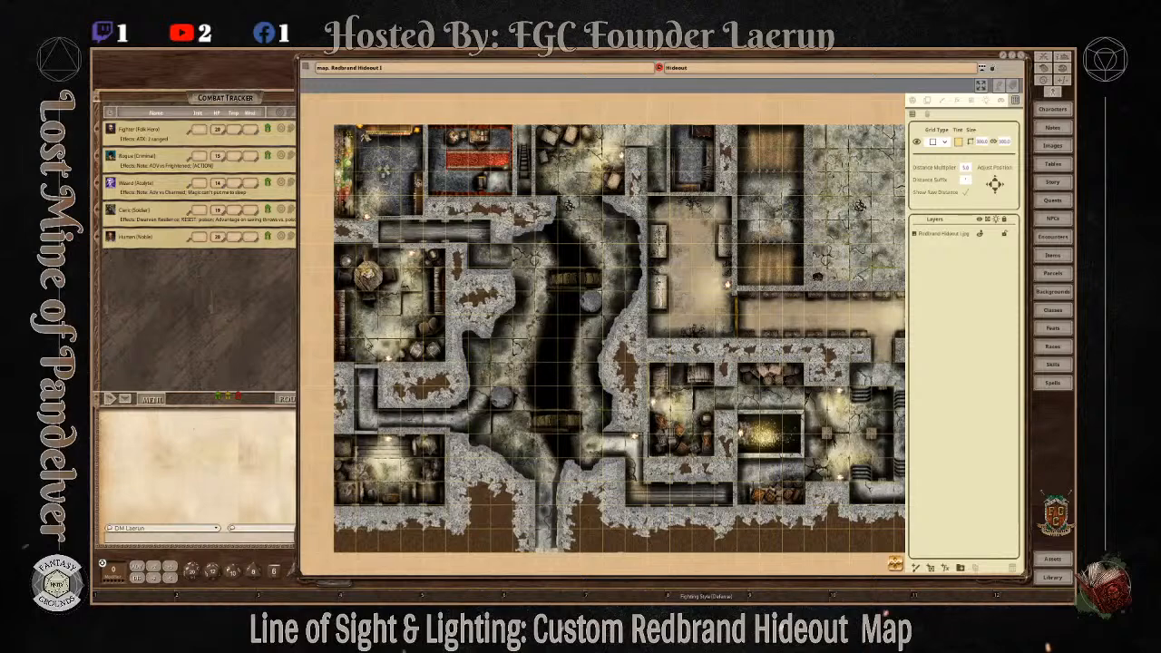
scroll(392, 346, "up", 1)
scroll(616, 338, "down", 1)
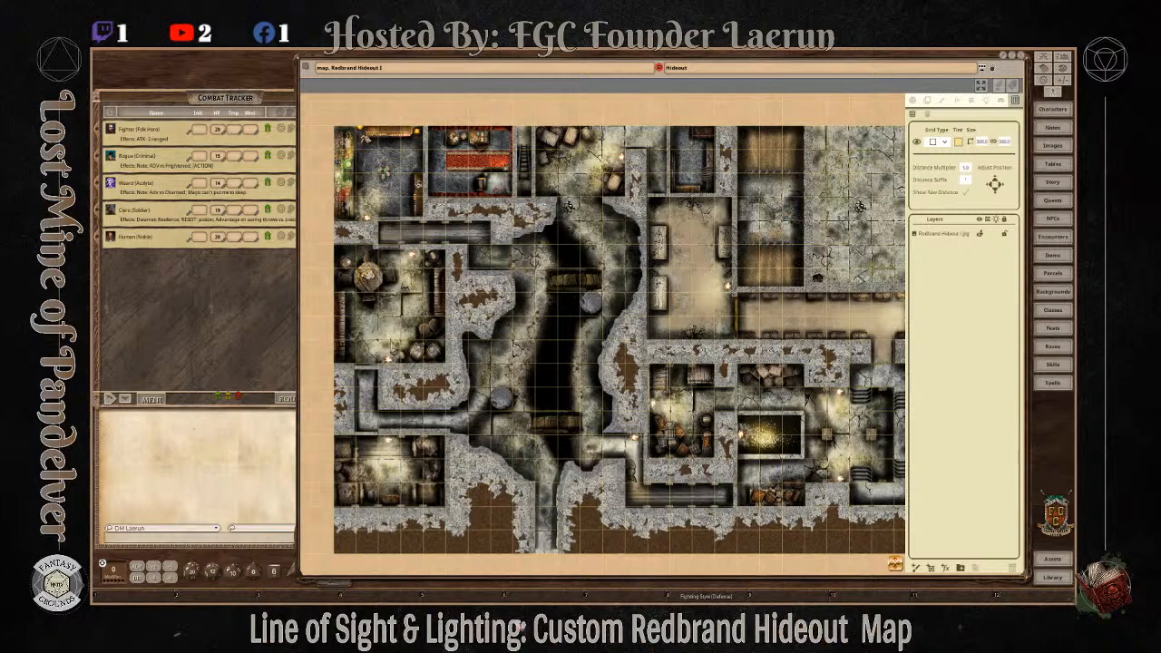
scroll(373, 224, "up", 1)
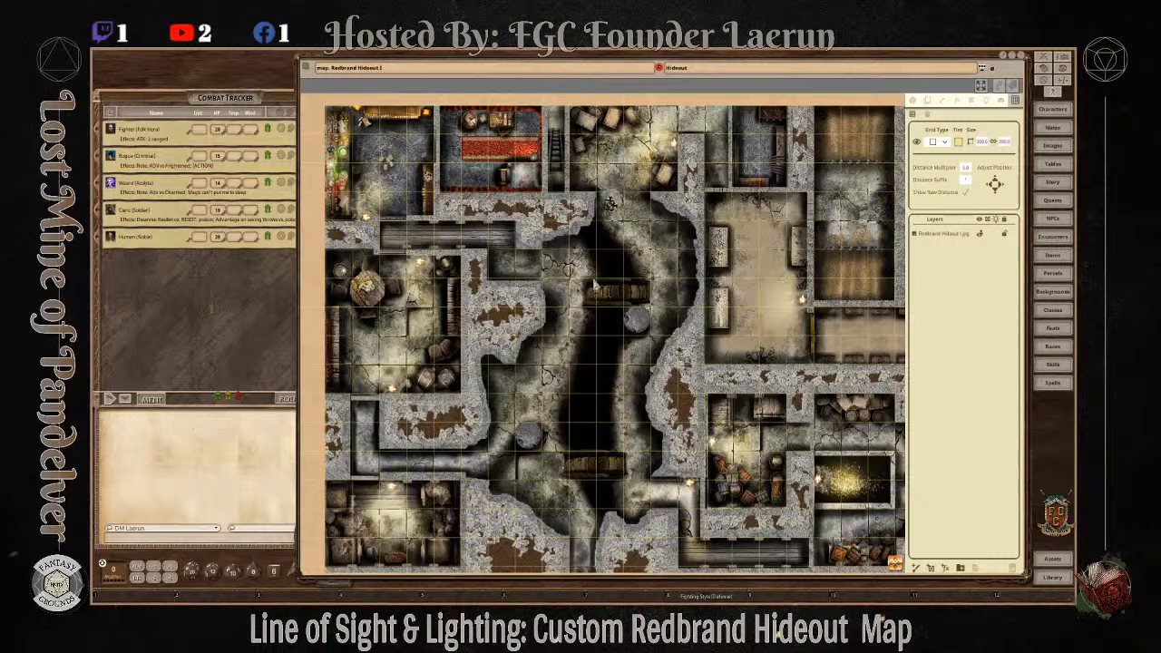
Step: Draw a rectangular door-type line-of-sight shape over the door between the wizard's workshop and the plank-floored corridor
left_click_drag(456, 322, 586, 411)
scroll(594, 316, "up", 3)
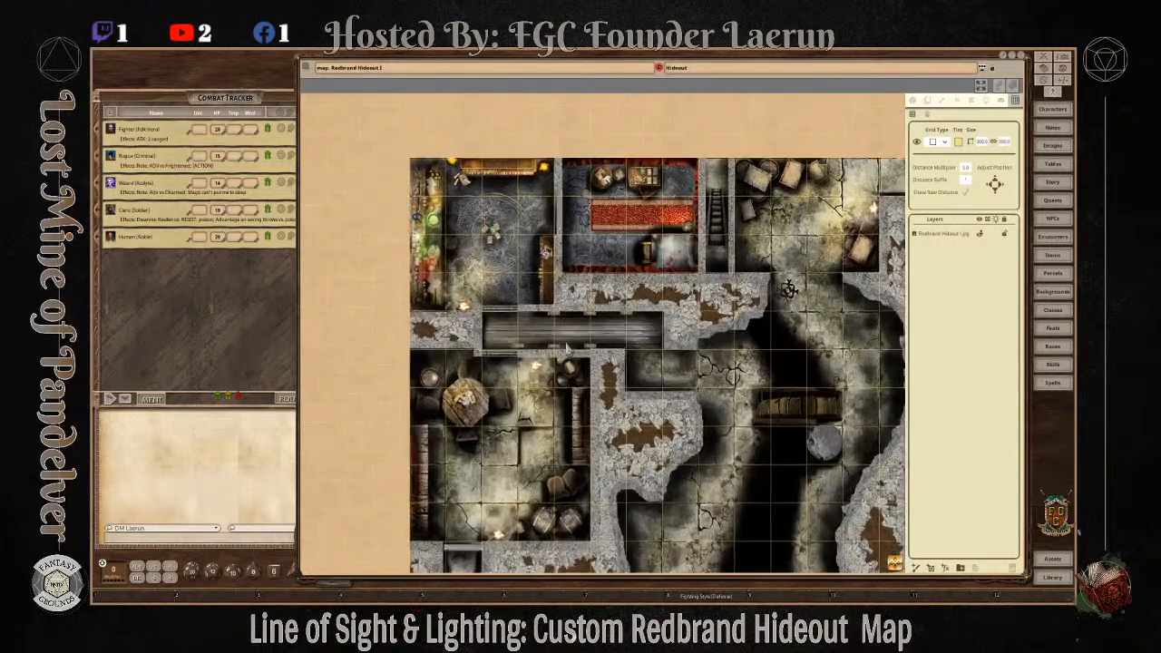
scroll(567, 347, "up", 3)
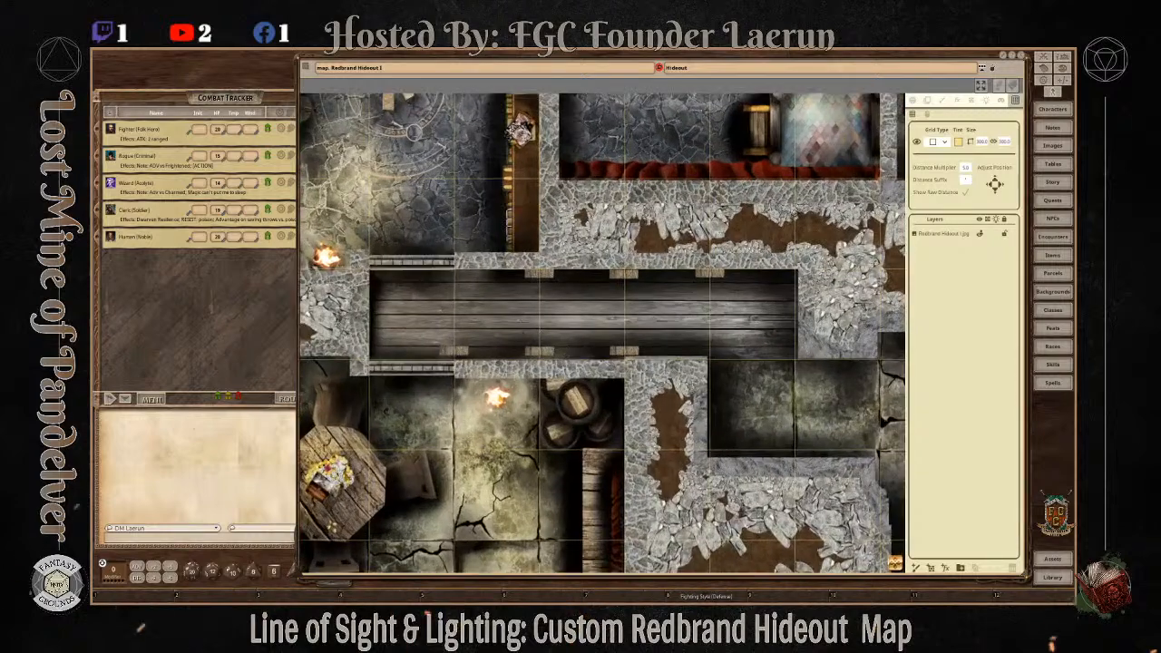
left_click(974, 102)
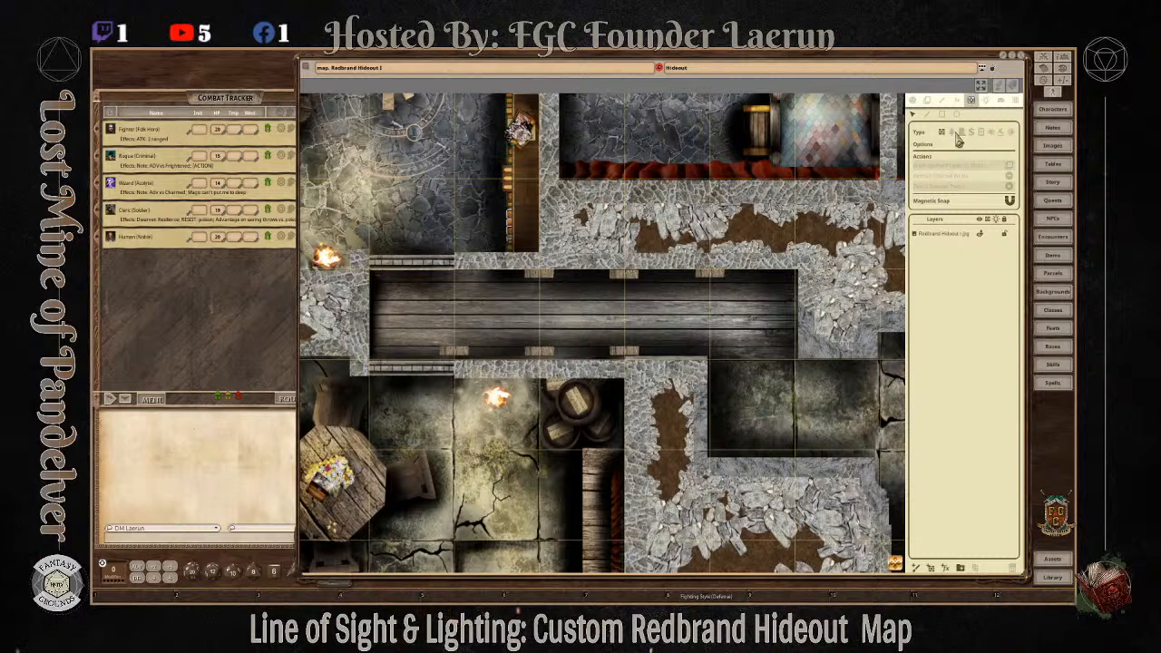
left_click(962, 134)
left_click(941, 113)
scroll(392, 311, "up", 5)
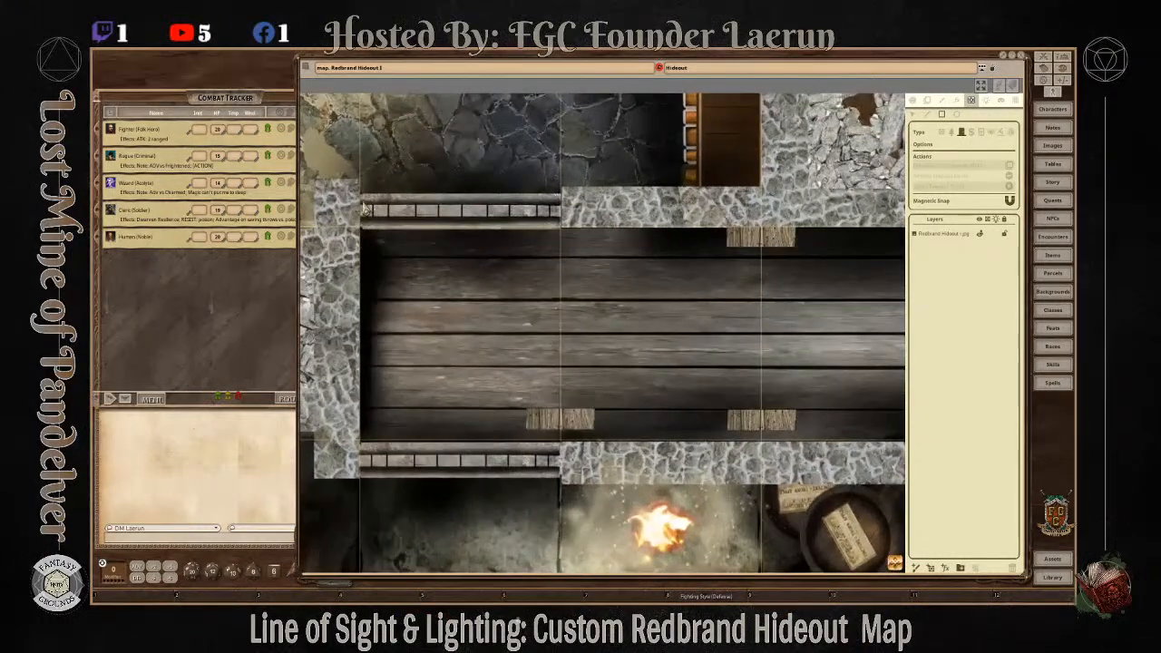
left_click(364, 205)
left_click_drag(397, 213, 560, 235)
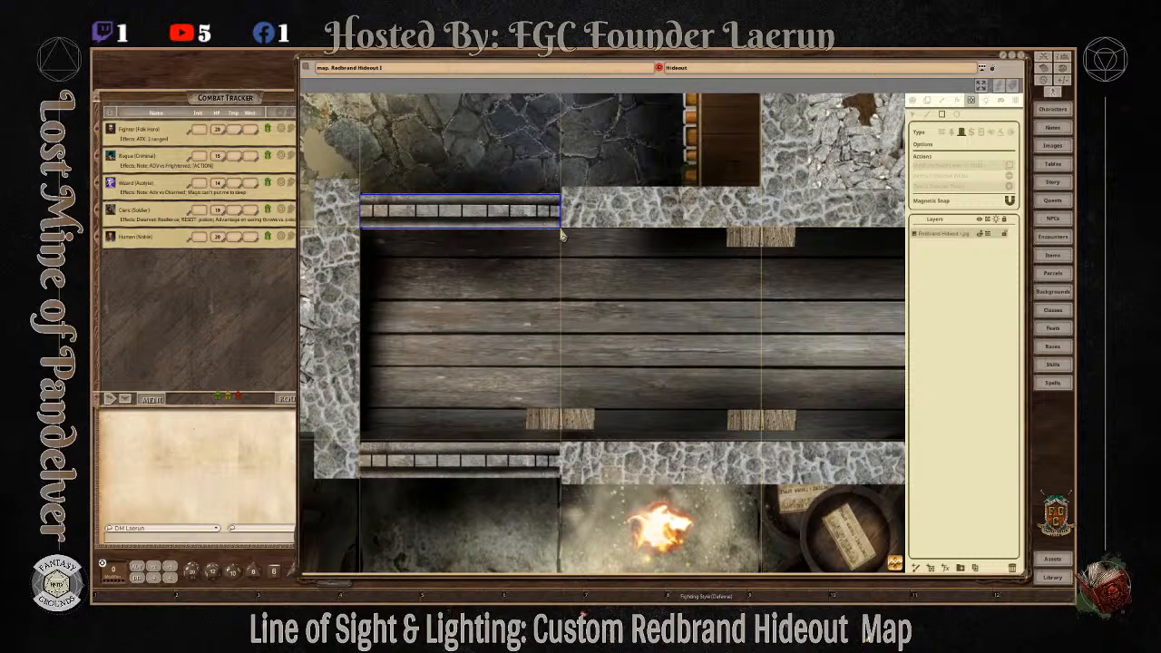
left_click_drag(561, 233, 561, 232)
Step: Draw a second rectangular door shape over the door between the plank-floored corridor and the barrel storeroom
scroll(407, 436, "up", 1)
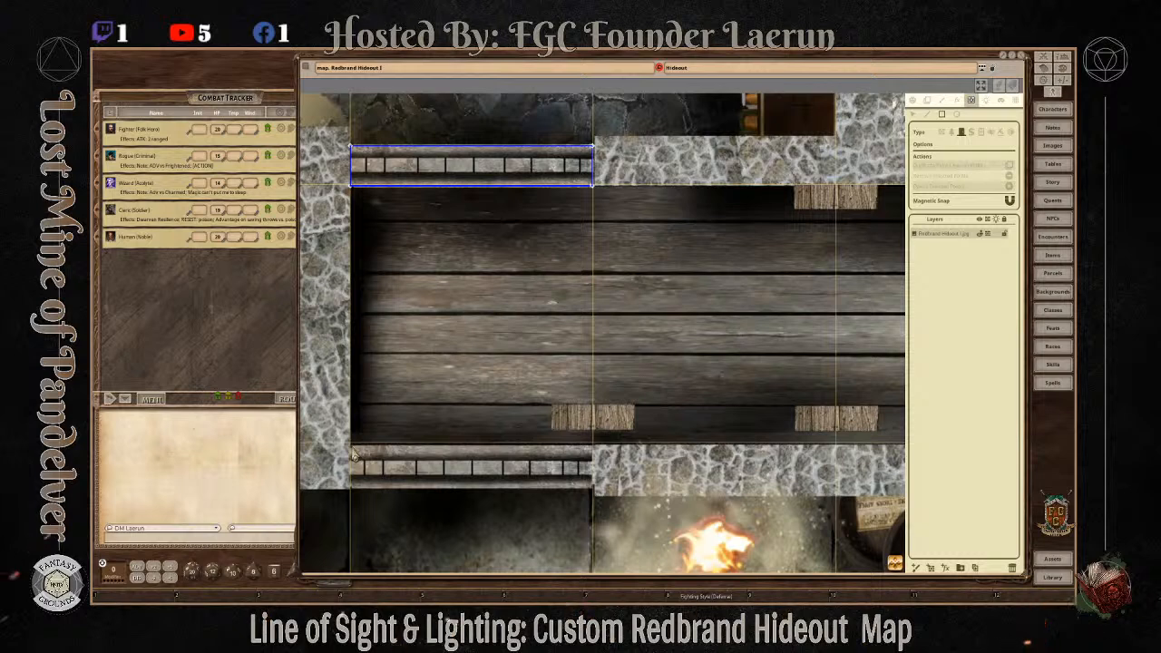
left_click_drag(354, 455, 591, 495)
scroll(653, 490, "down", 5)
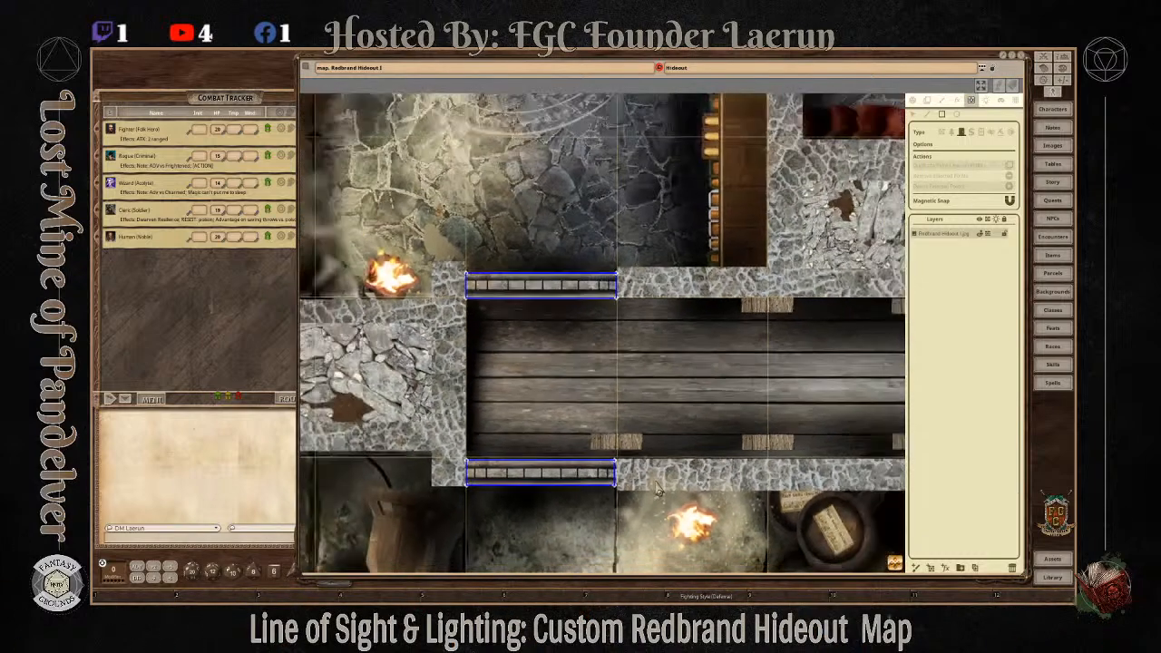
scroll(658, 488, "down", 5)
scroll(726, 261, "up", 10)
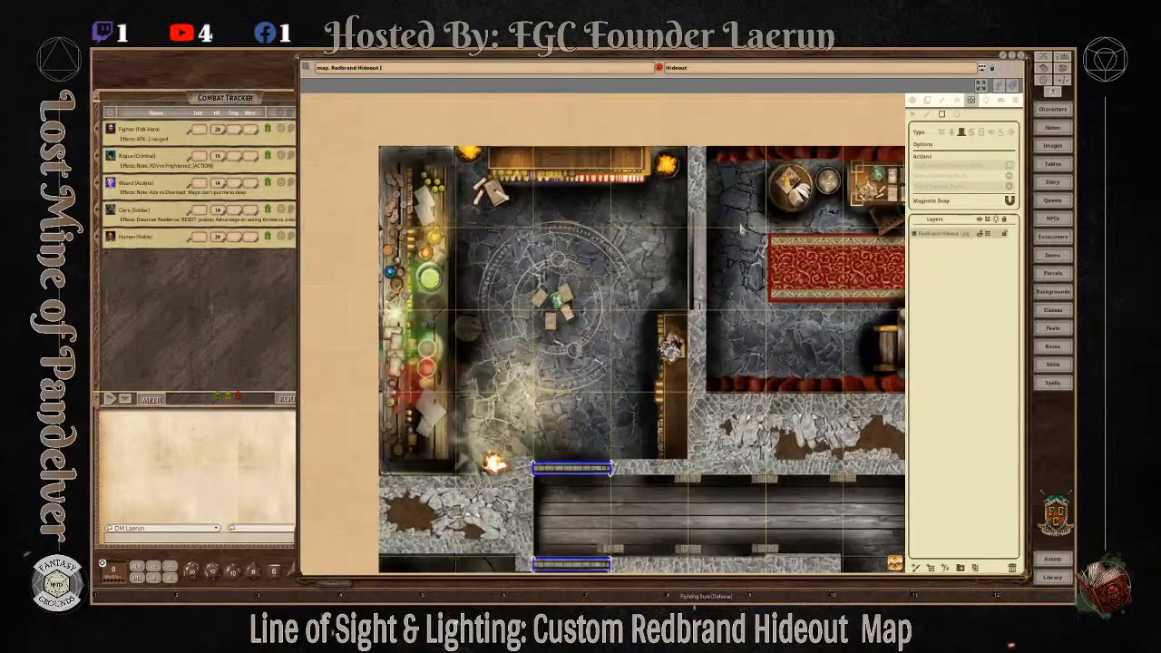
Step: Draw a rectangular door-type line-of-sight shape over the door between the southwestern stone passage and the torchlit plank-floored area below it
scroll(726, 269, "up", 6)
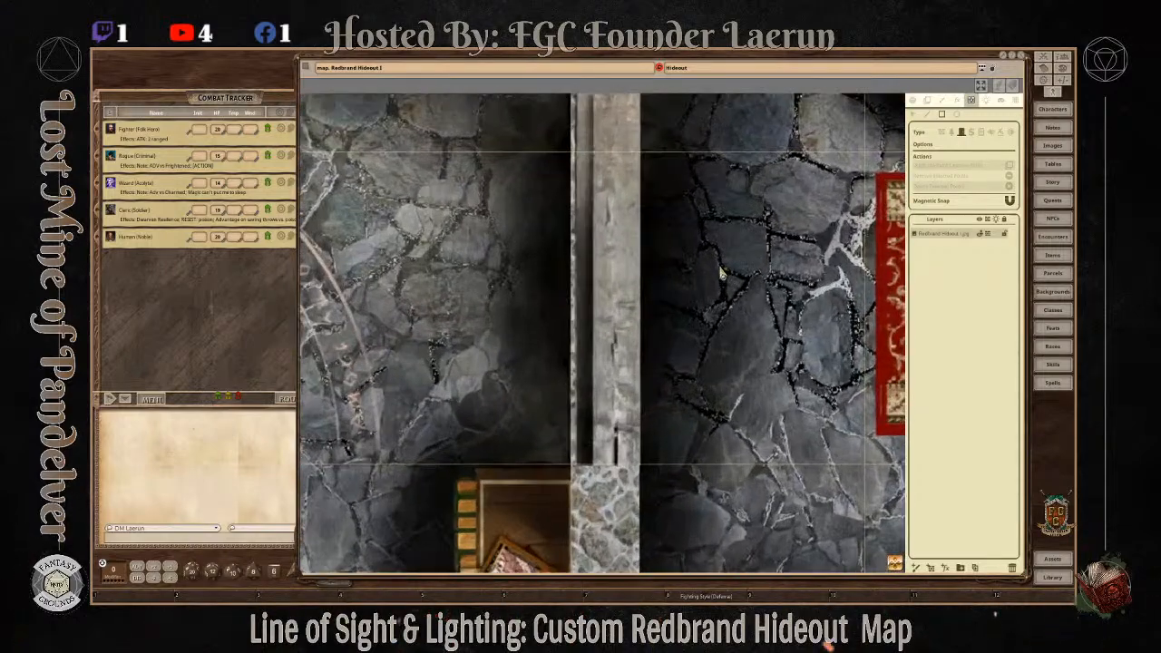
scroll(721, 275, "down", 7)
scroll(721, 275, "down", 3)
scroll(721, 305, "down", 4)
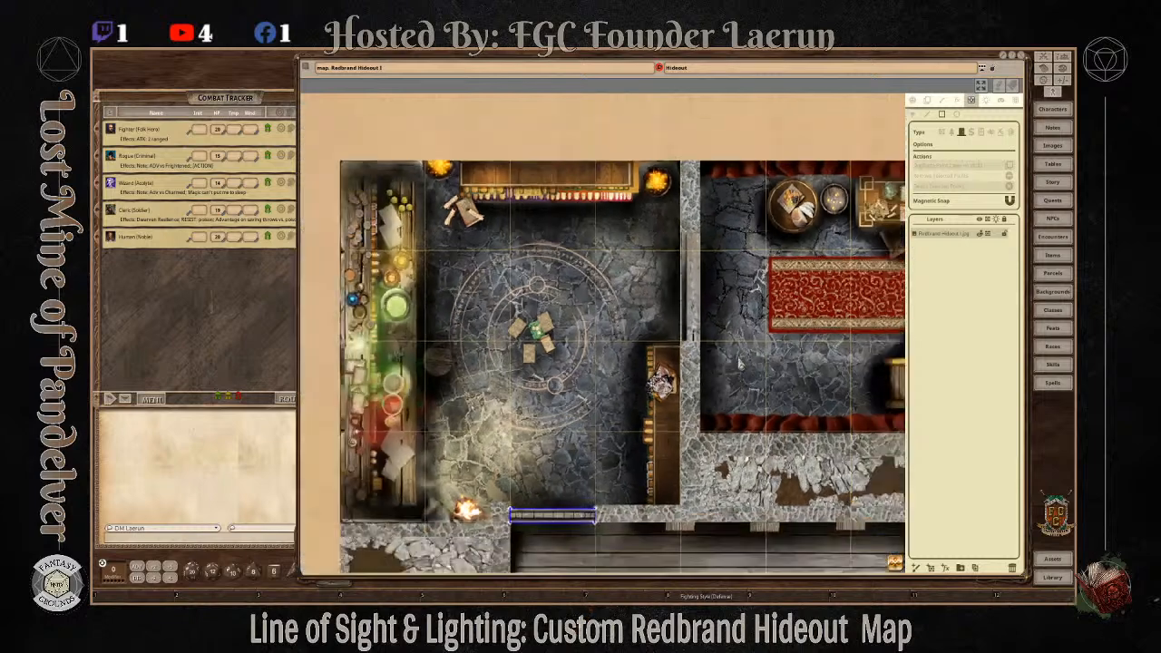
scroll(772, 416, "up", 2)
scroll(821, 449, "down", 1)
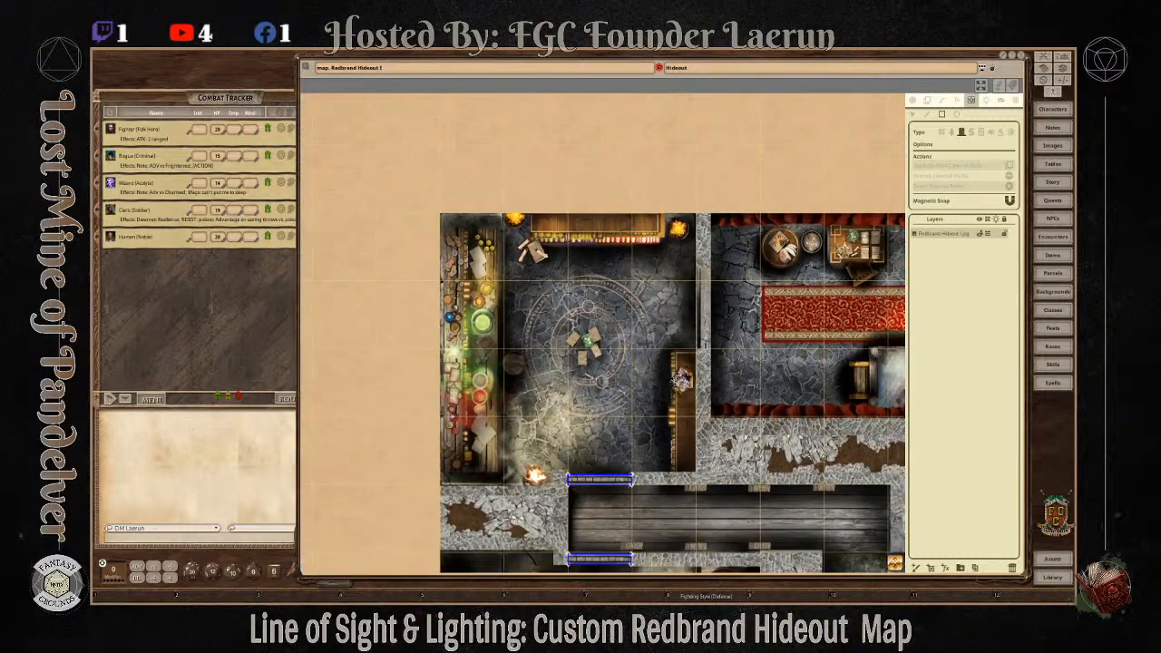
left_click_drag(898, 569, 490, 330)
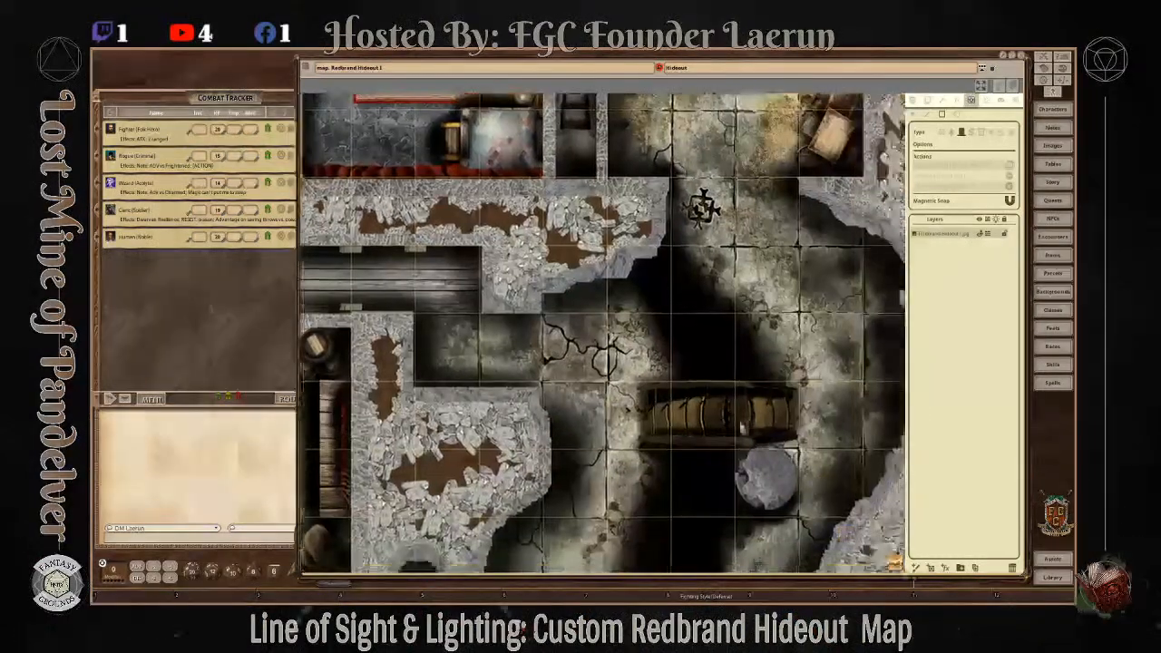
scroll(602, 332, "down", 3)
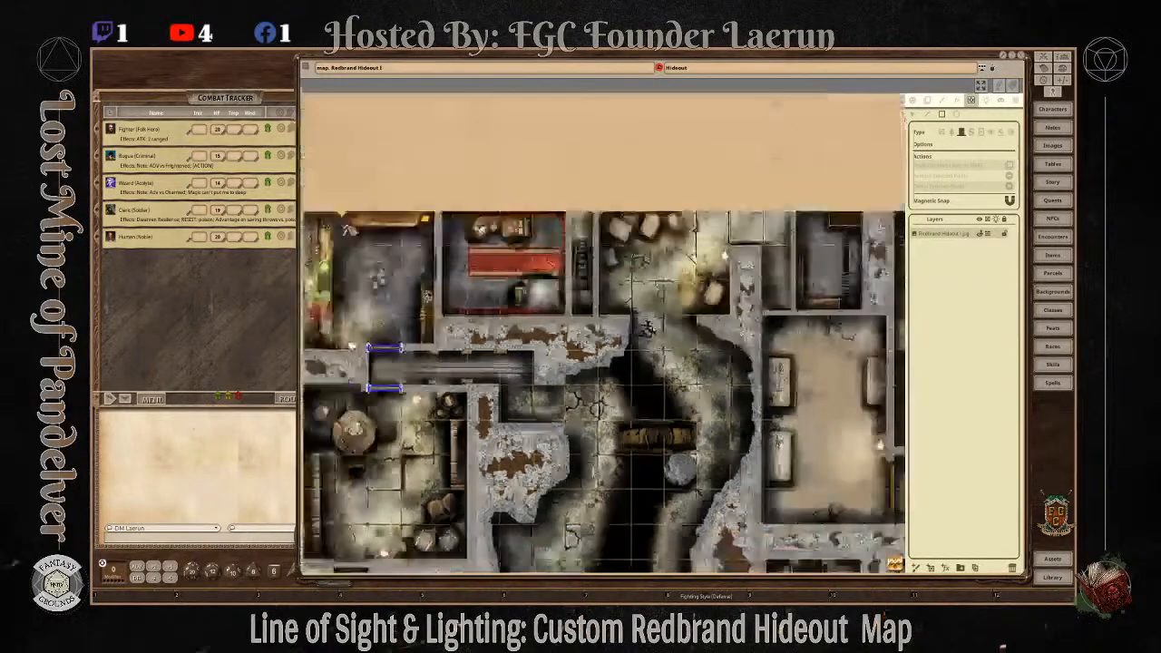
left_click_drag(896, 575, 894, 579)
scroll(345, 292, "up", 10)
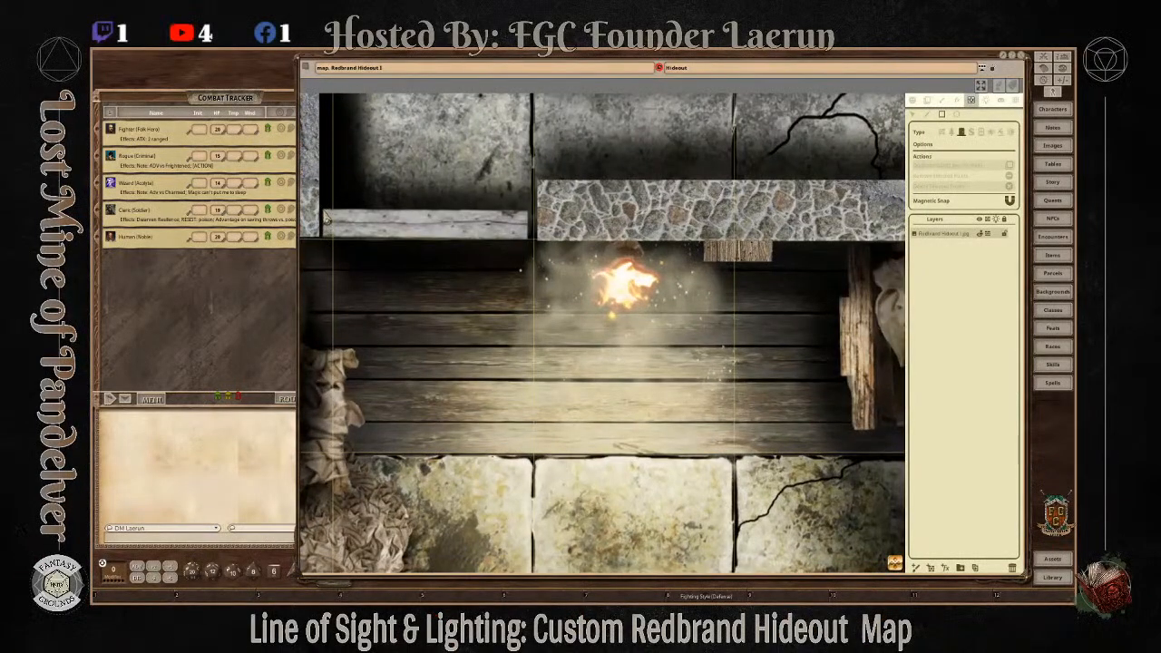
mouse_move(335, 220)
left_mouse_down()
mouse_move(391, 236)
mouse_move(530, 243)
left_mouse_up()
Step: Draw a rectangular door shape over the door between the barrel storeroom and the stone passage on its south side
left_click_drag(726, 245, 741, 466)
left_click_drag(685, 127, 773, 543)
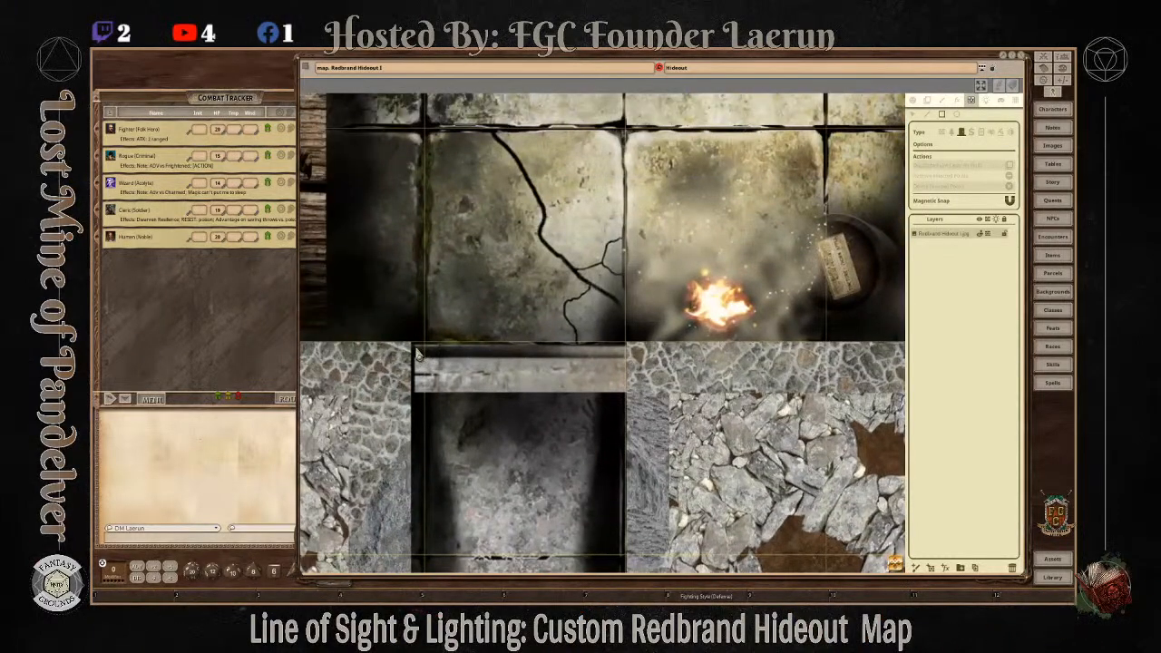
left_click_drag(440, 369, 626, 400)
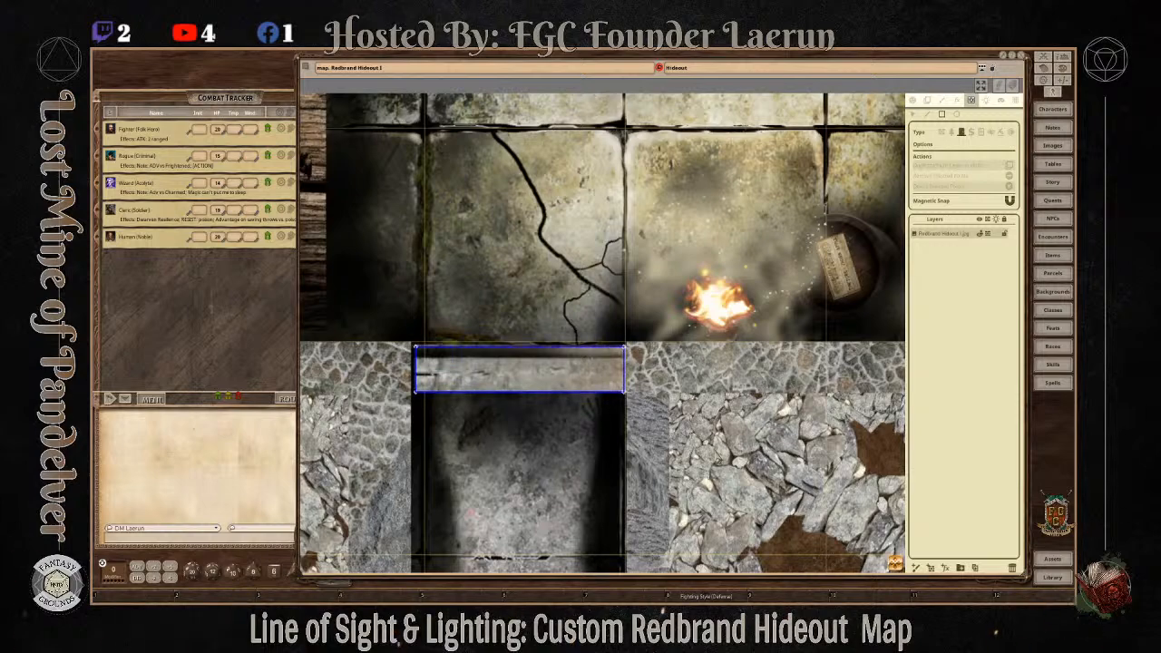
Step: Draw a narrow vertical door shape over the door between the crate storeroom and the room with the glowing pit
scroll(738, 485, "down", 6)
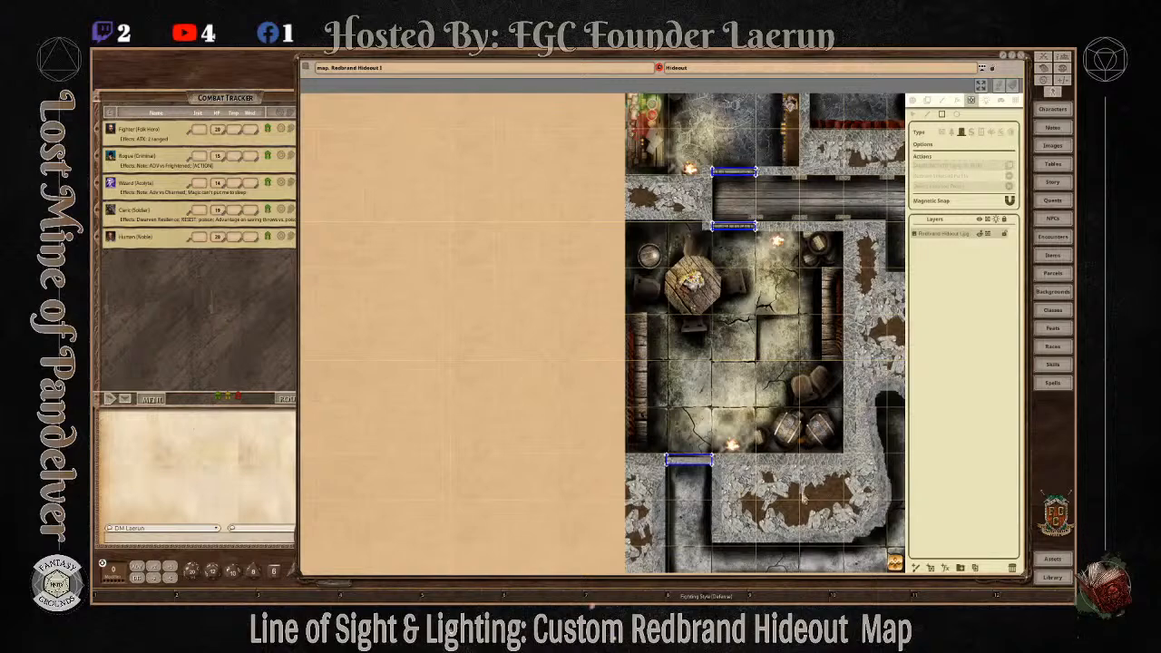
left_click_drag(896, 563, 937, 584)
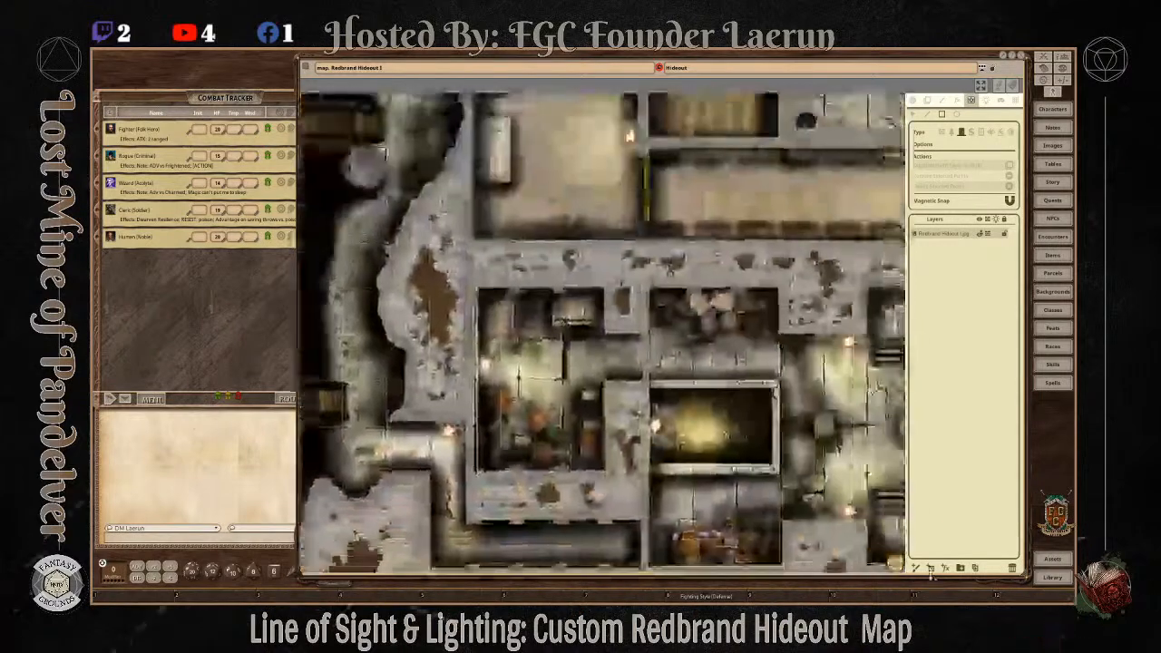
scroll(815, 527, "down", 2)
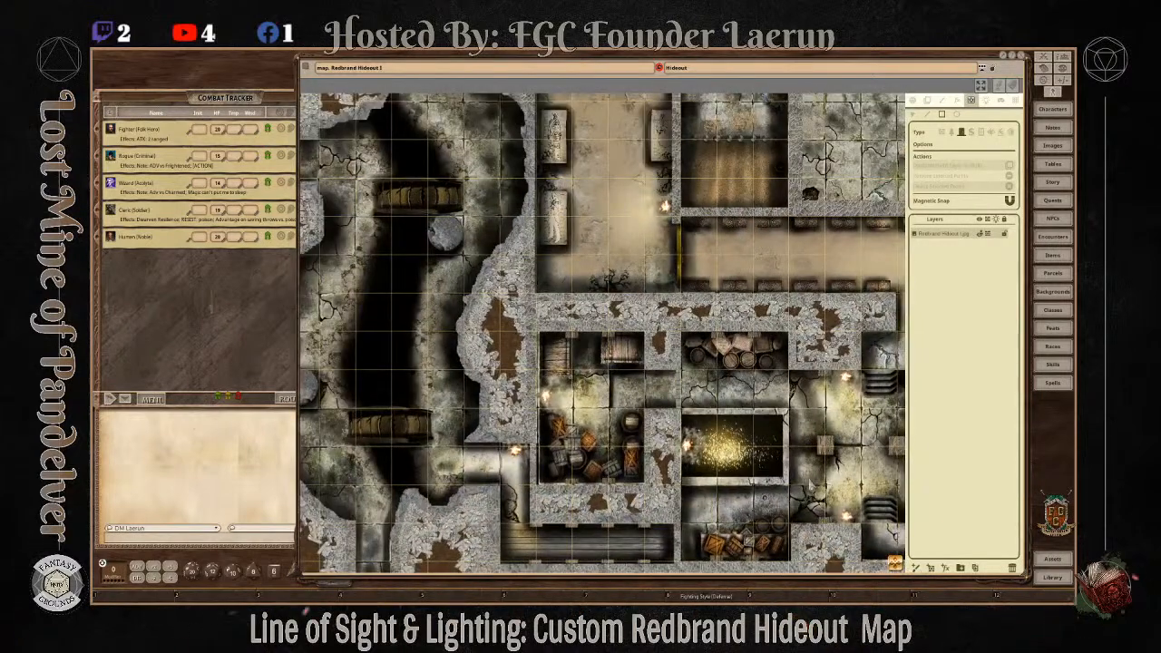
scroll(767, 405, "up", 3)
scroll(766, 405, "up", 2)
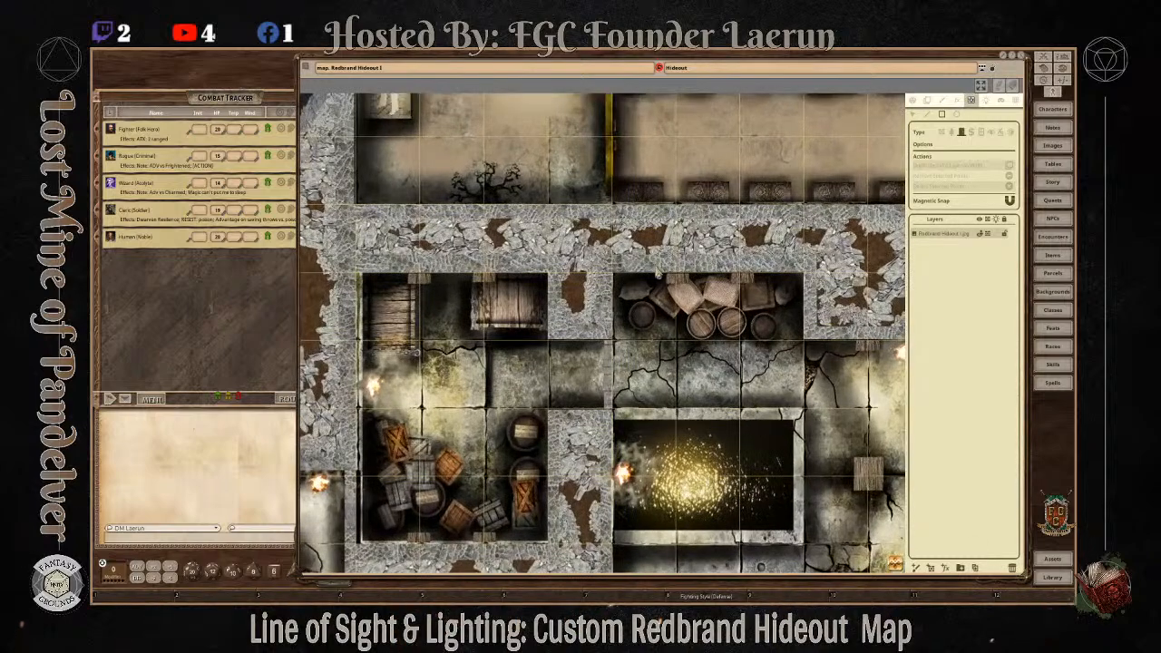
scroll(661, 288, "down", 6)
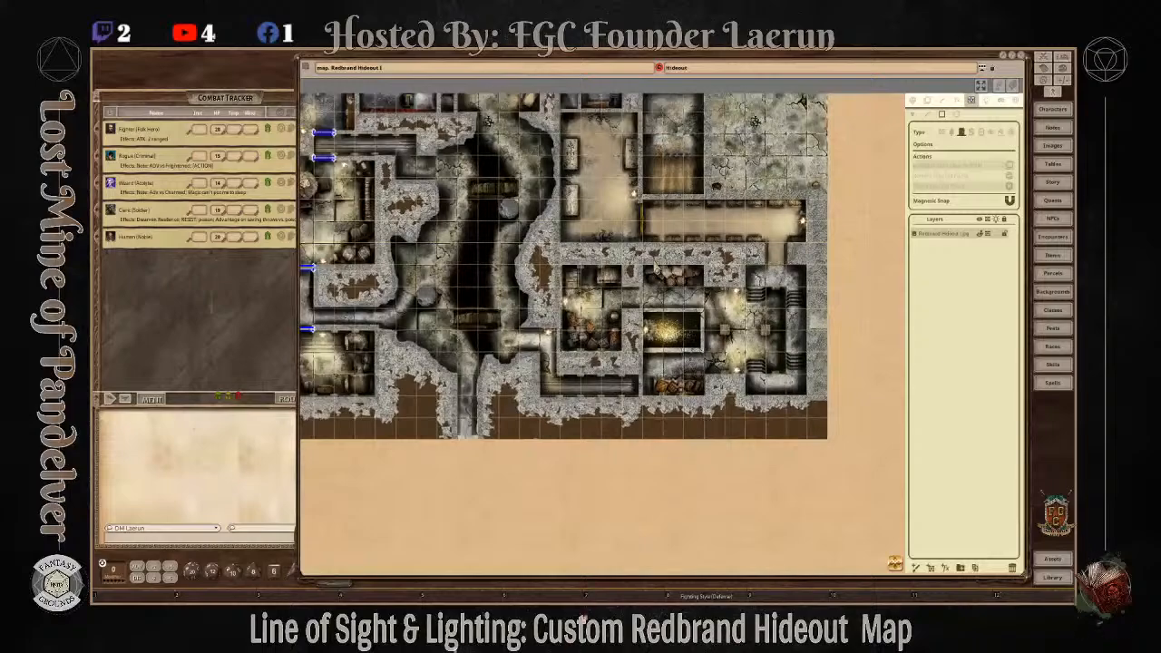
scroll(611, 315, "up", 2)
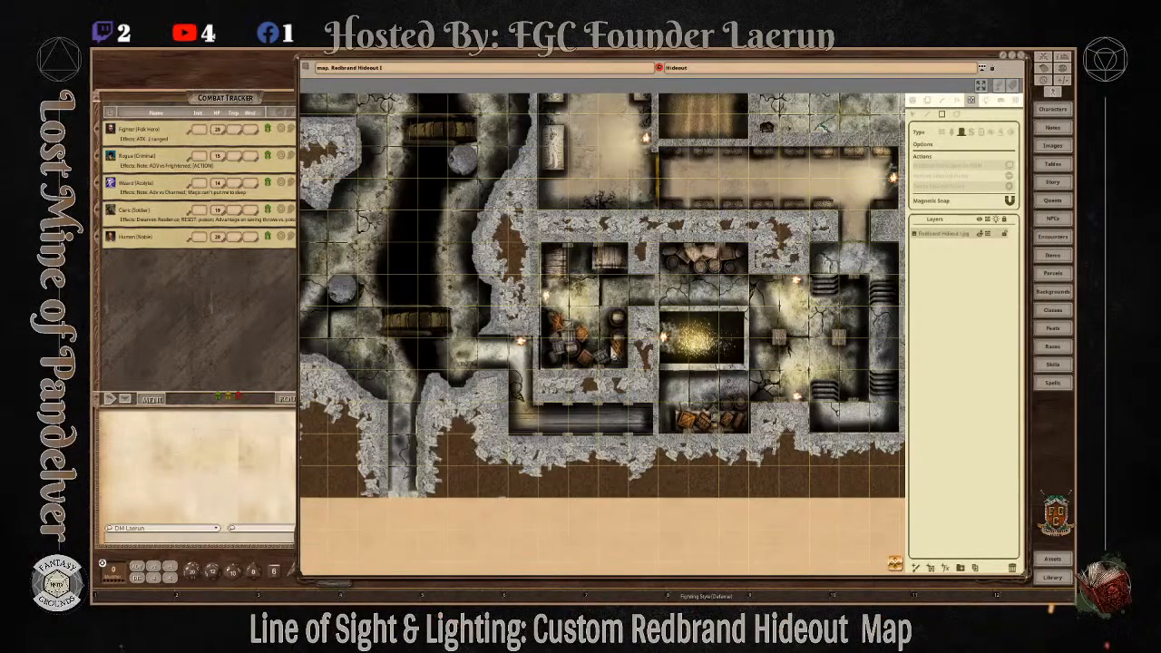
scroll(663, 359, "up", 6)
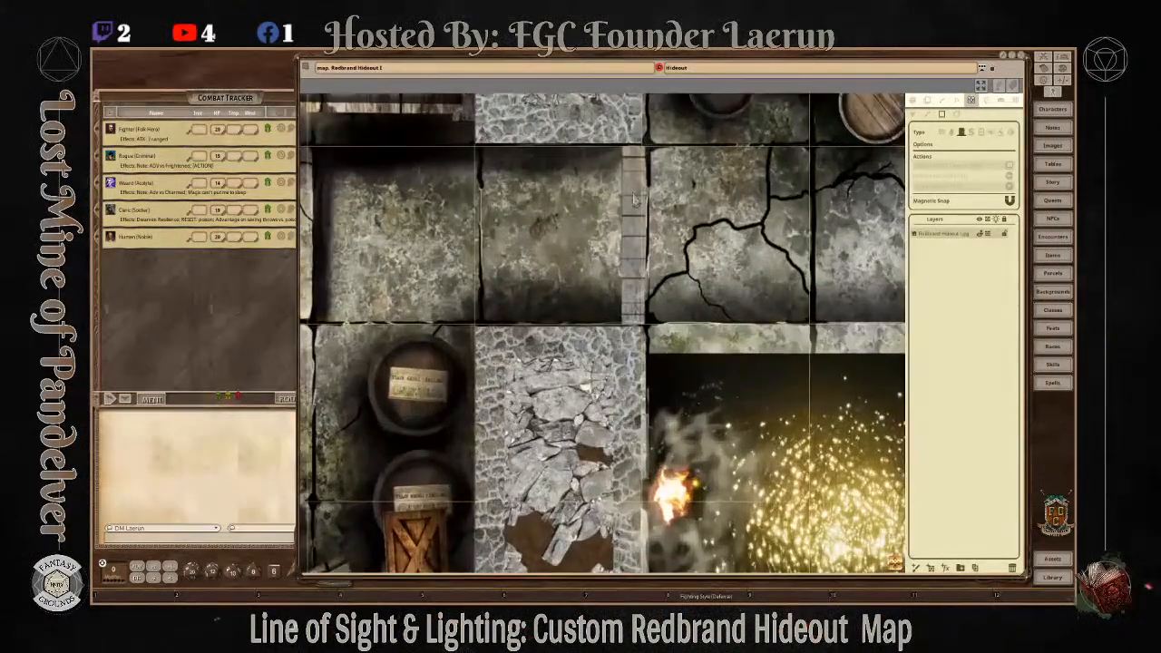
left_click_drag(623, 150, 649, 330)
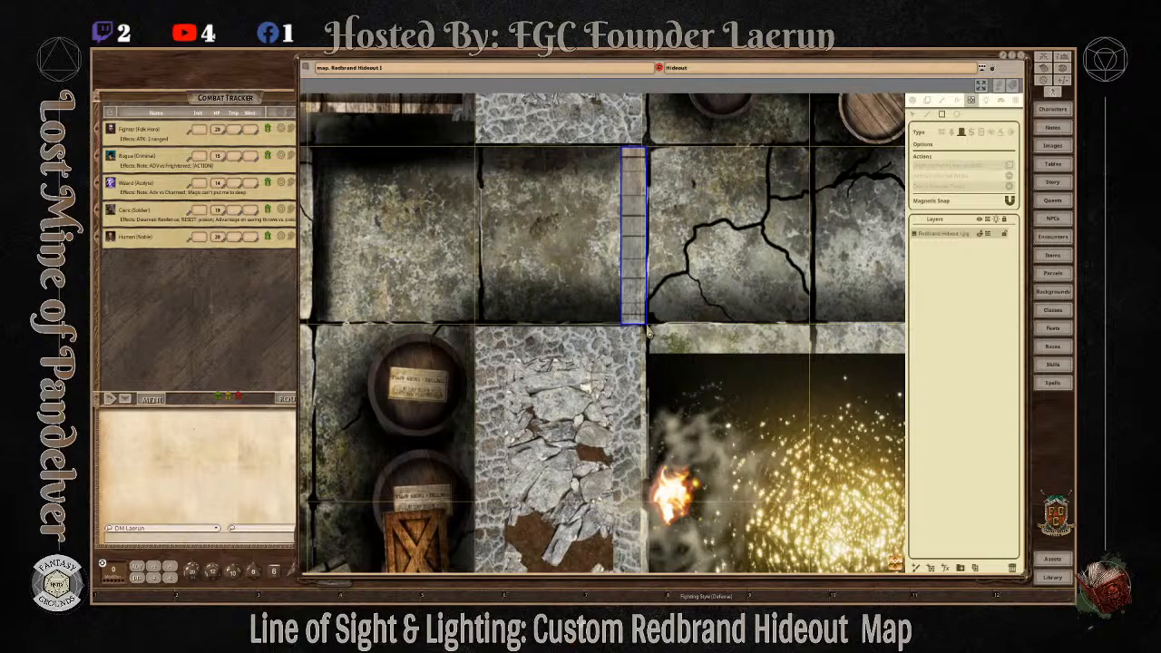
Step: Draw a rectangular door shape over the door between the narrow northern passage and the sarcophagus crypt
scroll(647, 332, "down", 10)
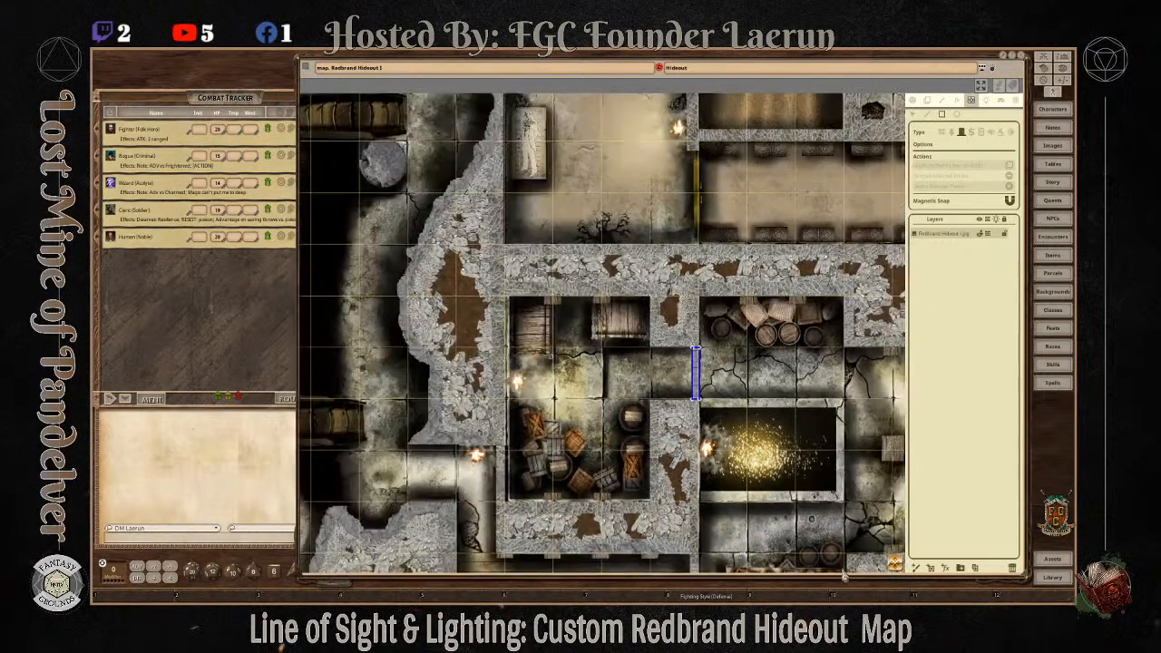
left_click_drag(898, 570, 788, 369)
scroll(606, 379, "up", 8)
scroll(533, 381, "up", 3)
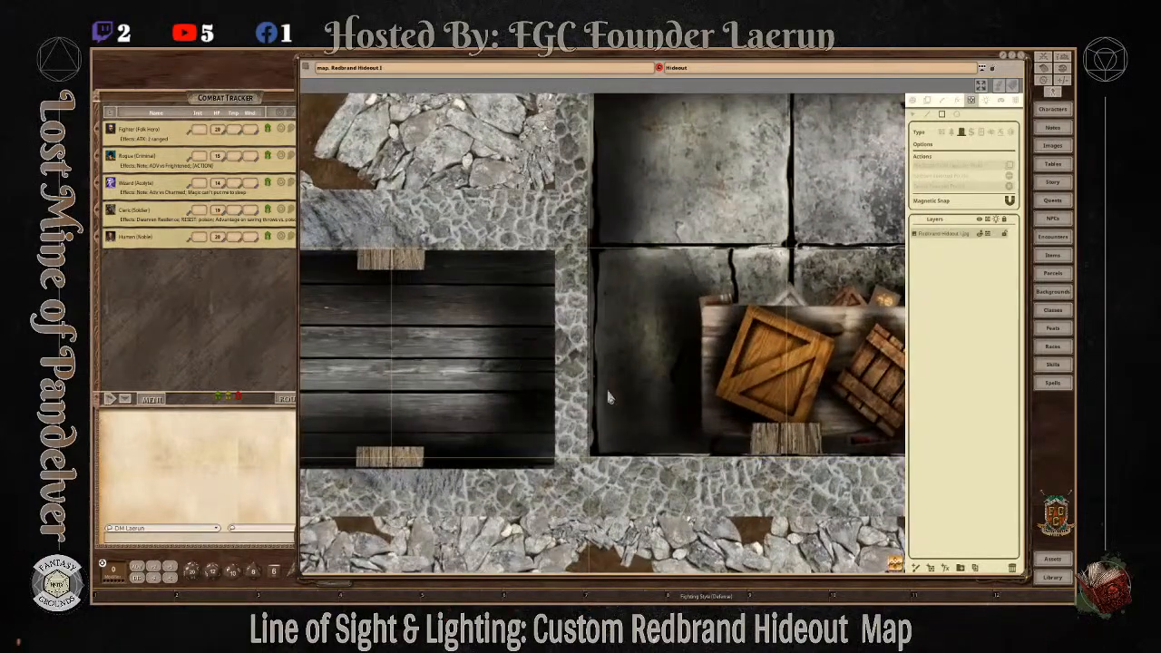
scroll(606, 392, "down", 10)
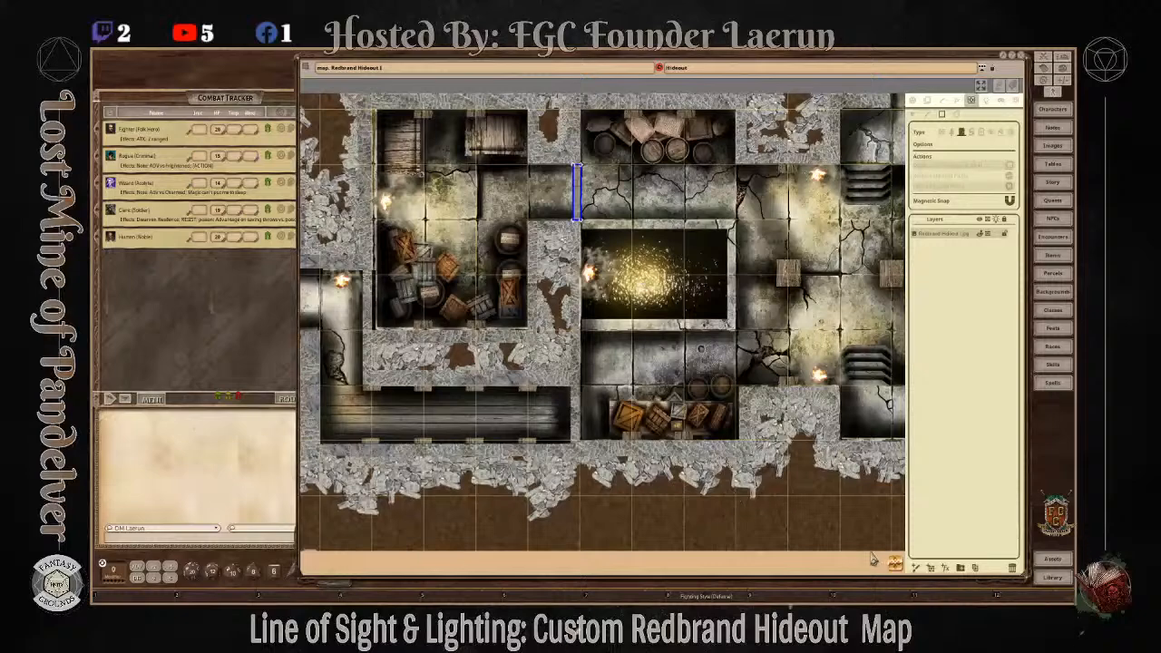
left_click_drag(895, 564, 883, 539)
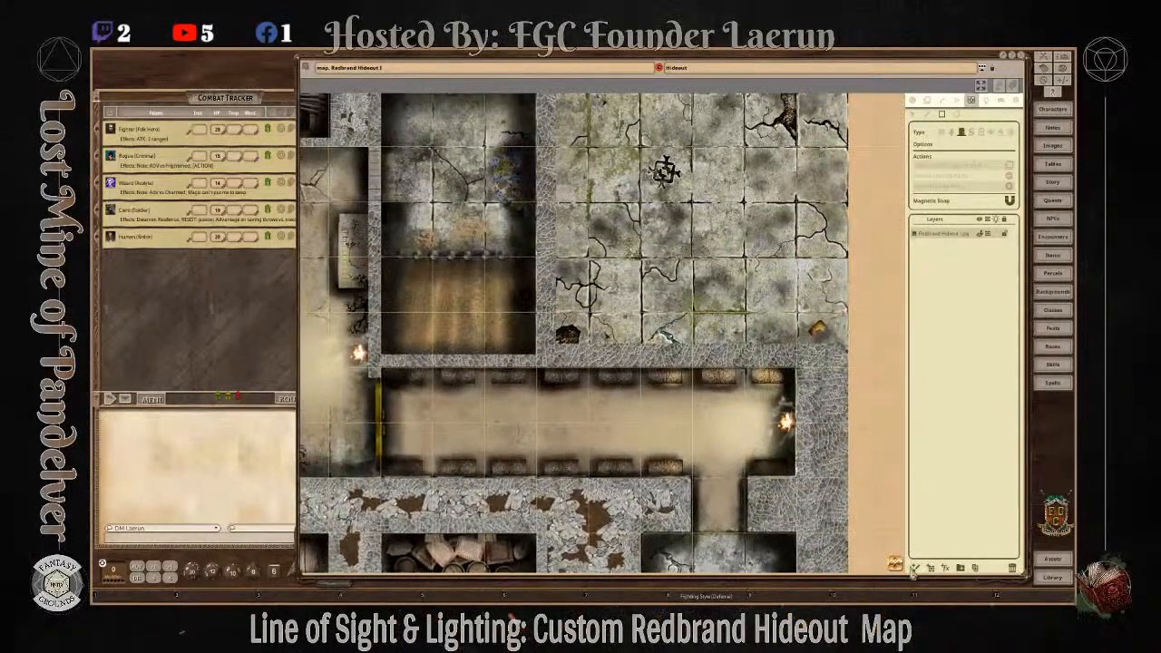
left_click_drag(904, 564, 895, 563)
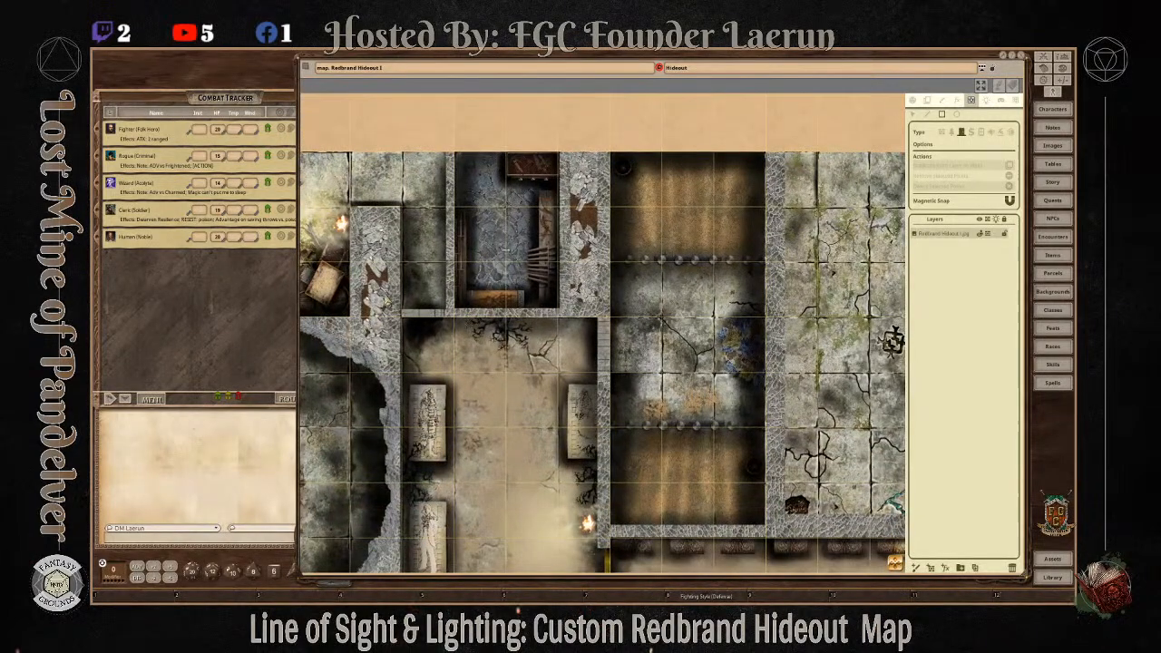
scroll(451, 283, "up", 5)
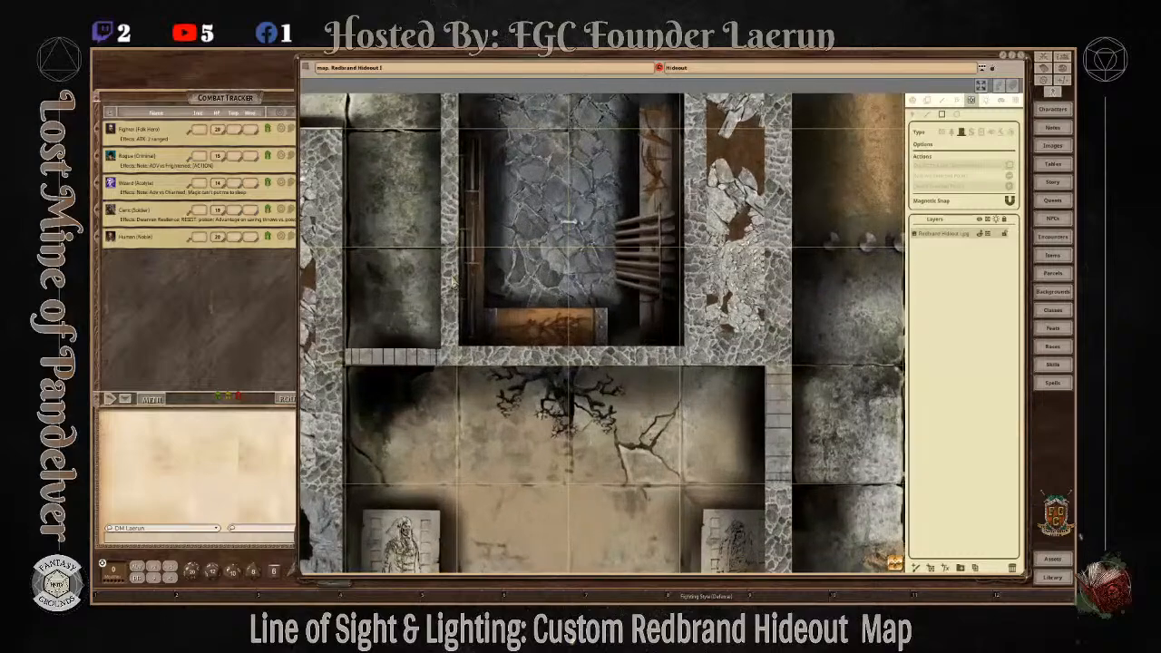
scroll(494, 308, "down", 4)
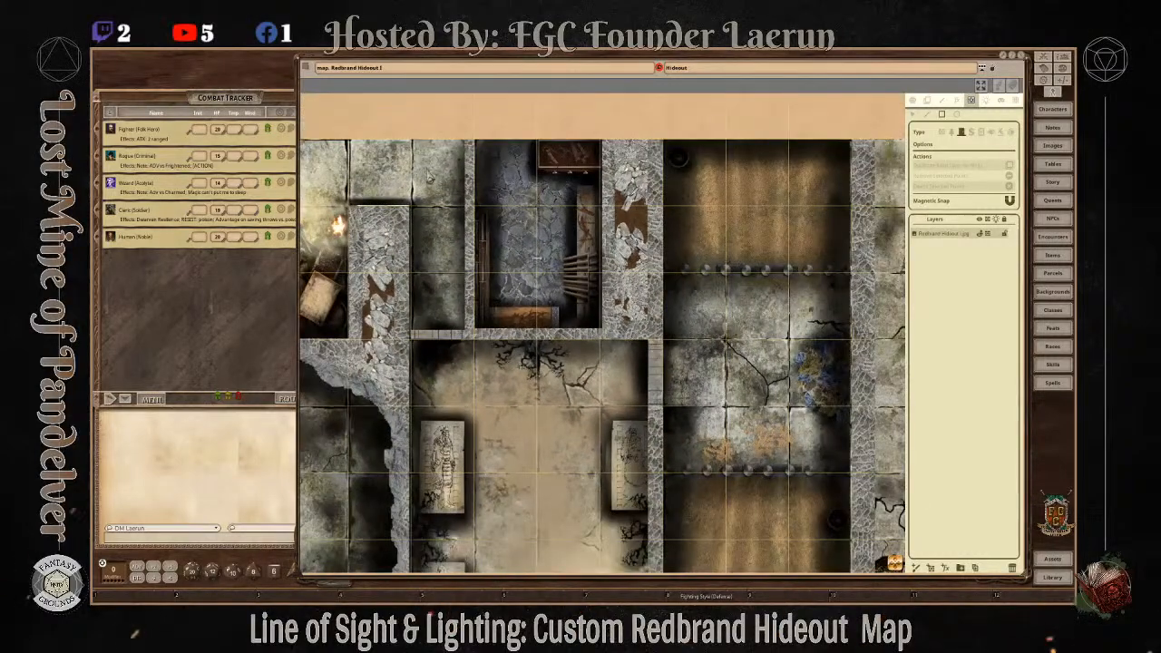
scroll(422, 353, "up", 5)
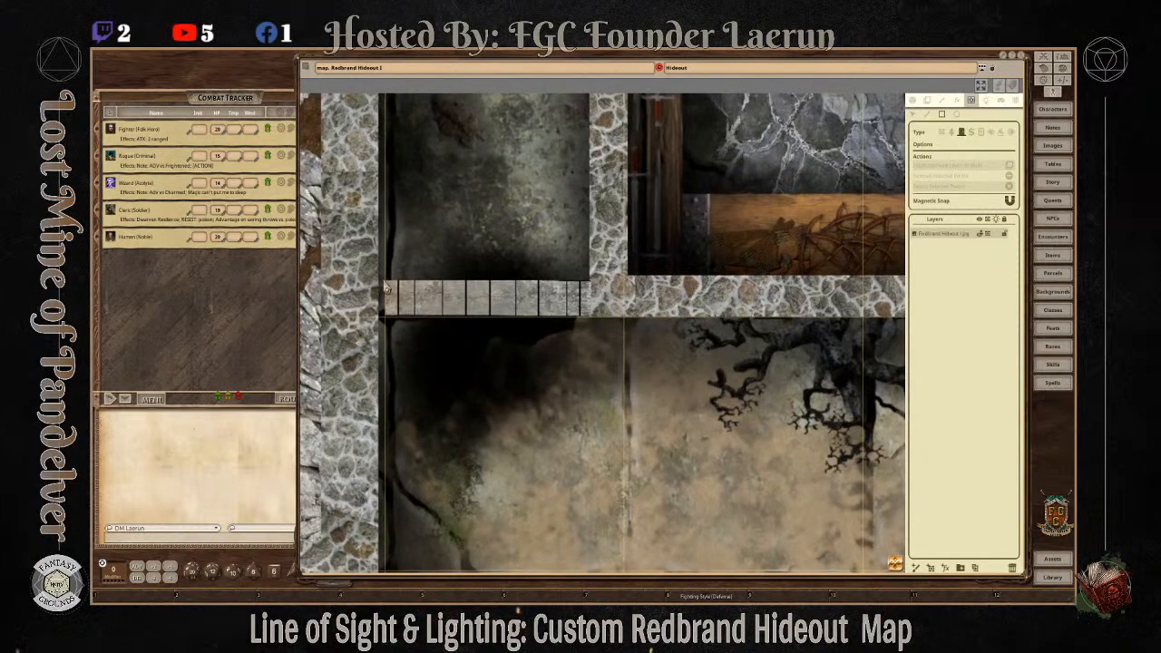
left_click_drag(410, 299, 593, 323)
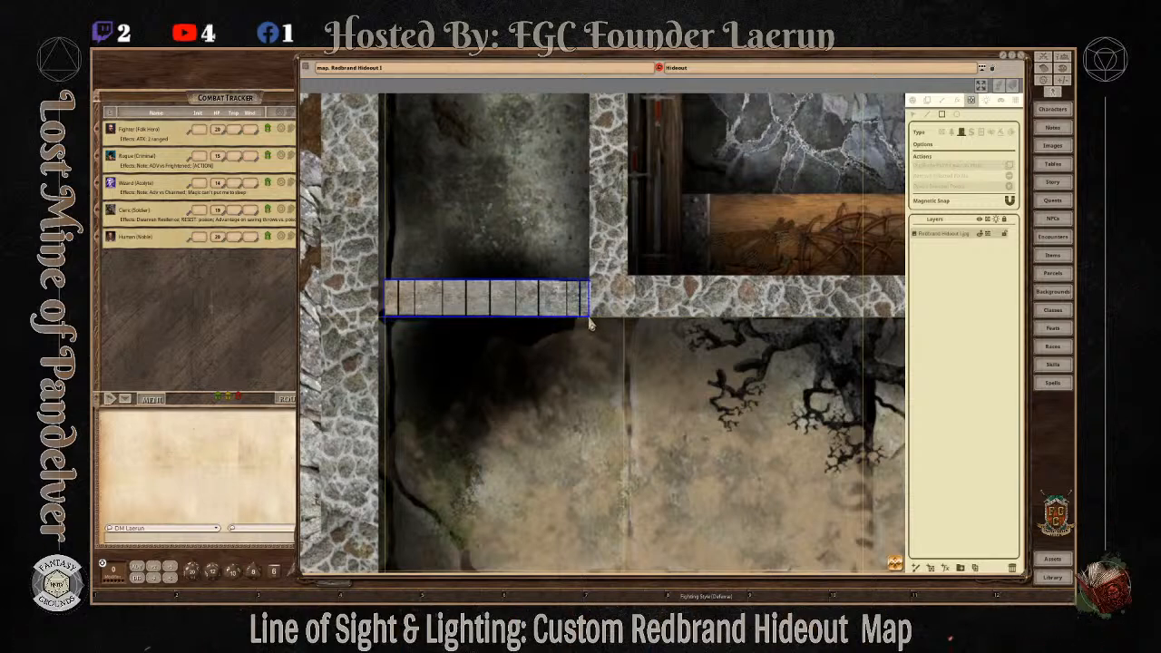
scroll(662, 383, "down", 10)
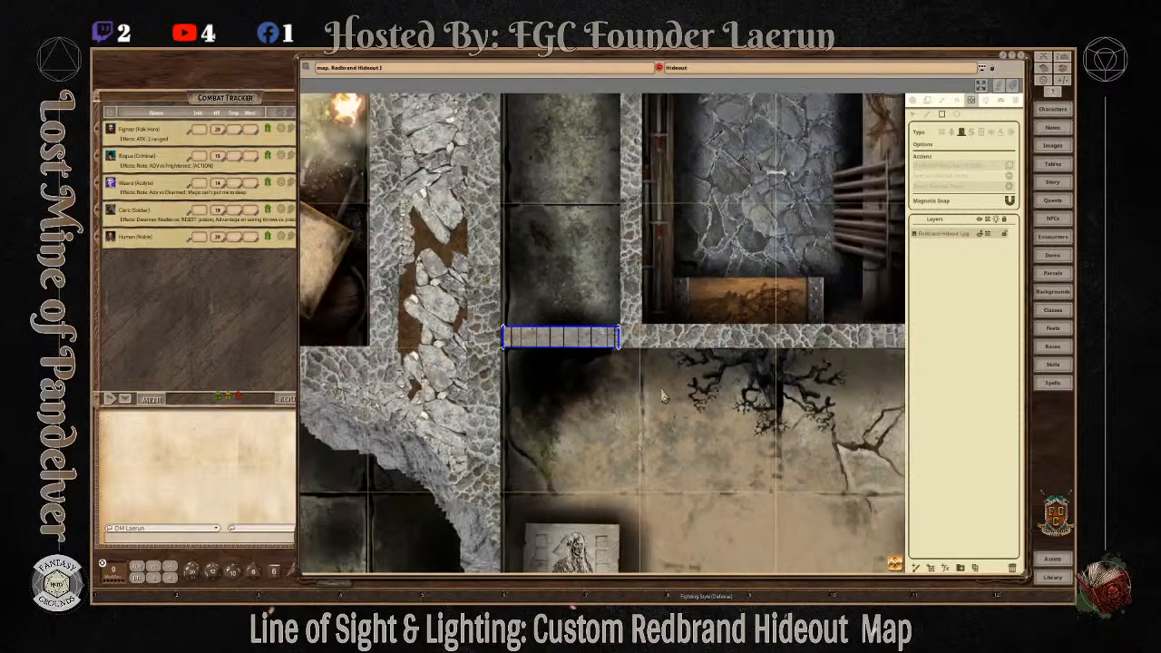
scroll(508, 413, "down", 5)
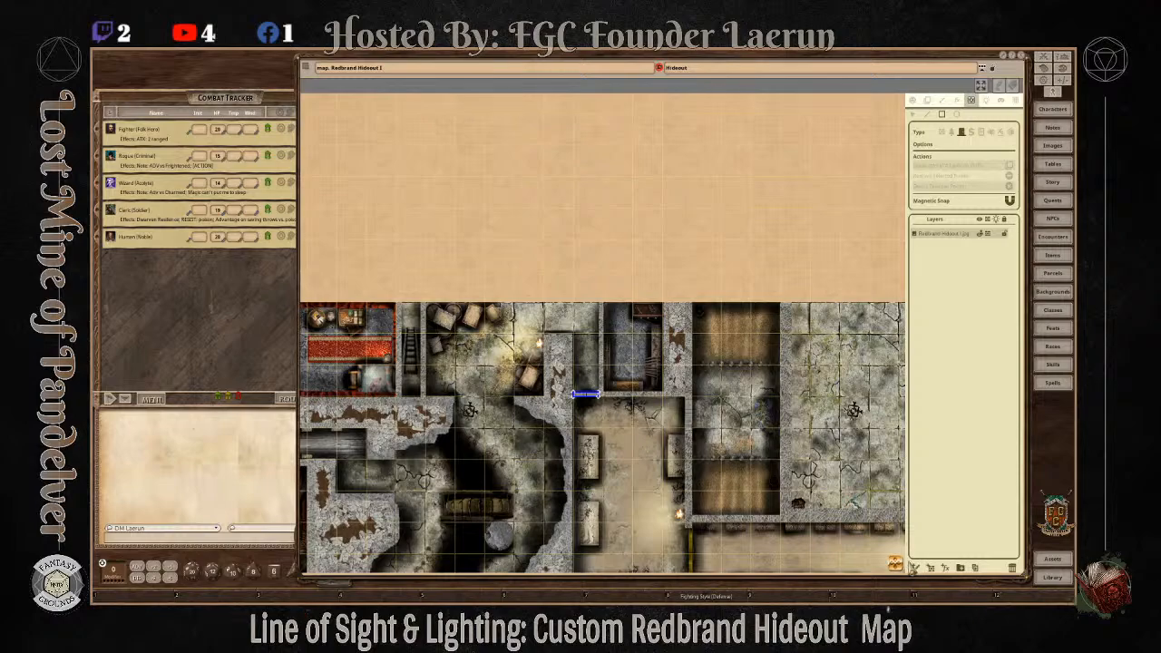
scroll(668, 262, "up", 10)
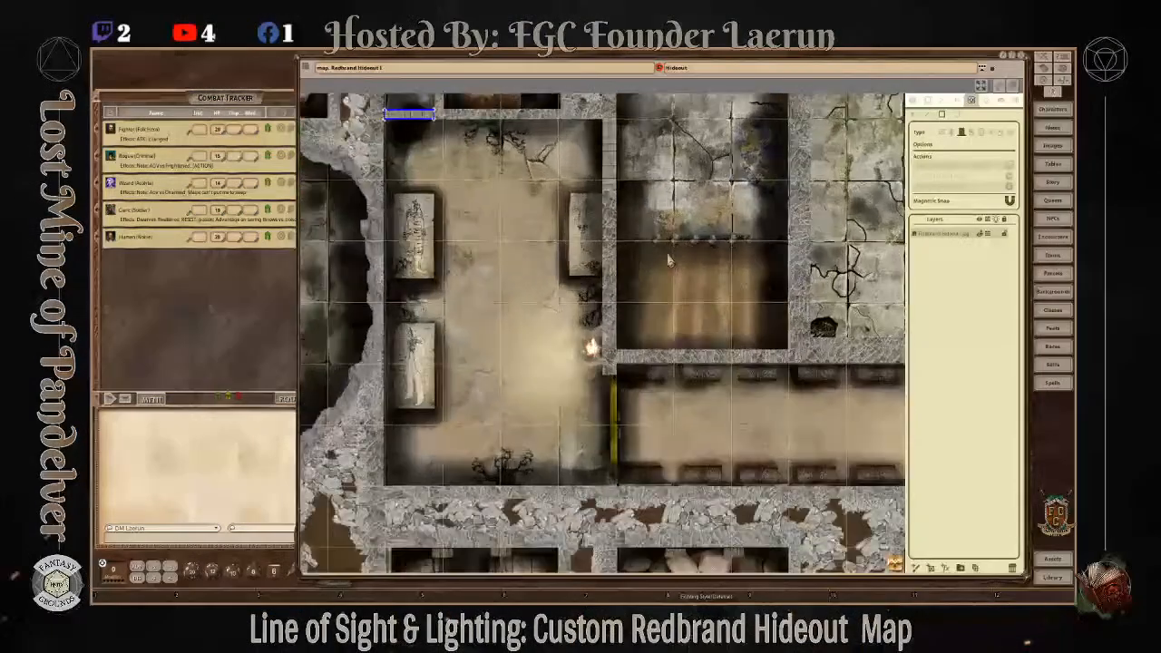
scroll(668, 262, "down", 4)
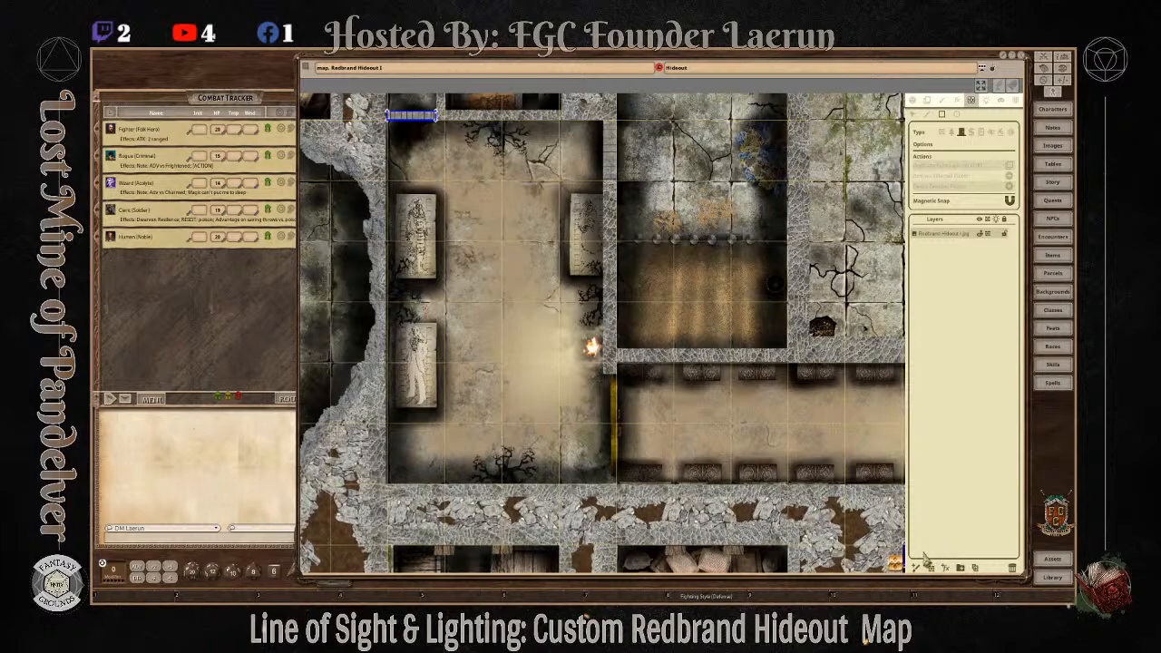
left_click_drag(901, 573, 652, 412)
Step: Delete the stray door rectangle in the corner of the stone room south of the pillar-lined eastern corridor
scroll(652, 413, "up", 5)
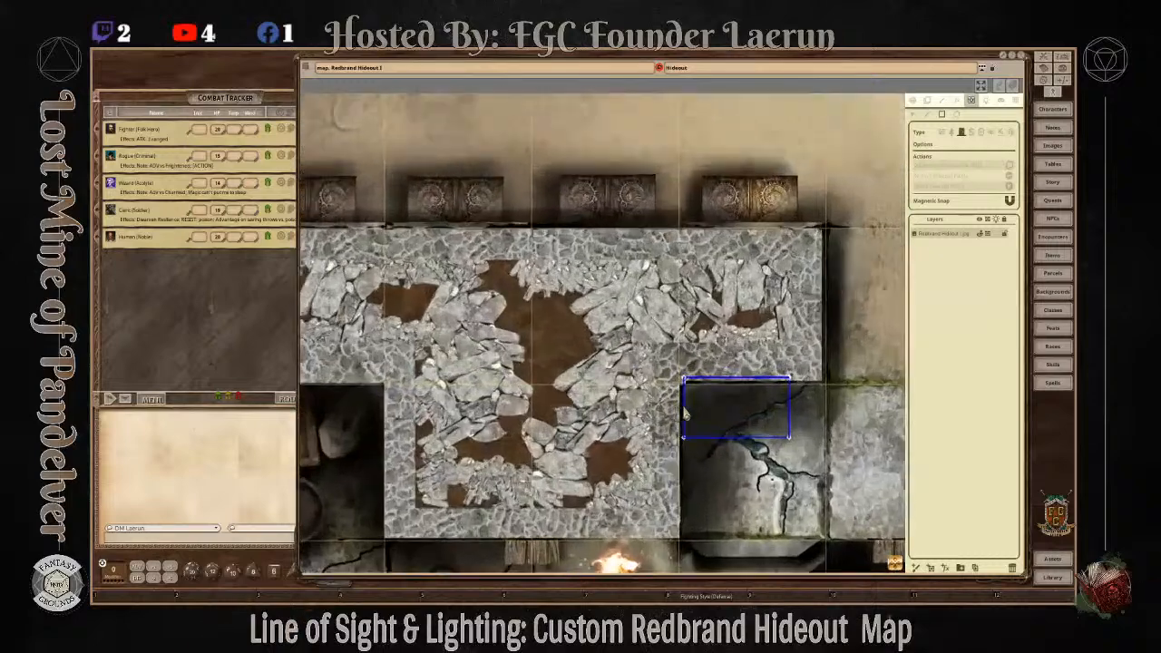
scroll(685, 413, "up", 3)
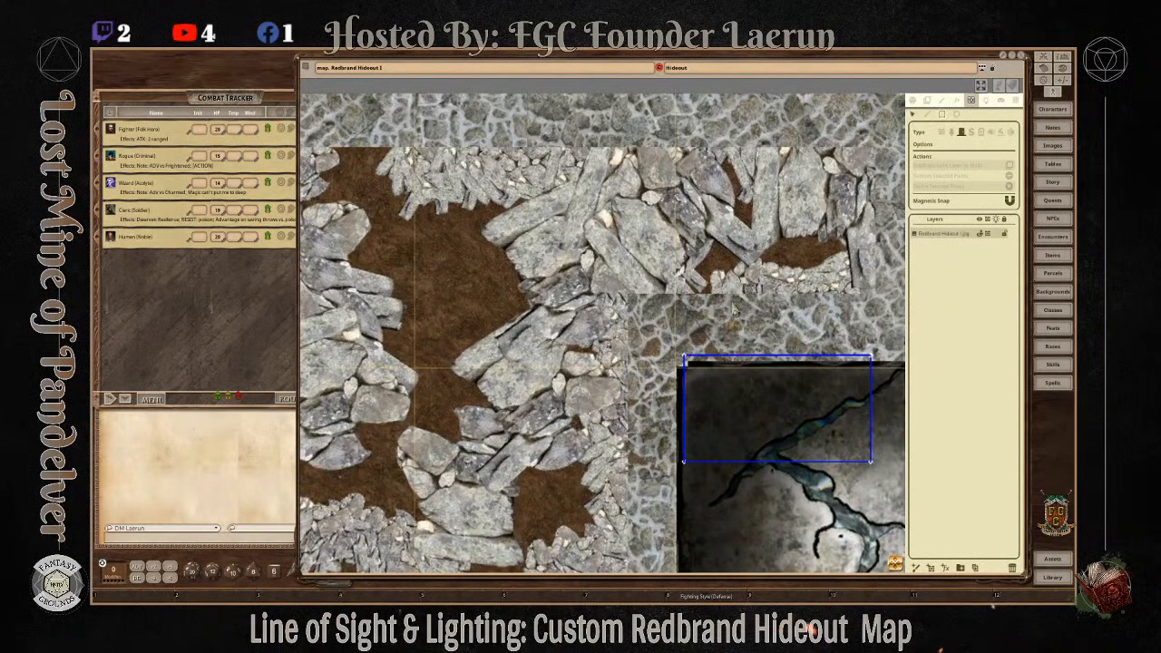
left_click(685, 363)
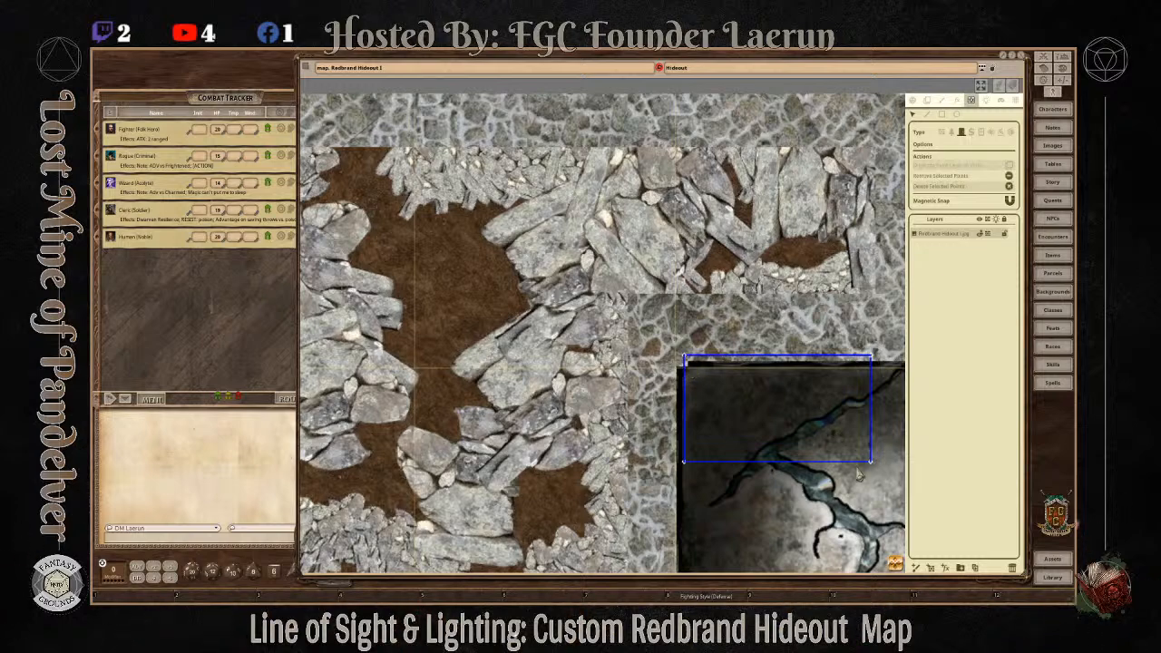
key("Delete")
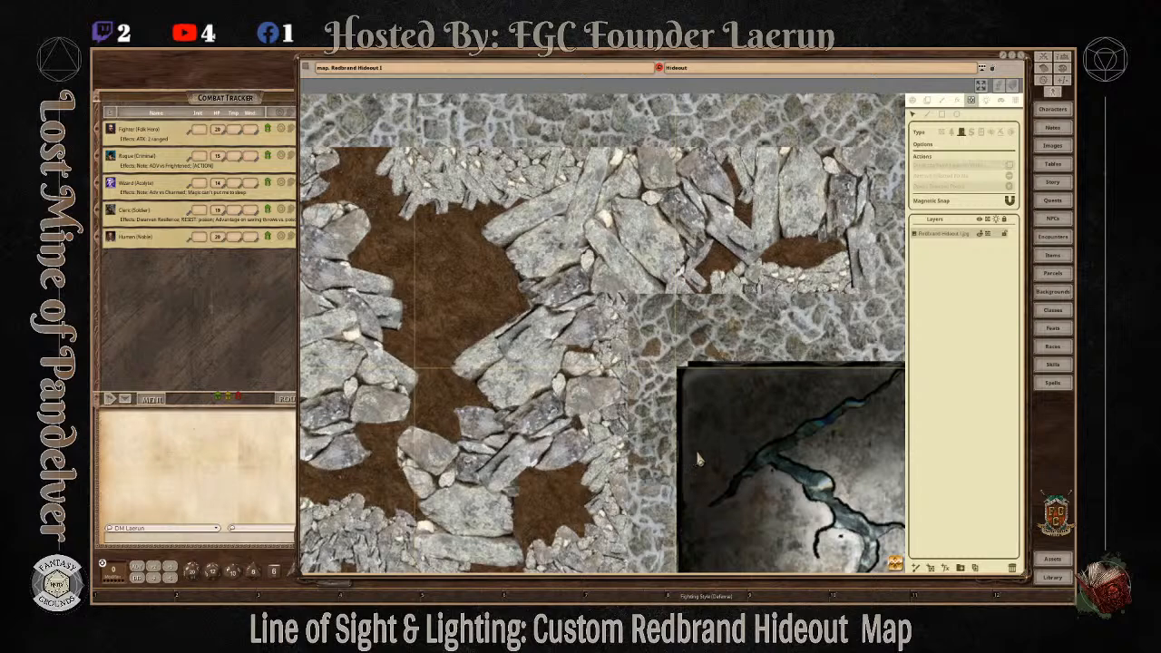
scroll(764, 449, "down", 6)
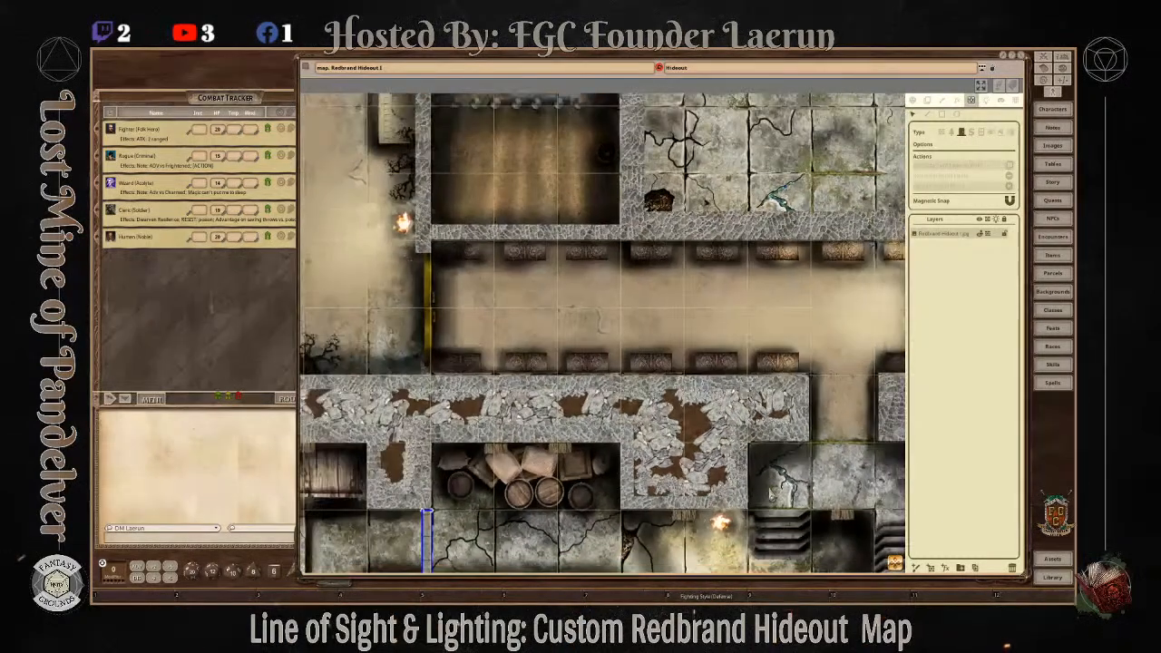
scroll(768, 493, "down", 4)
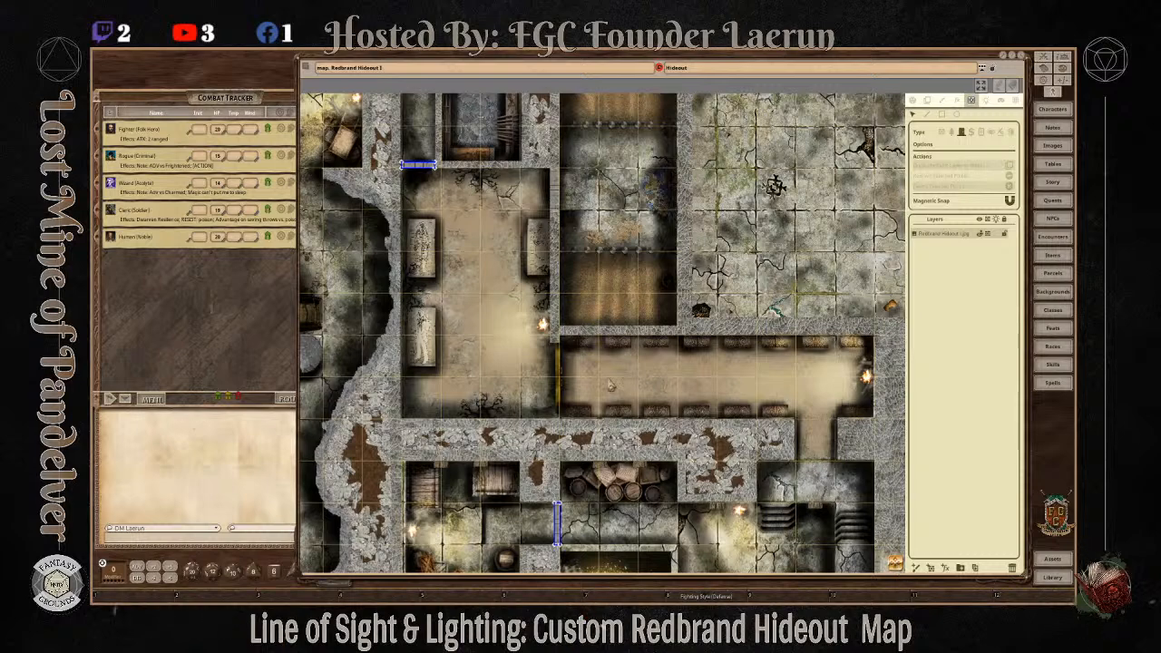
Step: Draw a narrow vertical door shape over the yellow double door between the sarcophagus crypt and the pillar-lined eastern corridor
scroll(606, 394, "down", 3)
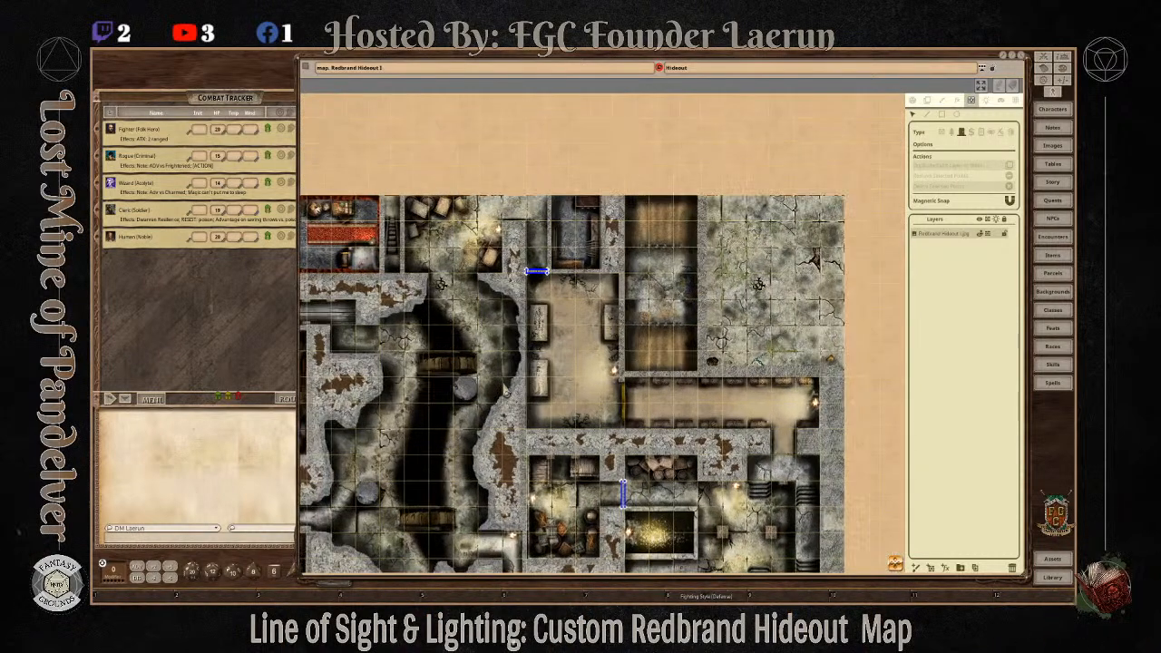
scroll(476, 341, "up", 5)
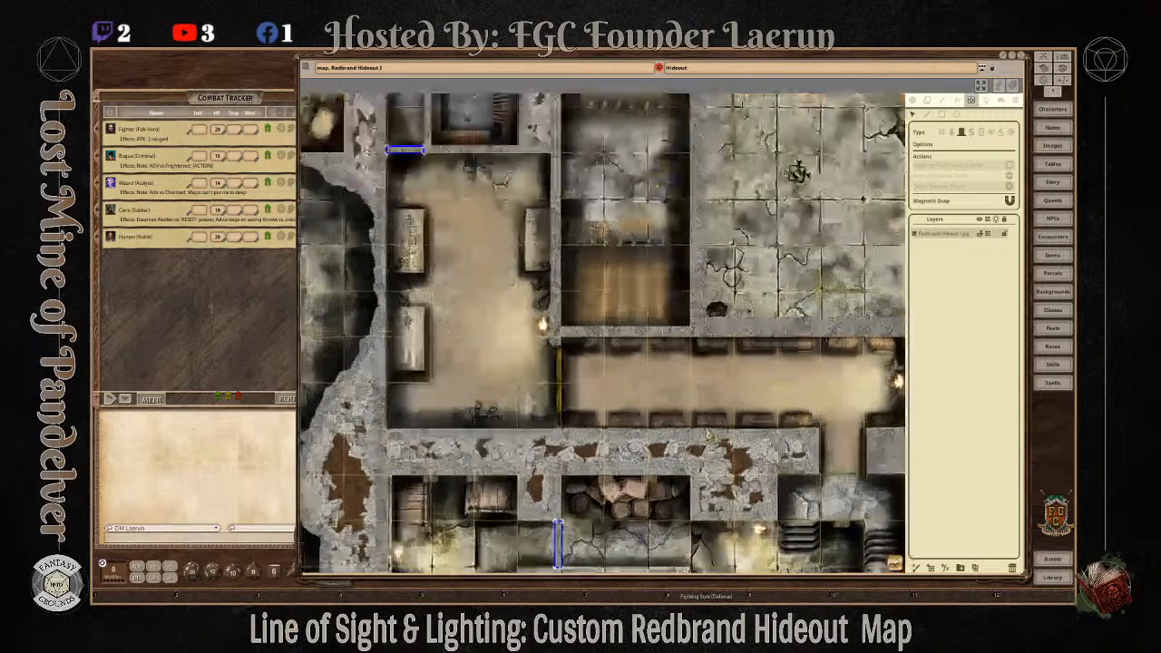
scroll(445, 313, "up", 4)
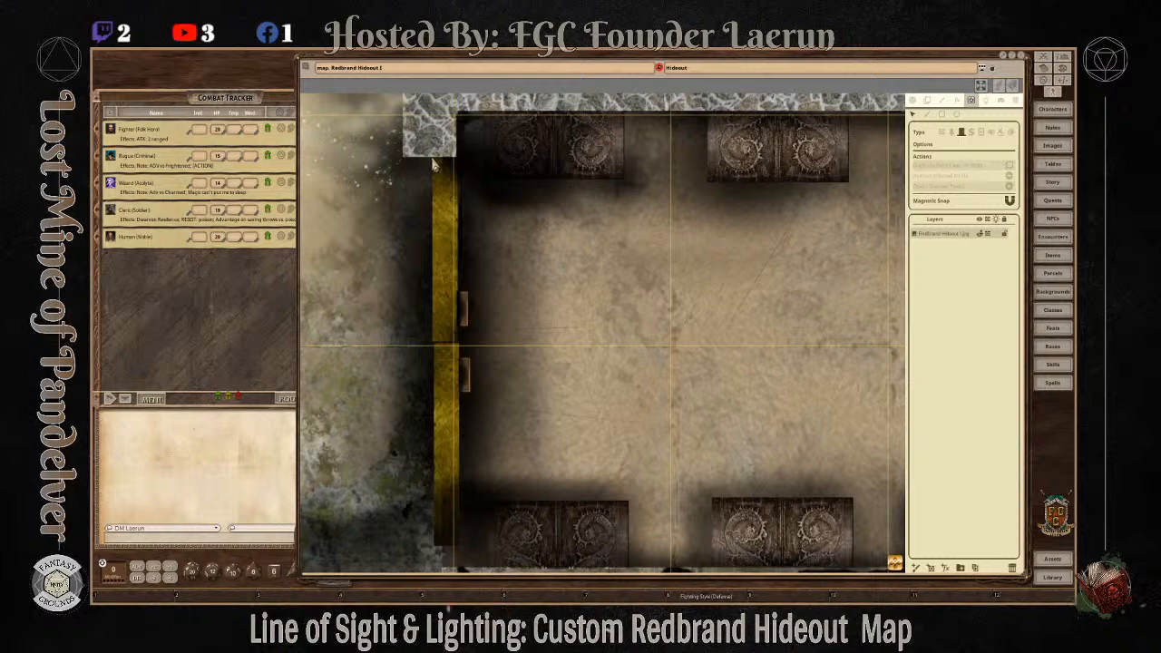
scroll(425, 200, "up", 2)
scroll(426, 202, "down", 2)
left_click_drag(454, 189, 466, 463)
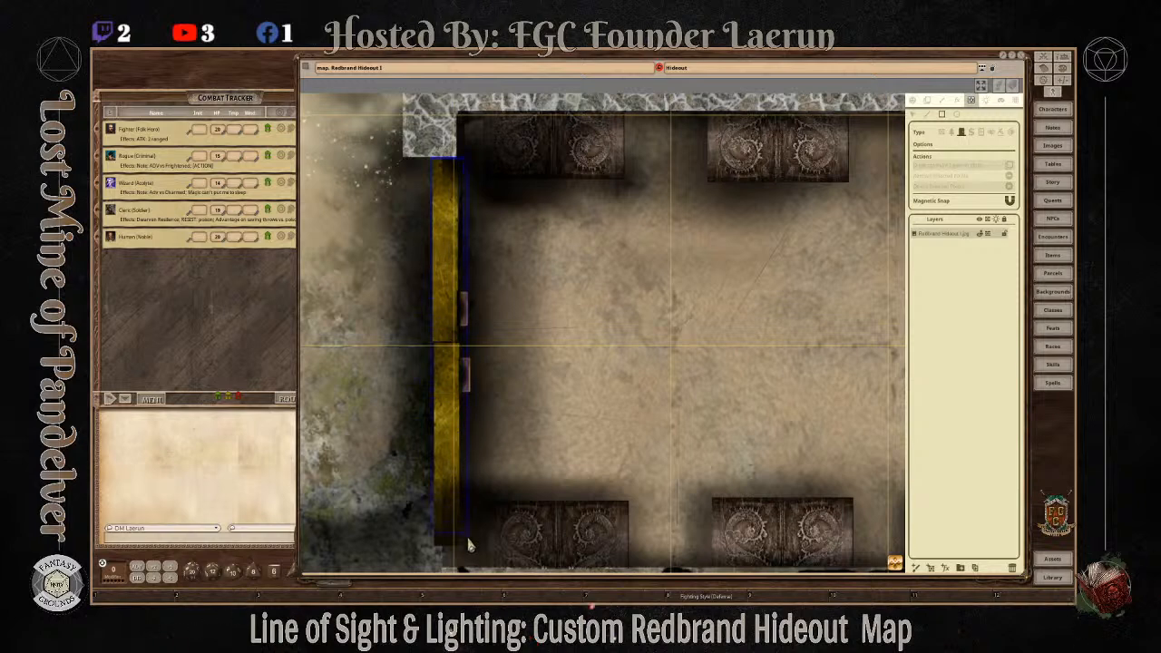
left_click_drag(466, 550, 462, 547)
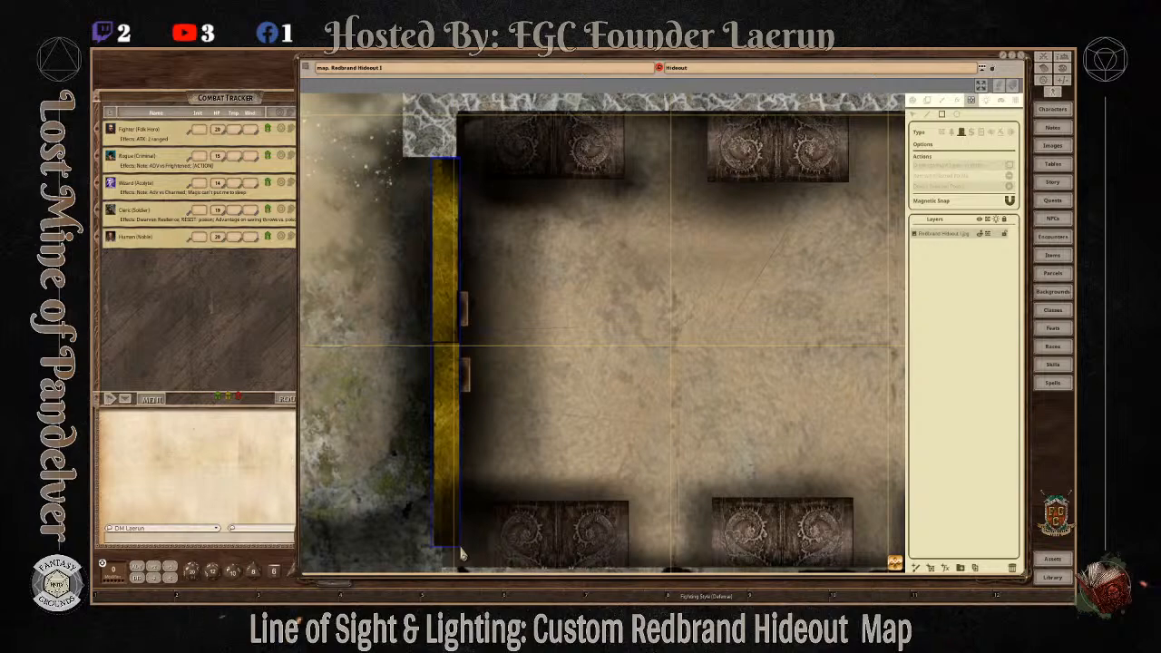
Step: Draw a dividing line across the double door's shape at the seam between its two leaves, and level the line's western endpoint
scroll(453, 367, "up", 3)
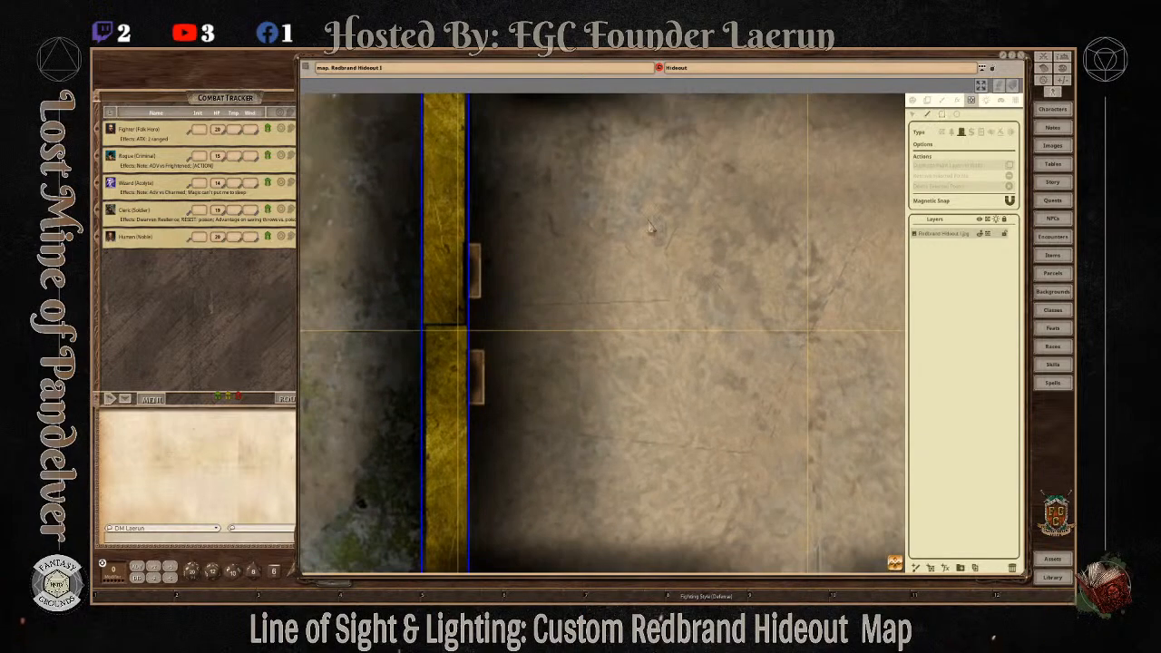
scroll(536, 358, "up", 3)
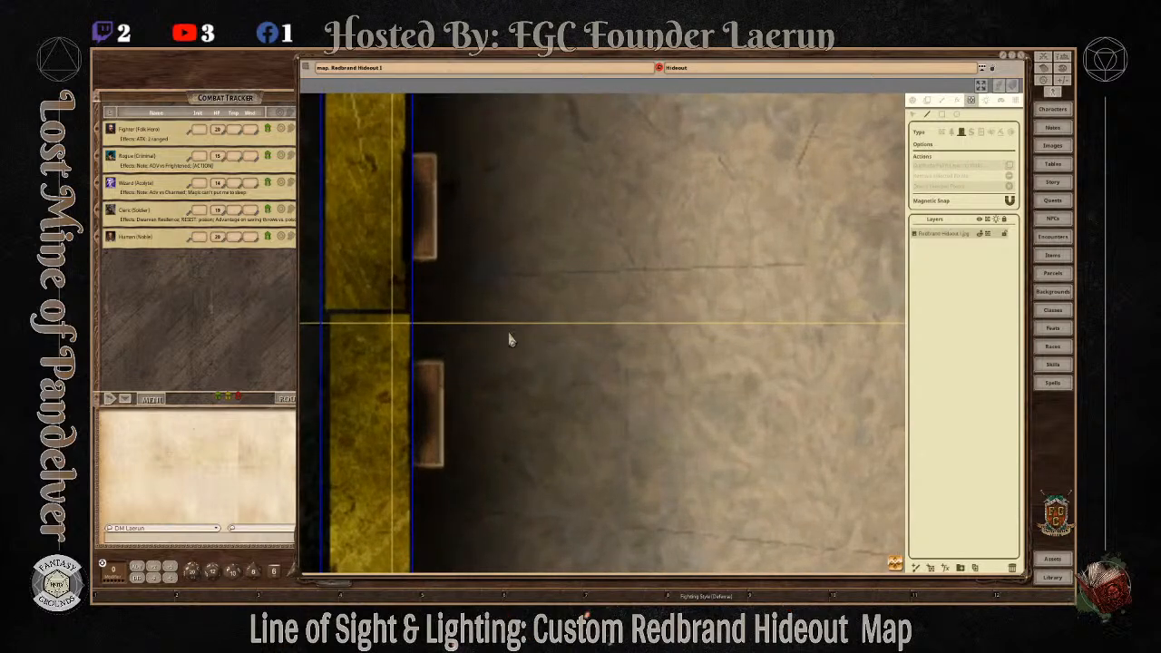
left_click_drag(497, 451, 670, 451)
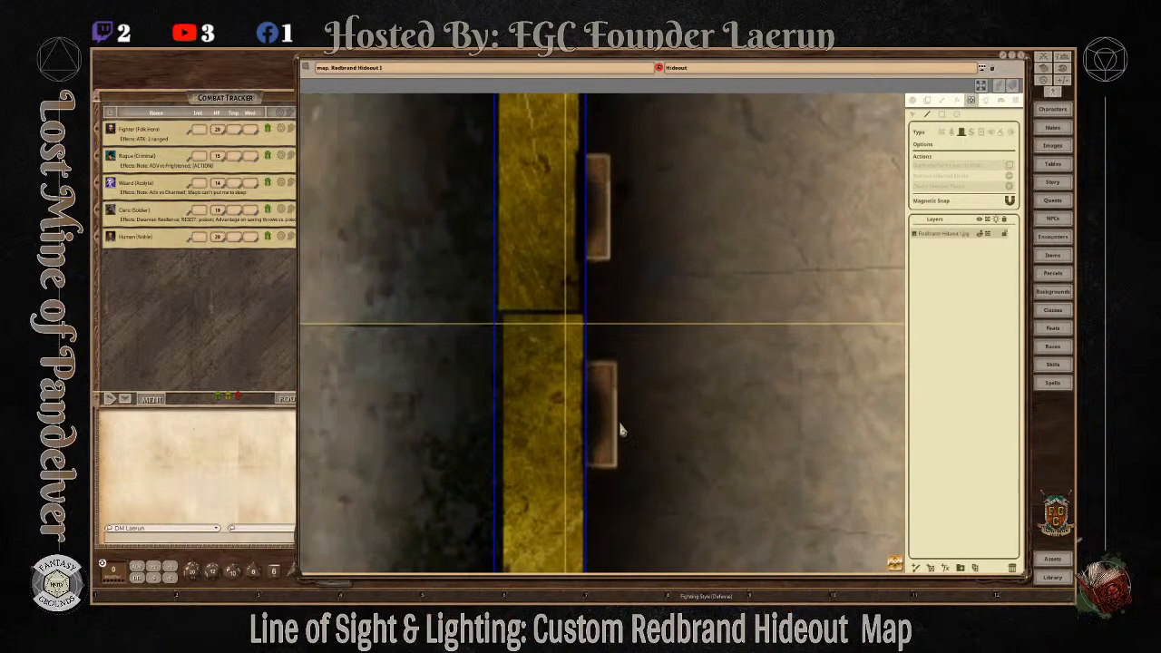
scroll(551, 317, "up", 5)
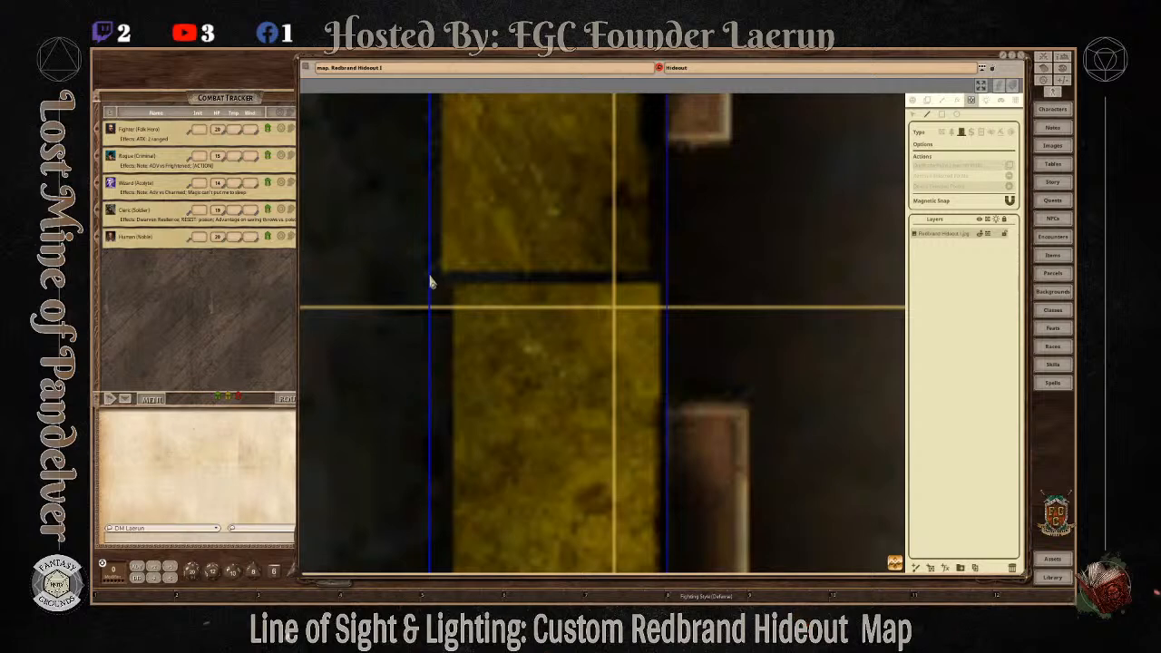
left_click(430, 273)
left_click(912, 114)
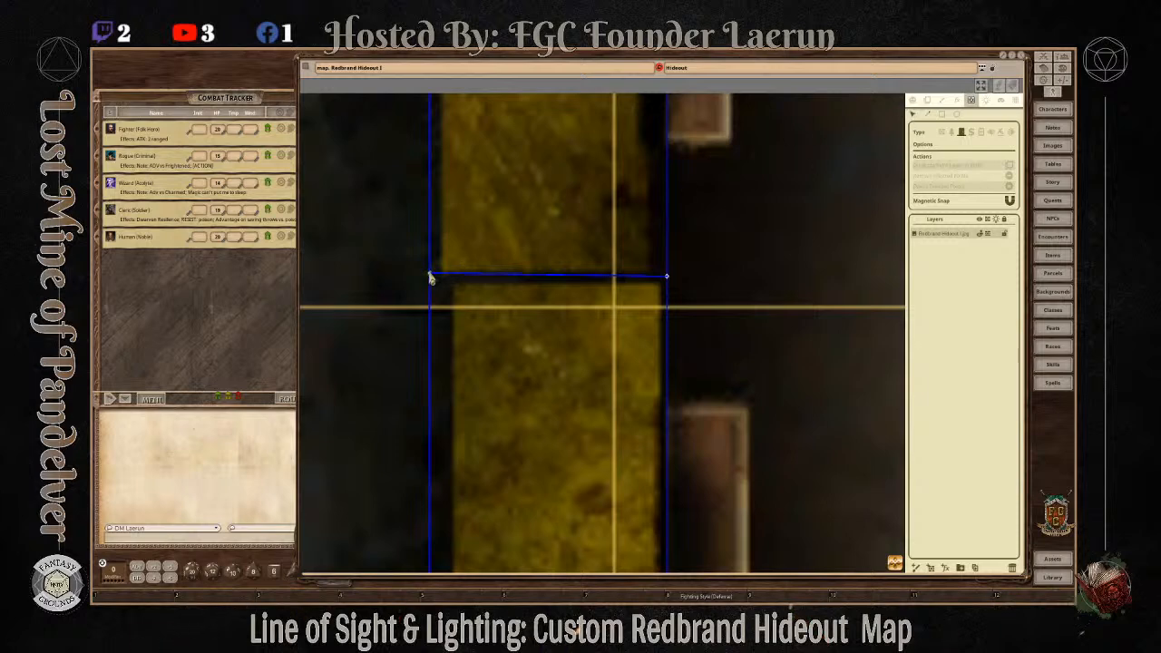
left_click(431, 283)
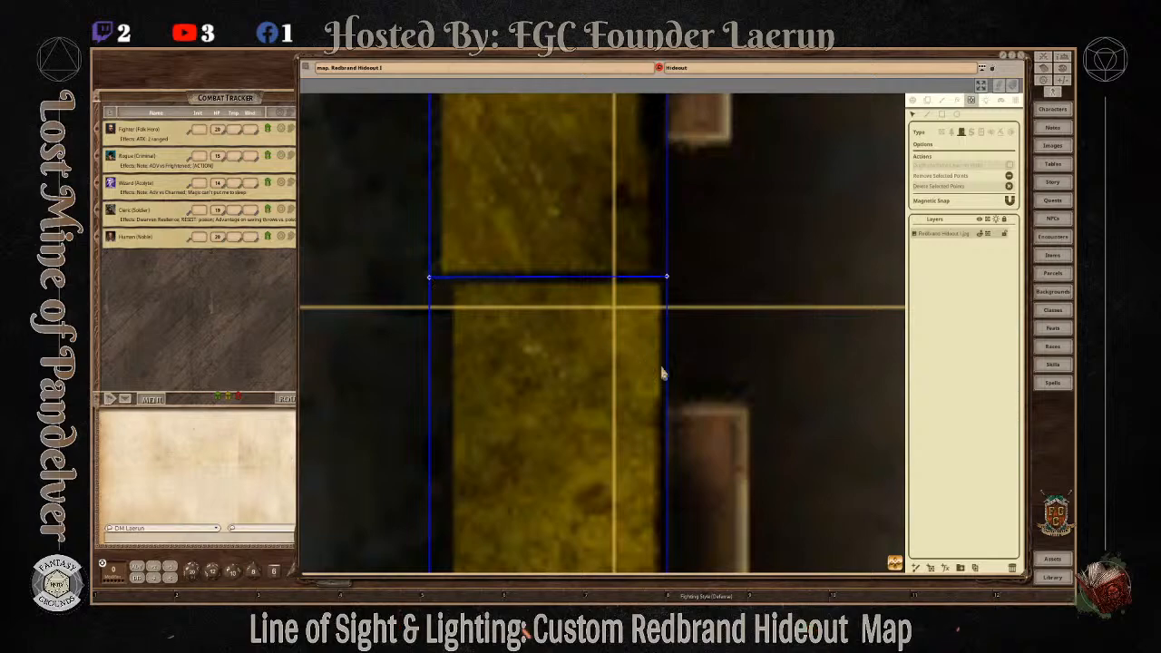
Step: Check that the double door's shape fits the door from its upper corners down to its southern end
scroll(689, 381, "down", 4)
scroll(786, 426, "down", 3)
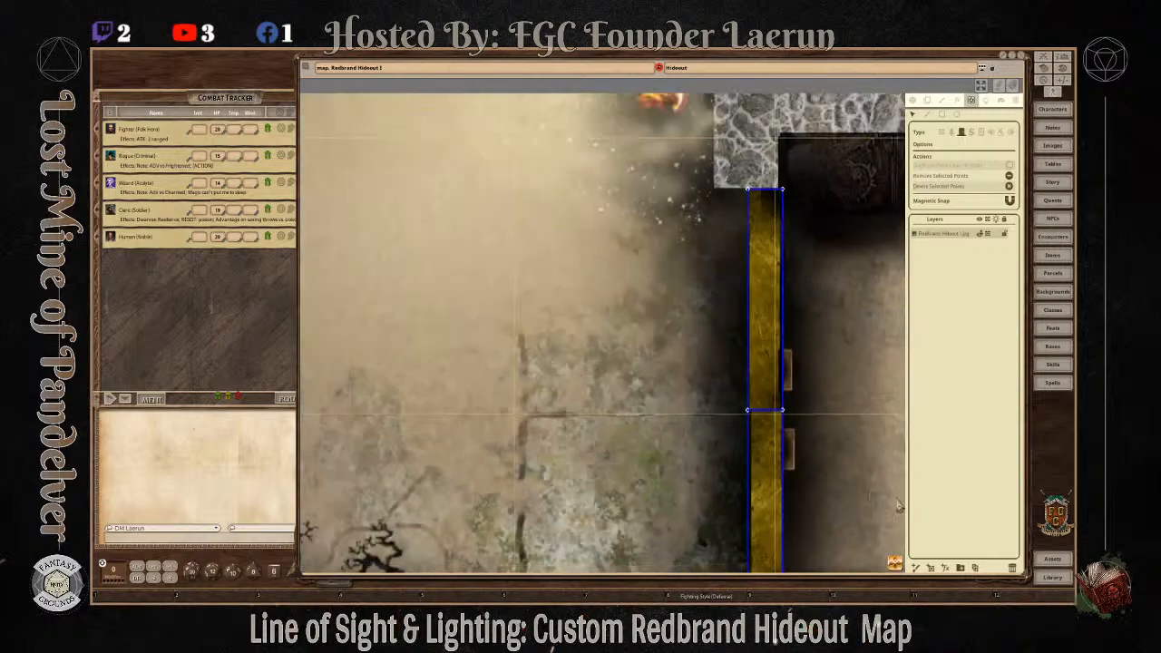
left_click_drag(903, 575, 671, 313)
scroll(796, 484, "down", 4)
scroll(646, 453, "up", 8)
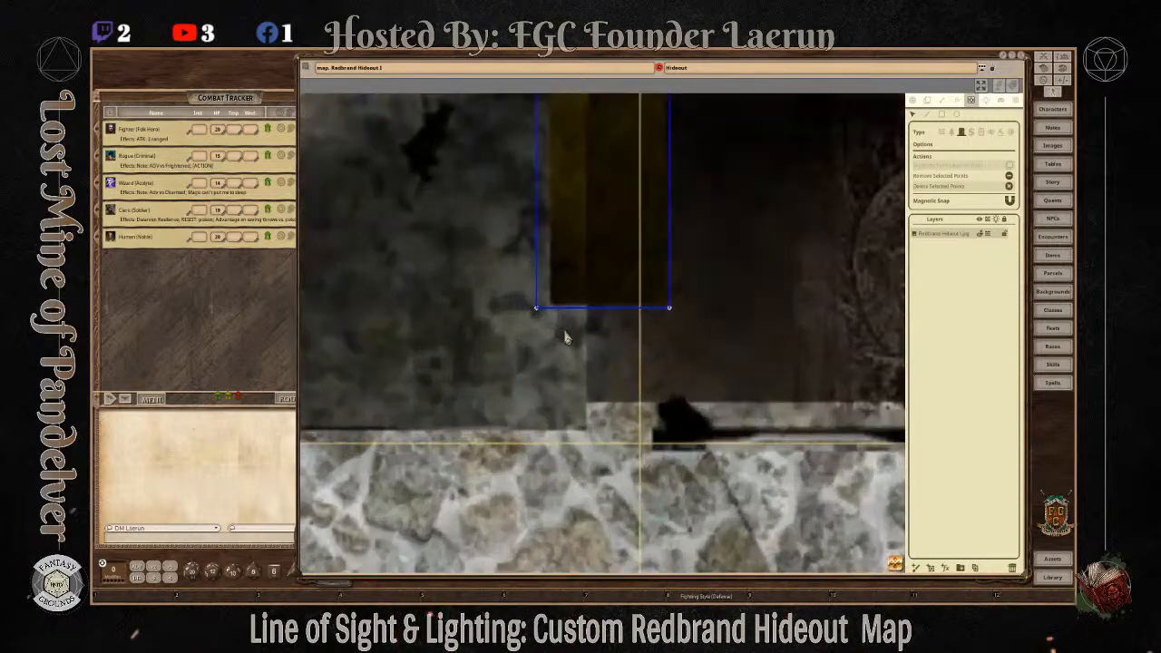
scroll(622, 417, "down", 3)
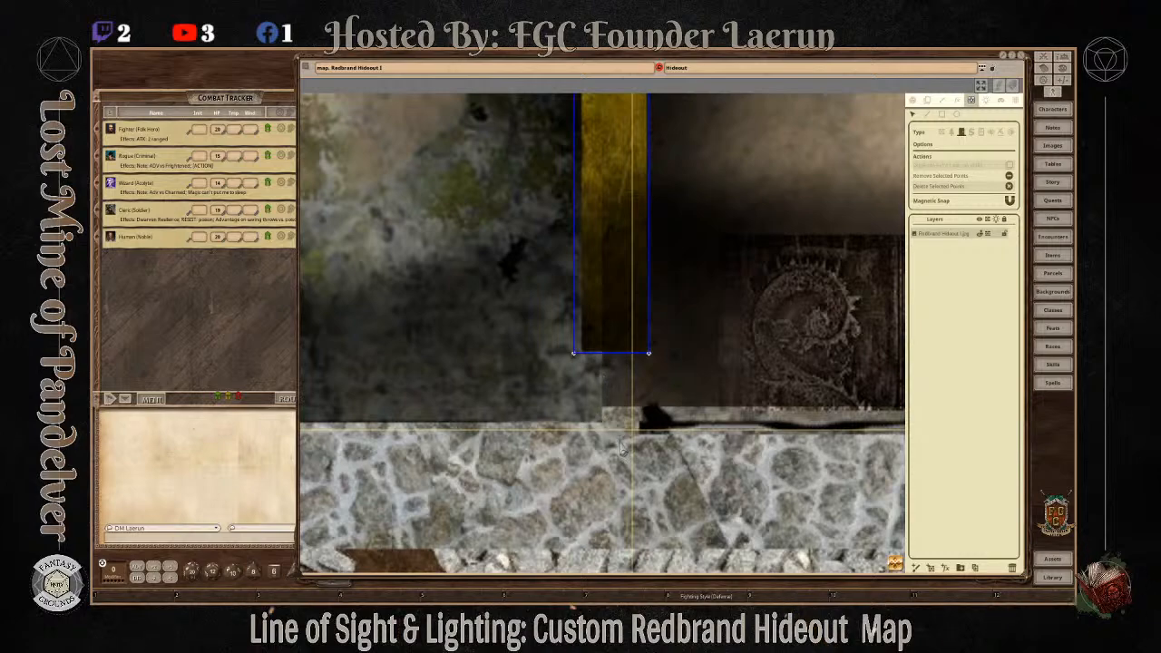
scroll(621, 437, "down", 6)
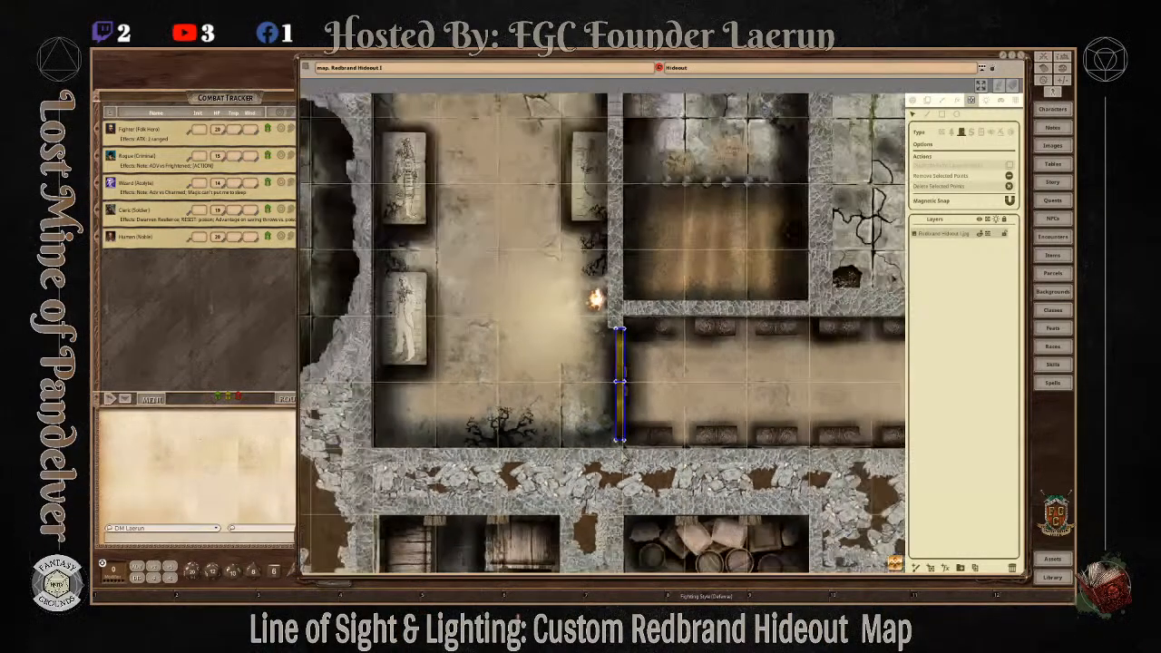
Step: Look over the crypt, the eastern rooms, the storerooms and the southern plank corridor for doors that still lack a shape
scroll(623, 455, "down", 3)
scroll(510, 155, "up", 8)
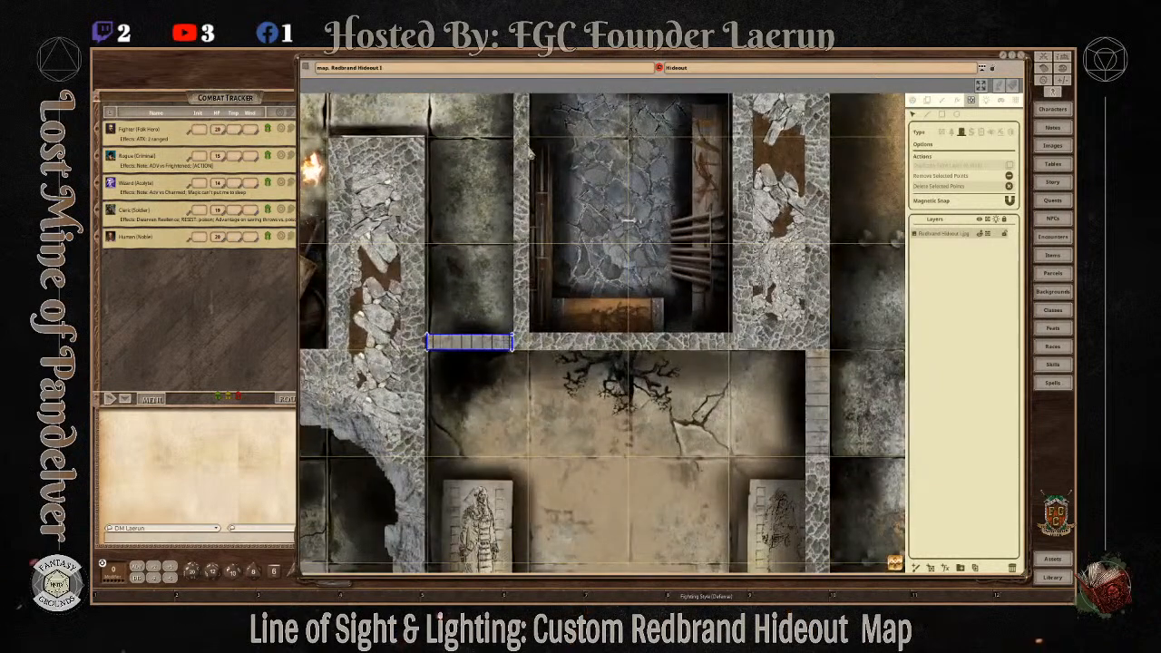
scroll(700, 352, "down", 5)
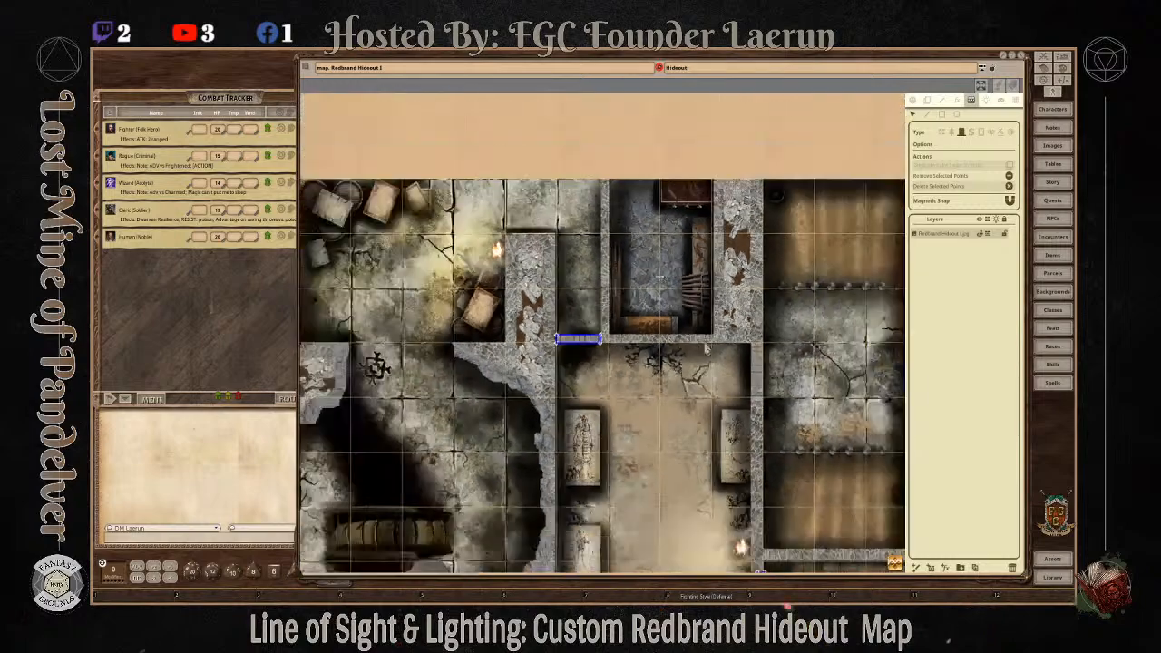
left_click_drag(896, 569, 620, 336)
scroll(720, 525, "up", 3)
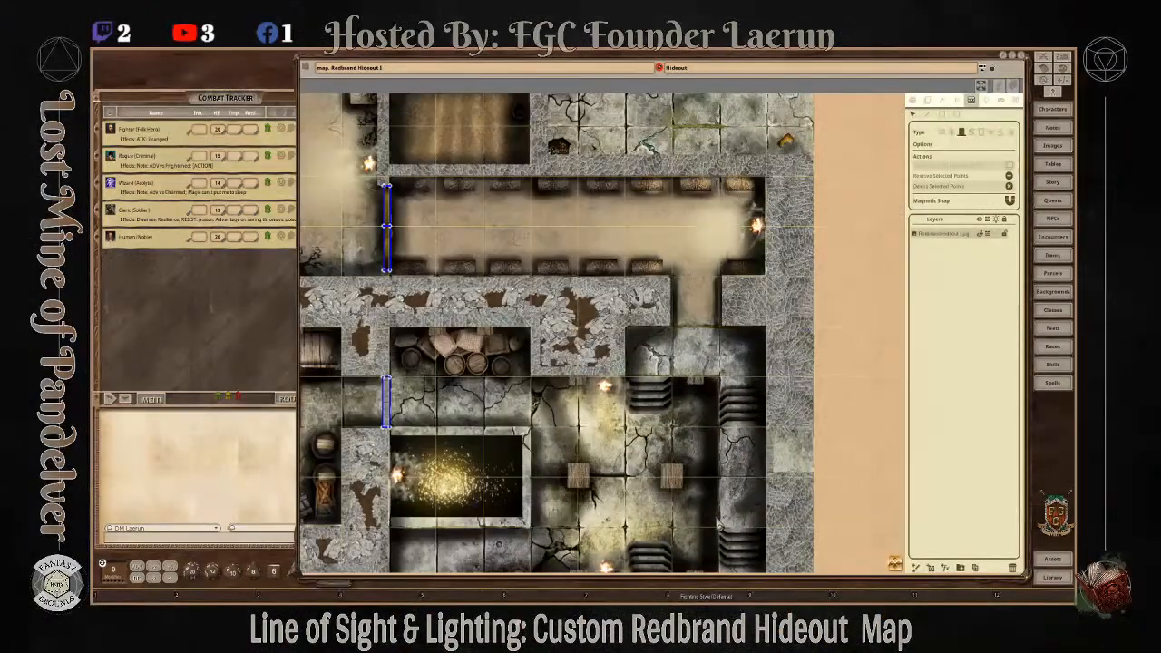
scroll(719, 525, "up", 2)
scroll(611, 498, "up", 2)
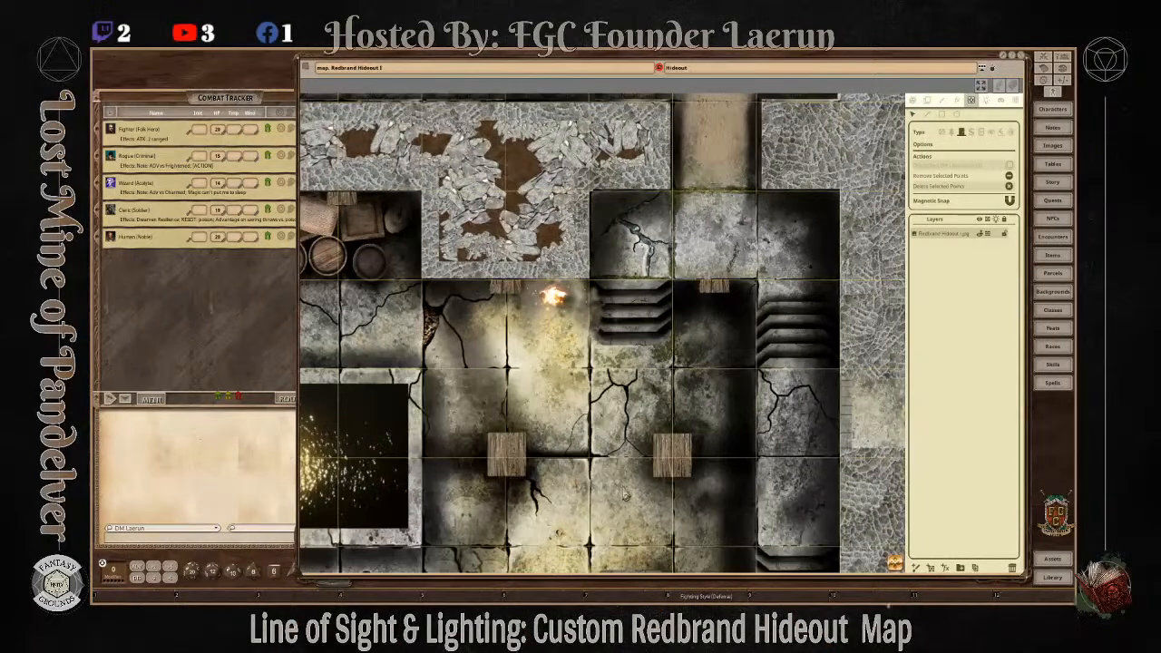
scroll(624, 497, "down", 2)
scroll(625, 494, "down", 2)
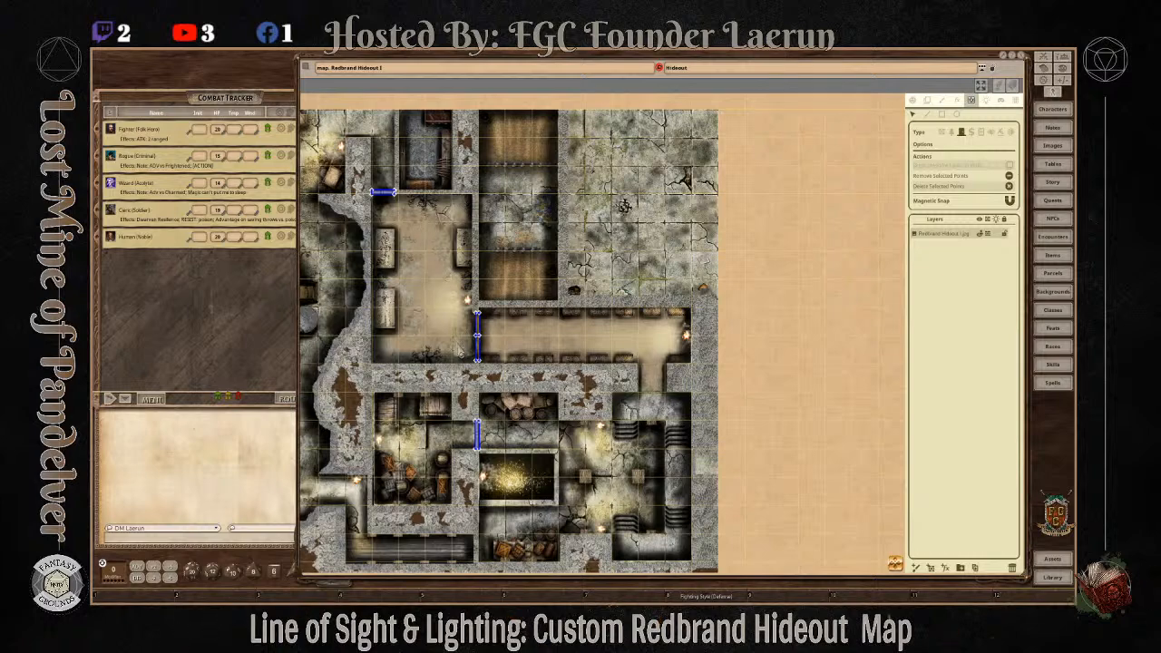
scroll(635, 199, "up", 4)
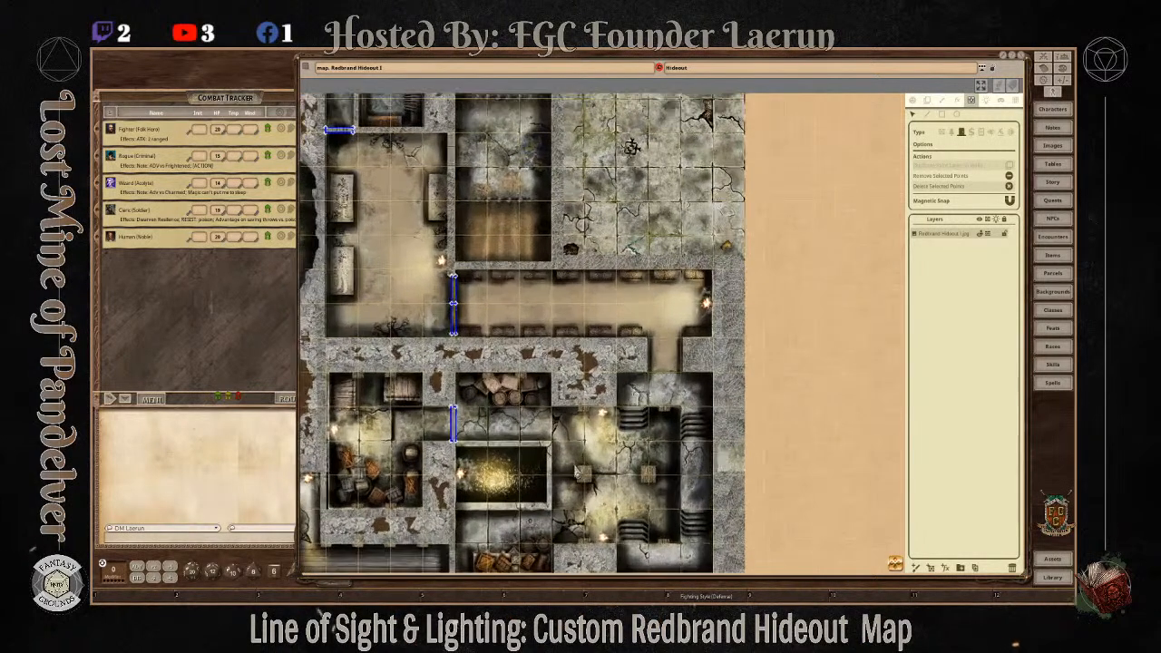
left_click_drag(542, 499, 775, 341)
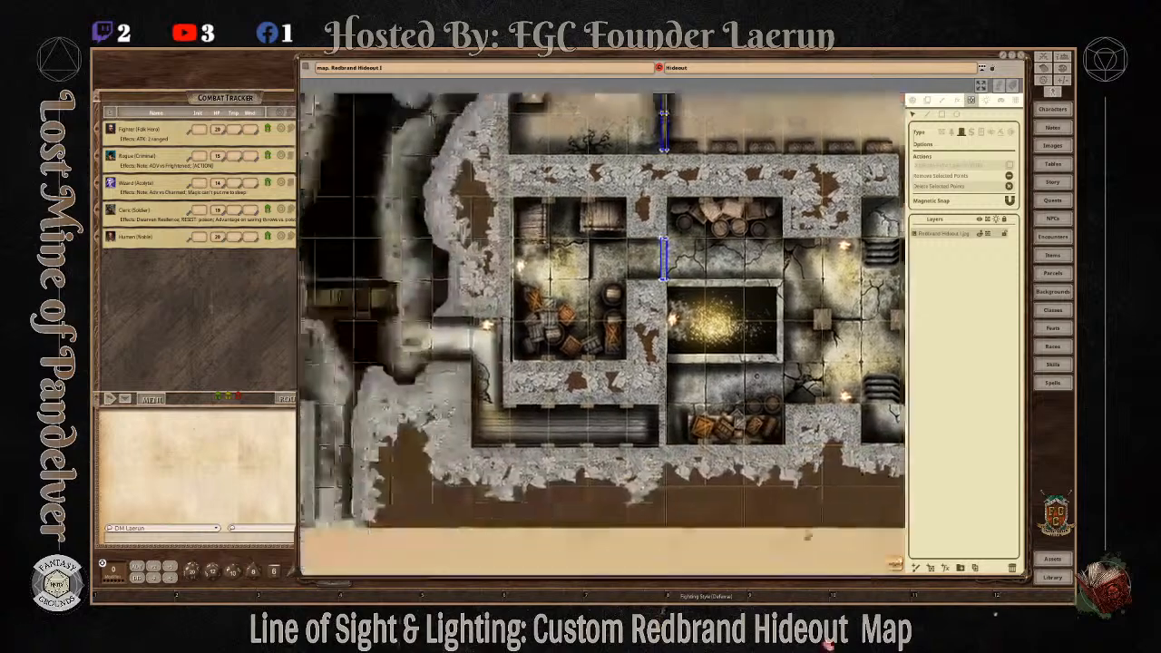
scroll(774, 341, "up", 4)
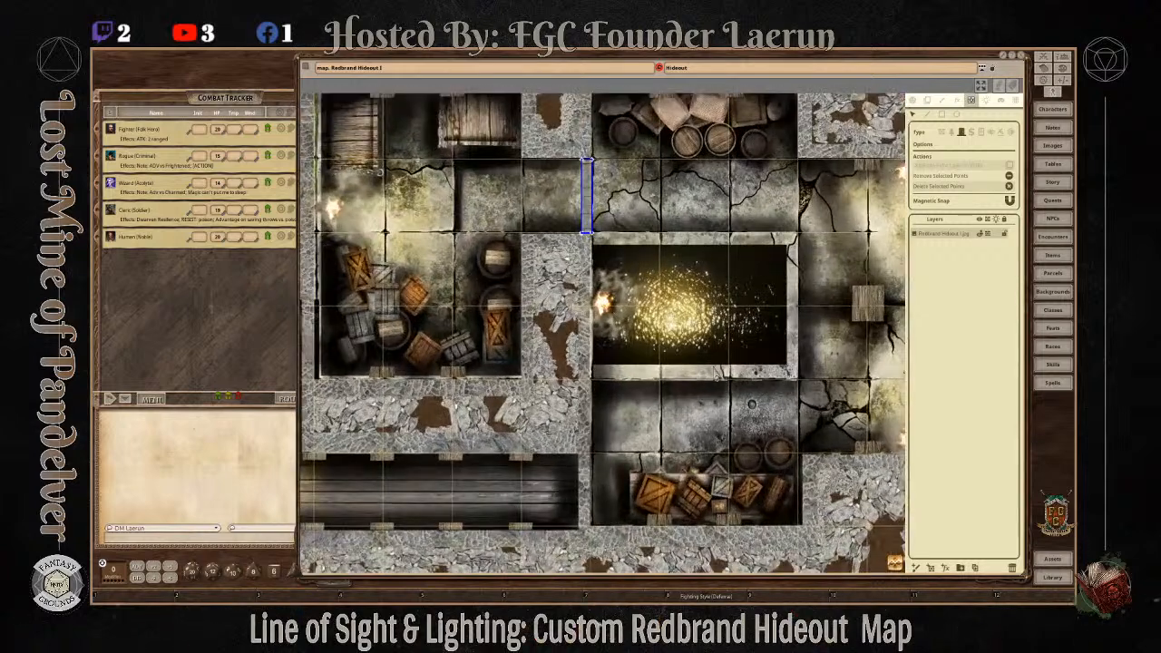
scroll(711, 363, "up", 1)
scroll(708, 352, "down", 1)
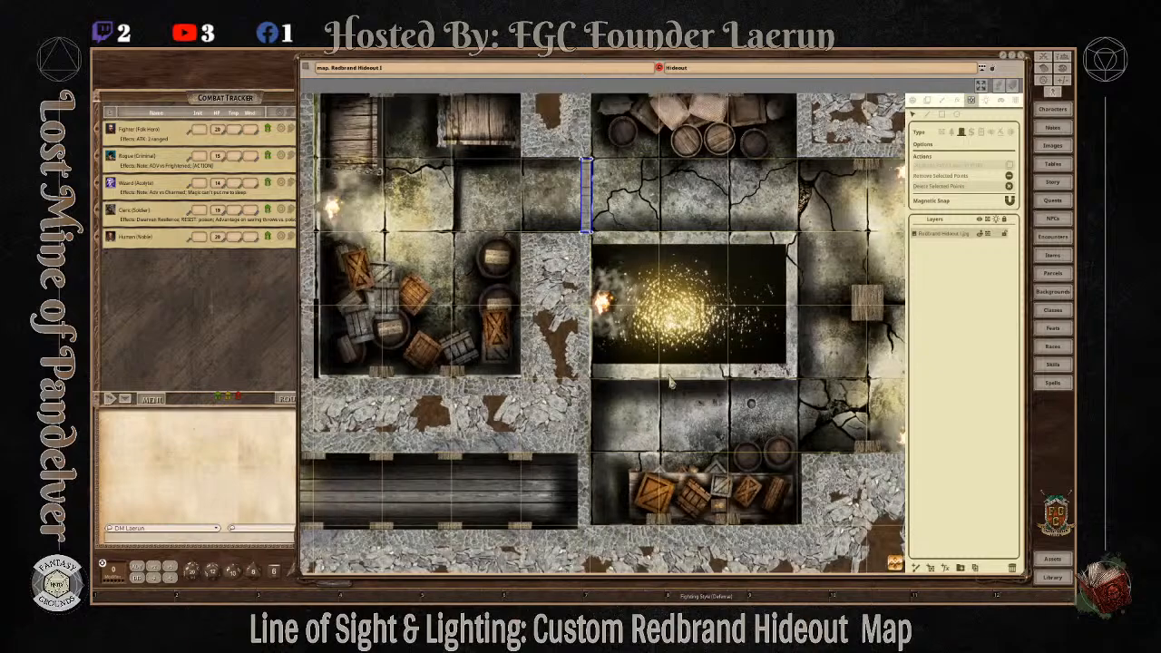
scroll(679, 399, "down", 2)
scroll(488, 490, "up", 4)
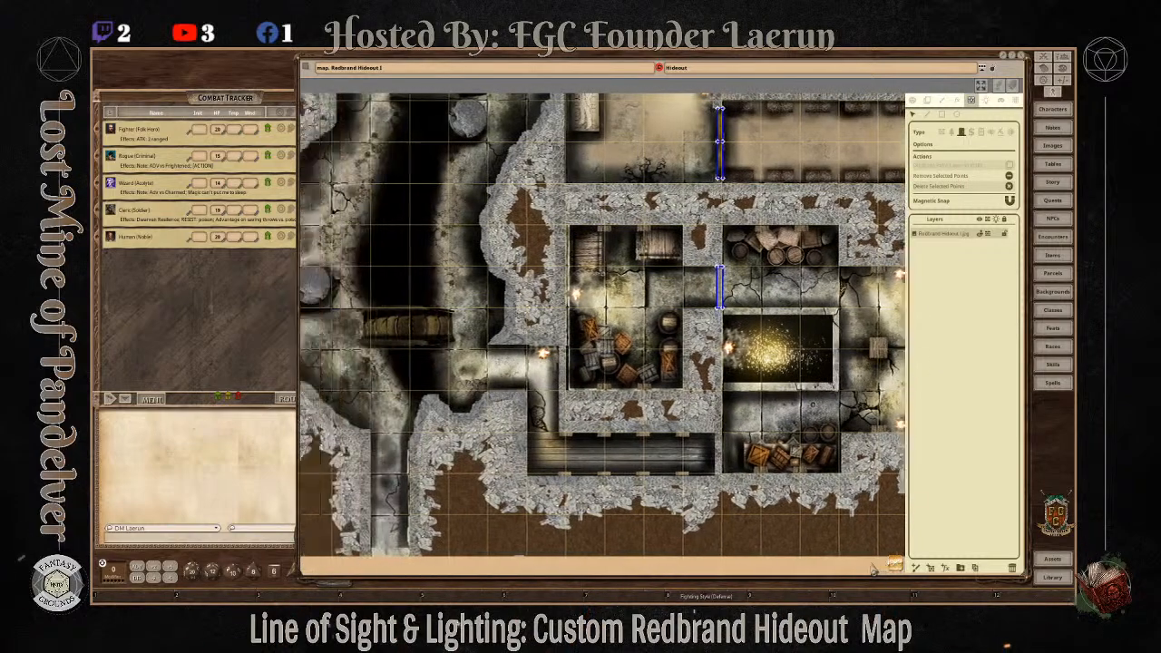
scroll(798, 485, "up", 1)
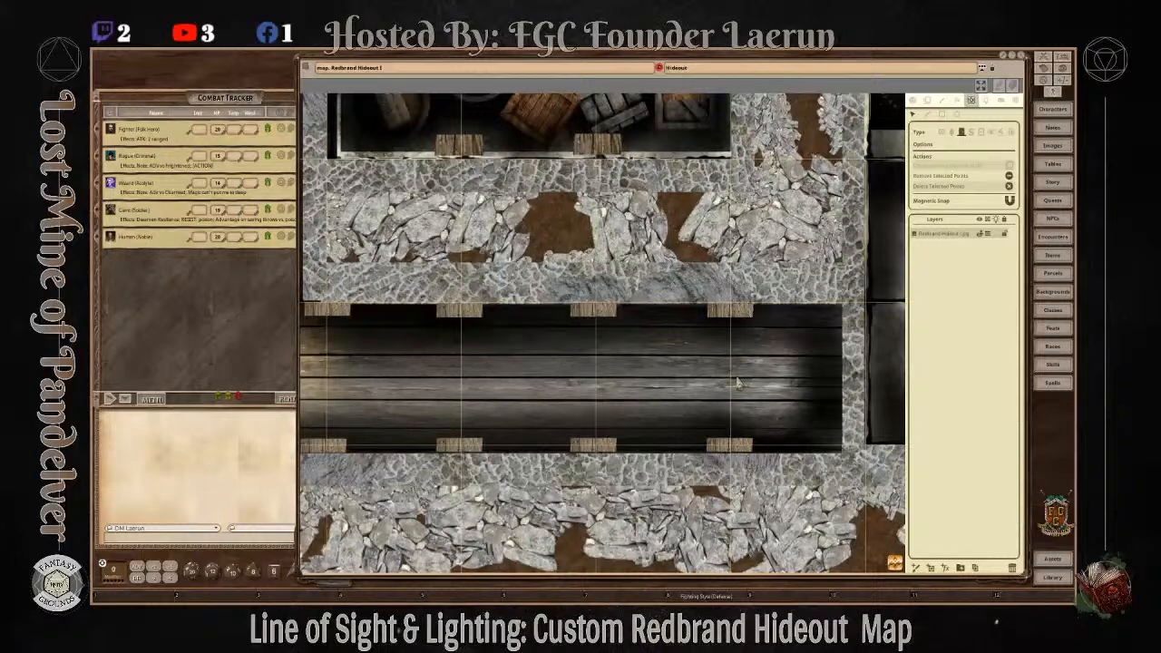
scroll(458, 391, "down", 3)
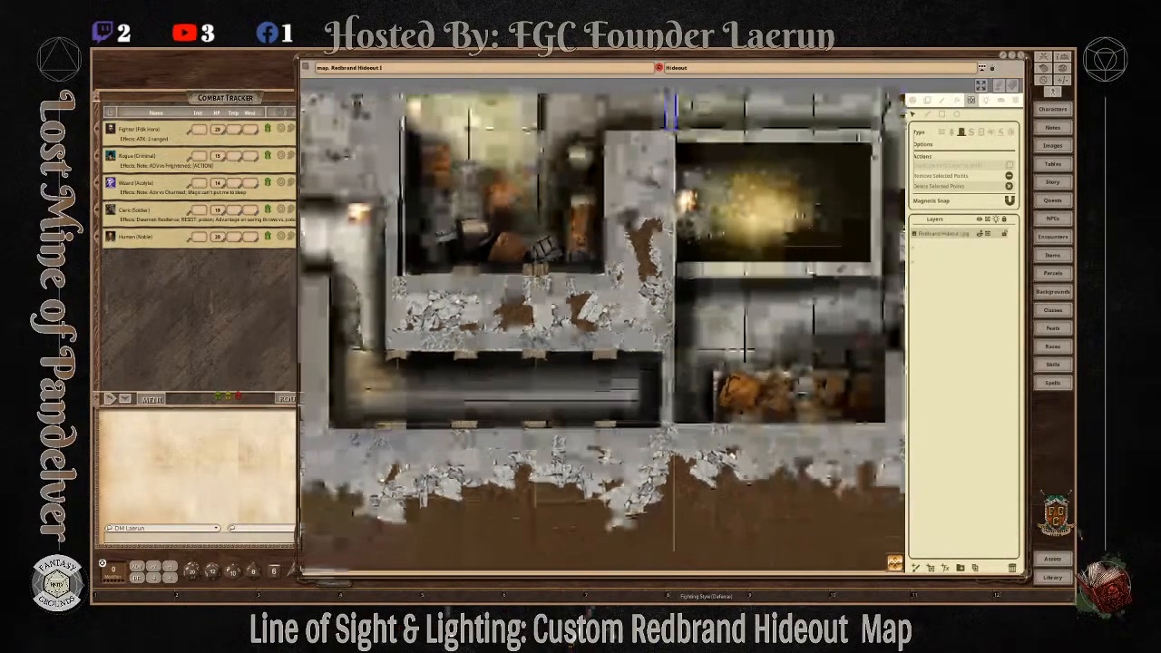
Step: Draw a rectangular door shape over the pale threshold at the southern end of the narrow passage leading out of the chasm cavern
left_click_drag(894, 568, 770, 534)
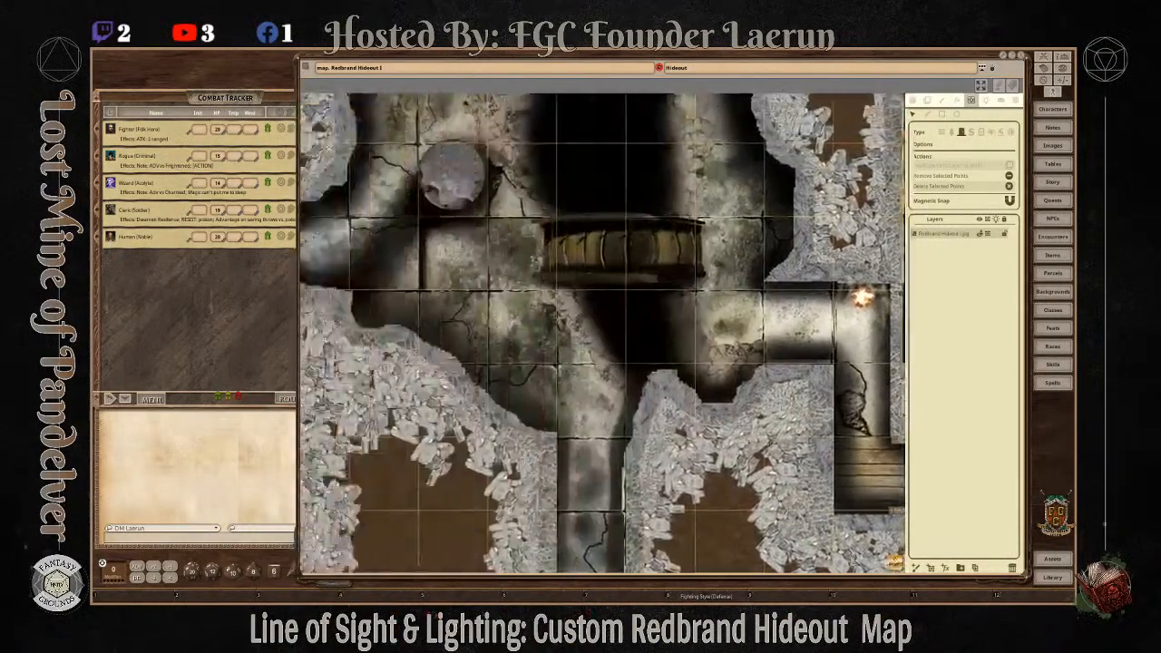
scroll(766, 533, "down", 1)
left_click_drag(896, 571, 895, 595)
scroll(632, 388, "up", 5)
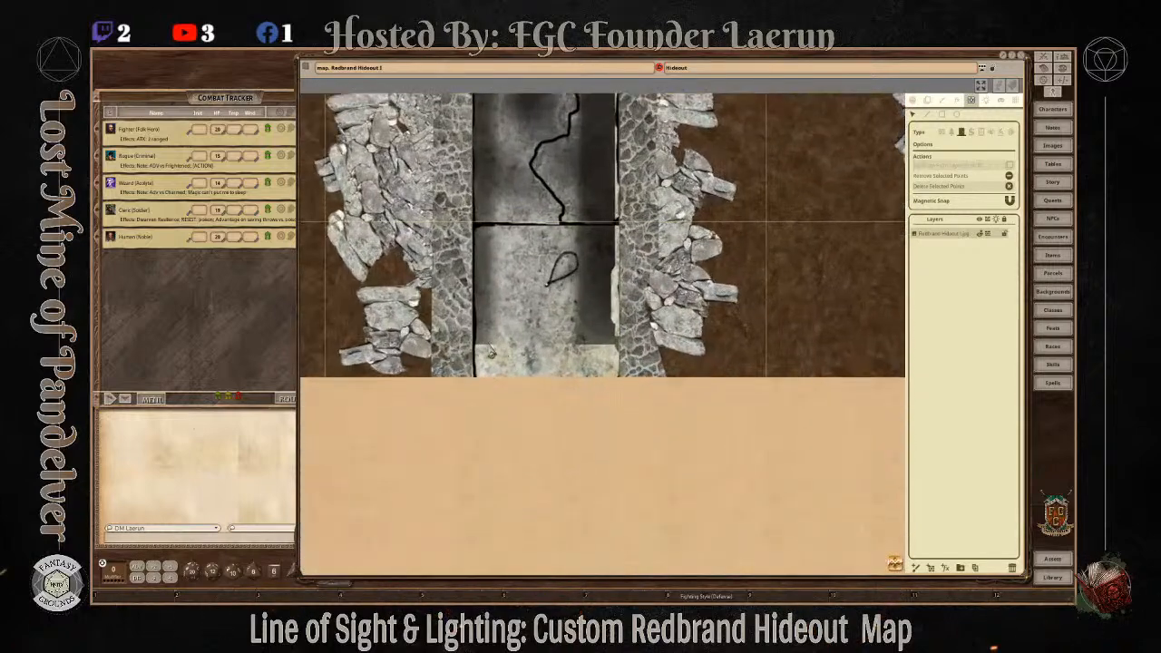
scroll(496, 352, "up", 3)
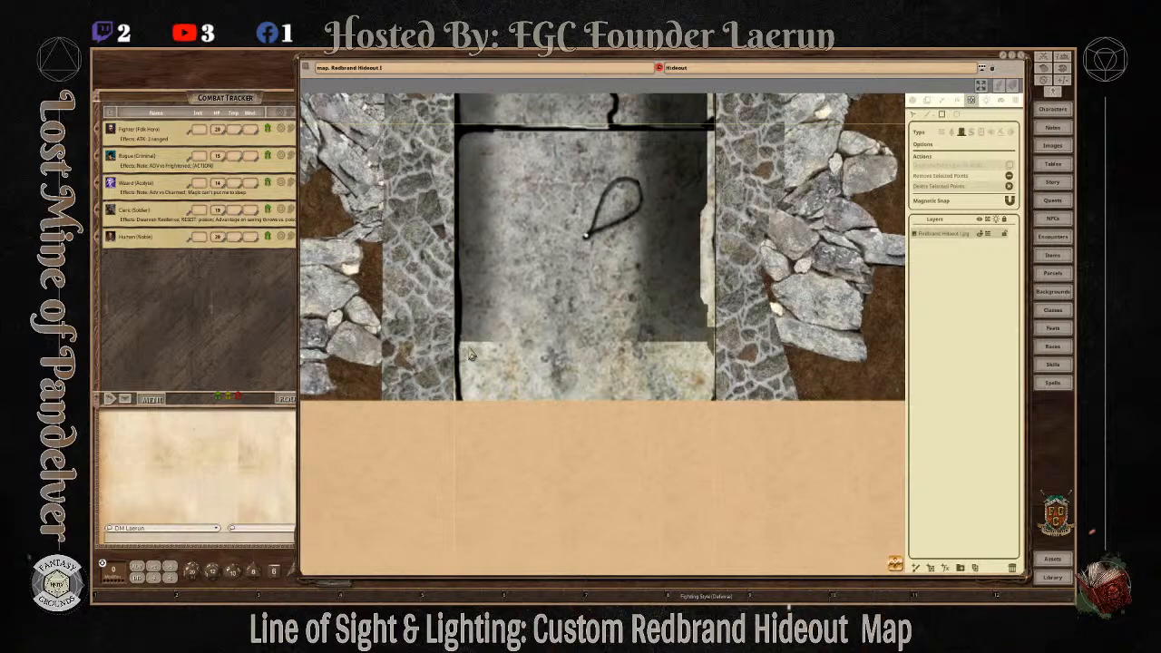
left_click_drag(455, 343, 717, 405)
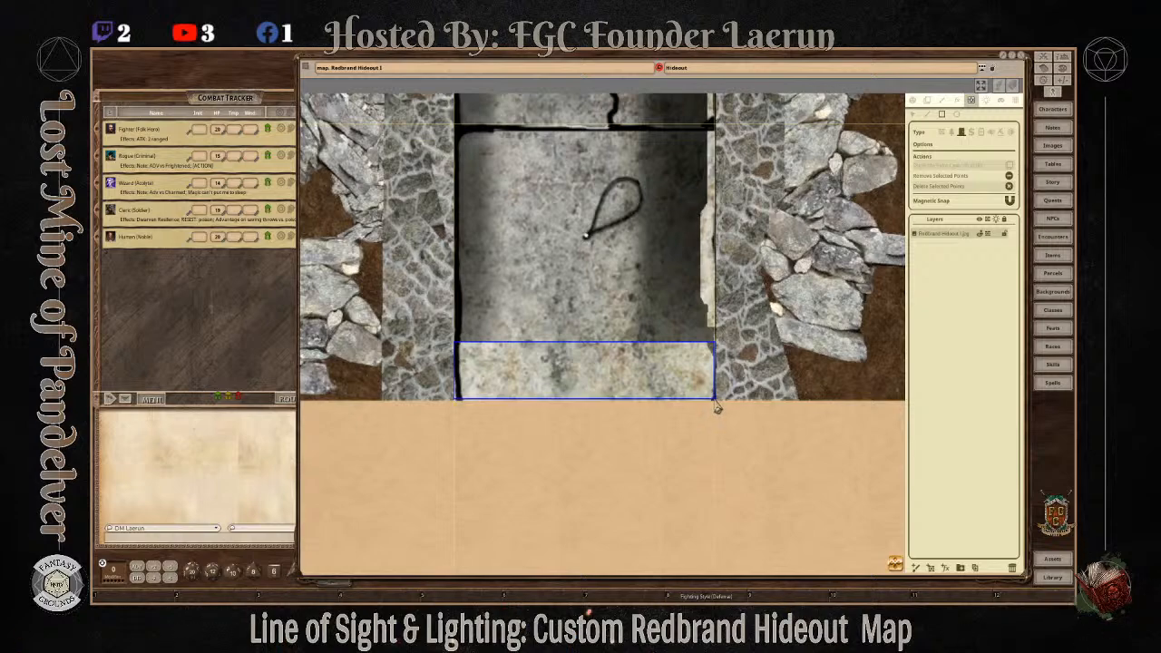
Step: Check the southwestern barracks with the bunks and its northern door for any missing door shapes
scroll(695, 437, "down", 10)
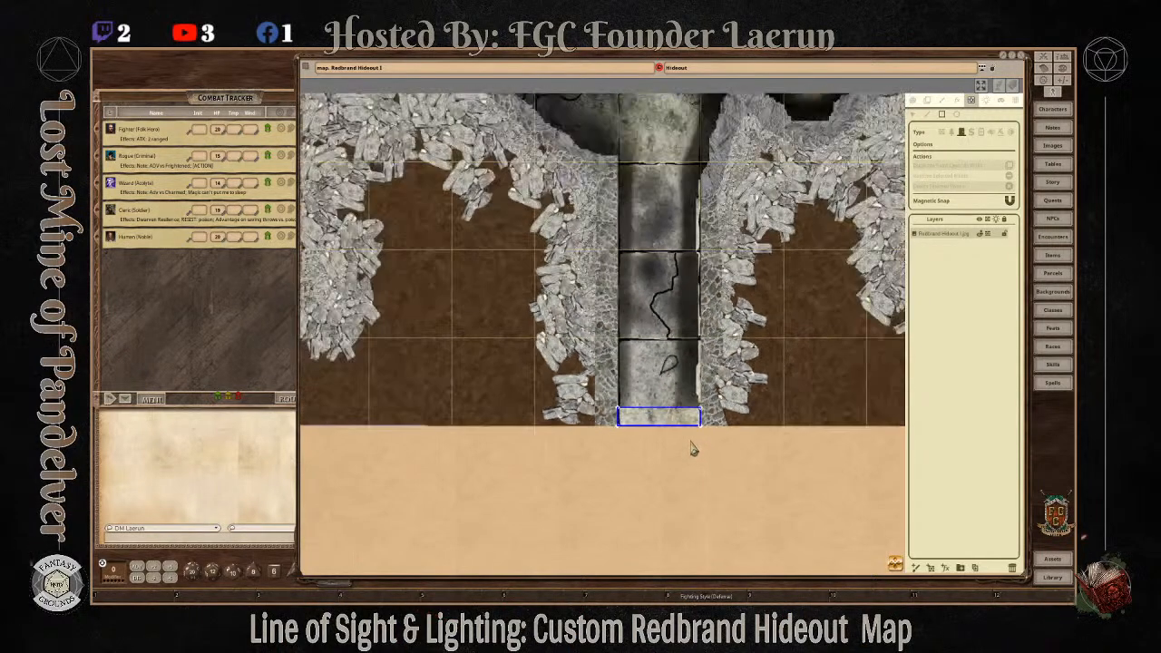
scroll(685, 458, "down", 1)
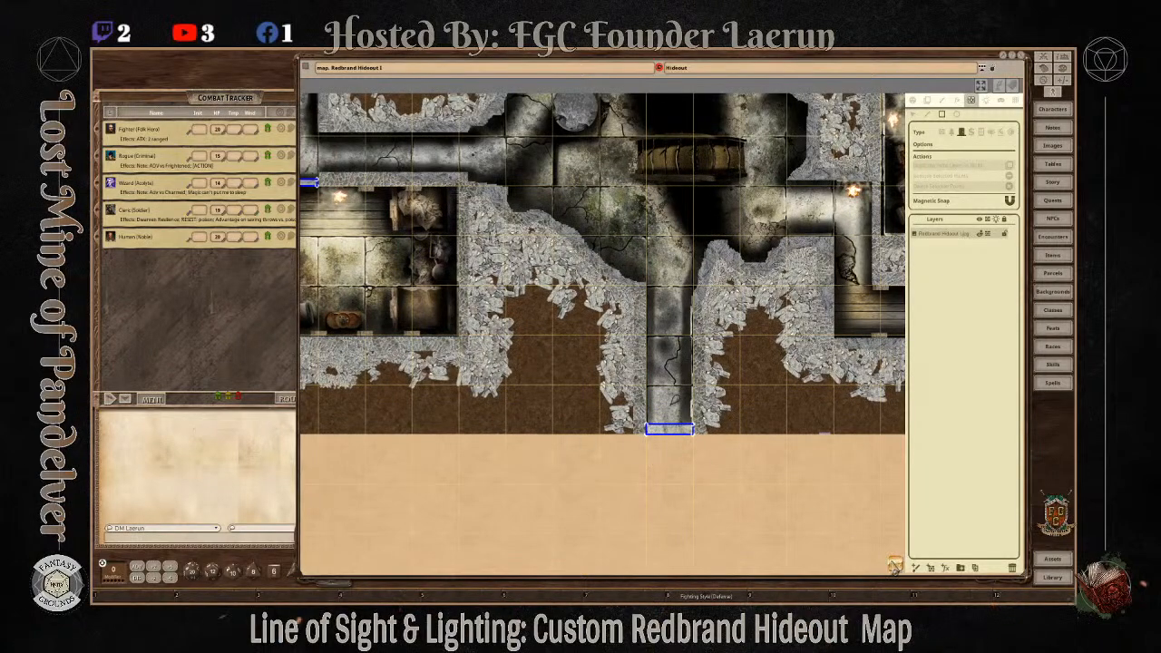
left_click_drag(896, 563, 874, 559)
scroll(653, 320, "up", 3)
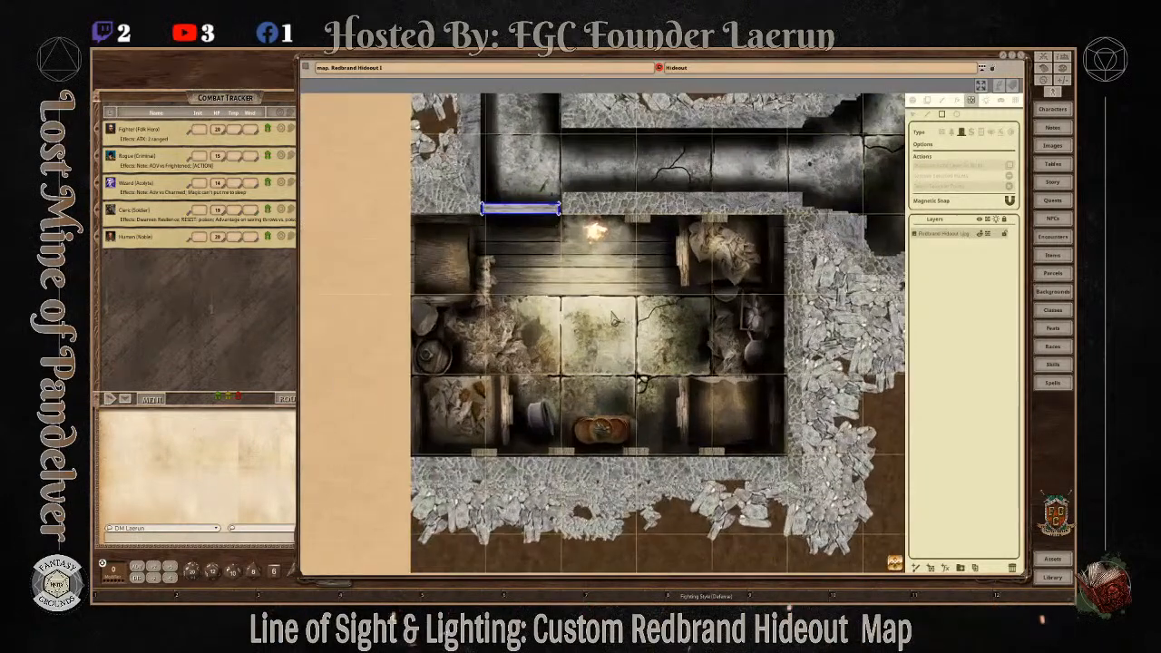
scroll(610, 317, "up", 2)
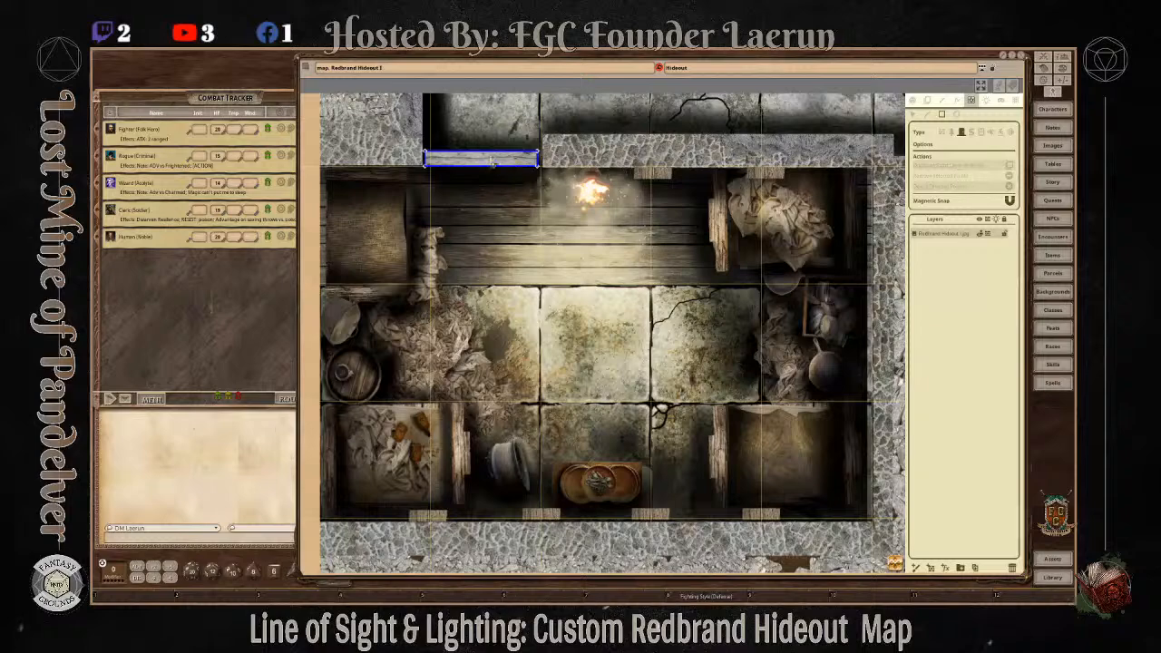
Step: Lock the custom map and look over the chasm cavern and storerooms with the line-of-sight shapes hidden
scroll(482, 207, "down", 4)
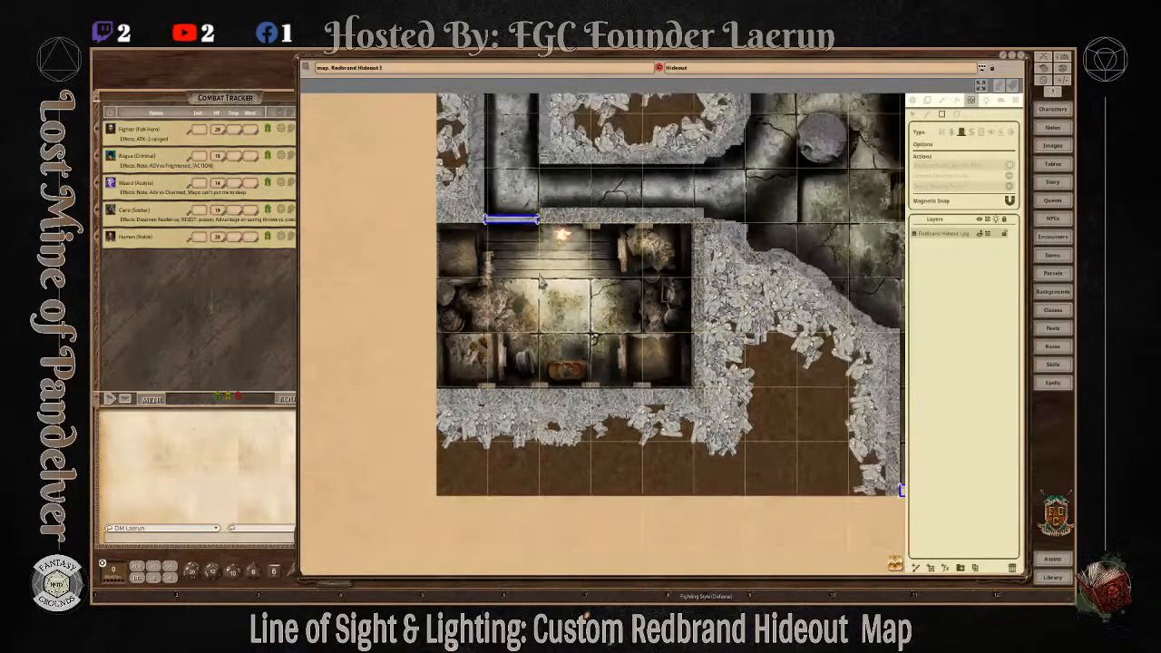
left_click_drag(896, 563, 896, 537)
scroll(699, 440, "down", 1)
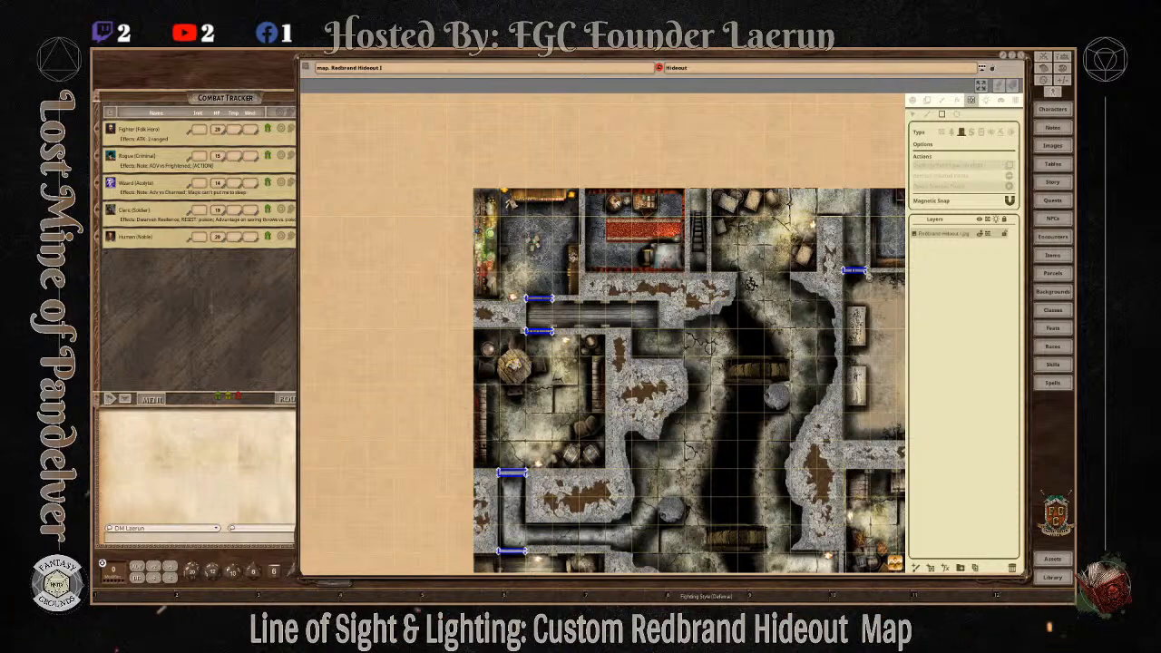
left_click(992, 69)
mouse_move(967, 63)
left_mouse_down()
mouse_move(956, 63)
mouse_move(965, 63)
left_mouse_up()
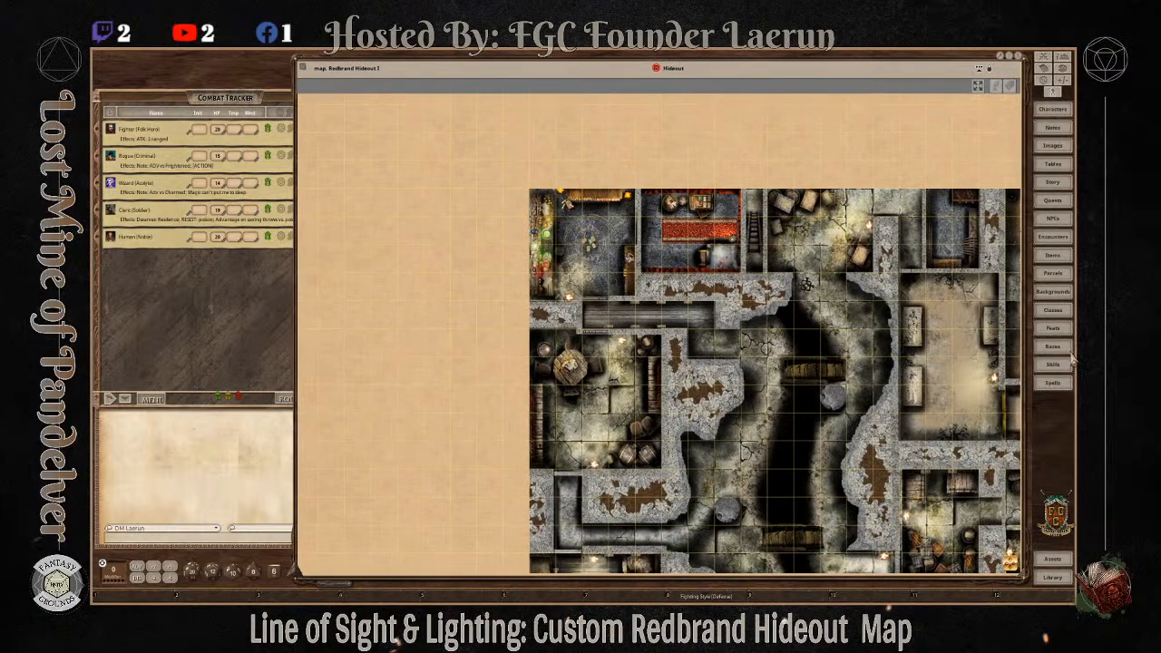
scroll(958, 453, "up", 2)
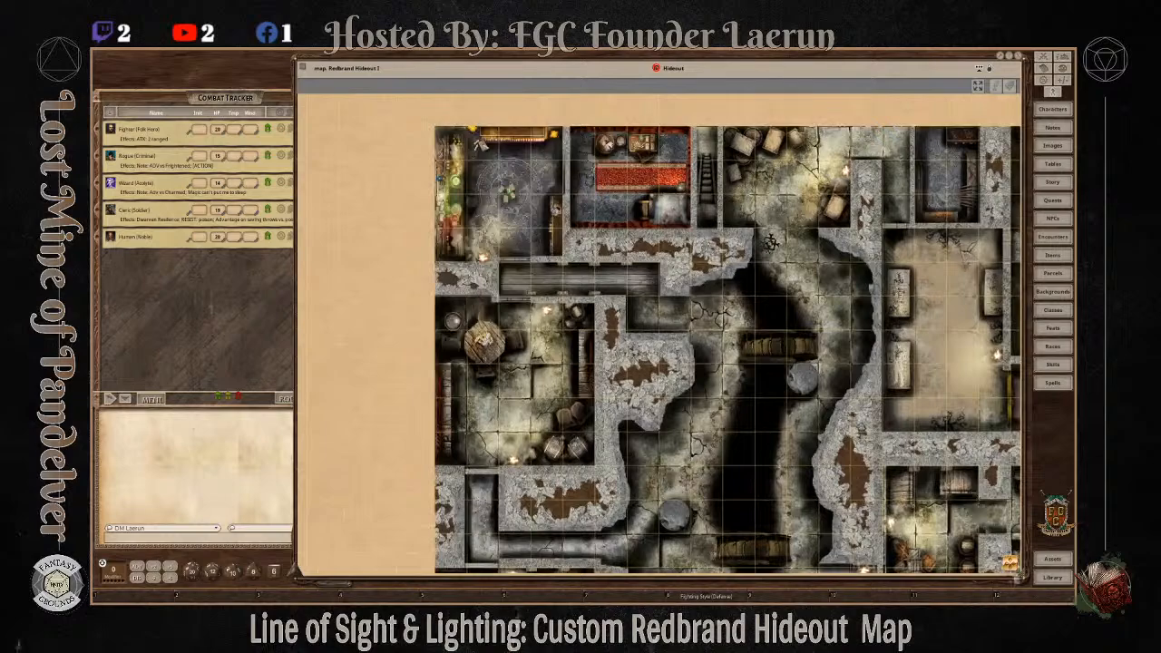
left_click_drag(978, 511, 858, 364)
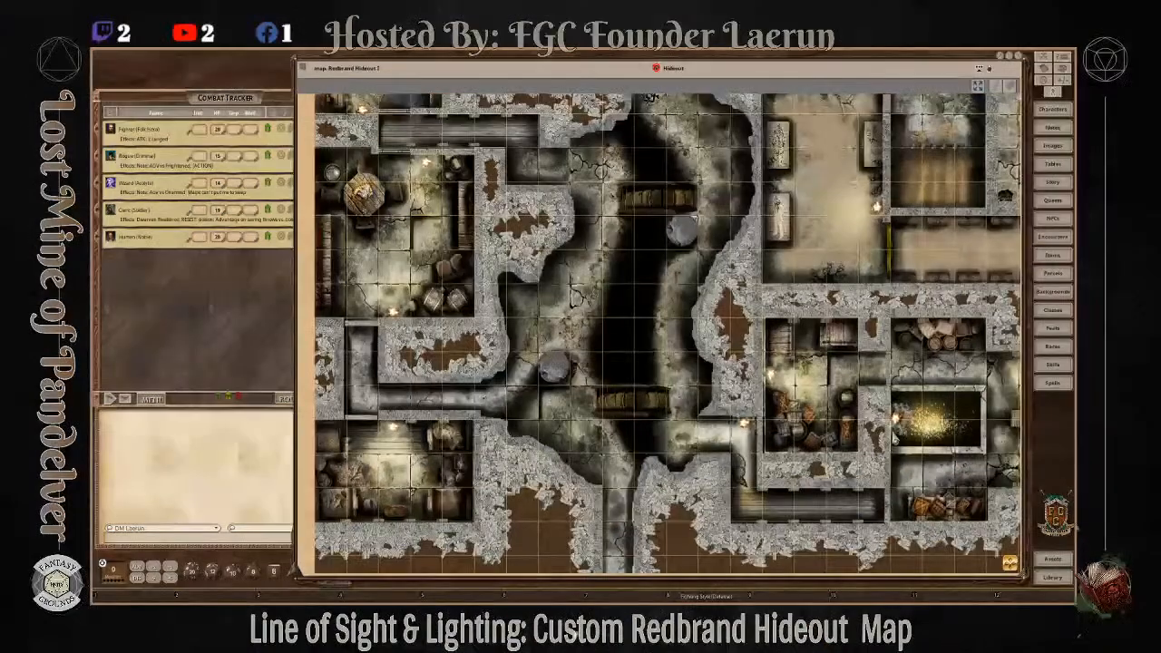
scroll(897, 413, "up", 5)
scroll(889, 323, "up", 2)
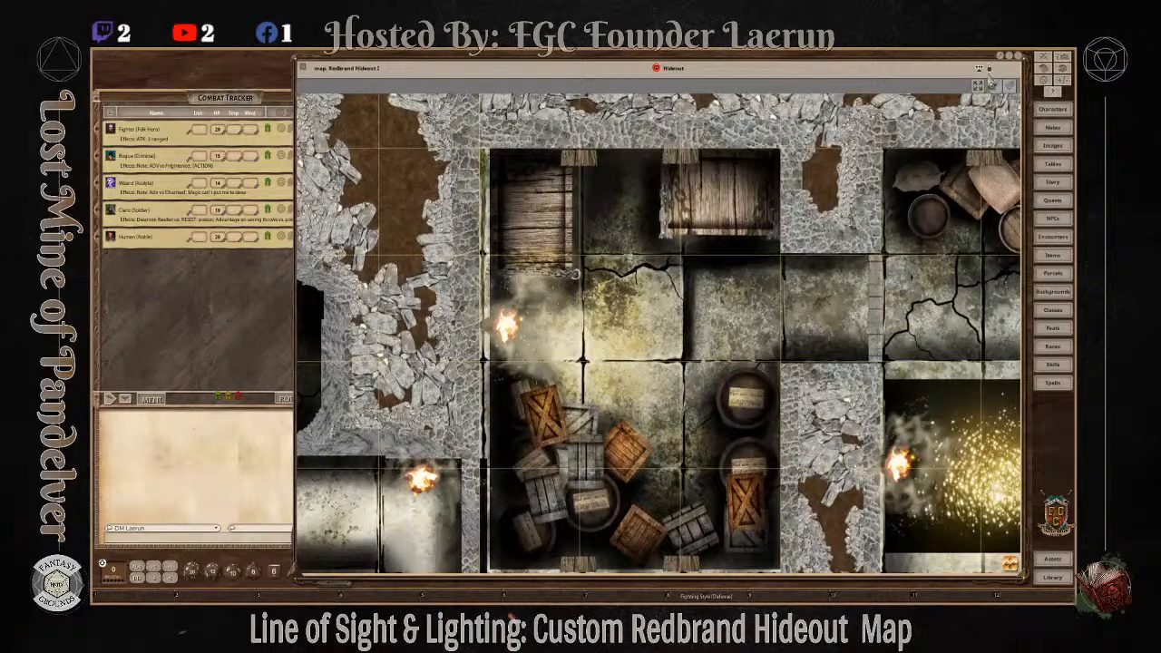
scroll(971, 315, "up", 1)
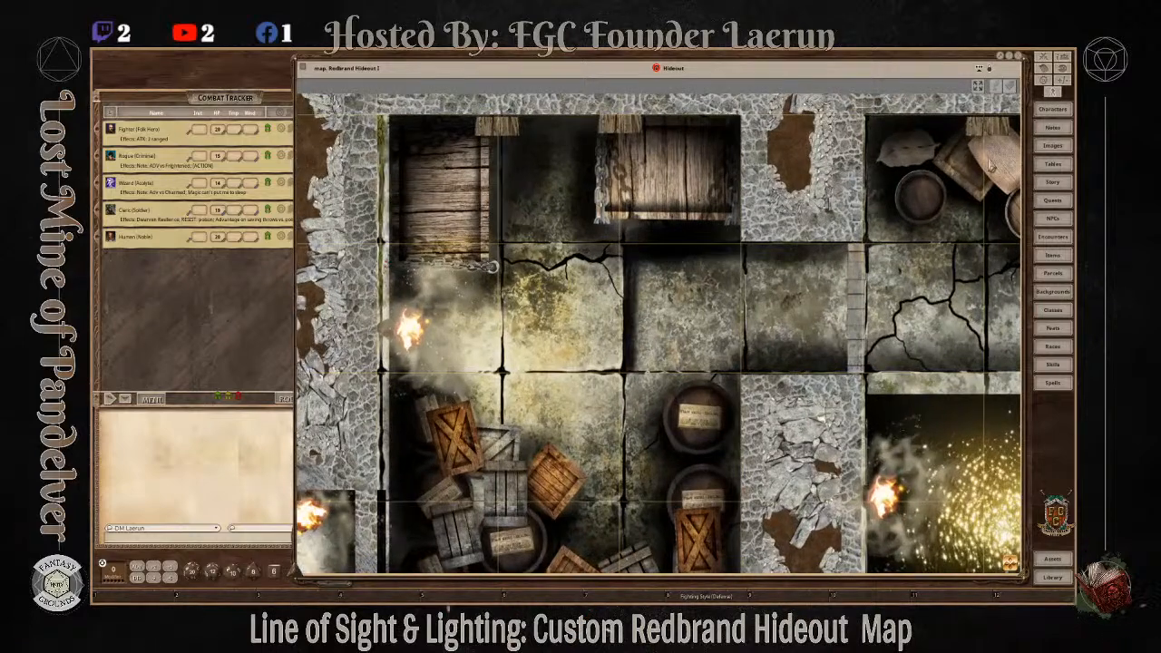
Step: Reopen the map's line-of-sight editing and check the storeroom, southern plank corridor and remaining rooms for missing door shapes
left_click(995, 84)
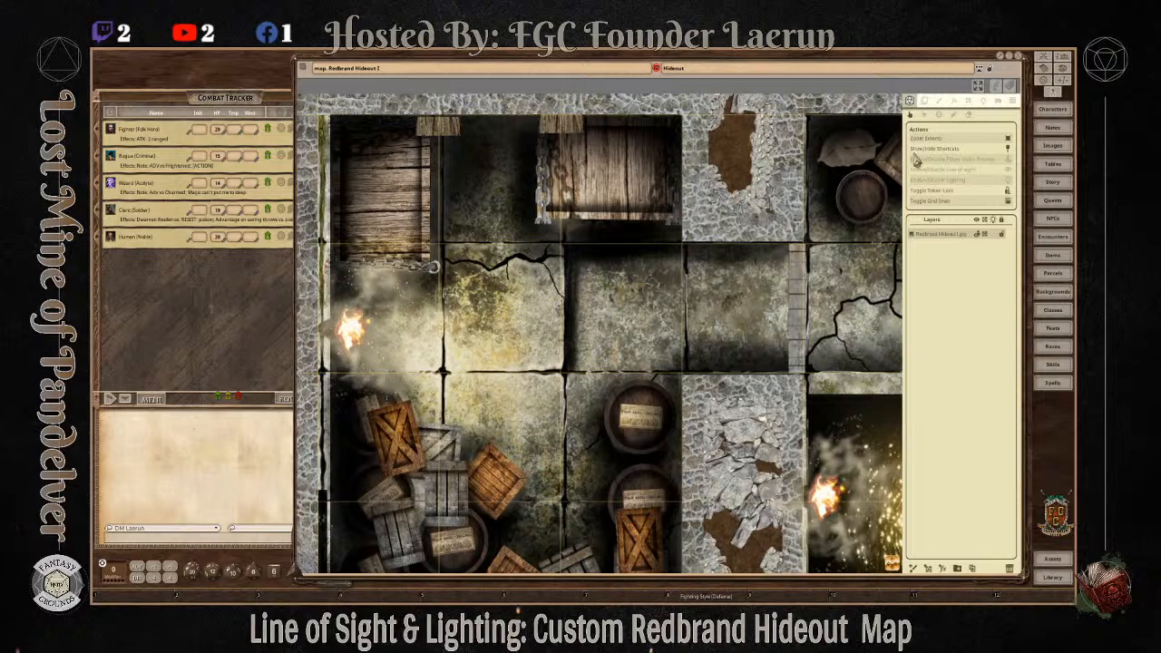
left_click(968, 100)
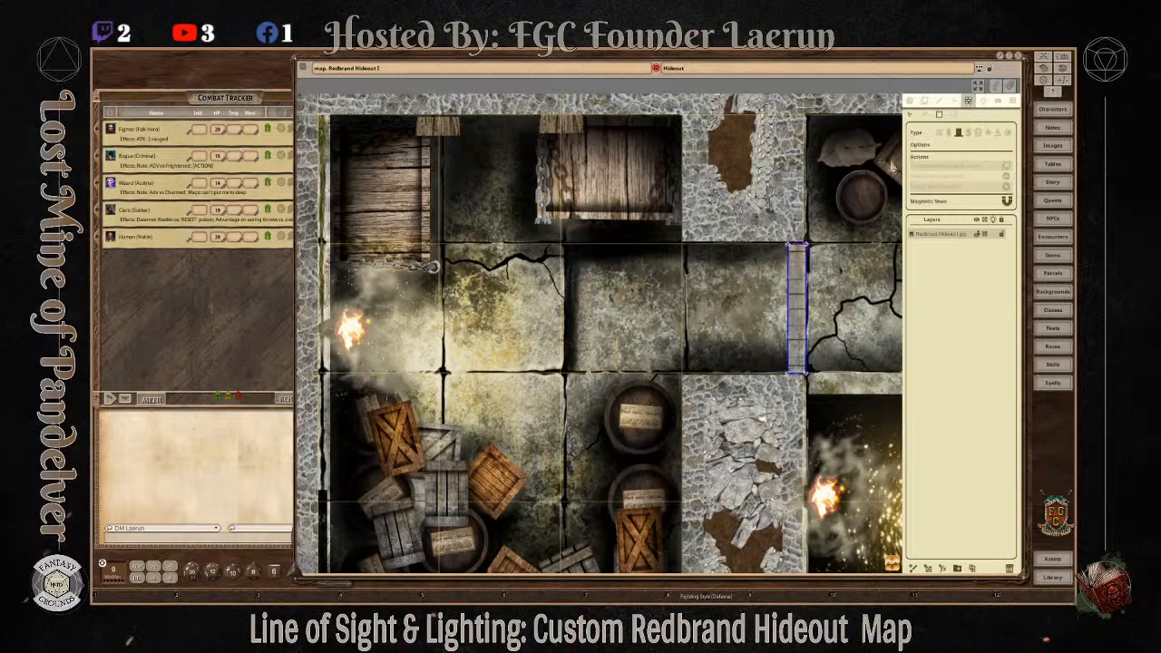
scroll(821, 305, "down", 4)
scroll(866, 356, "down", 3)
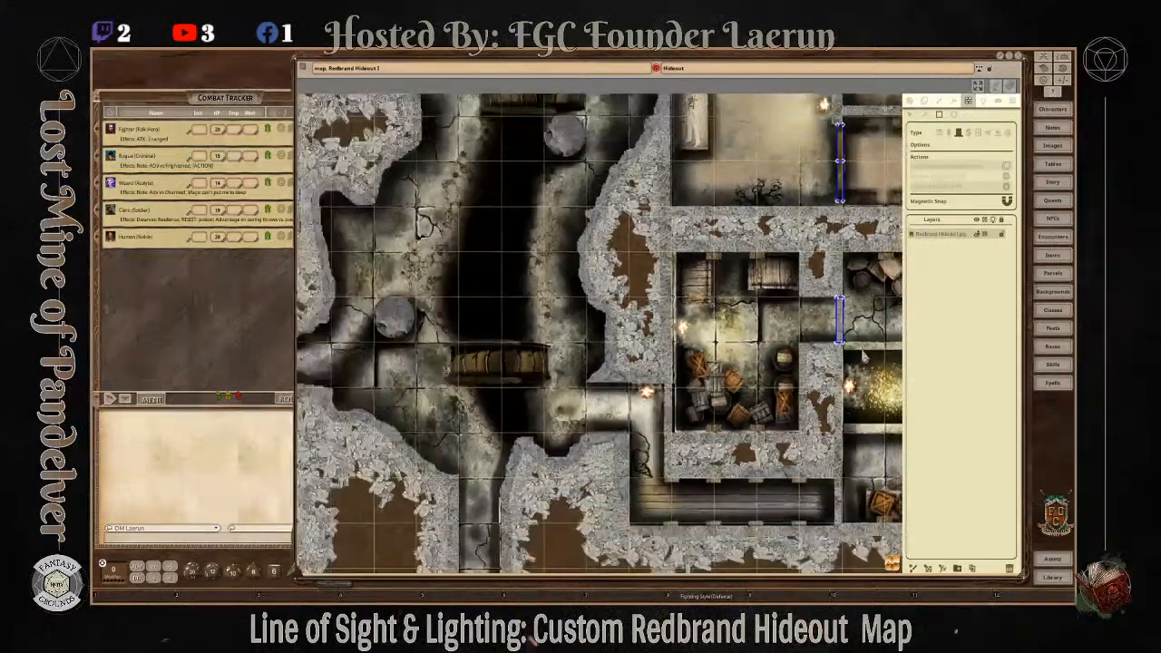
scroll(884, 542, "up", 5)
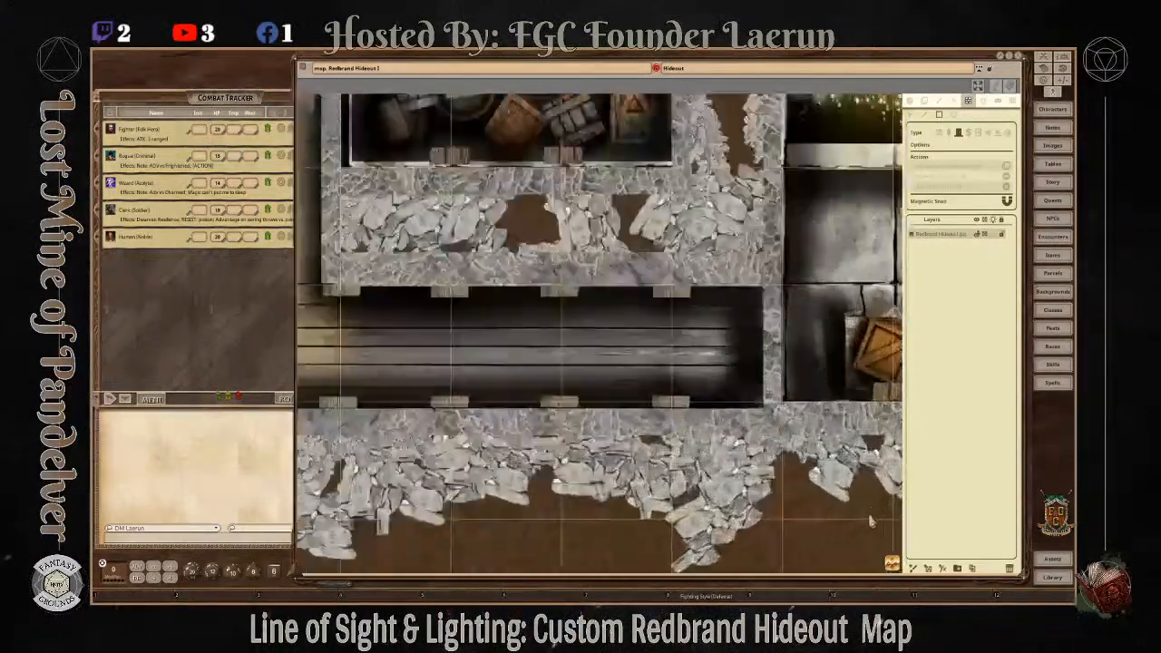
scroll(871, 526, "down", 3)
scroll(869, 523, "down", 4)
scroll(512, 363, "up", 4)
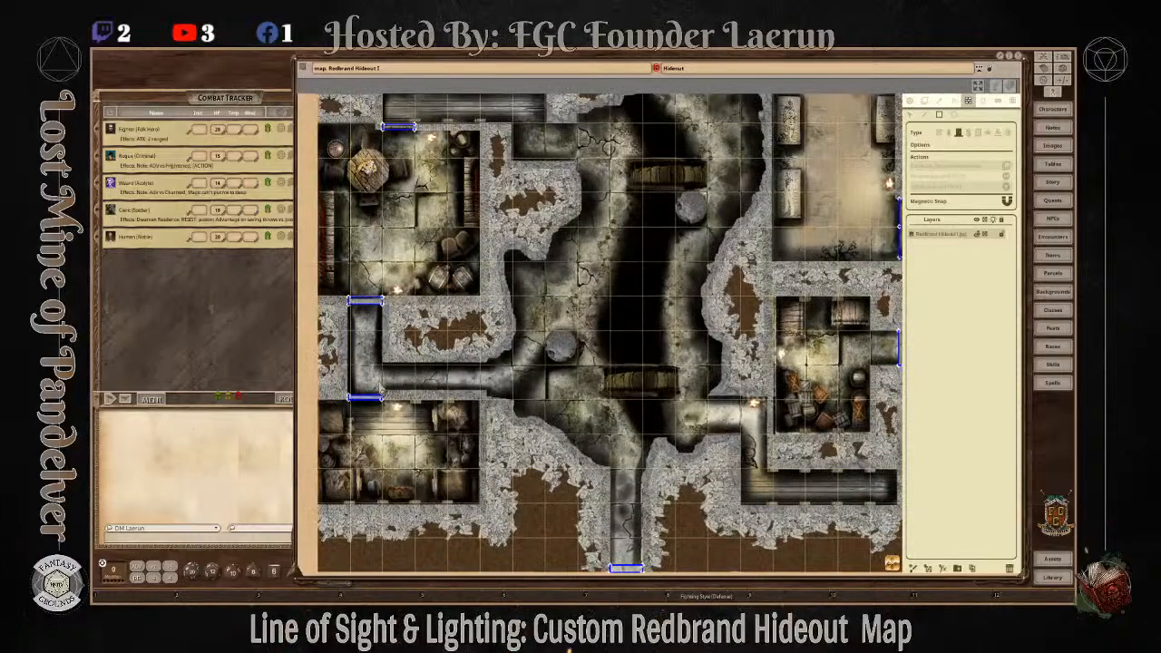
scroll(458, 392, "down", 2)
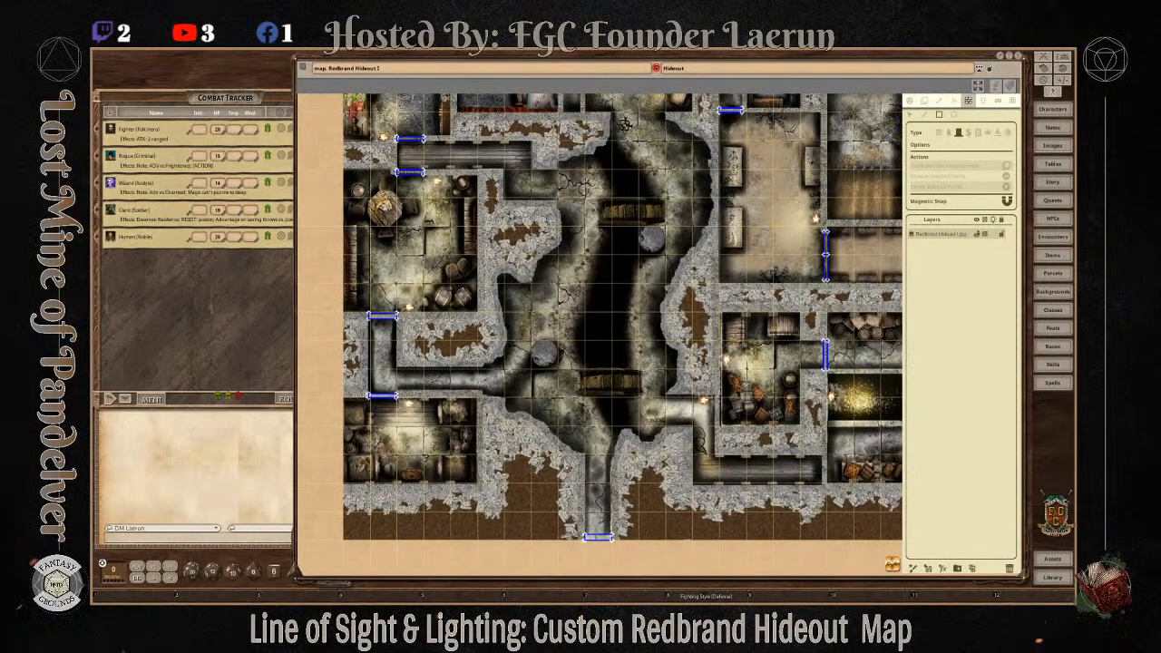
scroll(626, 465, "down", 1)
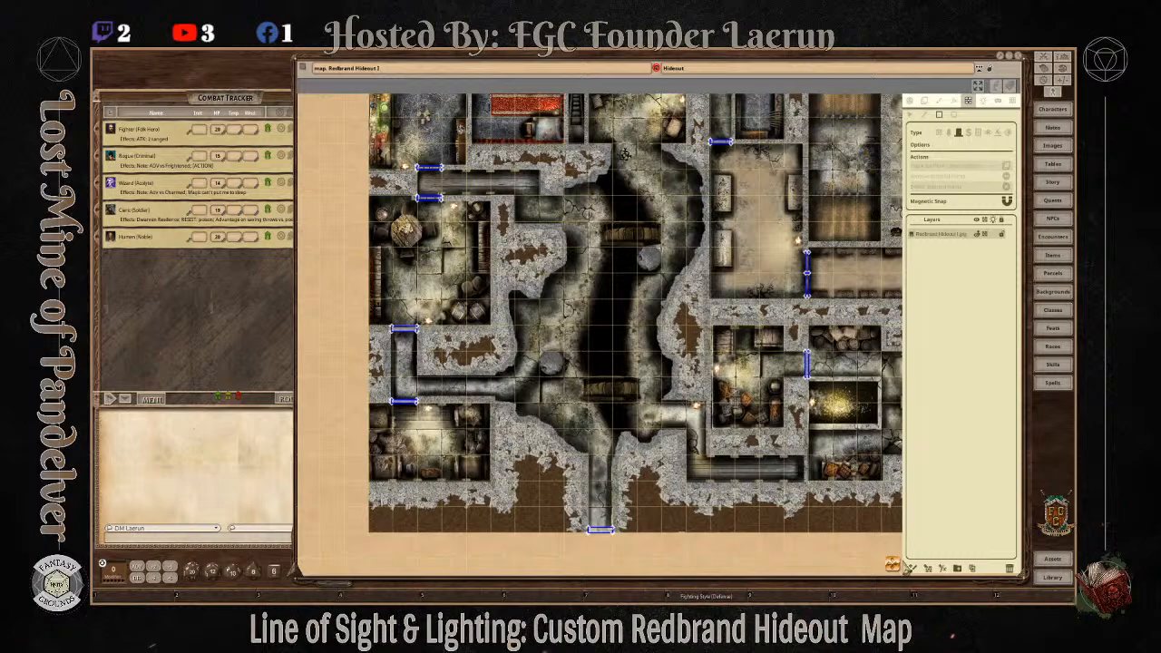
mouse_move(895, 570)
left_mouse_down()
mouse_move(900, 561)
mouse_move(905, 595)
mouse_move(894, 547)
left_mouse_up()
scroll(822, 526, "down", 2)
scroll(657, 417, "up", 1)
scroll(632, 404, "up", 1)
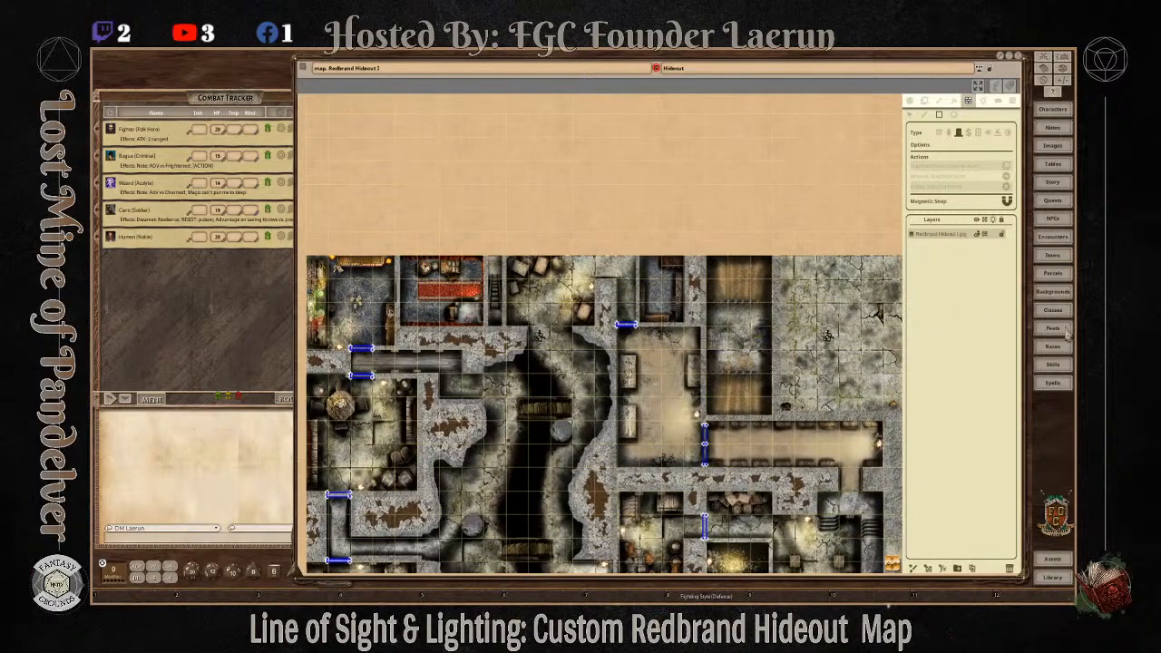
Step: Open the Library in a taller window and show the contents of the D&D Lost Mine of Phandelver adventure
left_click(1054, 578)
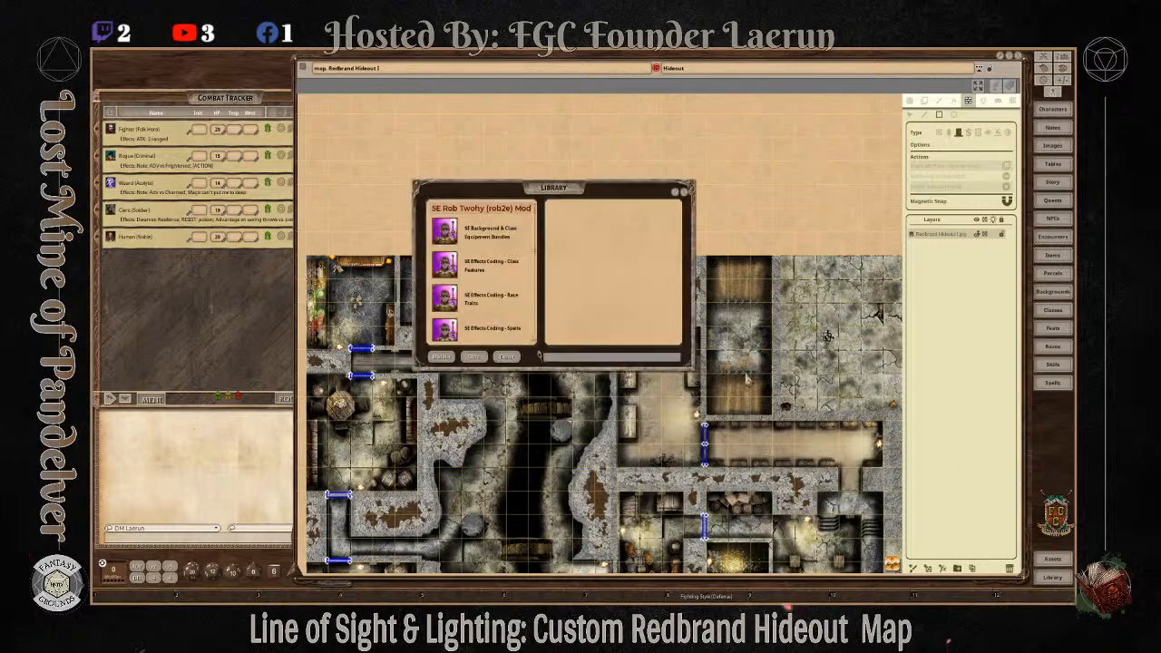
left_click_drag(567, 190, 652, 108)
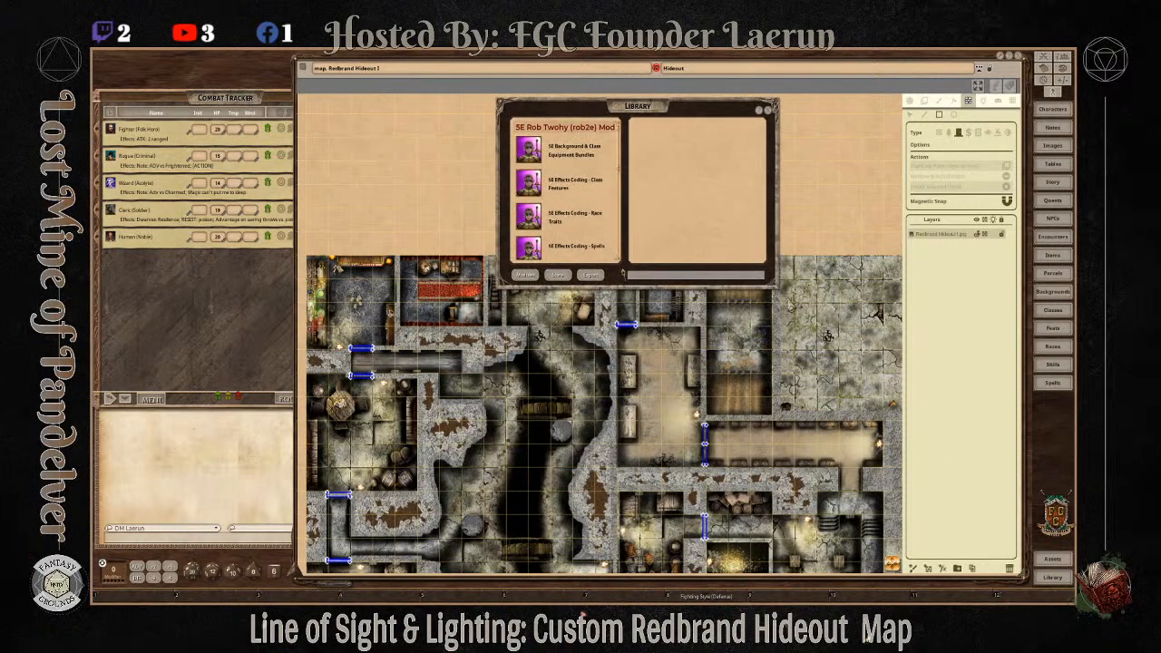
left_click_drag(774, 285, 785, 514)
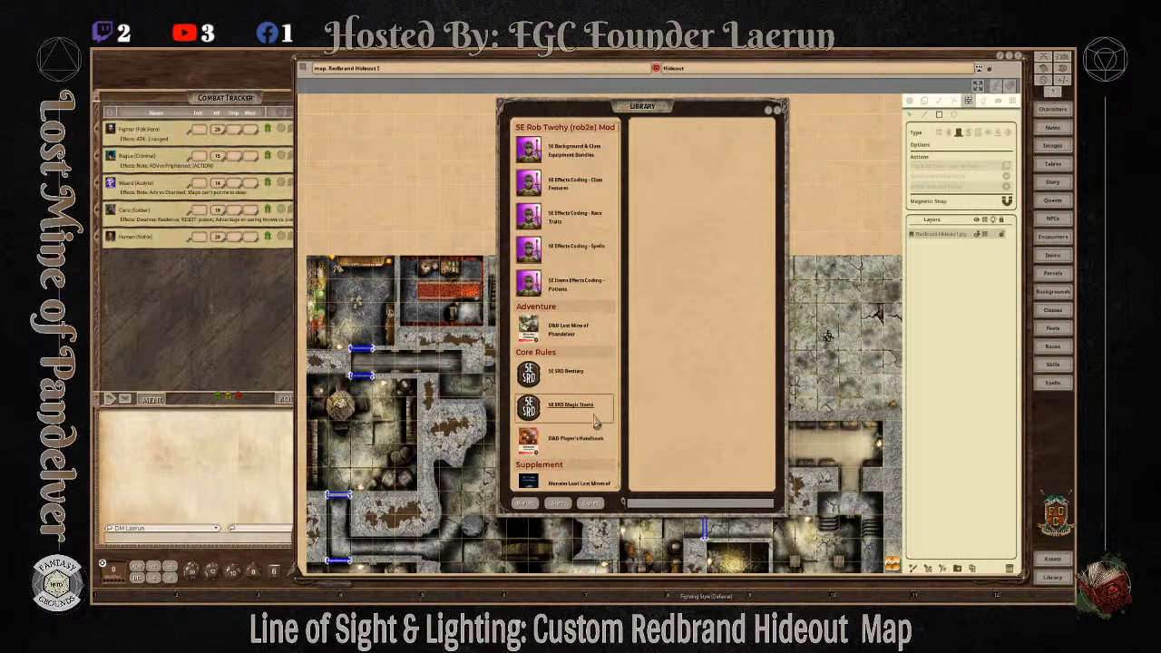
scroll(596, 420, "down", 1)
left_click(552, 322)
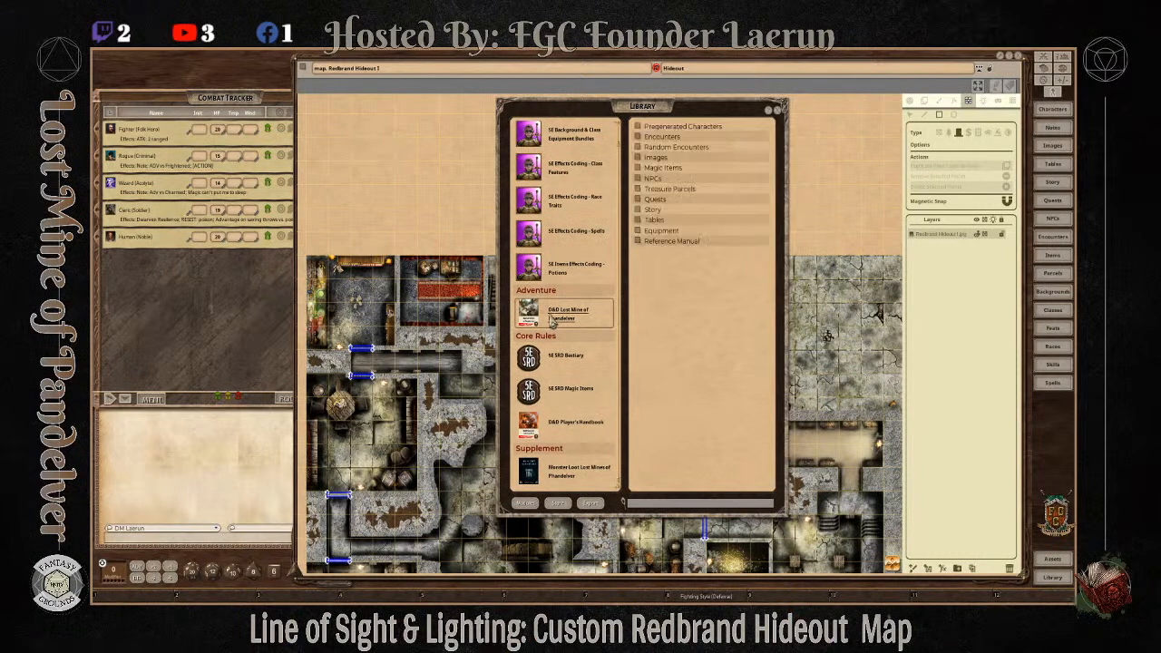
Step: Open the adventure's Reference Manual, close the Library and move the manual clear of the map's western rooms
left_click(642, 247)
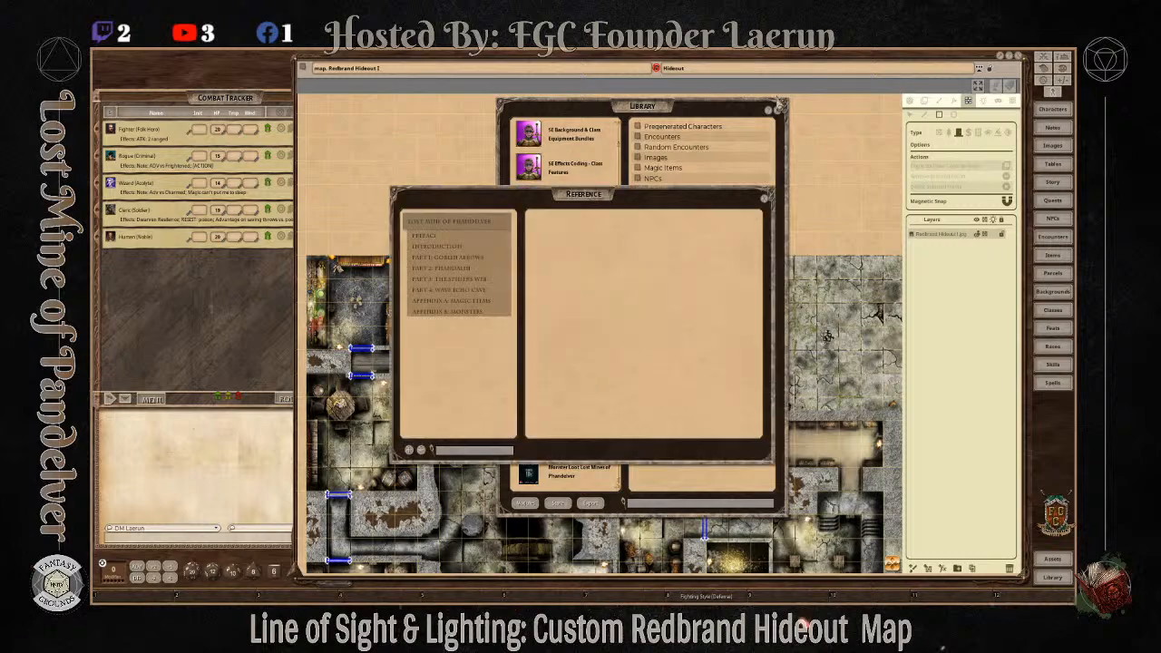
left_click(777, 110)
left_click_drag(653, 181, 763, 108)
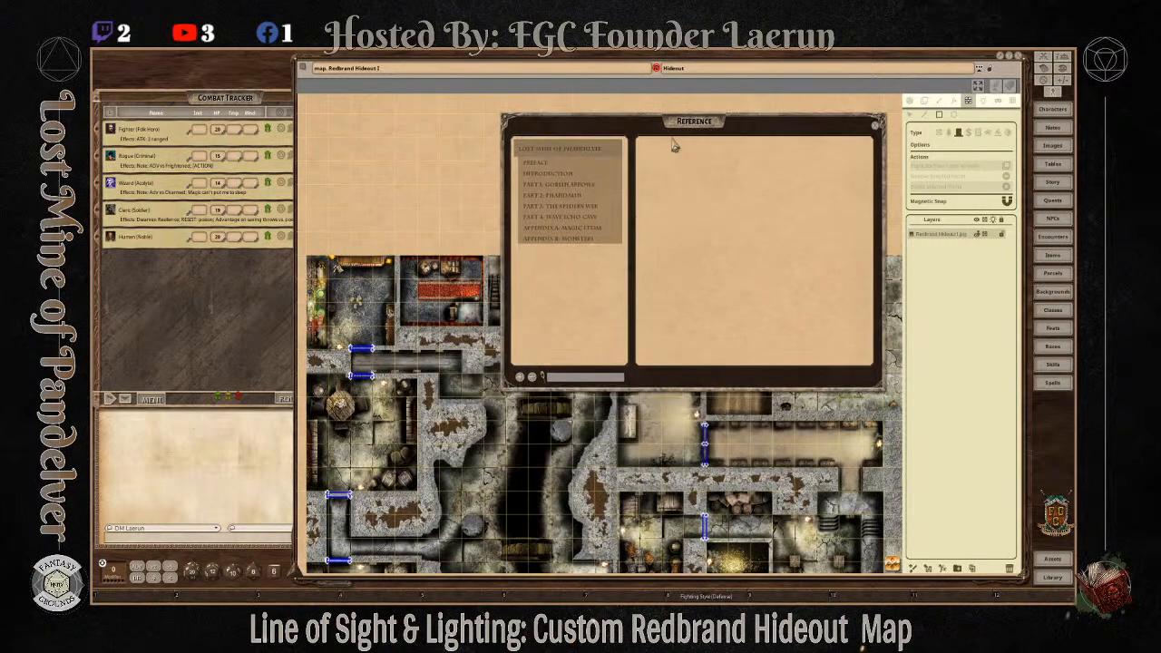
Step: Go to the Redbrand Hideout page in Part 2: Phandalin and bring its map into view
left_click(535, 196)
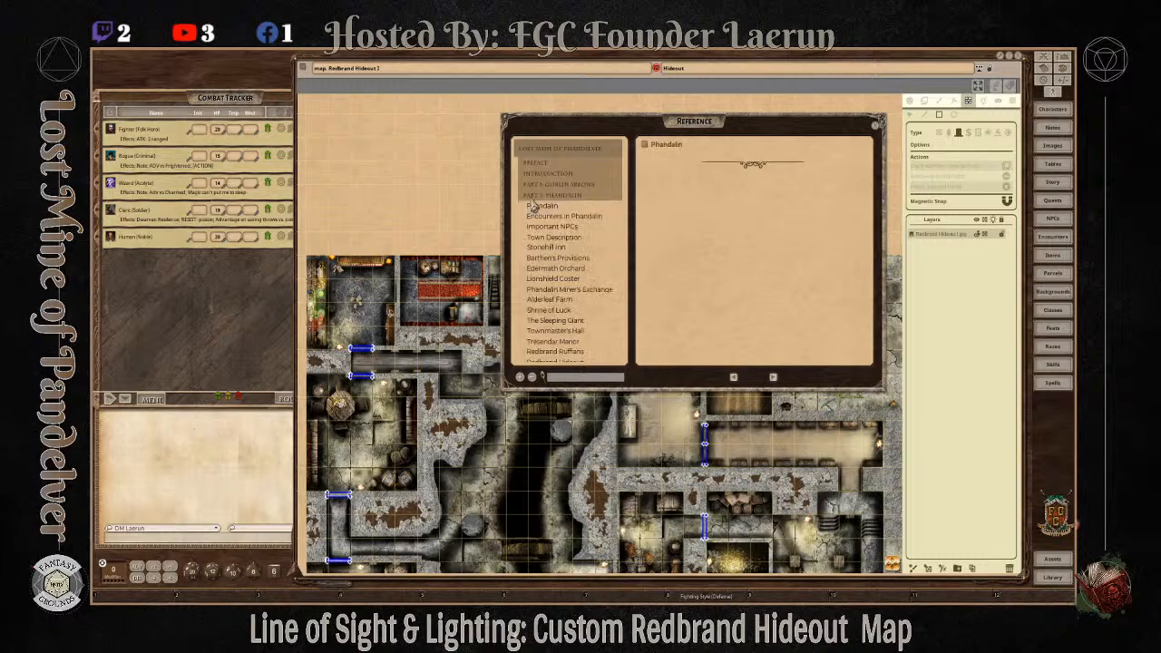
scroll(599, 311, "down", 3)
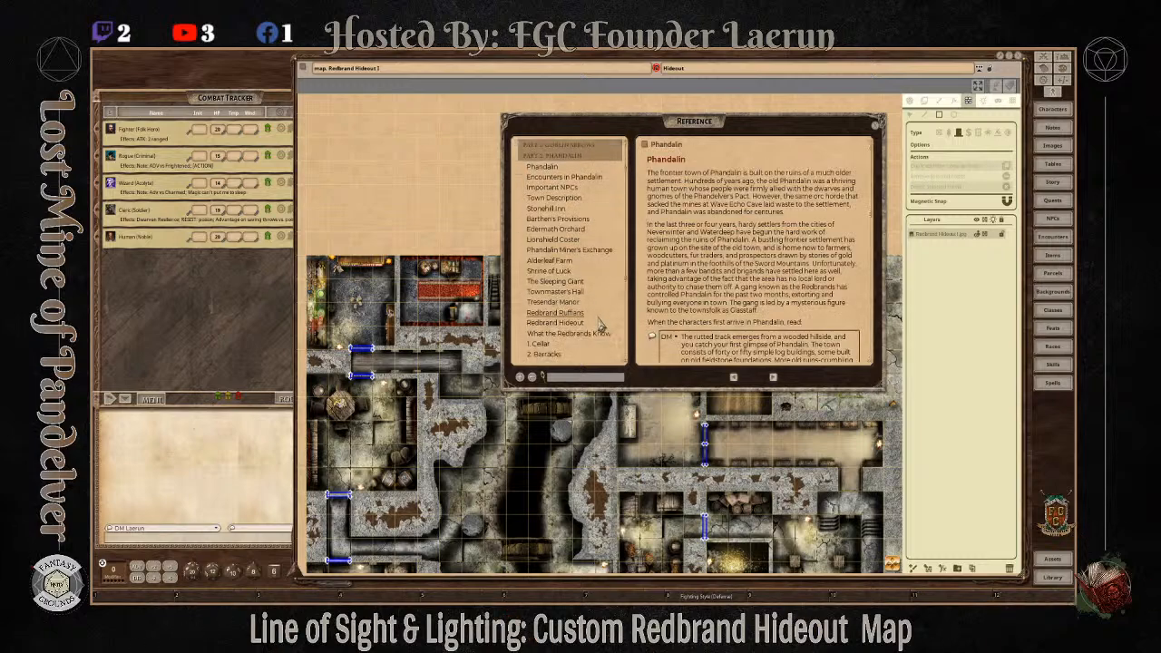
left_click(555, 310)
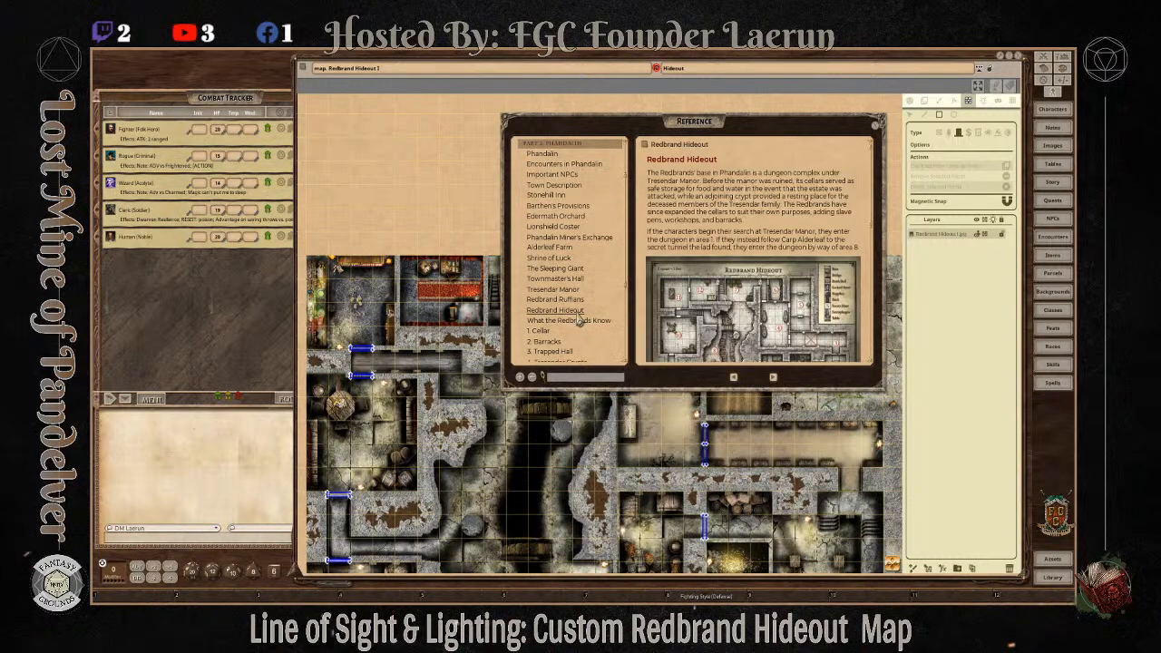
scroll(839, 332, "down", 1)
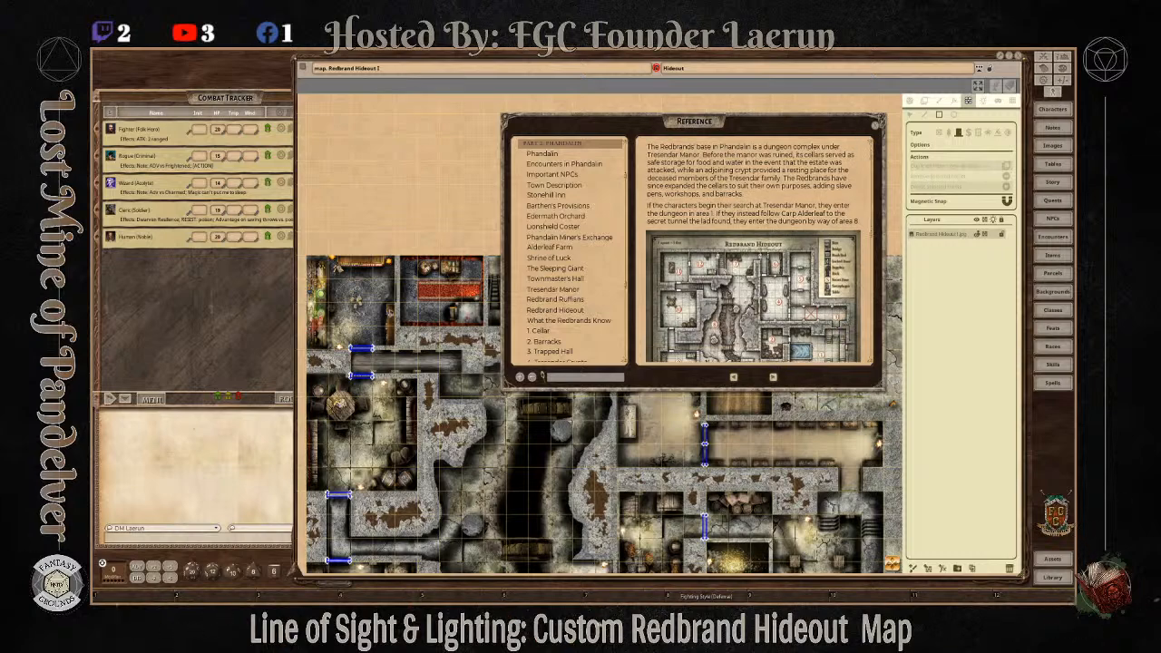
Step: Open the Redbrand Hideout map image from the reference page and close the manual
left_click(755, 307)
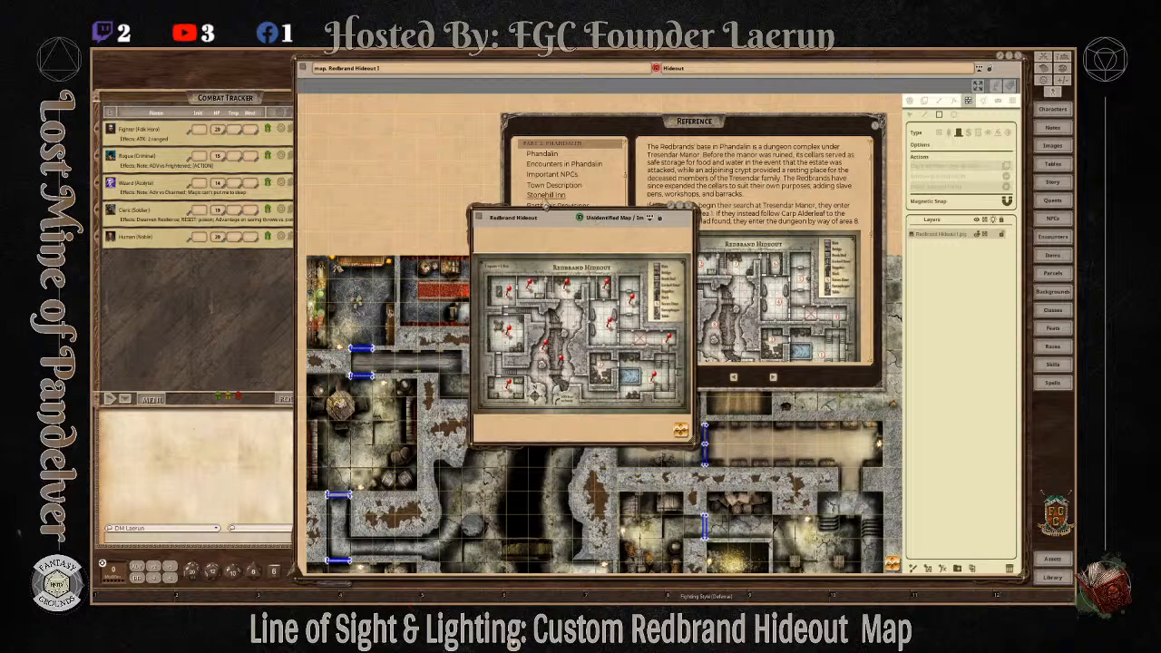
left_click(881, 125)
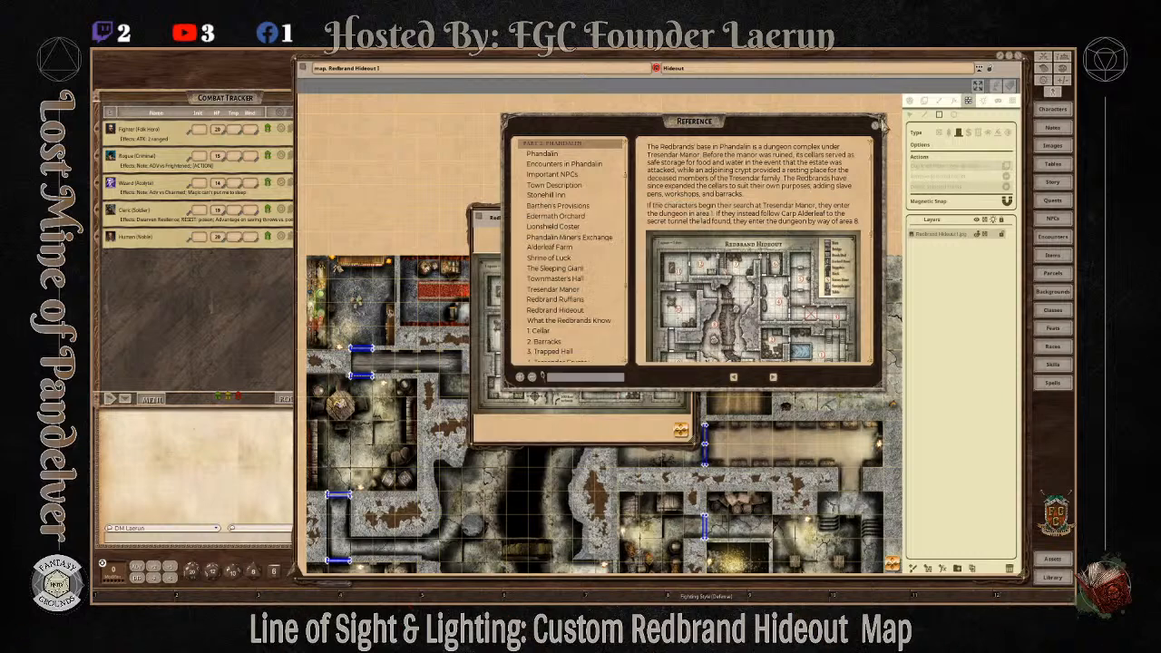
left_click(877, 127)
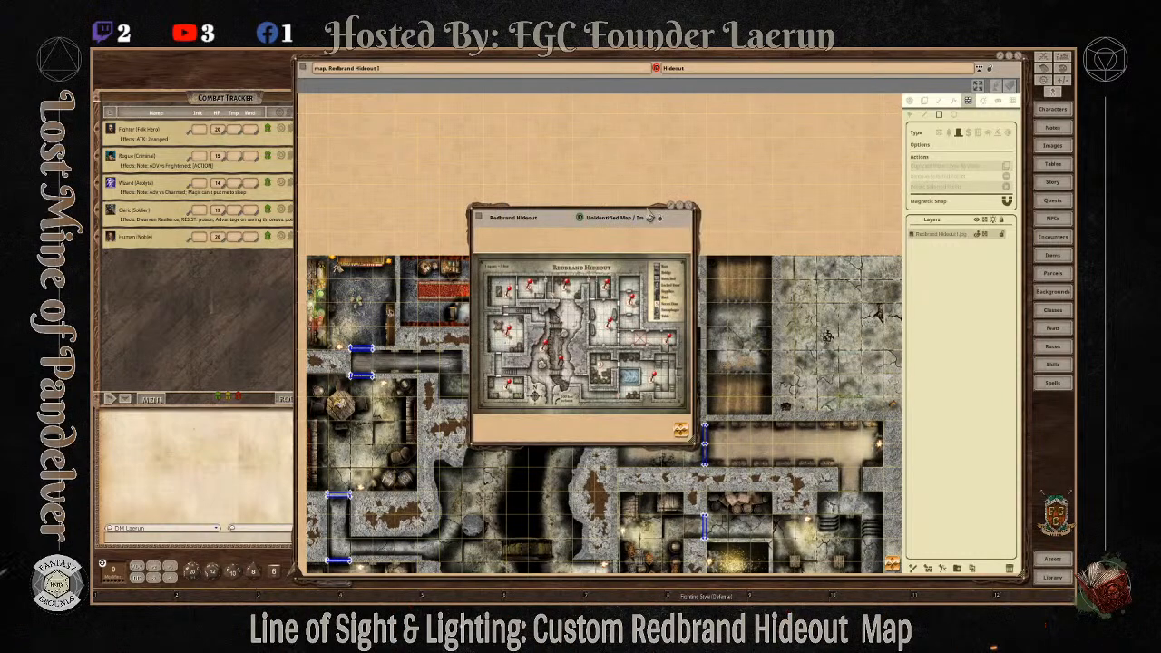
Step: Move the Redbrand Hideout reference image higher and enlarge its window so the room details are readable
left_click_drag(612, 219, 652, 111)
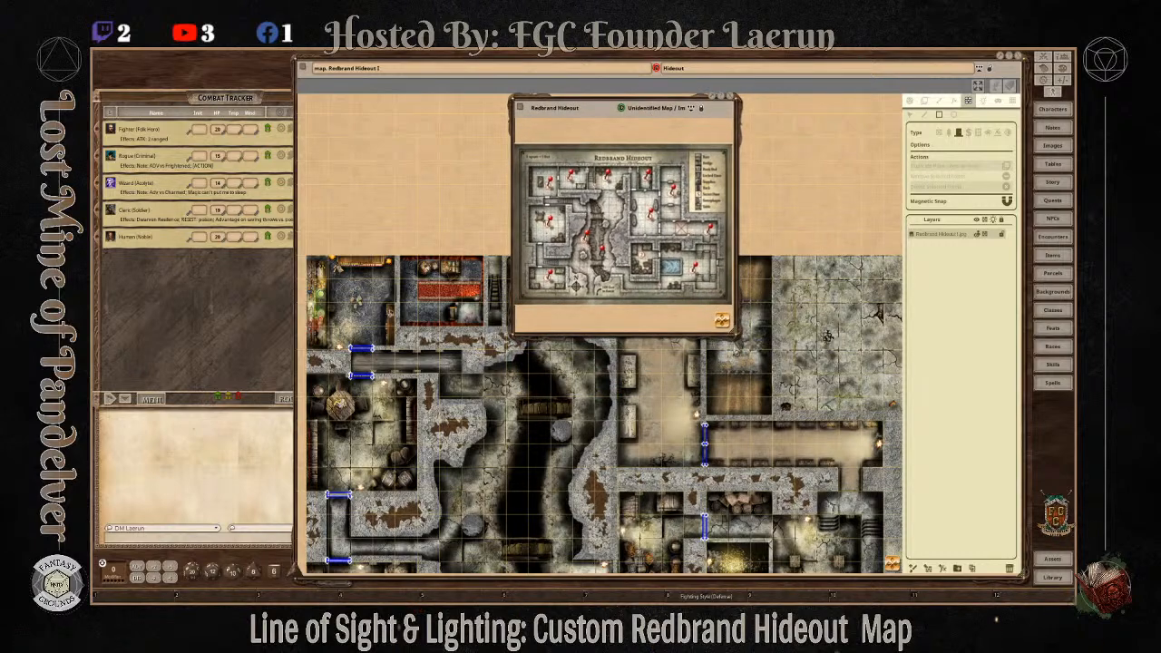
mouse_move(738, 341)
left_mouse_down()
mouse_move(788, 329)
mouse_move(763, 355)
mouse_move(744, 343)
left_mouse_up()
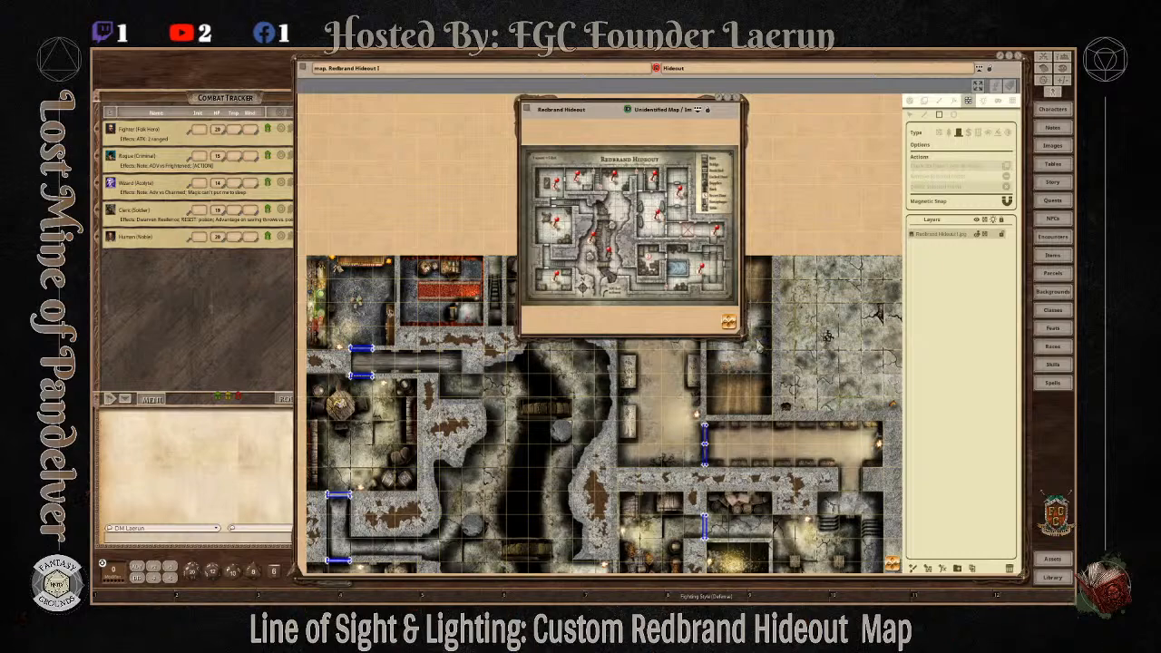
left_click_drag(740, 333, 943, 504)
Step: Examine the reference map's legend and the doors and secret doors from the crypt across to the northwestern rooms
scroll(804, 283, "up", 5)
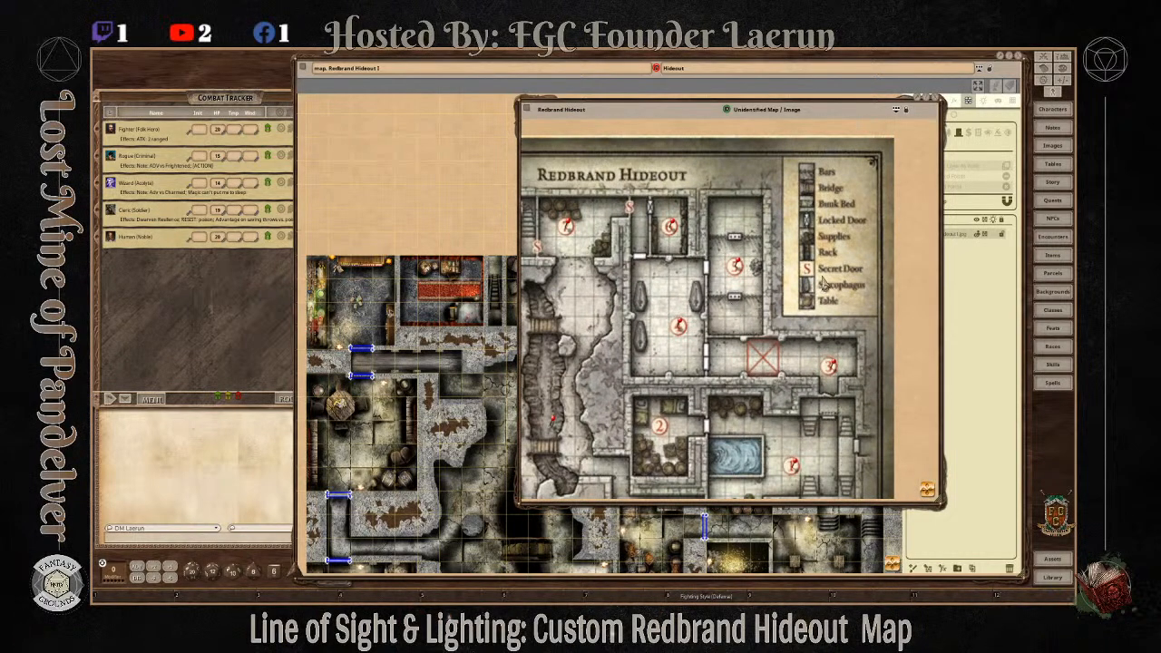
scroll(822, 283, "up", 3)
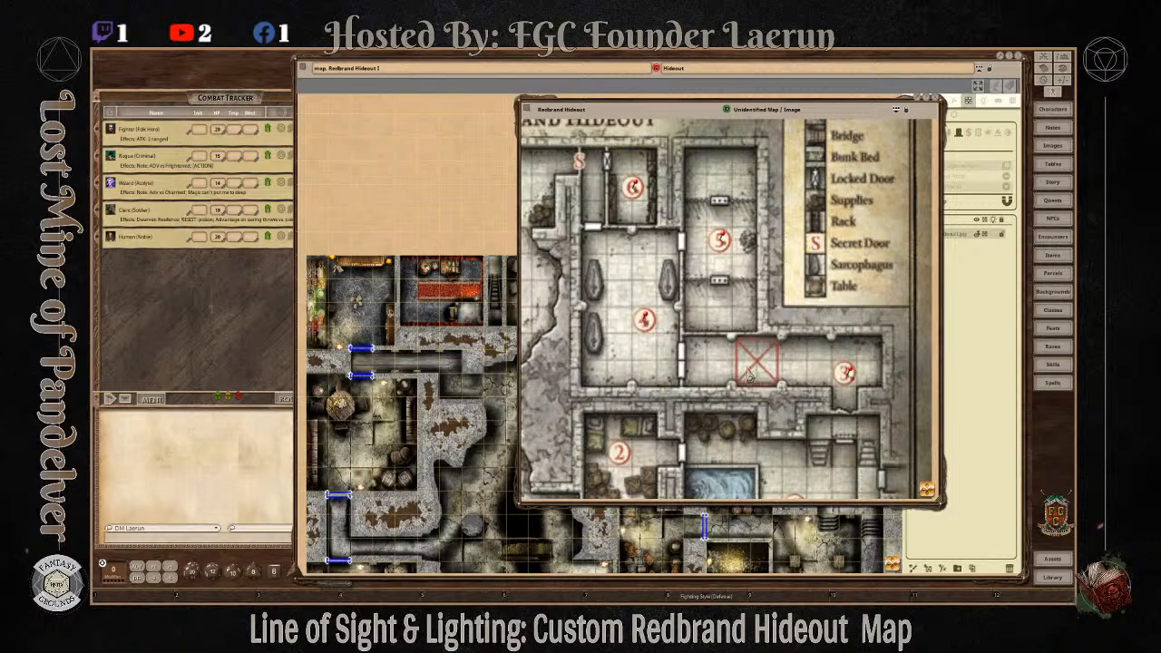
scroll(677, 341, "down", 2)
left_click_drag(923, 491, 836, 444)
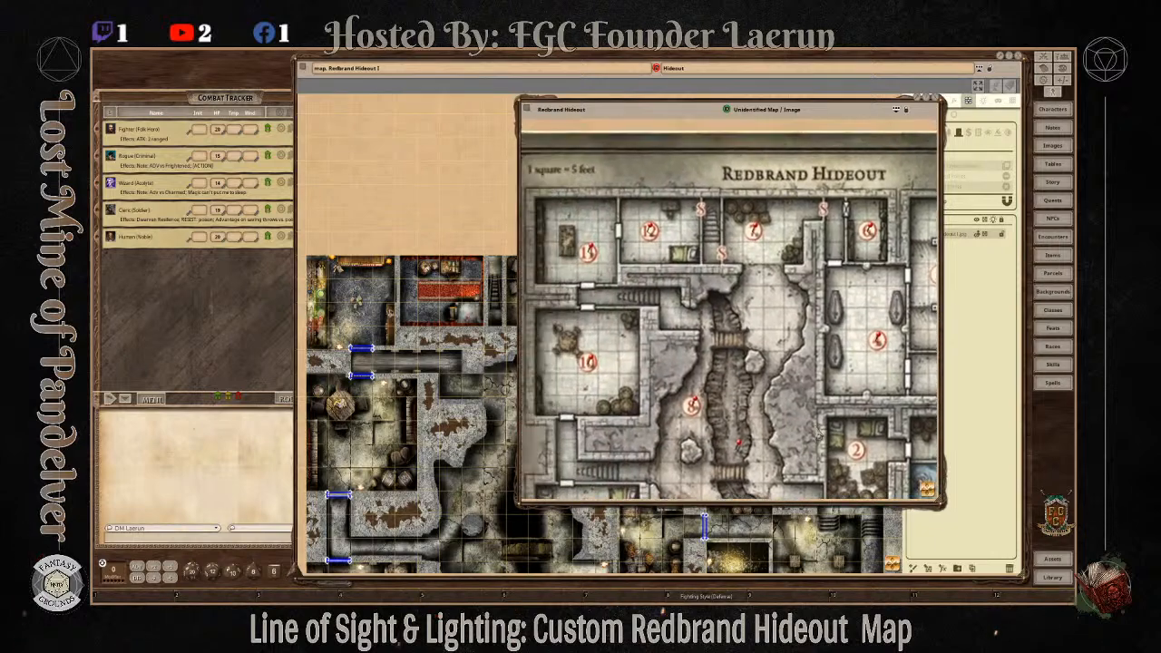
scroll(747, 315, "up", 2)
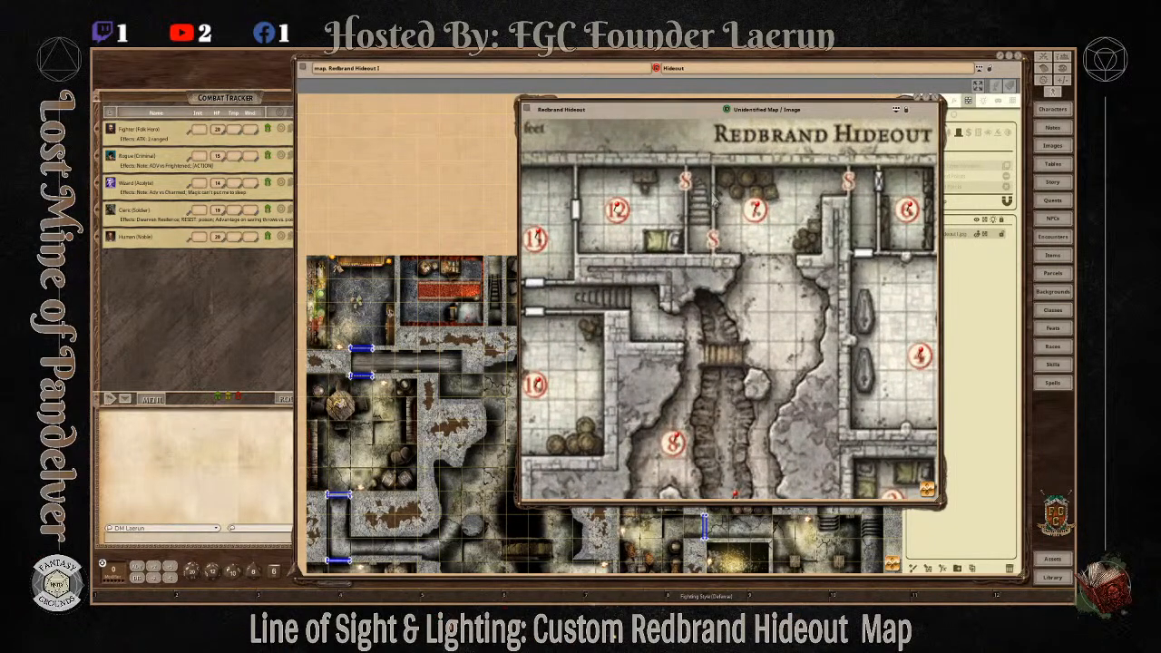
scroll(718, 424, "up", 6)
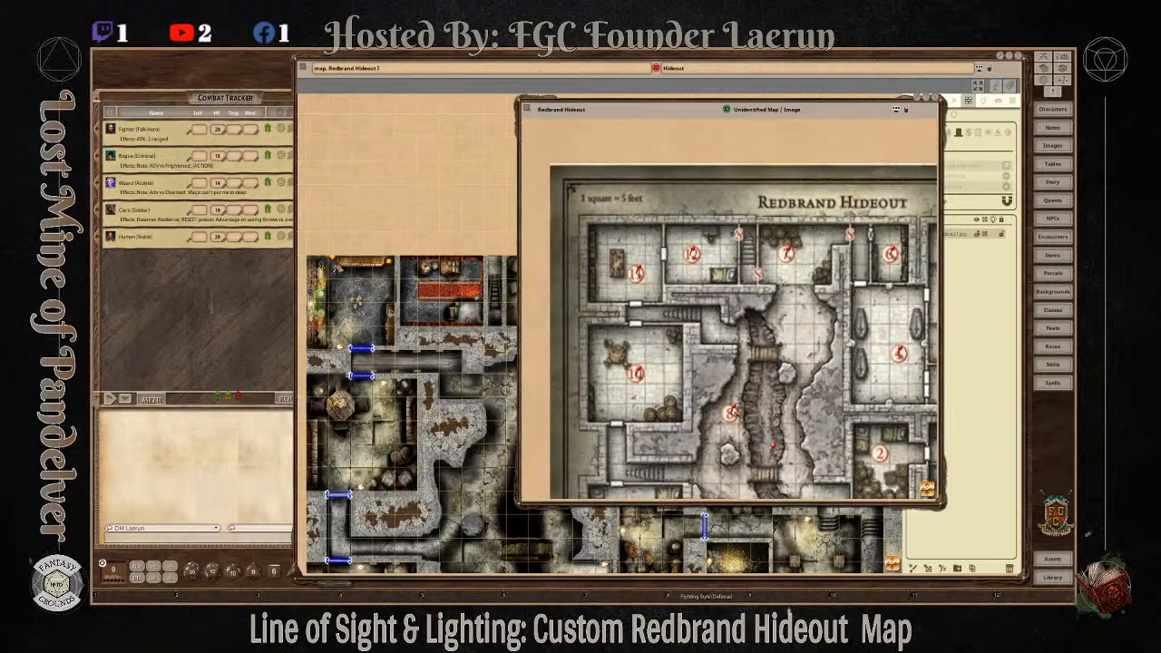
Step: Examine the secret doors in the reference map's southern and northern rooms, and close the reference image
scroll(718, 425, "down", 6)
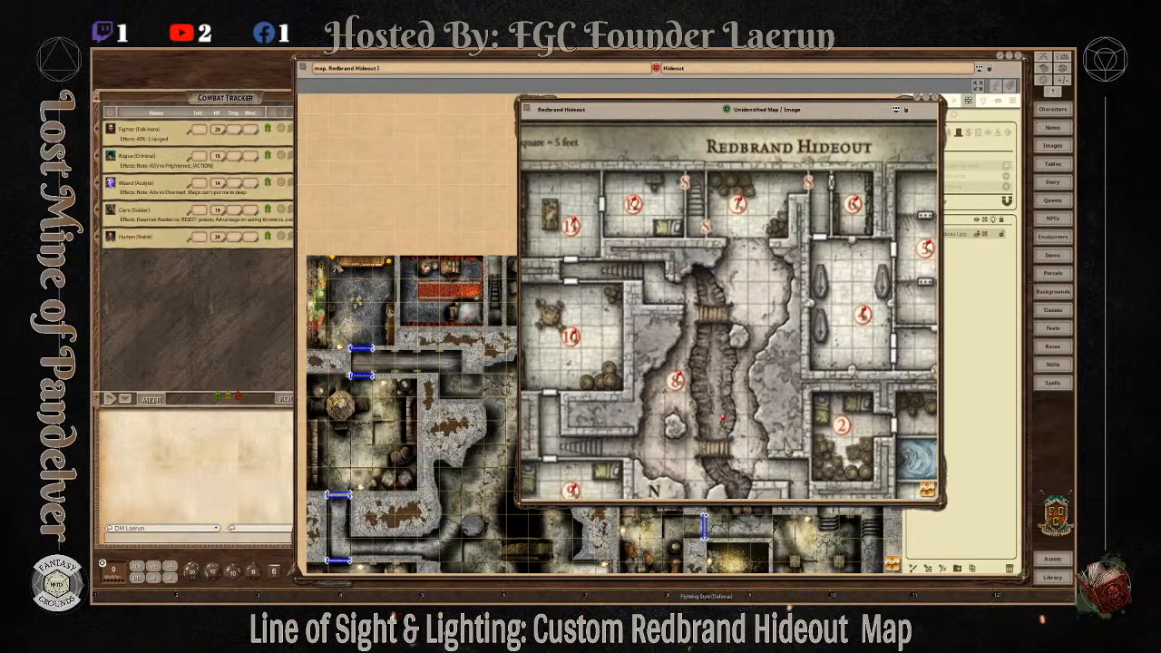
left_click_drag(723, 421, 735, 287)
left_click_drag(907, 520, 796, 427)
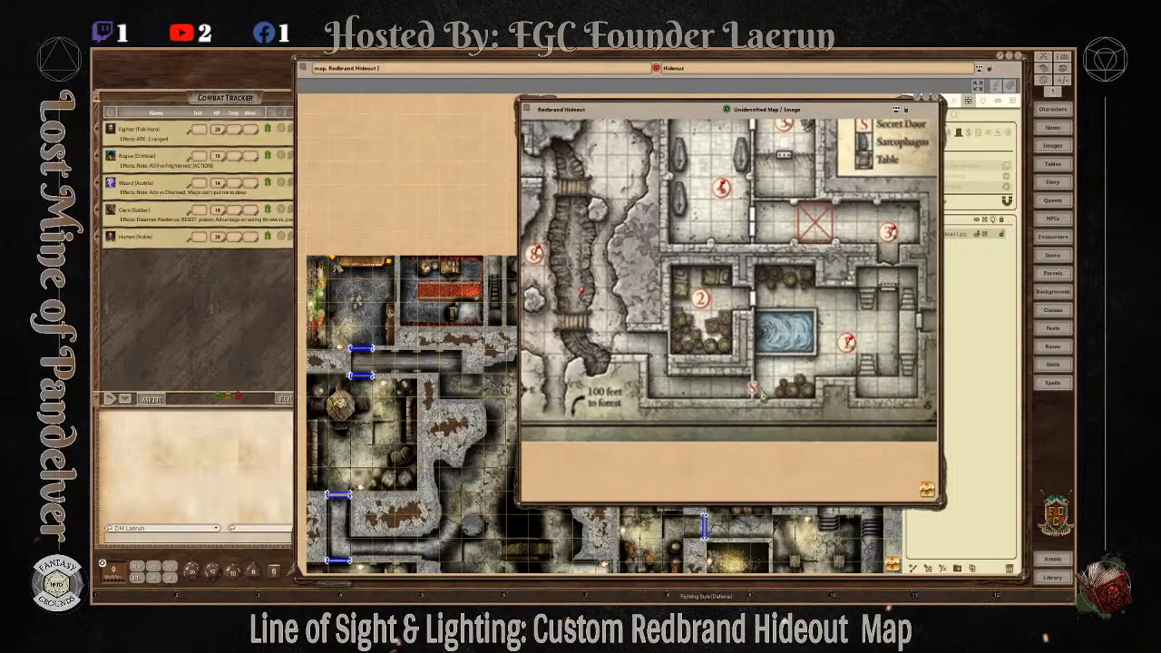
scroll(747, 410, "down", 5)
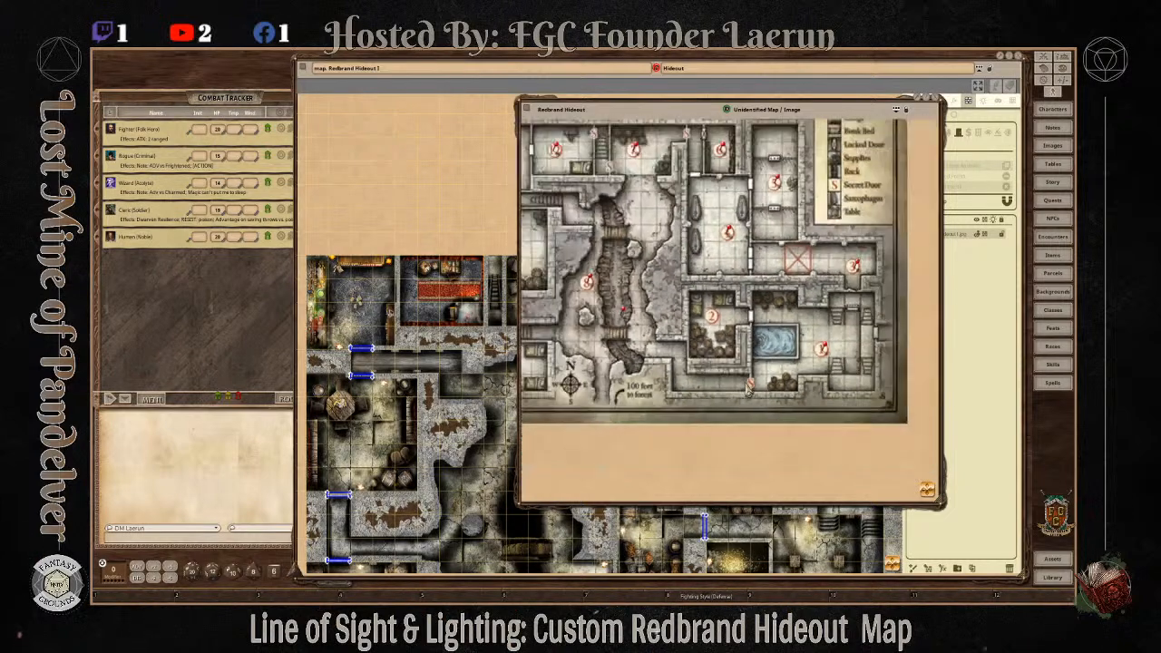
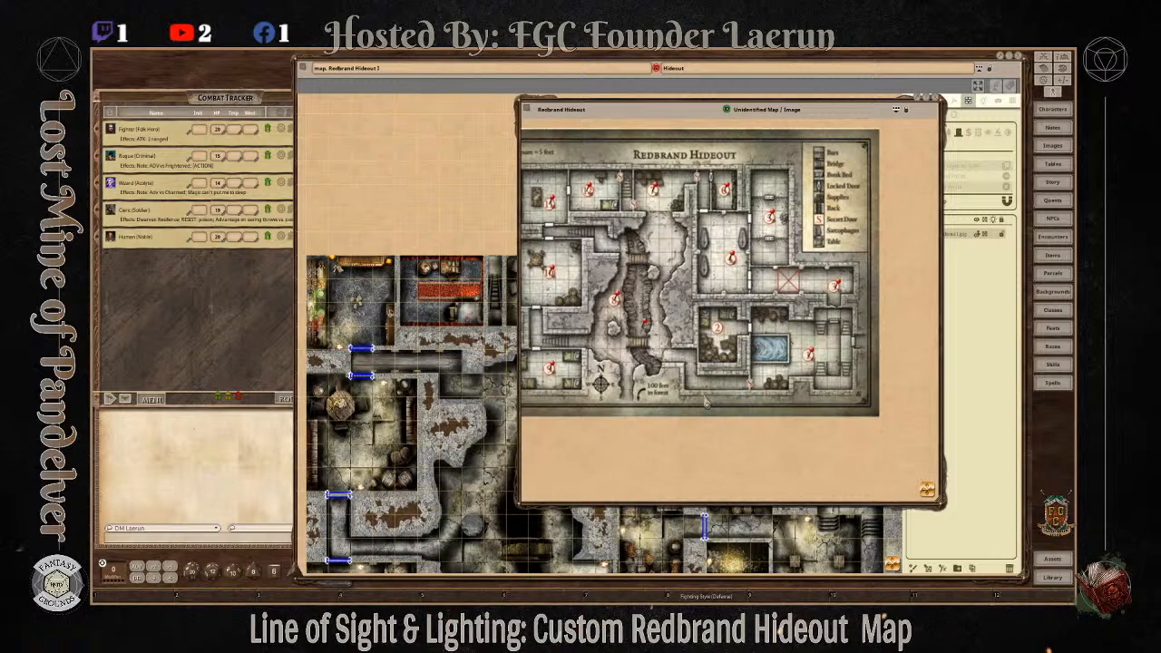
left_click(935, 104)
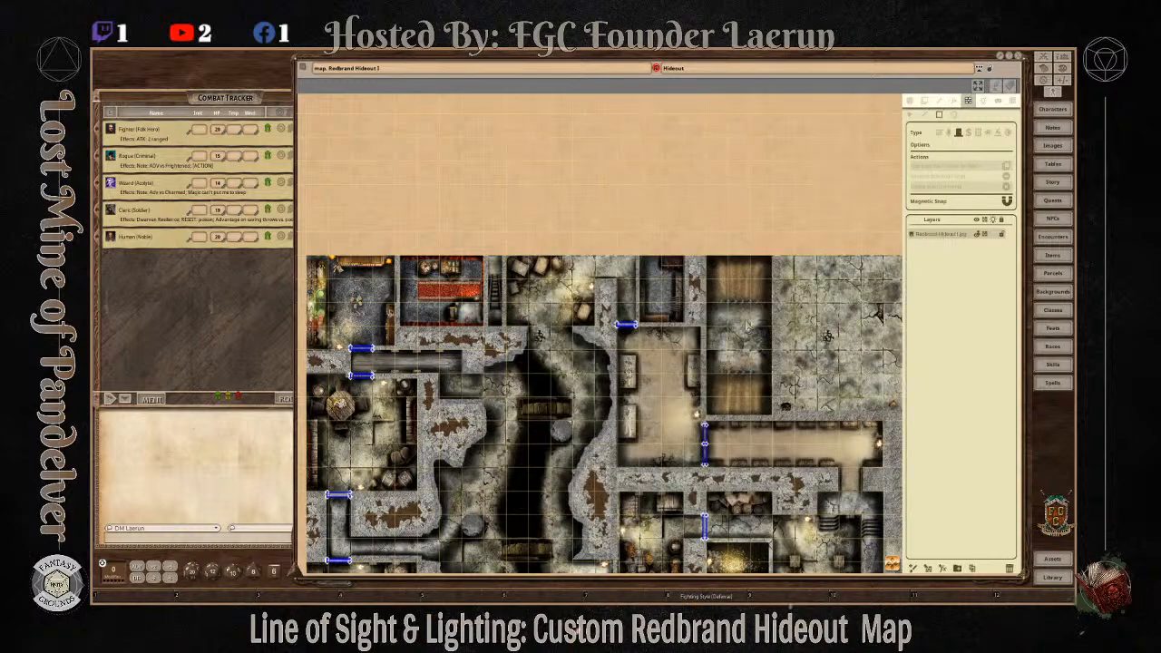
Step: Examine the existing doors and overall room layout on the custom map against the published version
left_click_drag(753, 564, 727, 495)
scroll(533, 381, "up", 5)
scroll(533, 381, "down", 7)
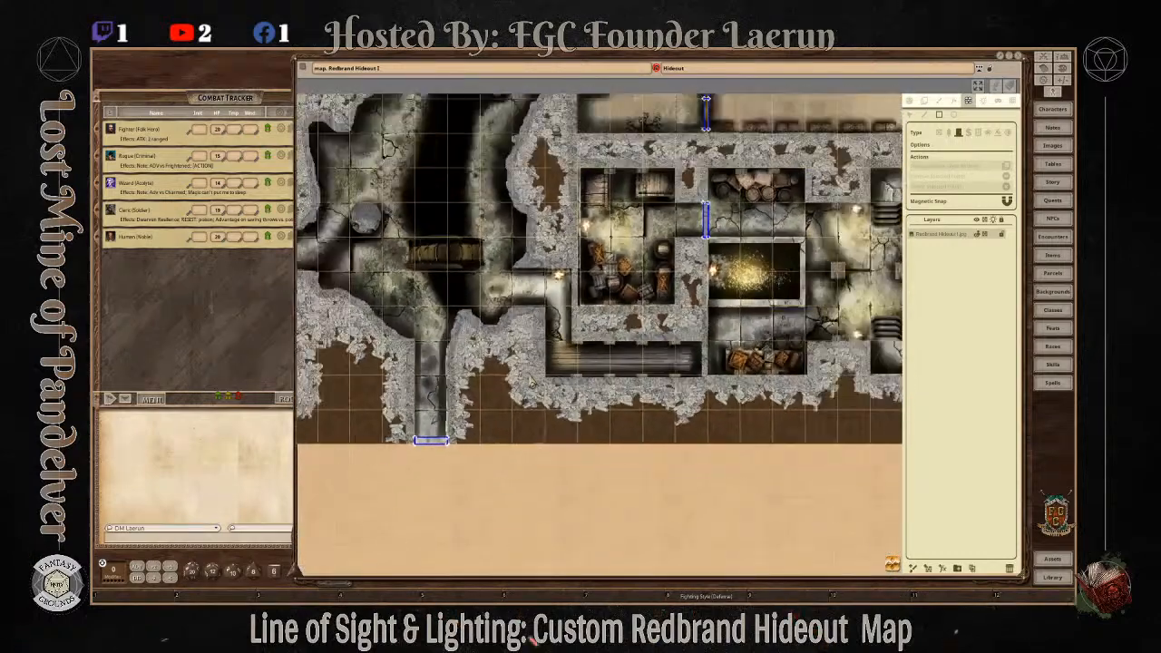
scroll(534, 381, "down", 3)
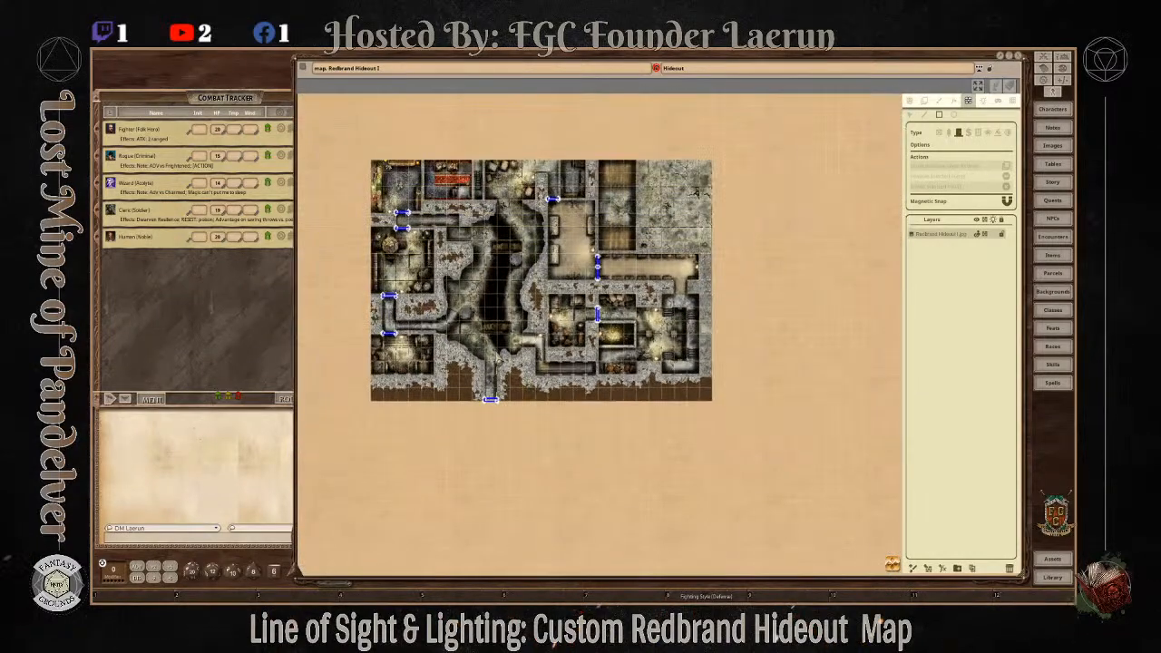
scroll(497, 356, "up", 4)
scroll(497, 356, "down", 3)
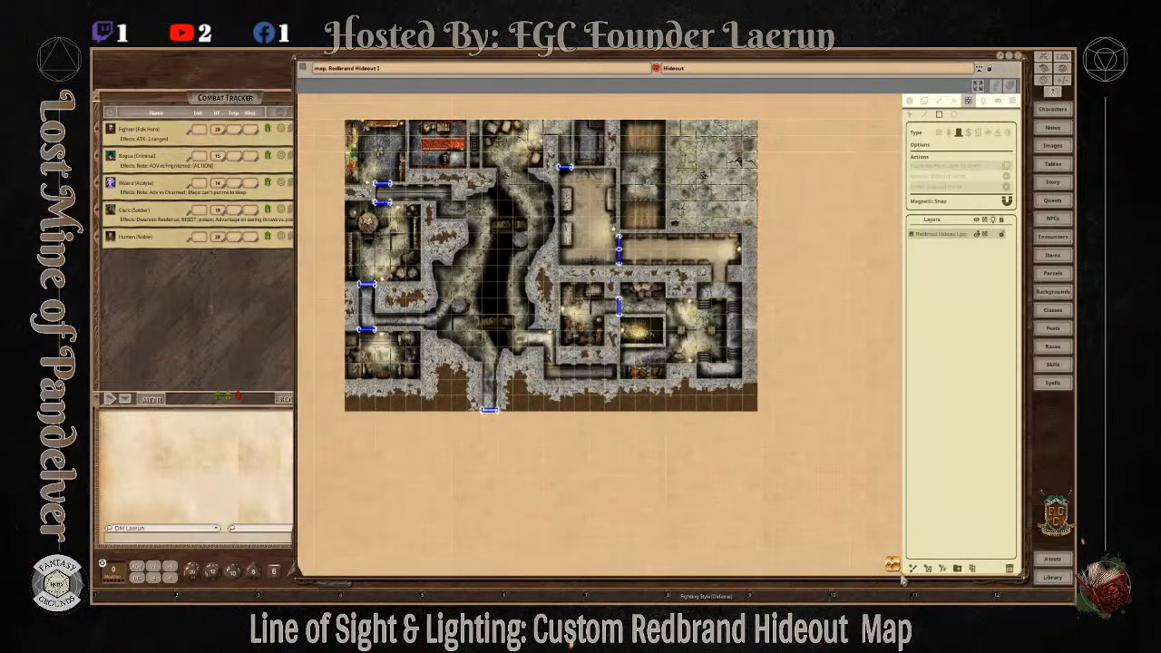
left_click_drag(895, 569, 897, 540)
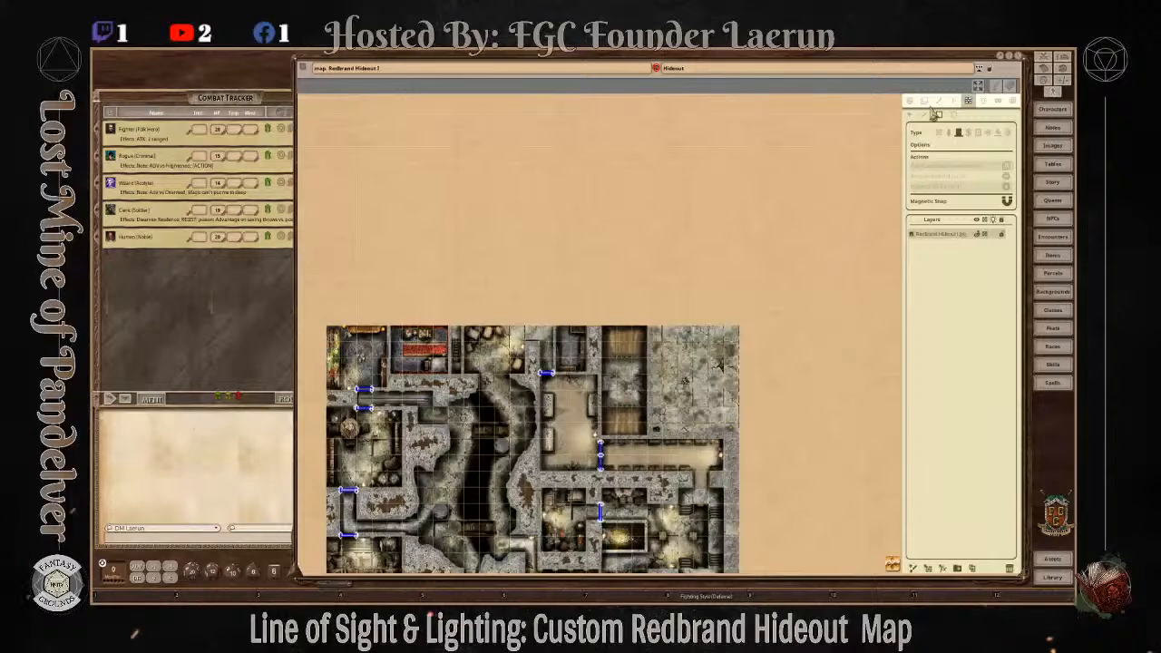
left_click(978, 85)
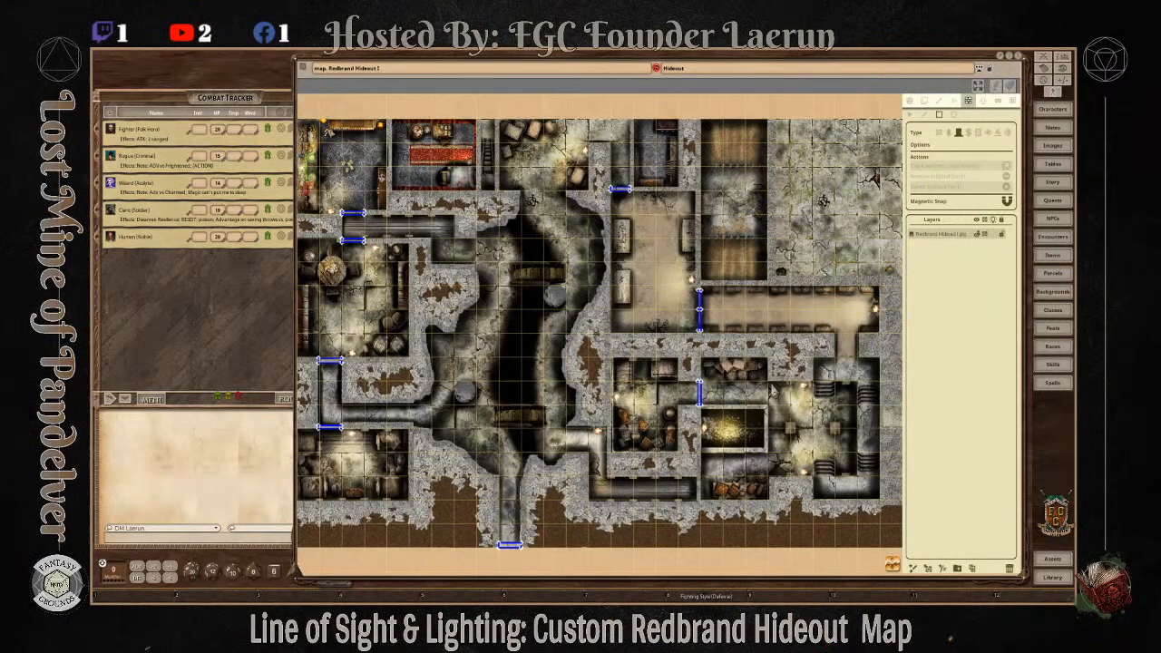
left_click_drag(896, 568, 894, 552)
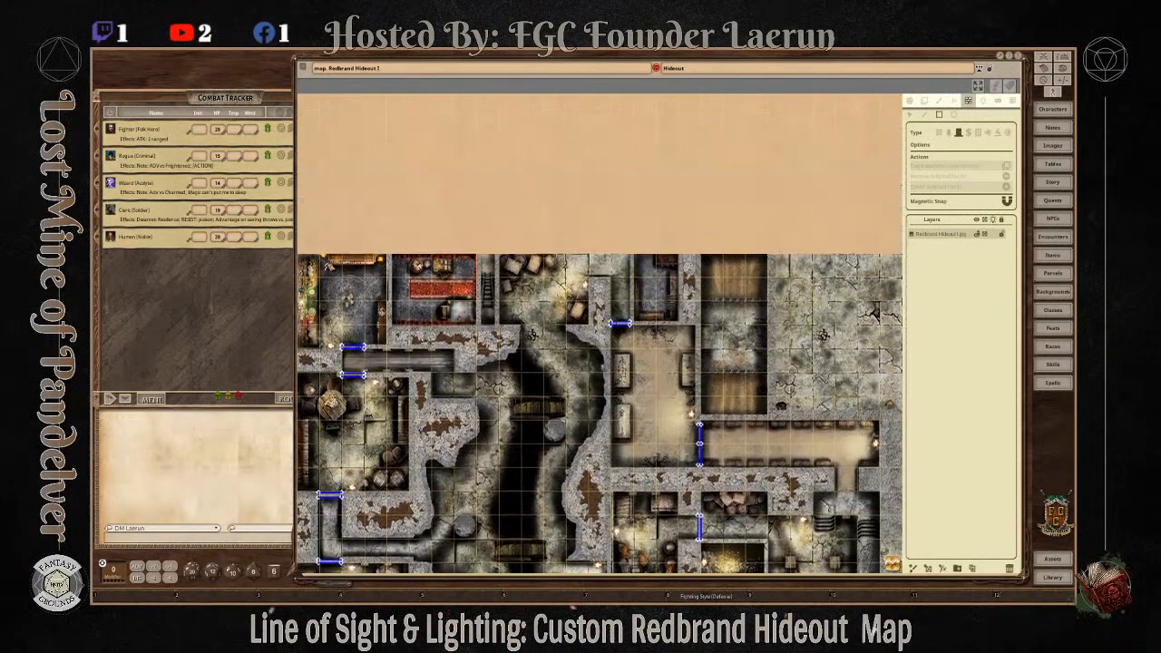
Step: Draw a rectangular secret door in the southern end of the wall between the ladder passage and the barrel storeroom
scroll(664, 344, "up", 3)
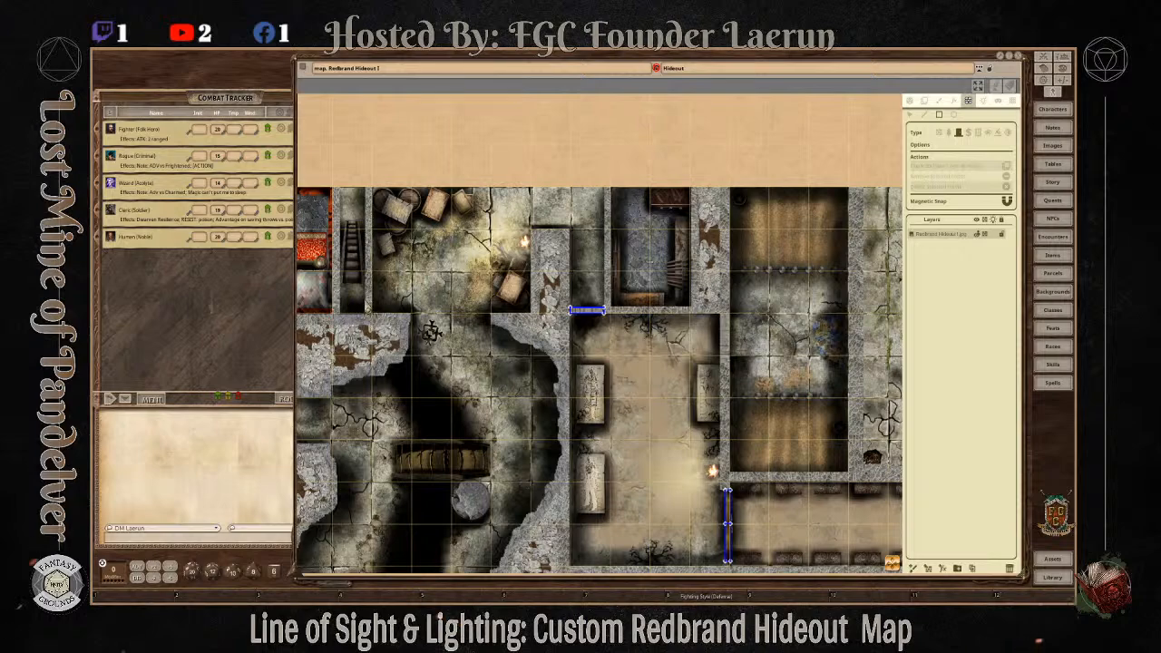
scroll(365, 311, "up", 1)
scroll(363, 311, "up", 2)
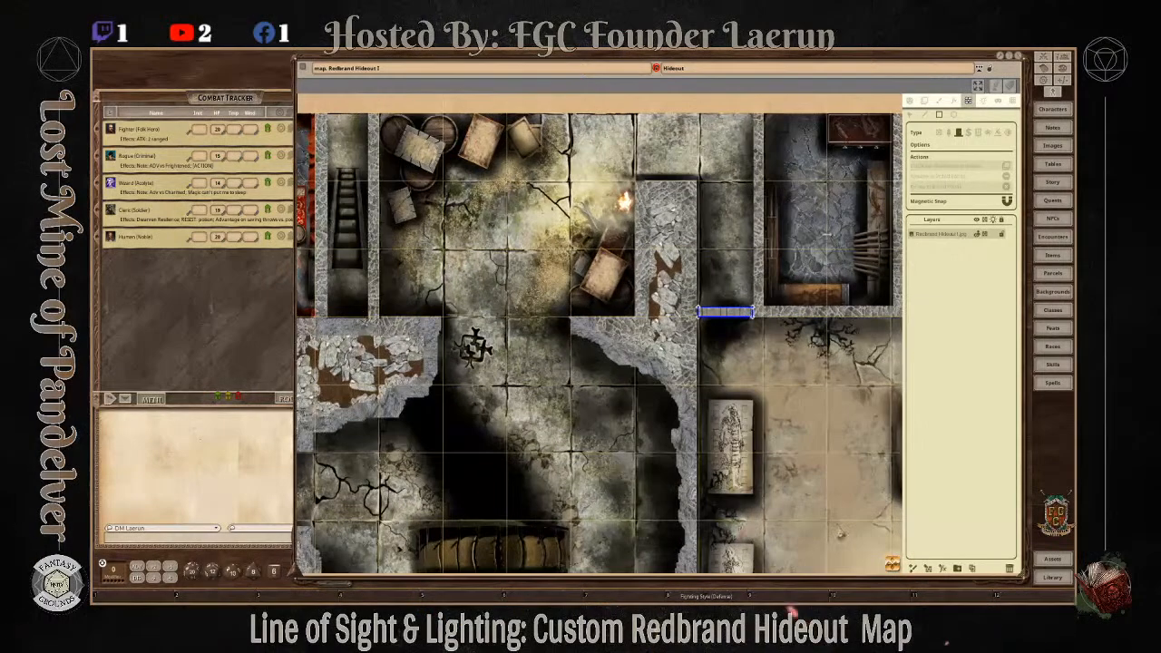
left_click_drag(363, 311, 660, 313)
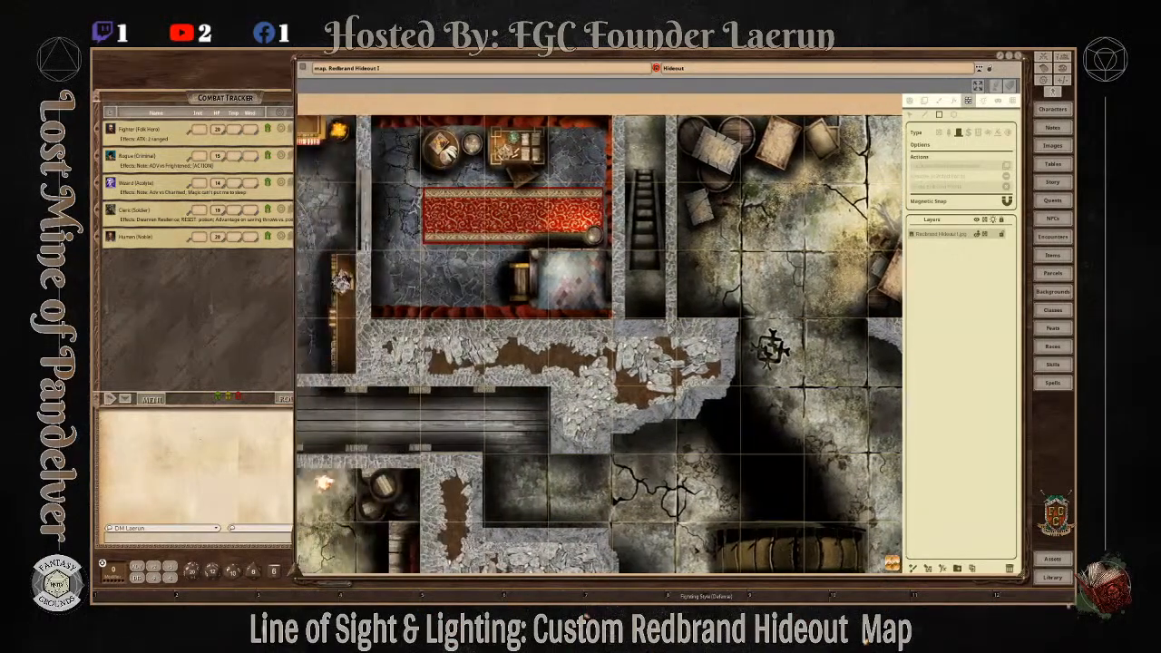
scroll(676, 303, "up", 2)
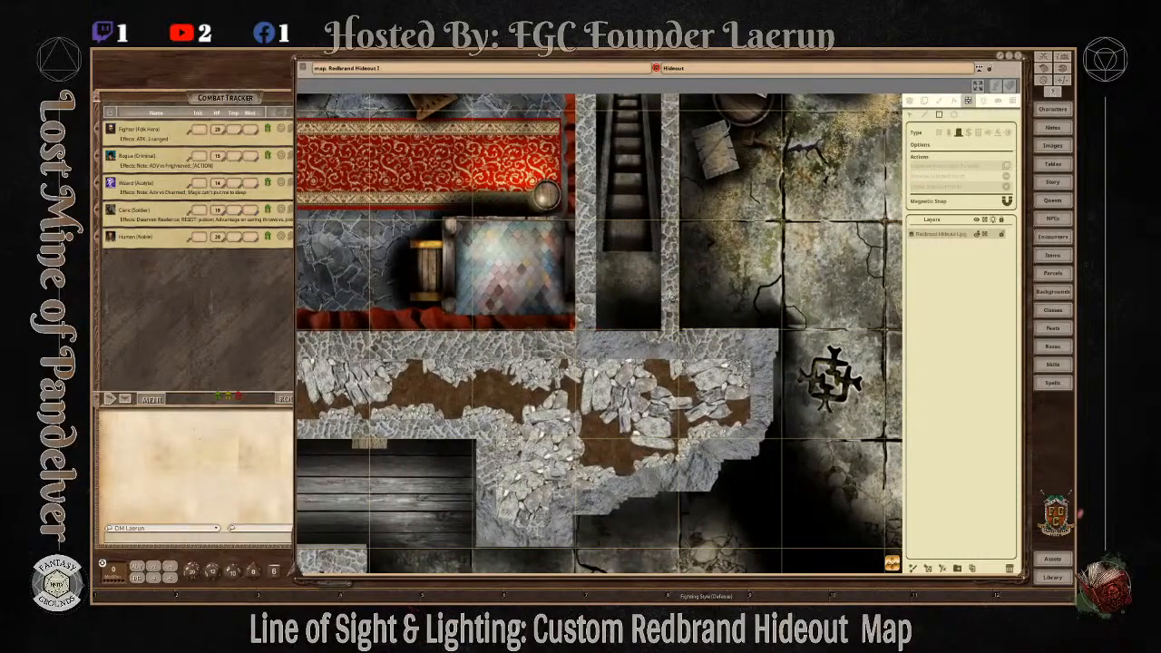
scroll(739, 298, "up", 2)
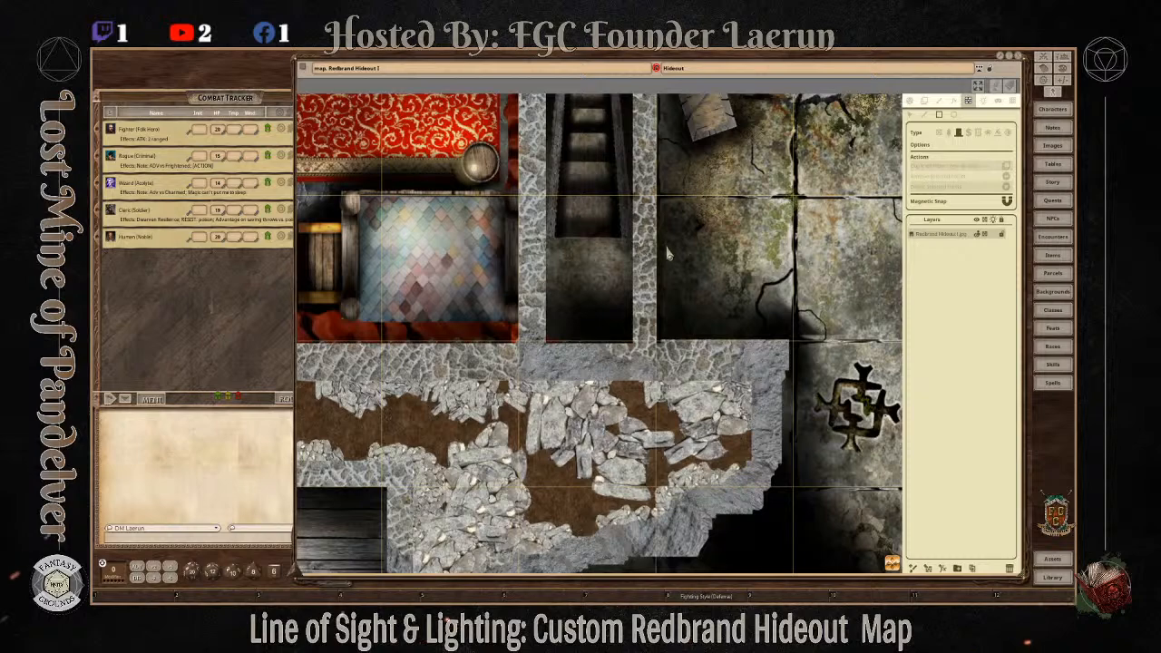
scroll(704, 293, "up", 1)
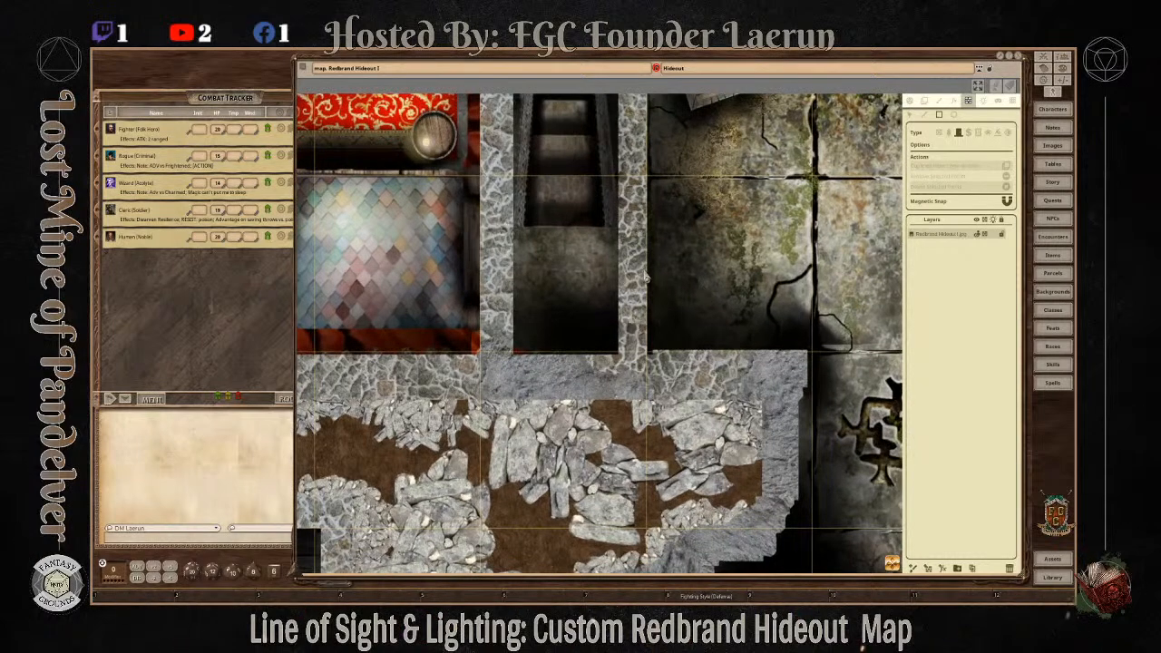
left_click(968, 134)
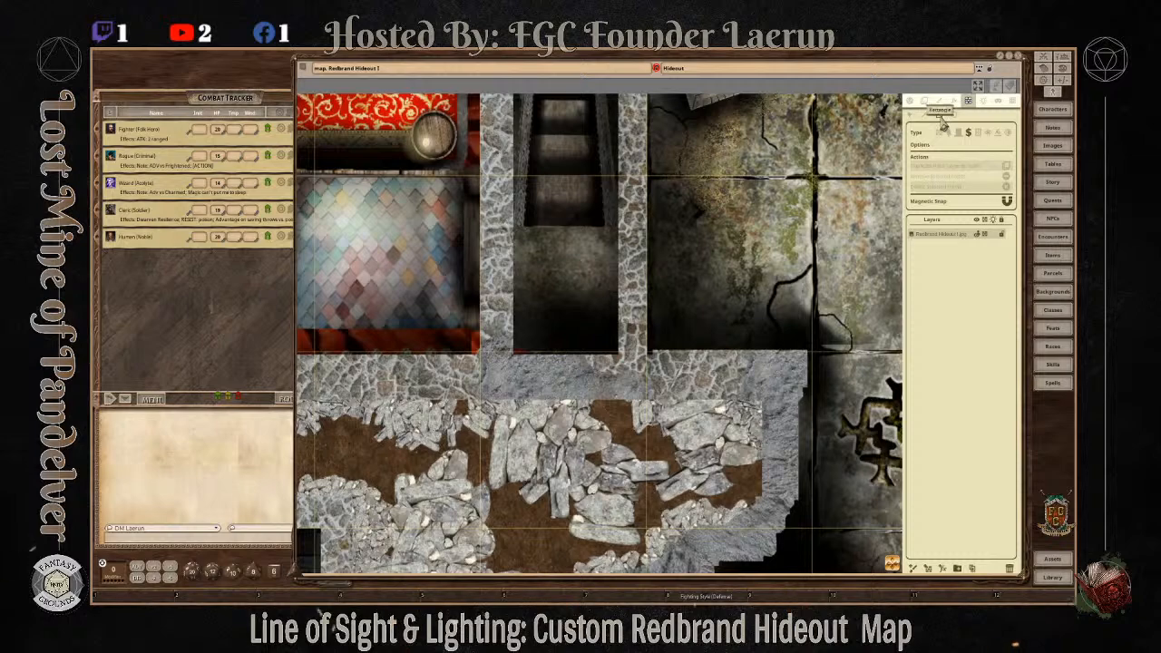
scroll(699, 277, "up", 1)
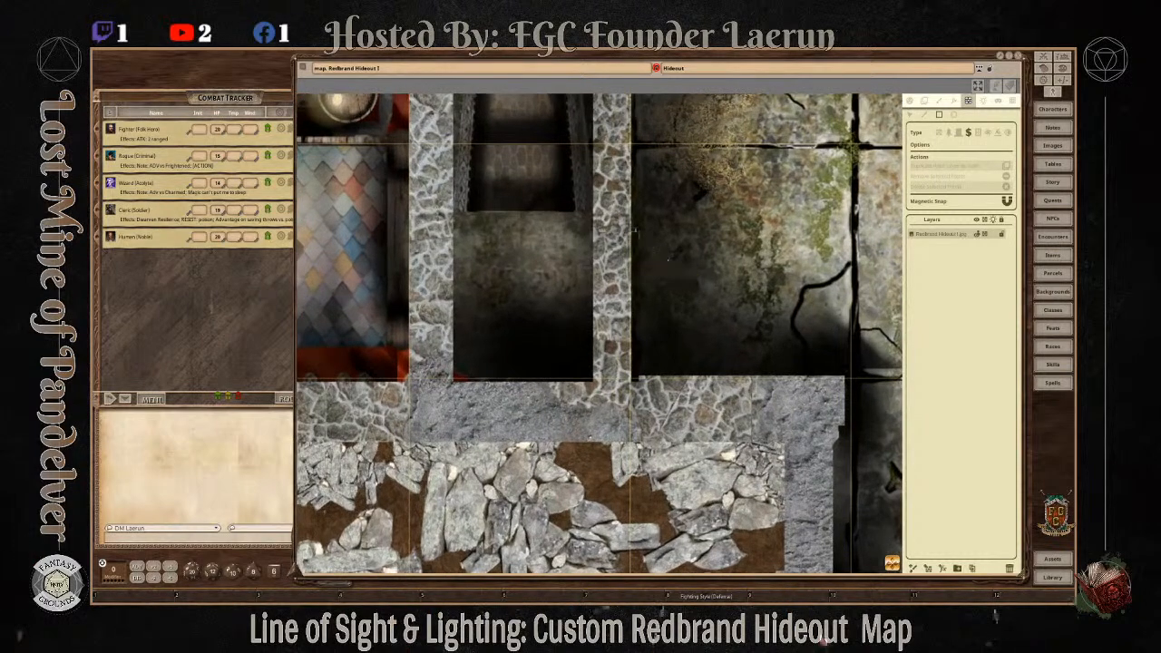
left_click_drag(616, 247, 629, 385)
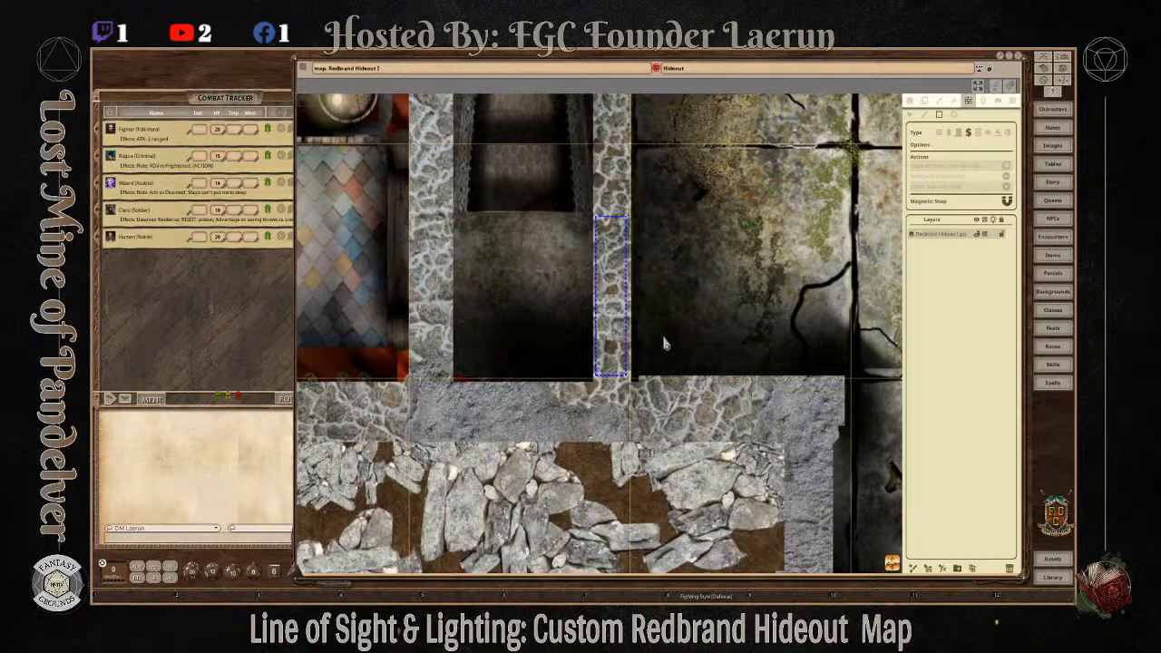
Step: Draw a rectangular secret door at the northern end of the wall between the red-carpeted bedroom and the ladder passage
scroll(671, 345, "down", 2)
left_click_drag(655, 101, 669, 420)
scroll(580, 372, "up", 3)
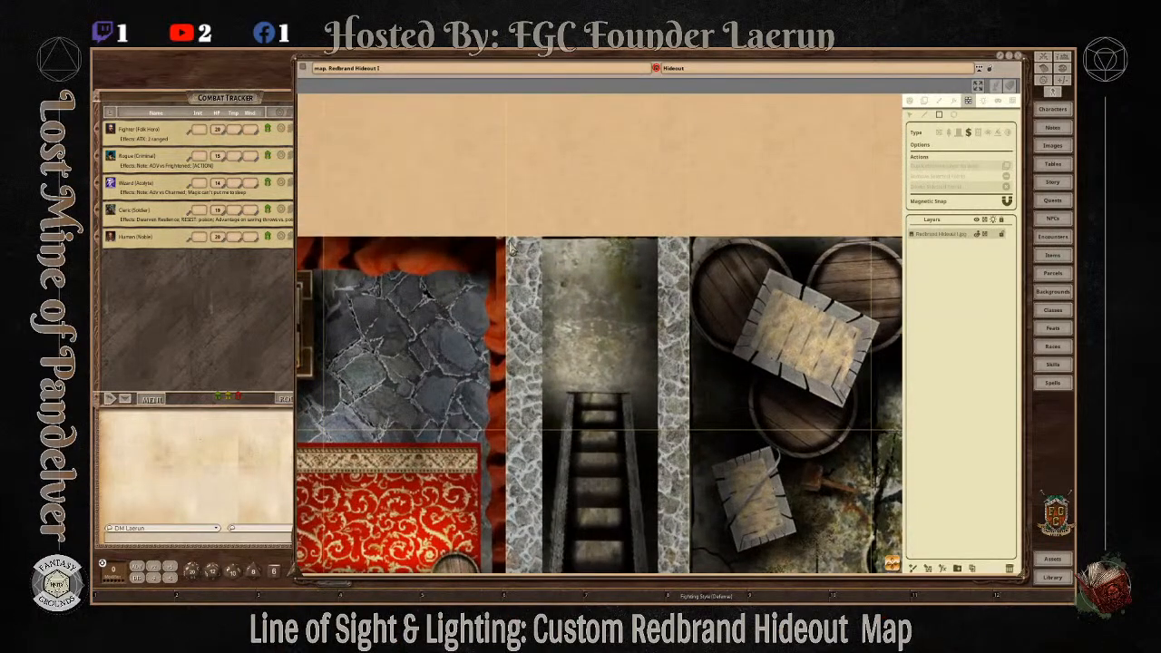
left_click_drag(509, 245, 537, 433)
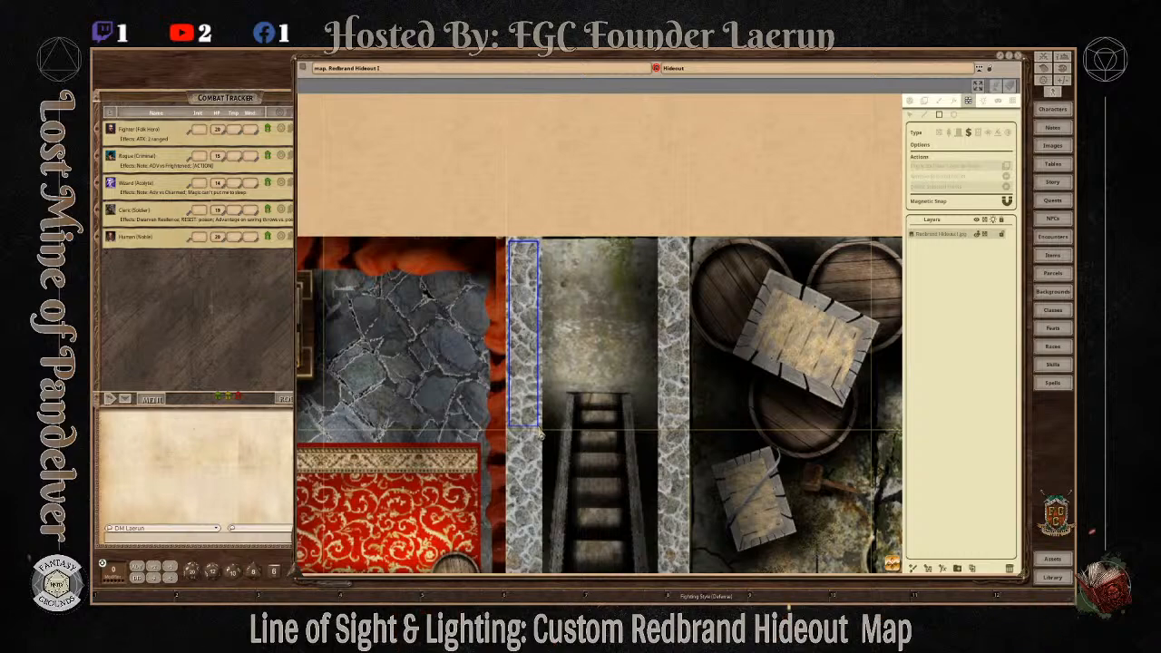
scroll(540, 436, "down", 3)
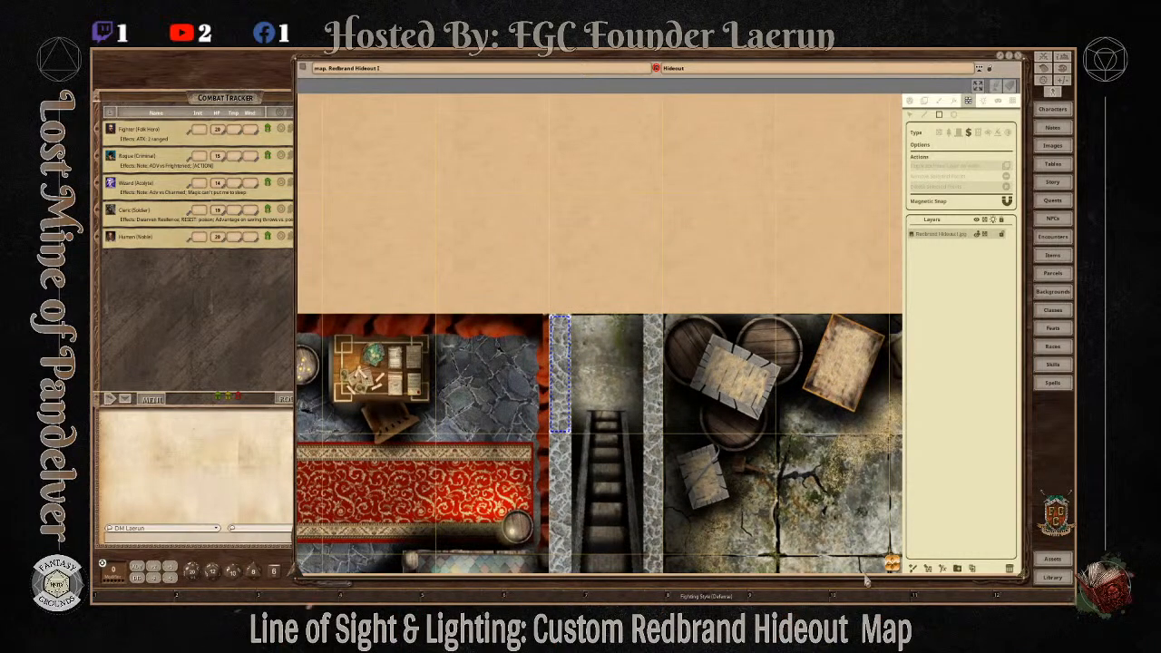
Step: Draw a rectangular secret door at the northern end of the wall between the corridor above the crypt and the armory
scroll(776, 405, "up", 4)
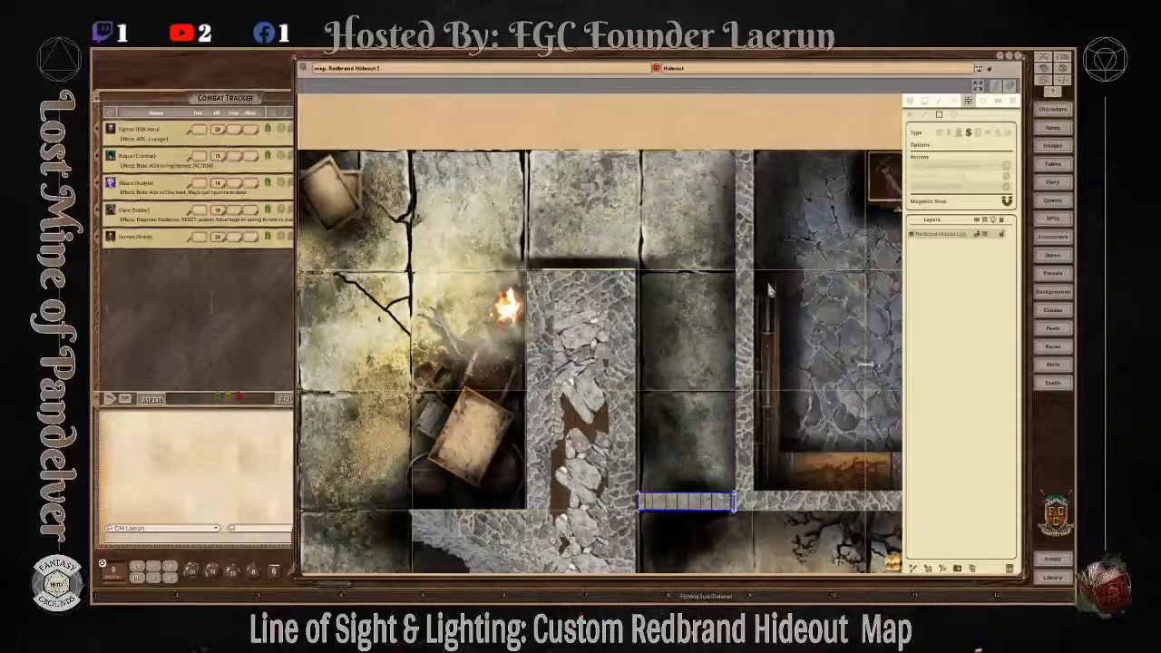
scroll(782, 249, "up", 2)
scroll(790, 263, "down", 2)
scroll(829, 442, "up", 1)
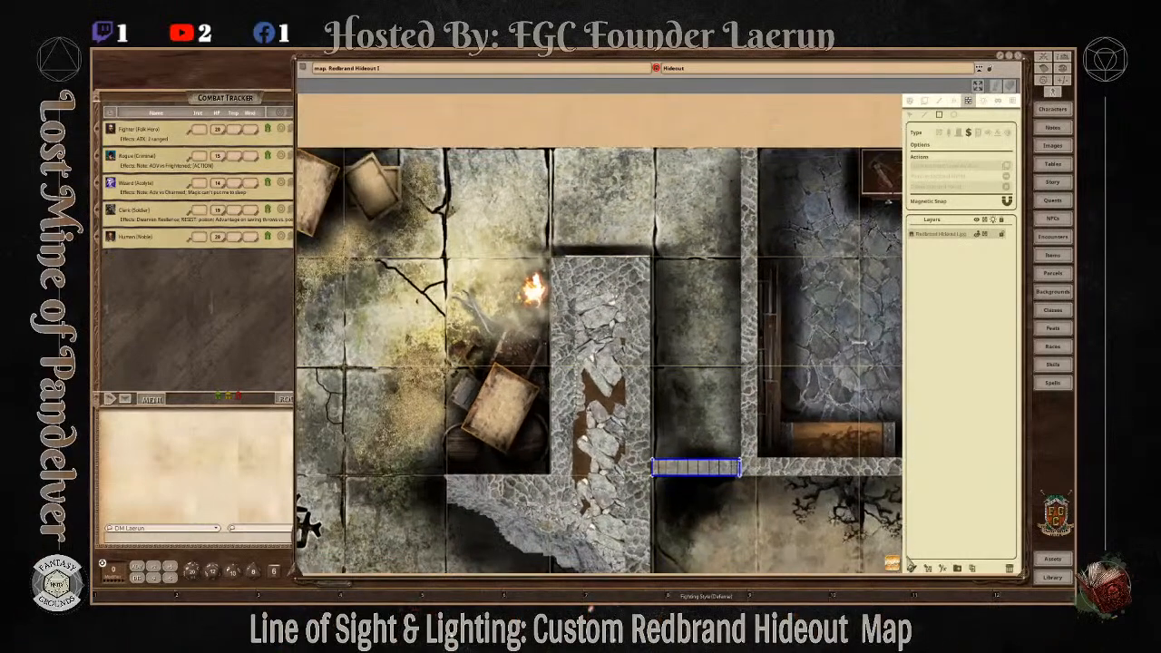
left_click_drag(823, 276, 671, 381)
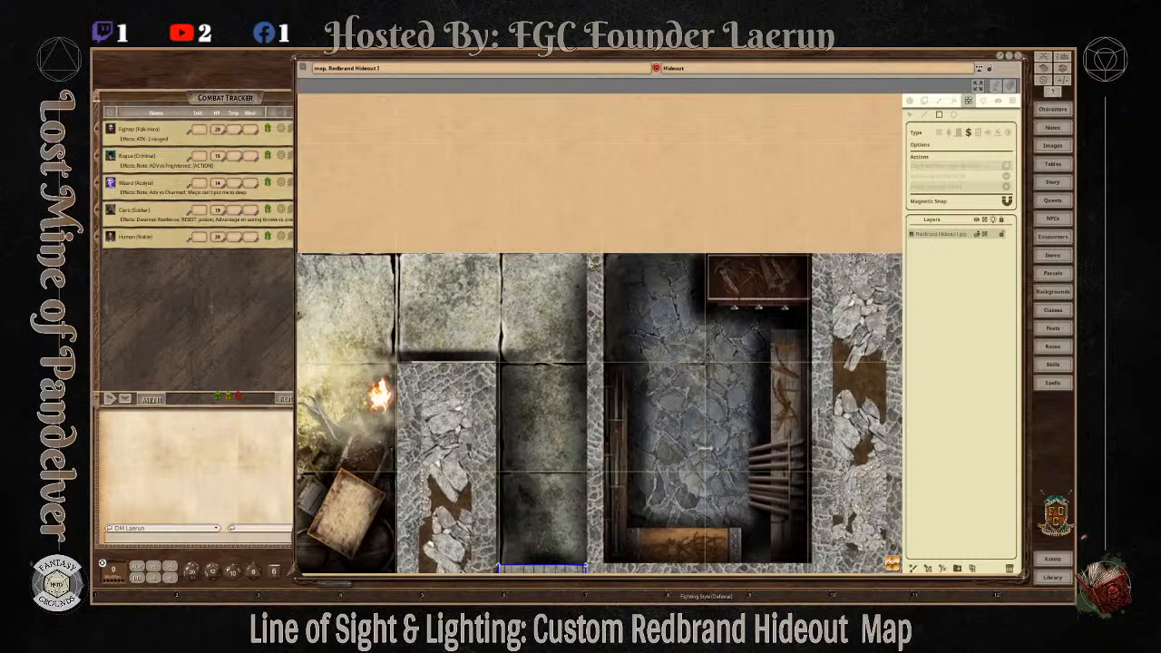
scroll(598, 268, "up", 5)
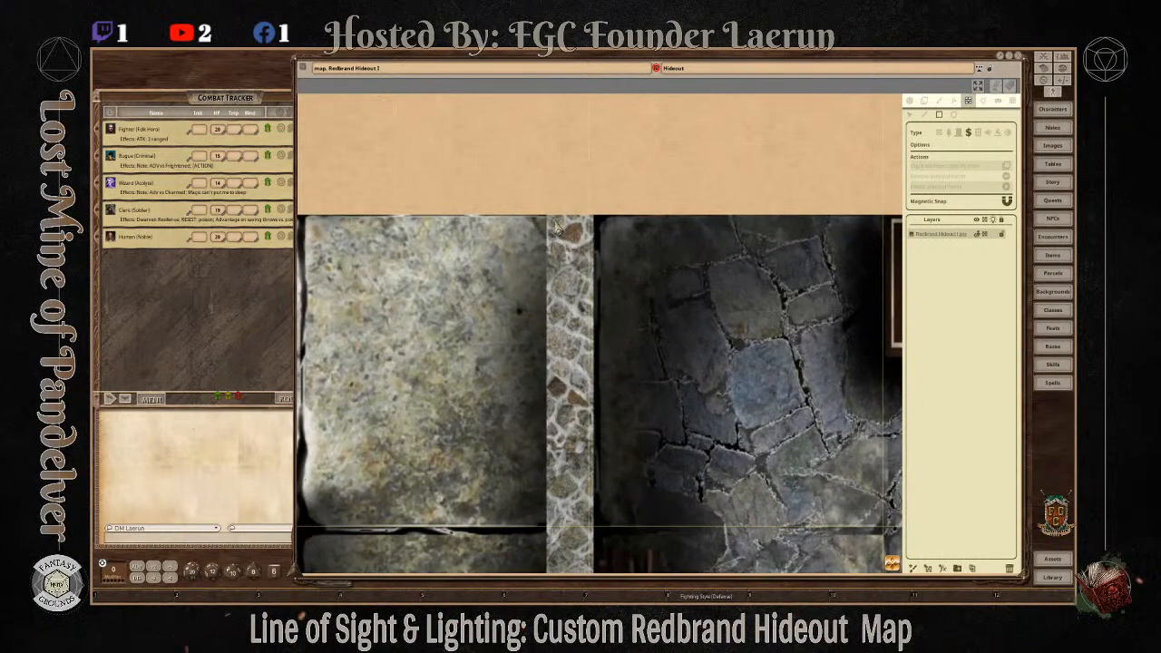
left_click_drag(551, 223, 592, 529)
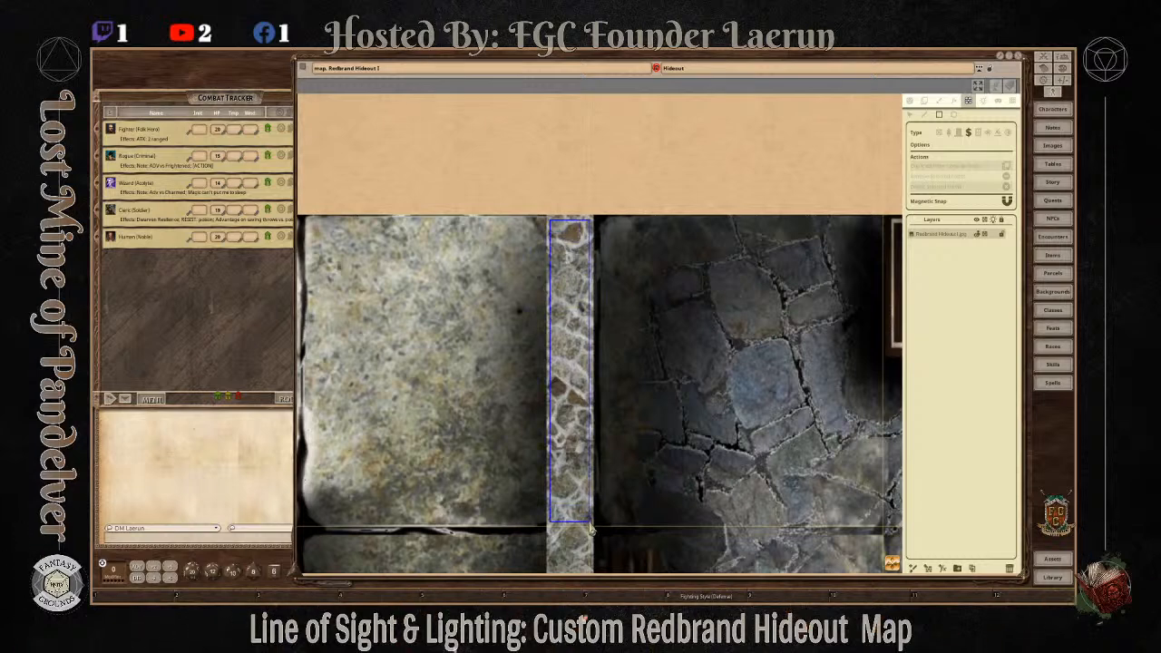
scroll(591, 528, "down", 5)
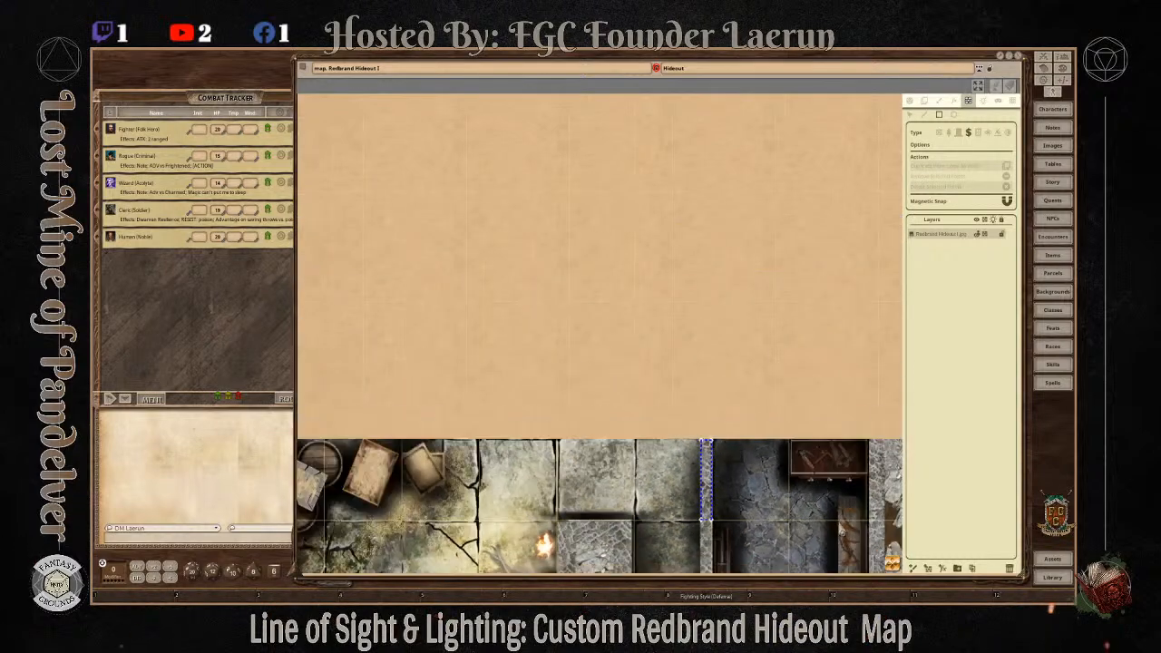
Step: Draw a rectangular secret door across the wall at the east end of the southern wooden-floored corridor, beside the cistern room
left_click_drag(889, 561, 854, 416)
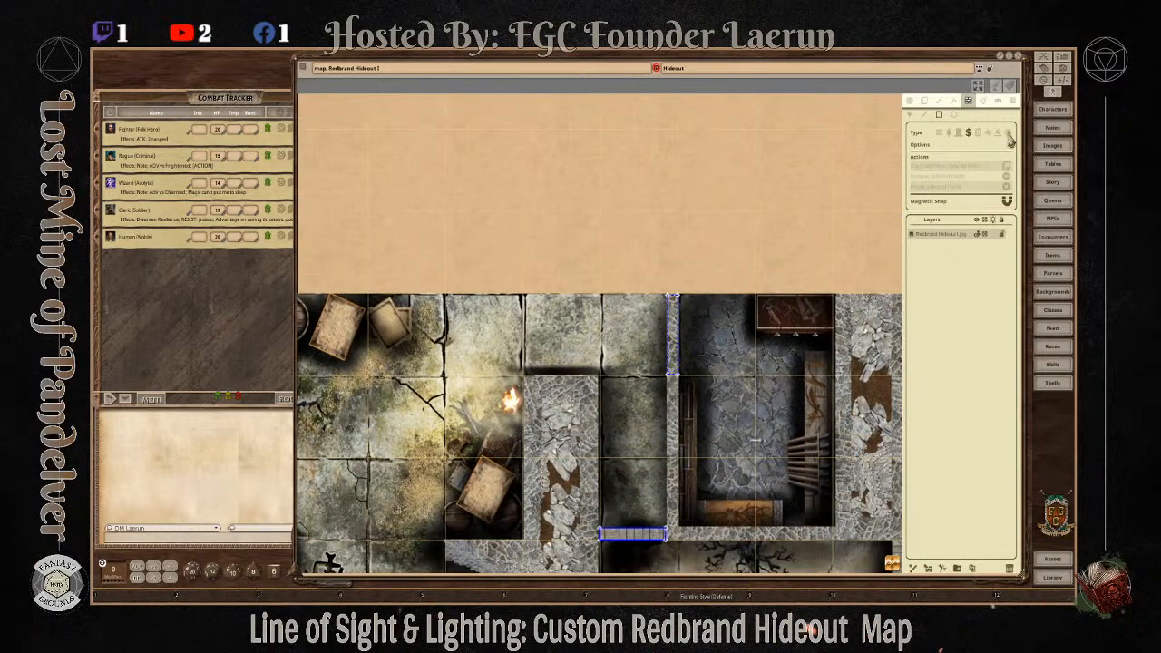
left_click(979, 87)
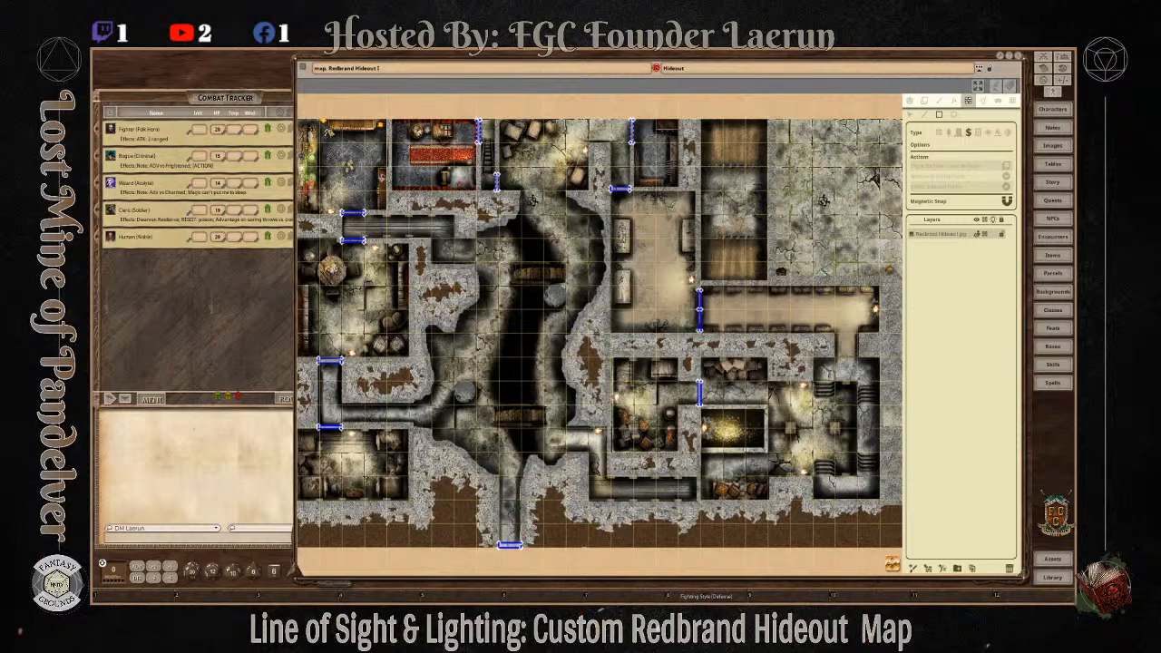
scroll(689, 512, "up", 10)
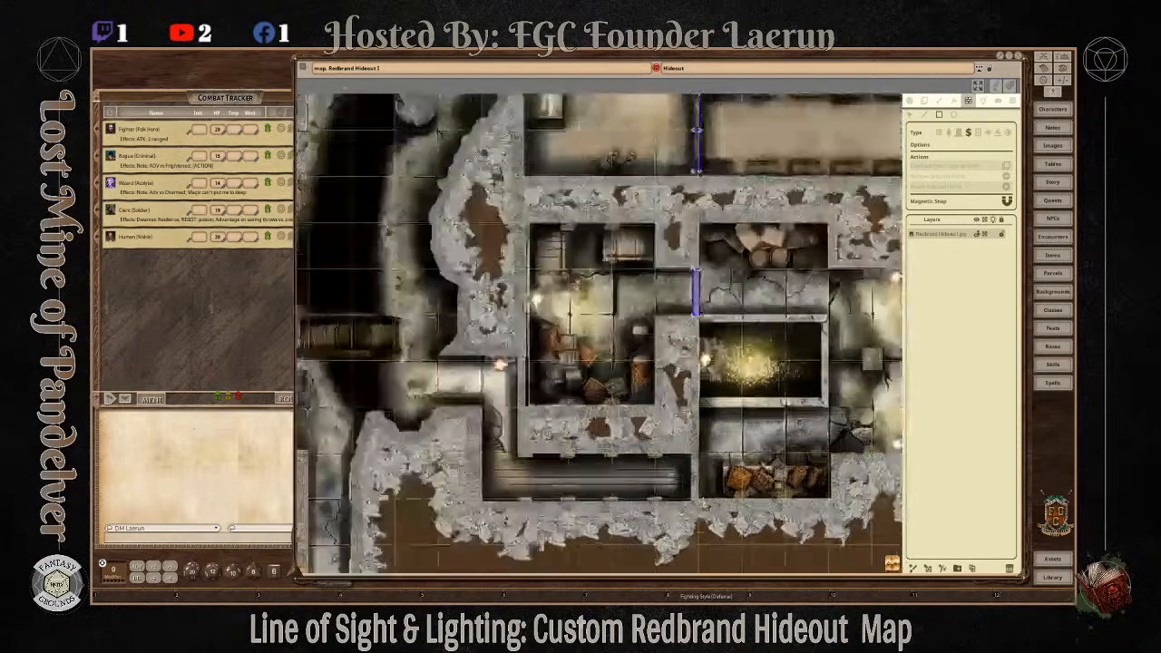
scroll(703, 499, "up", 4)
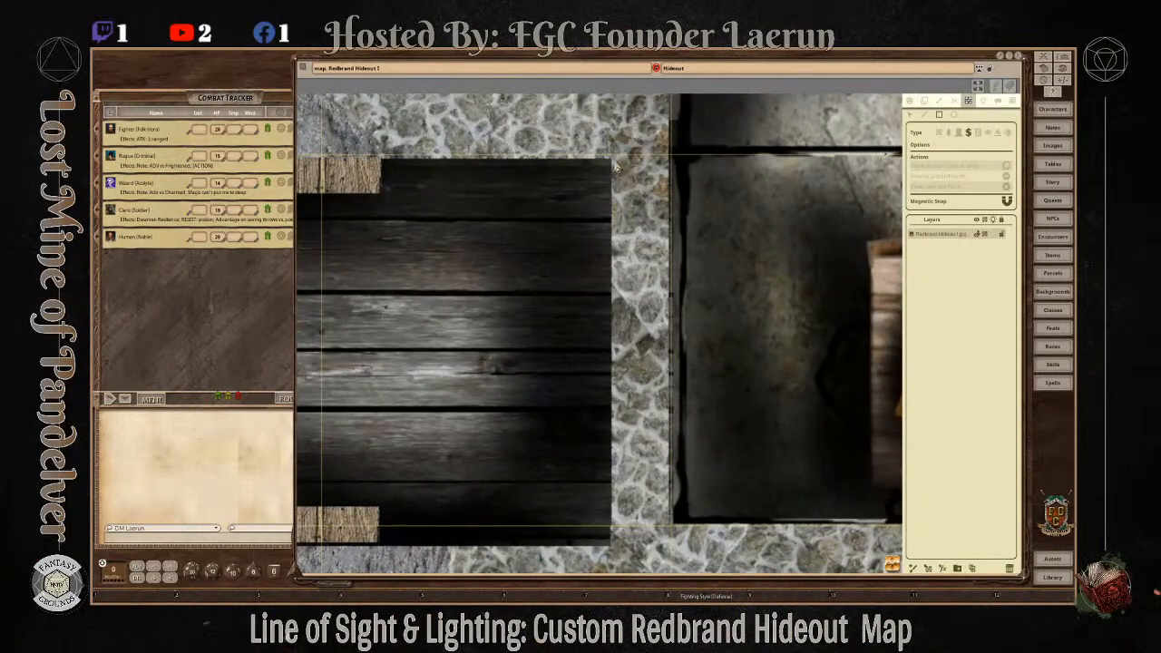
left_click_drag(619, 167, 670, 550)
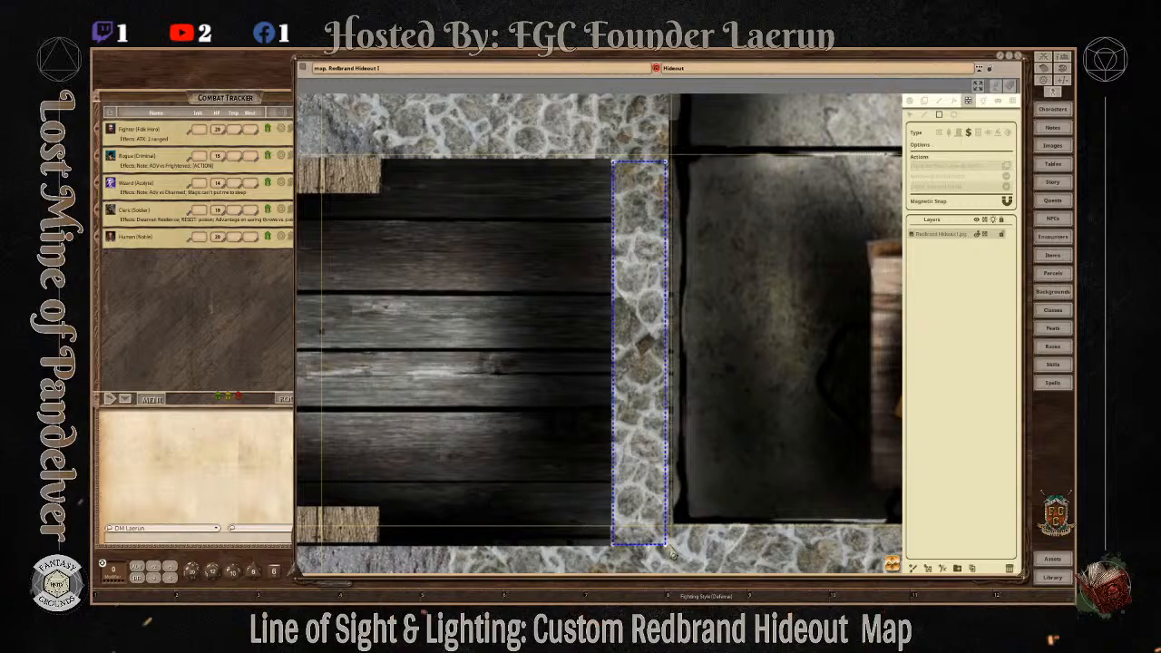
scroll(670, 550, "down", 5)
scroll(707, 542, "down", 6)
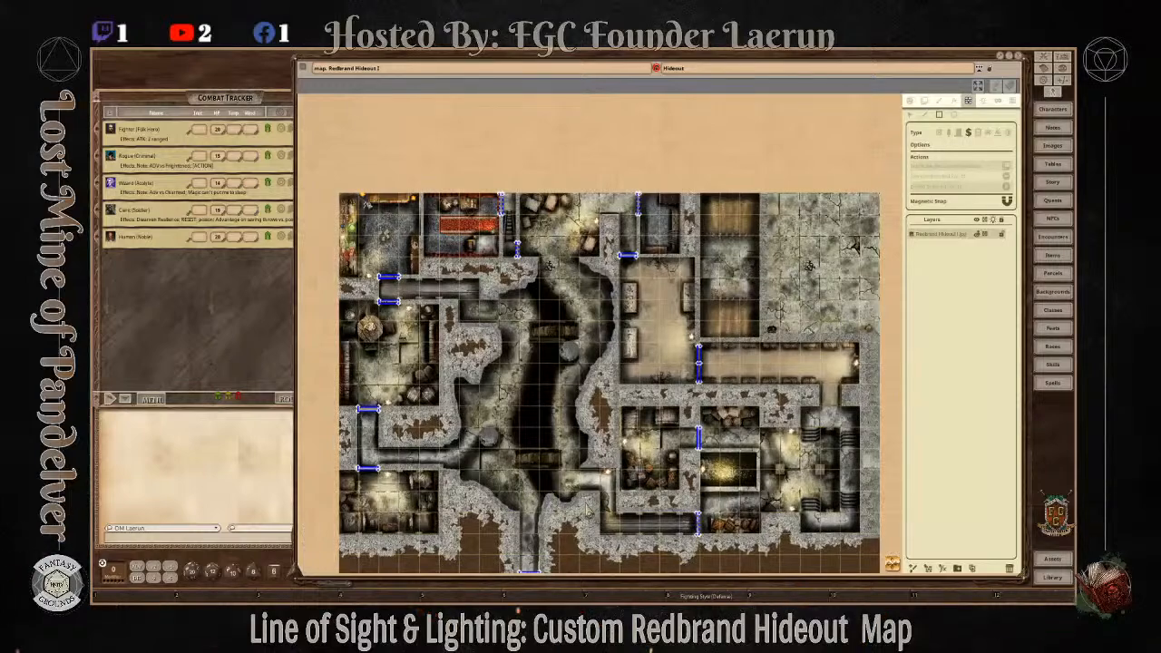
Step: Examine the barred prison cells east of the crypt for door locations
scroll(725, 263, "up", 8)
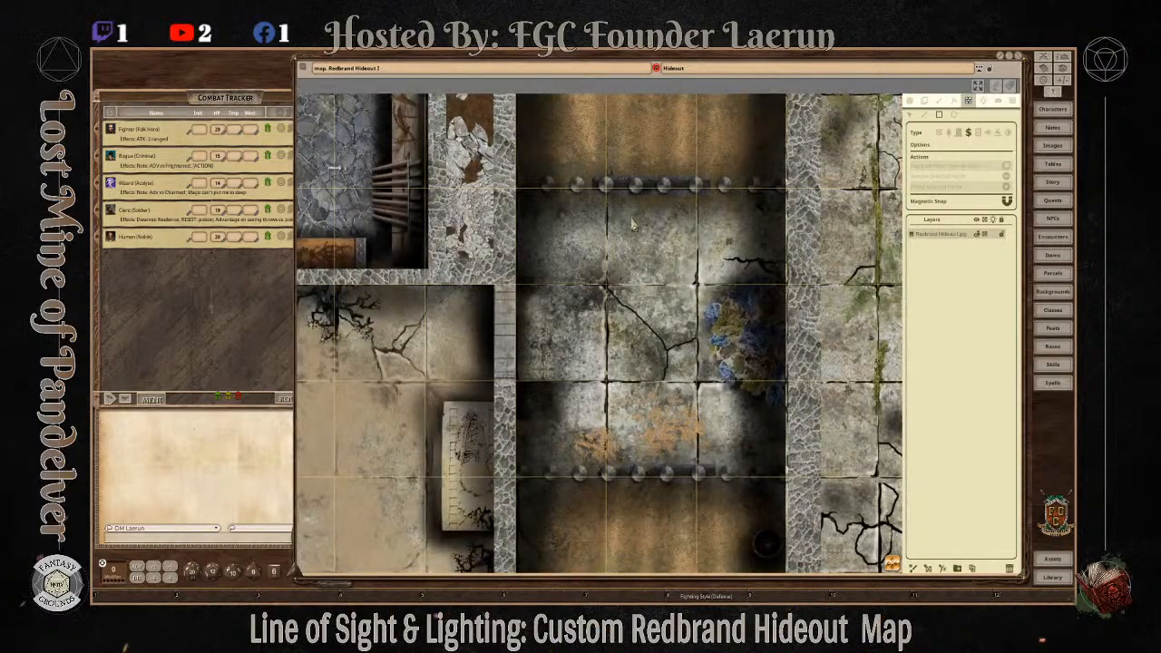
scroll(635, 225, "up", 2)
scroll(632, 225, "up", 1)
scroll(633, 194, "down", 3)
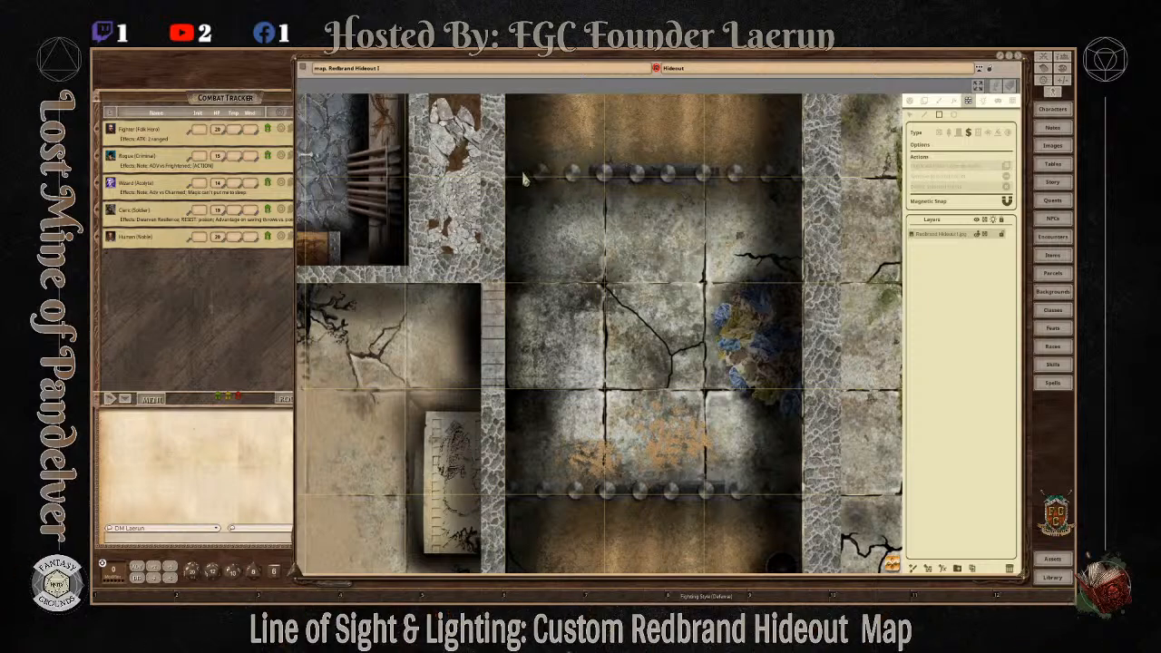
scroll(635, 240, "down", 3)
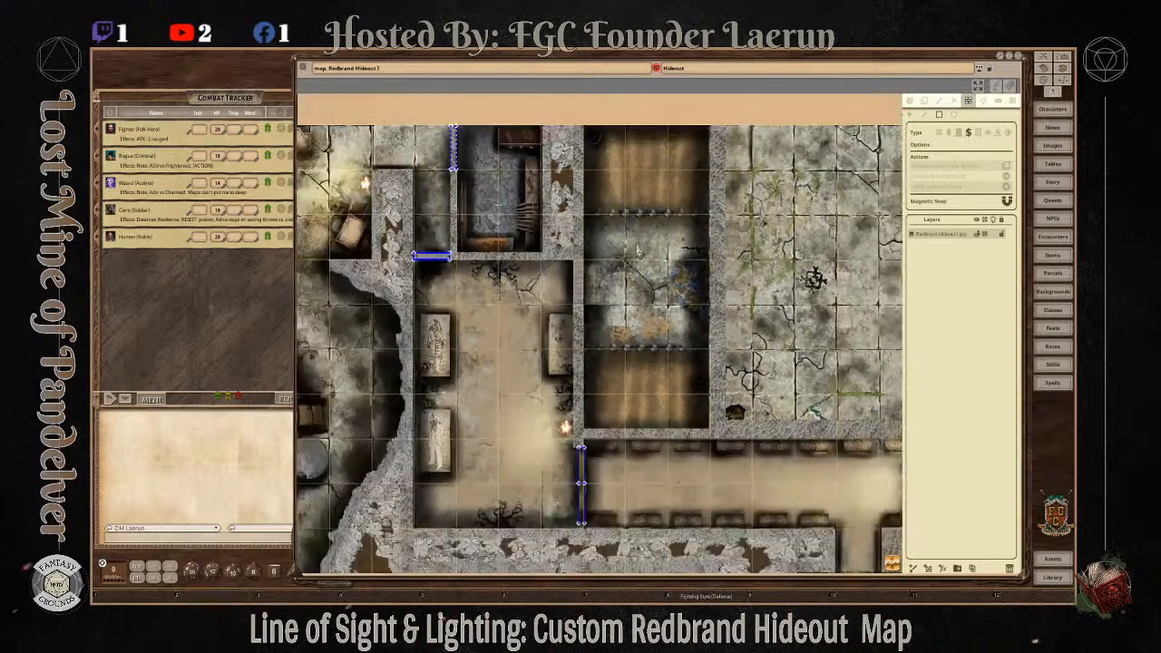
scroll(625, 252, "up", 3)
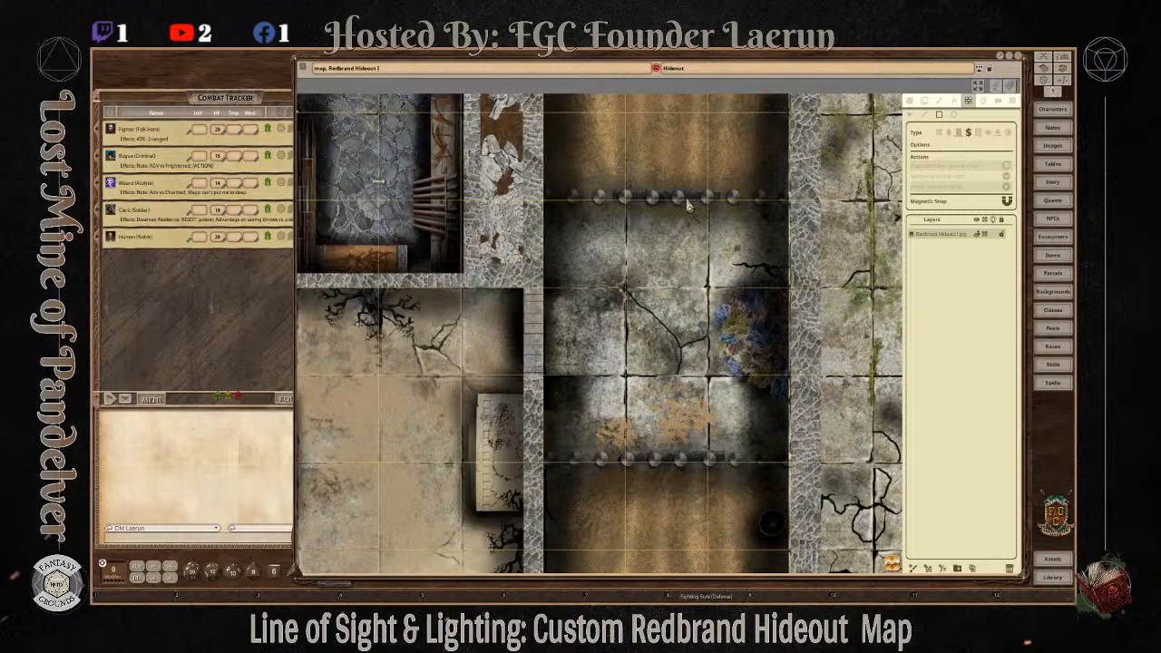
scroll(710, 307, "down", 3)
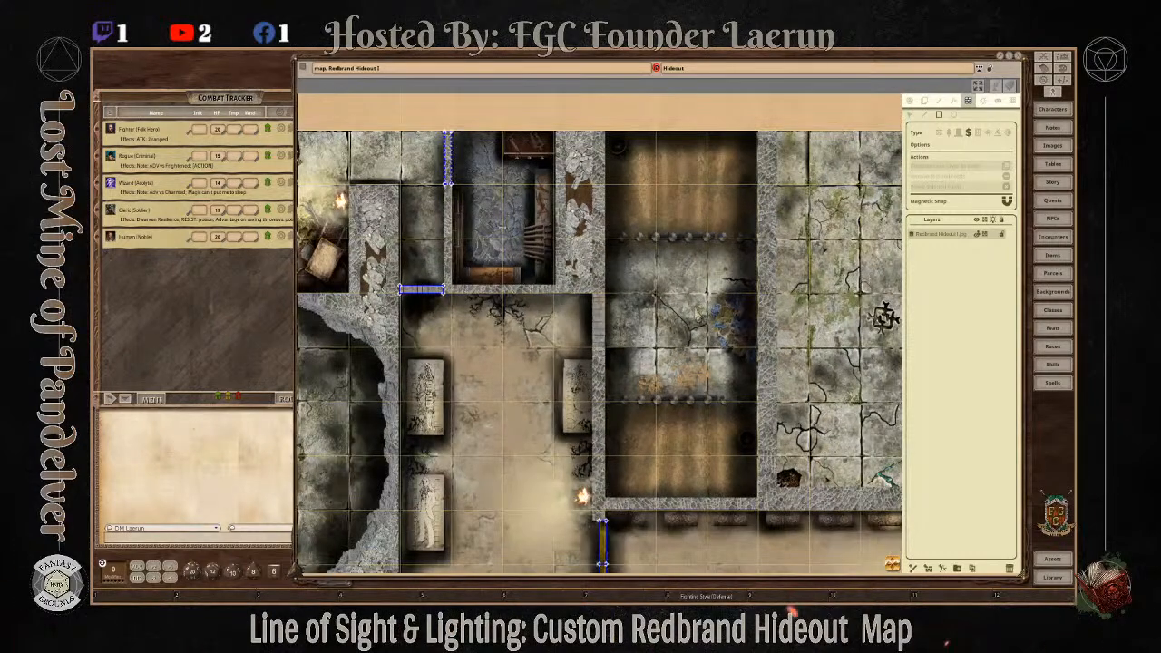
Step: Review the doors and secret doors placed across the hideout map, including the crypt corridor and the cistern area
scroll(701, 325, "down", 5)
scroll(826, 412, "up", 1)
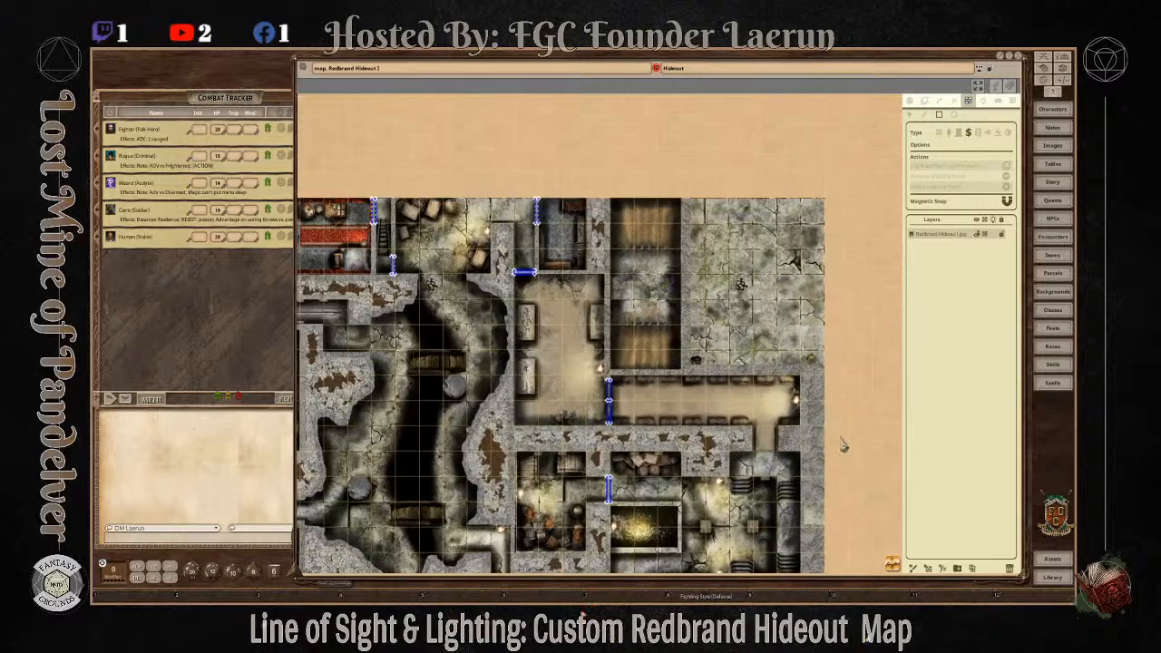
scroll(847, 463, "down", 1)
mouse_move(899, 574)
left_mouse_down()
mouse_move(901, 583)
mouse_move(889, 570)
left_mouse_up()
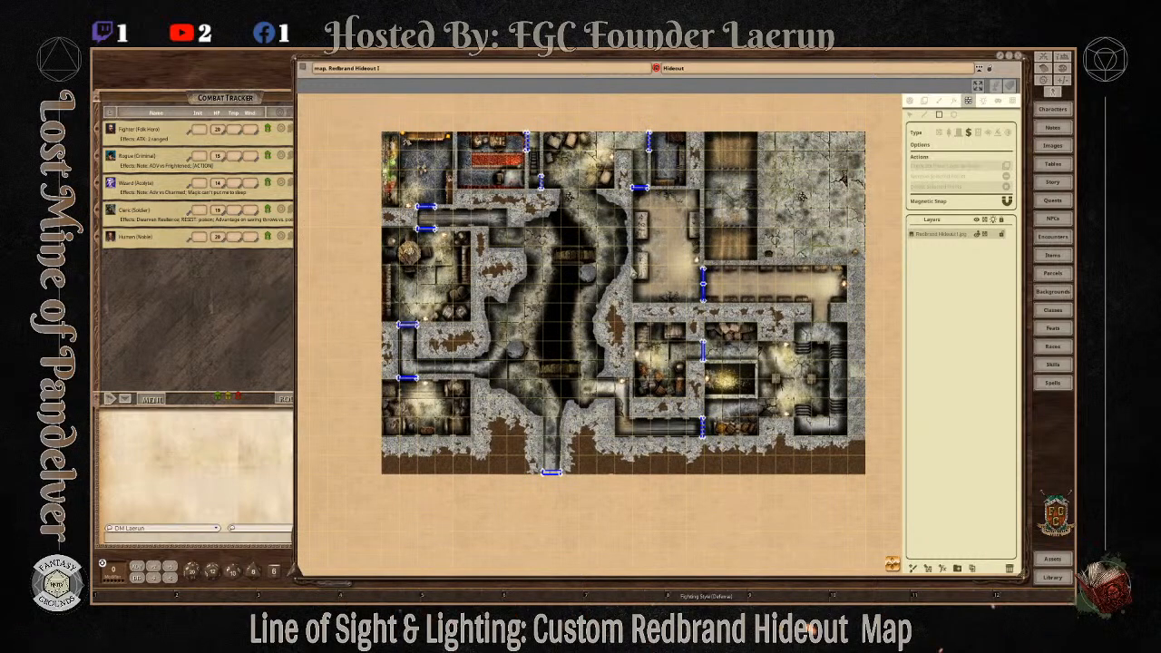
scroll(557, 315, "up", 3)
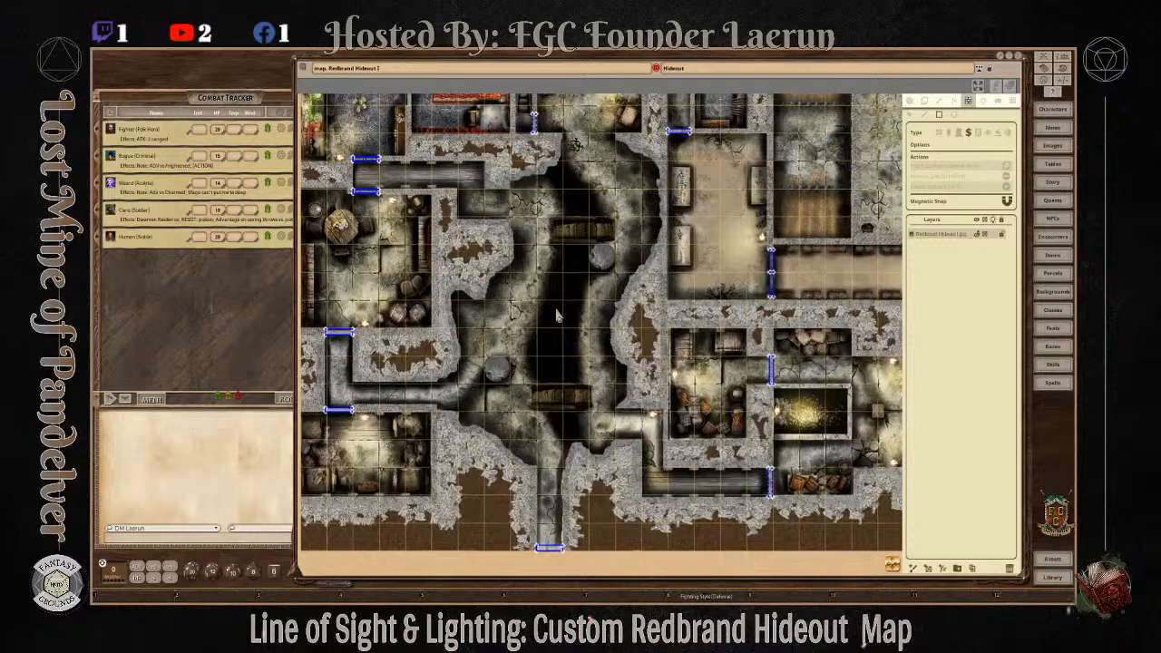
scroll(557, 314, "down", 1)
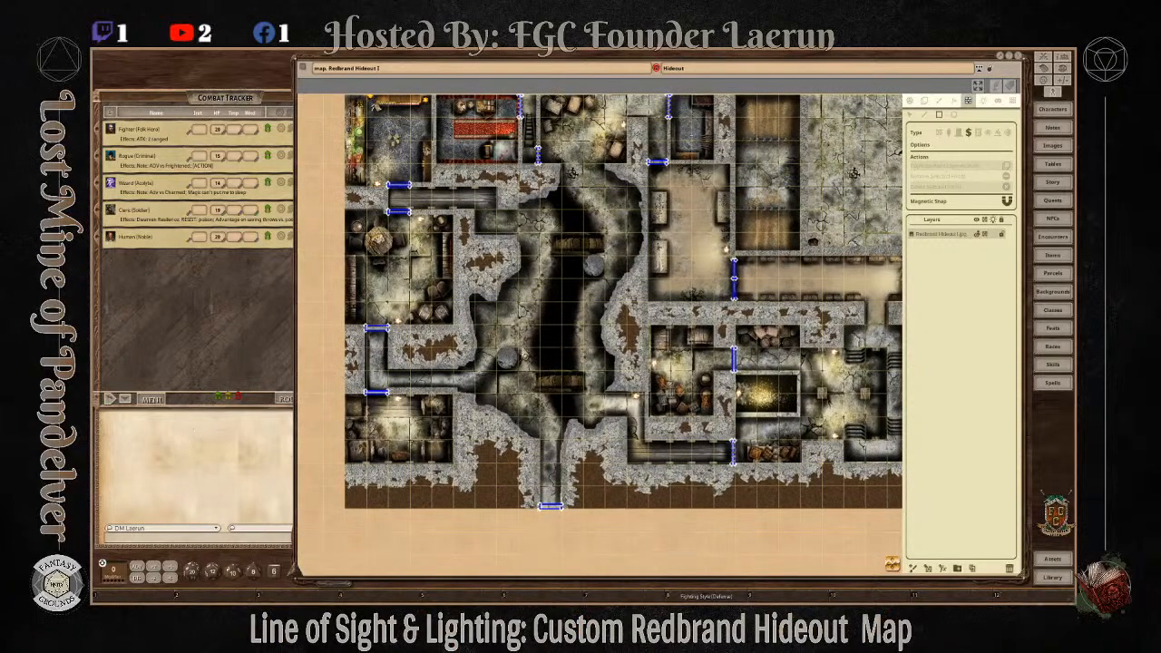
scroll(526, 353, "up", 3)
scroll(535, 354, "down", 4)
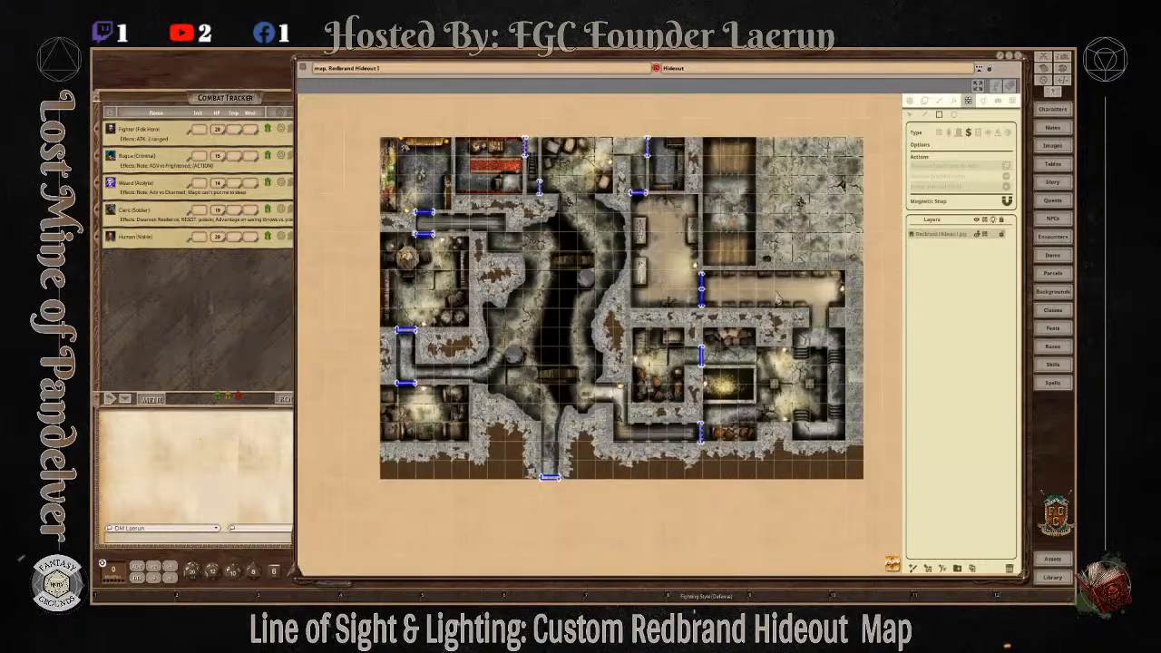
scroll(753, 290, "up", 4)
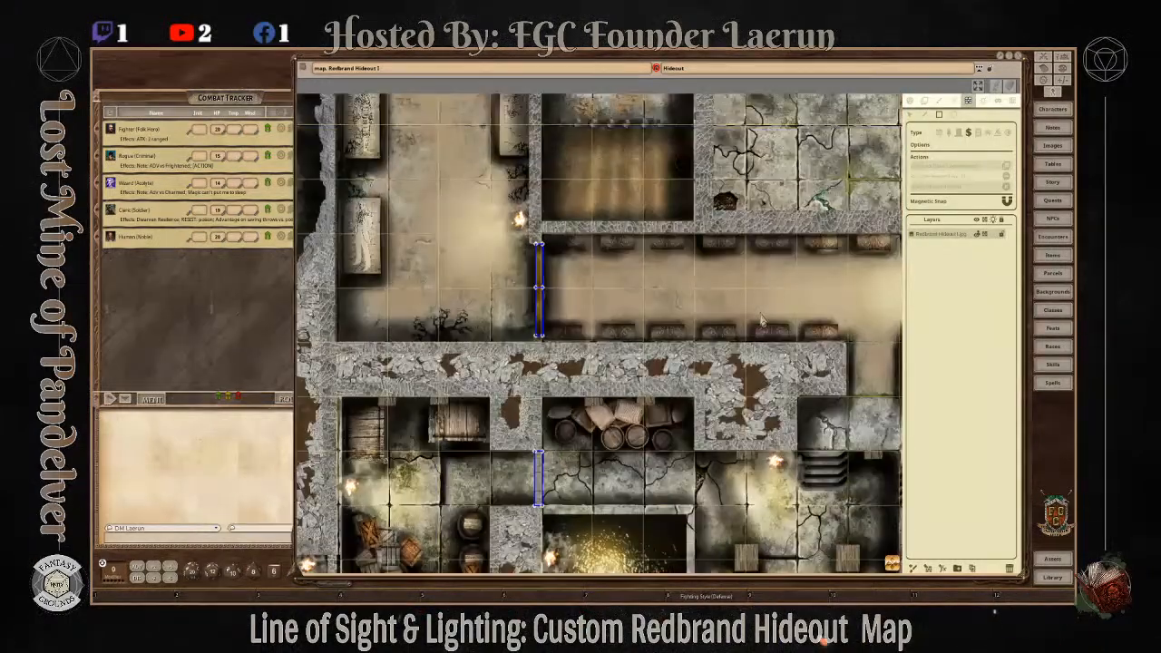
scroll(763, 316, "down", 5)
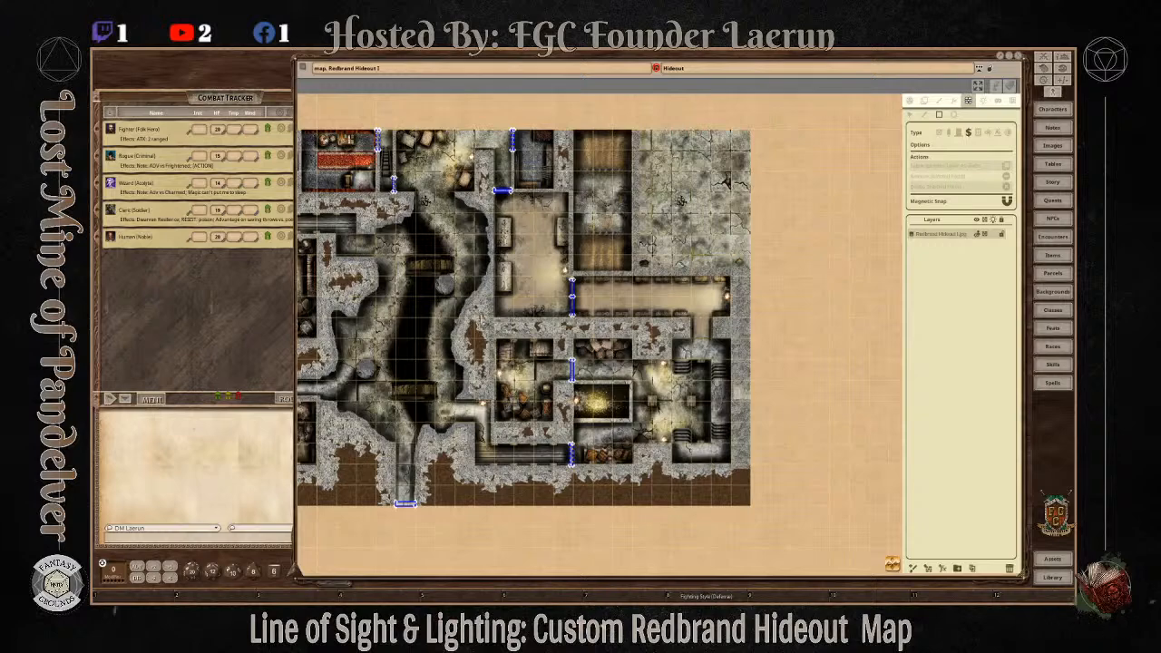
Step: Set the line-of-sight drawing type to wall and choose the line shape
left_click_drag(893, 570, 862, 560)
scroll(898, 548, "down", 1)
scroll(900, 547, "up", 1)
scroll(866, 521, "down", 3)
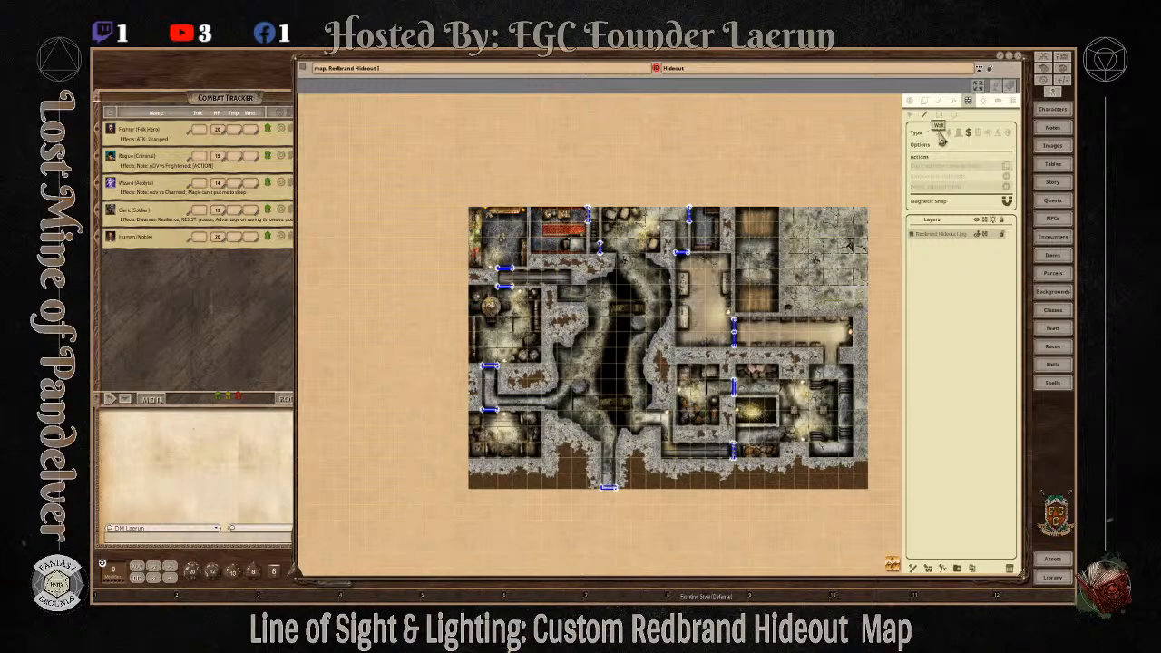
scroll(636, 227, "up", 5)
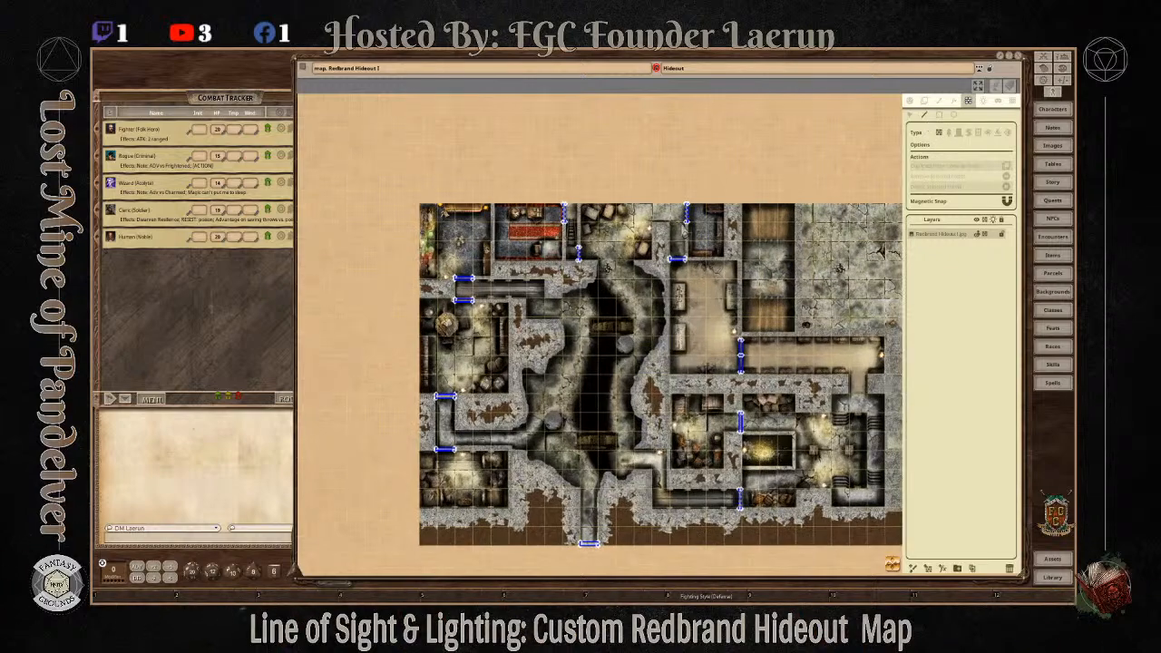
Step: Survey the room, corridor and cavern walls across the whole hideout map to plan the wall tracing
scroll(626, 227, "down", 2)
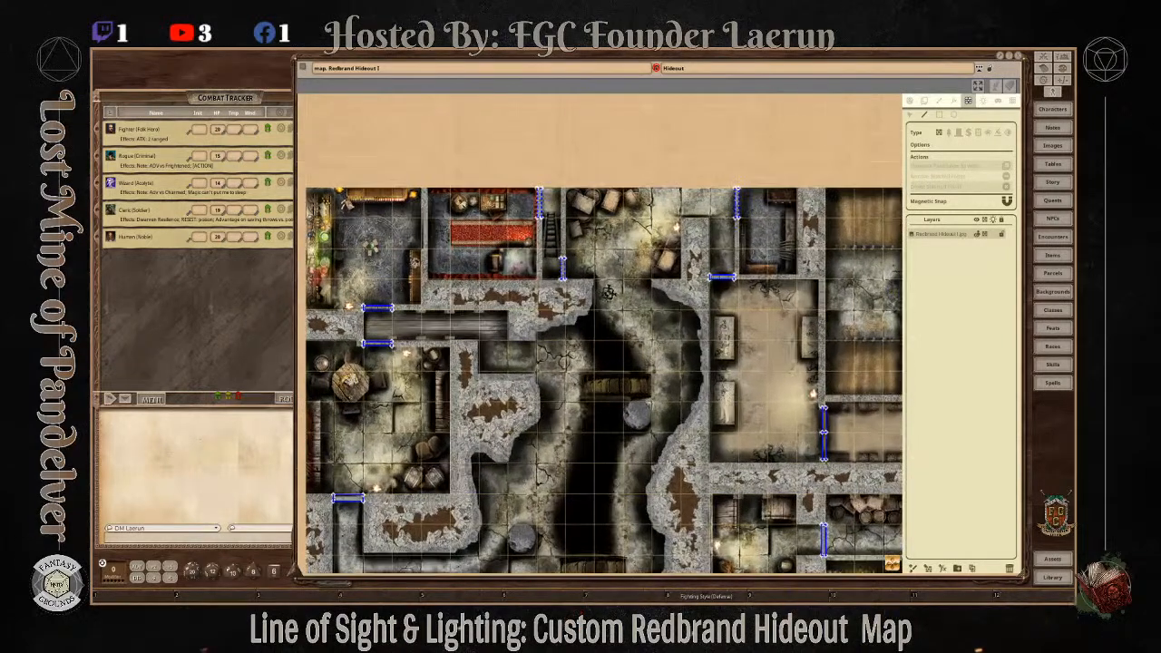
scroll(626, 226, "down", 3)
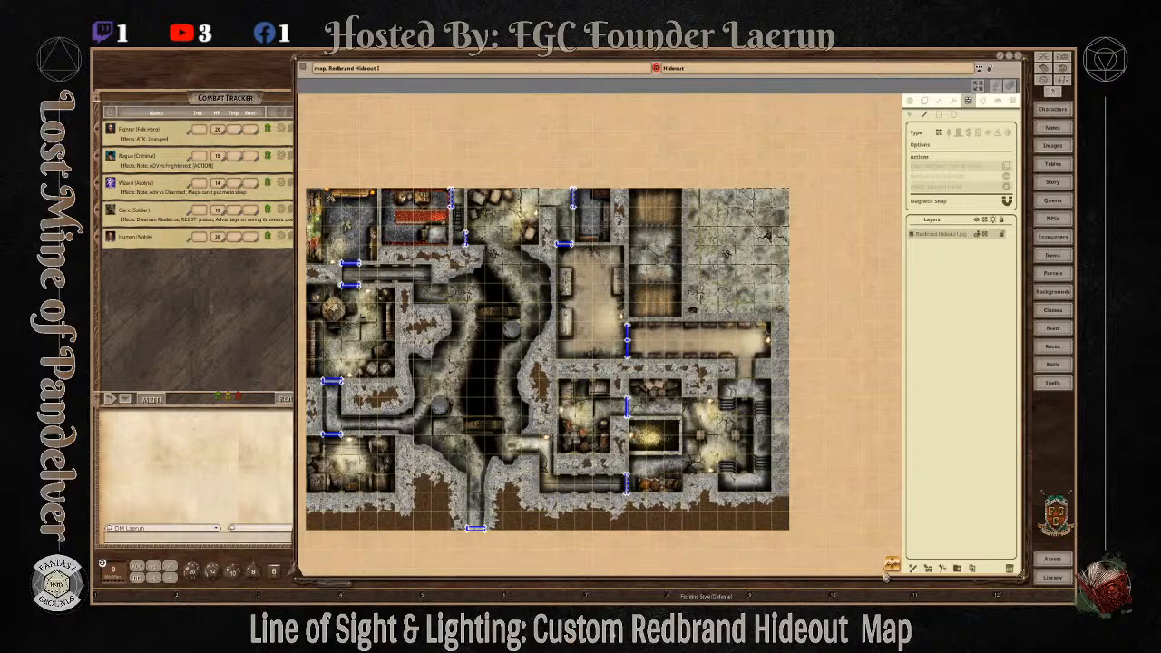
left_click_drag(895, 568, 884, 573)
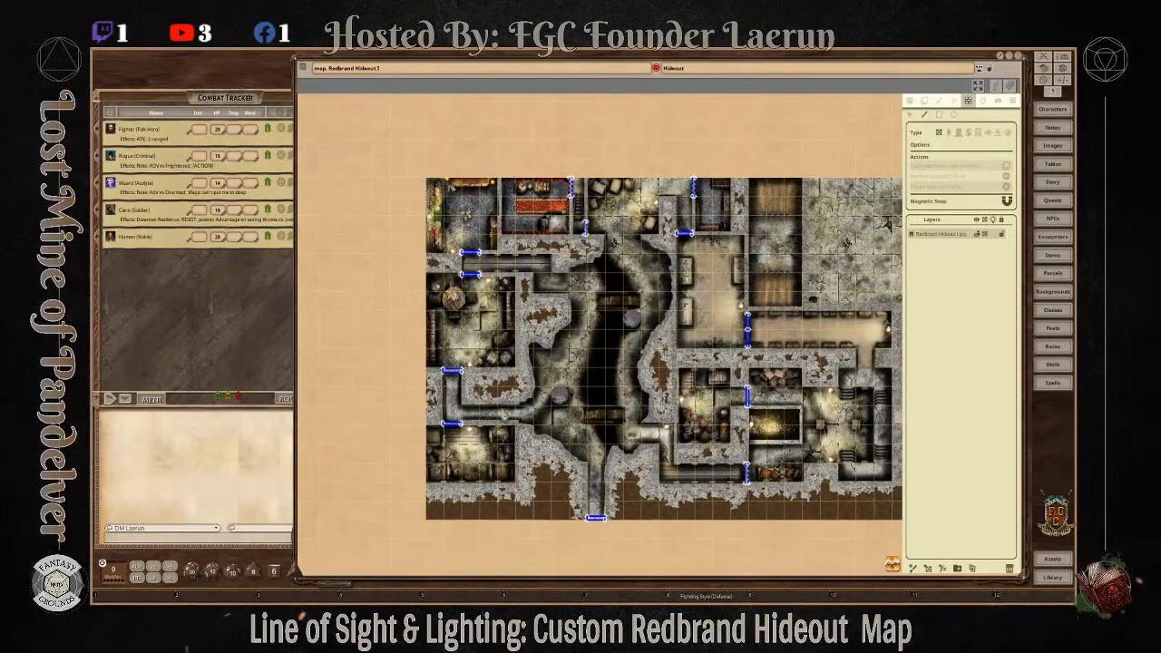
scroll(507, 408, "up", 2)
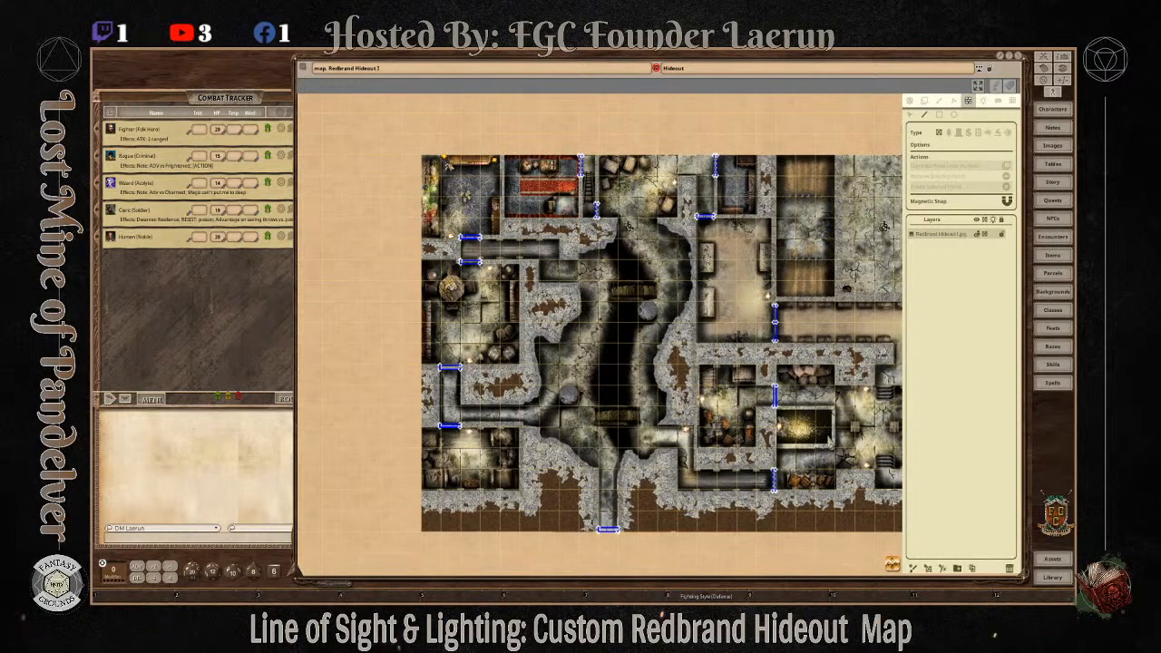
scroll(577, 377, "down", 1)
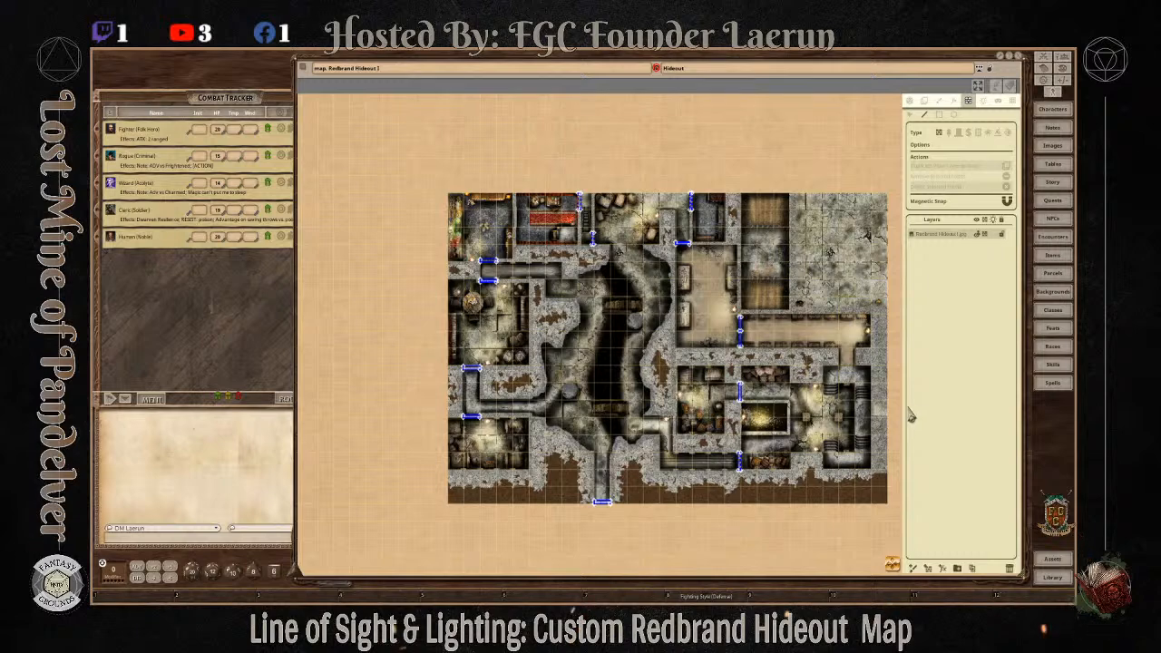
scroll(909, 444, "up", 2)
scroll(882, 461, "down", 2)
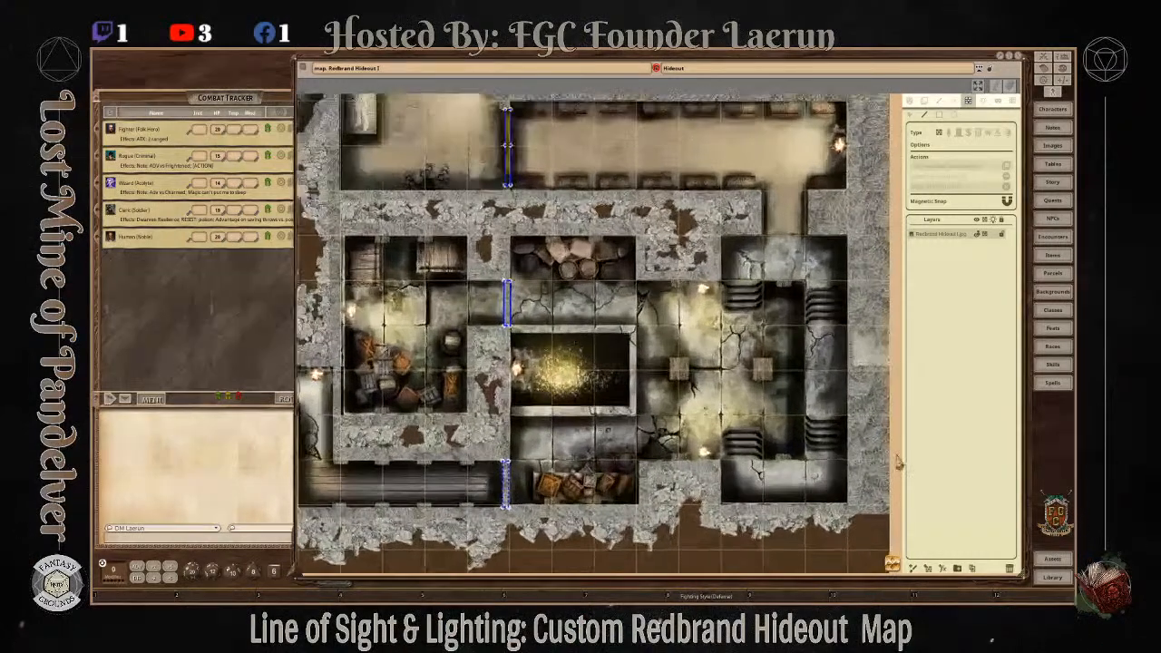
scroll(893, 461, "up", 3)
scroll(896, 460, "down", 4)
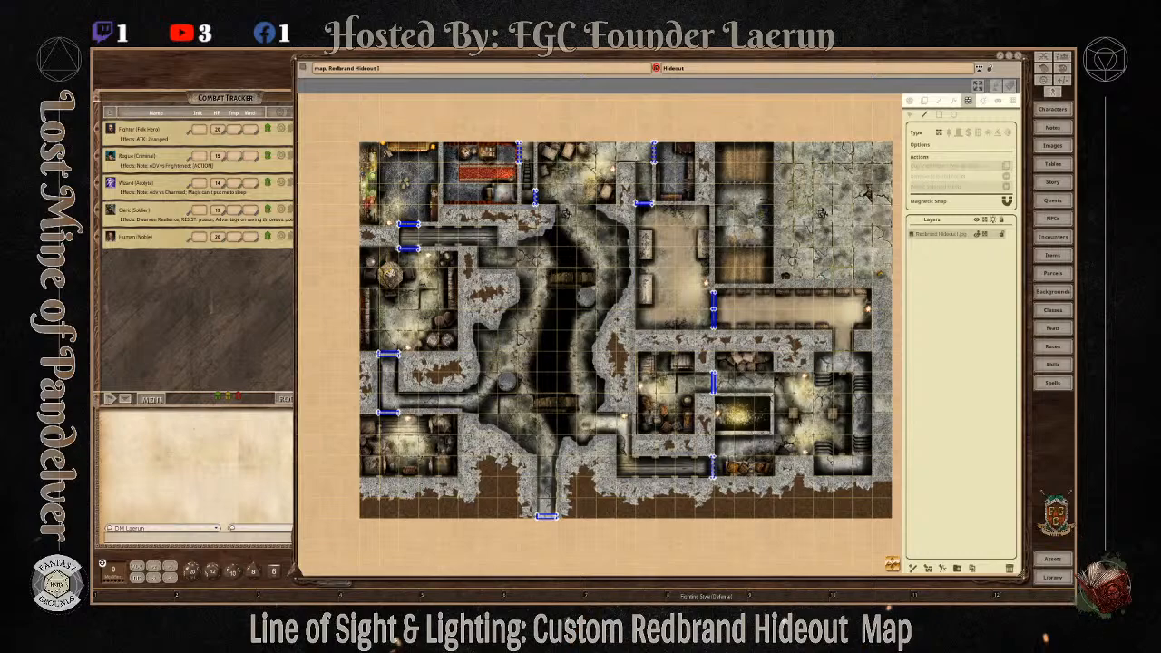
scroll(874, 278, "up", 1)
scroll(878, 287, "up", 2)
scroll(878, 286, "down", 5)
scroll(877, 289, "down", 1)
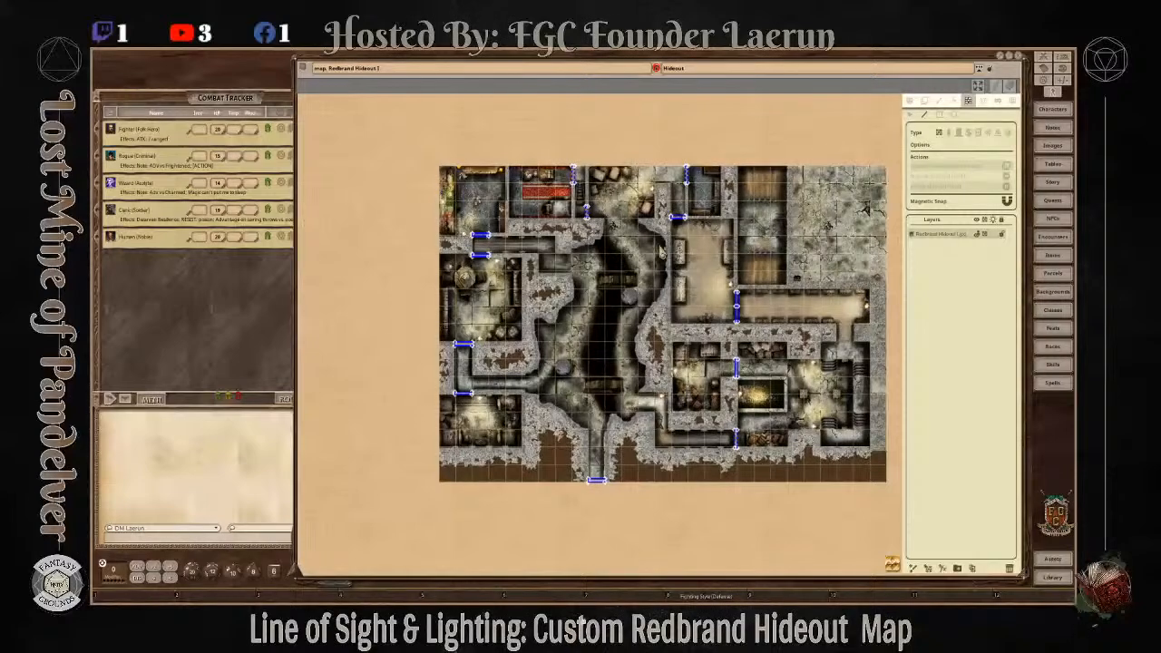
scroll(565, 238, "up", 1)
scroll(553, 227, "up", 1)
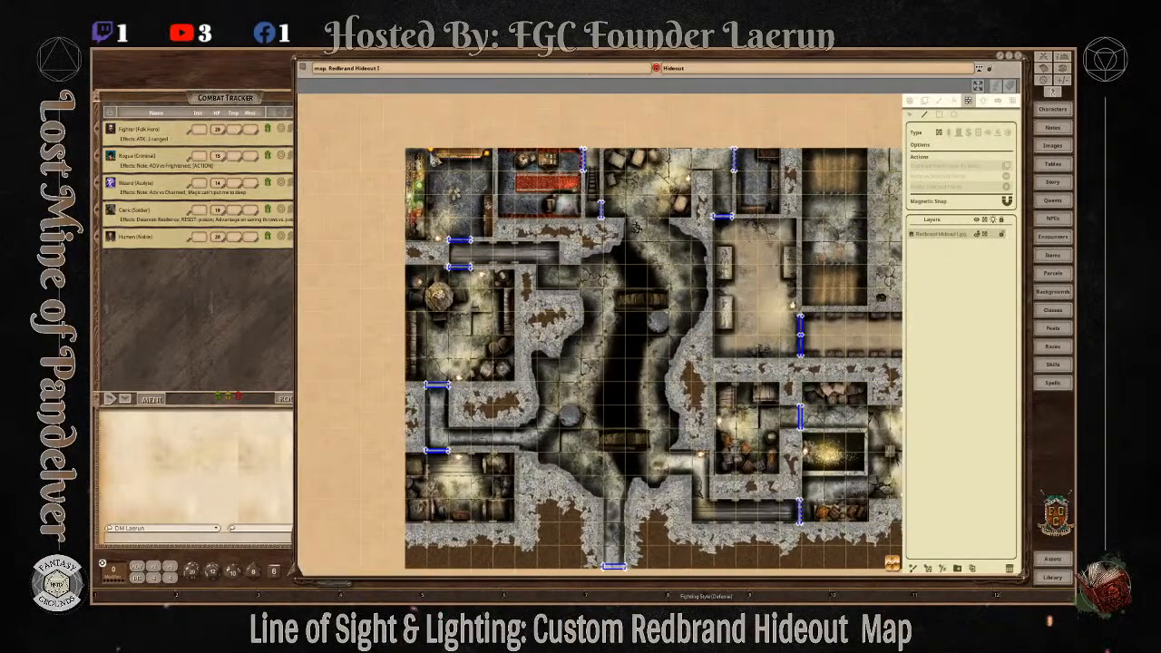
scroll(394, 413, "up", 3)
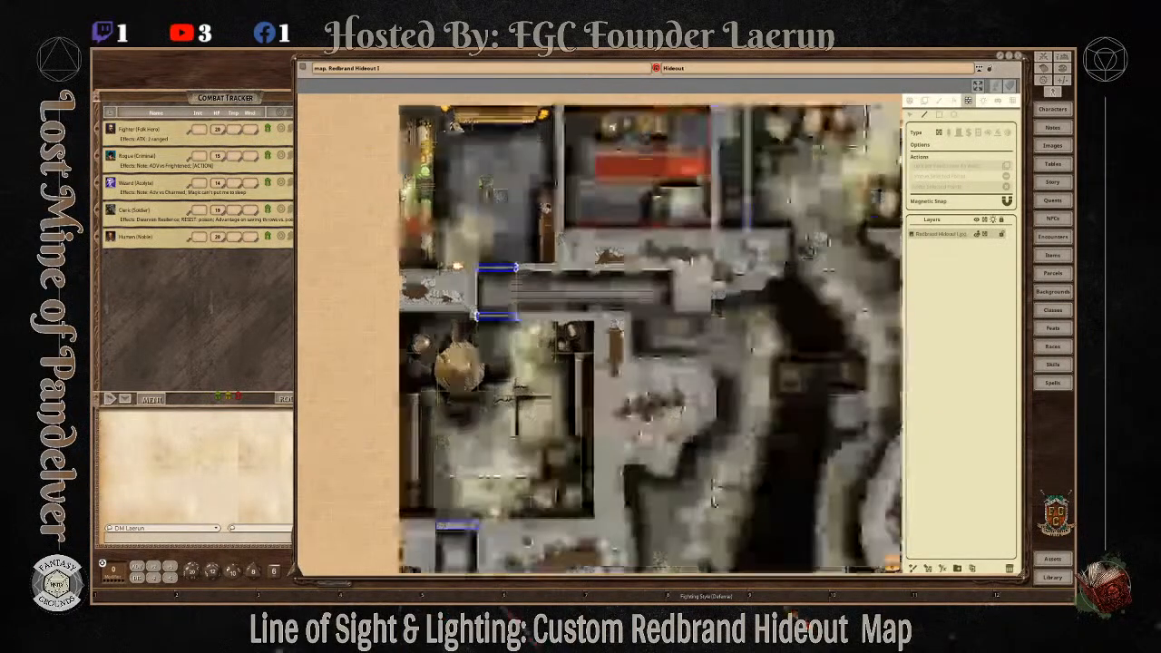
scroll(395, 412, "down", 1)
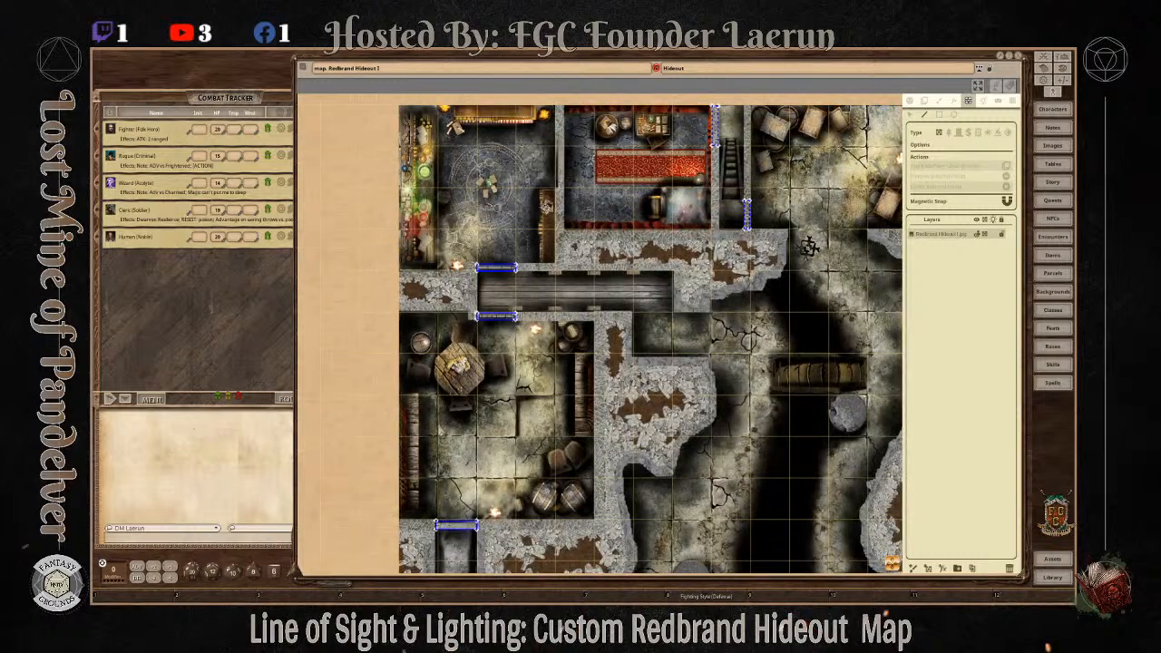
scroll(475, 415, "down", 3)
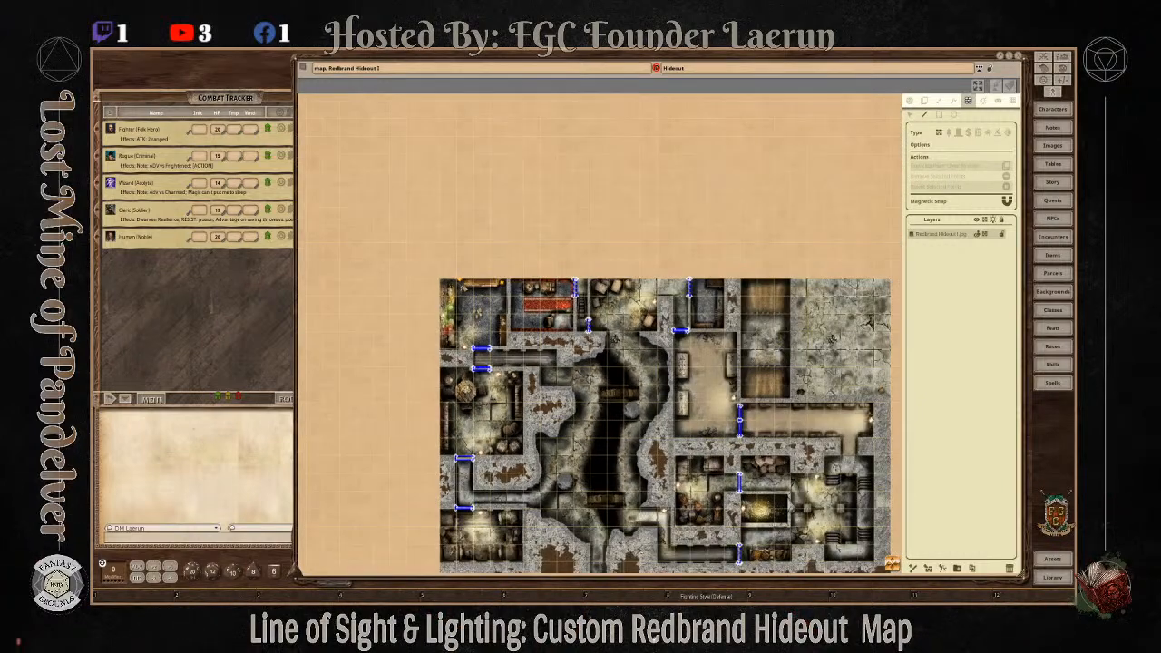
left_click_drag(589, 526, 562, 438)
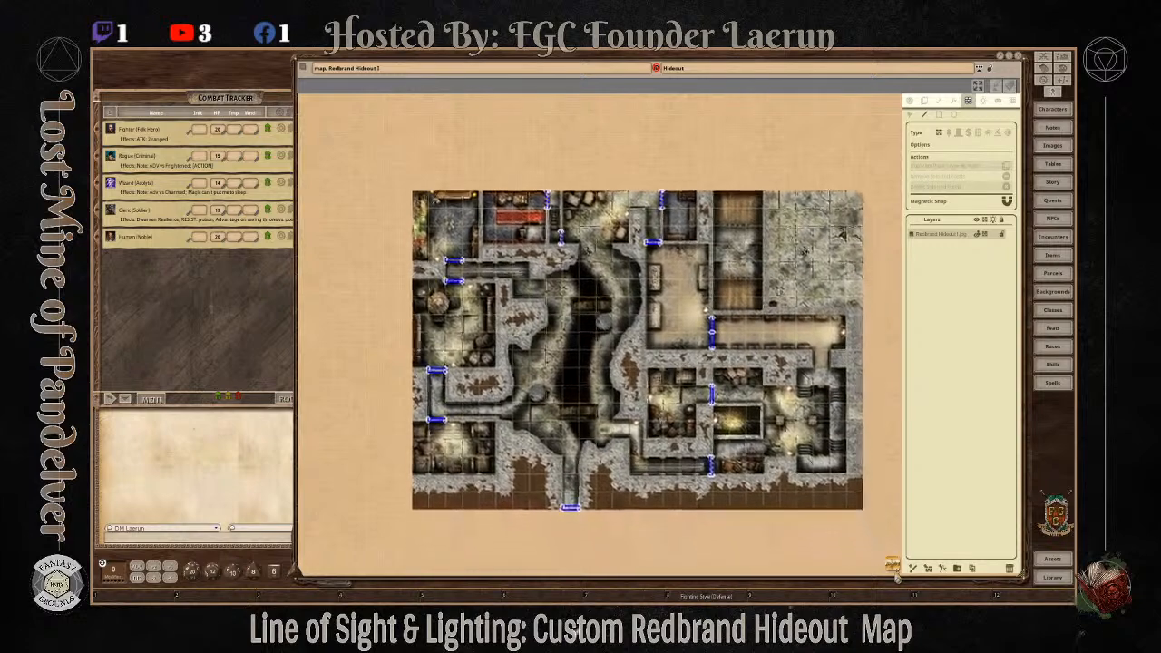
scroll(440, 449, "up", 2)
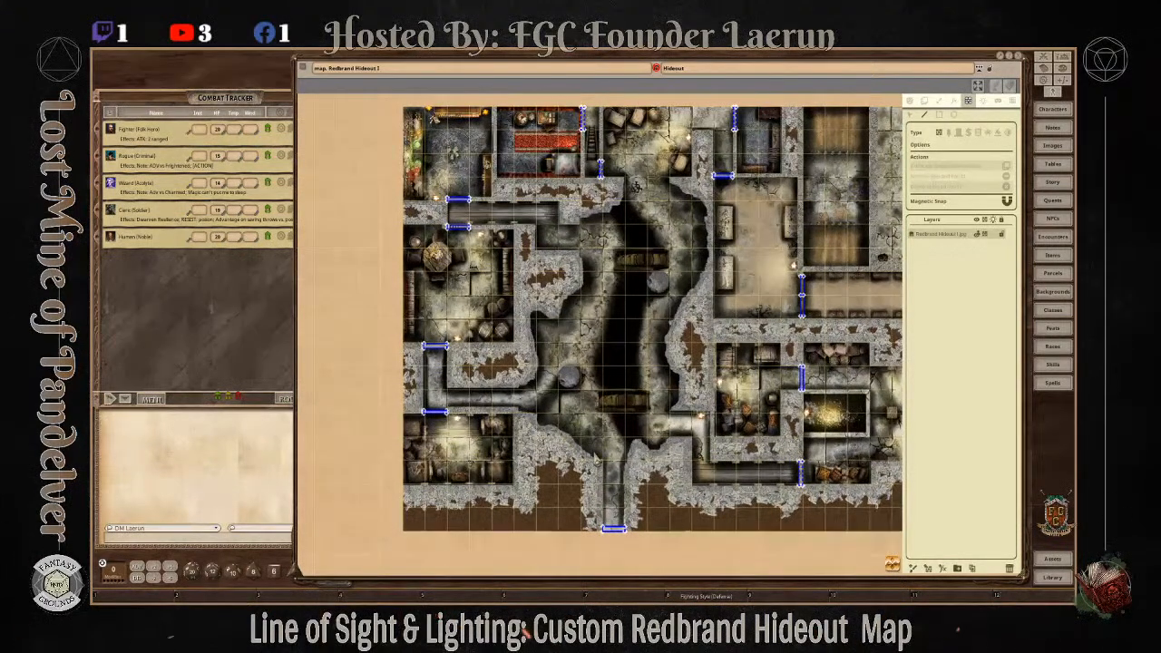
scroll(598, 515, "down", 1)
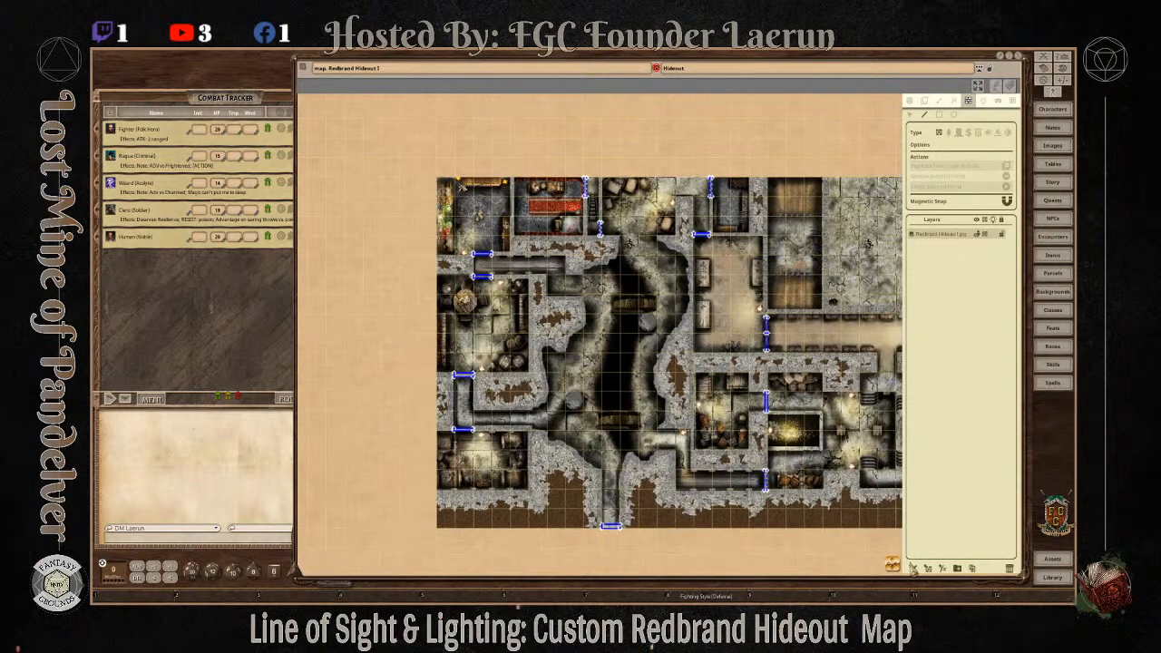
left_click_drag(898, 566, 905, 569)
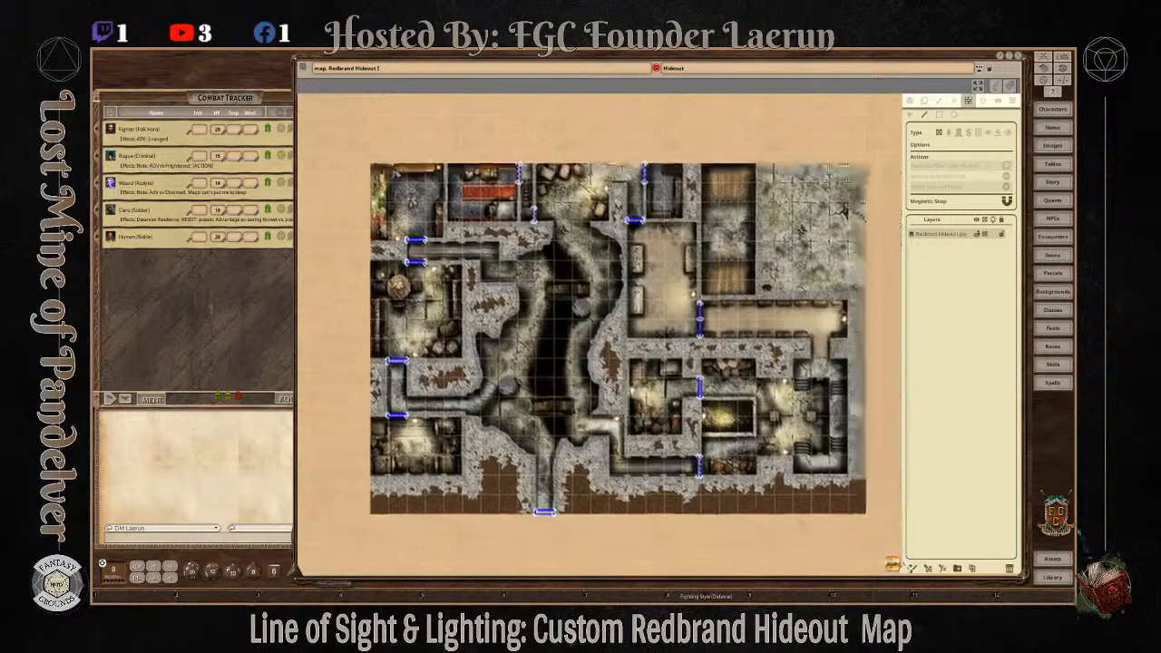
scroll(482, 223, "up", 1)
scroll(410, 221, "up", 1)
scroll(336, 147, "up", 3)
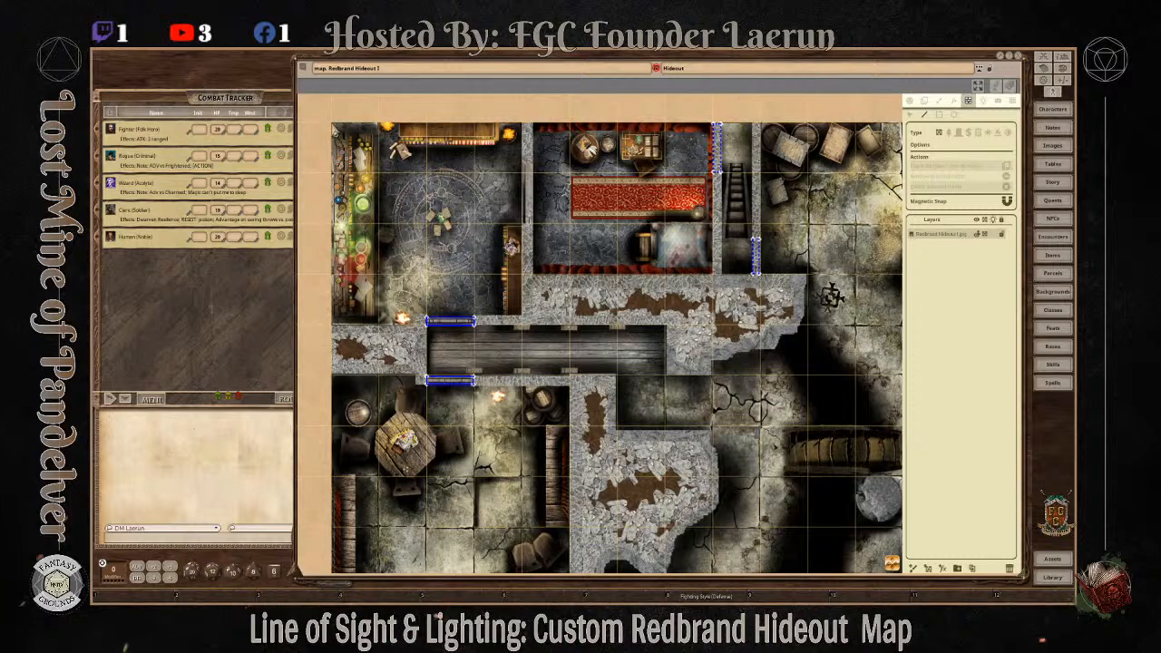
scroll(336, 131, "down", 2)
scroll(367, 143, "down", 4)
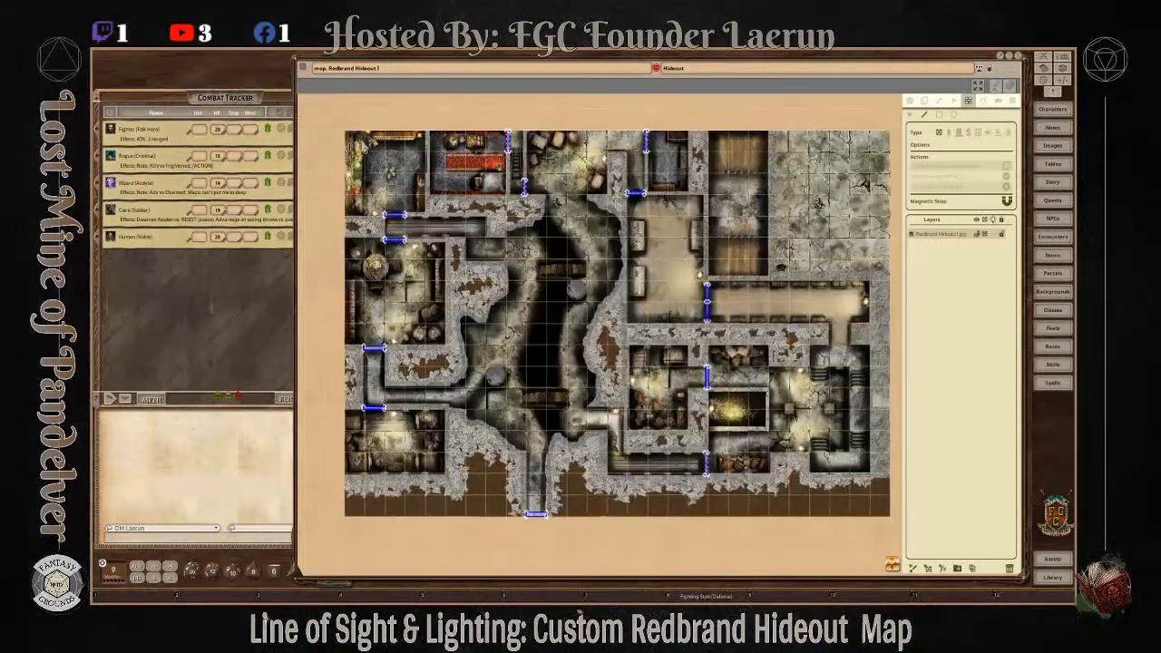
Step: Trace the outer wall along the map's north edge from the northwest corner to the wall east of the barred cells
scroll(359, 141, "up", 3)
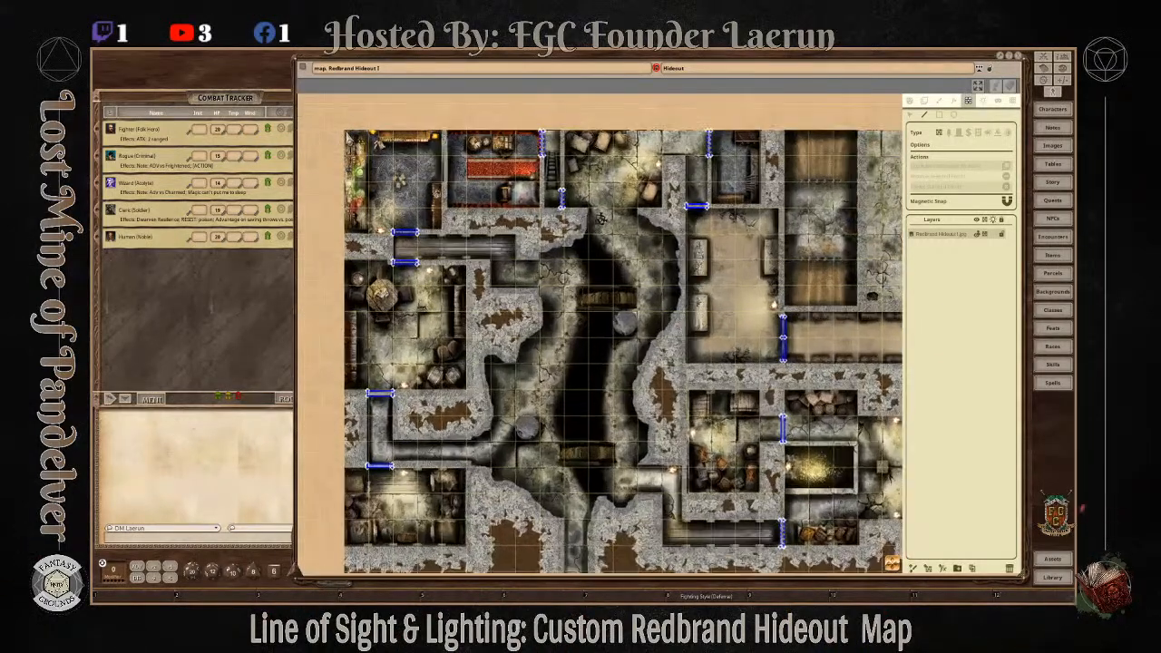
scroll(352, 138, "up", 2)
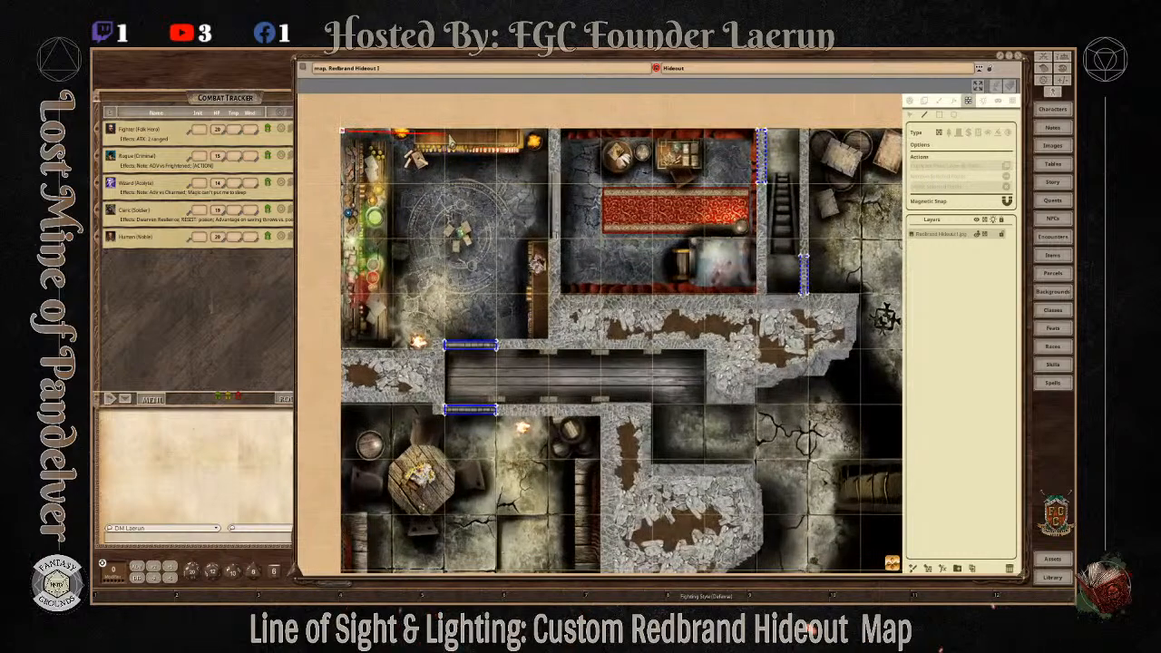
key("Right")
key("Right")
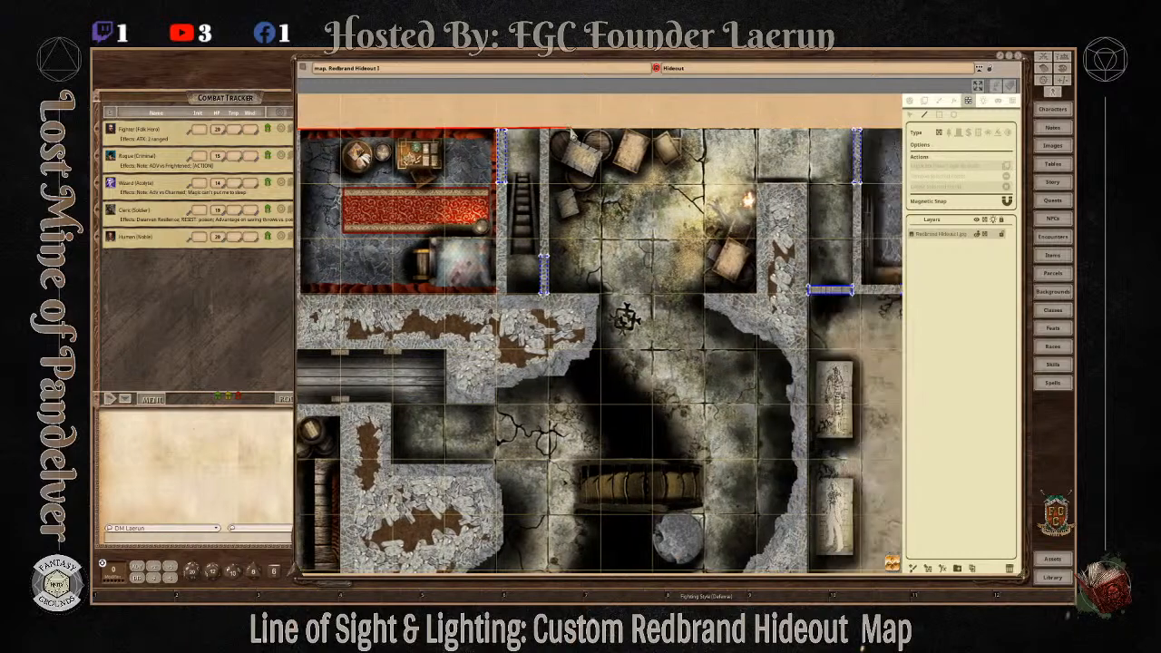
key("Right")
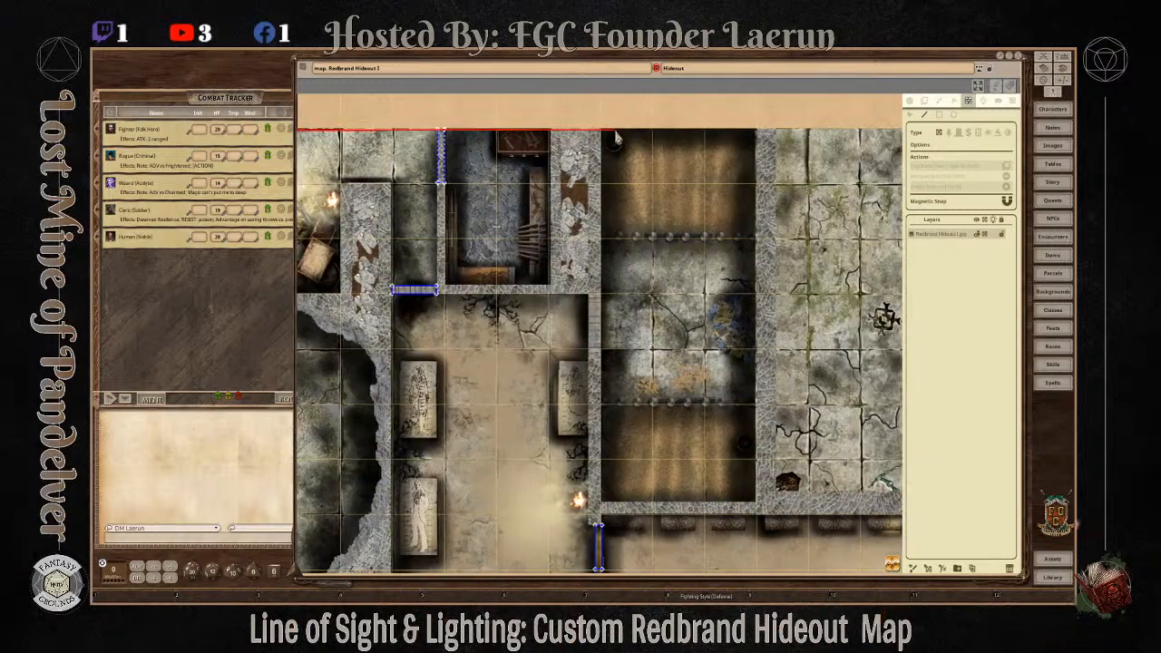
key("Right")
key("Right")
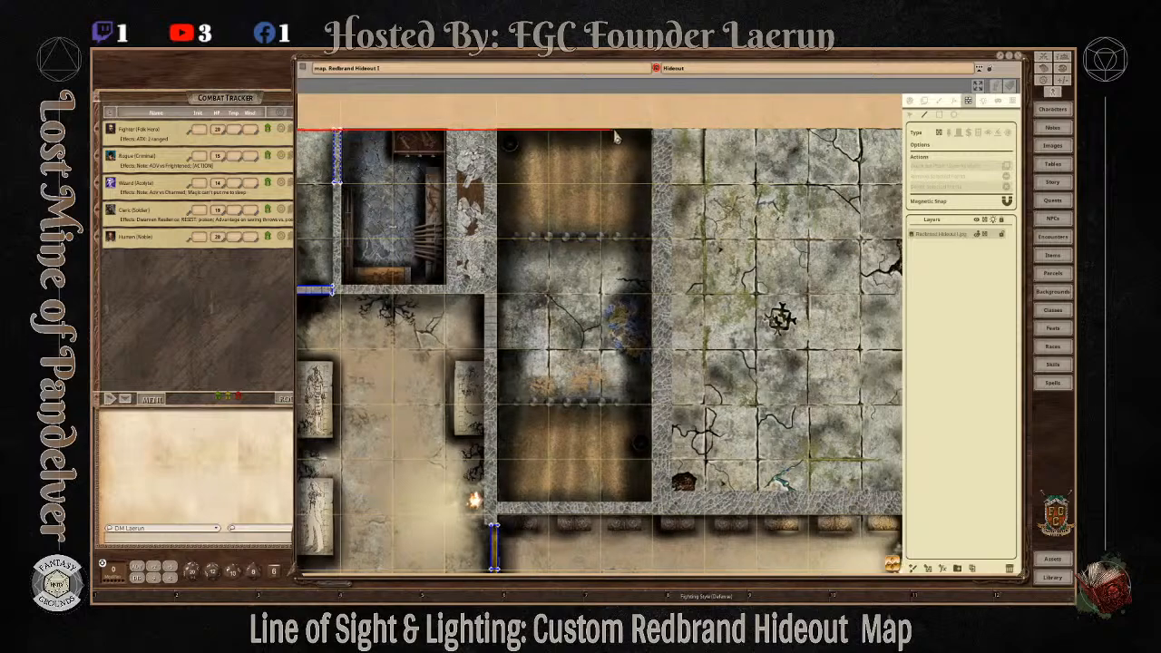
key("Right")
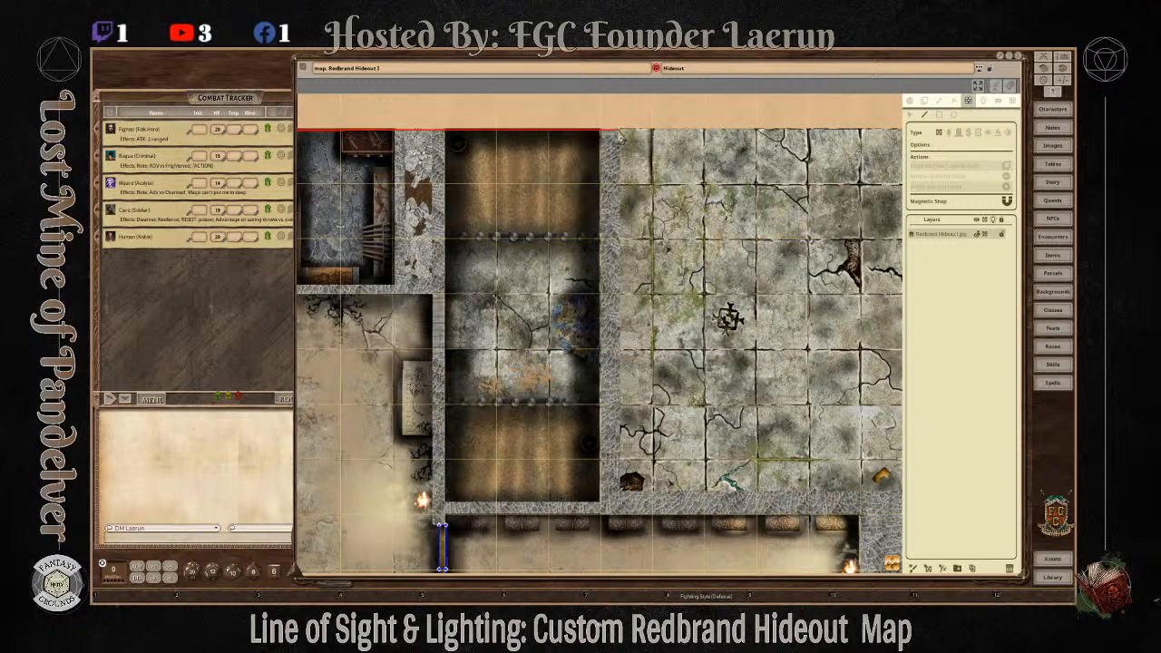
left_click(618, 133)
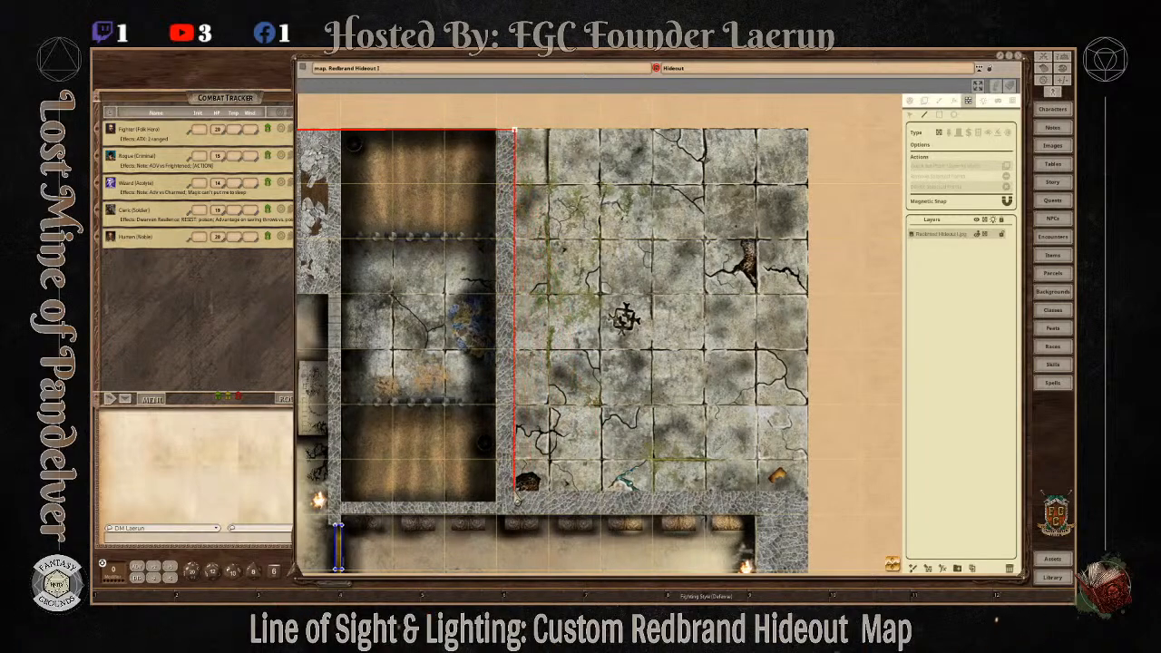
Step: Continue the wall south along the cells' east side, then east above the long corridor to the map's east edge
scroll(517, 499, "up", 3)
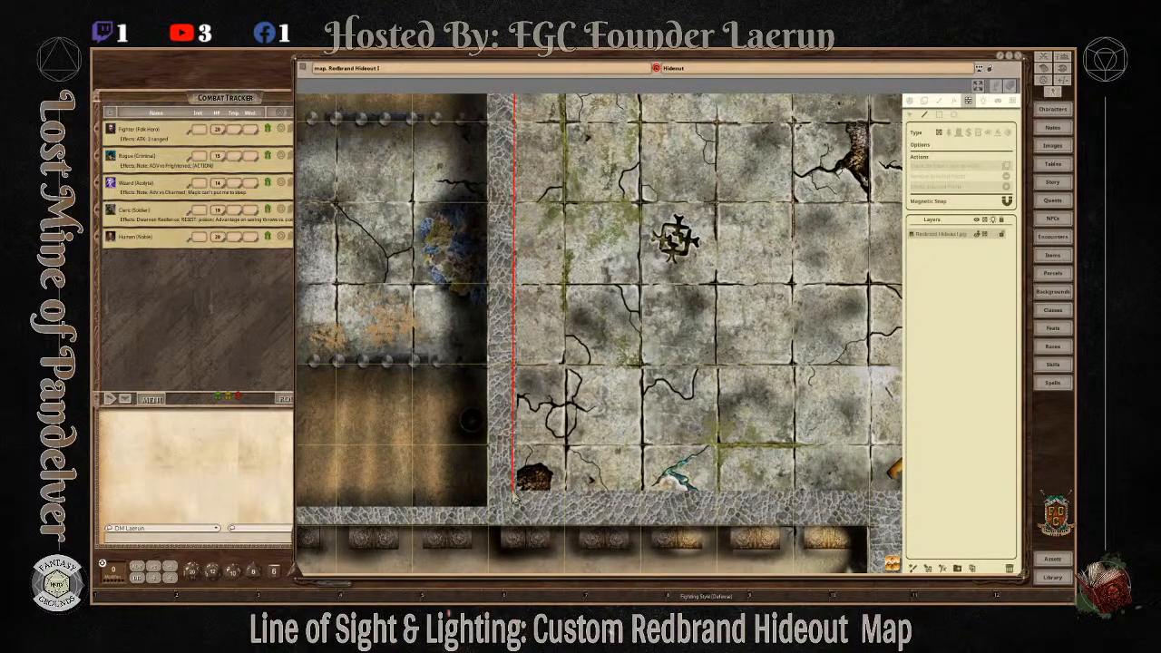
left_click(514, 497)
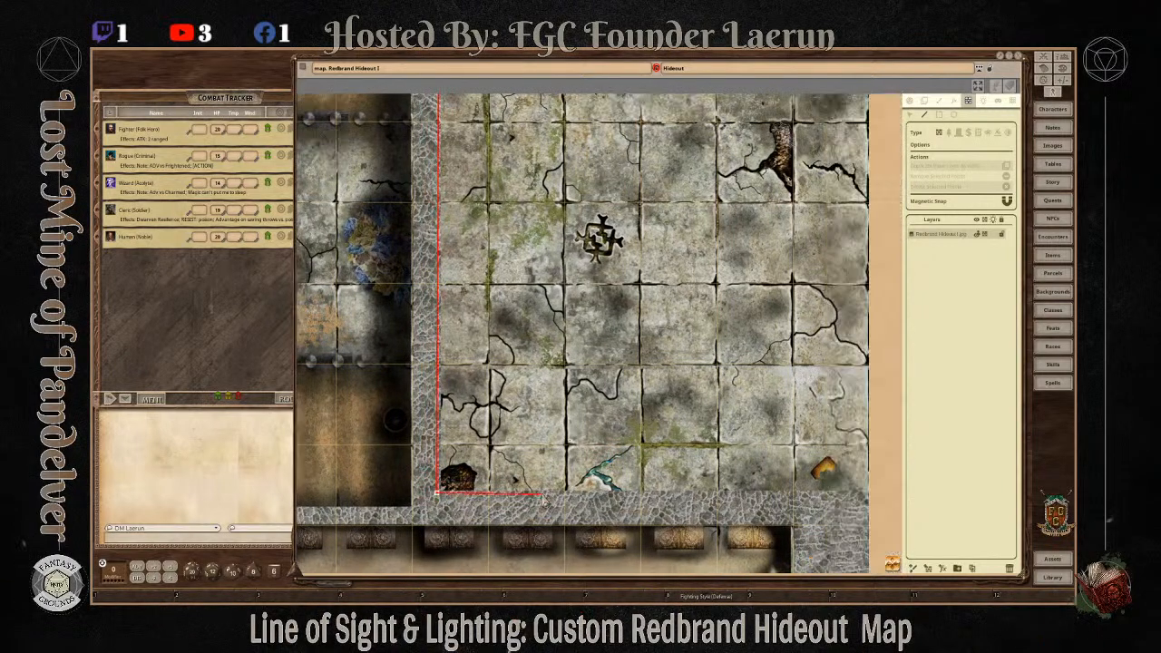
key("Right")
key("Right")
key("Right")
key("Right")
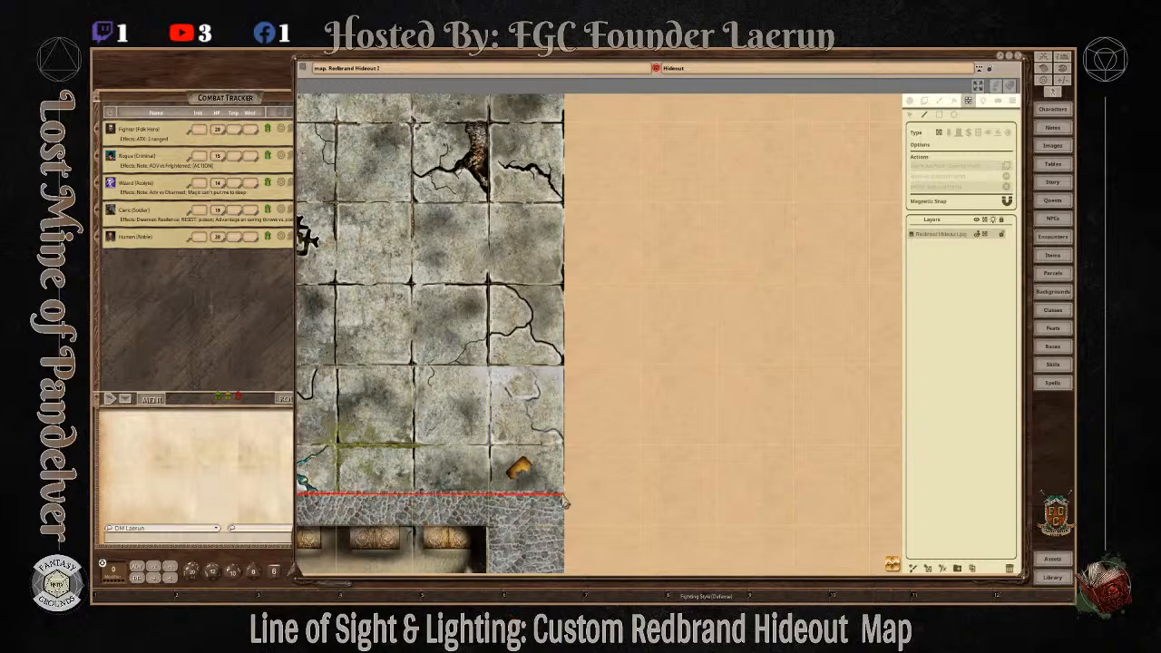
left_click(562, 498)
Step: Extend the wall down the map's east edge to the base of the stone border in the southeast corner
key("Down")
key("Down")
key("Down")
key("Down")
key("Down")
key("Down")
key("Down")
key("Down")
key("Down")
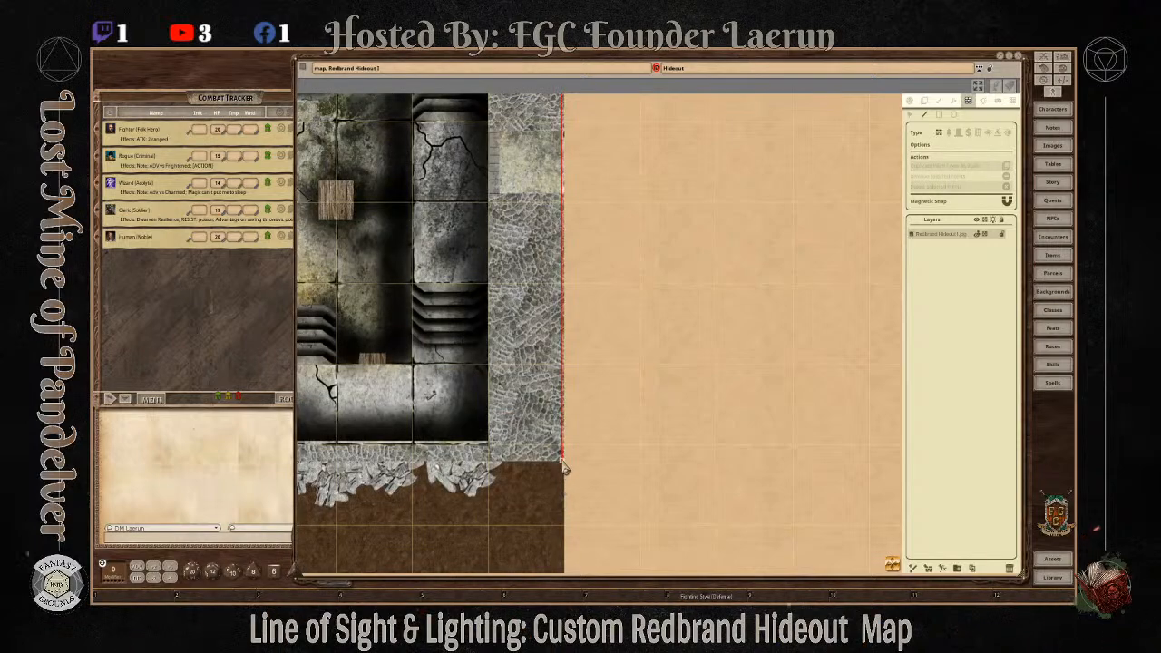
Step: Run the wall west below the southeast stepped passage and around the rubble notch beside the crate storage area
key("Left")
key("Left")
key("Left")
key("Left")
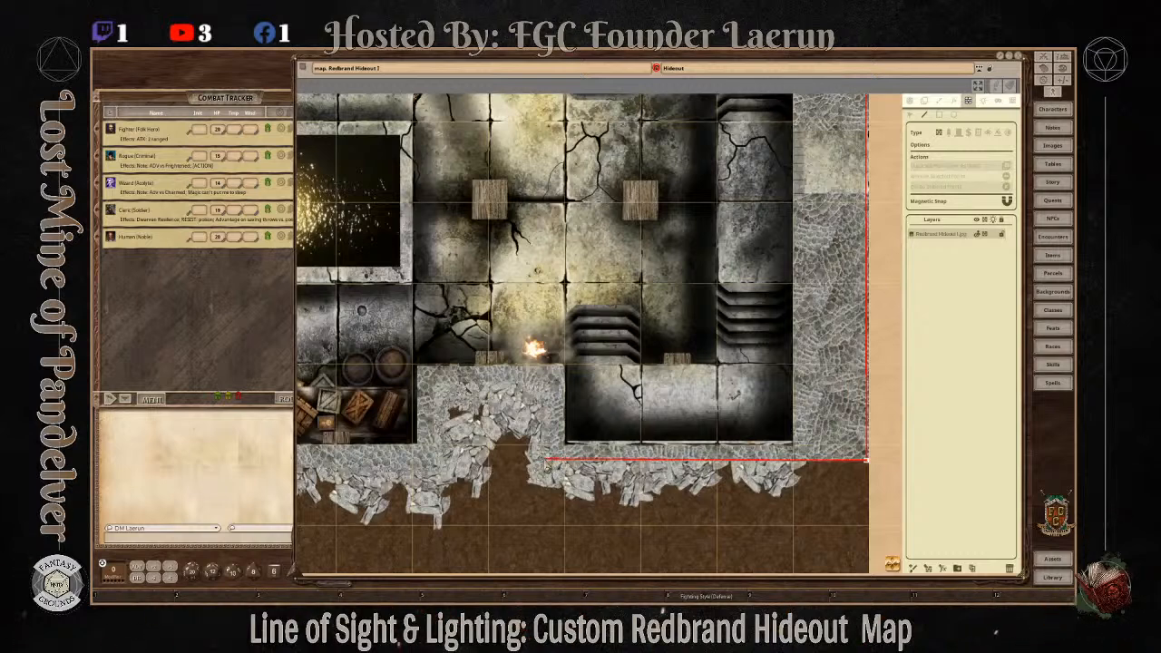
left_click(542, 386)
left_click(435, 385)
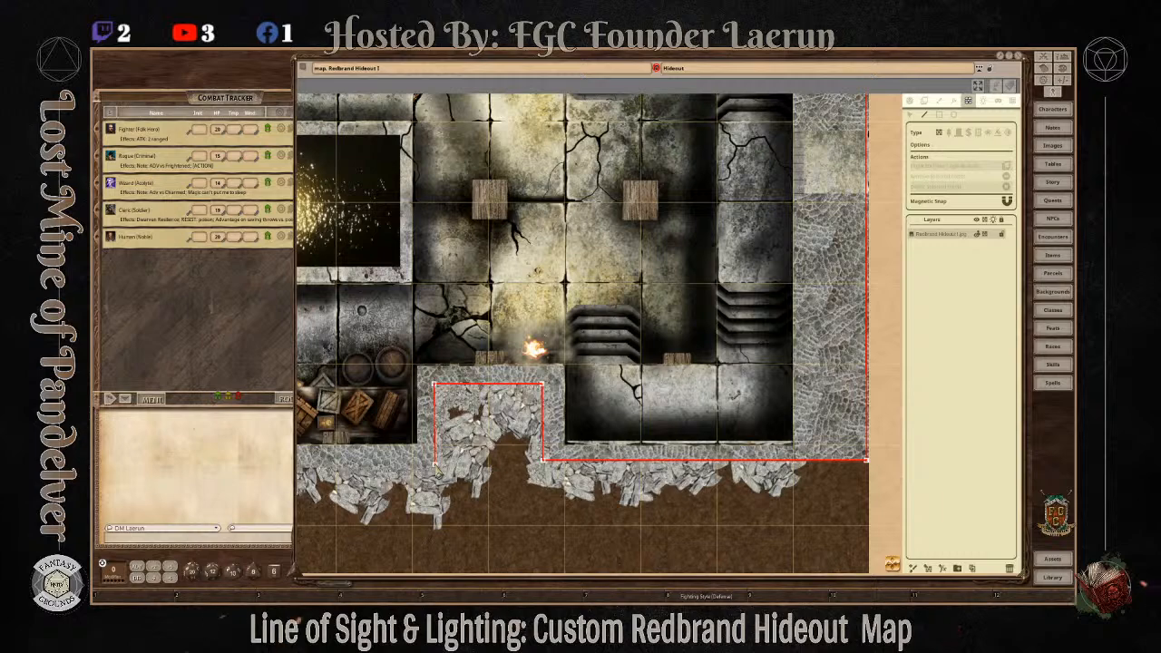
Step: Carry the wall west beneath the crate storage area and plank-floored corridor to the corridor's southwest corner
key("Left")
key("Left")
key("Left")
key("Left")
key("Left")
key("Left")
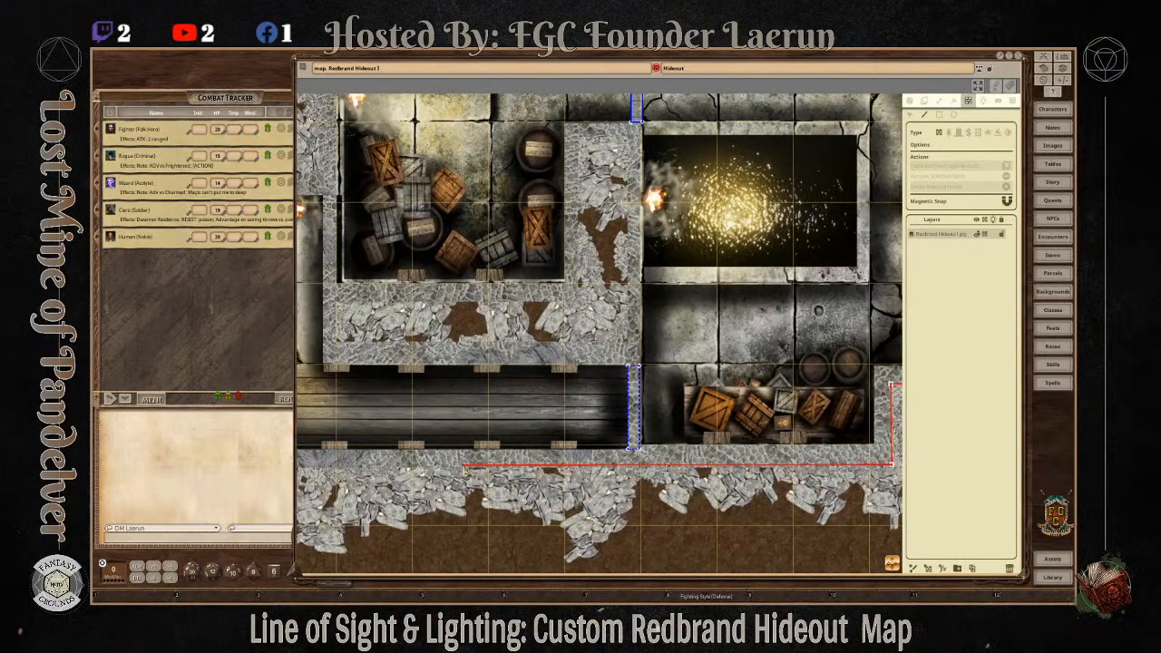
key("Left")
key("Left")
key("Left")
key("Left")
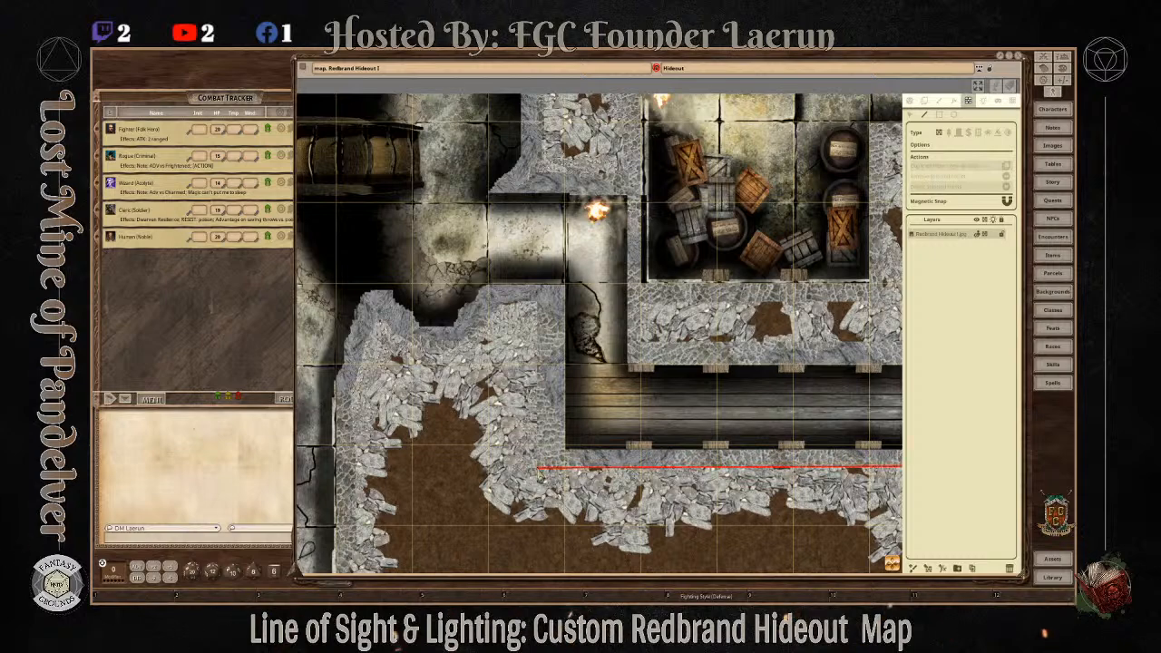
left_click(539, 469)
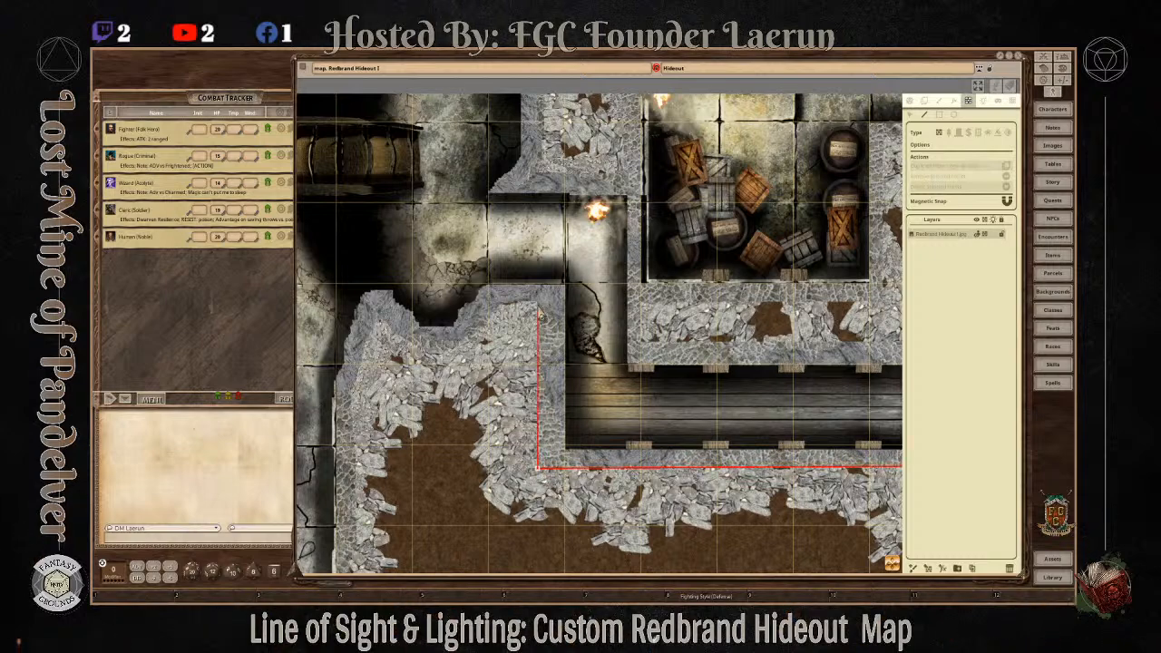
Step: Trace the wall up the corridor bend, along the ragged cavern rock and down the south exit passage's east side
left_click(536, 301)
left_click(501, 301)
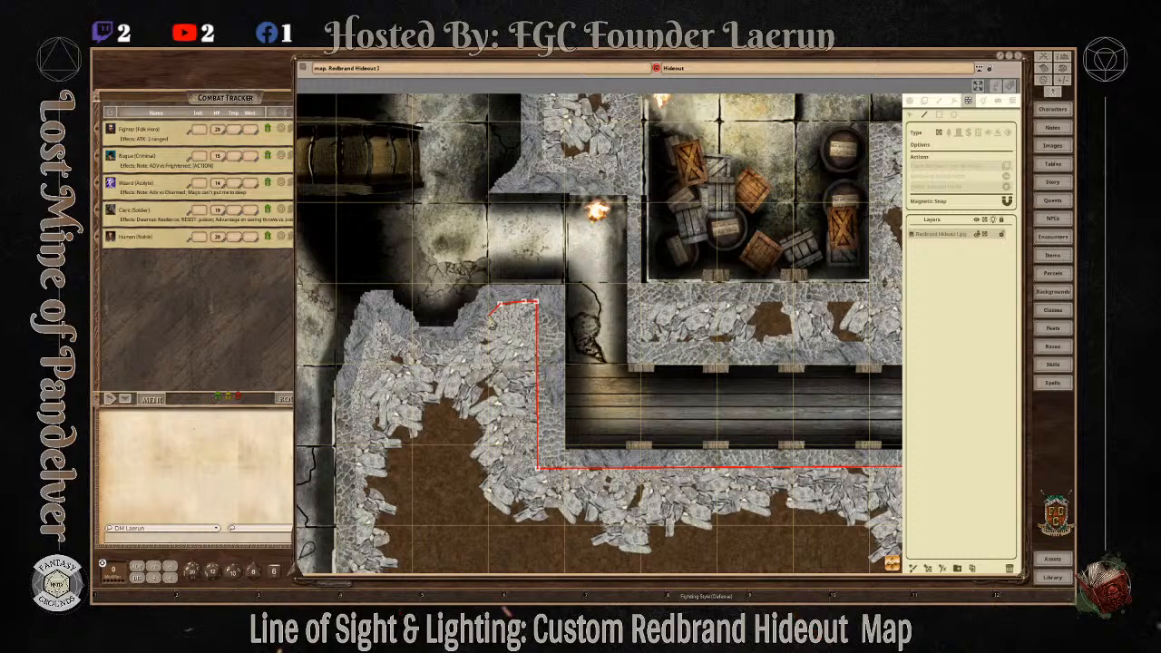
left_click(458, 339)
left_click(405, 337)
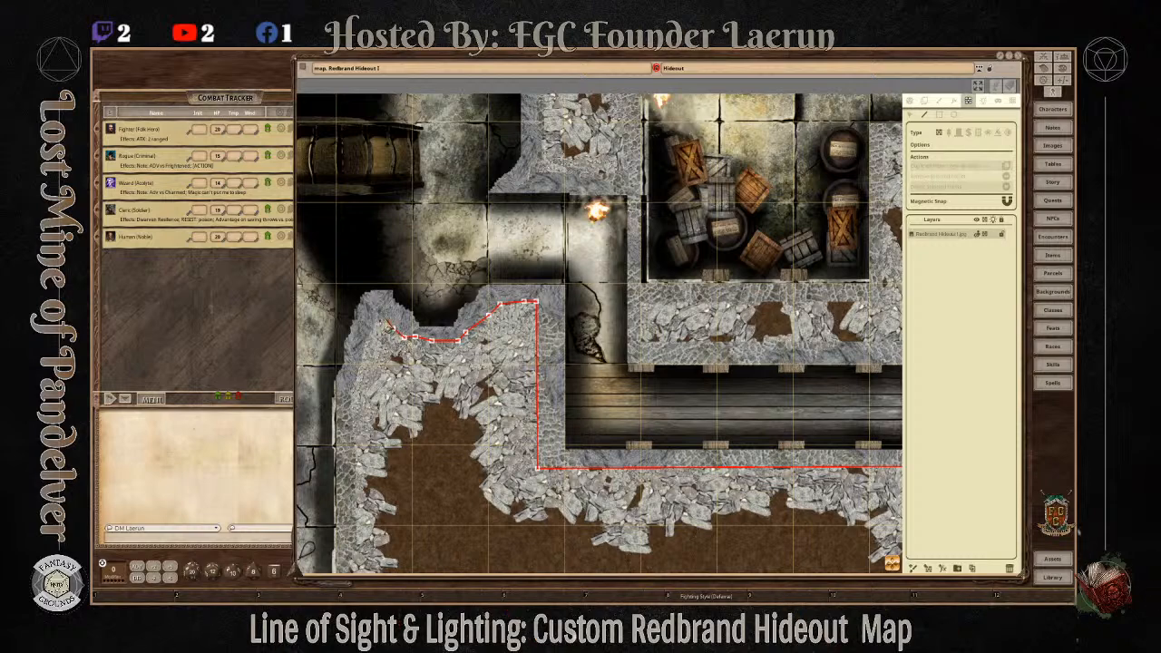
left_click(377, 313)
scroll(353, 399, "down", 2)
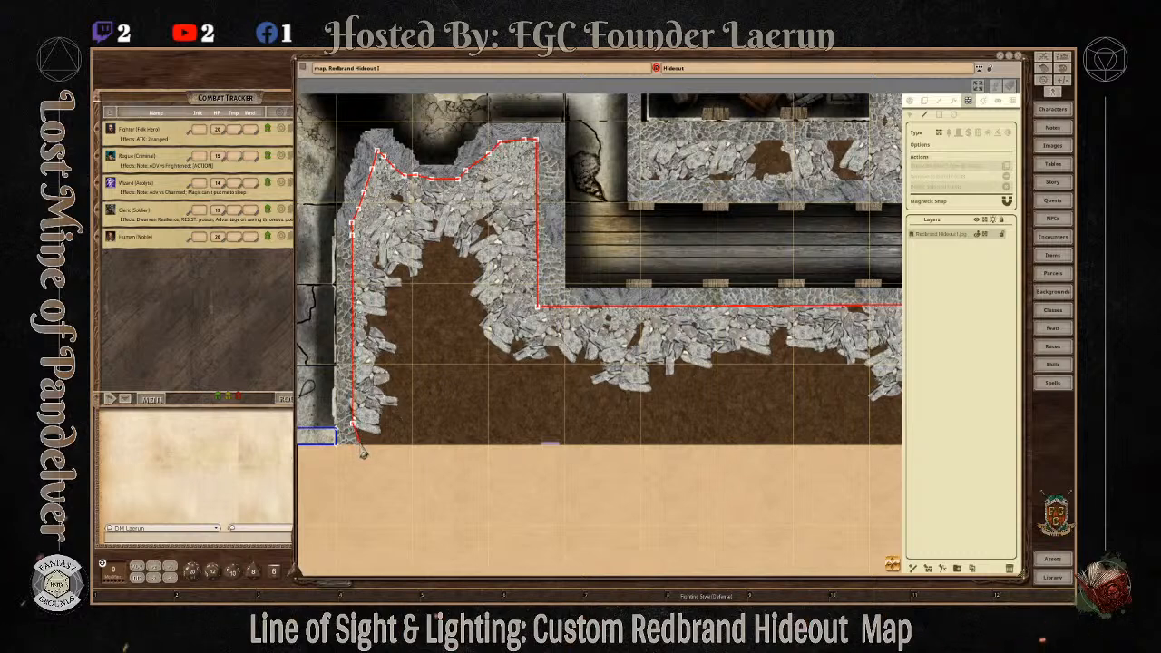
Step: Take the wall across the south exit door and up the passage's west side to the cavern opening
key("Left")
key("Left")
key("Left")
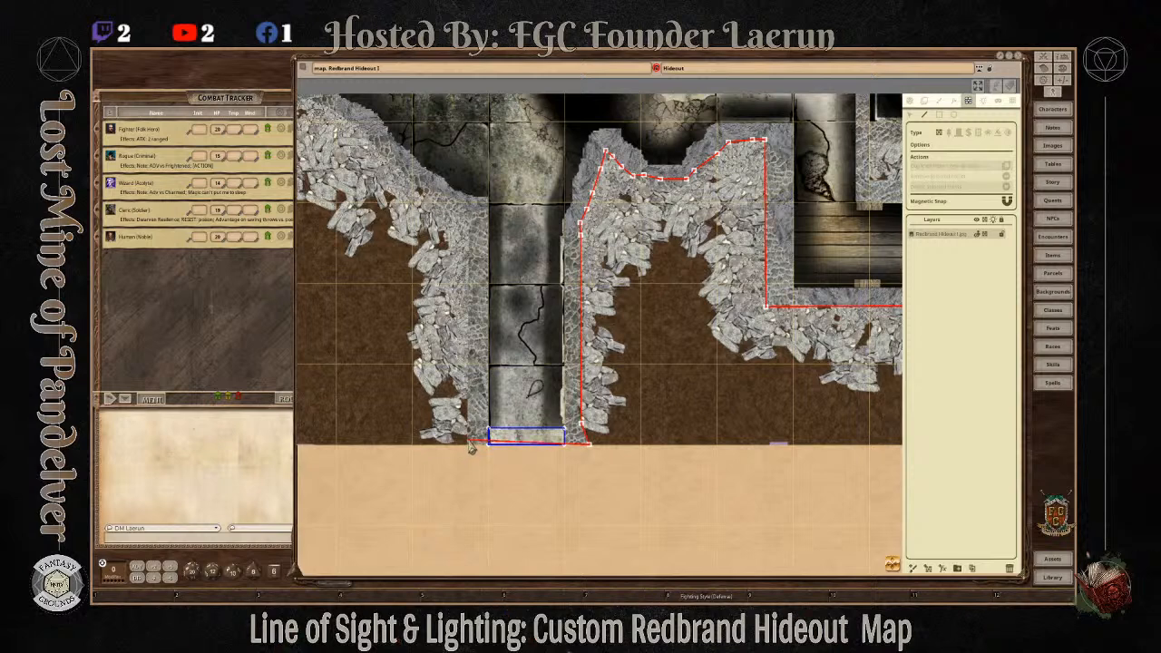
left_click(468, 443)
key("Up")
left_click(469, 303)
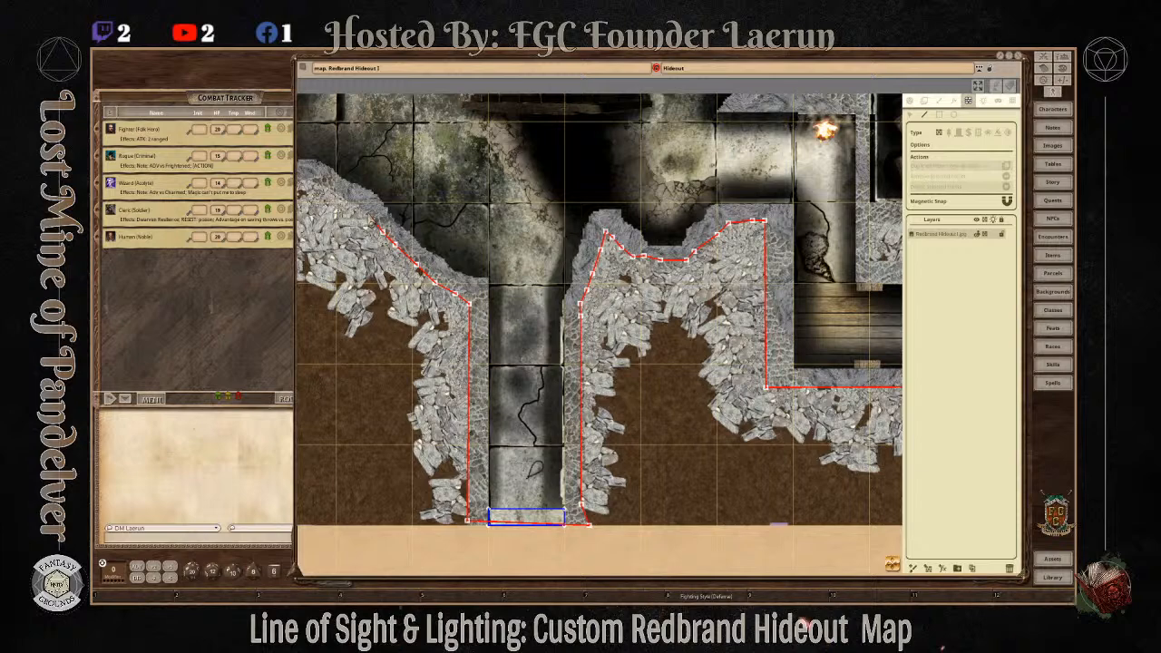
Step: Follow the ragged southwest cavern wall northwest to the northeast corner of the southwest room
key("Left")
key("Up")
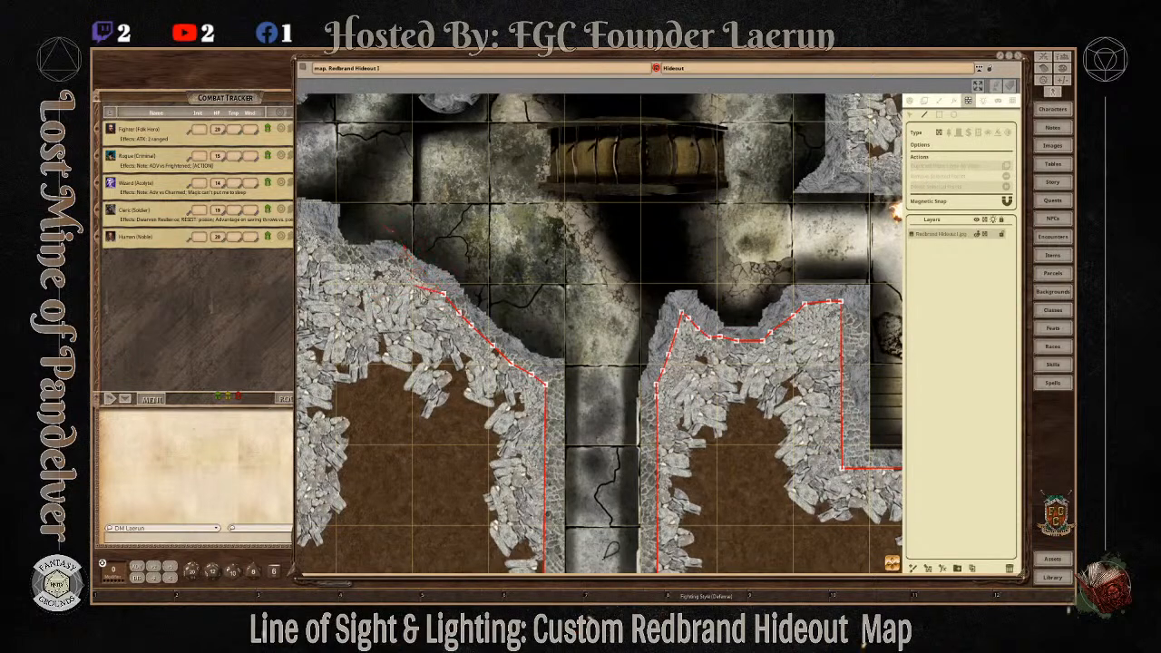
left_click(397, 264)
left_click(382, 261)
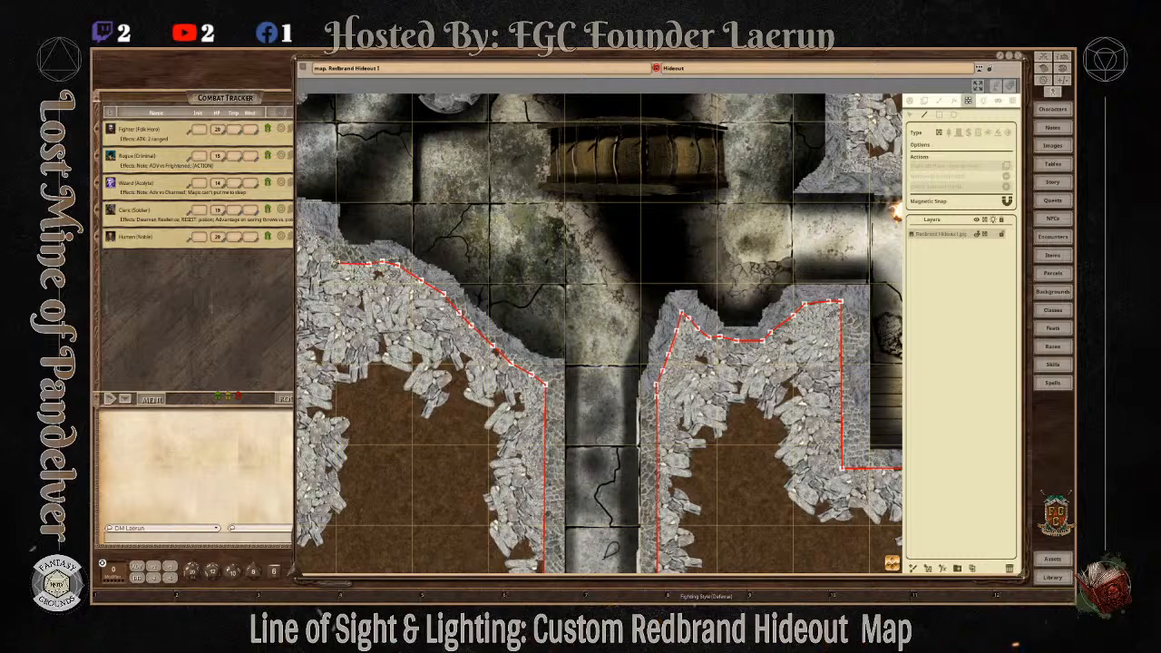
left_click(330, 252)
key("Left")
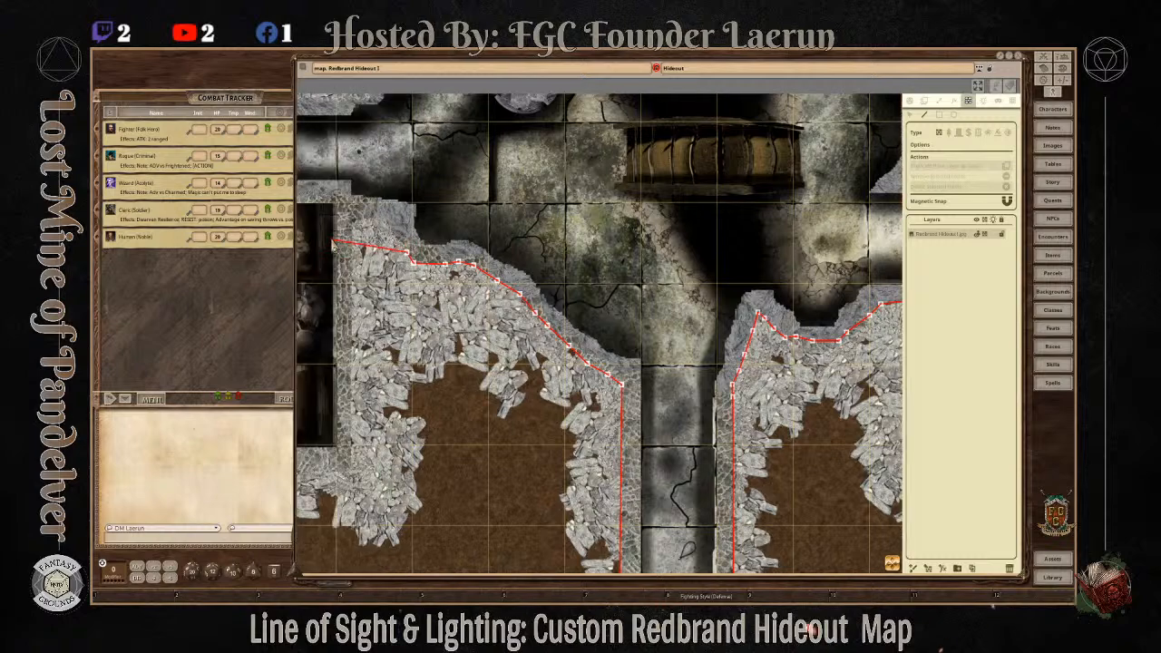
key("Up")
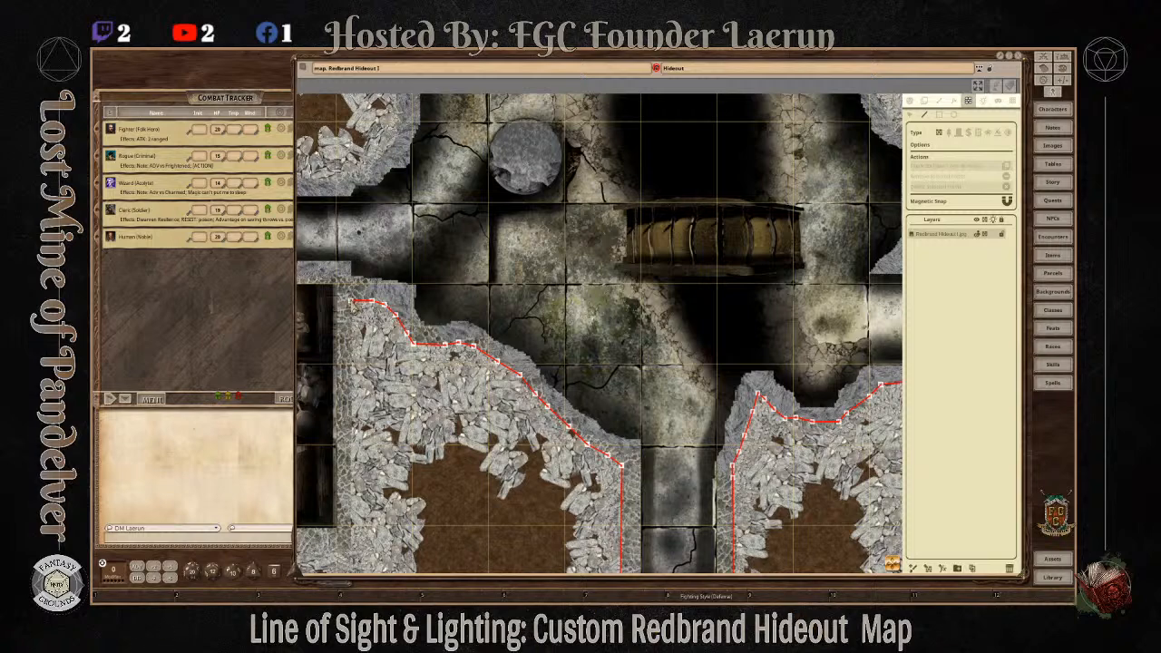
Step: Trace the wall down the southwest room's east side and west along its south side to the map's west edge
key("Down")
key("Down")
key("Down")
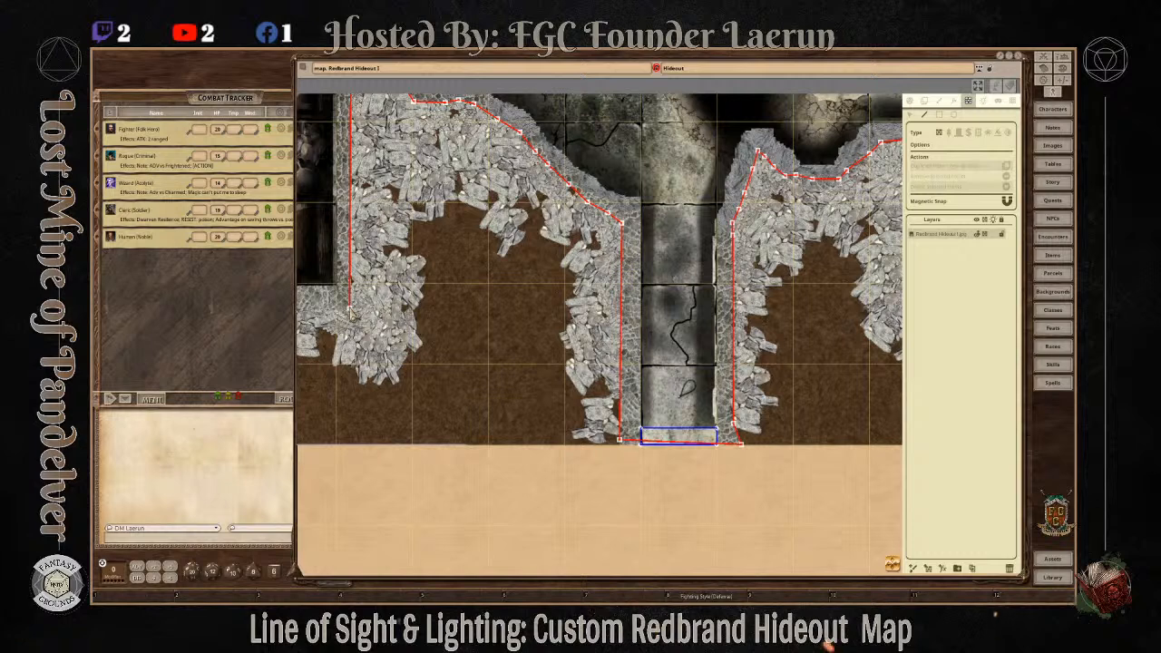
key("Left")
key("Left")
key("Left")
key("Left")
key("Left")
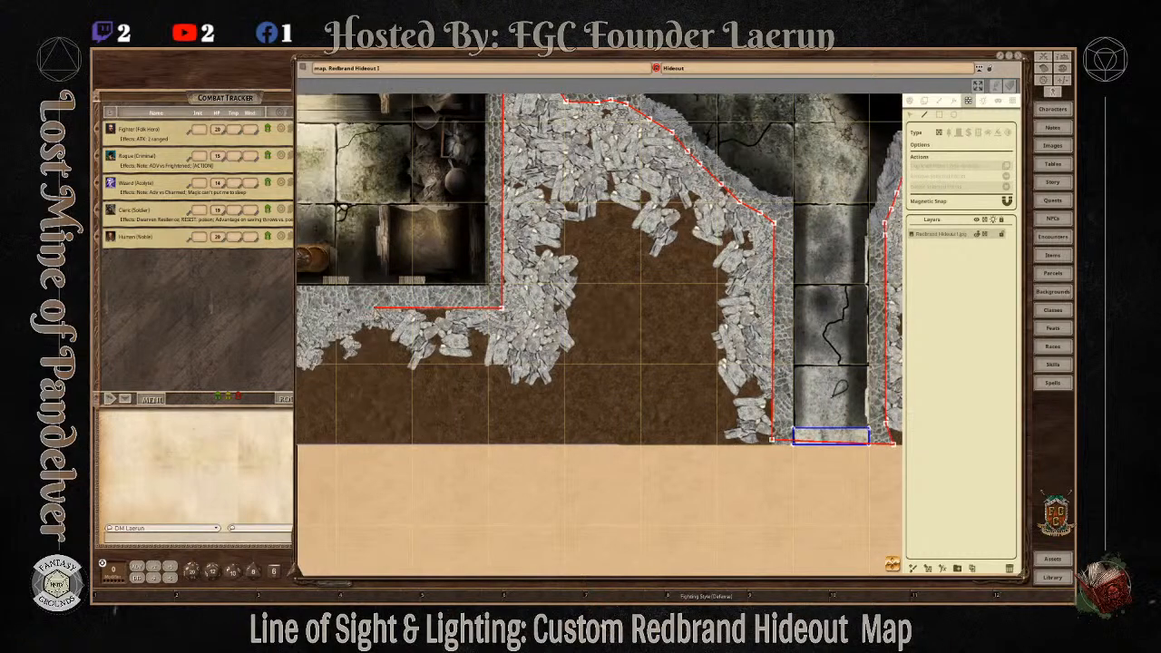
key("Left")
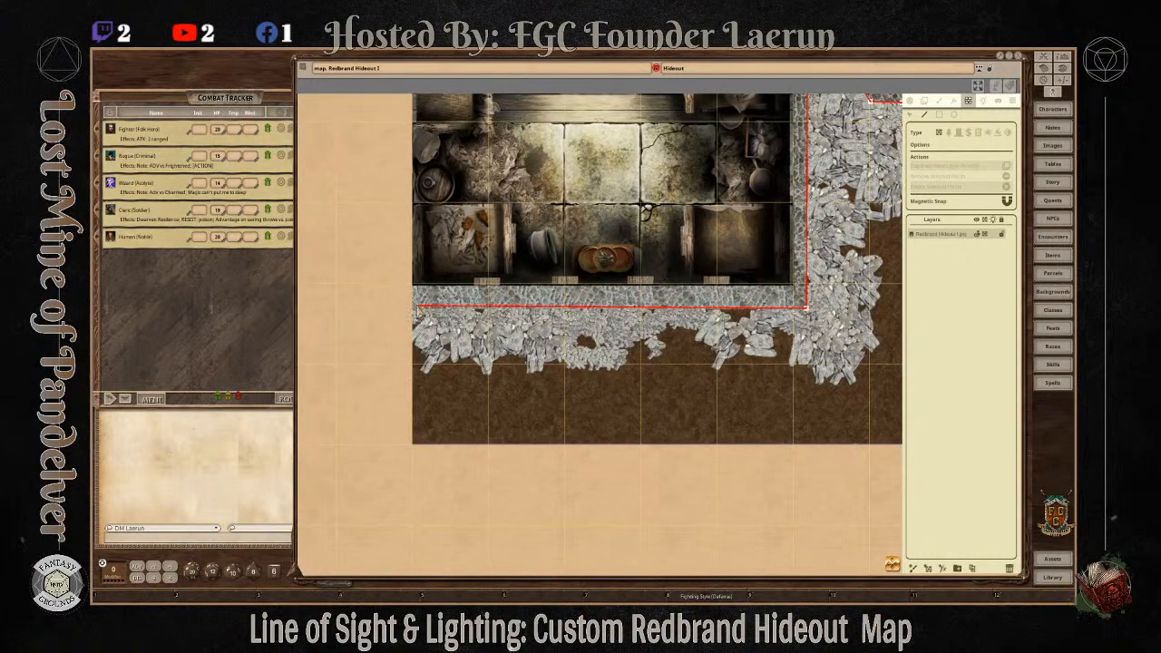
Step: Extend the wall up the map's west edge to the northwest corner to close the outer outline
key("Up")
key("Up")
key("Up")
key("Up")
key("Up")
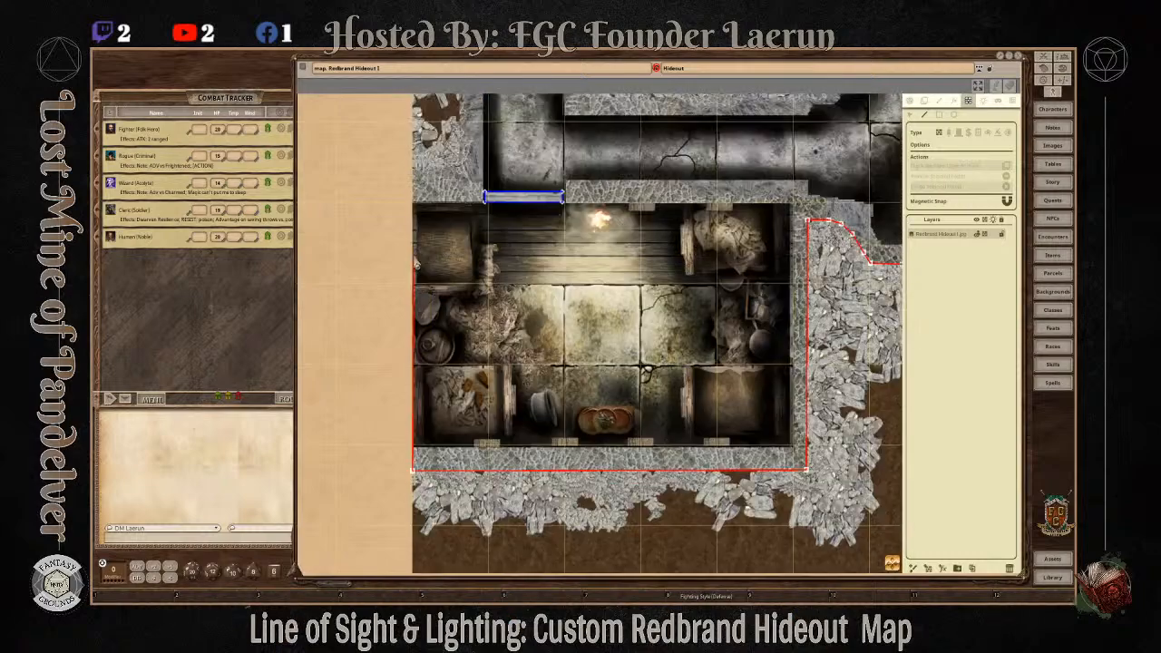
key("Up")
key("Up")
key("Up")
key("Up")
key("Up")
key("Up")
key("Up")
key("Up")
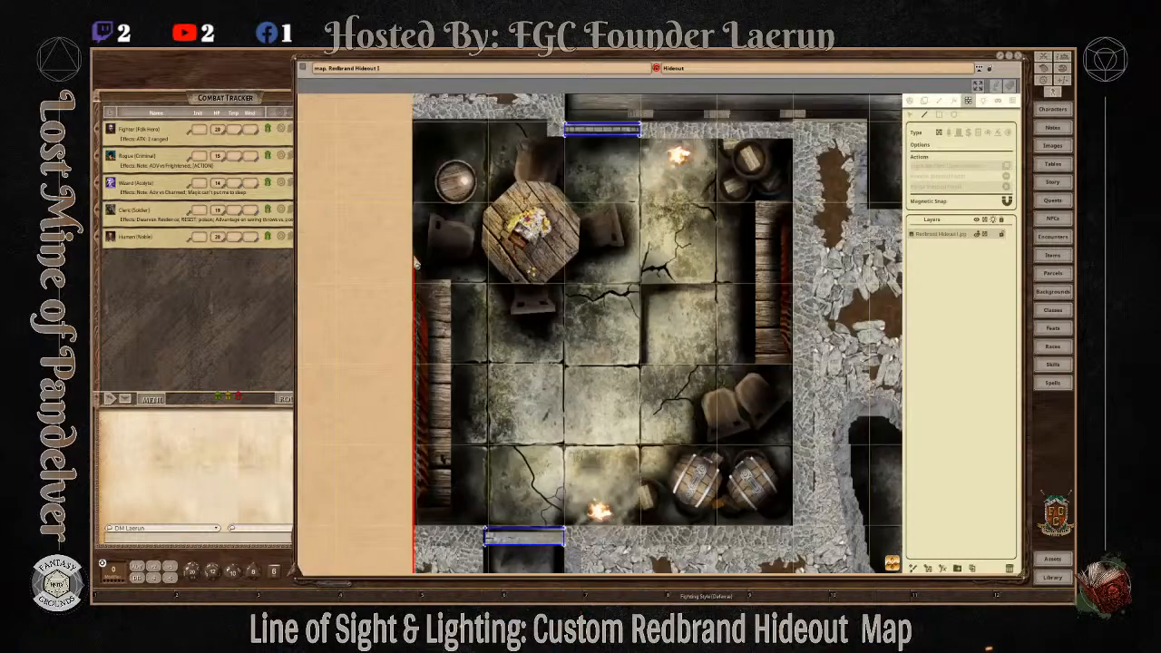
key("Up")
key("Up")
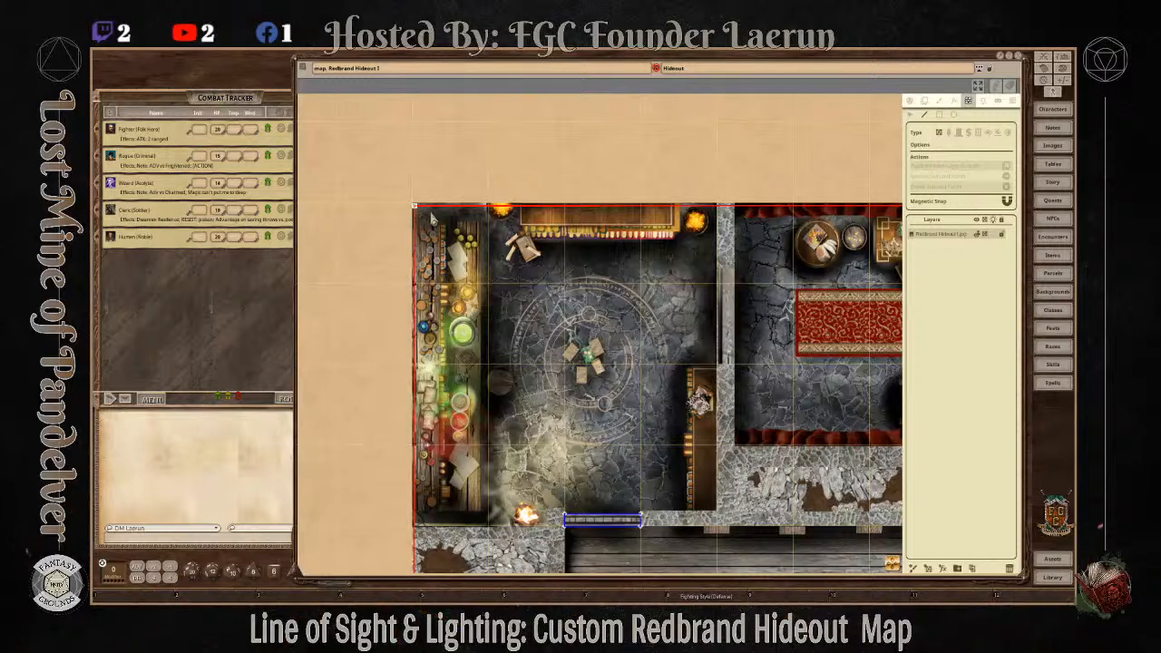
Step: Examine the outer wall outline and the unwalled rooms in the northwest part of the map
scroll(377, 185, "up", 1)
scroll(376, 185, "up", 2)
scroll(438, 231, "down", 1)
scroll(438, 231, "down", 2)
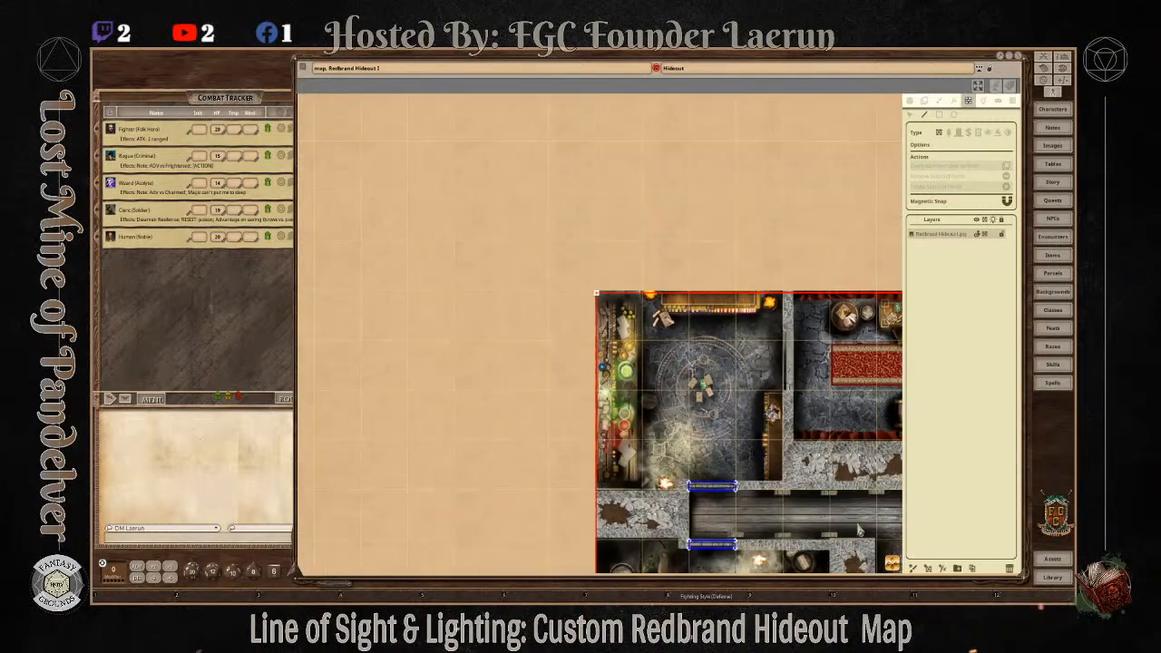
left_click_drag(898, 570, 528, 312)
scroll(599, 336, "down", 5)
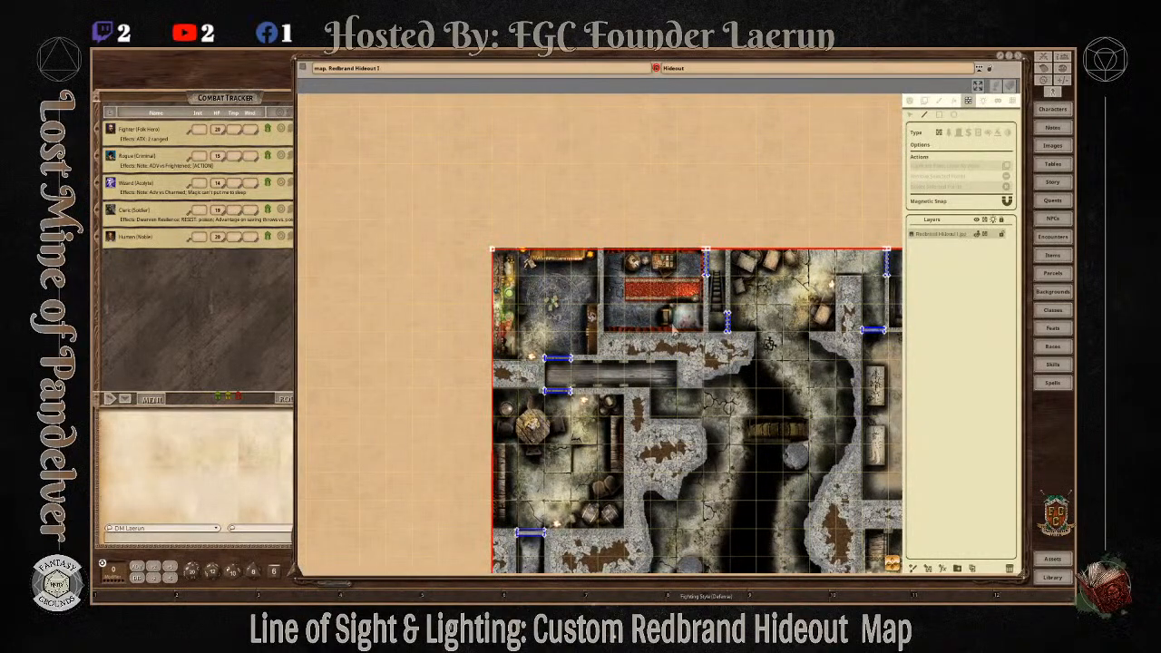
scroll(688, 330, "up", 1)
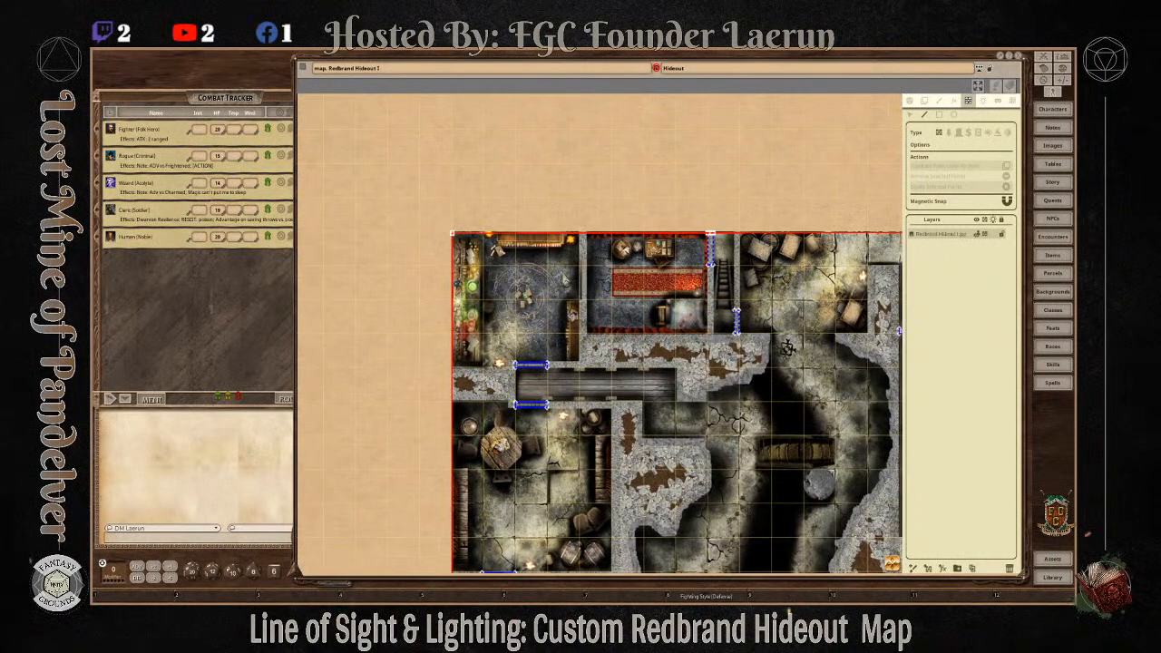
scroll(530, 332, "up", 2)
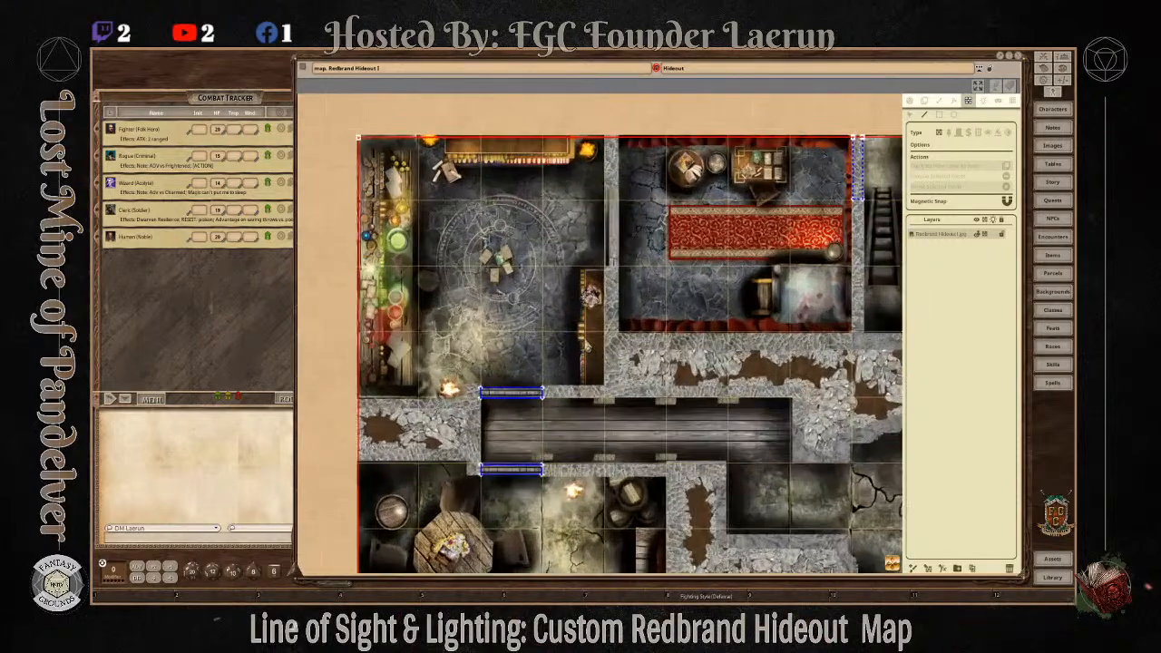
Step: Move the outer wall's northwest corner point onto the exact northwest corner of the map image
scroll(585, 349, "down", 1)
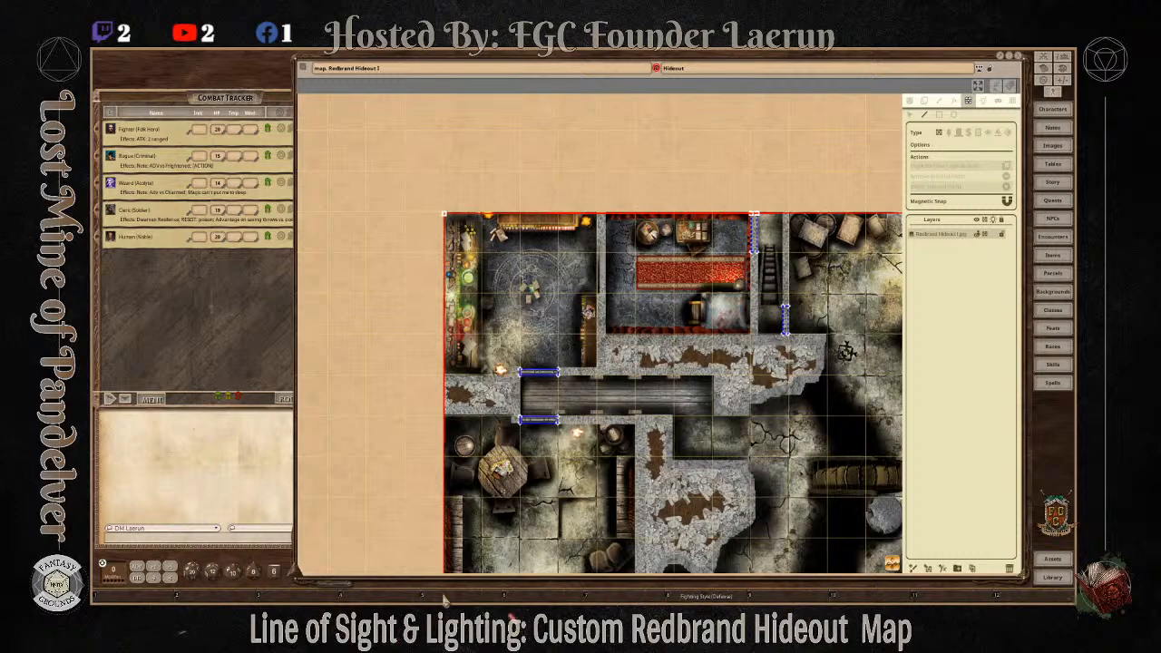
scroll(544, 287, "up", 2)
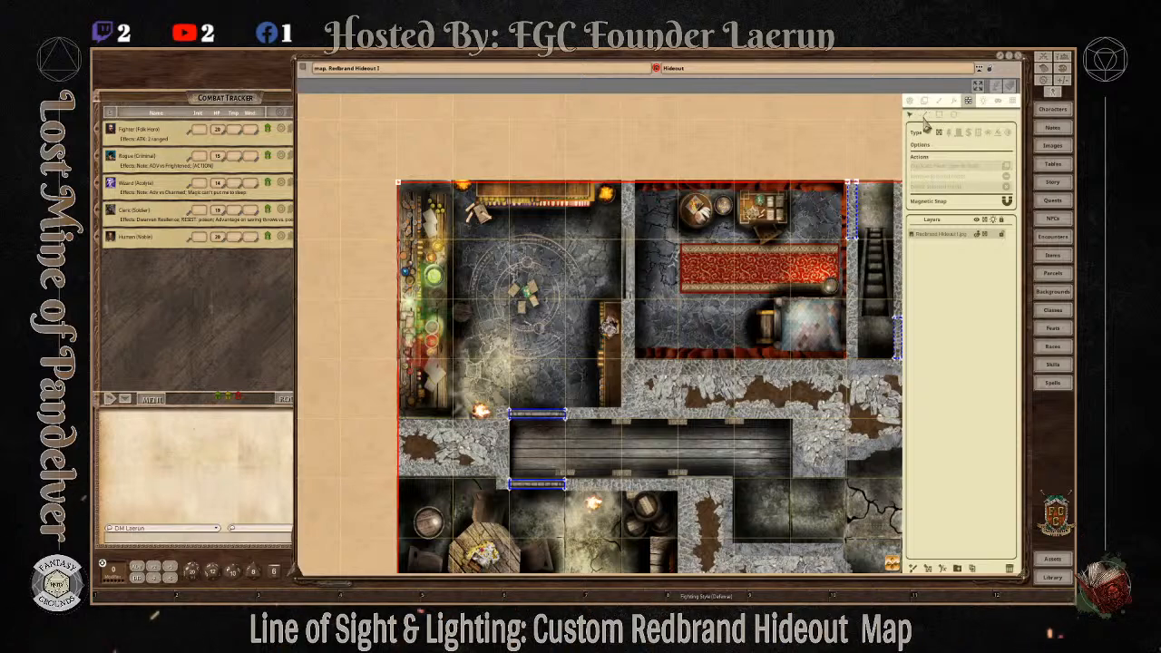
scroll(426, 236, "up", 4)
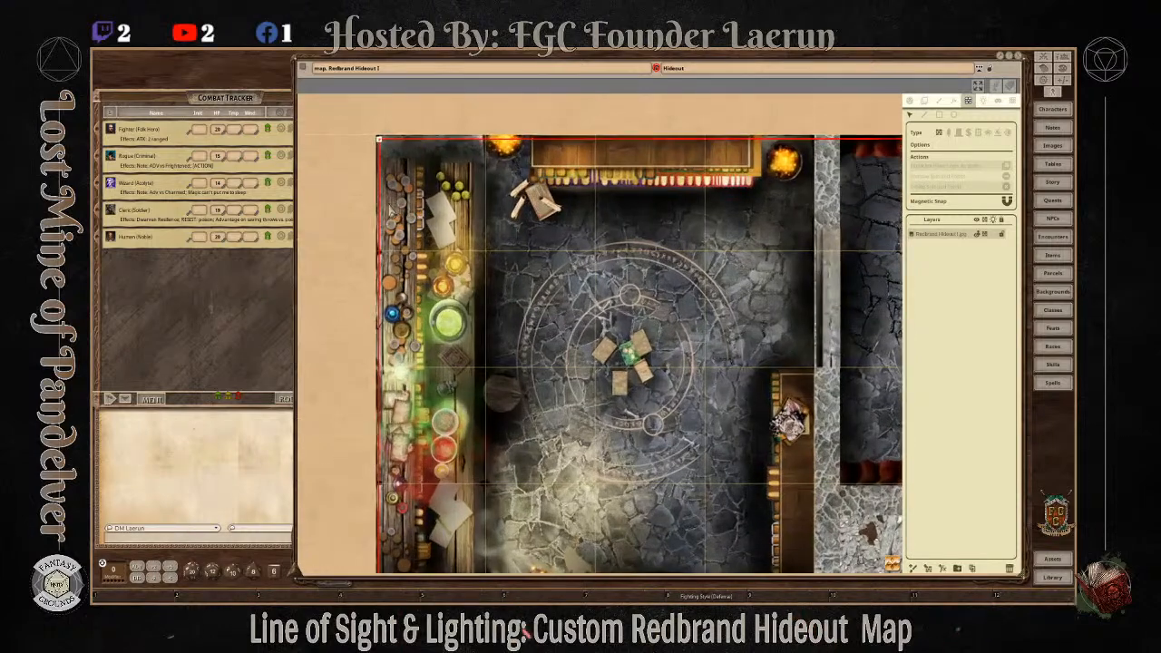
scroll(445, 299, "up", 5)
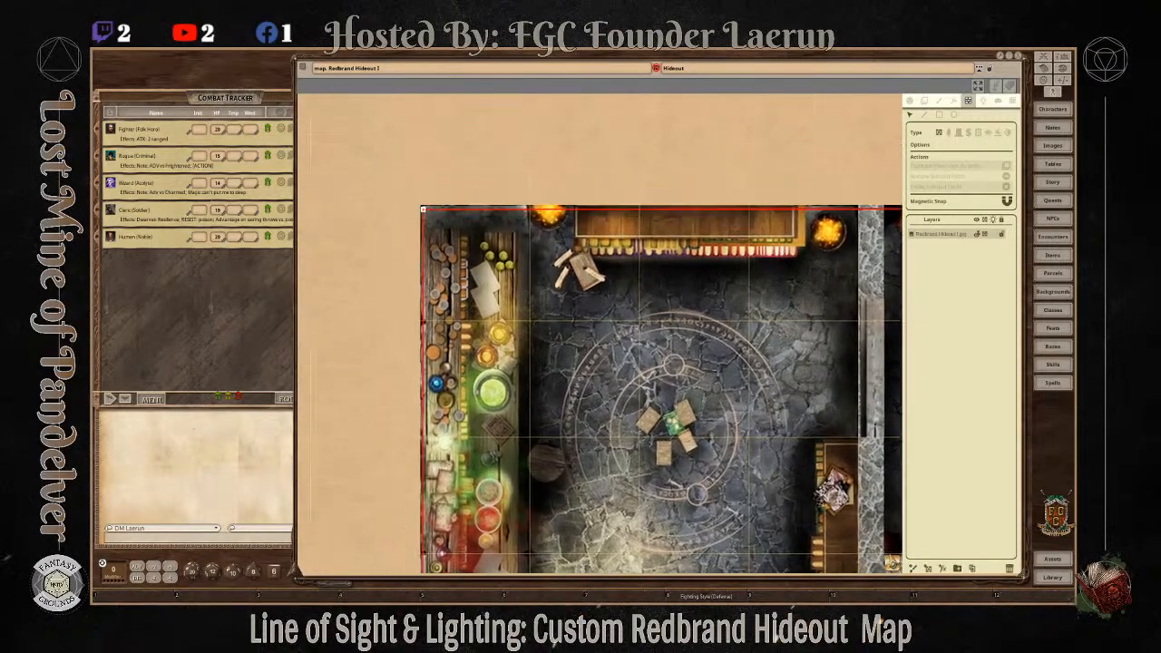
scroll(472, 297, "up", 1)
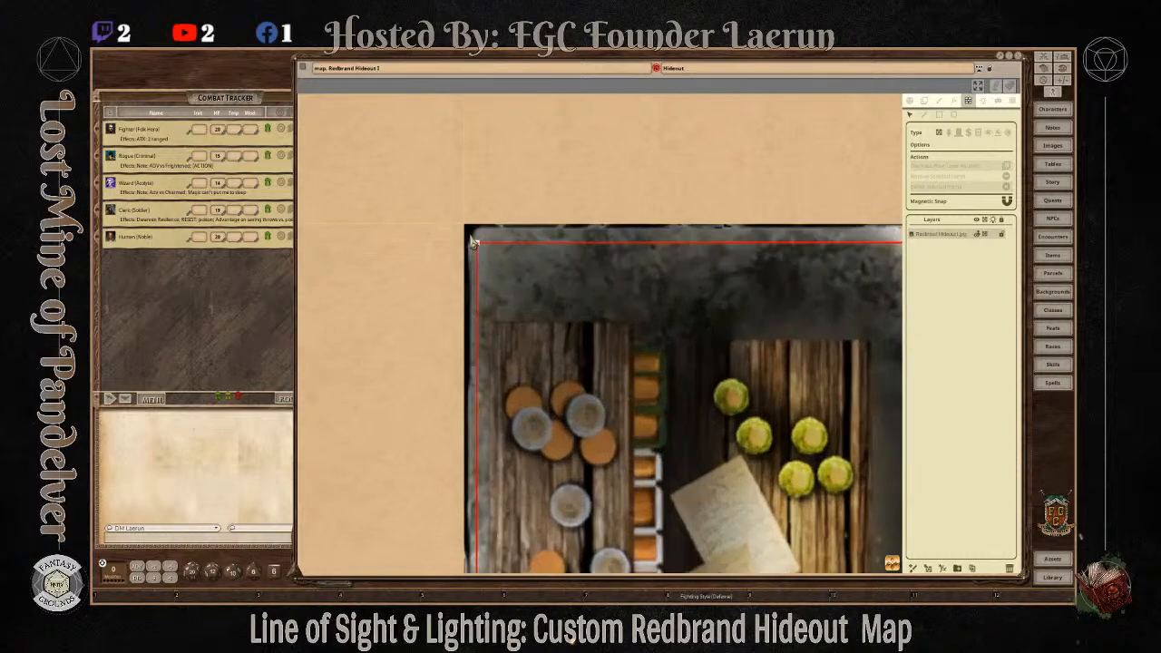
left_click(478, 244)
scroll(478, 260, "up", 4)
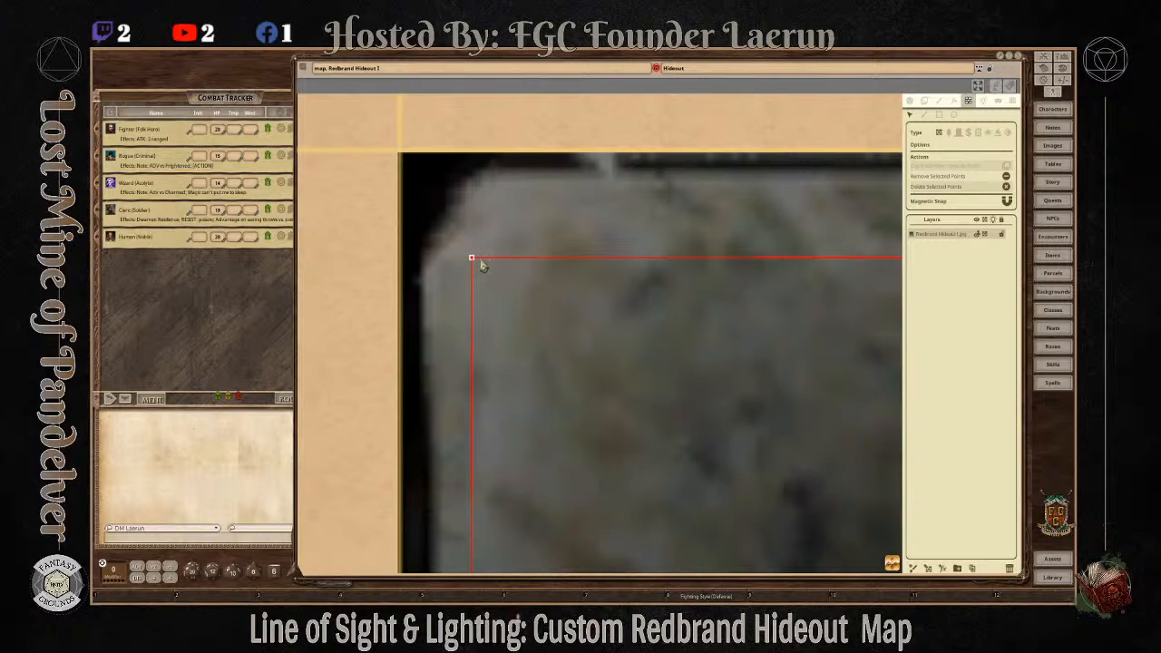
scroll(471, 254, "down", 1)
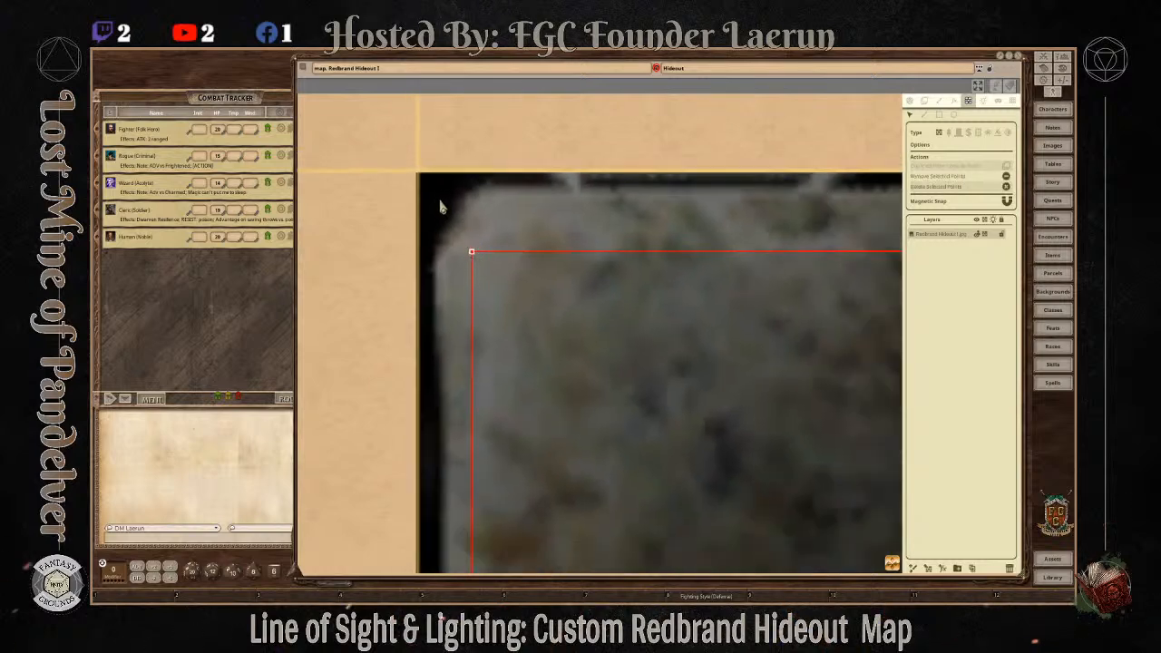
scroll(473, 255, "down", 1)
left_click_drag(471, 247, 432, 194)
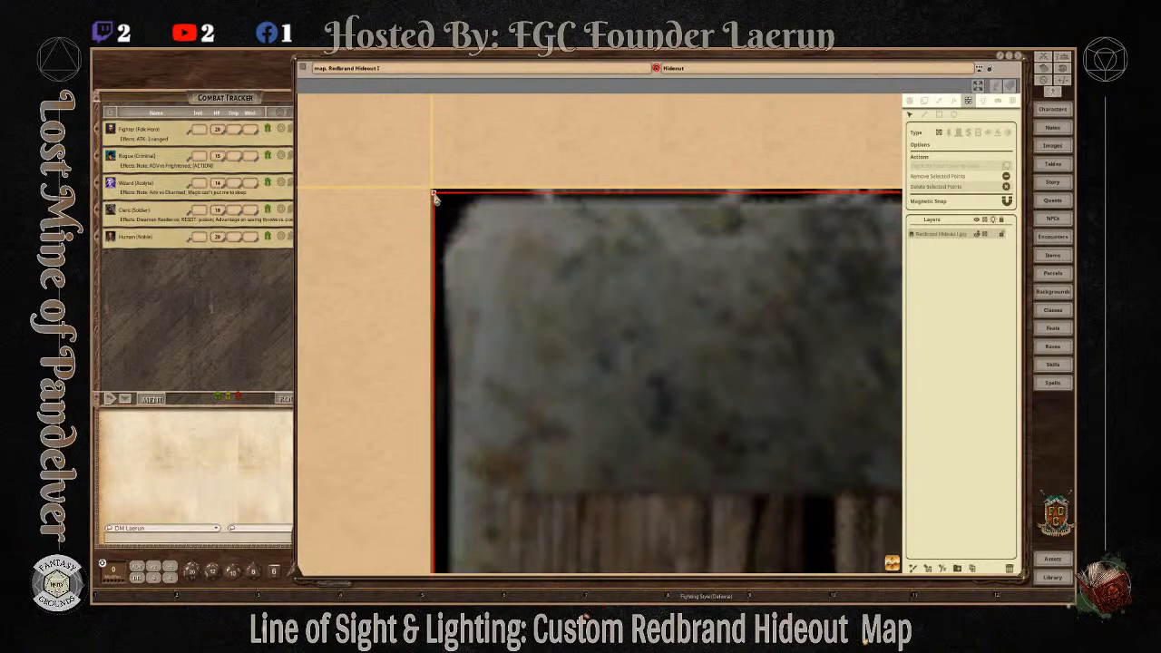
Step: Try to align the outer wall point above the northern secret door's northeast corner with the map's north edge
scroll(586, 306, "down", 1)
scroll(586, 307, "down", 2)
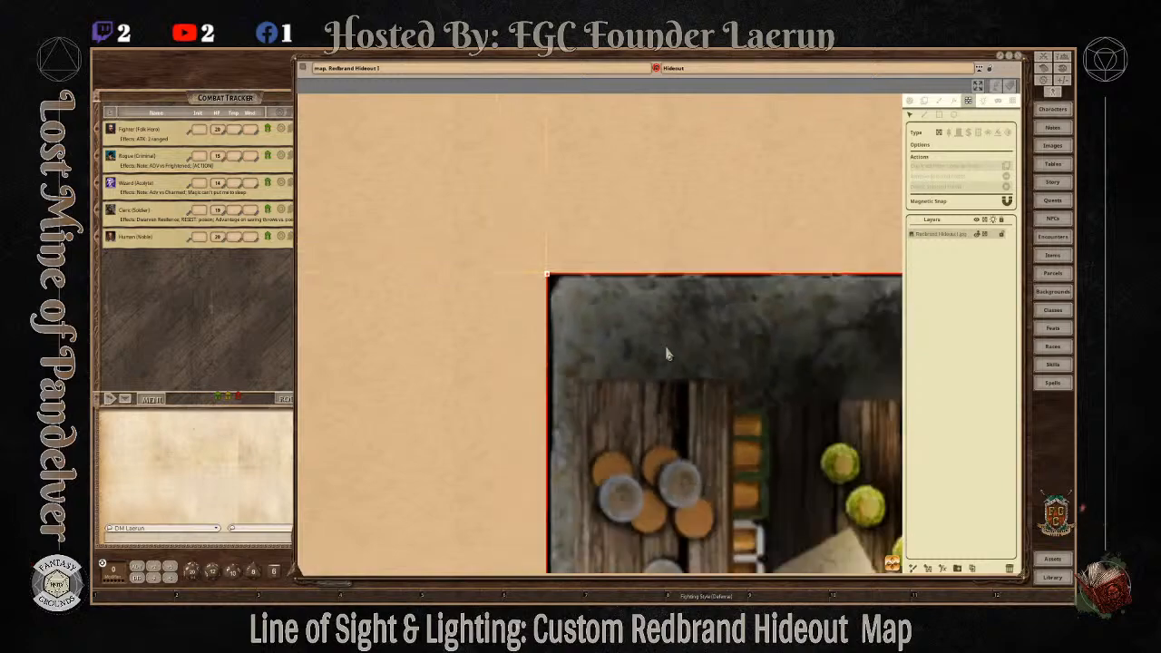
scroll(802, 468, "down", 1)
left_click_drag(897, 571, 923, 583)
scroll(729, 449, "up", 1)
scroll(731, 452, "down", 3)
scroll(737, 462, "down", 1)
scroll(836, 476, "up", 2)
scroll(793, 315, "up", 2)
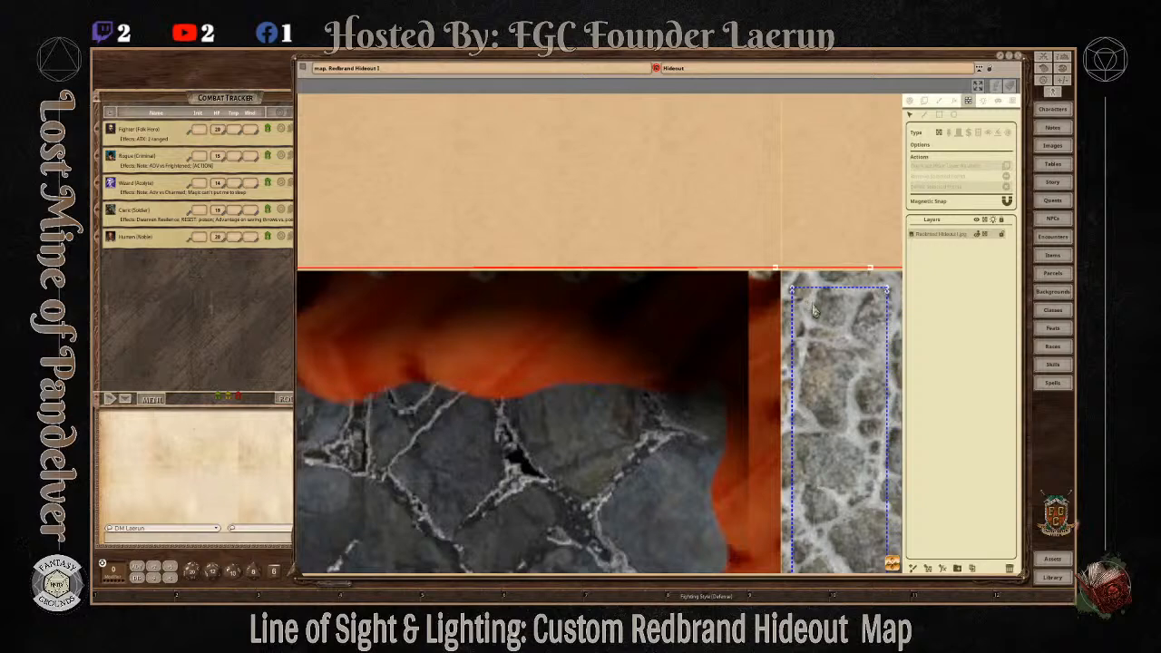
left_click_drag(894, 567, 924, 578)
scroll(674, 262, "up", 1)
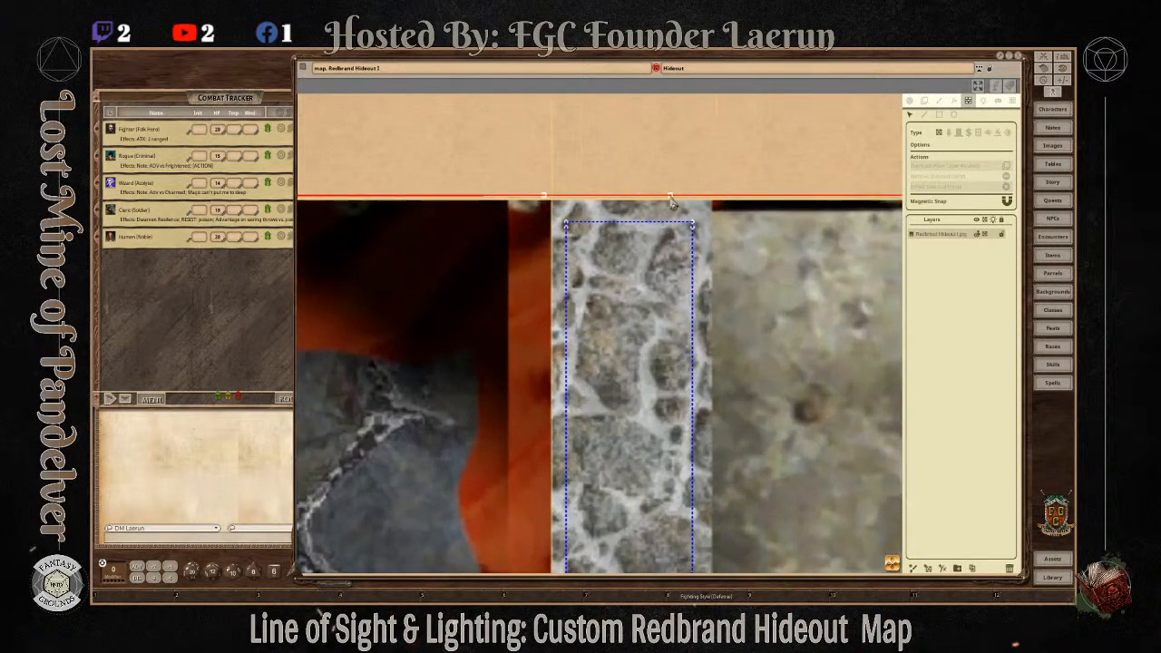
left_click_drag(670, 197, 697, 202)
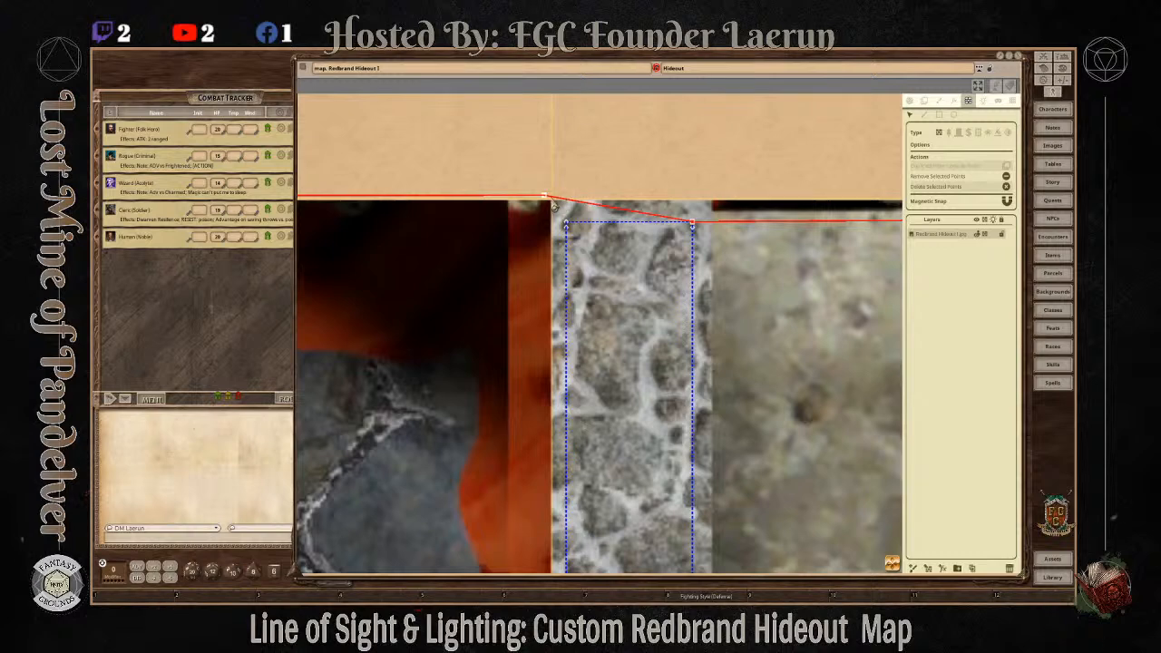
Step: Turn off magnetic snap and place the two outer wall points above the secret door on the map's north edge
scroll(692, 225, "down", 4)
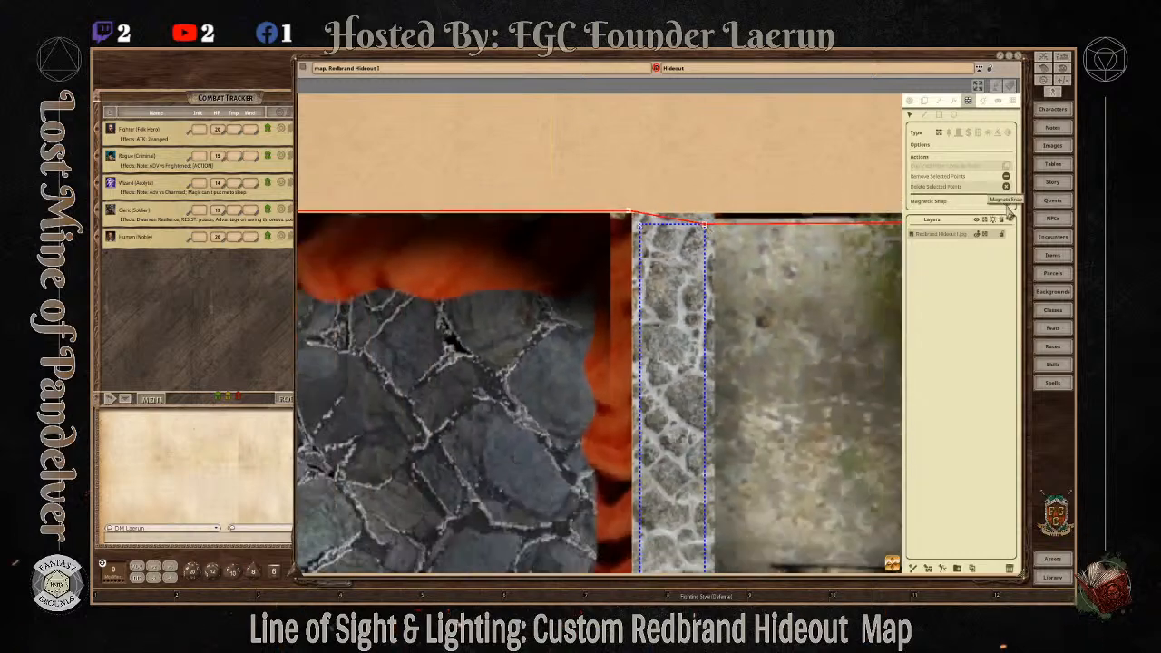
scroll(701, 236, "up", 4)
scroll(705, 238, "up", 2)
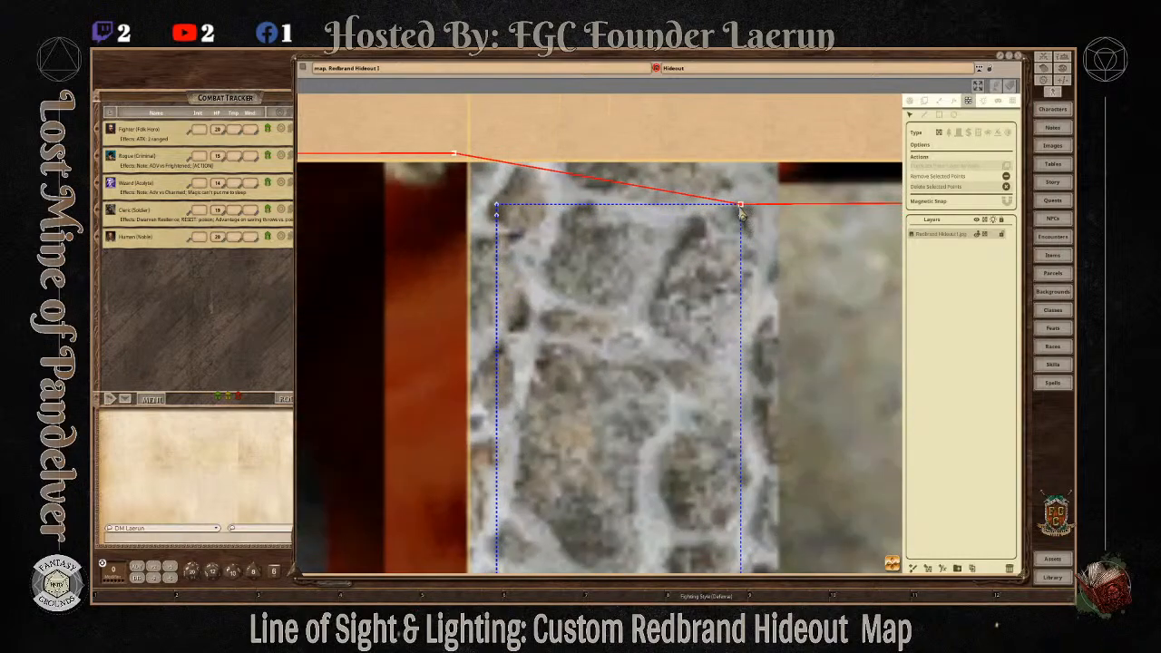
left_click_drag(742, 207, 743, 161)
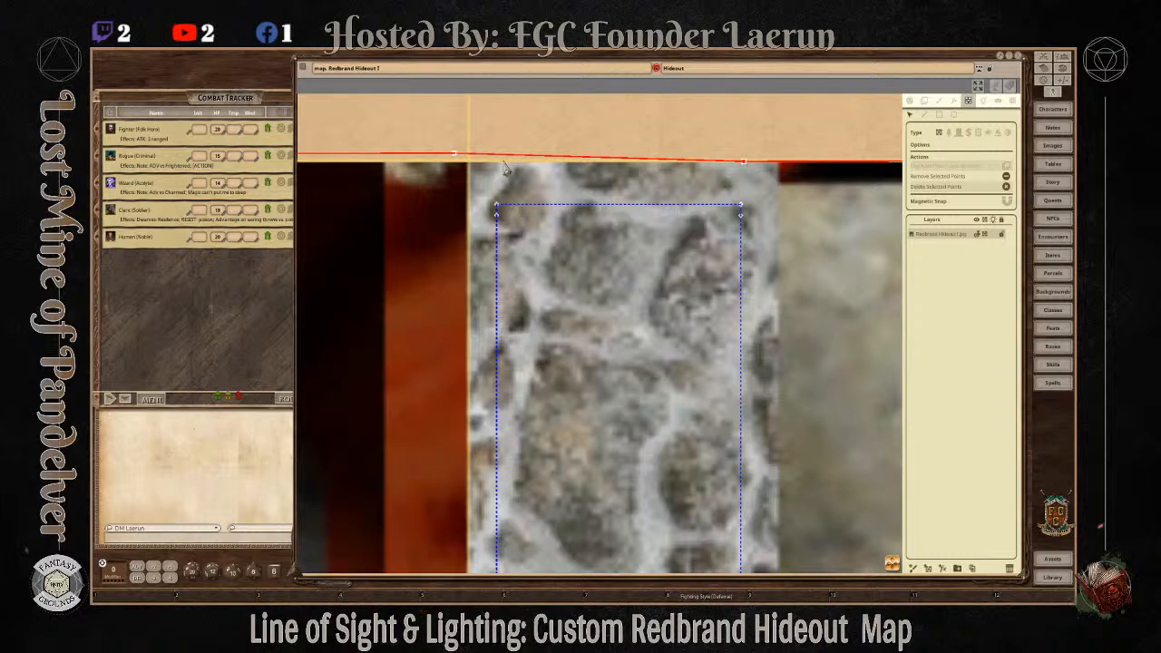
left_click_drag(455, 156, 470, 168)
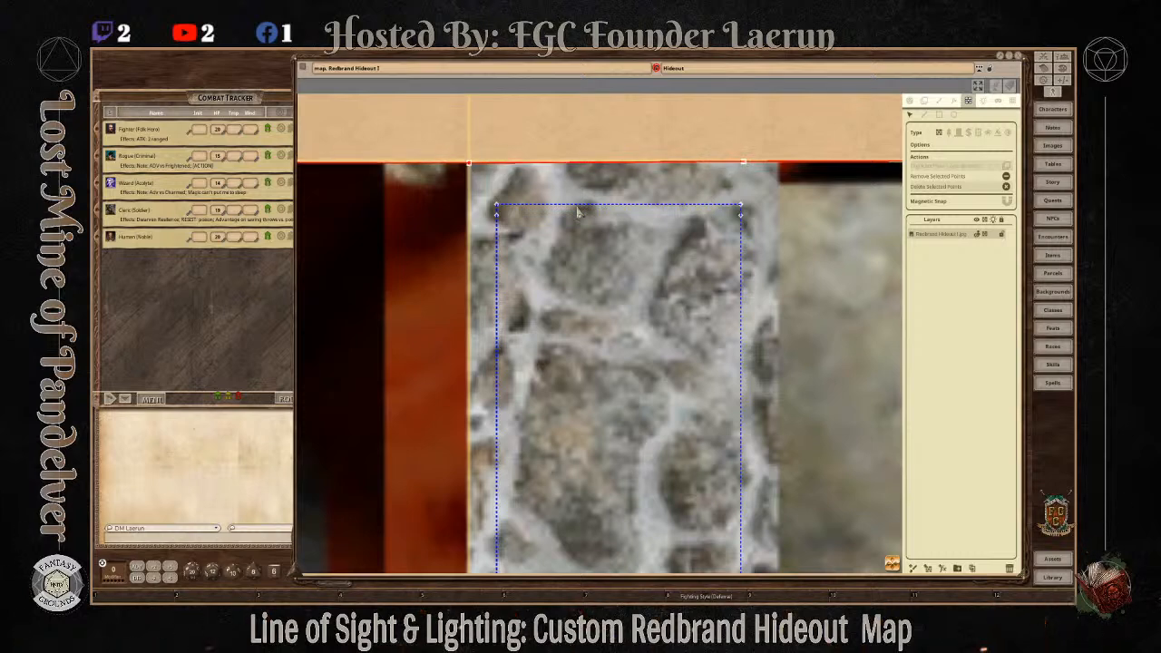
Step: Raise the secret door's two north corner points to the outer wall along the map's north edge
left_click_drag(497, 210, 498, 160)
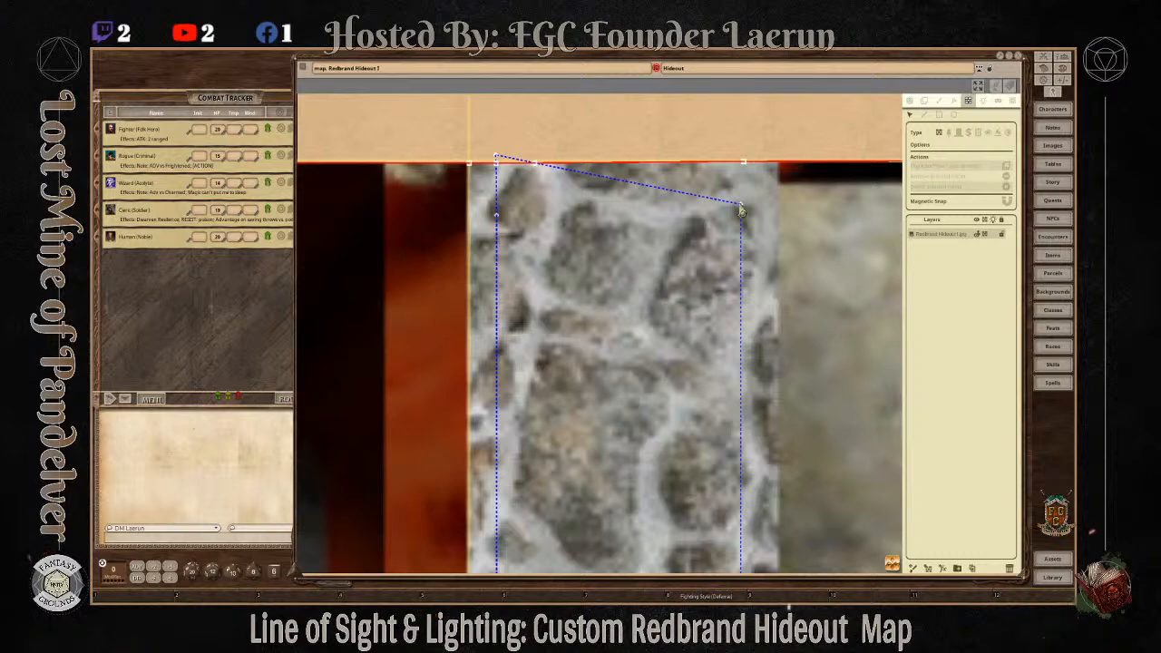
left_click_drag(742, 211, 743, 162)
scroll(535, 165, "up", 4)
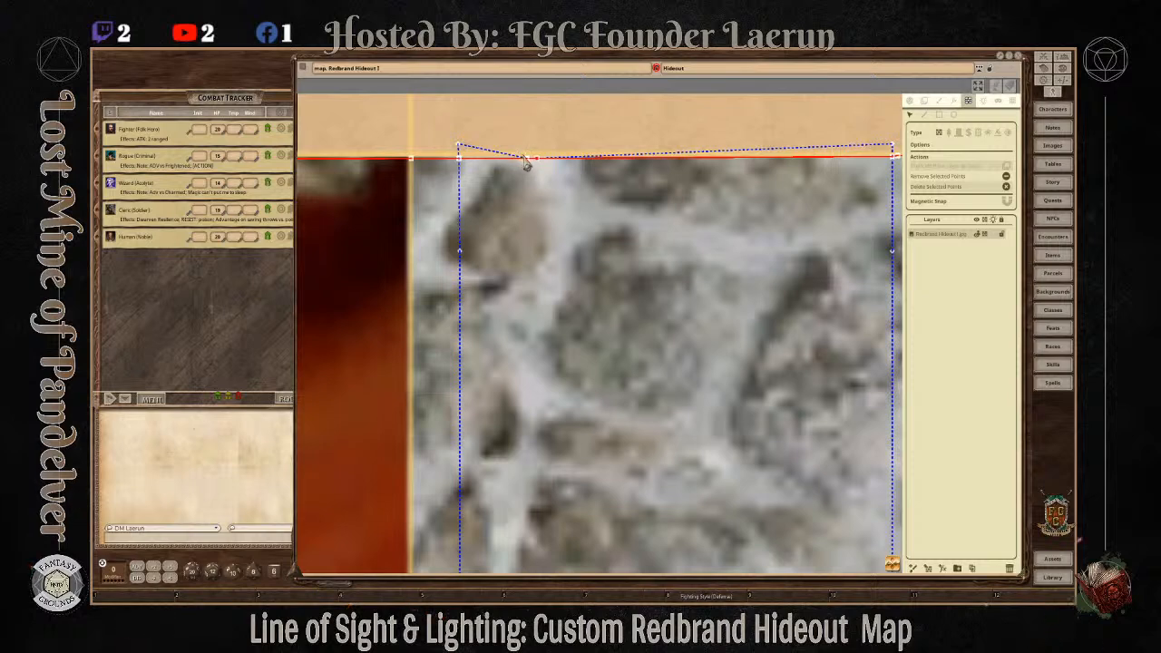
mouse_move(536, 159)
left_mouse_down()
mouse_move(536, 146)
mouse_move(537, 159)
left_mouse_up()
scroll(513, 168, "up", 5)
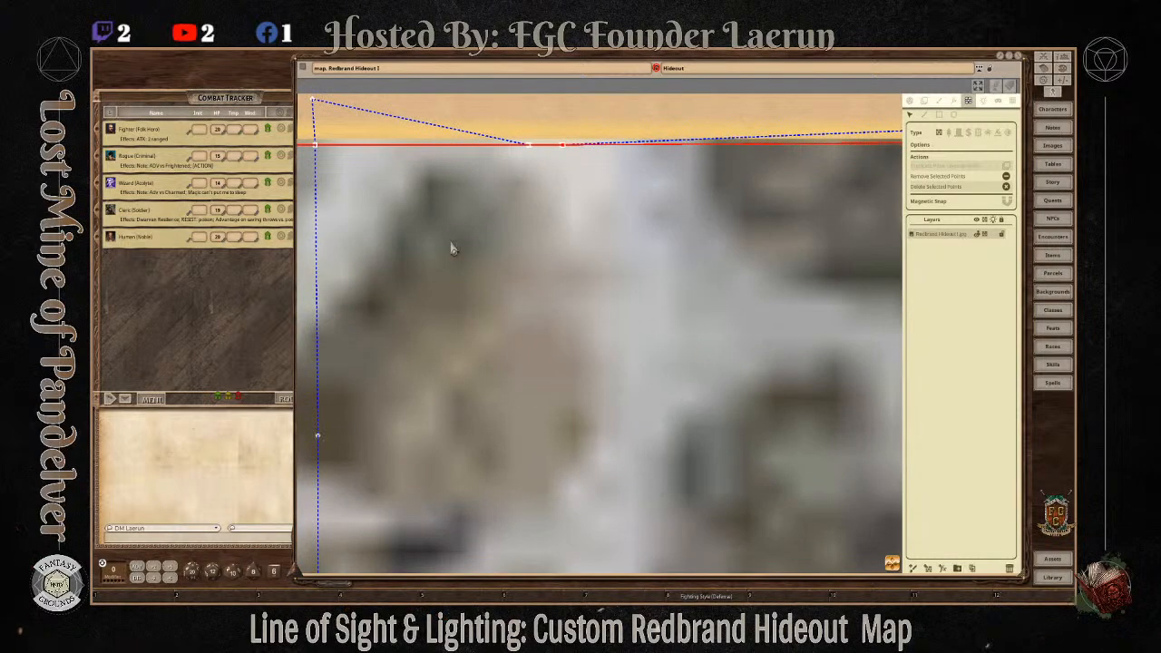
left_click_drag(315, 107, 316, 118)
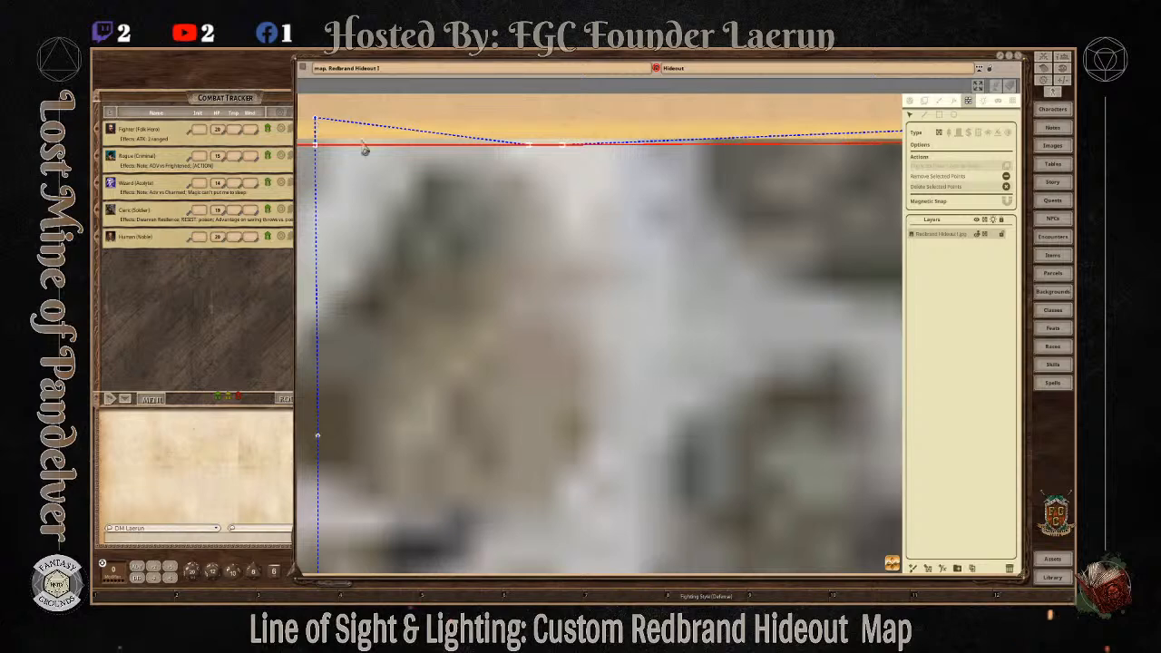
Step: Remove the extra points where the secret door's outline crosses the outer wall on the map's north edge
scroll(539, 130, "up", 3)
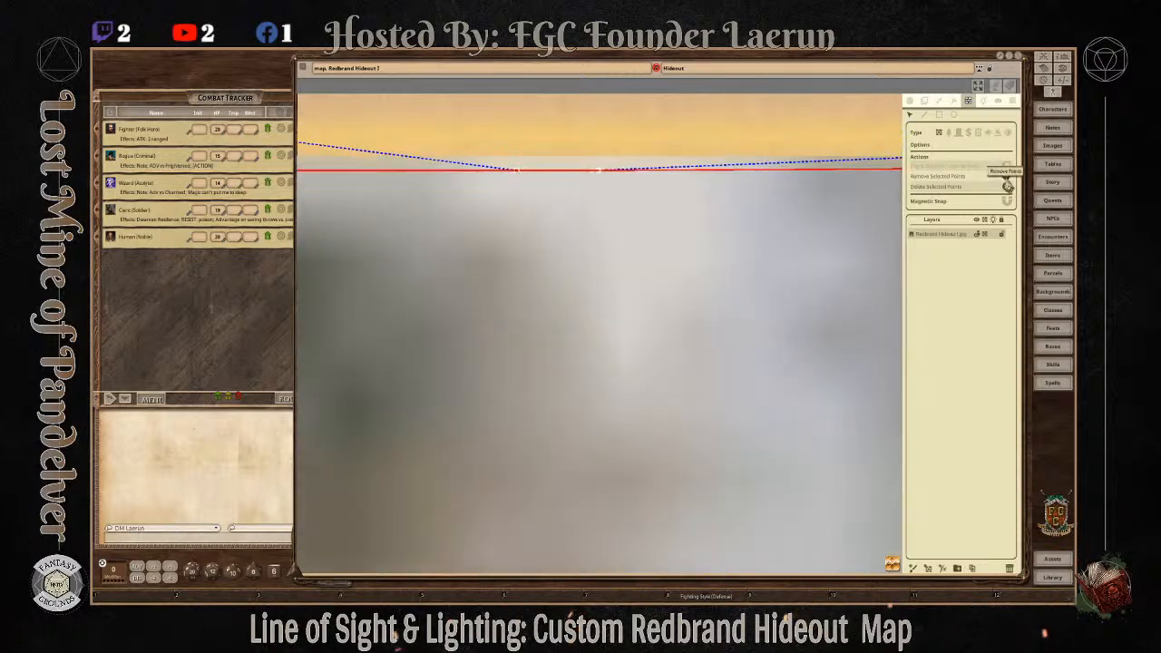
scroll(590, 165, "up", 2)
scroll(596, 187, "up", 3)
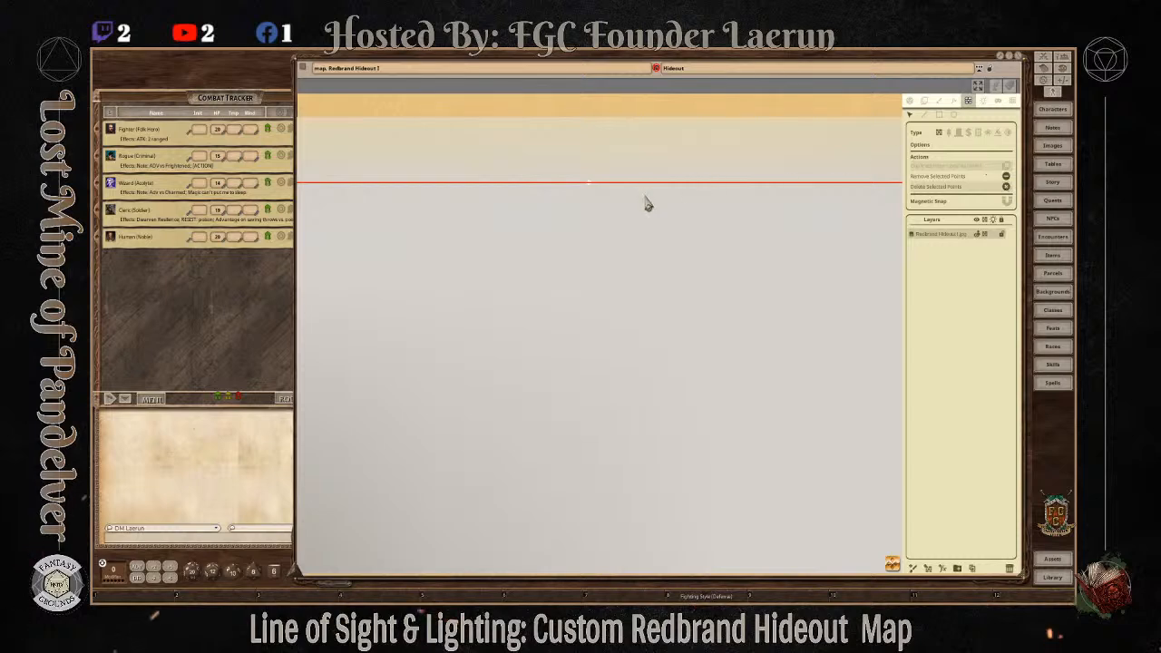
scroll(645, 200, "down", 3)
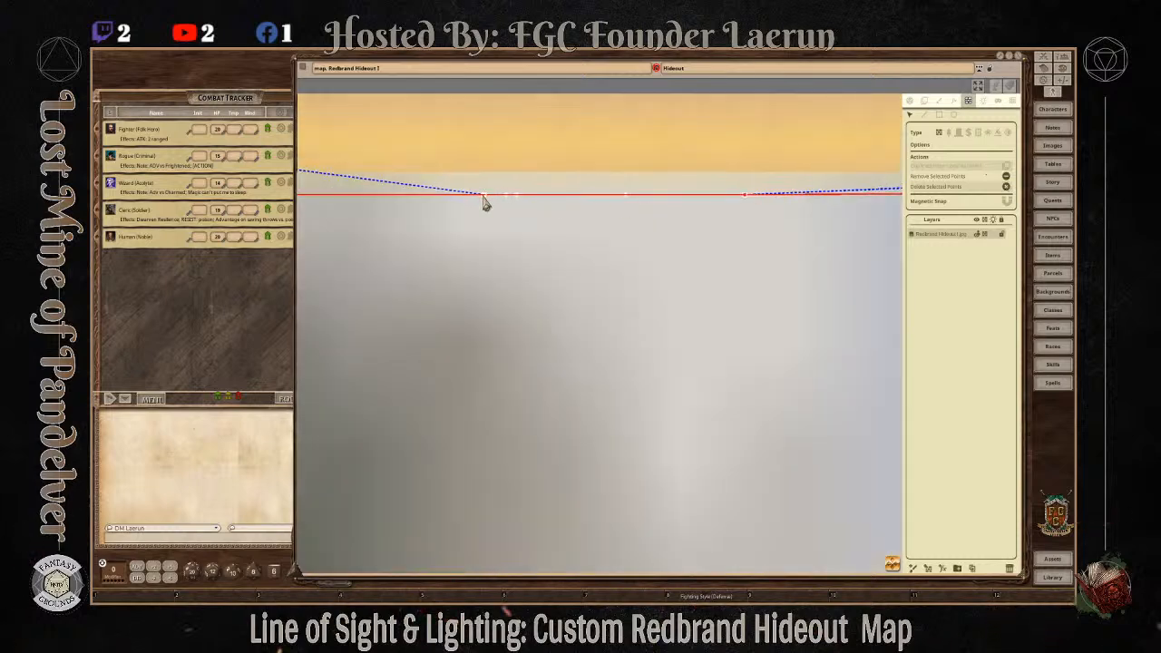
left_click(1006, 186)
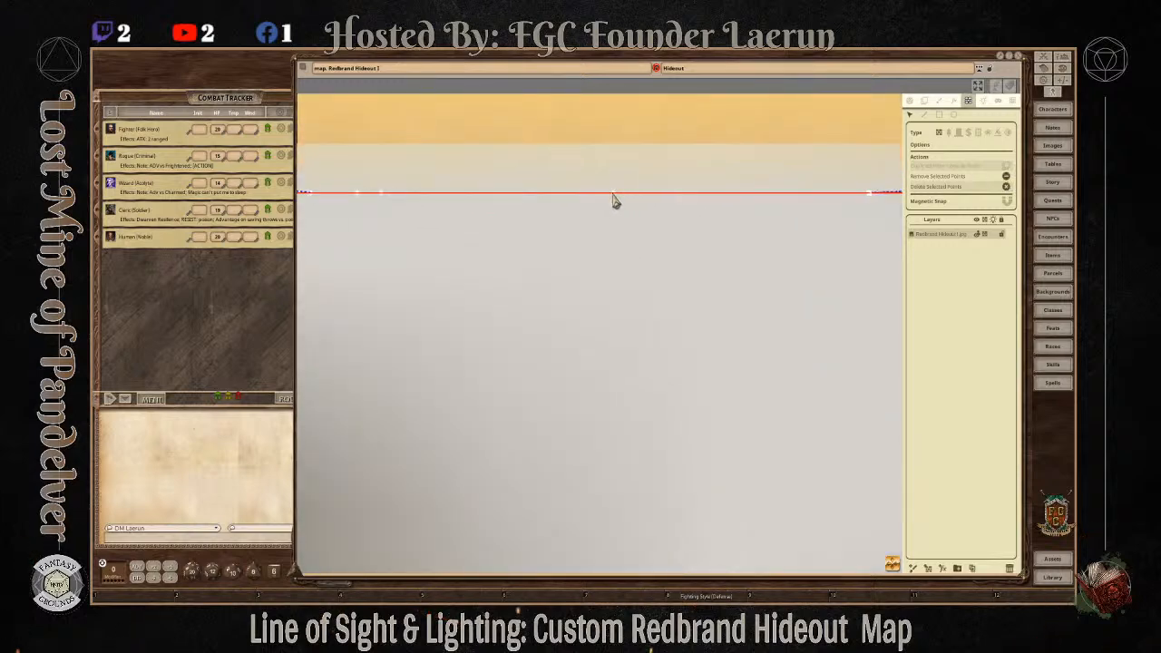
left_click(613, 194)
left_click(1006, 184)
scroll(808, 224, "down", 3)
scroll(808, 225, "down", 2)
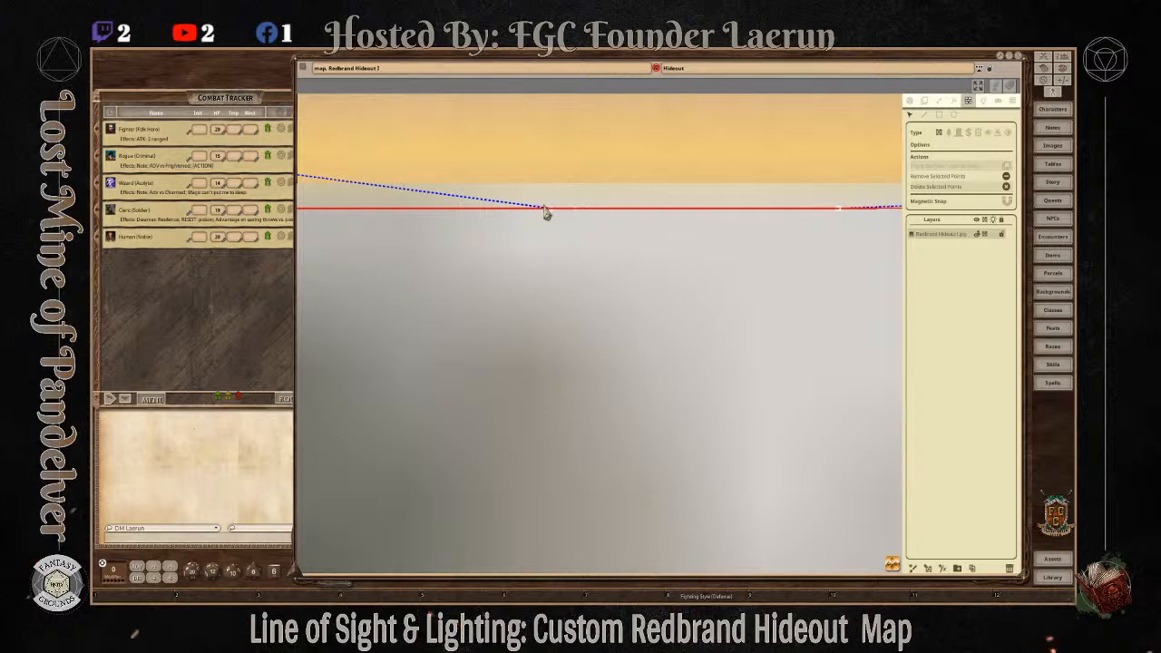
left_click(1006, 176)
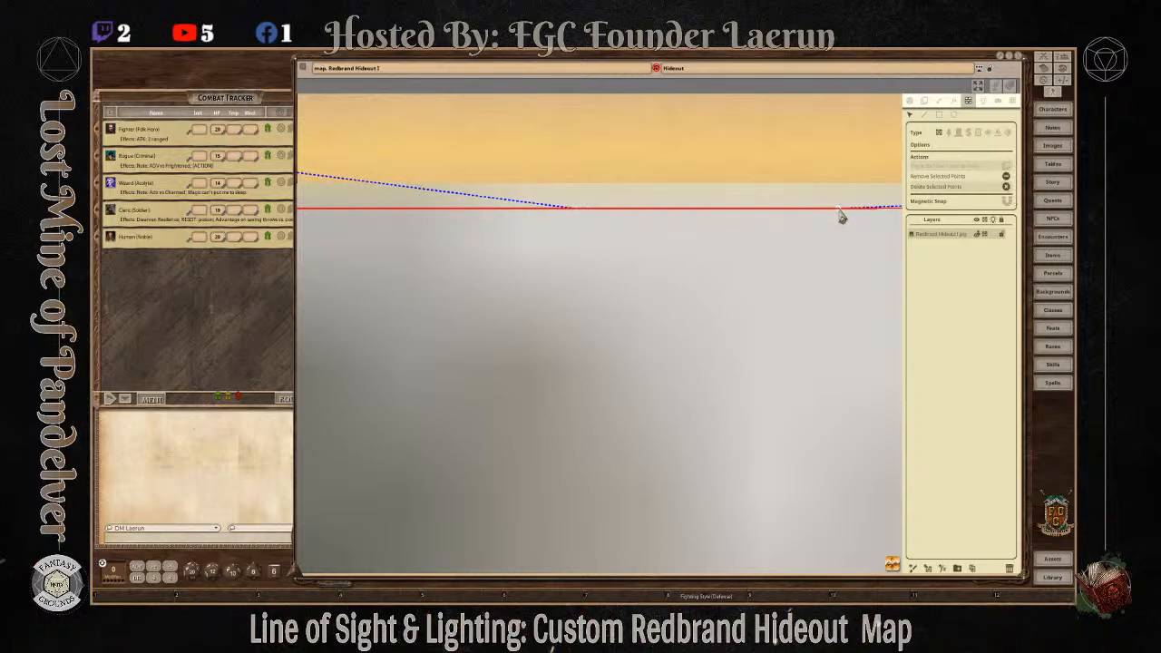
left_click(1006, 186)
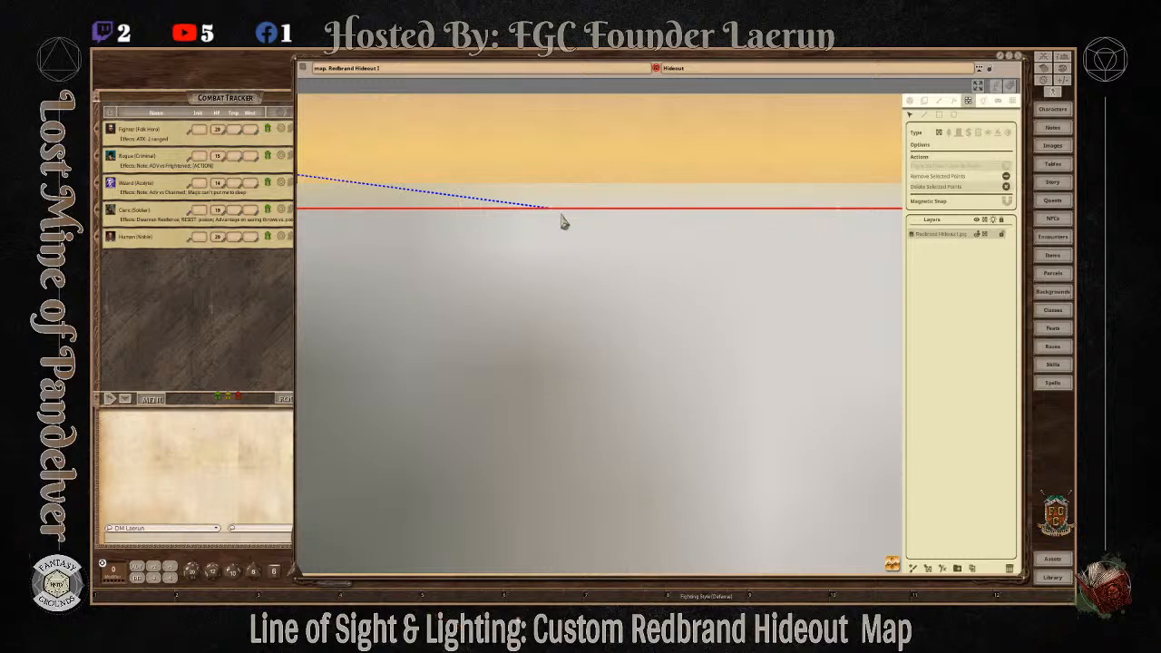
left_click(1005, 185)
Step: Delete the misshapen secret door outline from its northwest corner point at the map's north edge
scroll(905, 265, "down", 1)
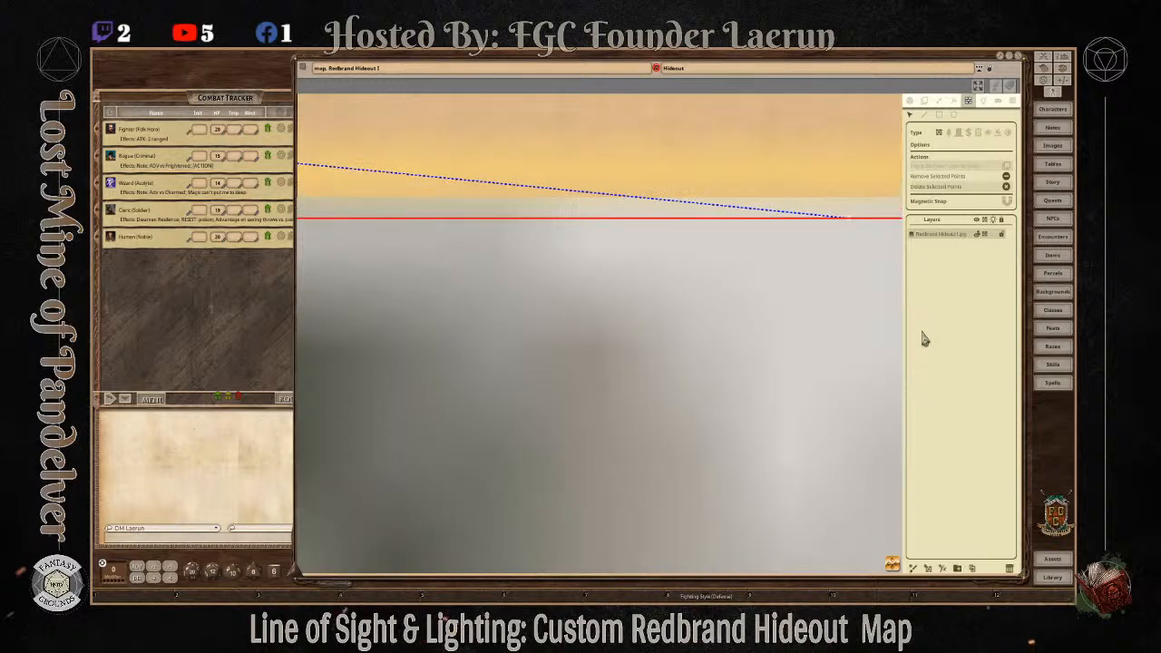
mouse_move(893, 564)
left_mouse_down()
mouse_move(905, 554)
mouse_move(908, 567)
left_mouse_up()
scroll(657, 467, "down", 2)
scroll(659, 475, "up", 2)
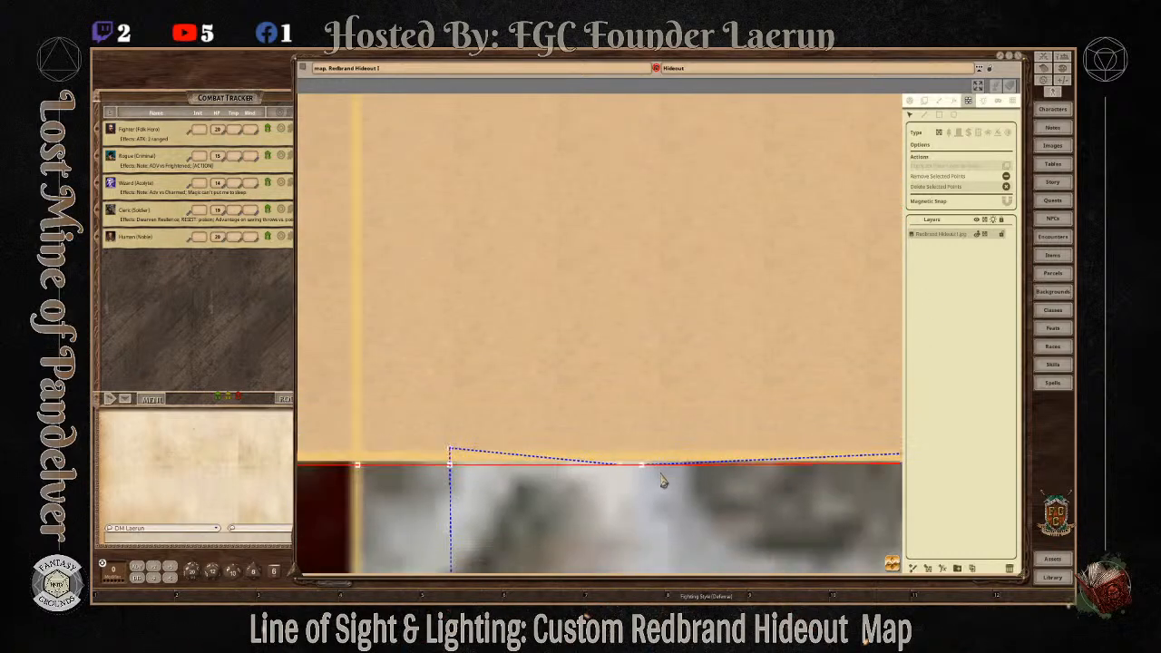
scroll(716, 493, "up", 1)
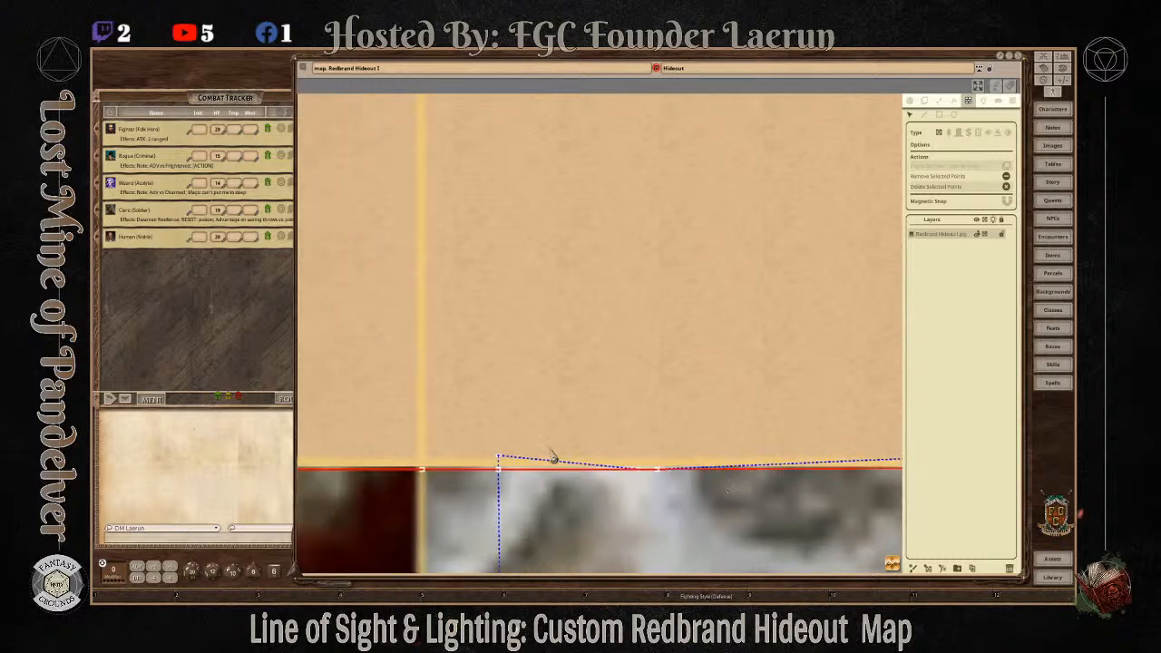
scroll(646, 476, "up", 3)
scroll(649, 485, "down", 2)
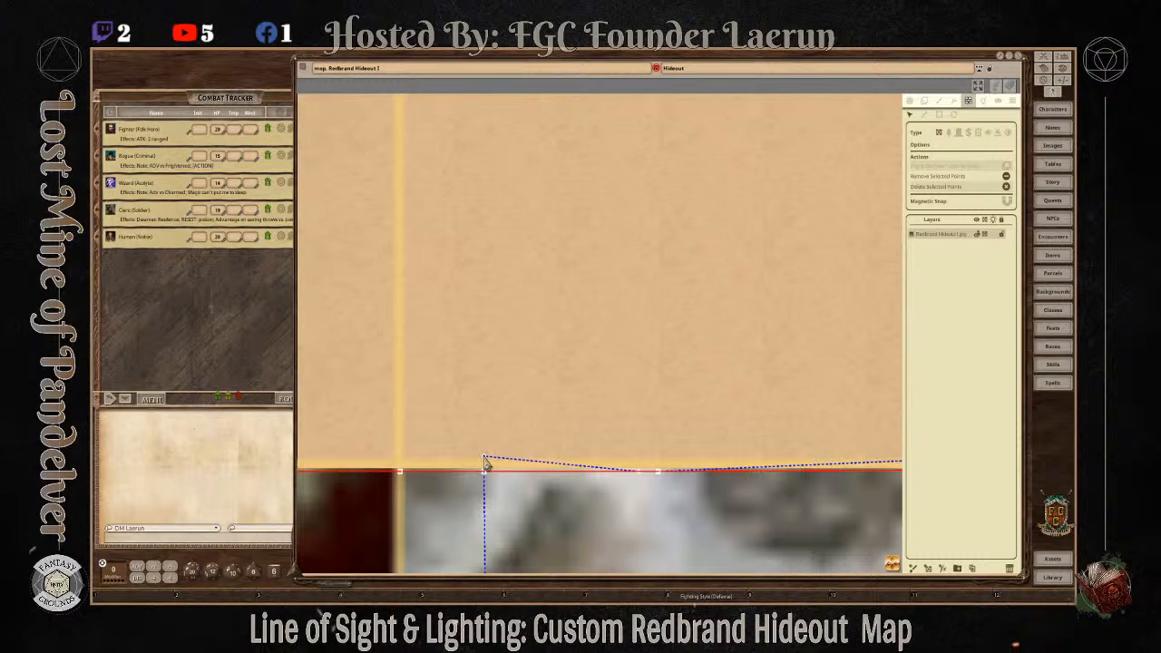
scroll(485, 463, "up", 2)
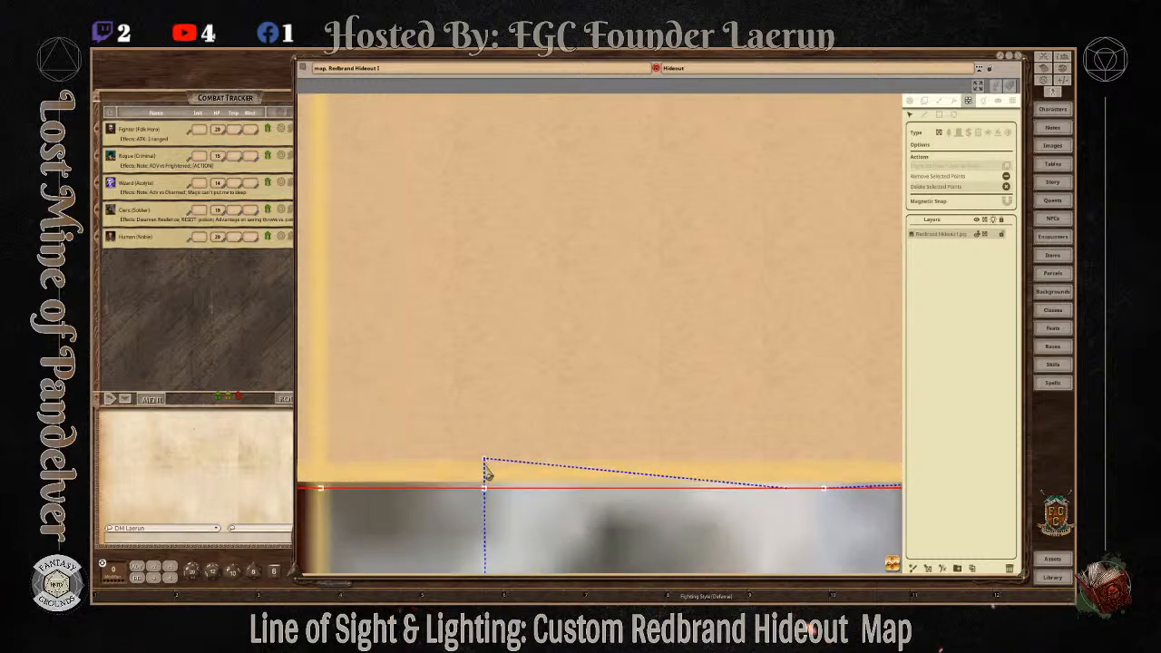
left_click(1007, 185)
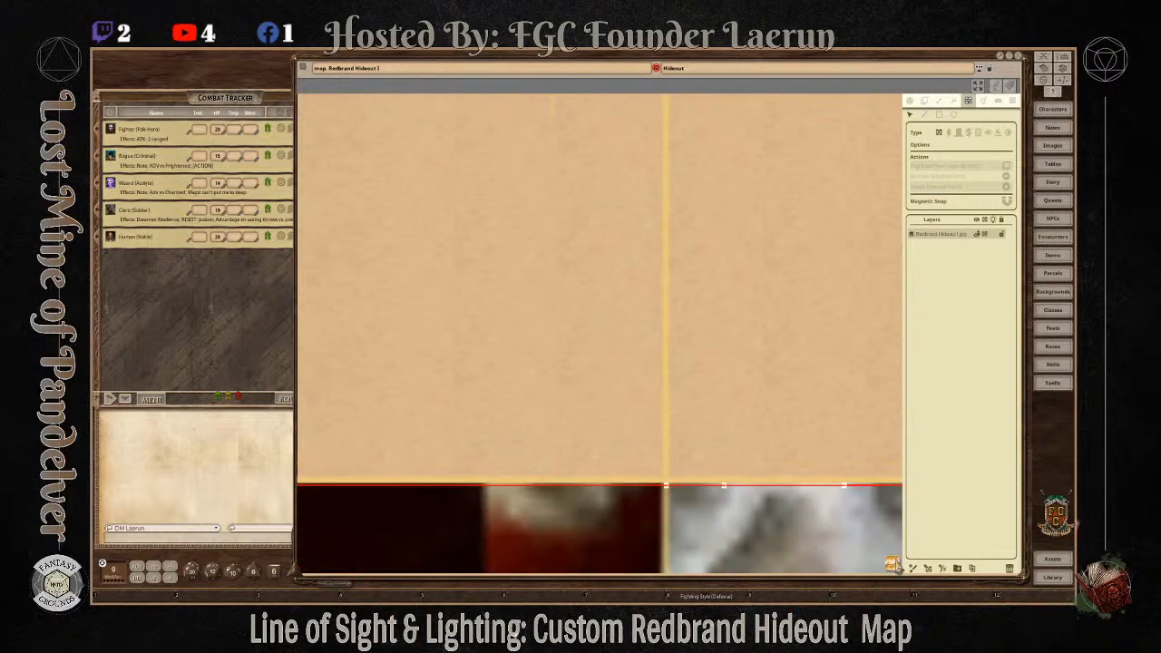
Step: Delete the leftover outer wall points along the top of the stone wall section at the map's north edge
left_click_drag(898, 569, 941, 603)
scroll(670, 429, "down", 5)
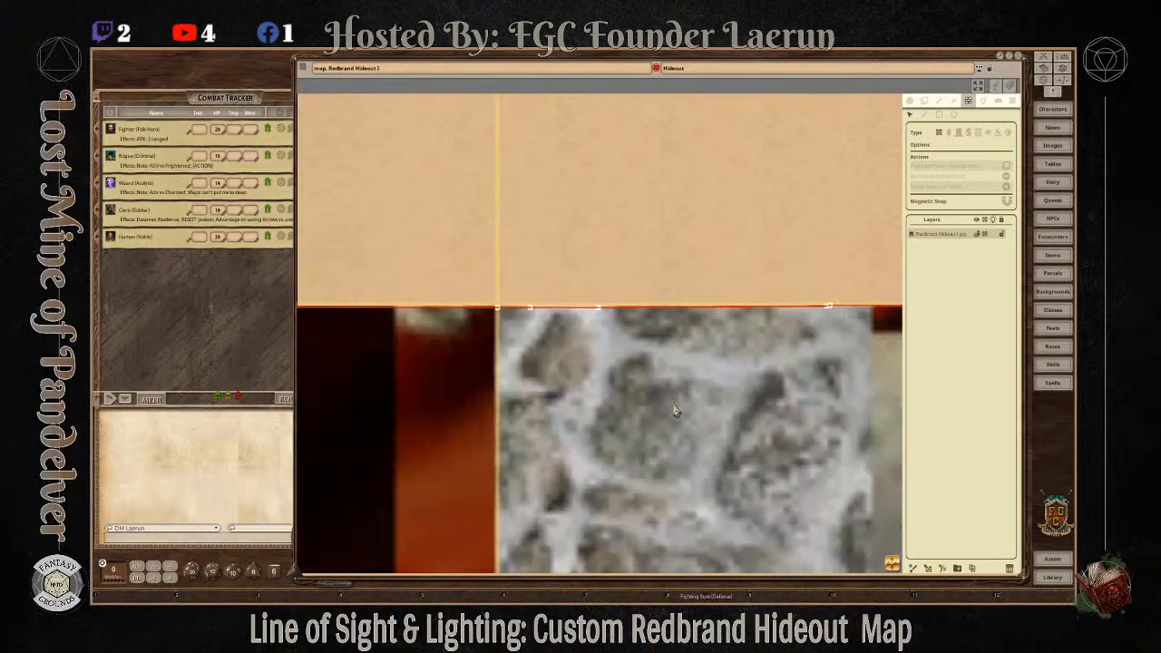
scroll(753, 468, "down", 2)
left_click_drag(890, 563, 890, 530)
scroll(833, 535, "down", 3)
scroll(750, 355, "up", 3)
scroll(593, 501, "up", 4)
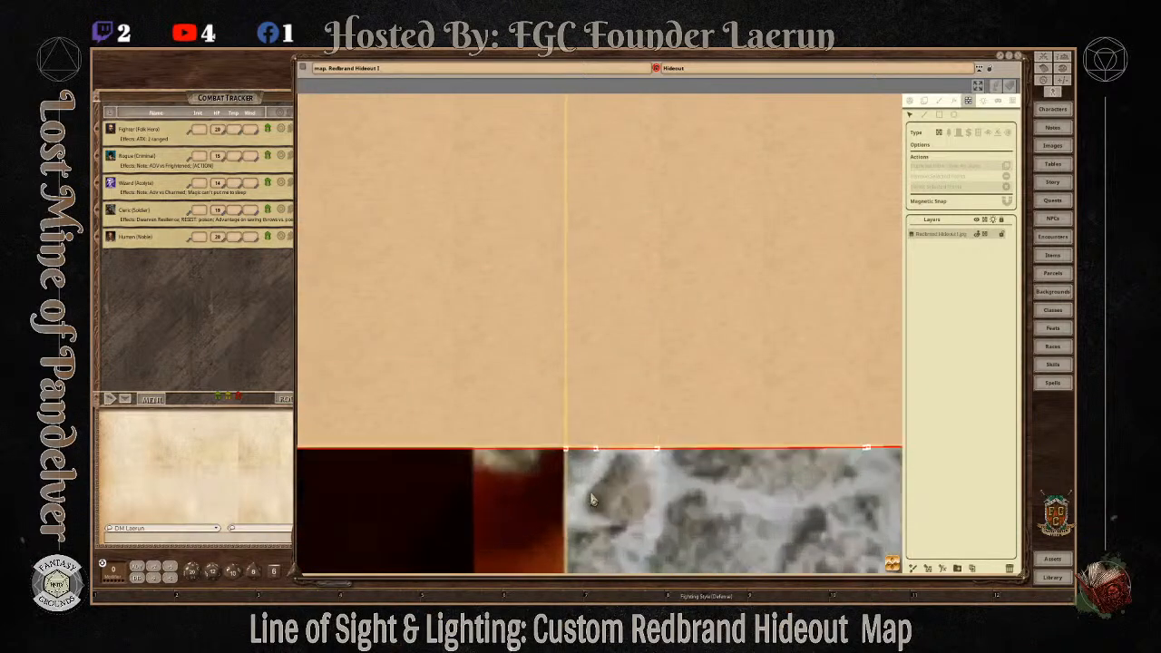
left_click(597, 452)
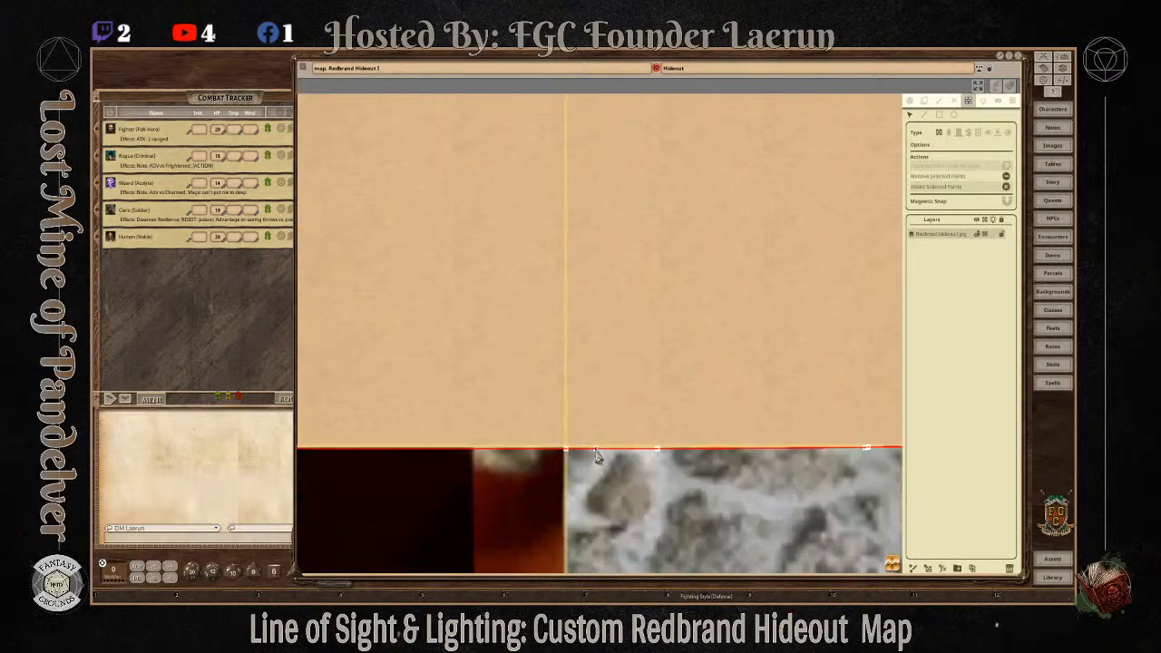
left_click(1006, 186)
left_click(1006, 186)
left_click(1006, 186)
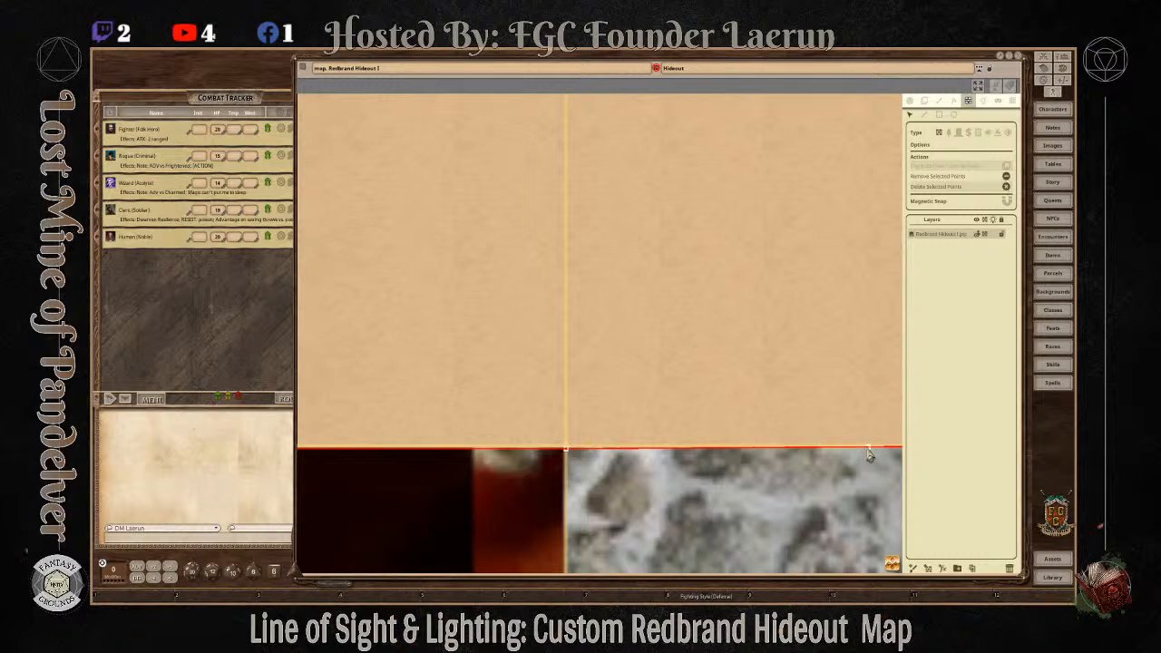
left_click(1007, 186)
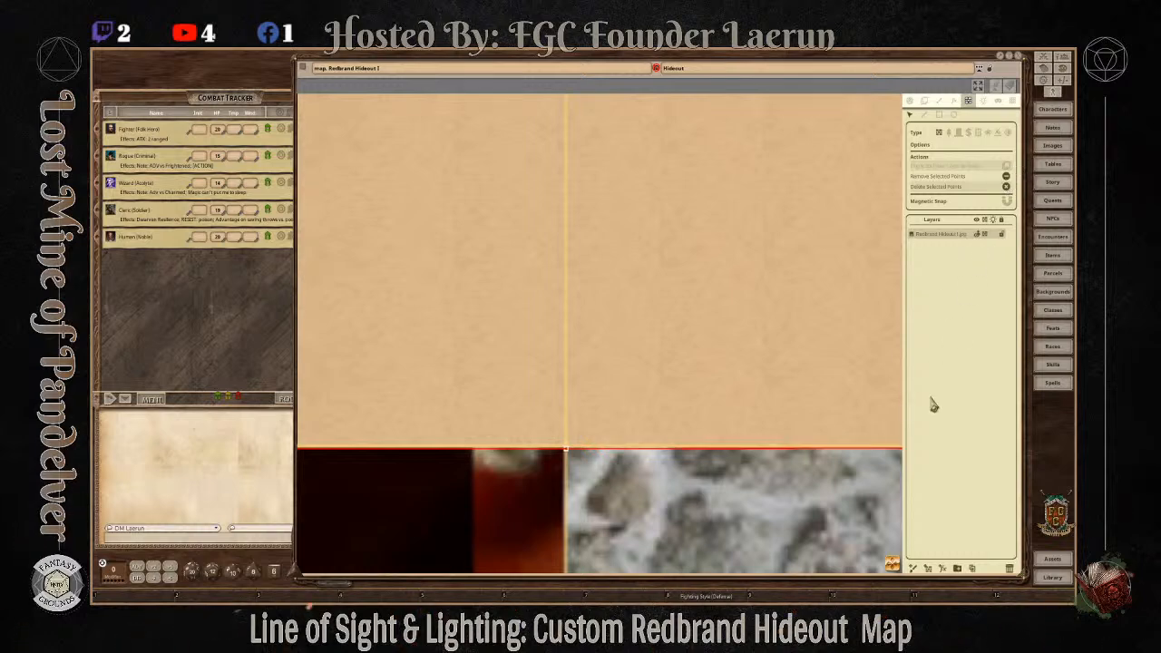
Step: Move the outer wall's north corner point onto the outer top corner of the stone wall east of the barracks room
left_click_drag(902, 562, 725, 495)
scroll(610, 464, "down", 4)
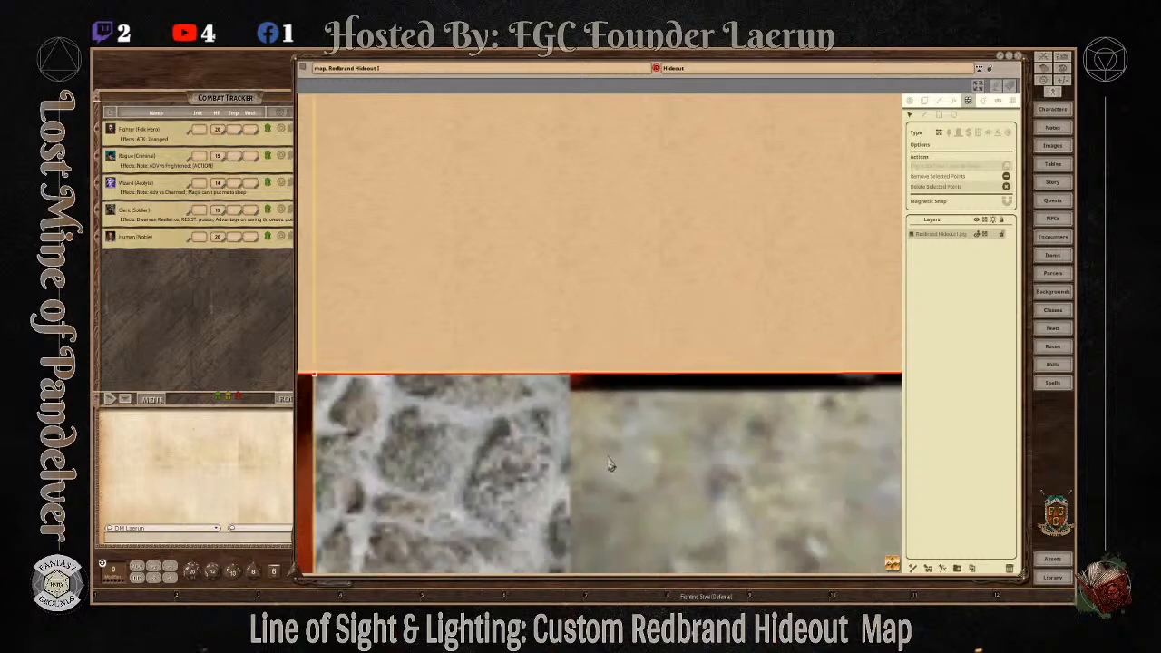
scroll(670, 495, "down", 2)
left_click_drag(896, 567, 918, 573)
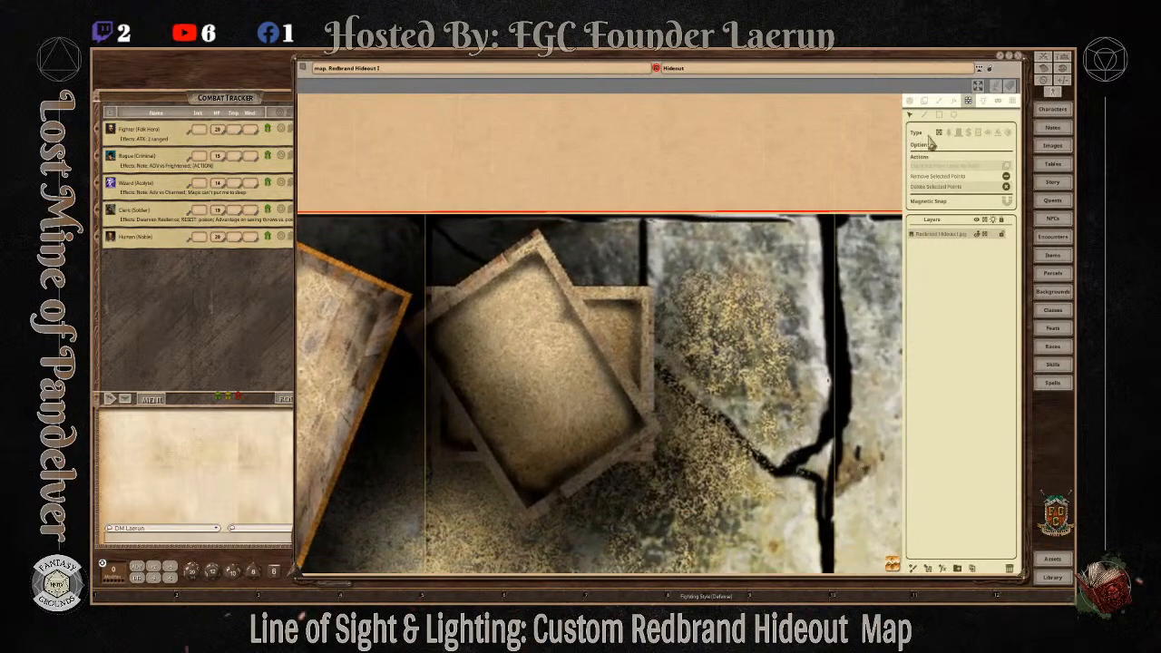
scroll(791, 295, "down", 6)
mouse_move(907, 577)
left_mouse_down()
mouse_move(923, 563)
mouse_move(937, 577)
mouse_move(916, 557)
left_mouse_up()
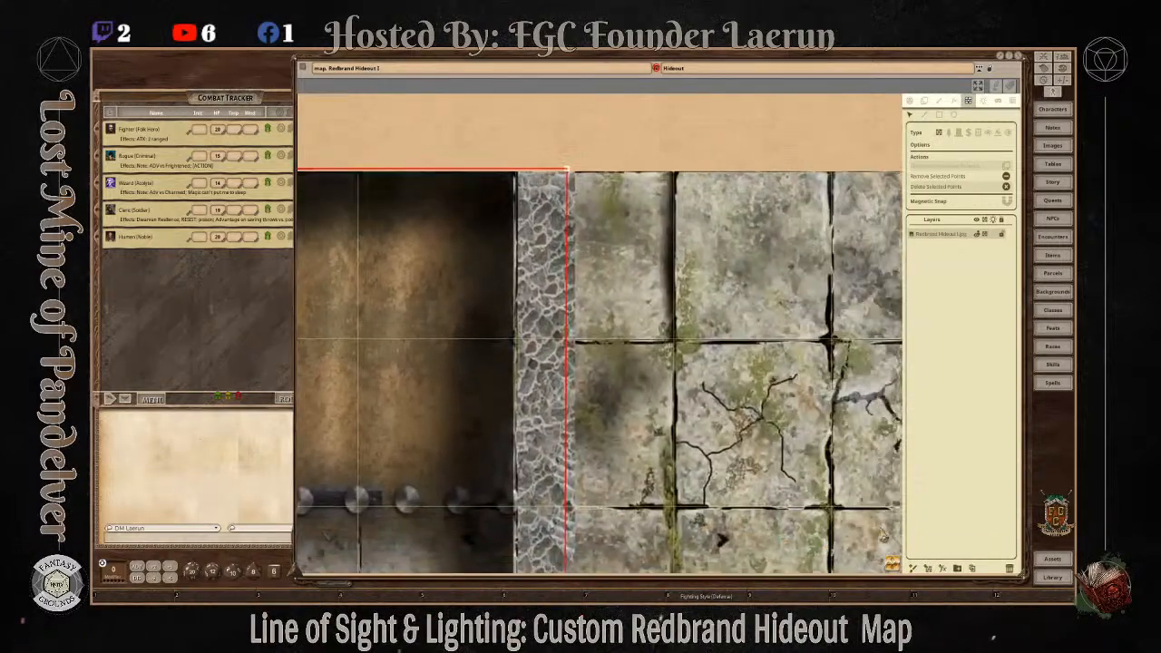
scroll(612, 197, "up", 3)
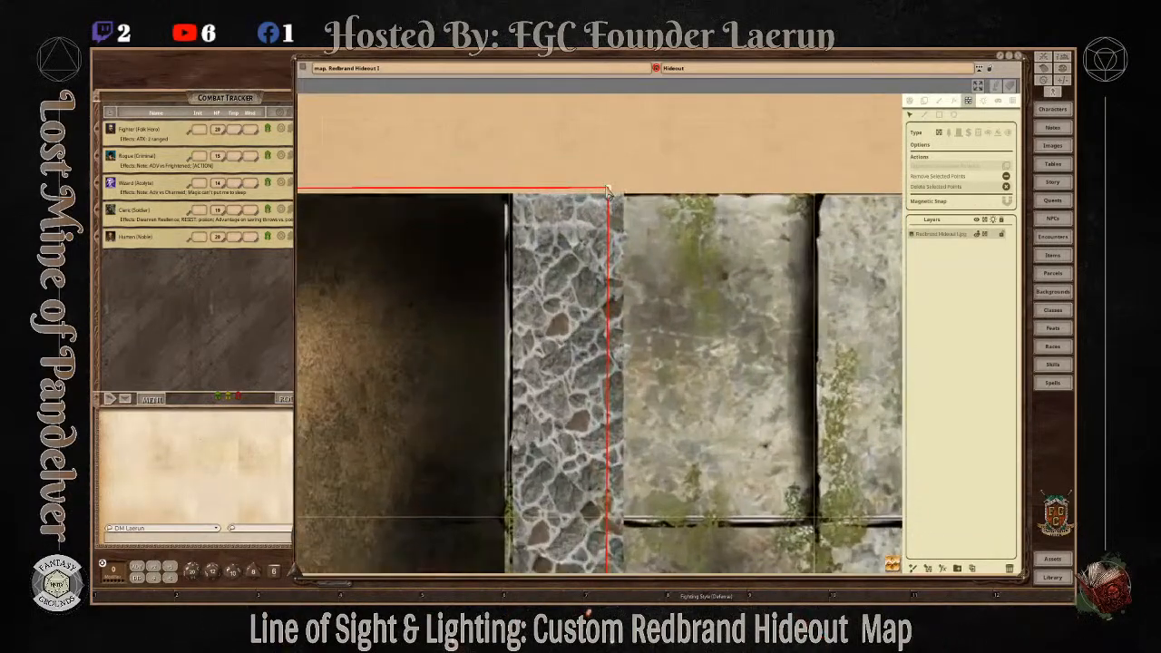
left_click_drag(608, 192, 621, 205)
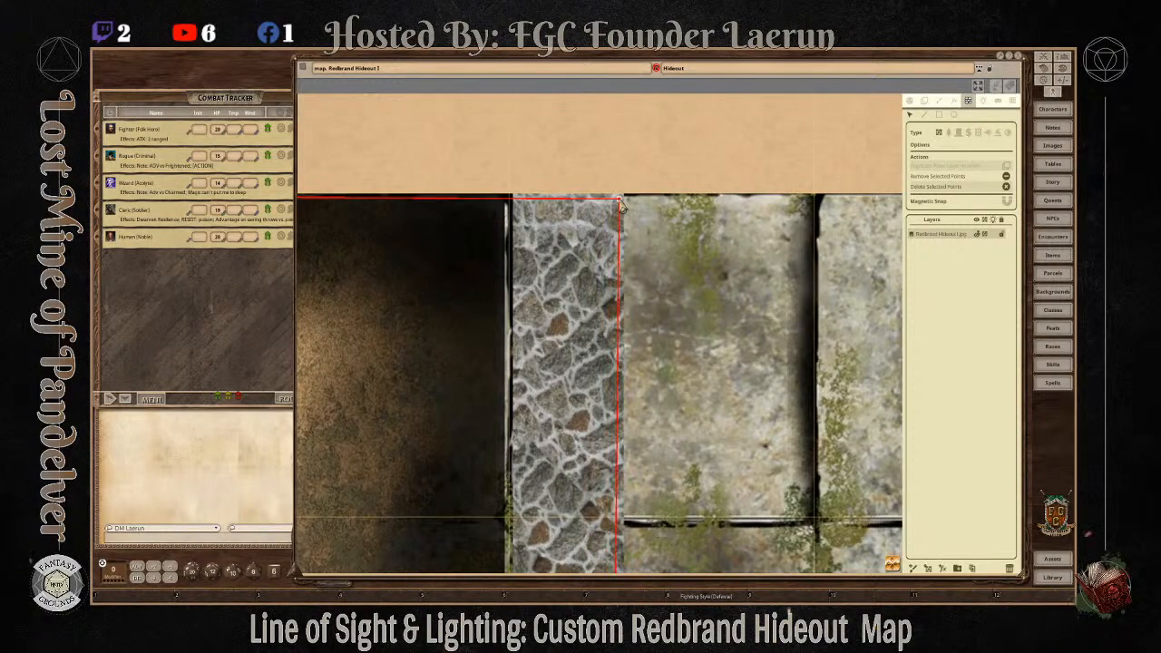
Step: Move the outer wall's inside corner point southeast of the barracks room onto the stonework beside the rubble hole
mouse_move(893, 569)
left_mouse_down()
mouse_move(900, 590)
mouse_move(875, 592)
mouse_move(893, 590)
left_mouse_up()
scroll(673, 301, "up", 1)
scroll(672, 393, "down", 5)
scroll(767, 526, "down", 3)
scroll(753, 243, "up", 4)
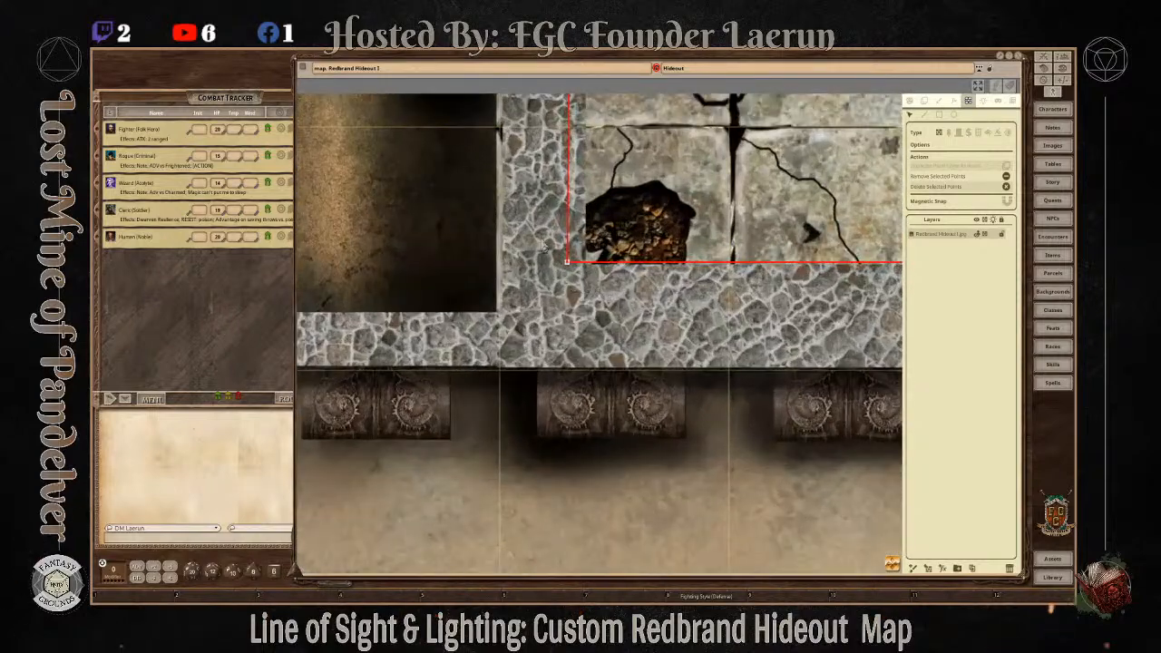
left_click_drag(568, 268, 582, 280)
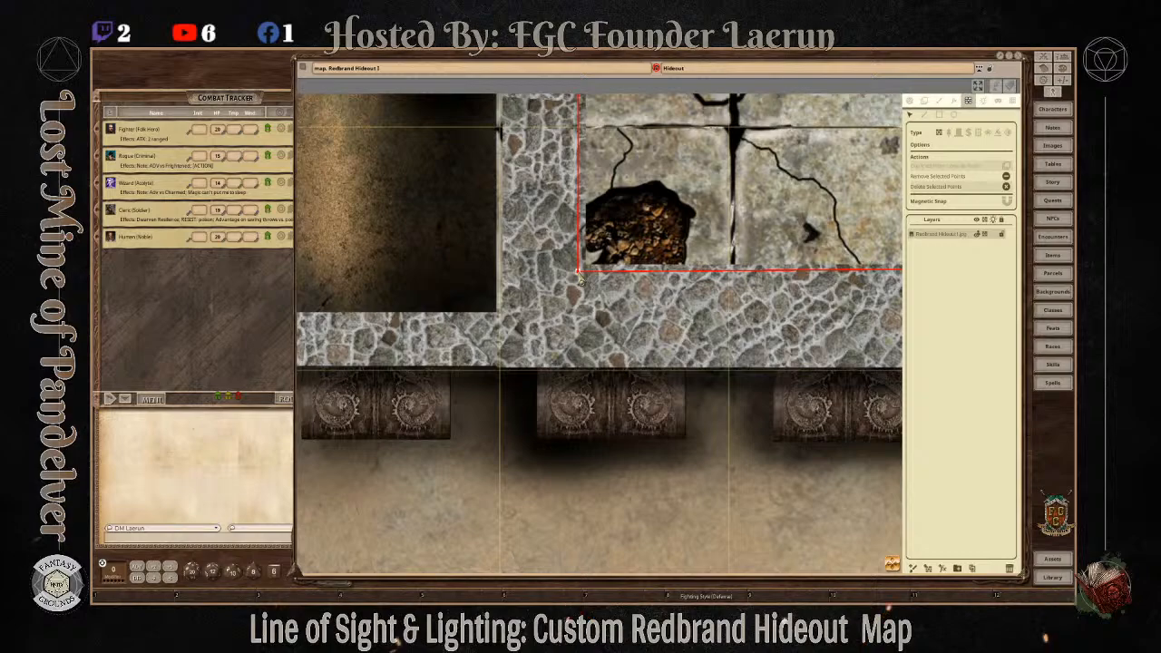
Step: Examine the outer wall line from the eastern corners back along the north edge to the staircase passage
scroll(581, 279, "down", 4)
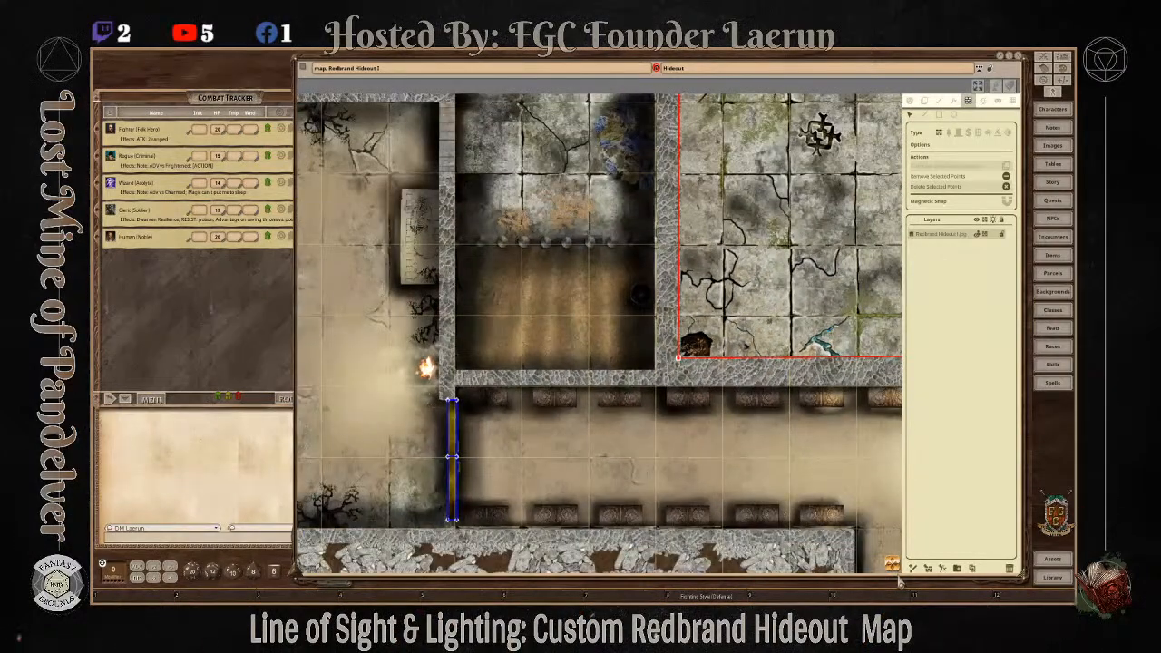
left_click_drag(896, 574, 749, 322)
scroll(835, 332, "down", 3)
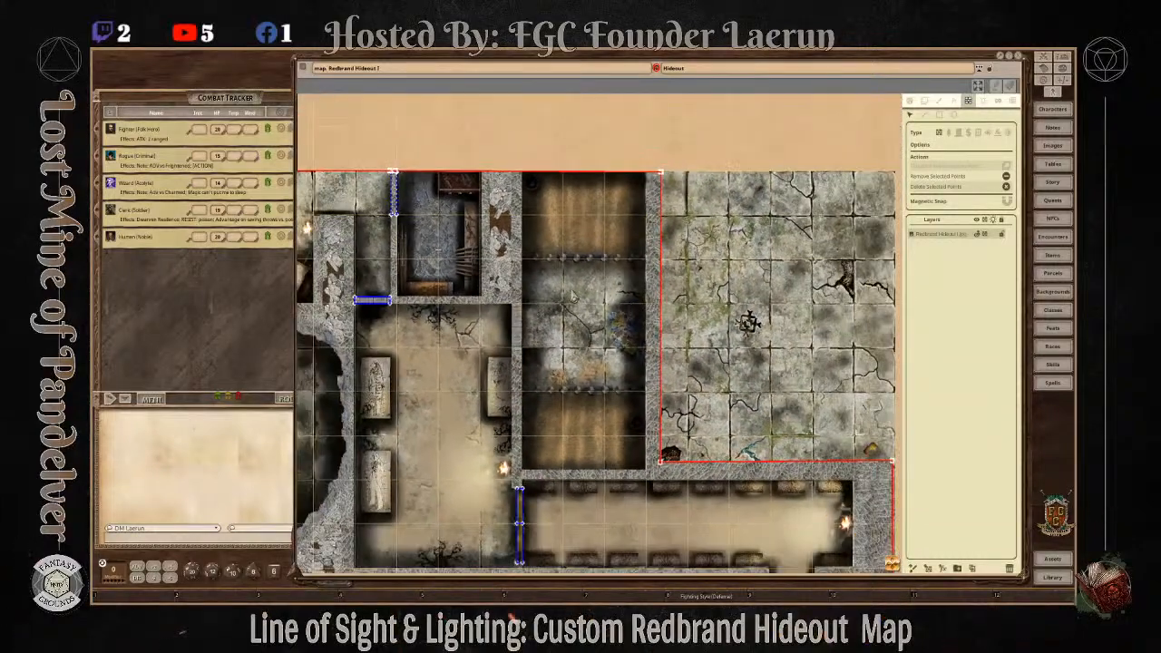
scroll(514, 291, "up", 2)
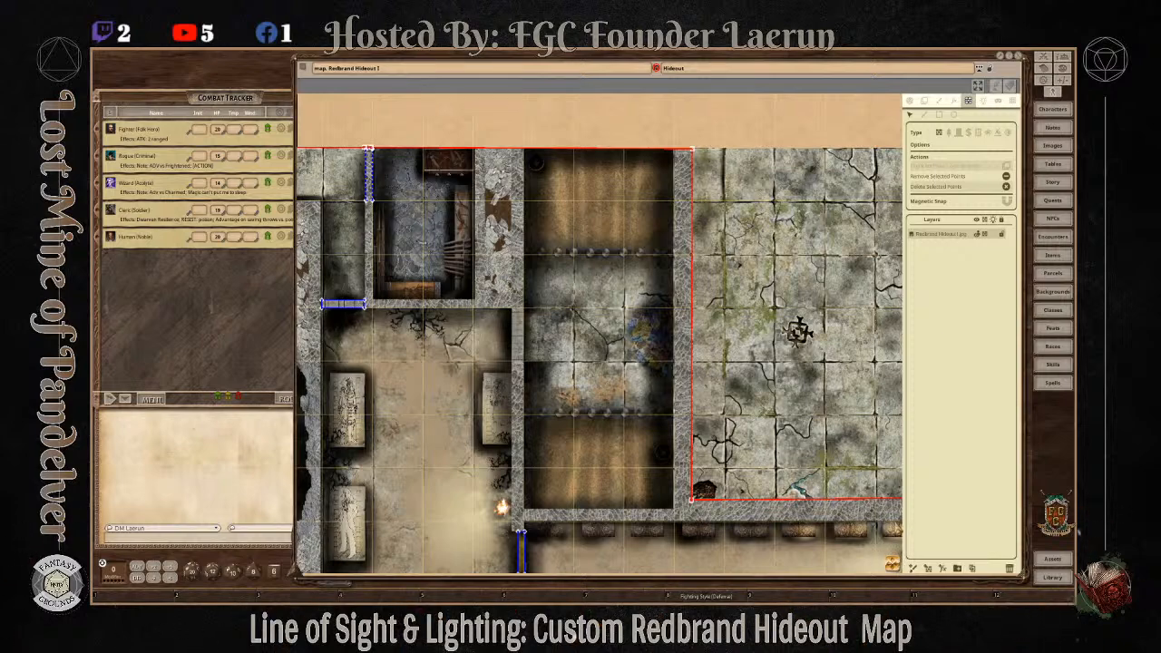
left_click_drag(497, 431, 817, 531)
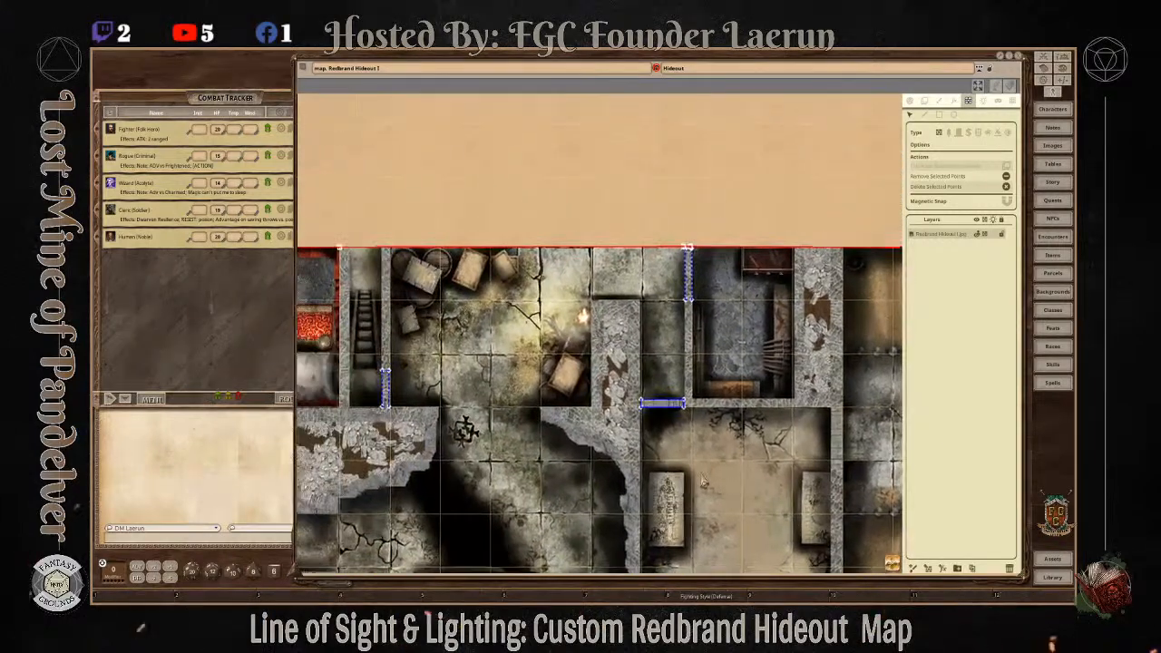
left_click_drag(442, 343, 682, 349)
scroll(669, 302, "up", 5)
scroll(669, 308, "up", 2)
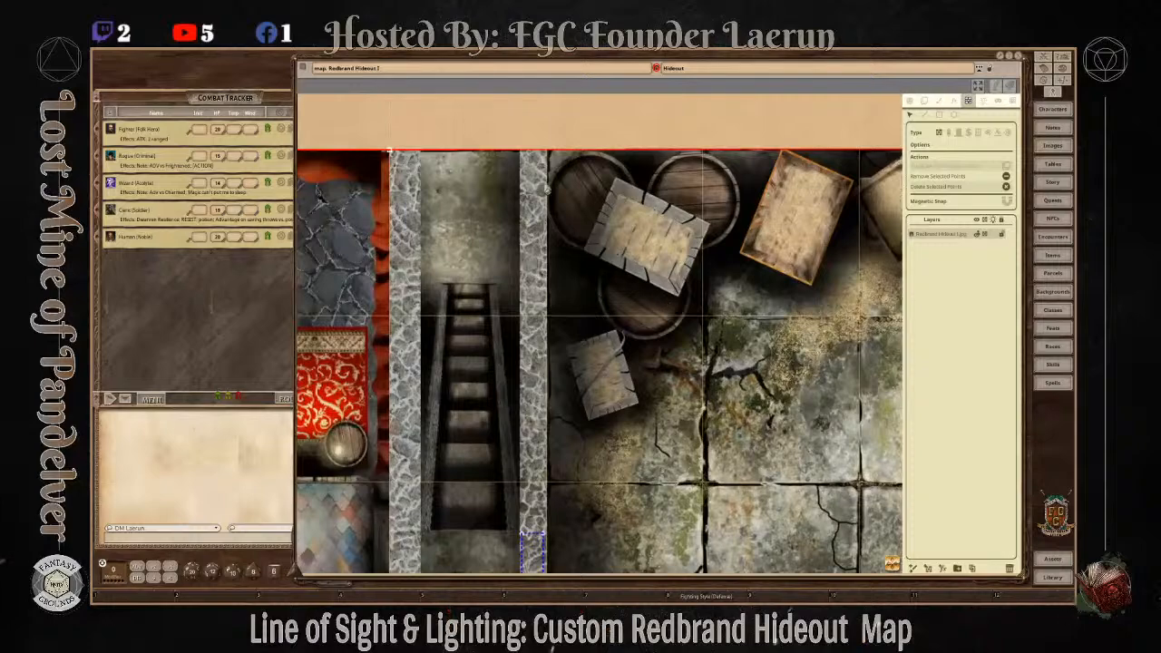
scroll(452, 224, "up", 2)
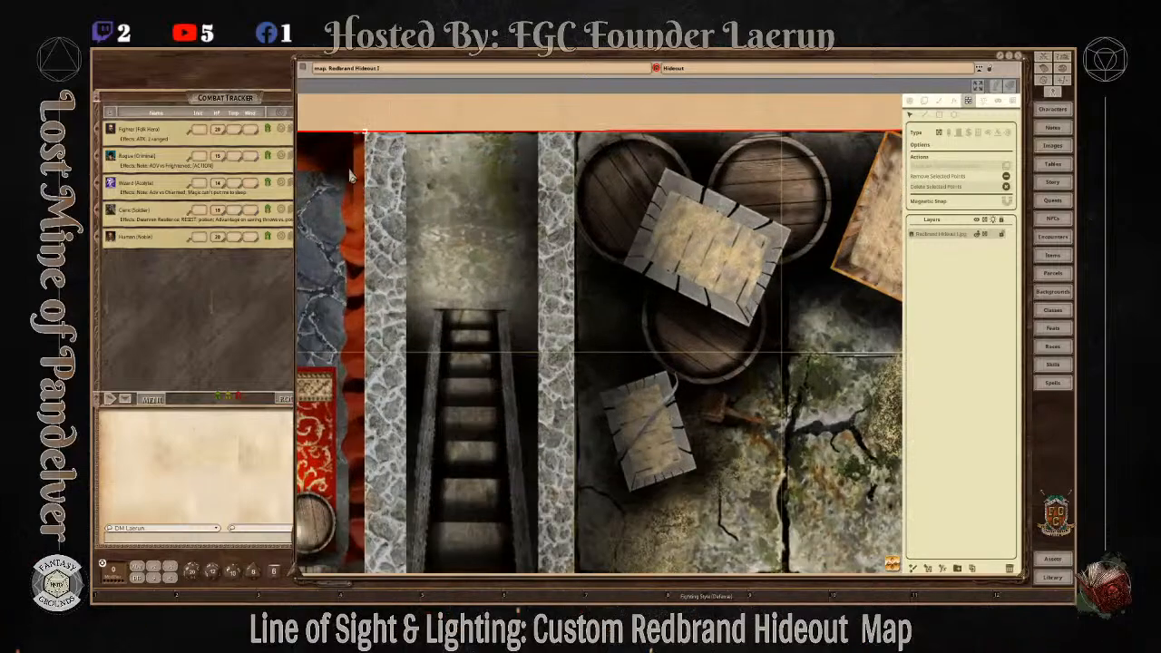
Step: Draw a rectangular toggleable wall over the upper section of the stone wall between the staircase and the barrel room
scroll(349, 179, "up", 4)
left_click_drag(381, 198, 504, 437)
scroll(504, 428, "up", 3)
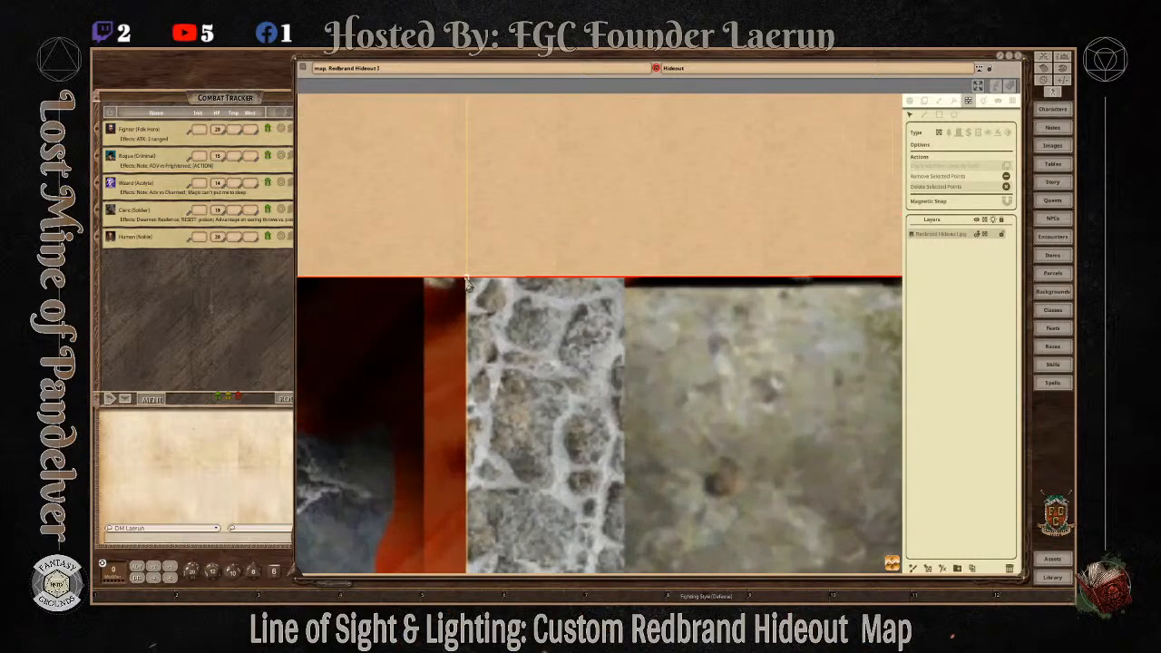
scroll(481, 390, "down", 5)
scroll(573, 454, "up", 2)
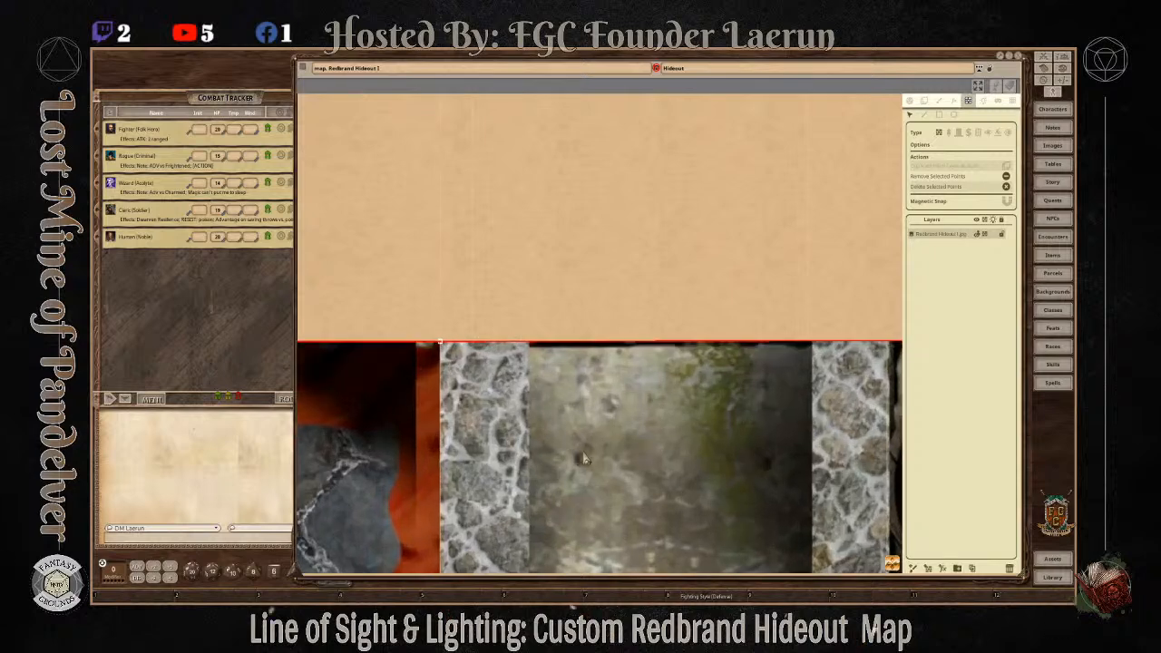
scroll(608, 456, "down", 2)
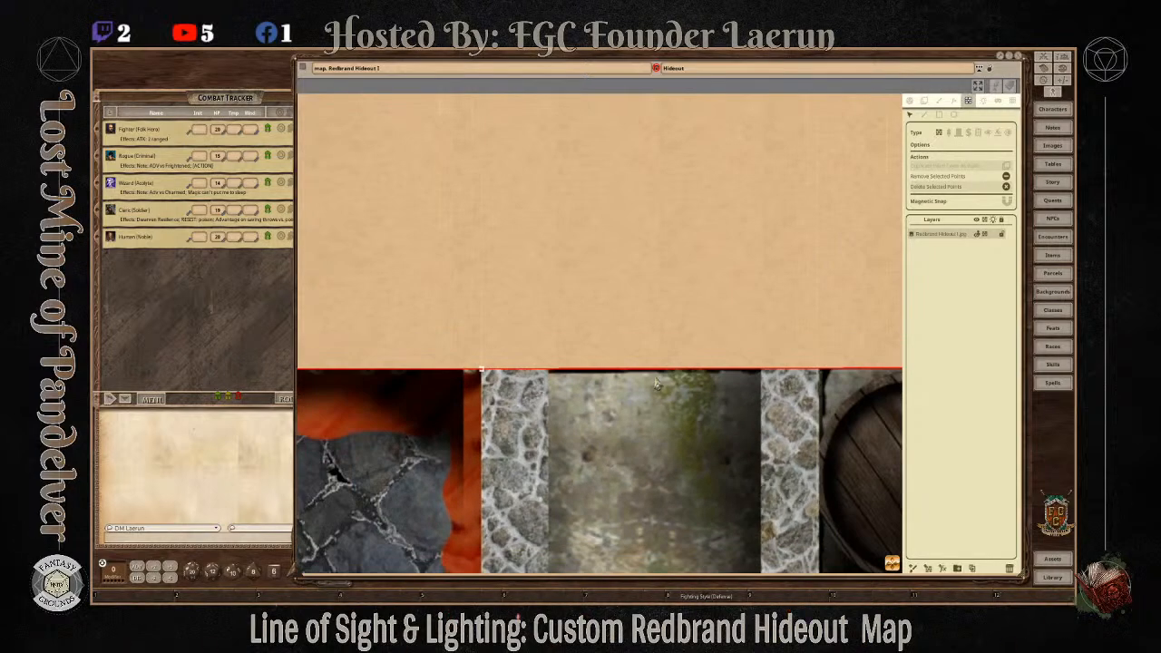
scroll(762, 418, "up", 4)
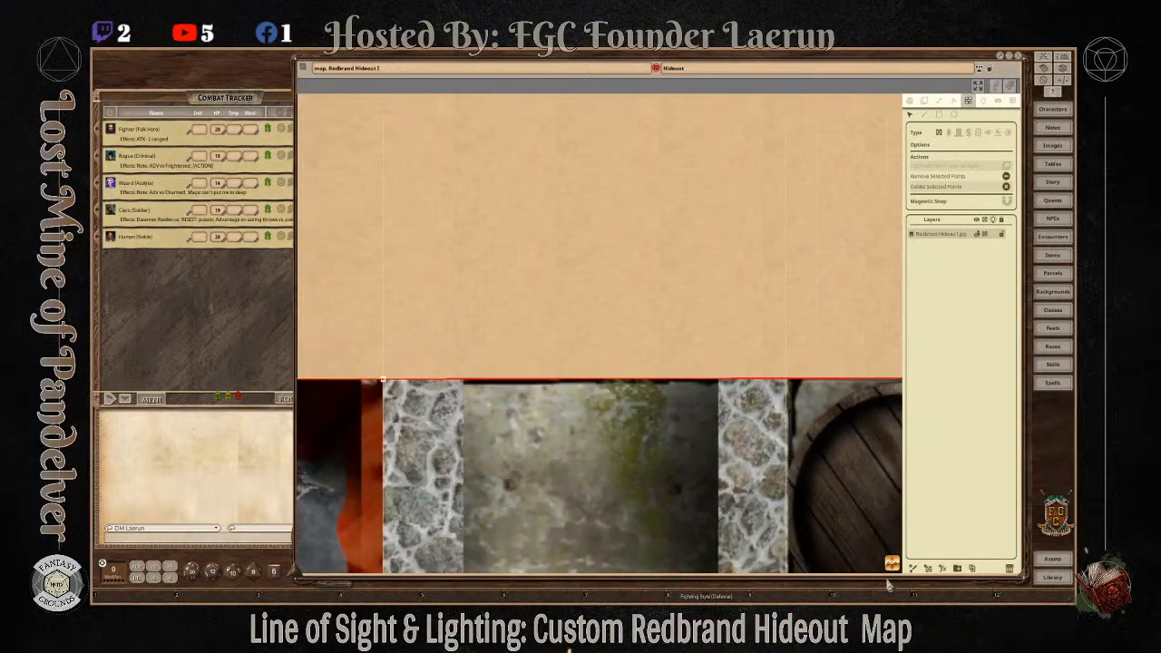
left_click_drag(894, 570, 900, 586)
scroll(872, 524, "down", 1)
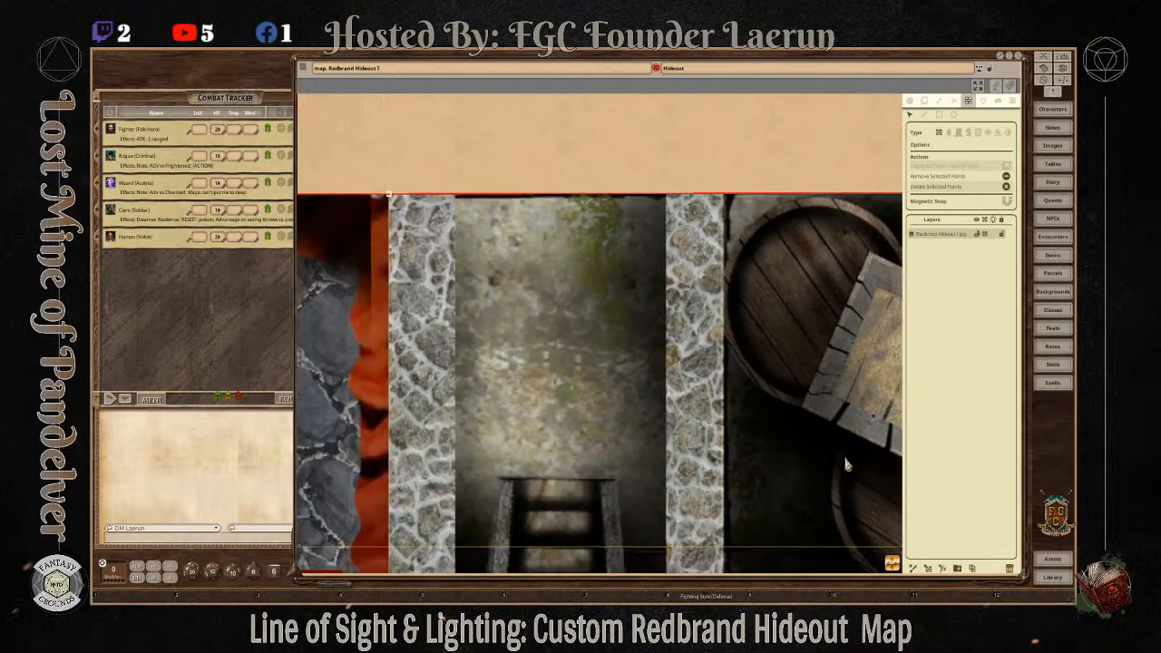
left_click(969, 133)
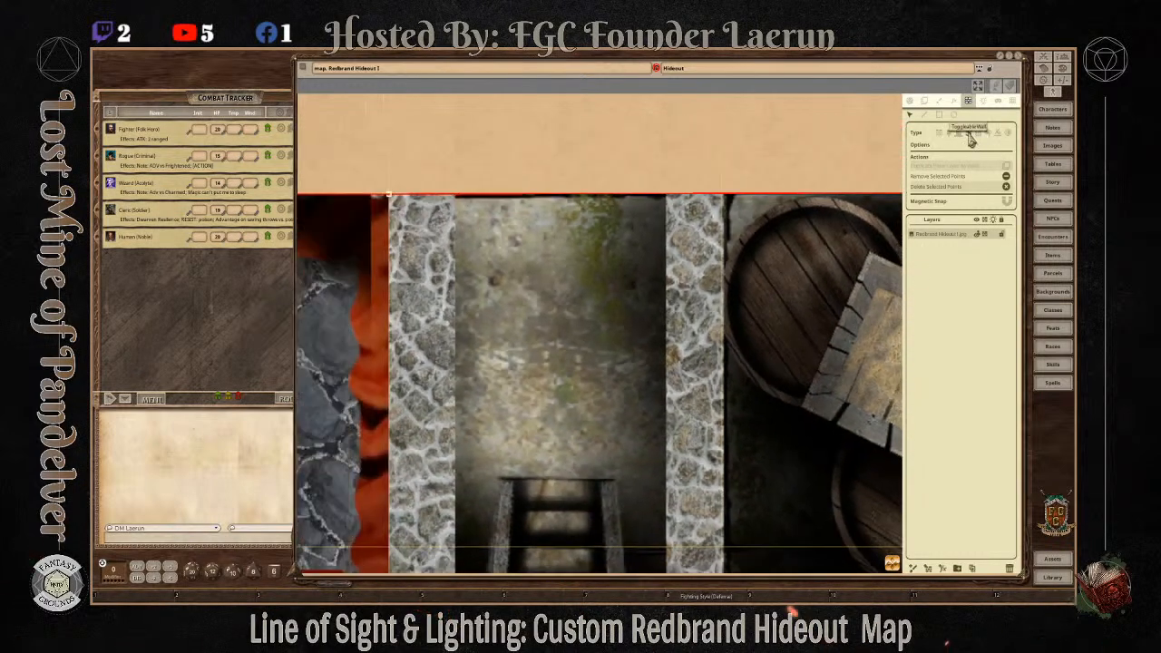
left_click(938, 115)
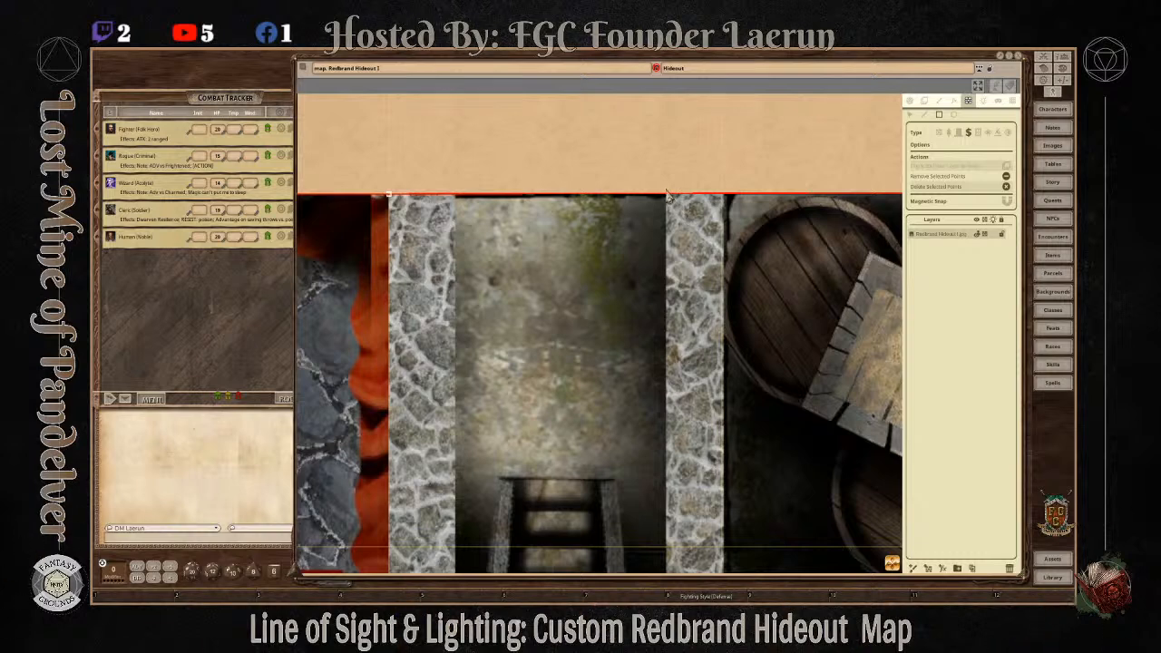
left_click_drag(670, 210, 721, 486)
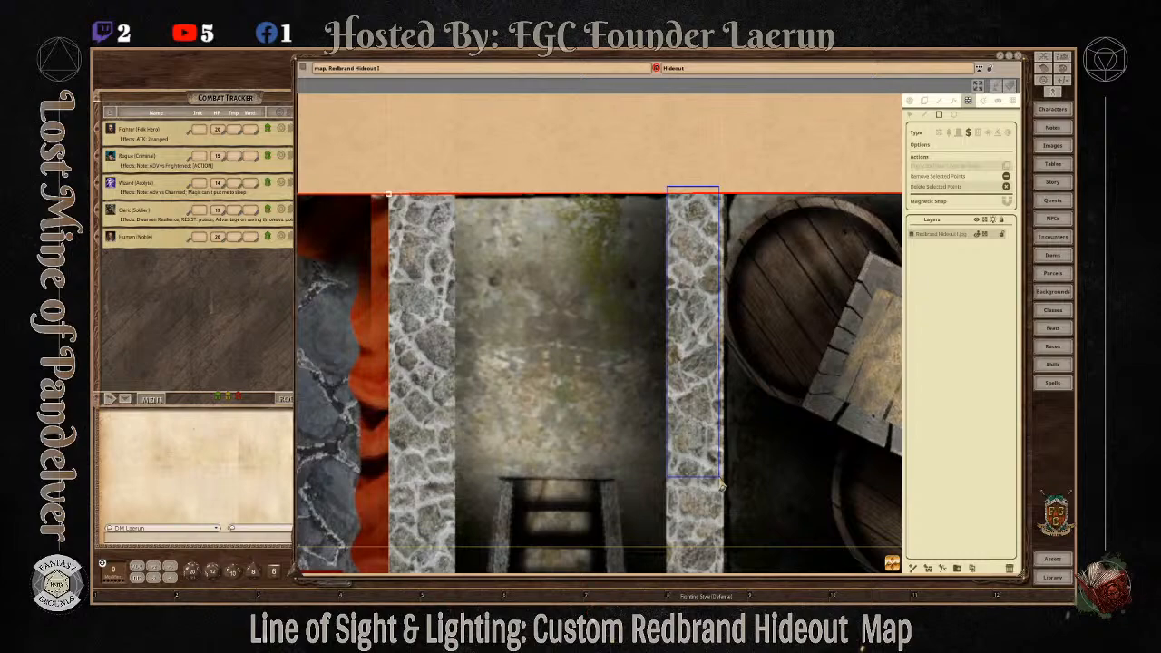
left_click_drag(721, 487, 721, 488)
Step: Delete the toggleable wall rectangle over the upper stone wall beside the barrels
scroll(726, 517, "down", 3)
left_click_drag(892, 571, 900, 591)
scroll(726, 529, "down", 4)
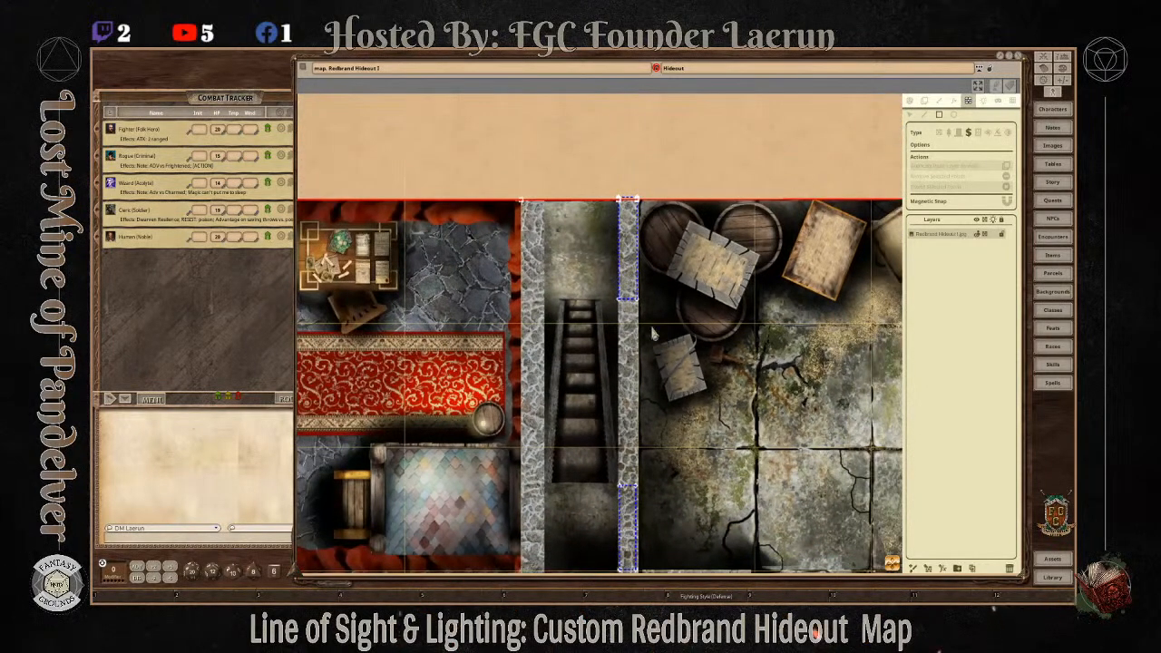
scroll(663, 322, "up", 2)
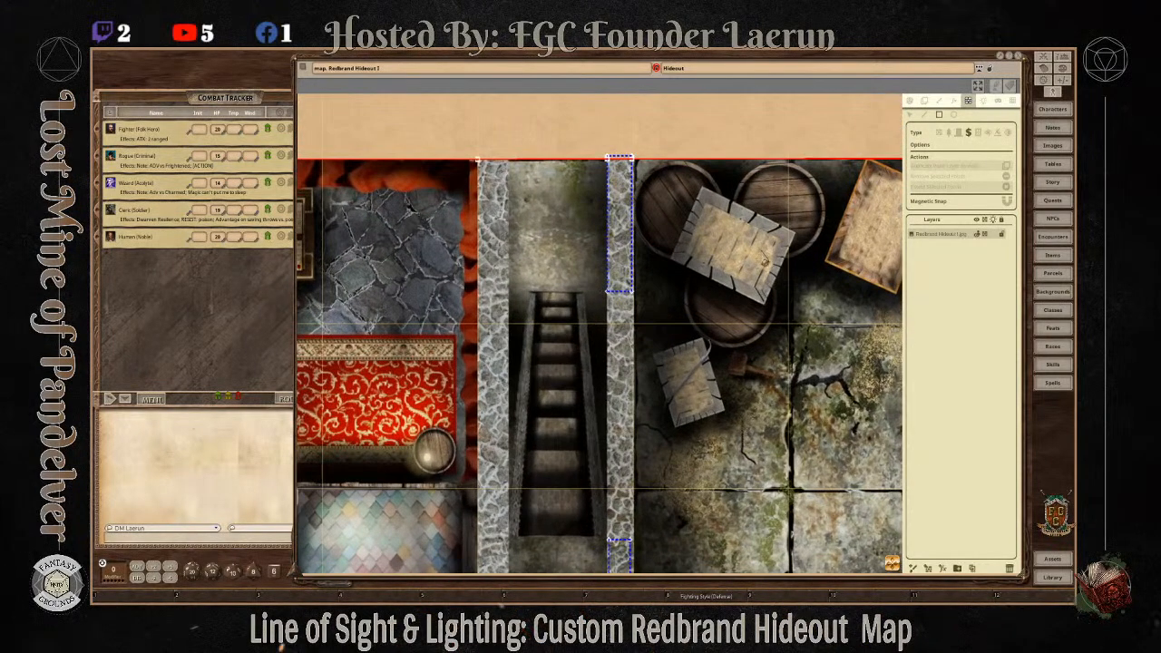
left_click(633, 292)
key("Delete")
scroll(494, 255, "up", 2)
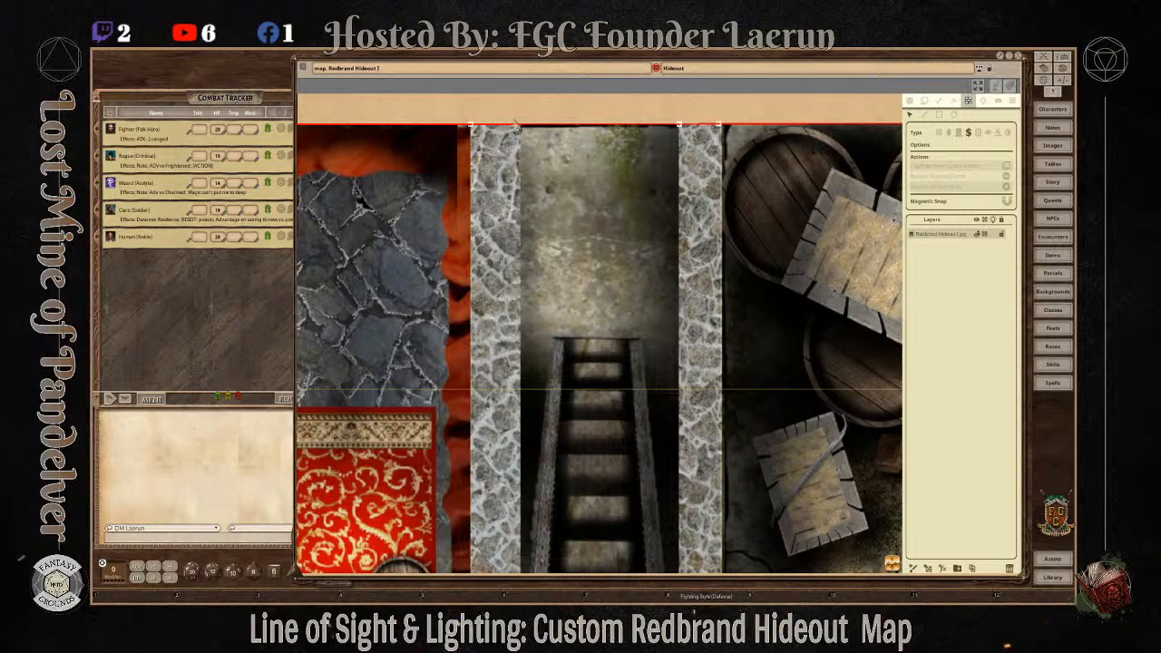
Step: Draw a rectangular toggleable wall over the upper section of the stone wall between the carpeted room and the staircase
left_click(941, 118)
left_click_drag(505, 139, 519, 391)
scroll(524, 381, "down", 3)
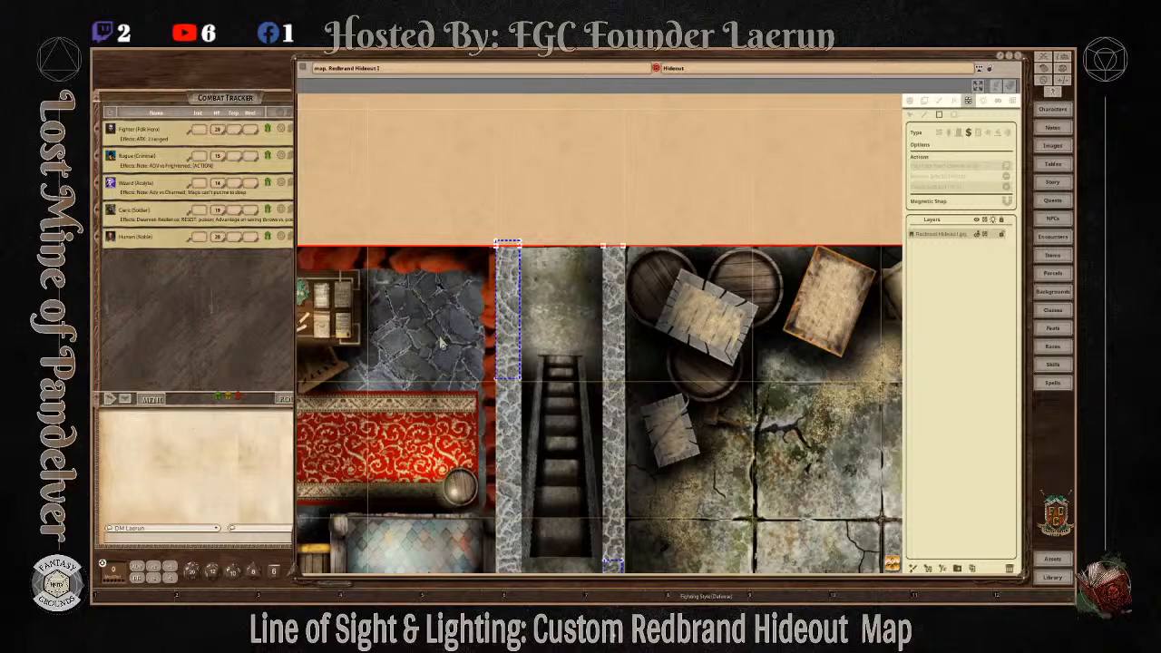
scroll(441, 342, "up", 4)
scroll(625, 186, "down", 1)
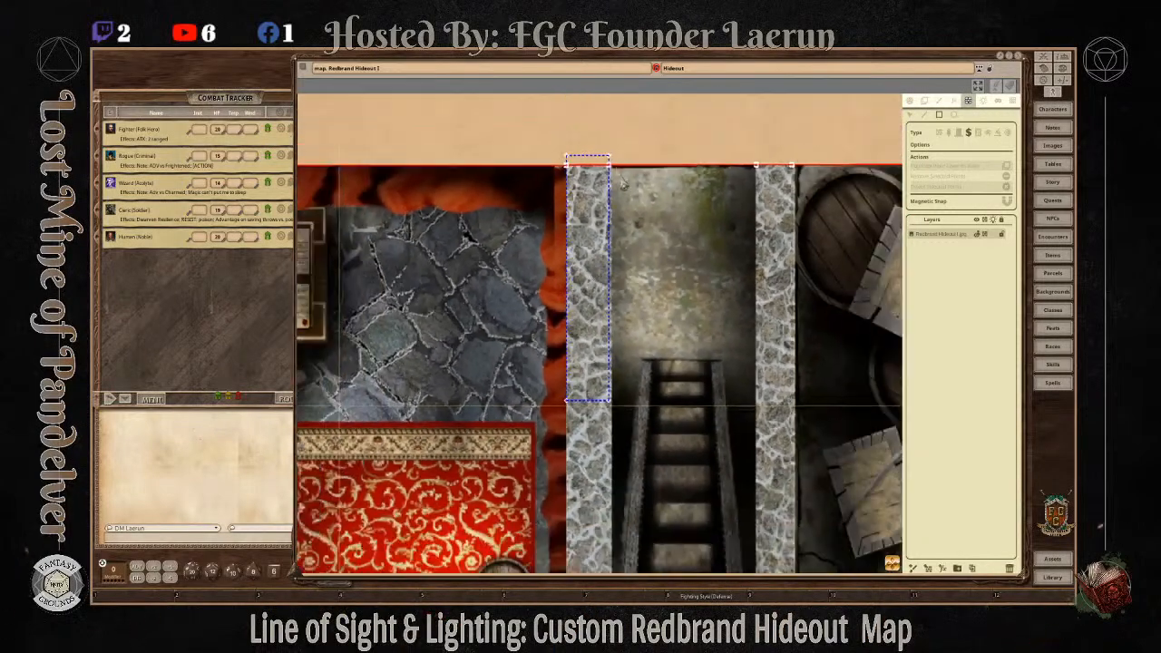
Step: Move the new rectangle's two upper corner points down onto the boundary wall line along the map's top edge
scroll(660, 238, "up", 1)
left_click_drag(578, 170, 584, 379)
scroll(603, 373, "up", 5)
scroll(612, 383, "up", 1)
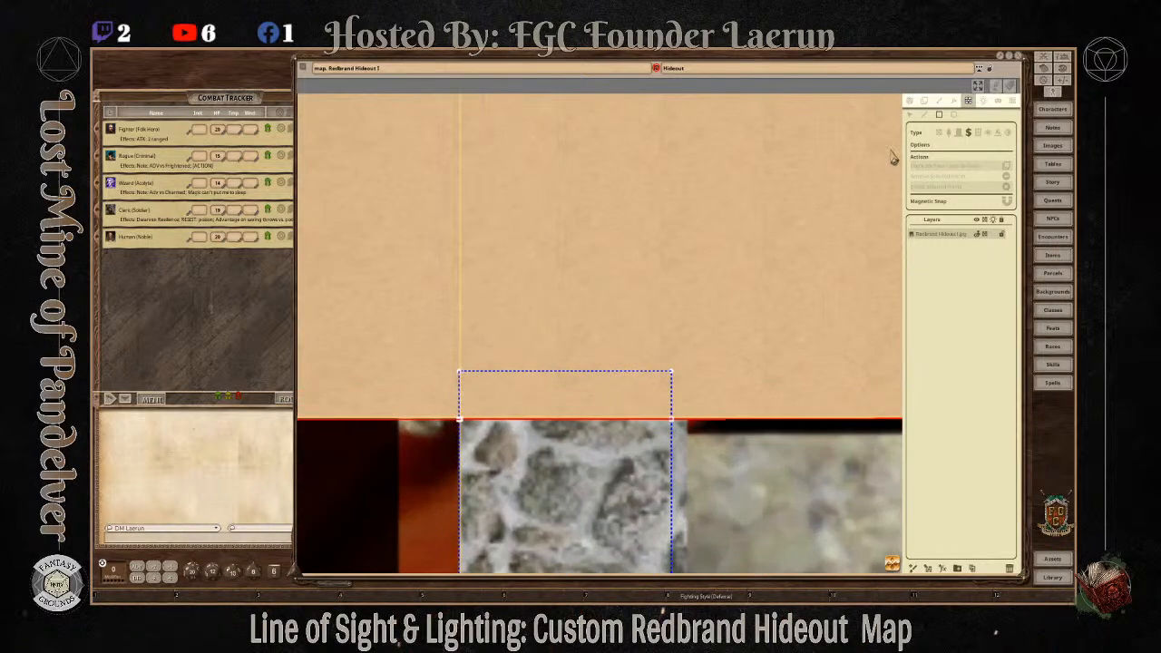
scroll(448, 355, "up", 3)
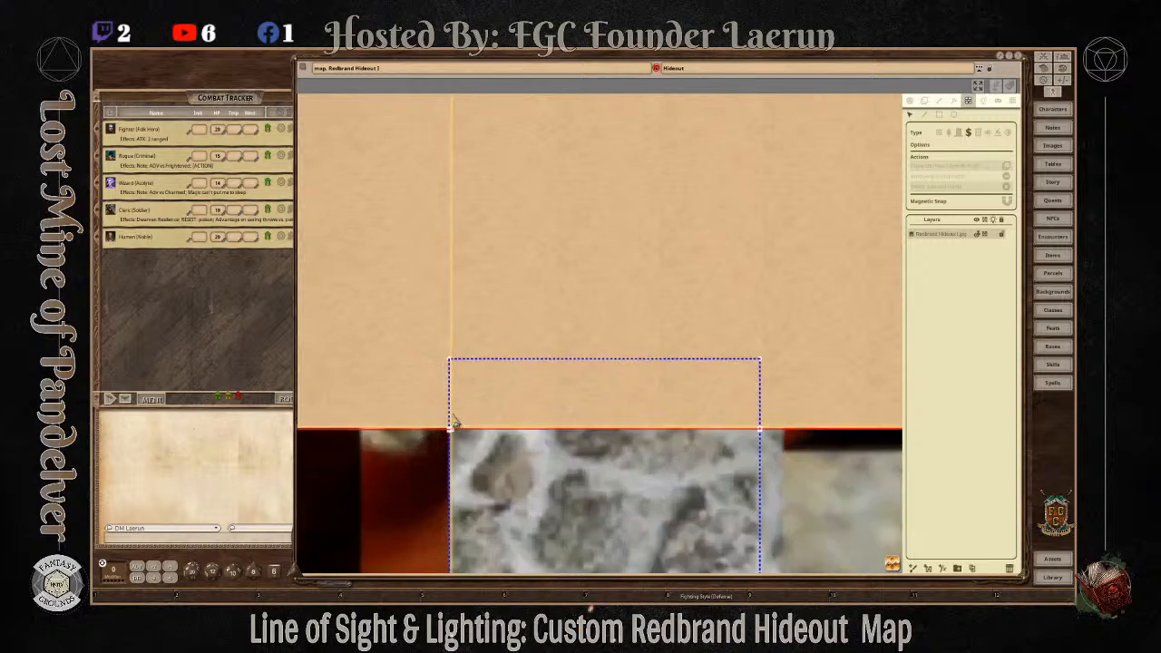
left_click_drag(448, 351, 452, 445)
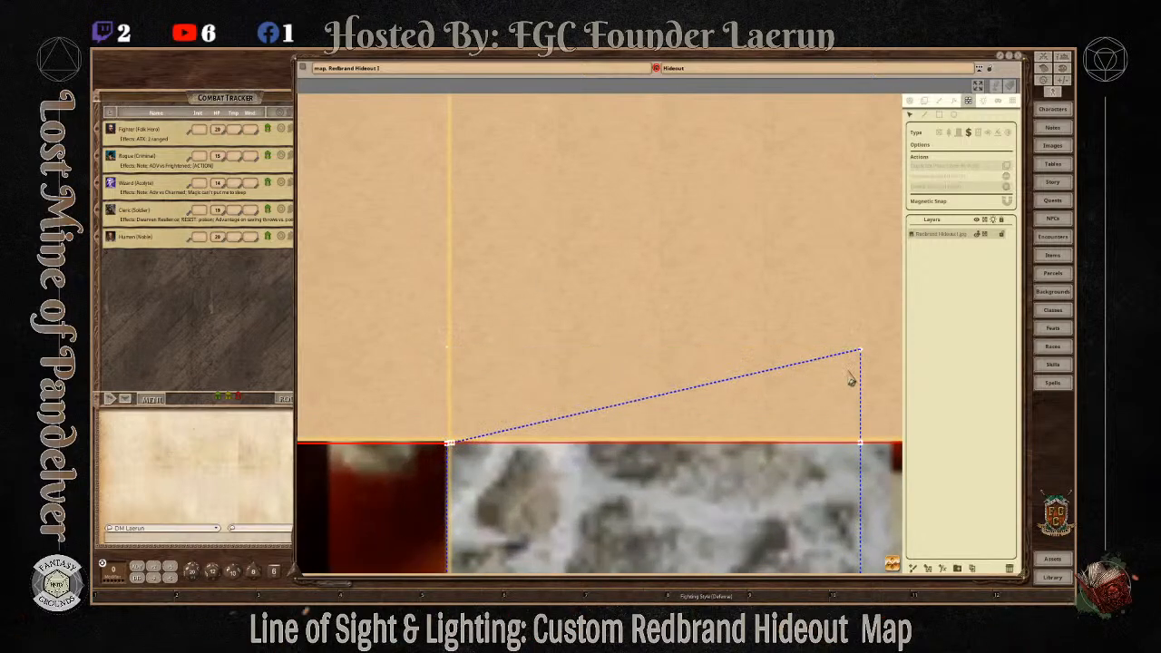
left_click_drag(861, 357, 860, 444)
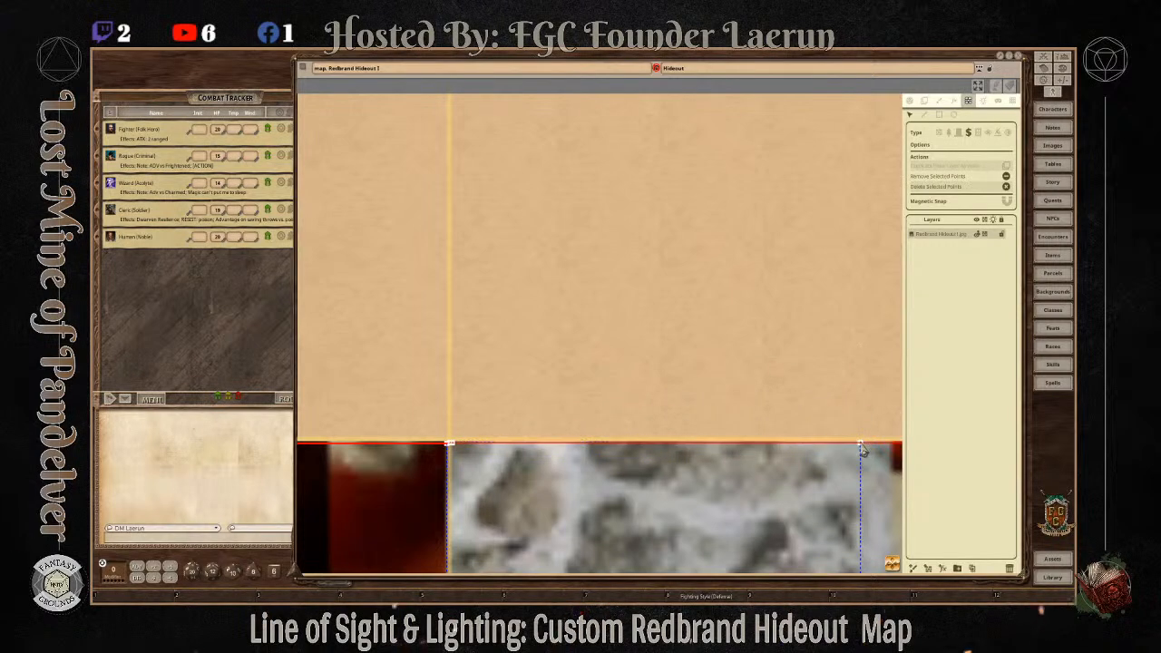
Step: Delete the surplus point on the rectangle's top edge near its upper-left corner
scroll(449, 446, "up", 5)
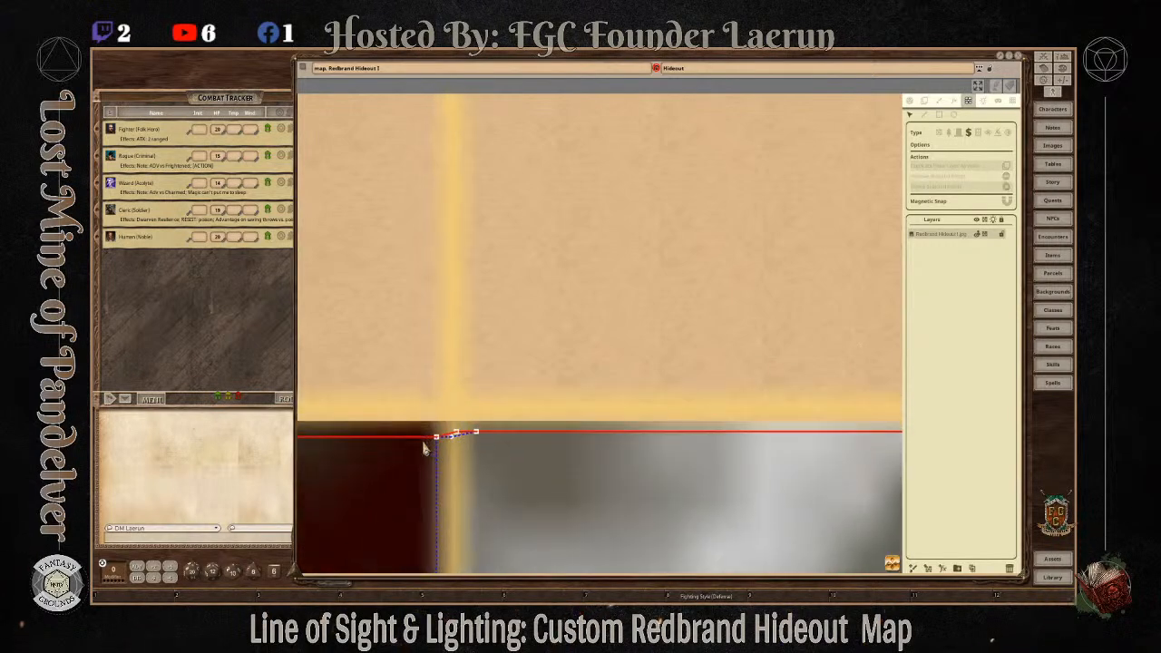
scroll(514, 465, "up", 3)
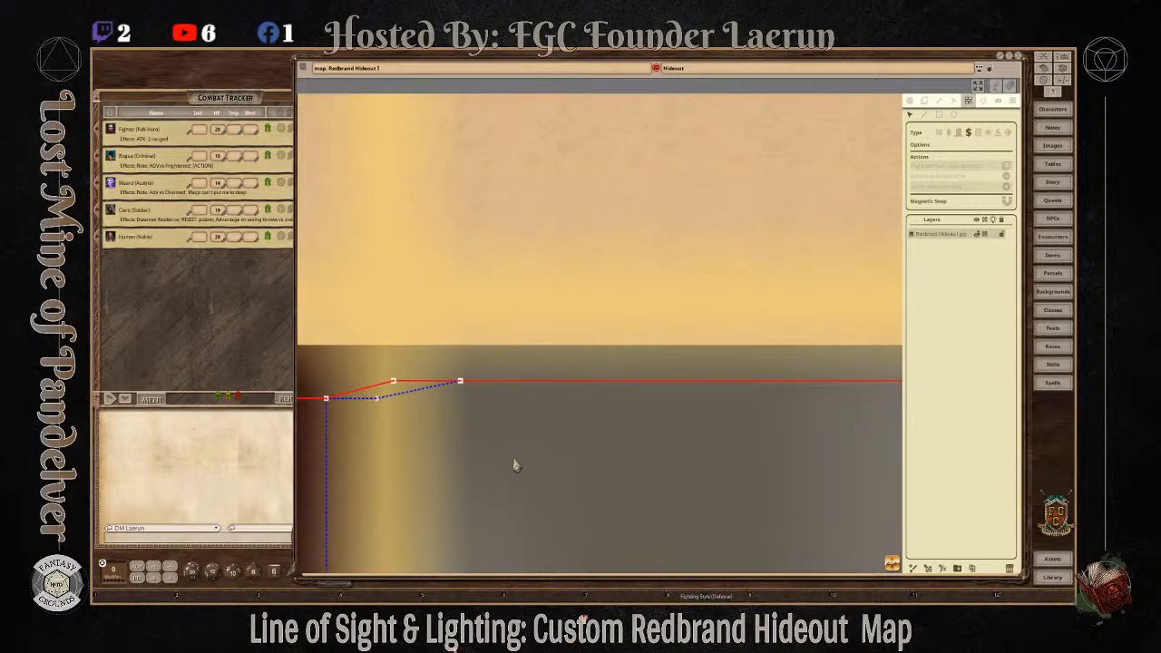
left_click(376, 400)
left_click(1006, 186)
scroll(489, 418, "up", 5)
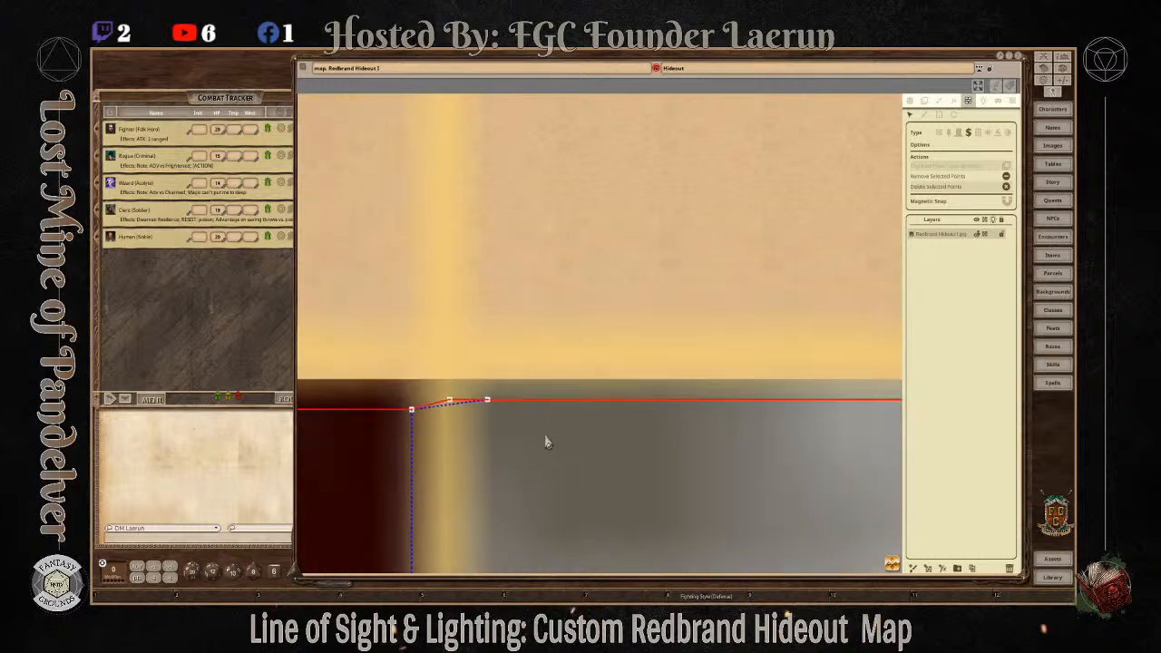
Step: Remove the middle one of the three clustered points at the rectangle's upper-left corner
left_click_drag(891, 550, 737, 443)
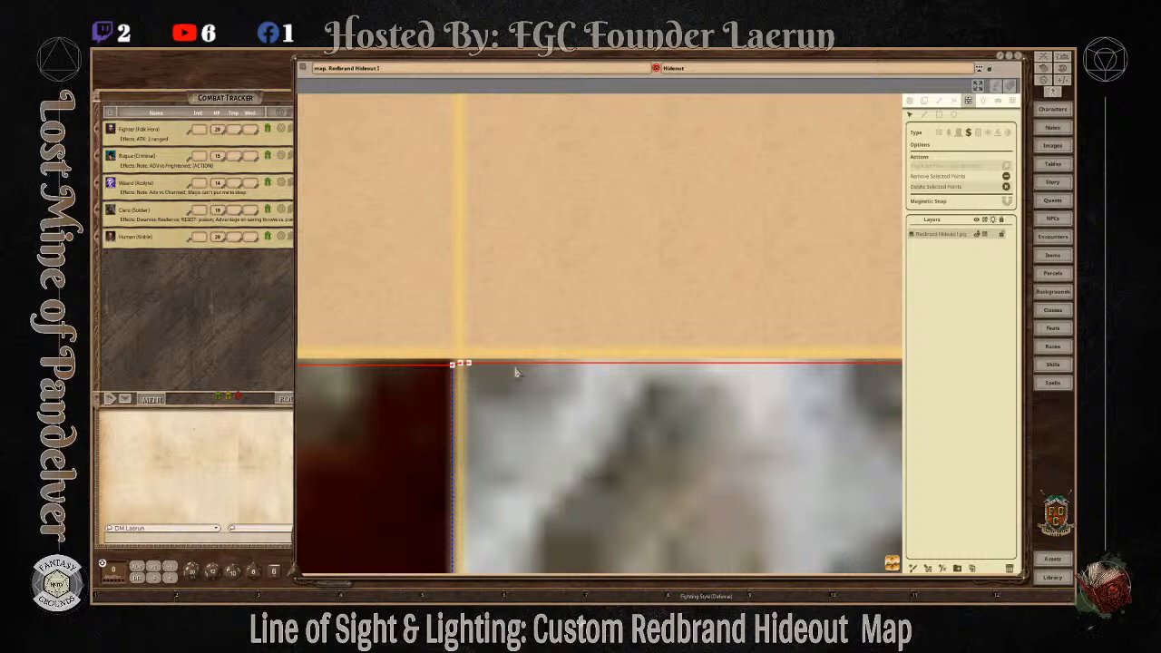
scroll(466, 375, "up", 4)
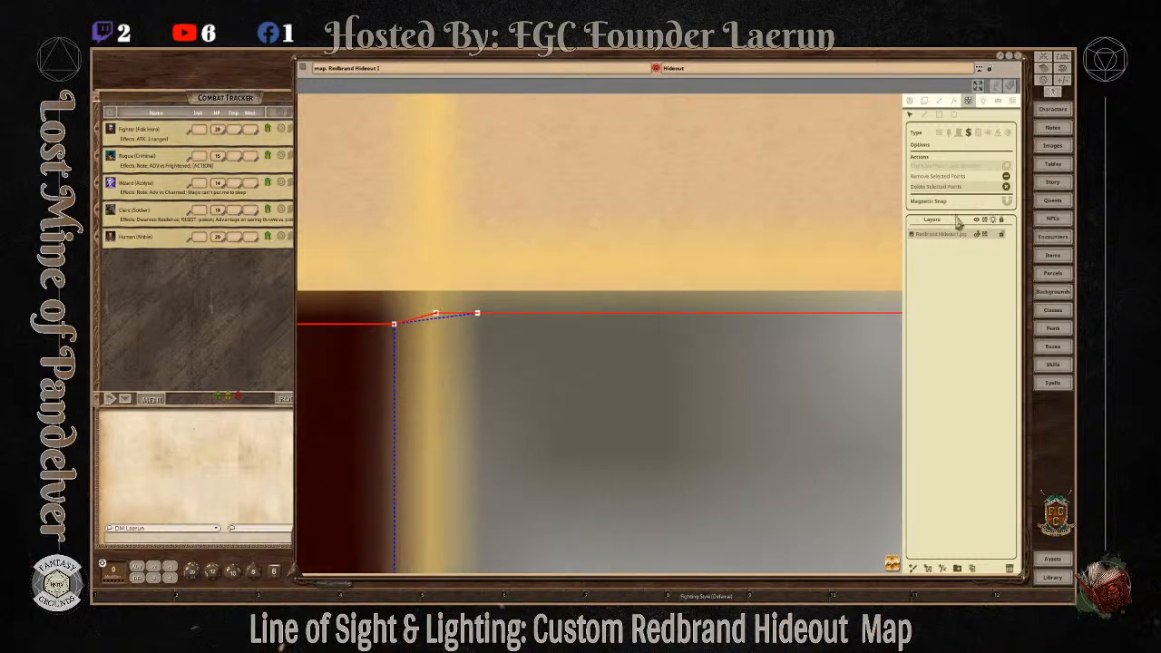
left_click(1006, 176)
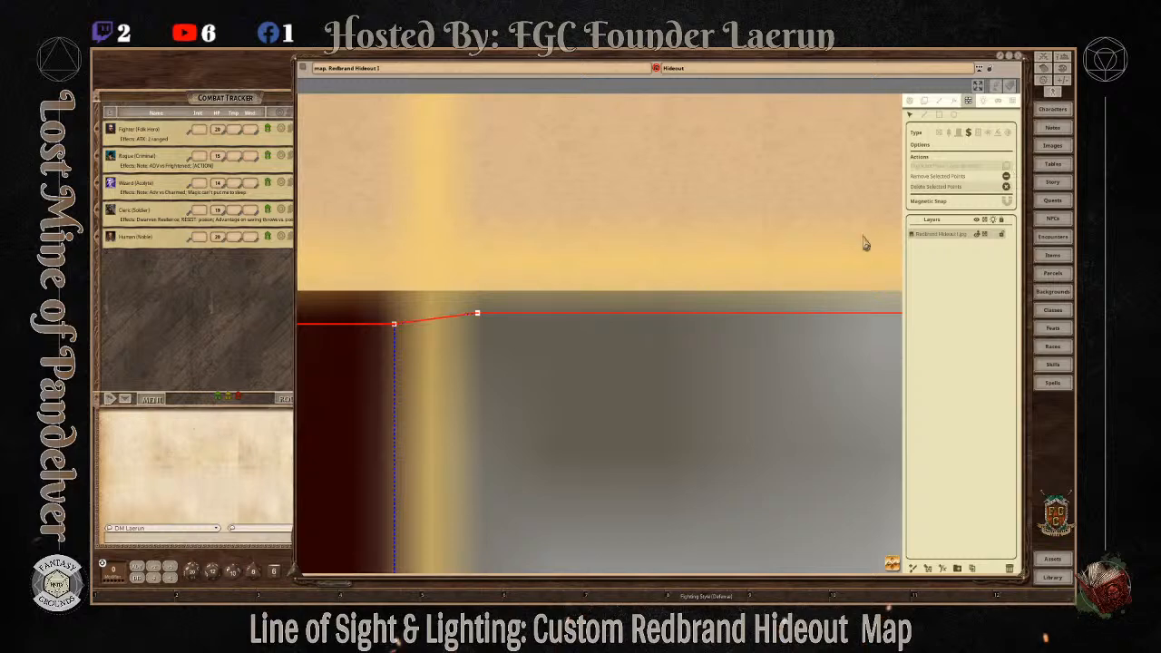
scroll(578, 391, "down", 3)
scroll(697, 436, "down", 3)
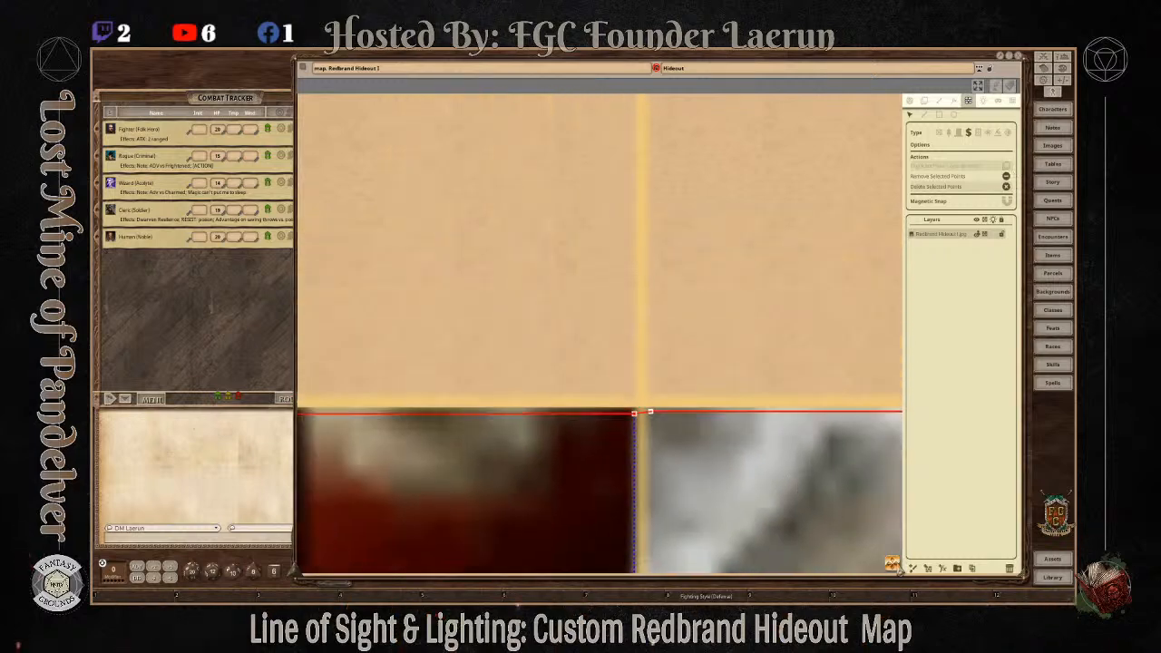
Step: Remove the boundary wall's extra point just right of the rectangle's upper-left corner, so the wall runs straight
scroll(905, 569, "up", 4)
scroll(884, 568, "down", 4)
scroll(875, 571, "down", 1)
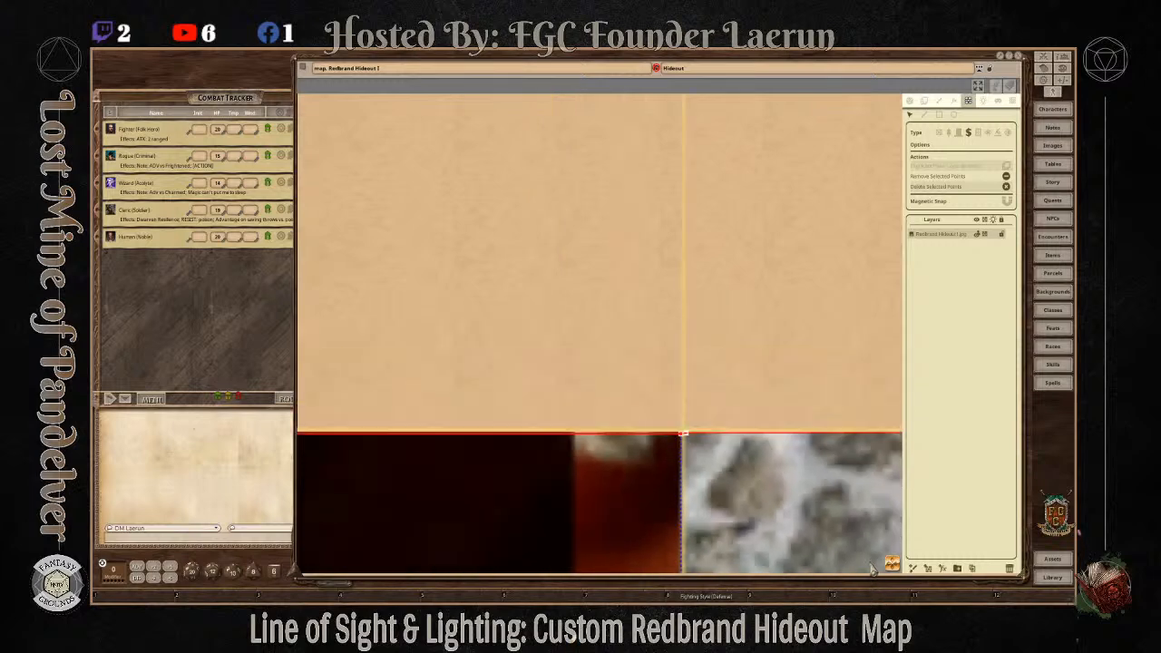
scroll(880, 570, "up", 3)
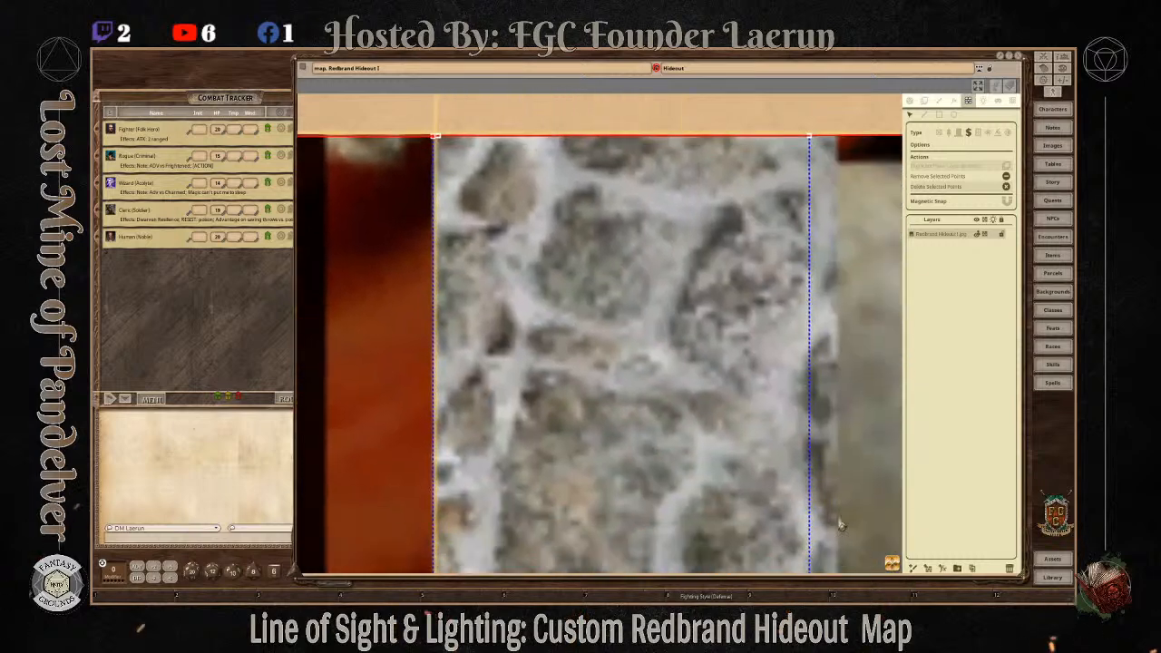
scroll(766, 471, "down", 2)
scroll(775, 488, "down", 2)
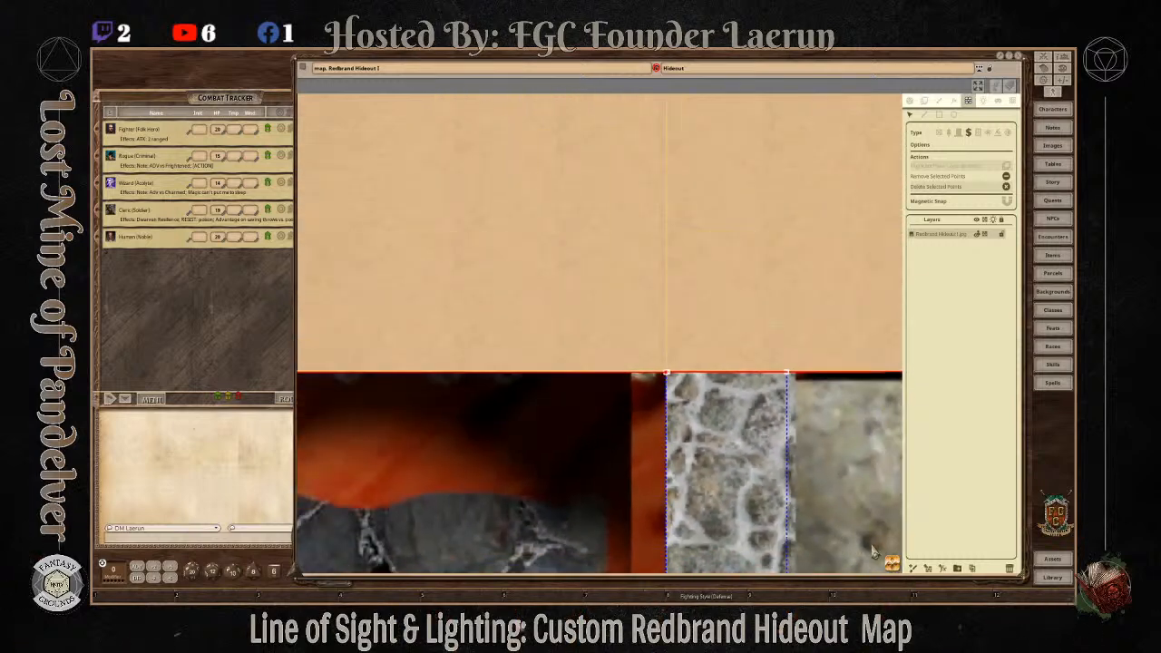
scroll(683, 422, "up", 5)
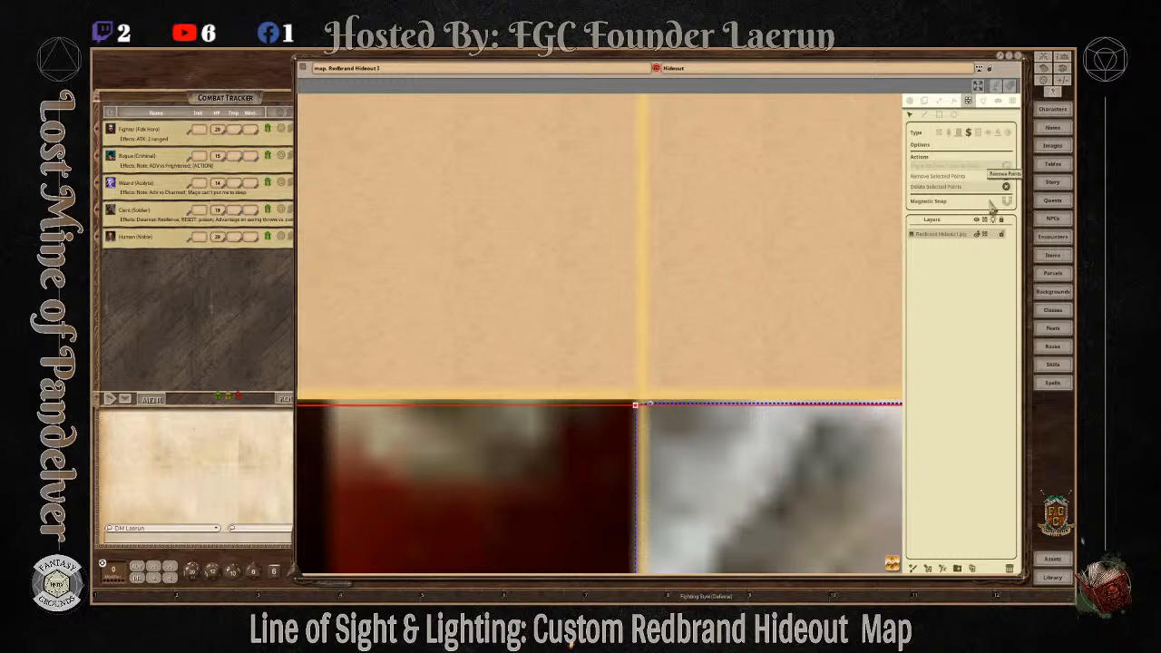
Step: Align the rectangle's extra top-edge point with the boundary wall line, and remove that point
scroll(668, 436, "up", 2)
scroll(669, 435, "up", 2)
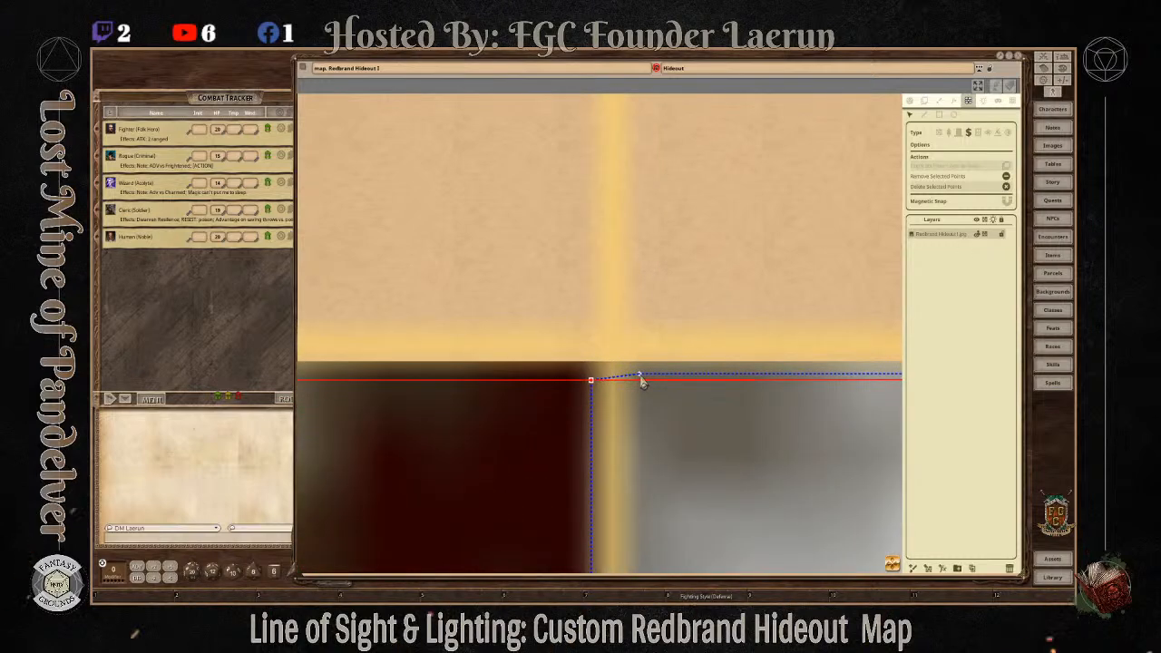
left_click(639, 375)
key("Delete")
scroll(780, 469, "down", 2)
scroll(718, 458, "up", 2)
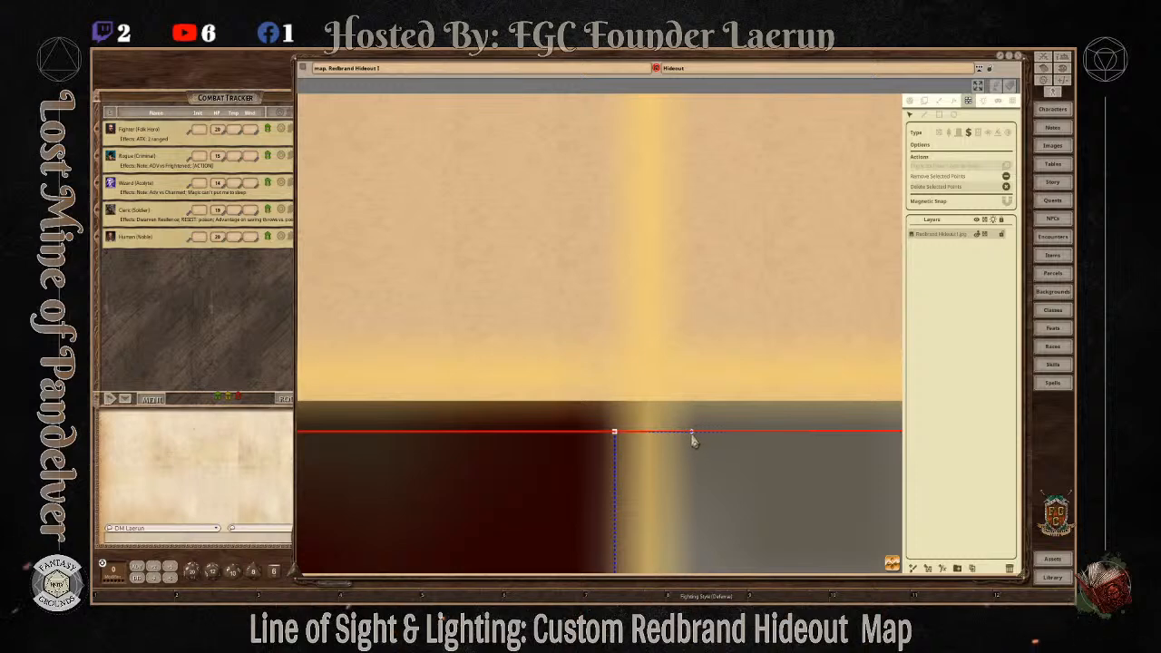
left_click(1006, 179)
scroll(877, 513, "down", 3)
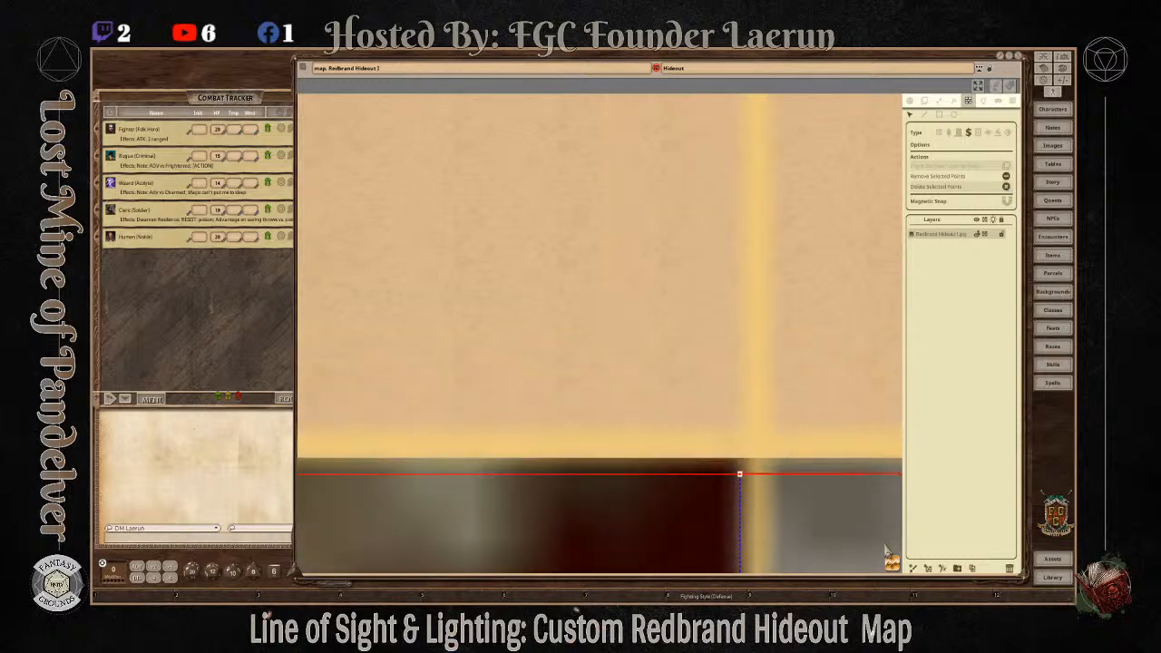
Step: Inspect the rectangle's upper corners where they meet the boundary wall along the map's top edge
left_click_drag(897, 572, 859, 537)
scroll(865, 554, "down", 3)
scroll(859, 537, "down", 4)
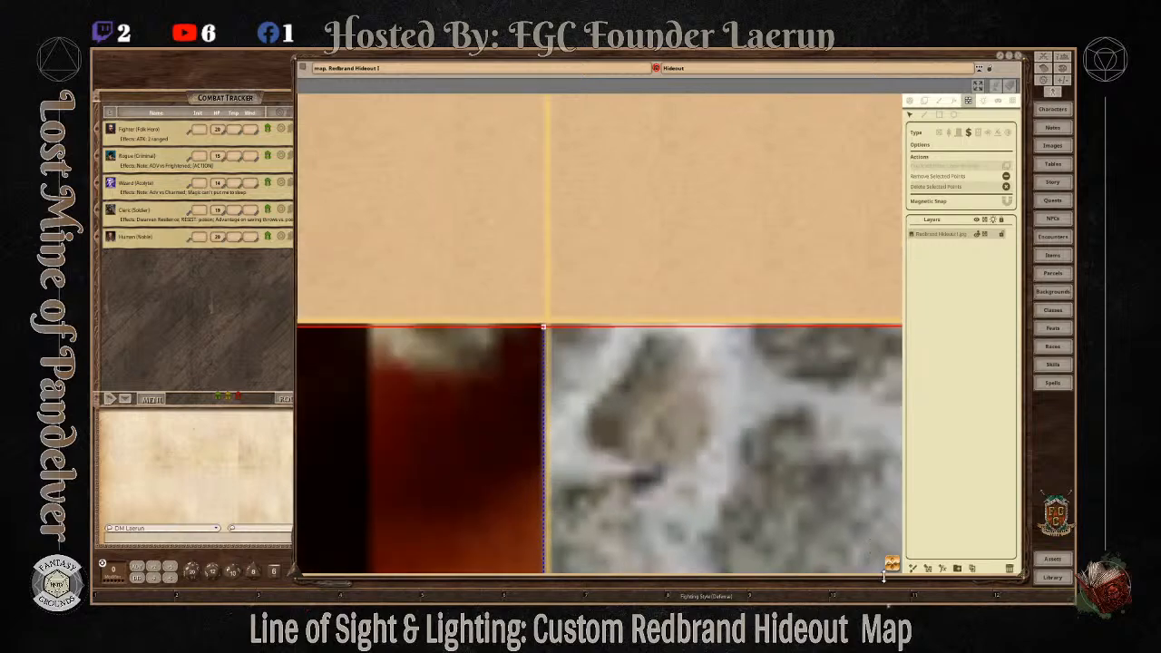
left_click_drag(894, 572, 1042, 623)
scroll(859, 528, "down", 5)
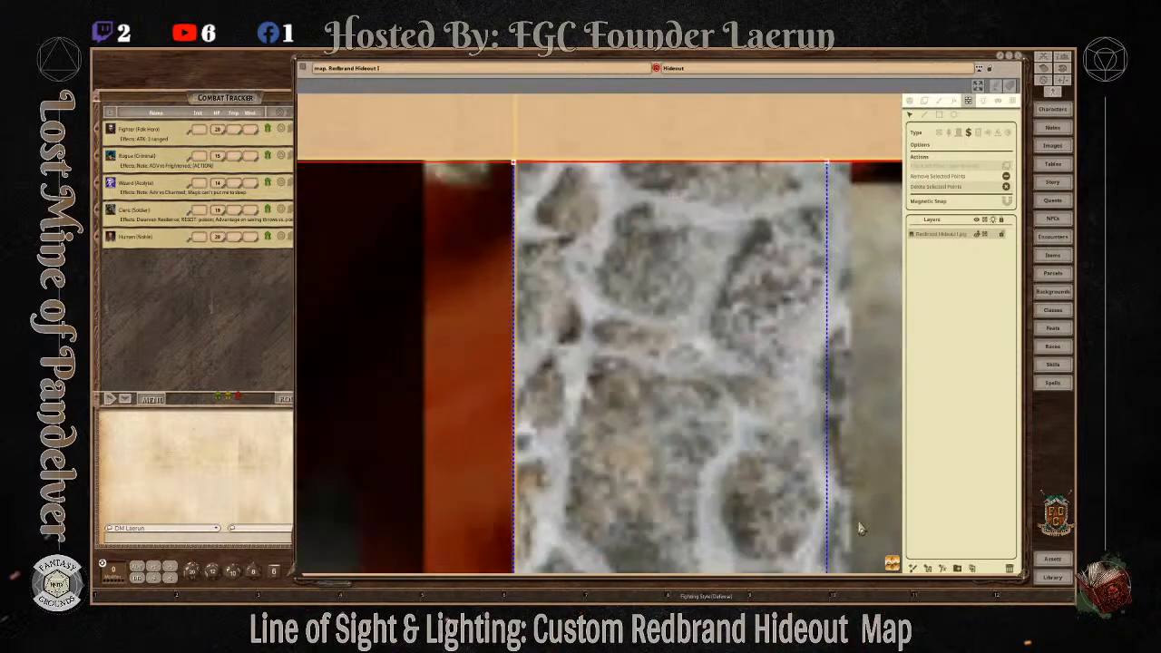
scroll(858, 526, "down", 2)
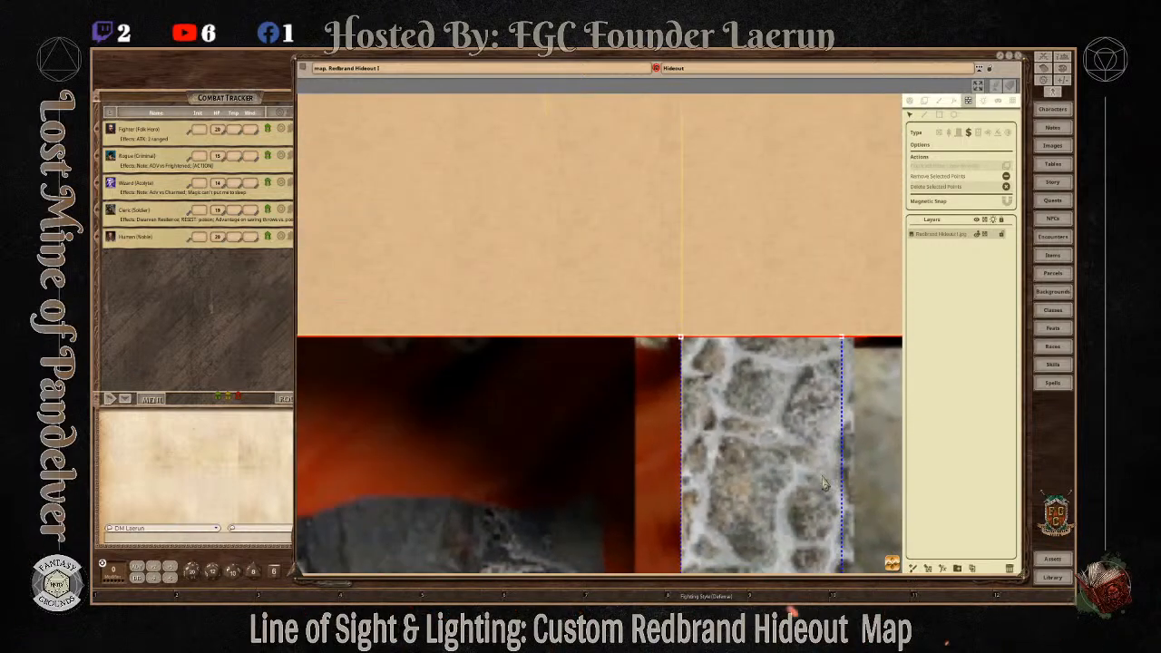
scroll(710, 277, "up", 5)
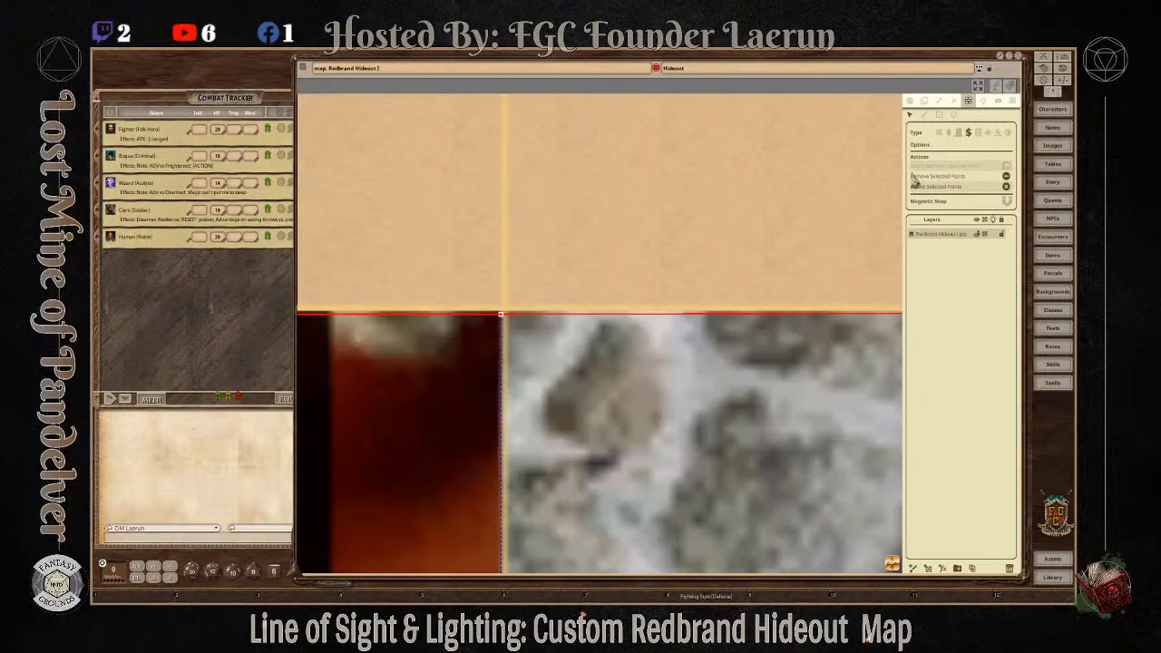
Step: Draw a toggleable wall between the rectangle's two upper corners along the map's top edge, with Magnetic Snap turned on
scroll(884, 268, "down", 1)
left_click_drag(896, 568, 910, 571)
scroll(829, 347, "down", 1)
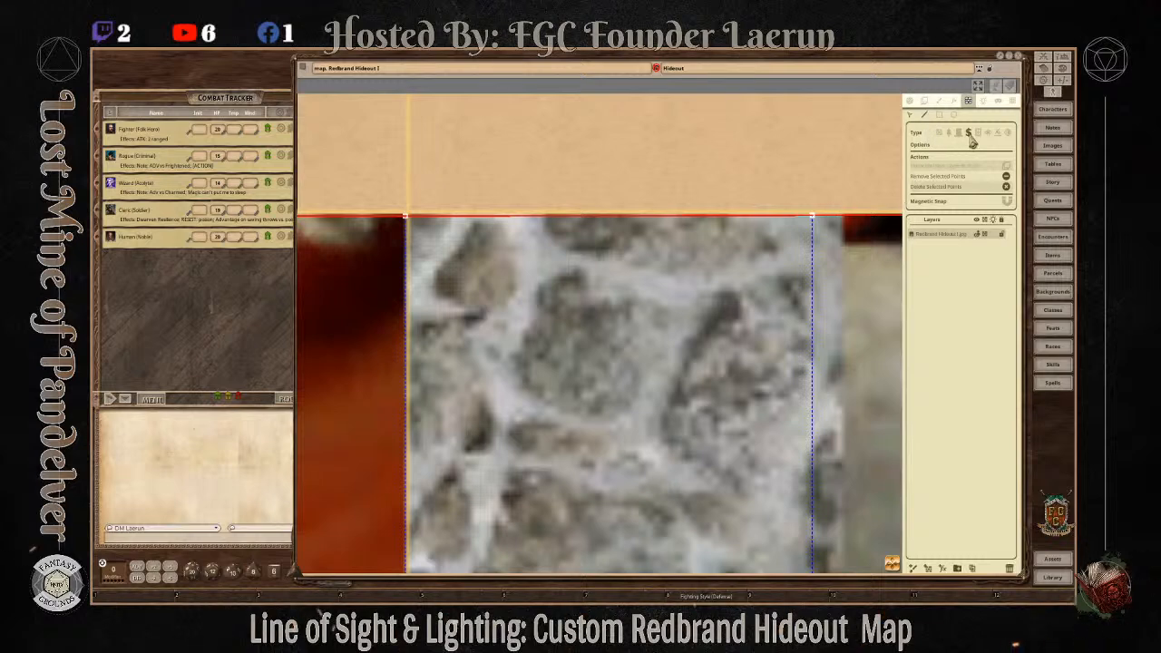
left_click(405, 217)
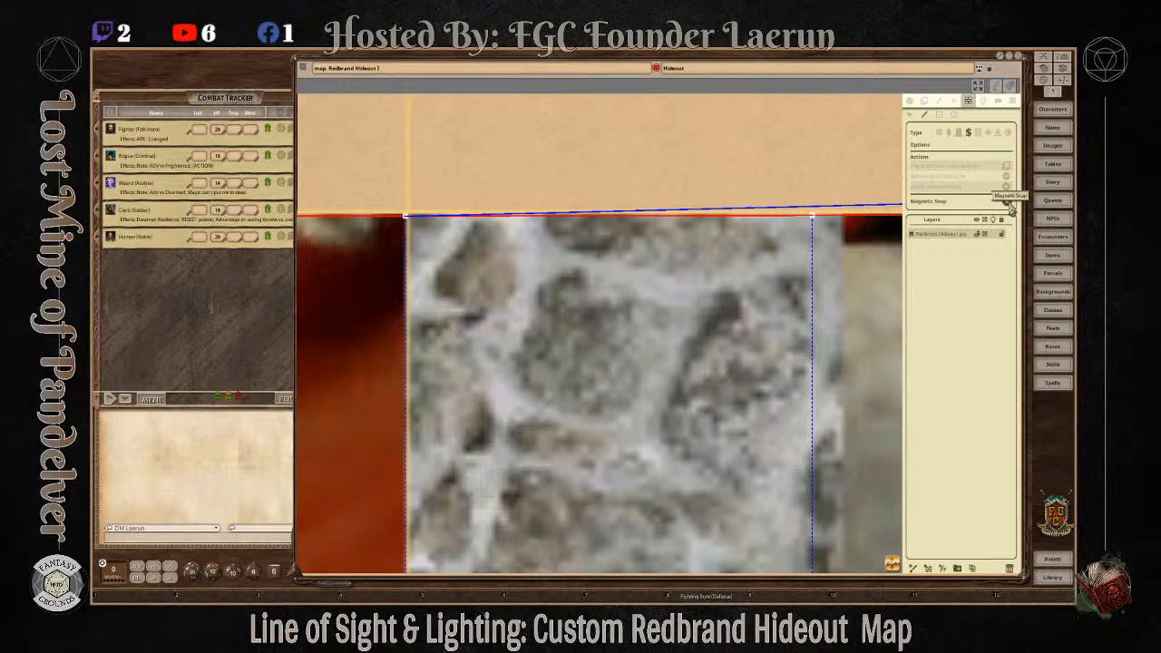
left_click(1007, 201)
scroll(746, 214, "down", 4)
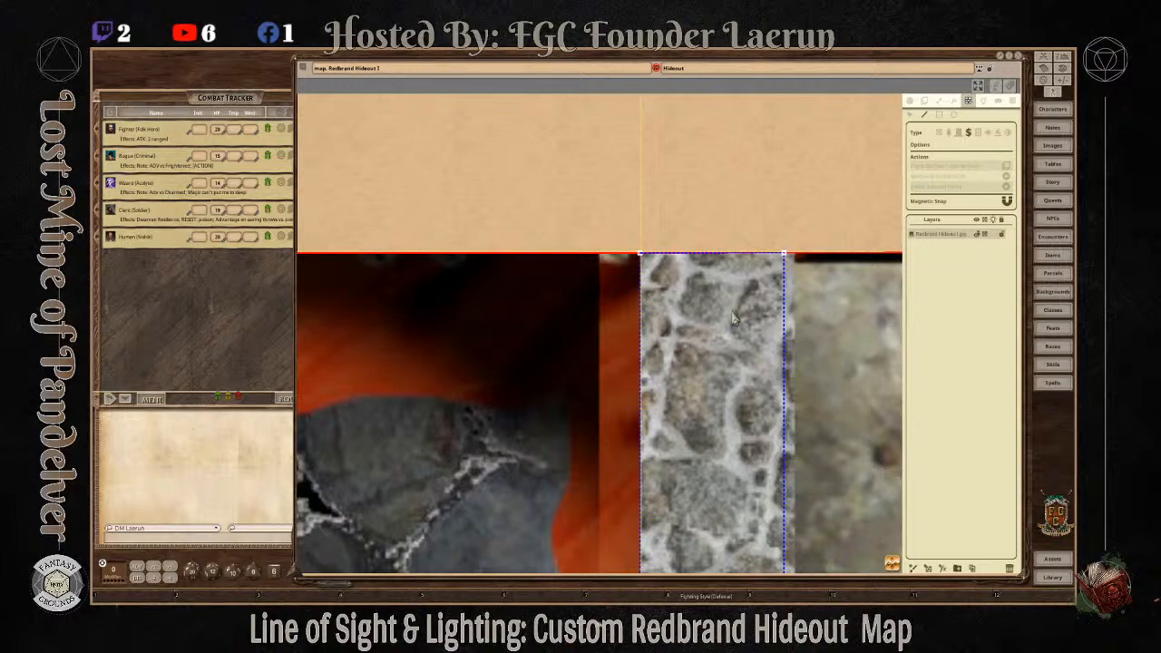
Step: Shift the rectangle's lower-left corner point slightly right, just inside the stone wall's edge beside the red curtain
scroll(735, 318, "up", 3)
scroll(734, 317, "down", 3)
left_click_drag(895, 561, 897, 581)
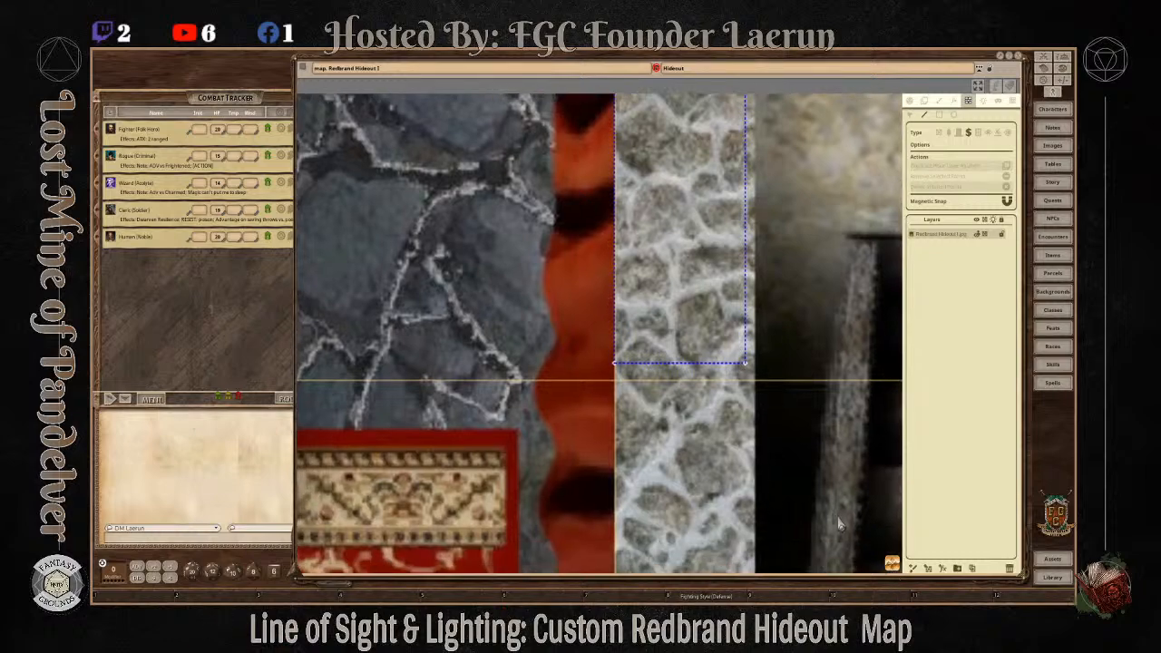
scroll(839, 524, "down", 3)
scroll(744, 454, "up", 4)
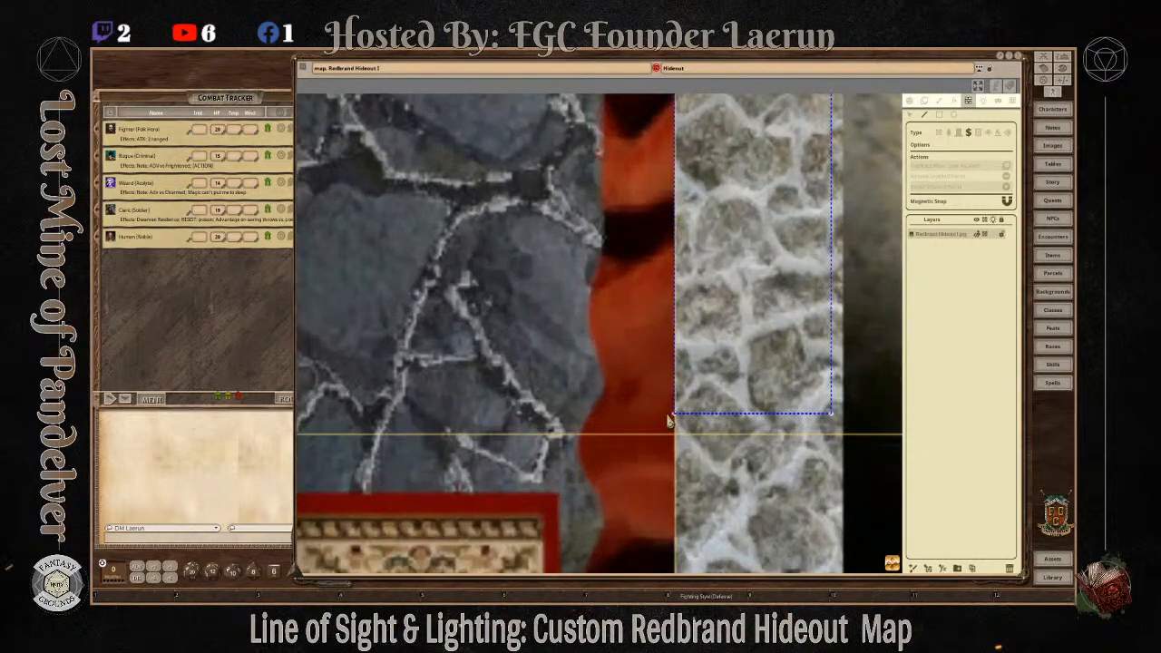
scroll(682, 413, "up", 2)
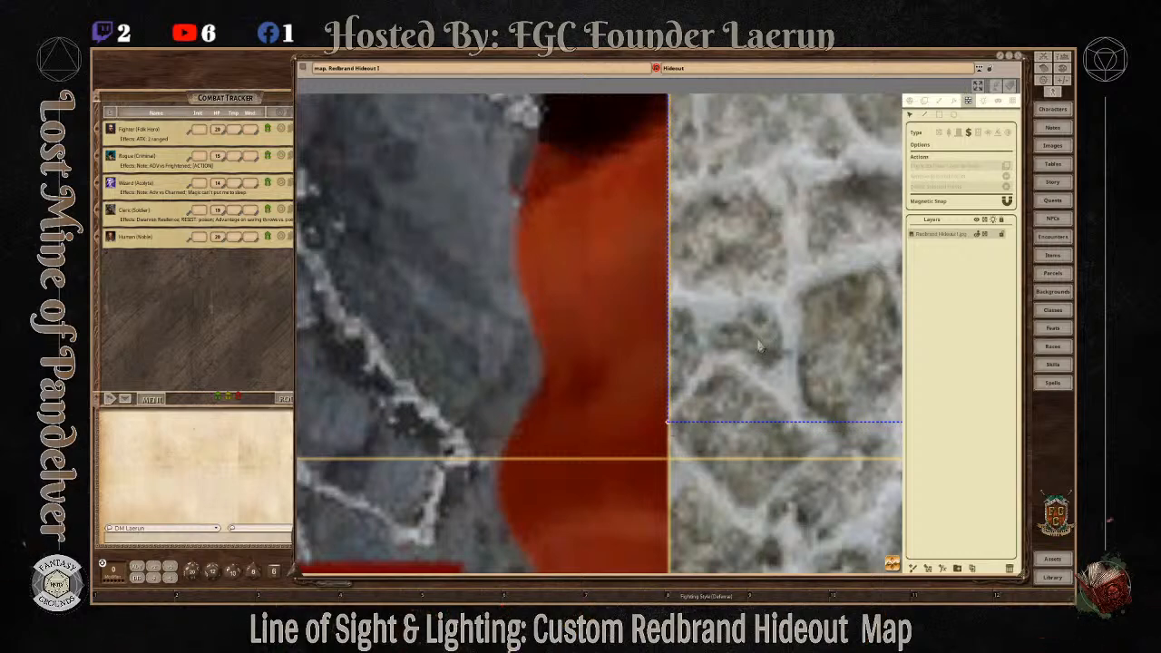
left_click_drag(670, 427, 673, 428)
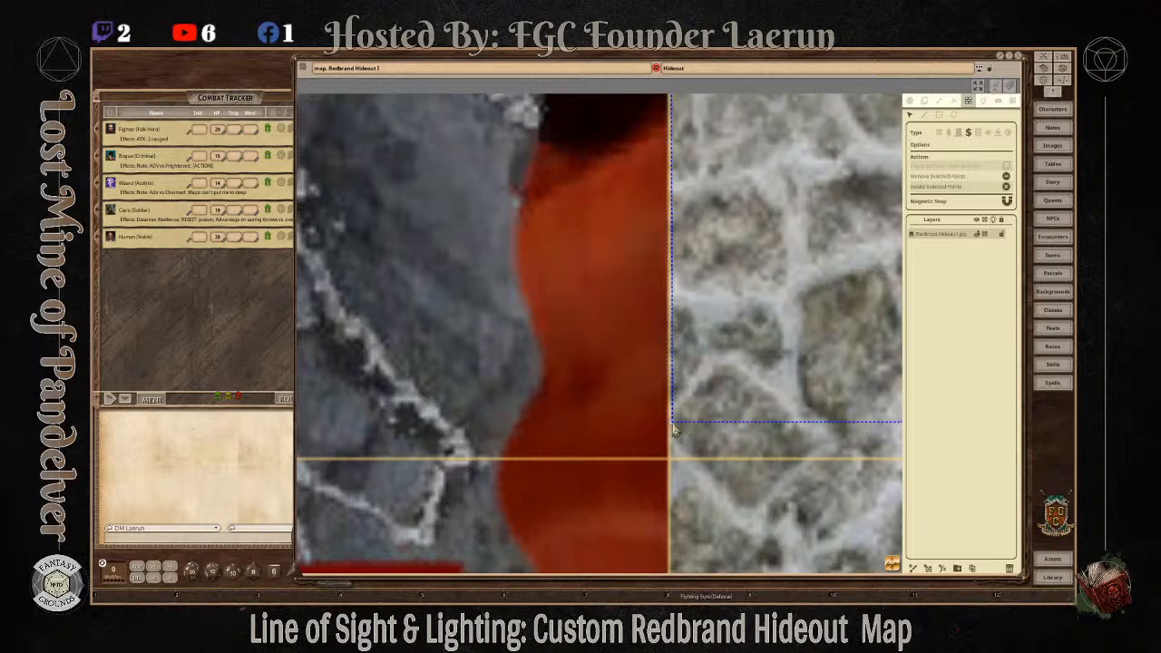
Step: Line up the overlapping points at the rectangle's upper-left corner where it meets the boundary wall
left_click_drag(893, 563, 887, 538)
scroll(678, 160, "up", 4)
scroll(658, 358, "up", 5)
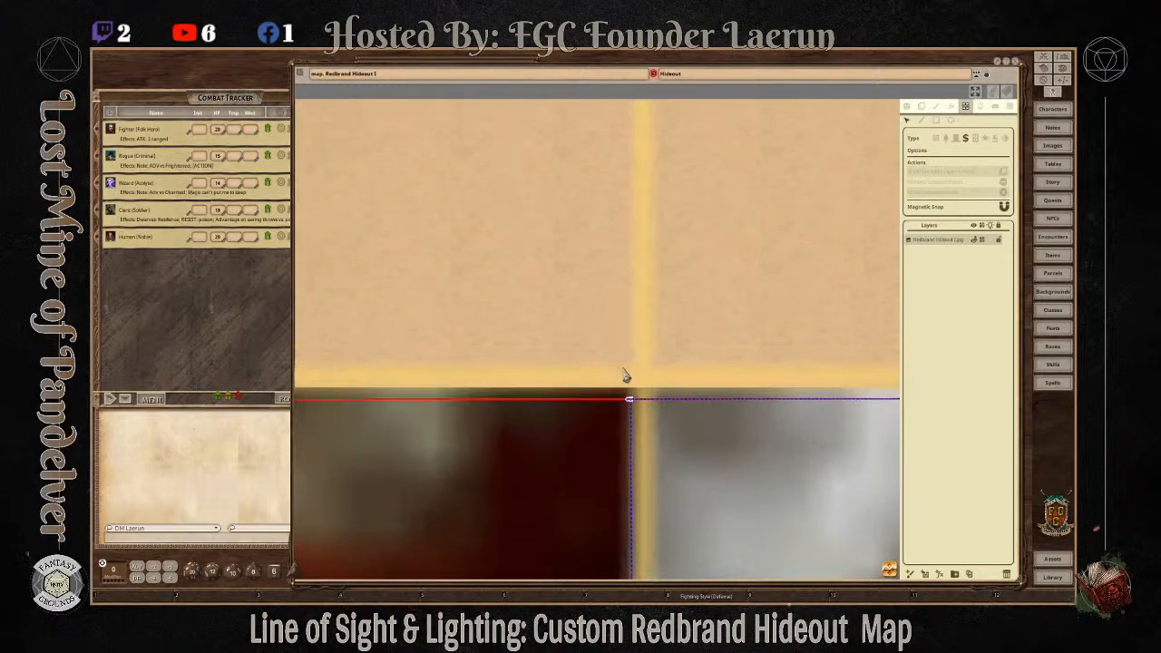
scroll(625, 371, "up", 2)
left_click(633, 412)
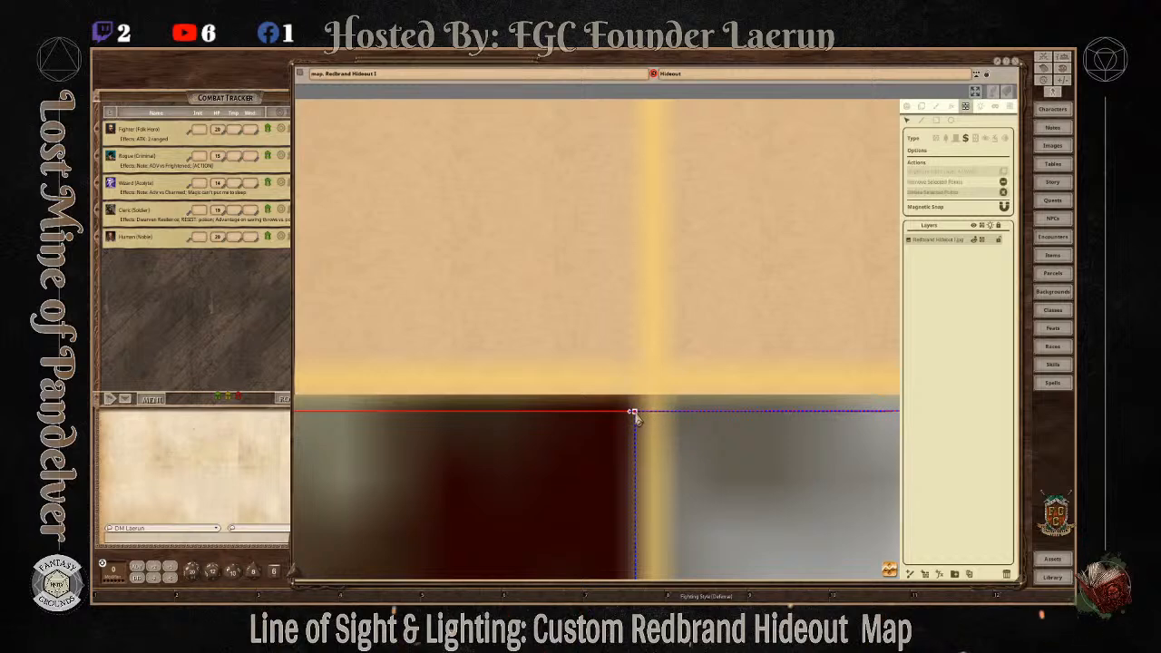
left_click(633, 413)
scroll(747, 466, "down", 3)
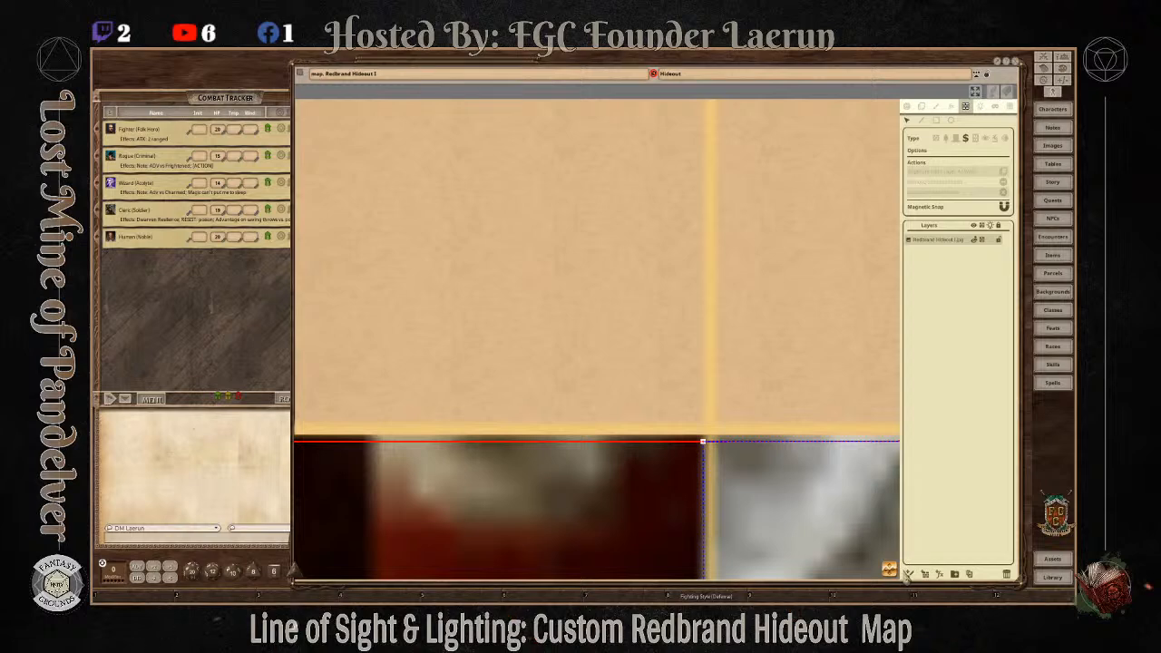
Step: Examine the toggleable walls along the map's top edge, from the staircase across to the narrow stone wall beside the weapon rack
mouse_move(895, 572)
left_mouse_down()
mouse_move(902, 605)
mouse_move(939, 594)
mouse_move(882, 590)
left_mouse_up()
scroll(824, 540, "down", 5)
scroll(802, 488, "down", 4)
scroll(803, 489, "down", 3)
scroll(759, 512, "down", 7)
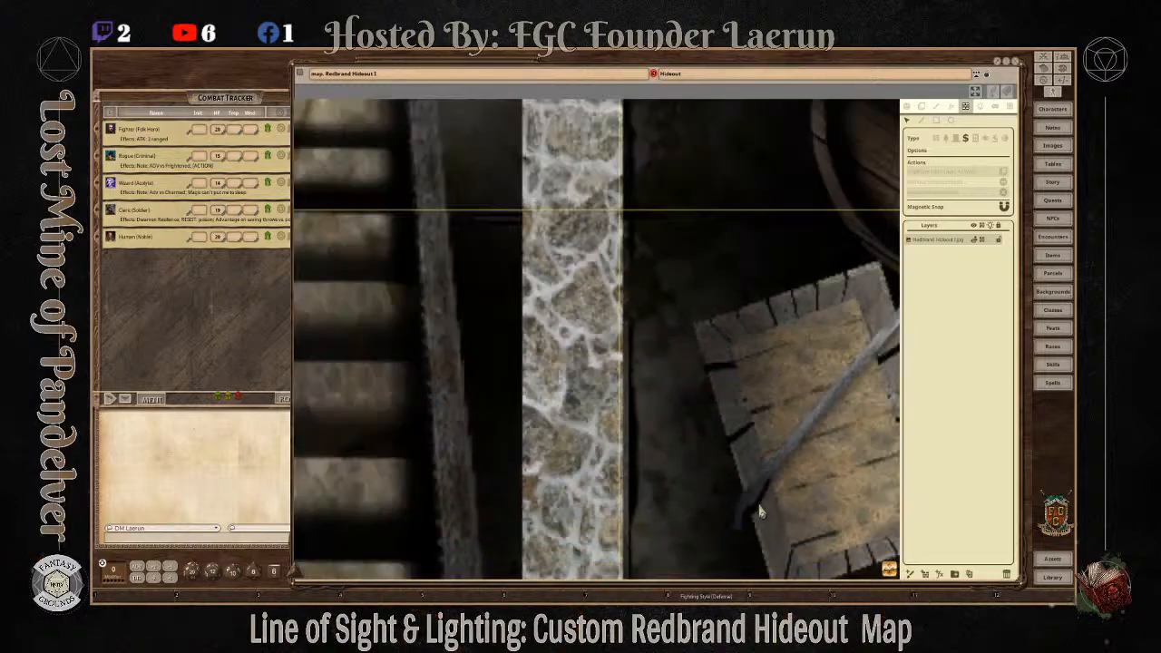
scroll(796, 418, "up", 3)
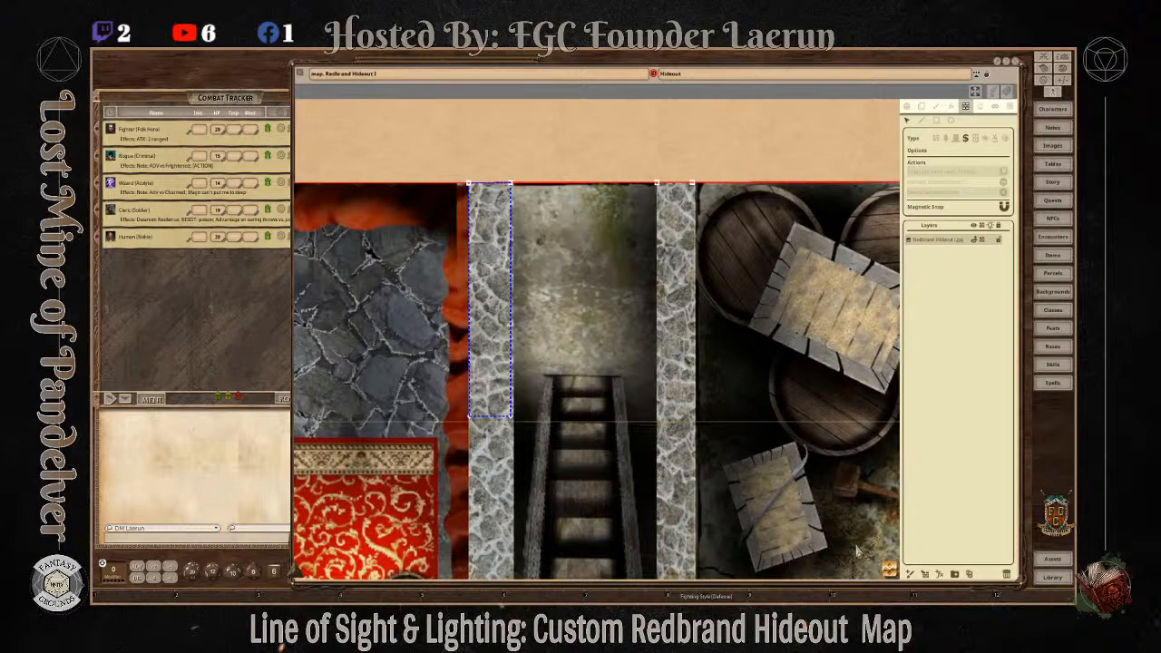
scroll(872, 558, "down", 3)
left_click_drag(890, 569, 910, 575)
scroll(713, 320, "up", 3)
scroll(713, 320, "down", 2)
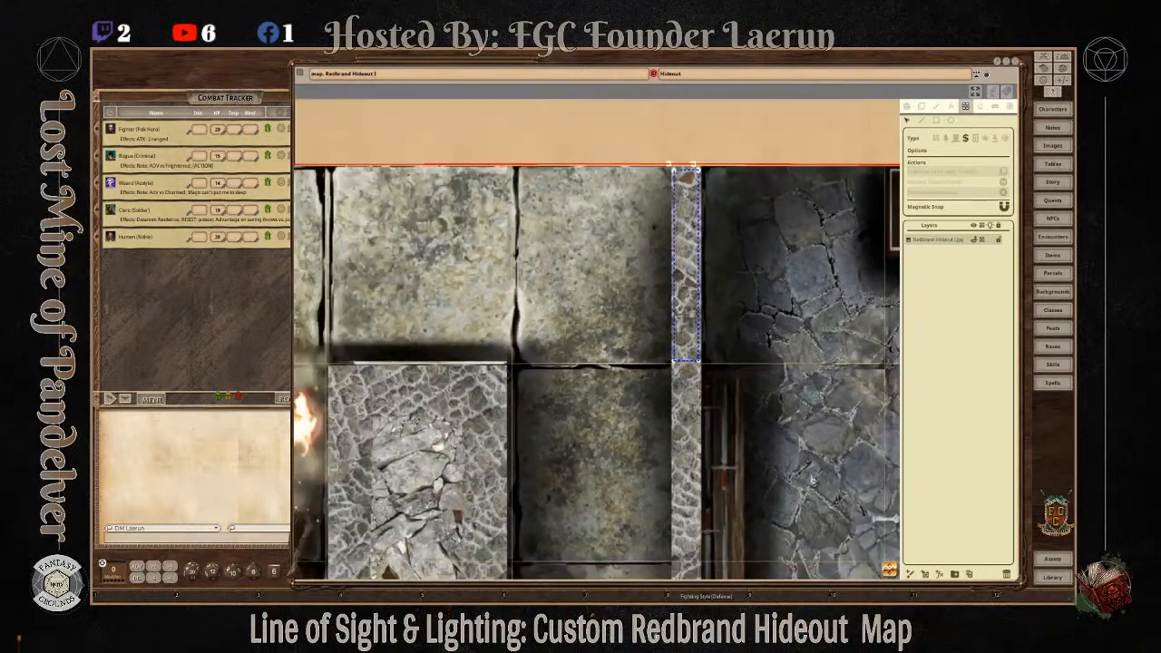
Step: Place the boundary wall's right point above the narrow stone wall onto the map's top edge, with Magnetic Snap turned off
scroll(598, 291, "up", 5)
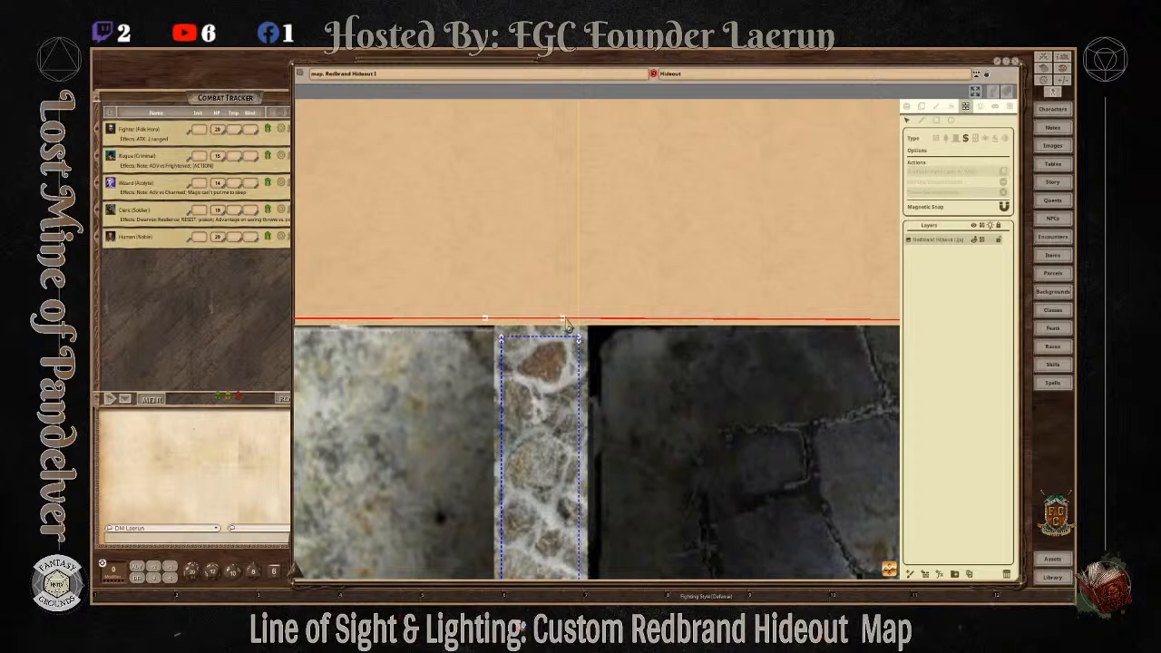
scroll(564, 323, "up", 3)
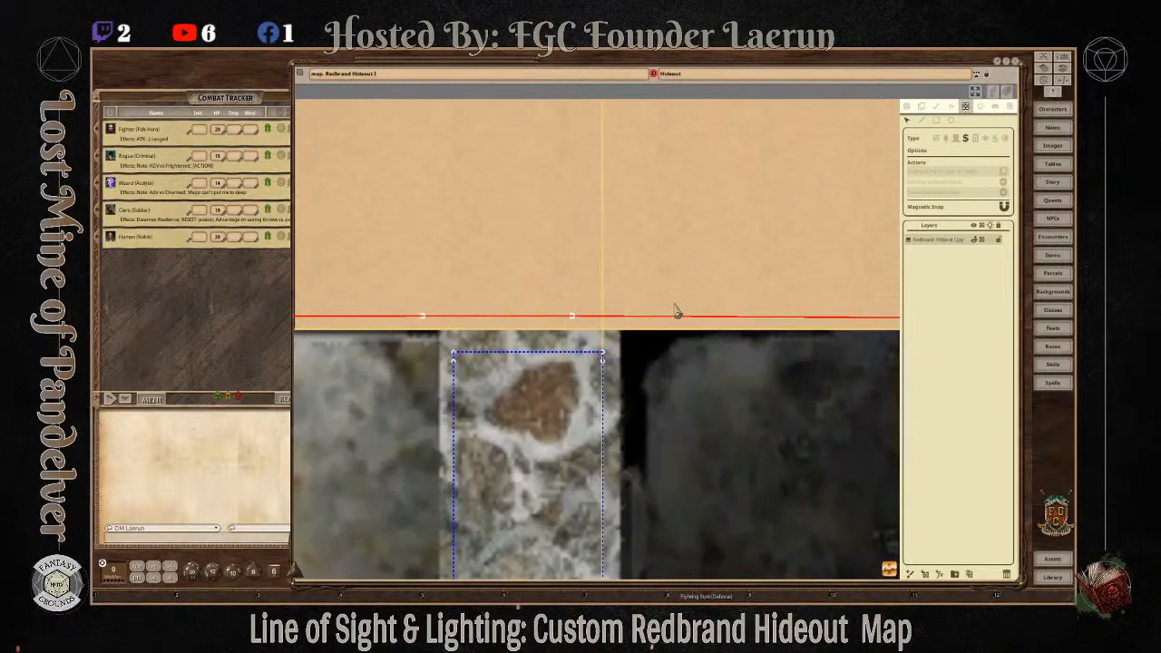
left_click_drag(573, 320, 588, 325)
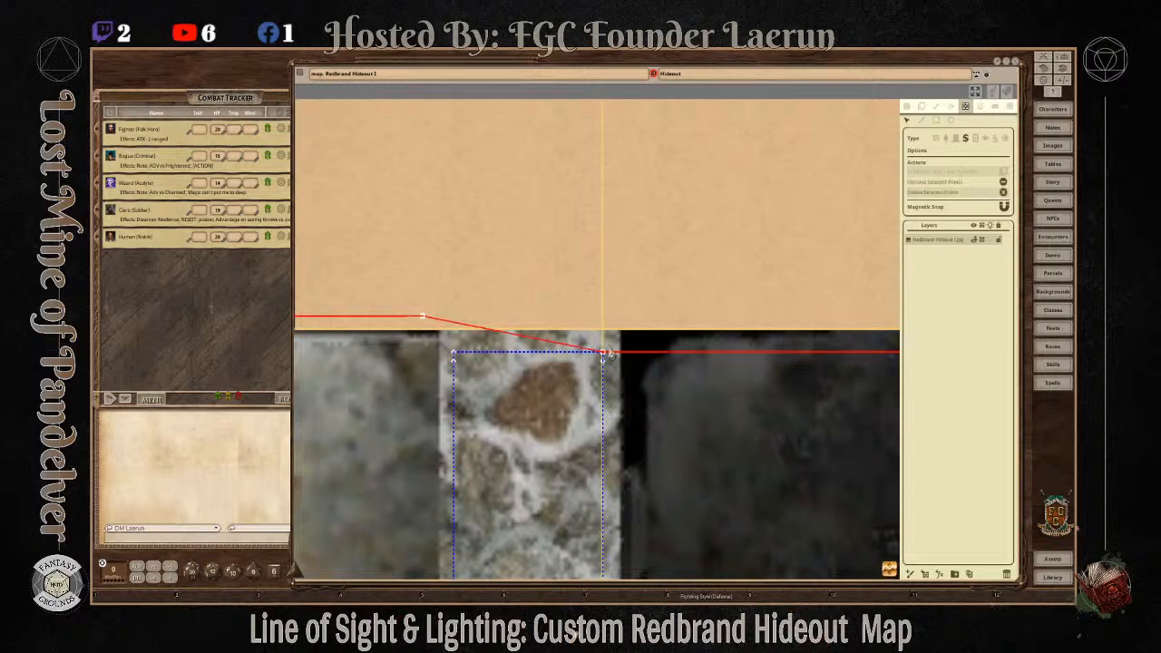
scroll(621, 332, "up", 3)
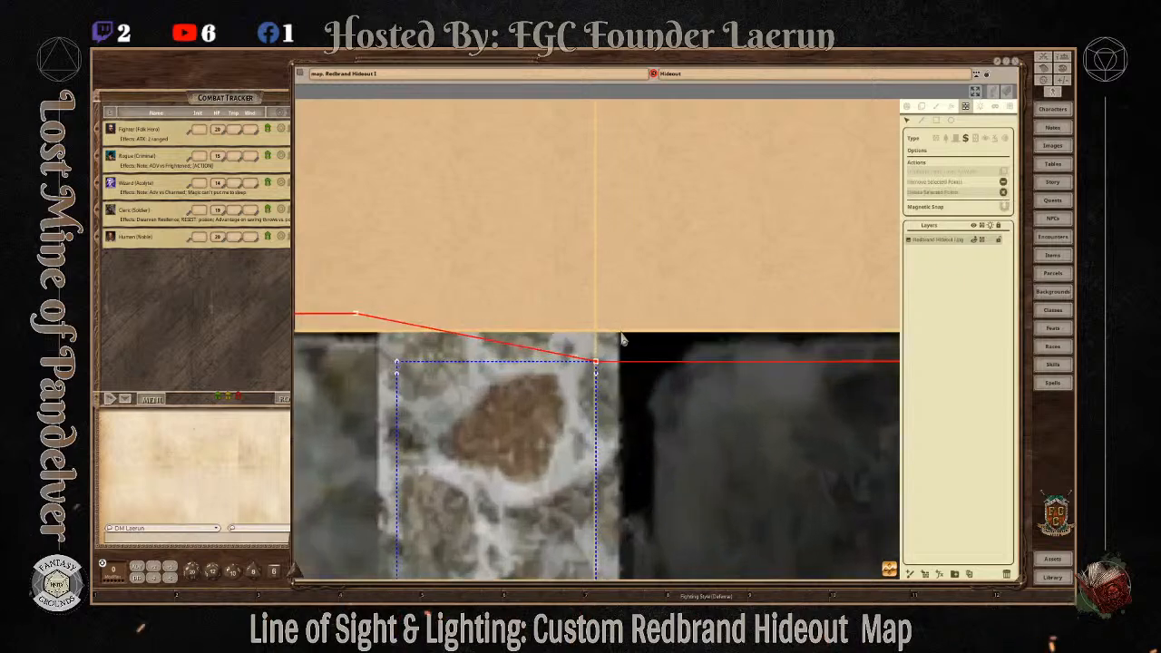
left_click_drag(589, 376, 589, 331)
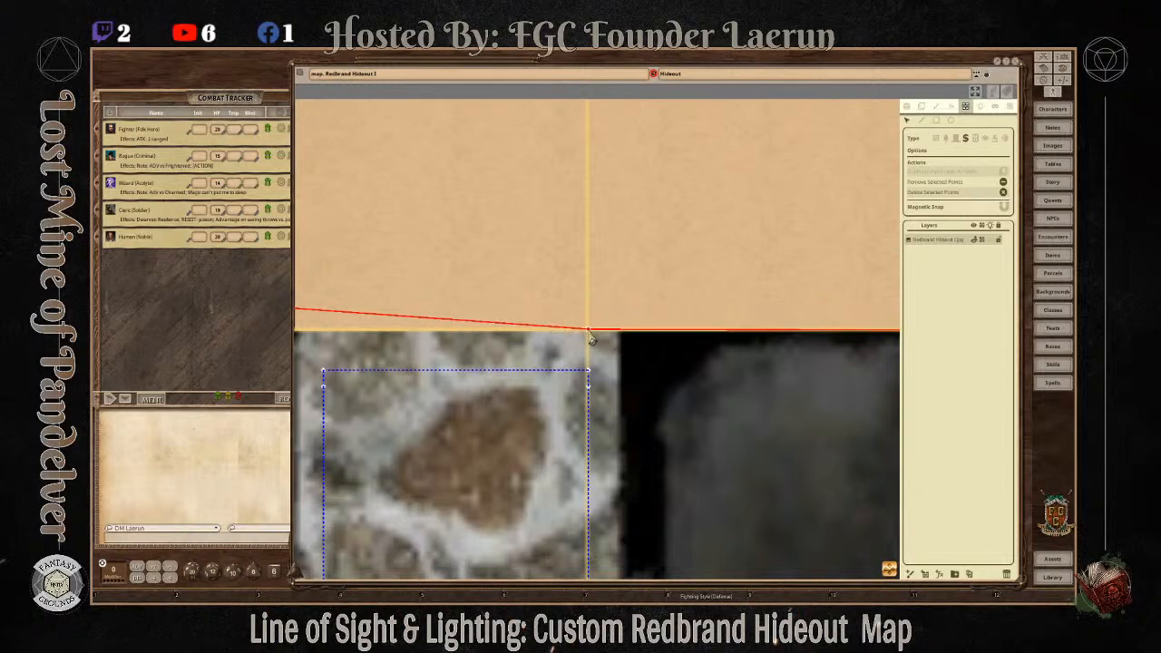
Step: Move the boundary wall's left point down to the narrow stone wall's upper-left corner on the map's top edge
scroll(669, 390, "down", 3)
left_click_drag(438, 341, 456, 355)
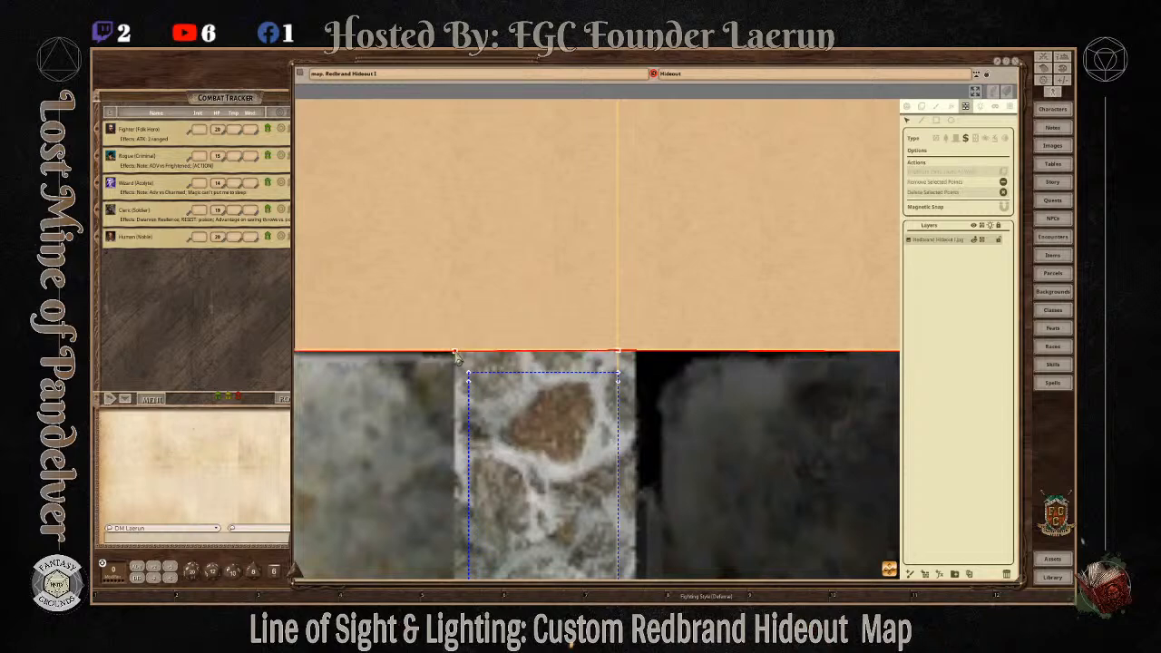
scroll(708, 426, "up", 1)
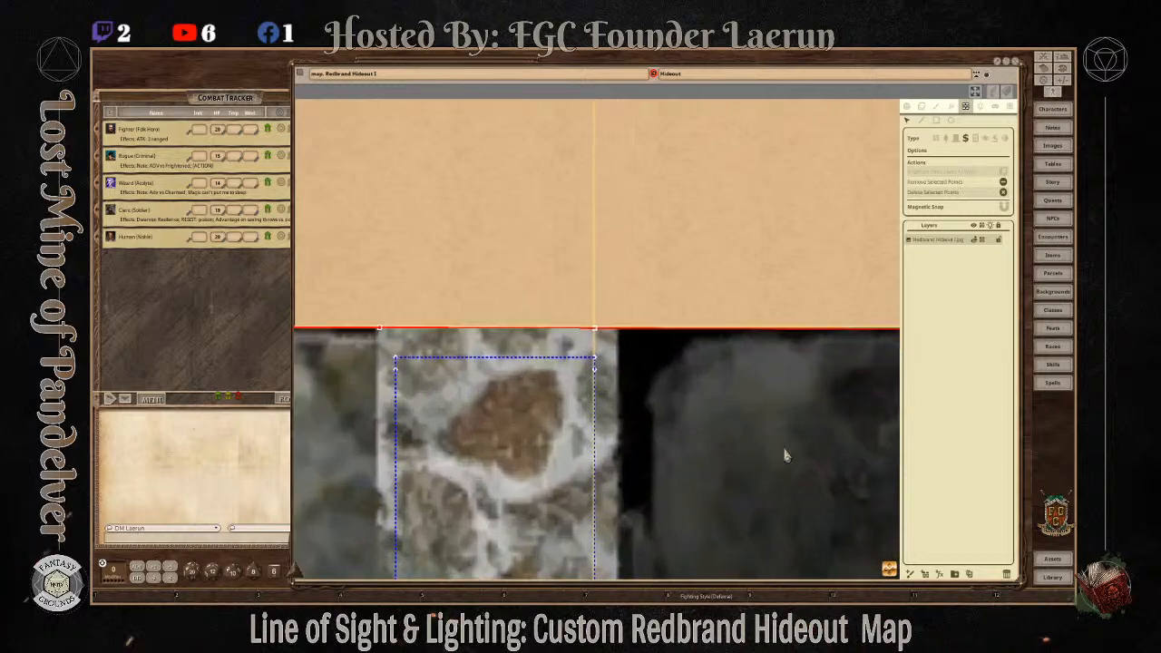
Step: Nudge both boundary wall points above the narrow stone wall so the line runs level just inside the map's top edge
left_click_drag(893, 573, 747, 559)
scroll(579, 410, "up", 3)
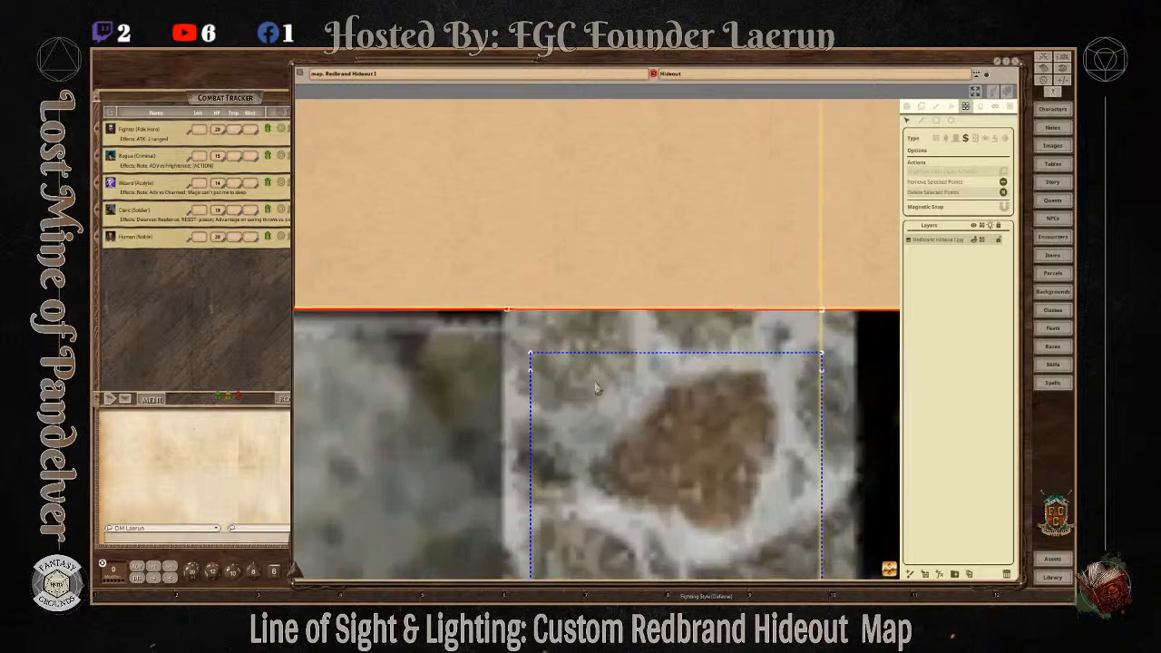
left_click_drag(491, 305, 490, 306)
left_click_drag(875, 308, 876, 313)
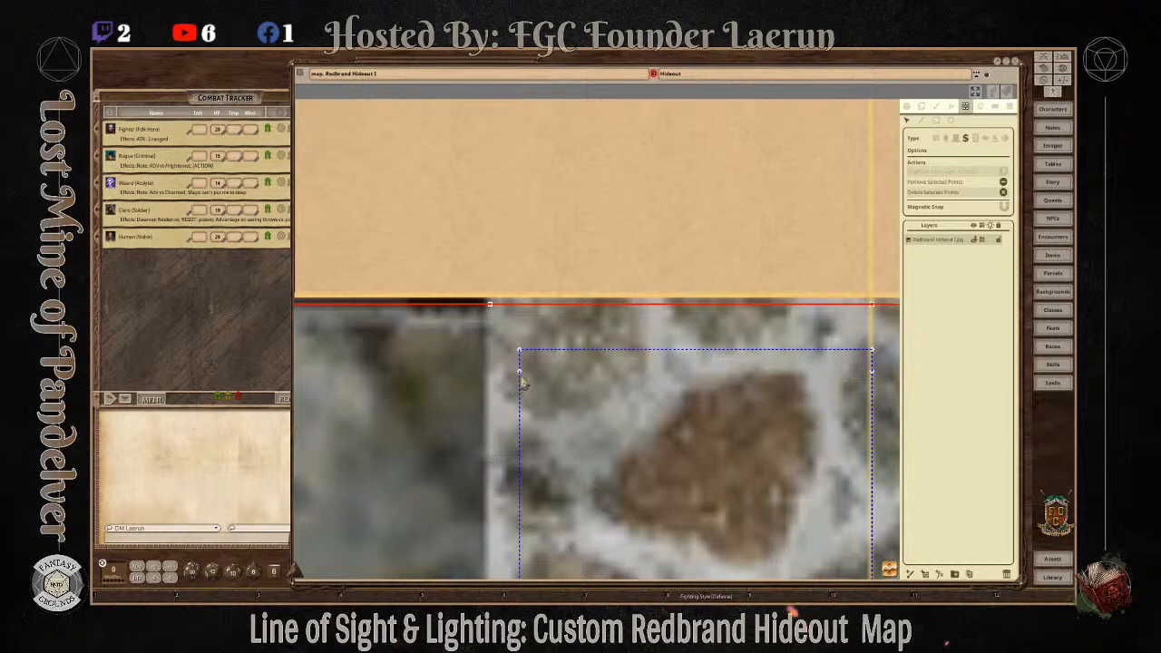
Step: Remove the extra points just below the narrow rectangle's upper corners, and raise both corners above the boundary wall
left_click(1004, 192)
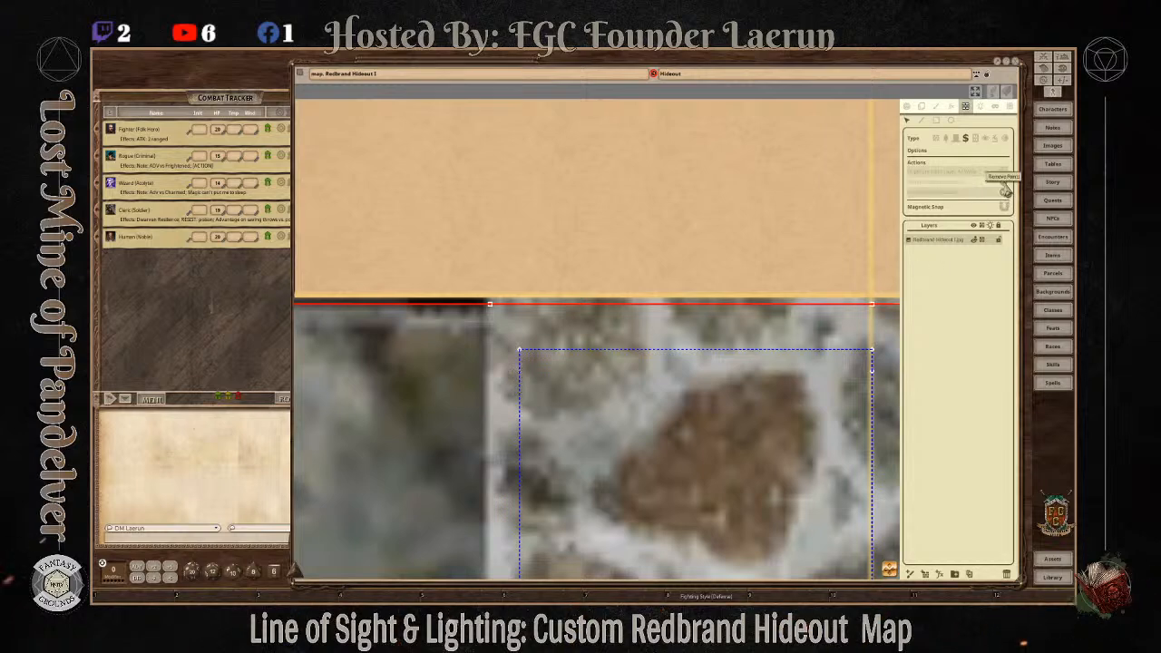
left_click(872, 379)
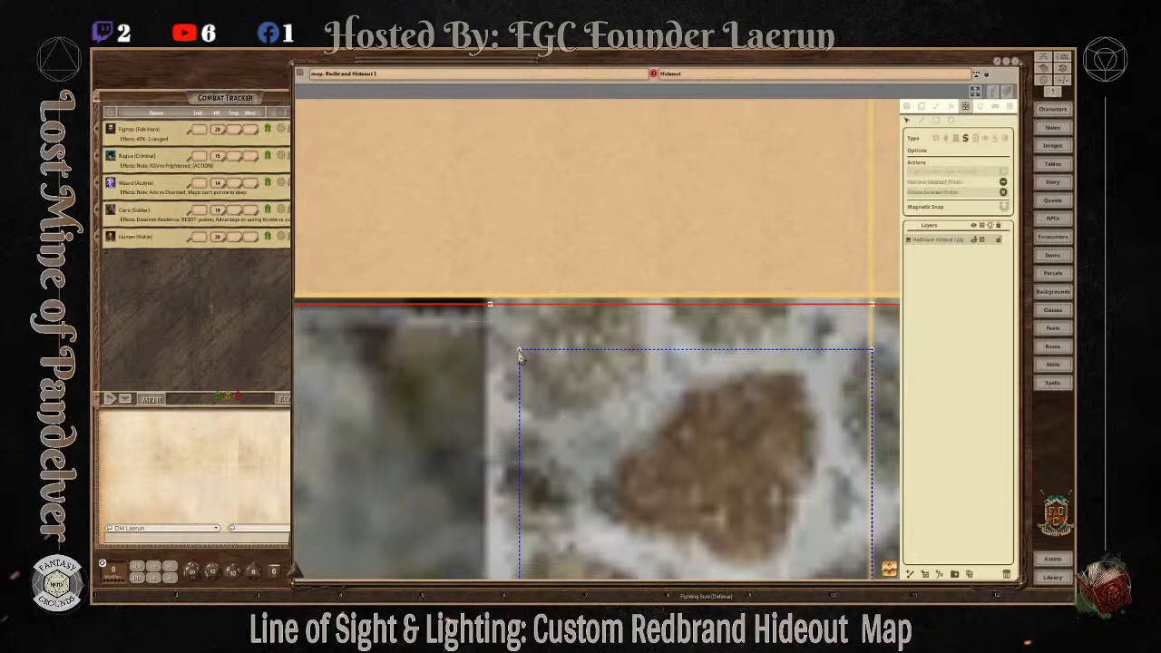
left_click_drag(520, 352, 520, 279)
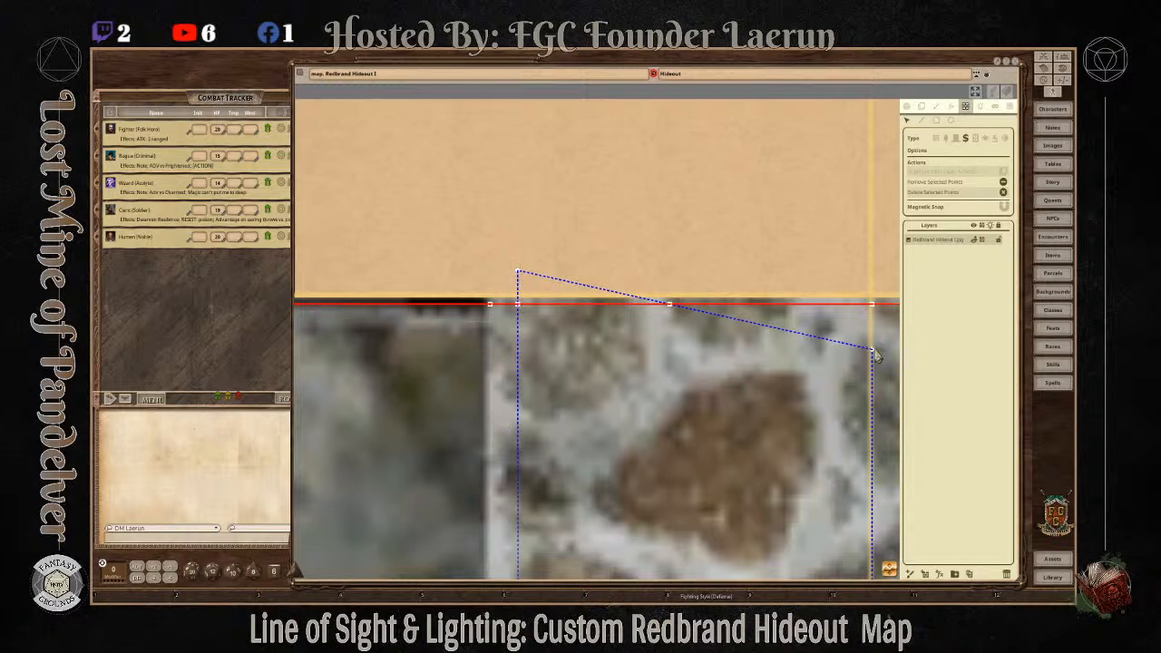
left_click_drag(872, 350, 874, 275)
Step: Remove the extra point where the middle of the rectangle's top edge crosses the boundary wall
scroll(787, 404, "down", 3)
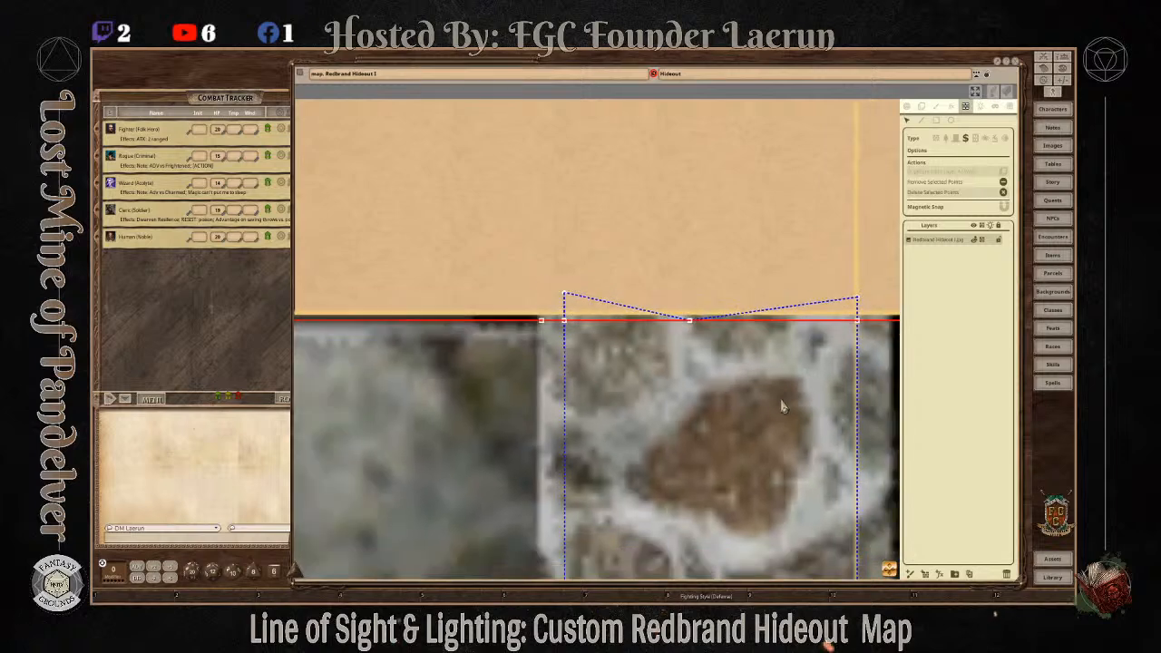
scroll(714, 417, "up", 3)
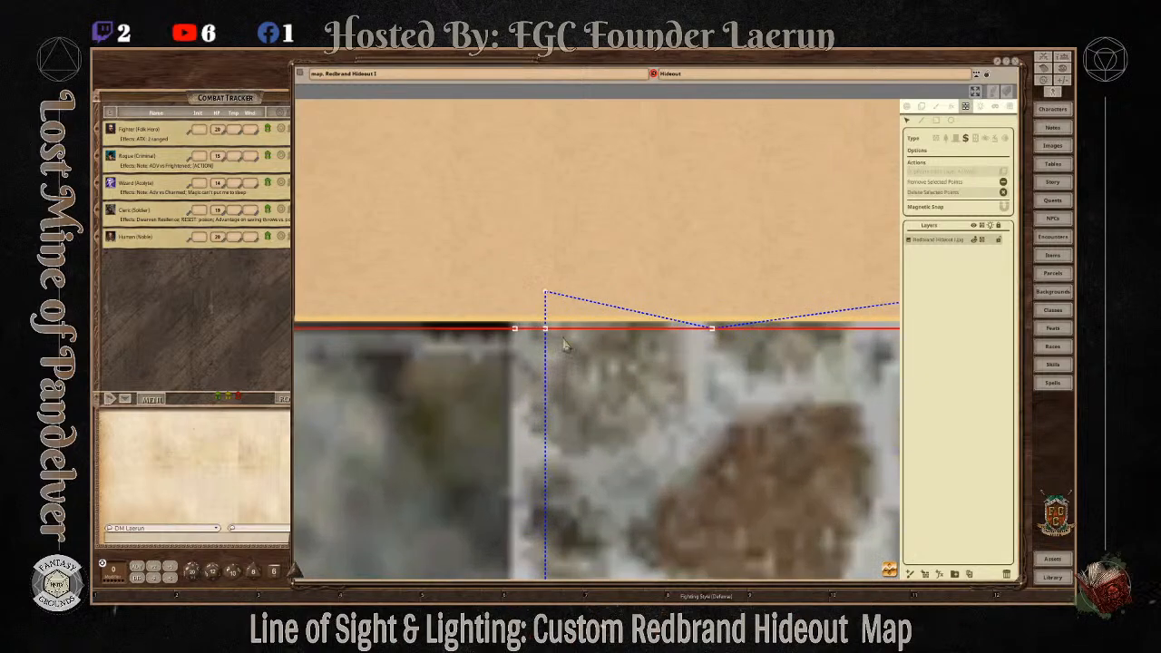
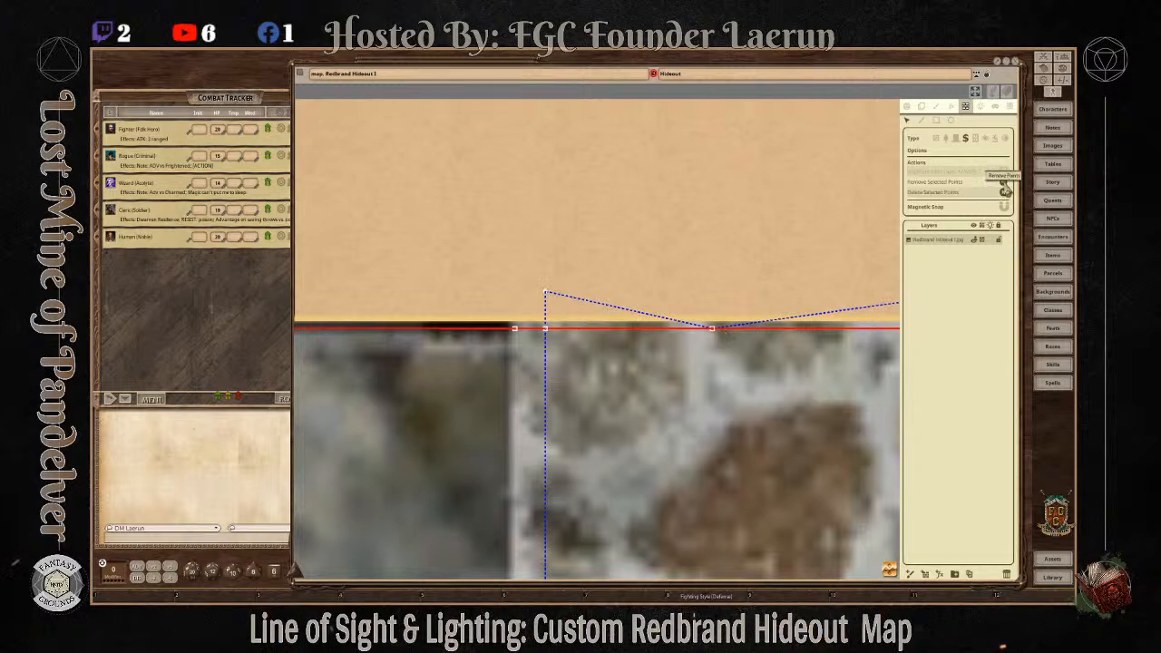
scroll(720, 367, "up", 3)
scroll(716, 345, "up", 2)
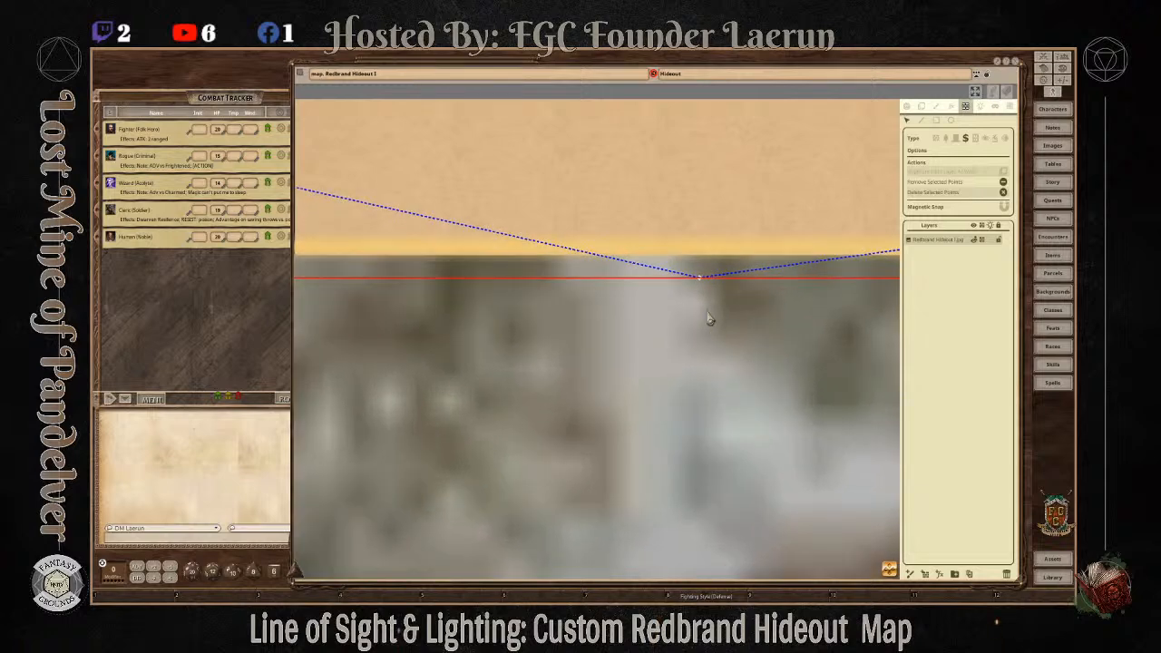
left_click(1003, 191)
Step: Lower the narrow rectangle's two upper corners onto the boundary wall's points so its top edge follows the boundary line
scroll(784, 363, "up", 3)
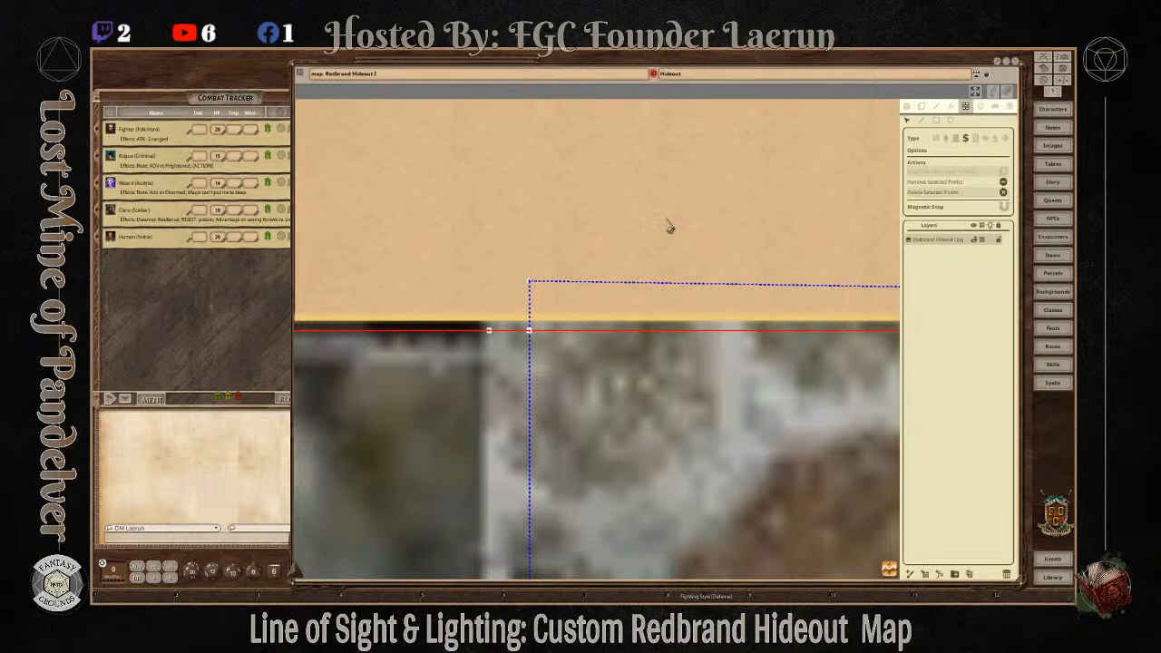
scroll(745, 341, "up", 2)
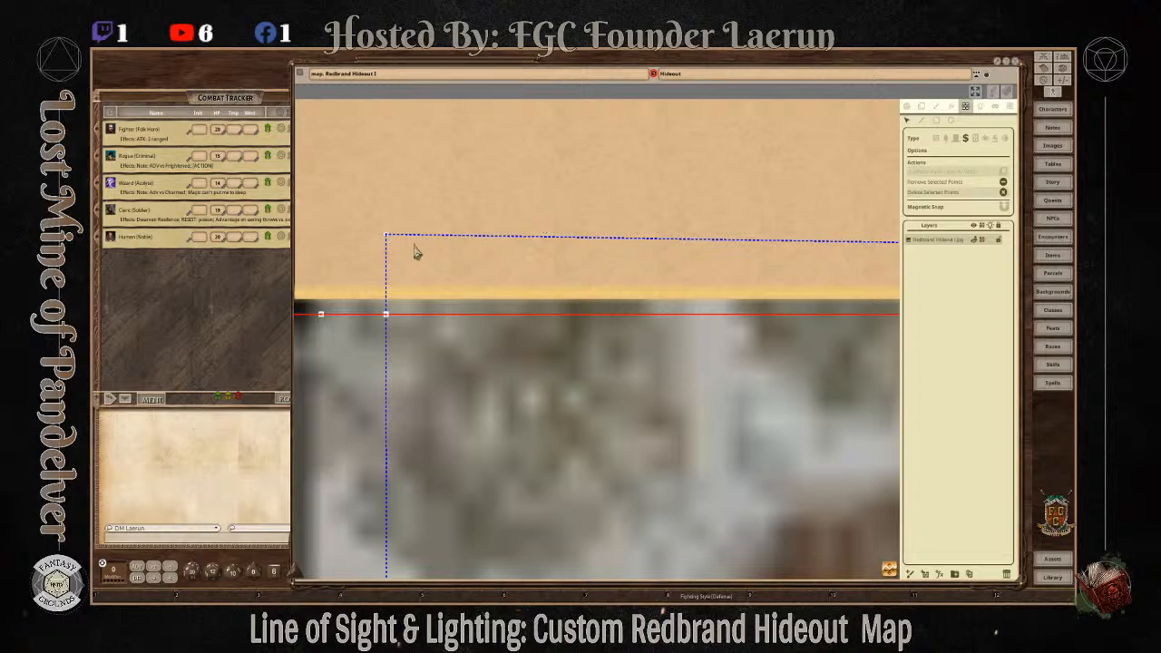
left_click_drag(388, 243, 386, 317)
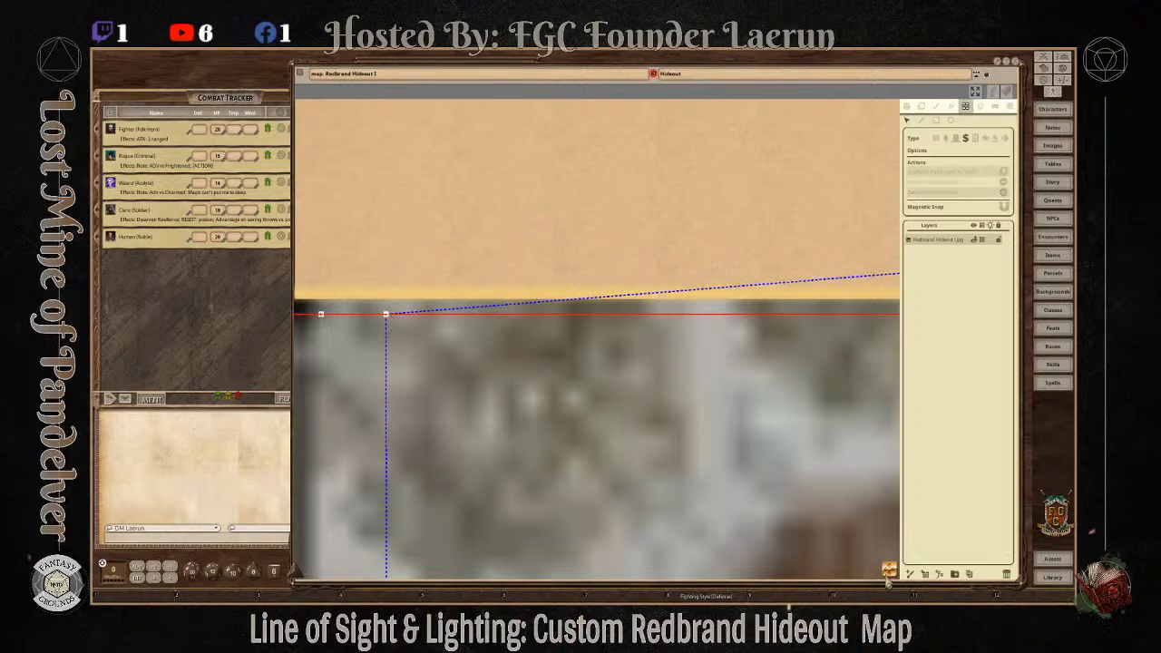
left_click_drag(910, 572, 933, 570)
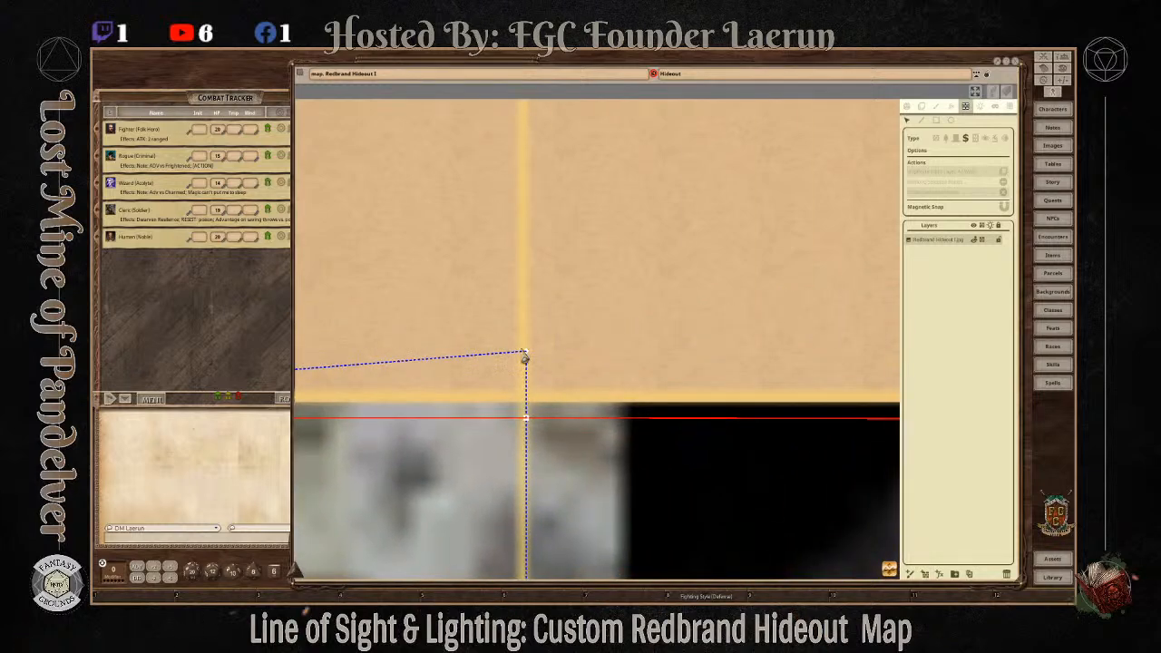
left_click_drag(527, 356, 529, 427)
scroll(632, 454, "down", 5)
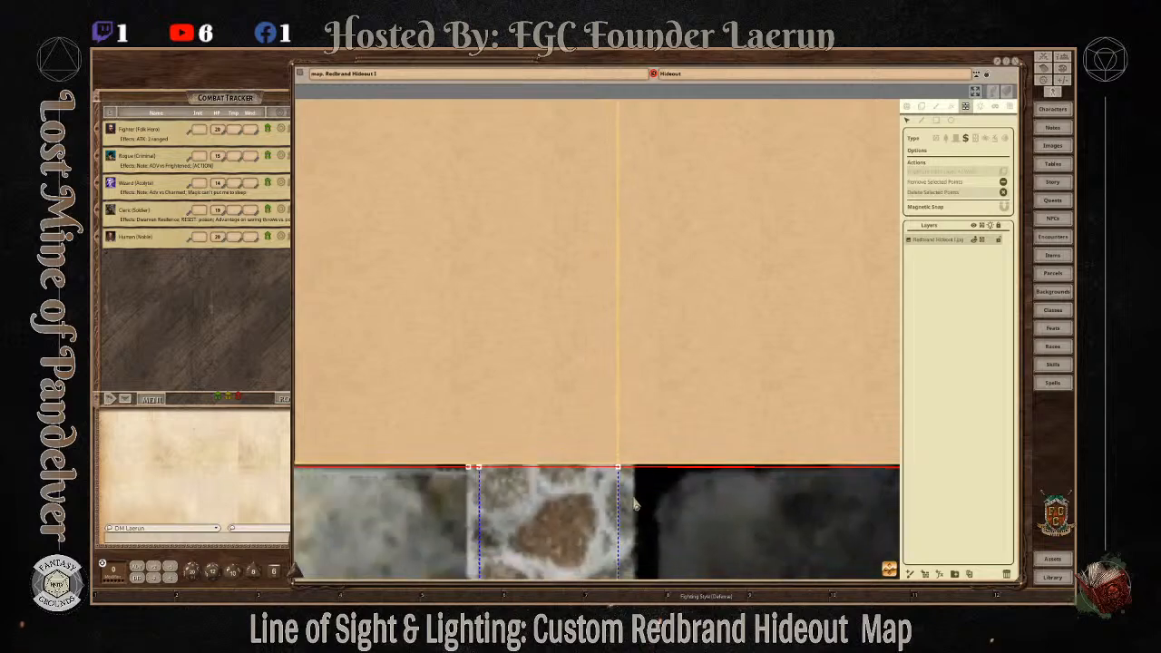
scroll(608, 512, "up", 6)
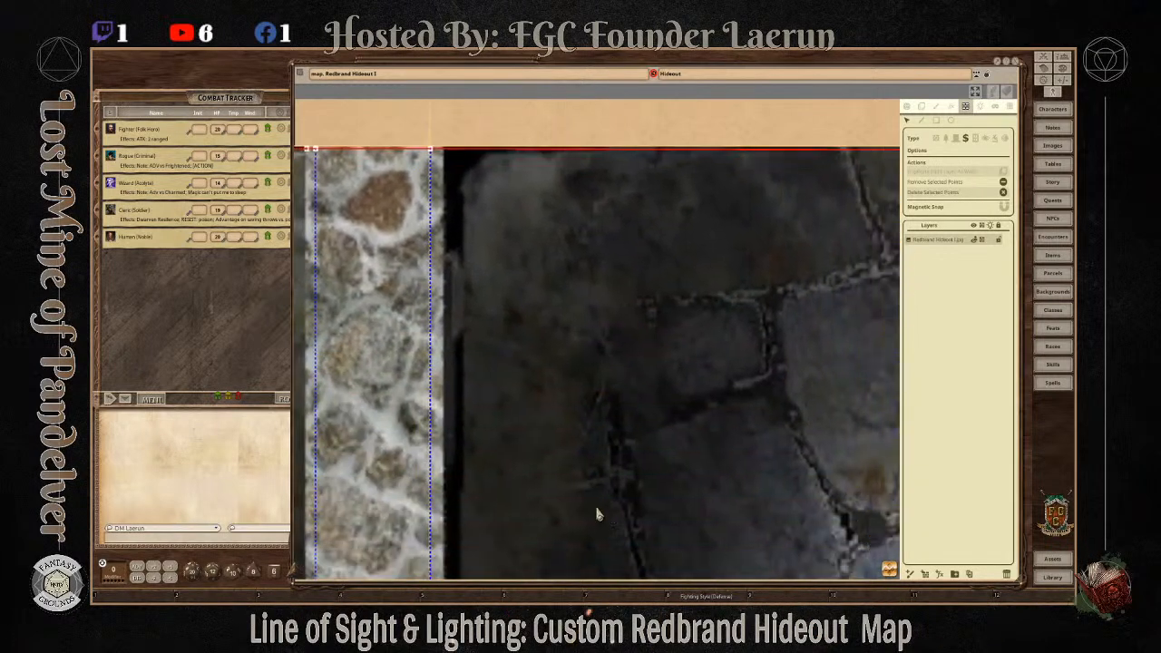
Step: Move the boundary wall's corner beside the mossy stone area up and outward, just inside the map's top edge
scroll(594, 526, "down", 4)
left_click_drag(894, 586, 932, 579)
scroll(849, 579, "down", 2)
scroll(849, 580, "down", 2)
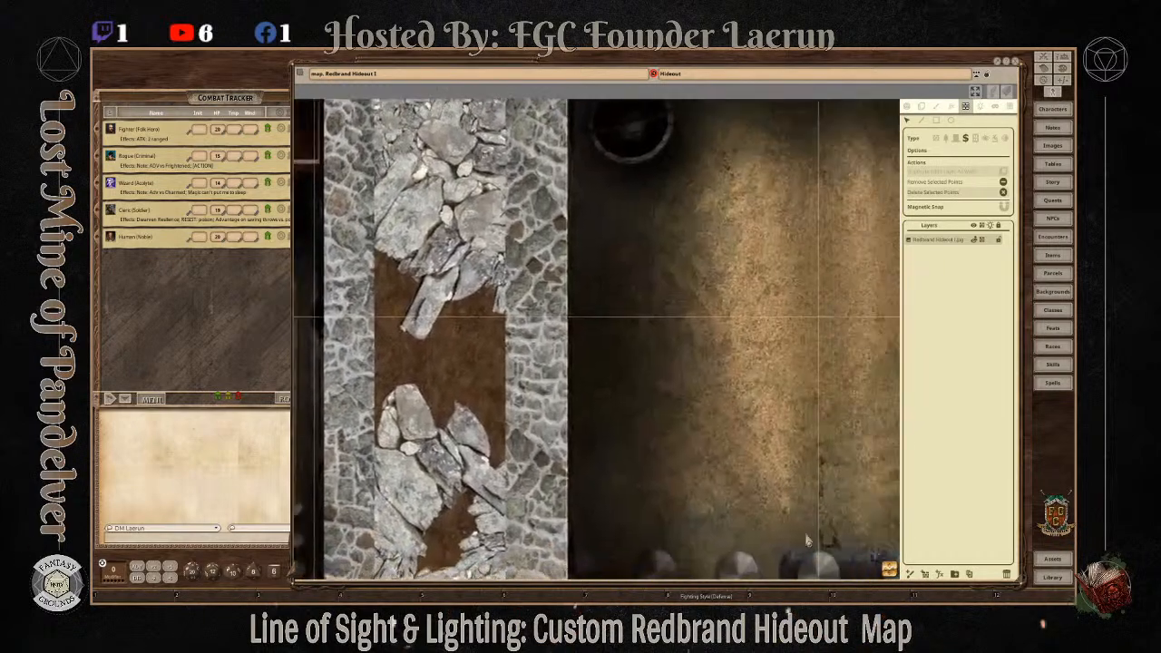
scroll(730, 518, "down", 5)
scroll(731, 518, "down", 3)
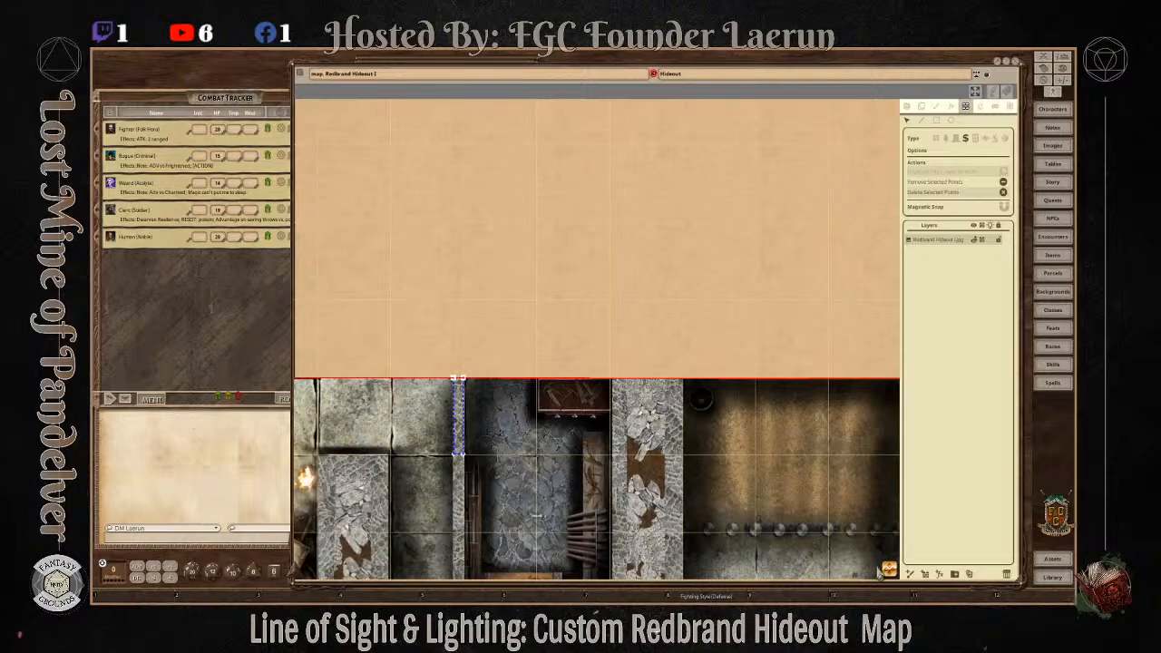
left_click_drag(897, 580, 893, 552)
scroll(670, 497, "up", 3)
scroll(619, 487, "up", 5)
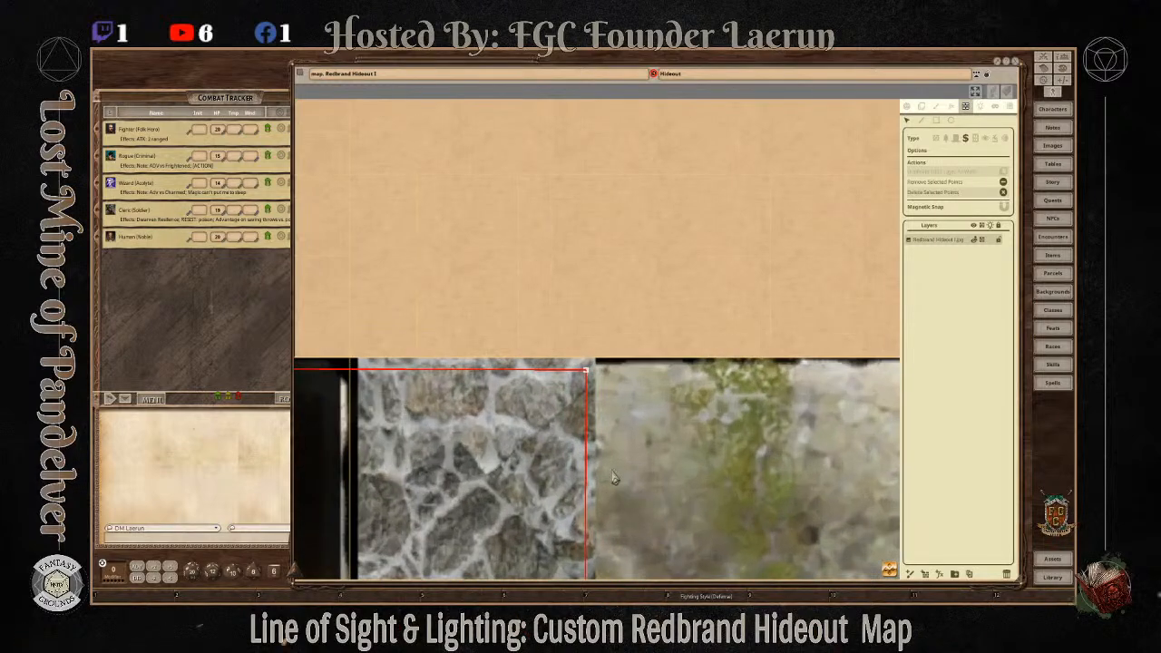
left_click_drag(587, 375, 591, 368)
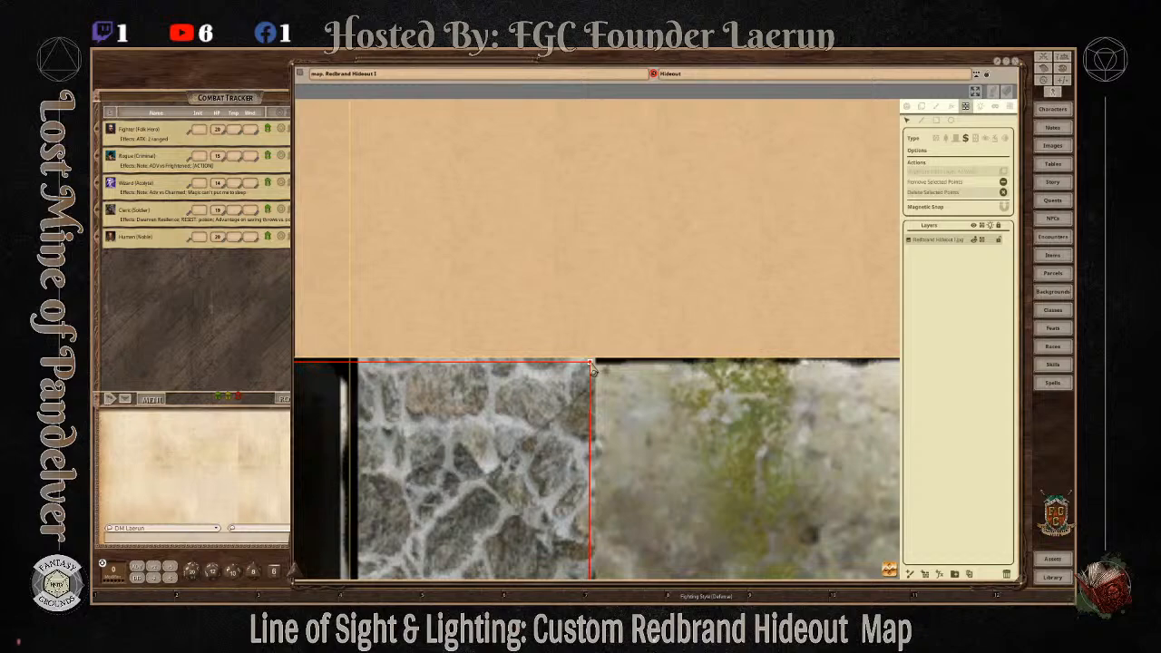
scroll(881, 532, "down", 3)
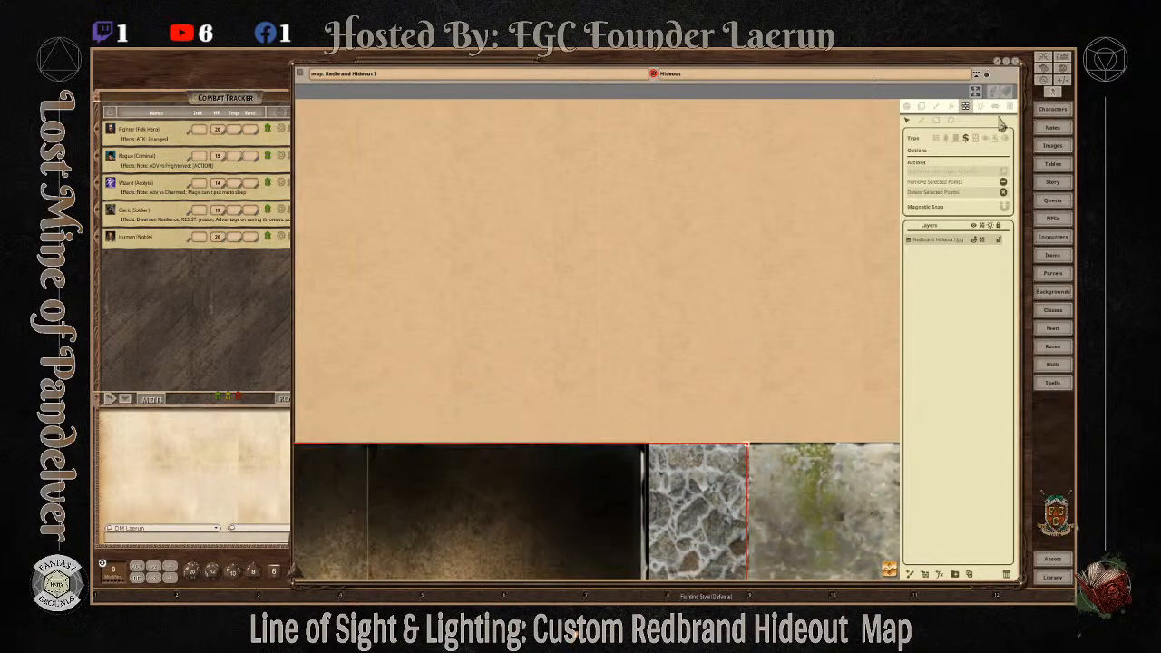
Step: Move the boundary wall's upper corner on the map's right edge outward, onto the outer edge of the stone wall
left_click(980, 94)
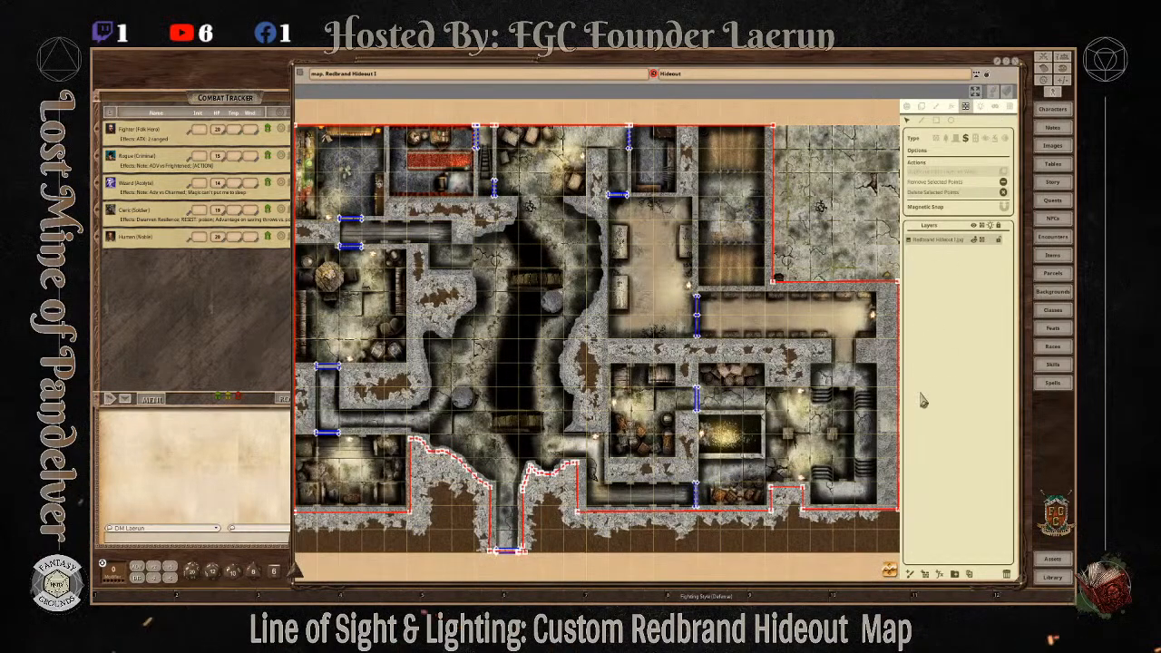
left_click_drag(890, 570, 712, 449)
scroll(724, 278, "up", 6)
scroll(716, 236, "up", 5)
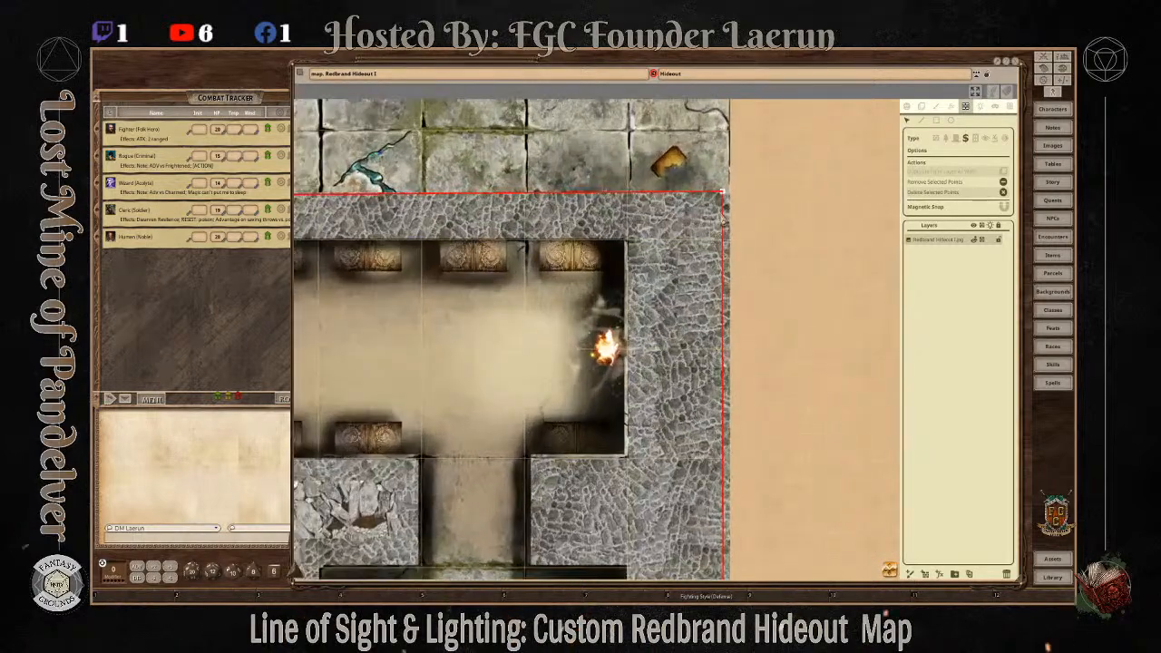
left_click_drag(726, 155, 739, 158)
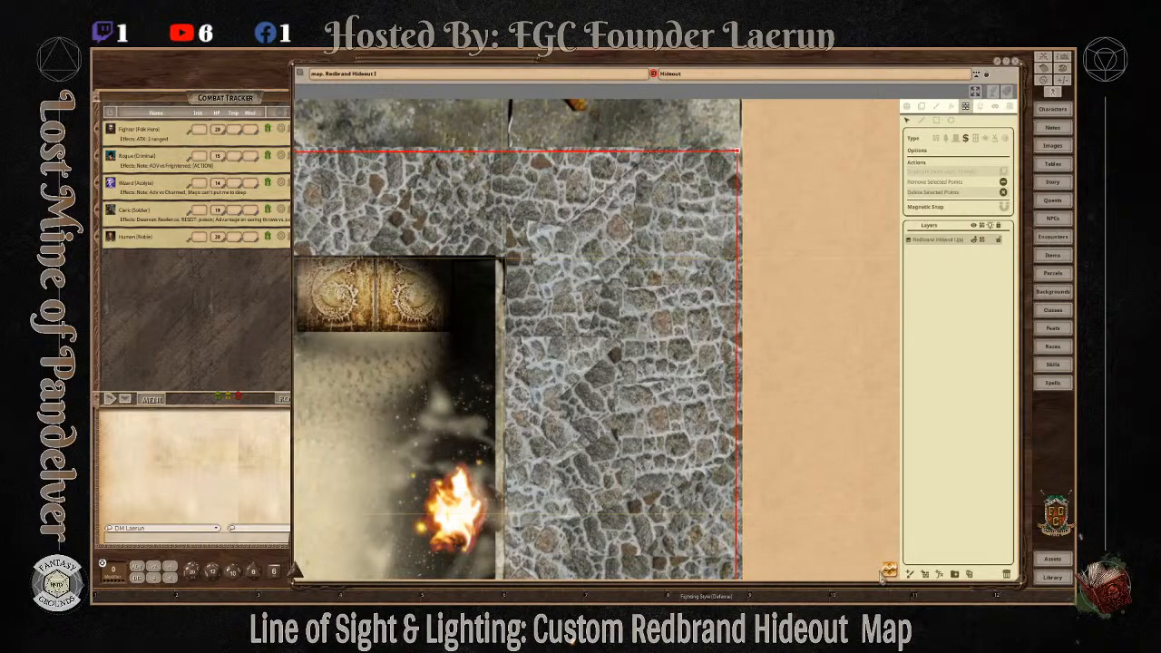
Step: Move the boundary wall's lower-right corner outward, closer to the stone wall's outer edge above the dirt
left_click_drag(888, 573, 842, 547)
scroll(821, 526, "down", 6)
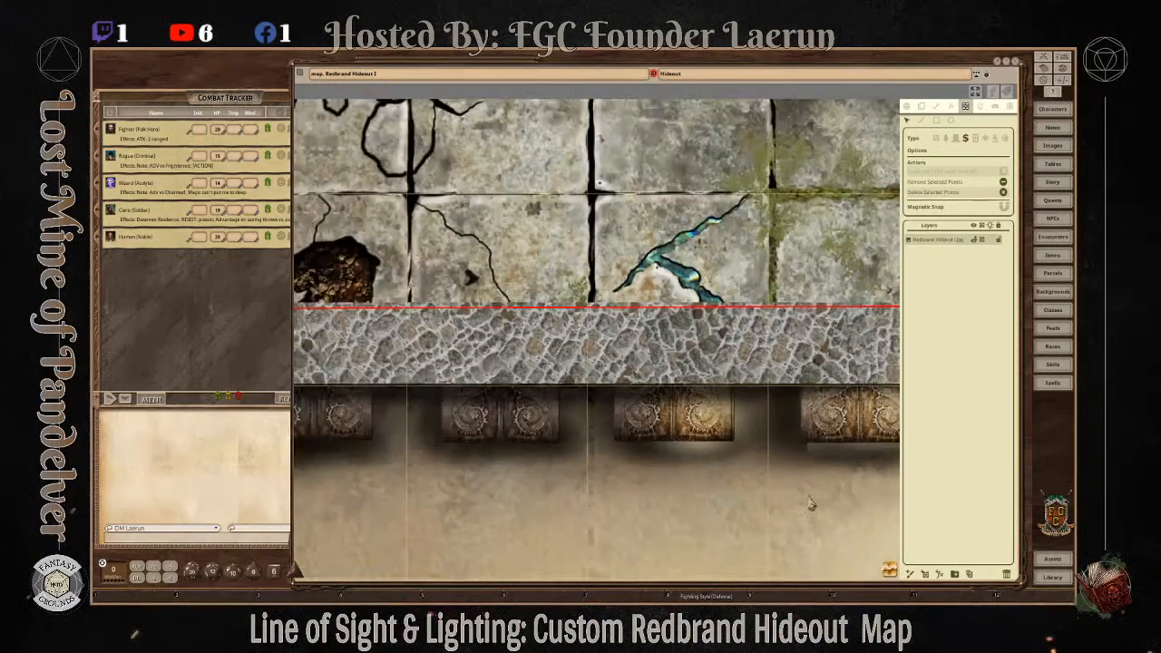
scroll(492, 383, "up", 4)
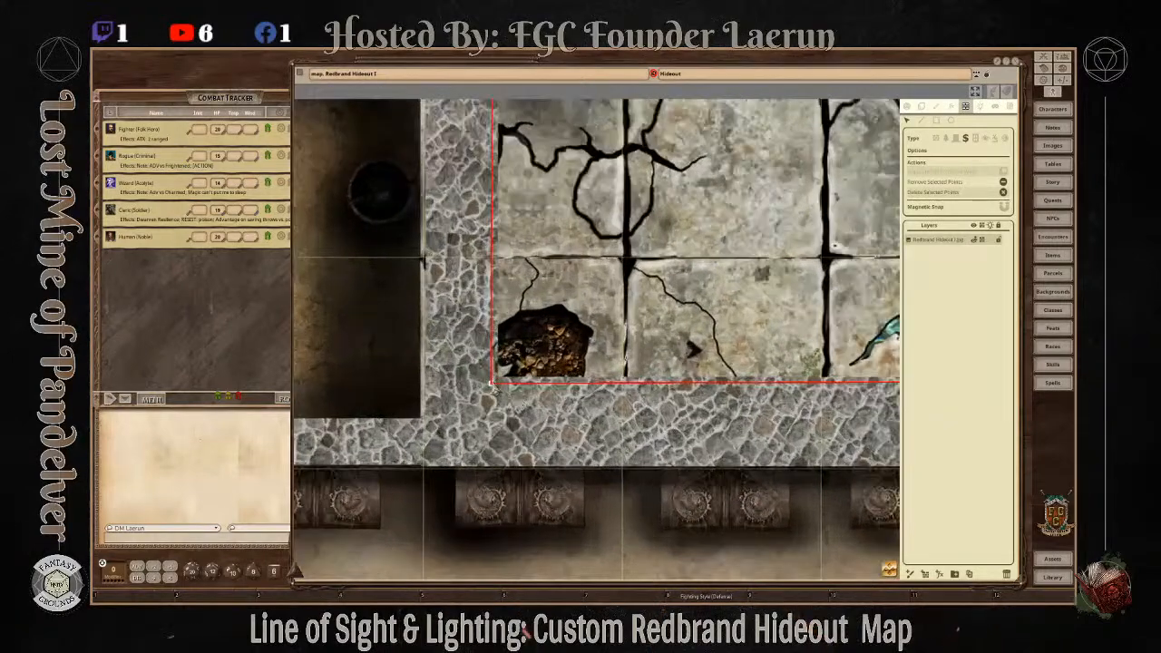
scroll(631, 445, "down", 2)
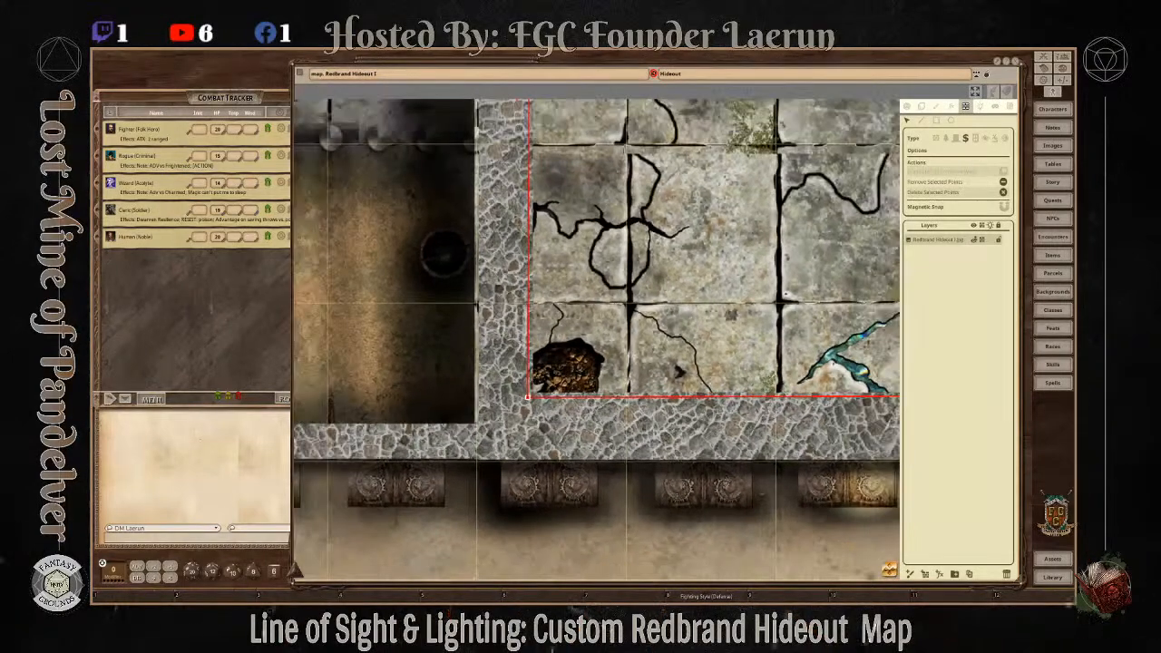
left_click_drag(632, 444, 437, 260)
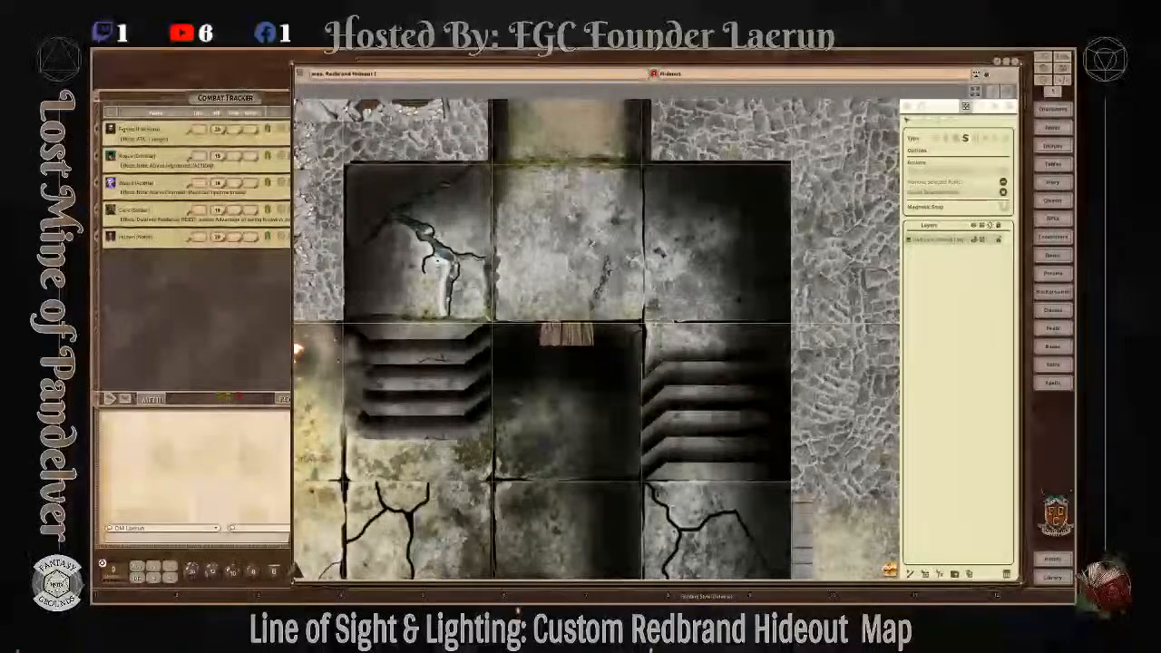
left_click_drag(890, 570, 886, 602)
scroll(674, 316, "up", 3)
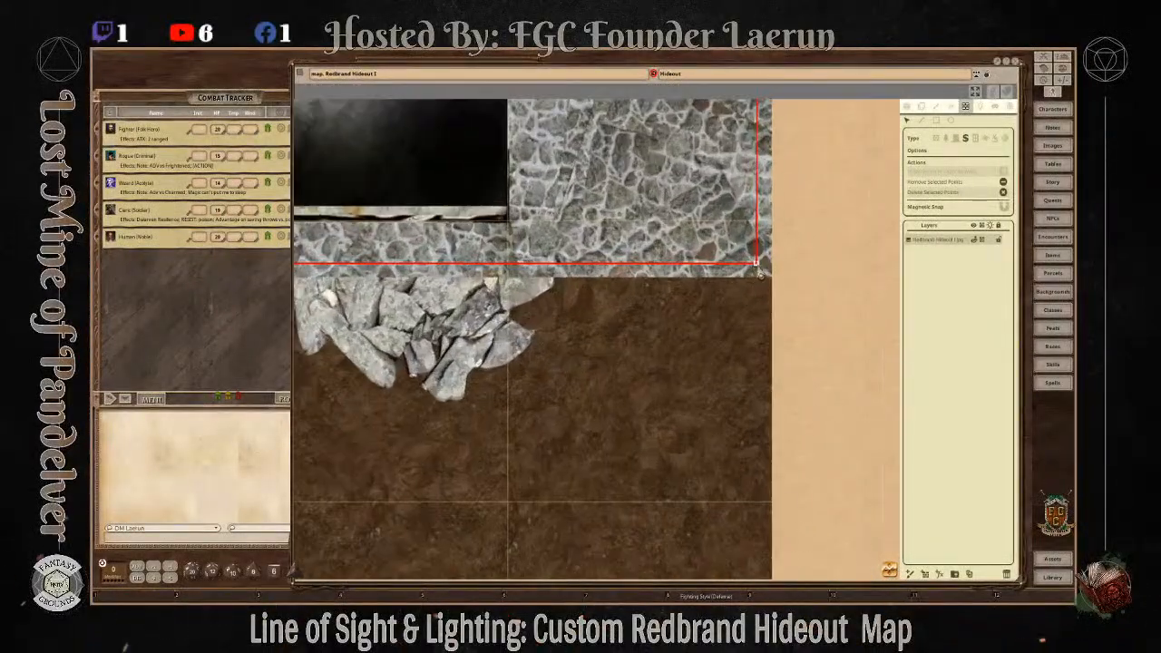
left_click_drag(760, 274, 766, 276)
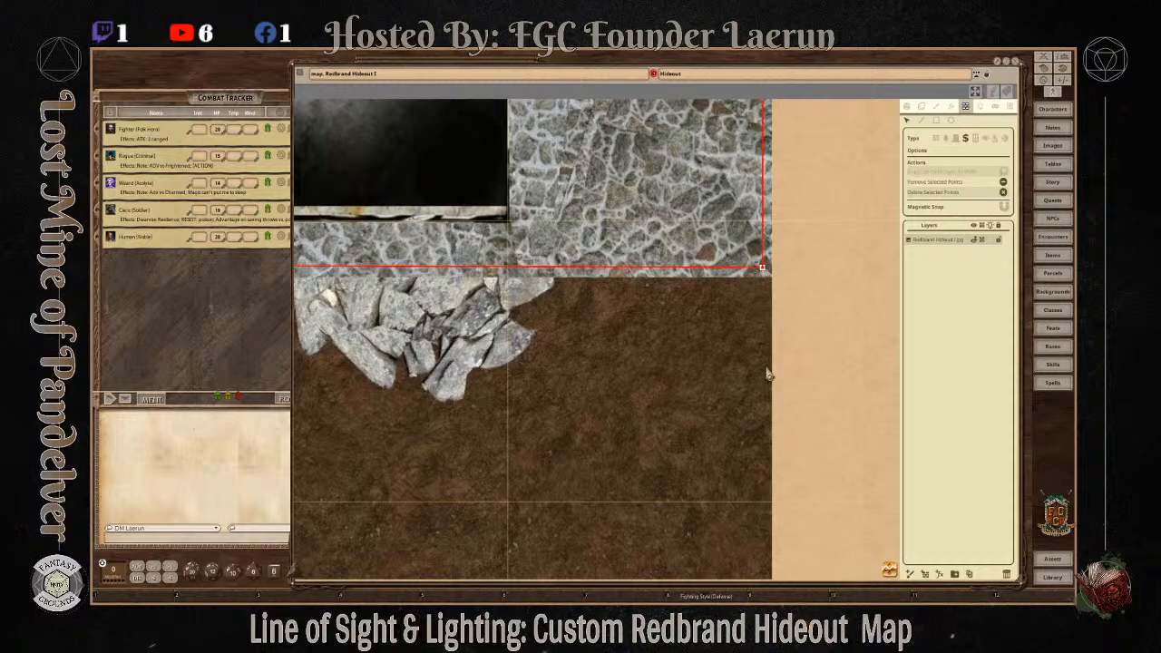
Step: Shift the lower and upper right corners of the boundary's rubble notch to the right, straightening the line between stone wall and rubble
left_click_drag(896, 575, 860, 577)
scroll(671, 196, "up", 2)
left_click_drag(657, 229, 698, 249)
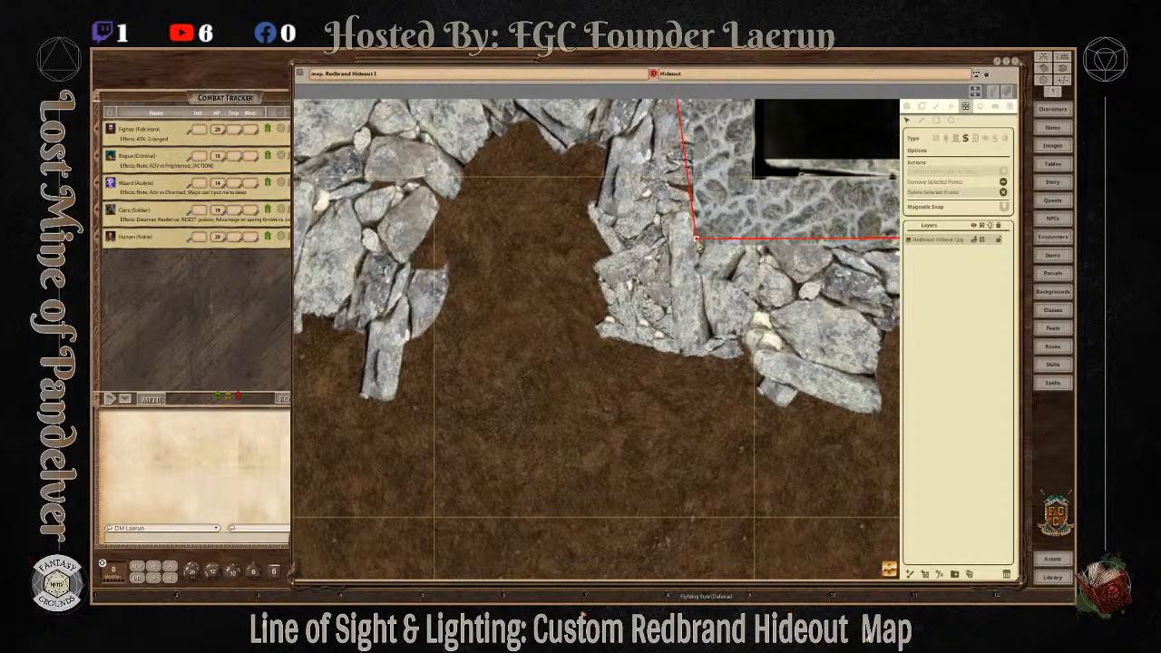
left_click_drag(894, 564, 834, 524)
left_click_drag(606, 331, 653, 338)
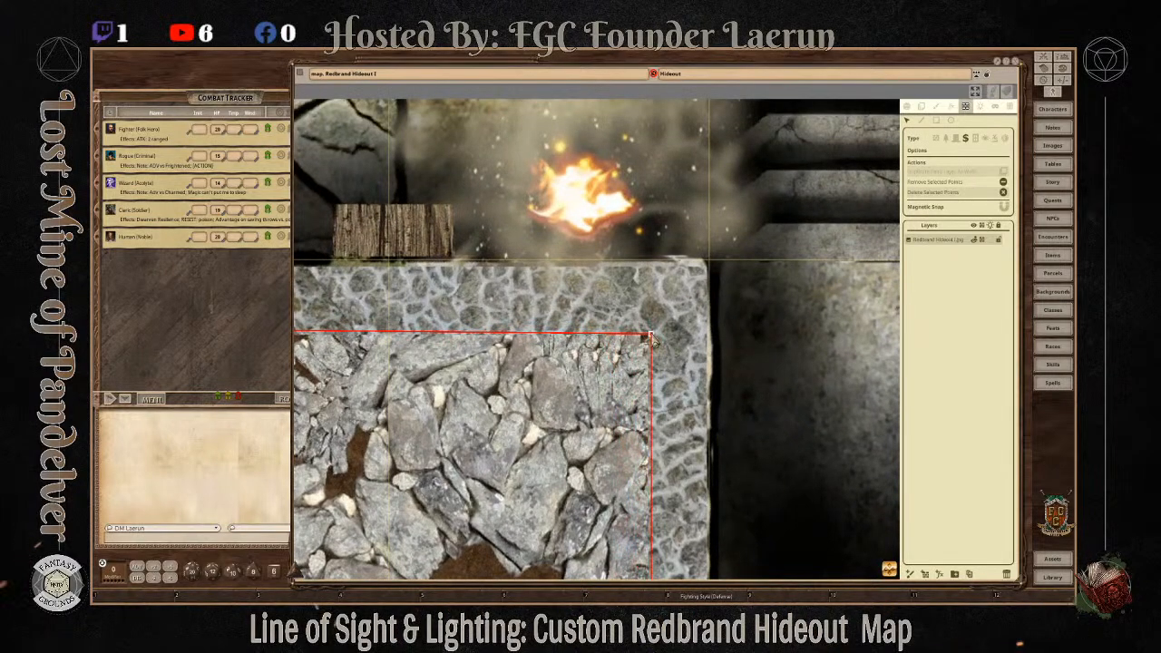
scroll(699, 471, "down", 4)
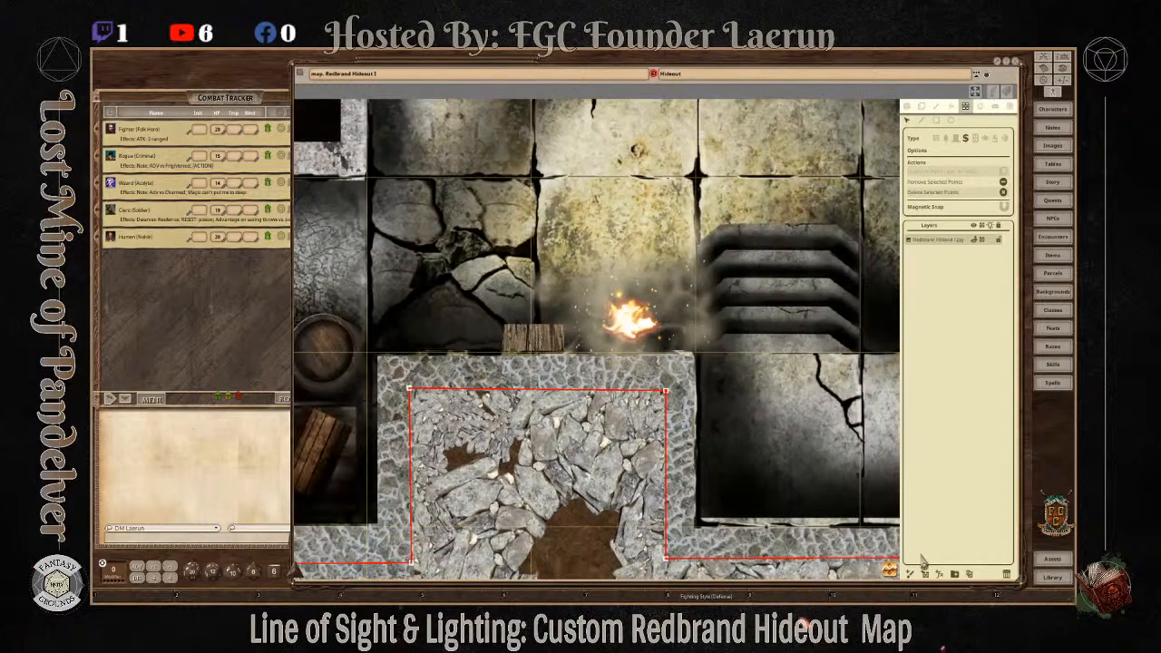
Step: Align the rubble notch's upper-left corner with the rubble and lower its lower-left corner to the stone wall's outer edge
left_click_drag(888, 578, 866, 585)
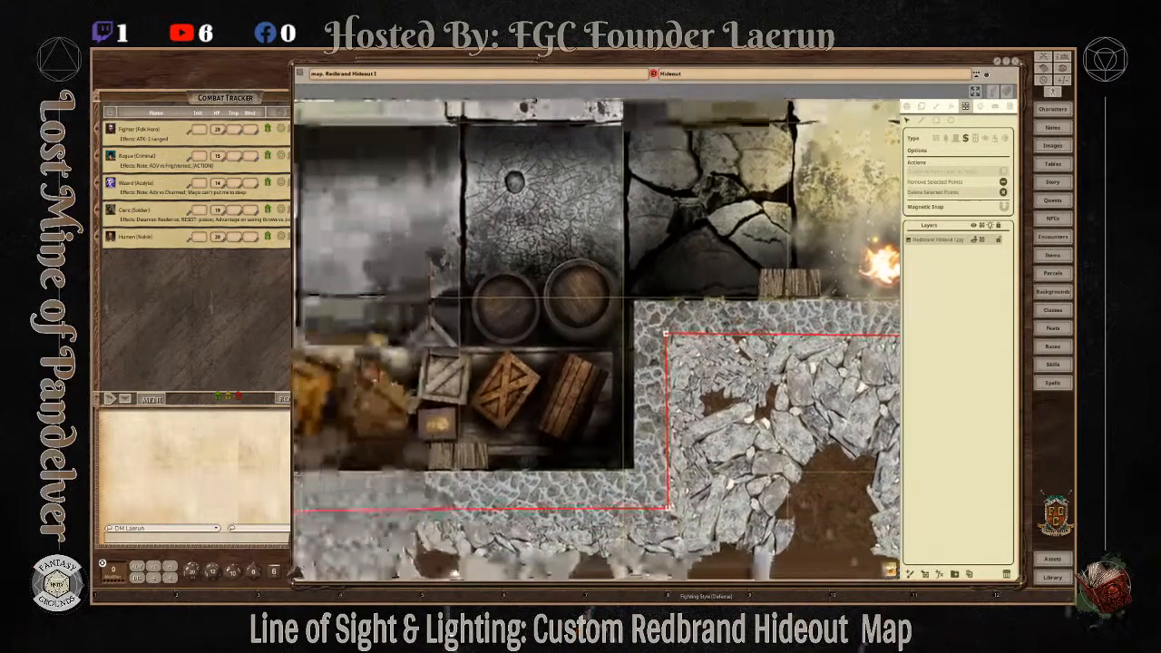
scroll(697, 370, "up", 5)
left_click_drag(631, 280, 636, 288)
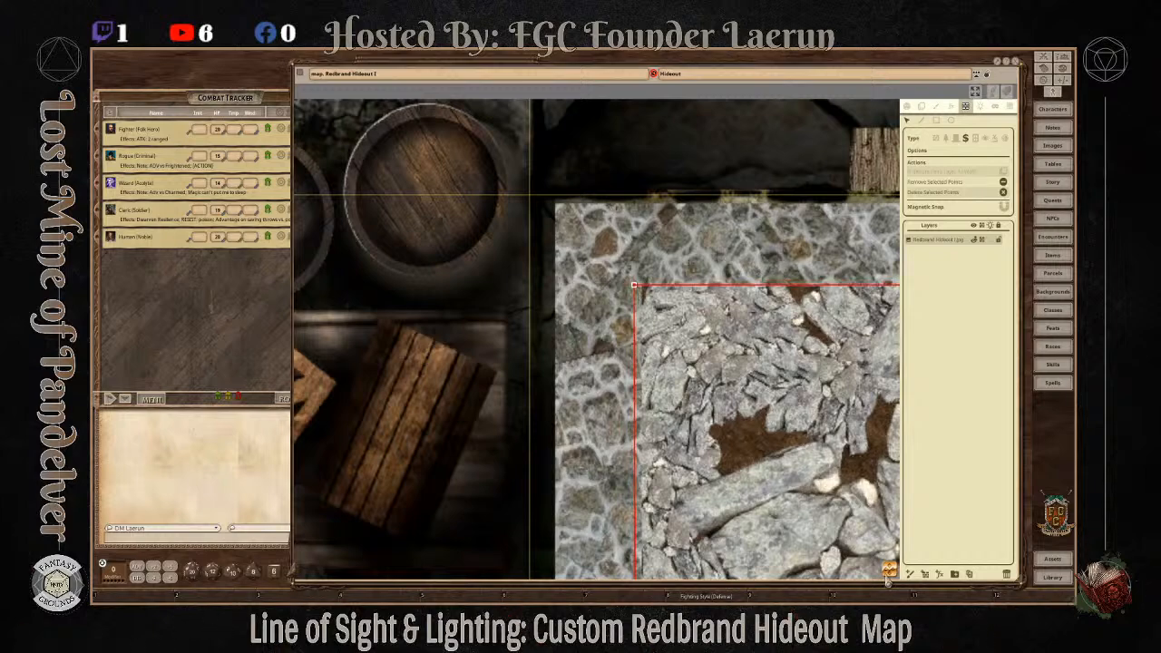
left_click_drag(635, 562, 794, 294)
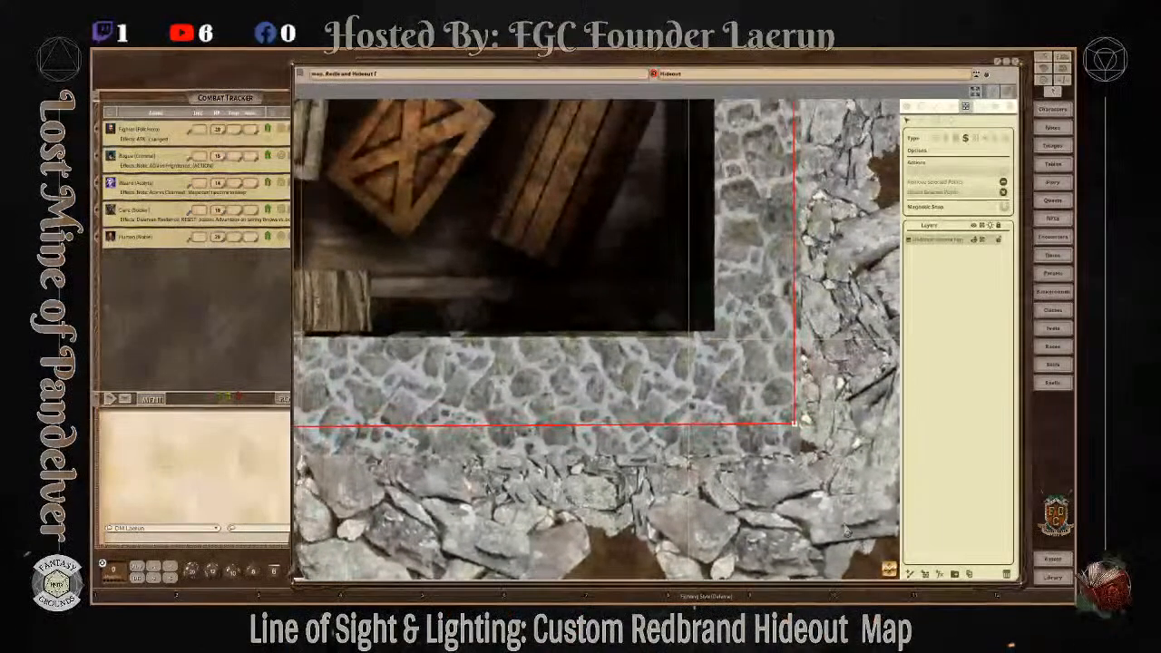
left_click_drag(798, 426, 796, 458)
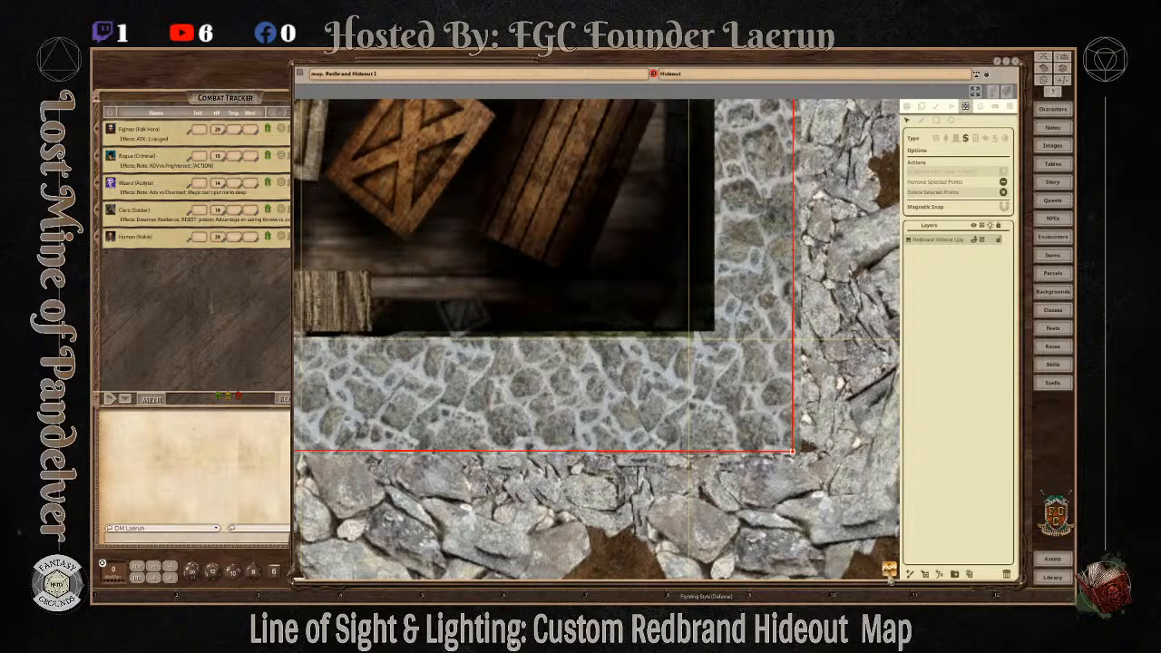
Step: Move the boundary wall's corner below the wooden plank floor slightly right, onto the stone wall's edge beside the rubble
left_click_drag(649, 574, 866, 578)
left_click_drag(502, 569, 859, 573)
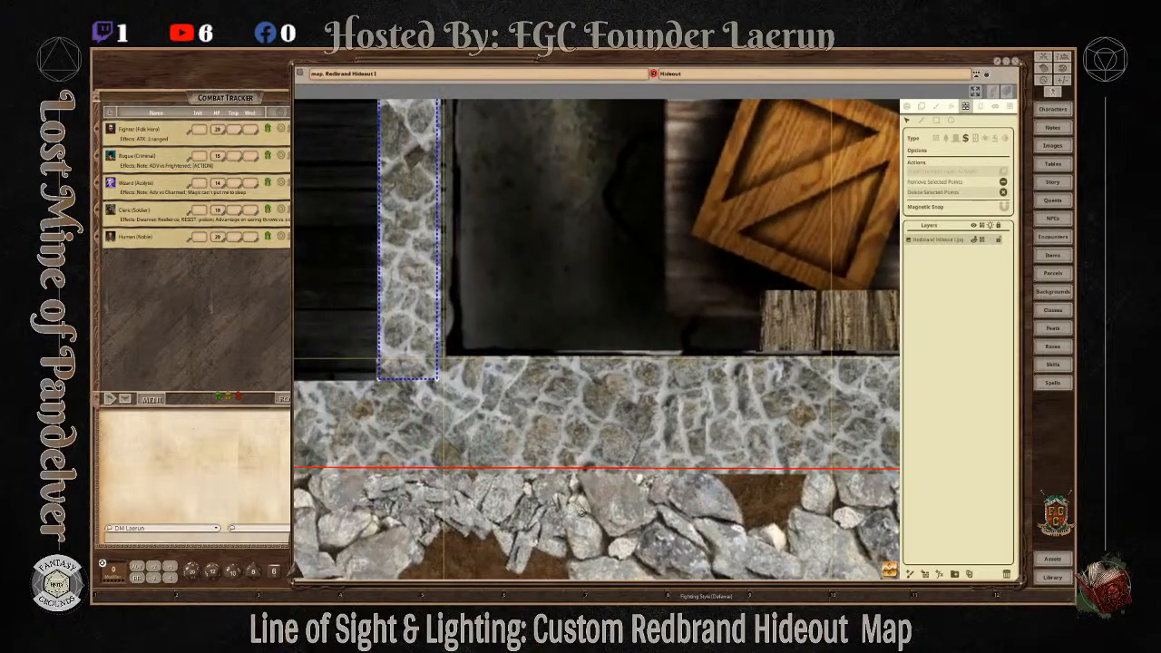
scroll(581, 509, "down", 1)
scroll(558, 516, "down", 1)
left_click_drag(504, 579, 857, 575)
left_click_drag(506, 577, 858, 573)
scroll(857, 573, "down", 2)
scroll(855, 576, "down", 3)
left_click_drag(555, 558, 848, 573)
scroll(848, 573, "up", 1)
scroll(653, 535, "up", 1)
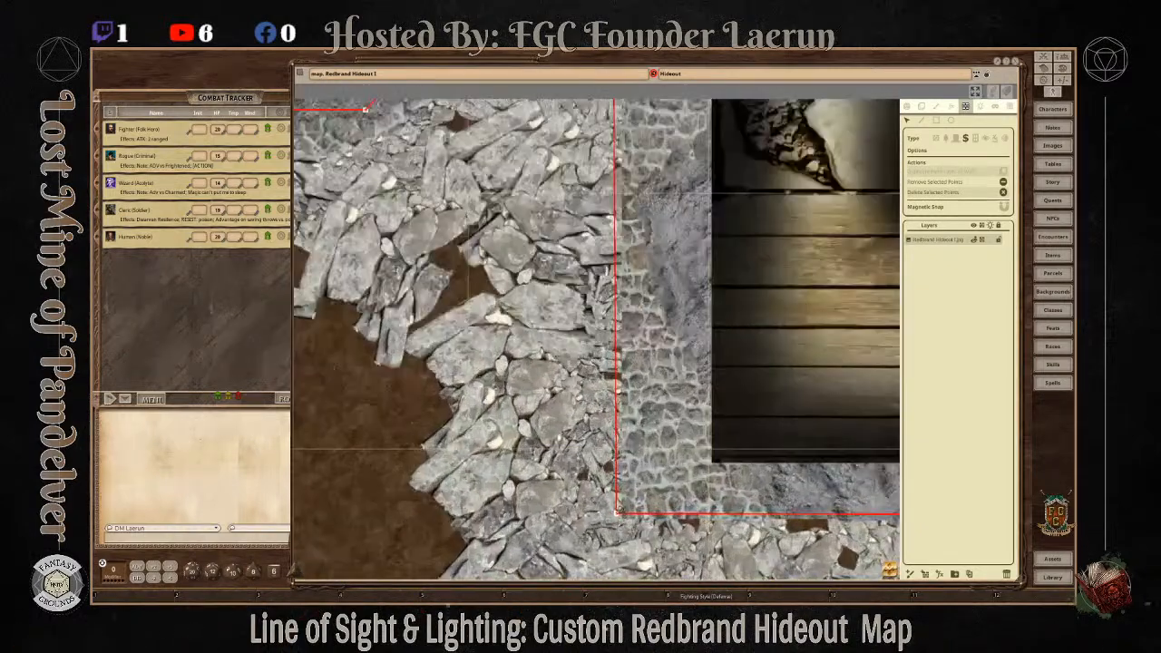
left_click_drag(617, 514, 620, 515)
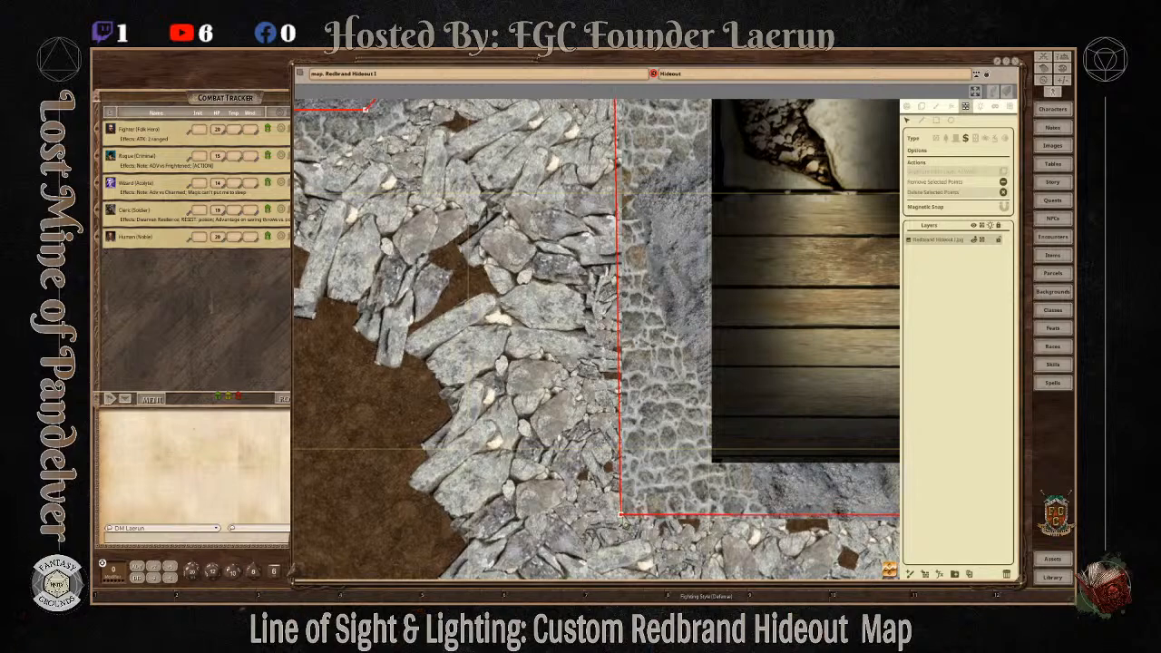
left_click_drag(621, 515, 628, 513)
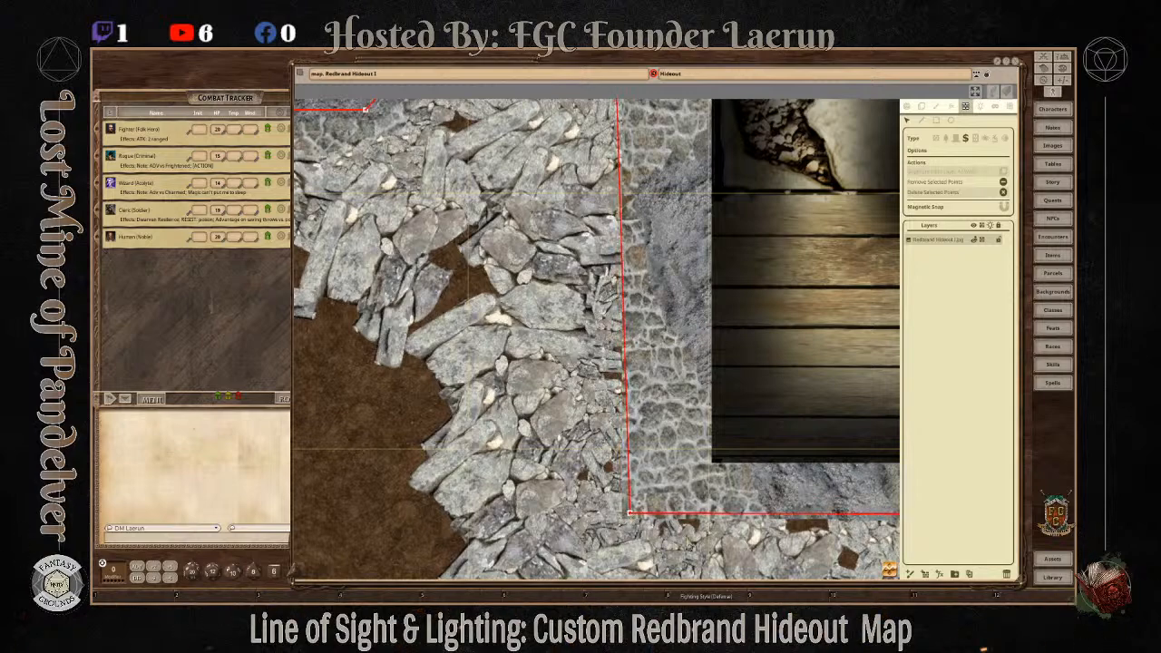
Step: Reposition the boundary points around the top of the rubble pile so the line follows the rubble's upper edge and left slope
left_click_drag(617, 108, 650, 568)
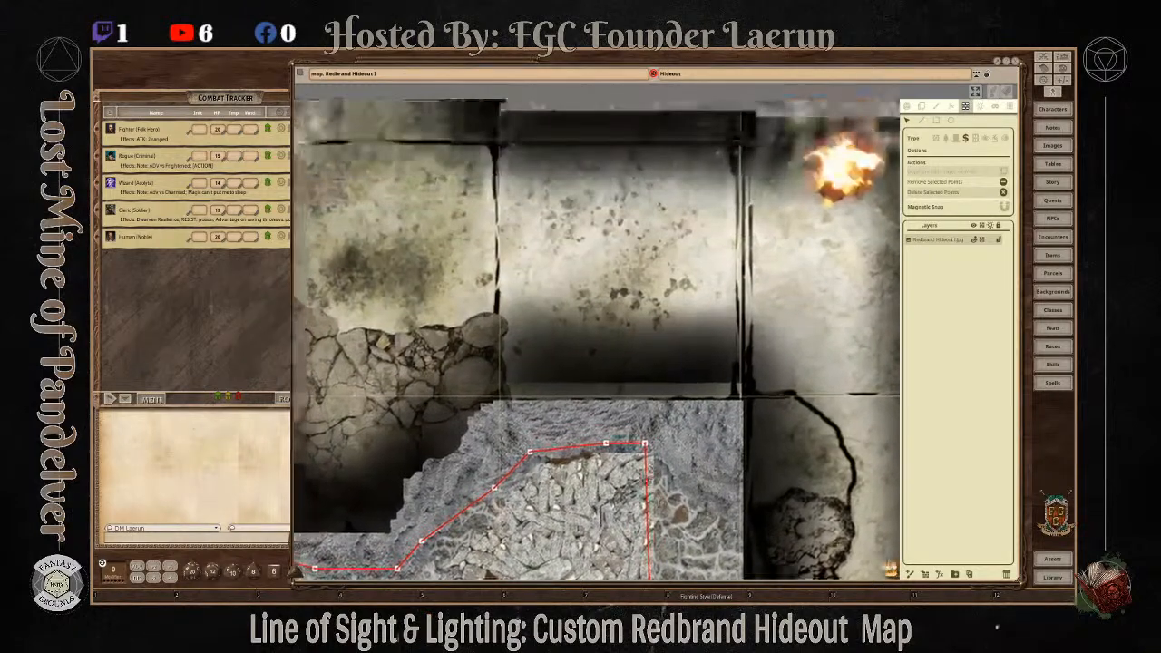
left_click_drag(645, 445, 493, 503)
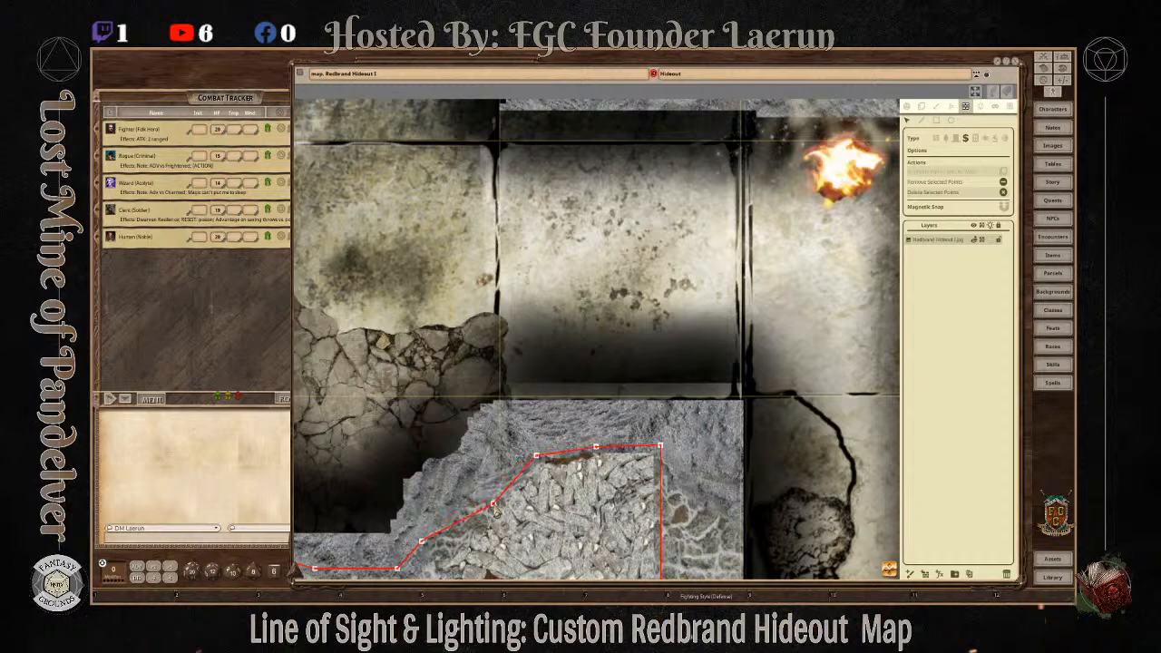
left_click_drag(421, 542, 431, 566)
Step: Lower the boundary points along the rock ledge below the dark floor so the line sits closer to the rubble
scroll(447, 561, "down", 2)
left_click_drag(884, 583, 849, 581)
scroll(640, 387, "up", 5)
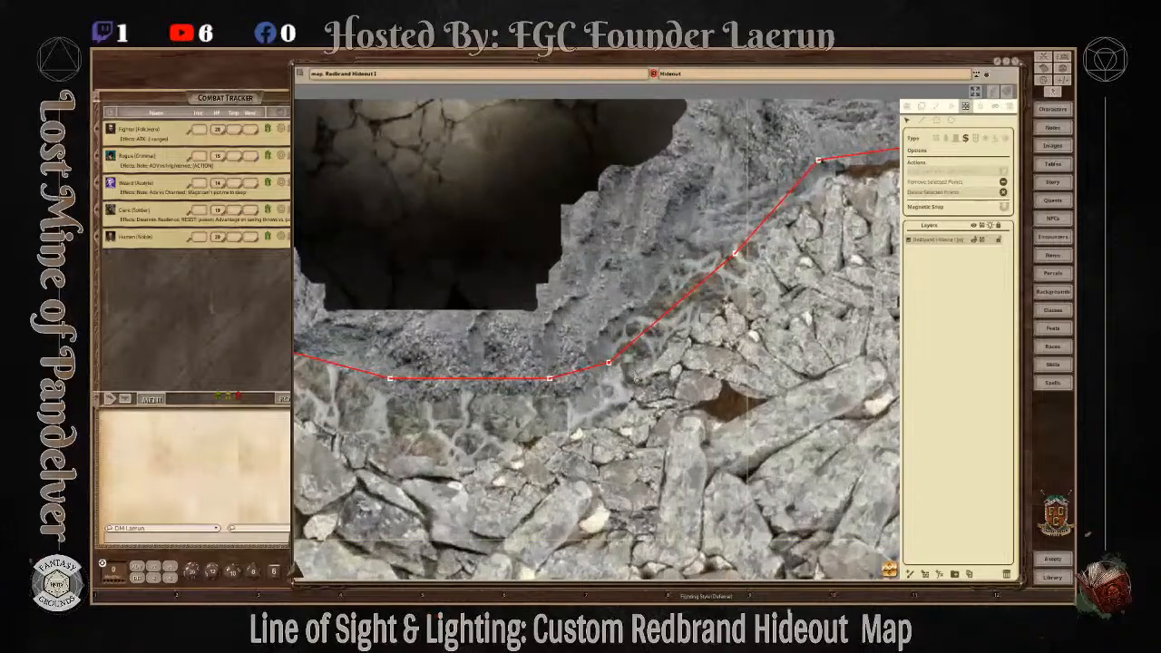
left_click_drag(611, 372, 620, 377)
left_click_drag(551, 380, 564, 400)
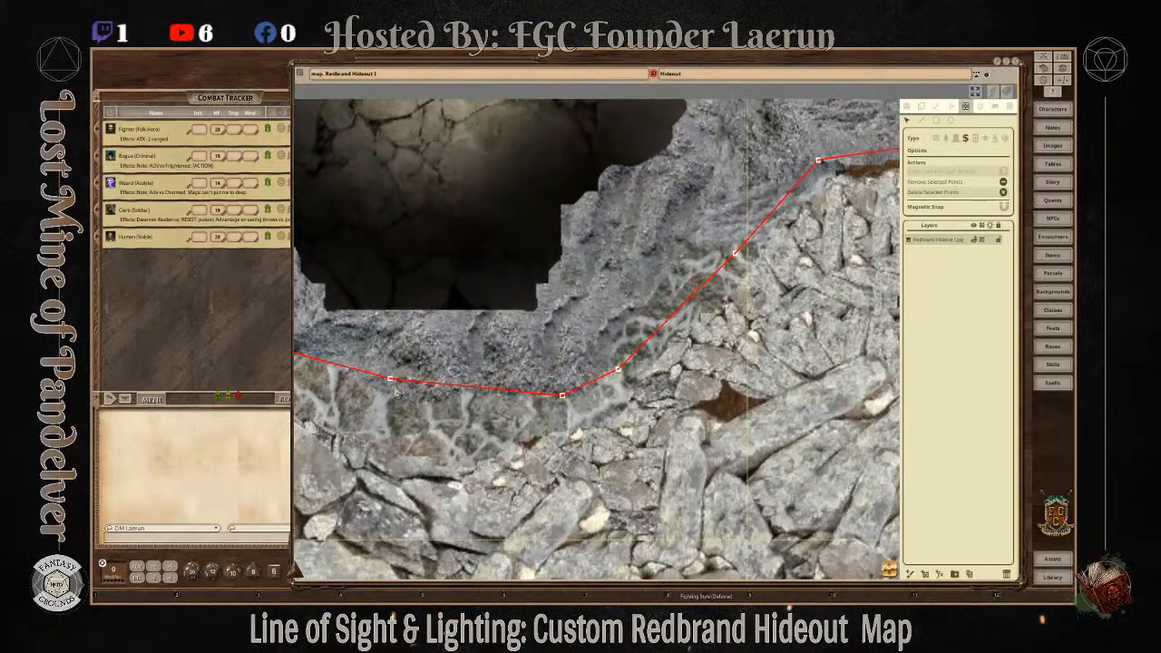
left_click_drag(391, 385, 393, 402)
Step: Adjust the boundary points where the rock slope meets the stone ledge so the line traces the rubble's upper edge
left_click_drag(422, 496, 829, 542)
scroll(835, 513, "up", 3)
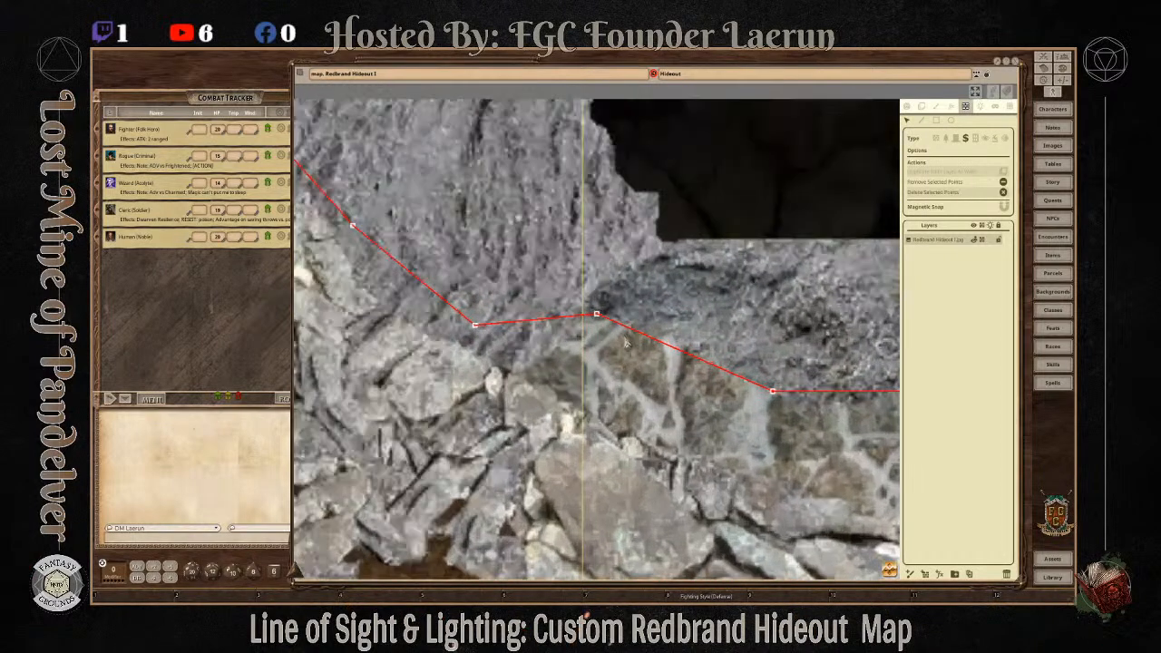
left_click_drag(600, 318, 626, 324)
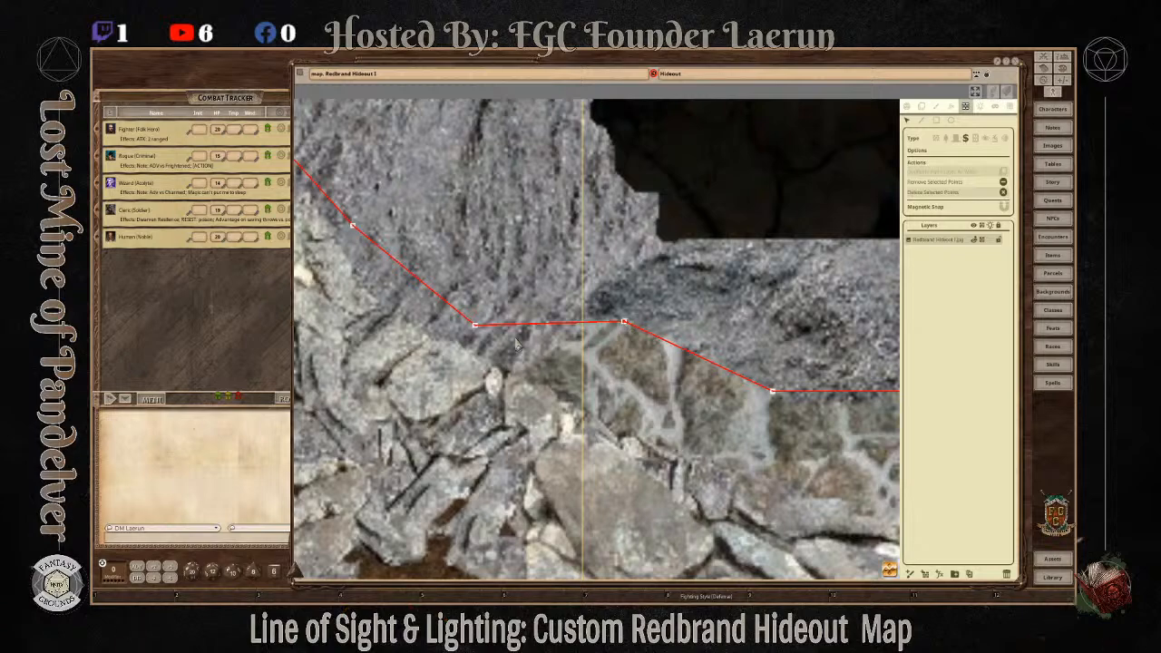
left_click_drag(475, 329, 509, 371)
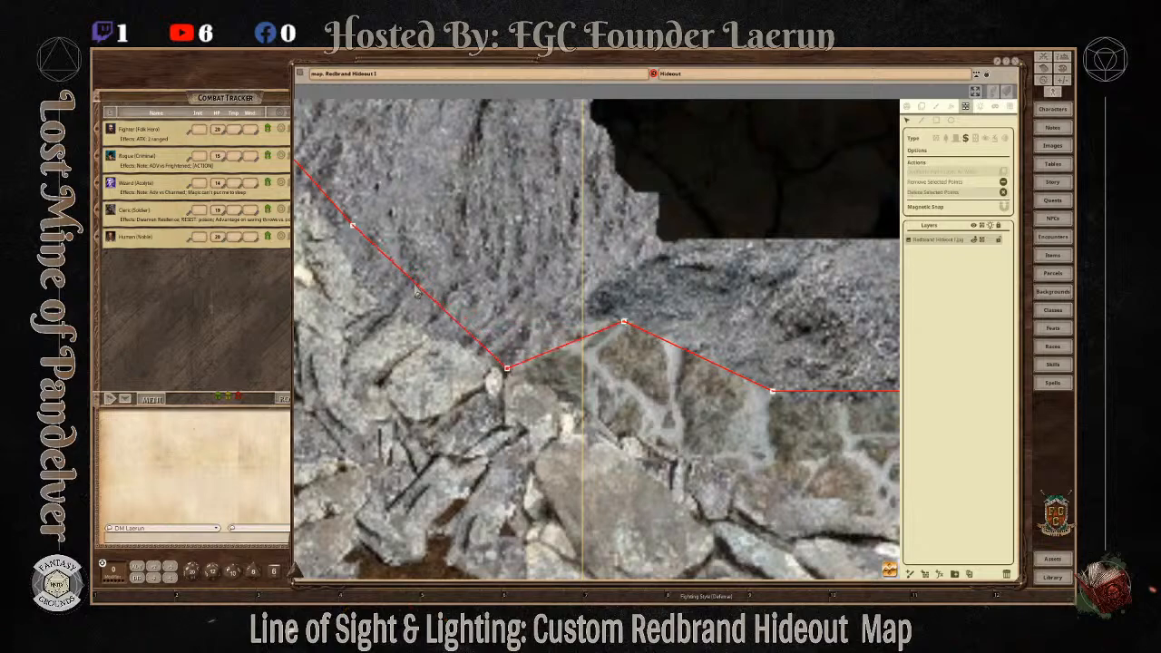
left_click_drag(354, 229, 336, 241)
Step: Lower the boundary point just right of the rubble's peak onto the slope near the rubble's edge
scroll(642, 479, "down", 5)
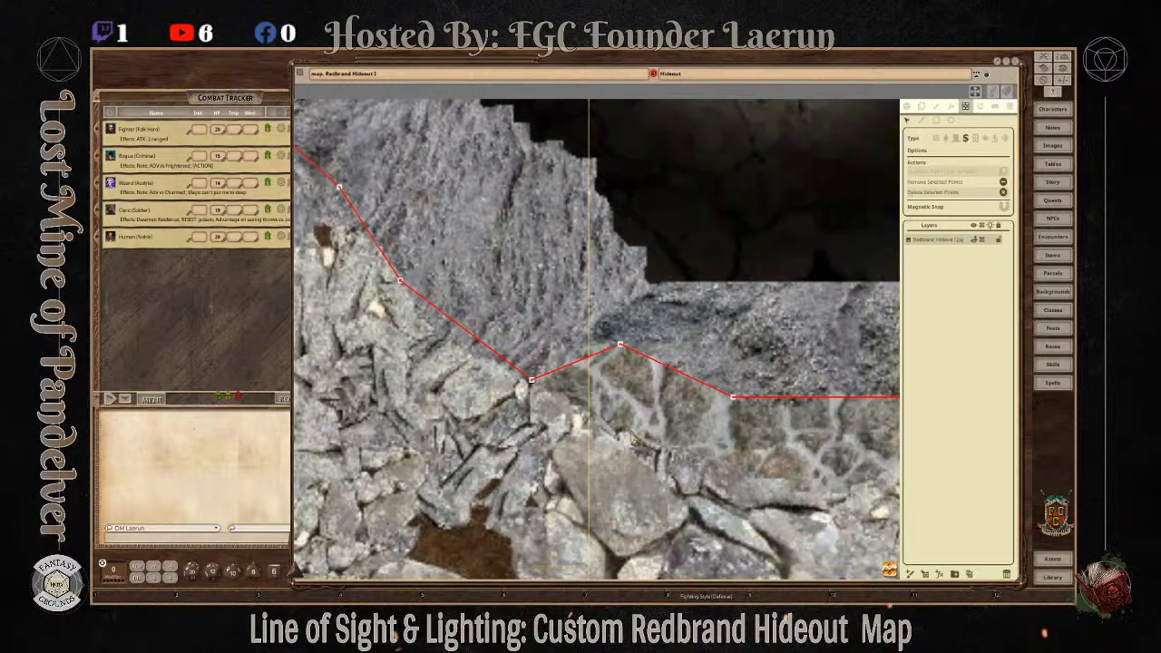
scroll(439, 324, "up", 5)
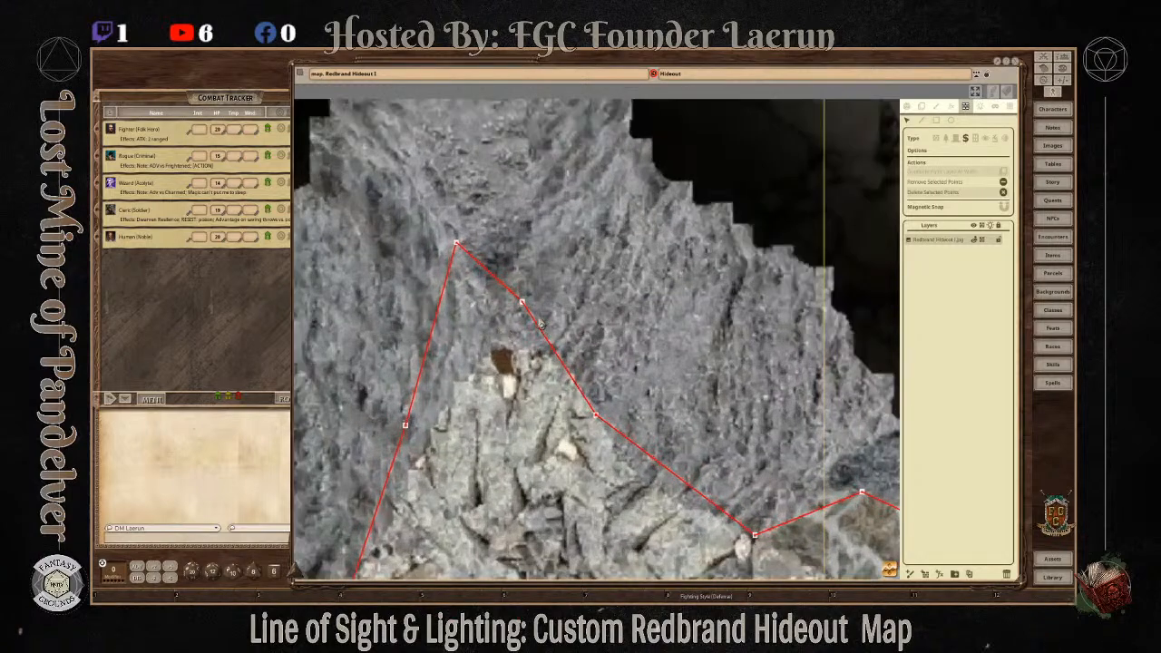
left_click_drag(523, 307, 539, 351)
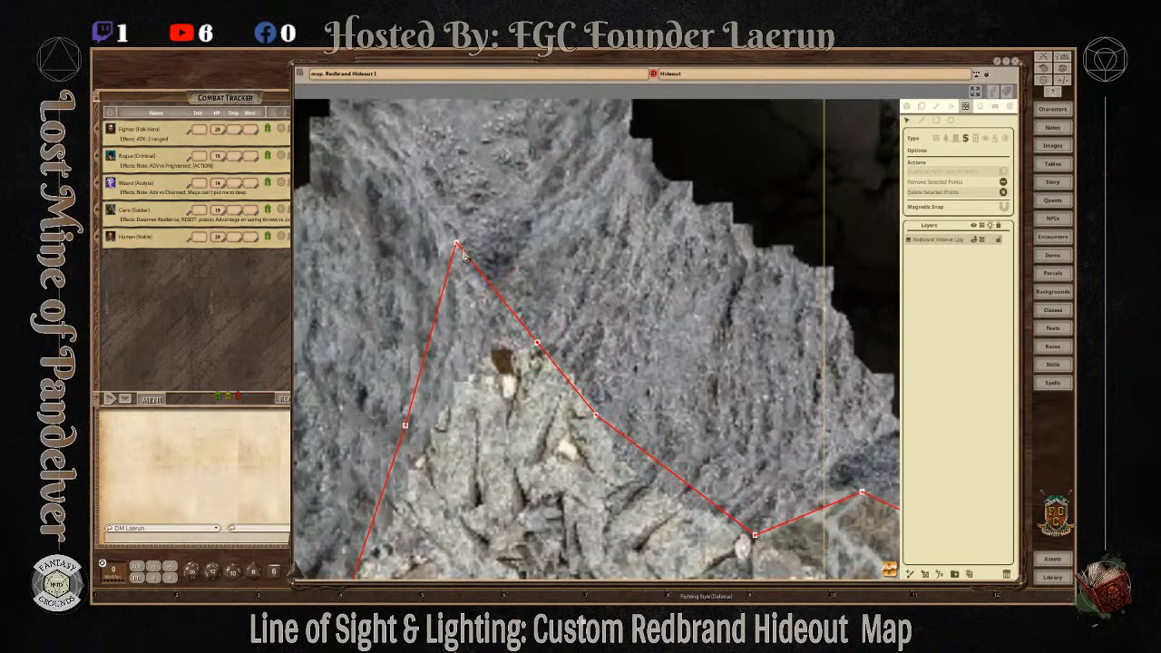
Step: Reposition the boundary points around the rubble's peak and both slopes so the line hugs the rubble's tip
left_click_drag(460, 253, 484, 354)
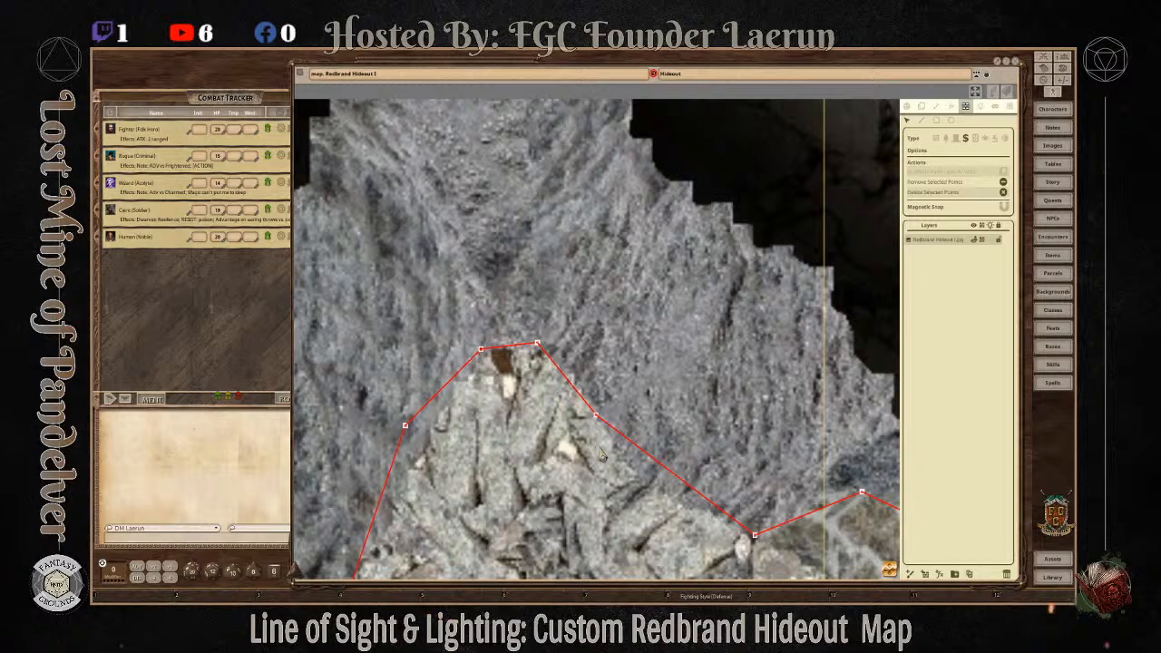
left_click_drag(596, 416, 598, 409)
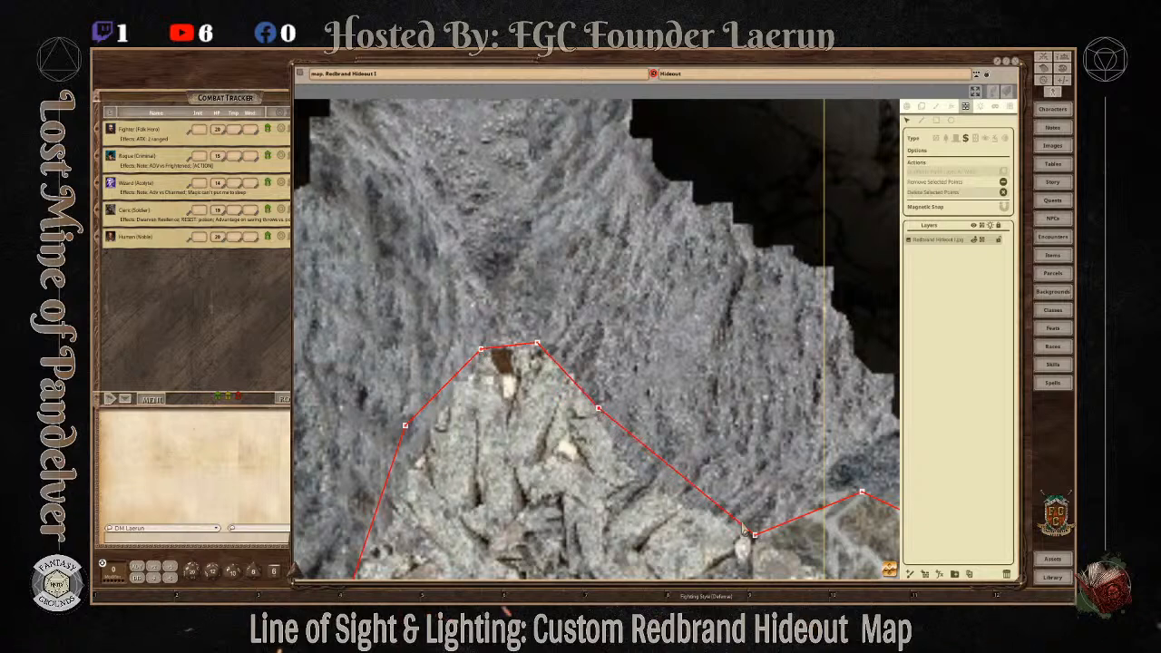
left_click_drag(753, 537, 745, 537)
left_click_drag(599, 409, 602, 420)
left_click_drag(407, 428, 422, 443)
scroll(630, 512, "down", 3)
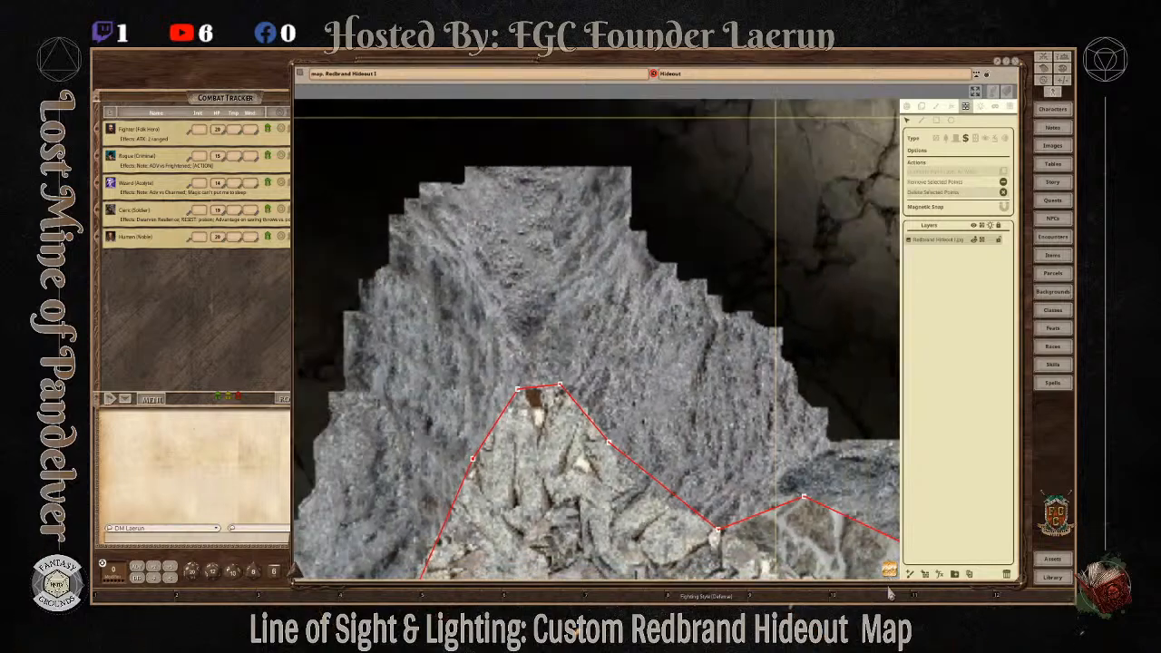
Step: Move the boundary points down the rubble's left side inward so the line follows the border between rock slope, stone wall and rubble
scroll(862, 594, "up", 5)
scroll(716, 237, "up", 1)
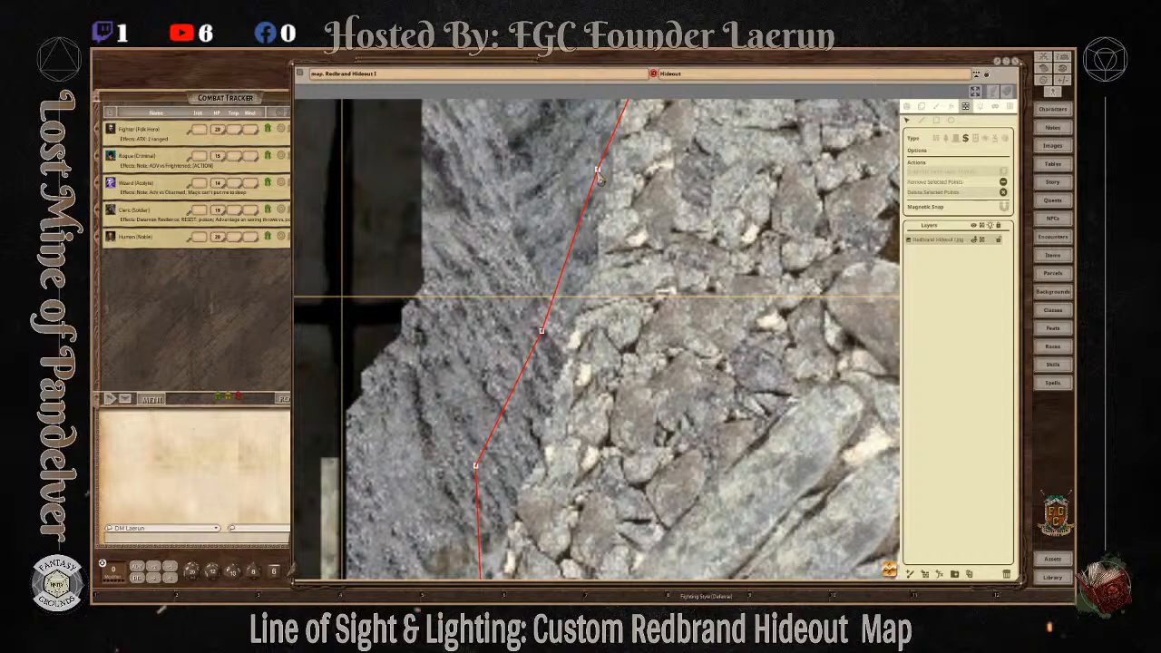
left_click_drag(599, 170, 607, 179)
left_click_drag(542, 331, 595, 268)
left_click_drag(477, 469, 524, 407)
left_click_drag(893, 579, 861, 146)
scroll(430, 201, "up", 2)
scroll(490, 264, "down", 3)
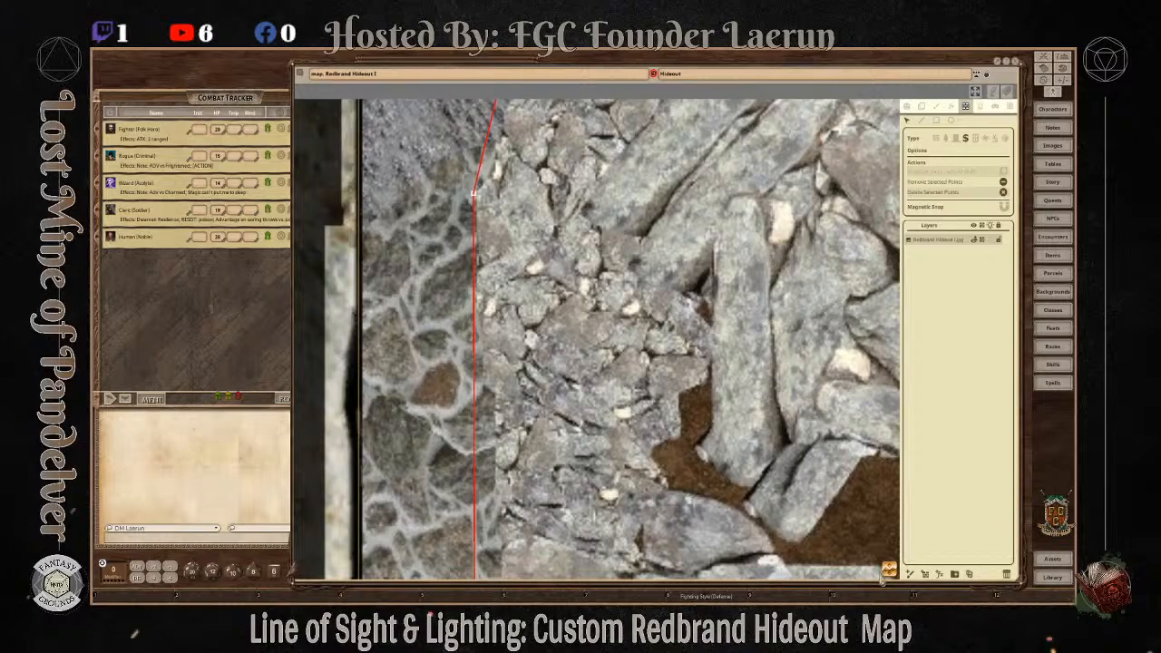
left_click_drag(665, 352, 746, 492)
left_click_drag(558, 337, 567, 290)
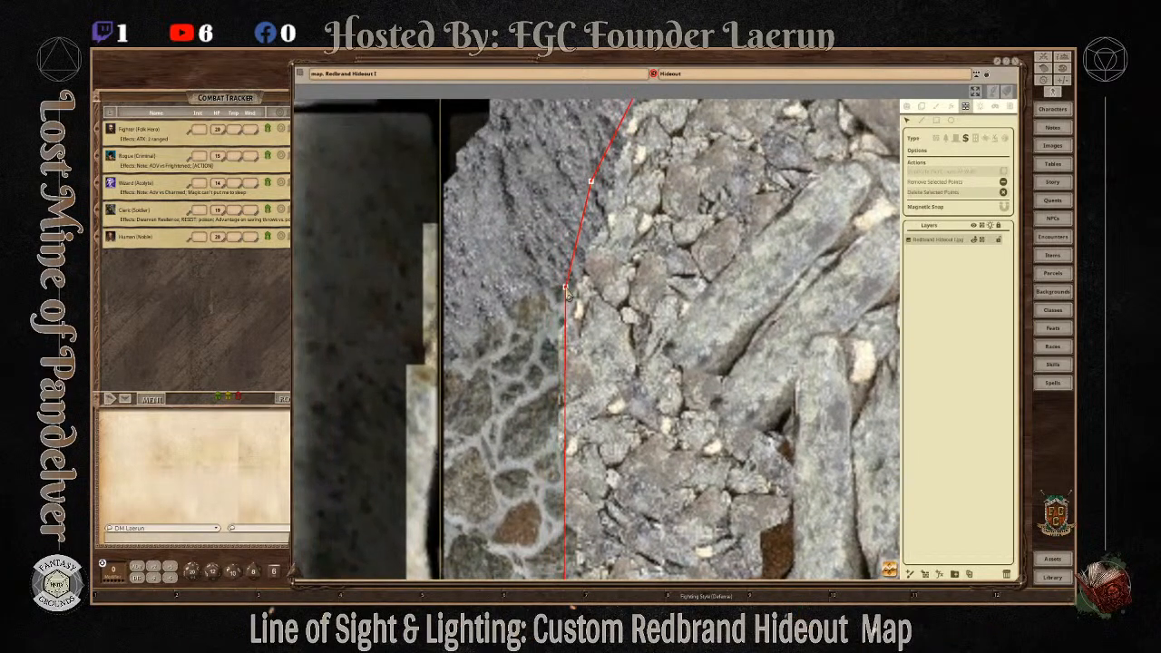
Step: Shift the boundary point beside the lowest rubble slabs onto the stone wall and lower the wall's corner point to the map's bottom edge
scroll(753, 469, "down", 3)
mouse_move(892, 574)
left_mouse_down()
mouse_move(890, 603)
mouse_move(903, 597)
mouse_move(885, 593)
left_mouse_up()
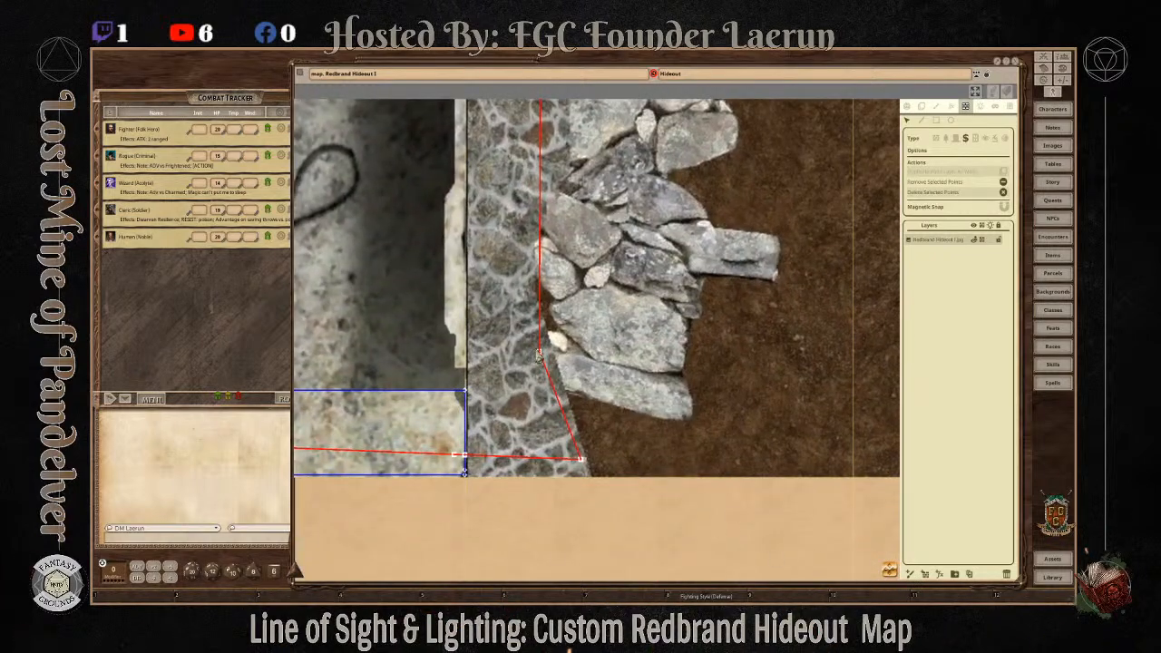
left_click_drag(540, 355, 531, 351)
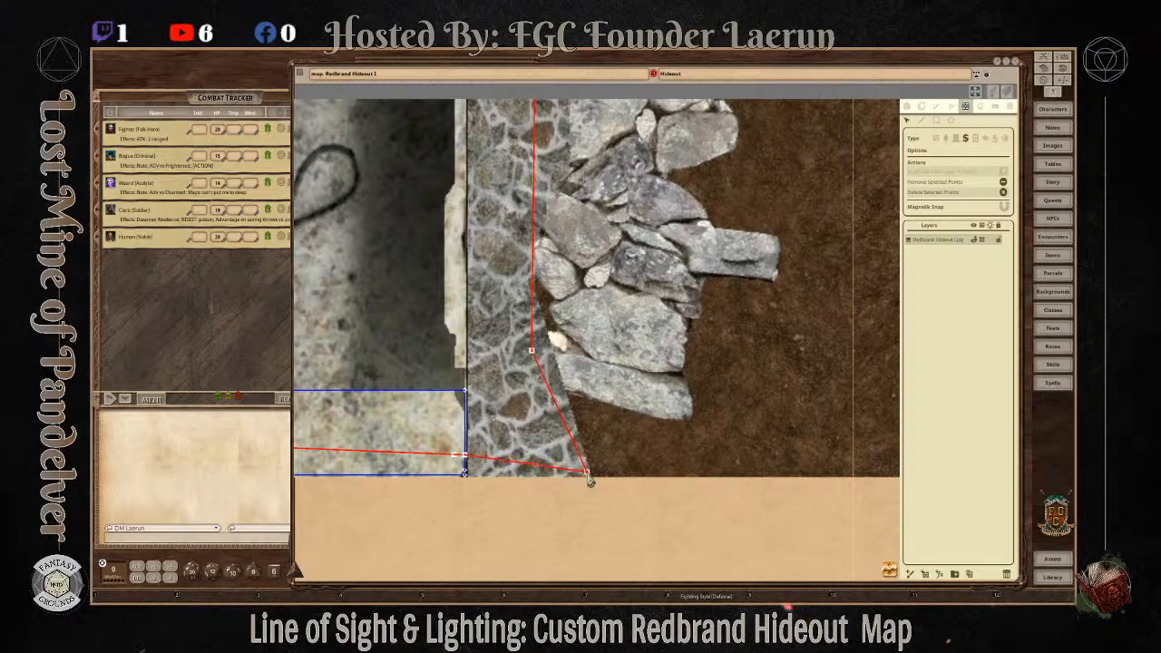
Step: Lower the boundary point on the blue occluder's right edge to near its bottom corner and bring the neighbouring point closer
scroll(453, 466, "up", 2)
scroll(453, 465, "up", 4)
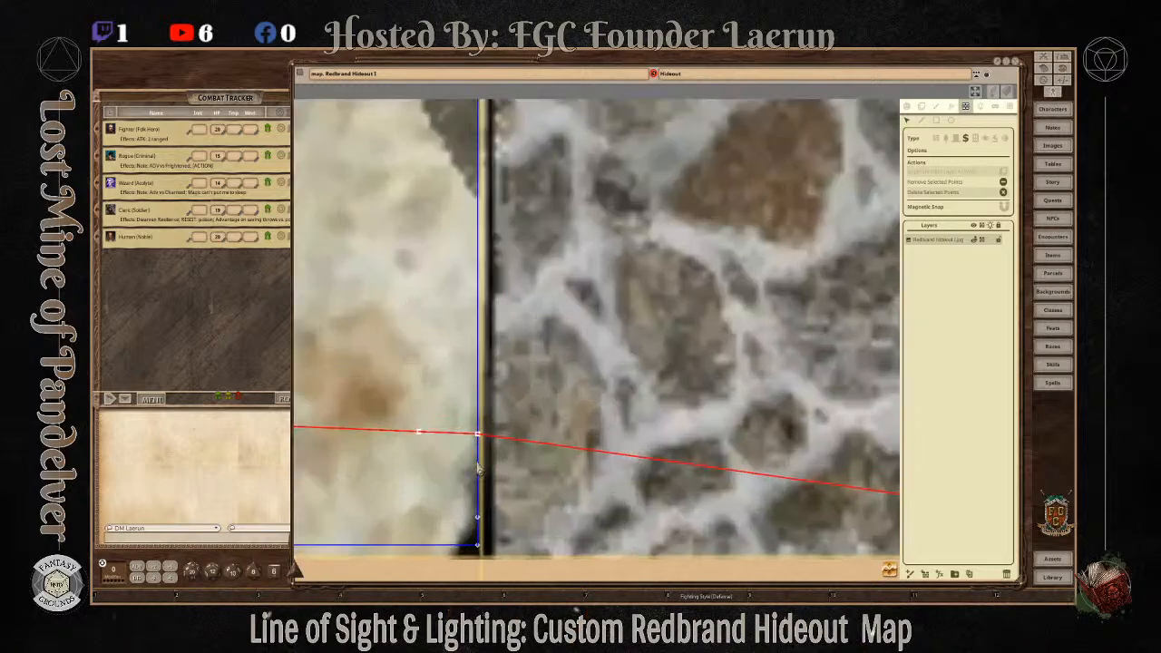
left_click_drag(481, 441, 480, 539)
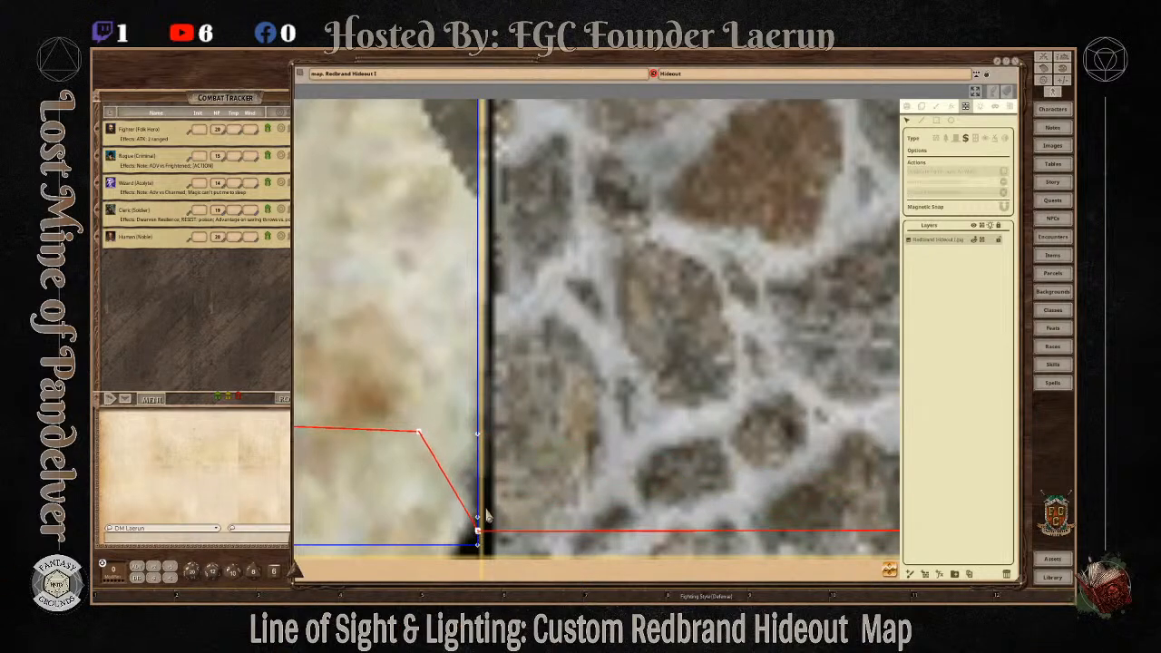
scroll(495, 498, "up", 1)
left_click_drag(416, 431, 441, 458)
scroll(442, 461, "down", 3)
scroll(447, 481, "down", 5)
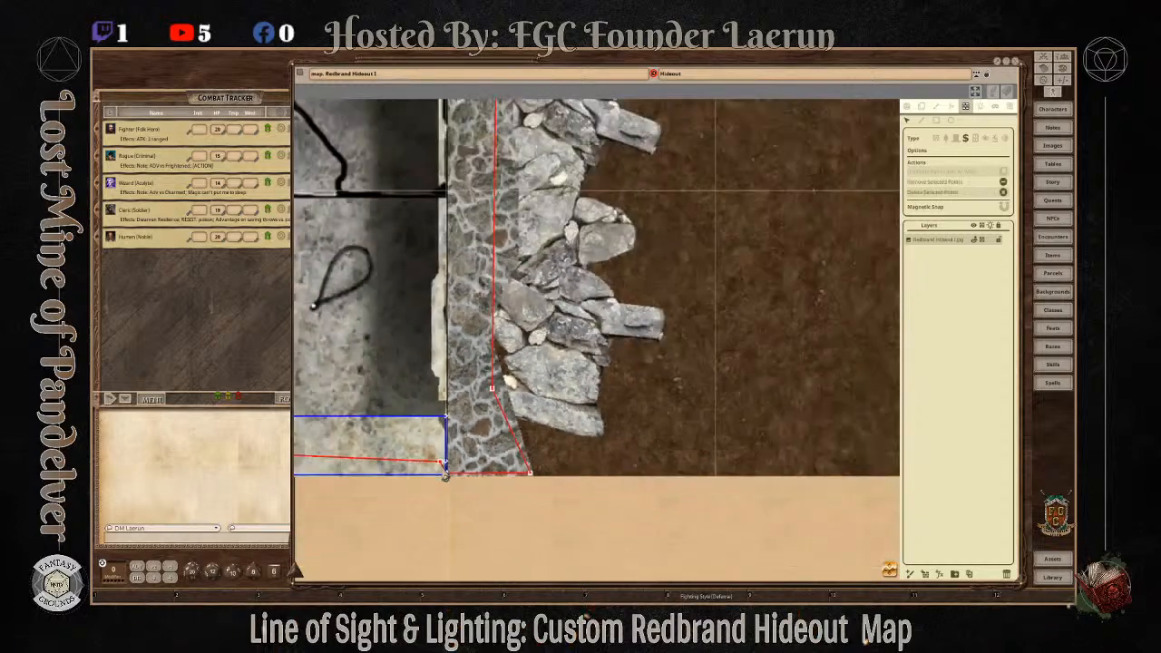
Step: Move the neighbouring boundary point onto the blue occluder's right edge, a short distance above its bottom corner
scroll(444, 471, "up", 6)
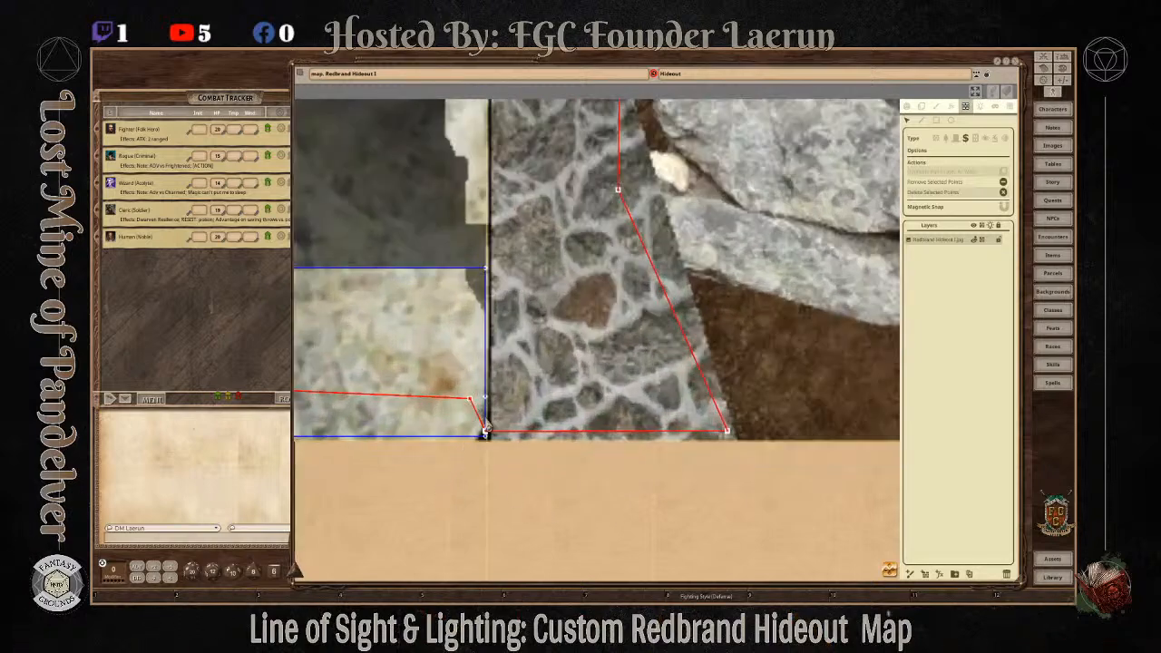
left_click_drag(473, 405, 484, 435)
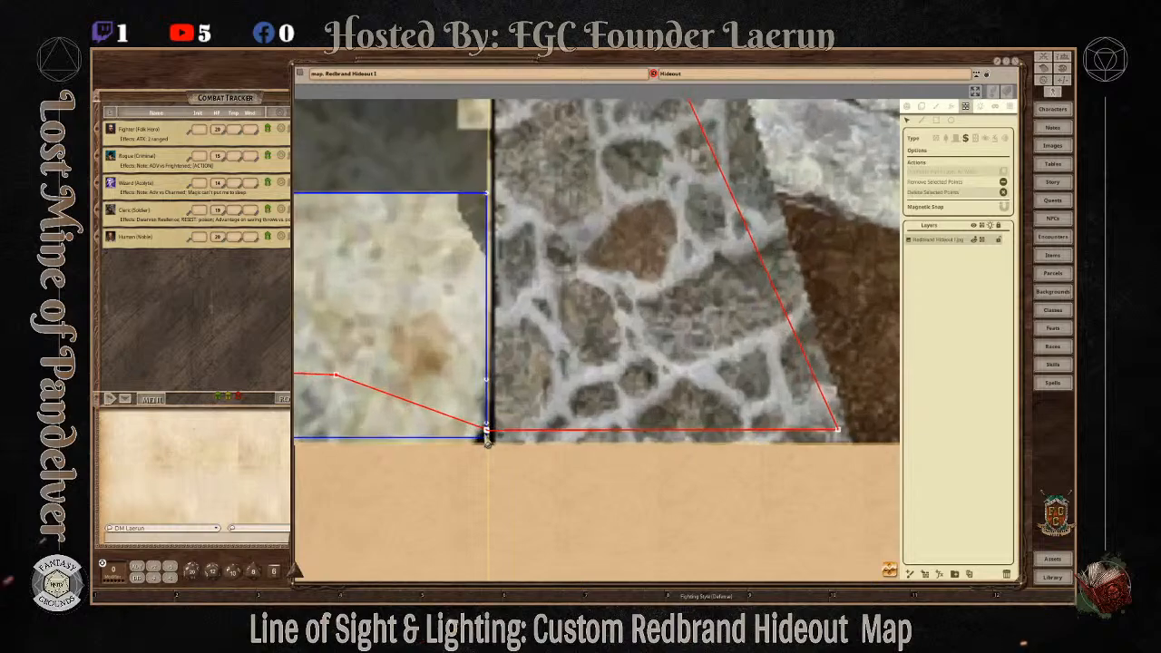
scroll(487, 436, "up", 3)
scroll(488, 436, "up", 4)
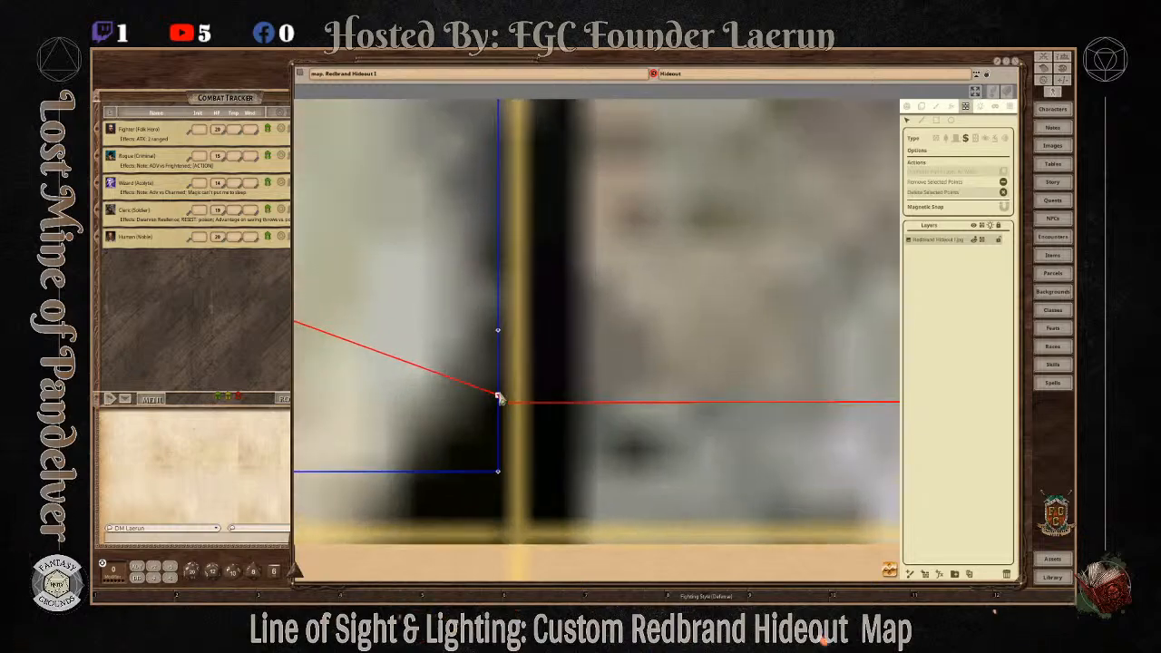
left_click_drag(499, 401, 497, 123)
scroll(485, 208, "down", 6)
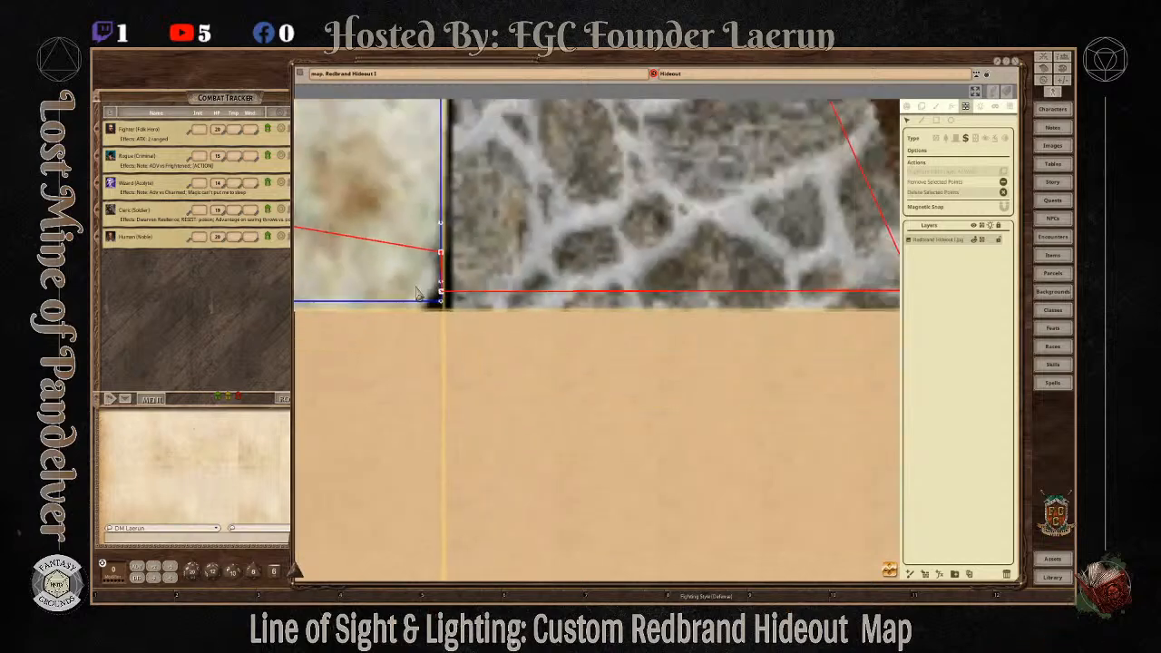
scroll(422, 295, "down", 2)
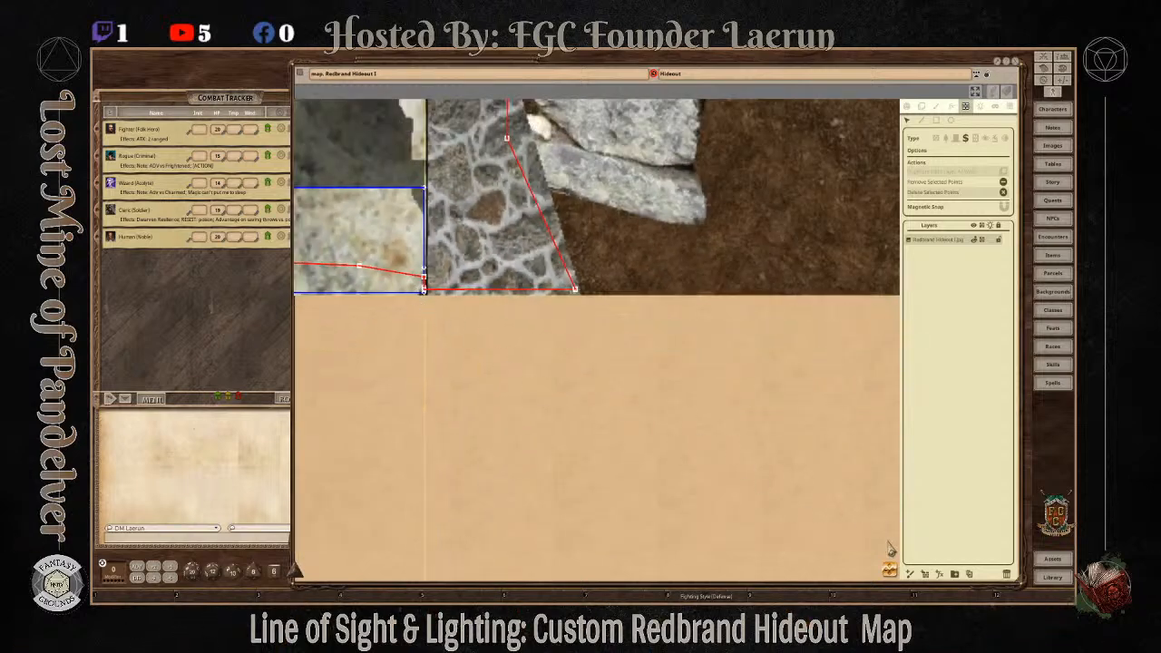
Step: Lower the blue occluder's bottom-left corner point to the map's bottom edge
left_click_drag(334, 397, 751, 460)
scroll(762, 437, "up", 2)
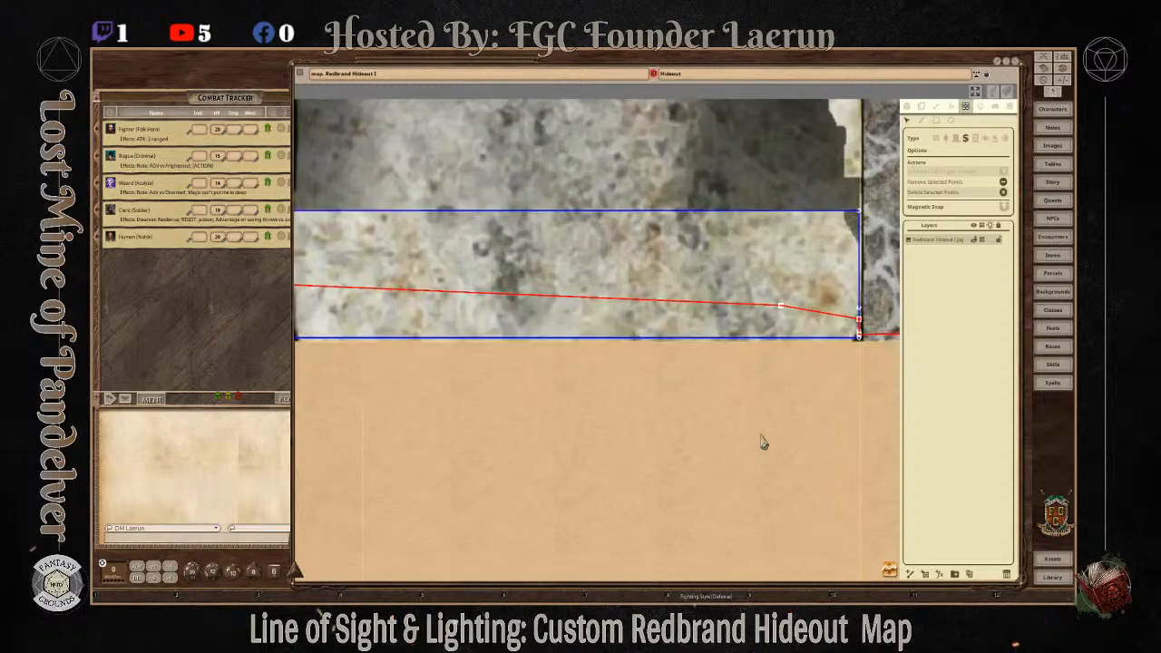
scroll(762, 437, "down", 3)
scroll(427, 362, "up", 1)
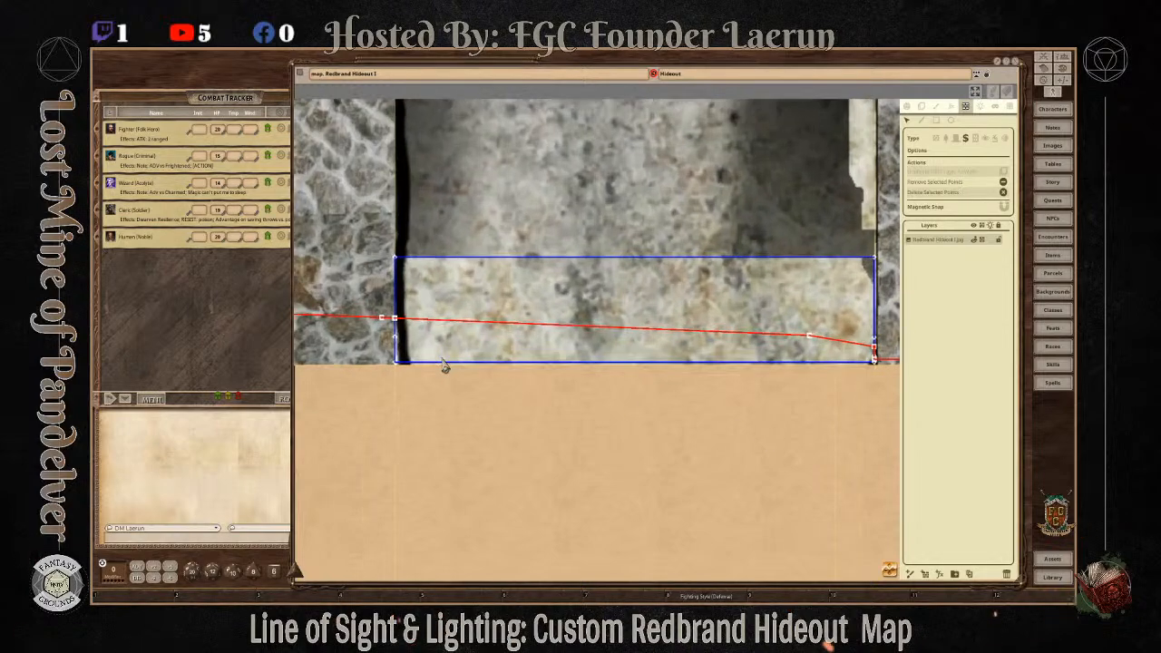
scroll(405, 365, "up", 2)
scroll(396, 372, "up", 3)
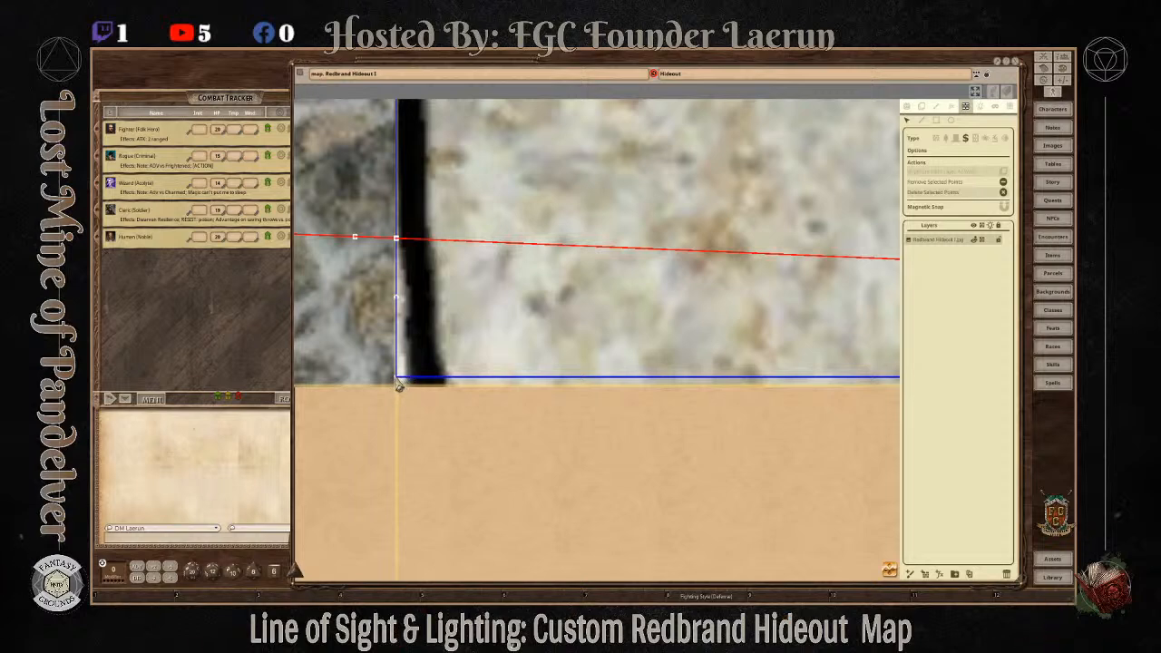
left_click_drag(399, 381, 399, 390)
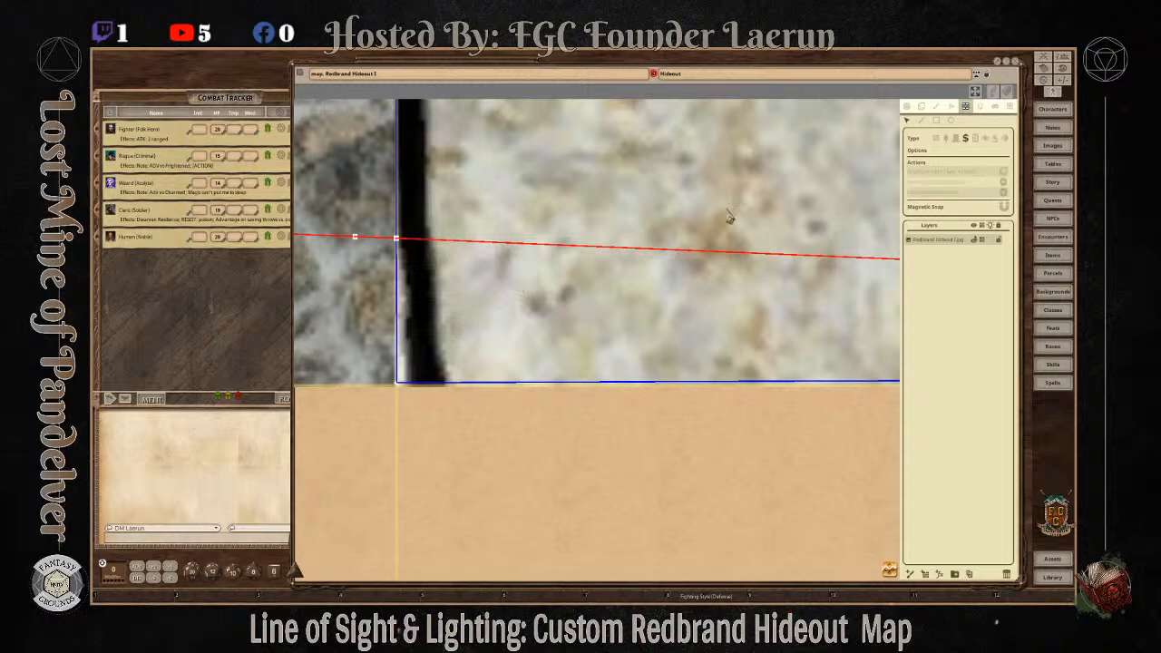
Step: Remove the extra boundary point just outside the blue occluder's left edge
scroll(433, 247, "up", 2)
scroll(345, 253, "down", 3)
left_click(331, 244)
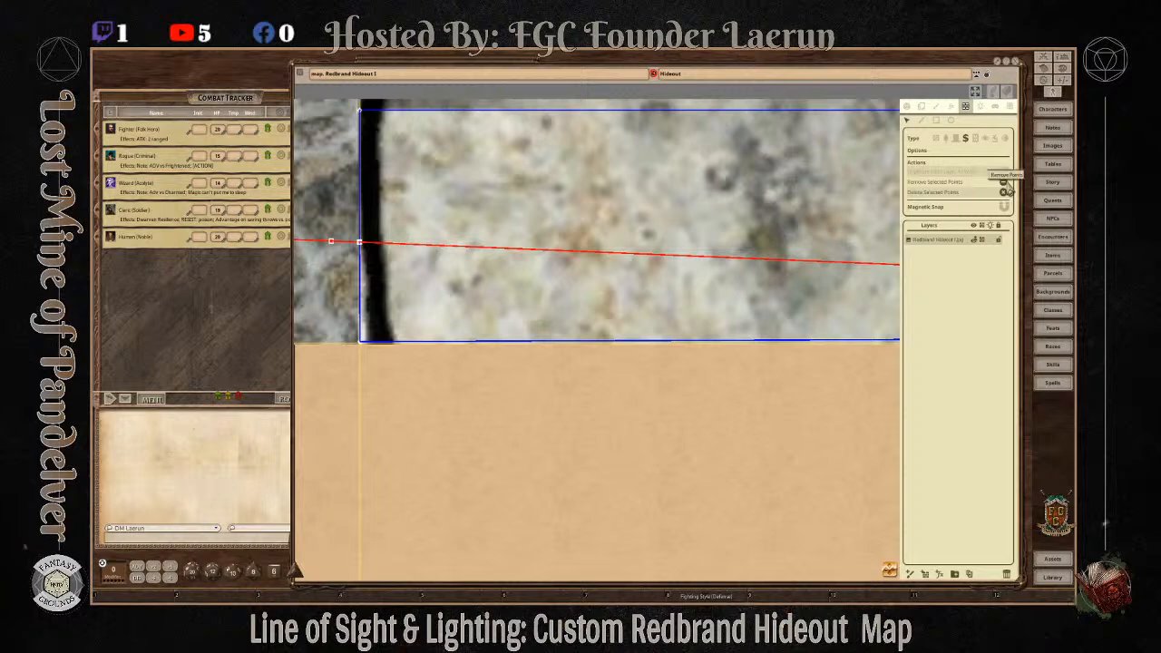
scroll(797, 317, "down", 2)
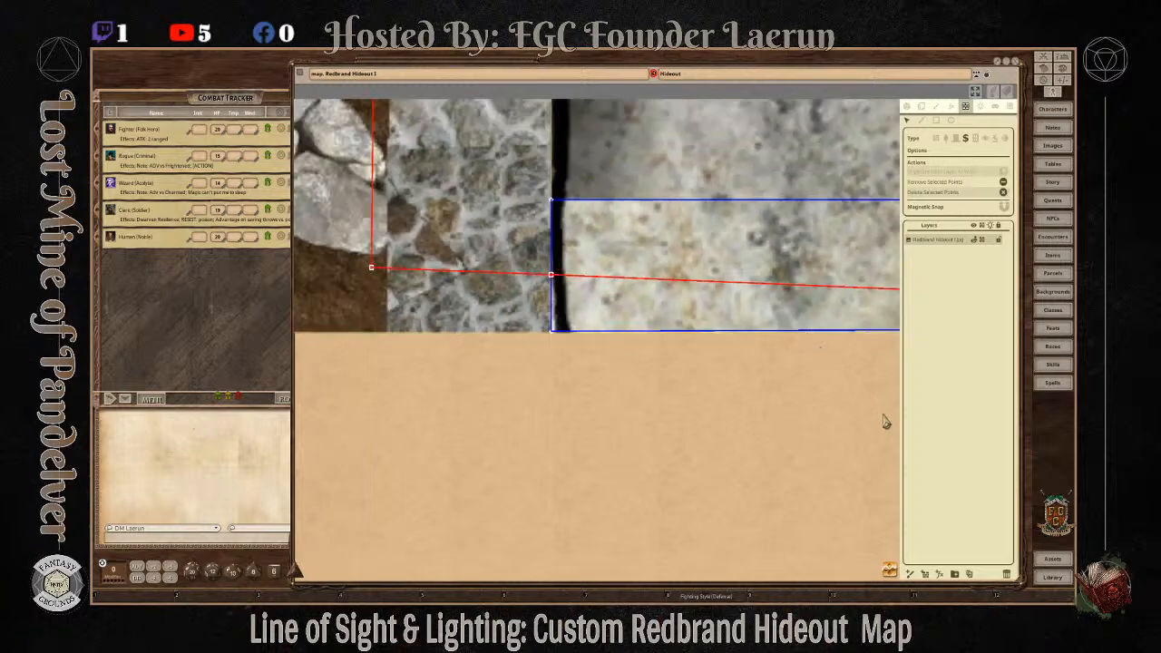
Step: Raise the upper boundary point on the blue occluder's right edge until it is level with the neighbouring point inside the occluder
left_click_drag(884, 408, 302, 481)
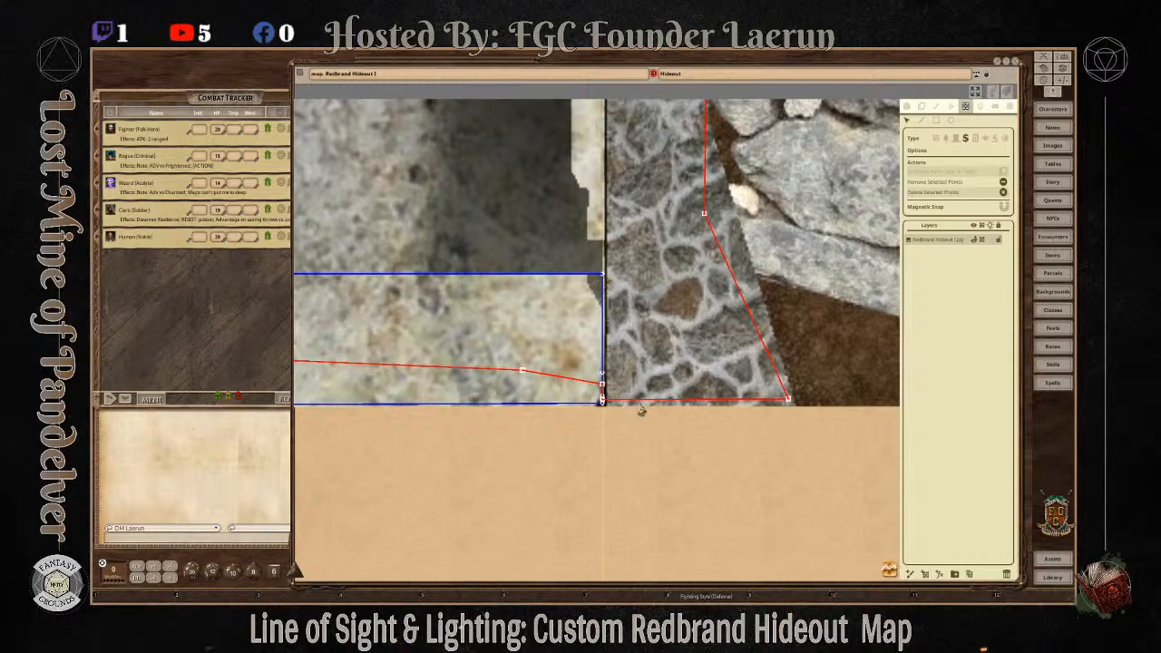
scroll(635, 396, "up", 3)
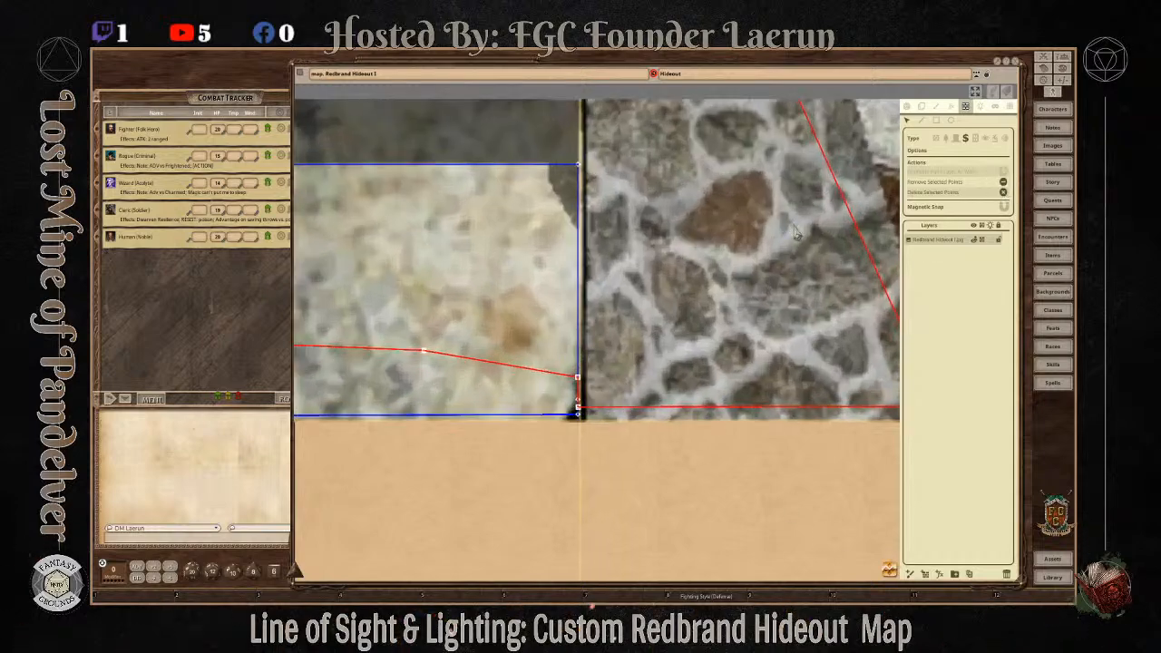
scroll(581, 399, "up", 5)
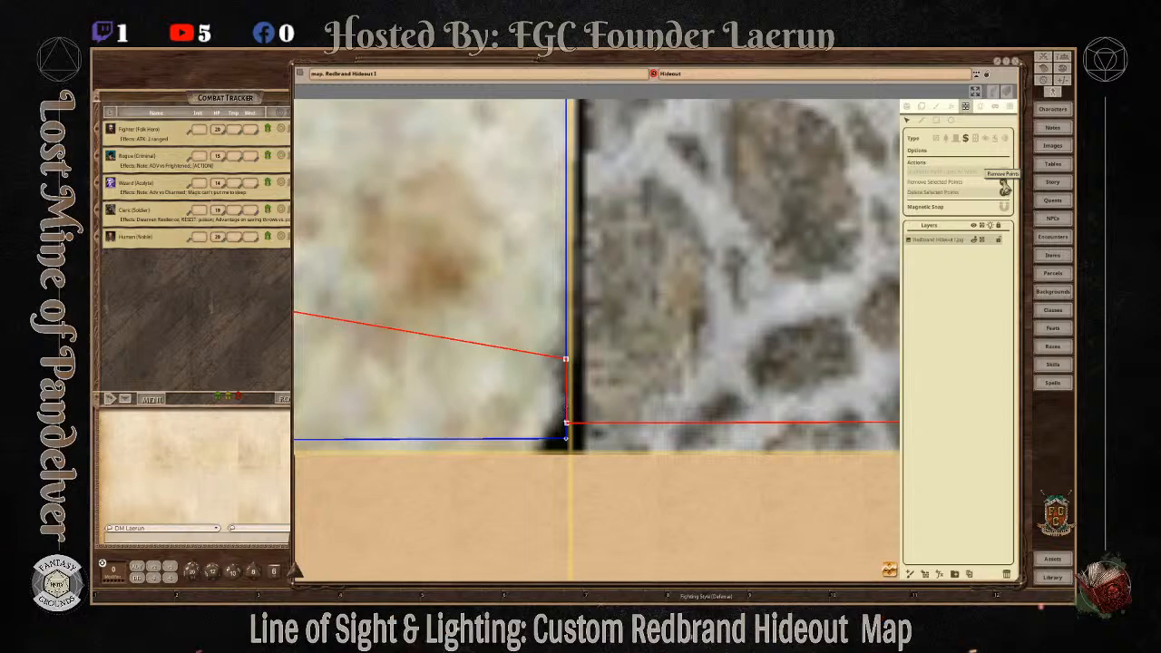
scroll(581, 414, "up", 4)
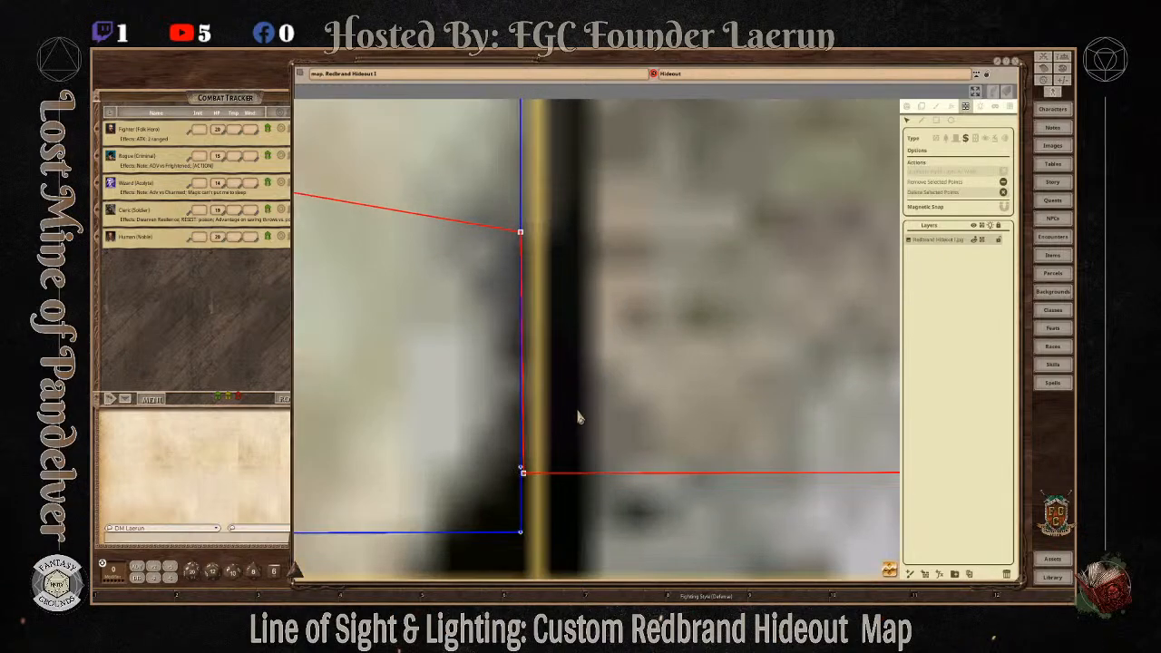
scroll(552, 470, "down", 5)
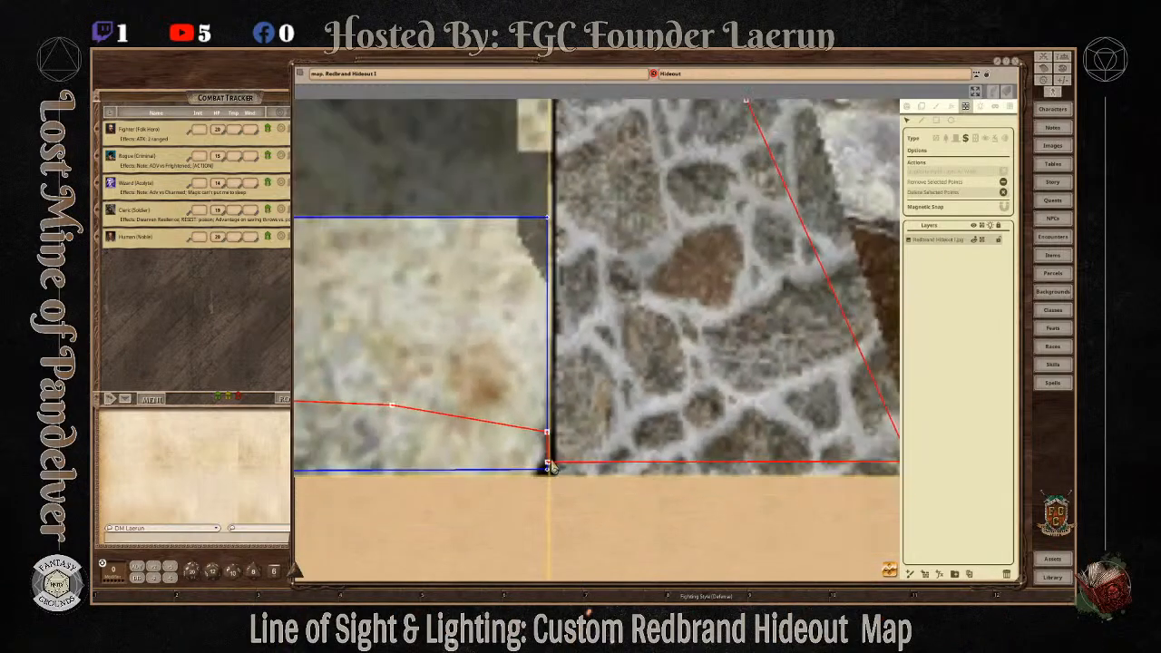
scroll(551, 465, "down", 2)
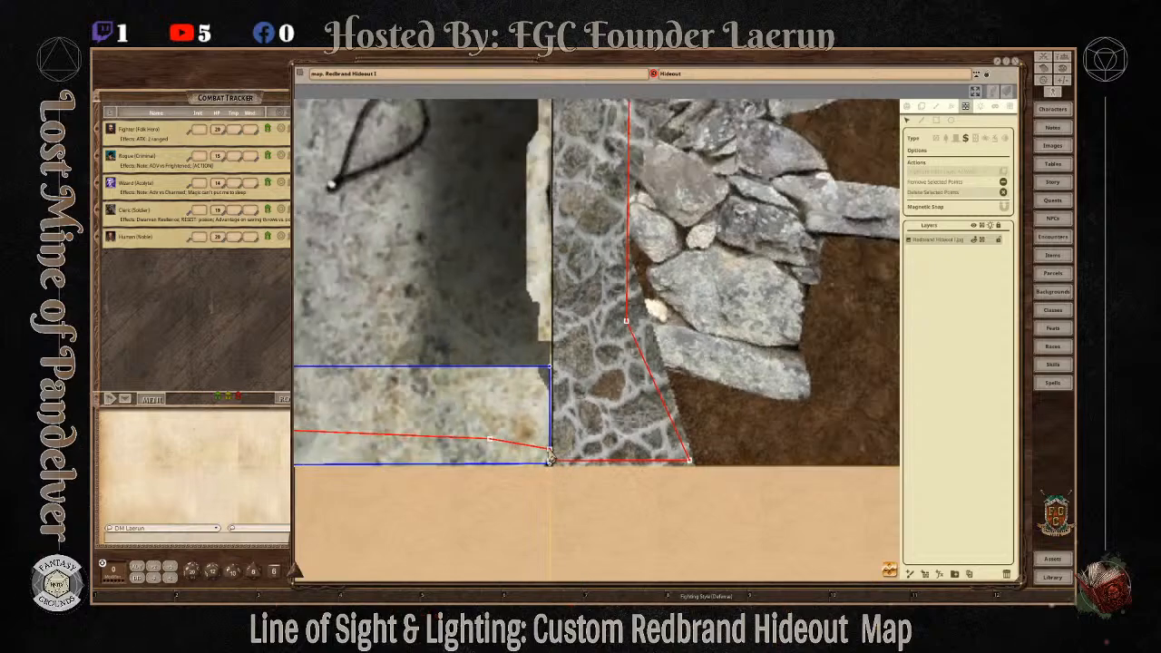
left_click_drag(551, 459, 551, 442)
scroll(484, 455, "up", 3)
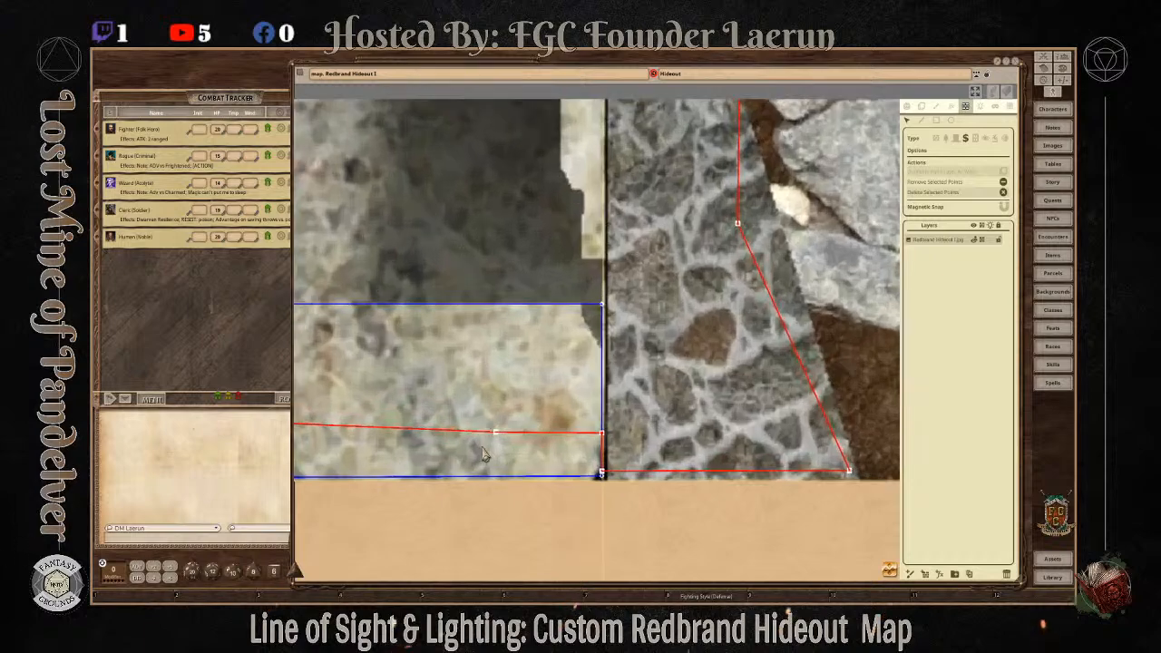
scroll(484, 455, "down", 3)
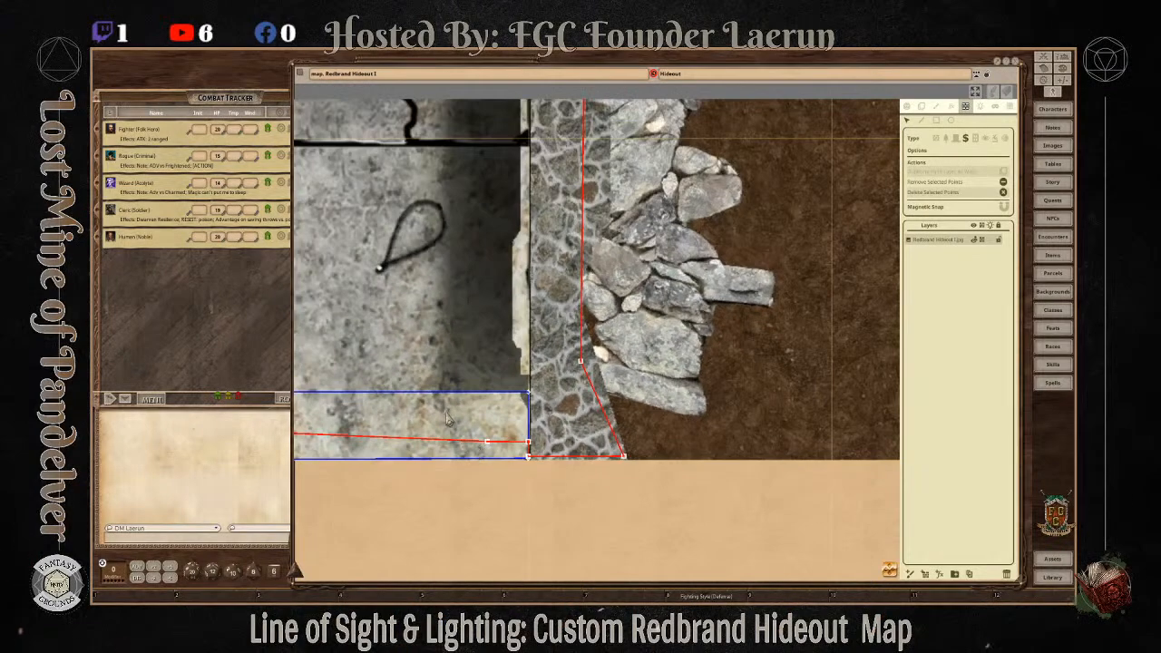
Step: Draw a short diagonal wall occluder inside the blue occluder, crossing the boundary line
left_click_drag(536, 534, 769, 511)
scroll(666, 435, "up", 2)
scroll(666, 437, "up", 1)
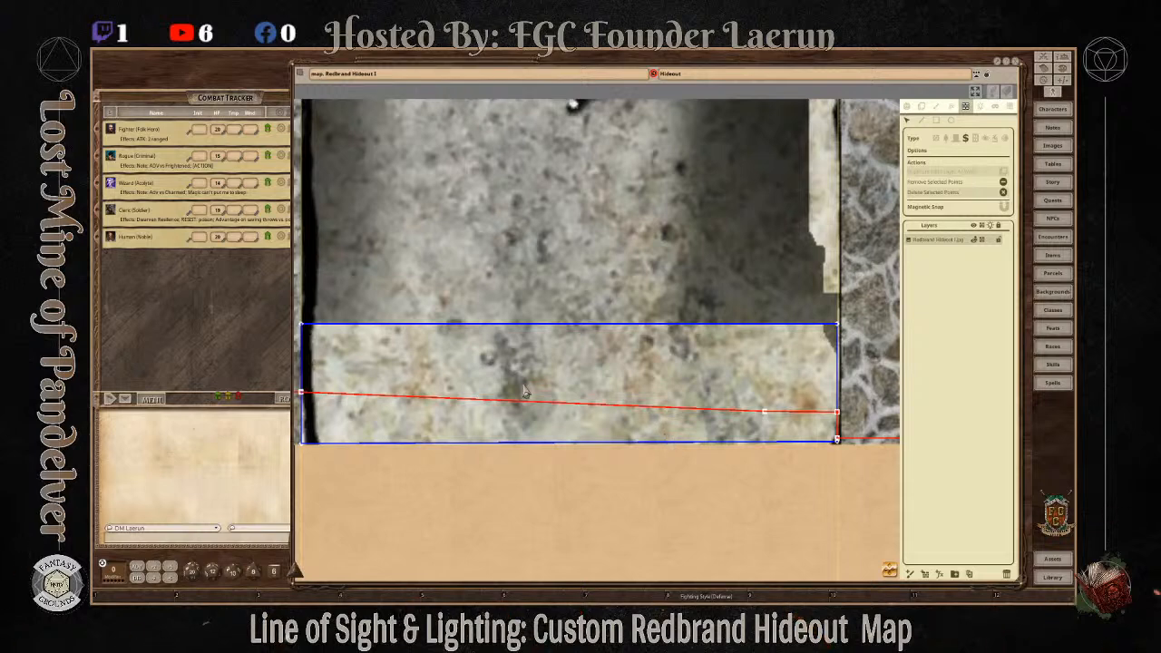
scroll(493, 414, "down", 1)
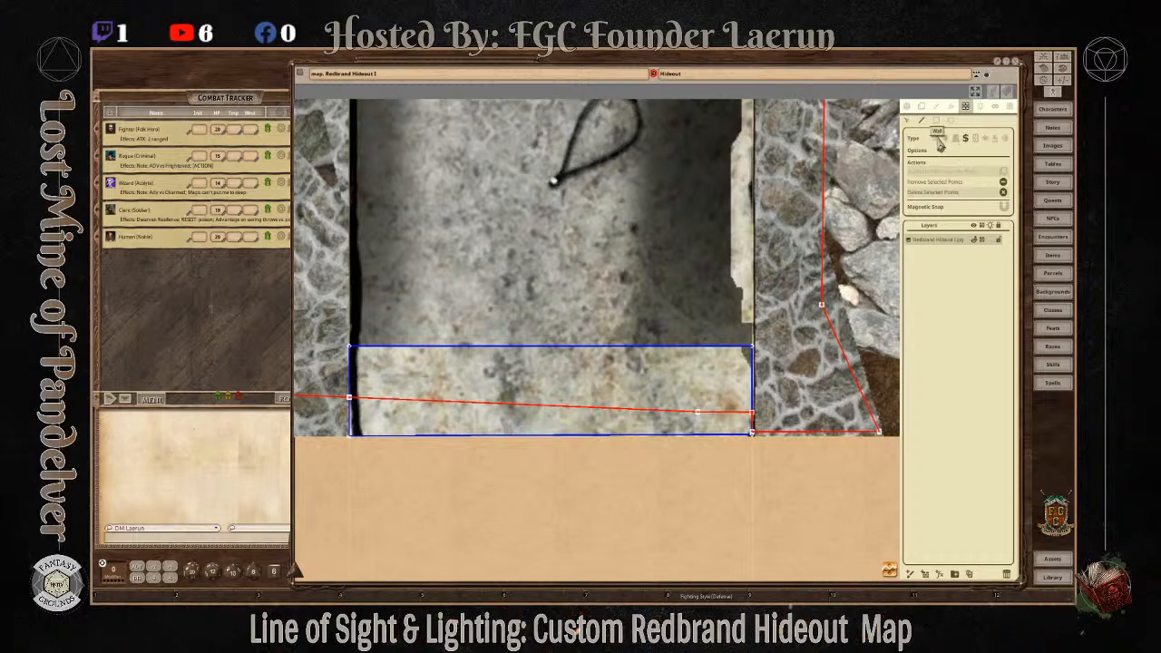
scroll(615, 399, "up", 1)
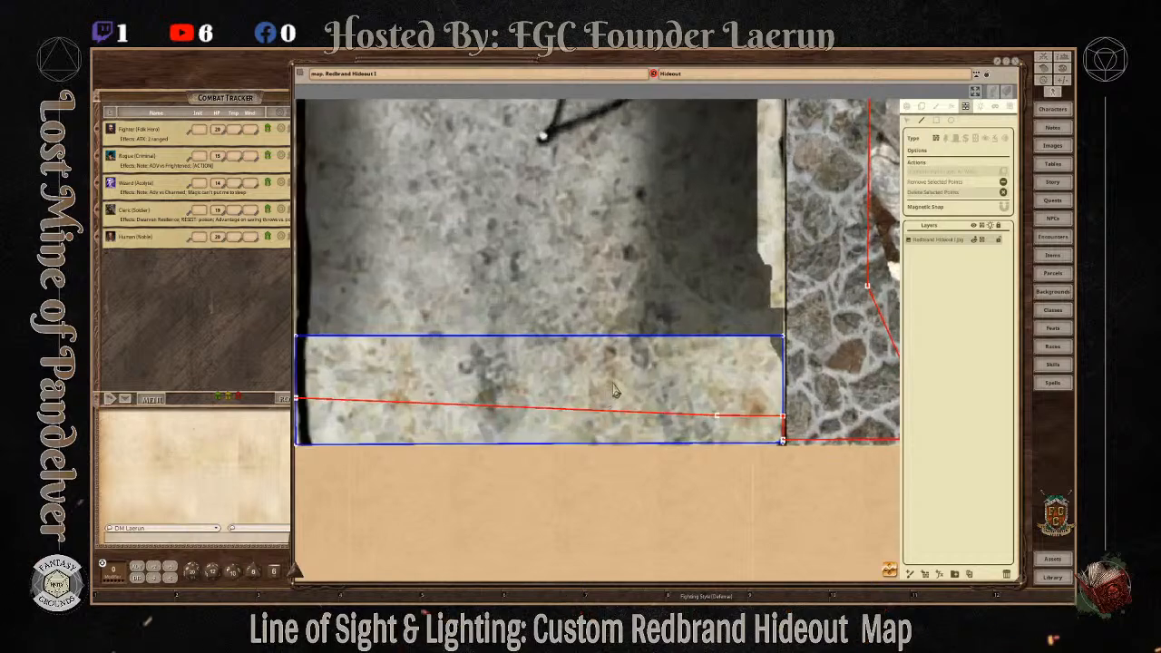
left_click(615, 372)
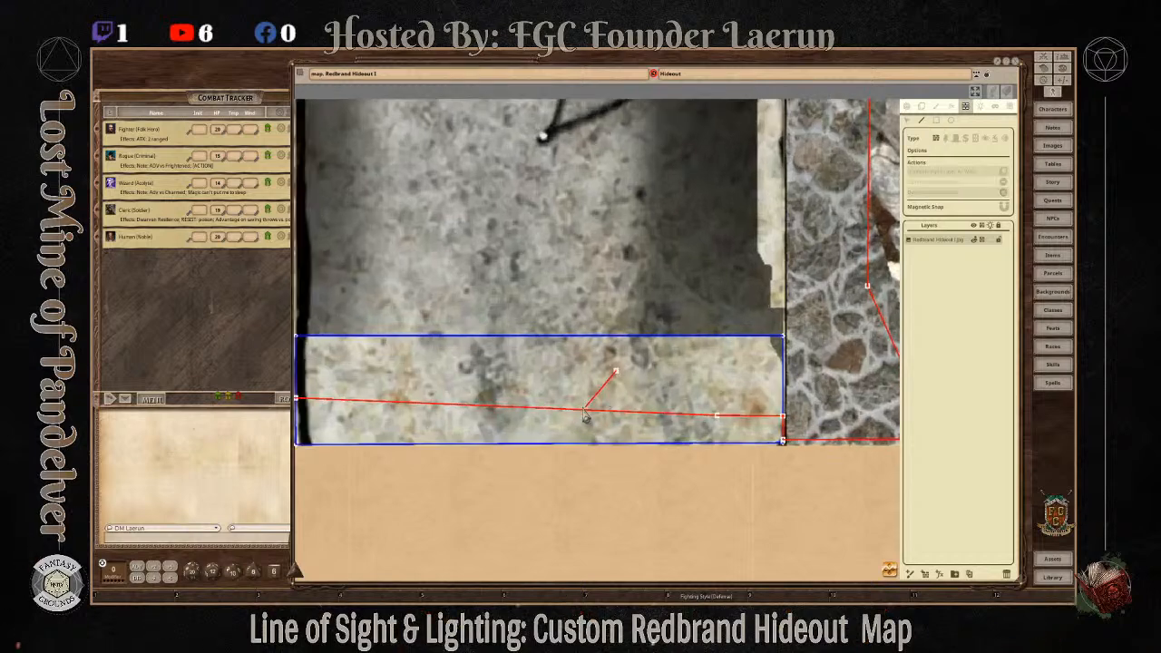
left_click(540, 429)
scroll(577, 419, "up", 2)
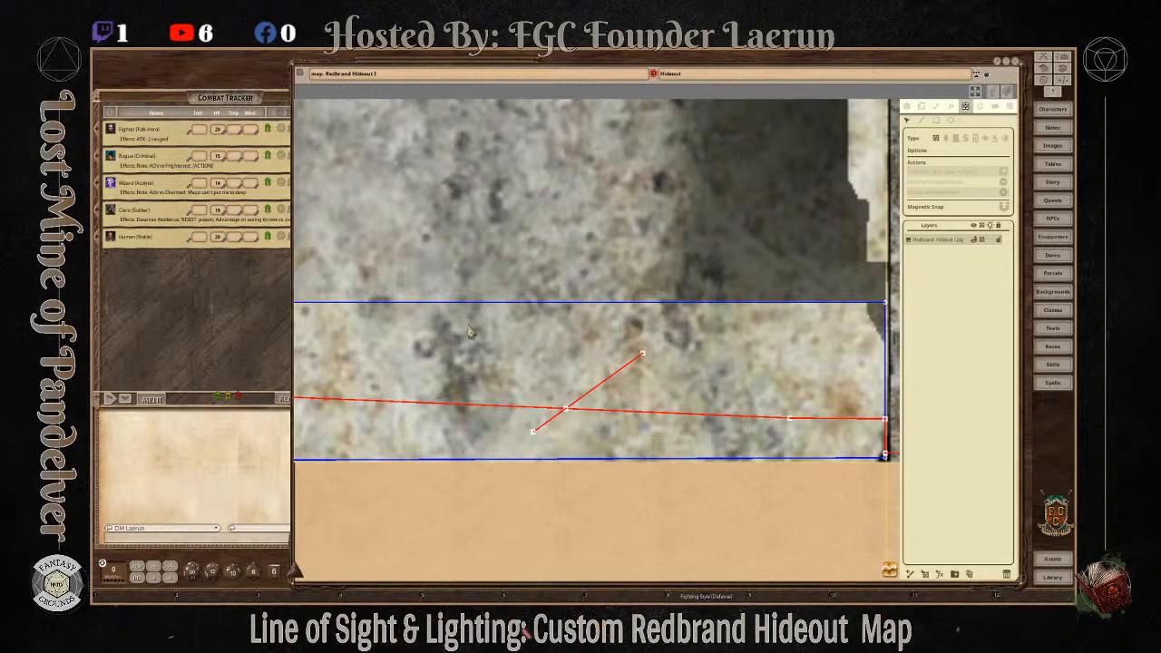
Step: Delete the diagonal wall and the boundary line points it crosses inside the blue occluder
left_click_drag(447, 326, 822, 446)
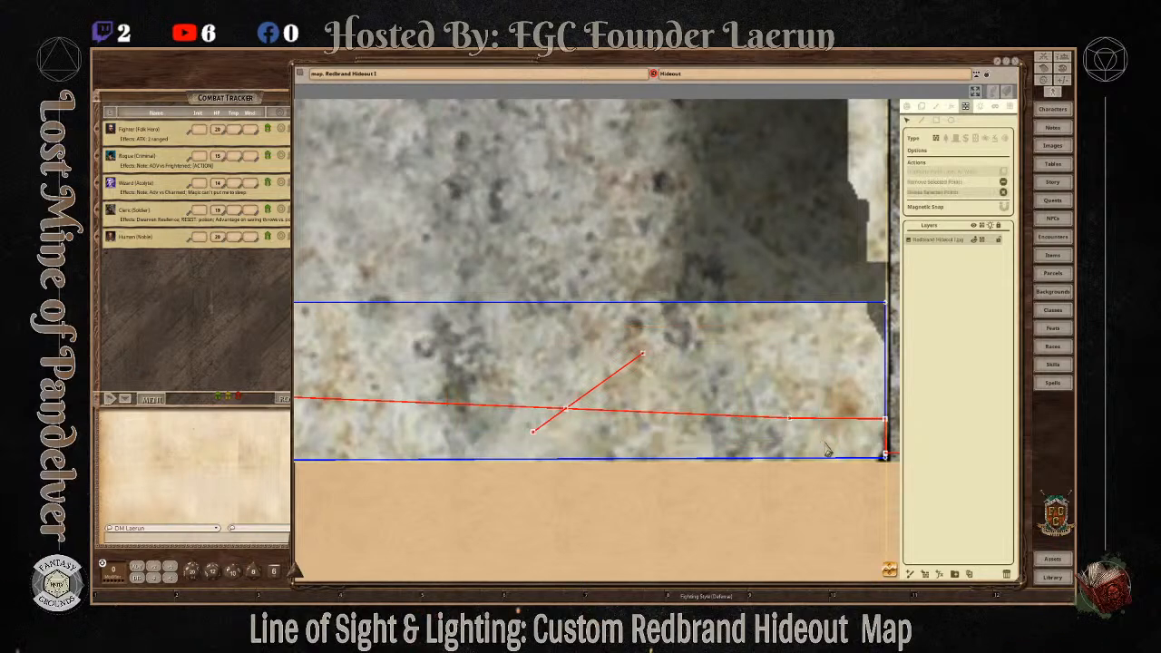
key("Delete")
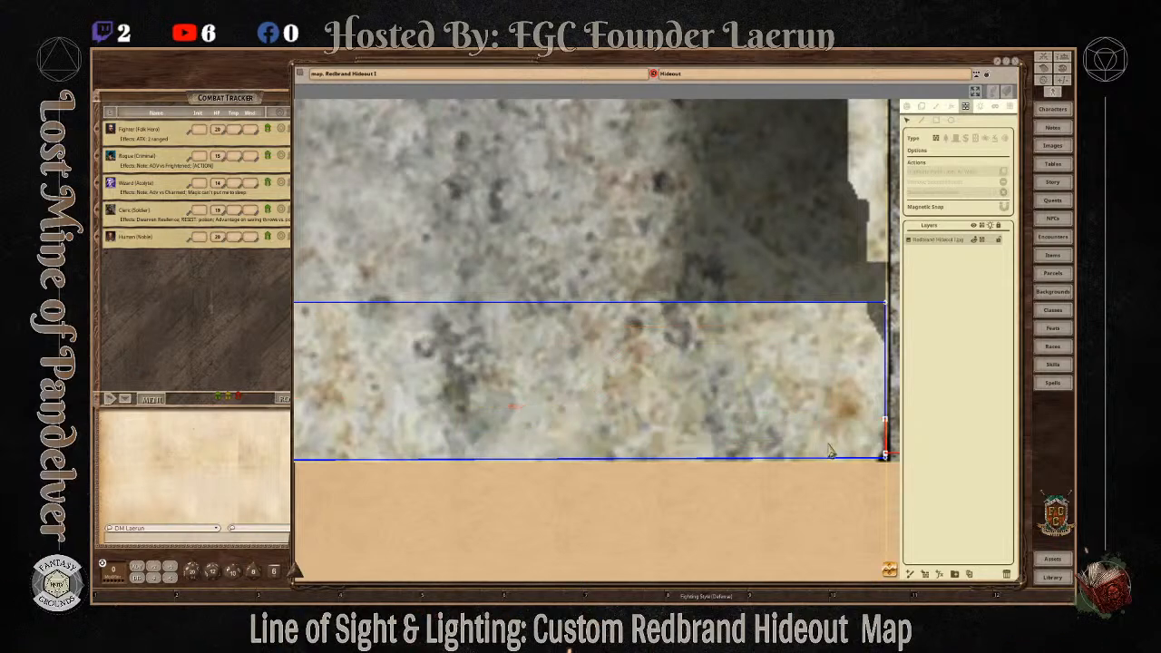
Step: Lower the boundary's corner left of the passage to the map's bottom edge and its end point to the blue occluder's bottom-left corner
scroll(816, 463, "down", 6)
scroll(556, 469, "down", 3)
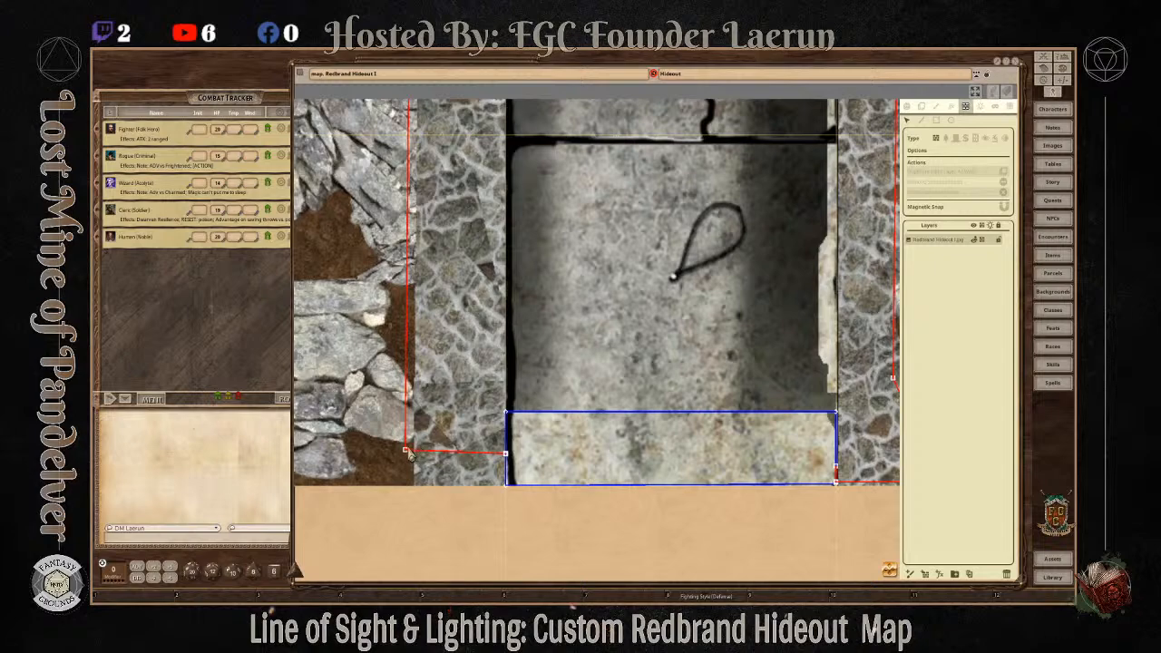
left_click_drag(410, 453, 418, 489)
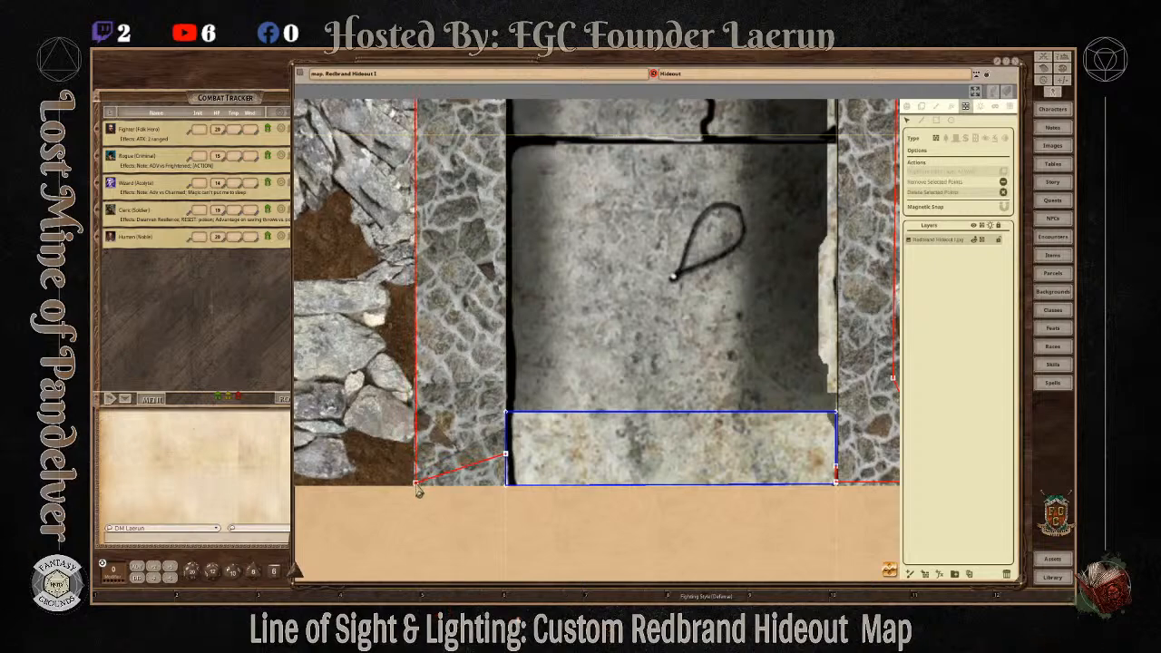
scroll(499, 464, "up", 2)
left_click_drag(504, 456, 507, 510)
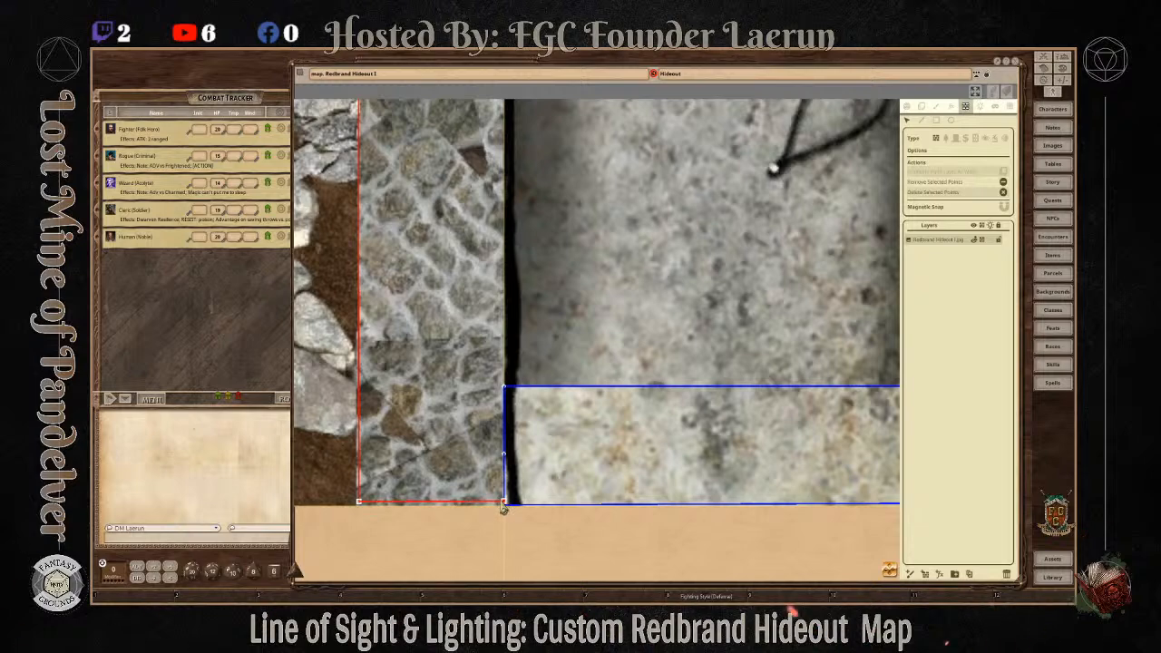
Step: Clear the leftover boundary point on the blue occluder's right edge and place the wall's end on its bottom-right corner
scroll(621, 480, "down", 3)
scroll(852, 562, "up", 3)
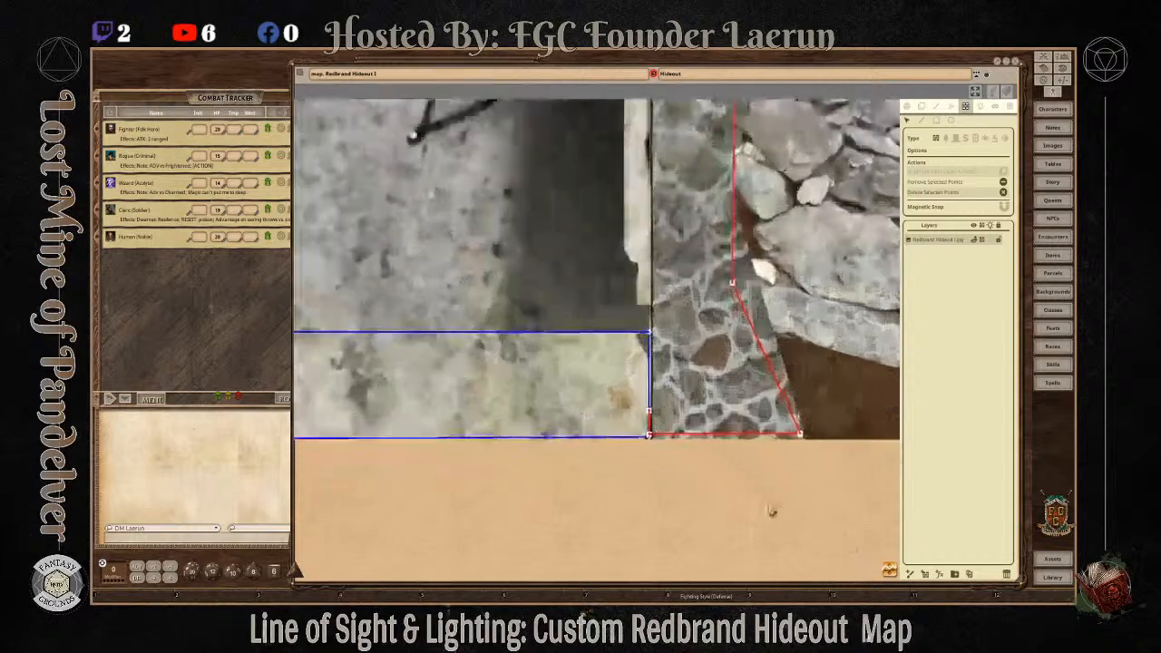
scroll(734, 490, "up", 2)
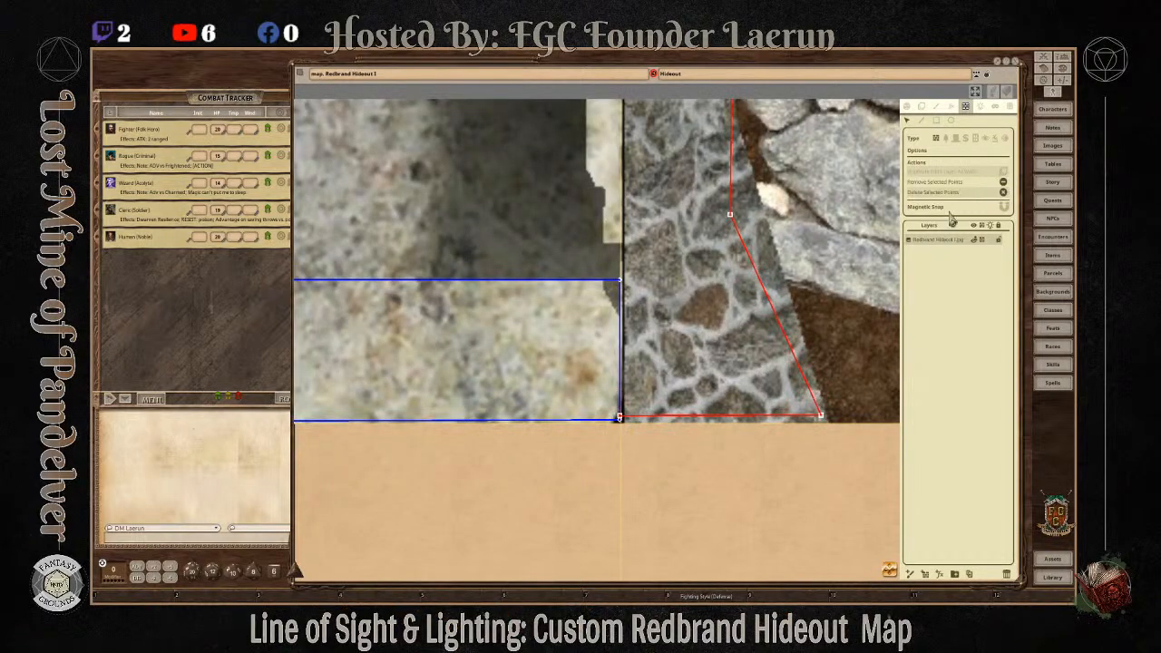
scroll(576, 424, "up", 5)
left_click_drag(573, 425, 574, 442)
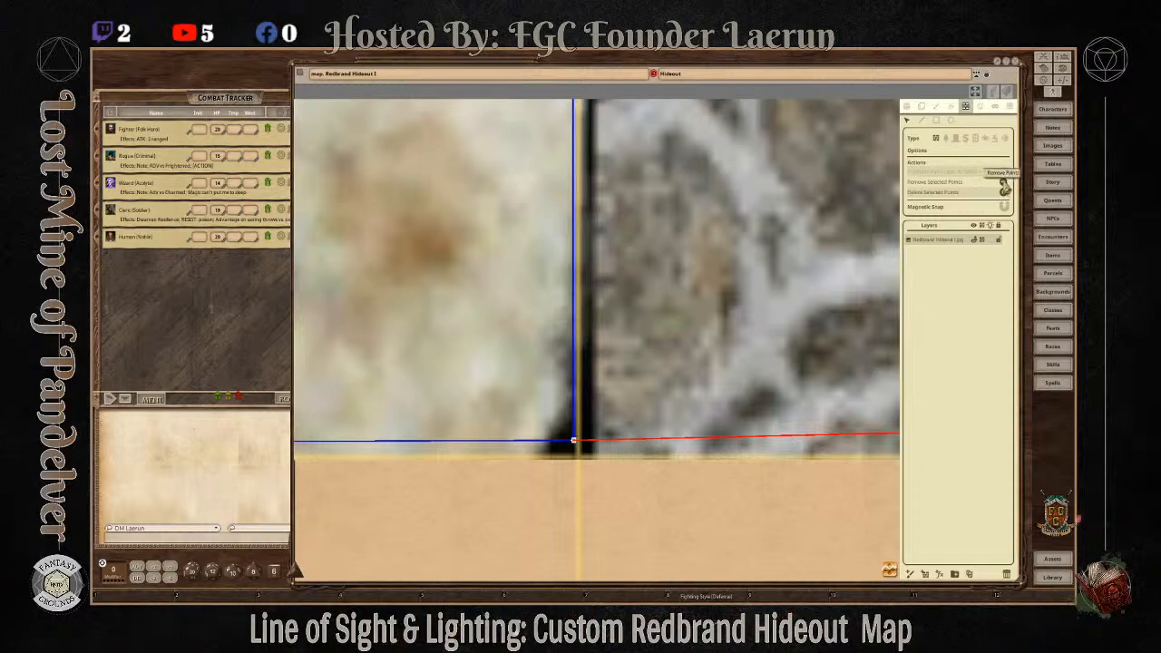
Step: Move the boundary corner right of the passage onto the bottom map edge and raise the bend above it along the stone wall
scroll(848, 435, "down", 5)
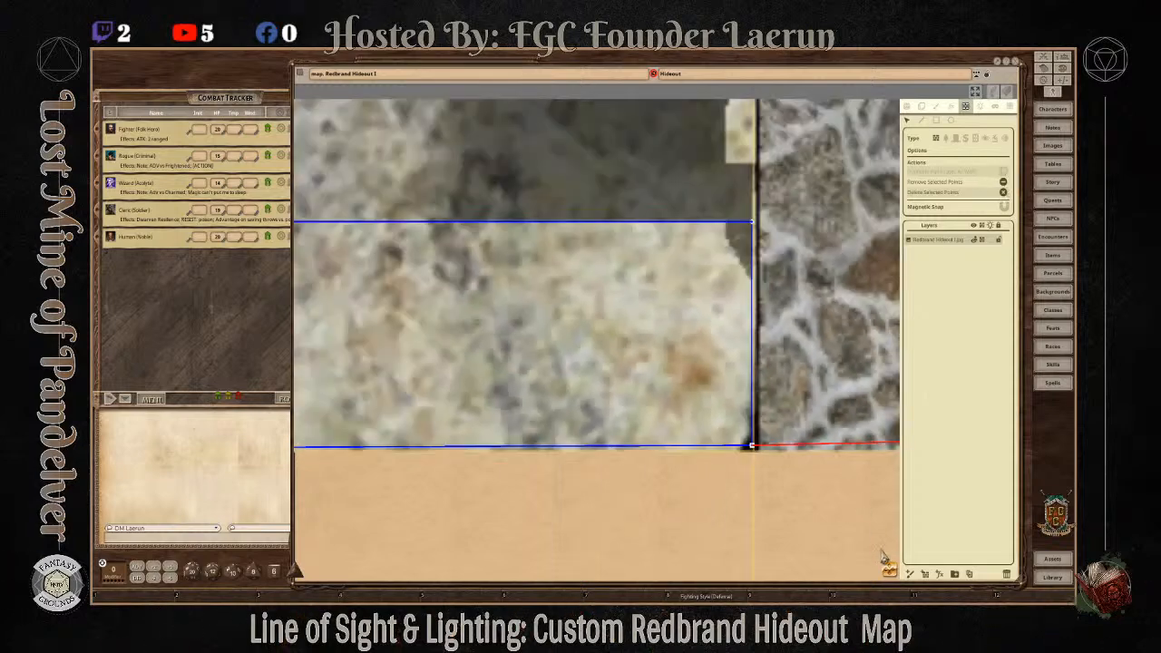
left_click_drag(893, 575, 910, 574)
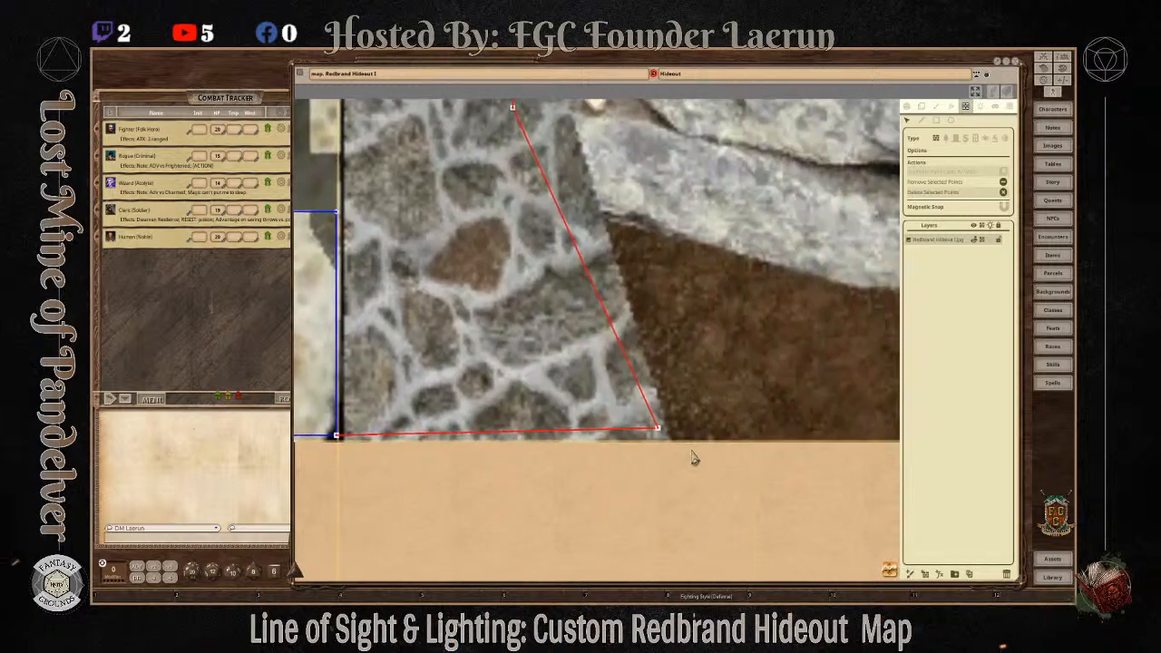
left_click_drag(659, 436, 667, 442)
left_click_drag(889, 573, 889, 557)
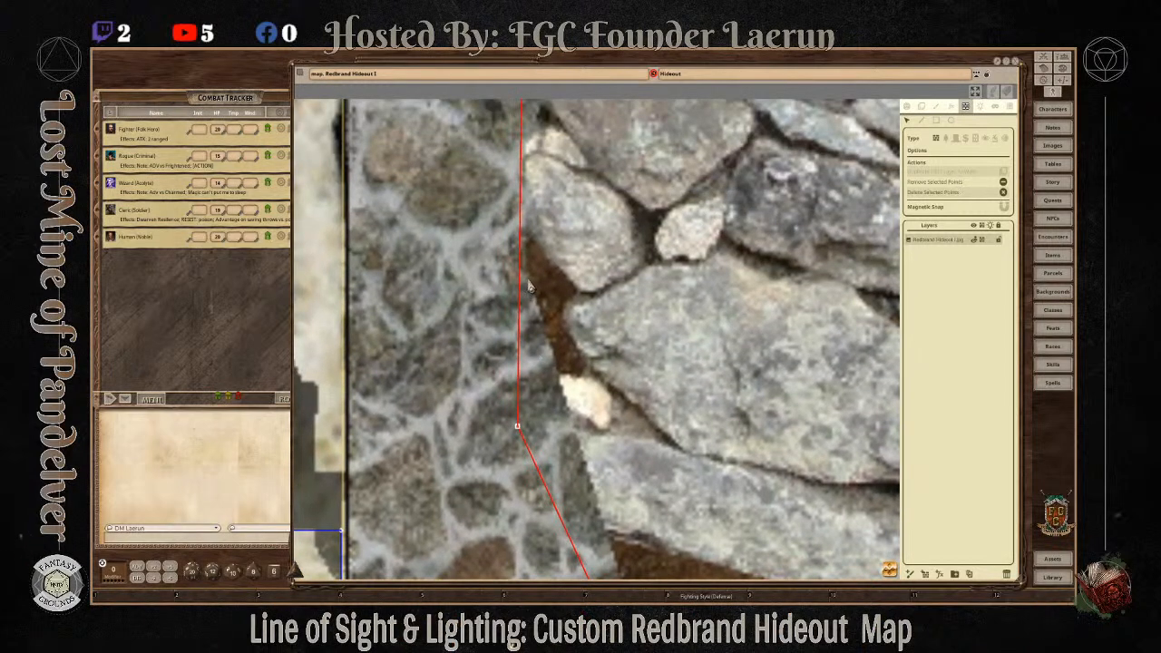
left_click_drag(518, 433, 497, 271)
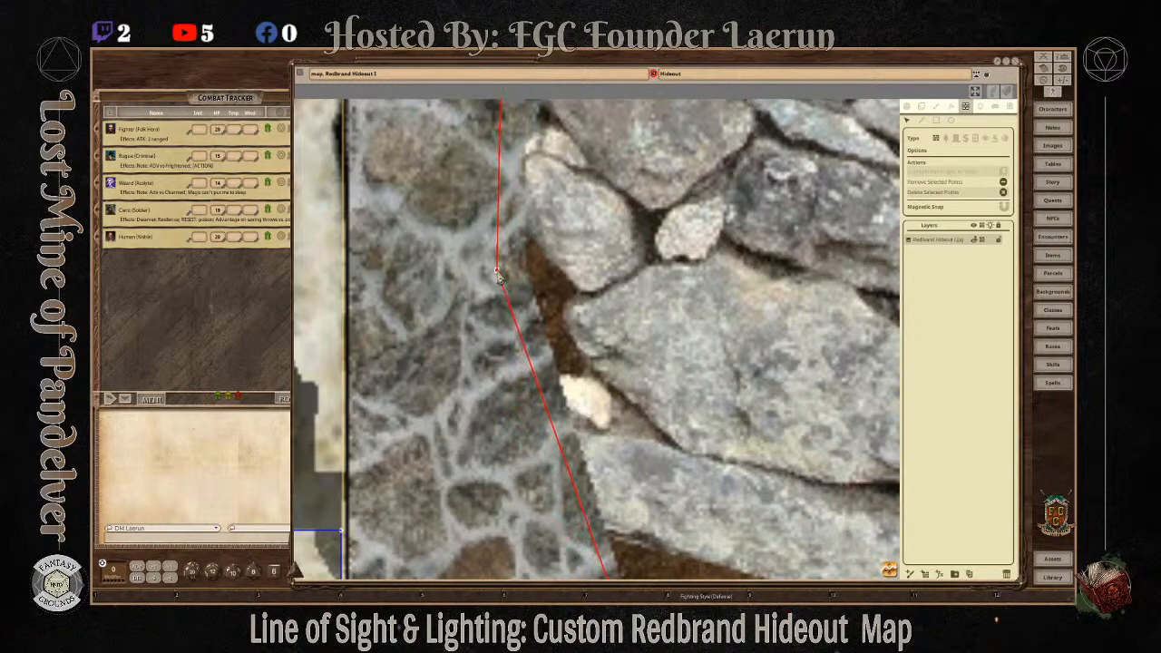
Step: Examine the boundary wall around the bottom passage and the rubble on both sides of it
scroll(564, 389, "down", 5)
scroll(571, 443, "down", 5)
scroll(579, 469, "down", 5)
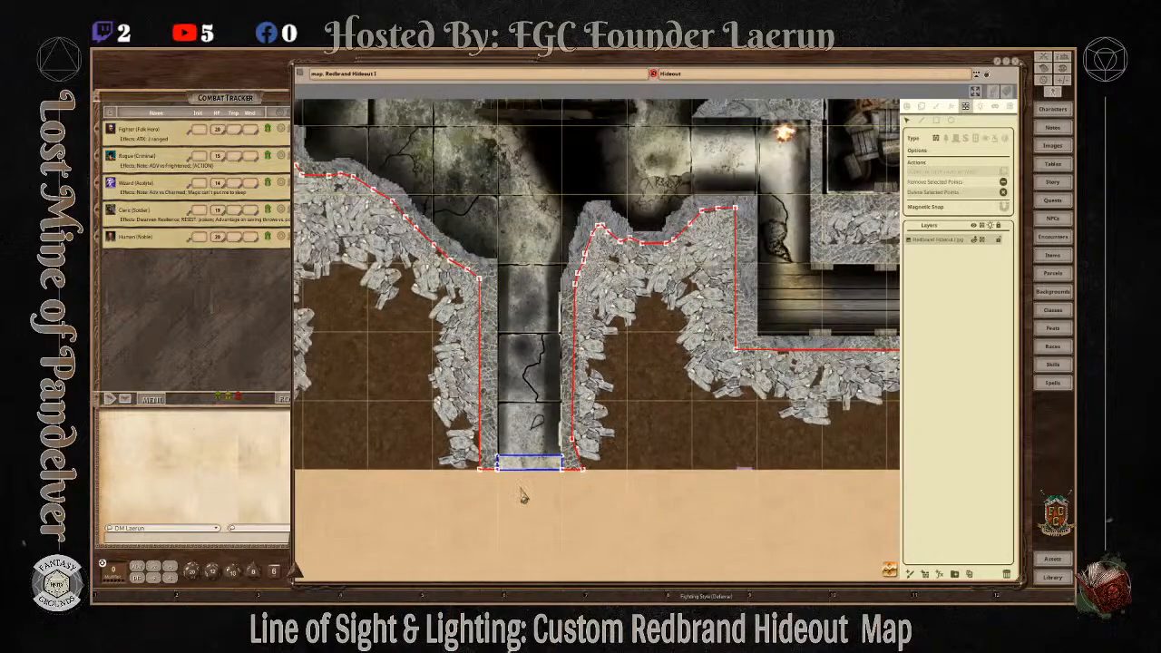
scroll(497, 472, "up", 8)
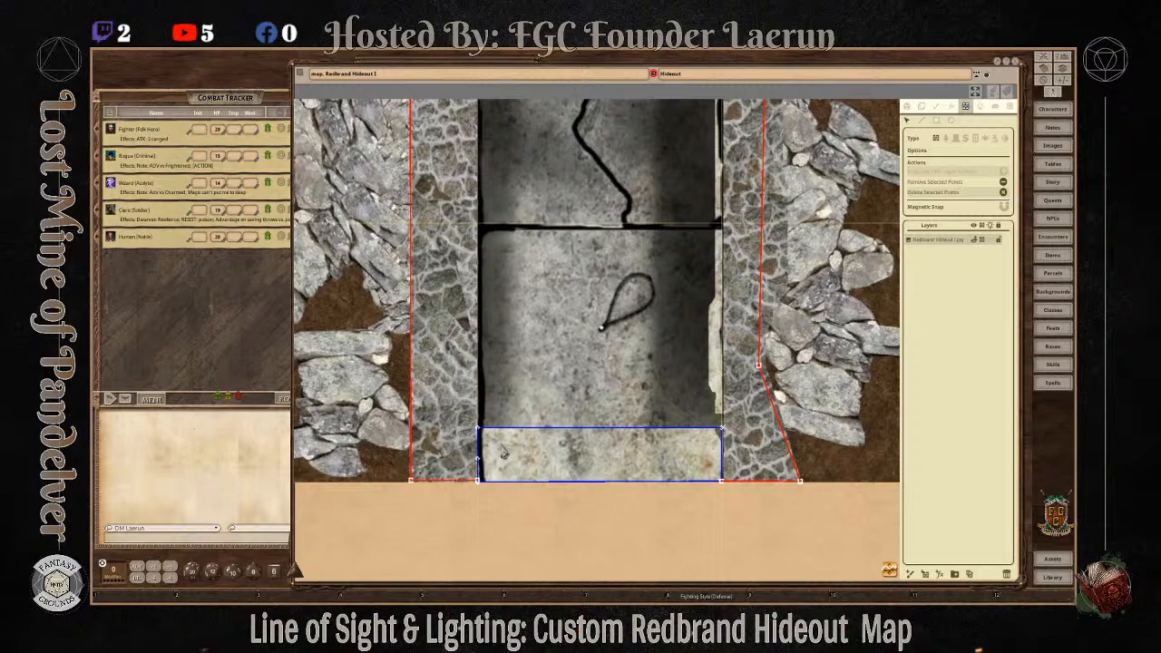
scroll(505, 451, "down", 4)
scroll(505, 453, "up", 3)
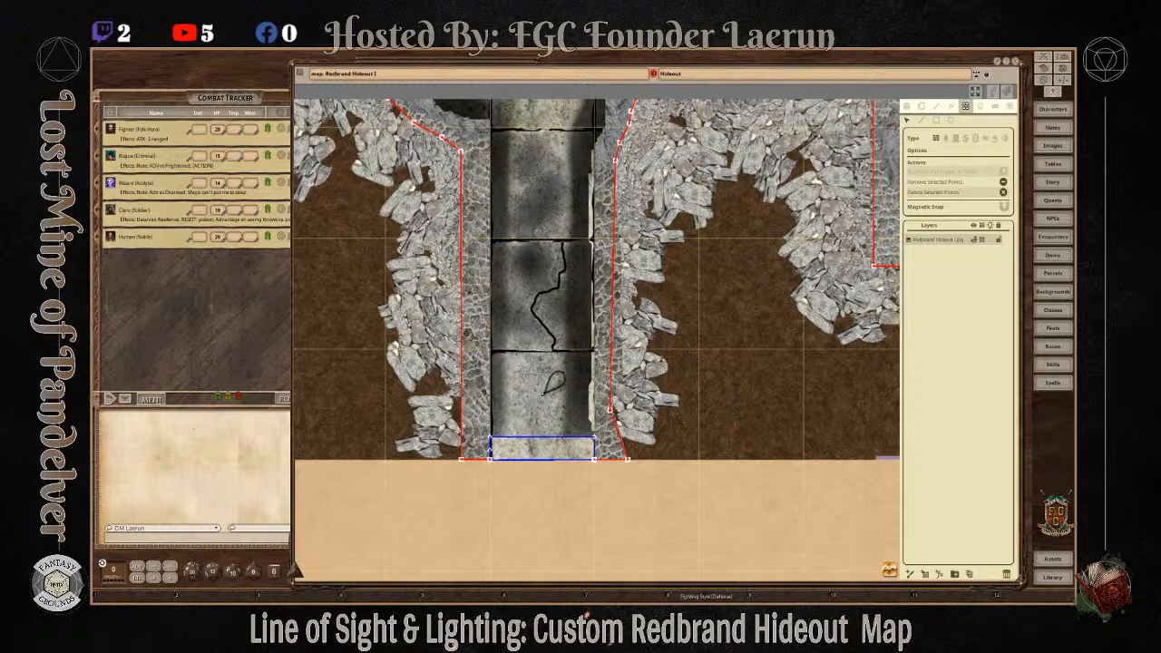
scroll(712, 190, "down", 4)
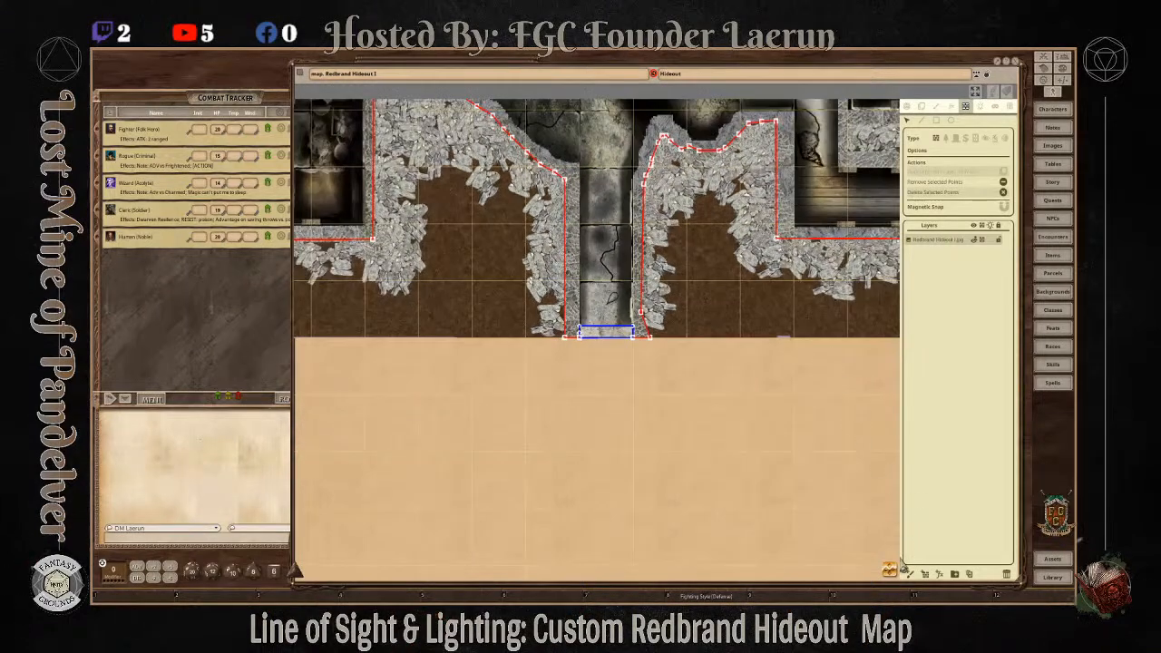
left_click_drag(894, 570, 893, 541)
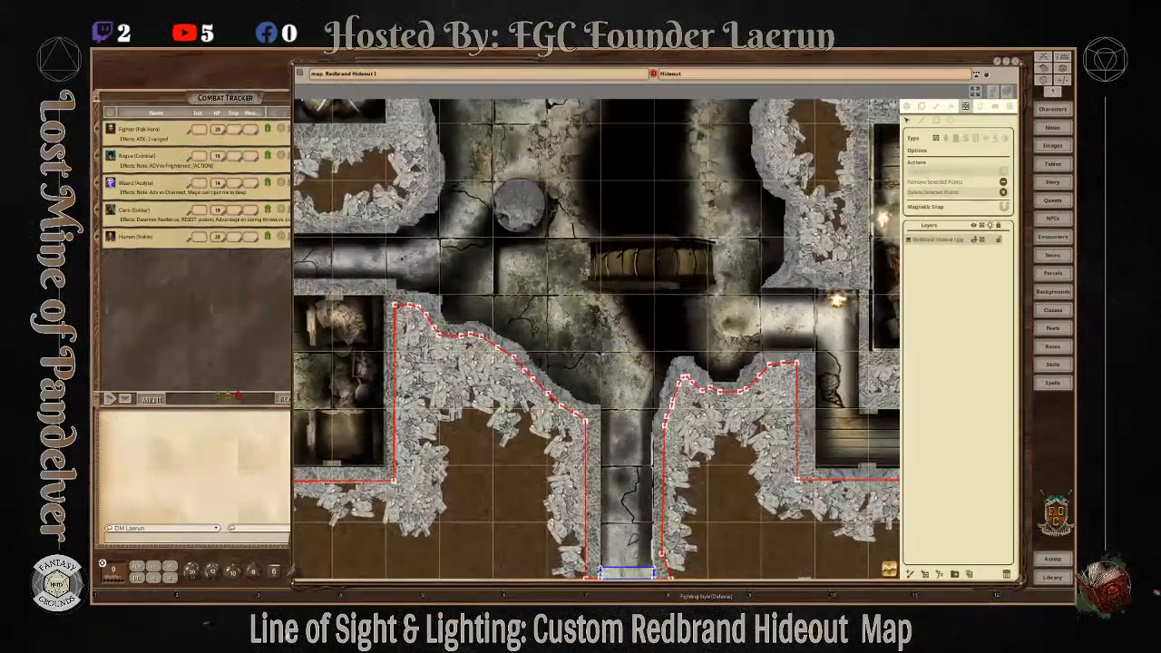
Step: Nudge the second boundary point atop the rubble mound left of the passage slightly toward the mound's corner point
scroll(513, 420, "up", 3)
scroll(451, 394, "up", 2)
scroll(386, 299, "up", 3)
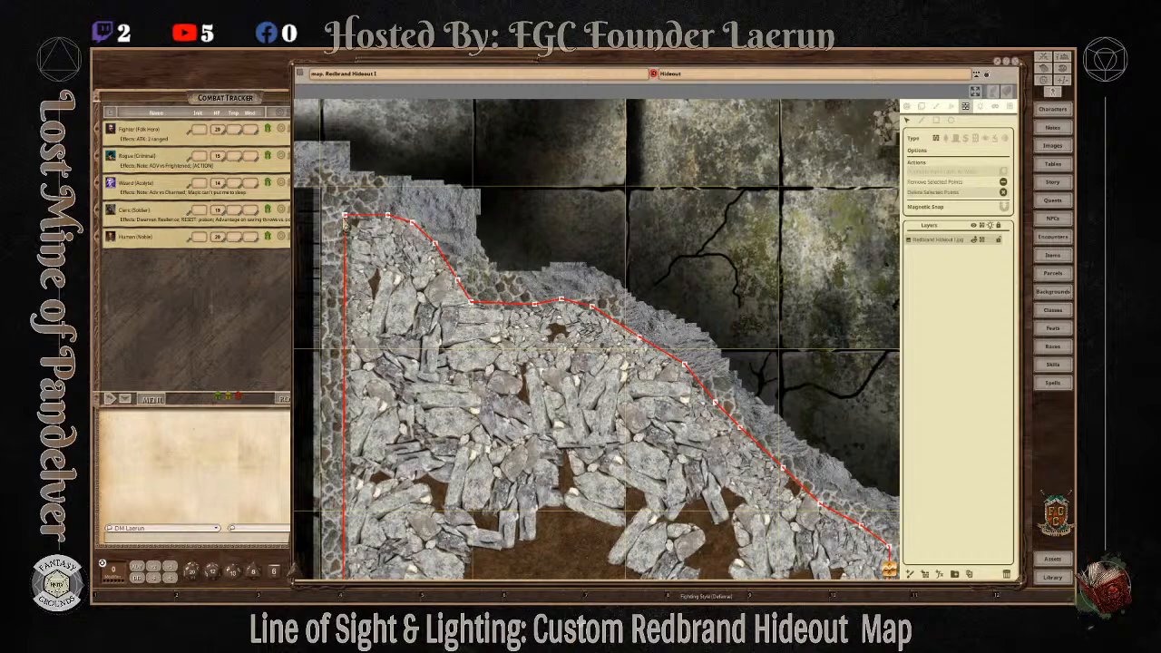
left_click_drag(387, 216, 381, 215)
Step: Move the boundary's lower-left corner point to the map's left edge, along the stone wall below the bottom-left room
scroll(444, 335, "down", 2)
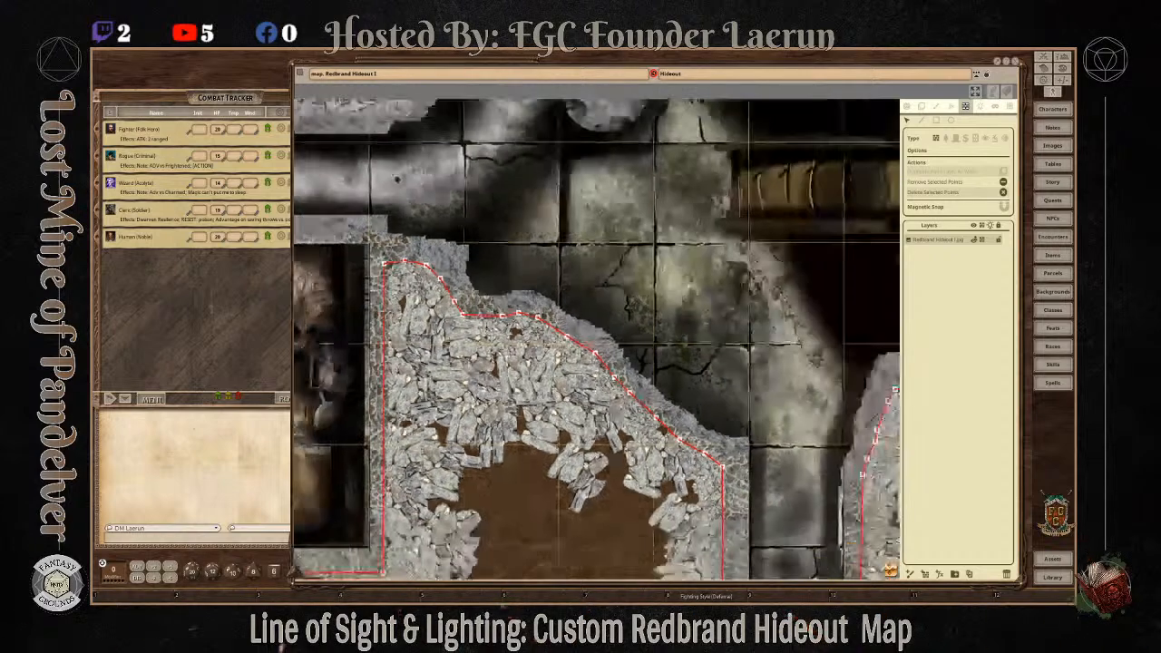
left_click_drag(390, 337, 952, 106)
scroll(589, 427, "up", 5)
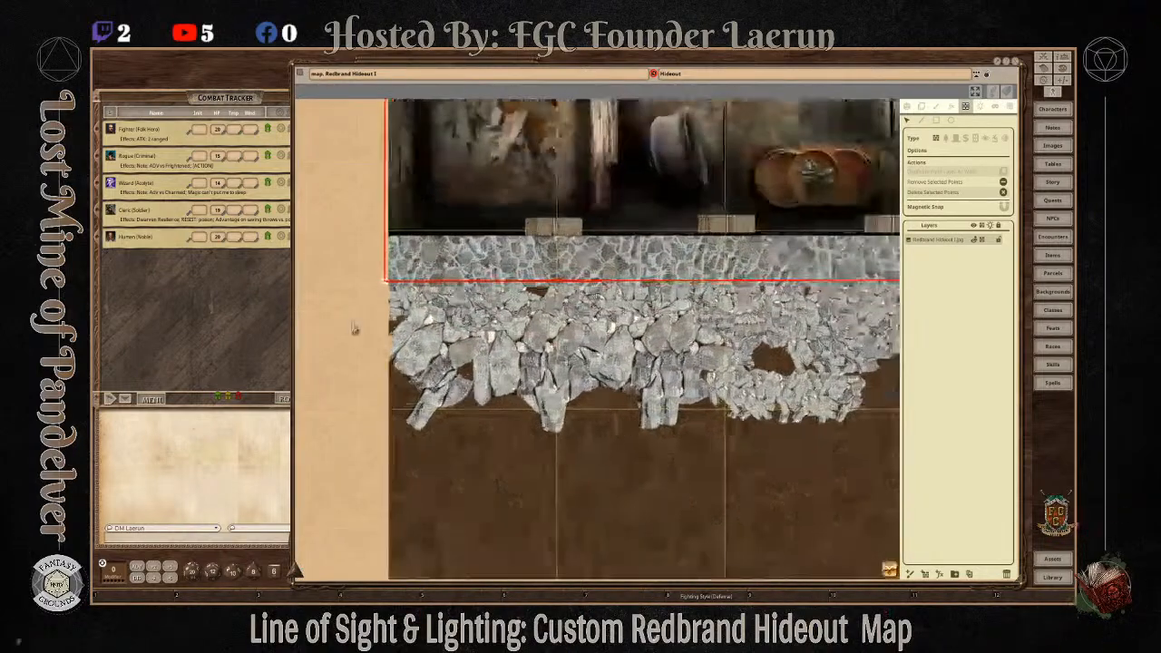
left_click_drag(410, 263, 422, 265)
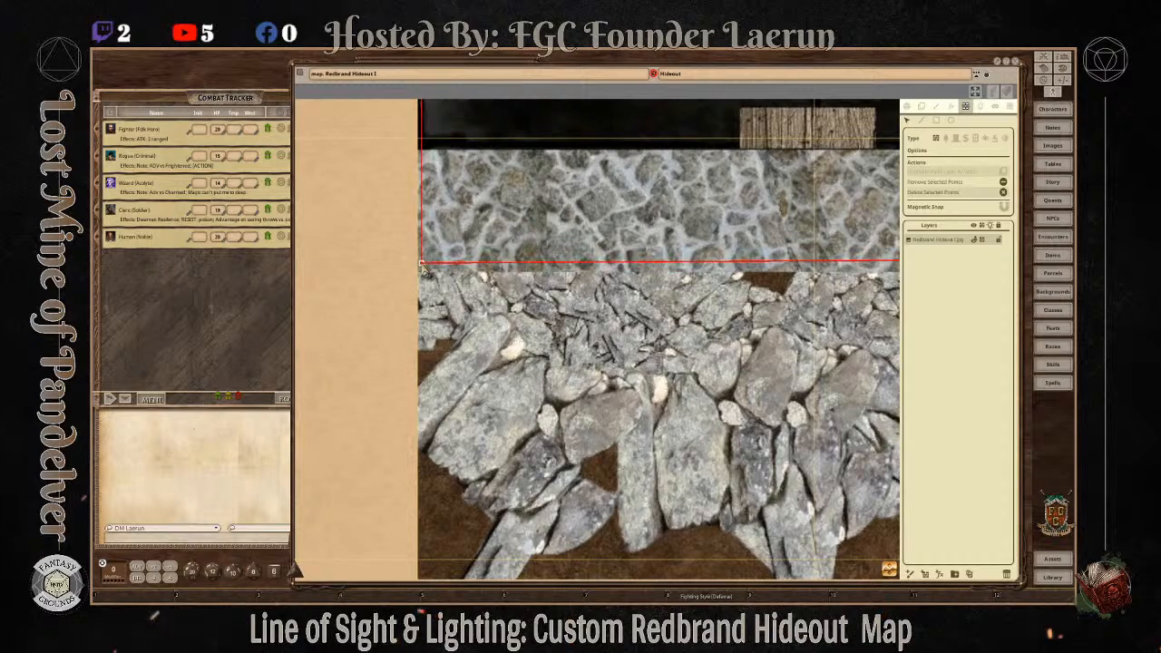
Step: Adjust the boundary's corner point at the bottom-left room's lower-right corner to the outer edge of the stone wall
scroll(703, 372, "down", 3)
left_click_drag(888, 574, 435, 604)
left_click_drag(890, 570, 180, 521)
left_click_drag(532, 287, 534, 292)
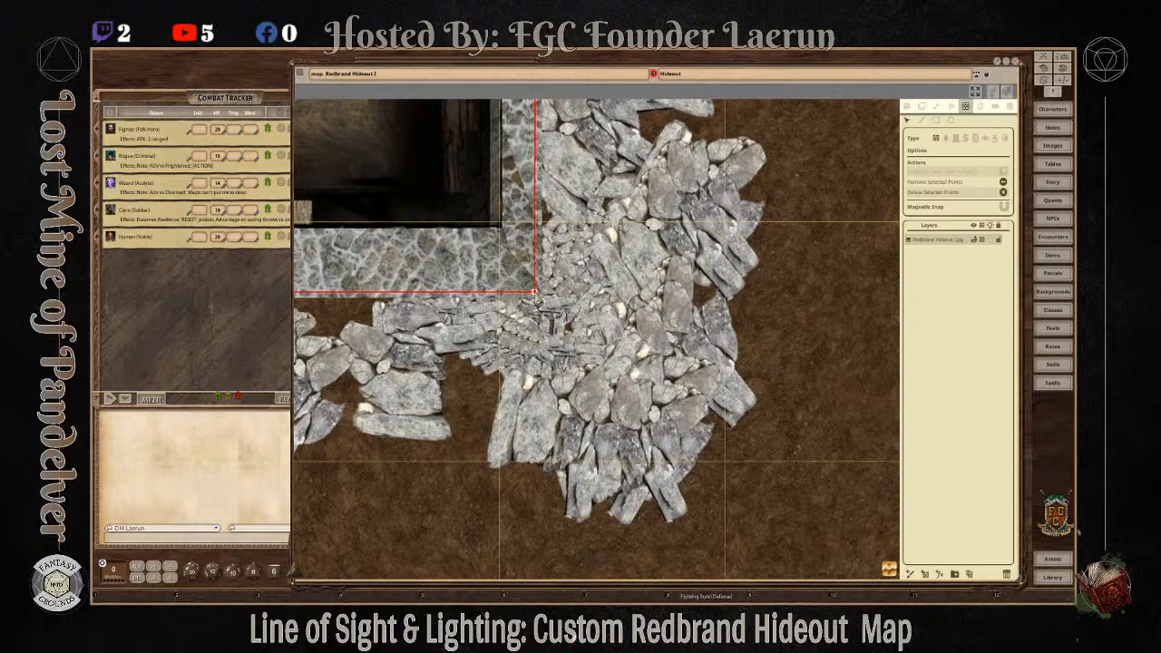
Step: Move the two boundary end points at the map's top-left corner onto the same spot just inside the corner
scroll(544, 385, "down", 5)
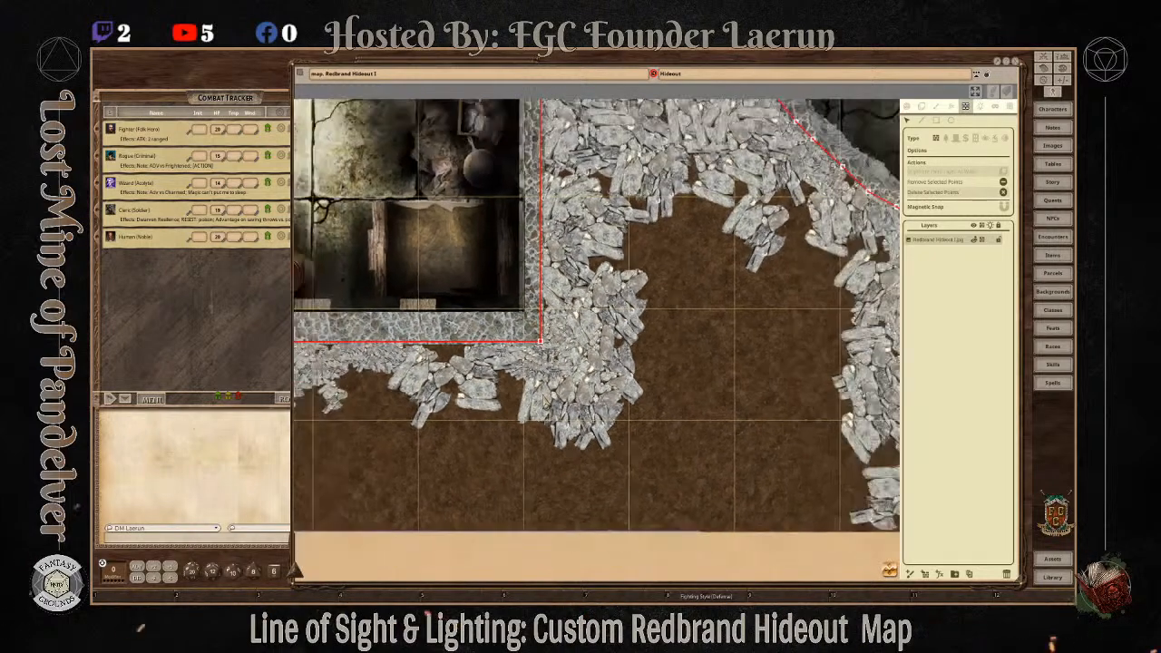
scroll(544, 399, "down", 8)
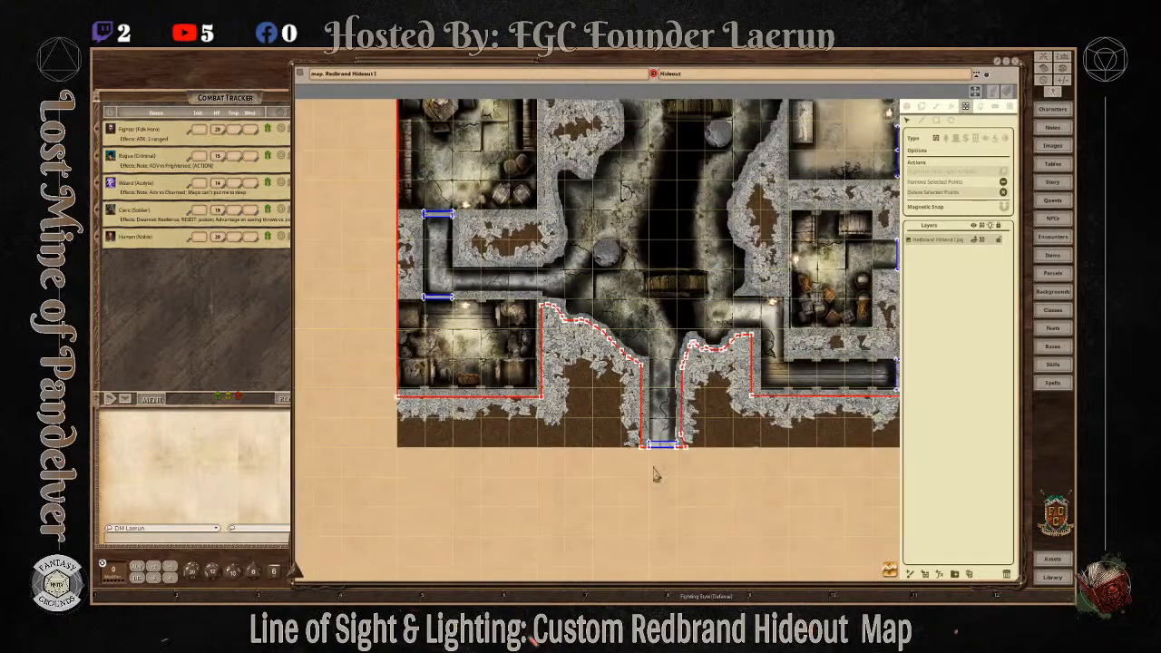
left_click_drag(890, 568, 858, 583)
scroll(689, 324, "up", 4)
scroll(440, 166, "up", 6)
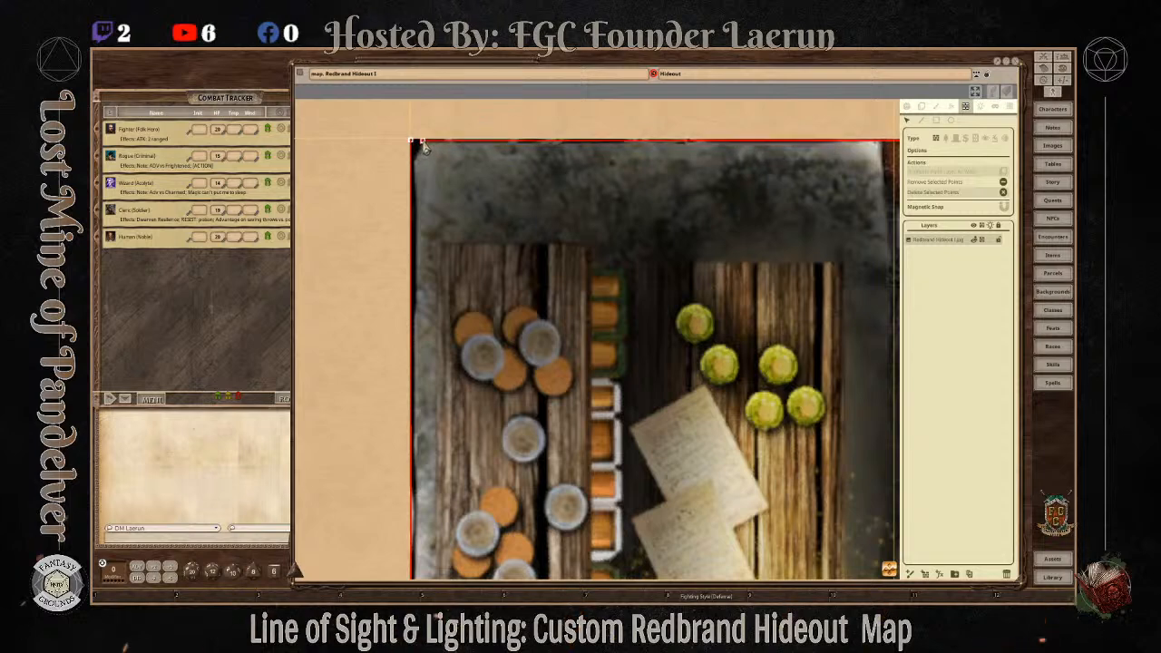
left_click(414, 145)
left_click(415, 146)
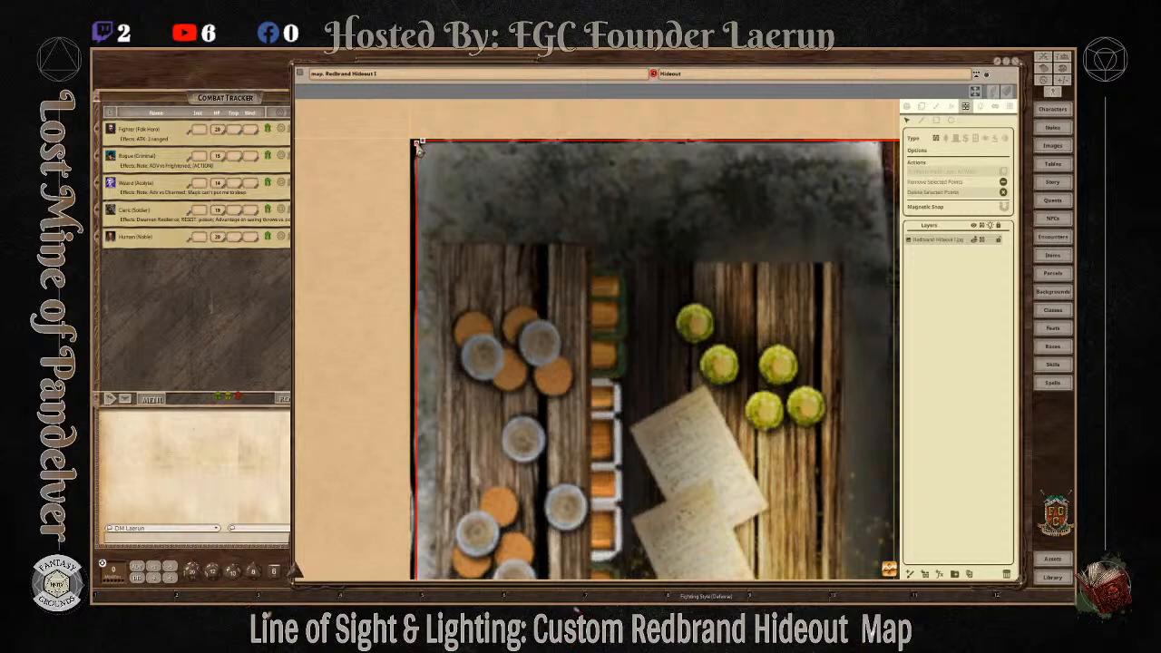
left_click_drag(422, 142, 417, 147)
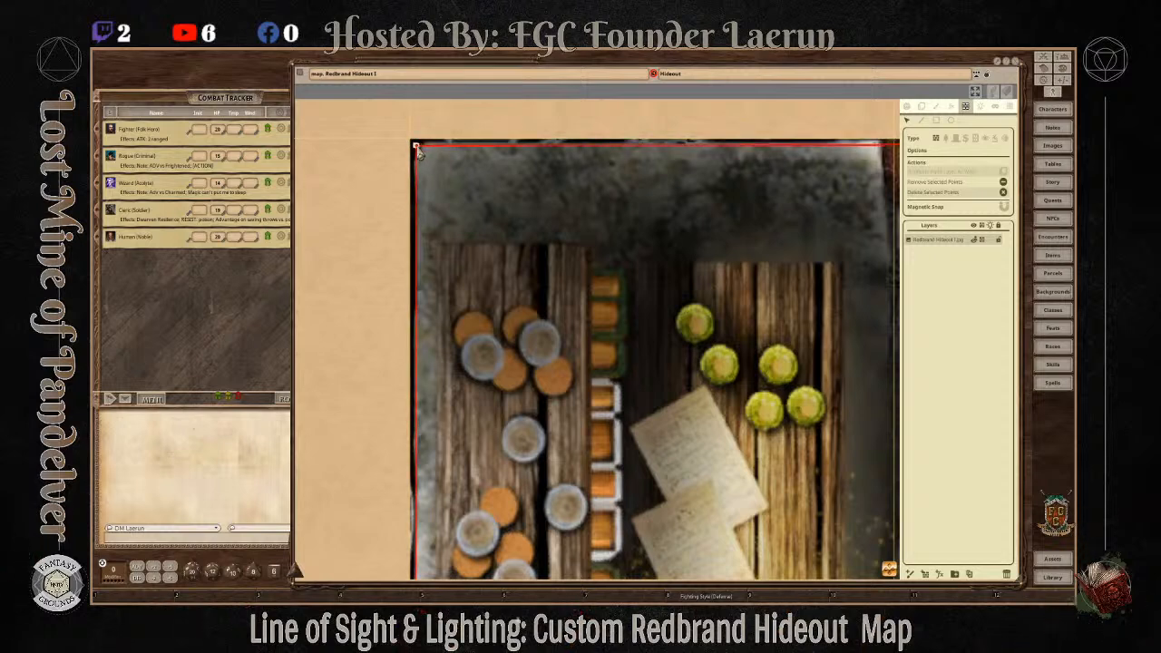
Step: Turn on Magnetic Snap and check the closed boundary corner at the map's top-left
left_click(1005, 209)
scroll(462, 145, "up", 3)
scroll(443, 198, "down", 3)
Step: Draw a rectangular Door occluder over the sliding wall section between the magic circle room and the red carpet room
scroll(784, 322, "down", 5)
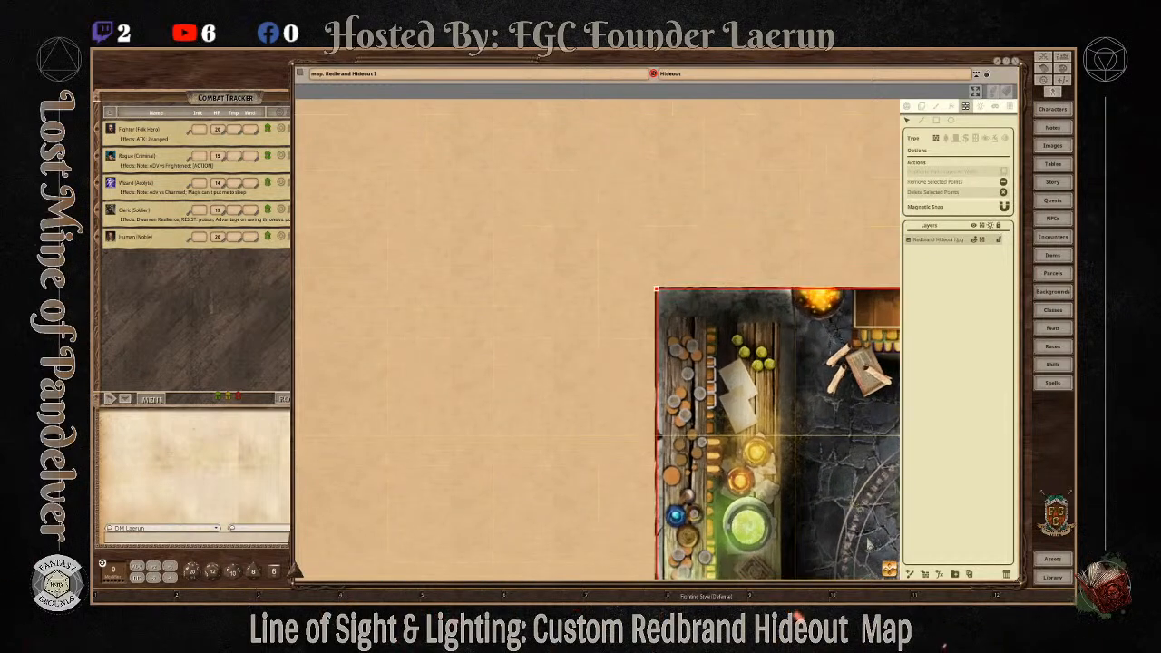
left_click_drag(902, 588, 910, 594)
scroll(700, 523, "down", 4)
scroll(700, 524, "down", 2)
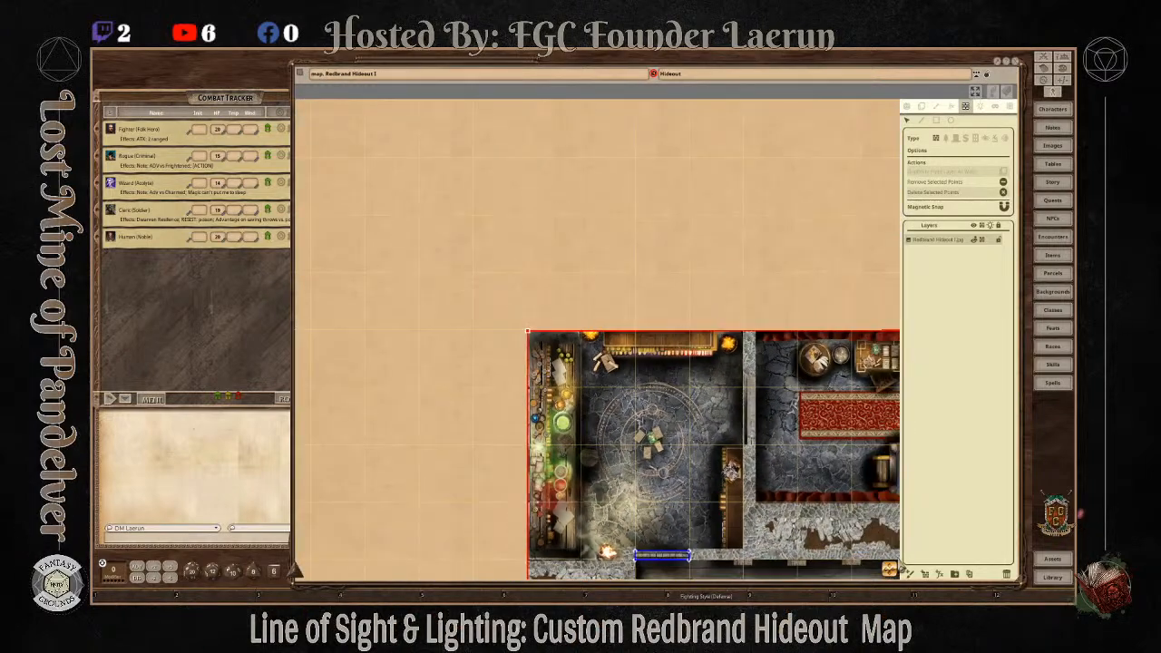
left_click_drag(901, 587, 897, 590)
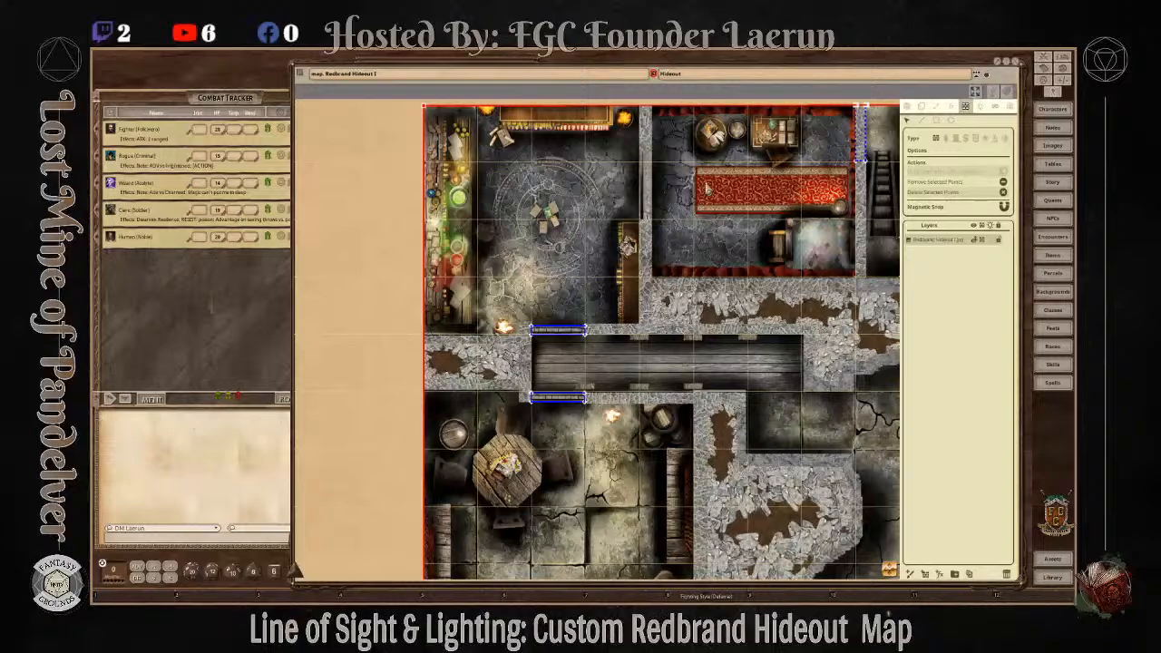
scroll(635, 149, "up", 5)
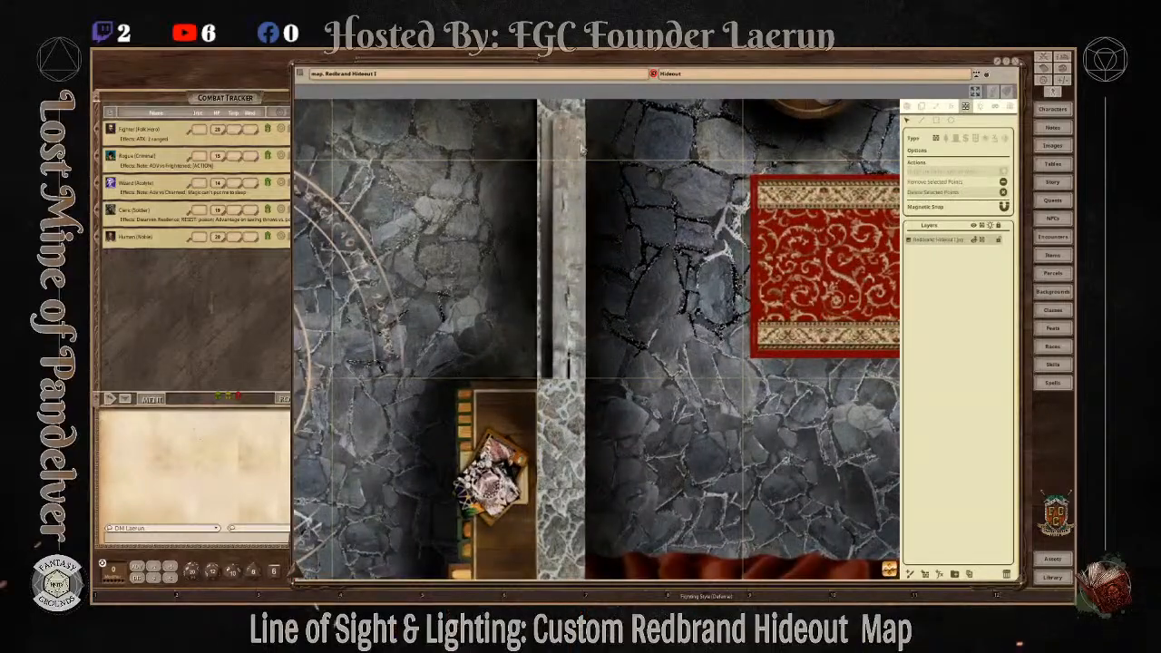
scroll(566, 169, "down", 5)
scroll(563, 172, "up", 3)
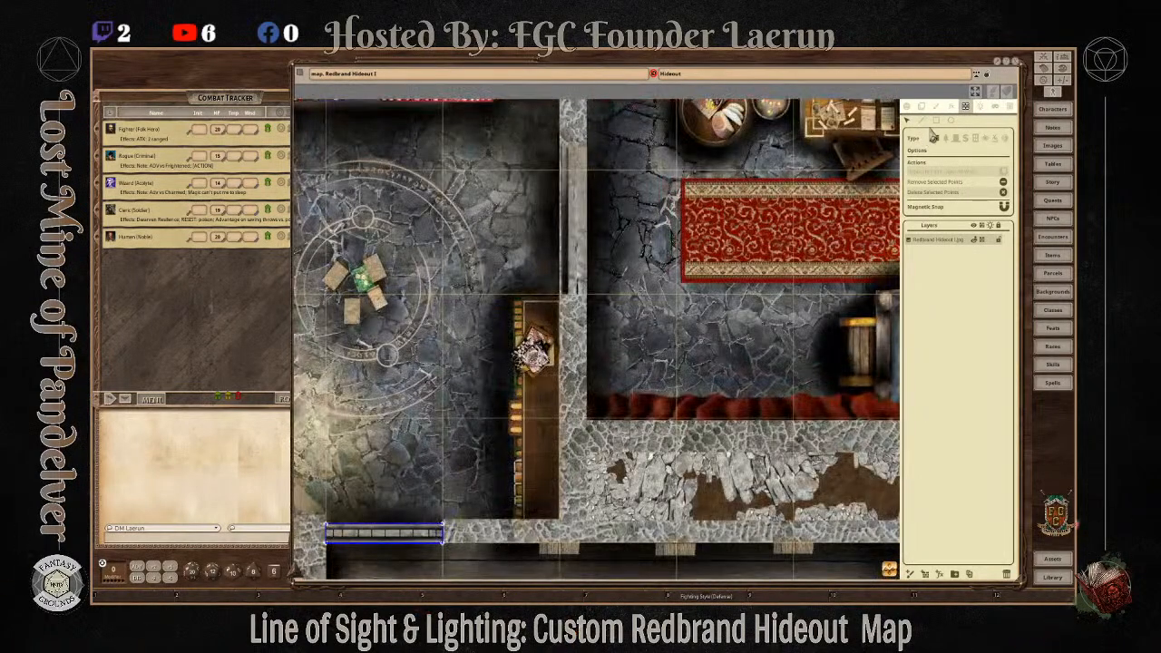
left_click(957, 140)
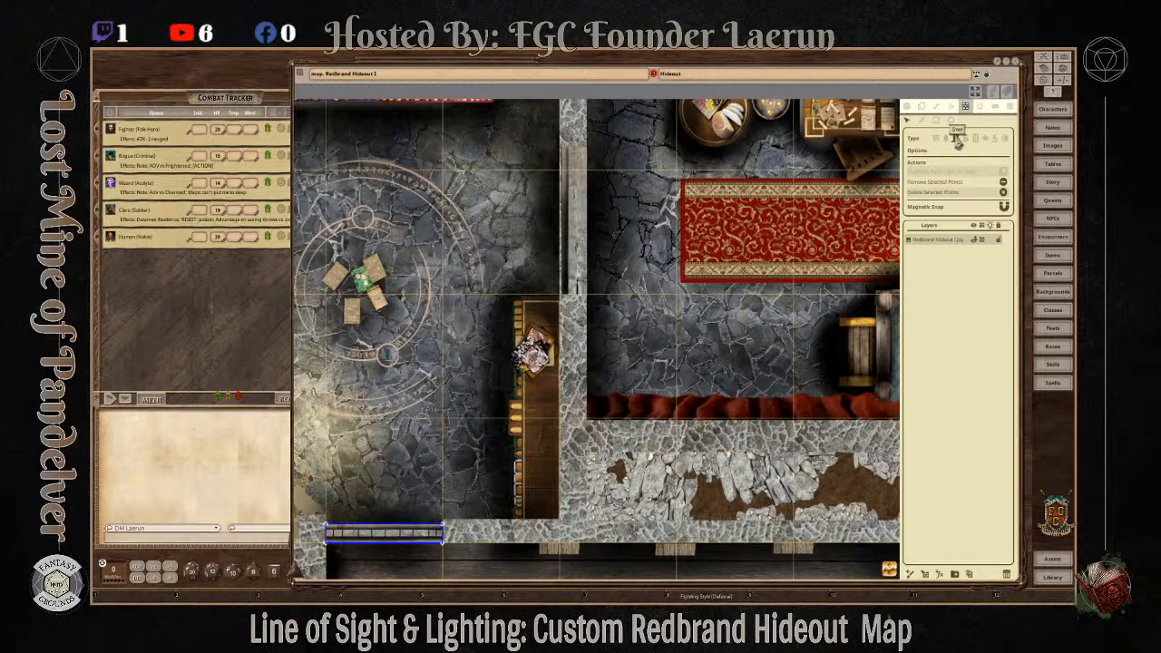
left_click(938, 123)
left_click_drag(562, 150, 588, 292)
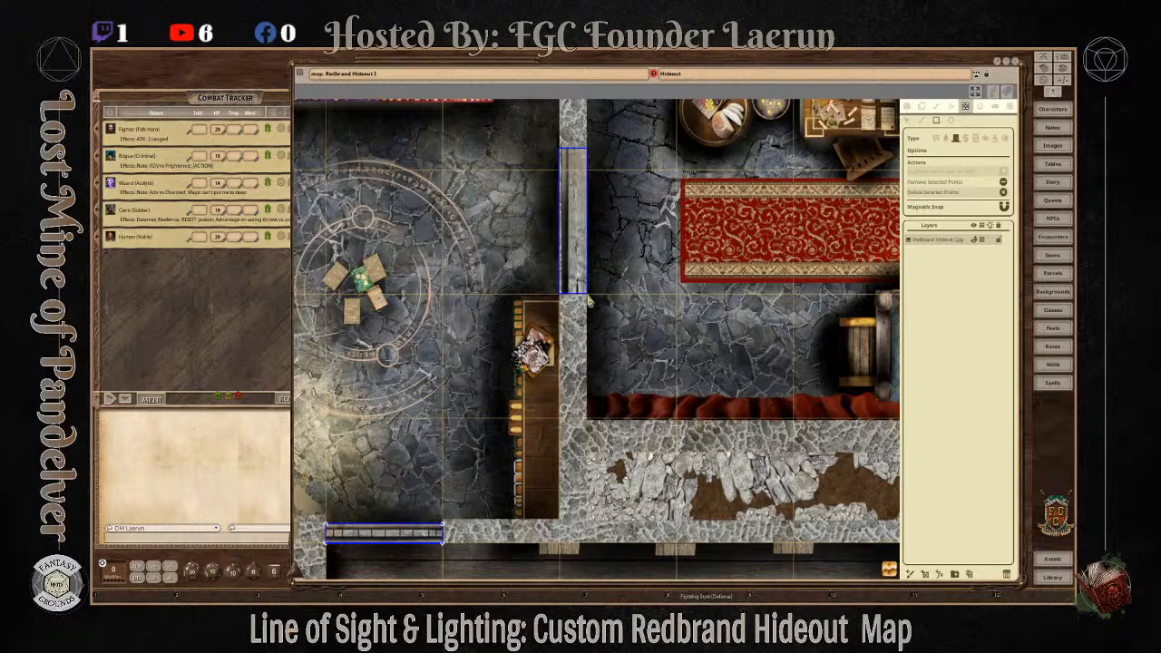
scroll(646, 323, "down", 4)
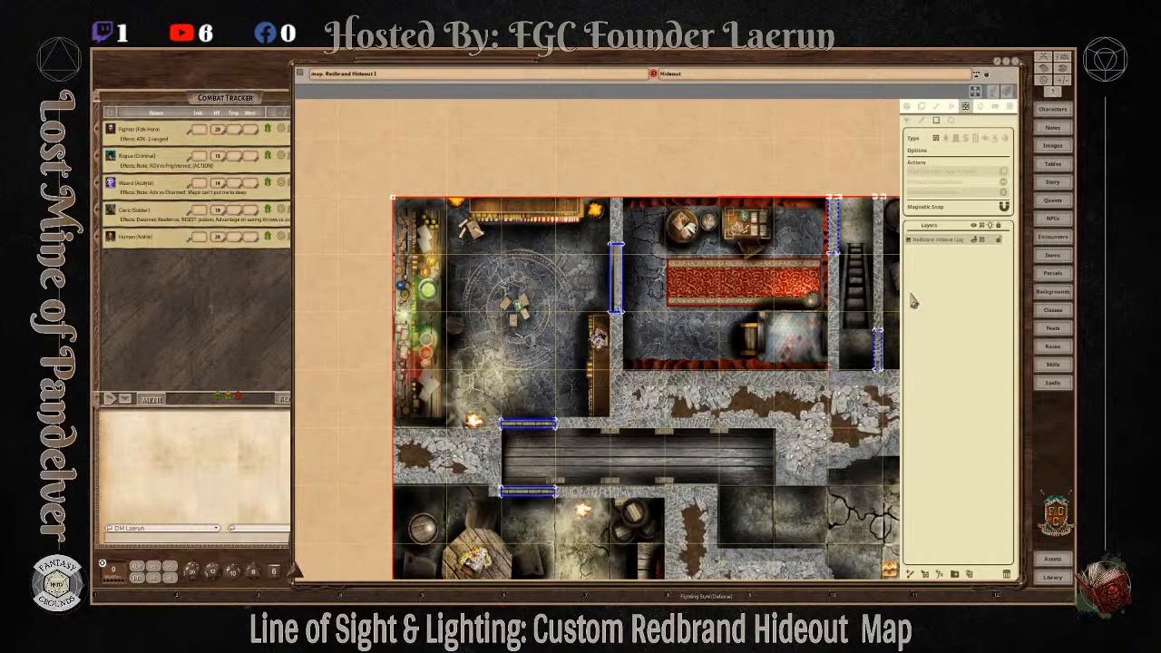
Step: Examine the two dashed door occluders in the walls on either side of the staircase corridor
scroll(822, 372, "down", 1)
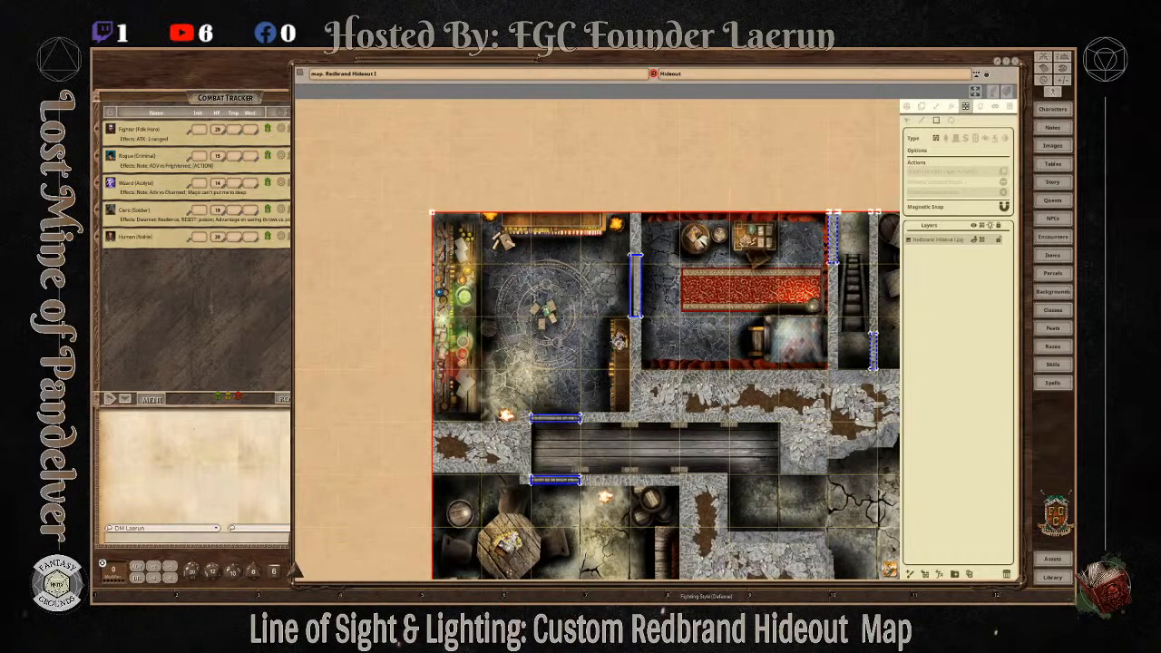
left_click_drag(822, 372, 657, 376)
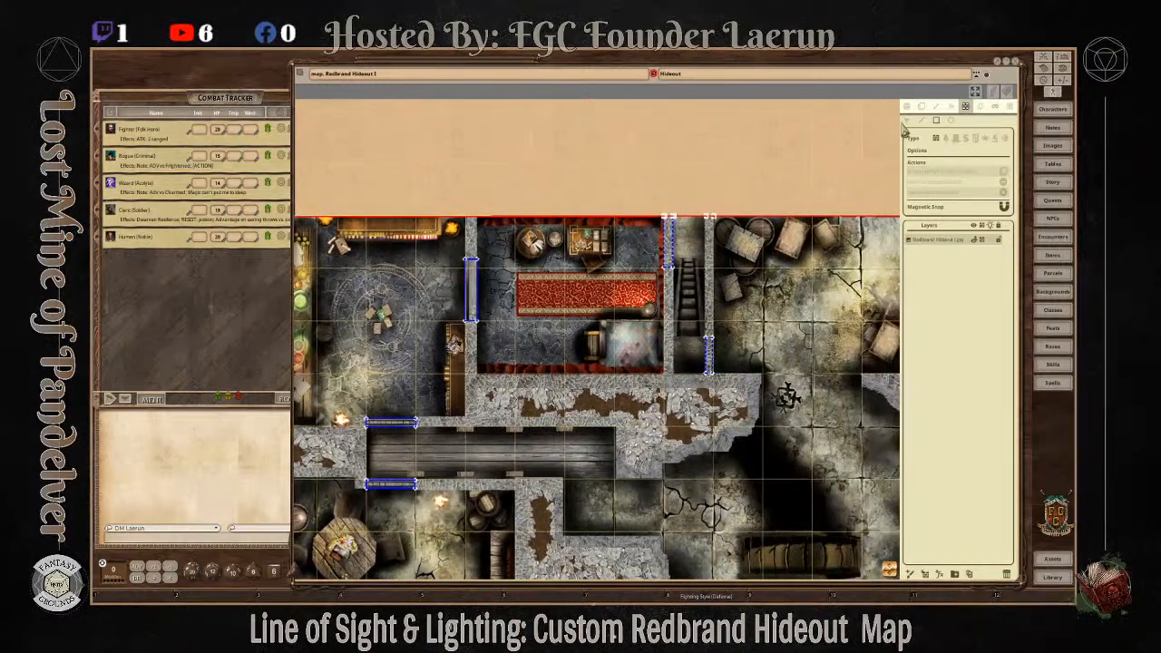
scroll(694, 322, "up", 5)
scroll(723, 345, "up", 2)
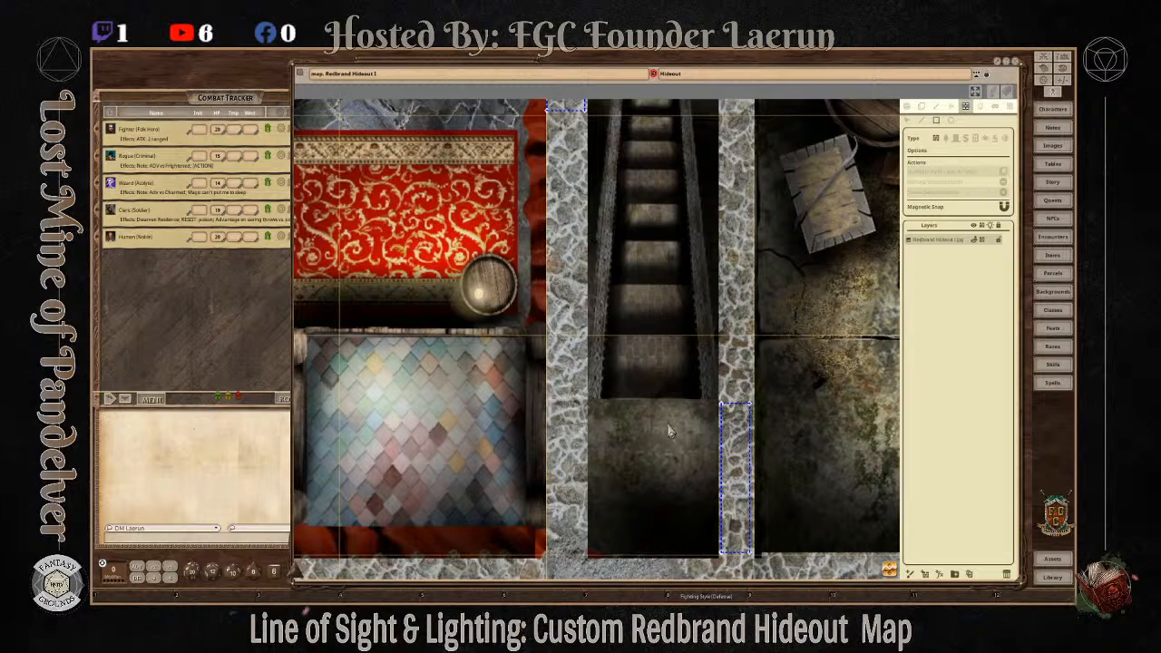
scroll(659, 425, "down", 5)
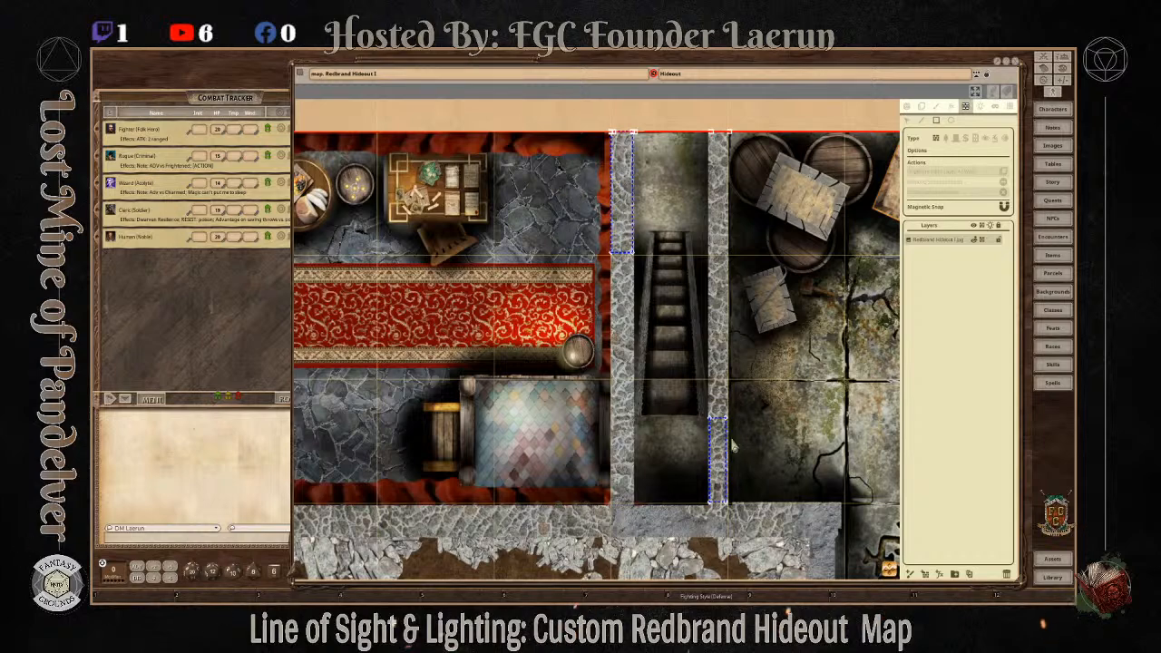
scroll(716, 451, "down", 5)
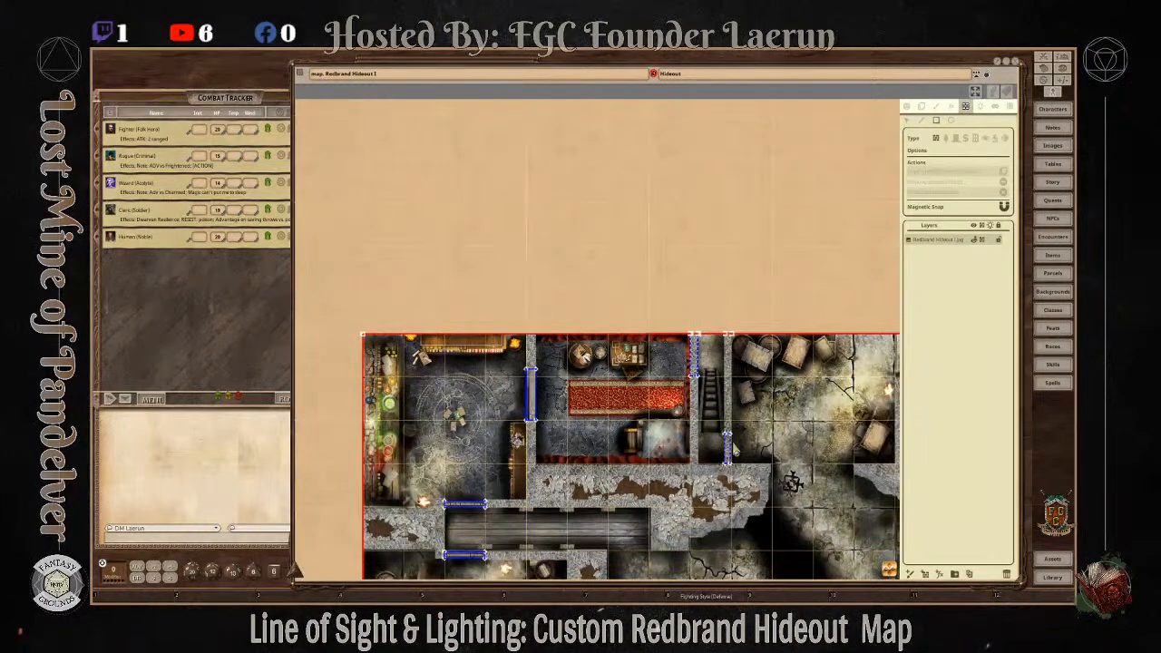
scroll(747, 406, "up", 5)
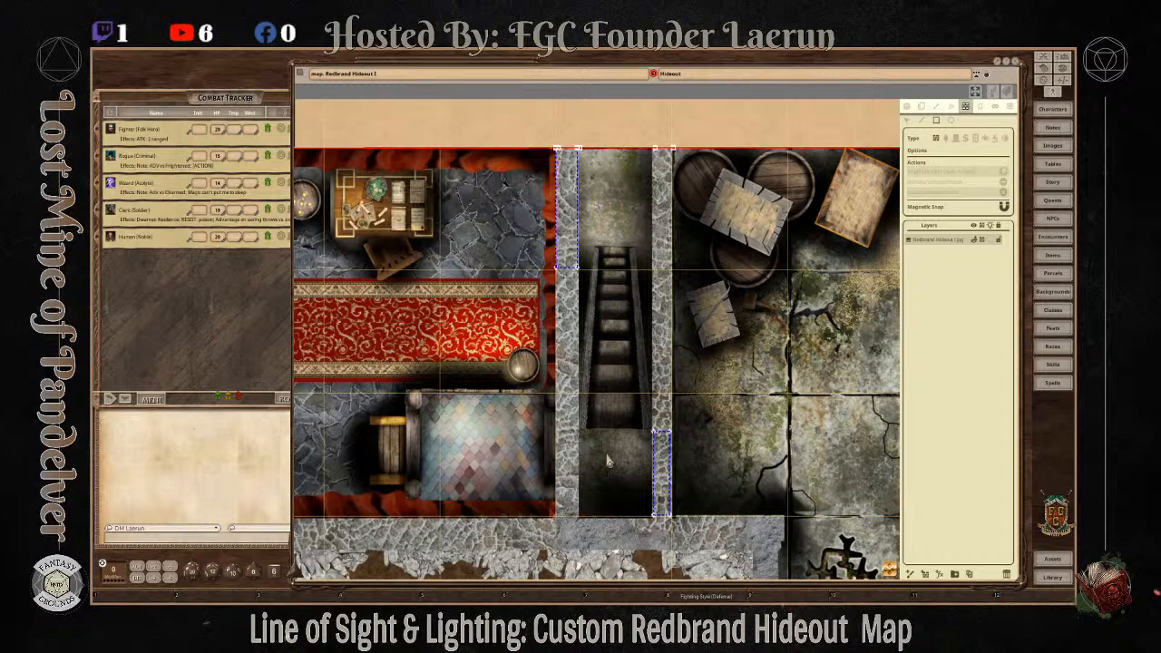
scroll(609, 458, "down", 3)
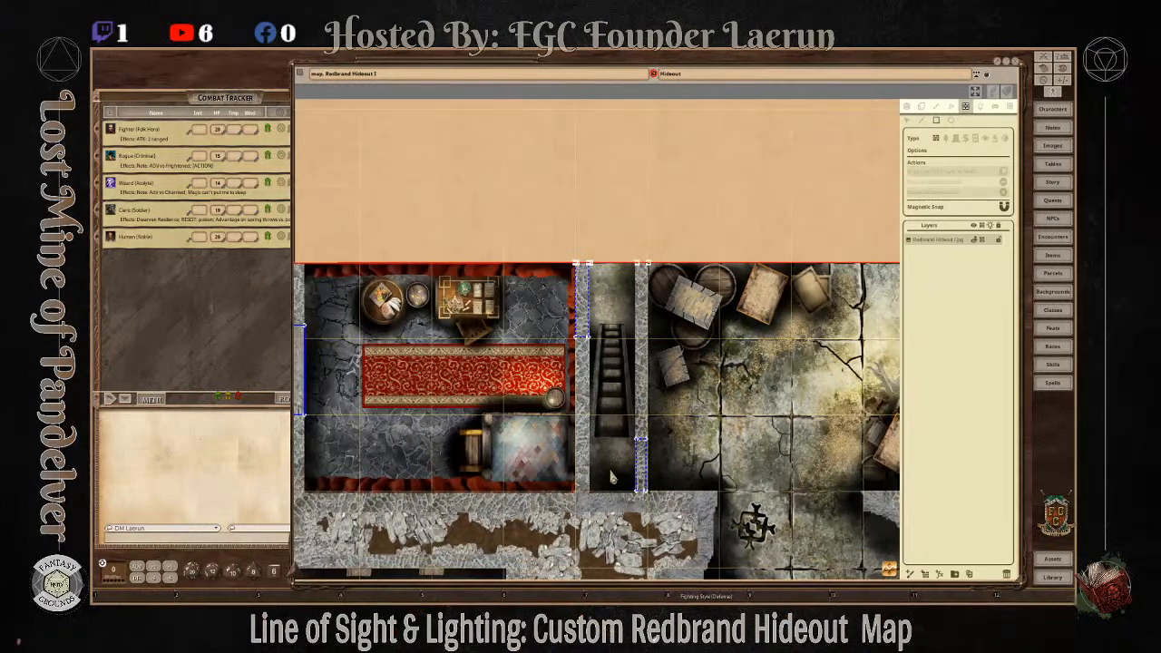
scroll(541, 356, "up", 1)
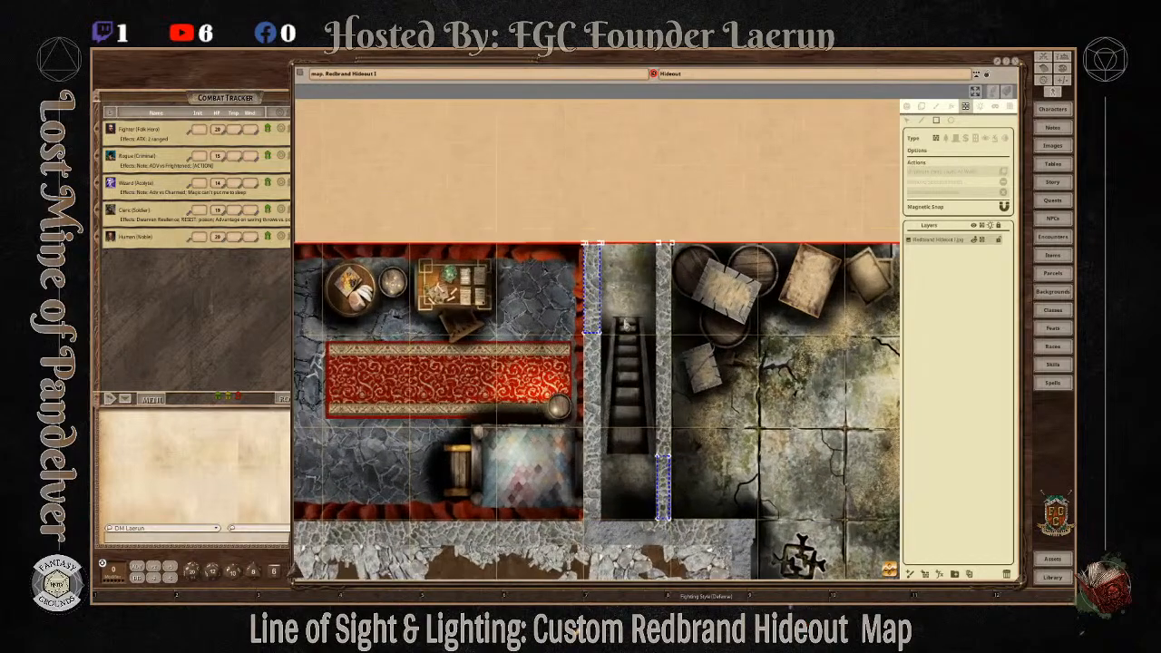
scroll(583, 432, "down", 8)
scroll(661, 463, "up", 7)
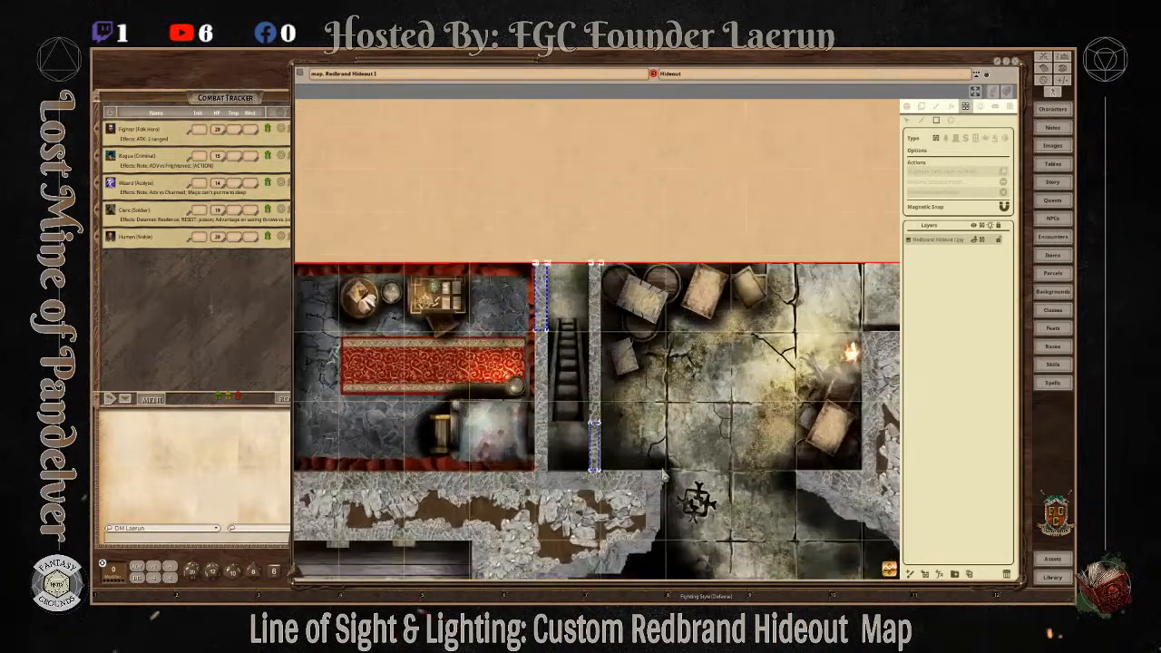
scroll(661, 464, "up", 1)
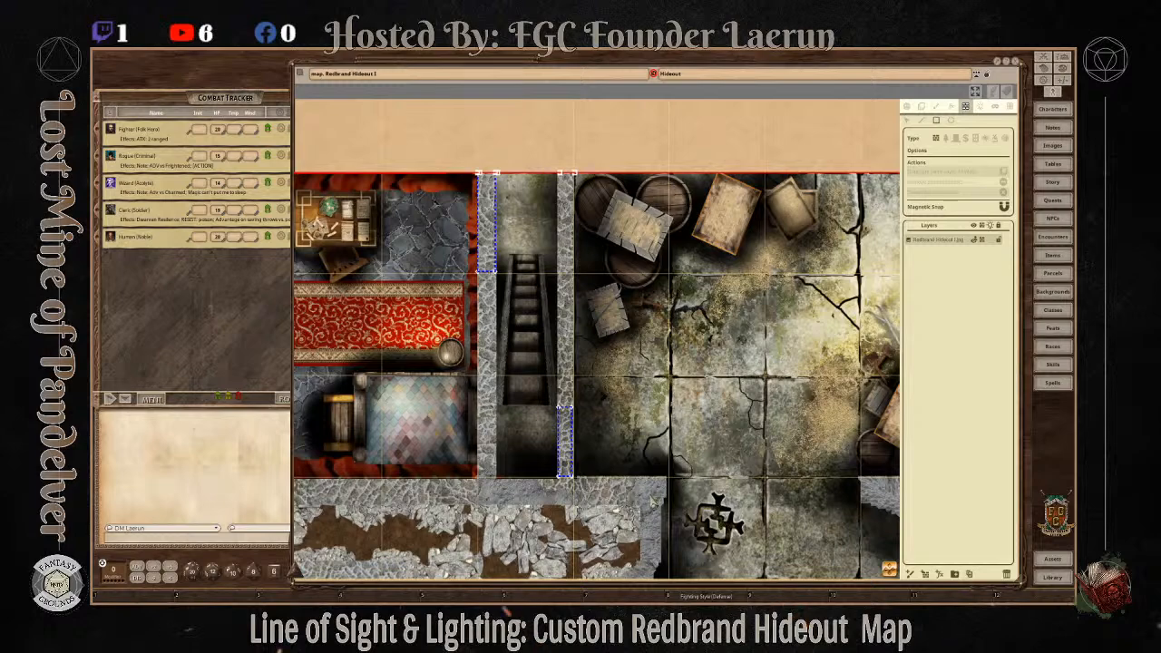
Step: Examine the rooms, existing door occluders and boundary line down to the passage at the map's bottom edge
scroll(657, 495, "down", 2)
left_click_drag(544, 495, 855, 206)
scroll(717, 472, "down", 3)
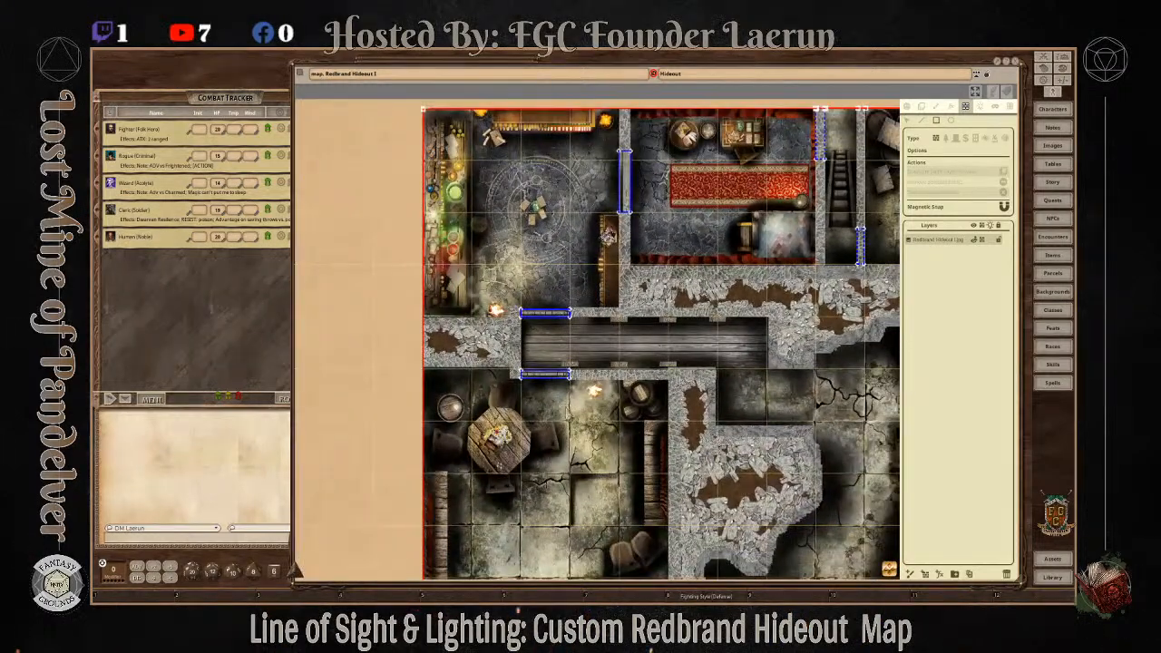
scroll(473, 384, "up", 1)
scroll(473, 385, "down", 1)
left_click_drag(894, 576, 810, 323)
scroll(590, 506, "down", 1)
scroll(608, 528, "up", 2)
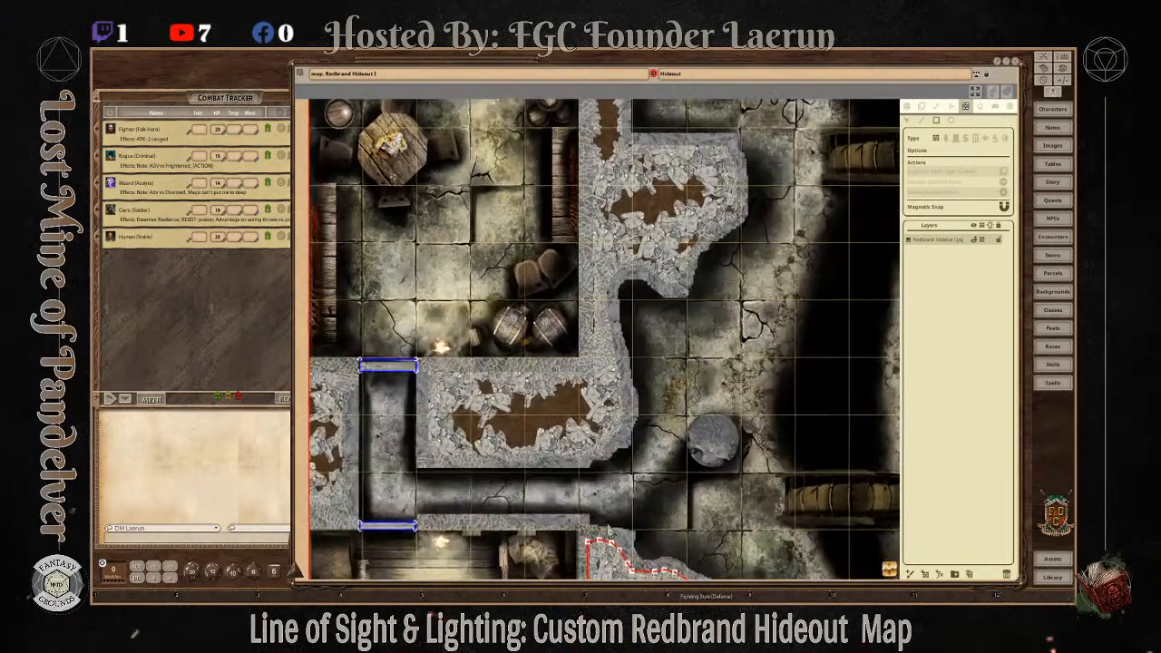
scroll(609, 530, "up", 2)
mouse_move(890, 569)
left_mouse_down()
mouse_move(894, 588)
mouse_move(911, 588)
mouse_move(896, 555)
left_mouse_up()
scroll(692, 423, "up", 2)
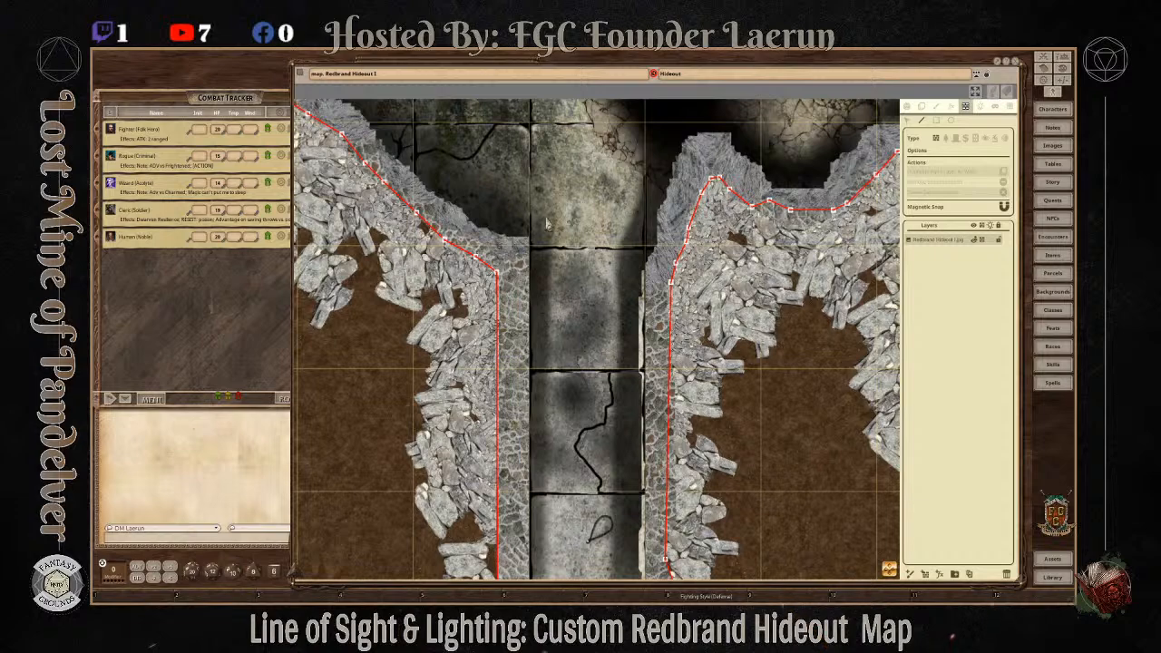
scroll(524, 513, "down", 3)
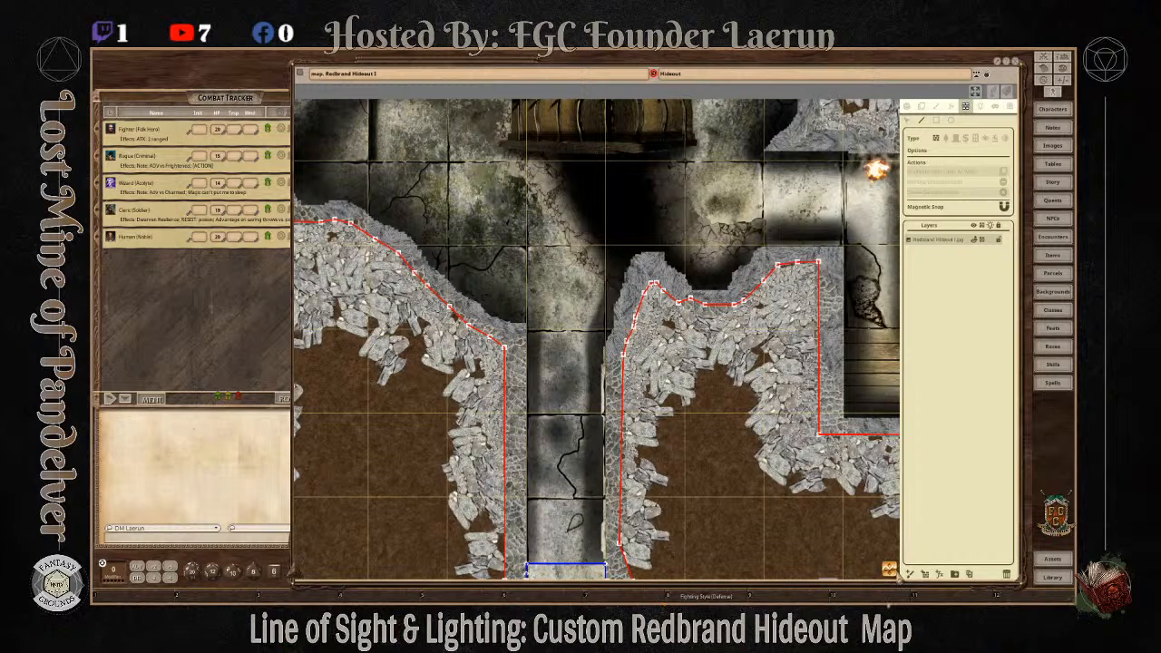
Step: Join the left boundary end point to the bottom-left corner of the passage's entrance door and remove the extra point on that door's left edge
scroll(571, 490, "up", 5)
scroll(486, 414, "up", 2)
scroll(494, 466, "up", 5)
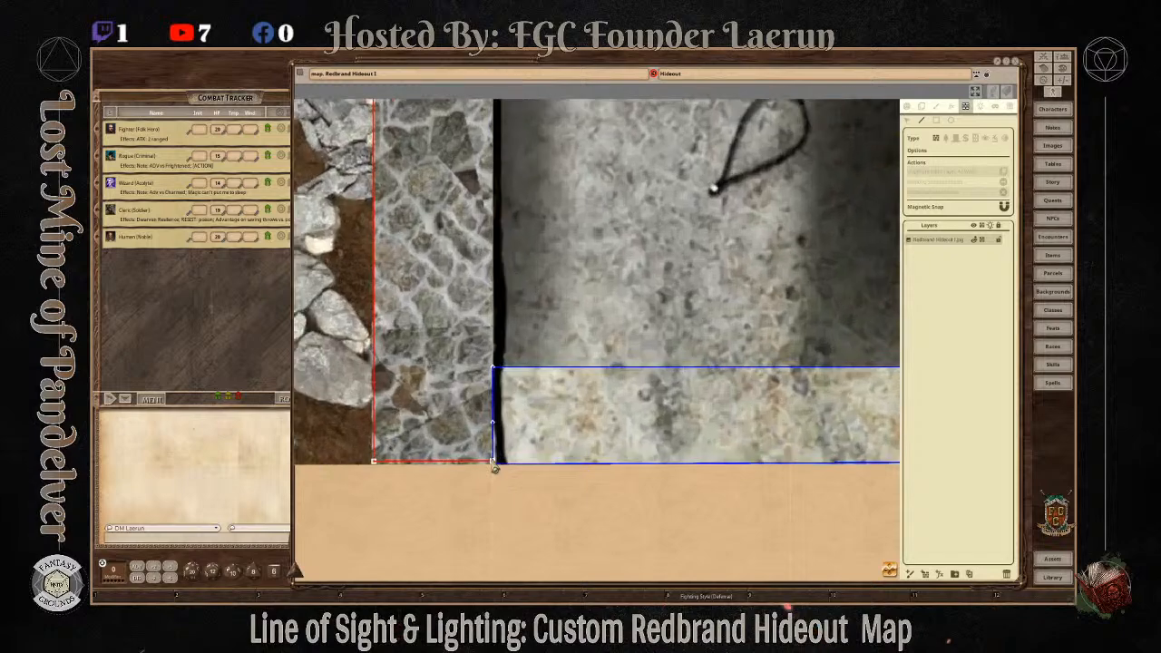
scroll(494, 471, "up", 2)
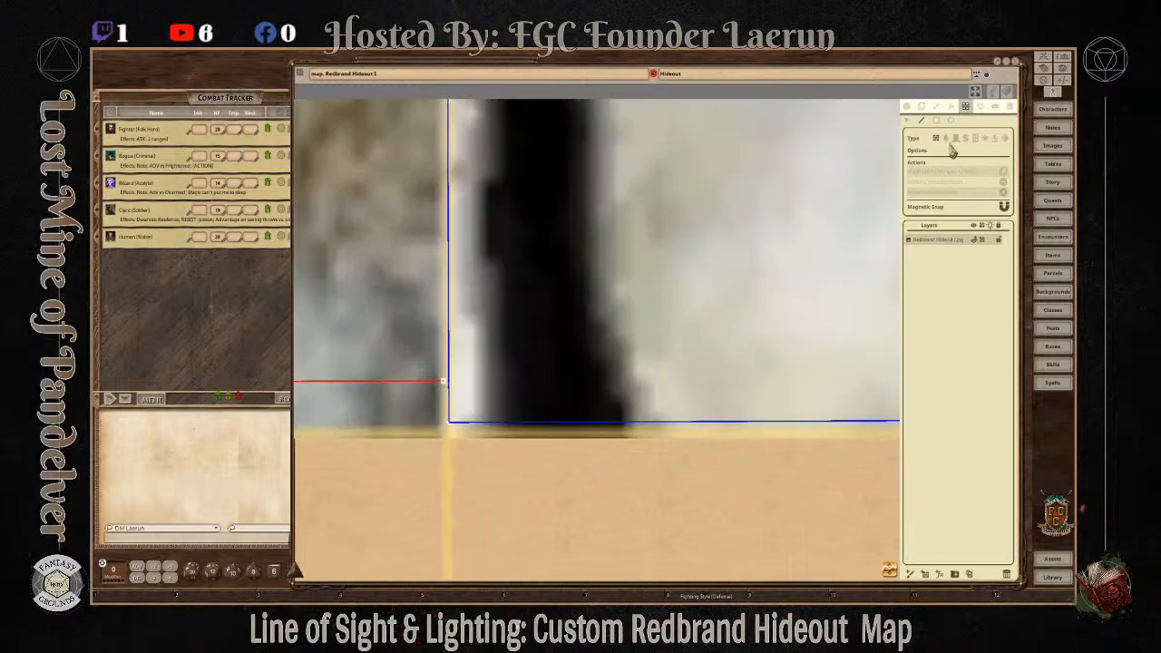
left_click(908, 124)
left_click_drag(443, 382, 448, 384)
scroll(468, 438, "down", 3)
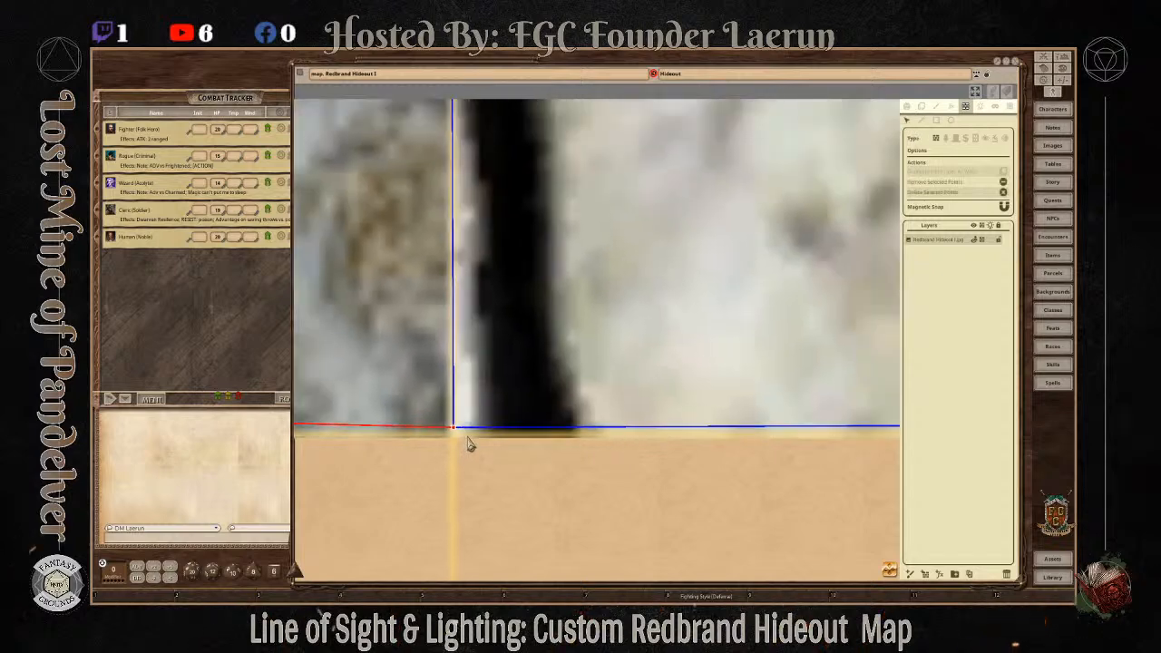
scroll(469, 443, "down", 3)
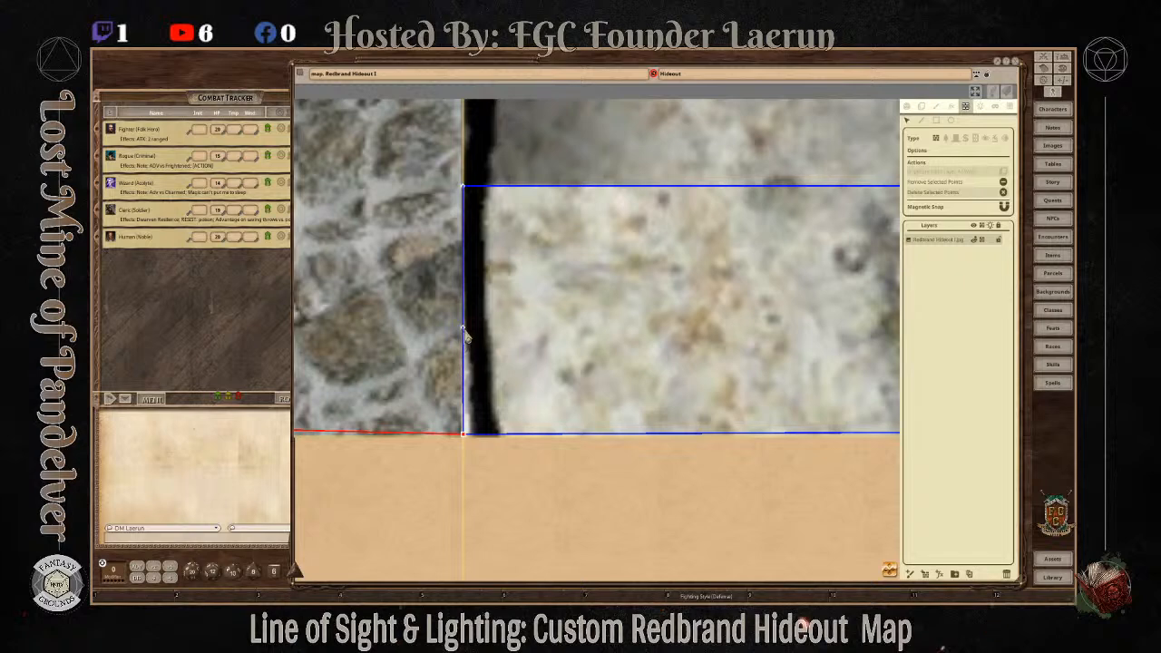
left_click(1004, 181)
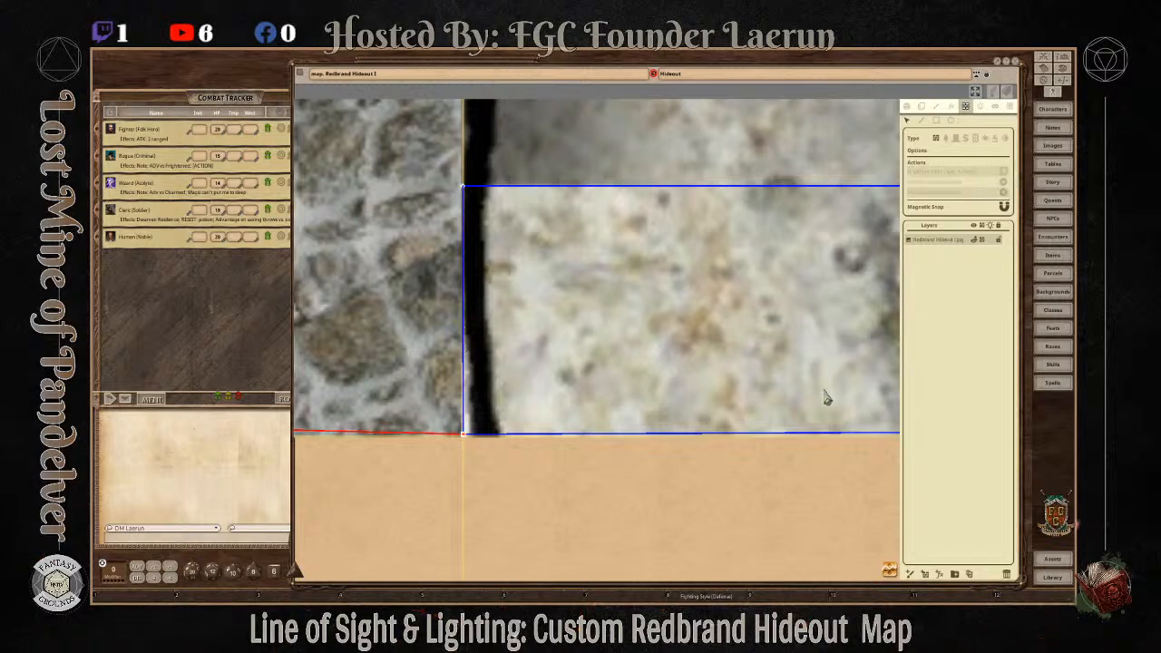
Step: Snap the bottom-right corner of the passage's entrance door onto the end point of the right boundary line
scroll(826, 381, "down", 5)
left_click_drag(888, 576, 926, 563)
scroll(718, 513, "up", 5)
scroll(686, 436, "up", 5)
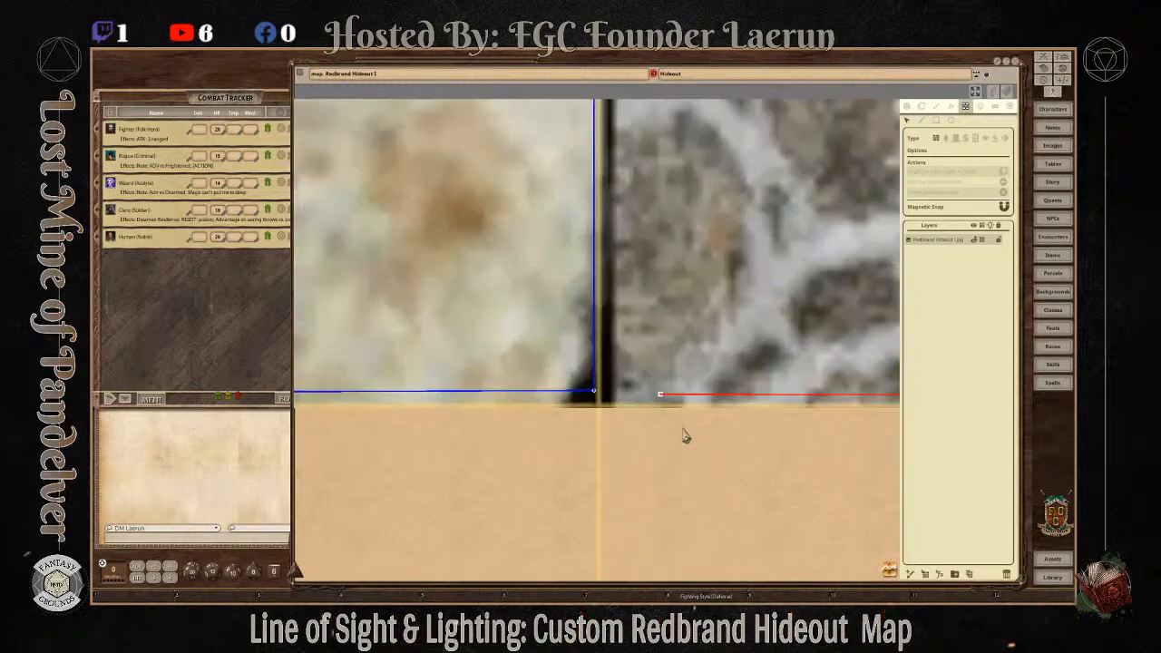
left_click_drag(566, 381, 569, 388)
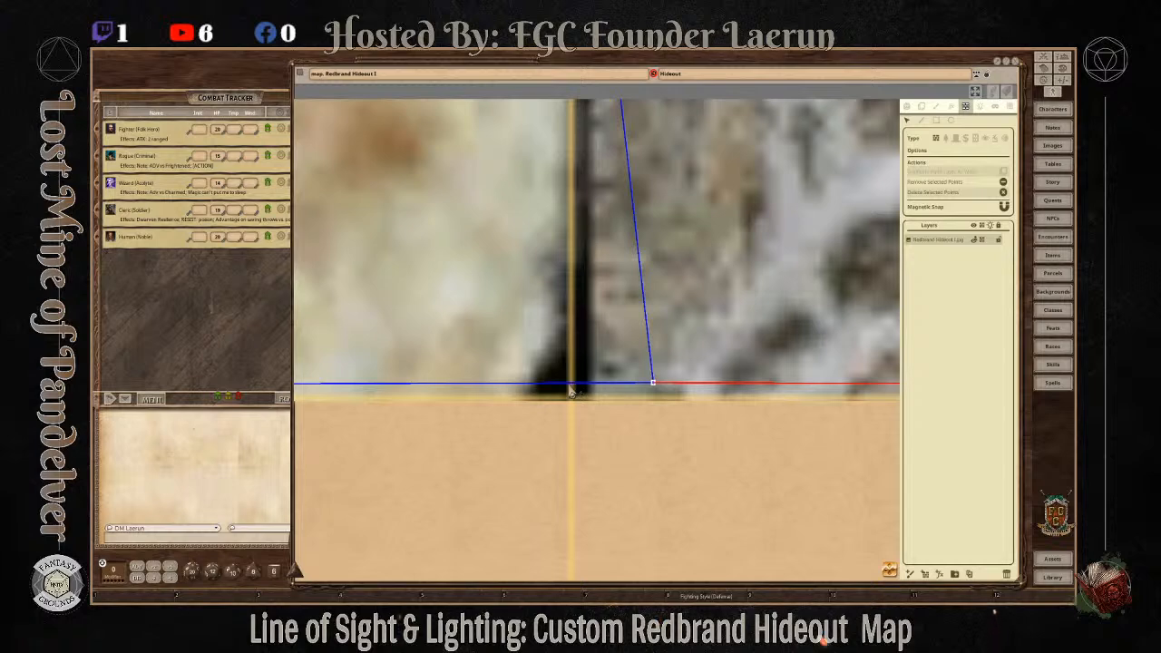
left_click(634, 387)
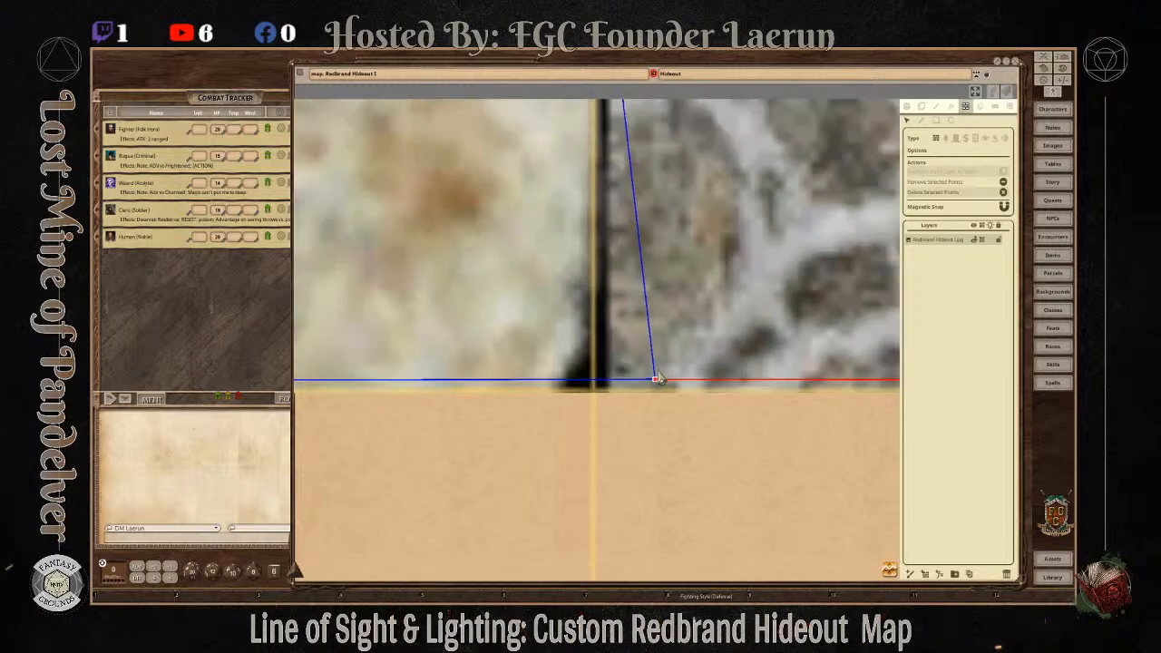
Step: With Magnetic Snap temporarily off, move the joined door and boundary corner to the inner edge of the passage's right wall
scroll(656, 385, "down", 2)
left_click(1003, 207)
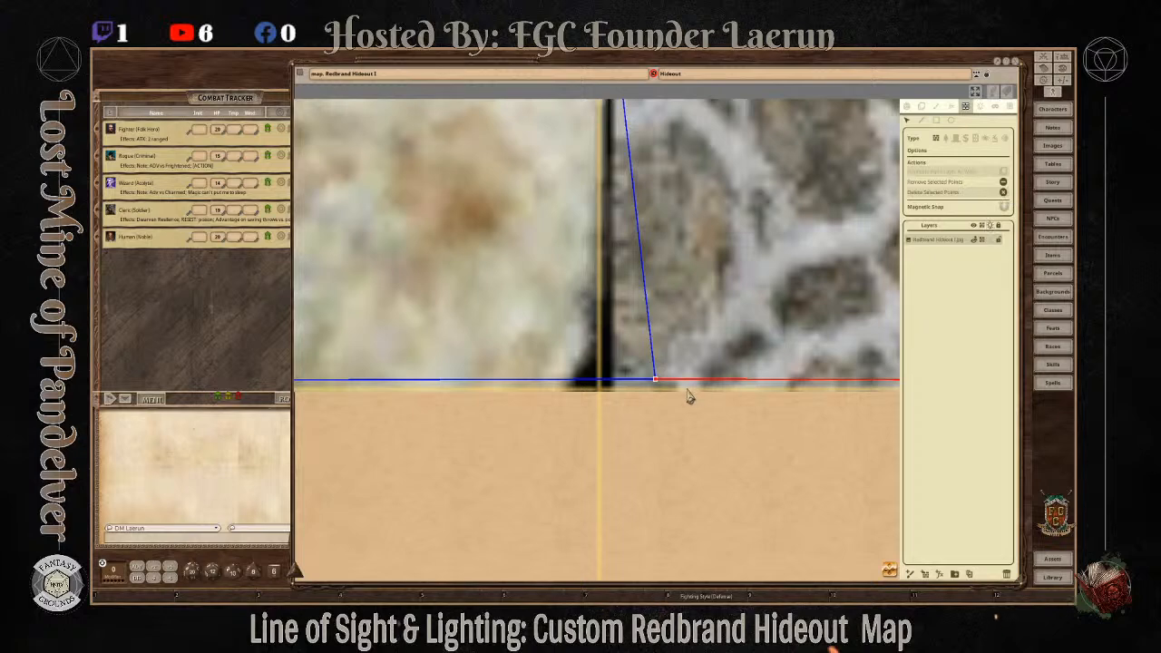
left_click_drag(654, 381, 599, 382)
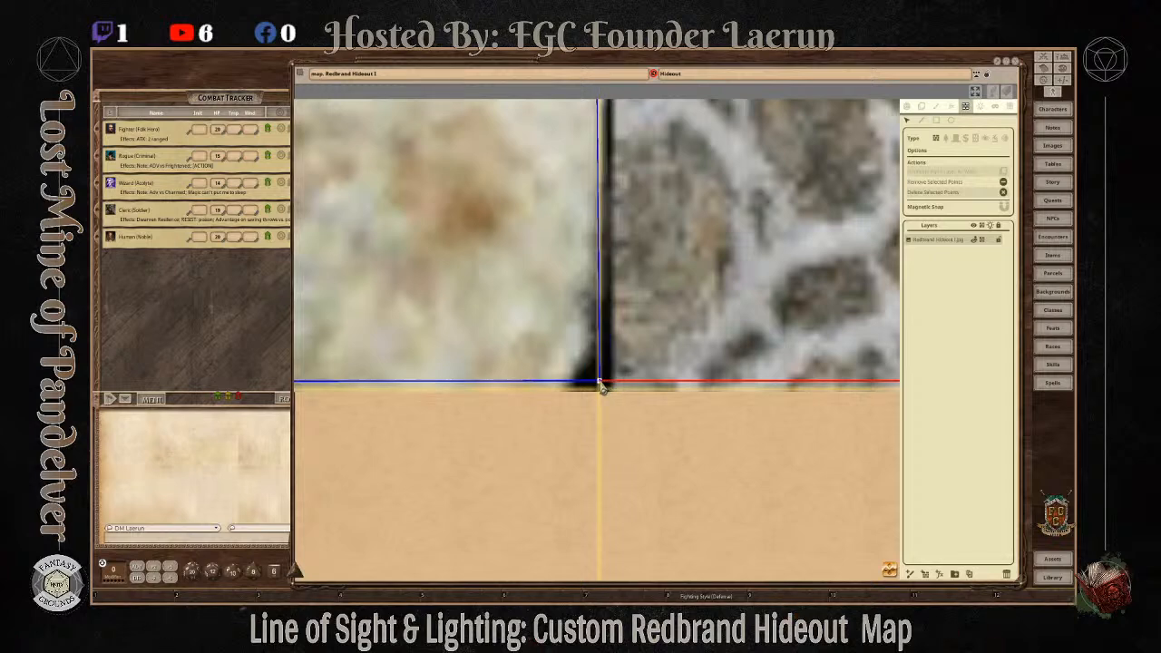
left_click(1005, 209)
scroll(693, 340, "down", 5)
scroll(662, 351, "down", 2)
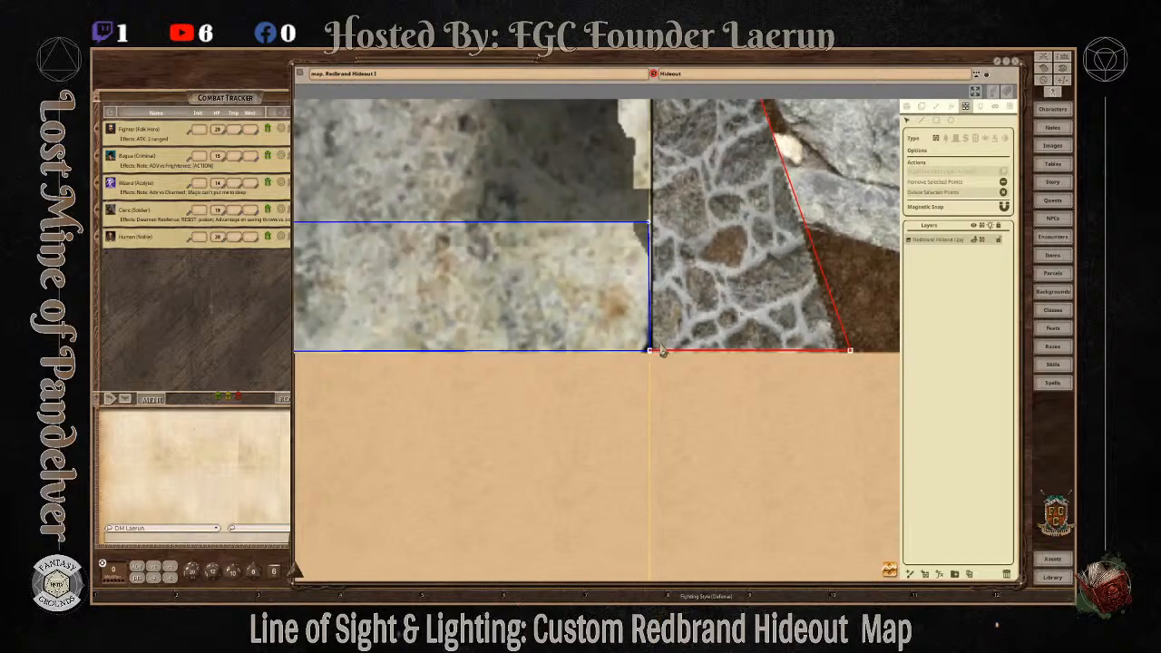
scroll(678, 352, "down", 2)
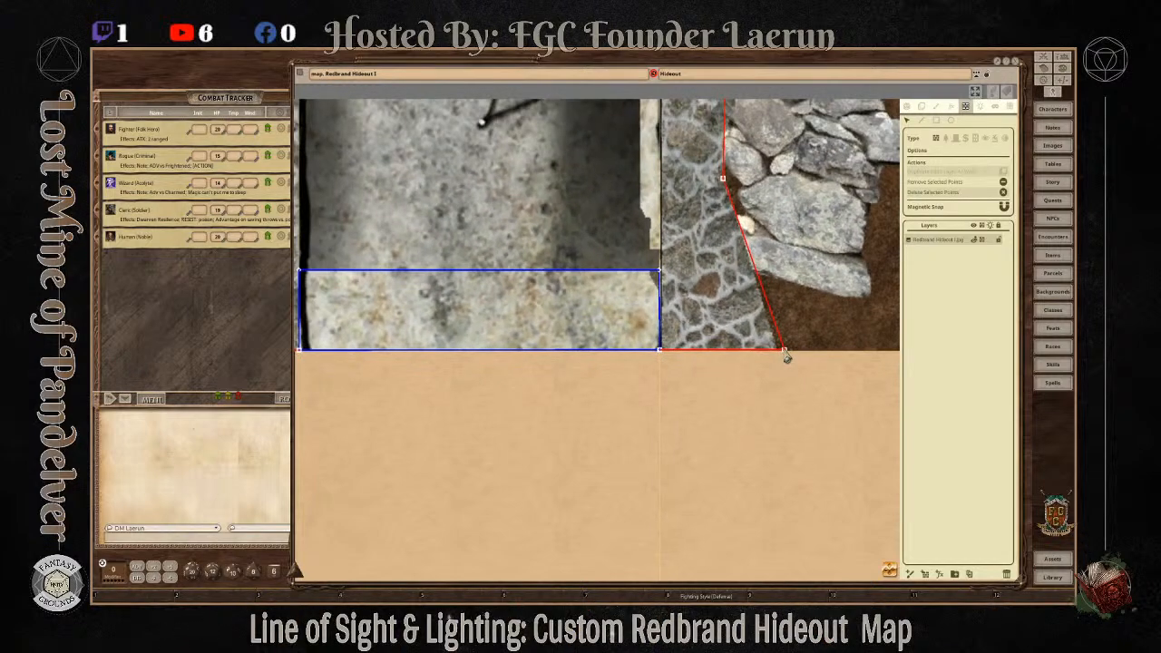
Step: Start a wall occluder line at the door's bottom-right corner and run it straight up the passage's right wall to the rock edge
scroll(662, 352, "up", 4)
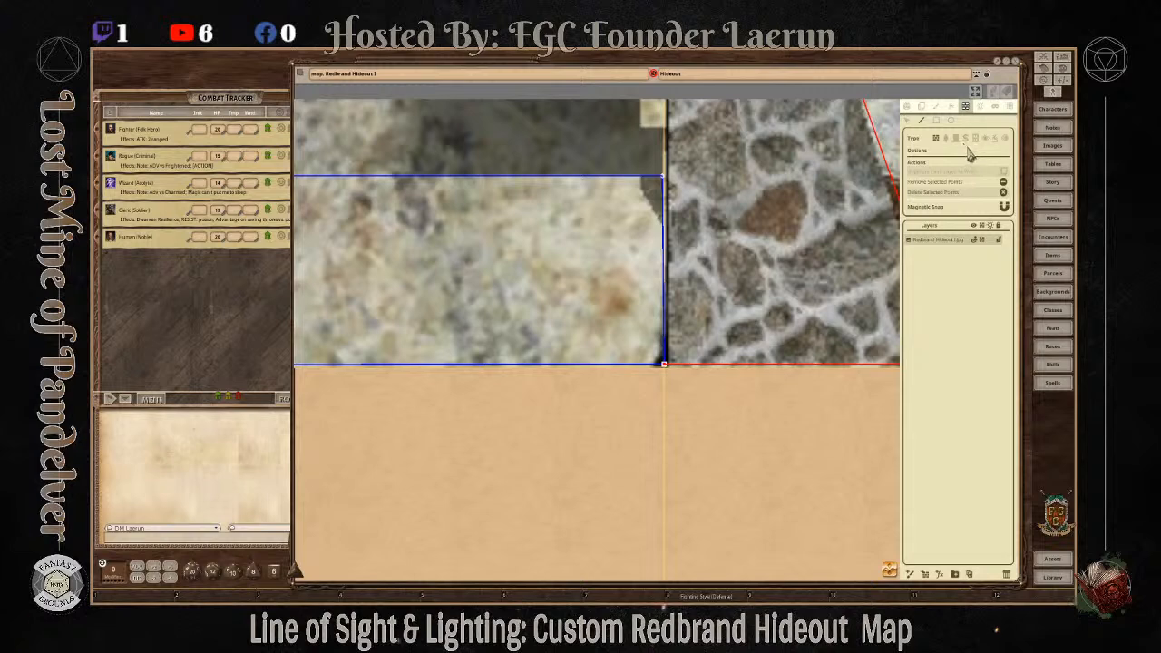
scroll(674, 374, "up", 2)
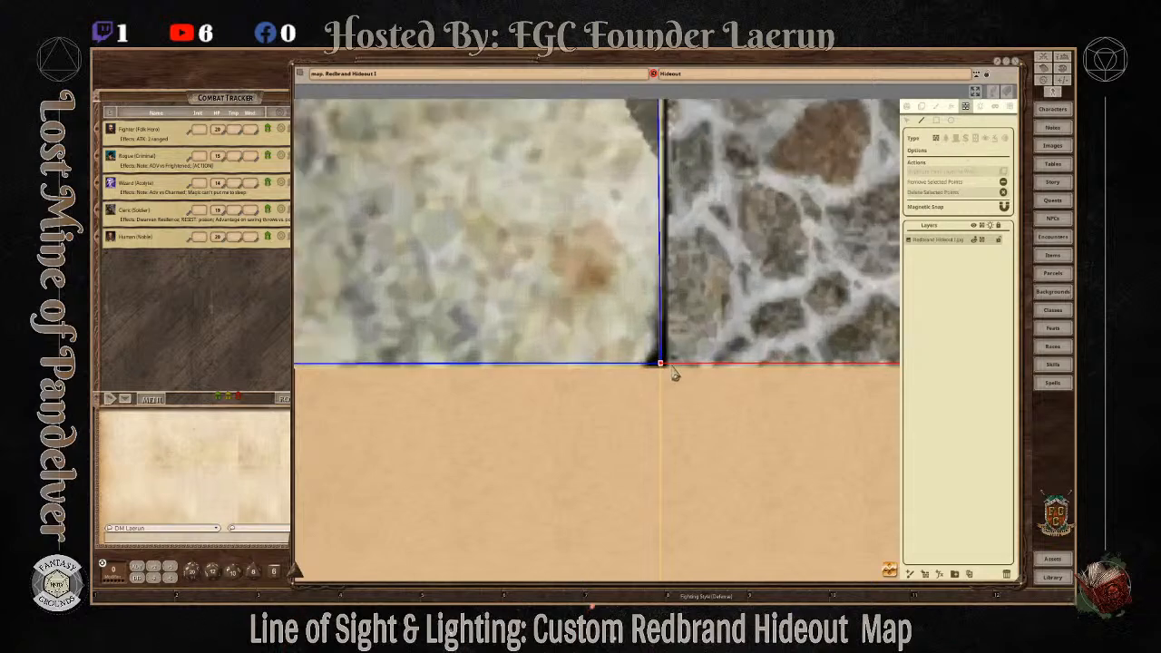
scroll(674, 373, "up", 3)
left_click(644, 359)
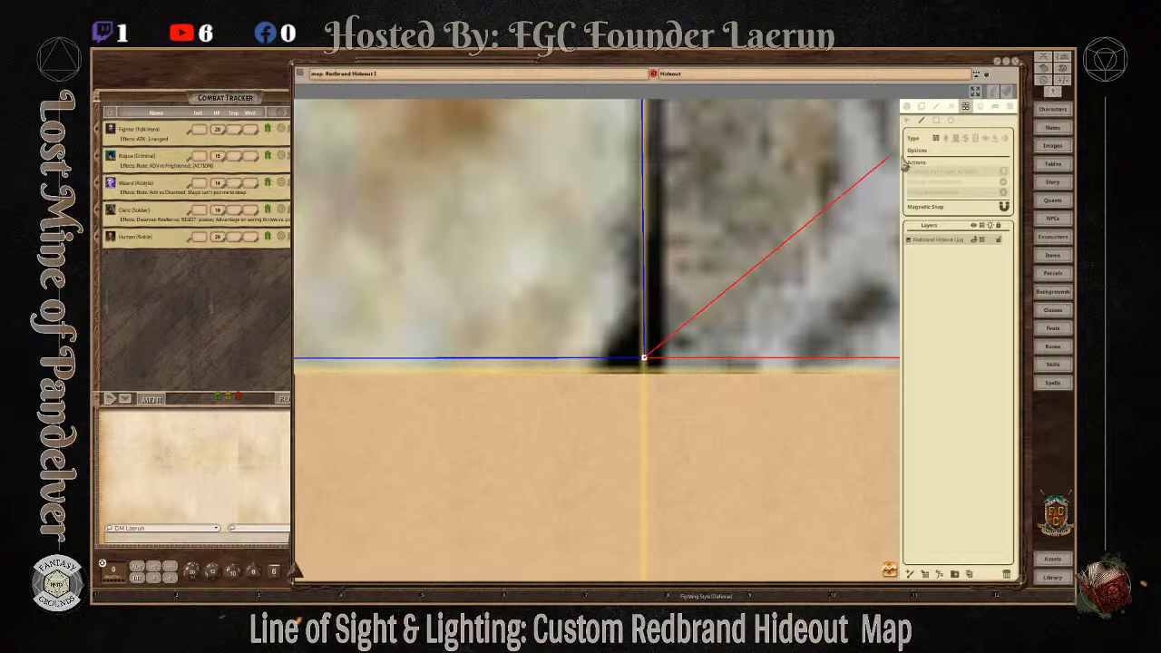
key("Up")
key("Up")
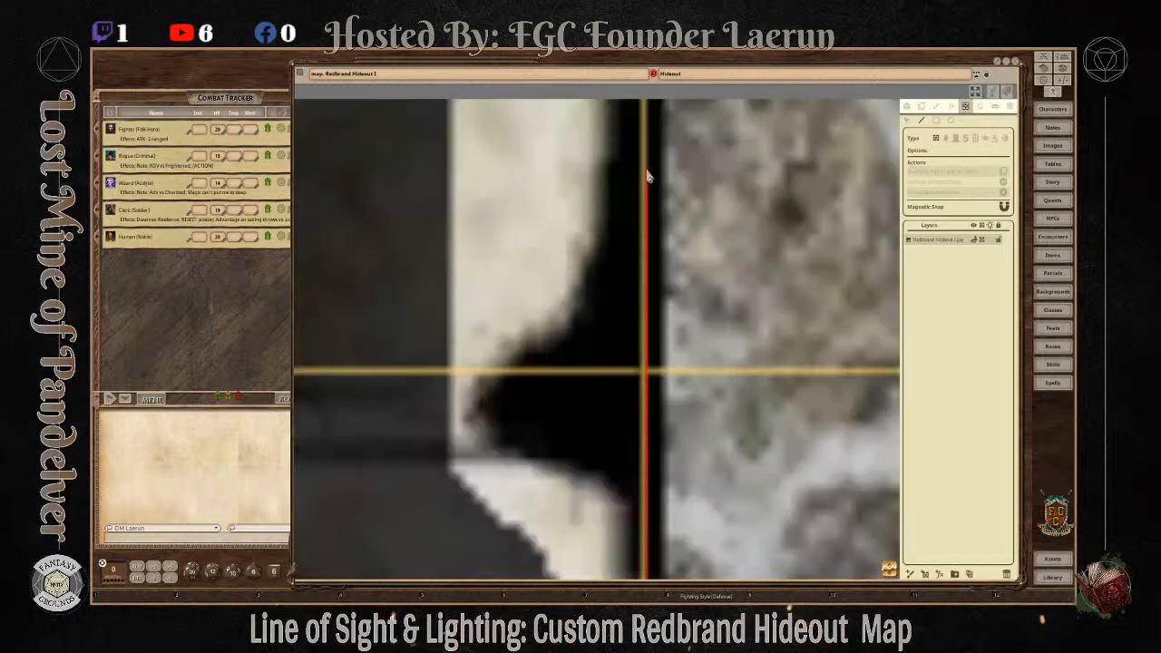
scroll(653, 288, "down", 4)
scroll(653, 288, "down", 8)
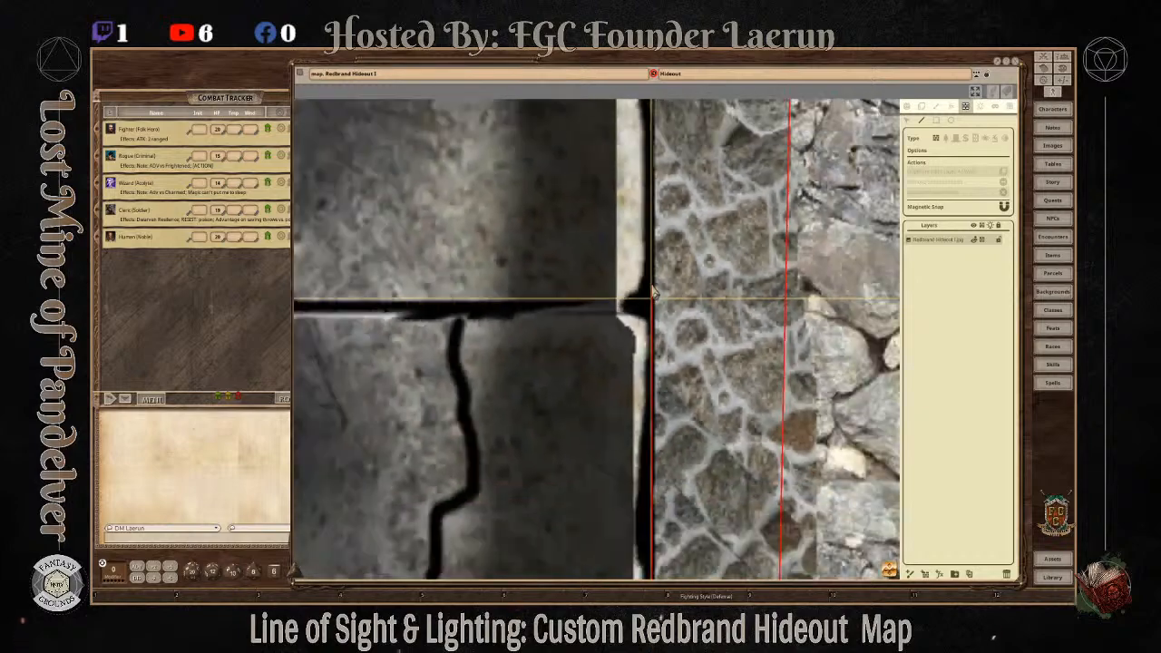
scroll(653, 290, "down", 1)
key("Up")
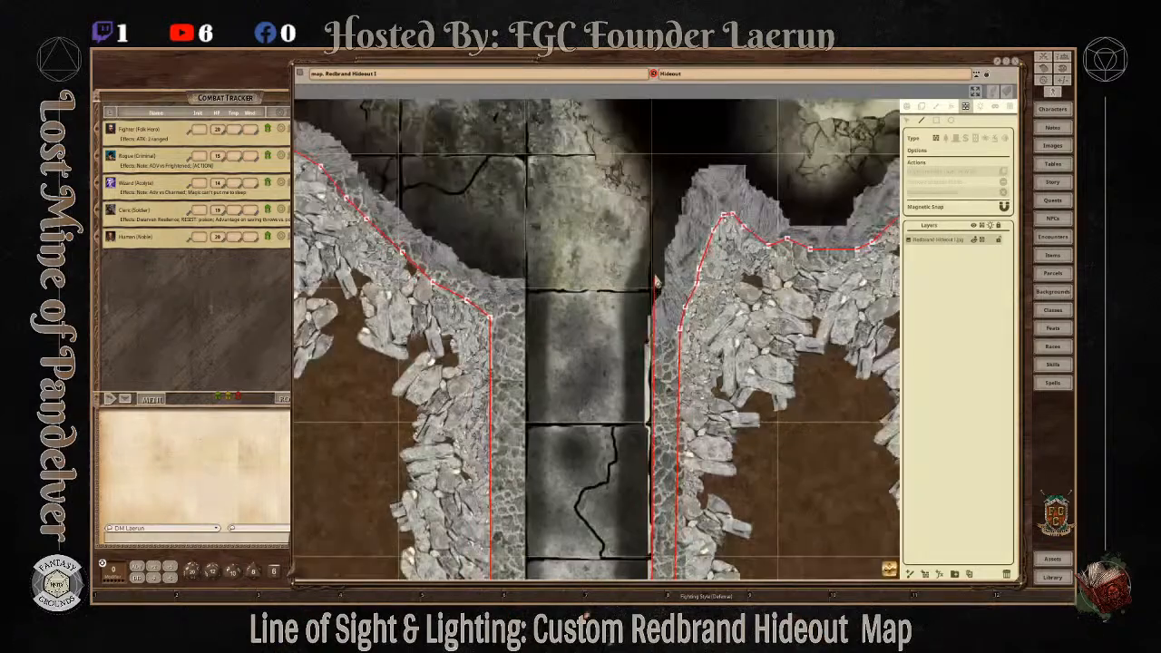
scroll(655, 314, "up", 3)
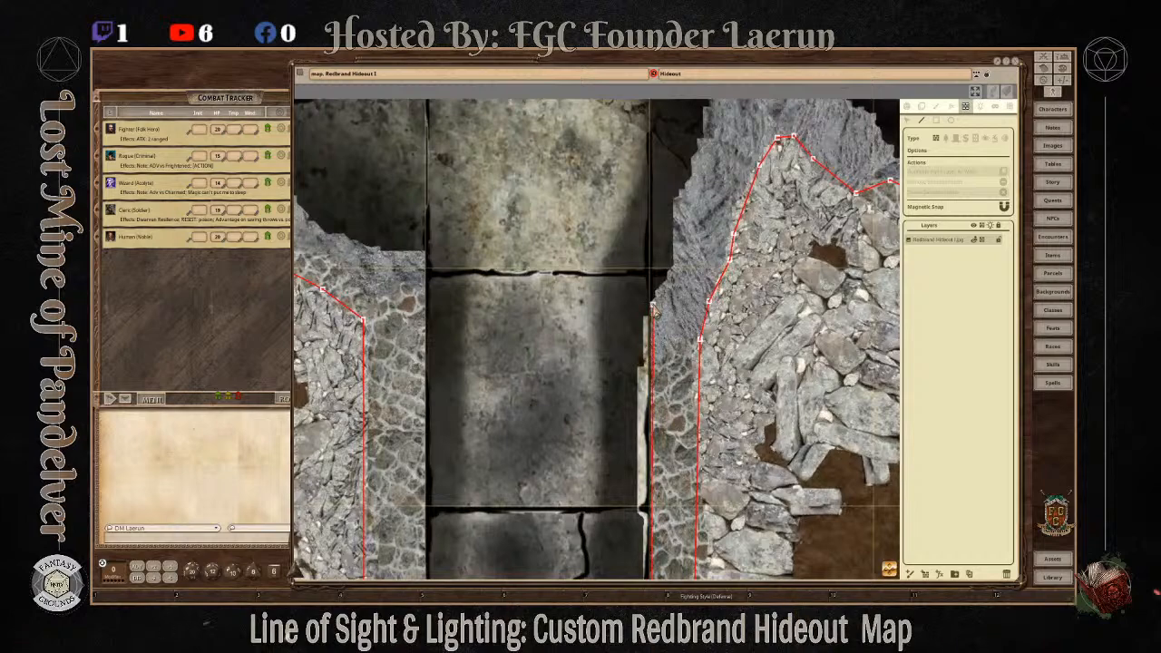
Step: Trace the wall occluder up the jagged outer edge of the rock outcrop beside the passage to the outcrop's top-left shoulder
left_click(664, 287)
left_click(674, 276)
left_click(698, 155)
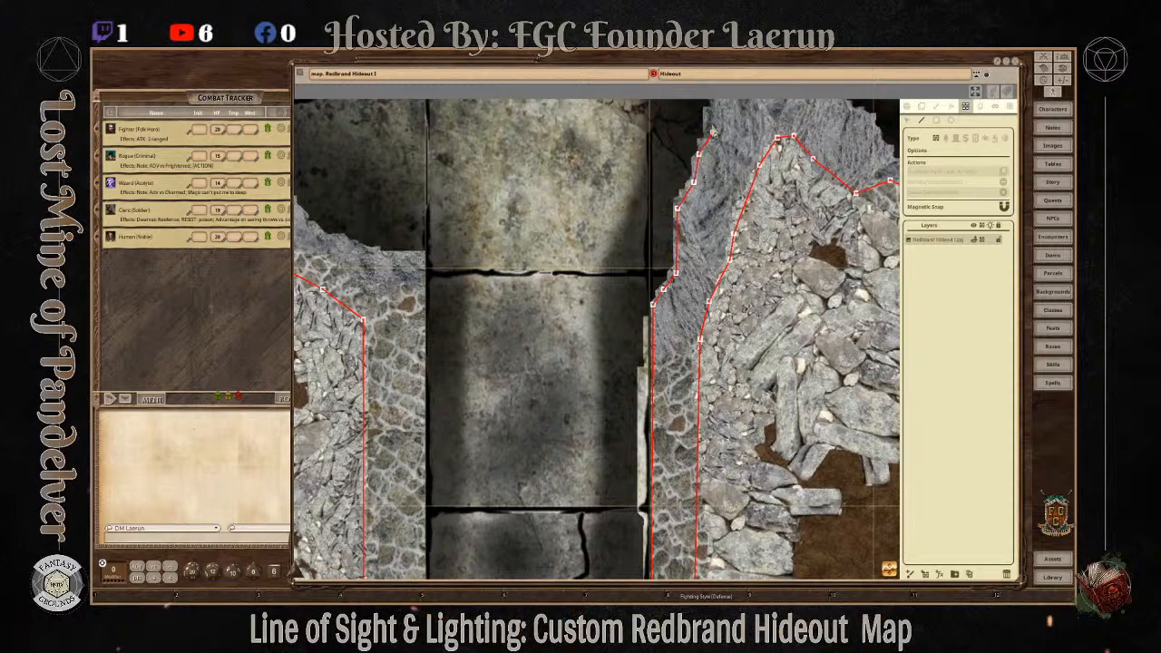
key("Right")
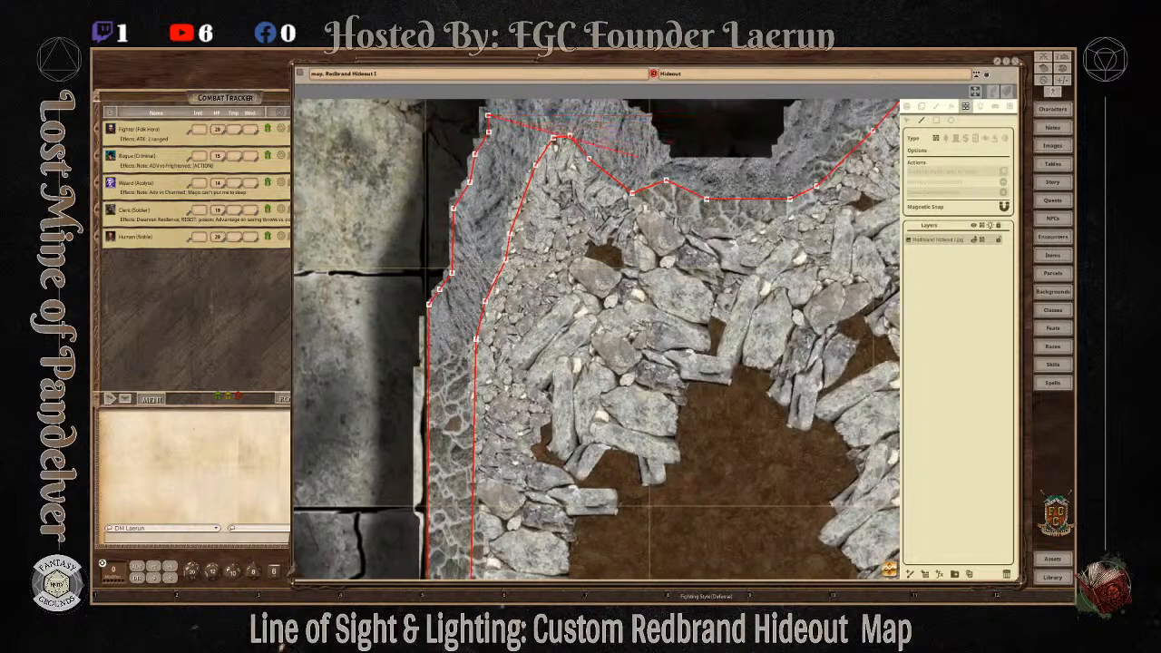
key("Up")
left_click(522, 299)
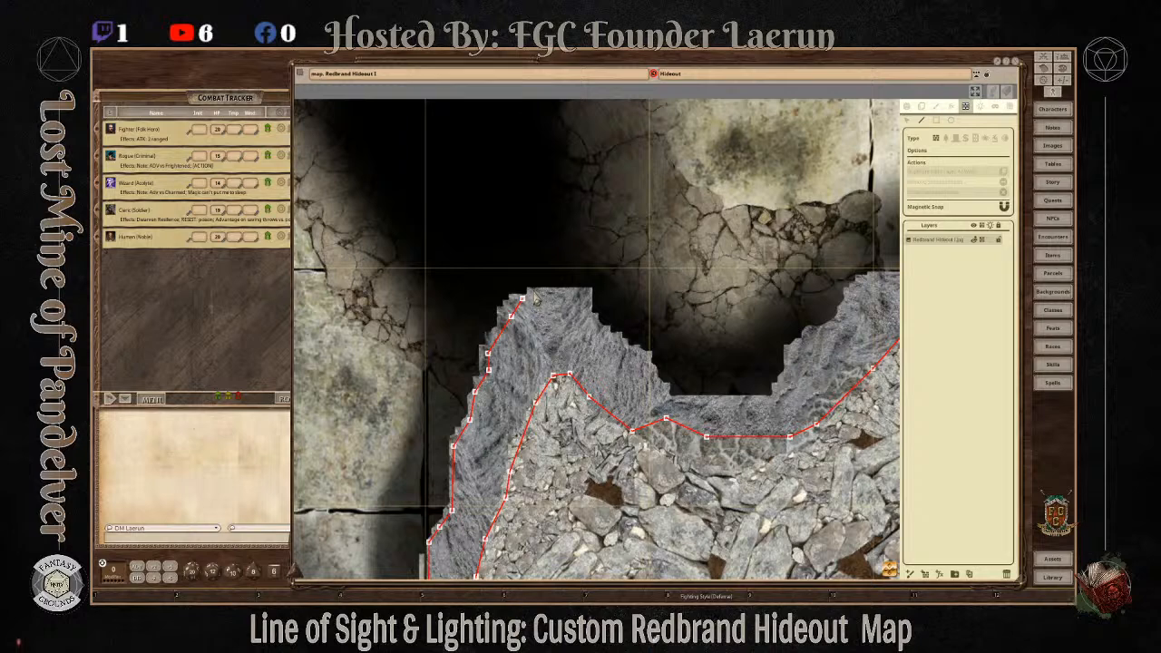
Step: Continue the occluder across the rock outcrop's top and down its jagged right side to the bottom-left corner of the dark recess
left_click(587, 291)
left_click(586, 314)
left_click(615, 340)
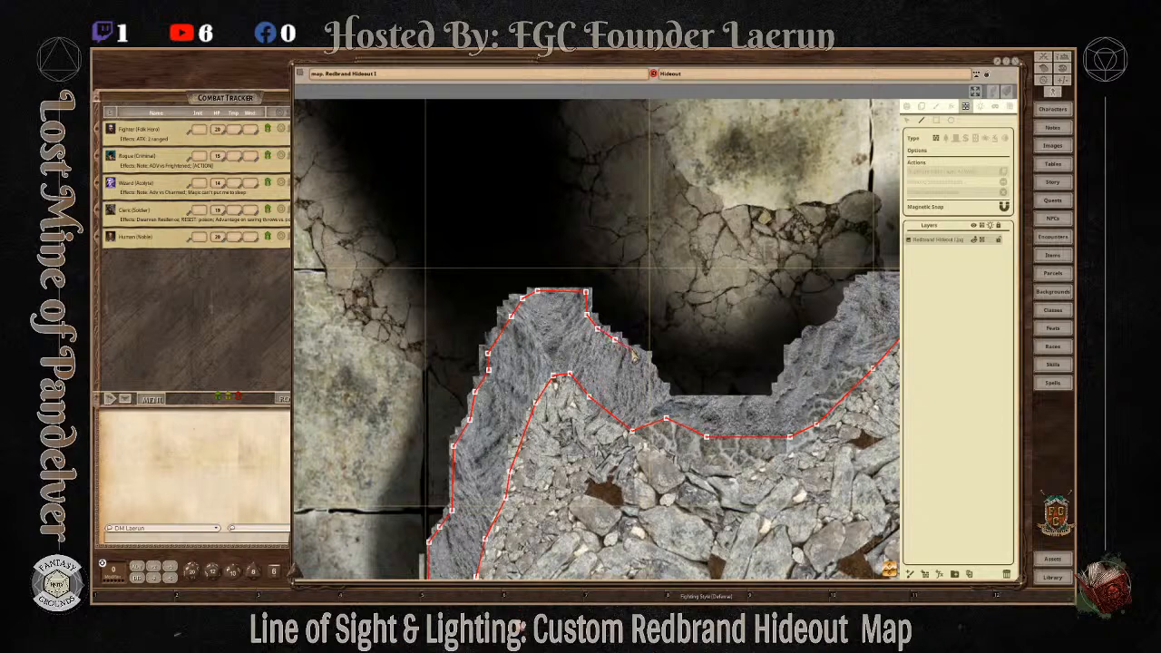
left_click(651, 372)
left_click(652, 384)
left_click(662, 398)
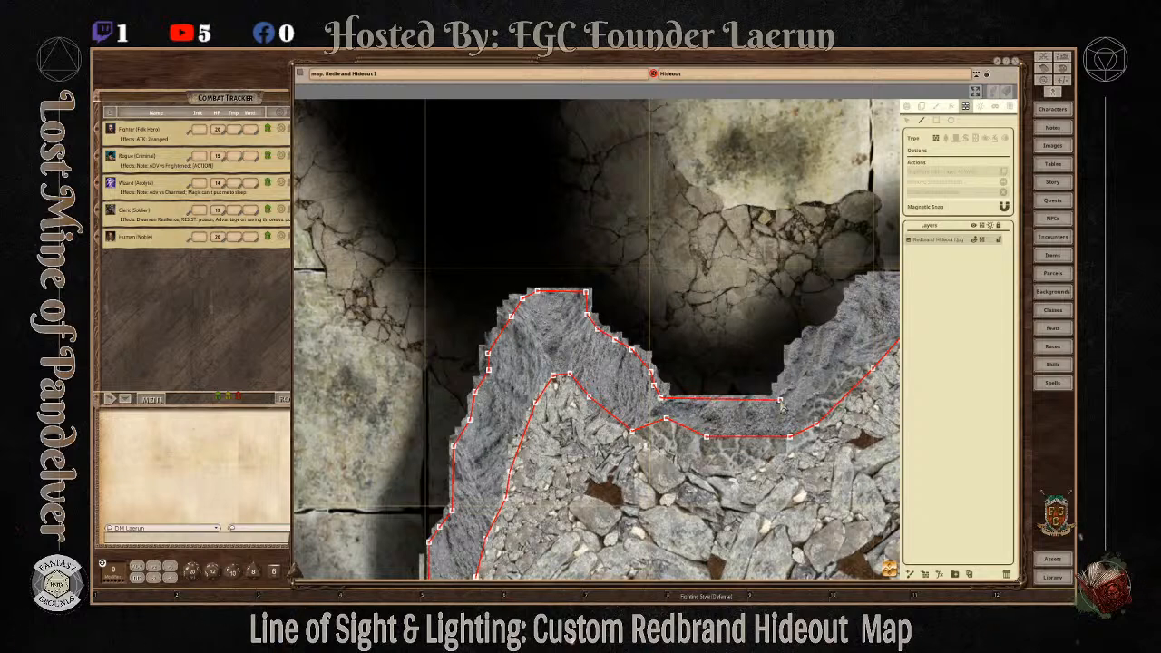
Step: Carry the occluder across the recess's bottom, up its jagged right side and along the flat top edge to the wall's upper-right corner
left_click(780, 399)
left_click(778, 386)
left_click(842, 311)
key("Right")
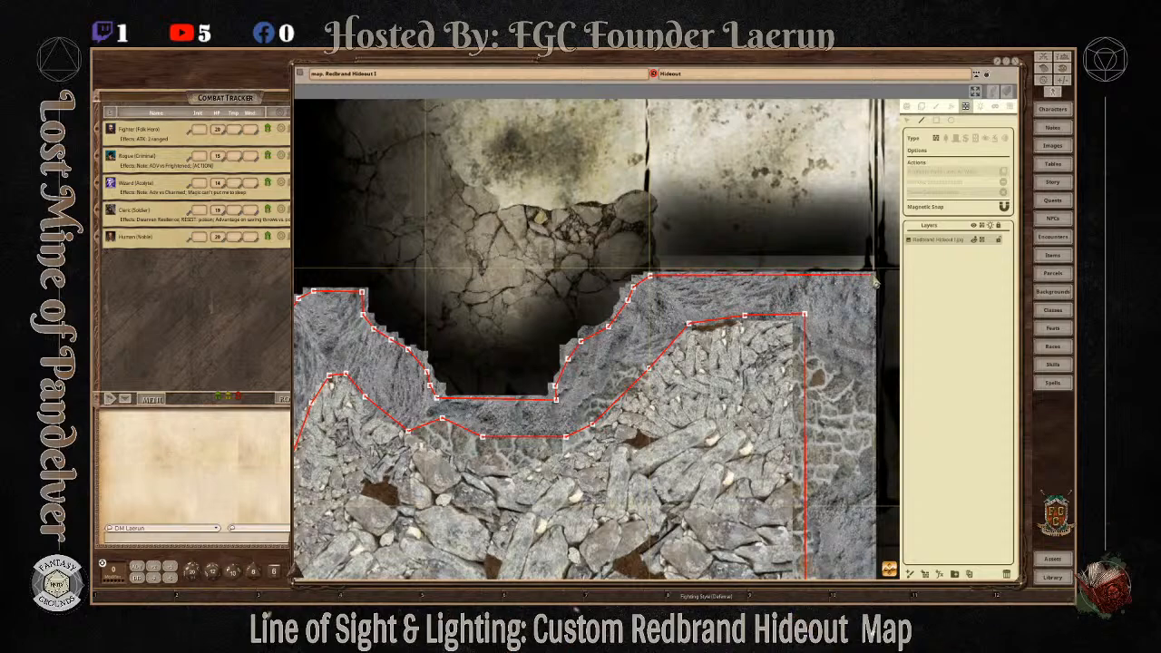
Step: Run the occluder down the left wall of the wooden-floored room to the room's bottom-left corner
key("Down")
key("Down")
key("Down")
key("Up")
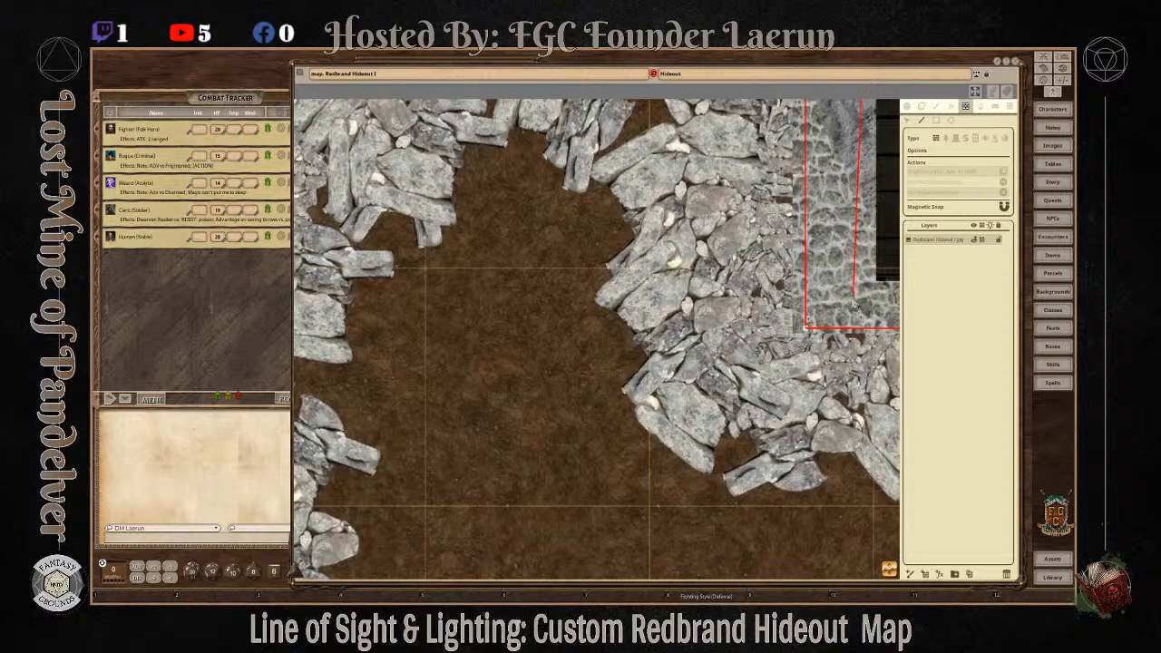
key("Right")
scroll(707, 325, "up", 5)
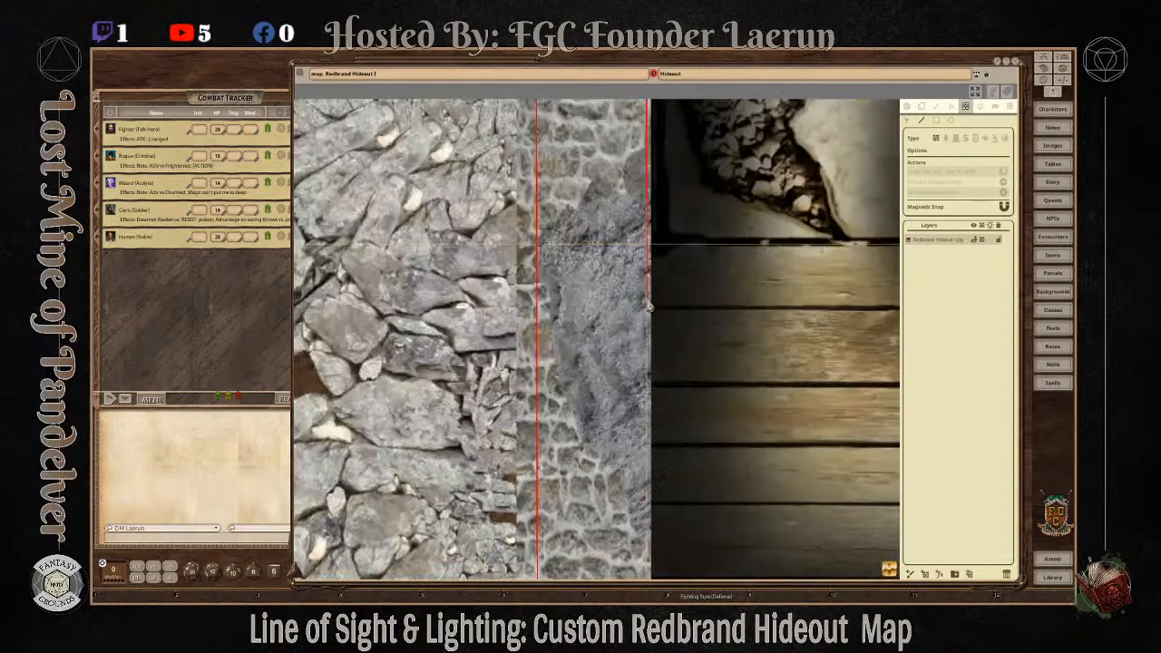
key("Down")
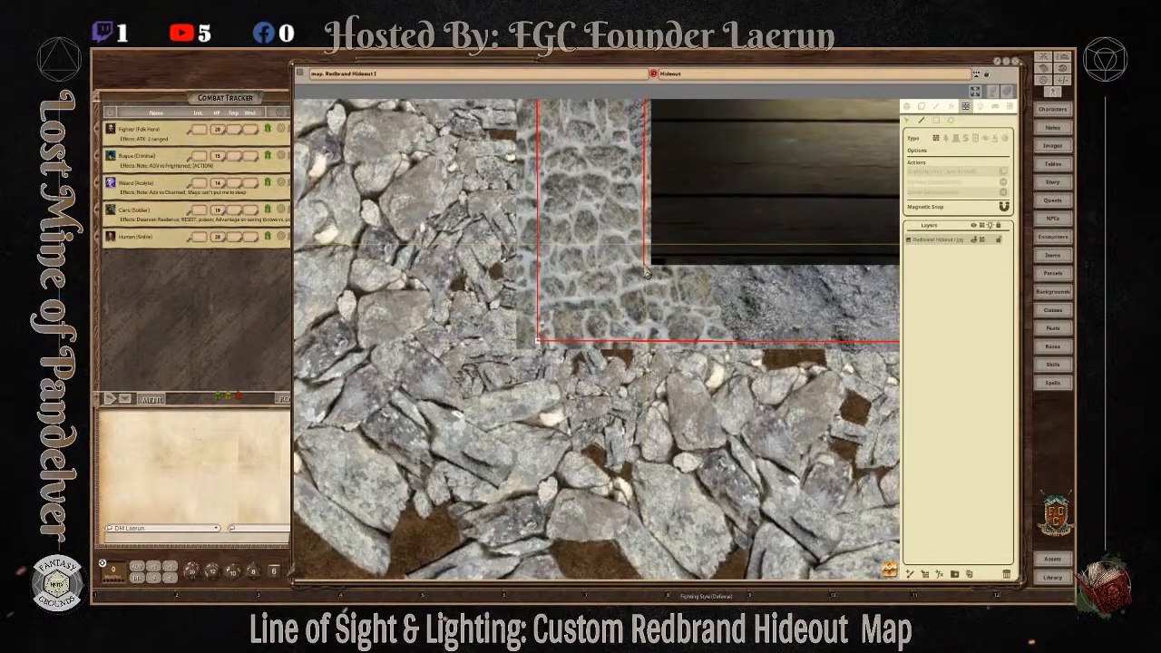
Step: Extend the occluder along the bottom wall of the wooden-floored room, past the base of the dividing stone wall outlined with dashes
key("Right")
key("Right")
key("Right")
key("Right")
key("Right")
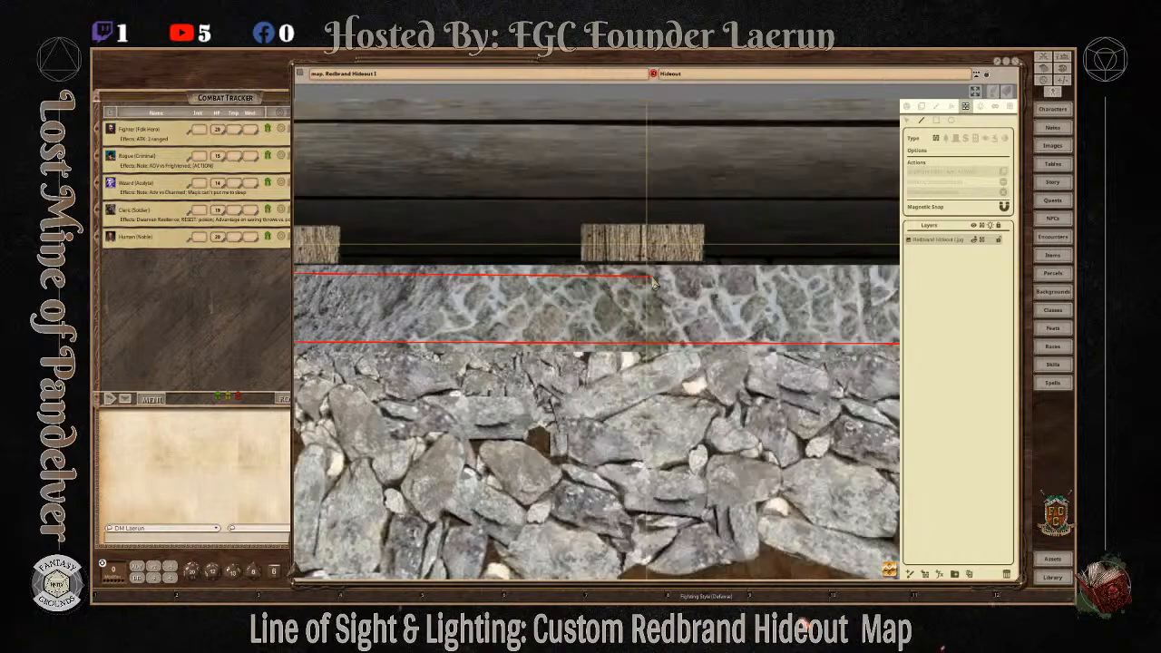
key("Right")
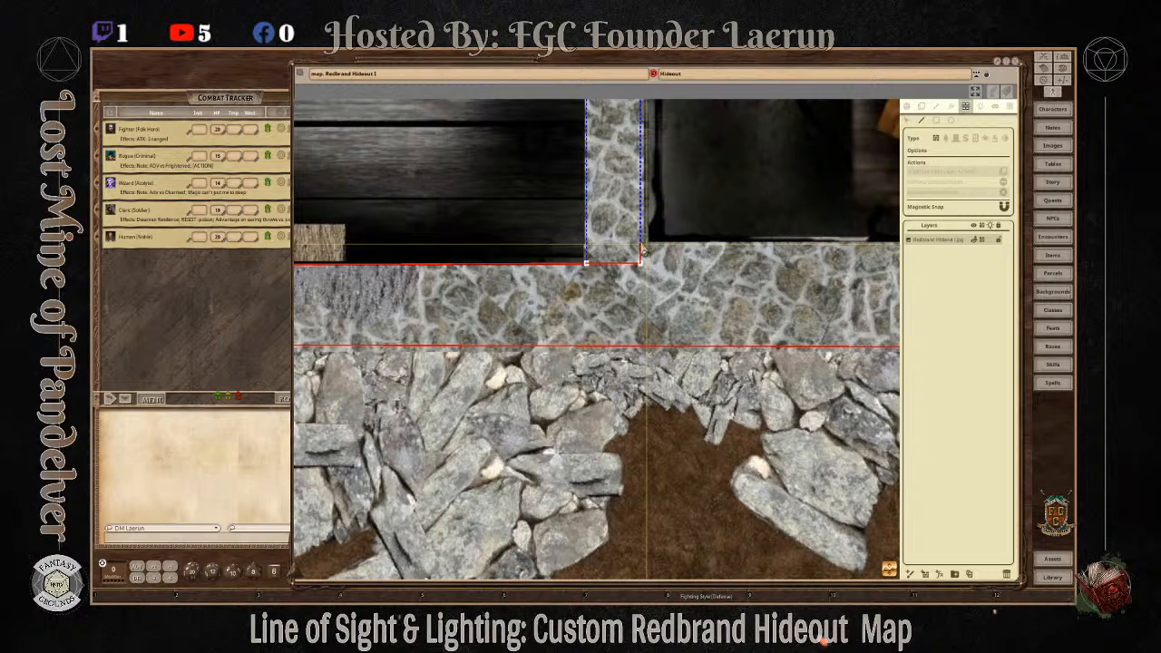
Step: Continue the occluder along the bottom wall beneath the crates to the storage room's bottom-right corner
left_click_drag(662, 255, 304, 258)
left_click(661, 250)
scroll(713, 278, "down", 2)
scroll(713, 281, "down", 2)
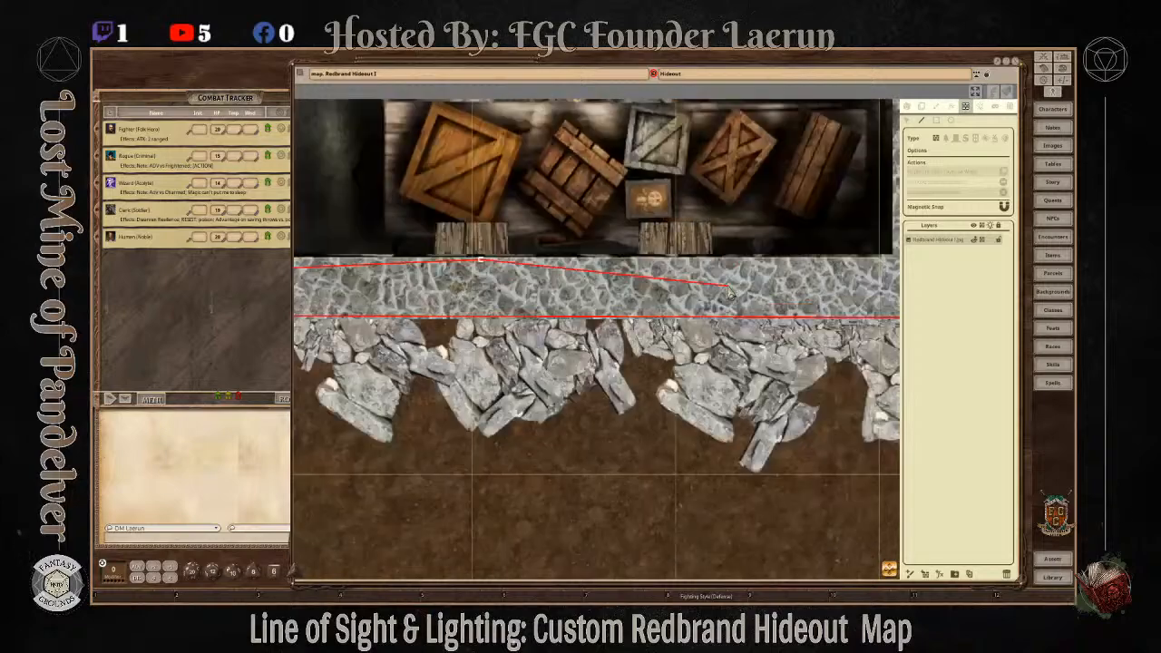
scroll(671, 284, "up", 1)
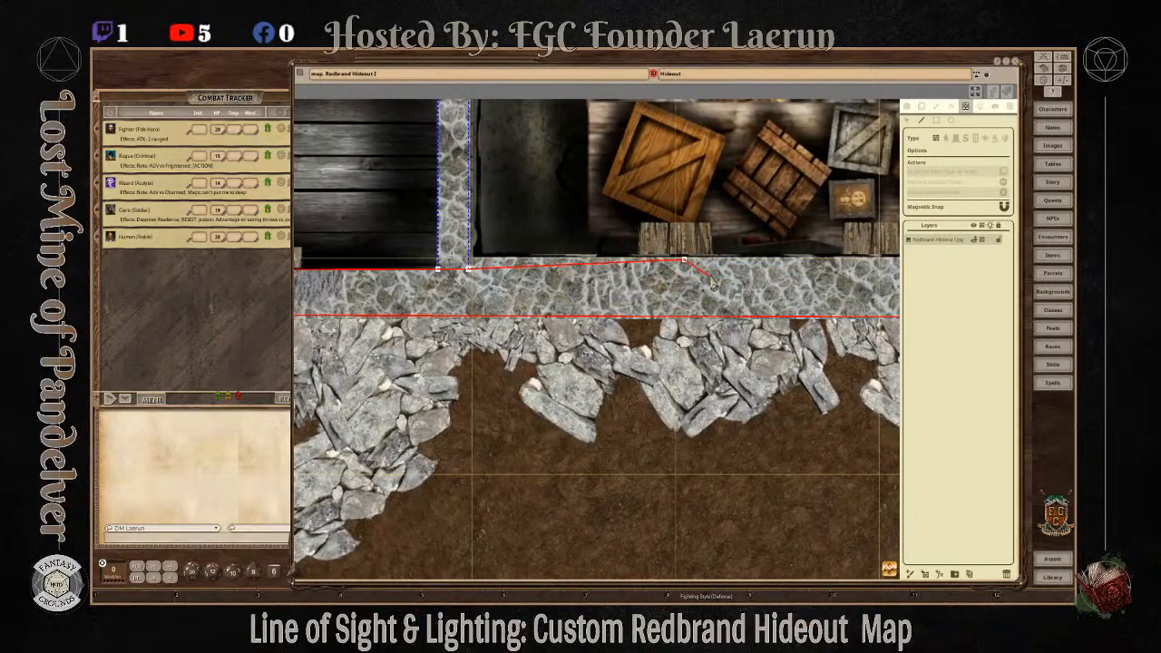
key("Right")
key("Right")
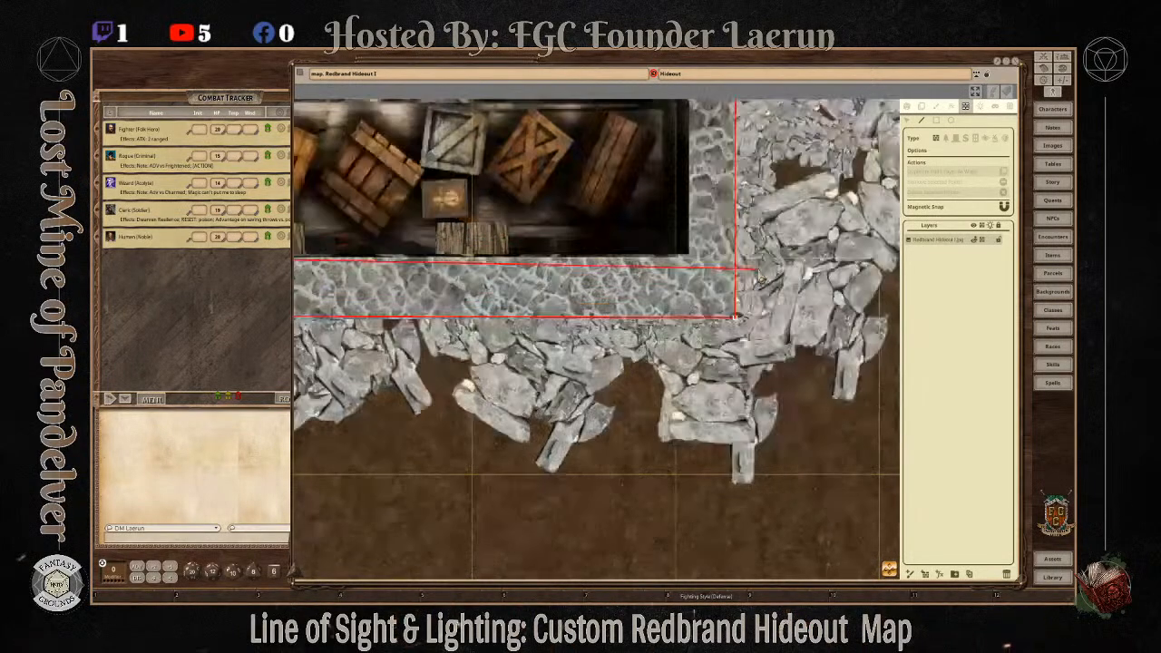
left_click(694, 260)
Step: Trace the occluder up the wall beside the crates and along the stone ledge below the fire to the ledge's right corner
key("Up")
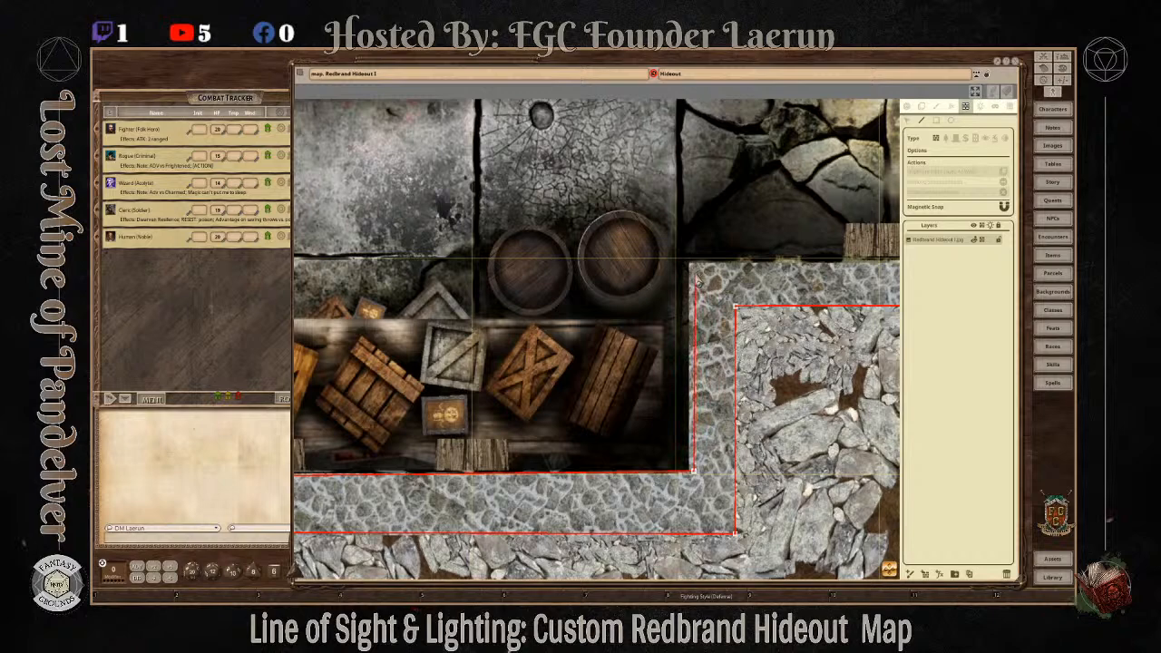
key("Right")
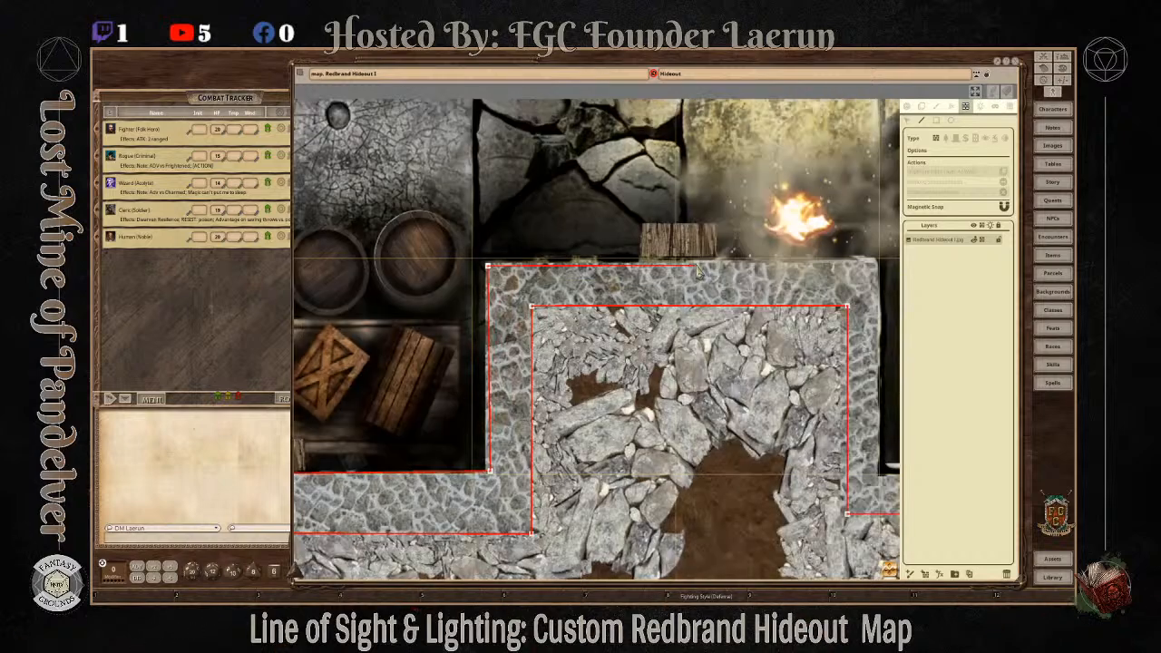
key("Right")
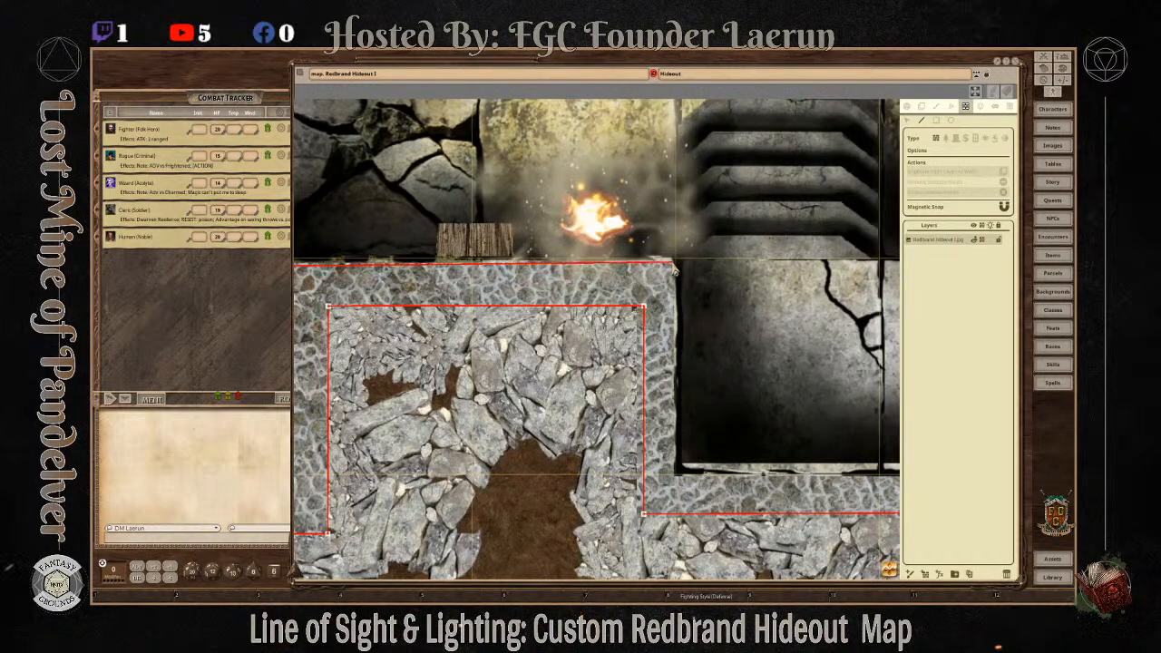
Step: Take the occluder down the ledge's right side and along the bottom wall of the lower floor area to its bottom-right corner
scroll(664, 400, "down", 1)
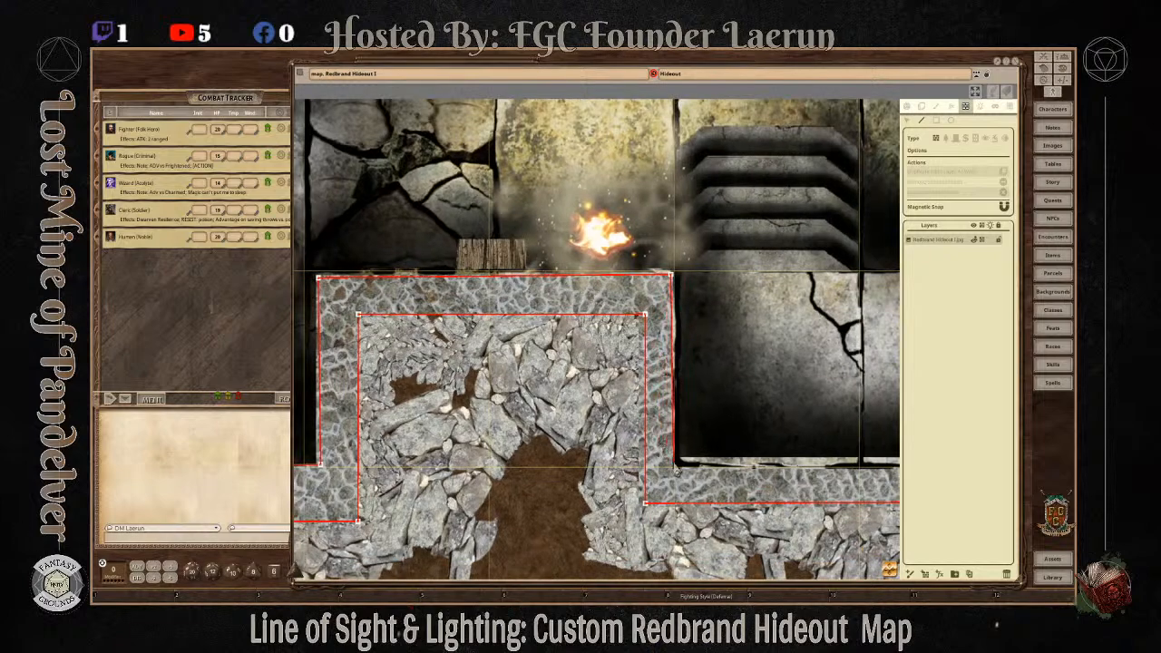
key("Right")
key("Right")
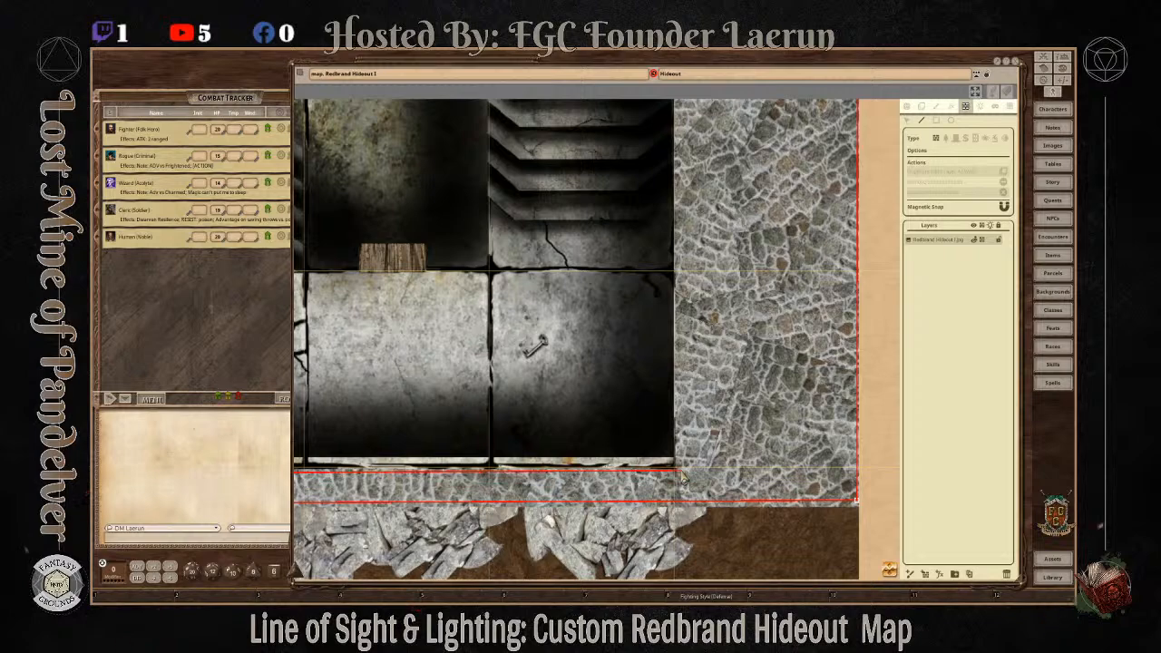
Step: Run the occluder up the right wall past the stairs and brick-edged alcove to the corner below the large stone block
key("Up")
key("Up")
key("Up")
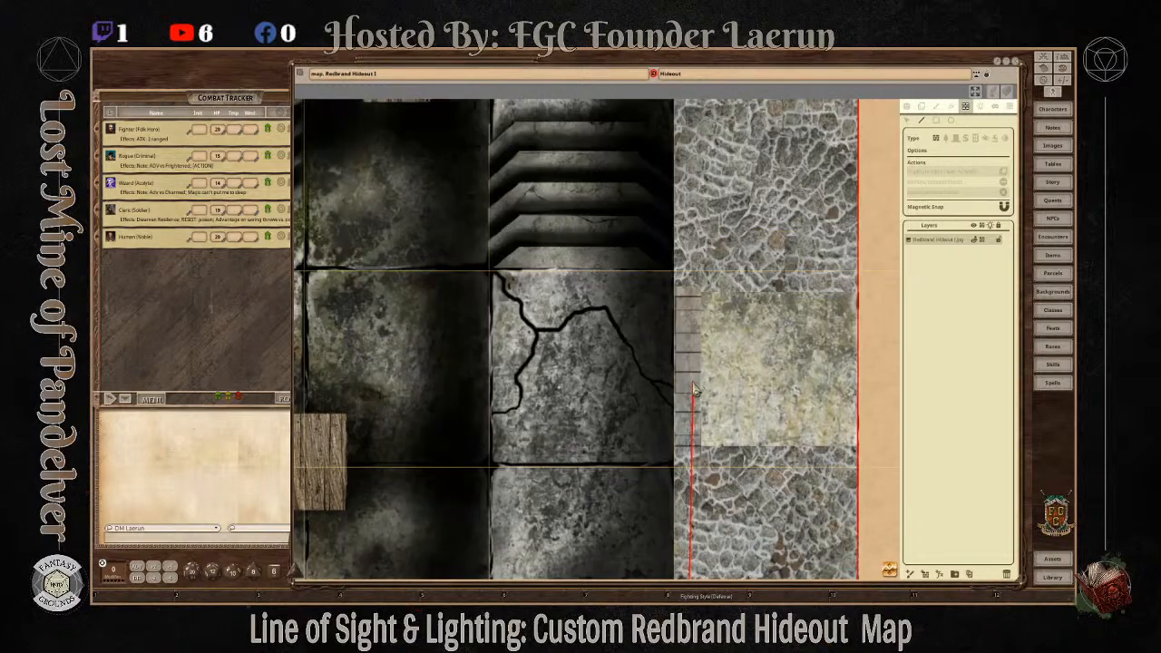
scroll(717, 453, "down", 5)
scroll(717, 453, "up", 5)
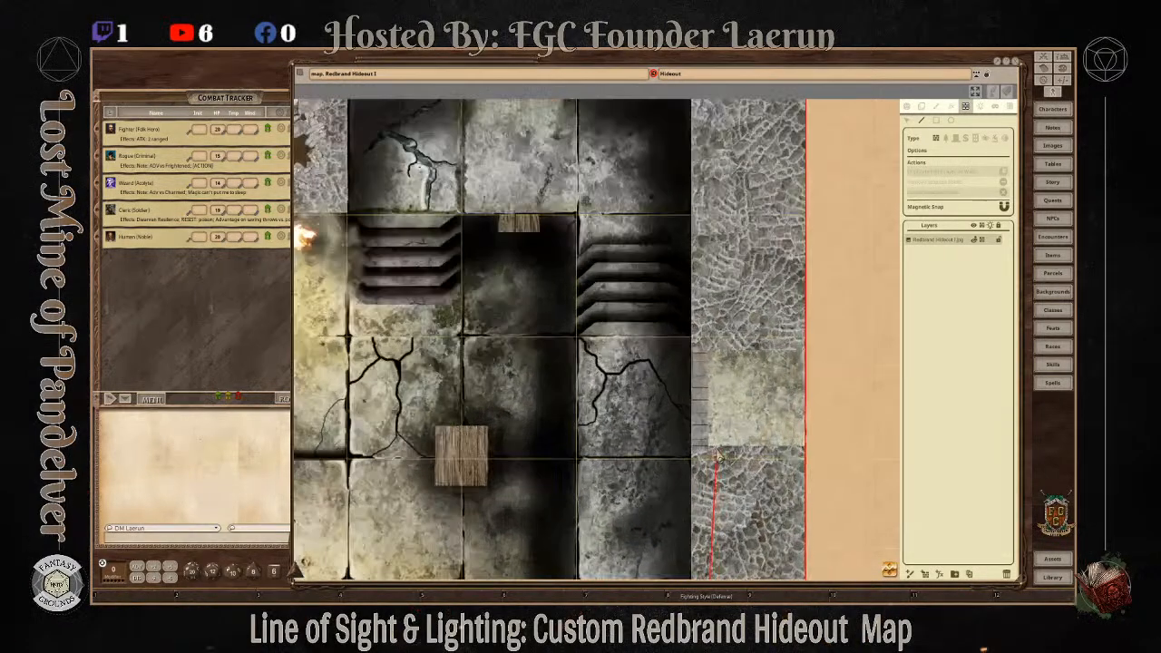
scroll(715, 454, "up", 3)
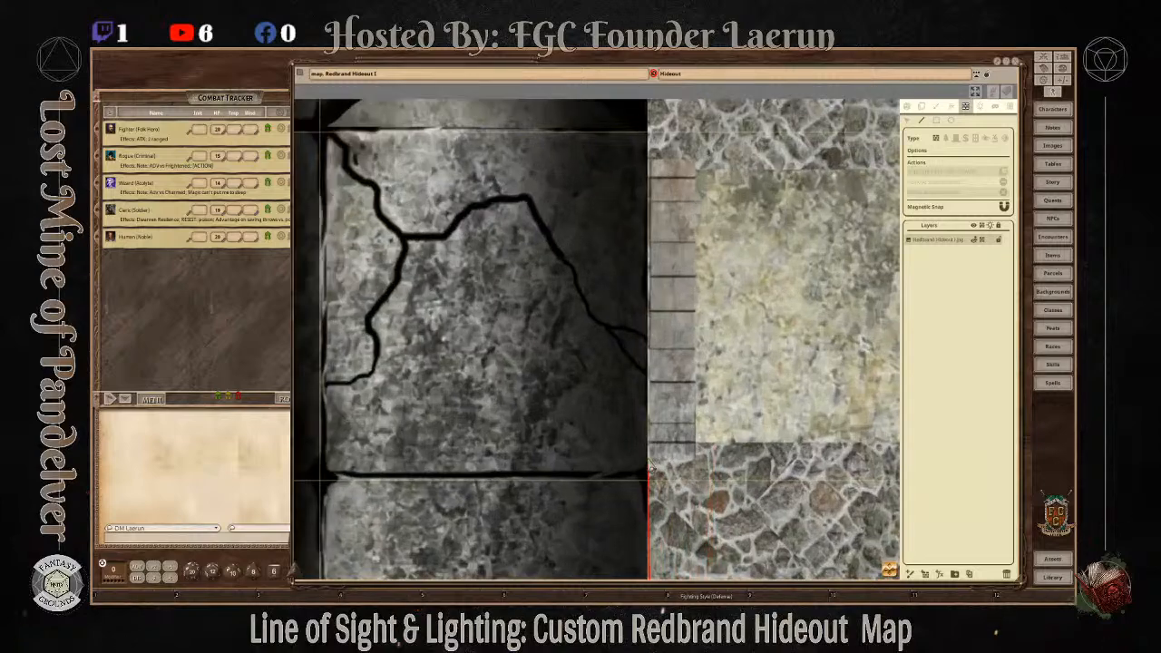
key("Up")
key("Up")
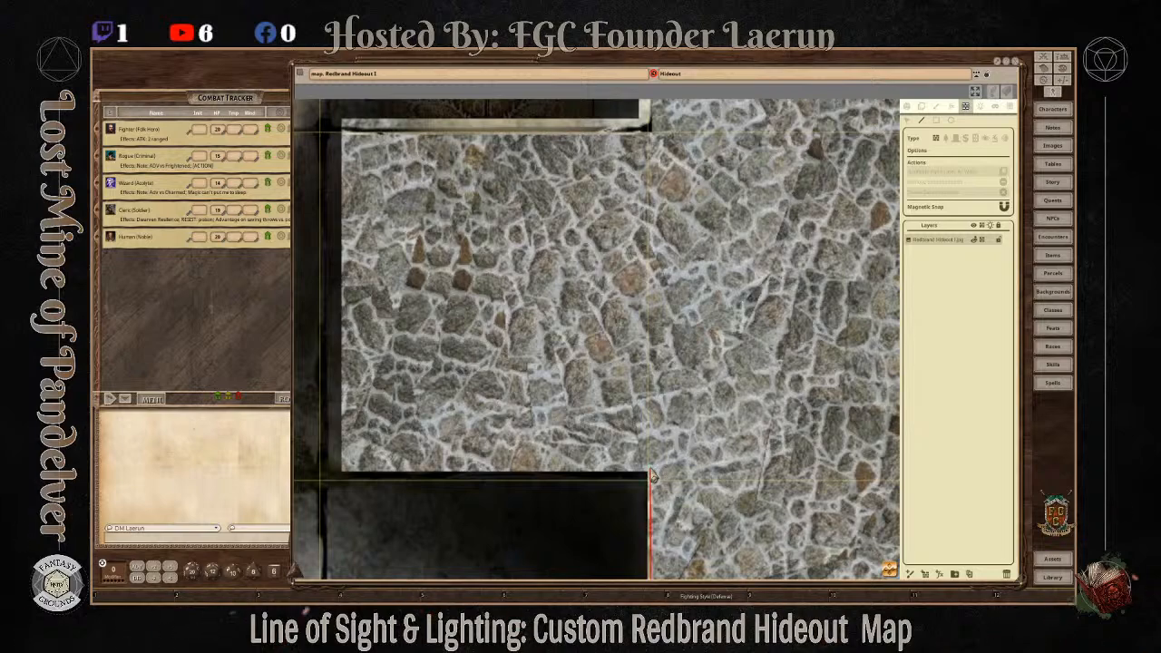
Step: Trace the stone block's bottom, left and top edges, and continue up the coffin room's right wall to its top-right corner
key("Left")
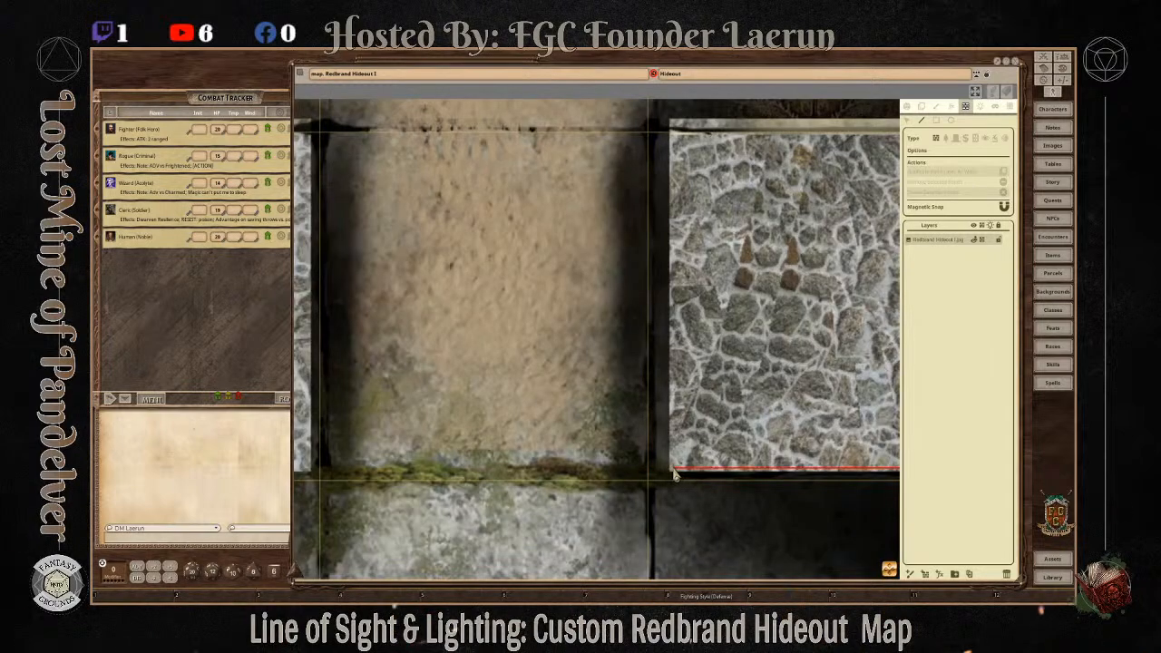
key("Up")
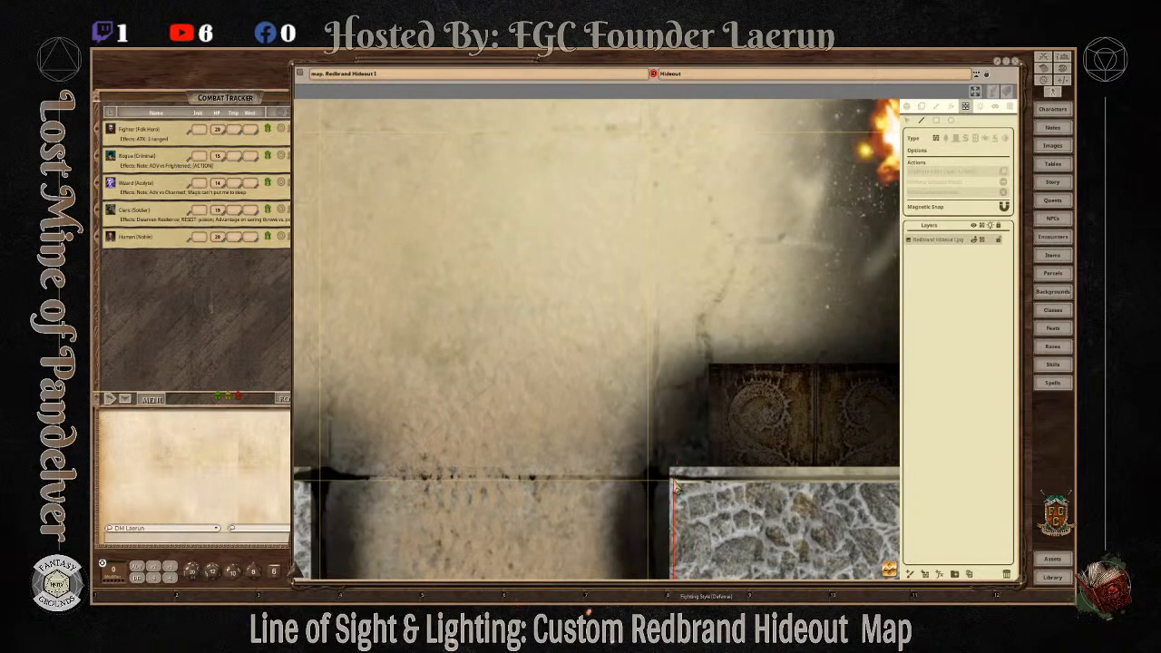
key("Right")
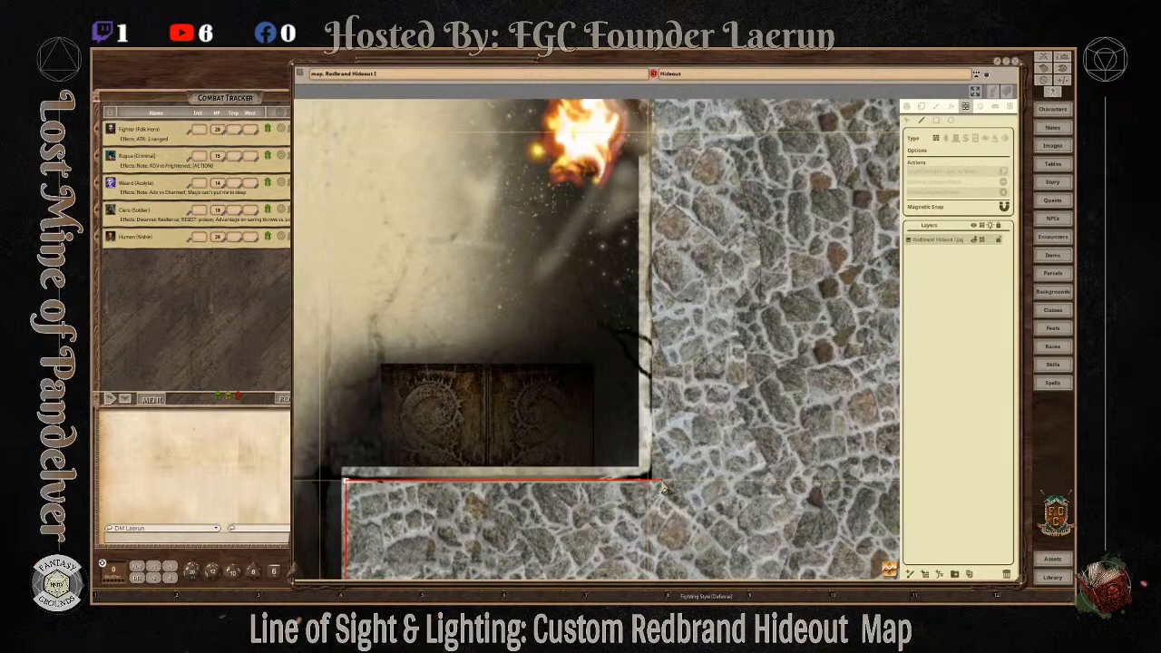
key("Up")
key("Up")
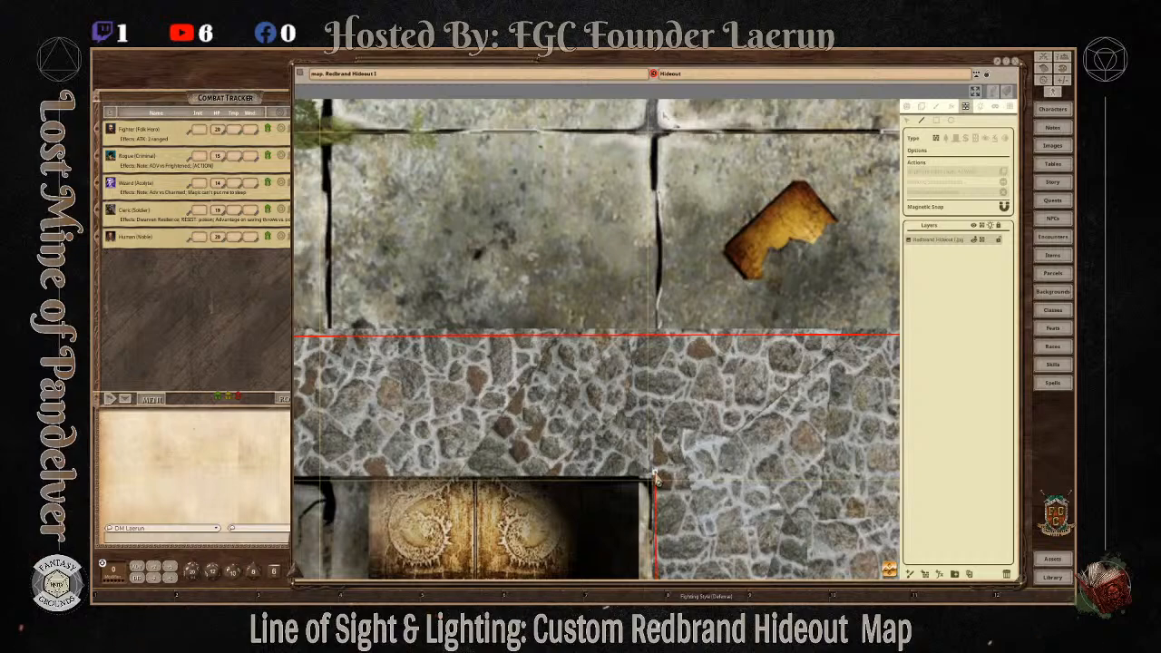
Step: Extend the occluder along the coffin room's top wall to its top-left corner
key("Left")
key("Left")
key("Left")
key("Left")
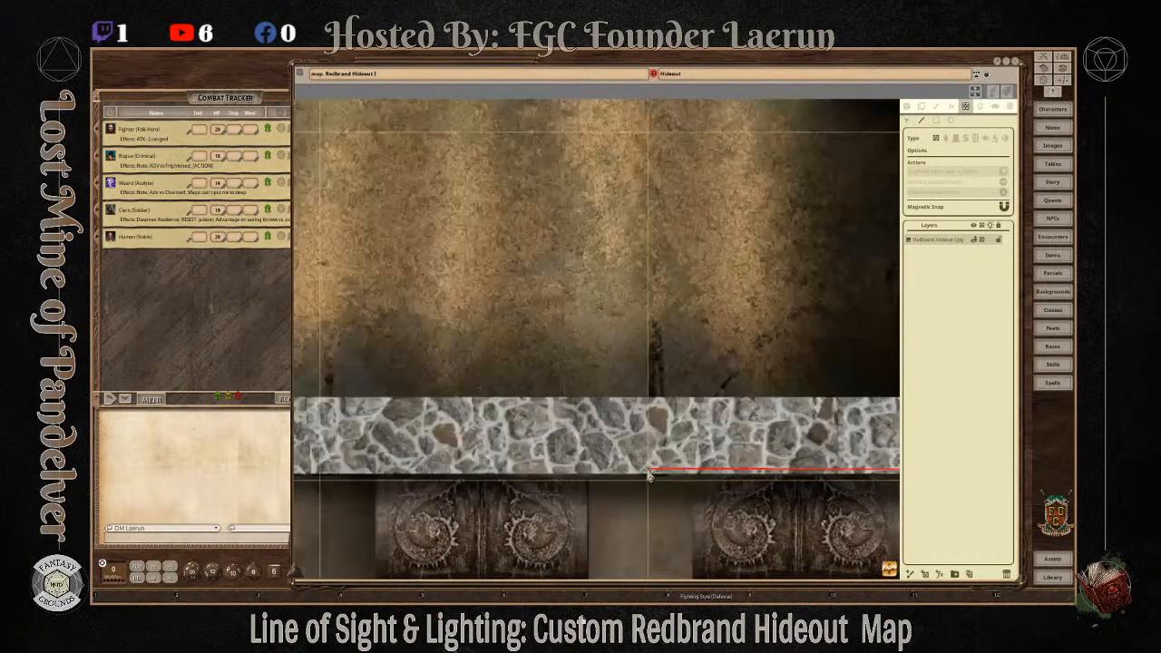
key("Left")
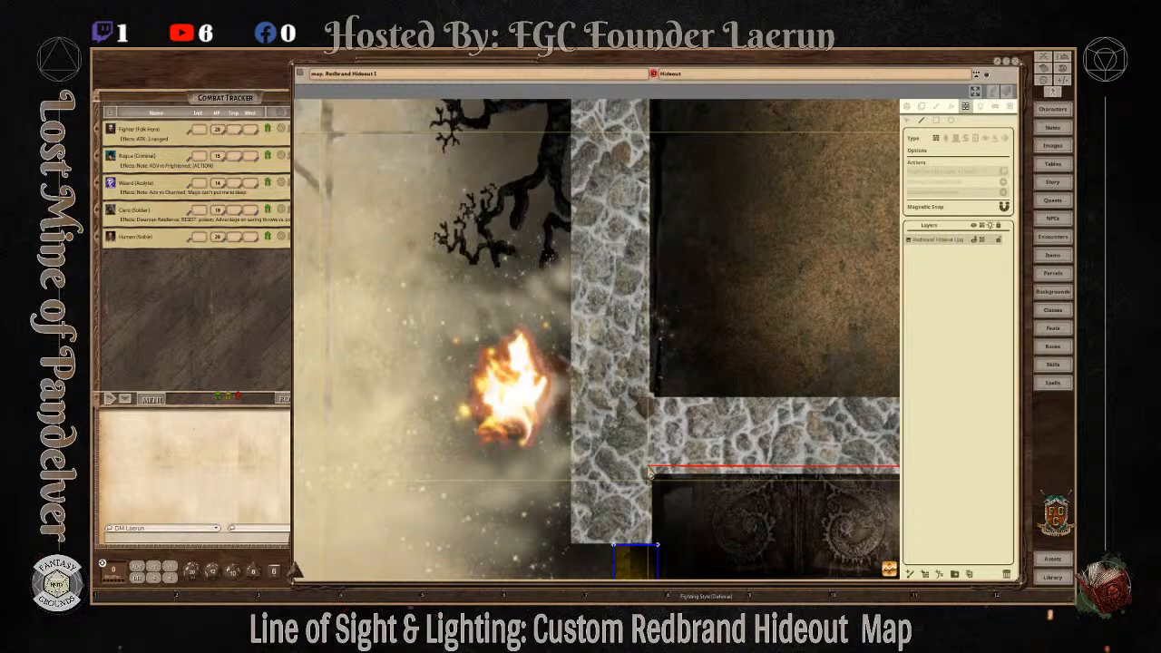
Step: Bring the occluder down from the coffin room's top-left corner to the top-right corner of the upper door in the left wall
key("Down")
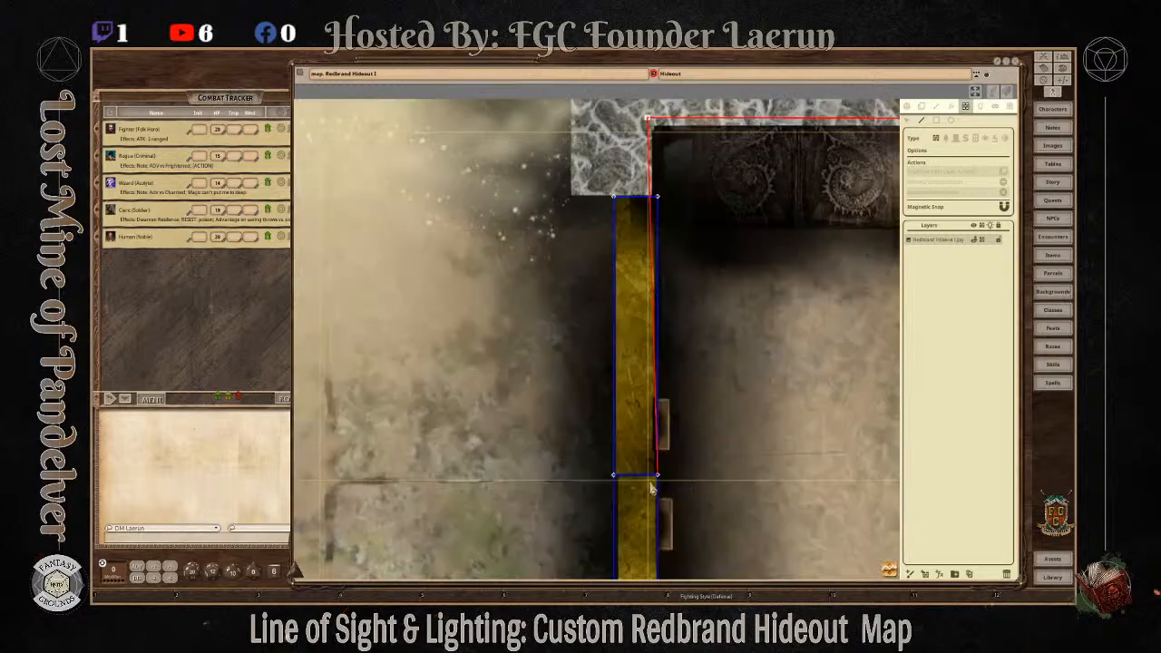
key("Up")
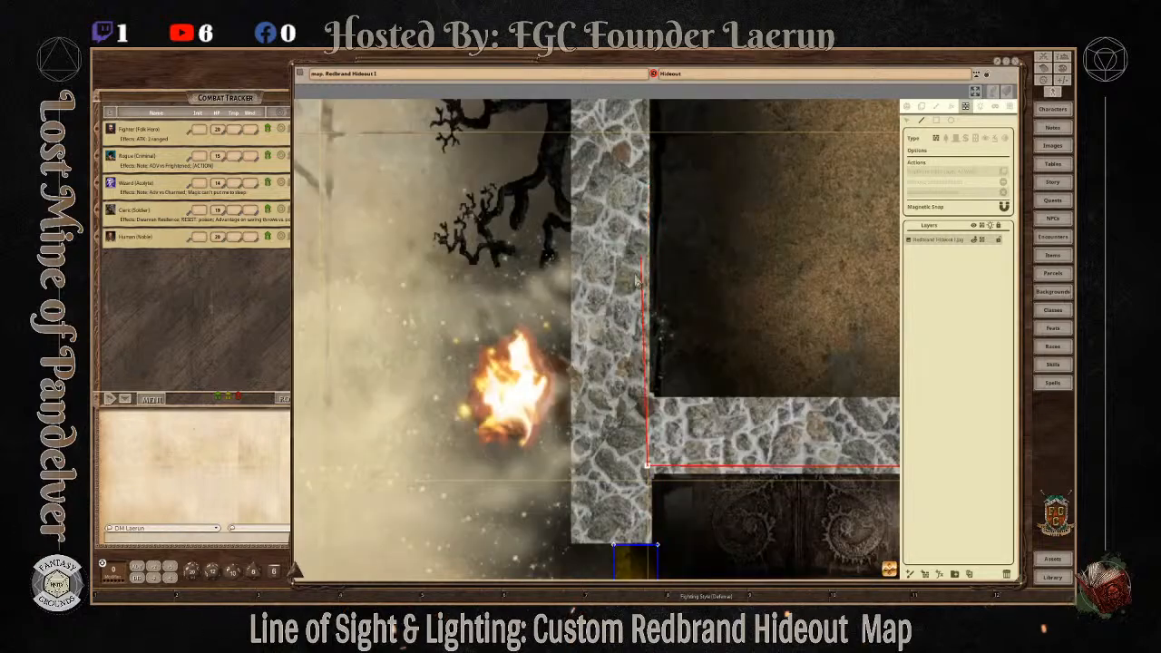
scroll(649, 449, "up", 5)
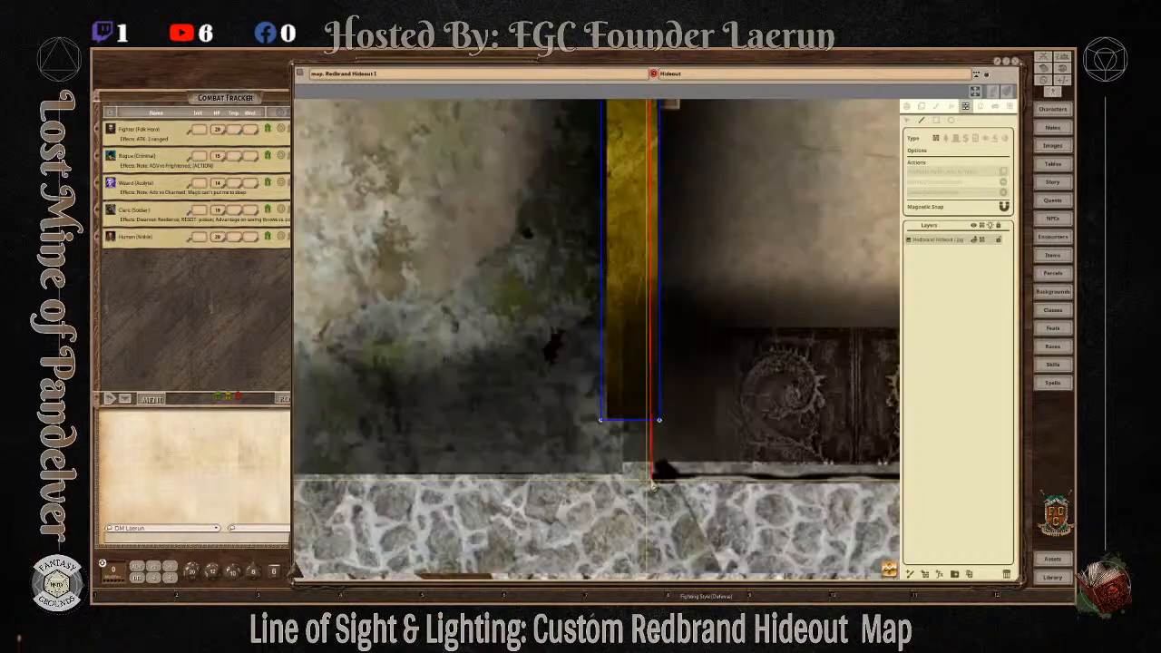
scroll(650, 449, "down", 5)
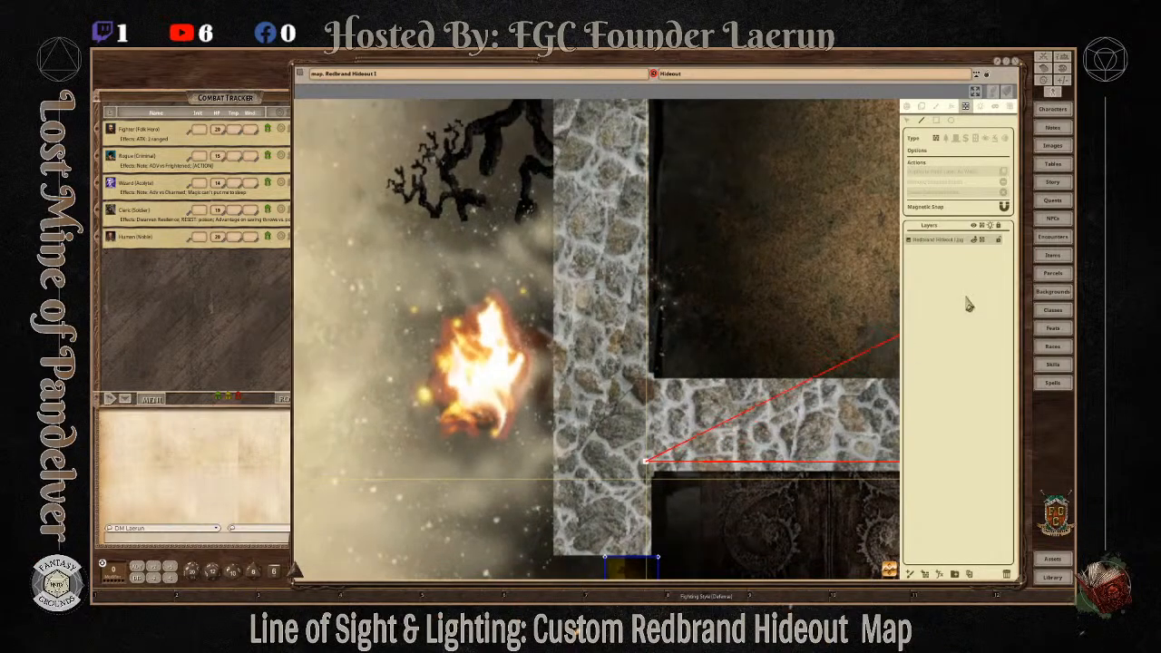
scroll(650, 463, "down", 1)
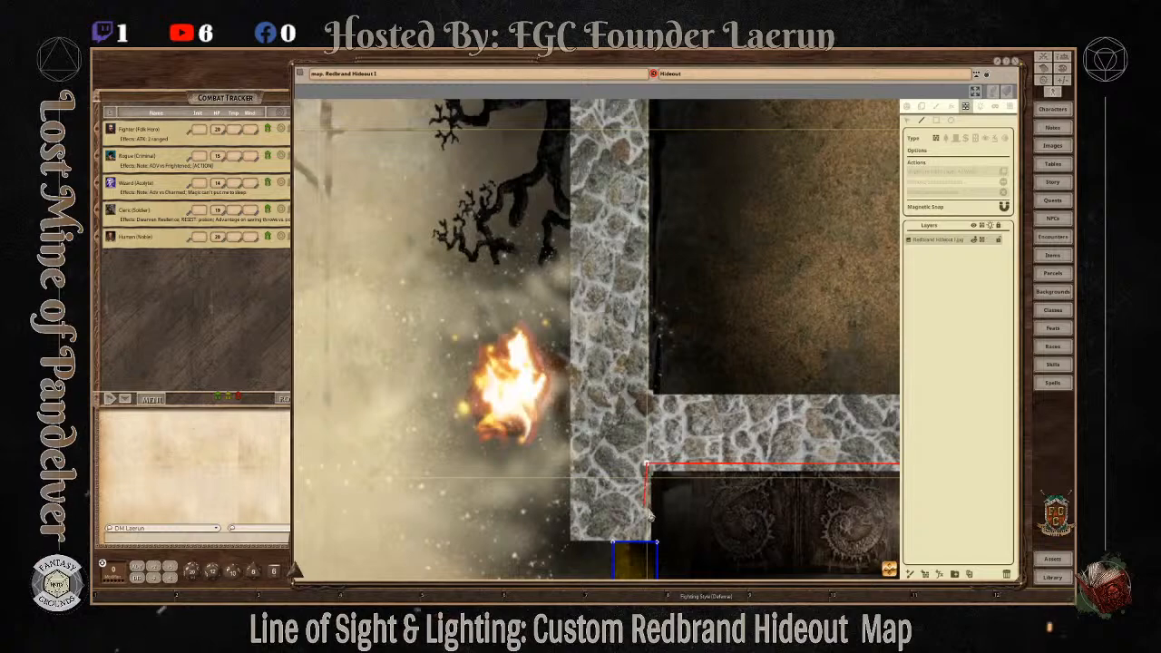
scroll(655, 539, "down", 1)
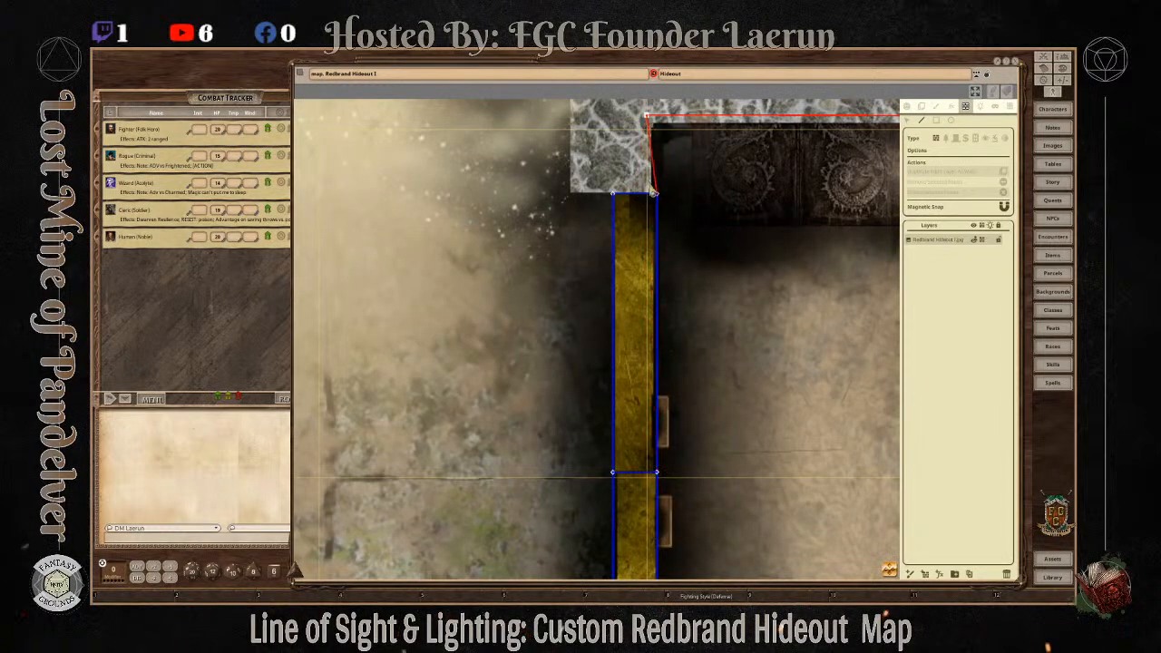
Step: Bring the occluder down past the upper door in the left wall to the coffin room's bottom-left corner
scroll(644, 194, "up", 2)
scroll(651, 190, "up", 1)
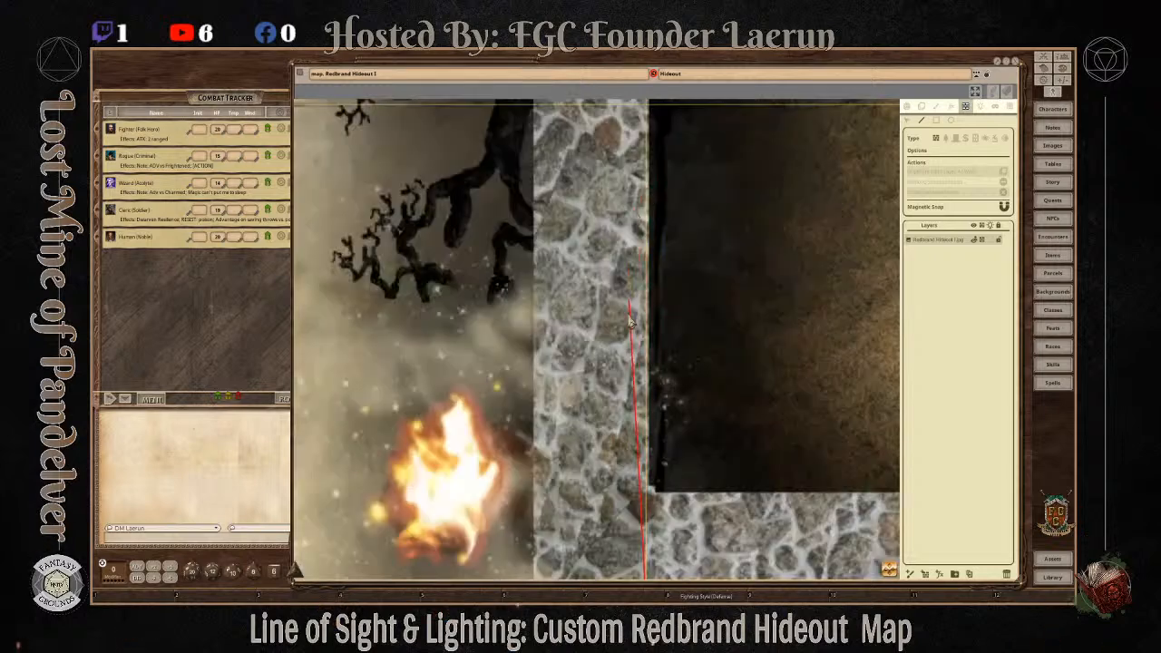
scroll(642, 510, "down", 1)
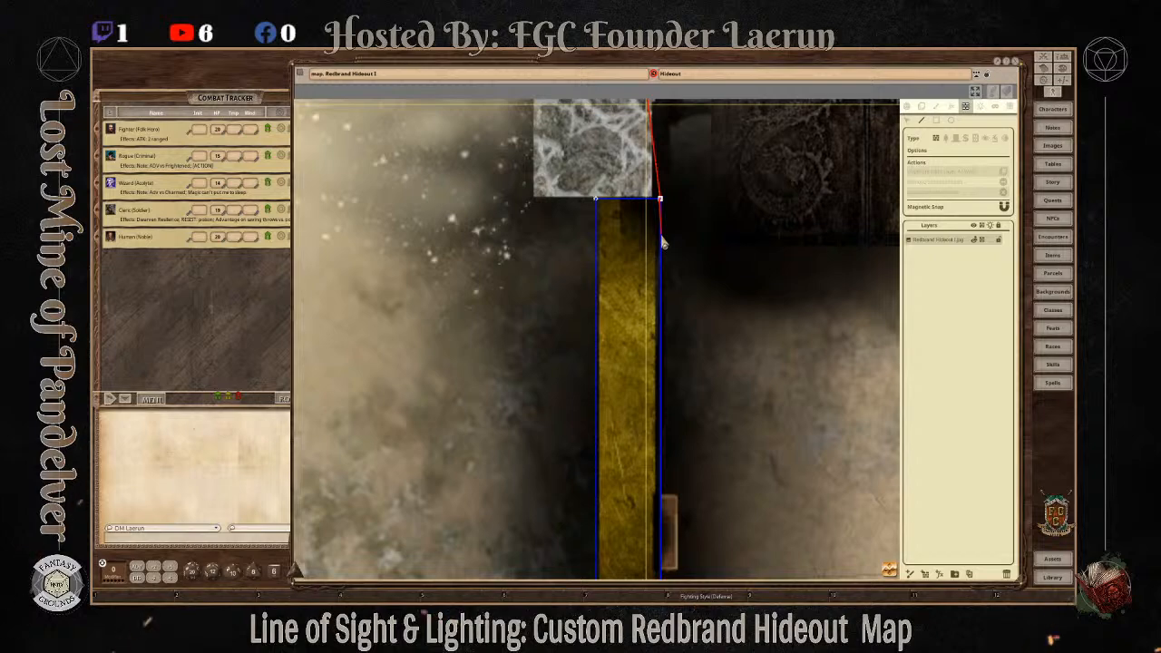
scroll(627, 309, "down", 2)
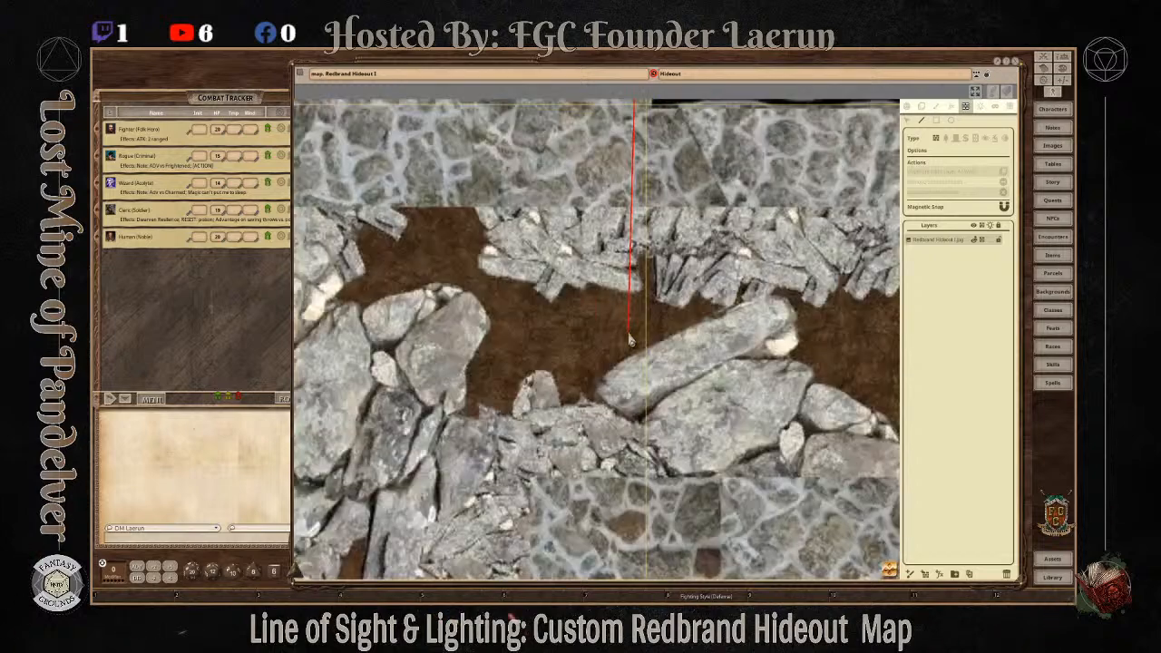
scroll(635, 324, "up", 2)
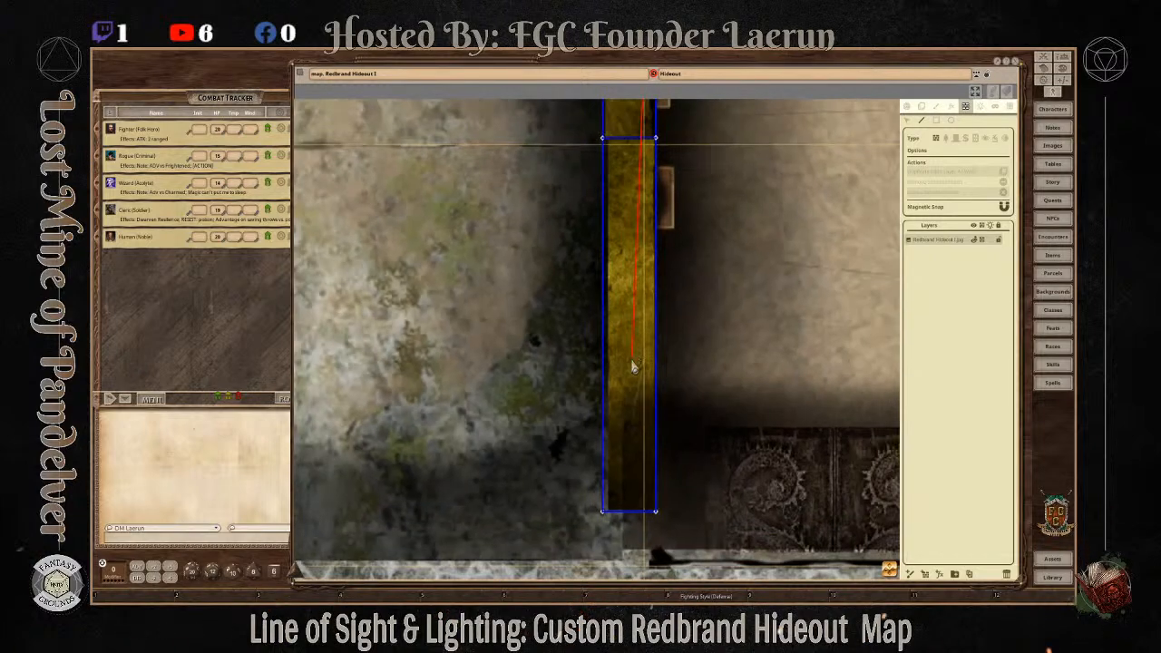
left_click(626, 557)
Step: Extend the occluder along the coffin room's bottom wall to the outer corner just past the last coffin
key("Right")
key("Right")
key("Right")
key("Right")
key("Right")
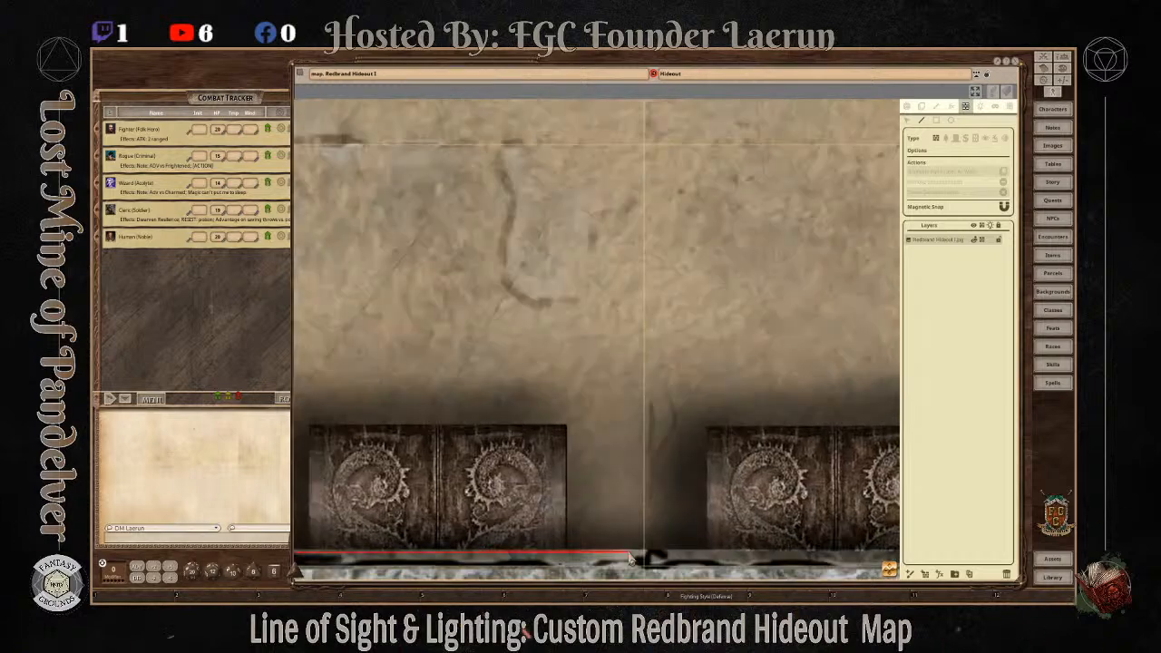
scroll(642, 562, "down", 5)
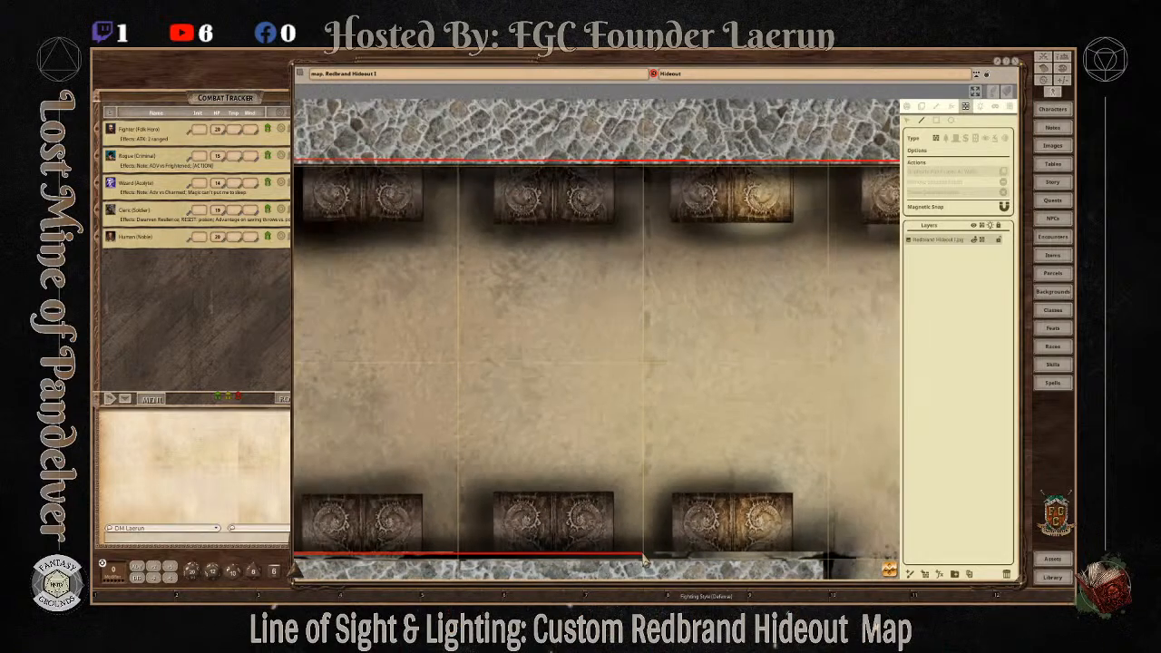
left_click(777, 557)
Step: Trace the stone block below the coffins down its stepped right side and along its bottom edge to the bottom-left corner
key("Down")
key("Down")
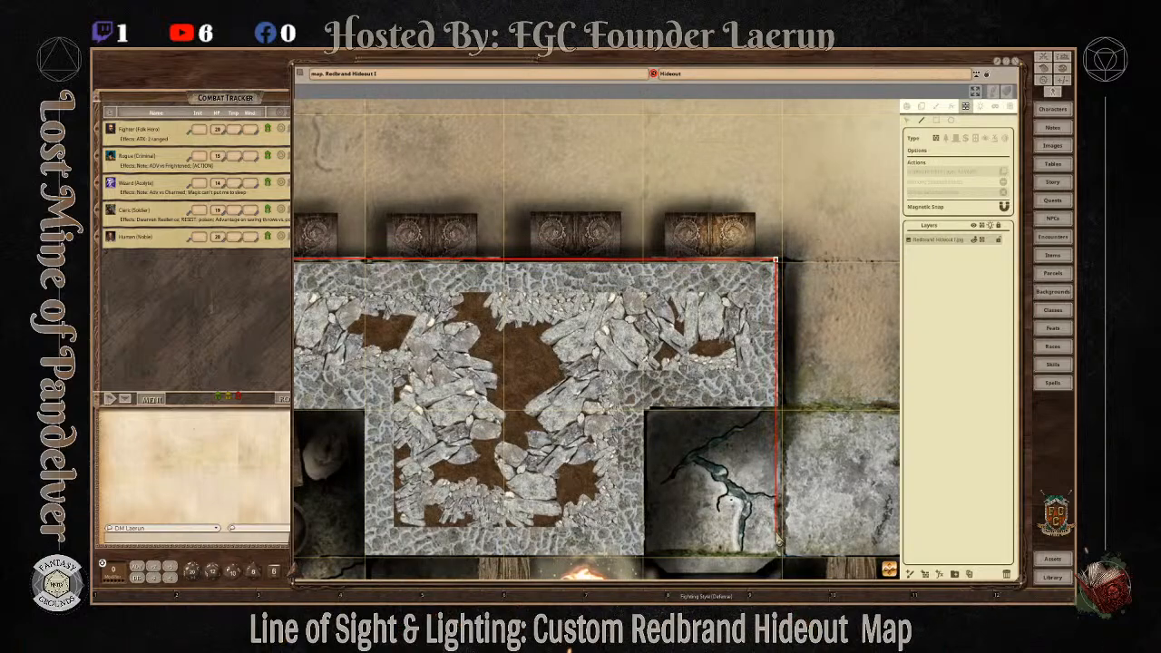
left_click(778, 407)
left_click(640, 405)
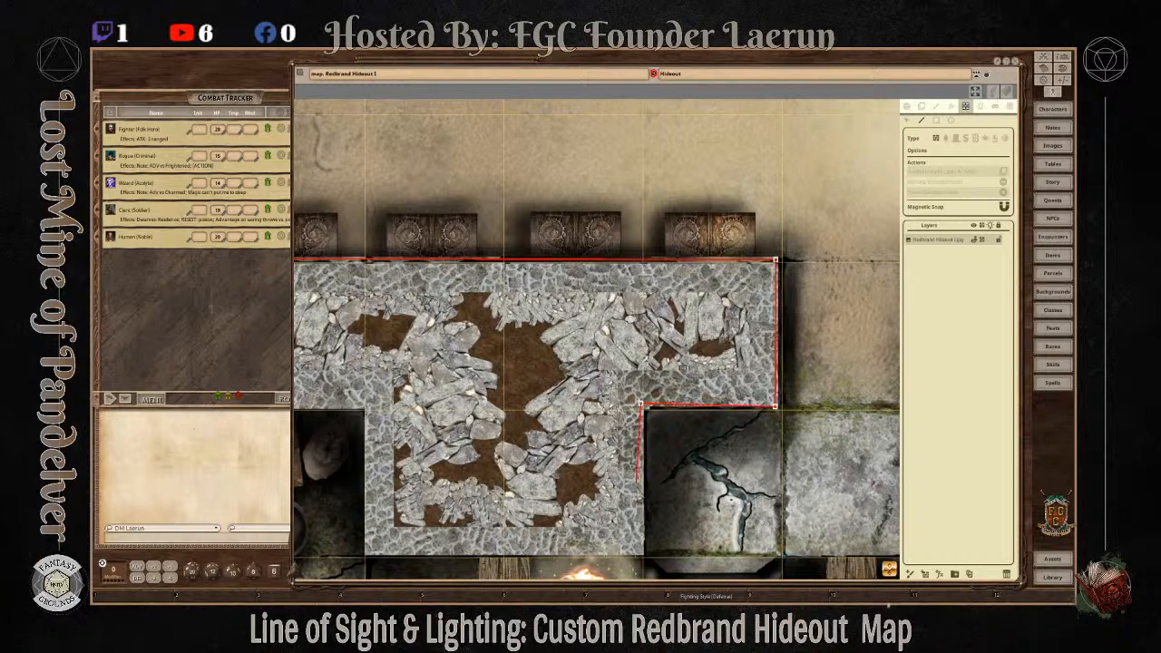
left_click(642, 555)
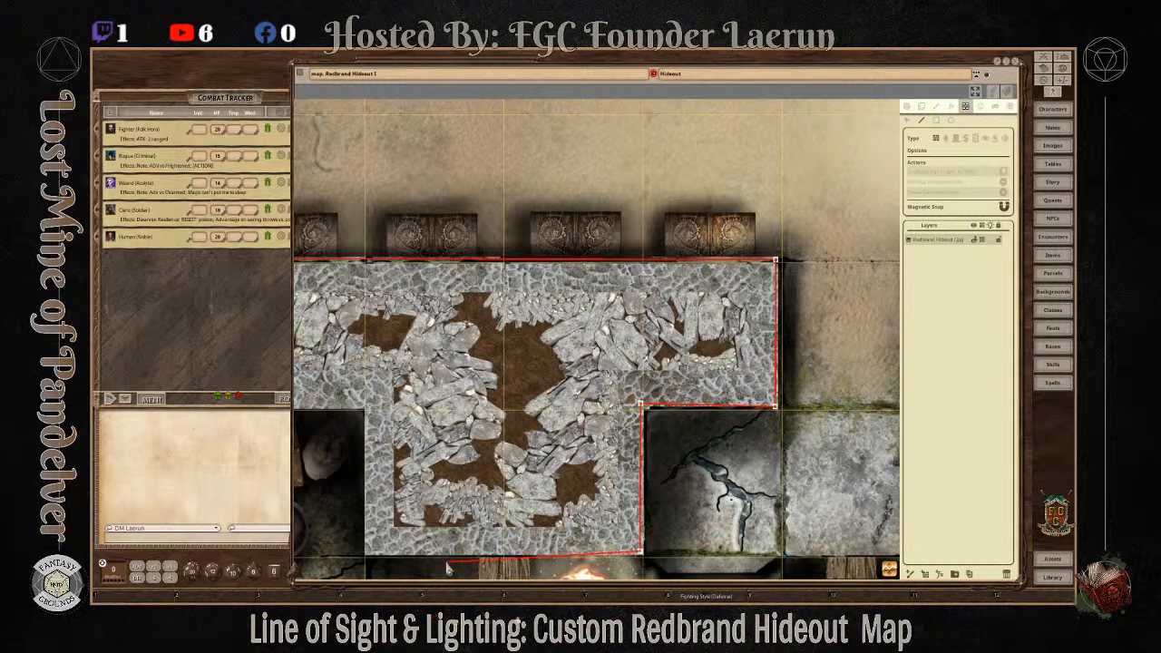
left_click(368, 554)
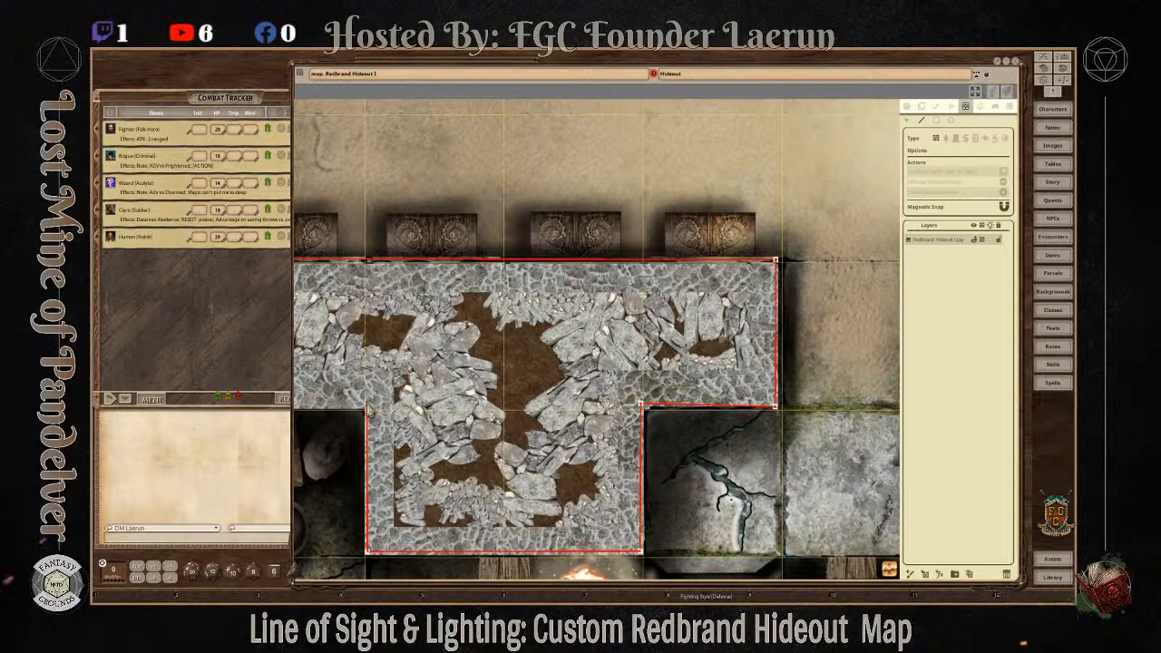
Step: Run the occluder up and left around the barrel alcove to its top-left corner, and down past the lower door to the door's bottom end
key("Left")
key("Left")
key("Left")
key("Left")
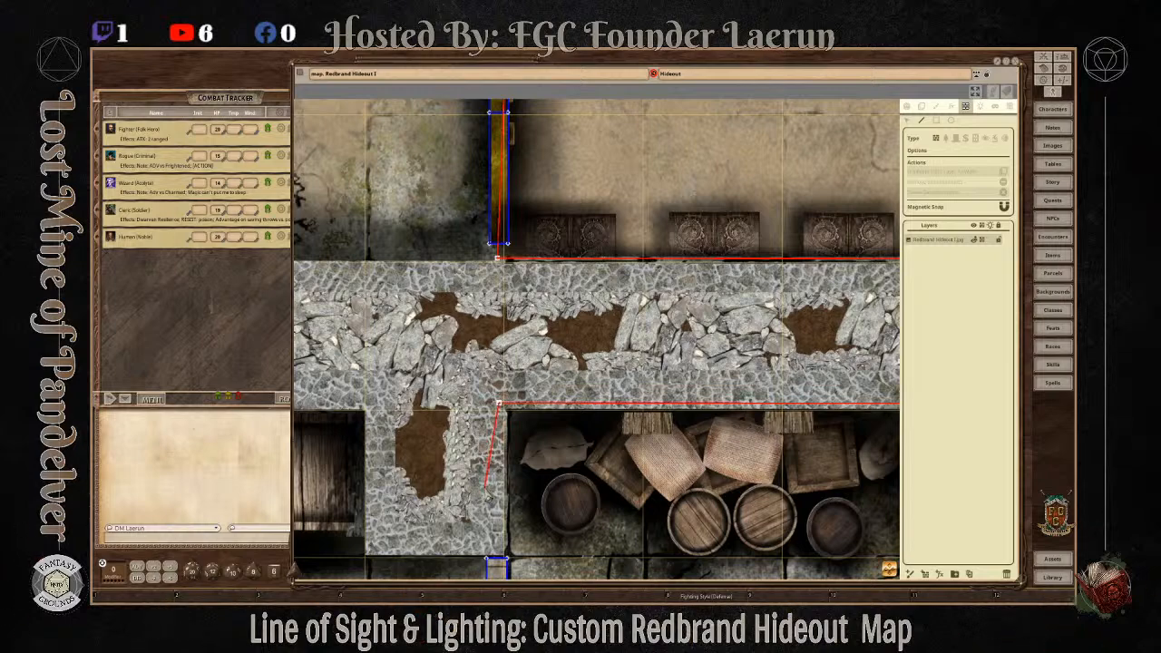
key("Down")
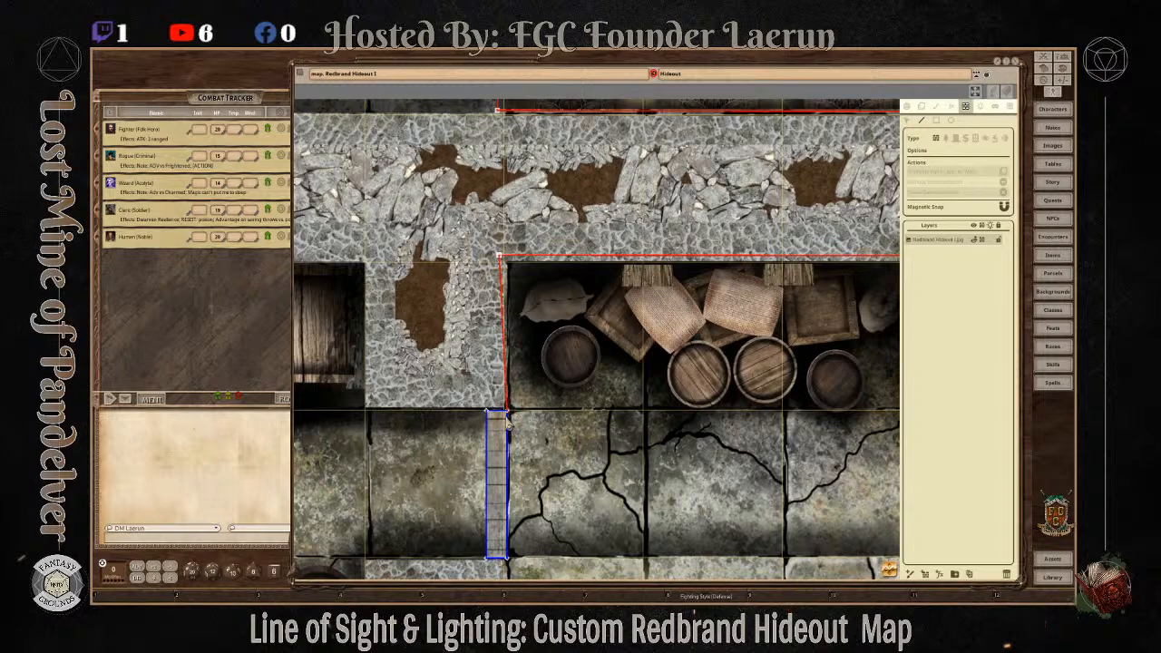
scroll(500, 453, "up", 2)
scroll(500, 453, "up", 2)
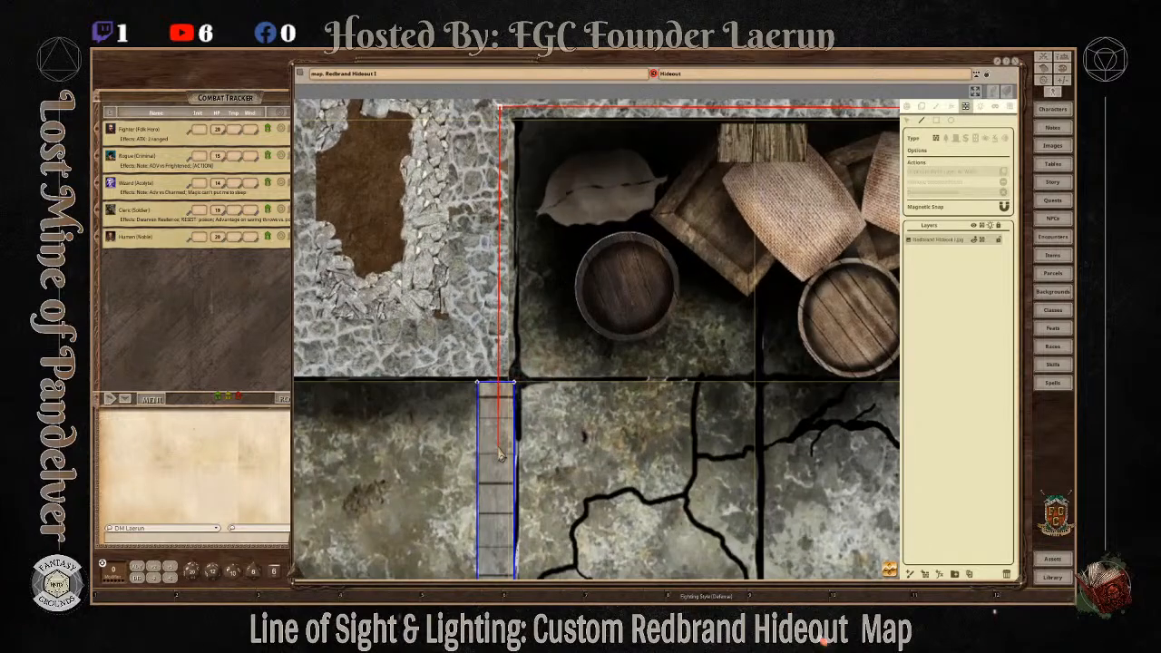
left_click(514, 384)
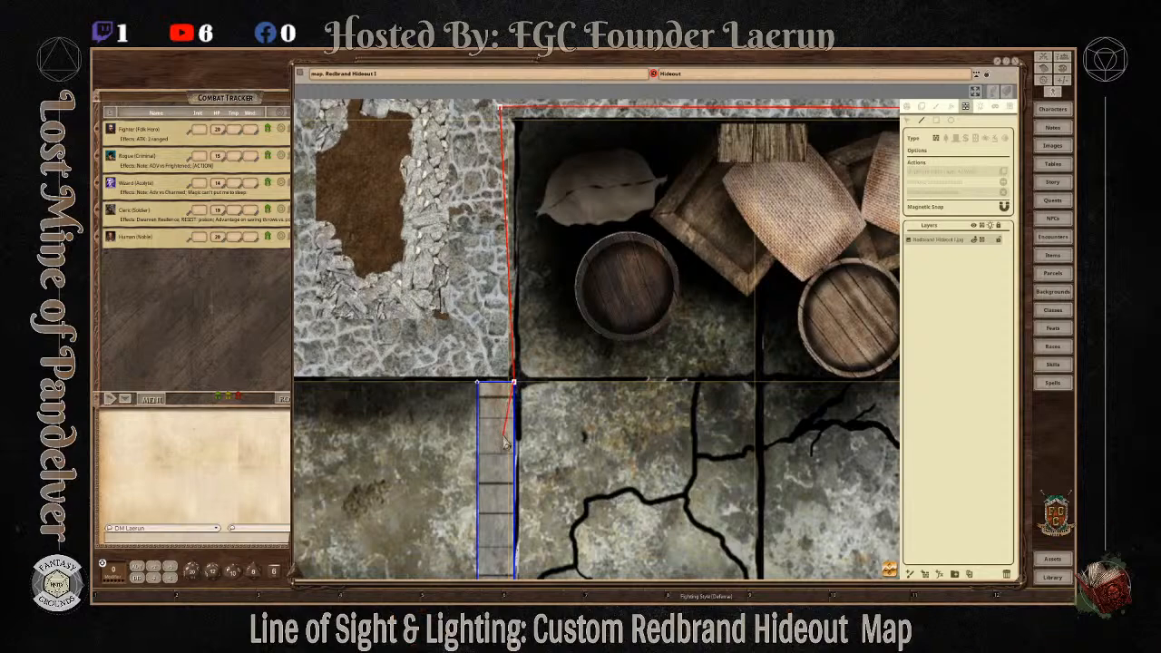
key("Down")
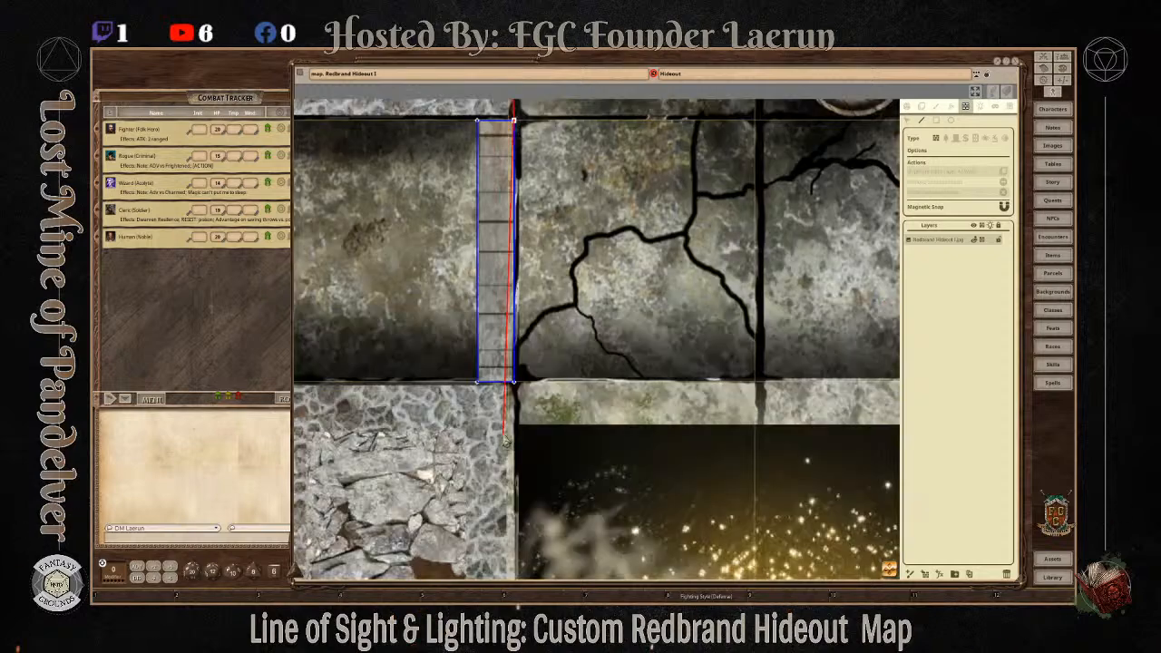
left_click(503, 388)
Step: Try to trace the occluder along the top and right edges of the pit room to its bottom-right corner
key("Right")
key("Right")
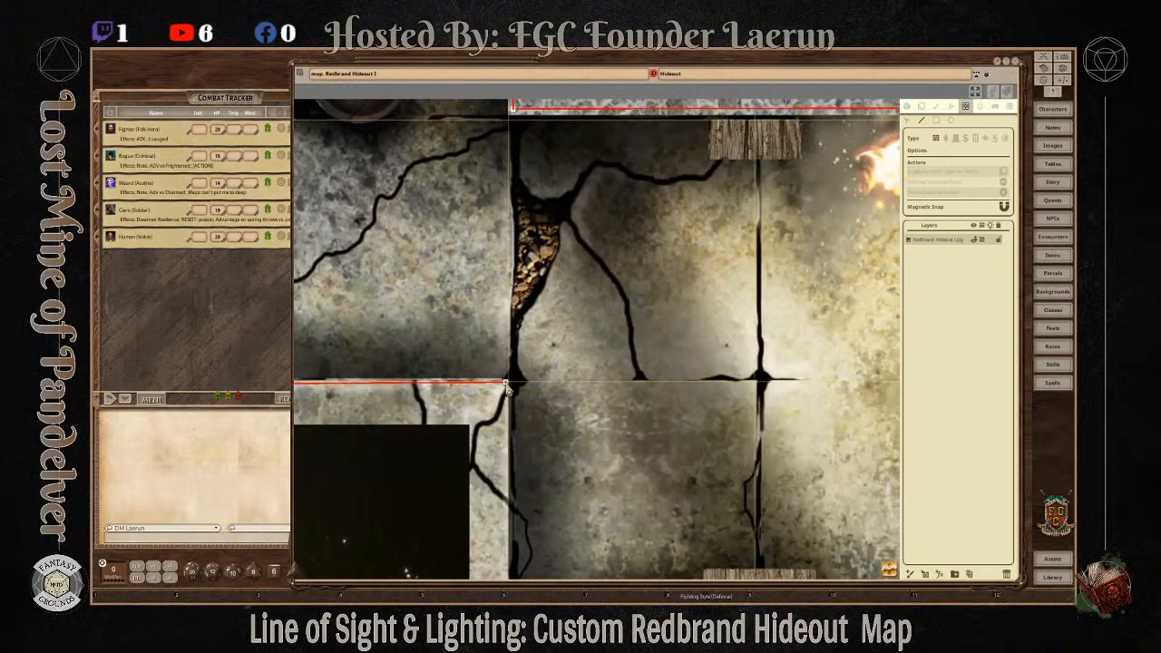
key("Down")
key("Down")
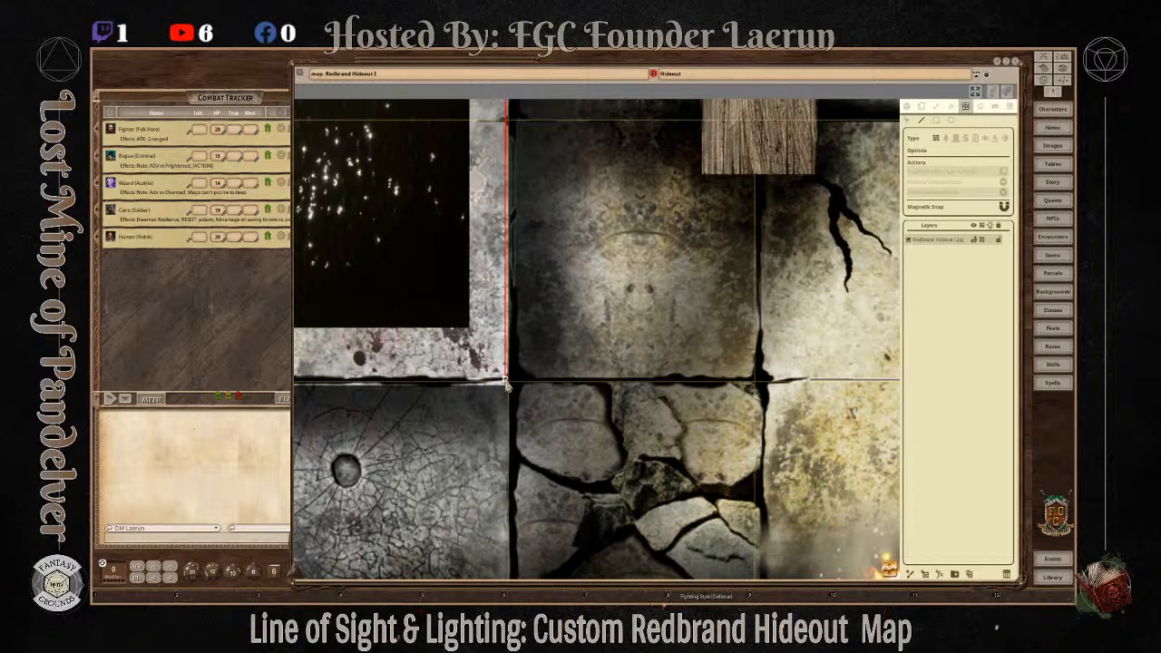
key("Left")
key("Left")
key("Left")
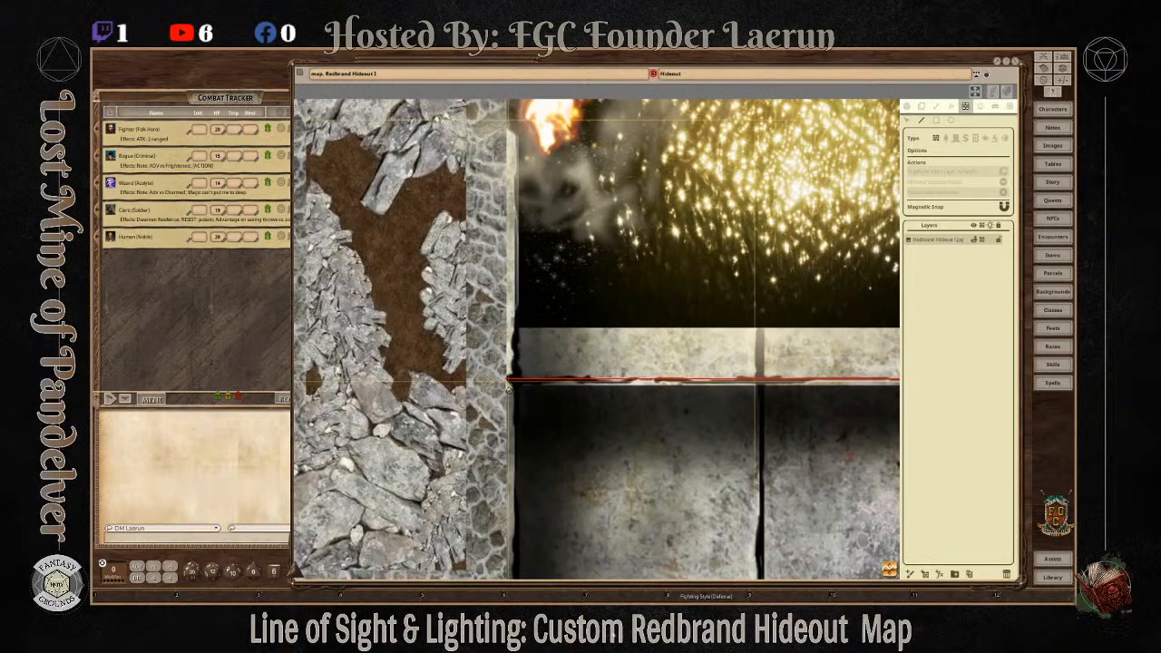
key("Right")
key("Right")
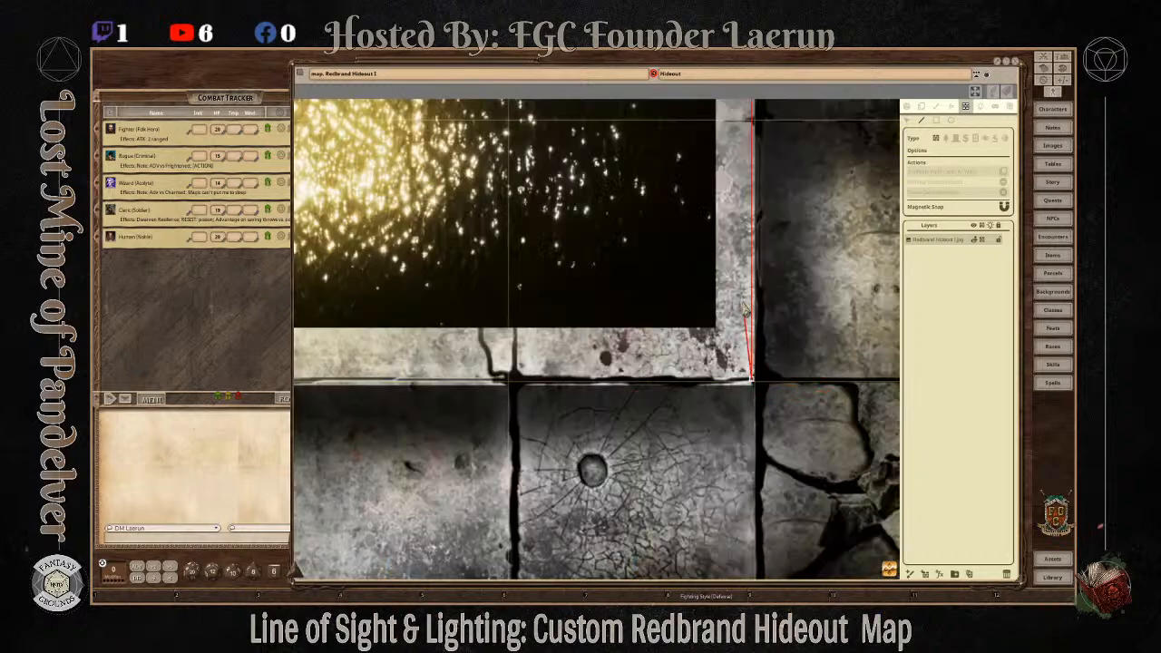
Step: Delete the occluder points at the pit room's bottom-right and top-right corners
key("Up")
scroll(751, 324, "down", 4)
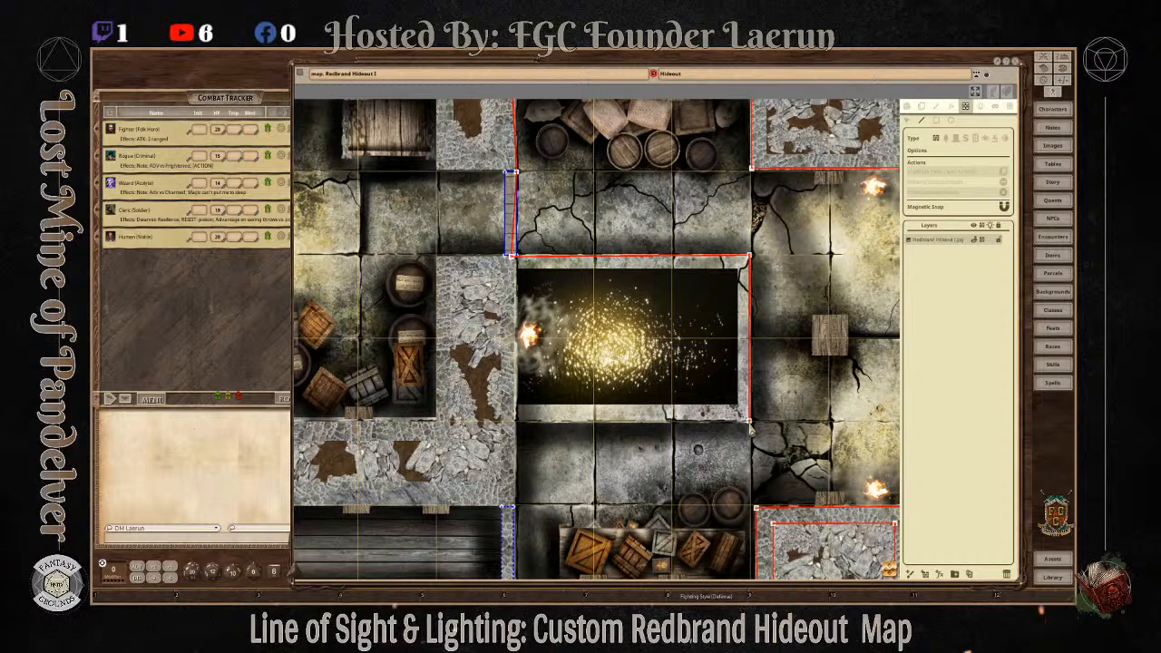
scroll(751, 431, "up", 1)
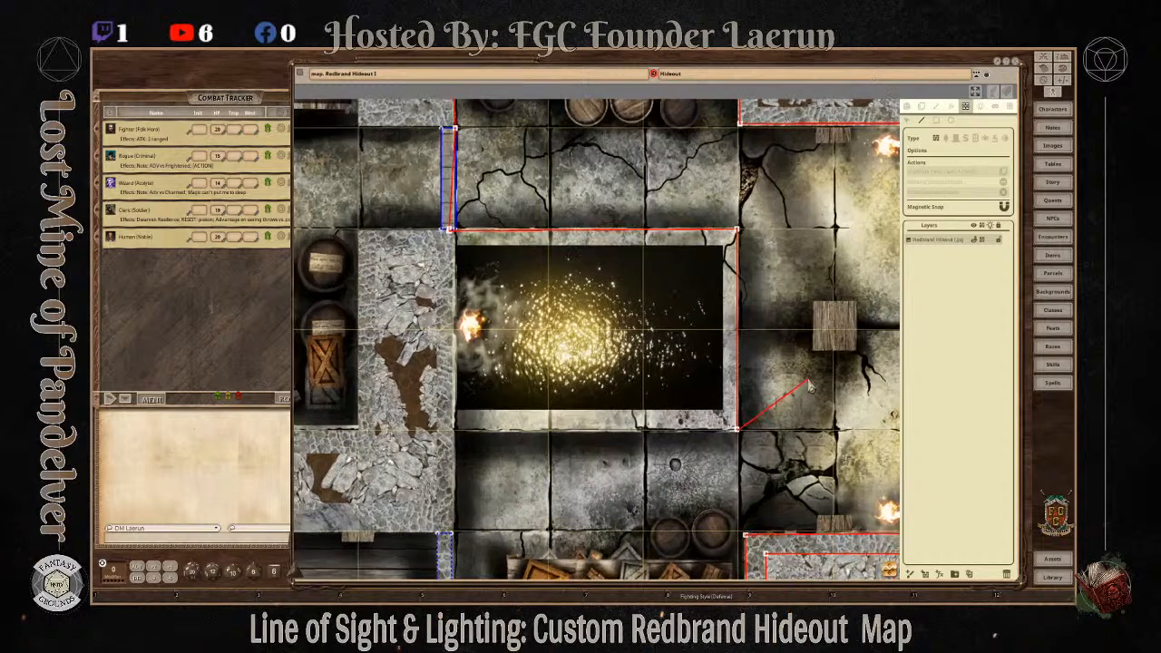
scroll(771, 410, "up", 1)
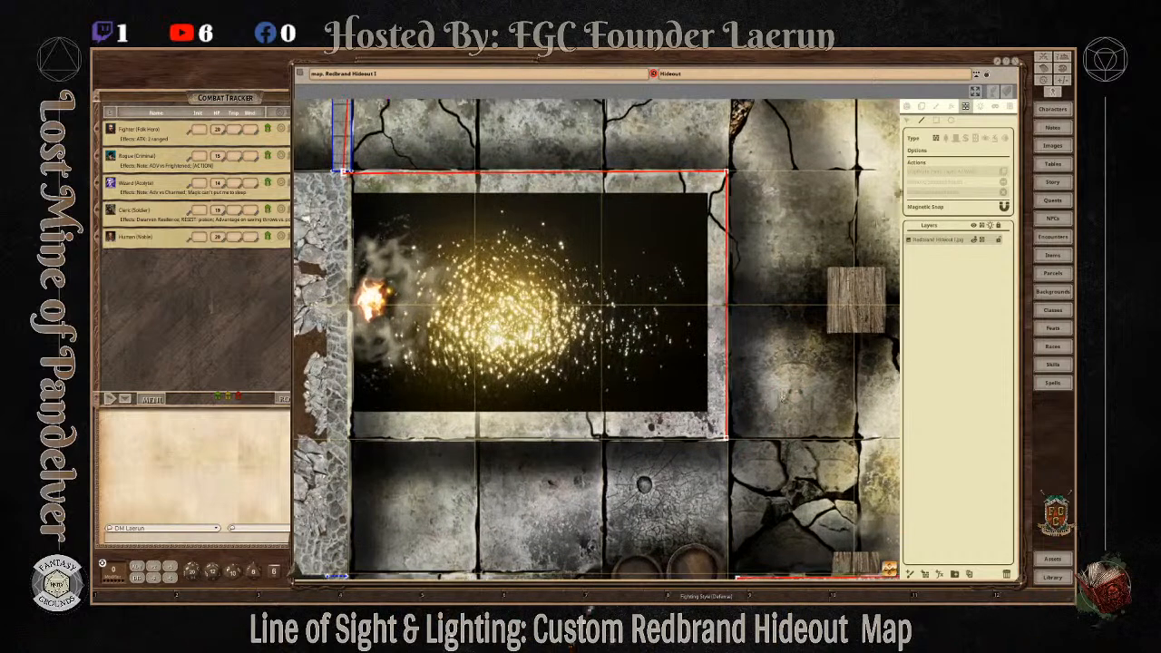
left_click(727, 444)
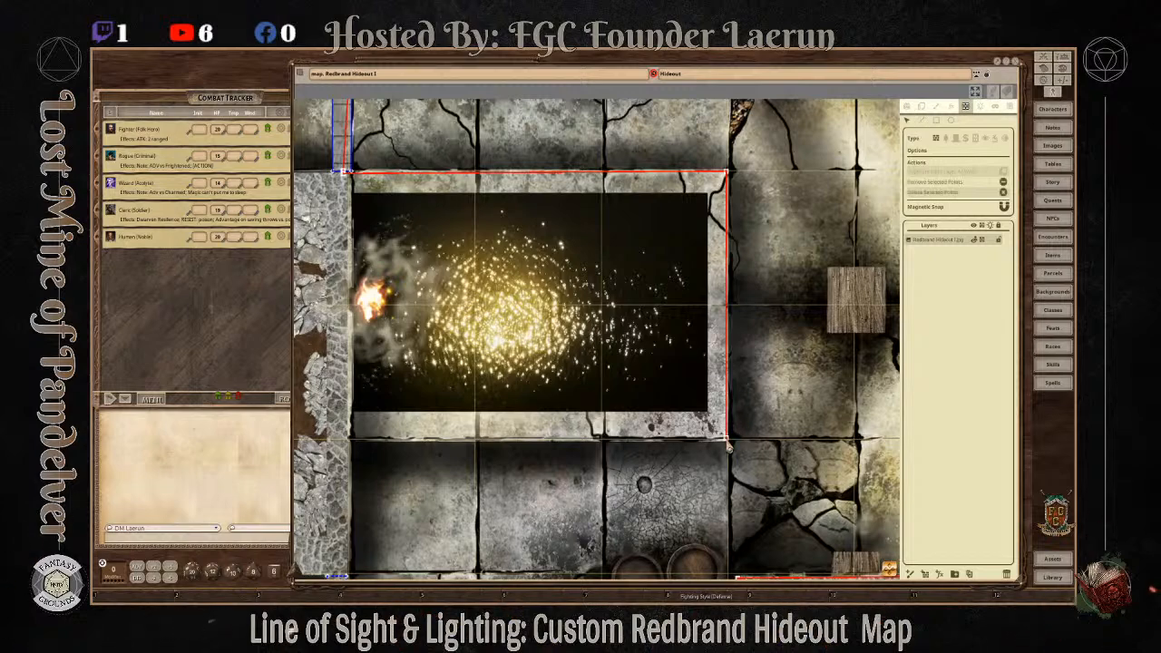
key("Delete")
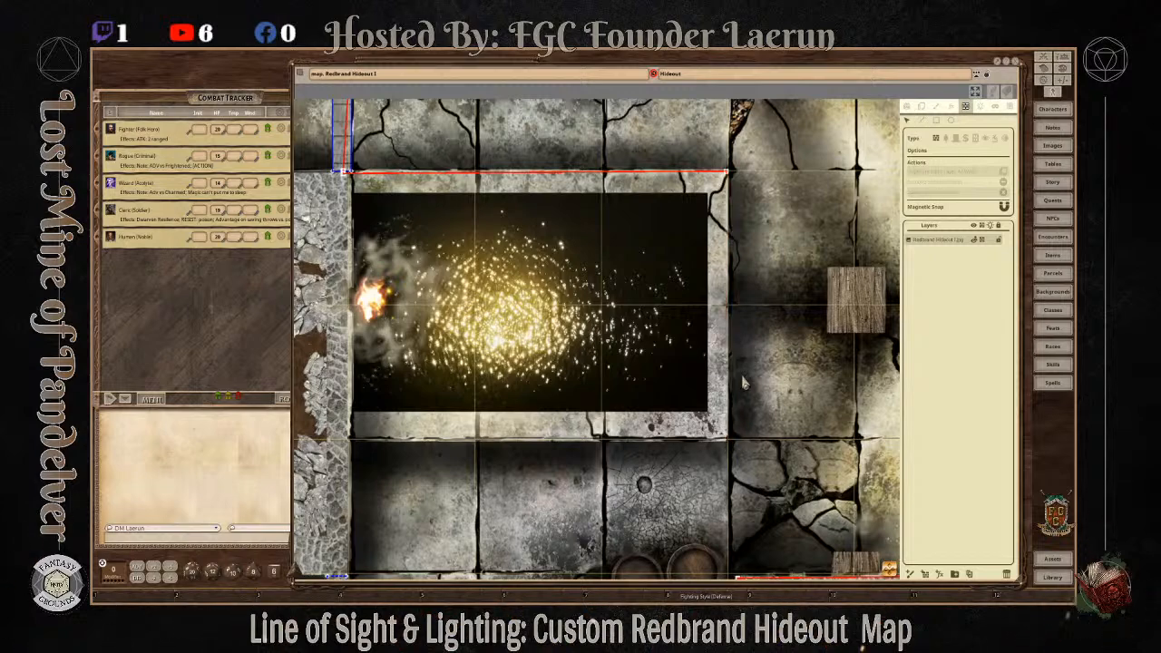
left_click(727, 172)
key("Delete")
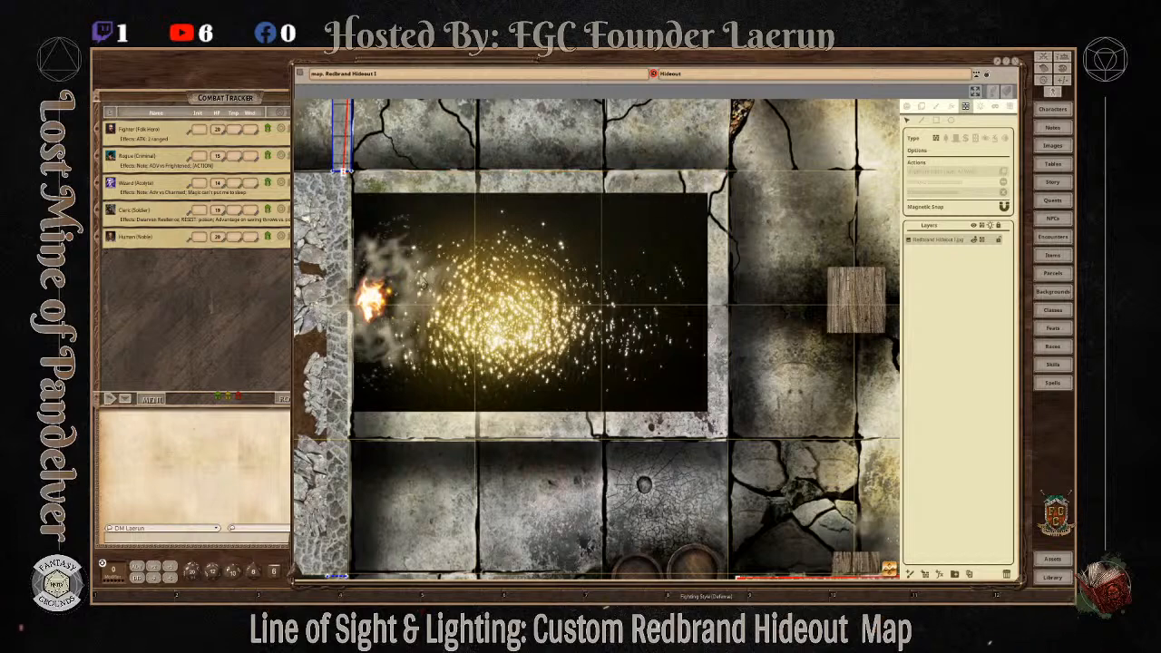
Step: Resume the wall occluder from its end point below the lower door and connect it to the door's bottom-right corner
scroll(441, 280, "up", 2)
scroll(541, 360, "up", 3)
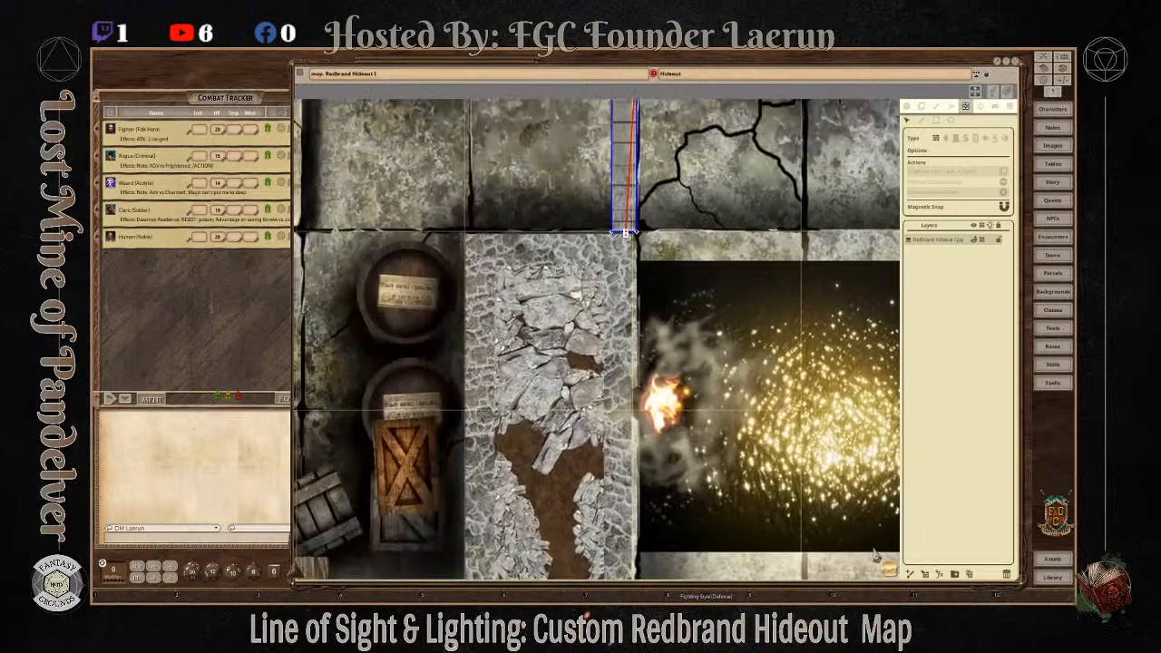
scroll(541, 360, "up", 1)
scroll(540, 360, "up", 1)
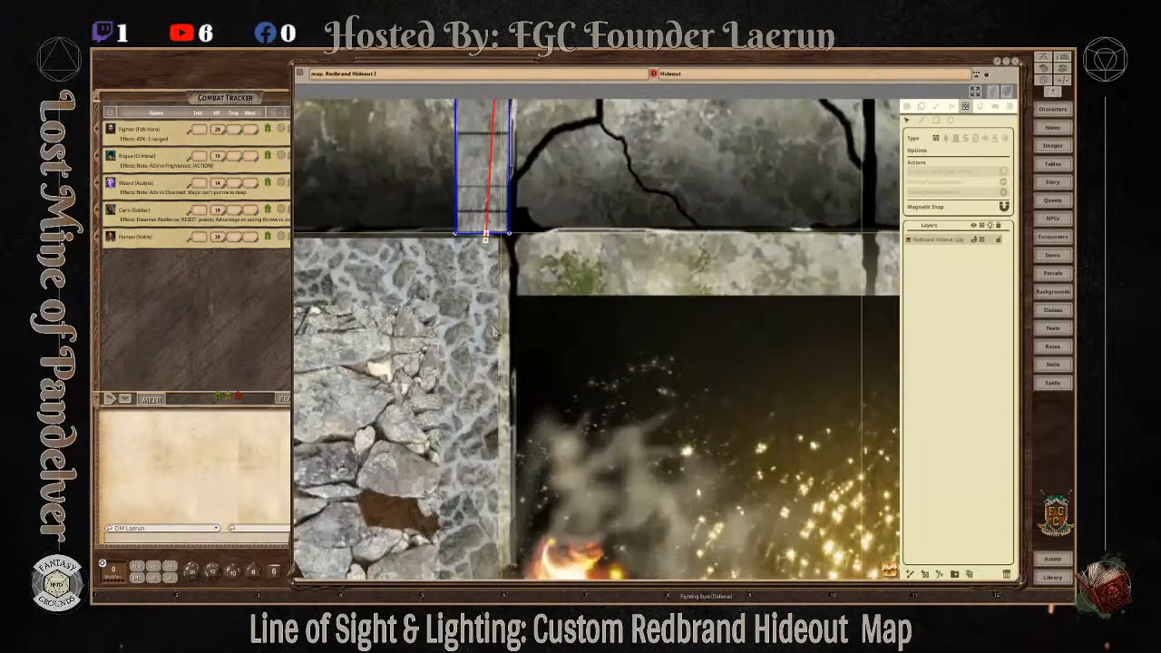
scroll(490, 243, "up", 2)
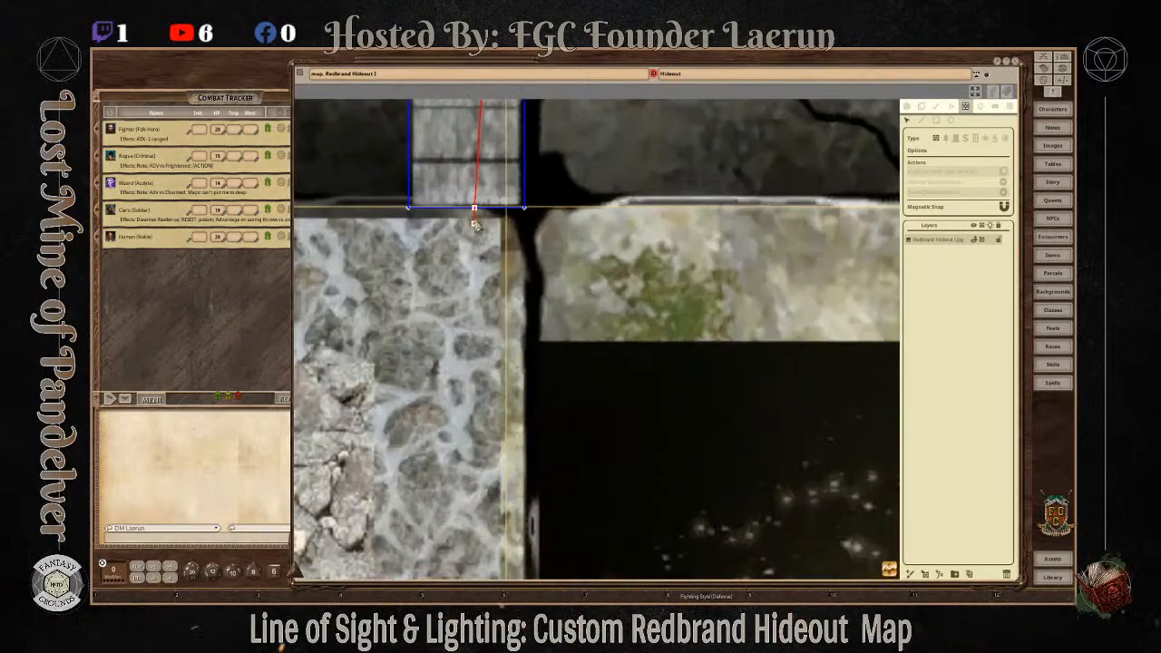
left_click(473, 227)
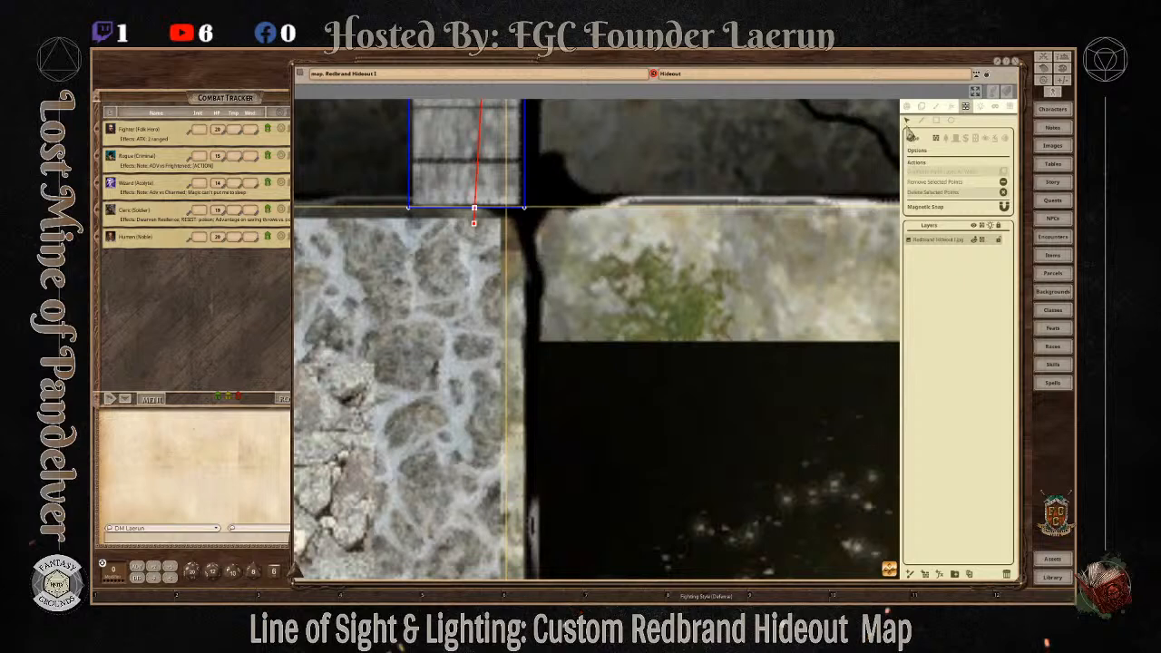
left_click(921, 121)
left_click(473, 223)
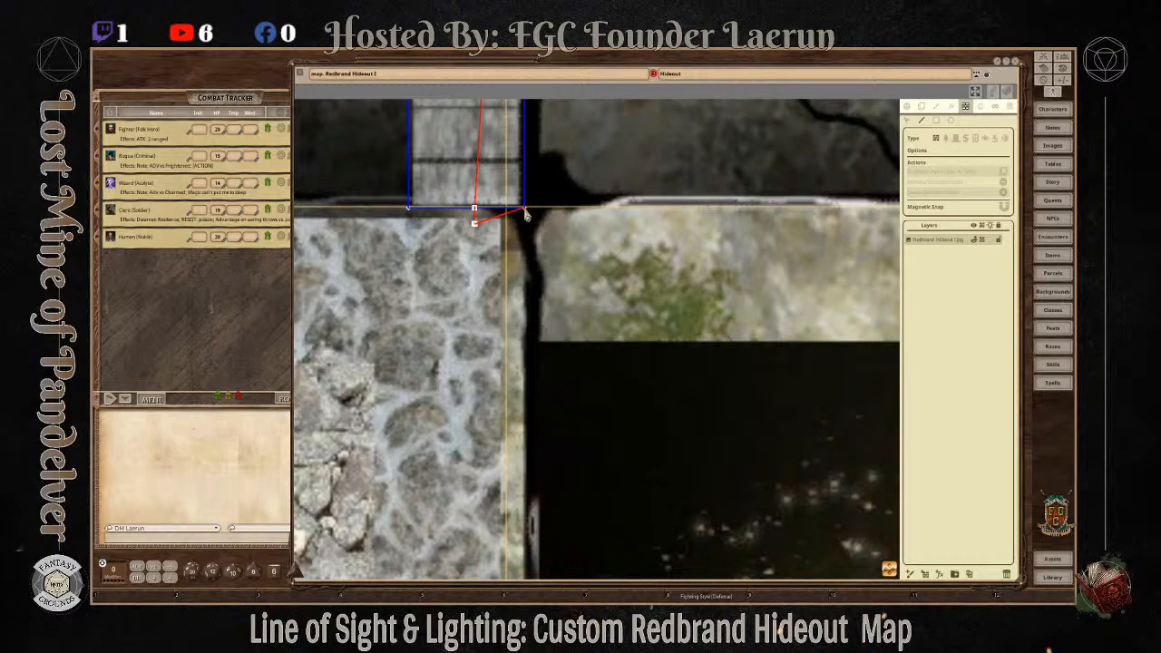
left_click(524, 209)
Step: Bring the occluder straight down the wall left of the pit and join it to the bottom wall at the secret door's bottom-right corner
scroll(534, 353, "down", 1)
scroll(534, 354, "down", 5)
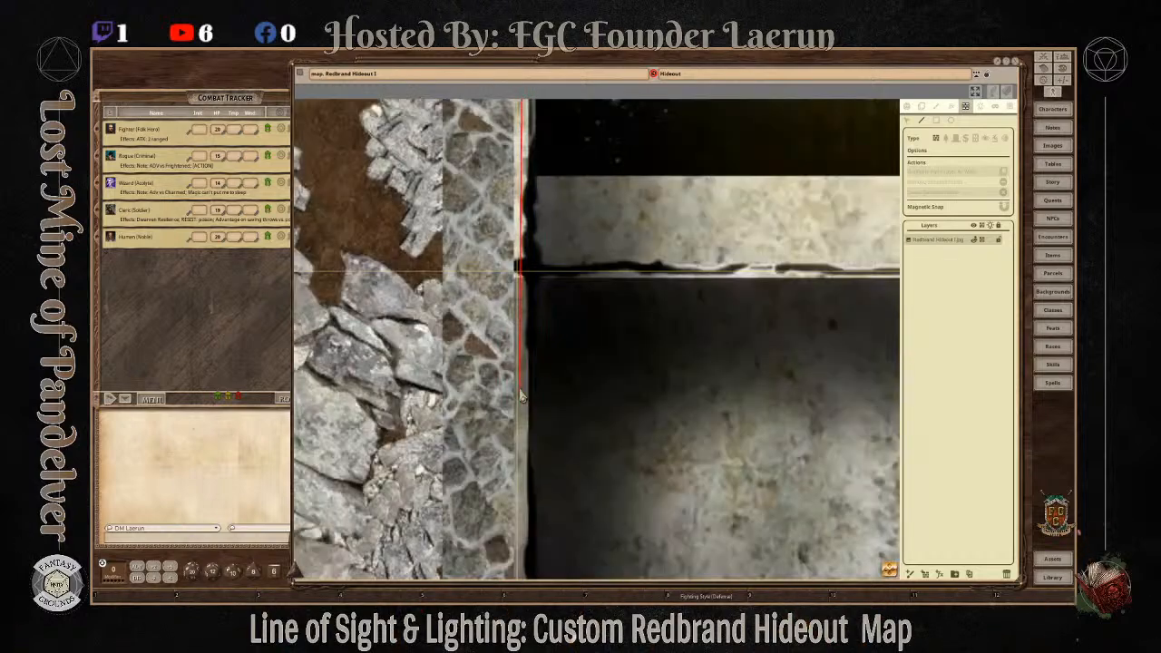
scroll(518, 397, "down", 5)
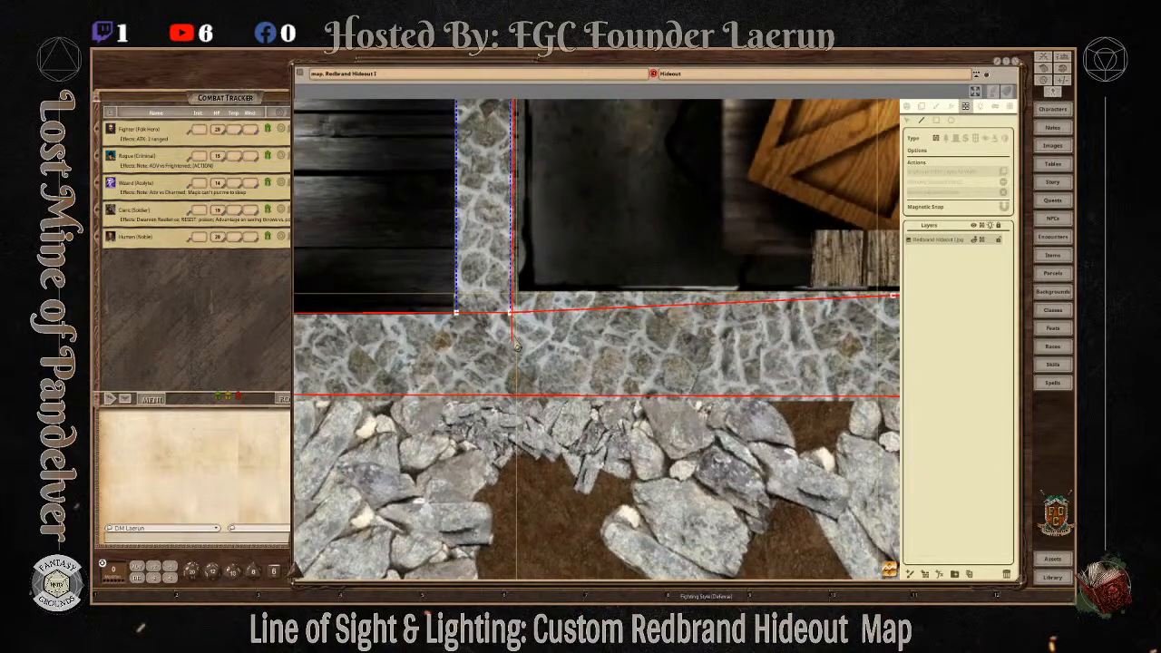
scroll(513, 335, "up", 4)
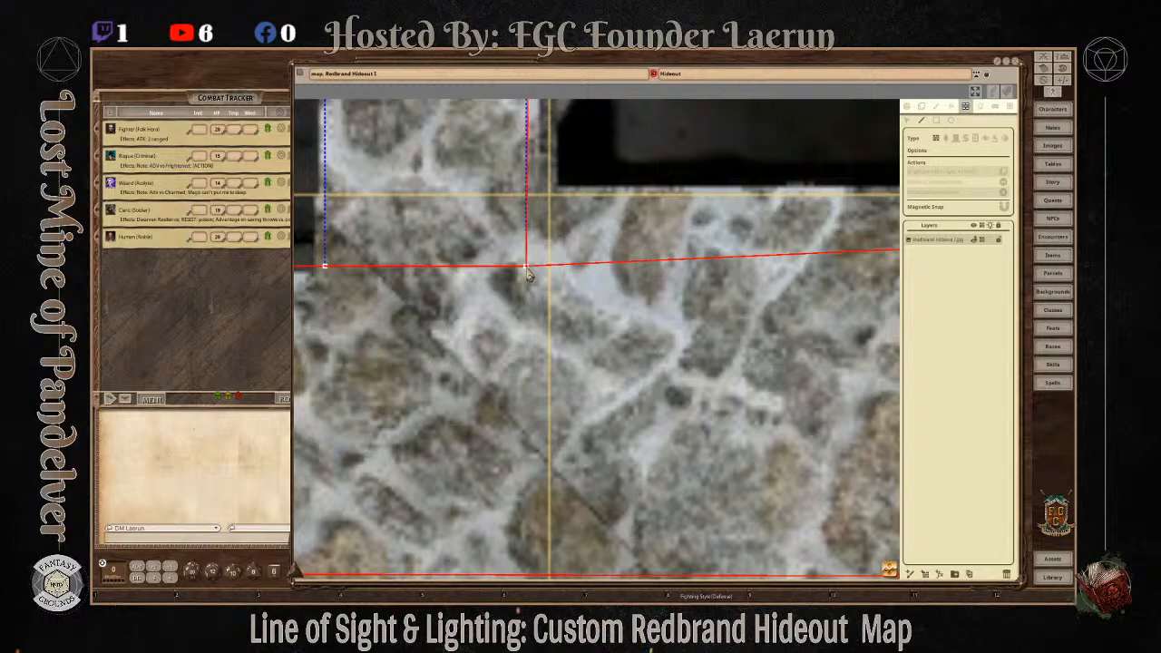
scroll(572, 333, "down", 5)
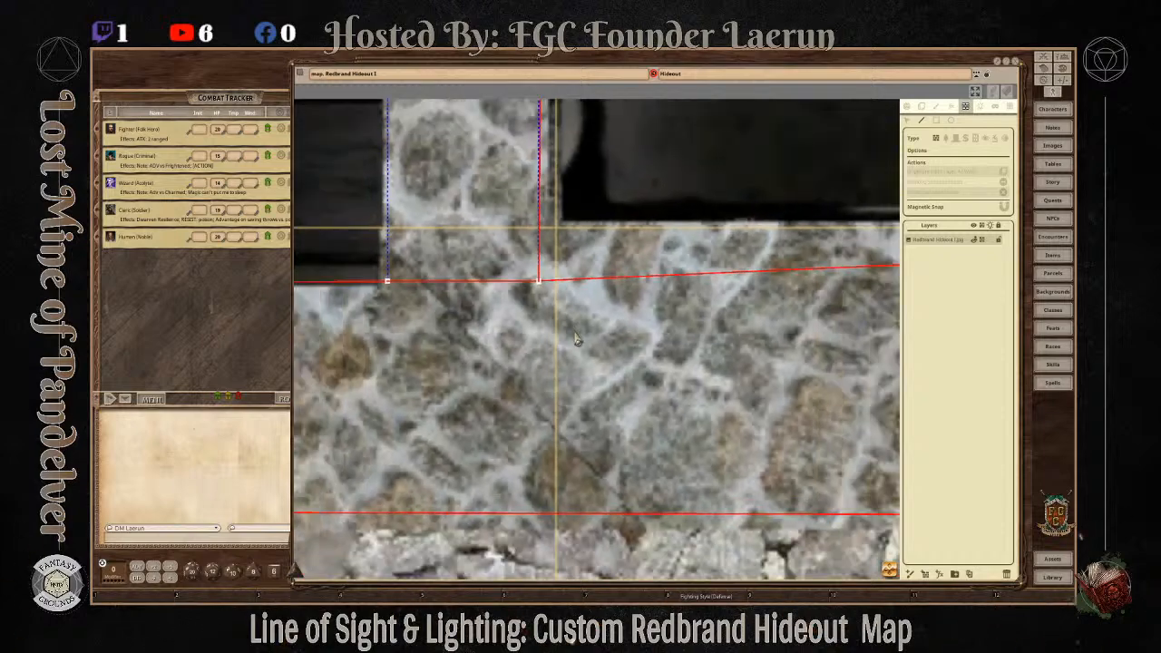
scroll(572, 337, "down", 3)
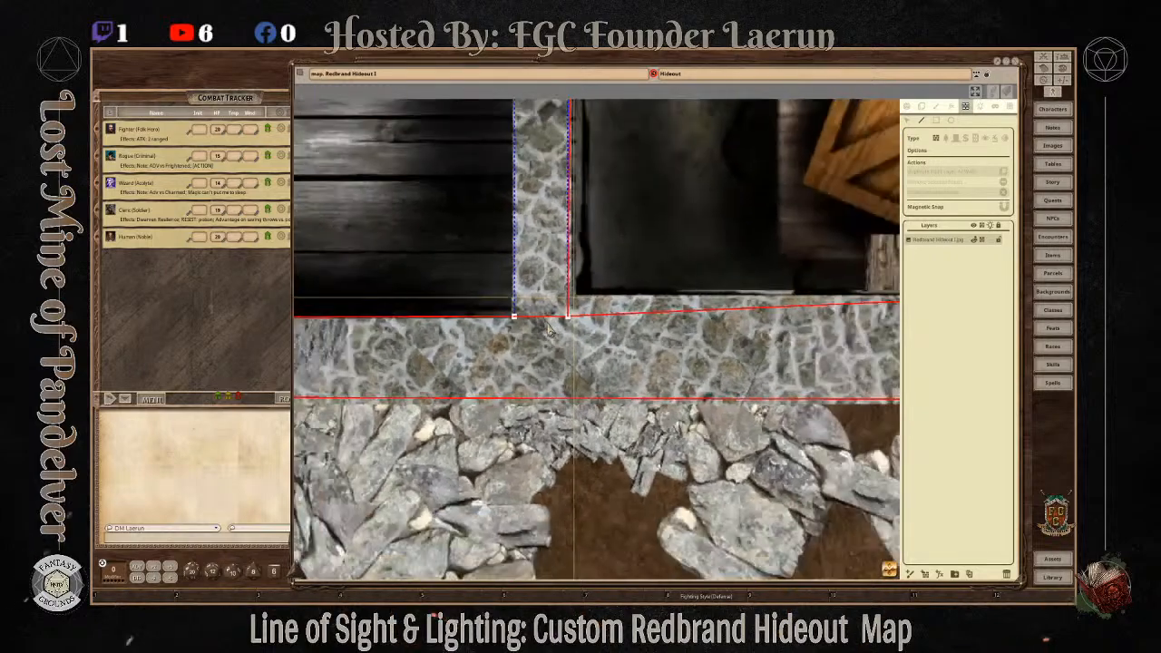
Step: Trace an occluder up the wall from the secret door's bottom-left corner to the bottom-left corner of the door above it
scroll(562, 349, "down", 3)
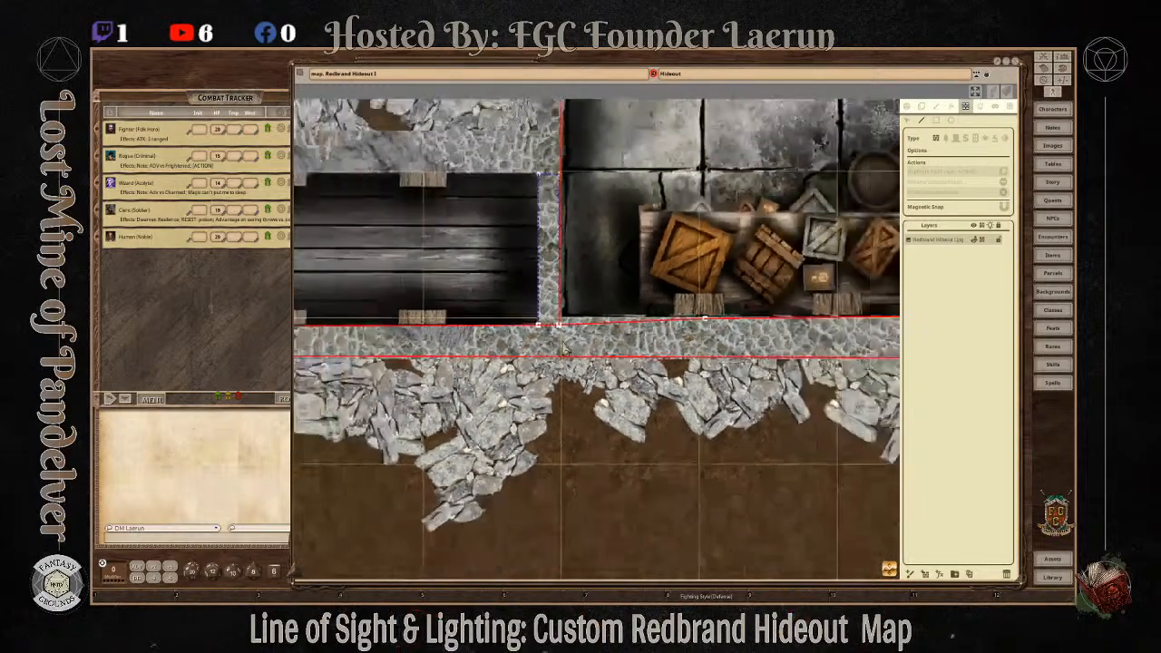
scroll(552, 189, "up", 5)
scroll(552, 190, "down", 6)
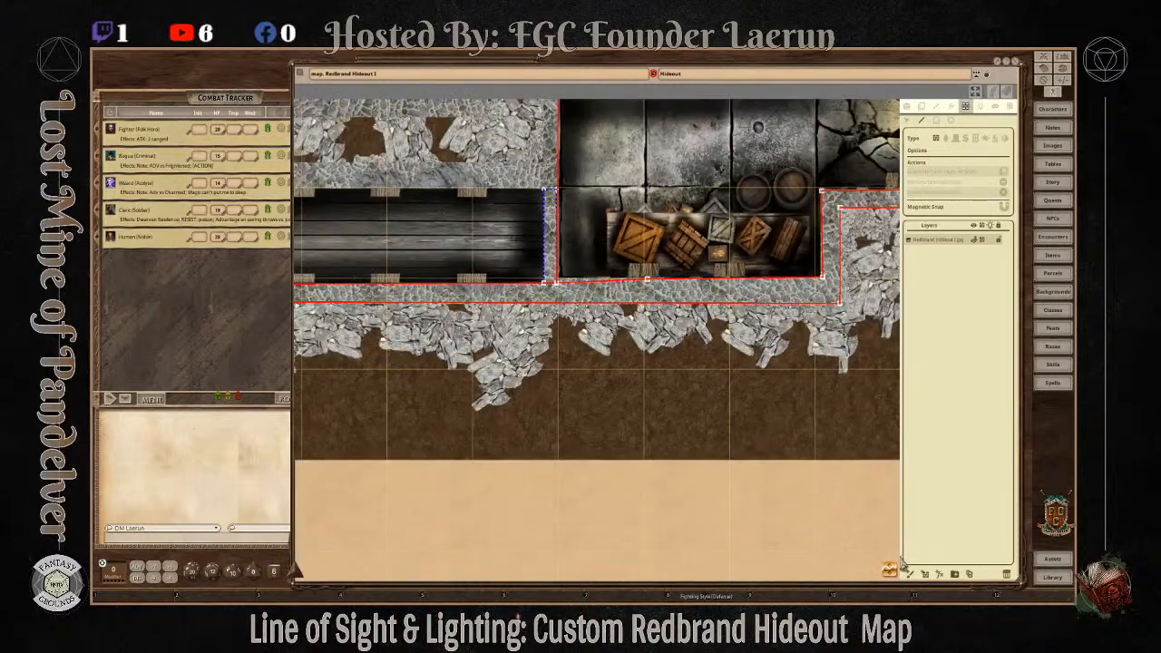
left_click_drag(893, 569, 874, 514)
scroll(729, 492, "down", 3)
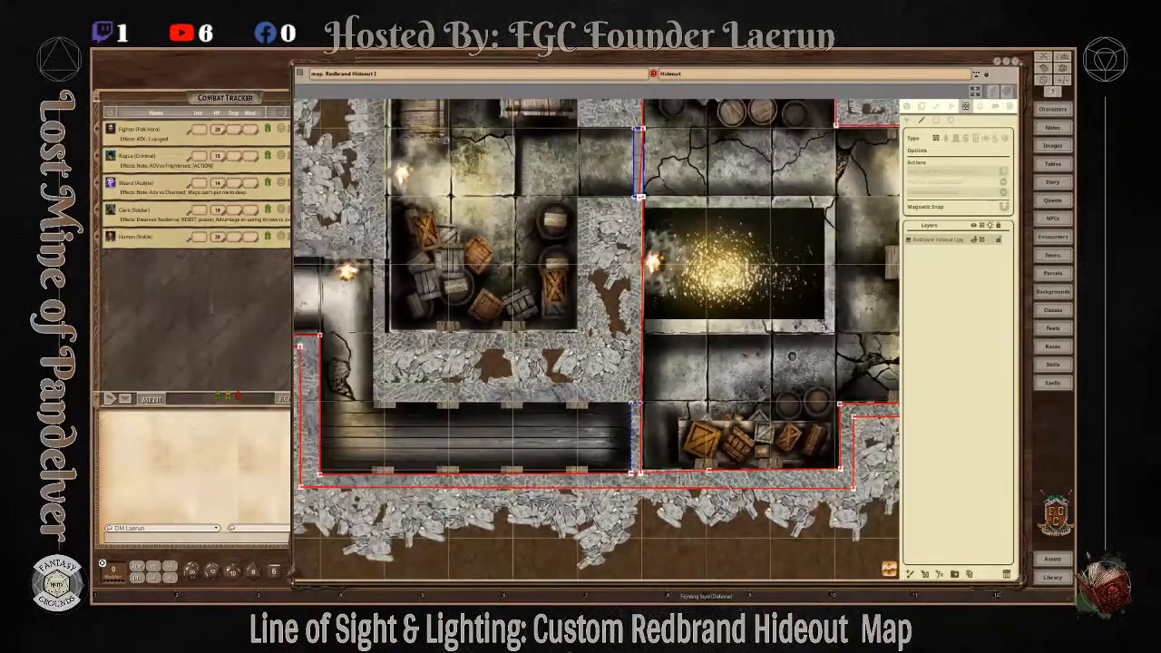
scroll(725, 489, "up", 2)
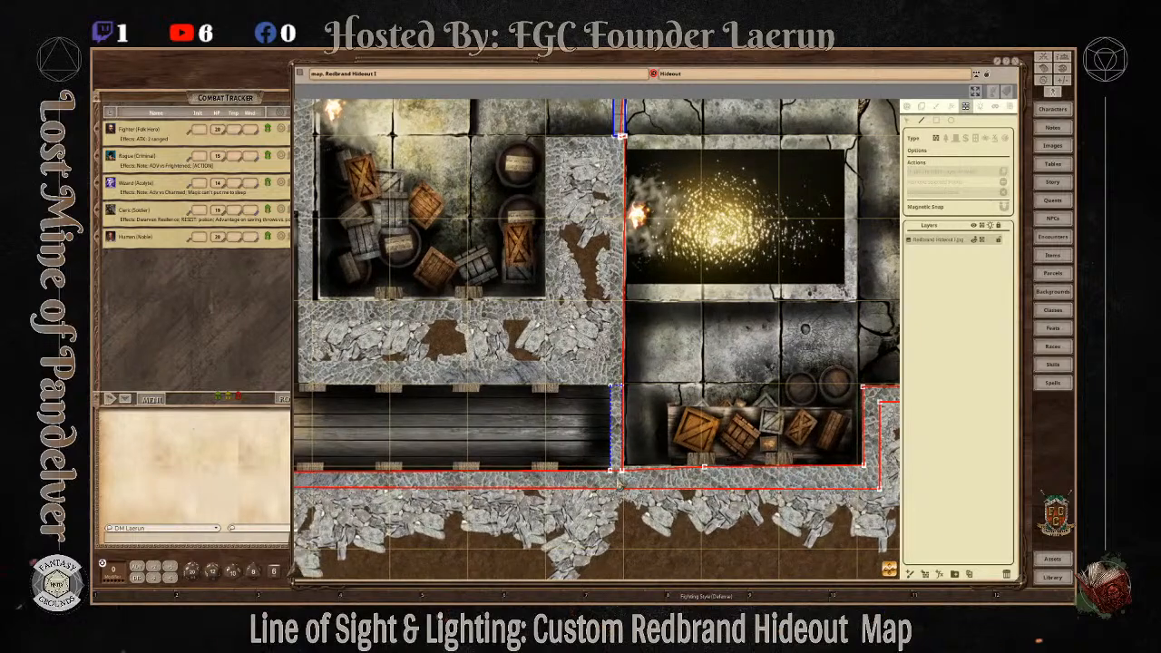
scroll(608, 480, "up", 8)
scroll(608, 480, "up", 2)
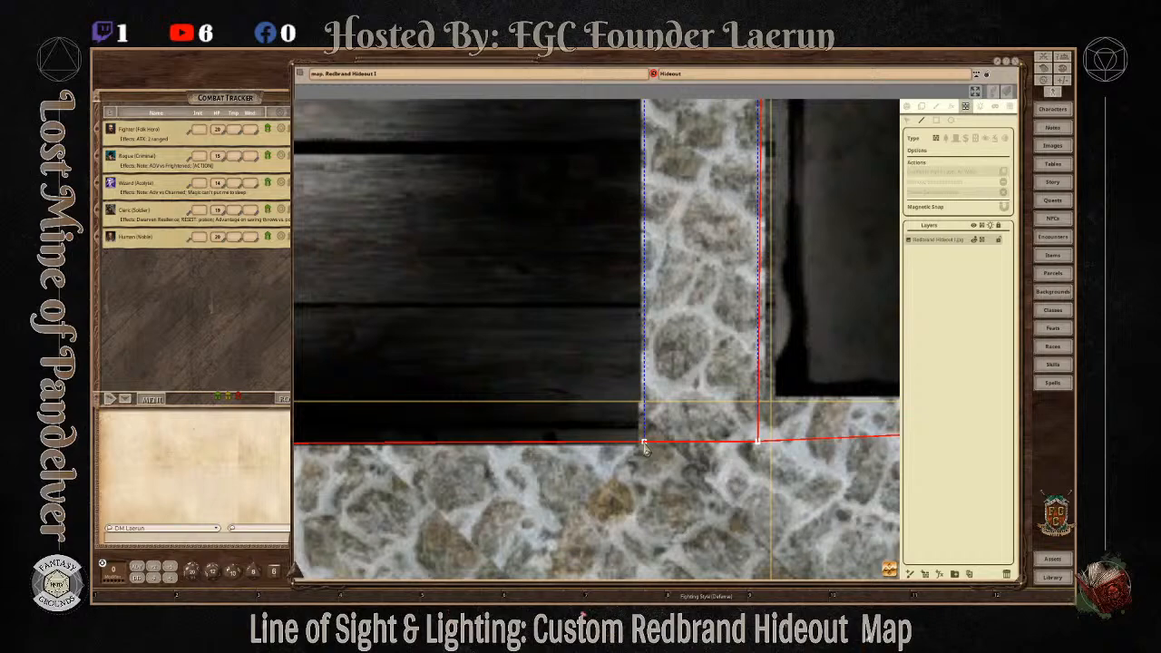
key("Up")
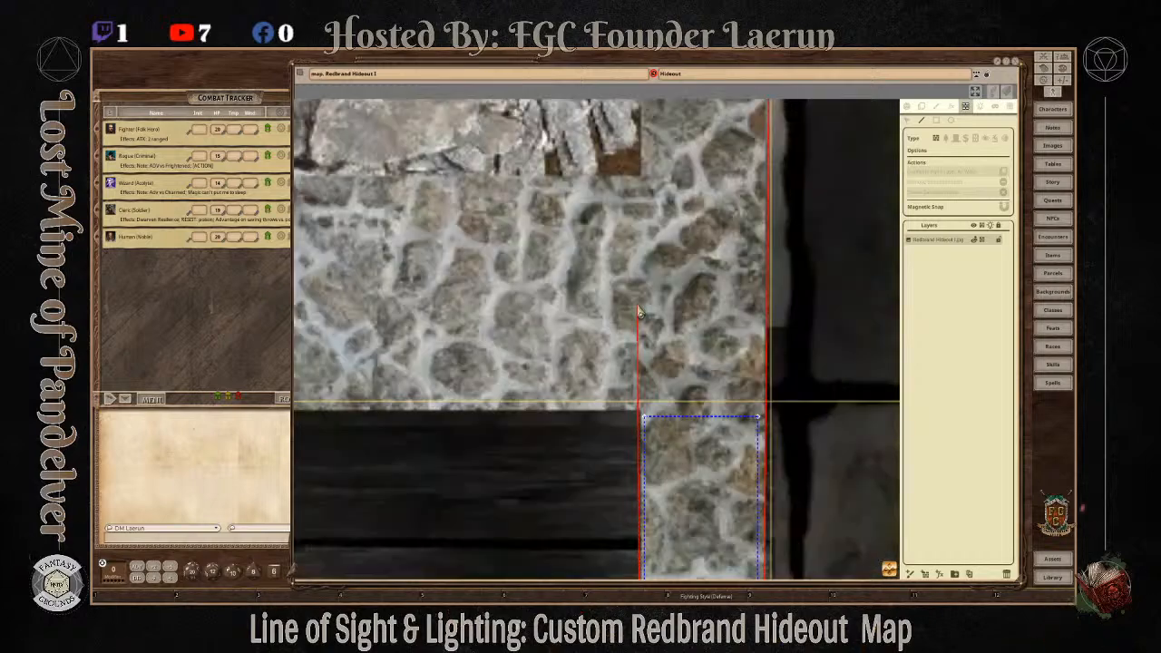
key("Up")
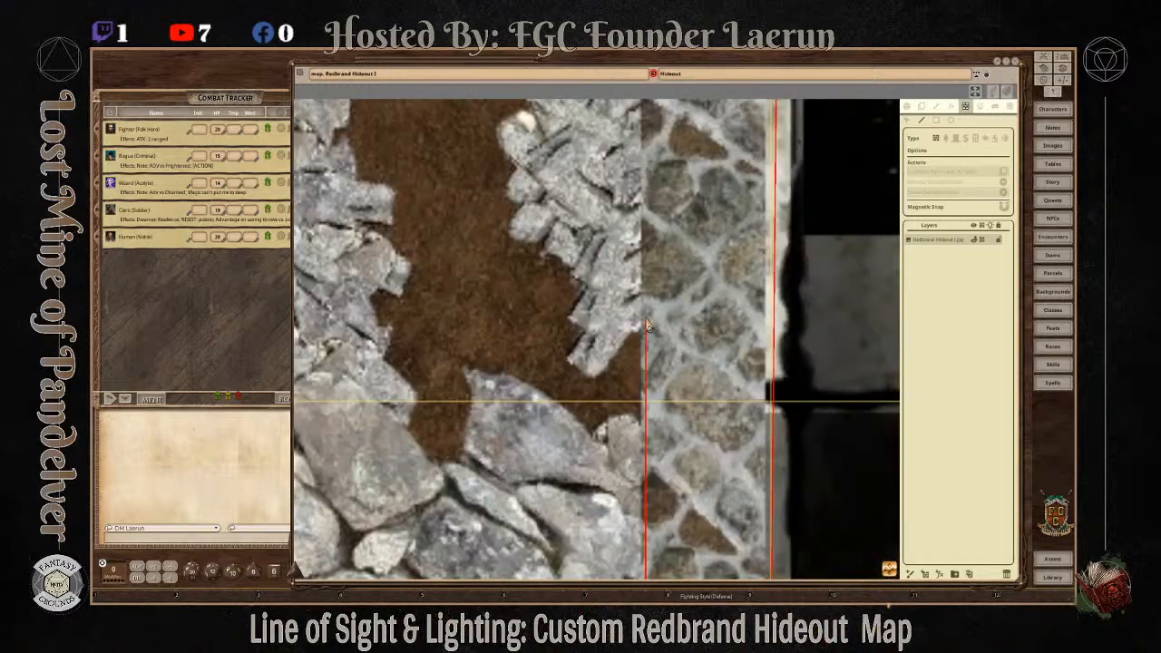
key("Up")
key("Up")
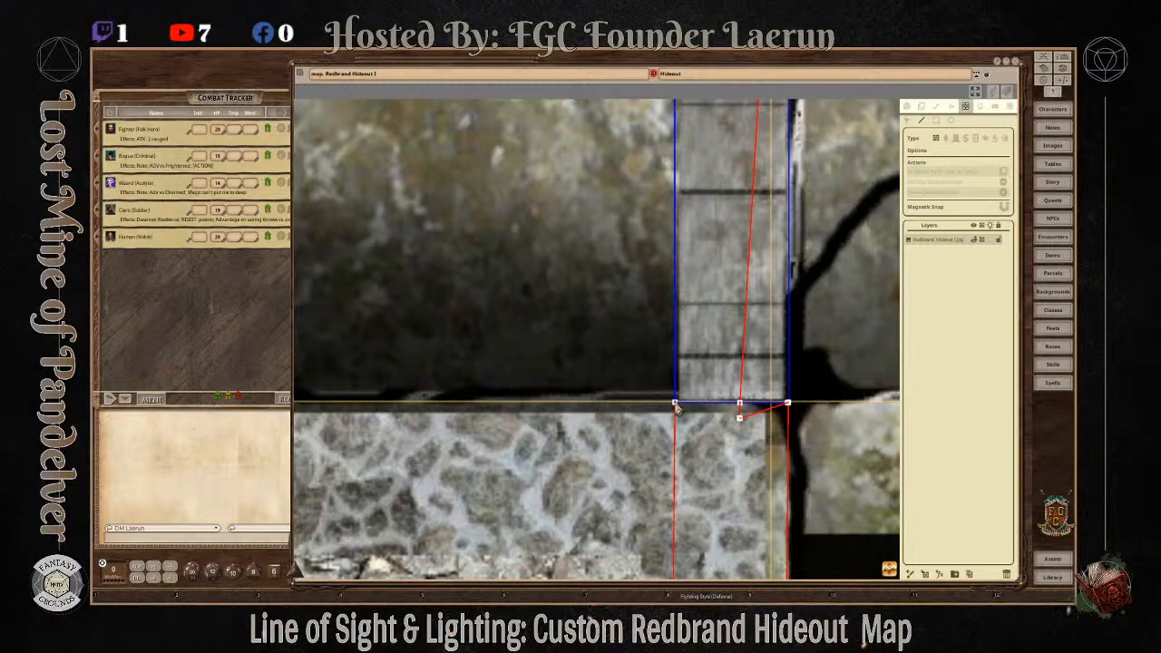
Step: Move the occluder point at the storage alcove's top-left corner onto the inner corner of the stone wall
scroll(866, 513, "down", 4)
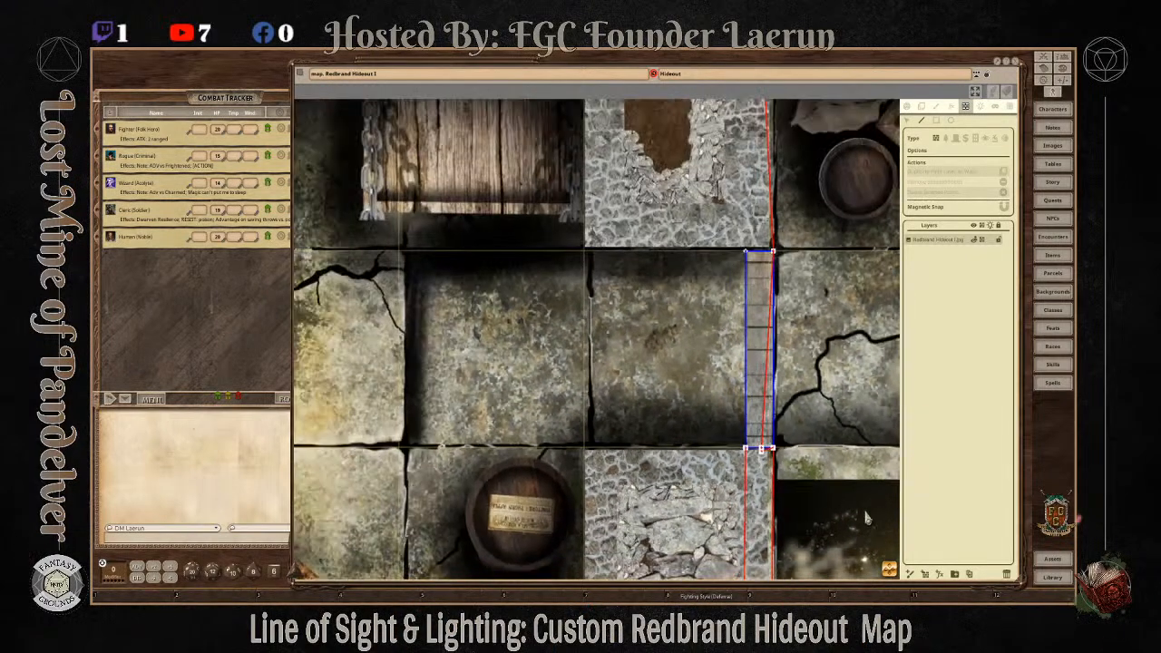
scroll(866, 517, "down", 2)
scroll(847, 415, "up", 3)
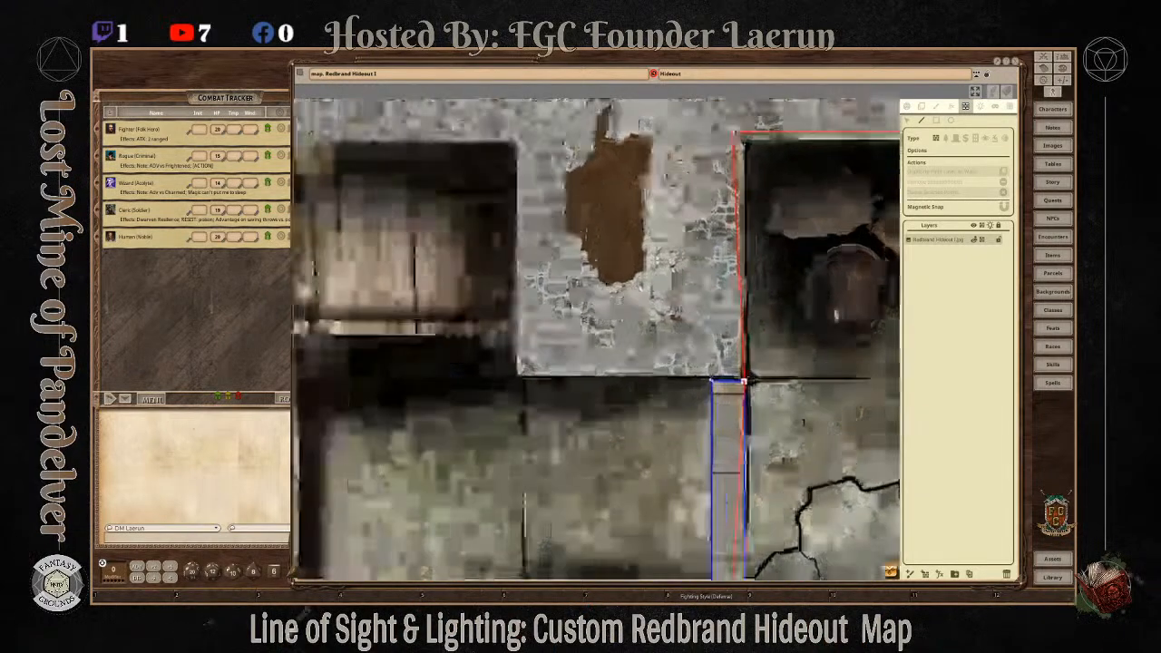
left_click_drag(728, 127, 479, 279)
scroll(474, 282, "up", 2)
scroll(468, 278, "up", 3)
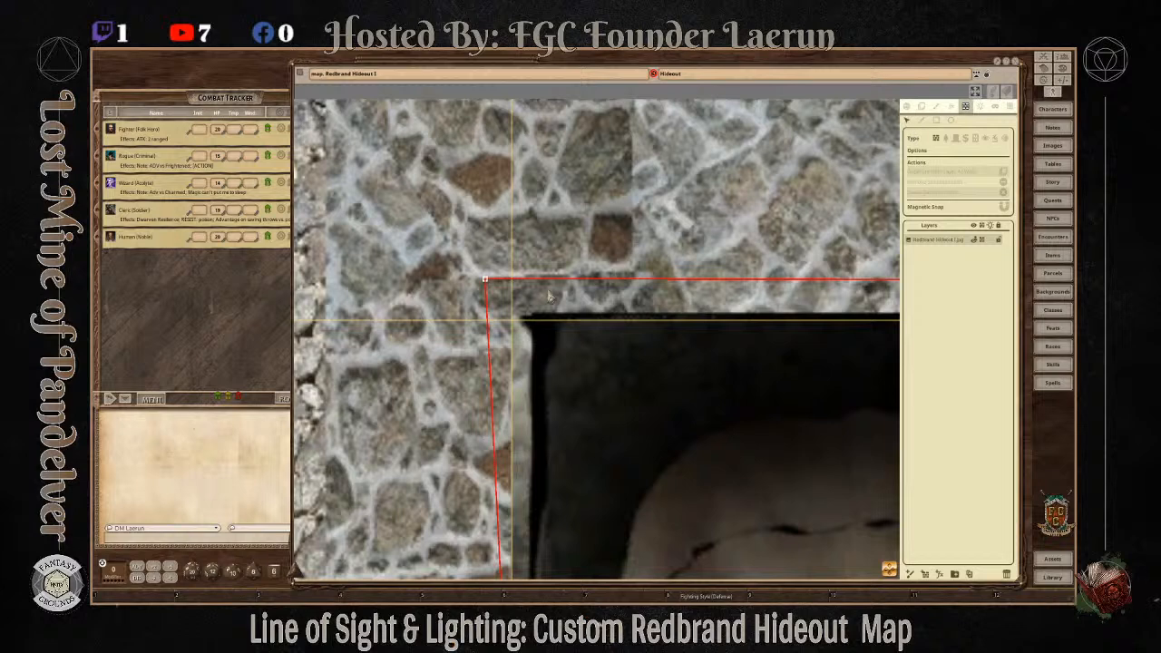
left_click_drag(486, 283, 516, 308)
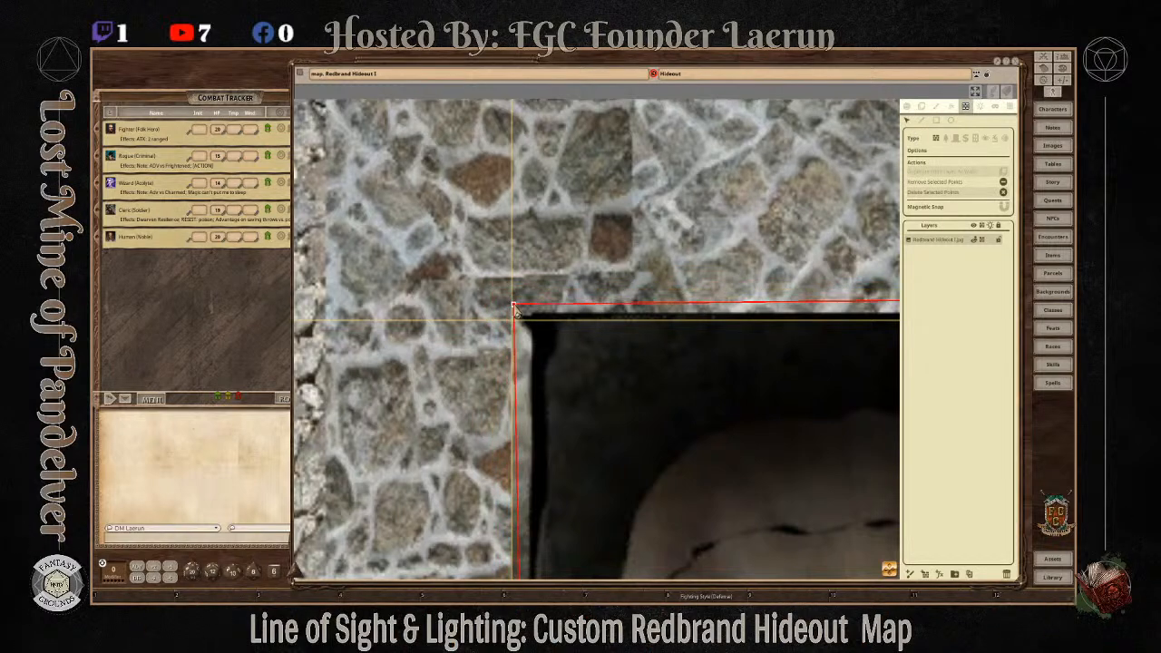
left_click(537, 284)
left_click(516, 312)
left_click_drag(510, 311, 516, 309)
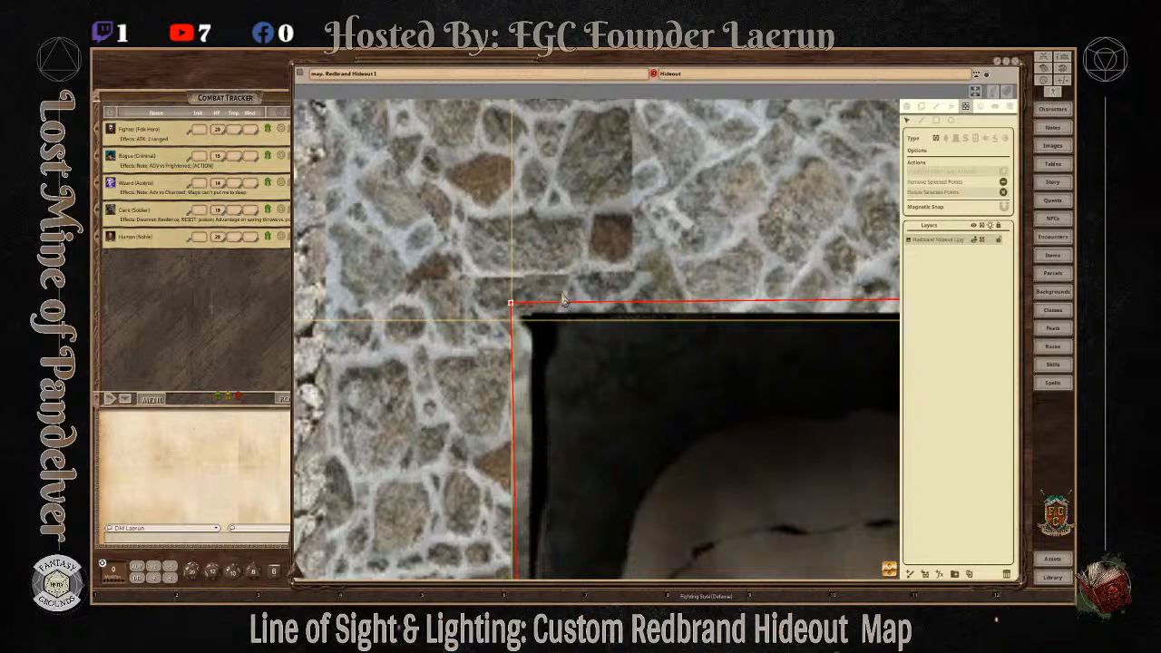
scroll(733, 394, "down", 4)
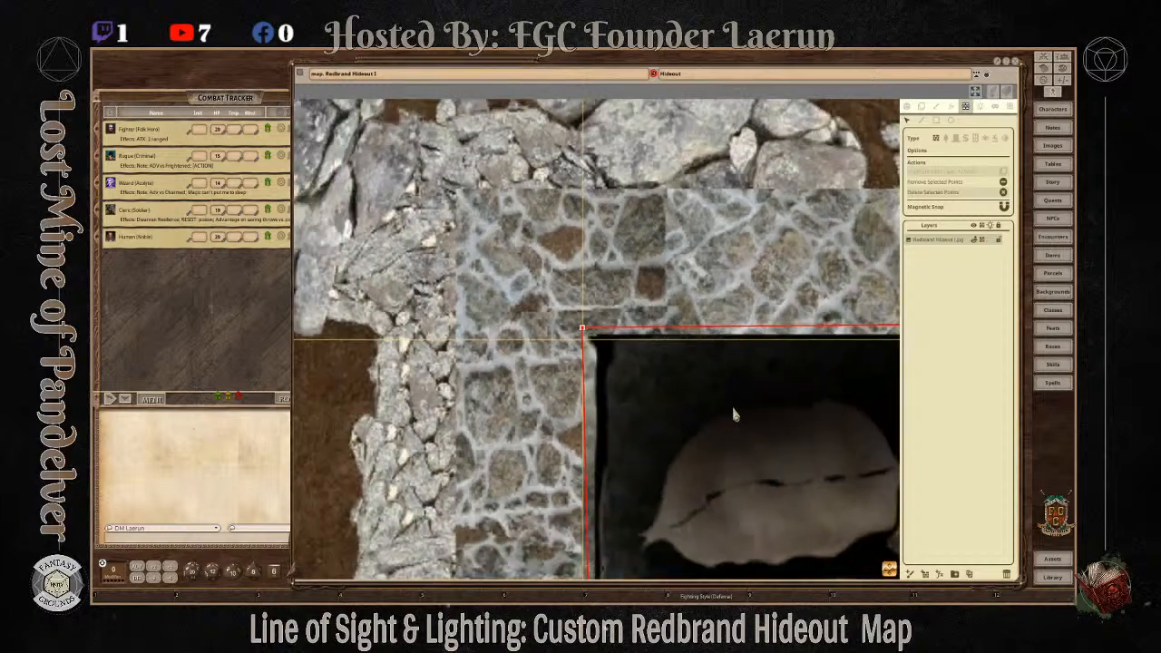
left_click_drag(639, 366, 642, 368)
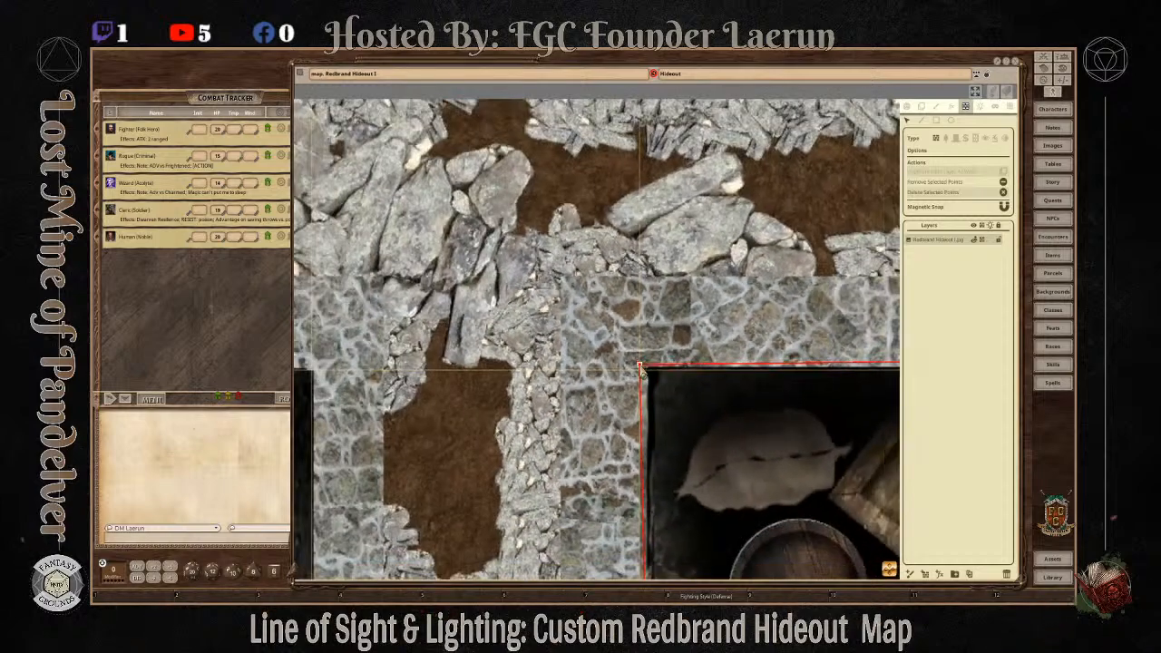
Step: Examine how the wall occluder meets the door's top-right corner below the storage alcove
key("Down")
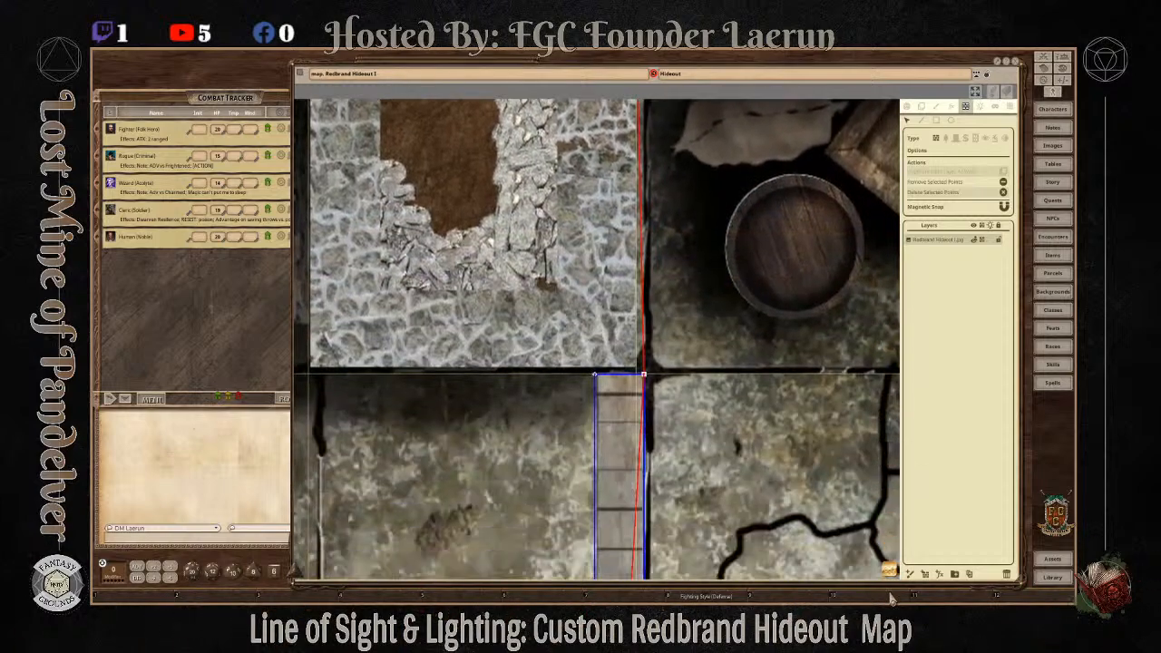
scroll(652, 290, "up", 3)
scroll(652, 284, "up", 4)
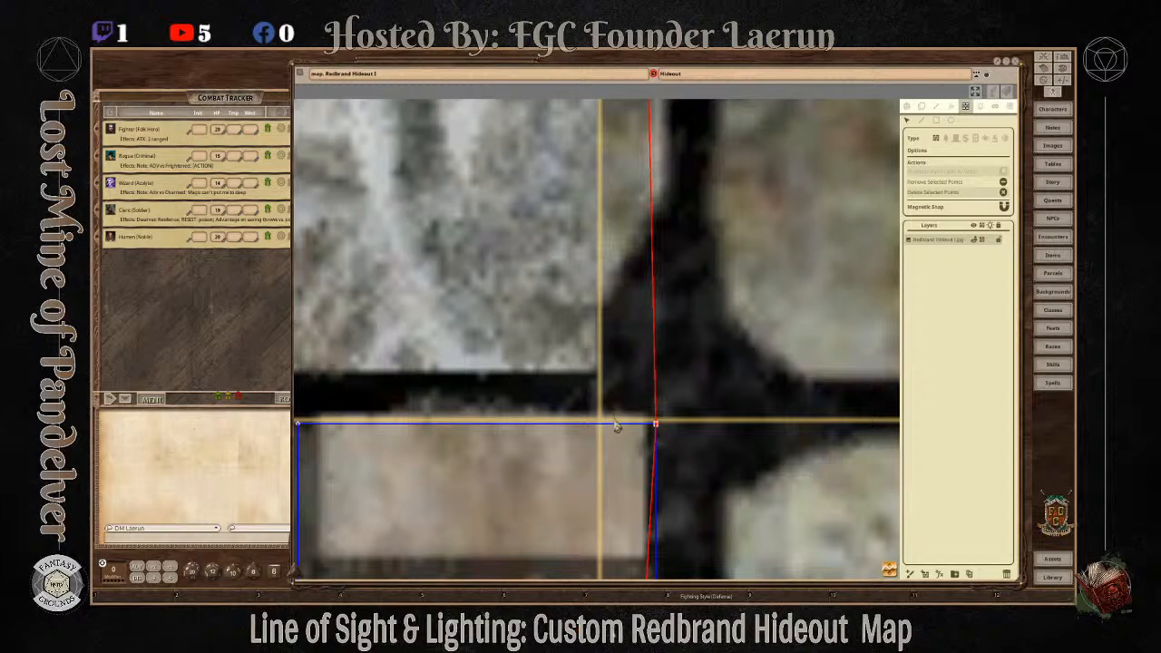
scroll(612, 414, "up", 3)
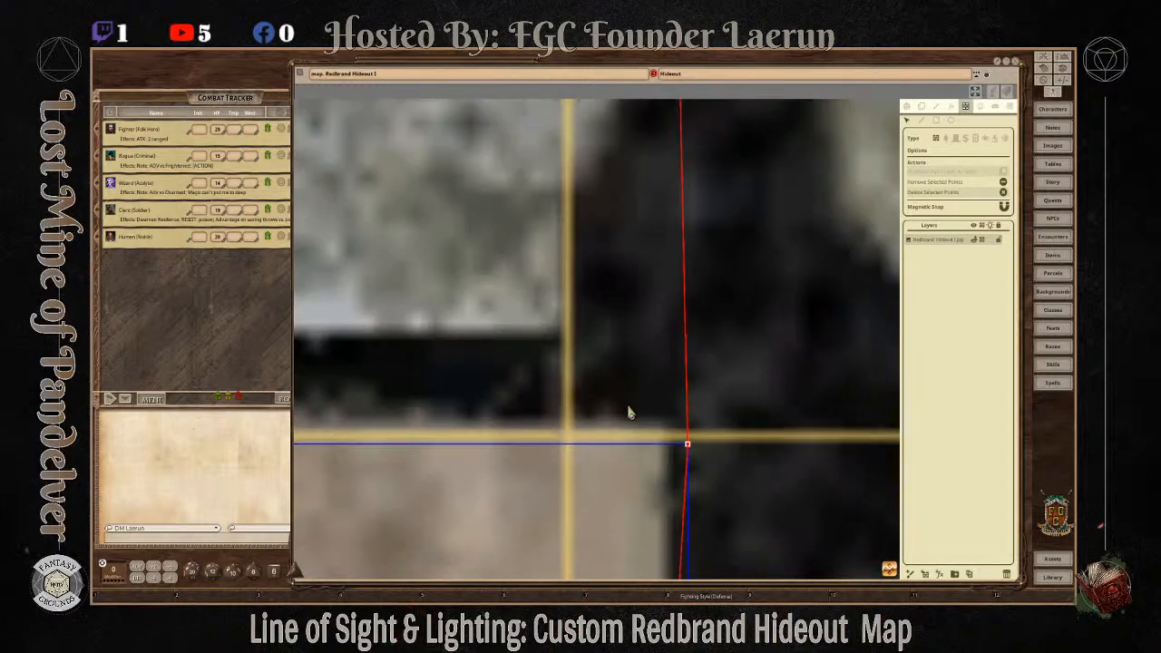
scroll(617, 415, "down", 4)
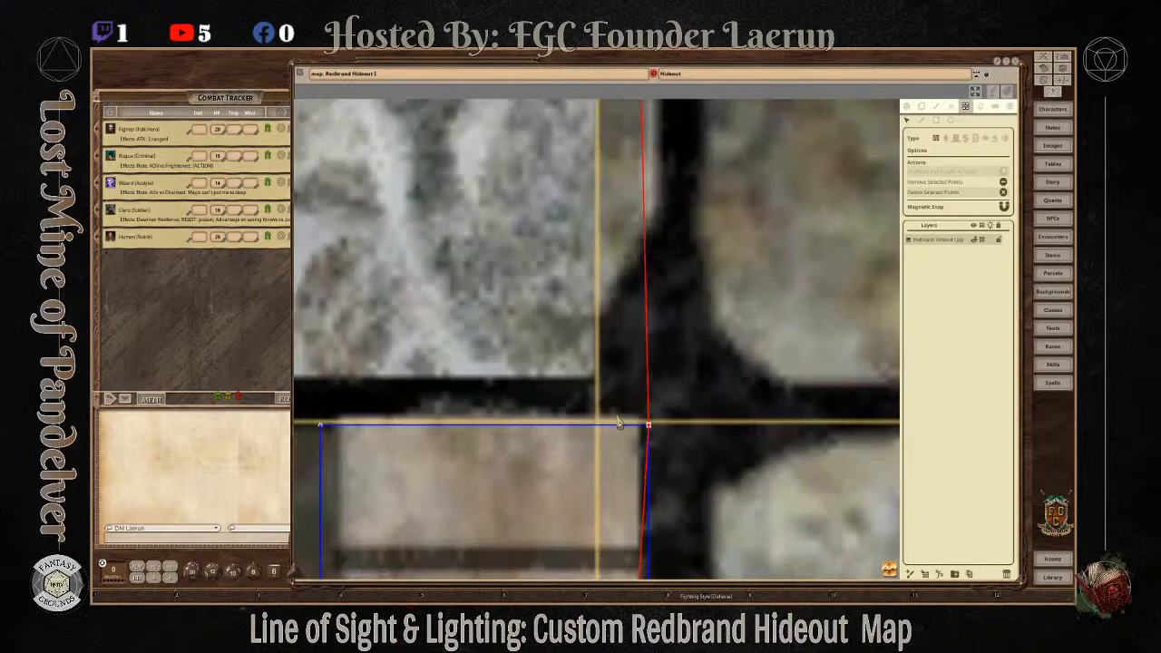
scroll(636, 416, "up", 4)
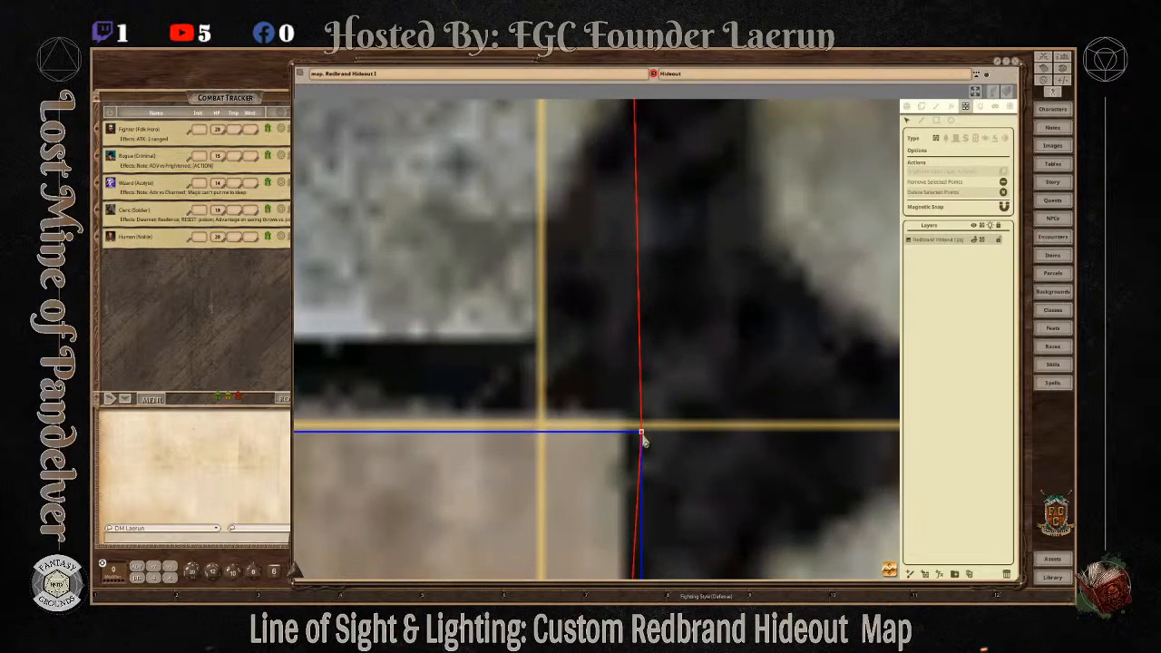
scroll(626, 442, "down", 5)
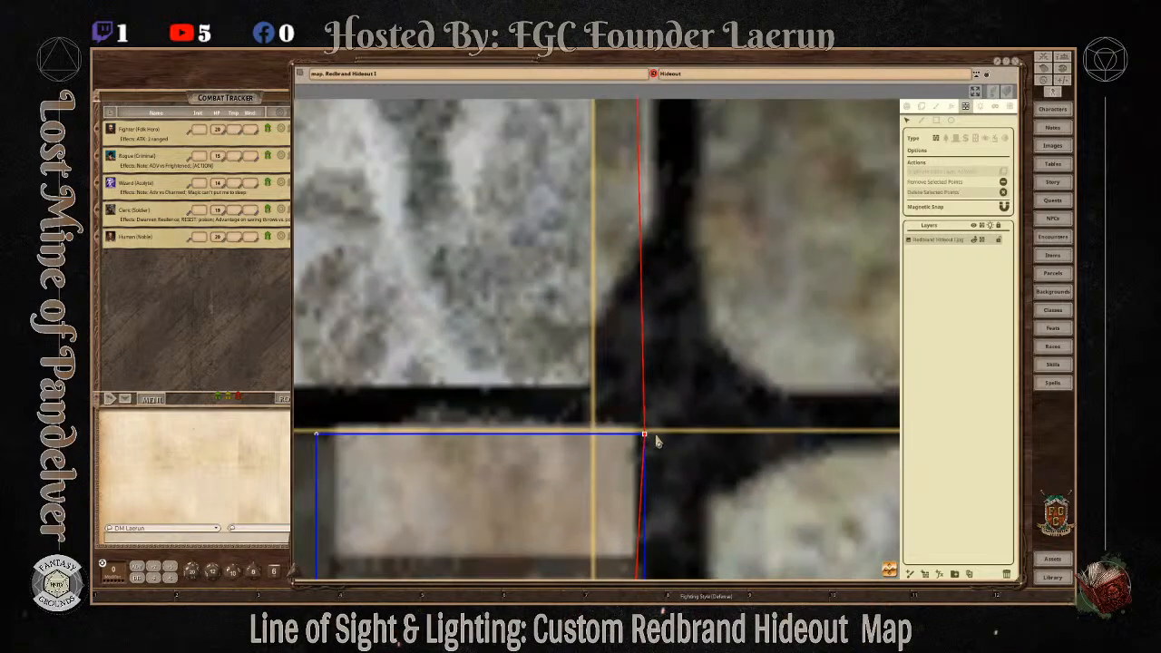
scroll(642, 442, "down", 4)
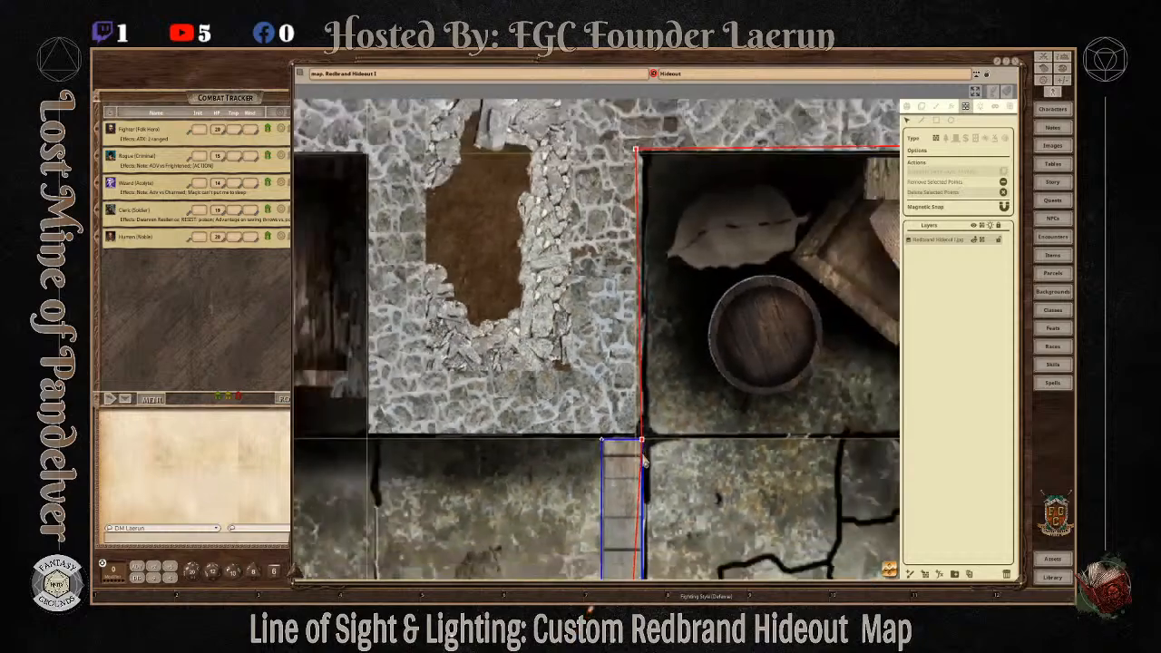
Step: Delete the two stray occluder points just below the door's bottom edge
left_click_drag(888, 576, 893, 599)
scroll(581, 372, "up", 7)
scroll(563, 392, "up", 3)
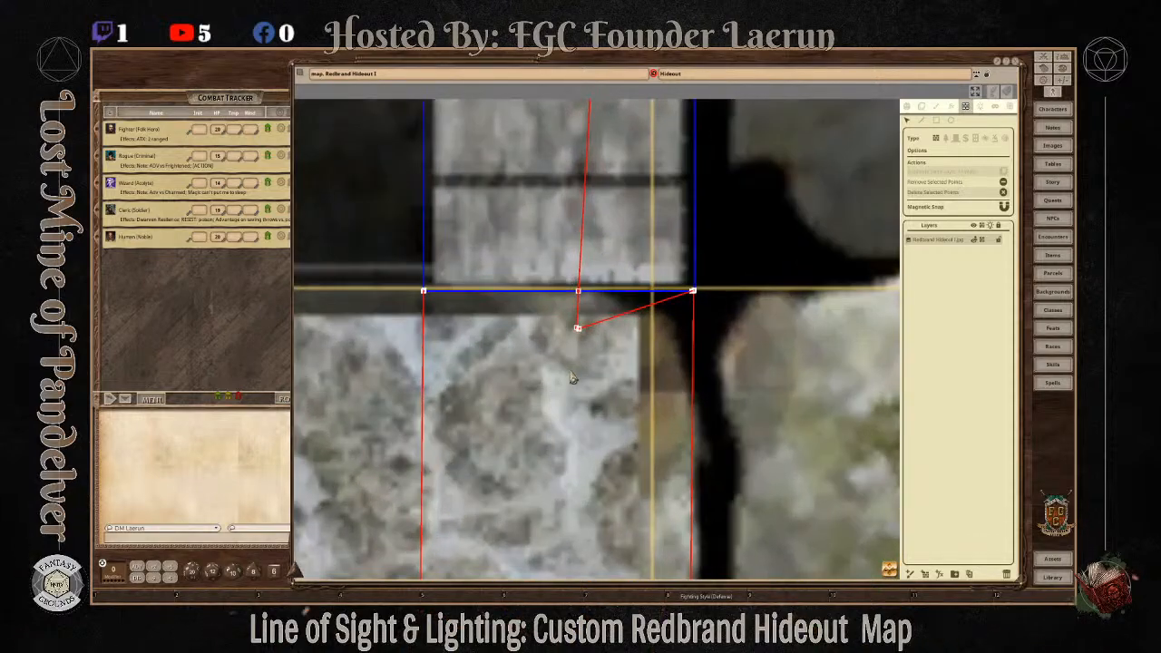
scroll(579, 331, "up", 5)
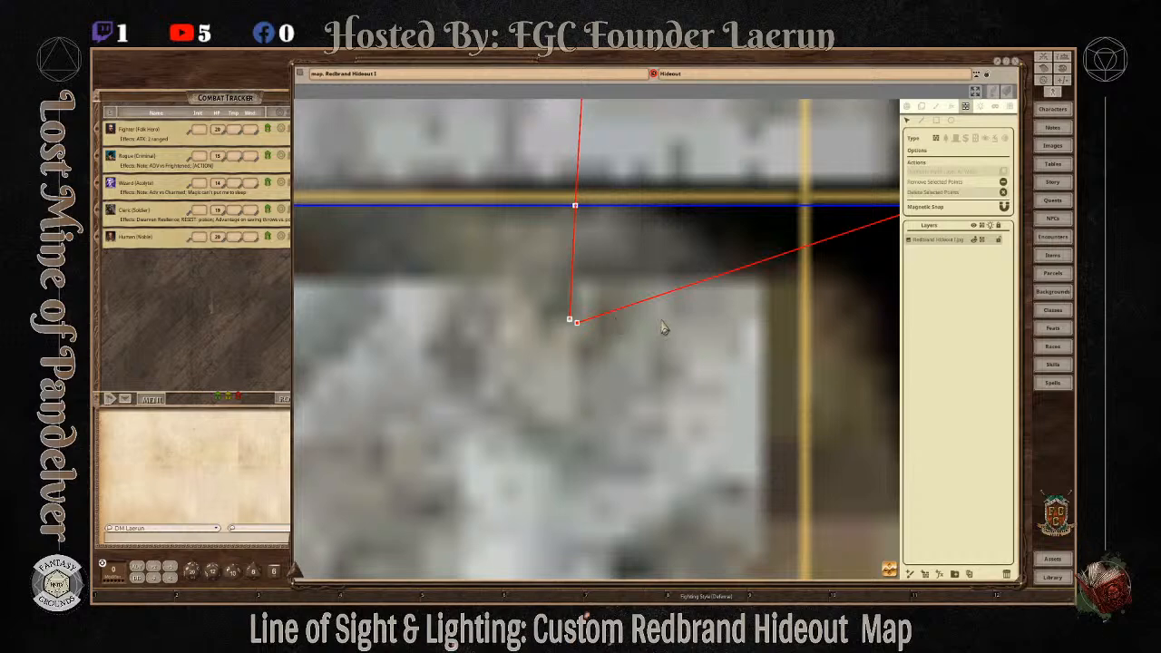
left_click(1002, 192)
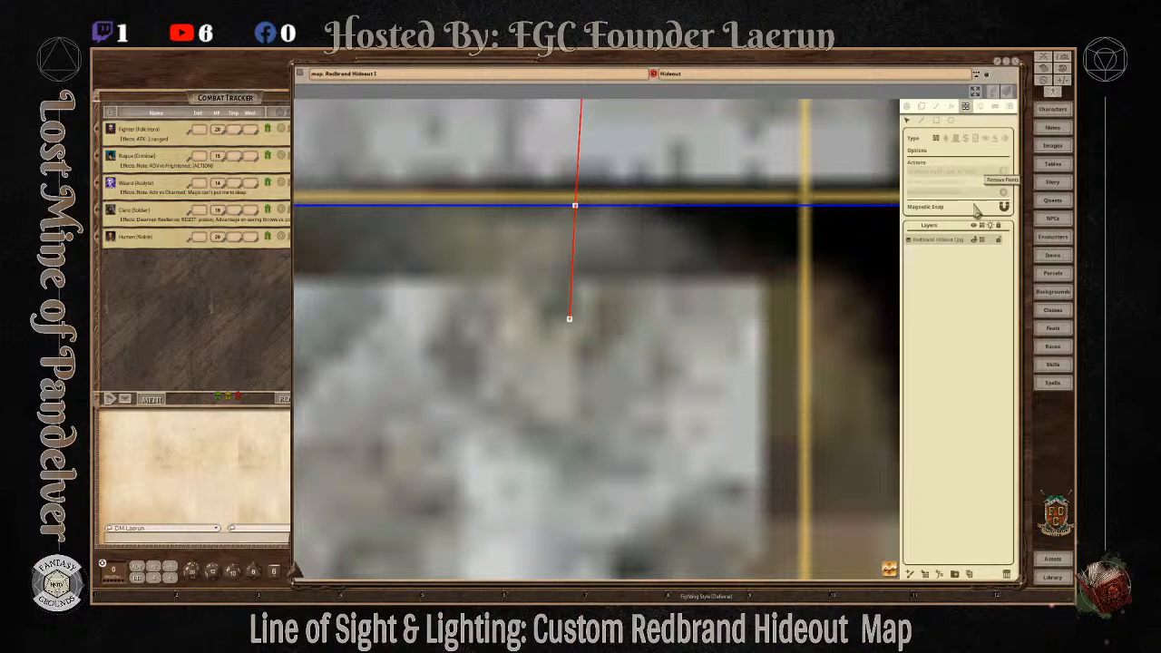
scroll(770, 335, "down", 4)
left_click(699, 321)
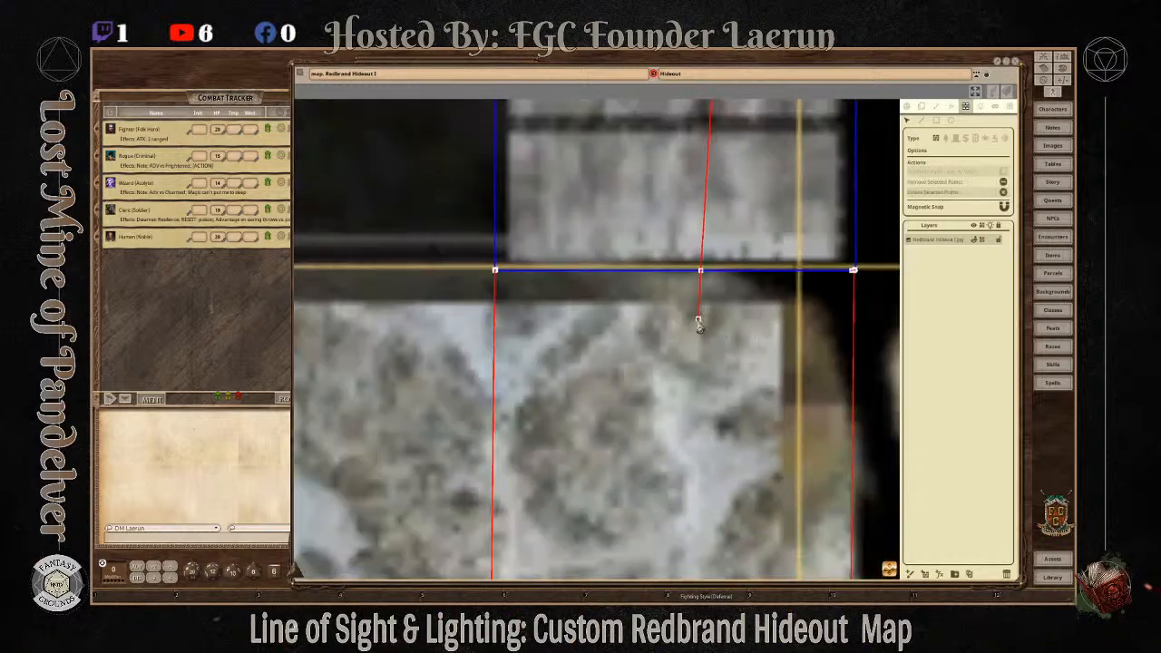
left_click(1003, 192)
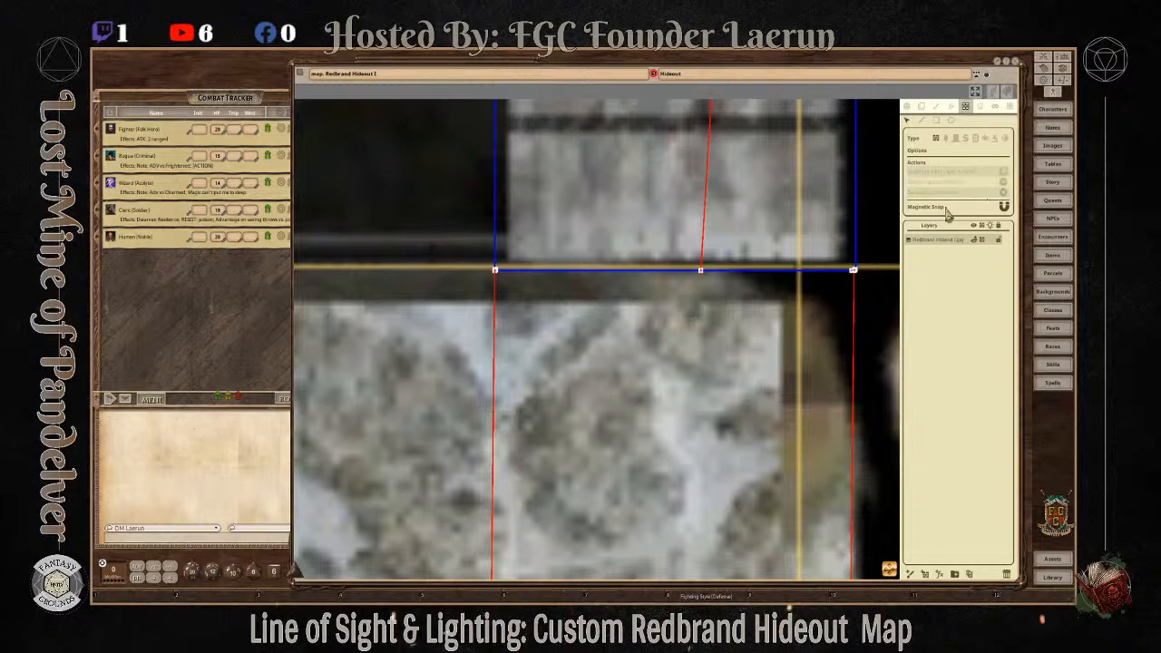
Step: Draw a short occluder across the stray diagonal line inside the door, and delete it together with that line
scroll(756, 324, "up", 2)
scroll(735, 305, "down", 2)
scroll(730, 304, "down", 2)
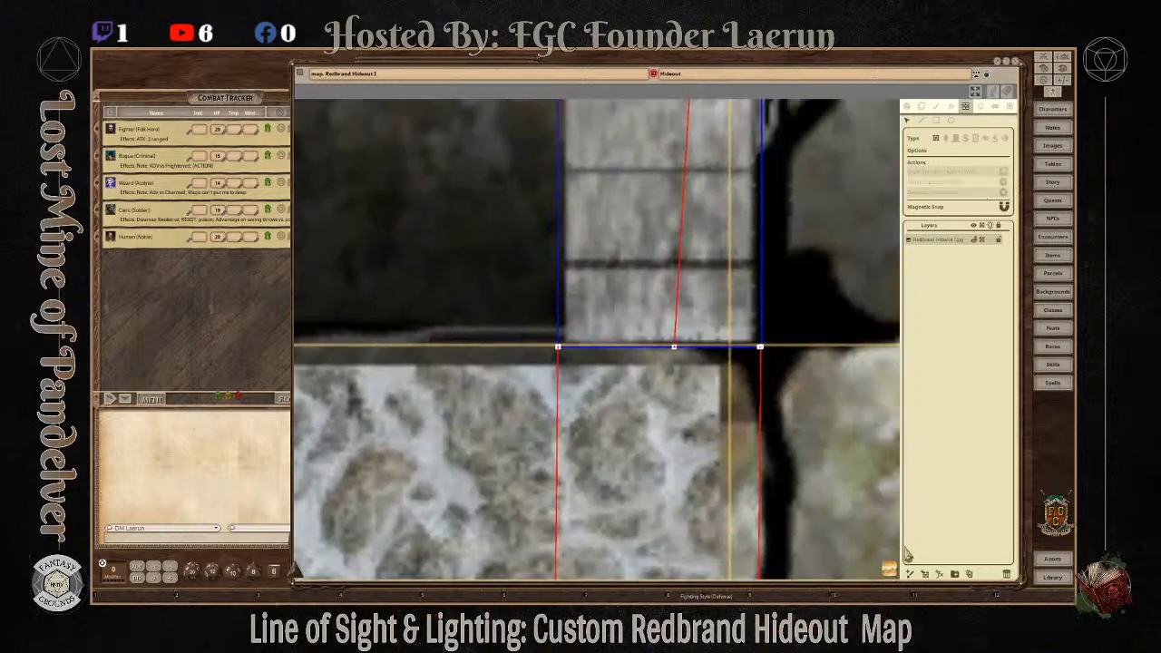
left_click_drag(771, 109, 602, 472)
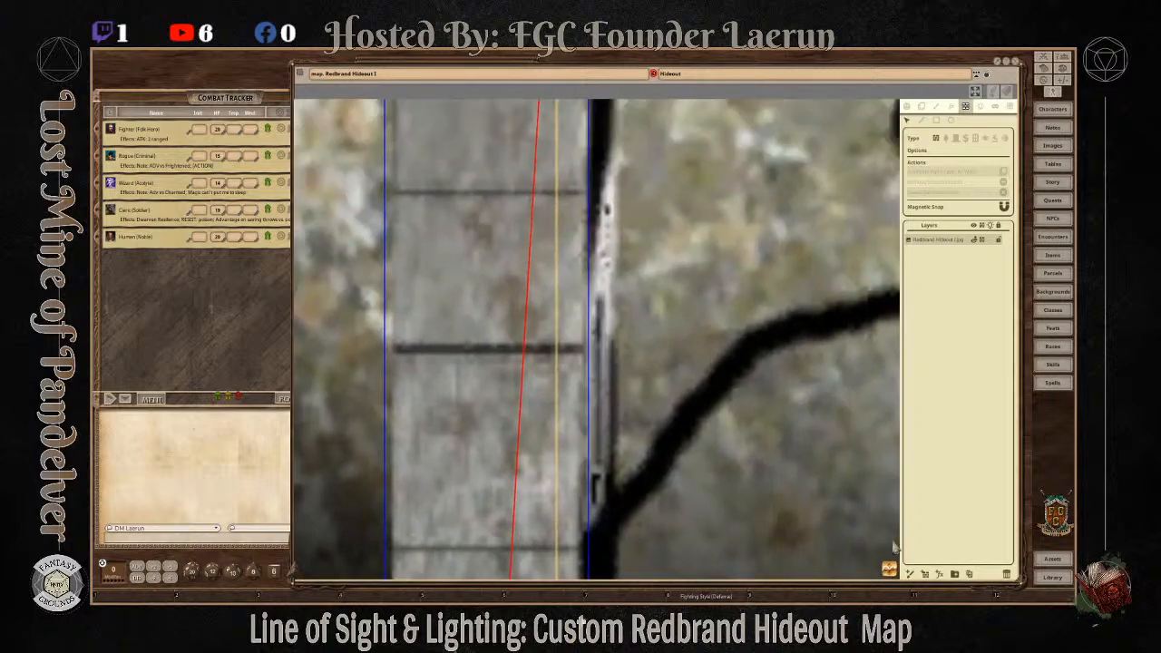
left_click(923, 120)
left_click(472, 257)
left_click(566, 358)
scroll(567, 365, "down", 3)
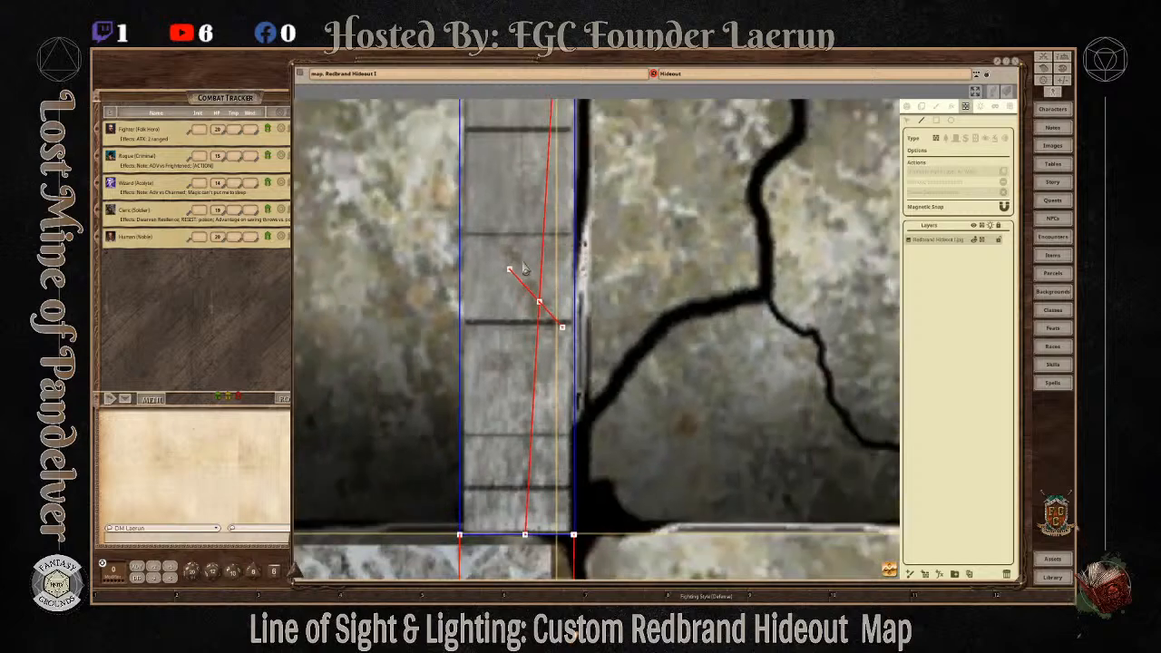
left_click(906, 121)
left_click_drag(497, 254, 566, 360)
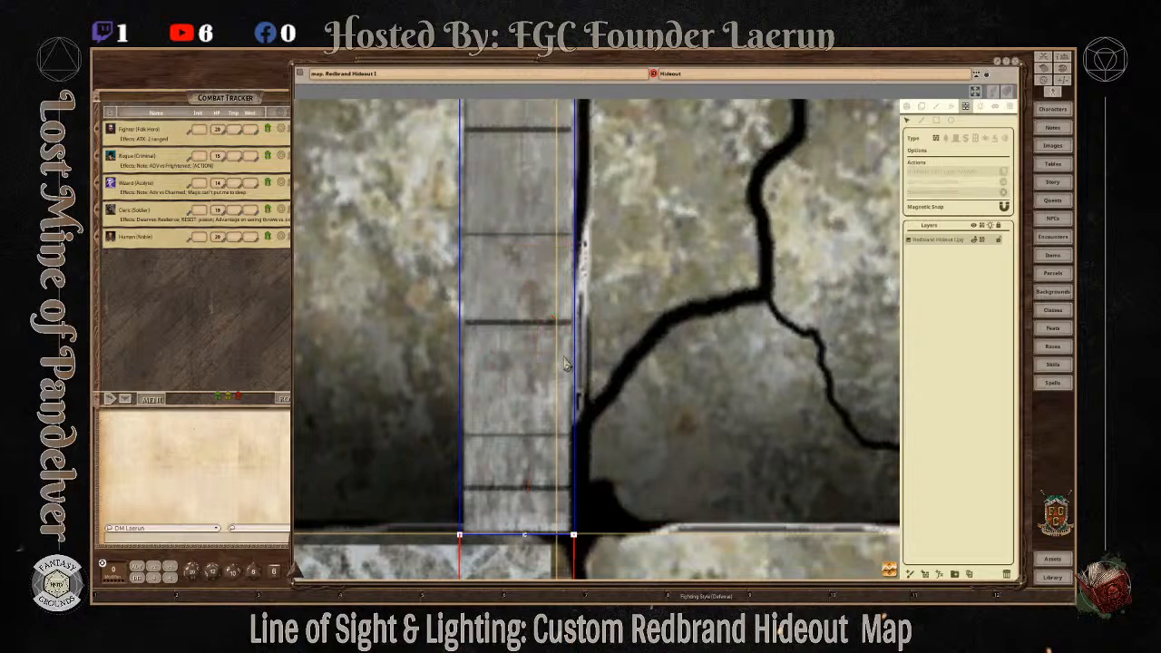
Step: Remove the leftover occluder point in the middle of the door's bottom edge
scroll(564, 358, "down", 4)
scroll(544, 352, "up", 5)
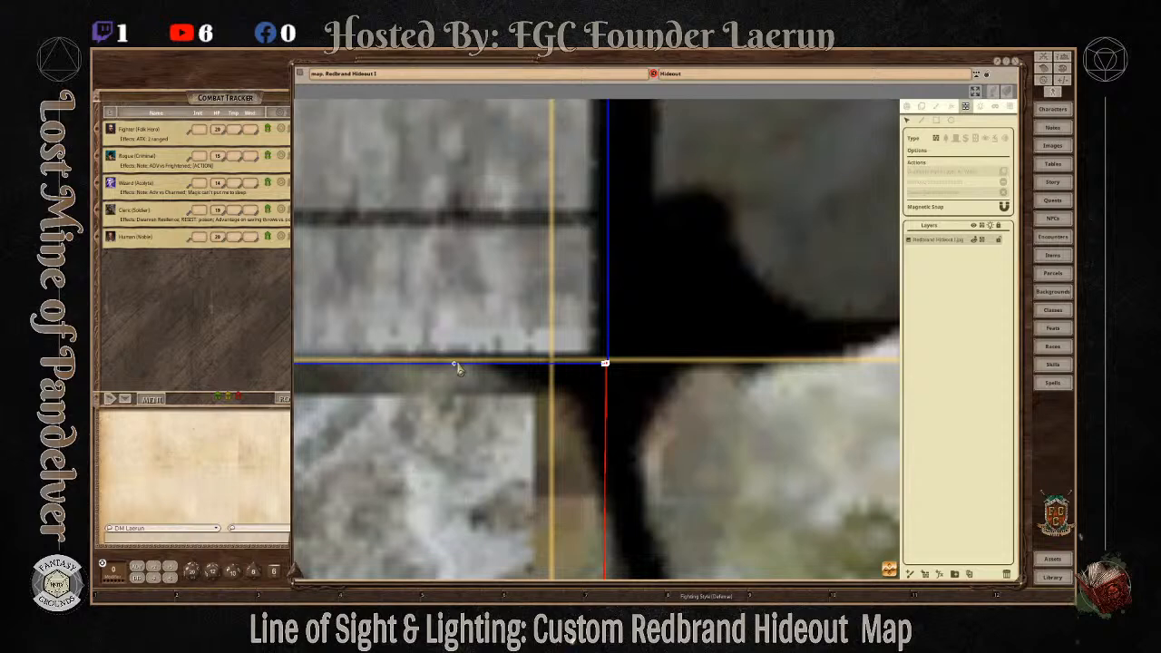
left_click(454, 366)
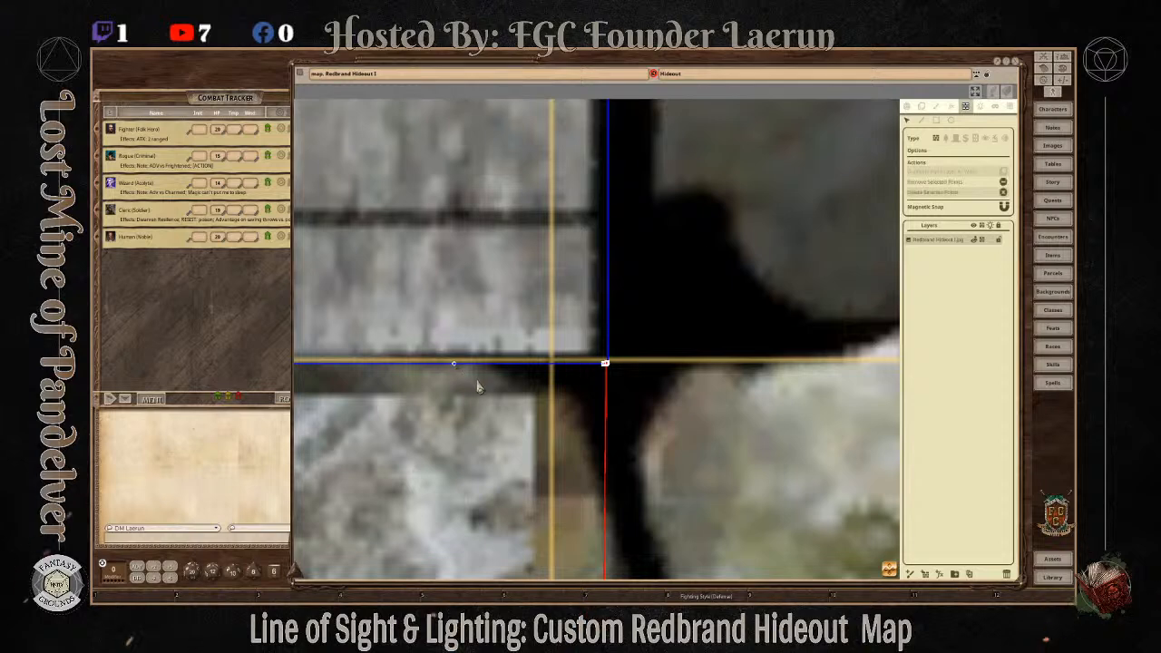
left_click(456, 371)
scroll(456, 371, "up", 4)
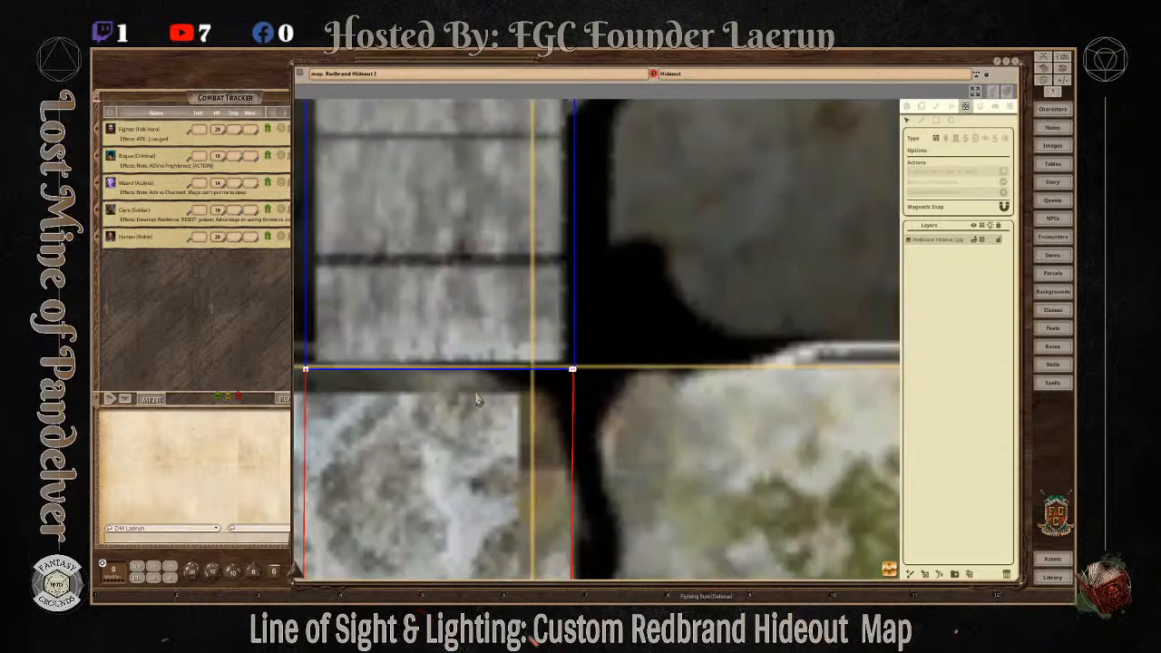
scroll(571, 328, "up", 4)
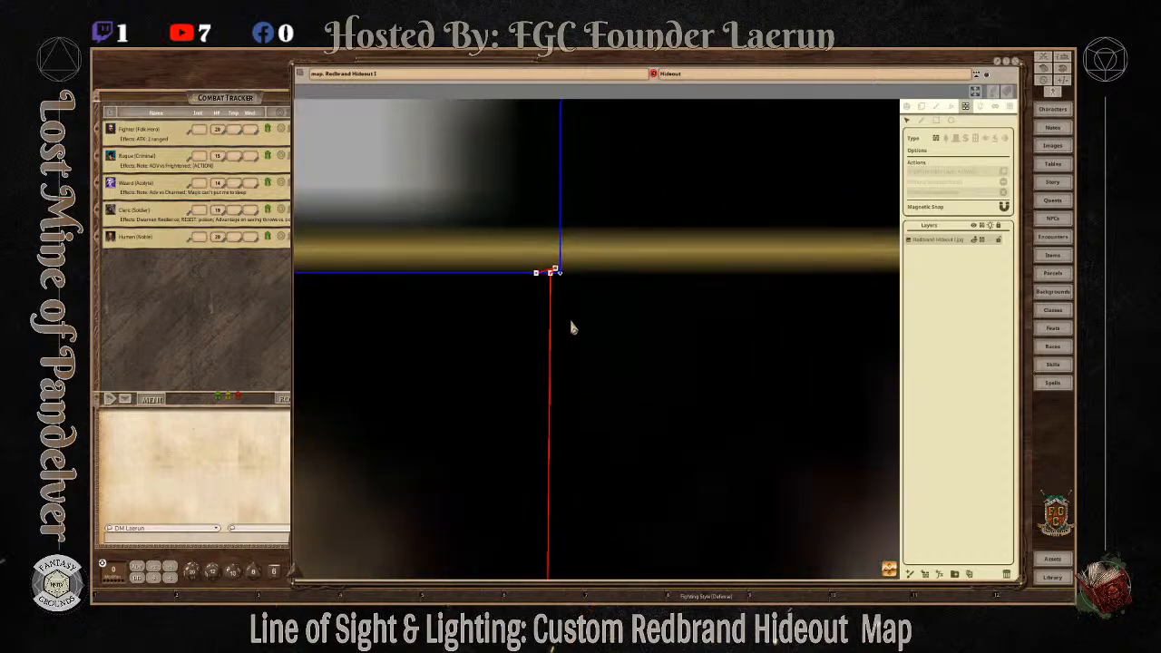
Step: Move the wall occluder's end point onto the door's bottom-right corner and lower the raised point beside it onto the door's bottom edge
left_click_drag(893, 574, 886, 544)
scroll(601, 399, "up", 4)
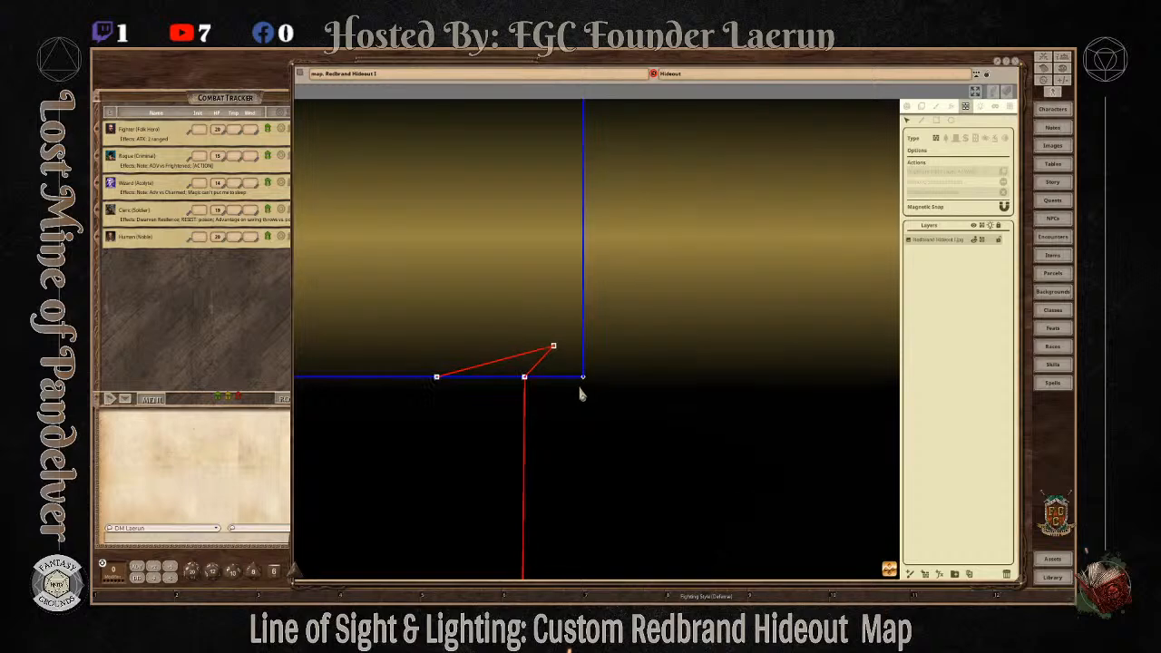
scroll(577, 393, "up", 1)
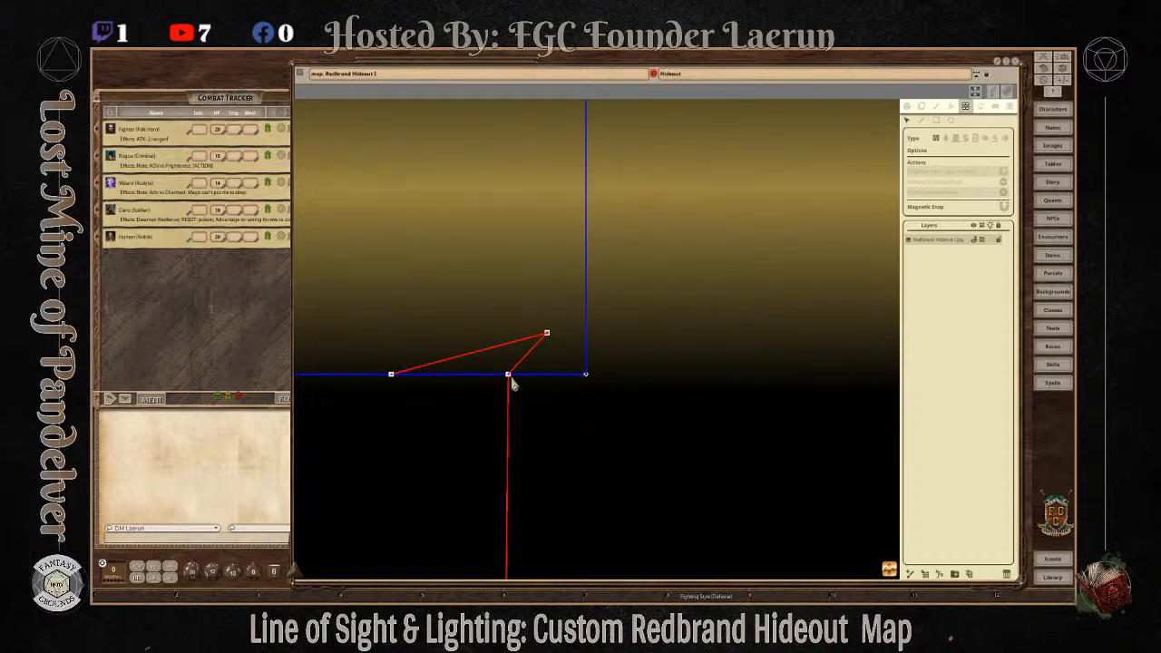
left_click_drag(509, 375, 578, 379)
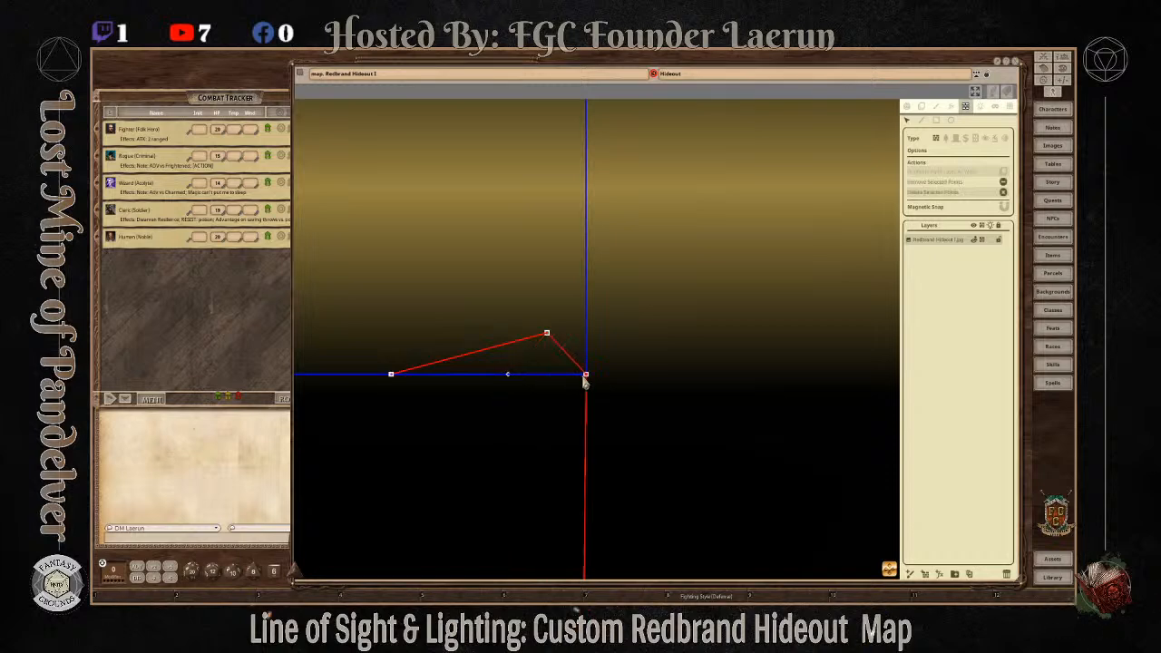
left_click_drag(548, 335, 546, 375)
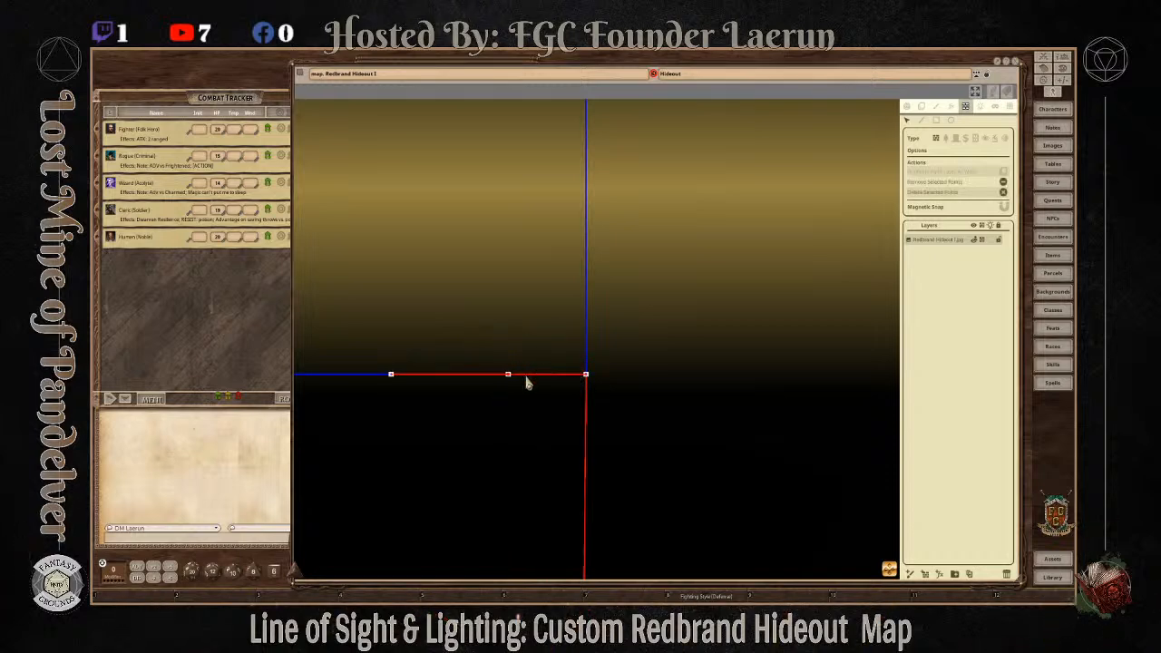
scroll(464, 436, "down", 1)
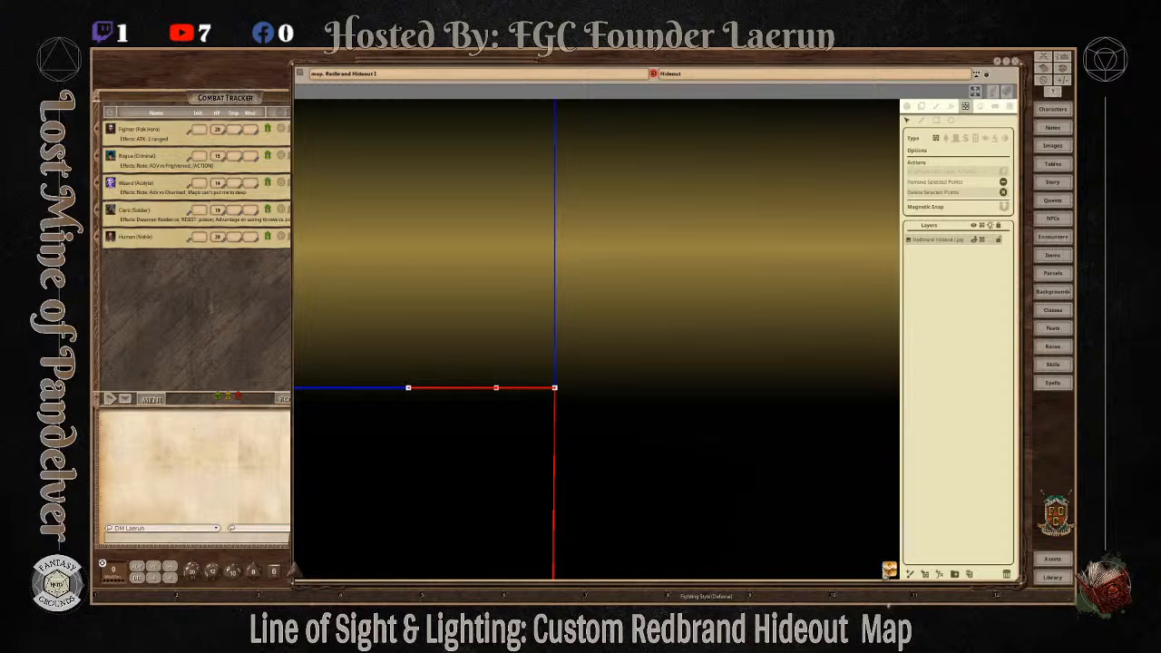
Step: Clear the leftmost of the extra wall occluder points beside the door's bottom-right corner
left_click_drag(890, 574, 876, 577)
scroll(780, 438, "down", 3)
scroll(780, 441, "down", 1)
scroll(881, 557, "down", 5)
scroll(879, 555, "down", 5)
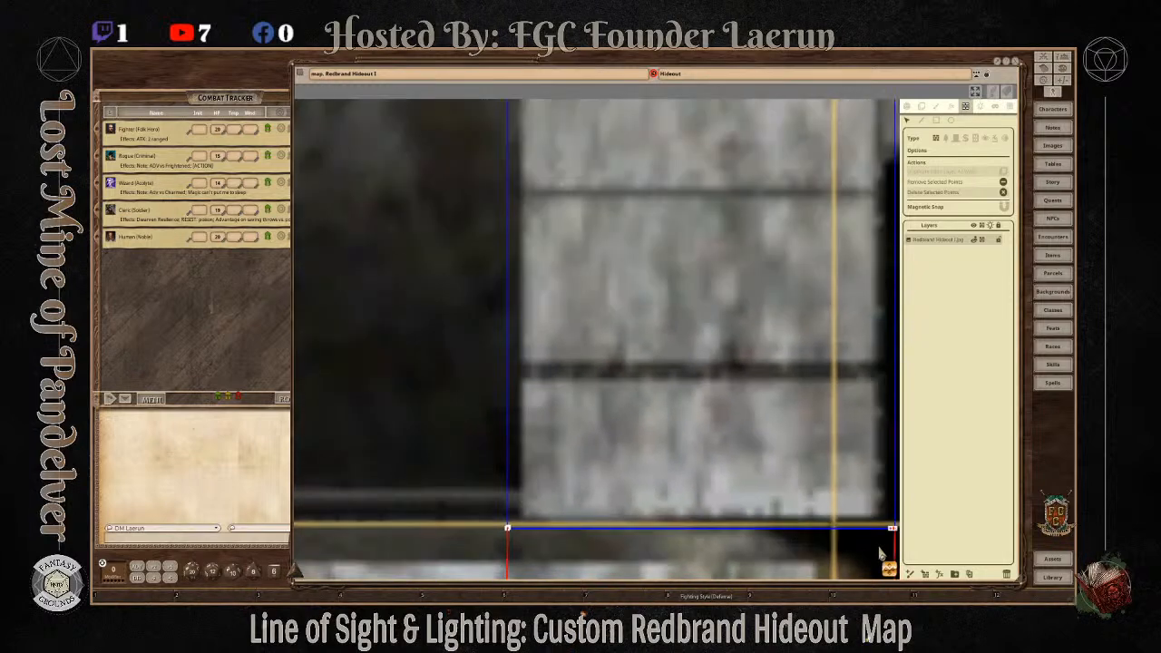
left_click_drag(891, 572, 912, 591)
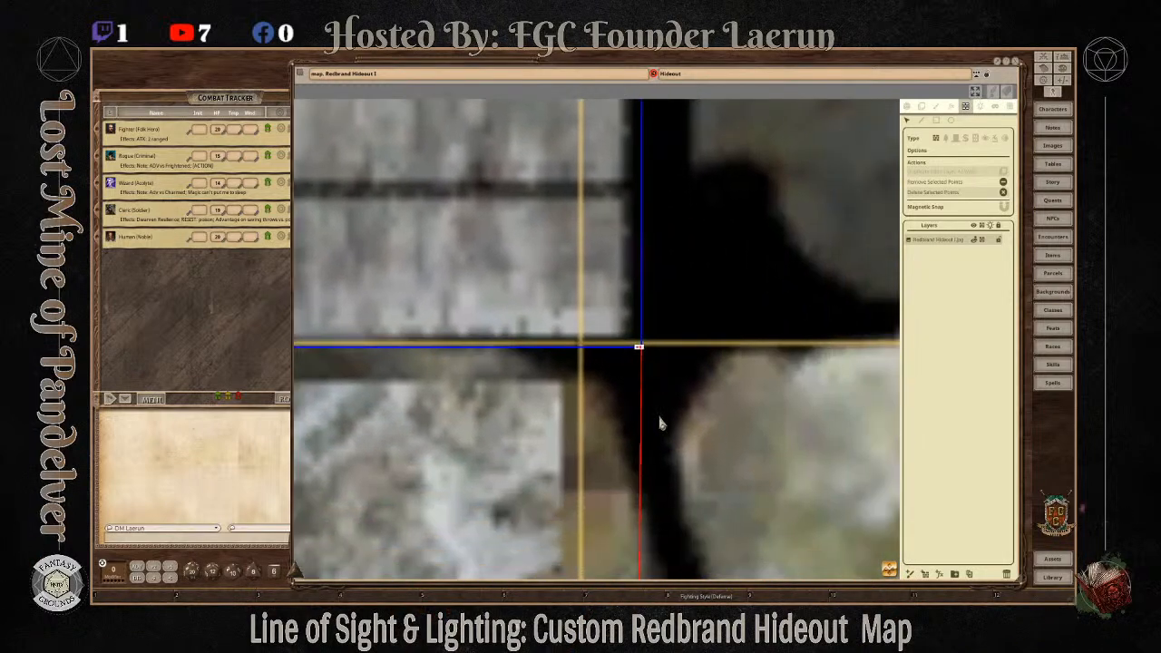
scroll(653, 417, "up", 8)
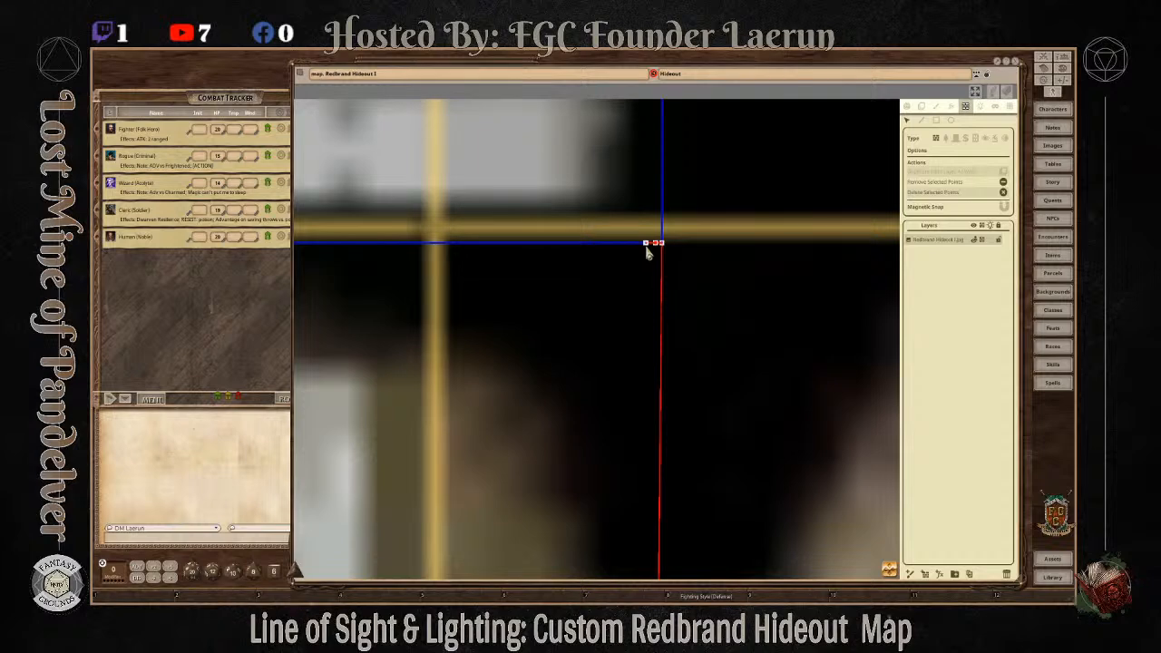
left_click_drag(646, 244, 563, 249)
scroll(630, 414, "down", 5)
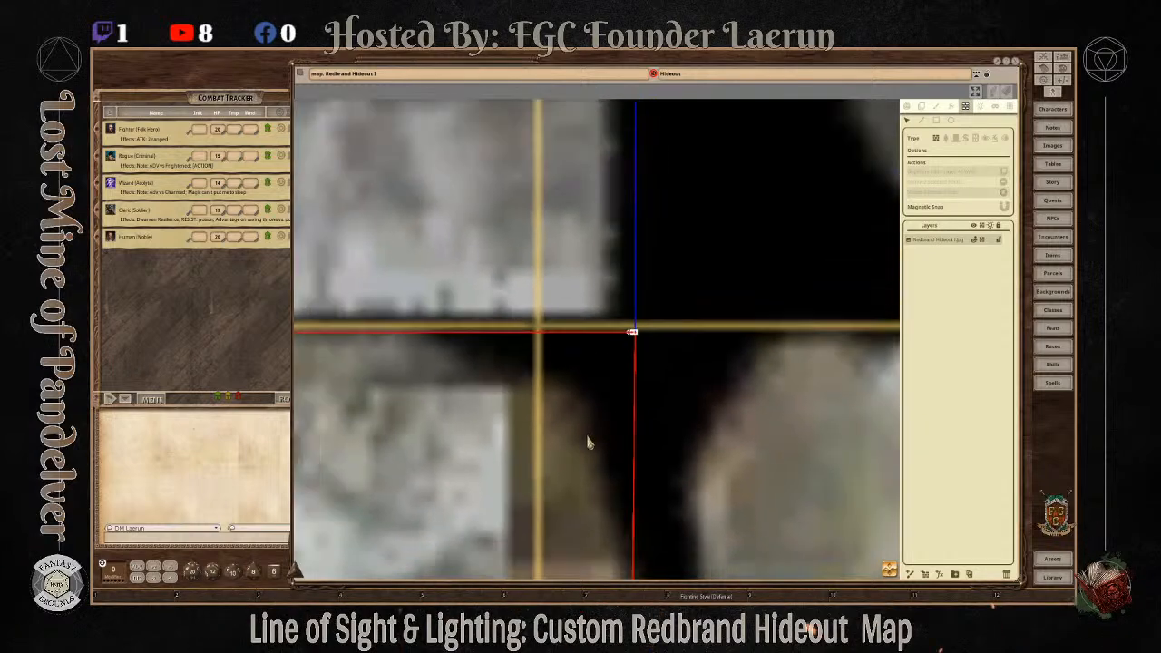
Step: Remove the remaining extra wall occluder point just left of the door's bottom-right corner
scroll(588, 441, "down", 3)
scroll(510, 460, "up", 4)
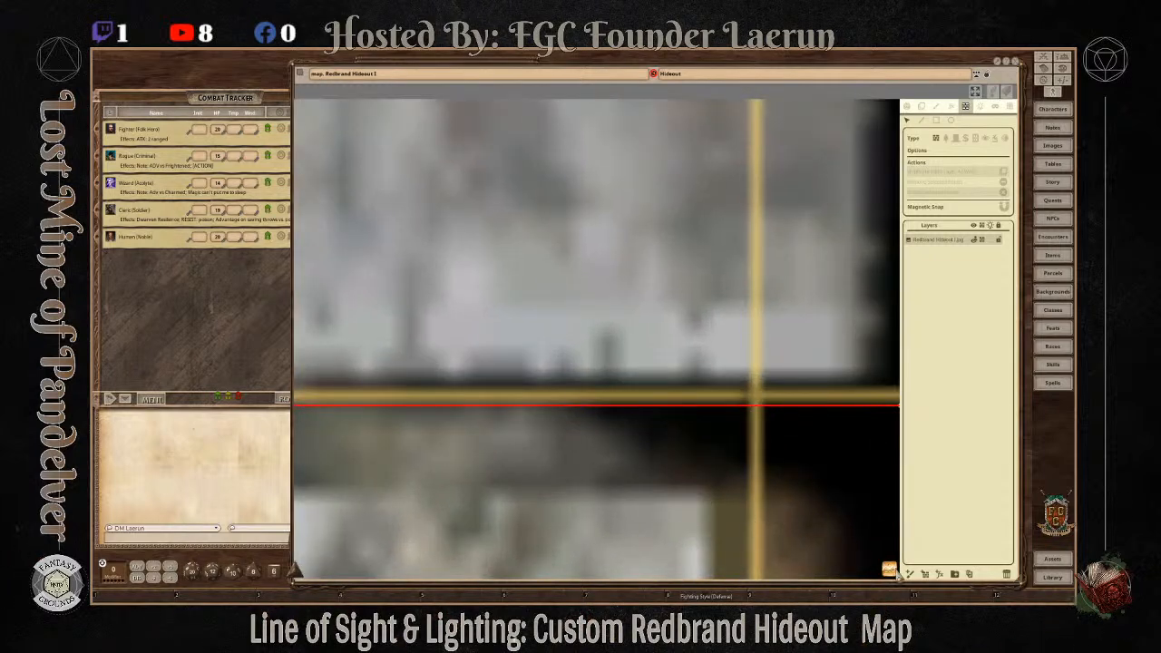
scroll(828, 564, "up", 4)
scroll(618, 381, "up", 2)
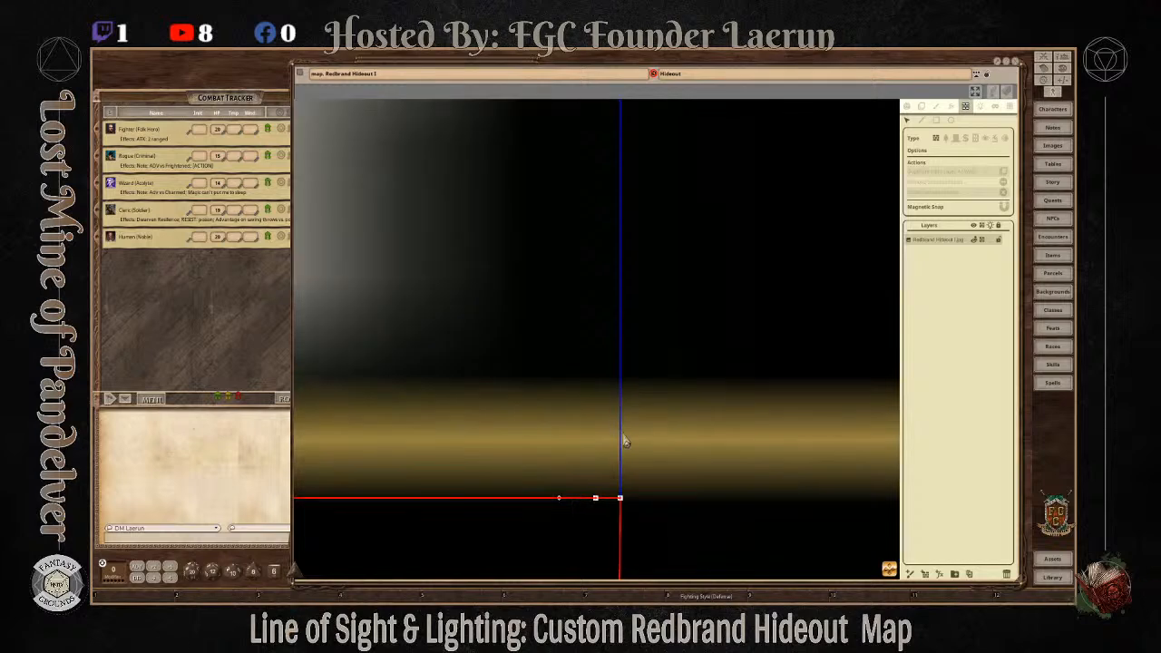
scroll(622, 537, "up", 2)
left_click(523, 486)
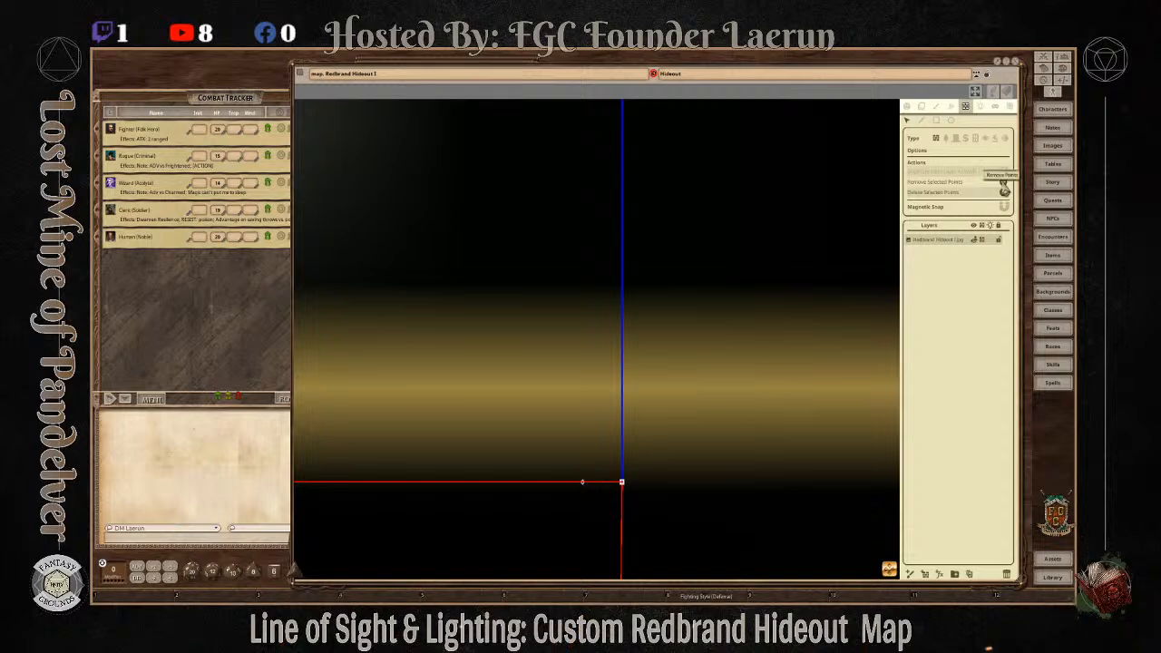
scroll(646, 449, "down", 1)
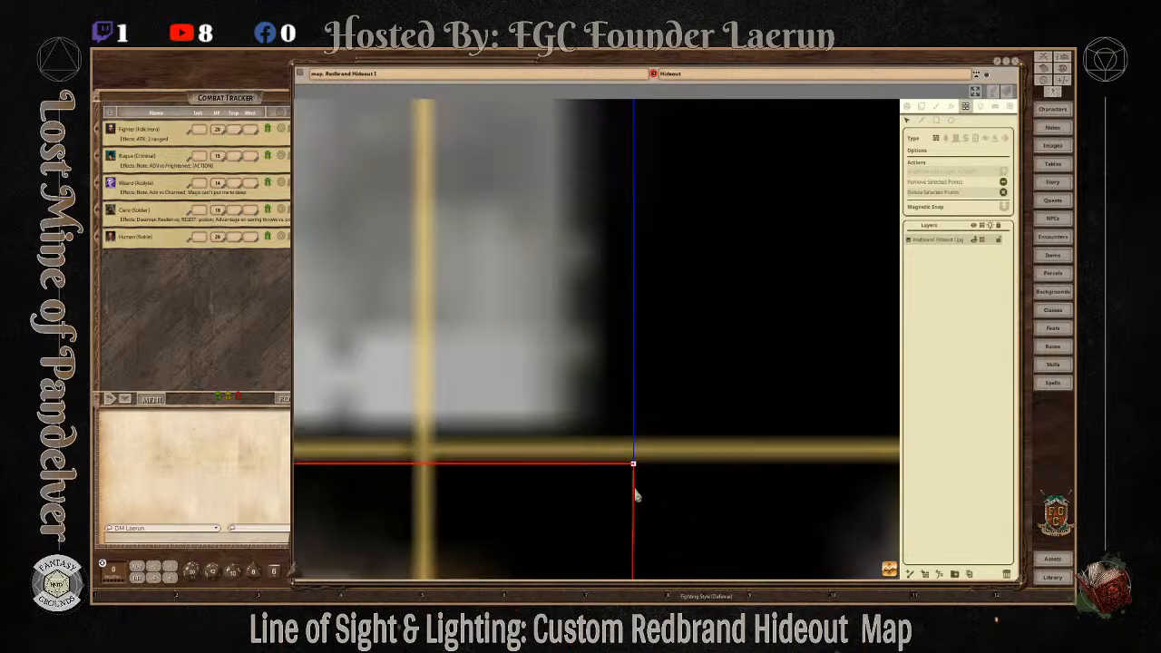
scroll(645, 508, "down", 1)
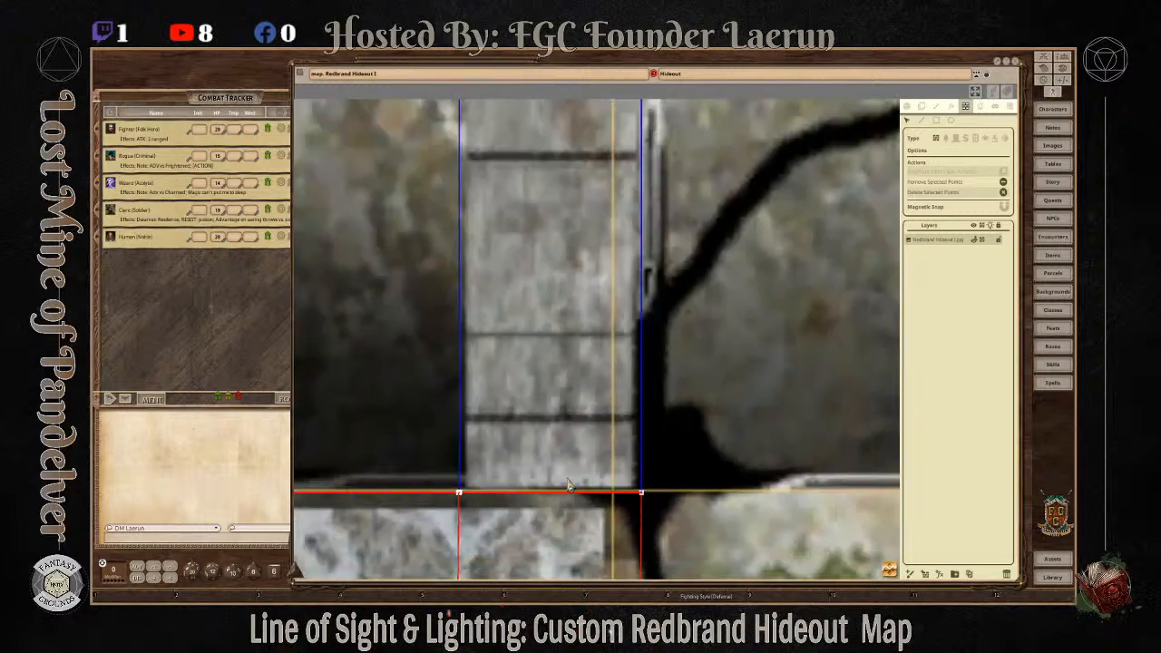
Step: Delete the stray raised wall occluder points and their connecting lines at the door's bottom-left corner
scroll(548, 486, "up", 1)
scroll(548, 486, "up", 1)
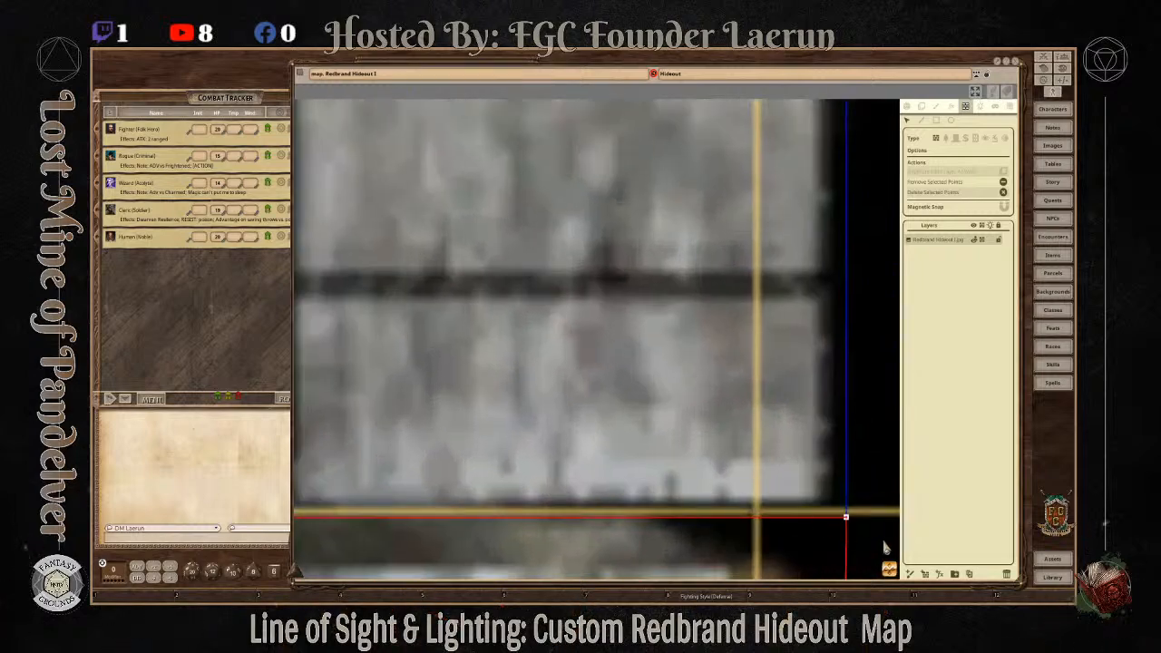
left_click_drag(888, 575, 852, 576)
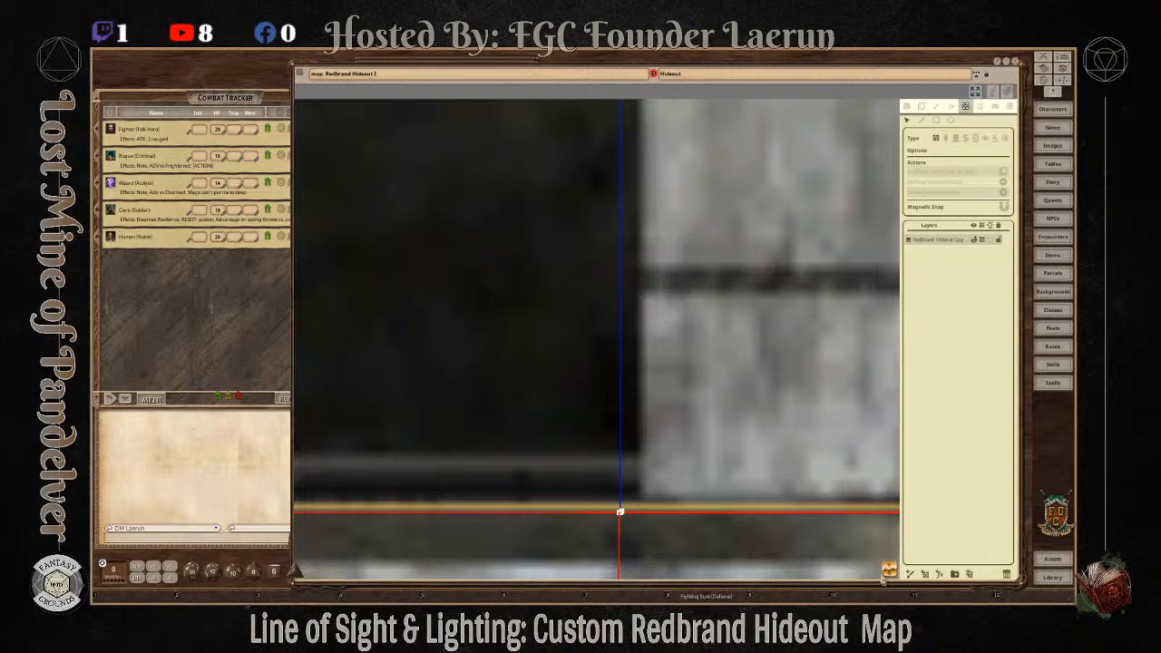
scroll(619, 512, "up", 3)
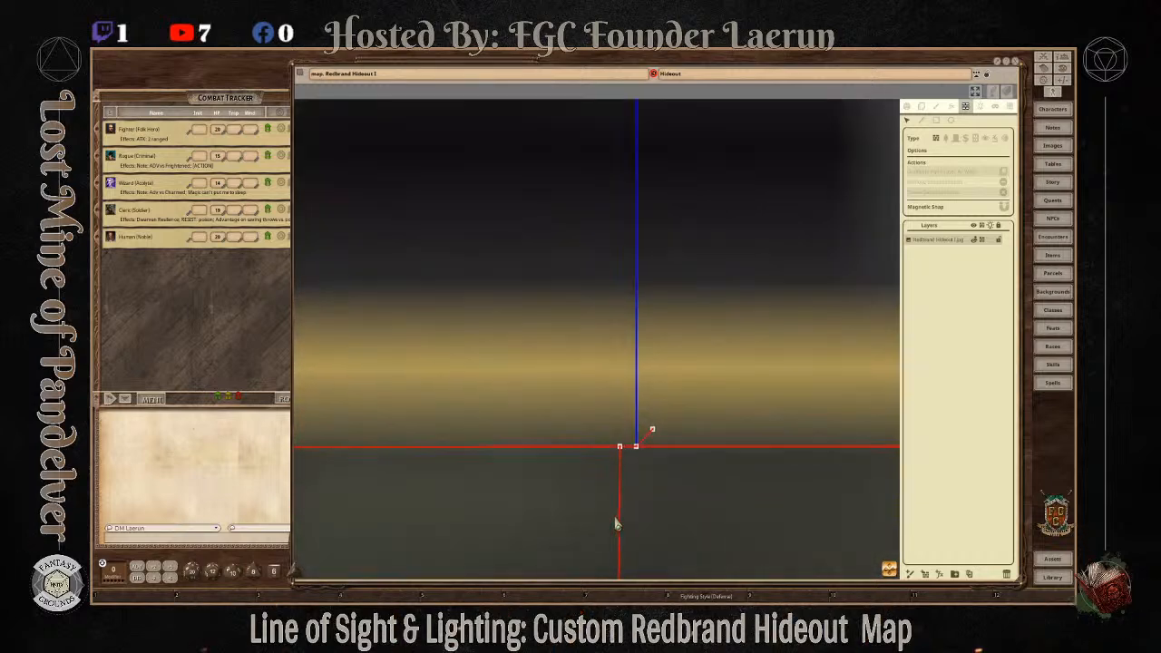
scroll(617, 512, "up", 1)
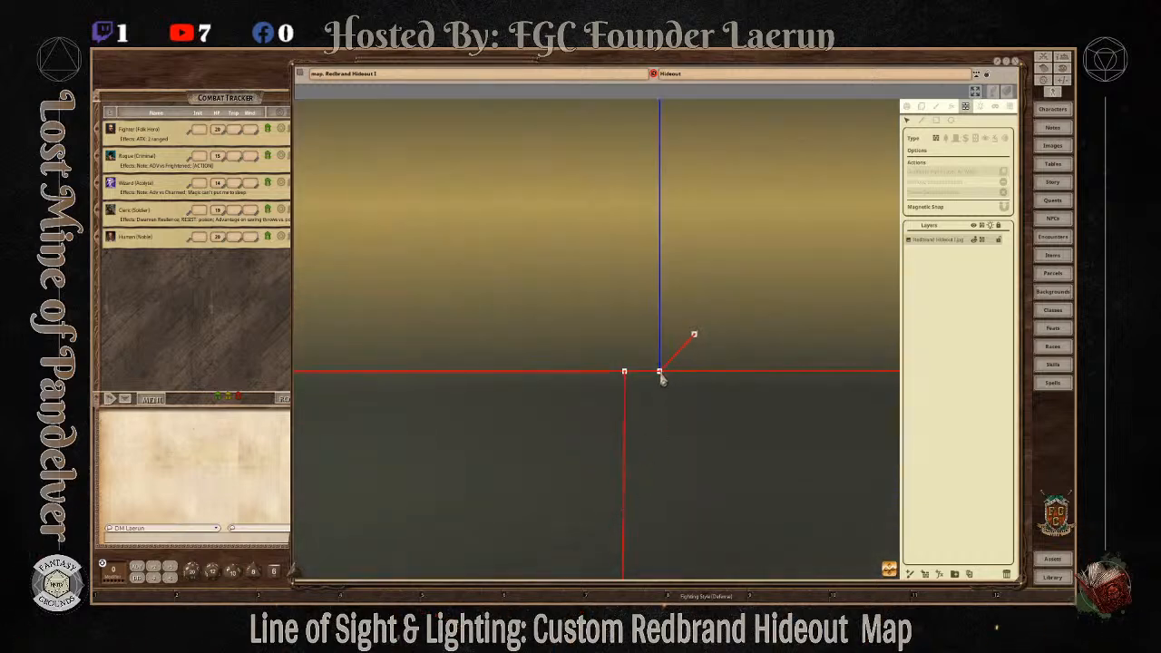
left_click_drag(643, 372, 638, 372)
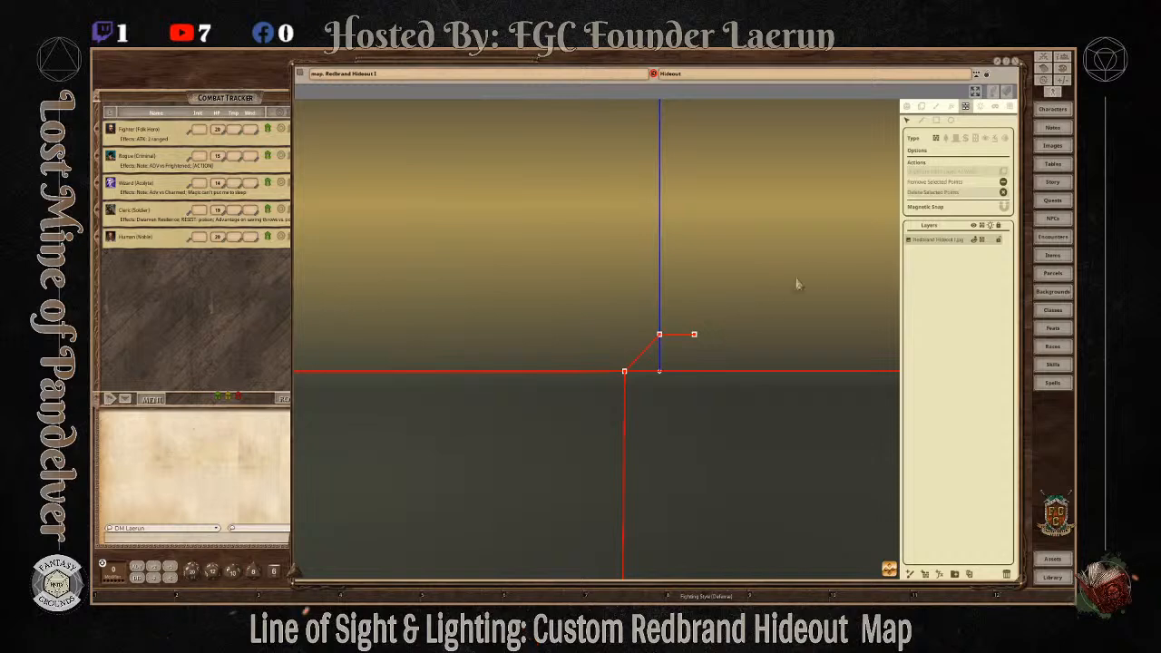
left_click(1005, 189)
Step: Move the remaining wall occluder point onto the door's bottom-left corner
scroll(825, 395, "down", 2)
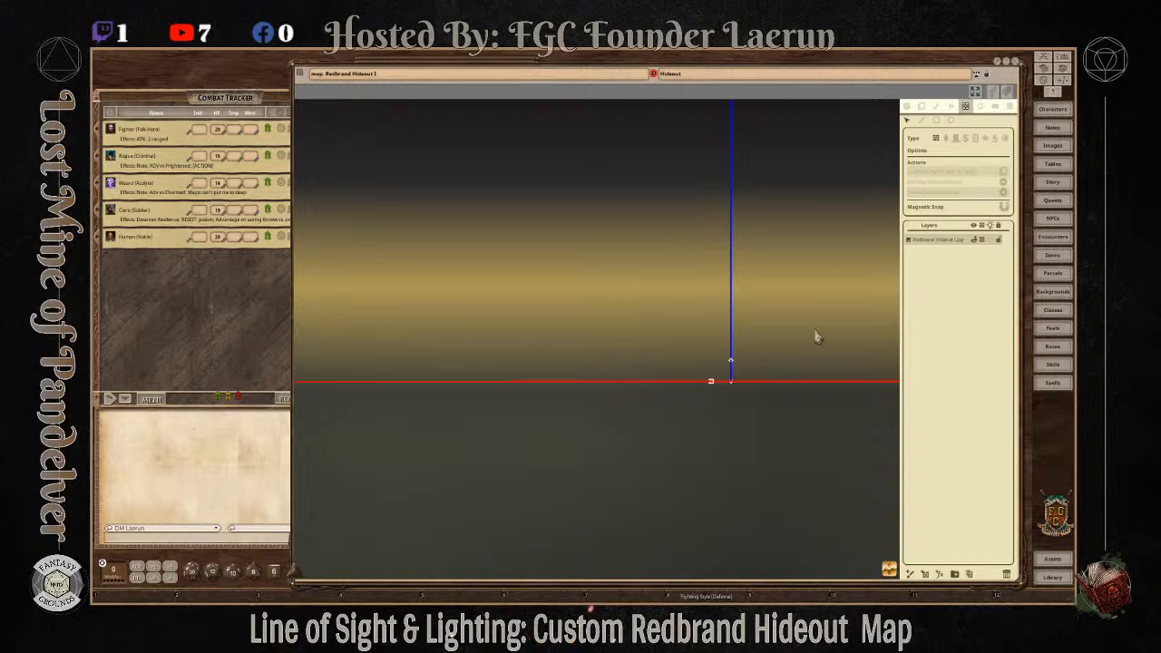
scroll(804, 343, "up", 2)
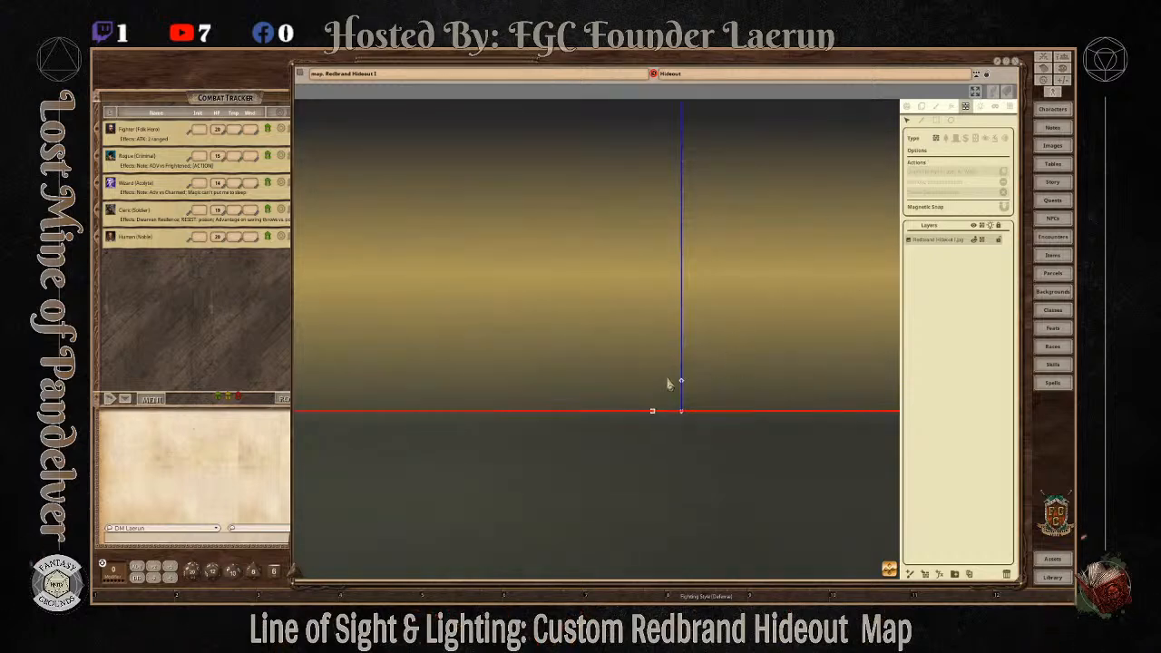
scroll(671, 379, "up", 1)
left_click_drag(652, 419, 686, 423)
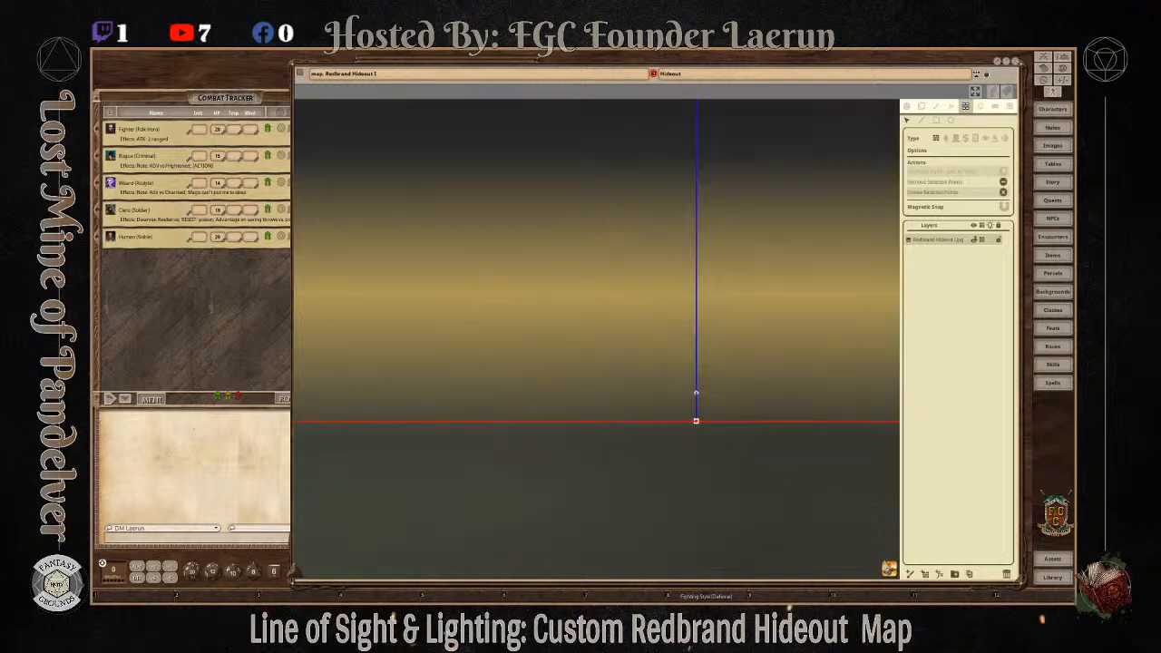
Step: Remove the extra point on the door's left edge just above its bottom-left corner
left_click_drag(890, 575, 827, 556)
scroll(825, 539, "down", 6)
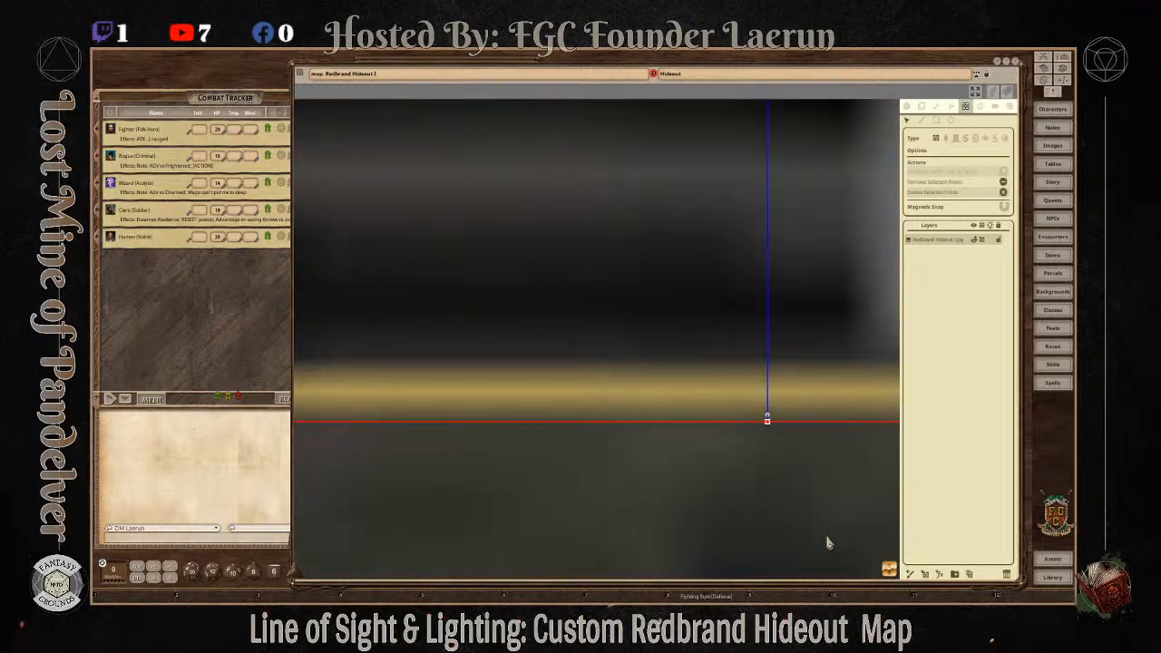
scroll(789, 448, "up", 2)
scroll(784, 442, "up", 2)
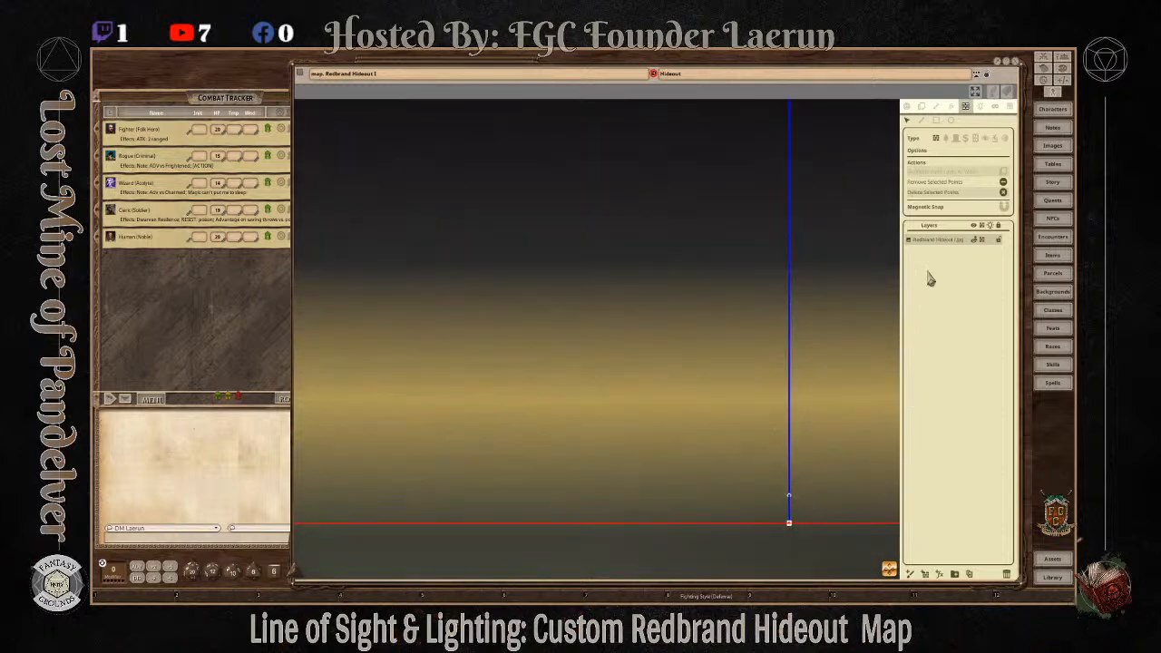
left_click(1005, 186)
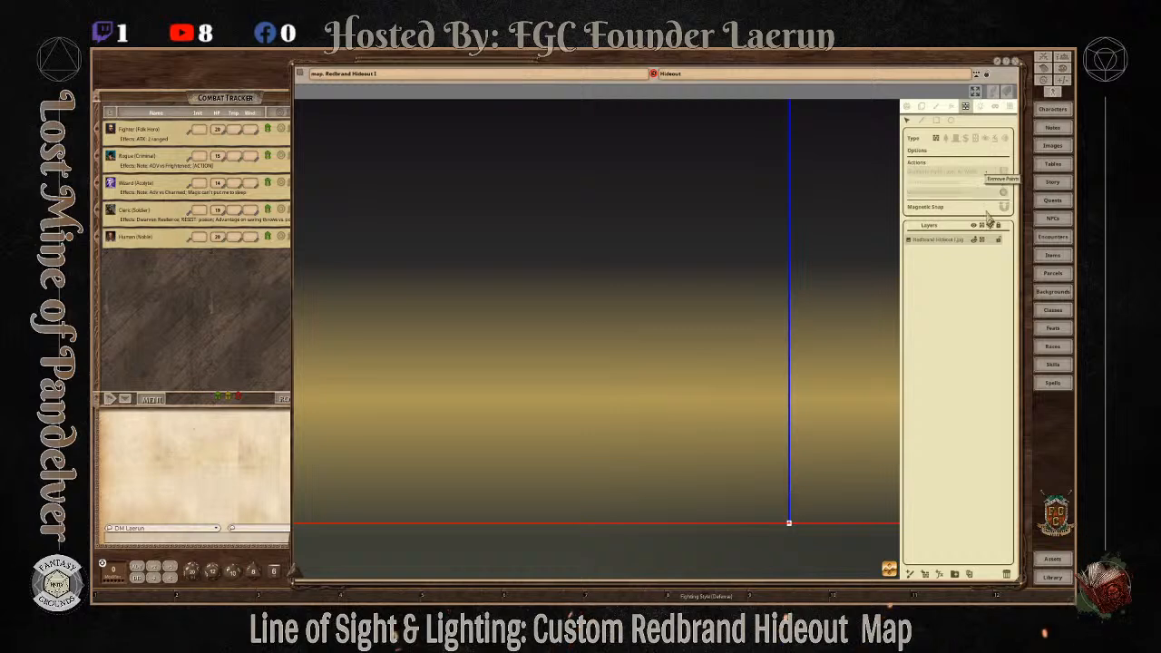
scroll(886, 415, "down", 4)
Step: Remove the wall occluder point that overlaps the door's bottom-left corner
left_click_drag(900, 577, 721, 339)
scroll(805, 450, "down", 8)
scroll(810, 458, "down", 8)
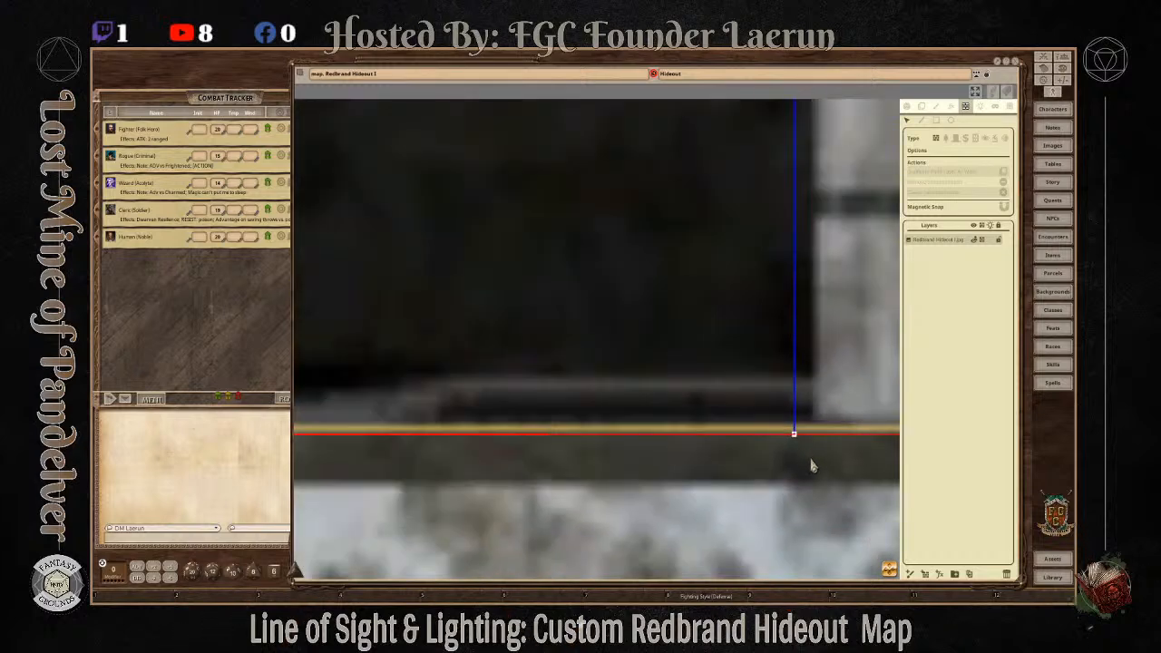
scroll(843, 455, "up", 6)
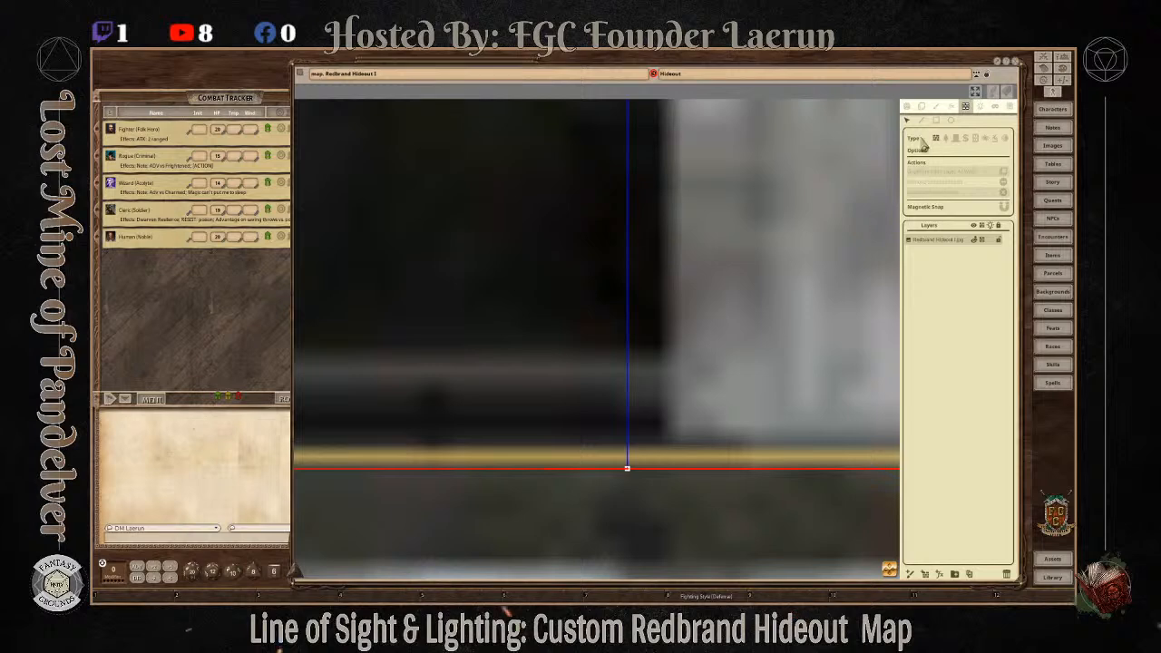
left_click(628, 471)
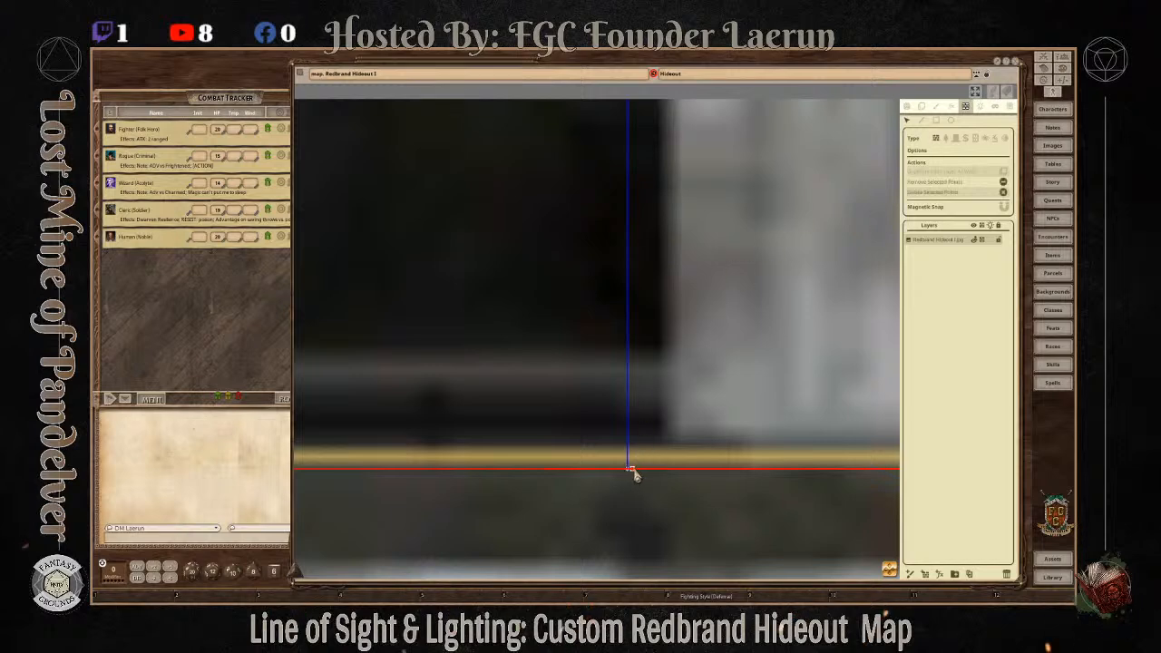
left_click(662, 470)
left_click(1003, 182)
scroll(796, 474, "down", 3)
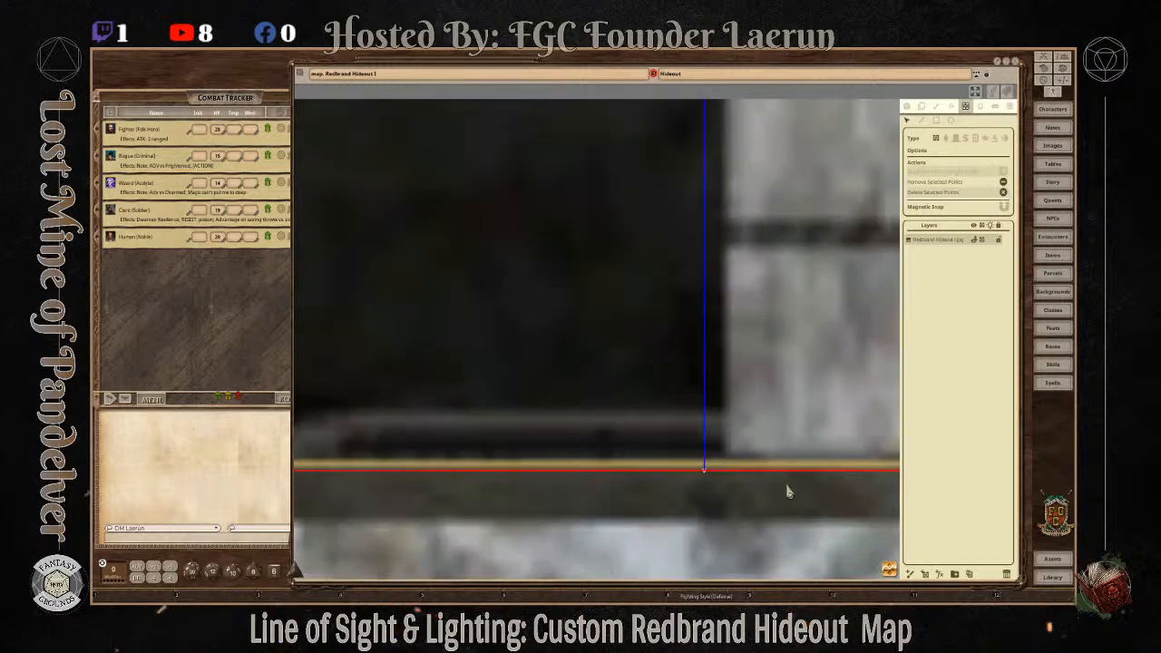
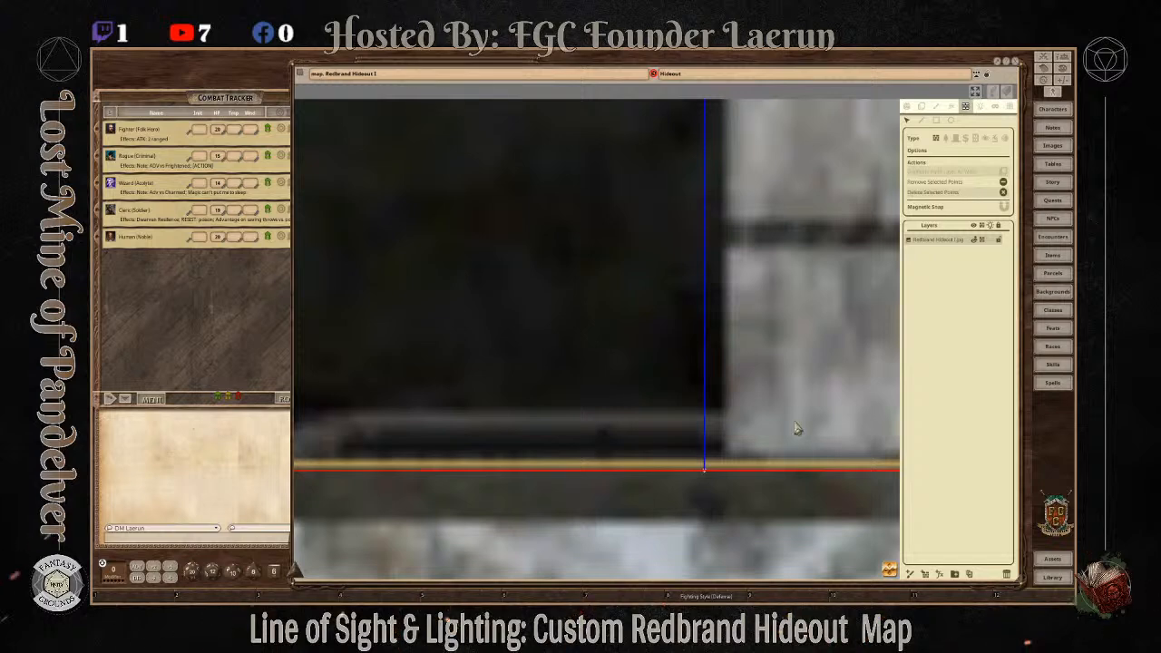
Step: Enable Magnetic Snap for the occluder points at the door's bottom-left corner
scroll(697, 482, "up", 5)
scroll(710, 491, "up", 5)
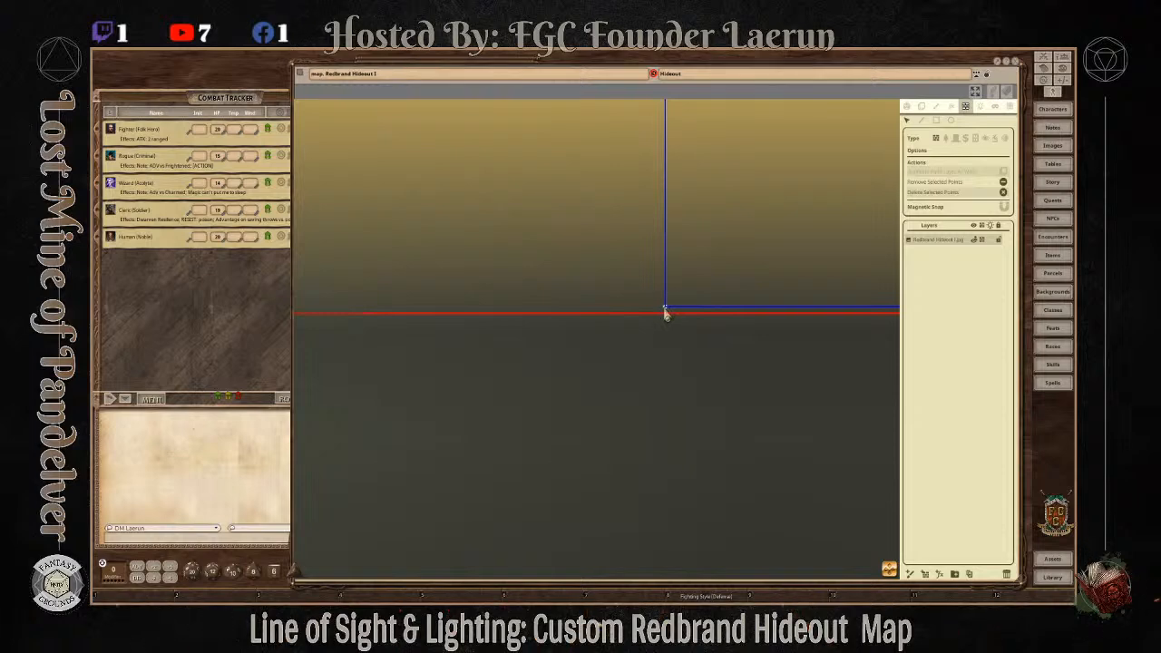
scroll(679, 307, "up", 4)
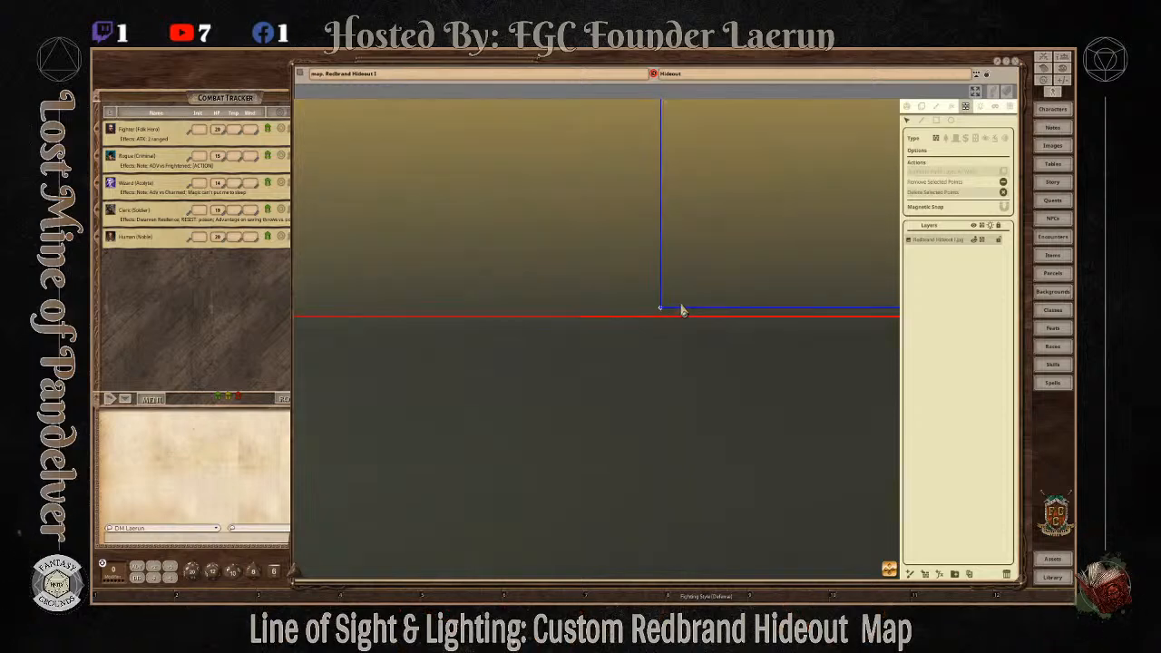
scroll(657, 318, "up", 1)
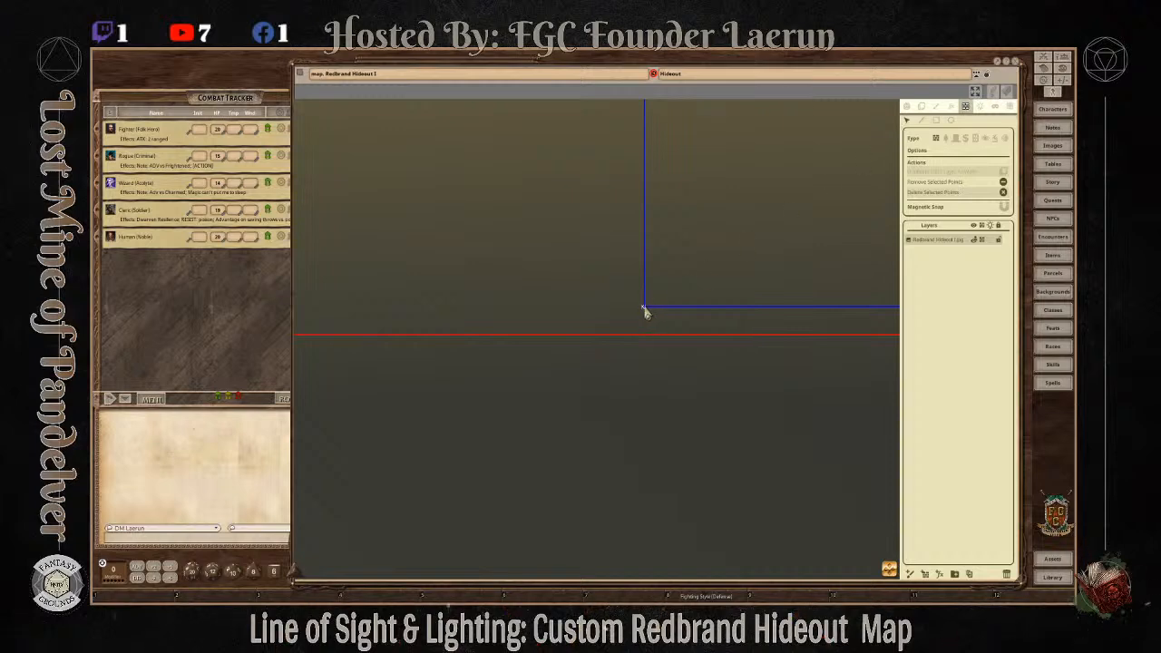
left_click(1003, 207)
Step: Examine the gap between the door occluder's bottom edge and the adjacent wall occluder, starting at the bottom-left corner
scroll(646, 307, "up", 6)
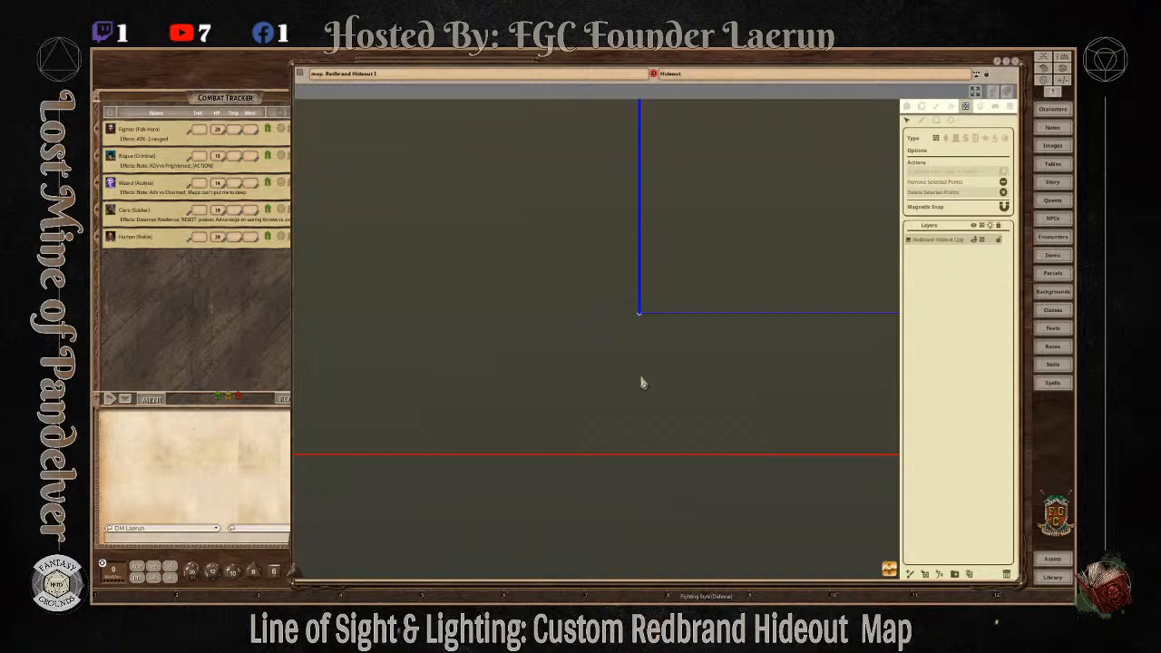
scroll(638, 316, "up", 4)
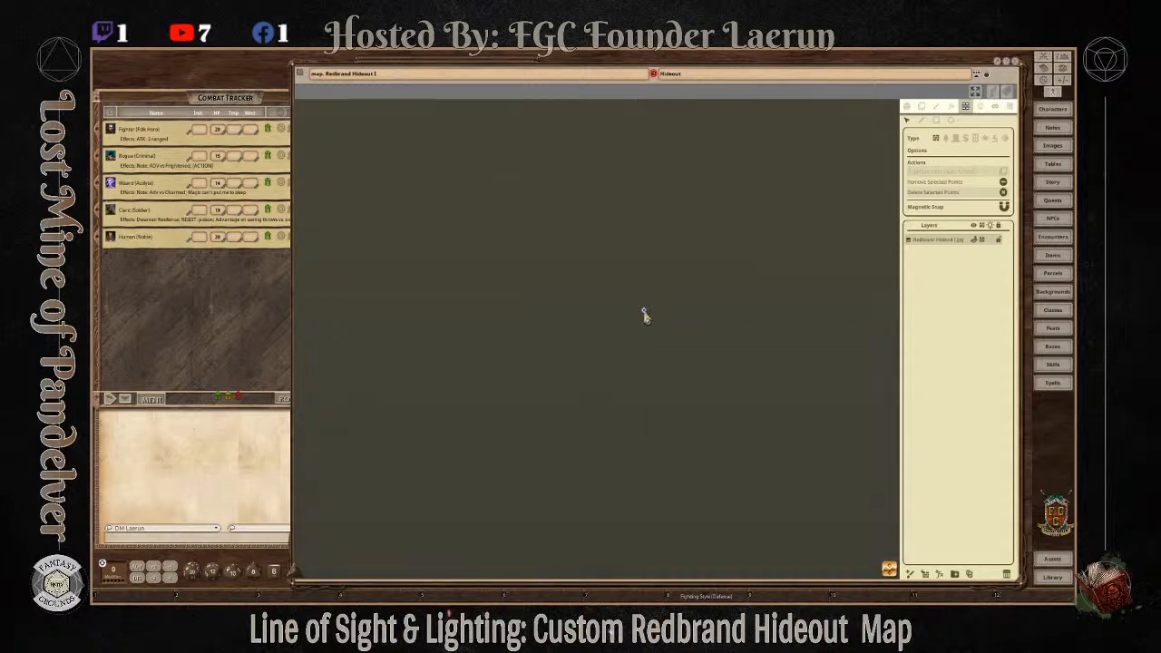
scroll(649, 453, "down", 6)
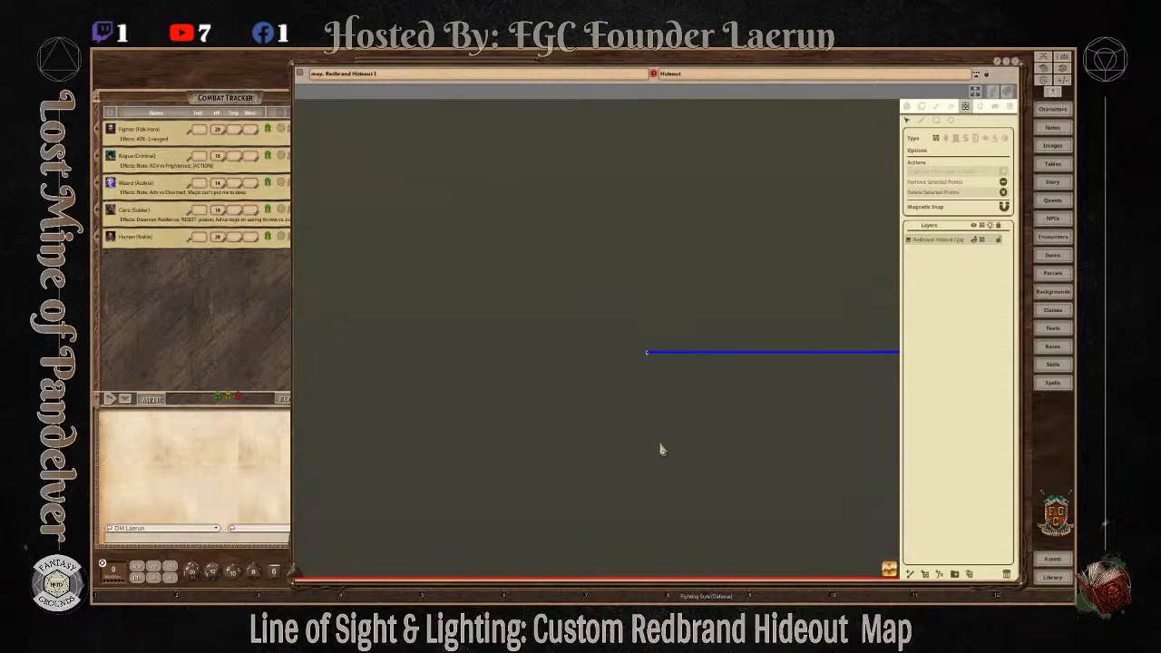
left_click_drag(739, 467, 805, 513)
left_click_drag(873, 558, 410, 309)
scroll(850, 474, "down", 5)
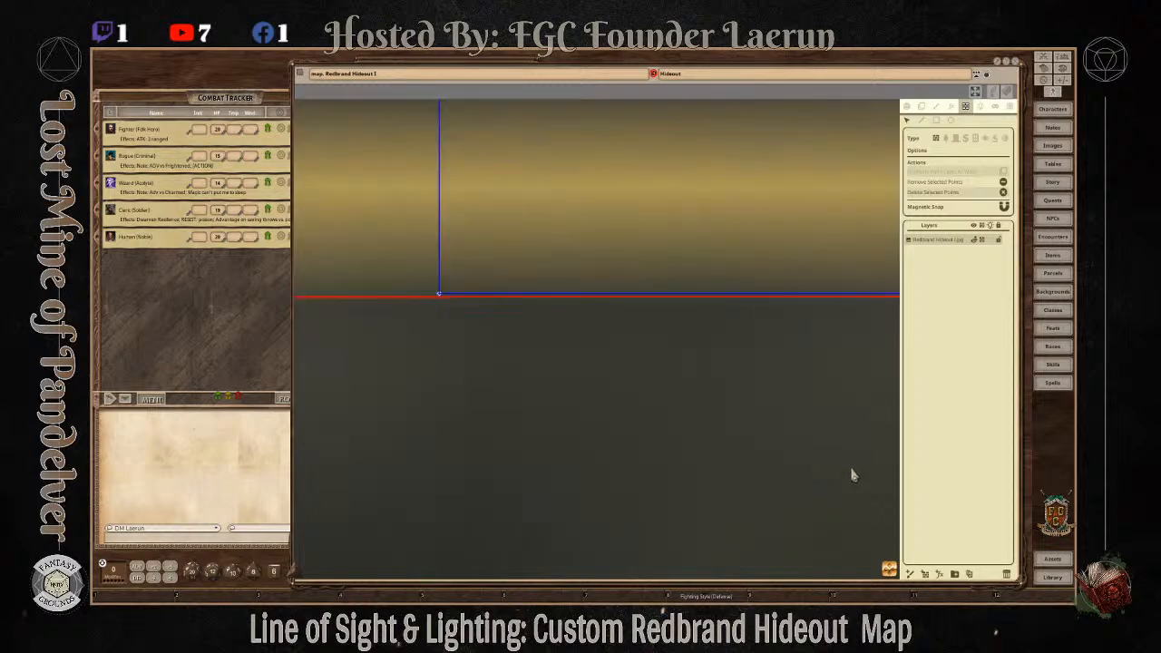
scroll(843, 519, "up", 4)
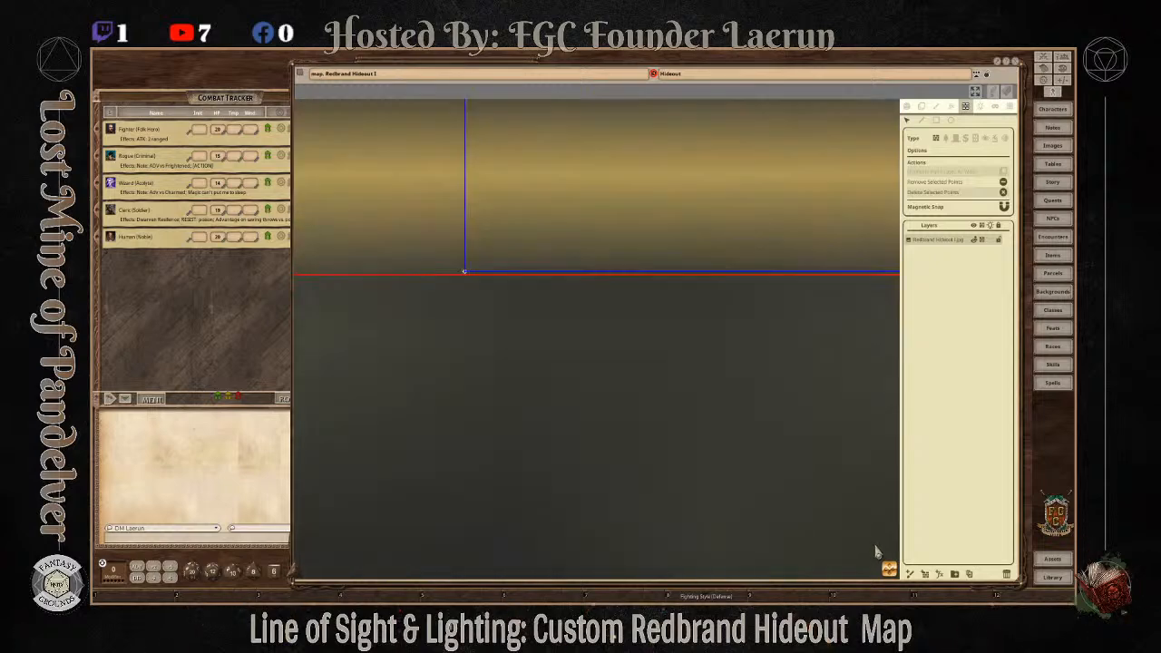
left_click_drag(901, 580, 708, 582)
scroll(853, 427, "down", 5)
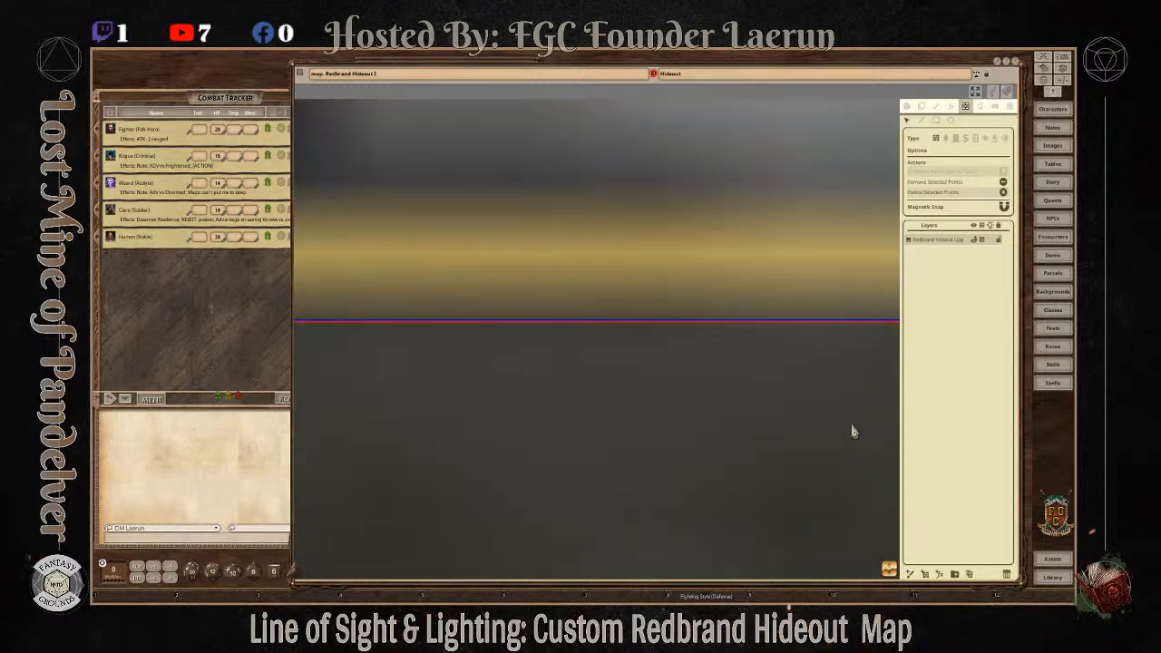
scroll(893, 572, "up", 4)
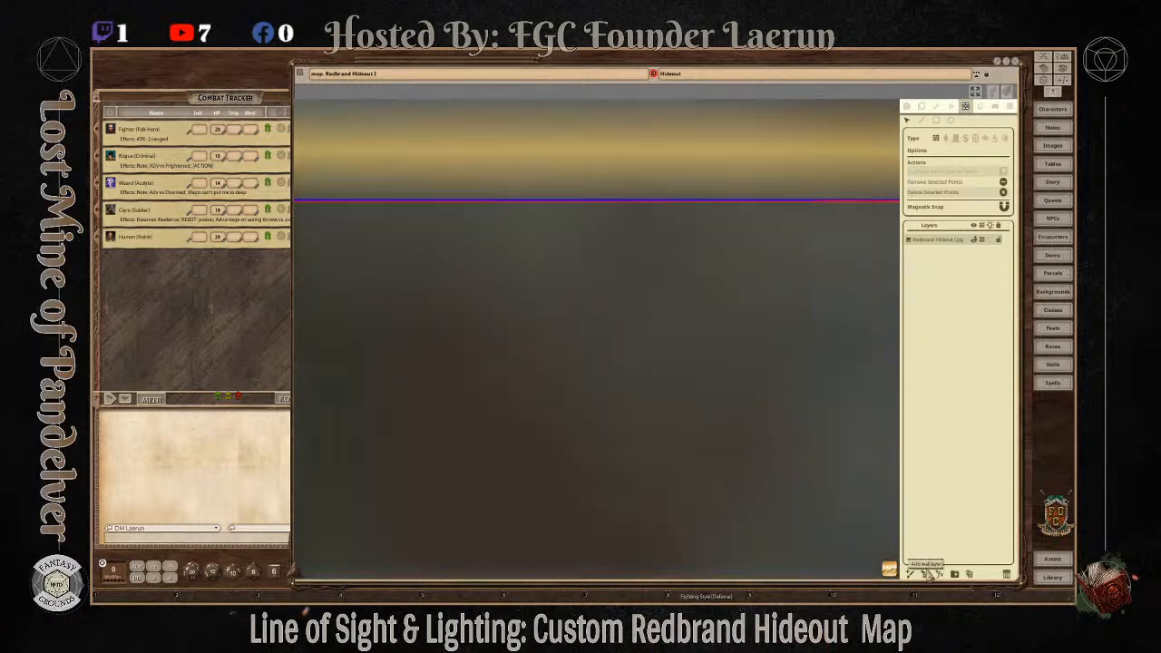
scroll(896, 562, "down", 4)
scroll(882, 564, "down", 5)
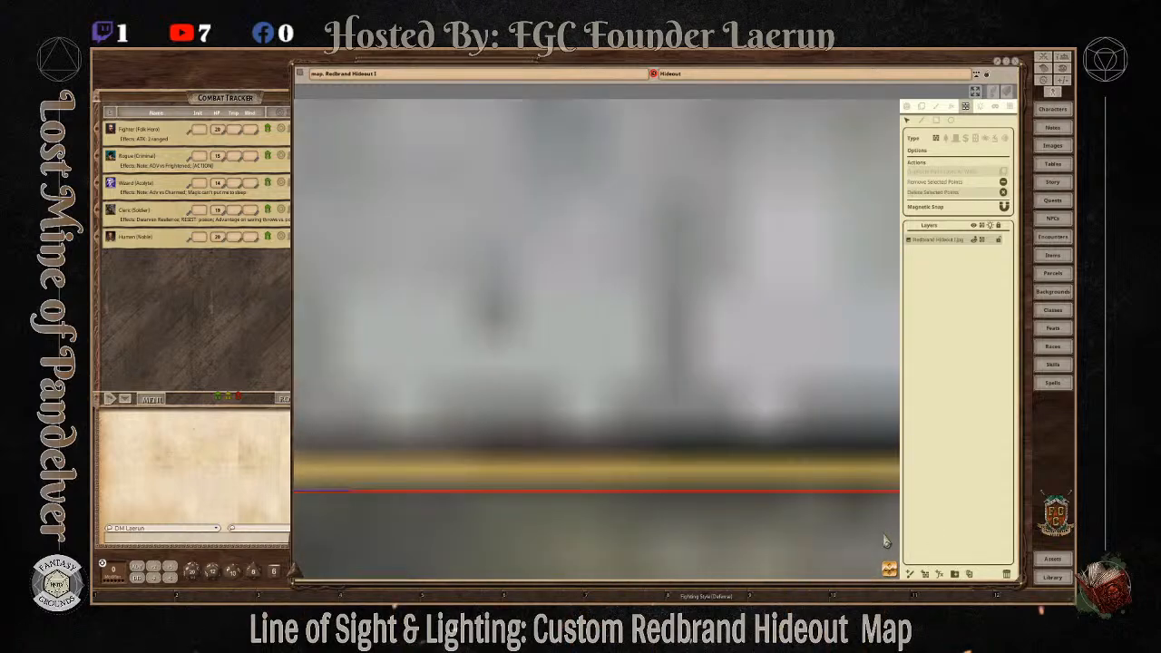
scroll(688, 497, "down", 8)
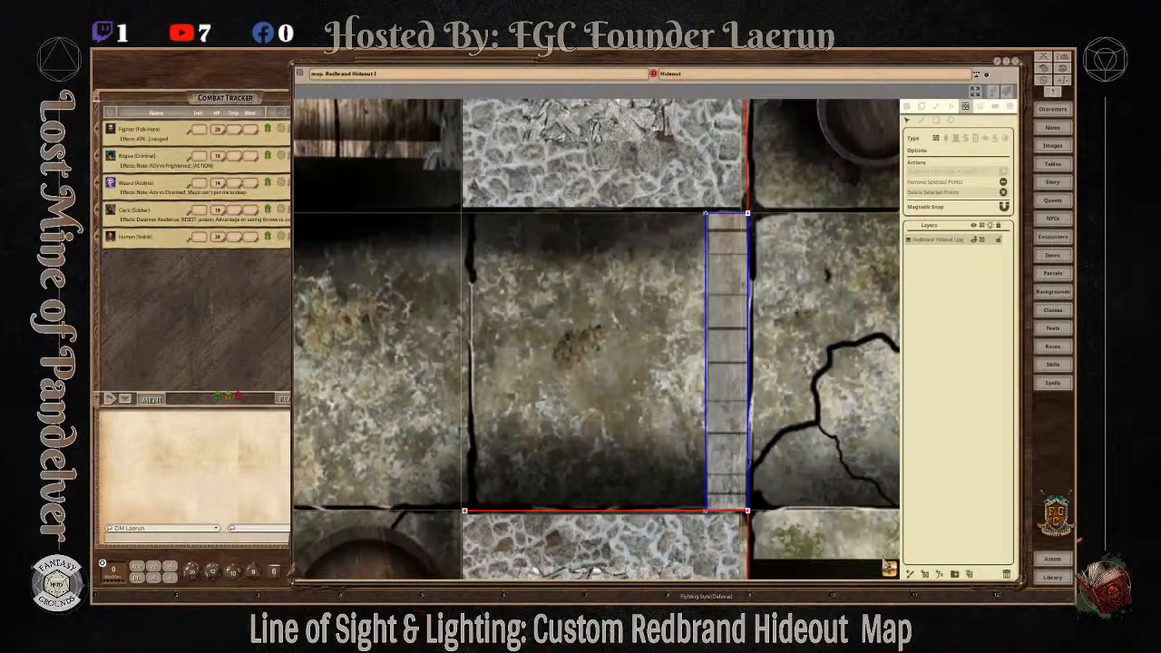
Step: Examine the two door occluders on the wooden-floored corridor in the map's northwest area
scroll(634, 384, "up", 3)
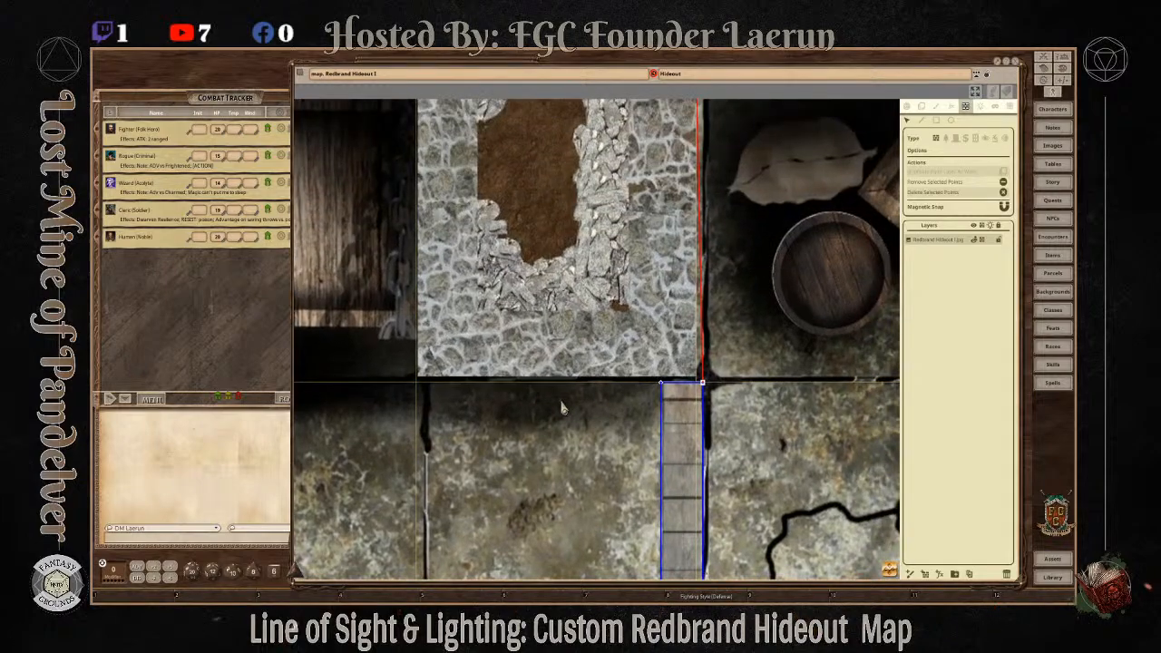
scroll(562, 408, "up", 1)
scroll(495, 381, "down", 6)
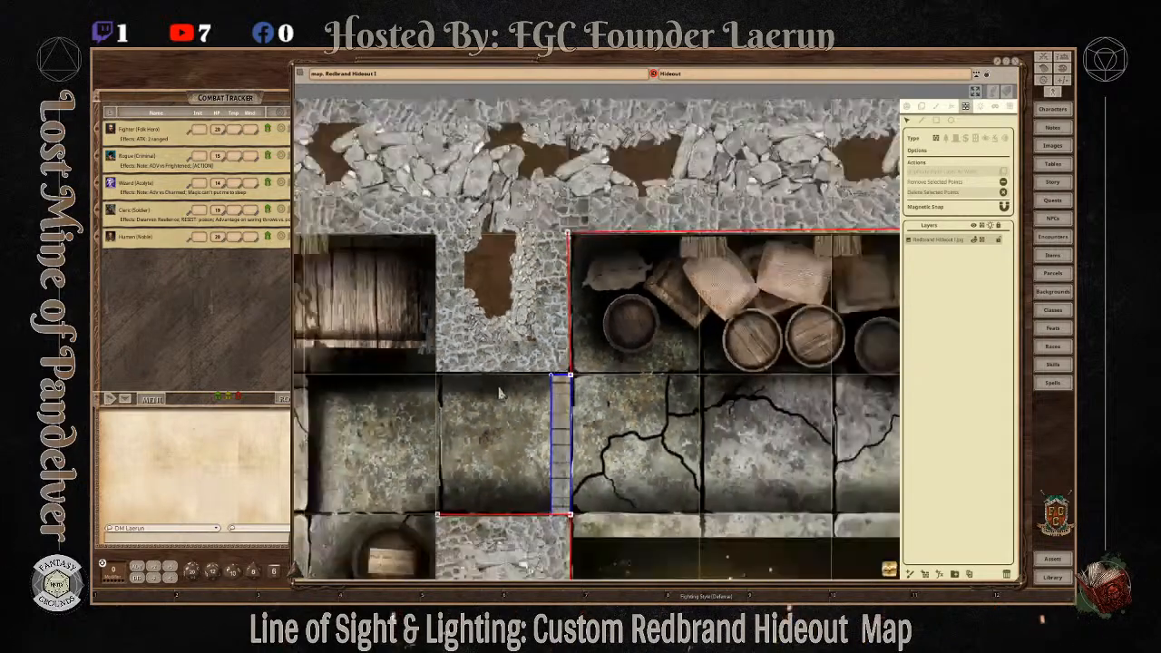
scroll(509, 394, "down", 2)
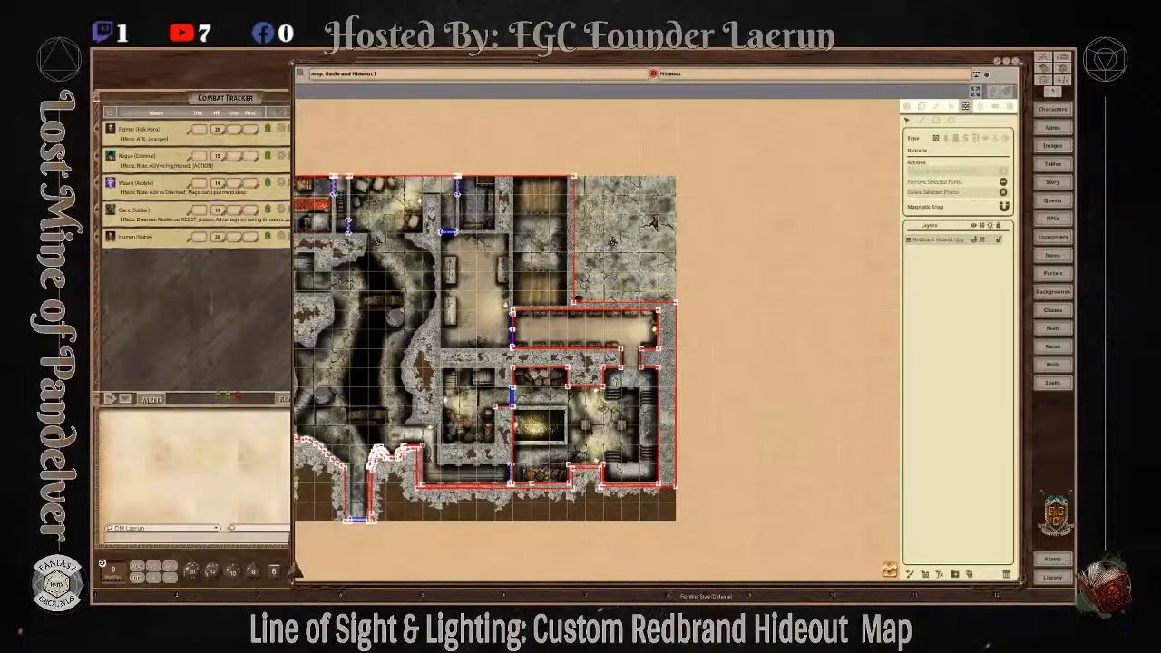
left_click_drag(299, 265, 637, 332)
scroll(637, 332, "up", 4)
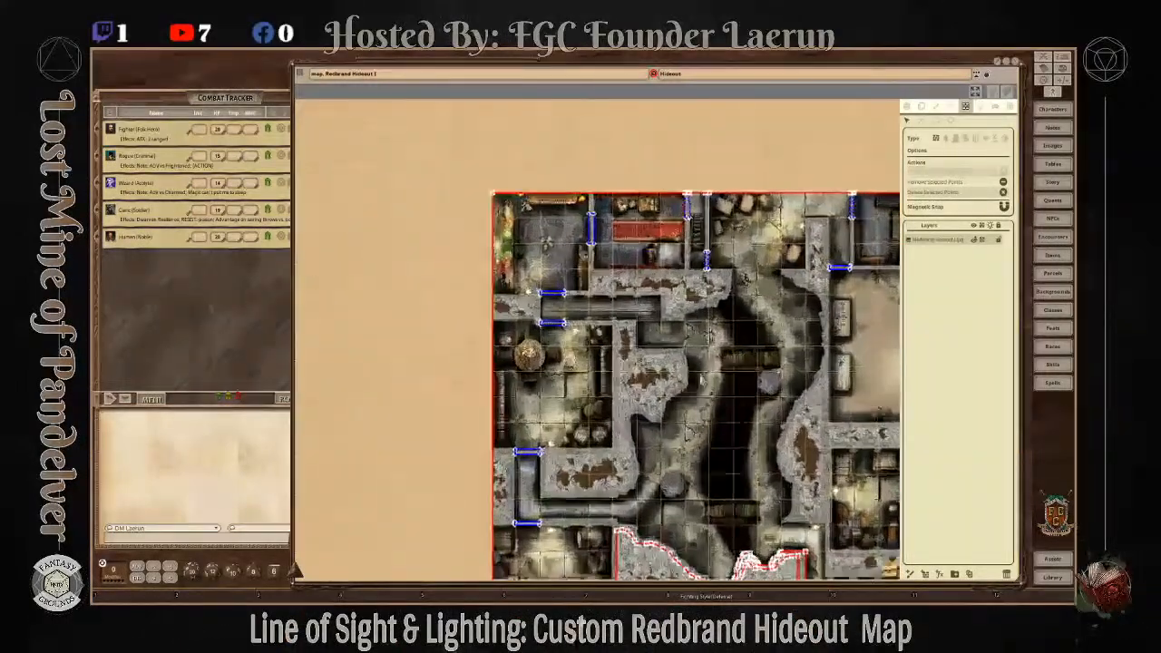
scroll(519, 308, "up", 5)
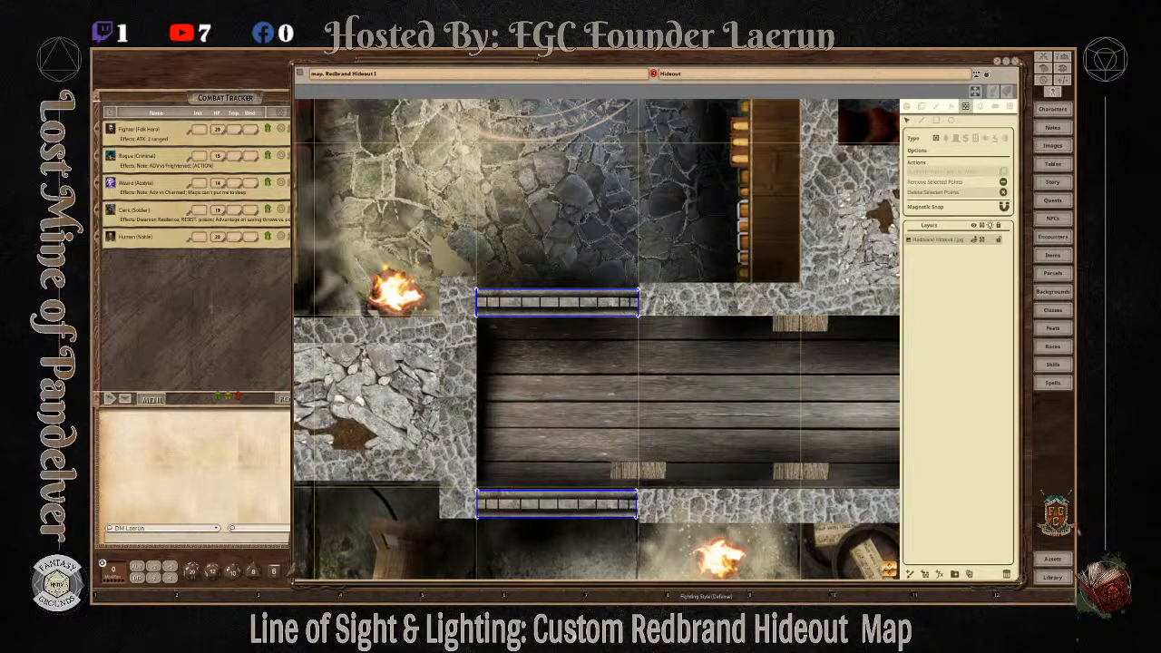
scroll(657, 303, "up", 5)
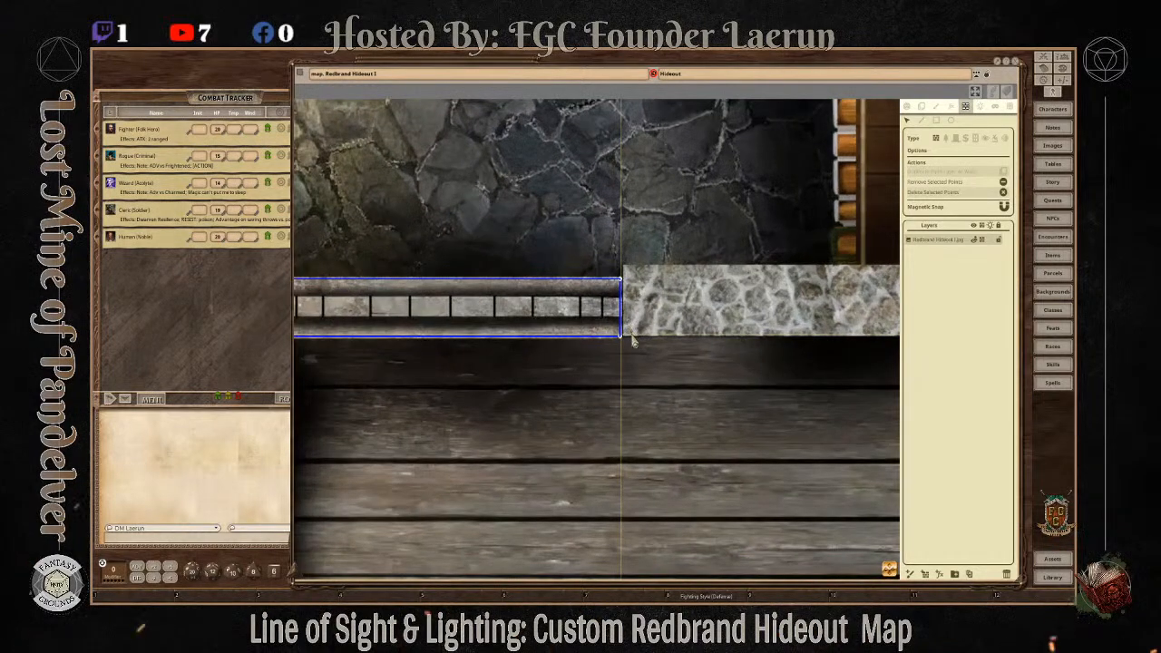
scroll(687, 285, "down", 5)
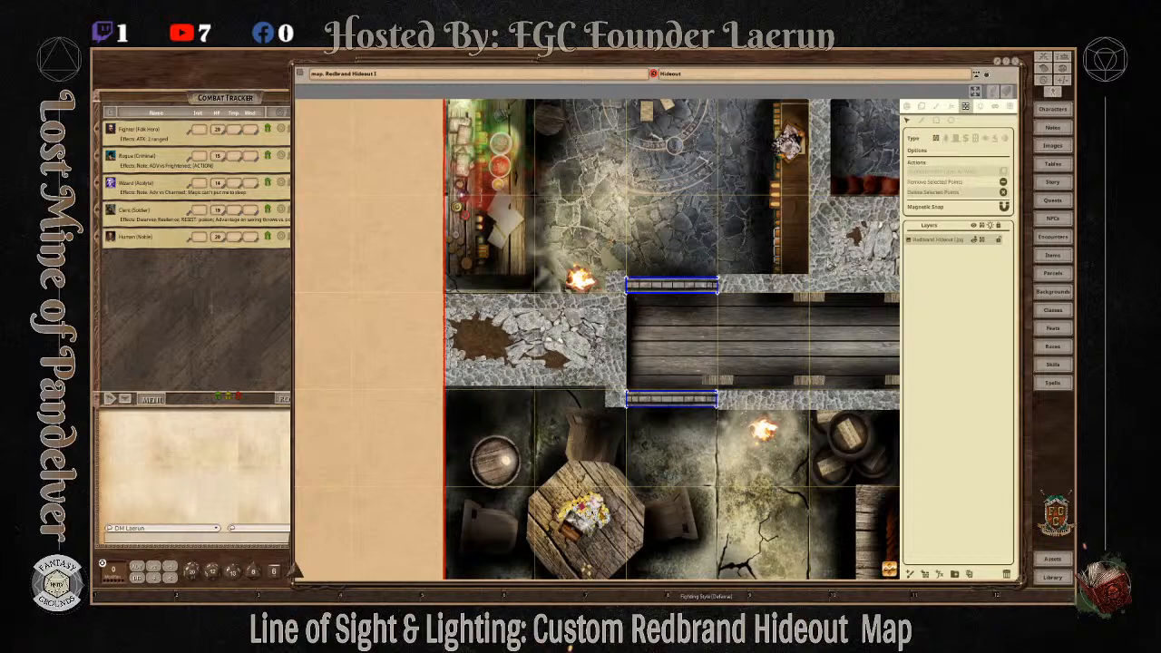
scroll(829, 254, "down", 5)
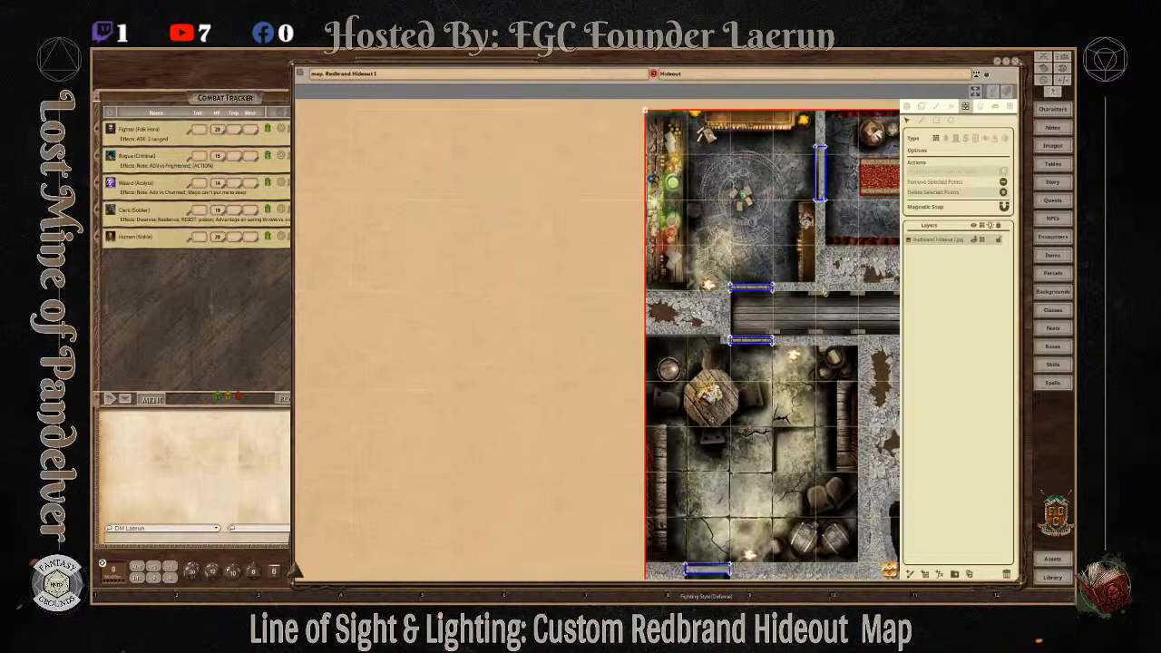
Step: Examine the rubble-filled wall between the map's west edge and the two corridor doors, including its corners
scroll(822, 288, "up", 5)
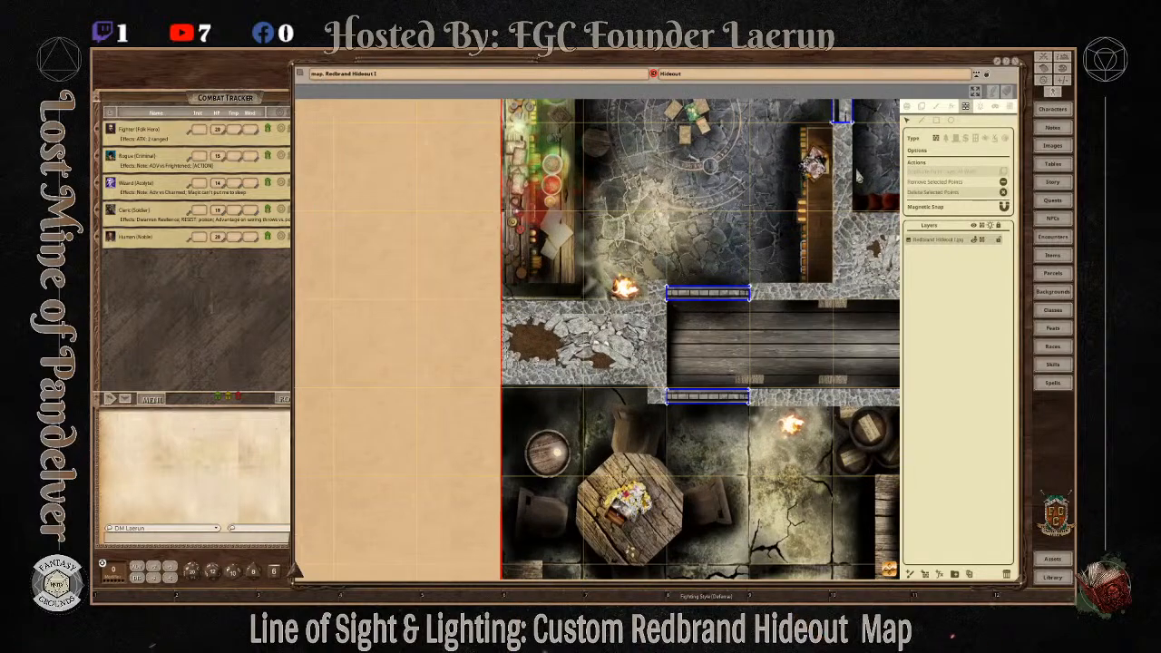
scroll(517, 306, "up", 4)
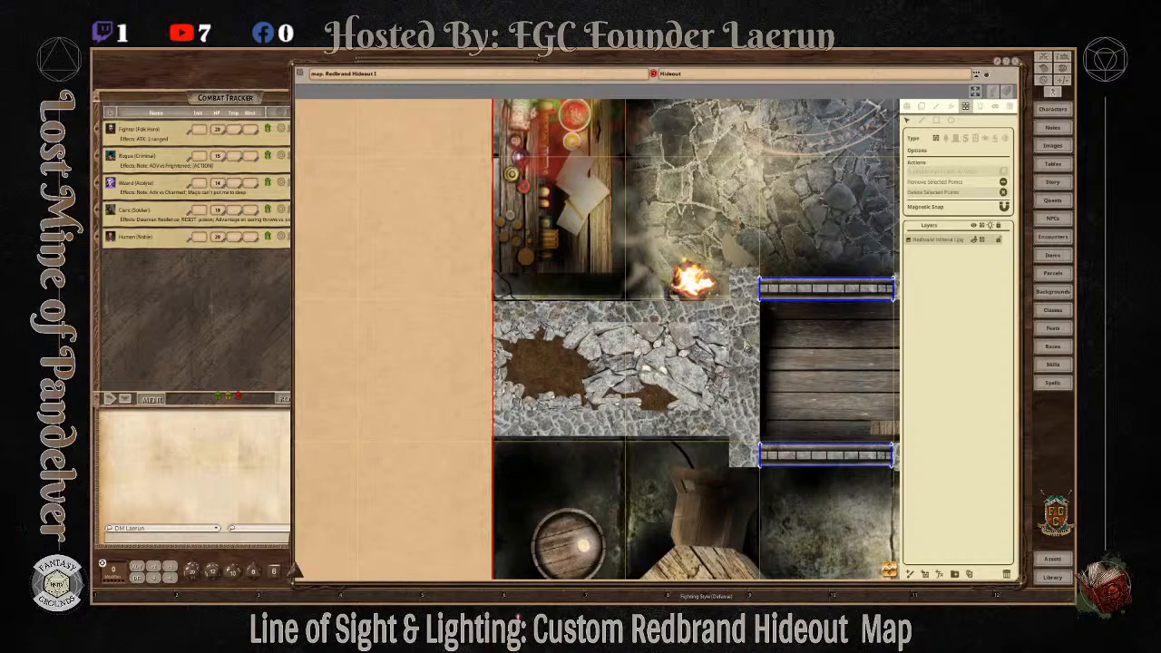
scroll(717, 338, "down", 4)
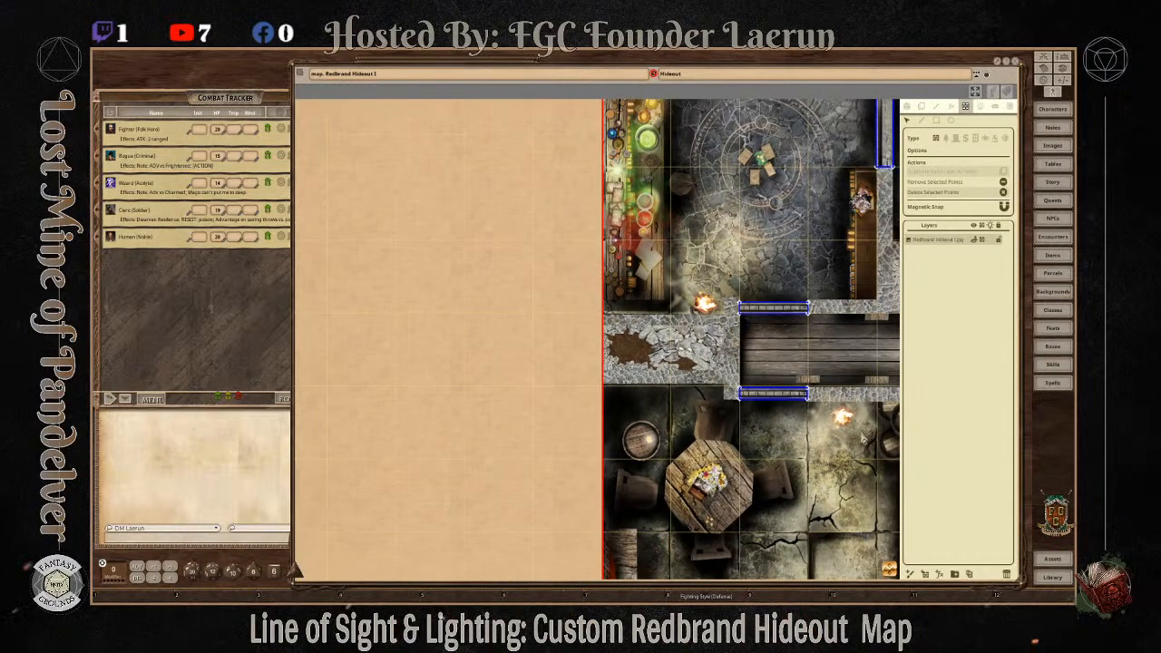
scroll(863, 439, "up", 3)
scroll(864, 439, "up", 6)
scroll(864, 439, "down", 5)
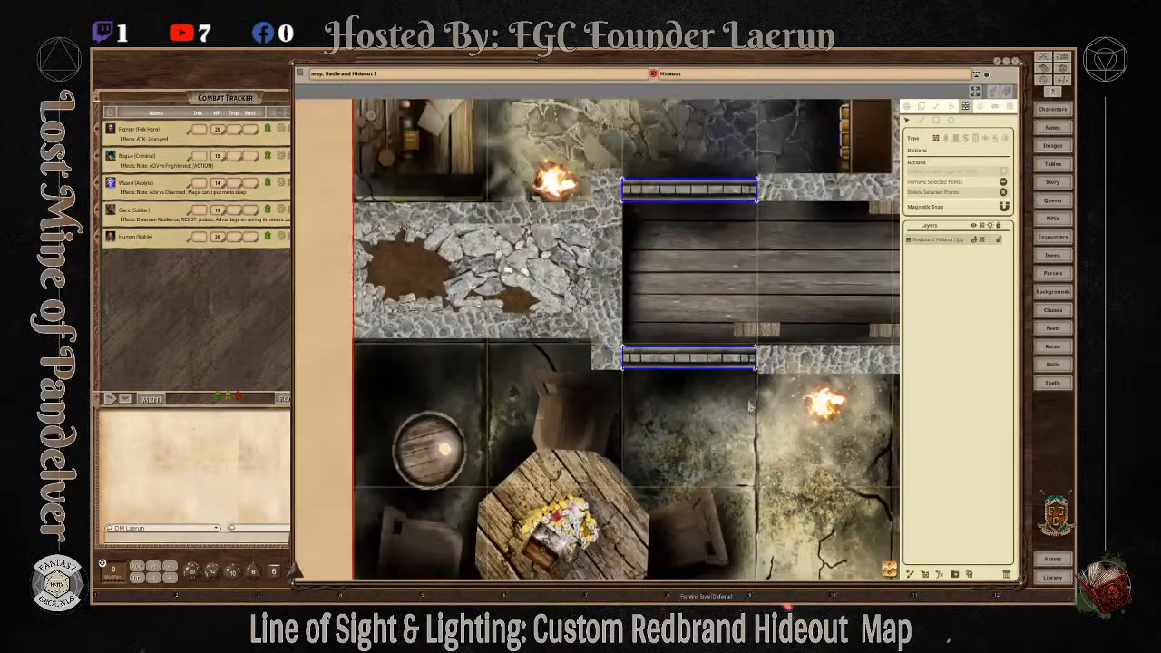
scroll(357, 345, "up", 2)
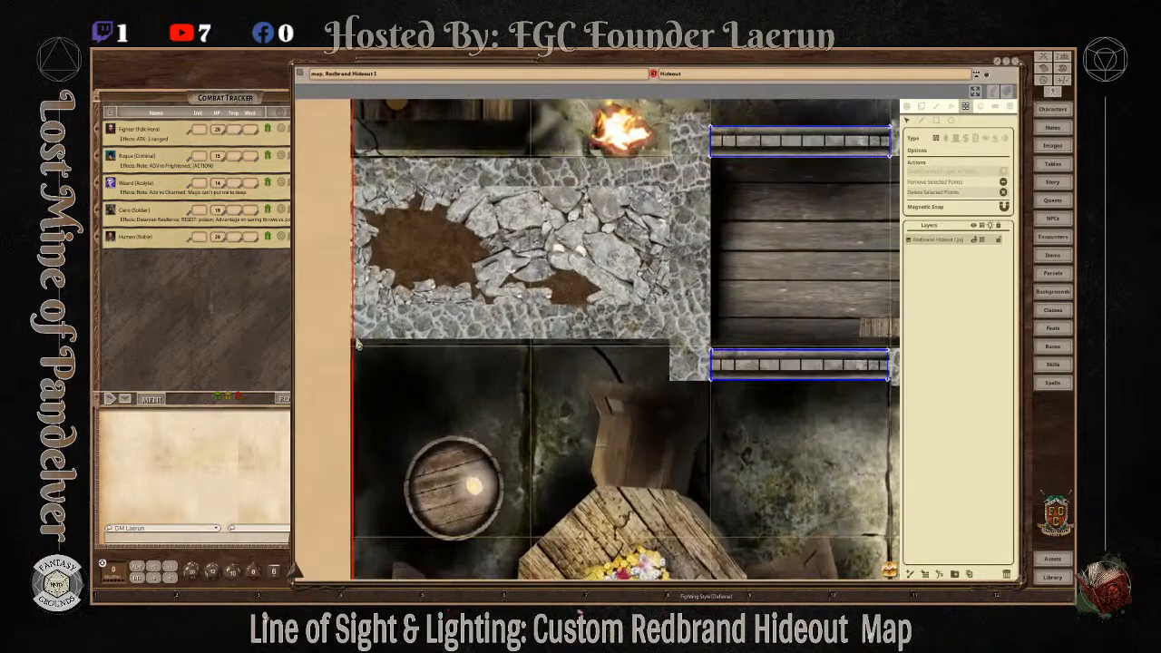
scroll(676, 385, "up", 5)
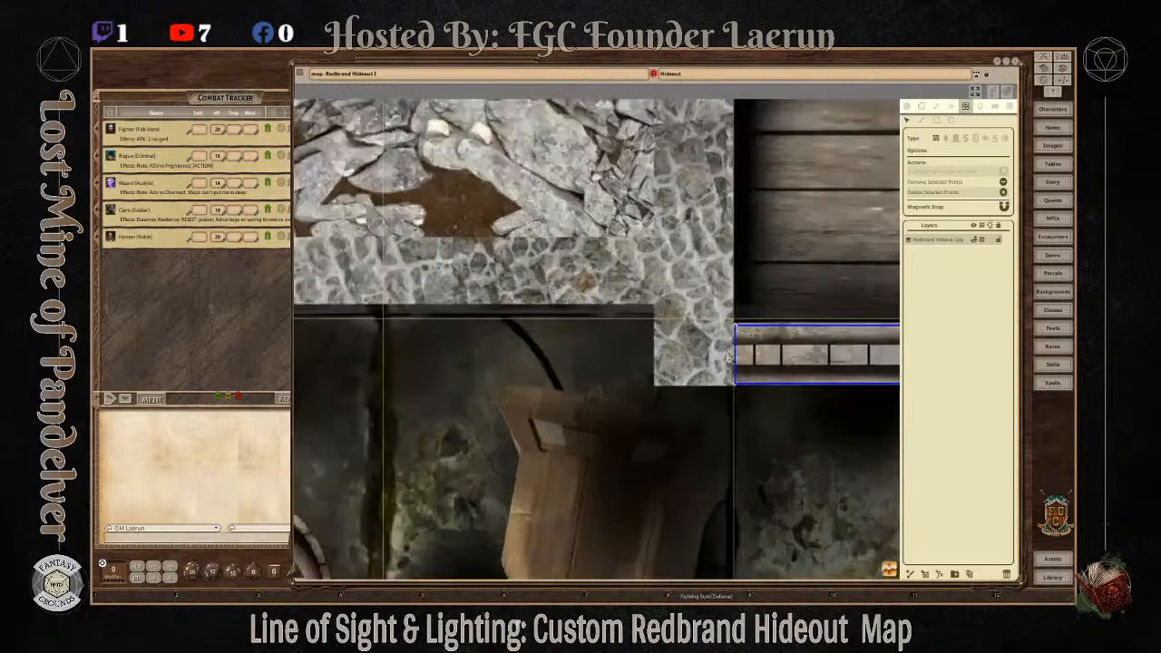
scroll(553, 333, "down", 4)
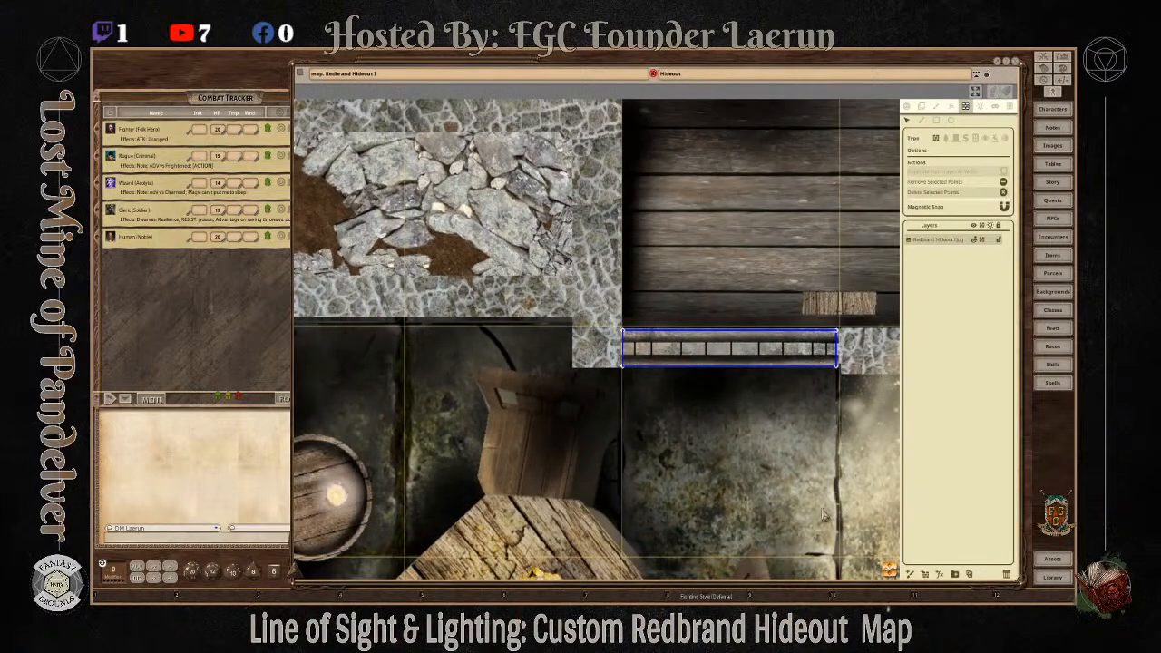
left_click_drag(499, 426, 770, 490)
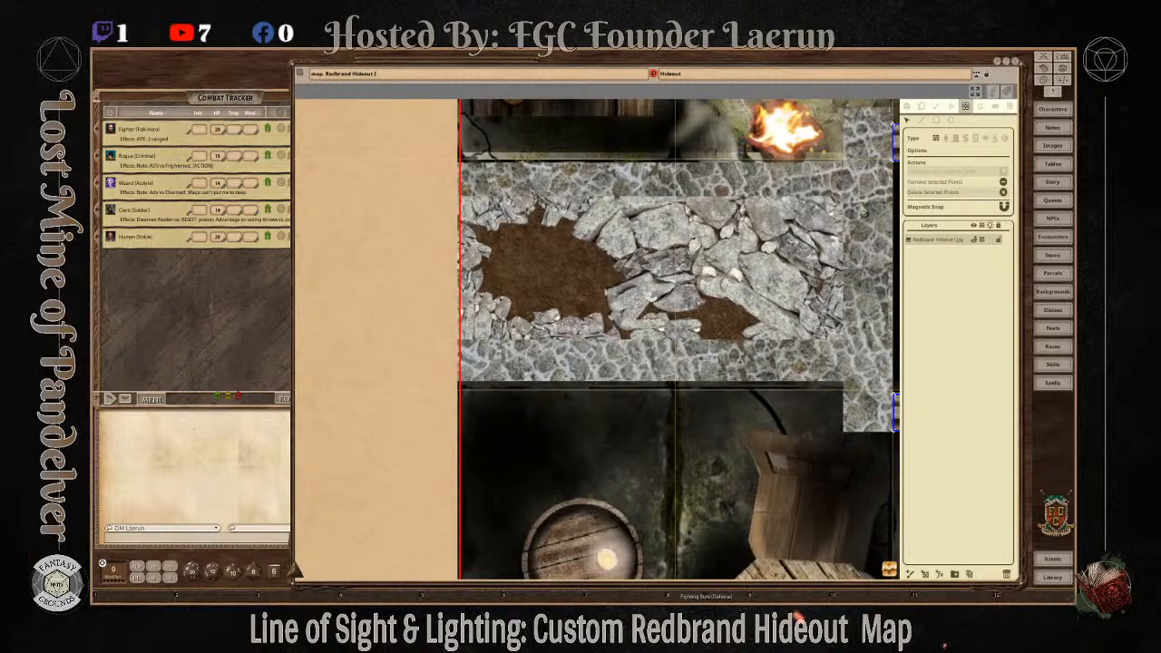
scroll(839, 273, "down", 2)
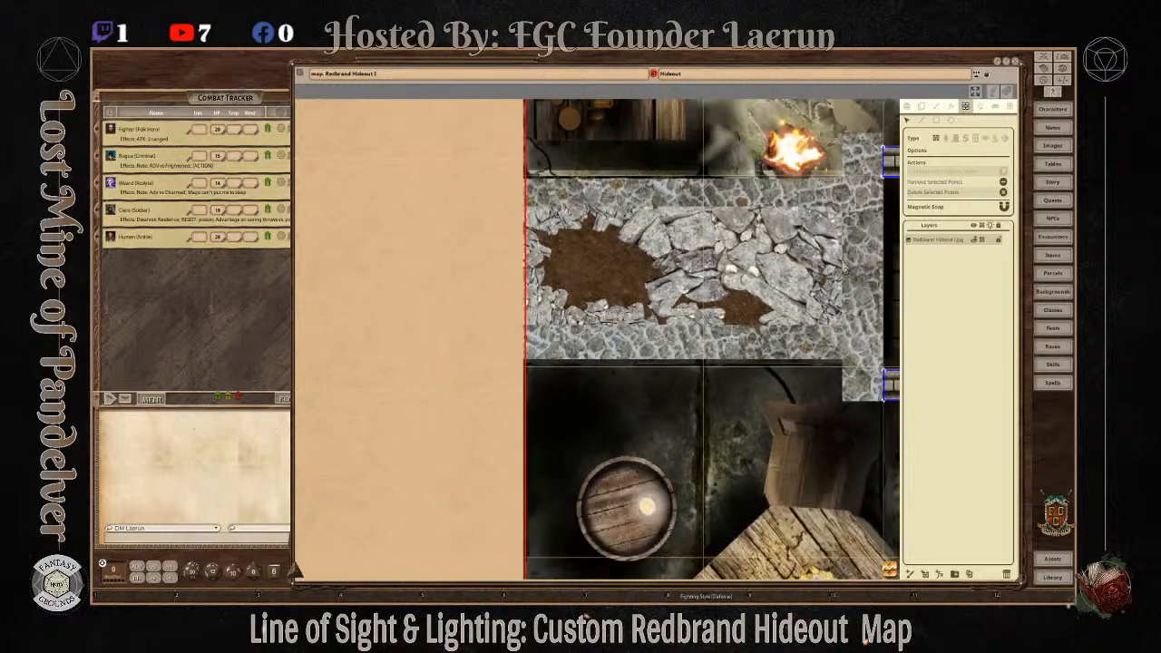
scroll(703, 467, "up", 4)
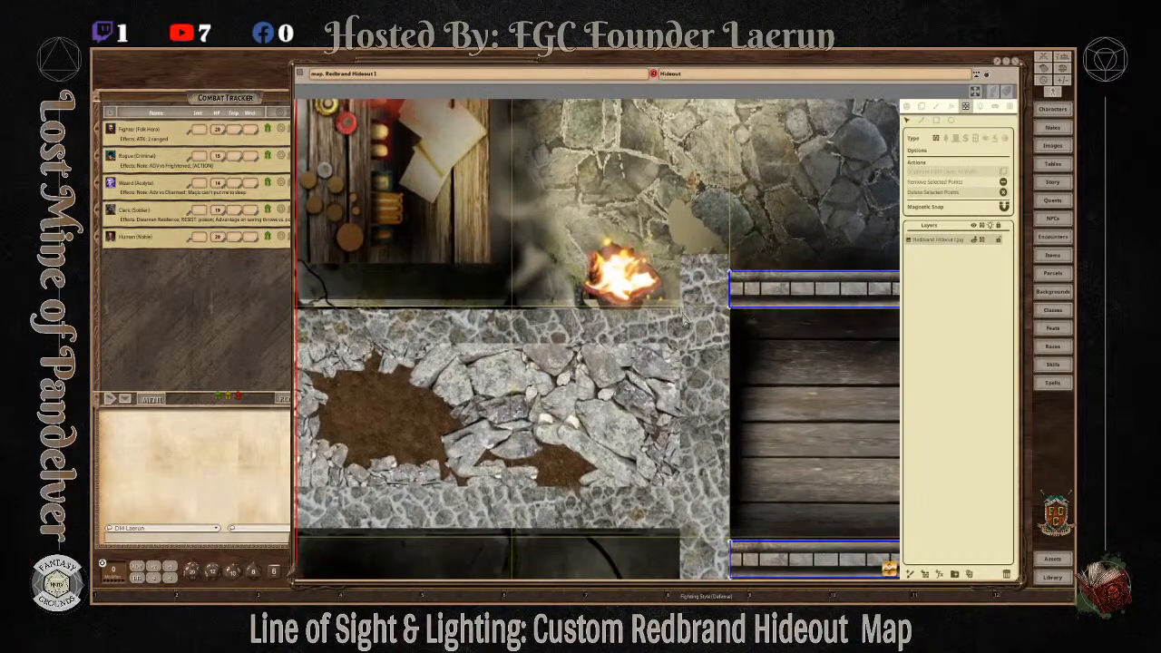
scroll(581, 389, "down", 1)
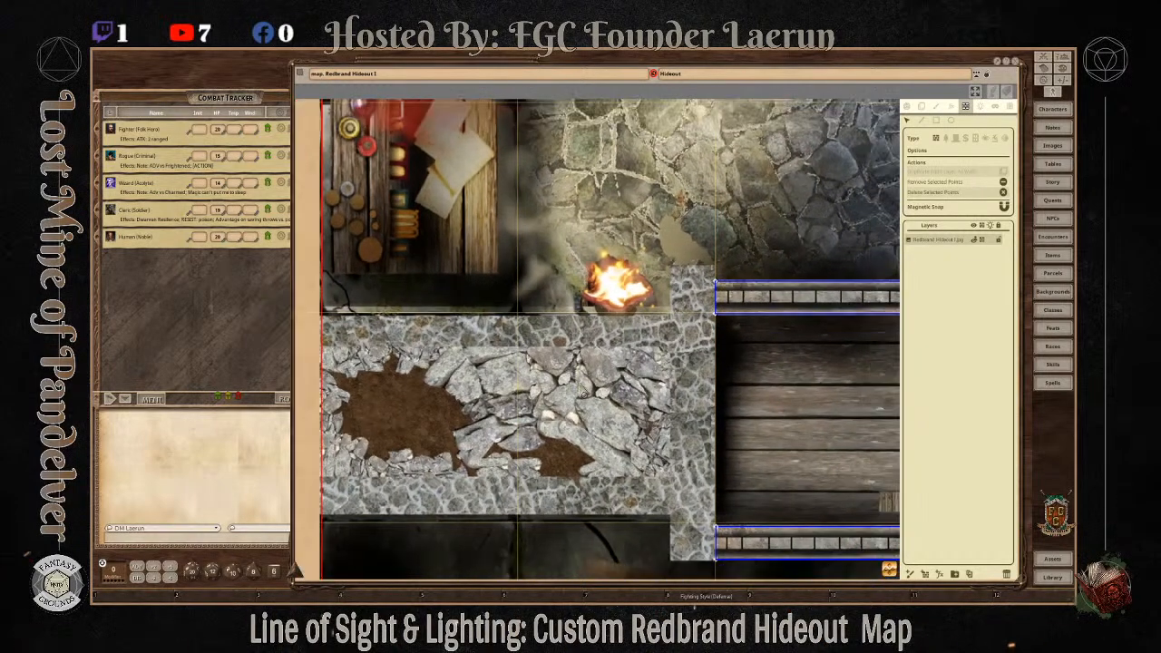
Step: Move the lower corners of the corridor's upper door occluder slightly down so its bottom edge reaches the corridor side of the wall
scroll(734, 288, "up", 6)
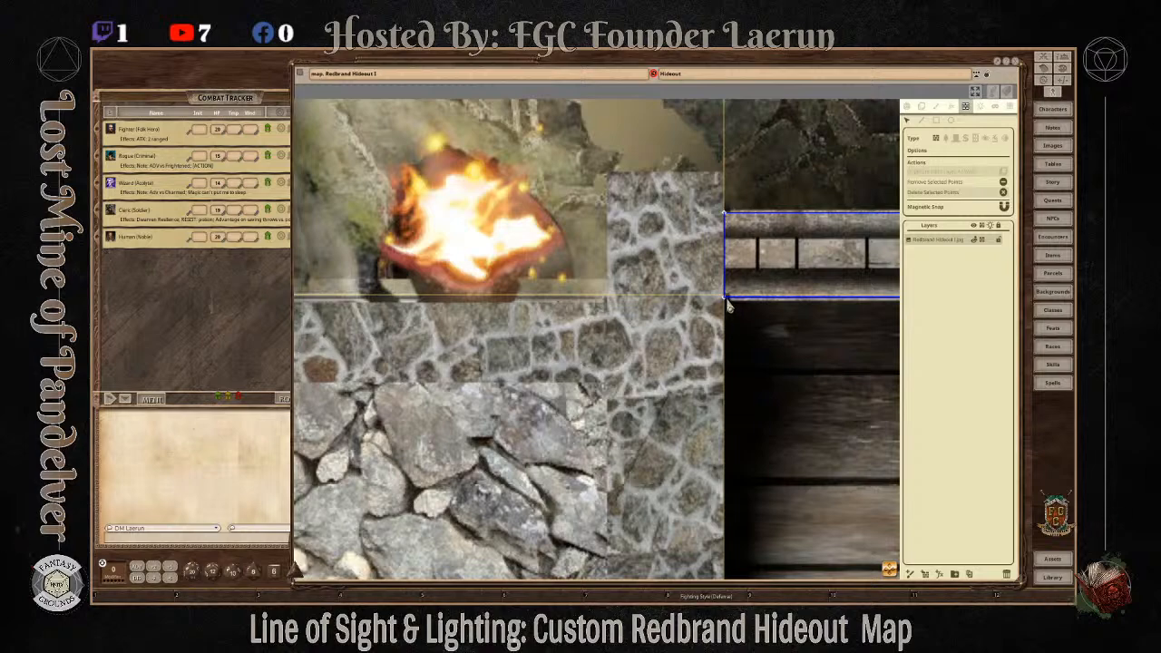
left_click_drag(728, 304, 728, 313)
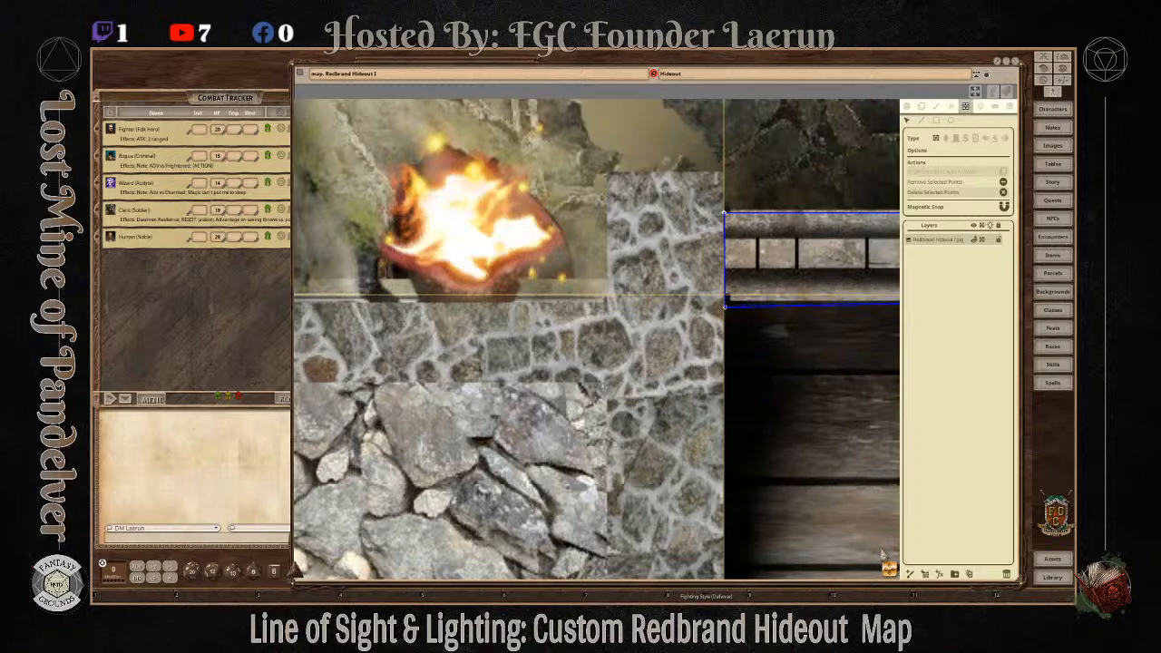
left_click_drag(890, 570, 910, 576)
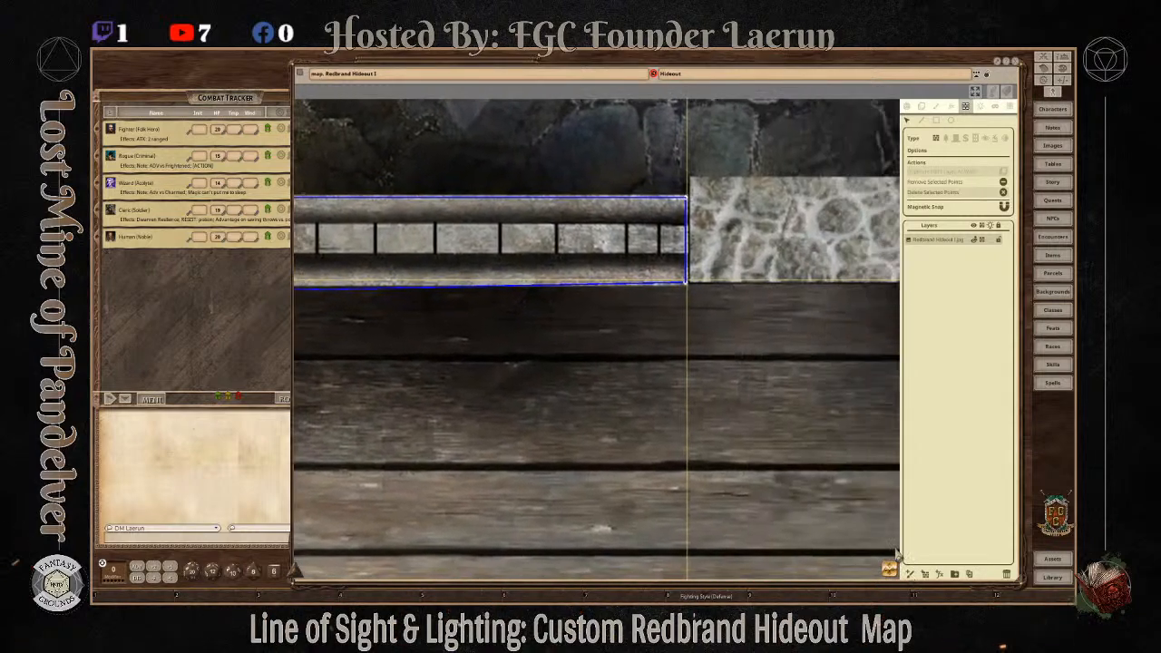
left_click_drag(688, 287, 690, 292)
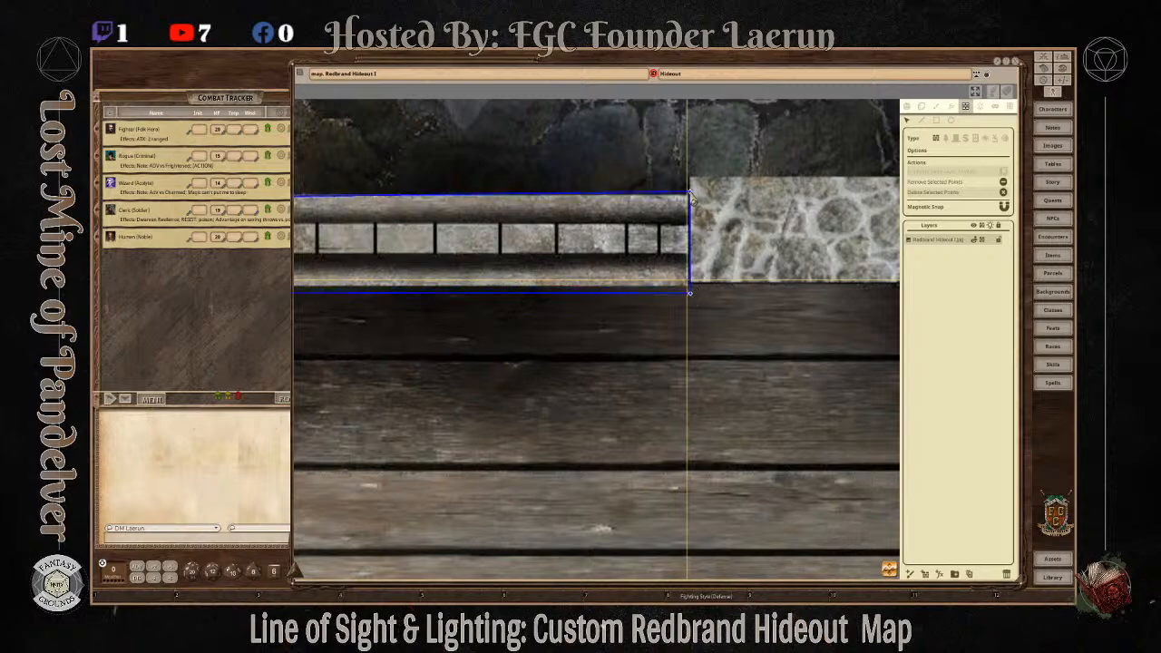
Step: Move the upper-left corner of the corridor's upper door occluder slightly up to line up its top edge
scroll(852, 471, "down", 1)
scroll(860, 504, "down", 1)
left_click_drag(390, 272, 711, 314)
scroll(699, 311, "up", 4)
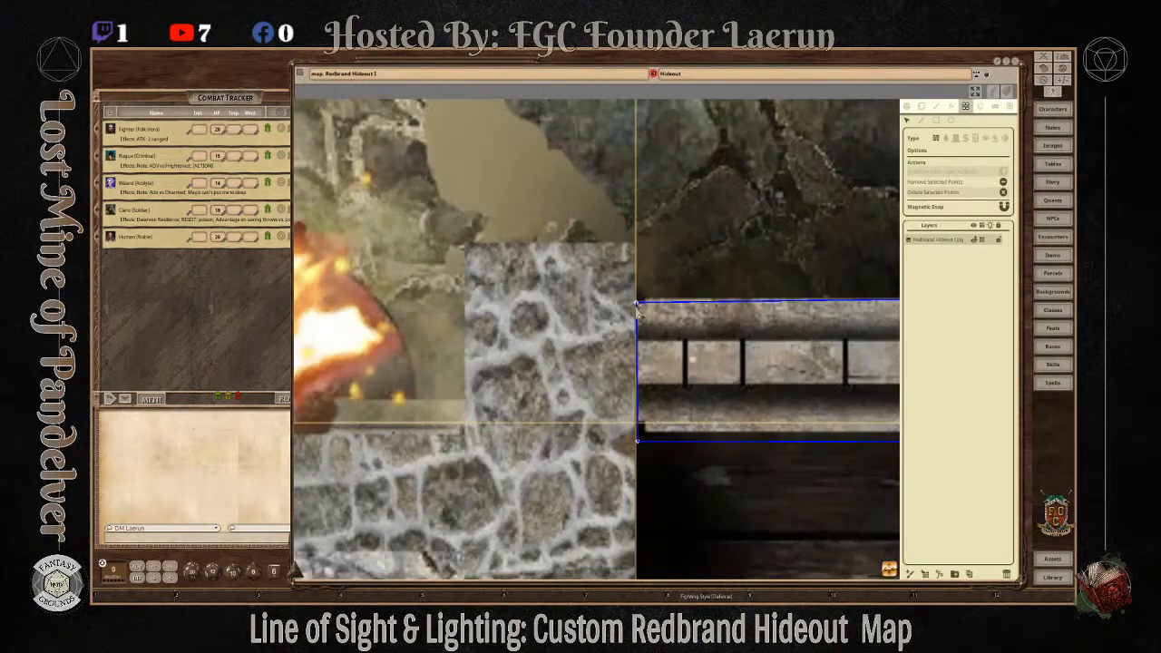
left_click_drag(638, 306, 638, 299)
scroll(726, 440, "down", 4)
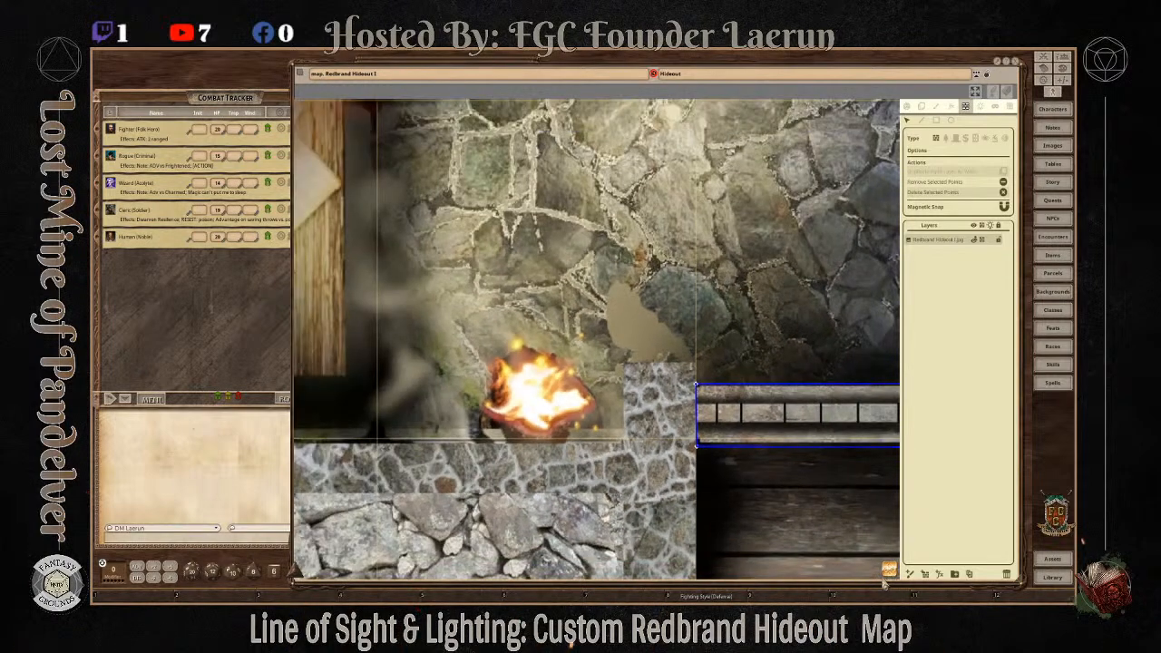
Step: Start a wall occluder at the map's west edge, where the northwest room's floor meets the stone wall below it
left_click_drag(309, 535, 775, 547)
scroll(699, 519, "up", 4)
scroll(669, 400, "down", 2)
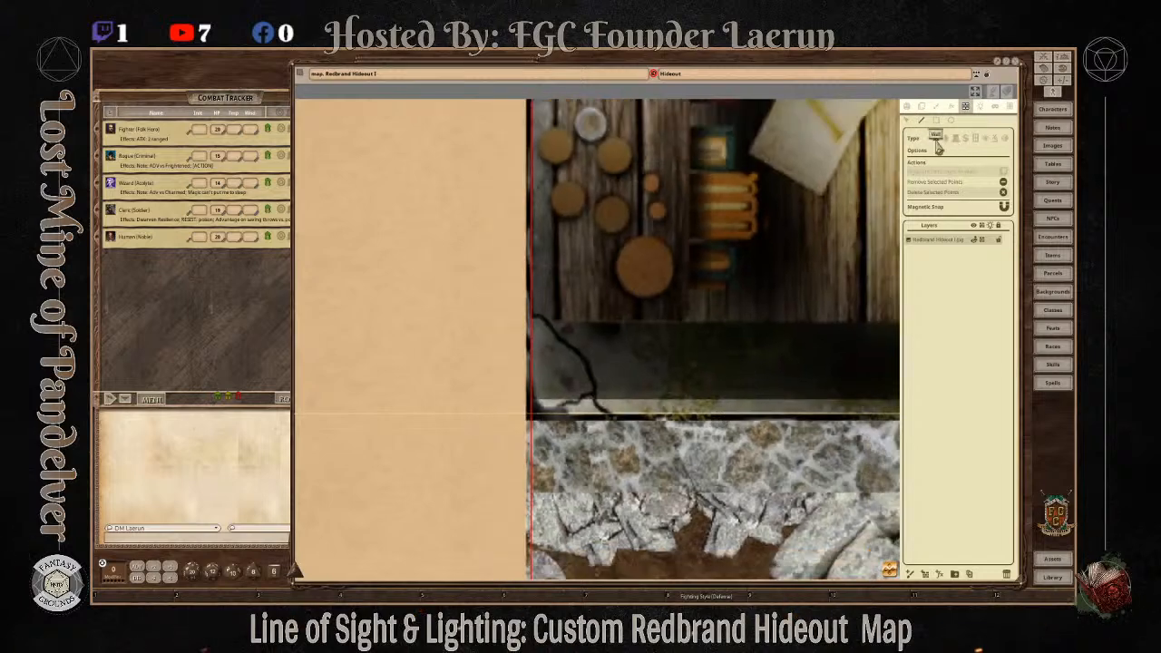
scroll(536, 435, "up", 2)
scroll(529, 404, "up", 1)
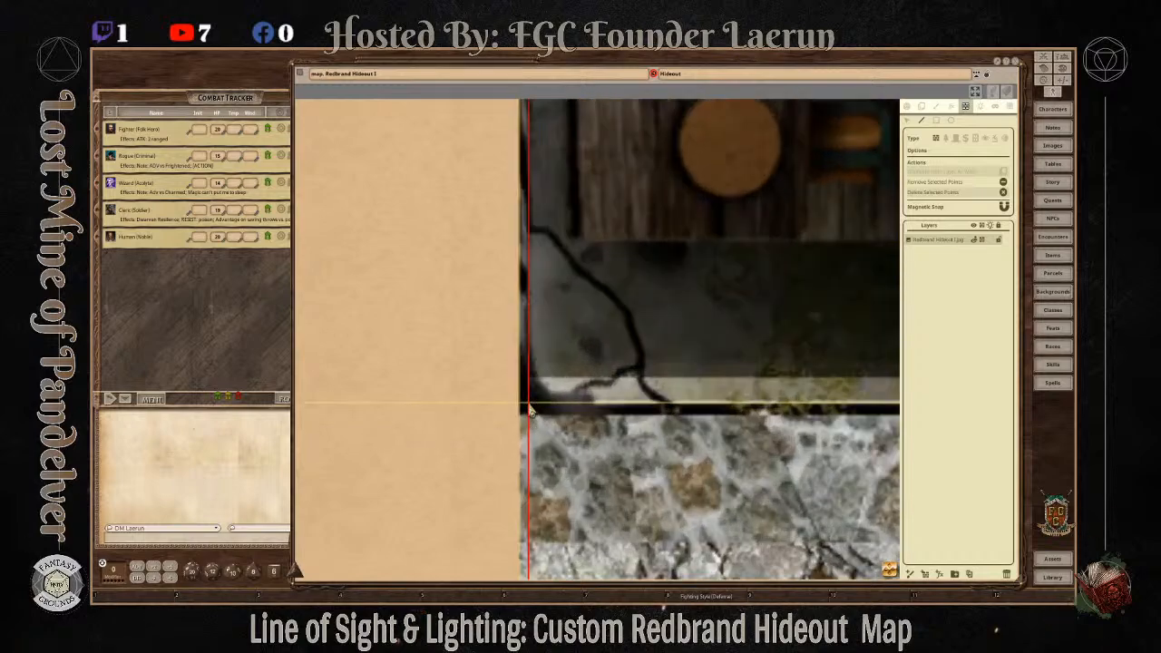
left_click(529, 404)
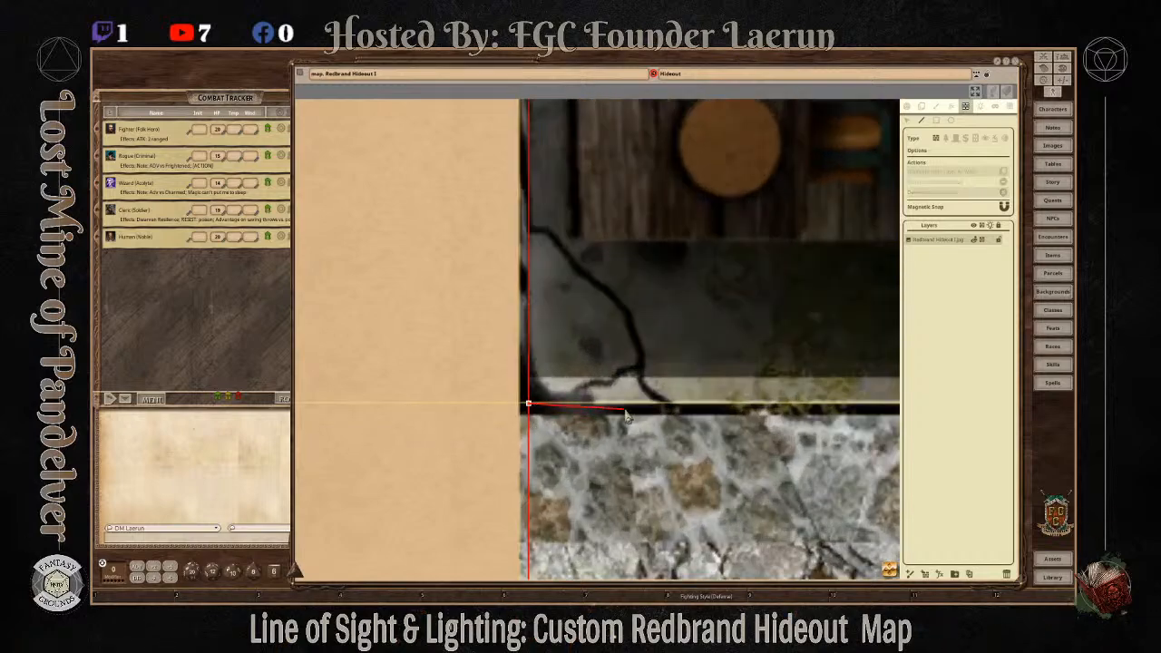
Step: Extend the wall occluder straight along the wooden corridor's upper side to its east end and down to the corridor's lower-right corner
key("Right")
key("Right")
key("Right")
key("Left")
key("Right")
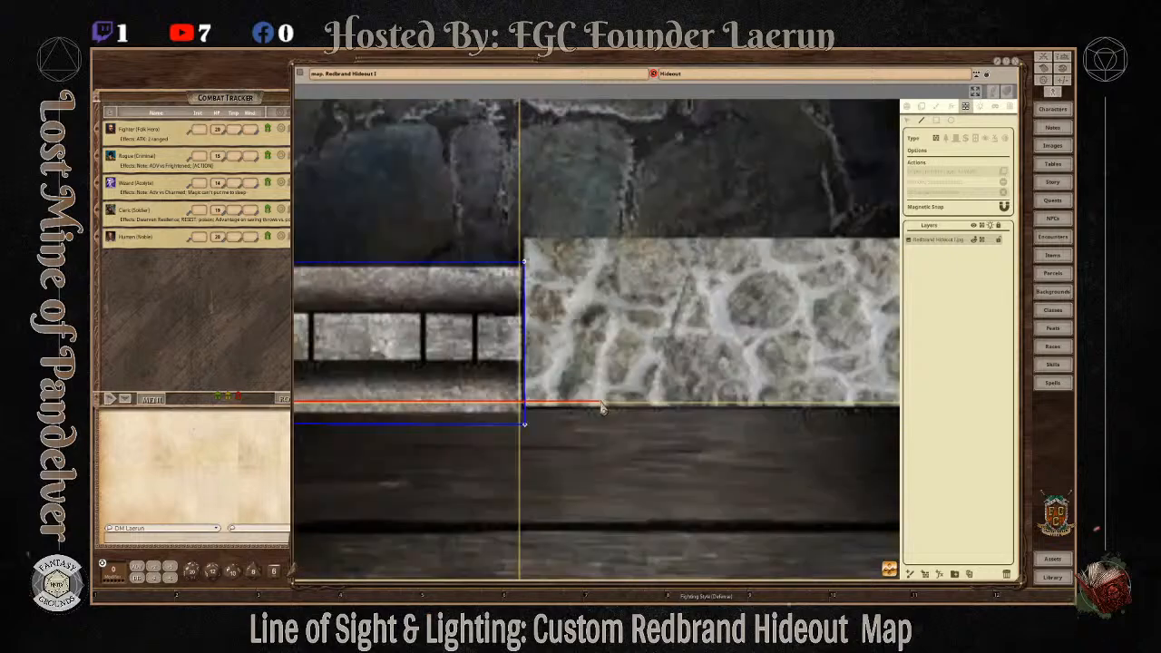
key("Right")
key("Right")
key("Right")
key("Right")
key("Right")
key("Right")
scroll(614, 413, "down", 5)
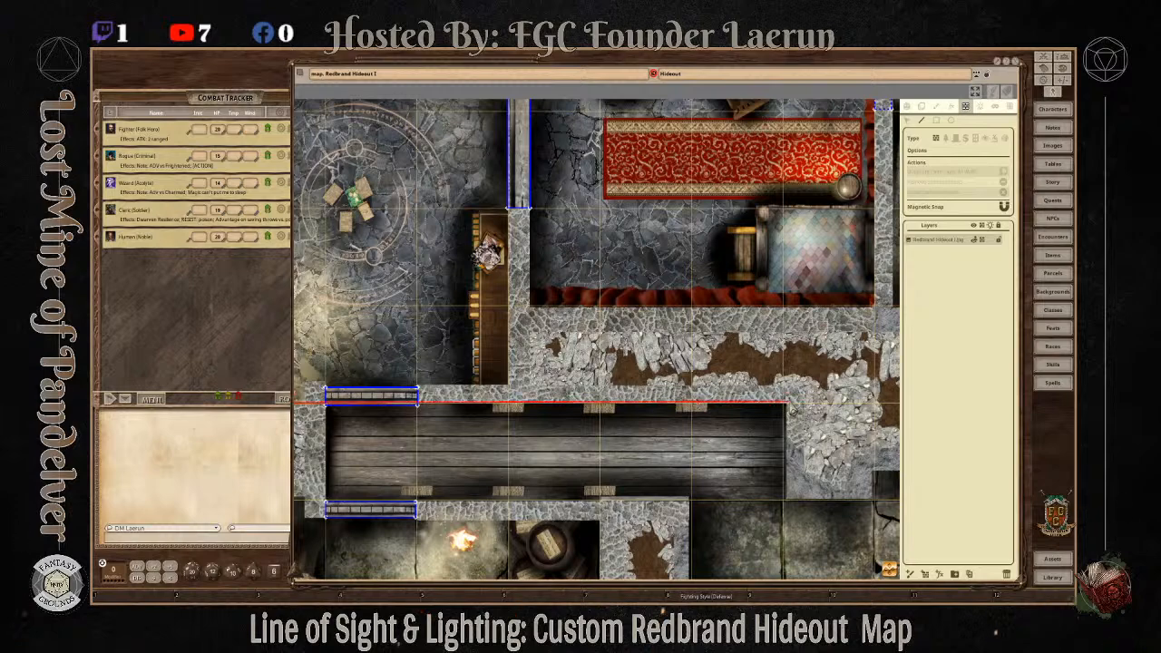
left_click(789, 402)
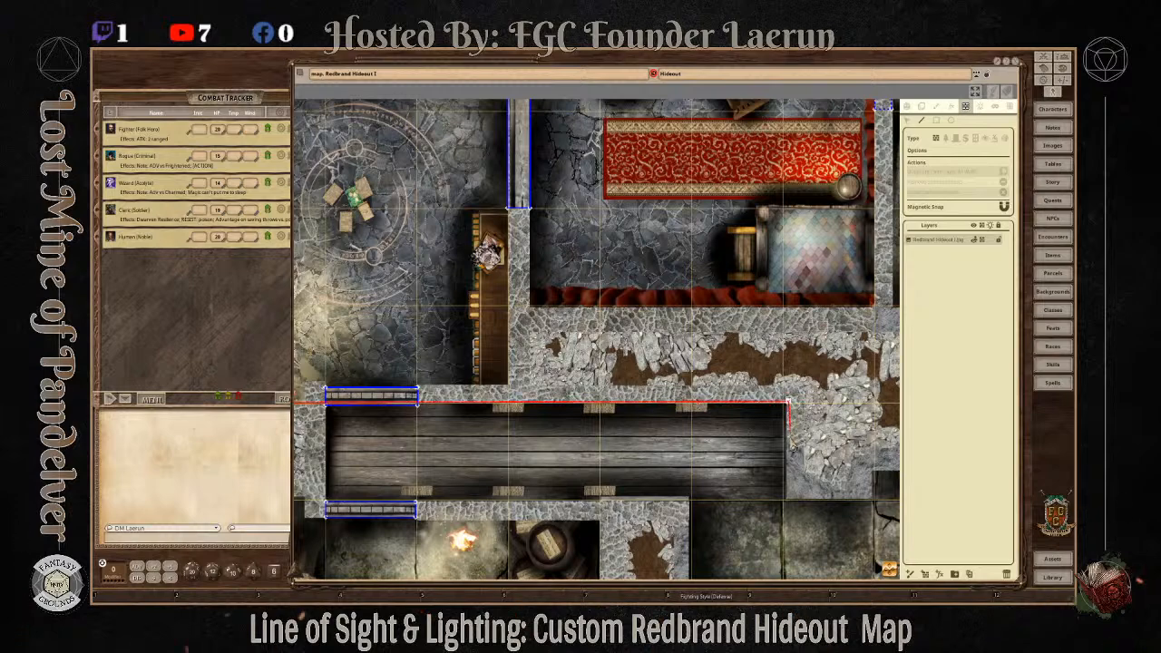
left_click(790, 504)
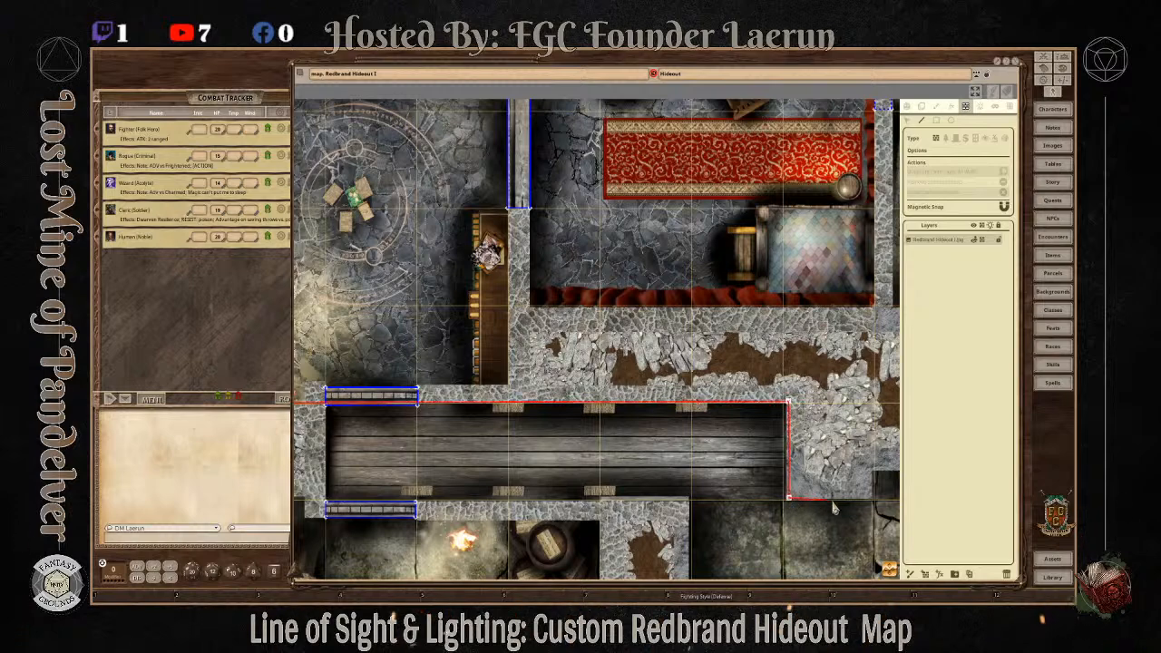
Step: Trace the wall occluder around the rubble wall's lower corner and along its jagged bottom edge east of the corridor
left_click(872, 468)
left_click(808, 467)
left_click(823, 458)
left_click(837, 451)
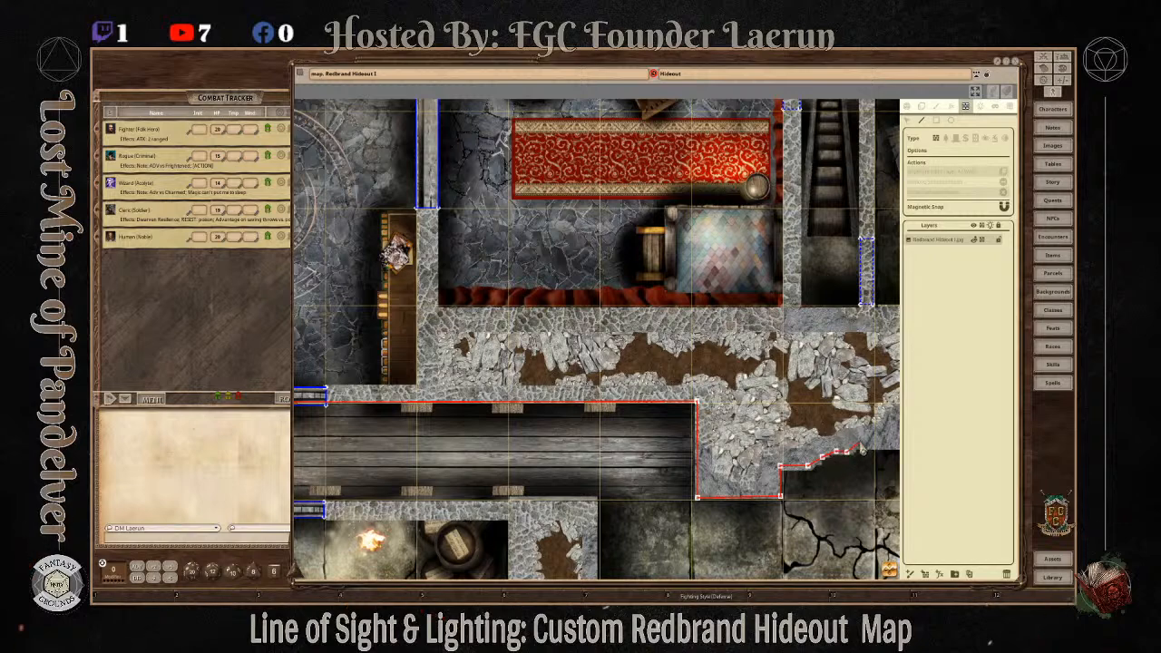
left_click(859, 442)
Step: Continue the wall occluder around the rubble wall's jagged eastern edge up to its upper-right corner
key("Right")
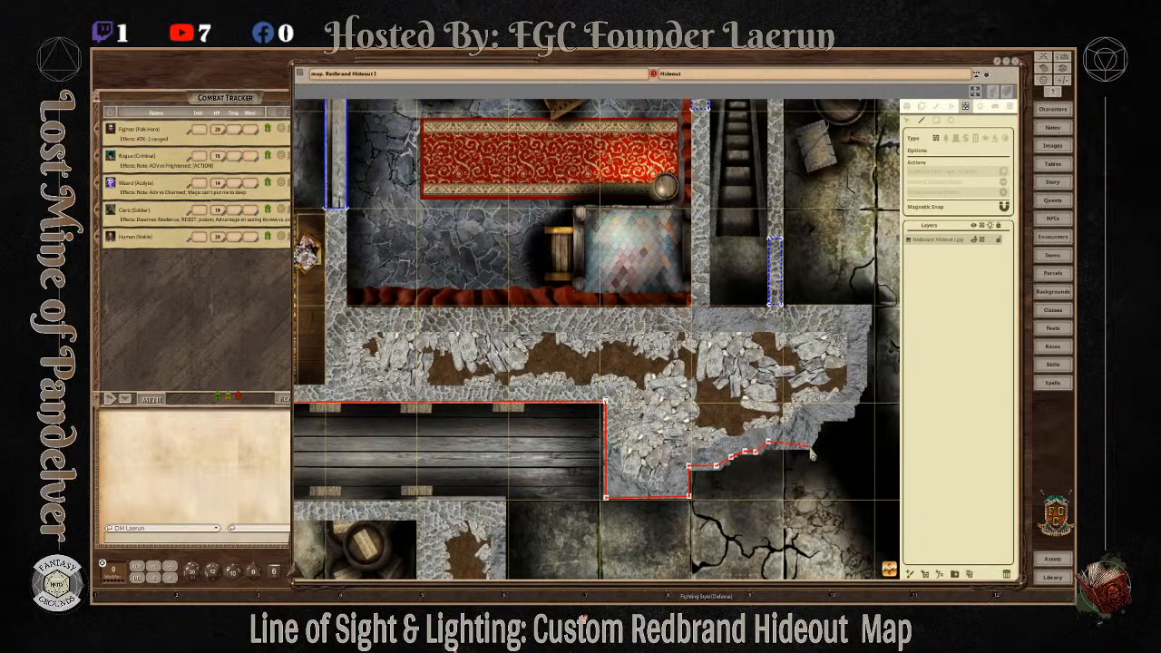
left_click(816, 429)
left_click(821, 419)
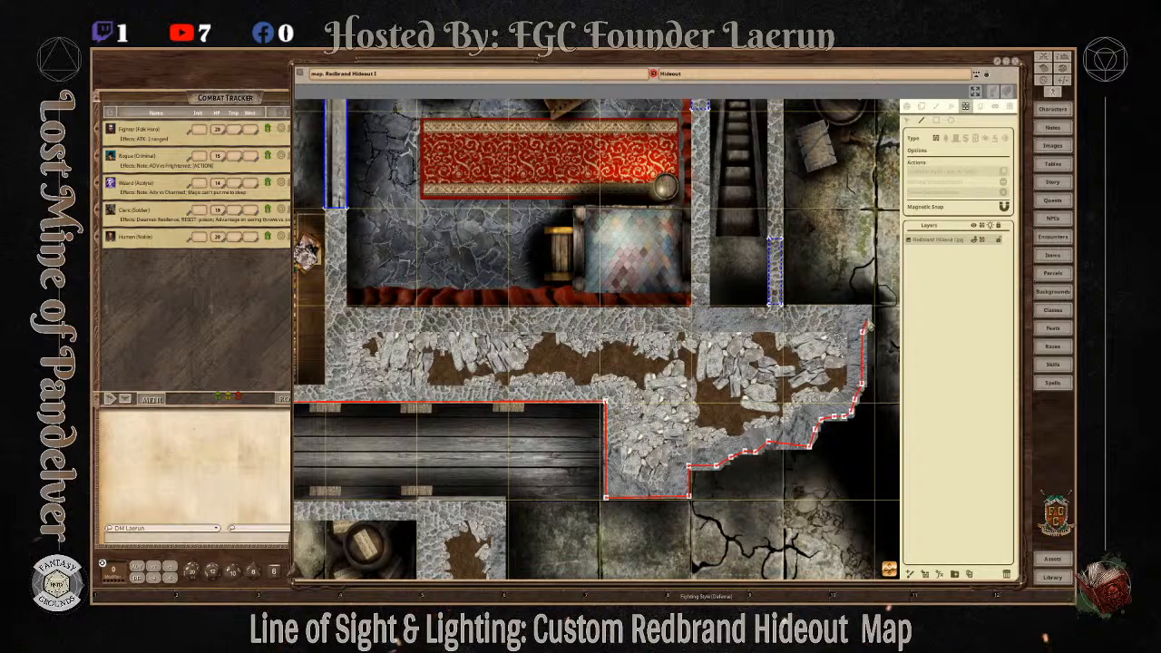
key("Up")
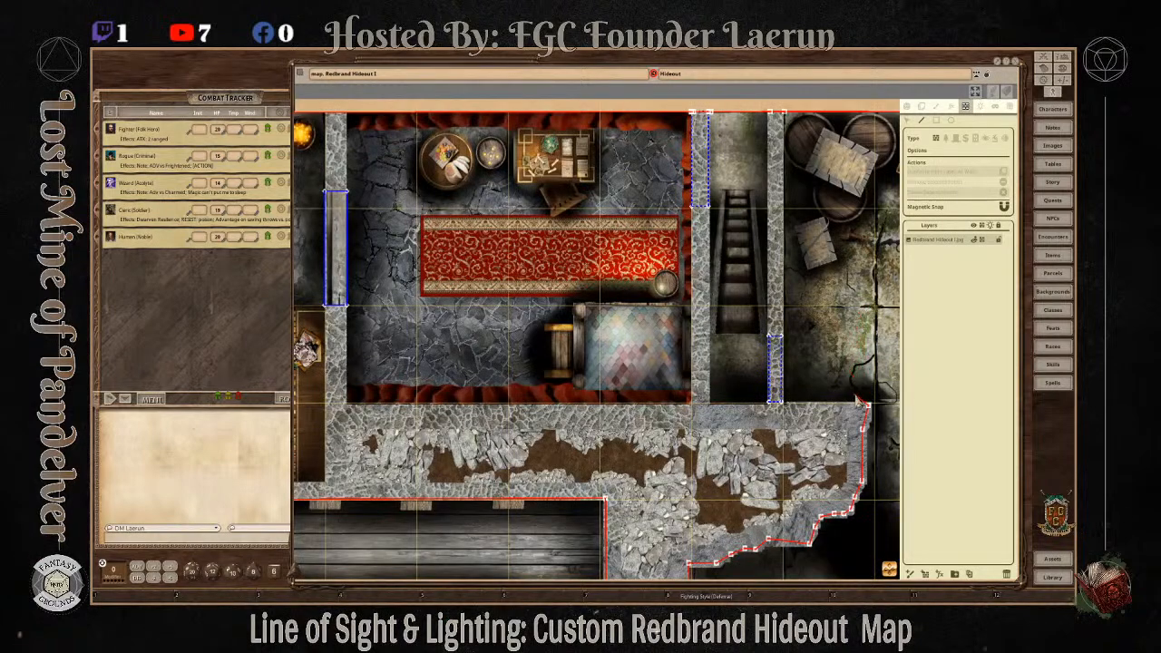
scroll(867, 401, "up", 3)
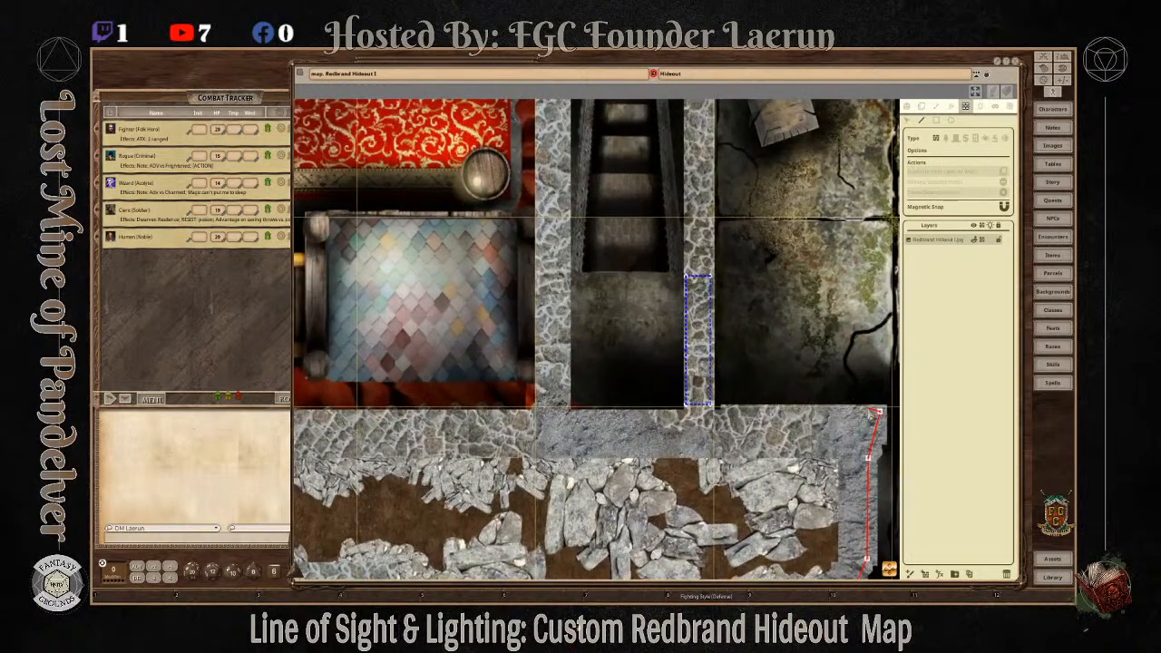
Step: Extend the wall occluder west along the rubble wall's top, below the stairway and red-curtained room, to that room's lower-left corner
key("Left")
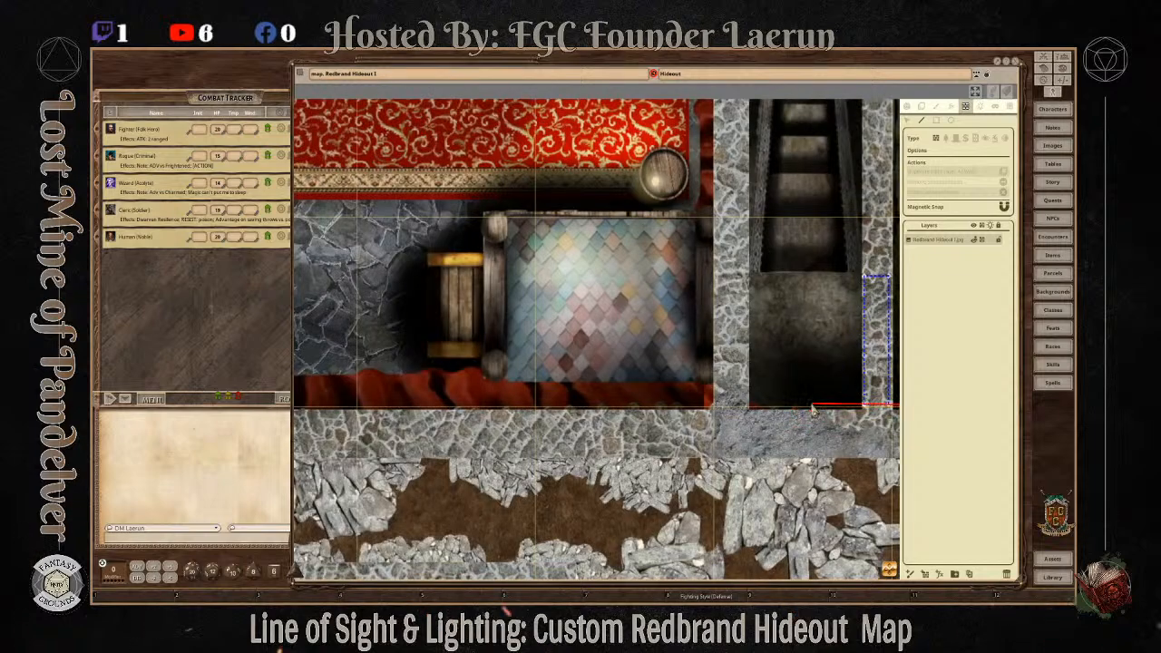
left_click(811, 405)
key("Left")
key("Left")
key("Left")
key("Left")
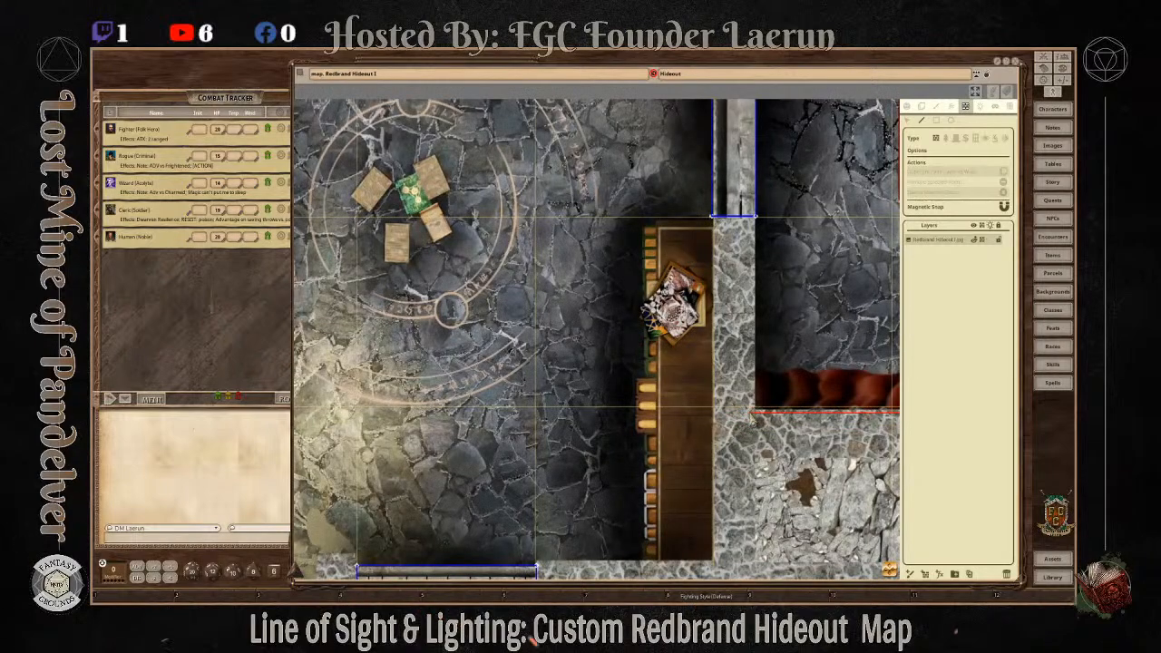
Step: Extend the wall occluder north along the east side of the wall between the two upper rooms to the map's top edge
key("Up")
key("Up")
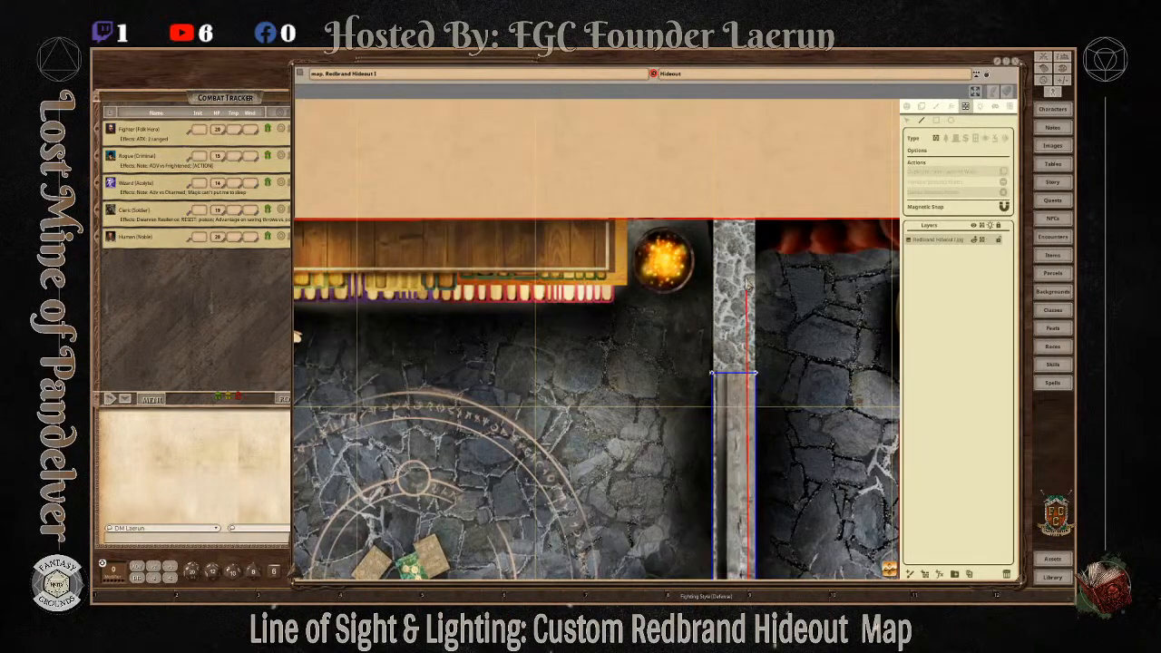
scroll(749, 290, "up", 4)
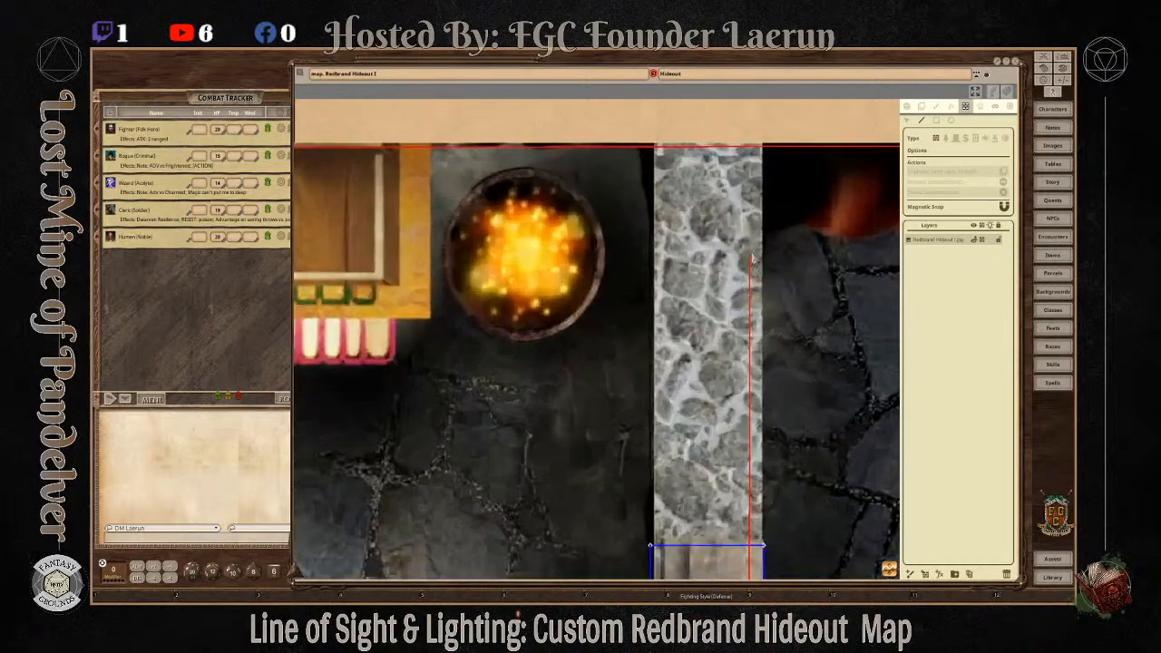
scroll(751, 263, "up", 1)
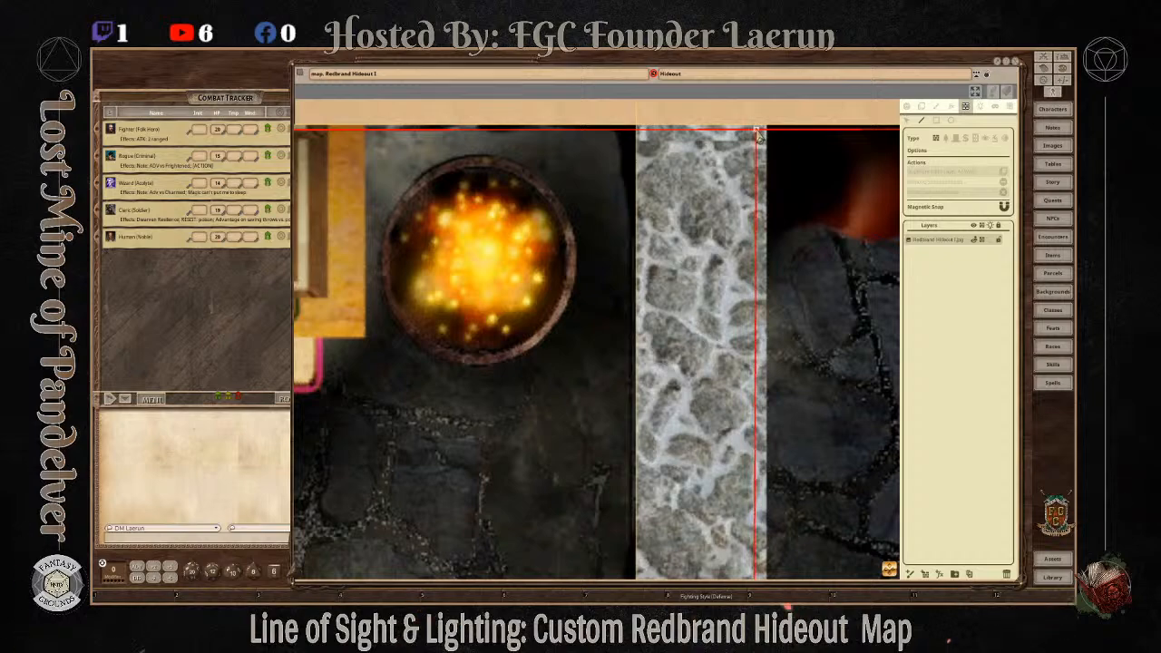
Step: Draw a short line across the wall line running through the vertical door by the magic circle, and delete both crossed lines
scroll(848, 517, "down", 3)
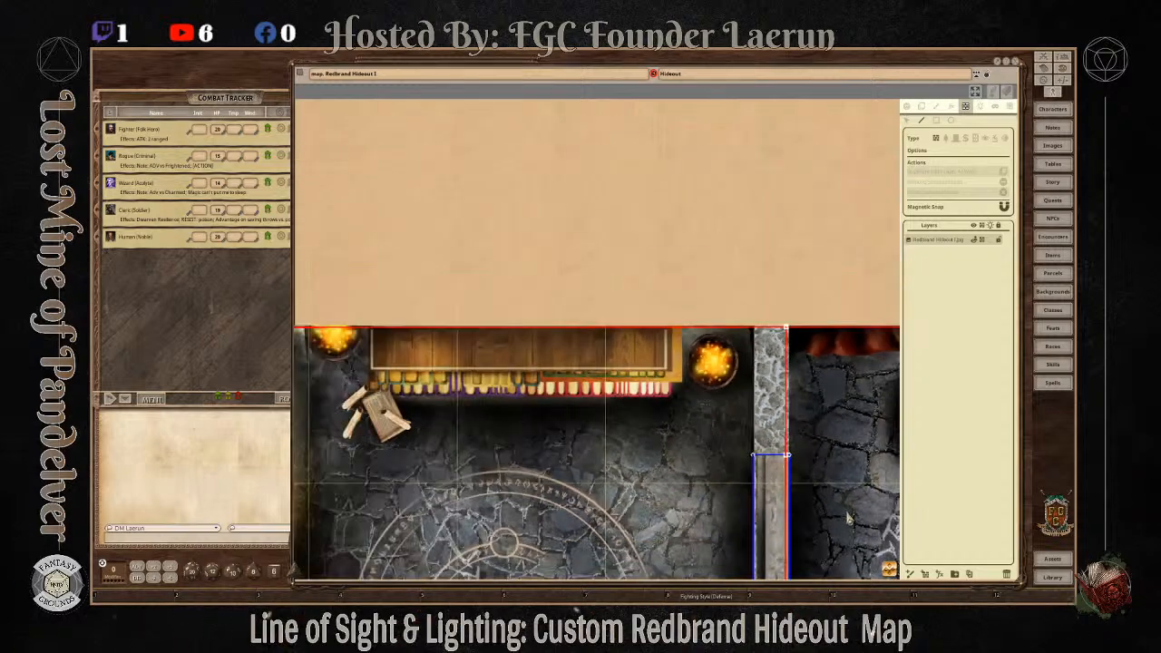
scroll(848, 517, "up", 6)
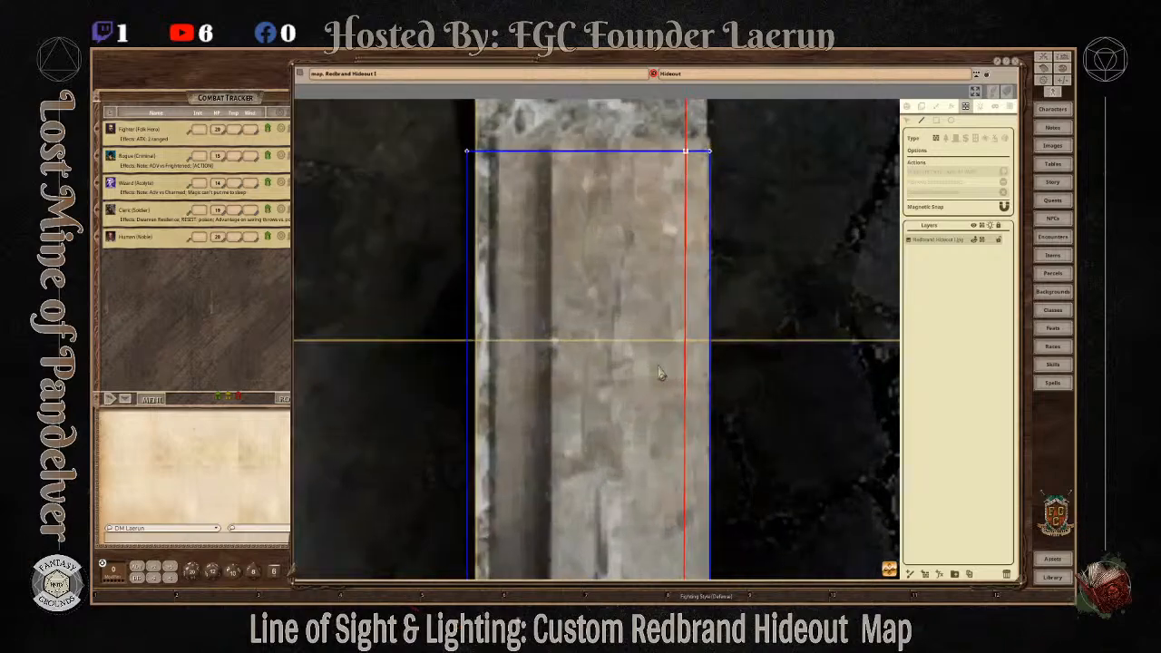
scroll(715, 390, "down", 4)
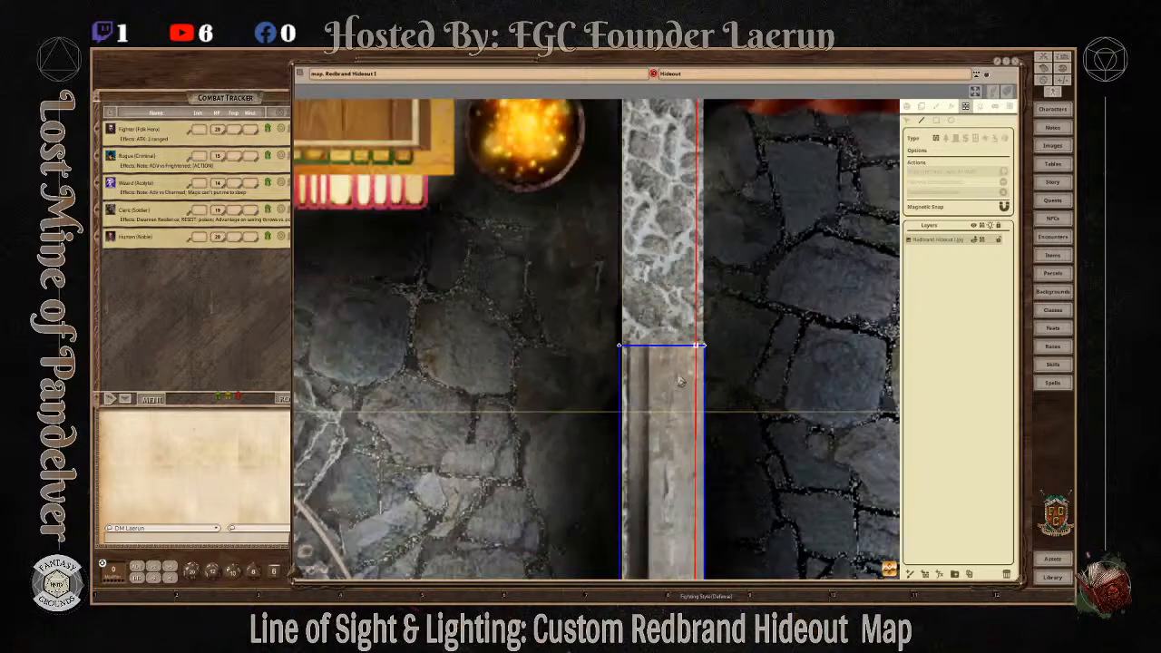
scroll(692, 401, "up", 4)
scroll(694, 340, "down", 2)
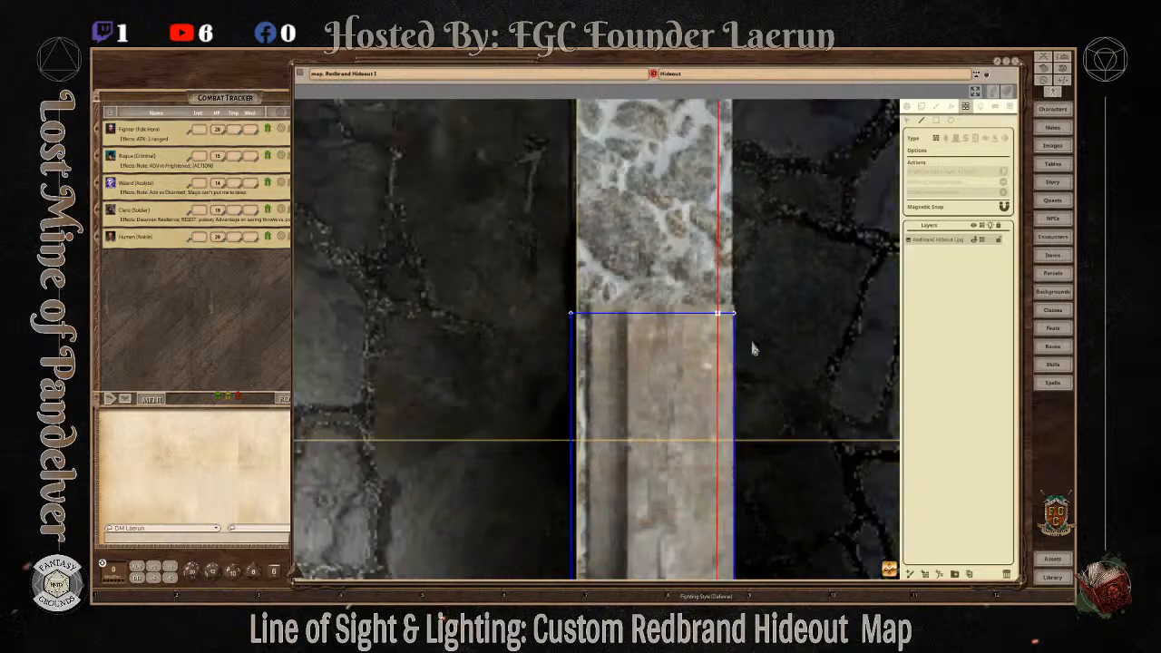
left_click_drag(896, 575, 698, 434)
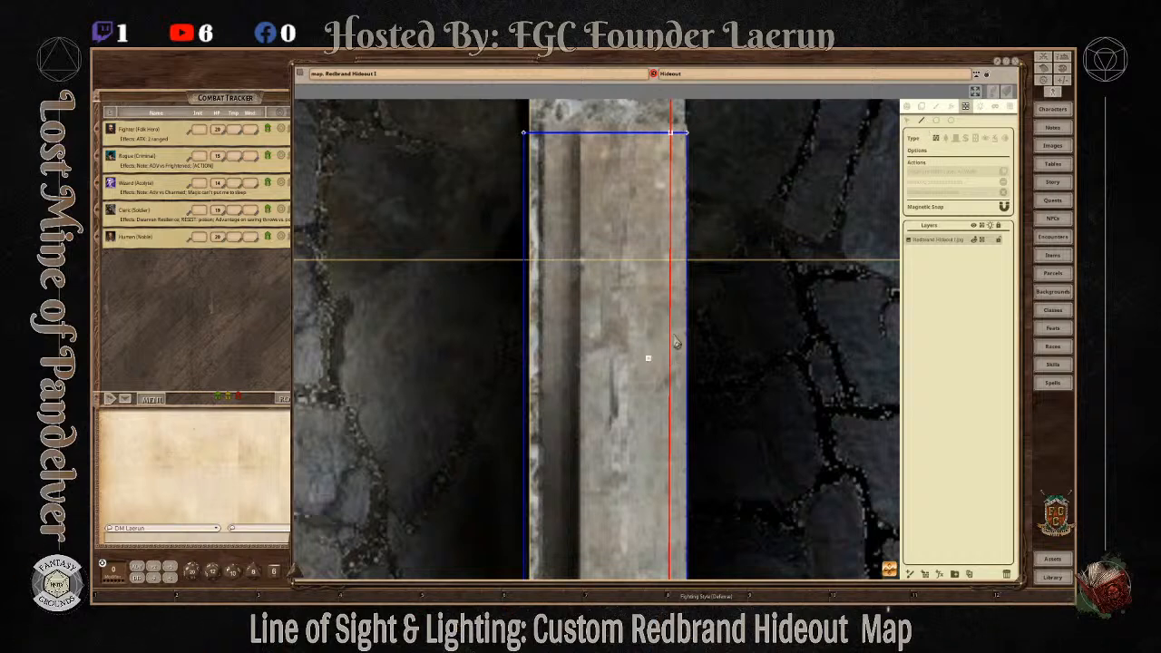
left_click(681, 242)
left_click(907, 120)
left_click_drag(640, 220, 679, 387)
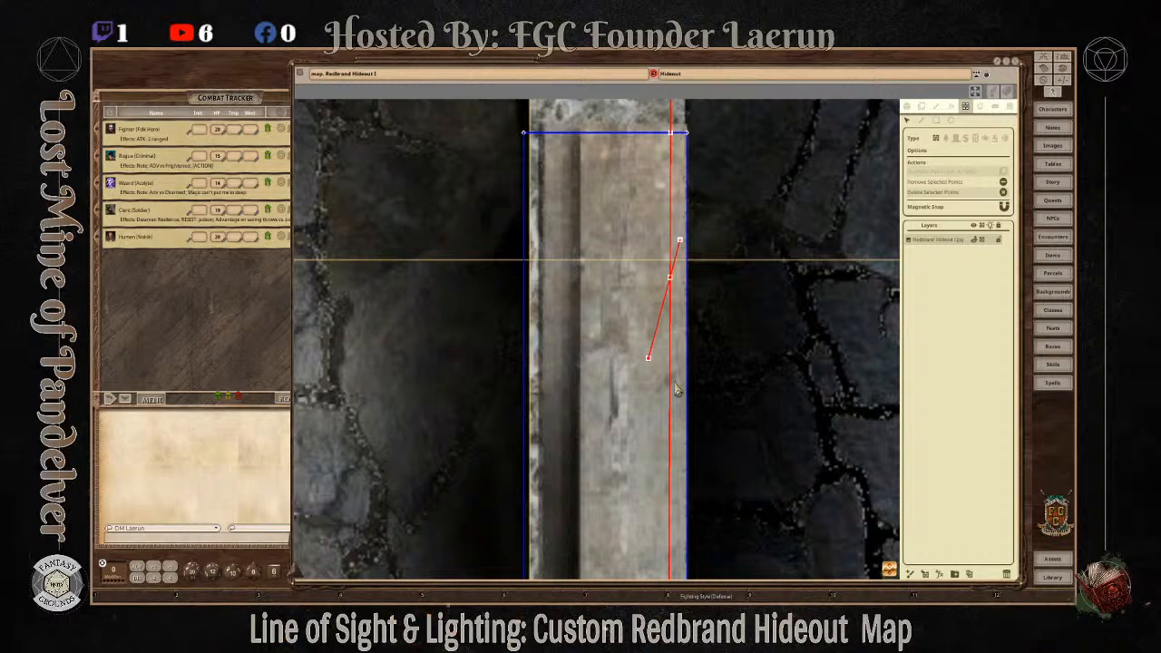
key("Delete")
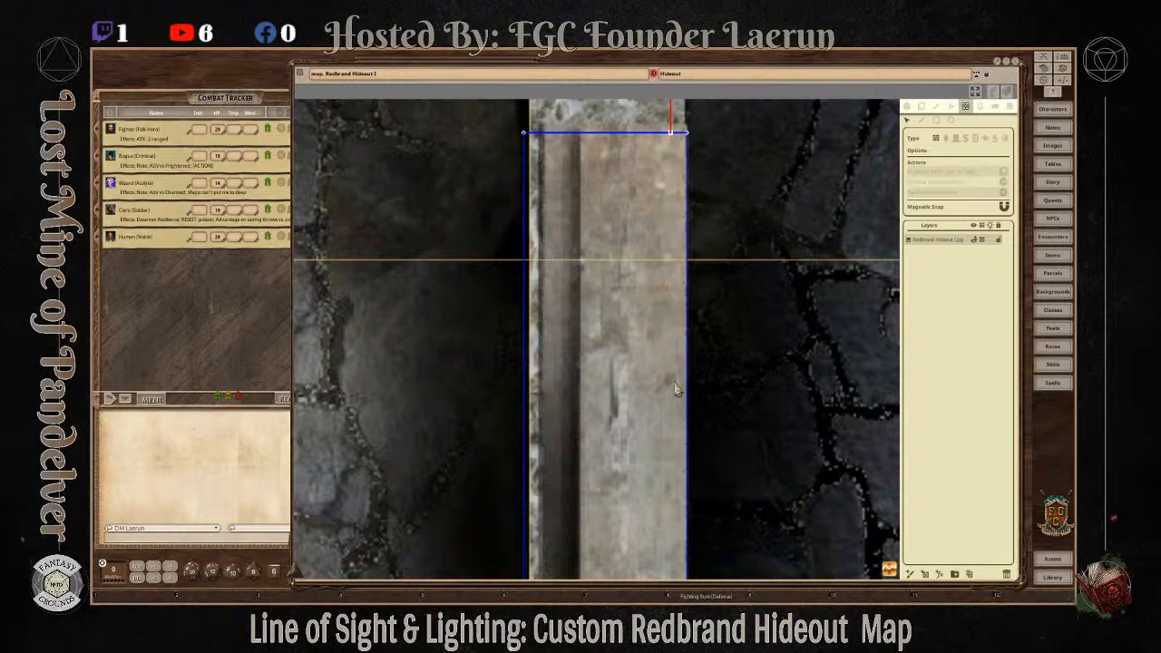
Step: Examine the wall line ends at the upper and lower edges of the vertical door by the magic circle
scroll(675, 390, "down", 3)
scroll(785, 524, "down", 2)
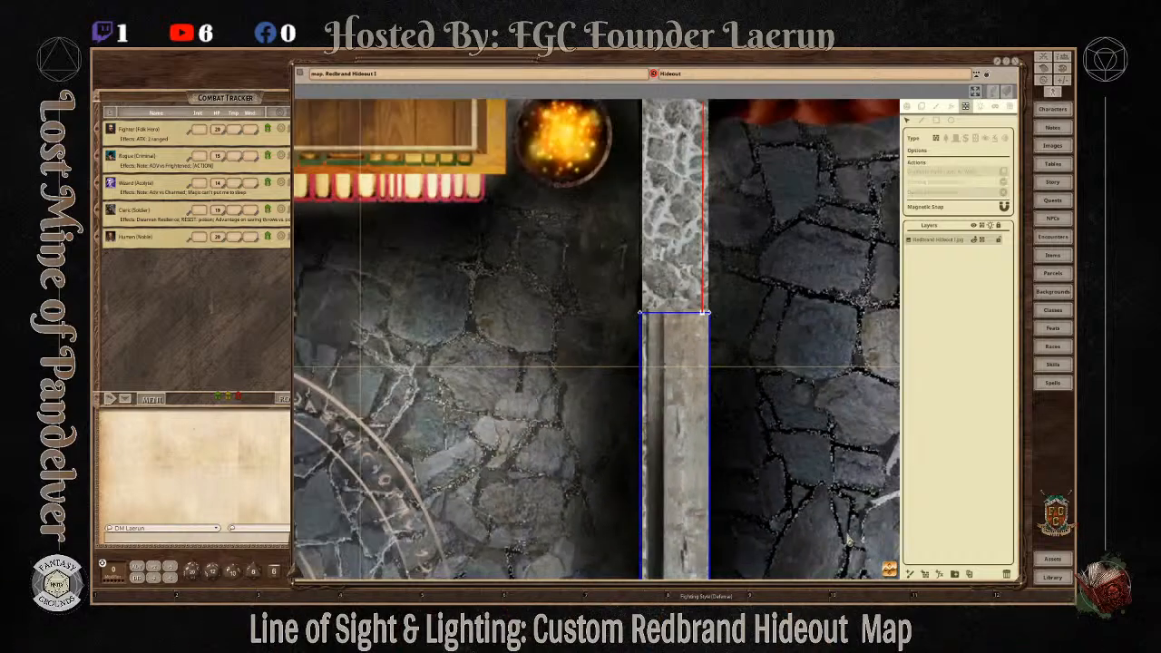
scroll(600, 441, "up", 5)
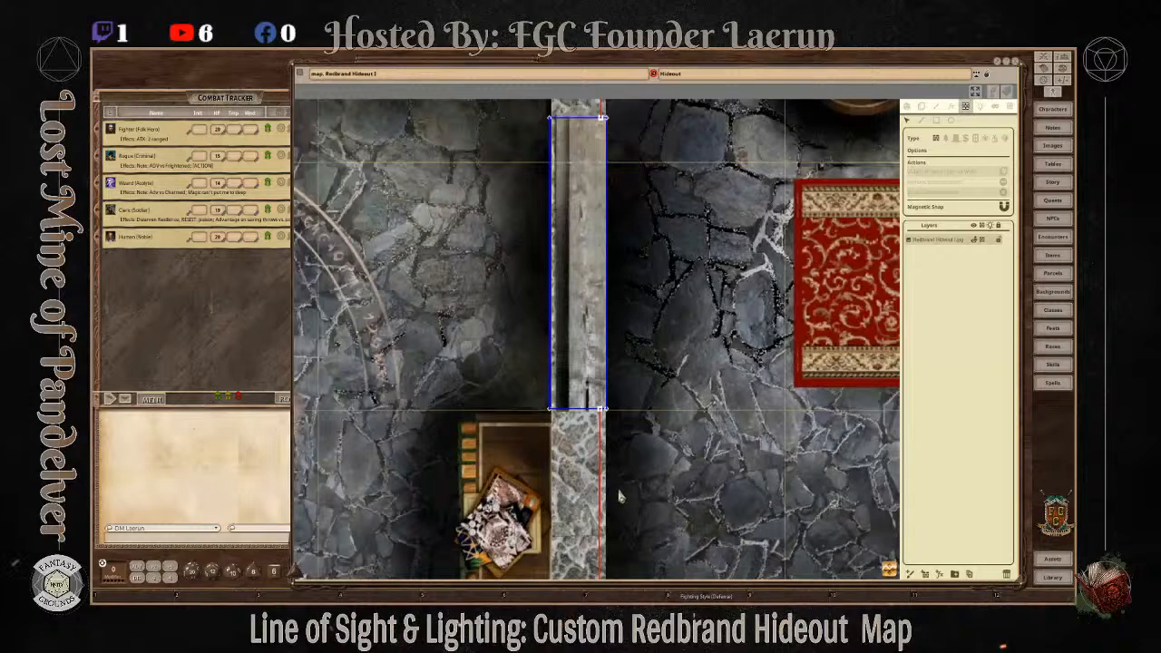
scroll(600, 442, "up", 6)
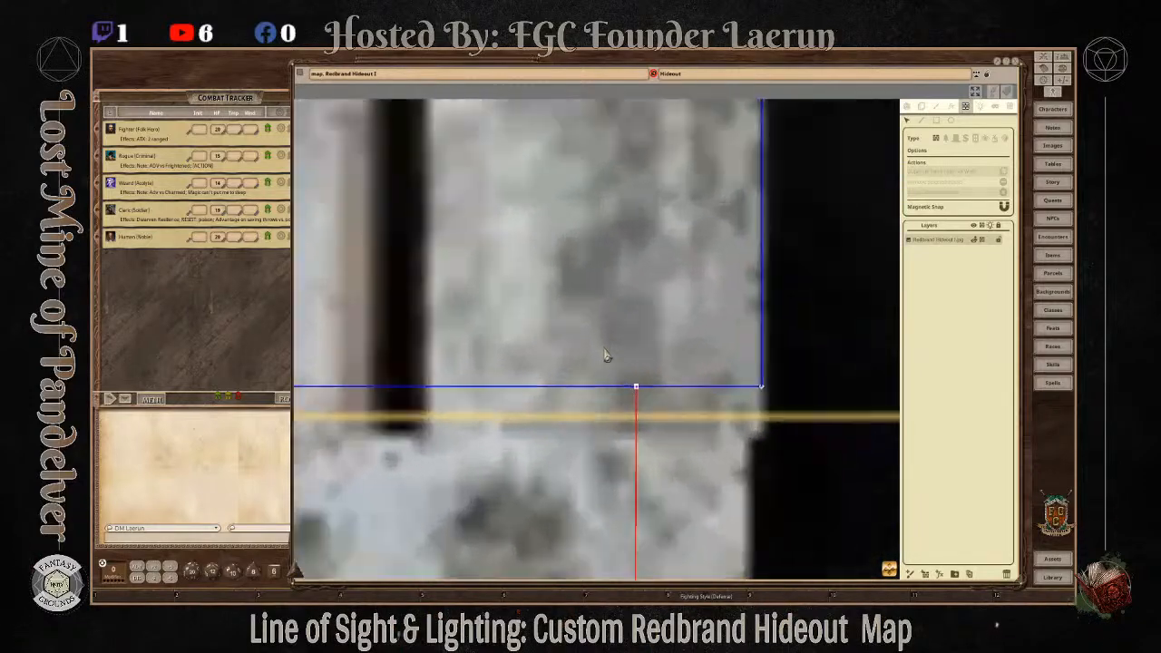
scroll(638, 370, "up", 2)
scroll(713, 447, "down", 7)
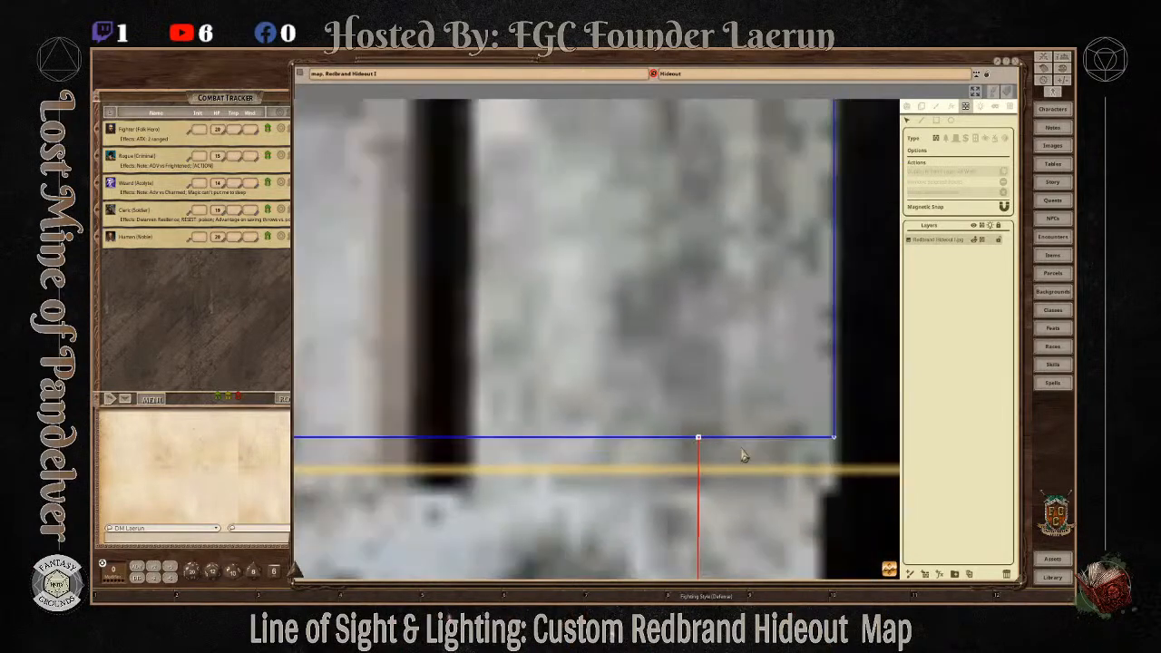
scroll(742, 456, "down", 6)
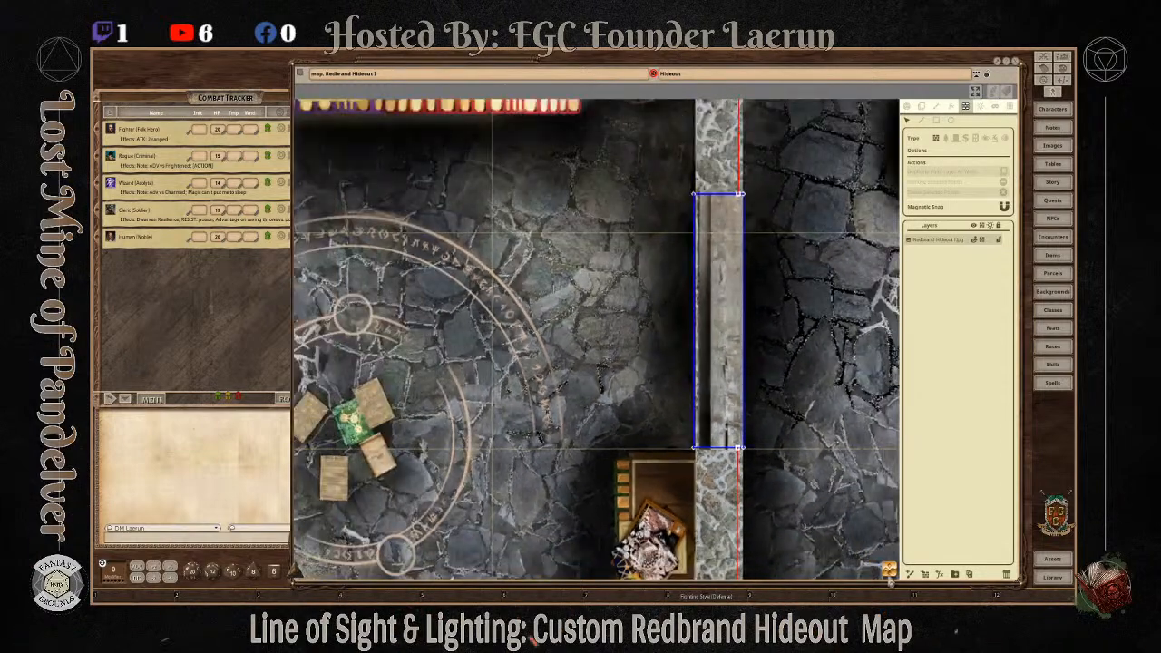
Step: Draw a wall line along the stone wall's left edge from the map's top edge, past the door, to the corner above the wooden floor
left_click_drag(892, 232, 853, 533)
scroll(649, 399, "up", 3)
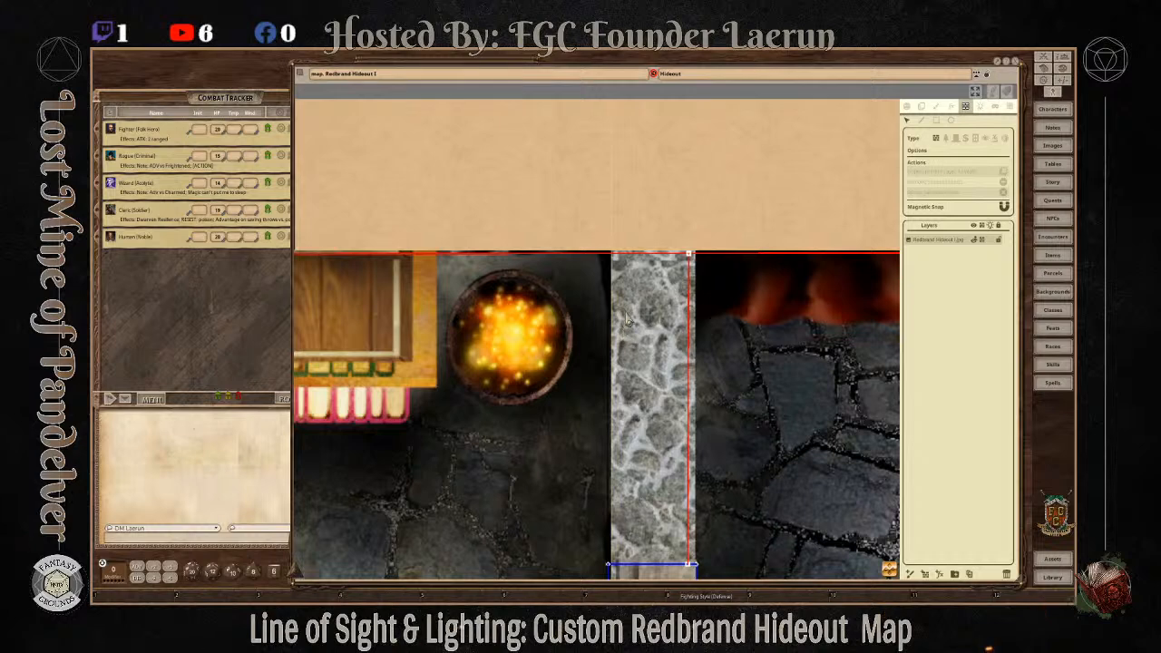
scroll(625, 272, "up", 2)
scroll(626, 281, "down", 1)
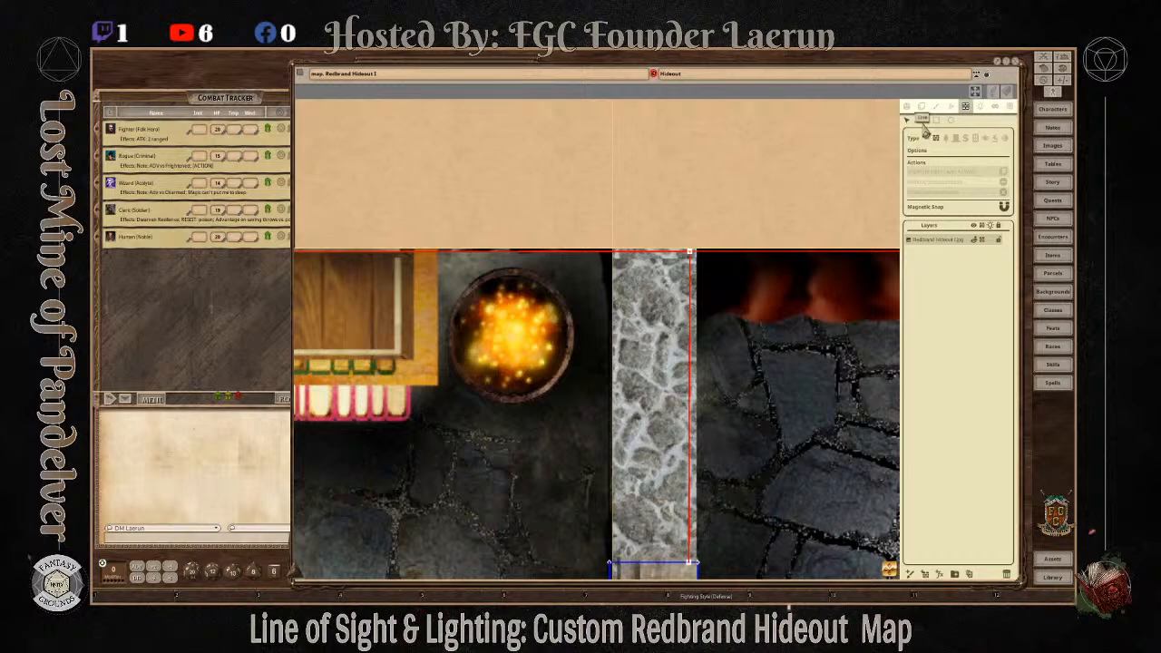
left_click(620, 253)
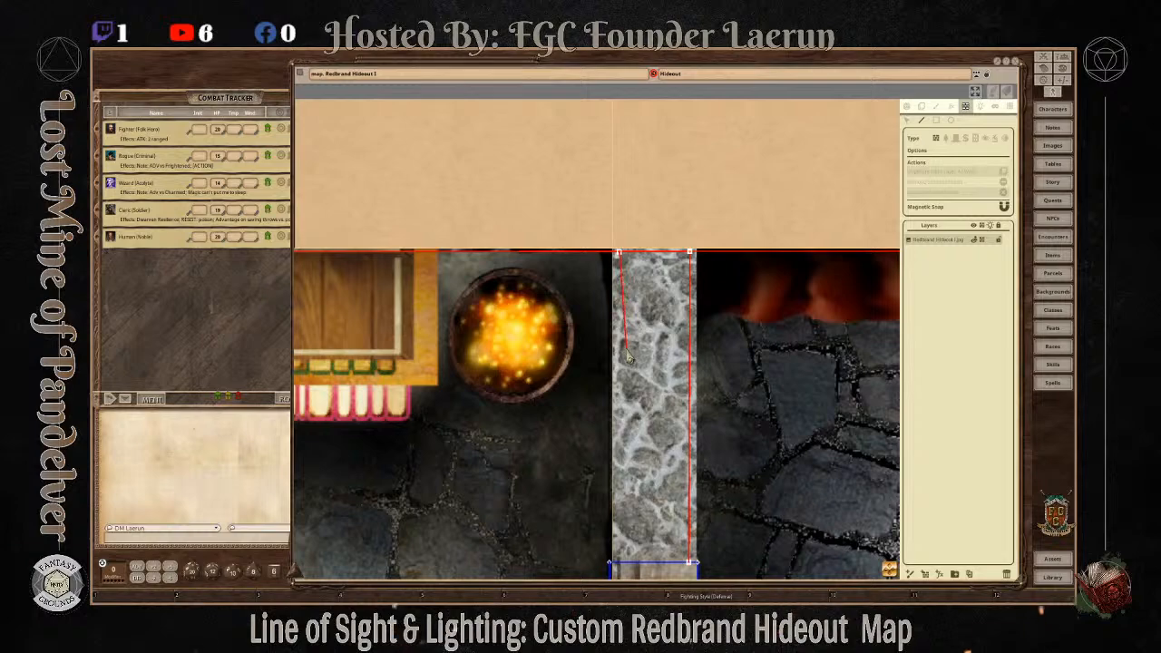
key("Down")
key("Down")
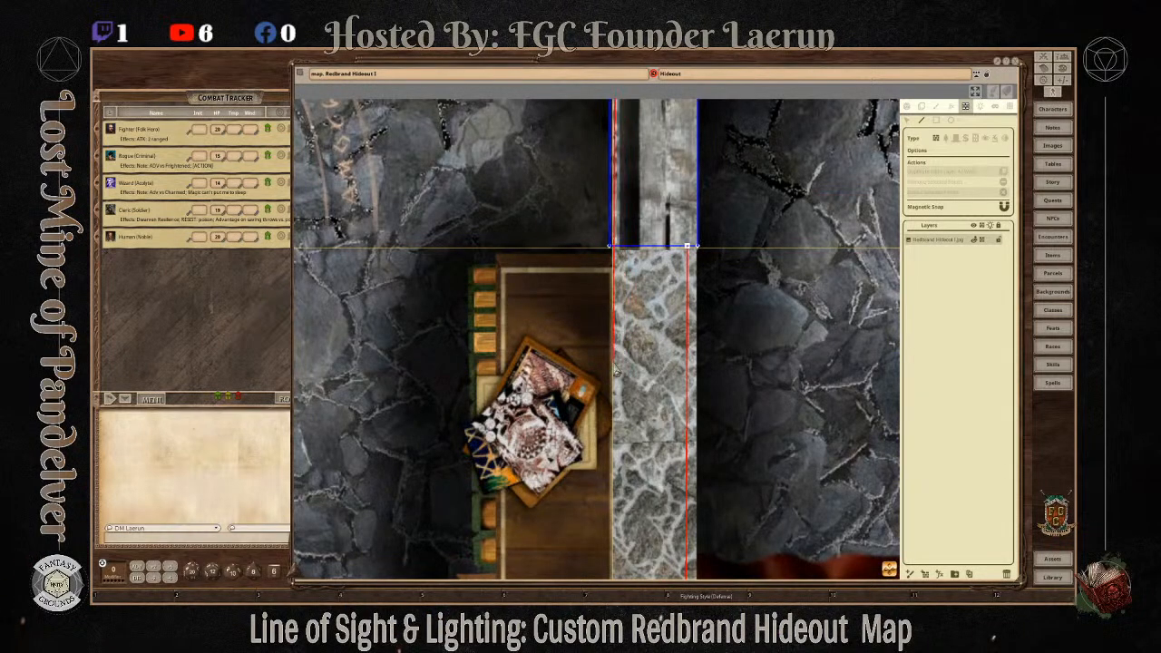
key("Down")
key("Down")
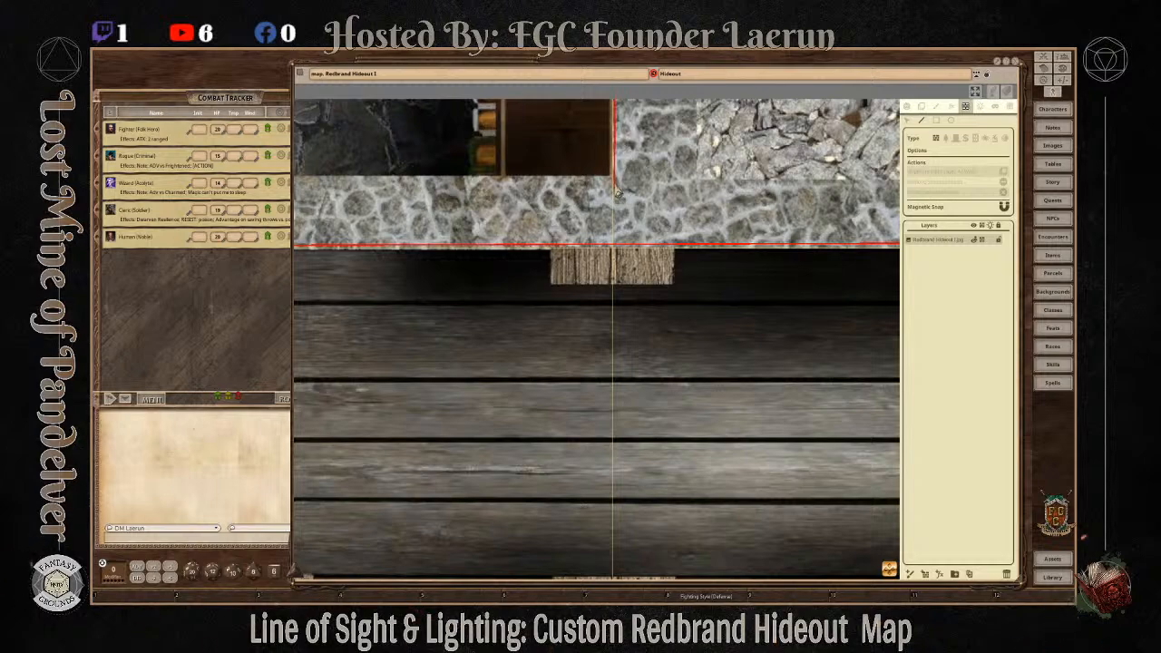
Step: Continue the wall line left through the horizontal door and around the stone pillar beside the fire, ending below the lower wall line
key("Left")
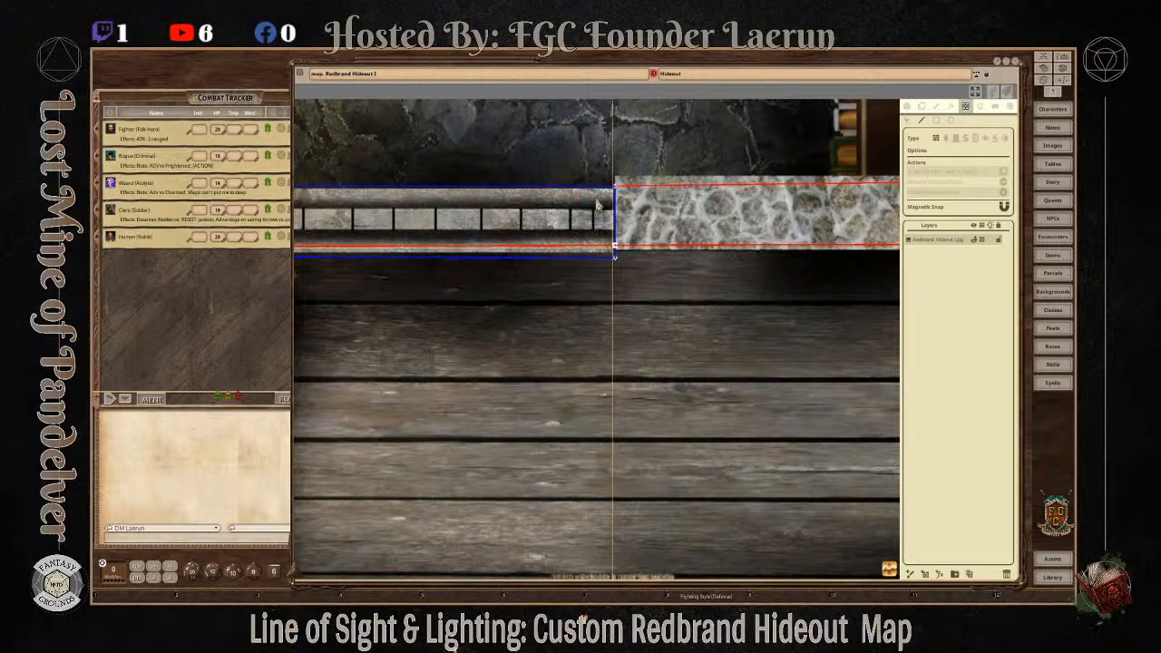
key("Left")
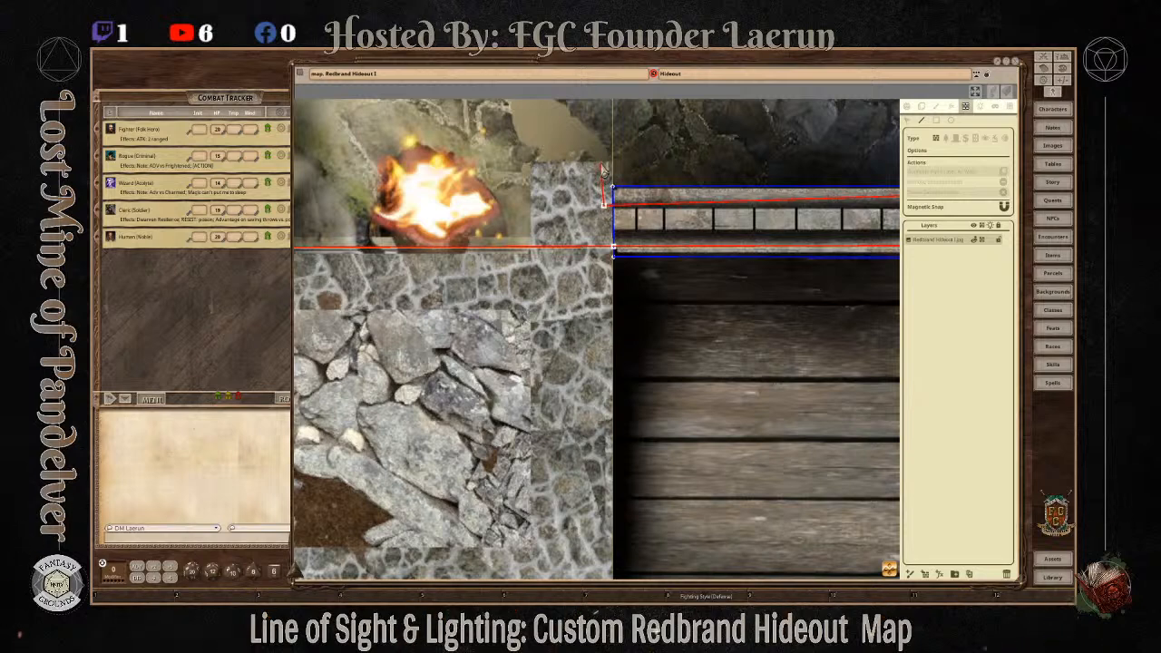
left_click(535, 166)
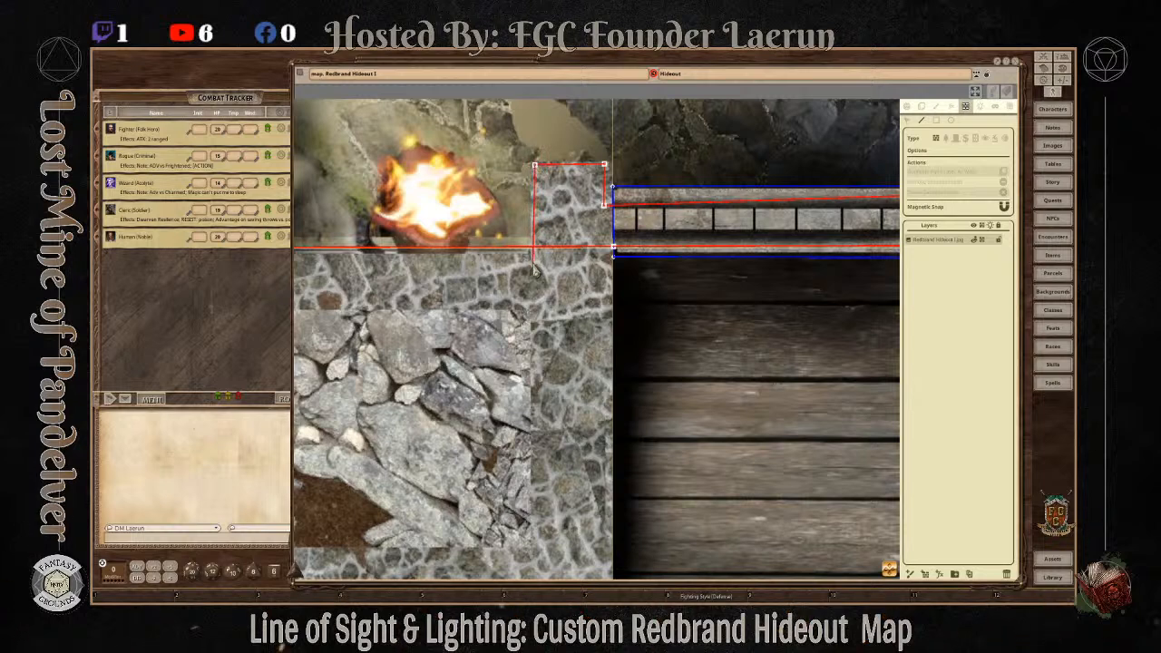
scroll(597, 322, "down", 5)
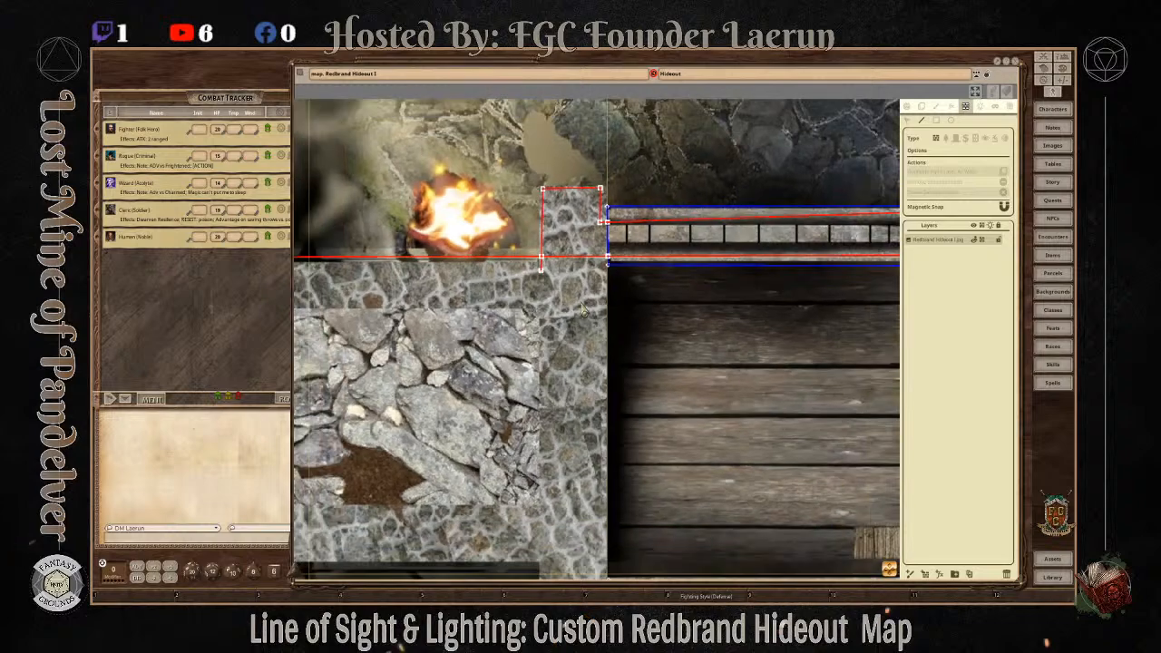
Step: Move the pillar's two right-hand wall points onto its right edge, aligning them with the horizontal door's left side
scroll(603, 337, "up", 1)
scroll(585, 322, "up", 5)
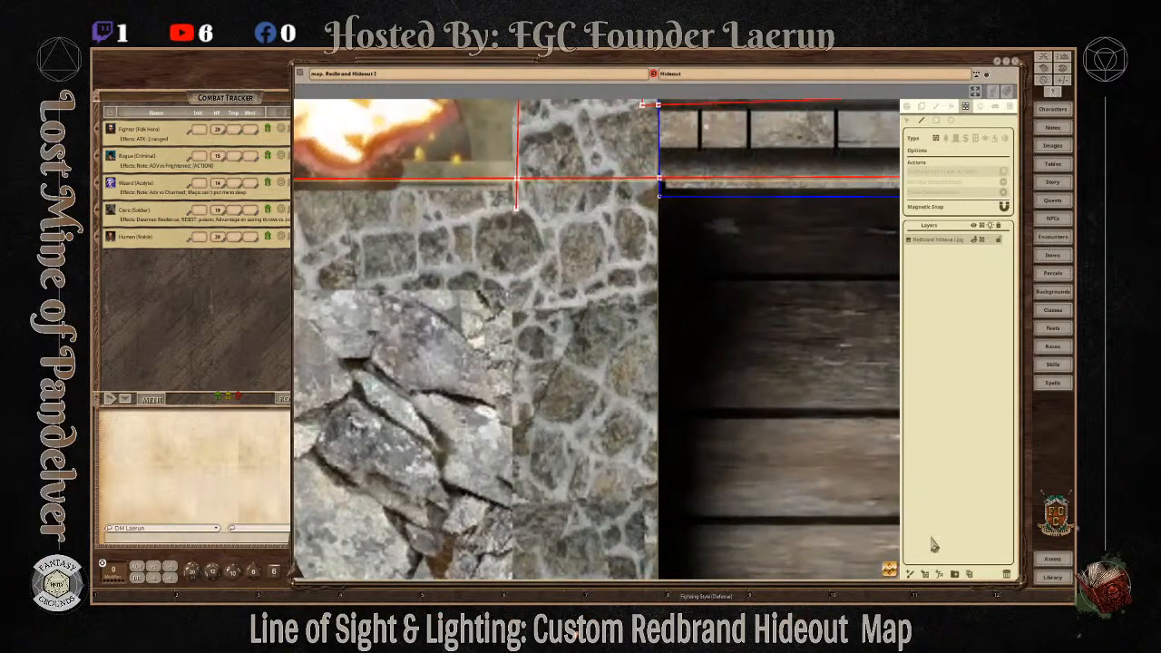
left_click_drag(725, 245, 636, 434)
scroll(580, 407, "up", 3)
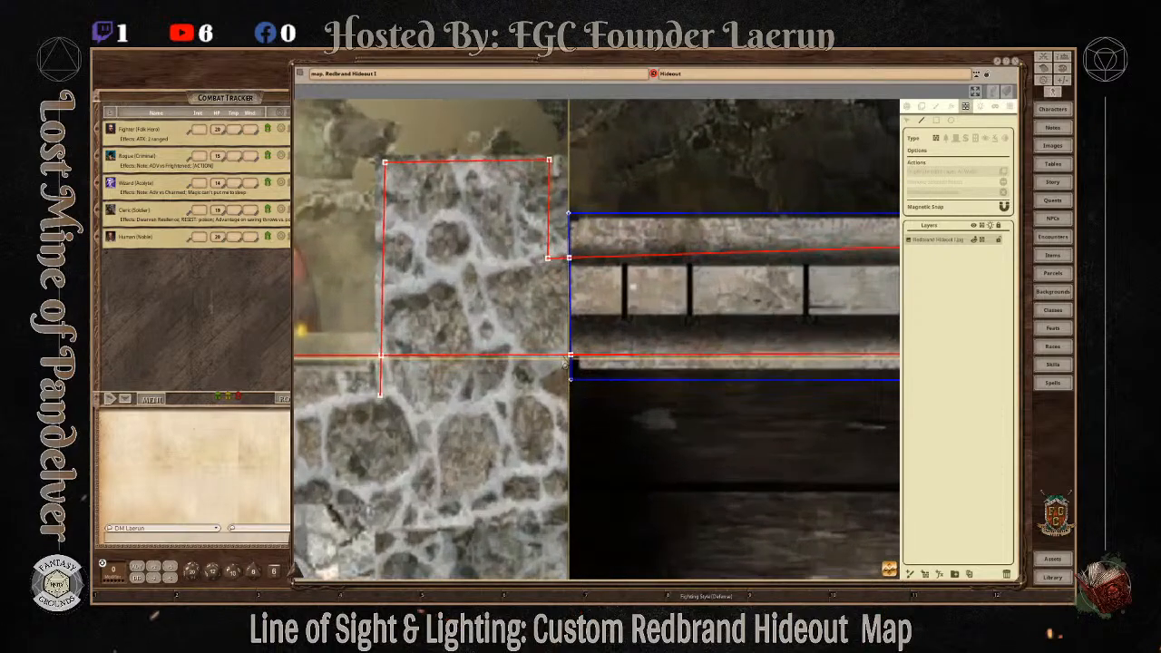
scroll(554, 225, "down", 2)
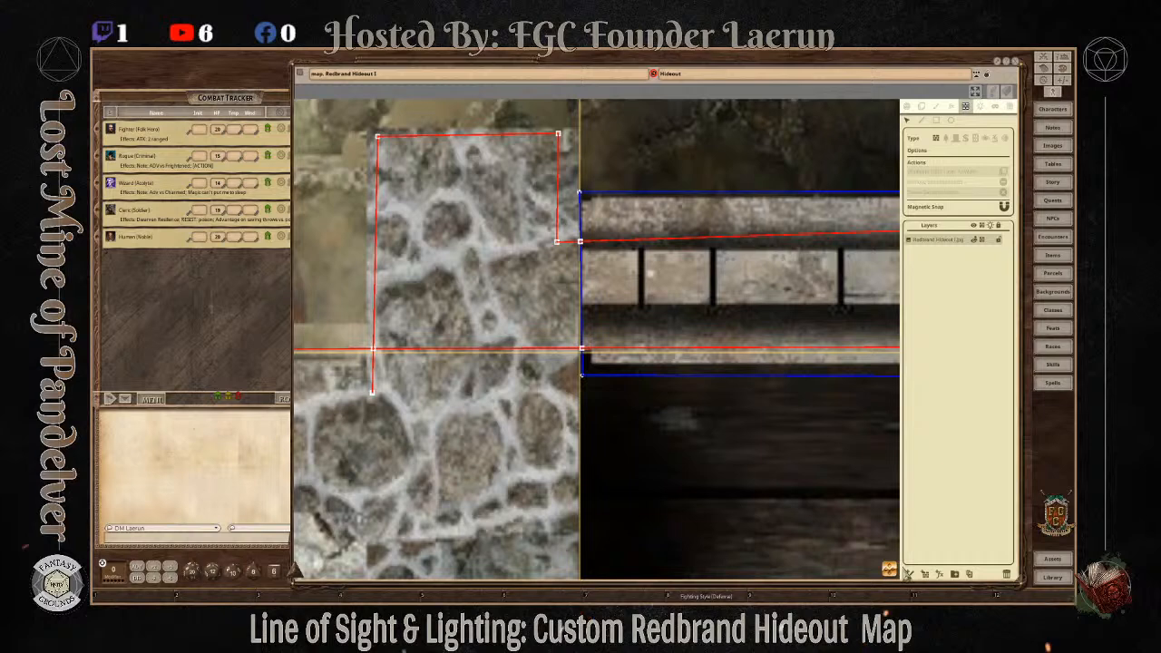
left_click_drag(686, 279, 706, 408)
left_click_drag(580, 265, 593, 265)
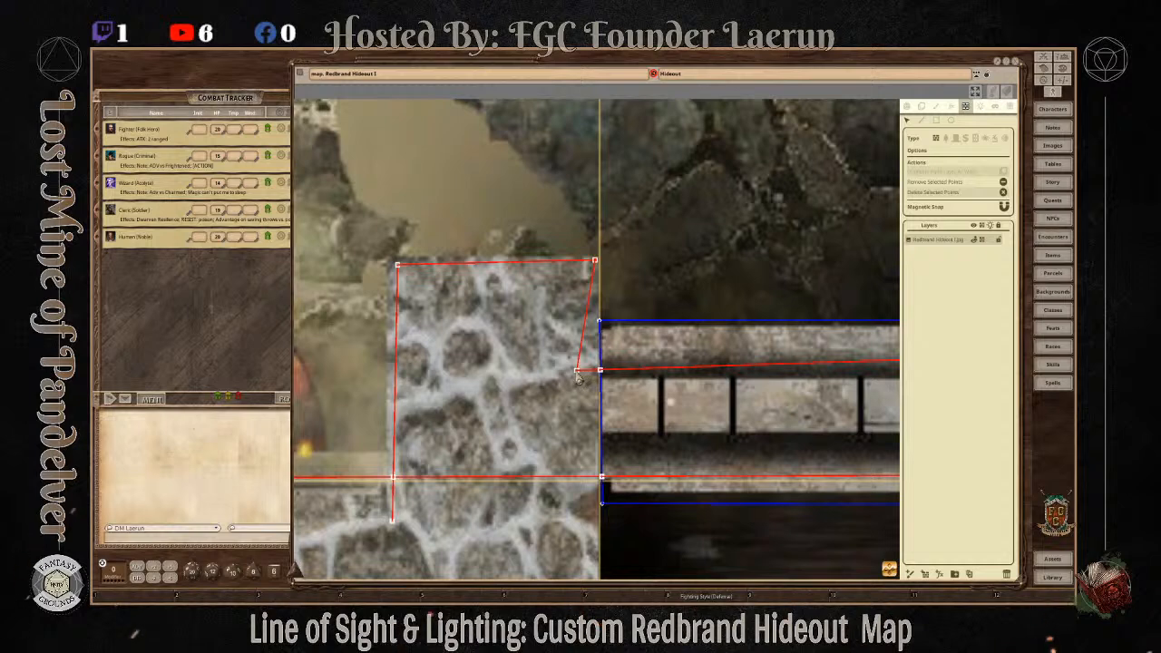
left_click_drag(577, 373, 599, 370)
left_click(601, 370)
scroll(603, 368, "up", 3)
scroll(603, 363, "up", 5)
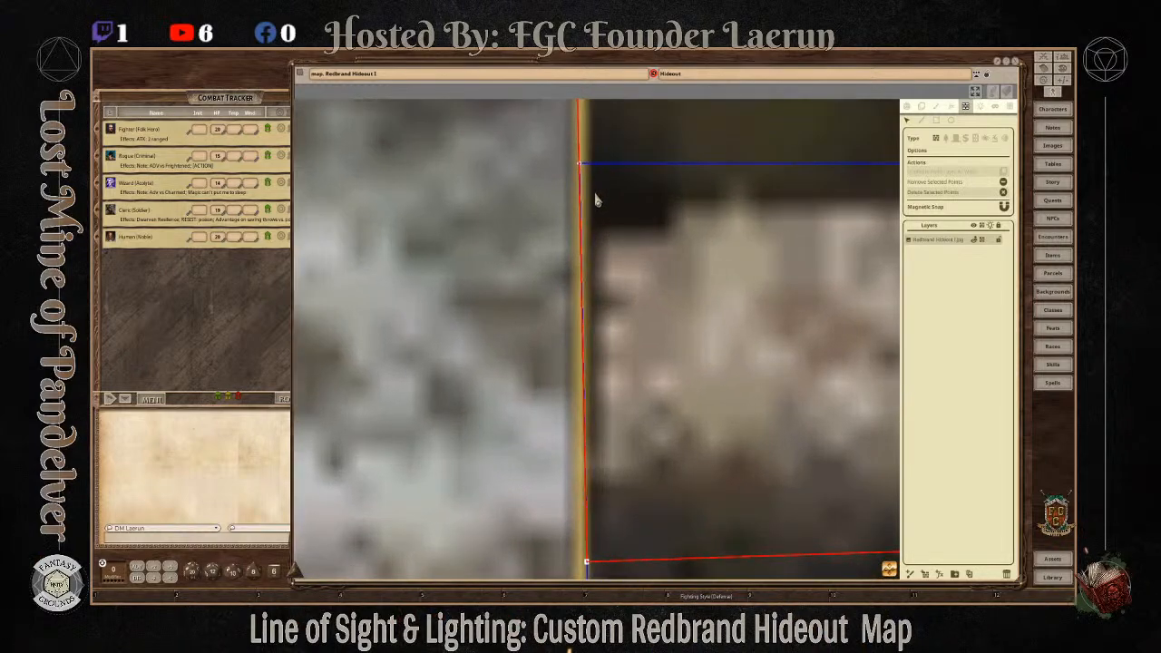
scroll(601, 272, "down", 2)
scroll(614, 446, "down", 6)
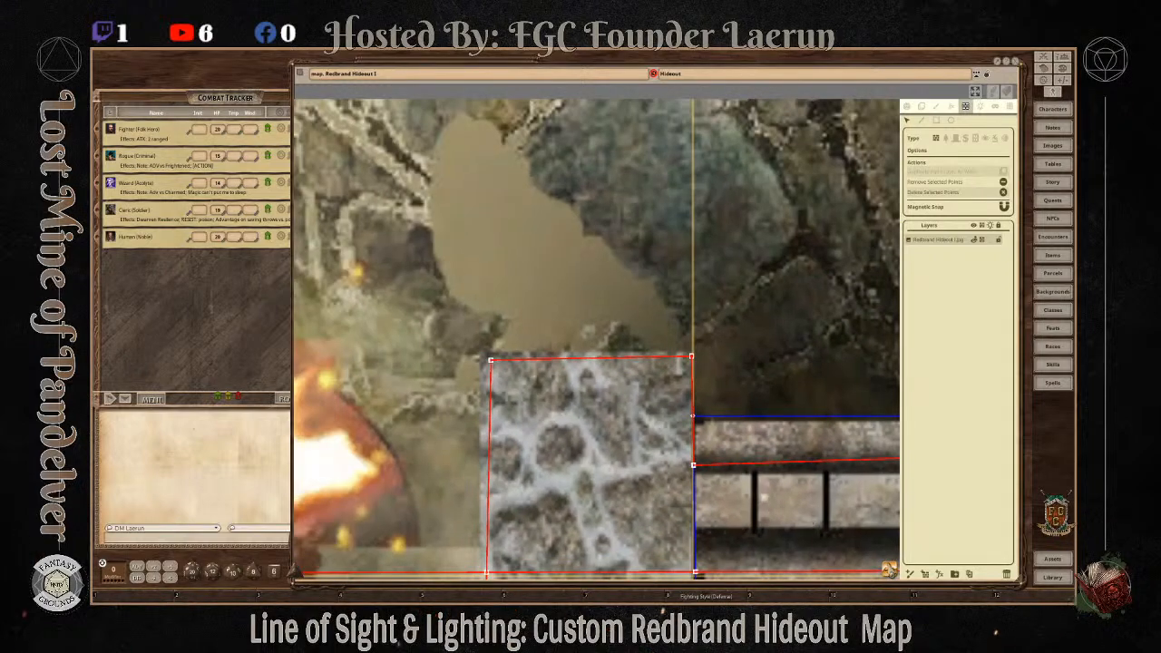
Step: Draw a short line across the upper wall line inside the horizontal door and delete it with the crossed wall segment
left_click_drag(886, 564, 432, 416)
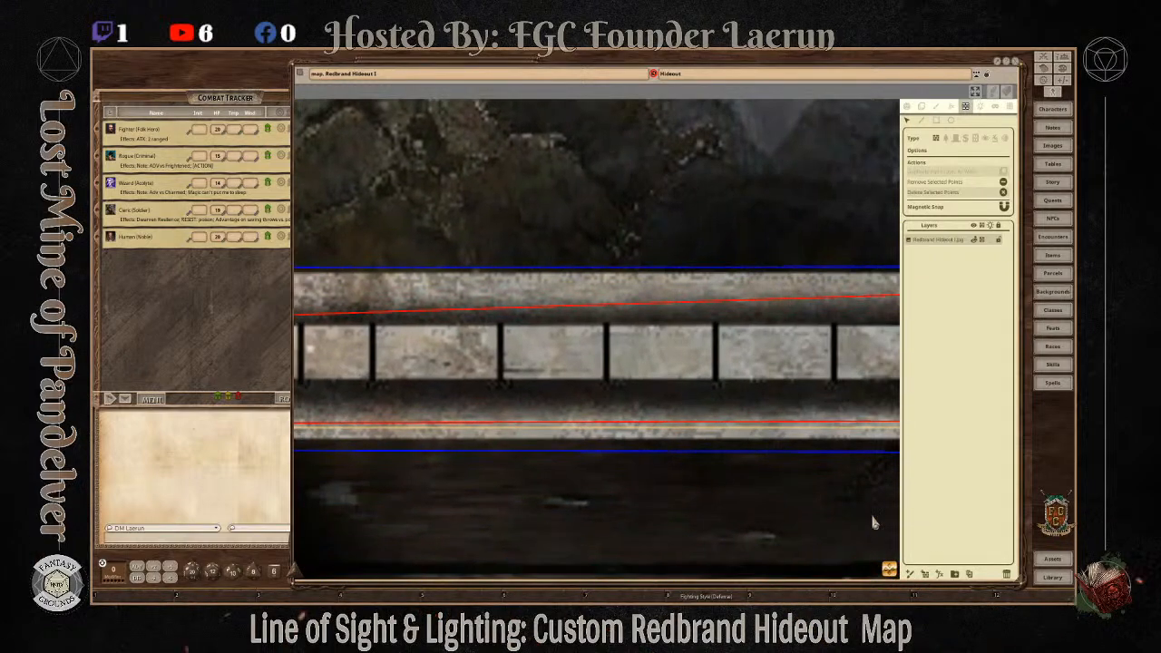
left_click(922, 120)
left_click(440, 292)
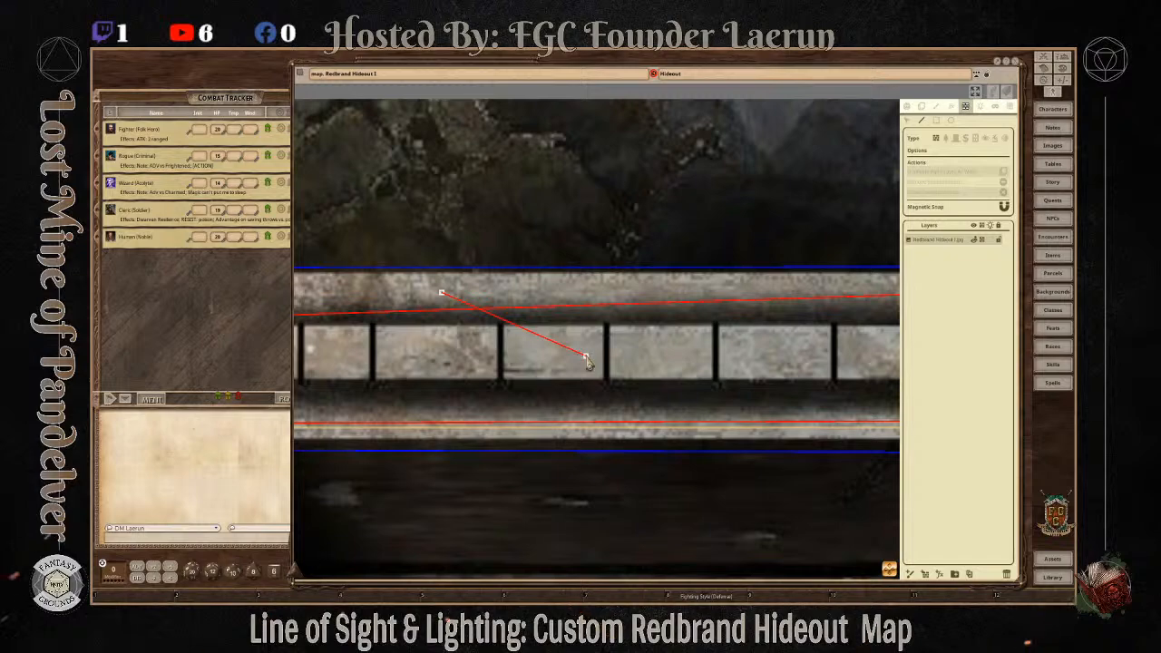
scroll(599, 372, "down", 5)
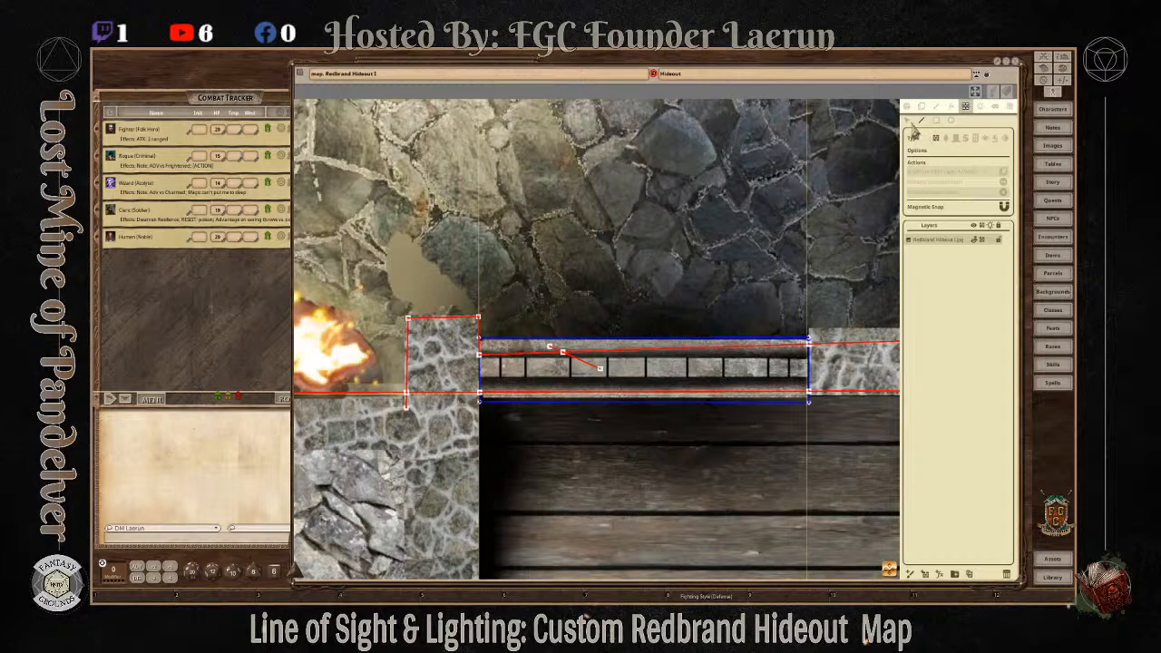
left_click_drag(539, 345, 608, 382)
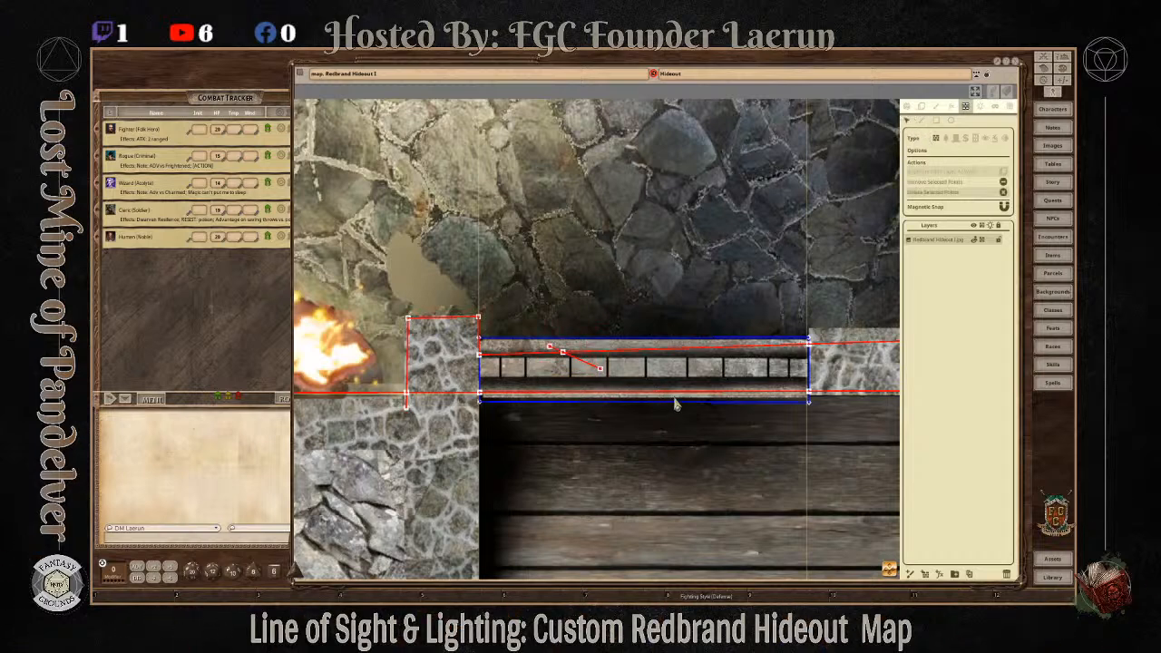
key("Delete")
Step: Draw a short line across the lower wall line inside the horizontal door and delete it with the crossed wall segment
scroll(675, 403, "up", 4)
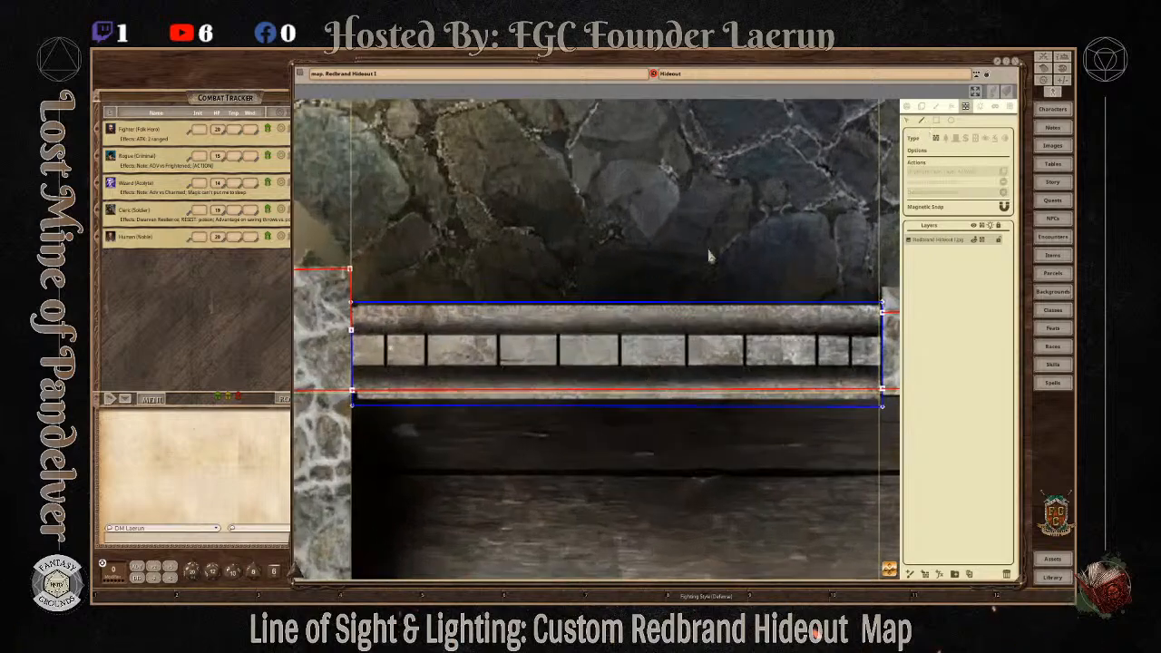
left_click(665, 399)
scroll(699, 410, "up", 3)
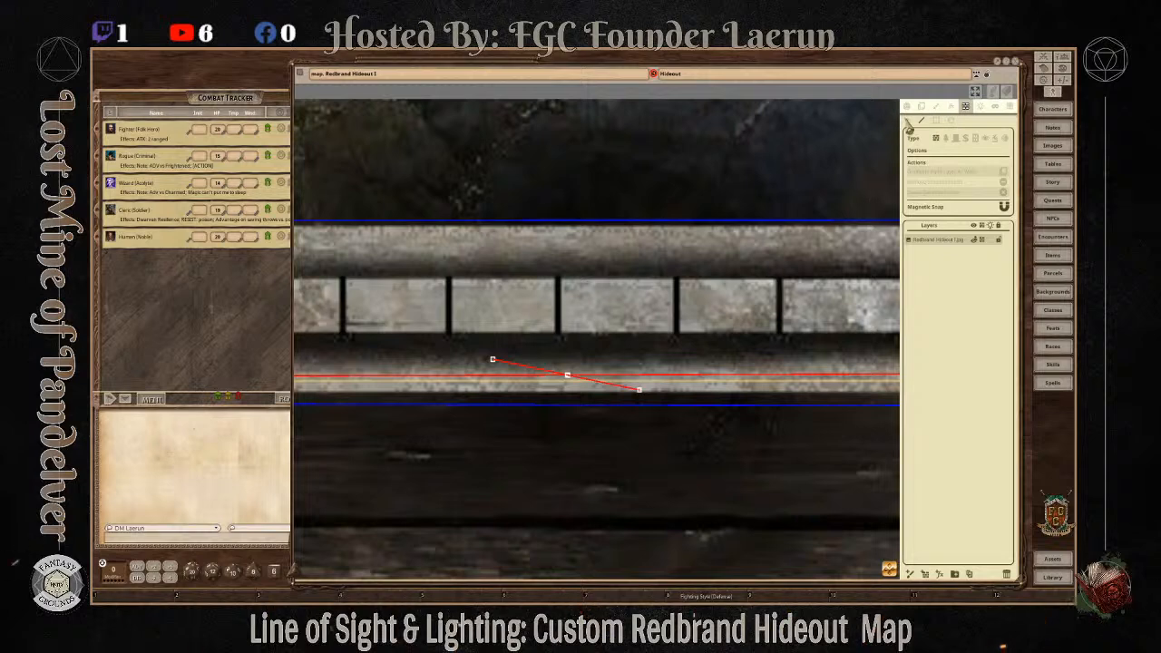
left_click_drag(513, 365, 687, 405)
left_click(688, 405)
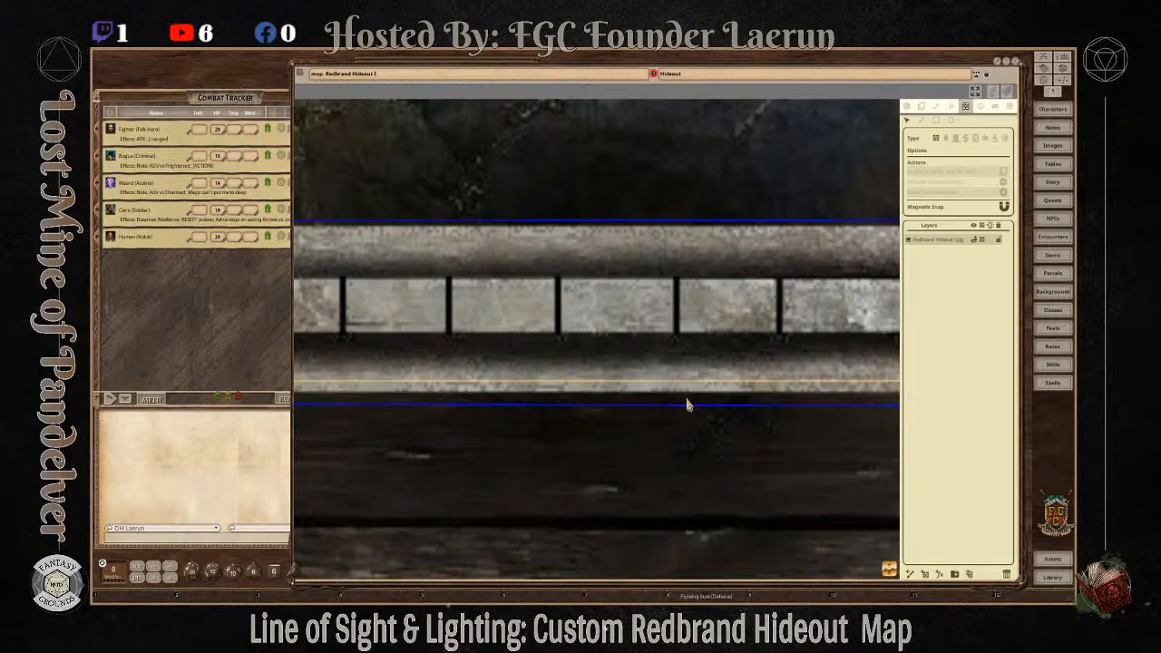
scroll(689, 404, "down", 5)
scroll(742, 394, "up", 3)
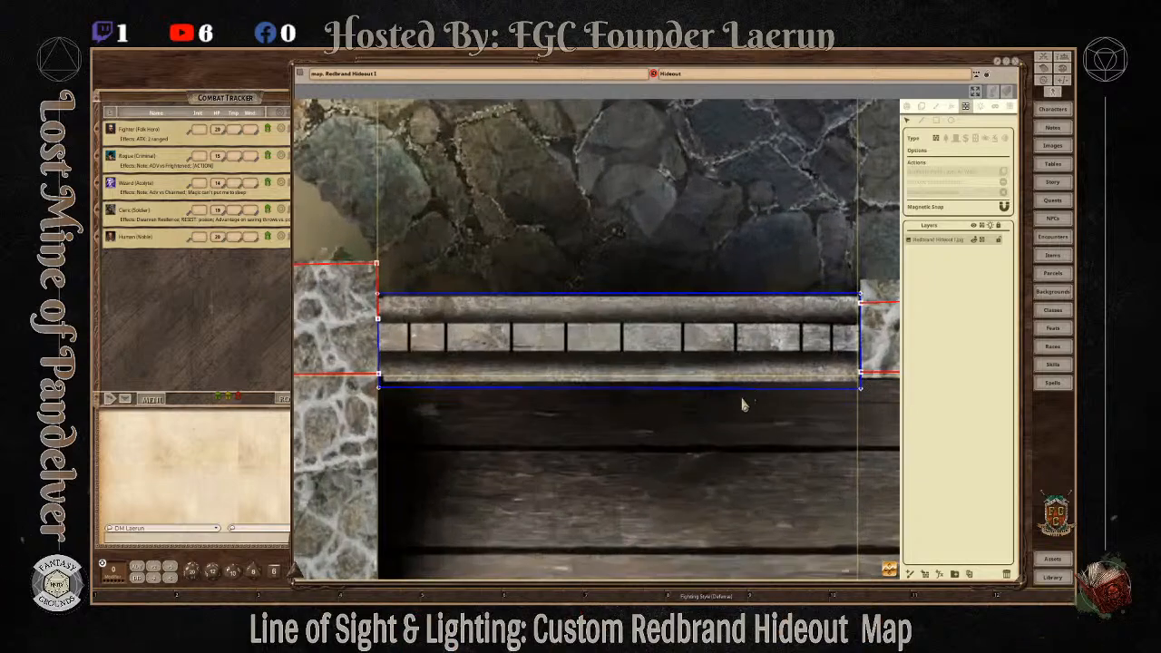
Step: Move the horizontal door's lower-left corner up onto the endpoint of the pillar's lower wall line
scroll(378, 399, "up", 8)
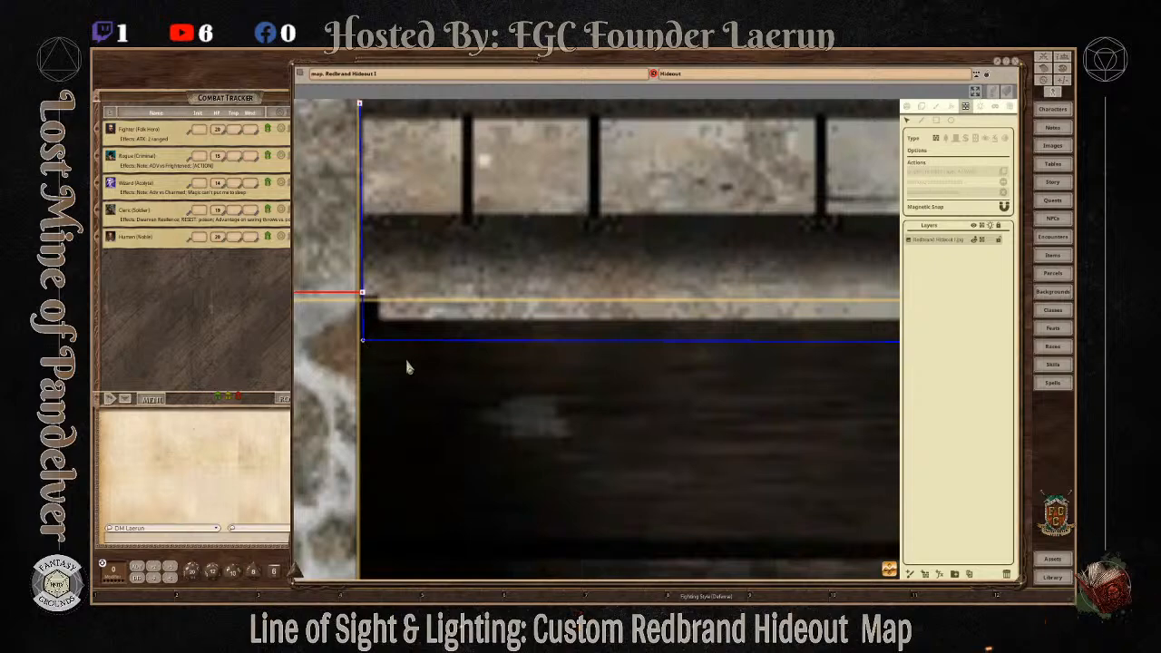
scroll(396, 363, "down", 4)
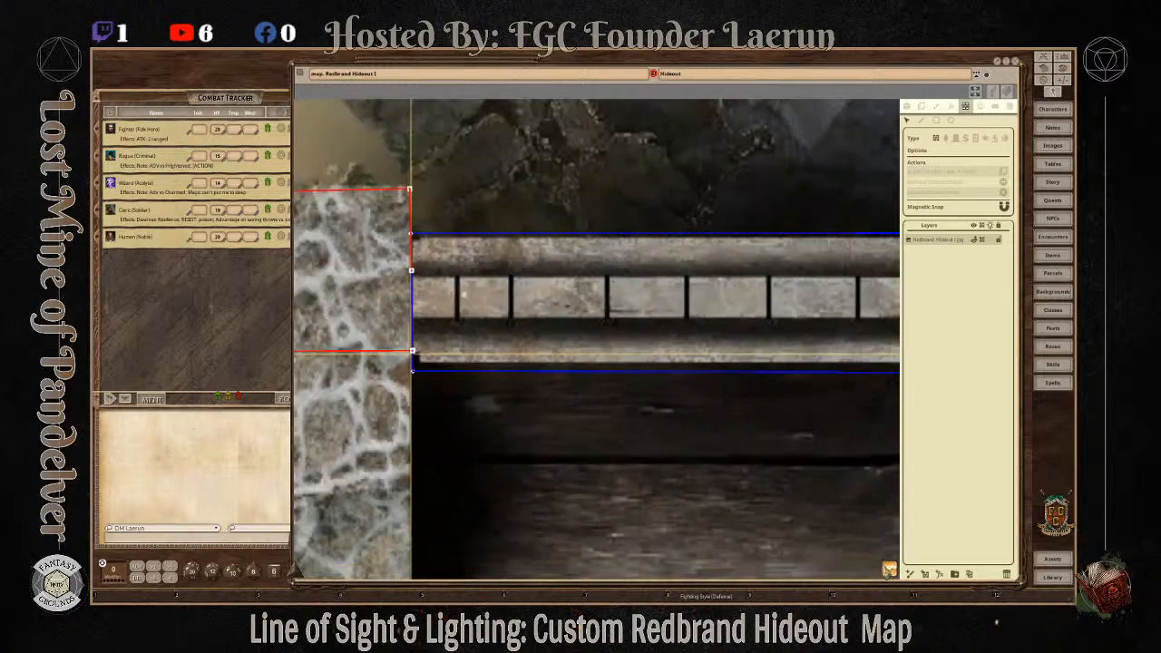
scroll(472, 426, "up", 6)
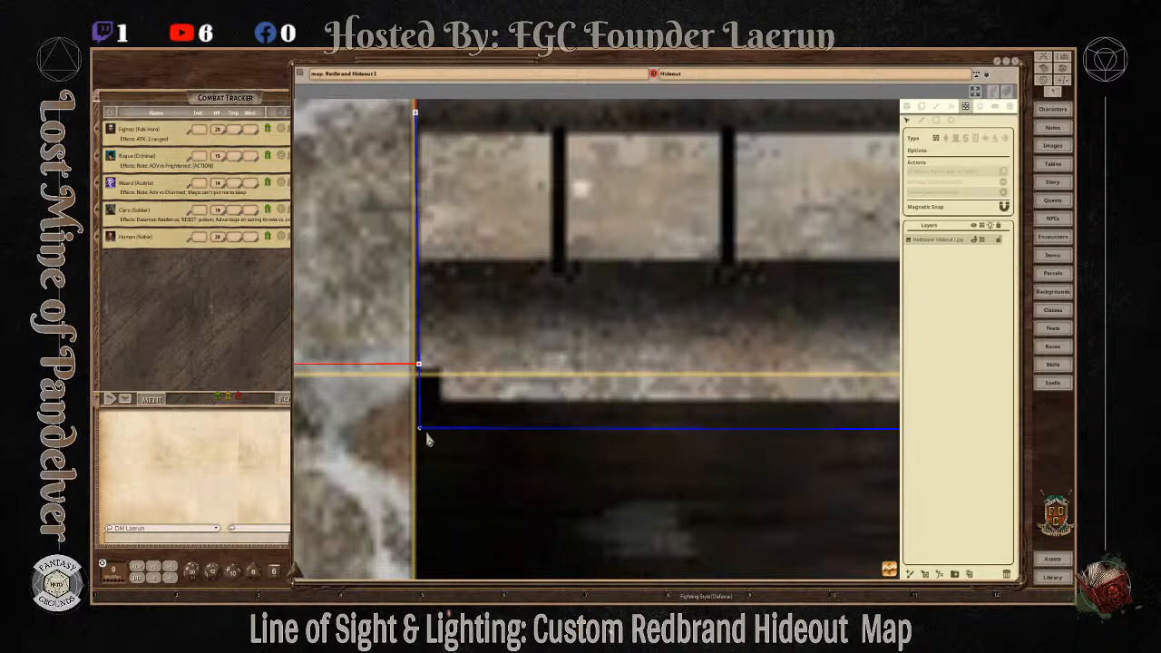
left_click_drag(422, 435, 423, 379)
scroll(422, 379, "down", 3)
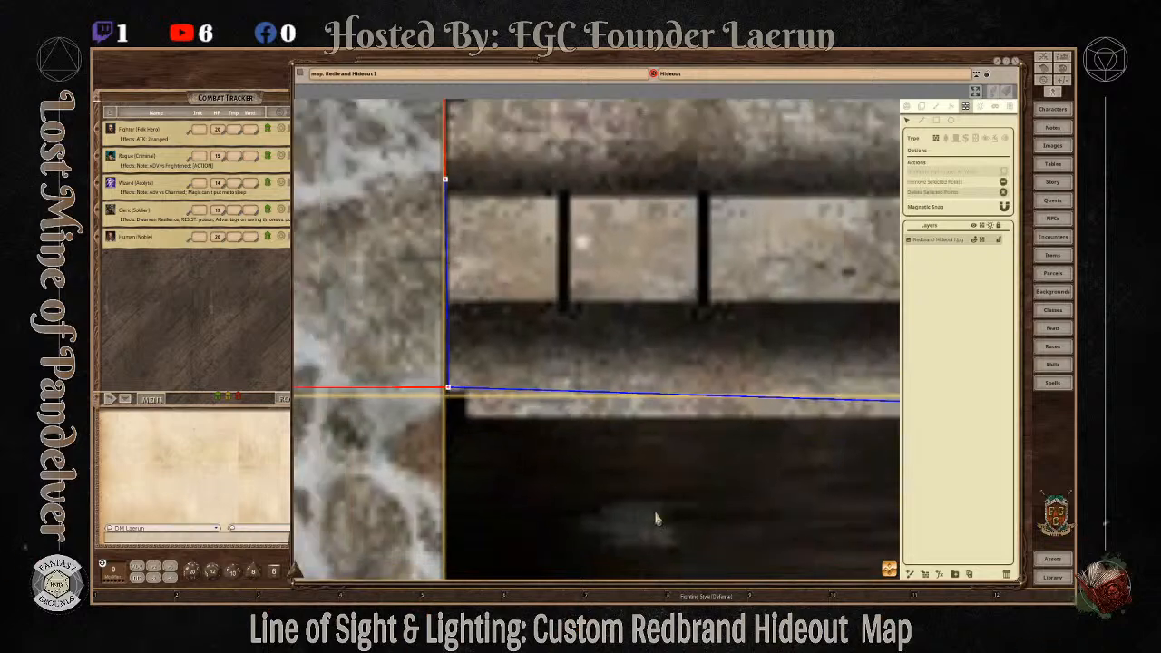
Step: Move the horizontal door's lower-right corner up onto the endpoint of the lower wall line beside it
left_click_drag(889, 490, 252, 562)
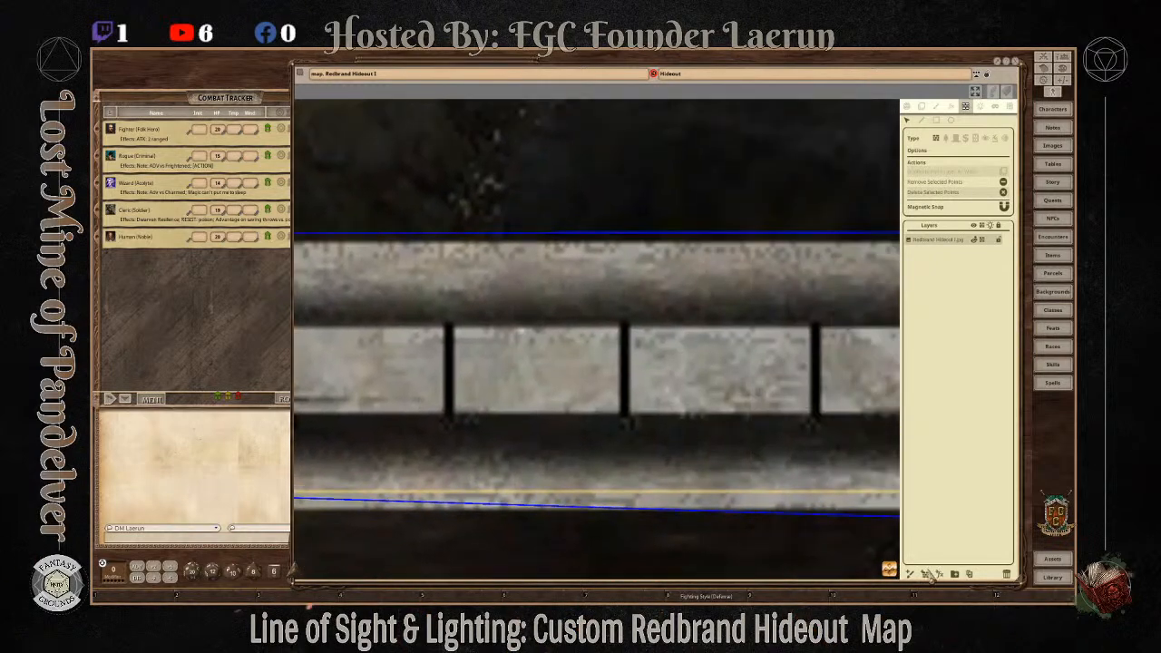
left_click_drag(897, 577, 916, 585)
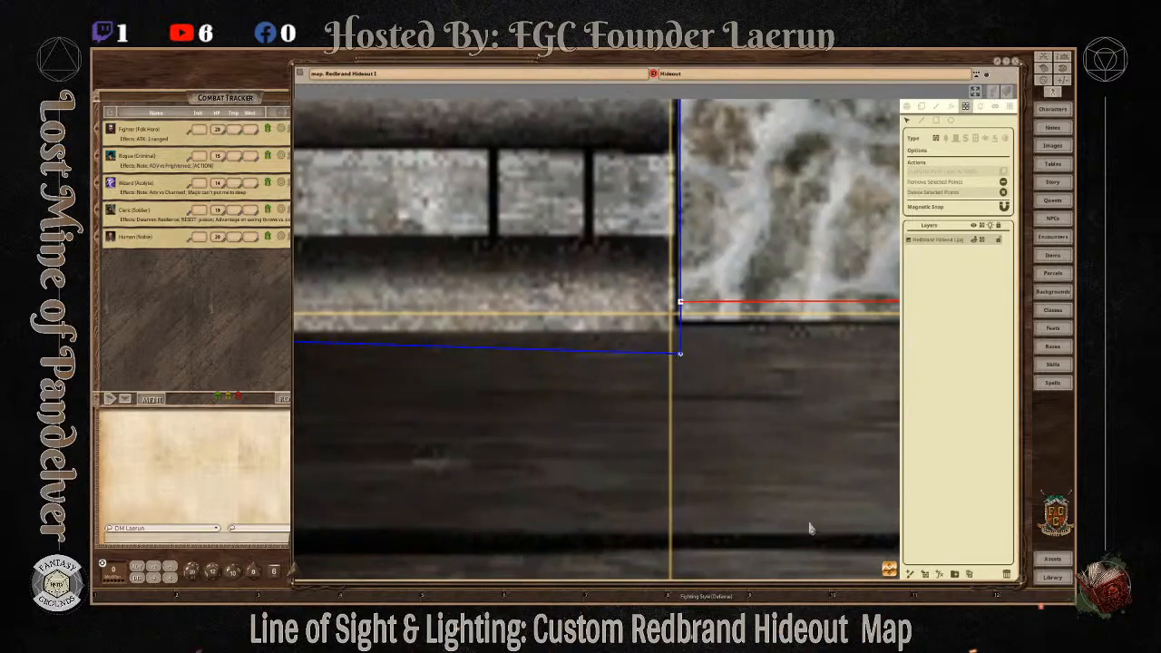
left_click_drag(684, 360, 683, 309)
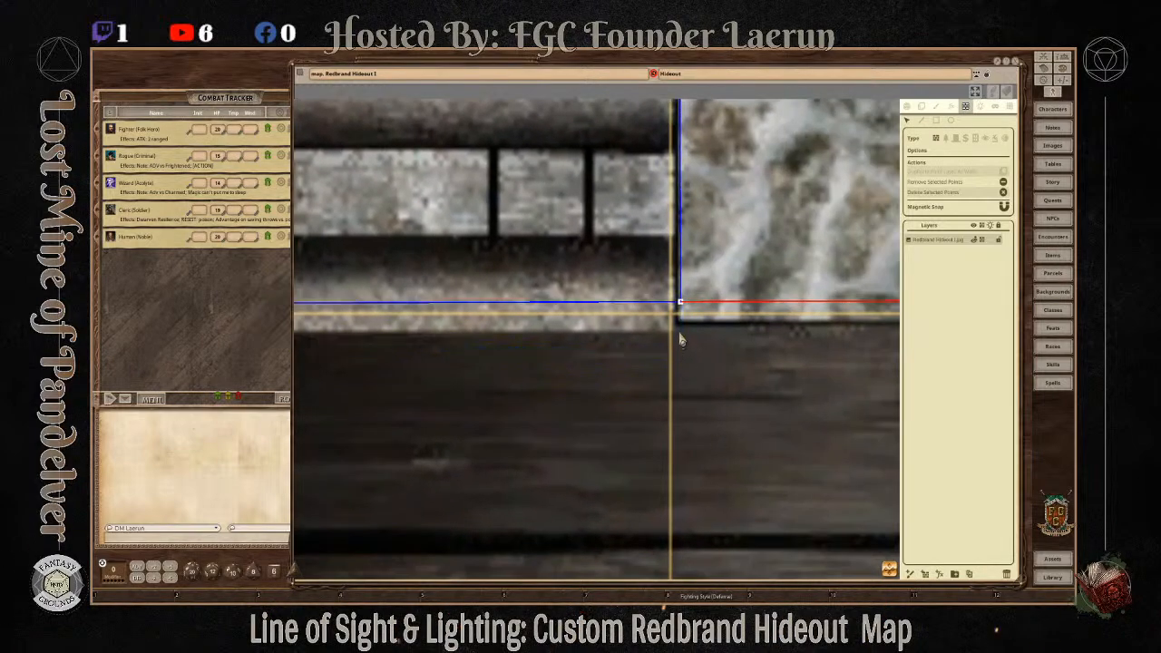
scroll(699, 367, "up", 3)
scroll(699, 334, "down", 5)
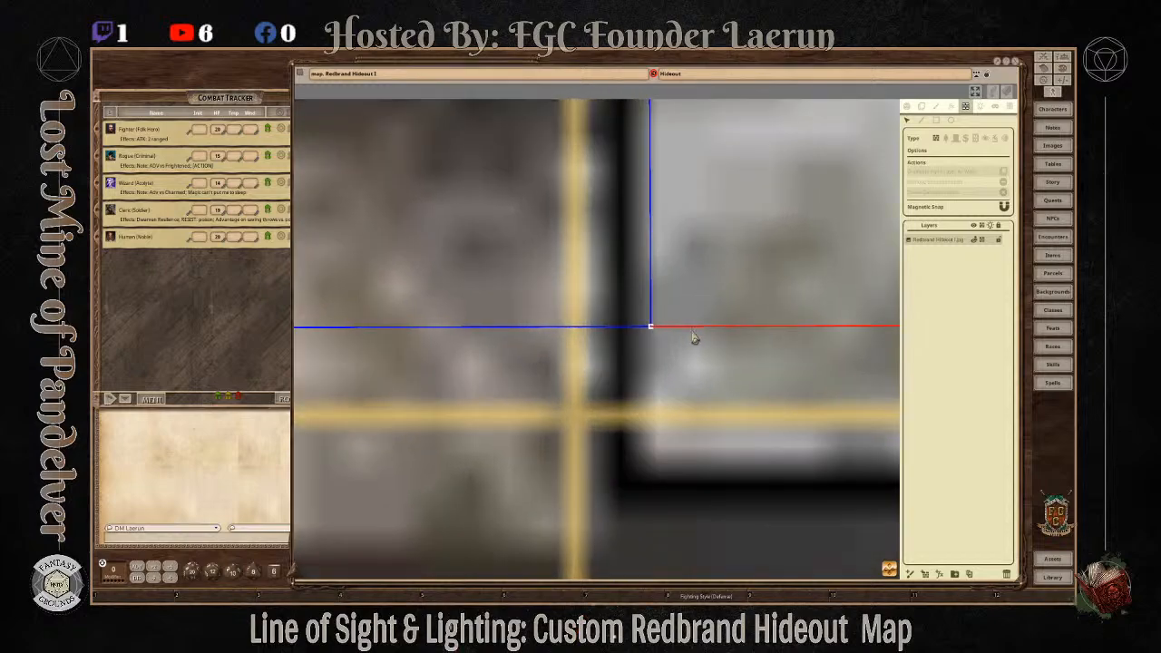
scroll(683, 345, "up", 3)
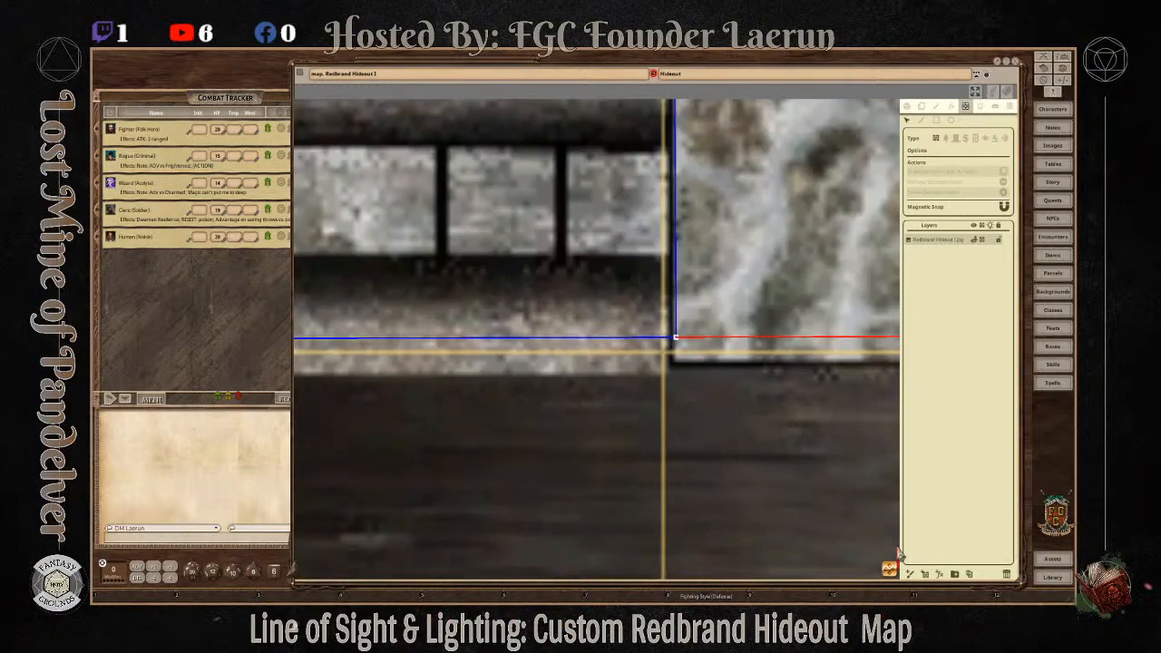
Step: Move the endpoint of the upper wall line right of the door up onto the door's upper-right corner
left_click_drag(891, 572, 912, 161)
scroll(654, 494, "up", 5)
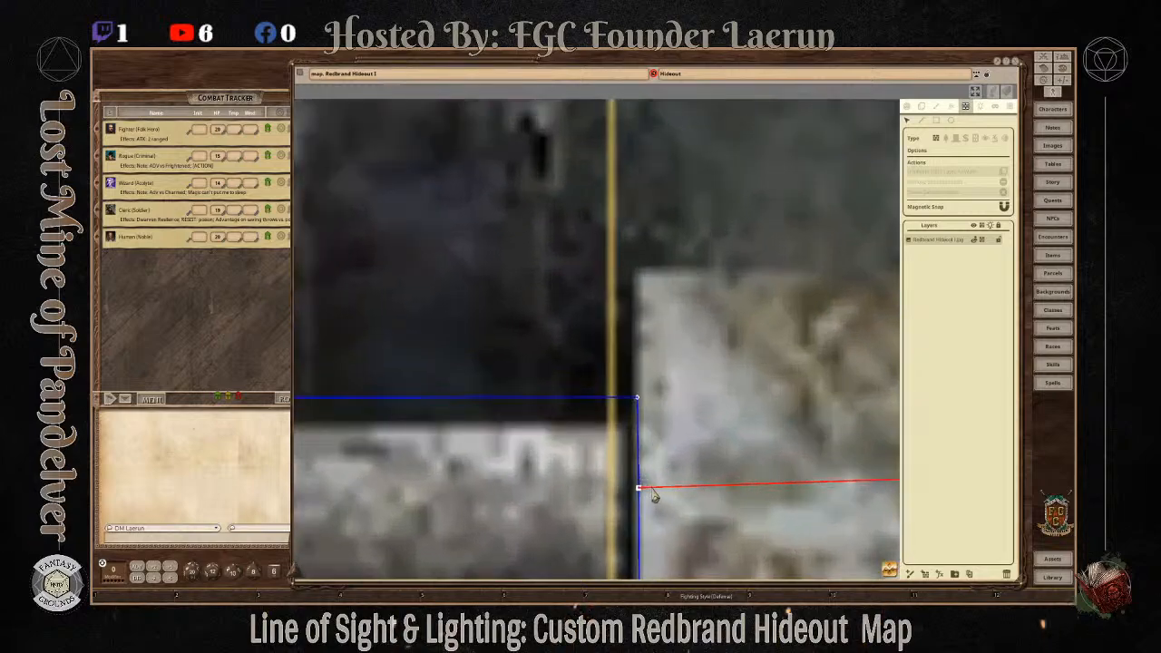
scroll(656, 497, "up", 1)
scroll(687, 493, "down", 2)
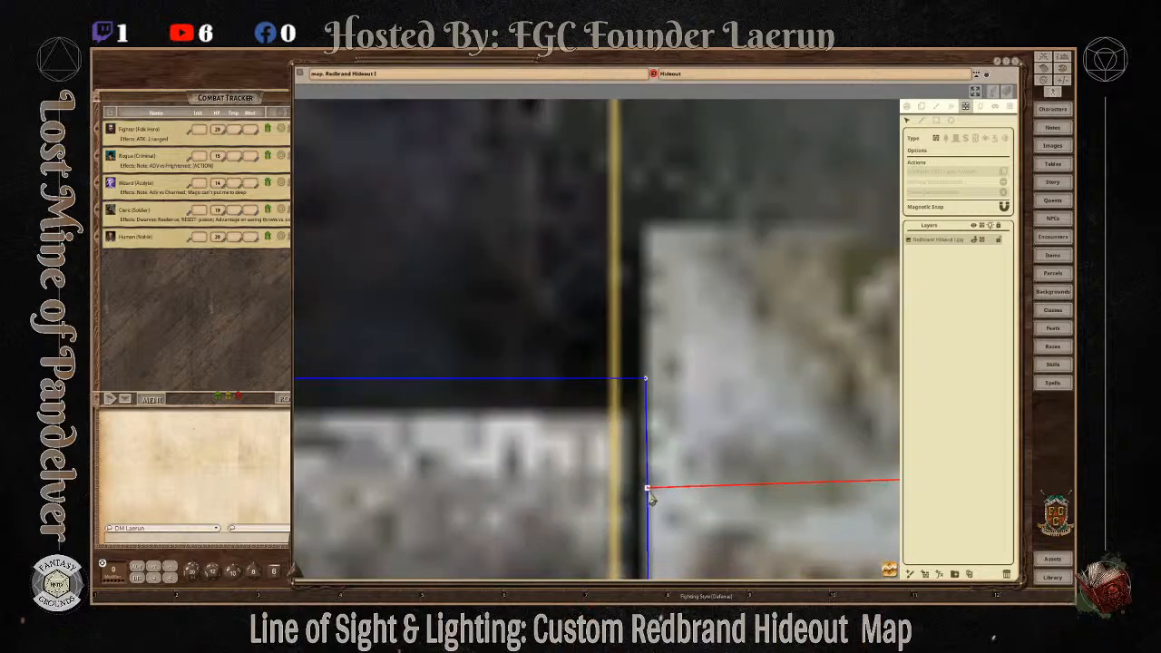
left_click_drag(650, 458, 650, 402)
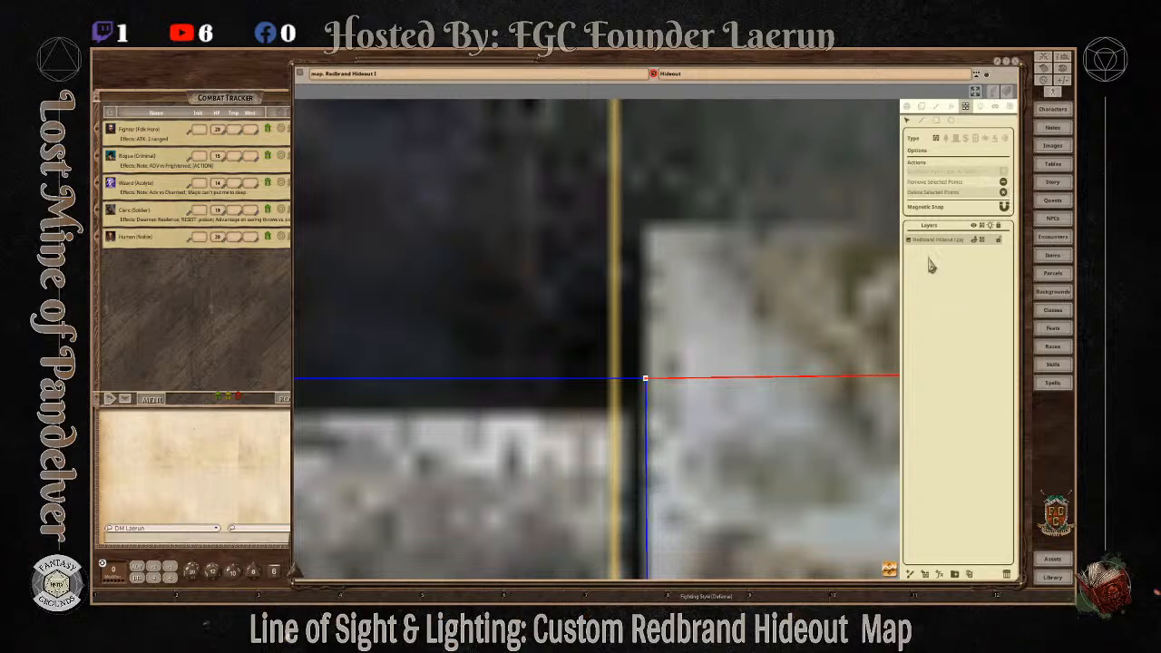
scroll(811, 474, "down", 5)
scroll(822, 493, "down", 5)
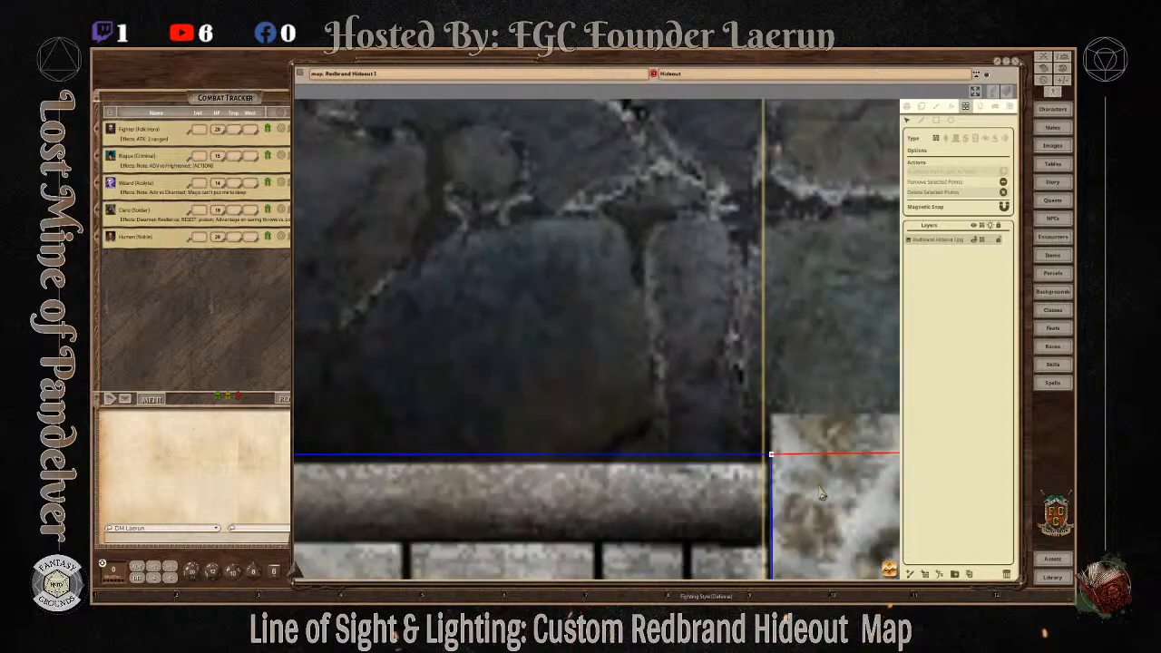
Step: Raise the horizontal door's upper-left corner slightly along the pillar's right edge to level the door's top line
scroll(510, 514, "up", 2)
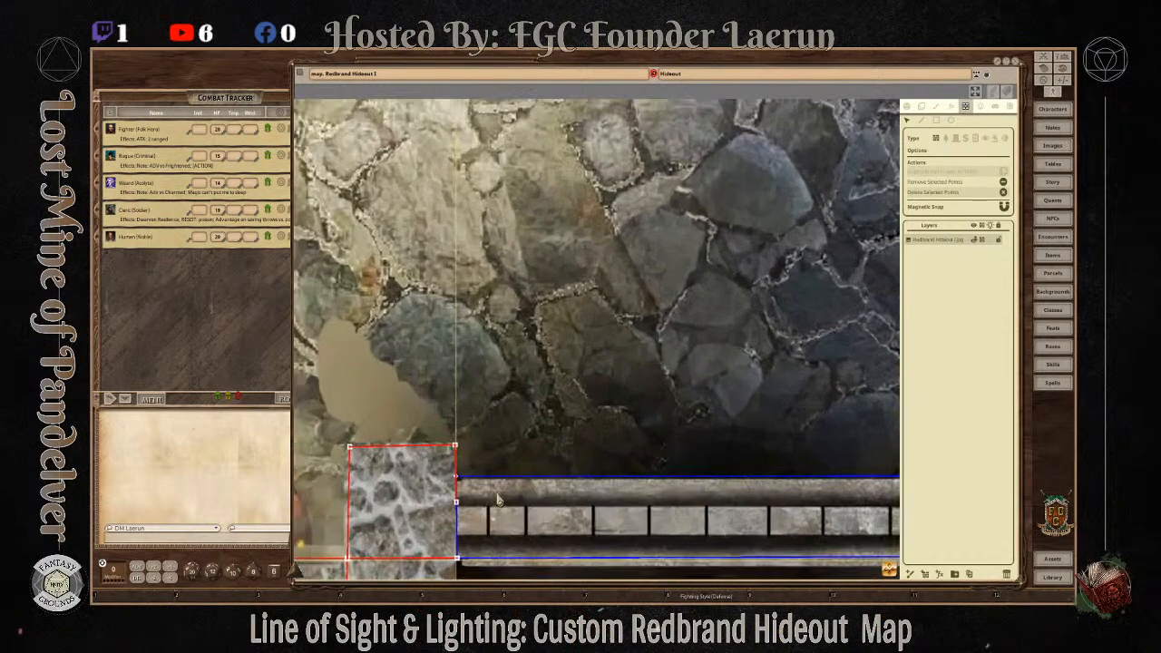
scroll(478, 493, "down", 1)
left_click_drag(890, 576, 437, 574)
scroll(664, 481, "up", 6)
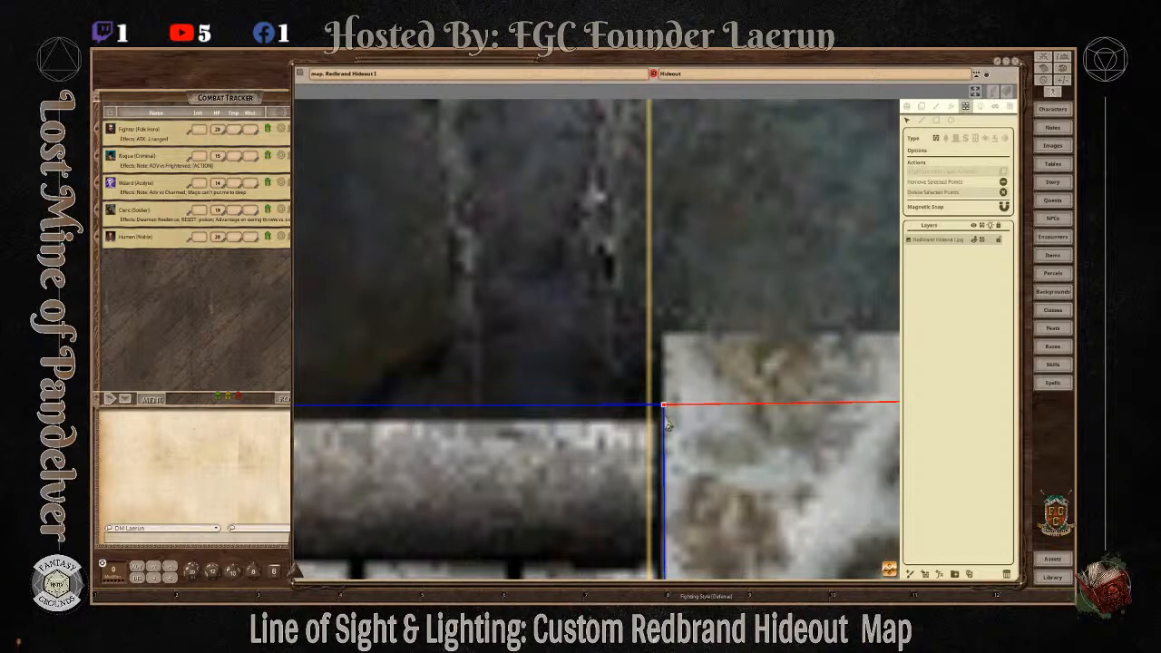
scroll(663, 423, "down", 4)
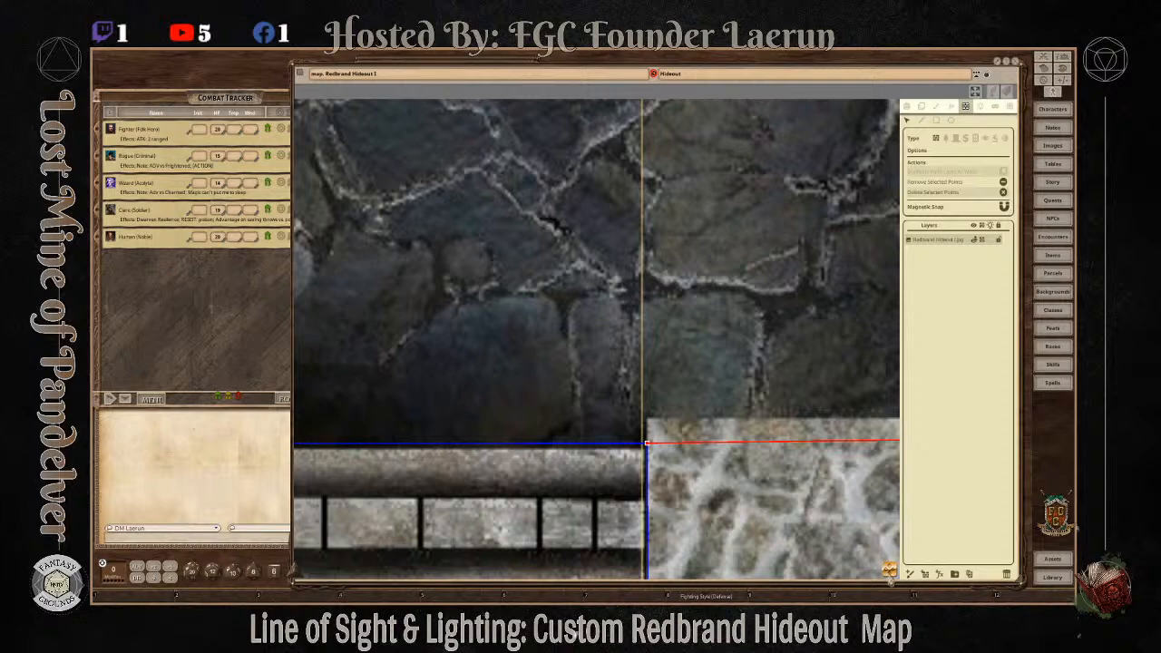
left_click_drag(891, 575, 810, 564)
scroll(853, 562, "down", 3)
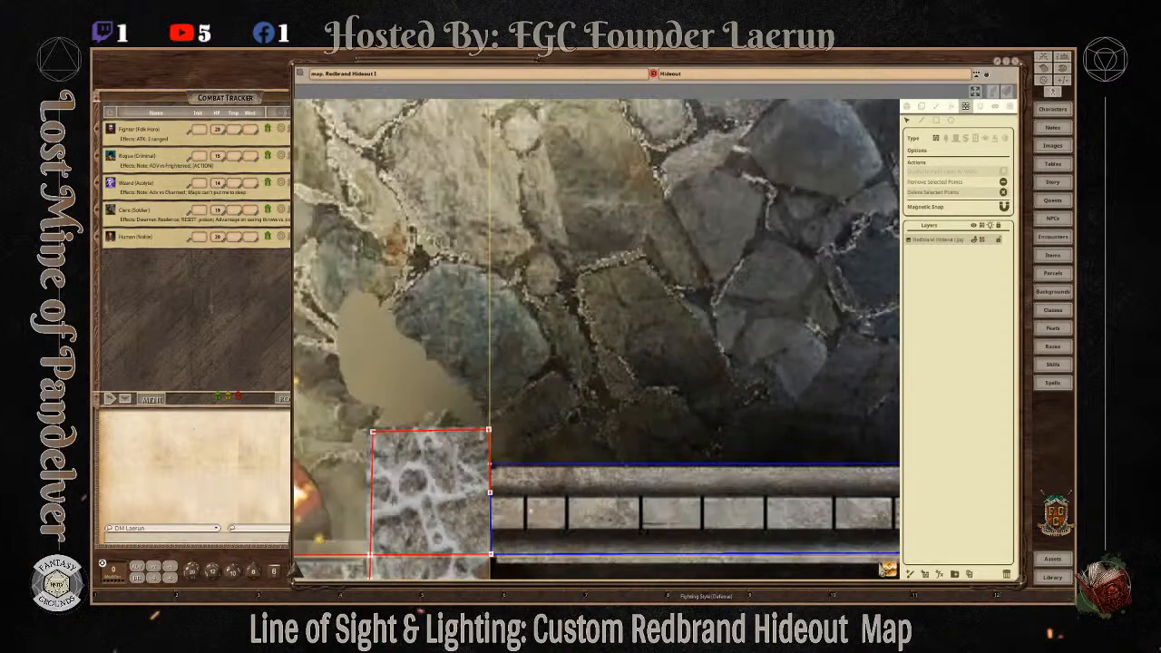
left_click_drag(566, 526, 708, 532)
scroll(649, 490, "up", 4)
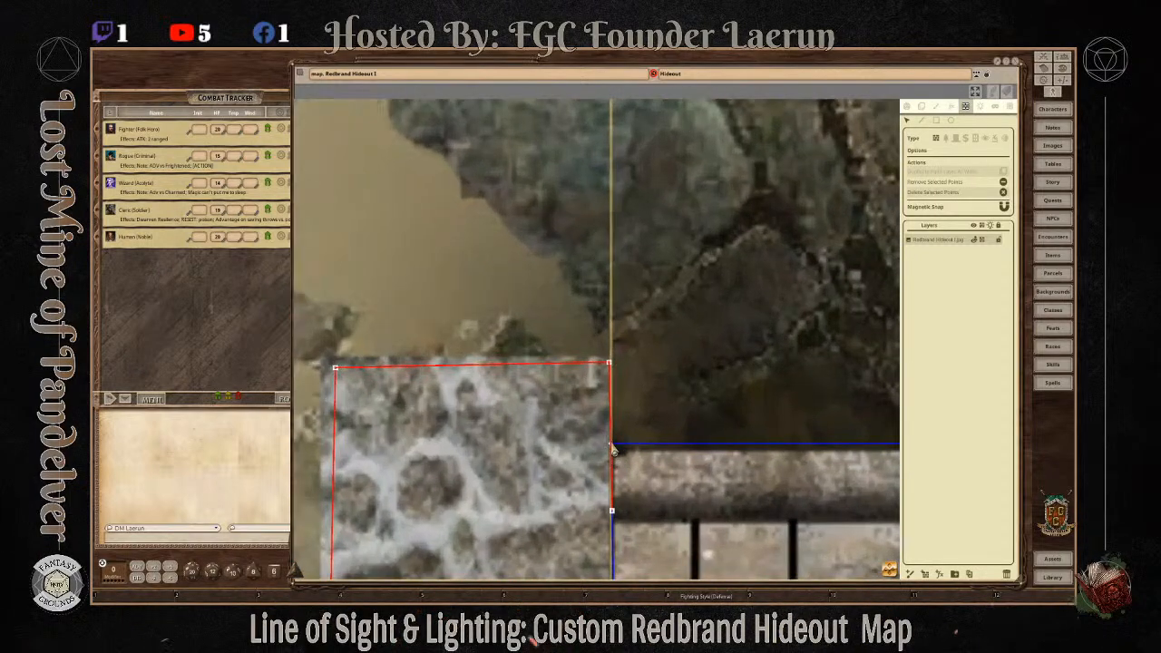
left_click_drag(610, 446, 611, 440)
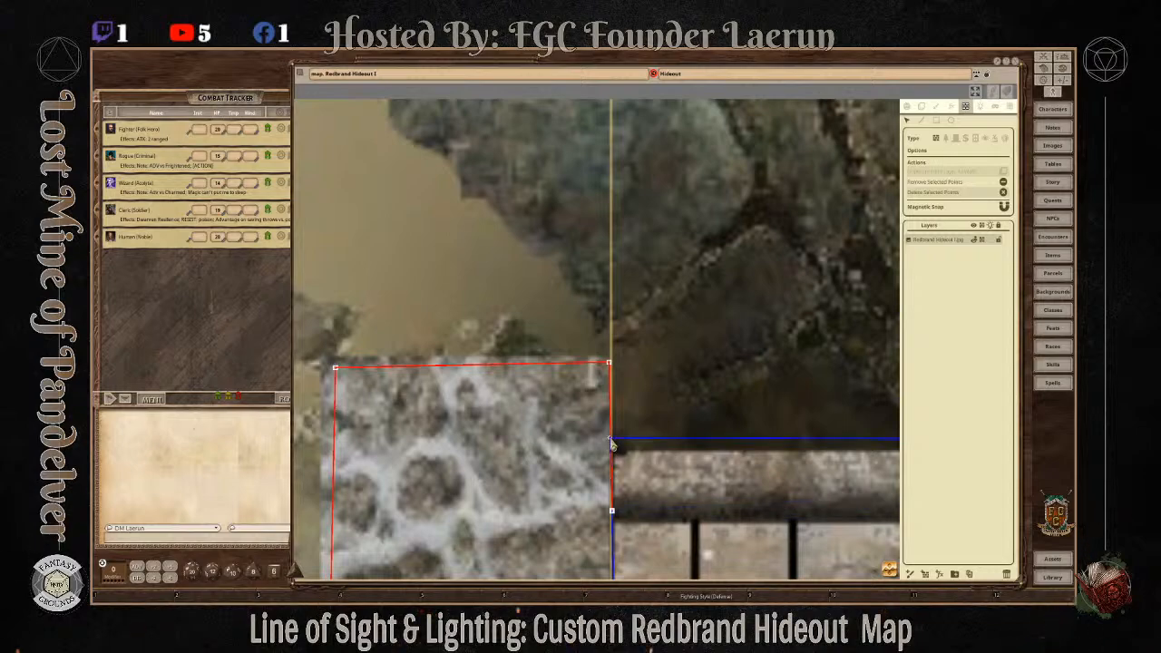
scroll(611, 443, "down", 4)
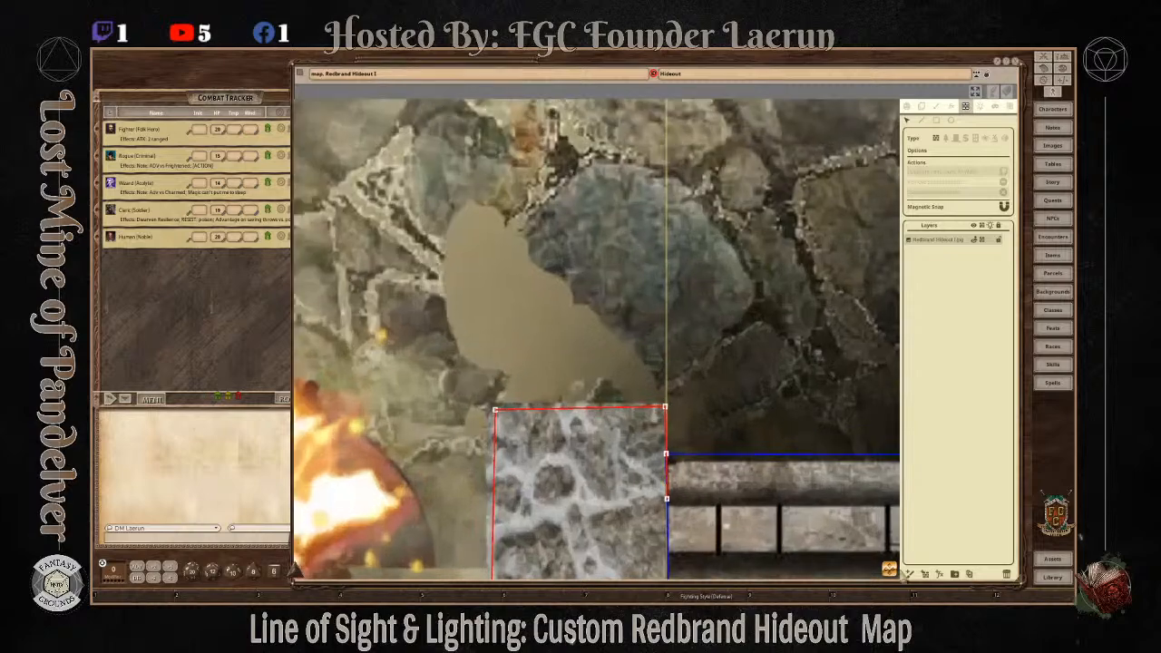
Step: Remove the surplus wall point partway down the door's left side, ending the pillar's right-hand wall line at the door's upper-left corner
scroll(623, 337, "up", 4)
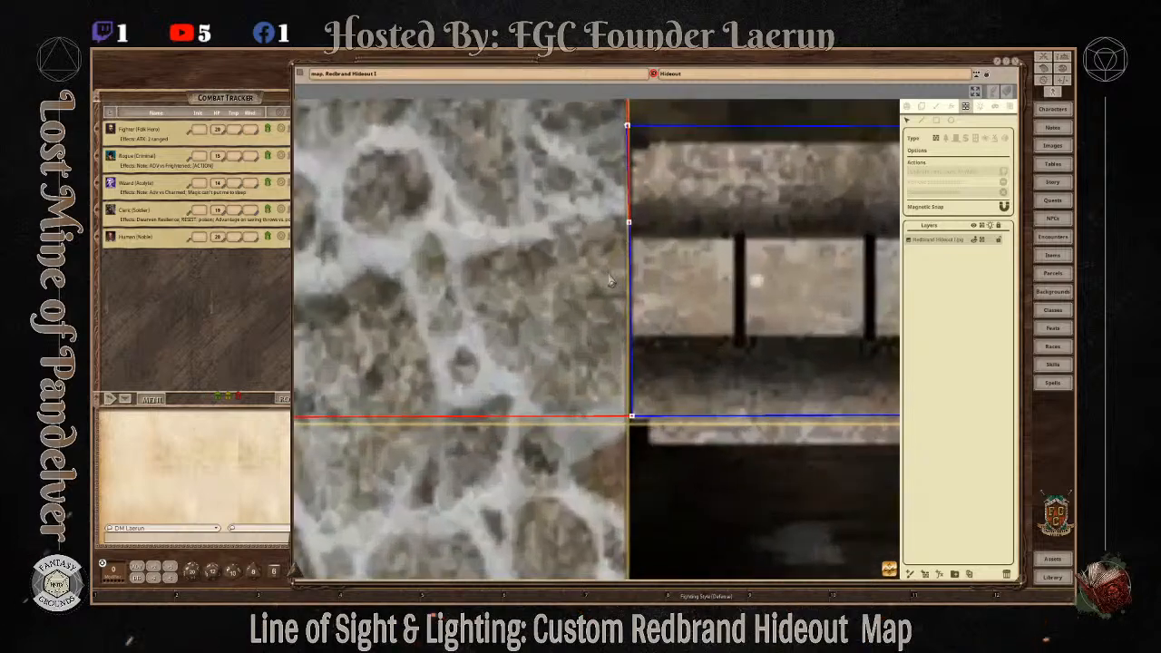
scroll(651, 494, "up", 2)
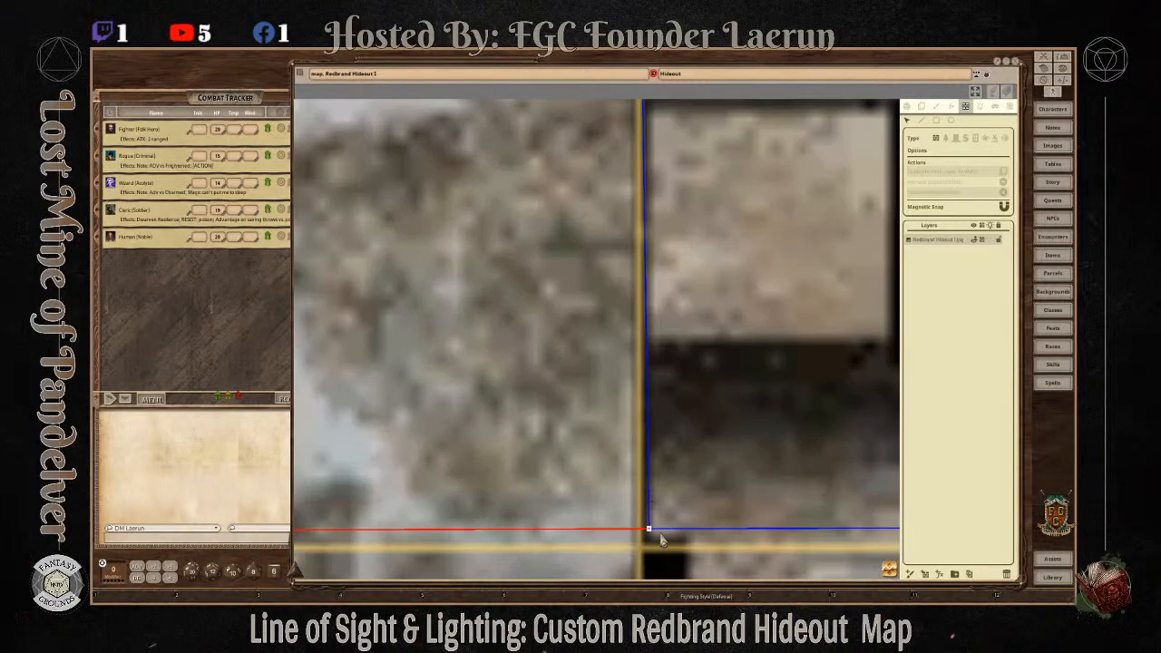
left_click(650, 530)
scroll(643, 548, "down", 3)
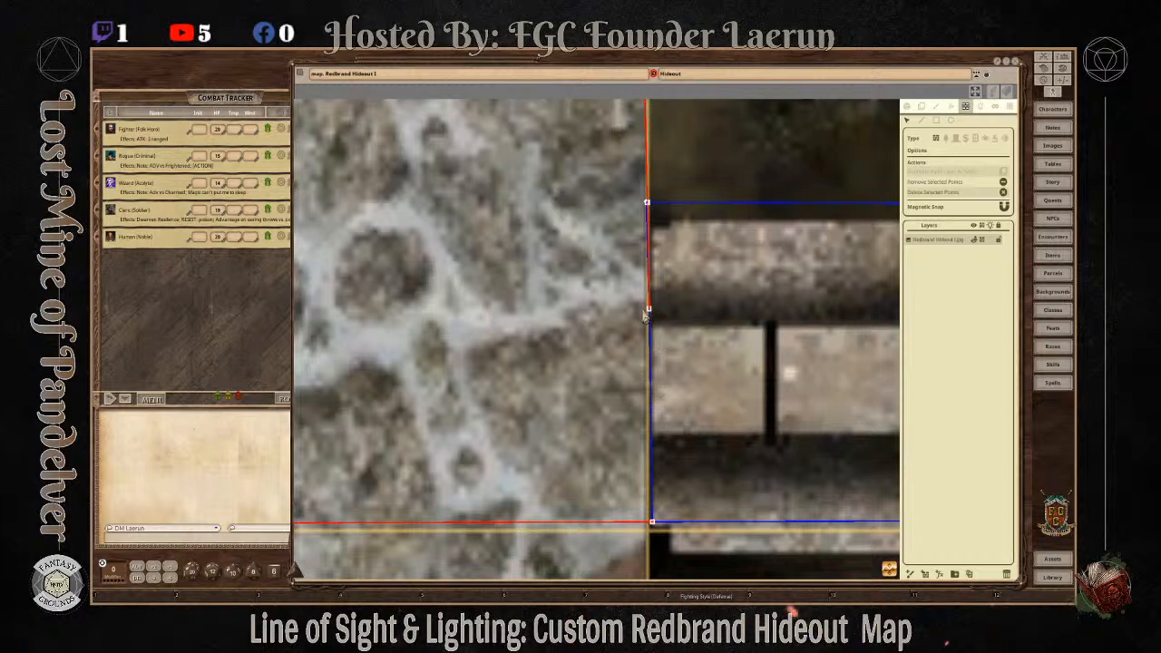
scroll(644, 312, "up", 2)
left_click(1003, 184)
left_click(648, 314)
left_click(1004, 183)
Step: Close the small gap between the horizontal door's upper-left corner and the endpoint of the pillar's right-hand wall line
scroll(680, 313, "up", 1)
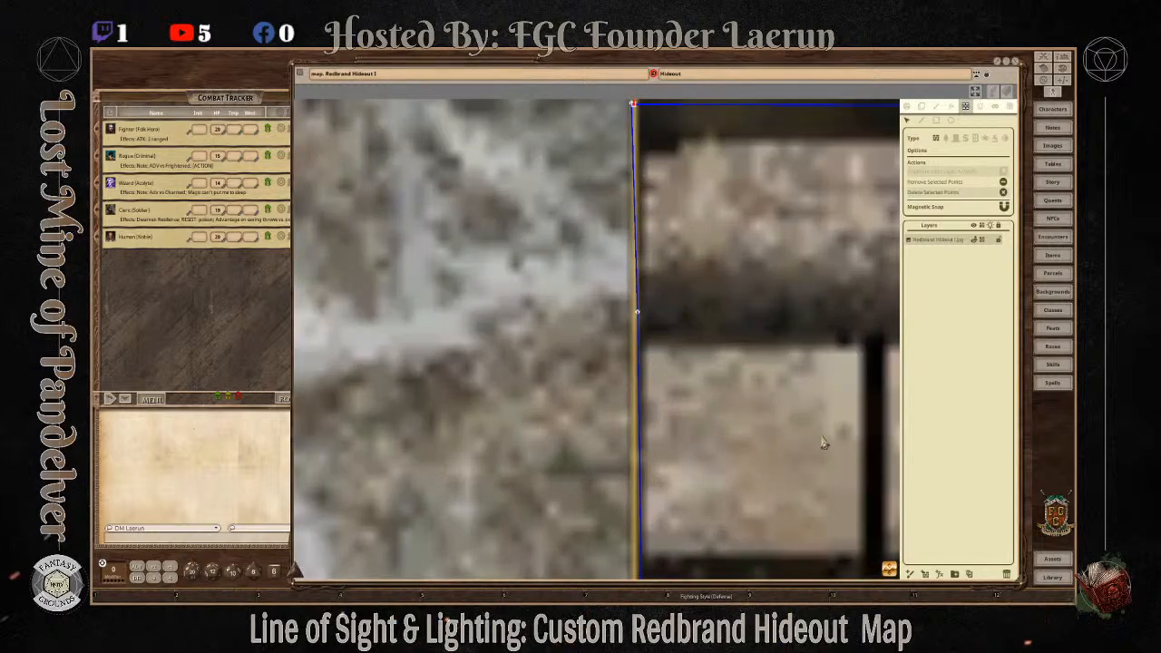
scroll(893, 541, "up", 1)
scroll(893, 542, "up", 4)
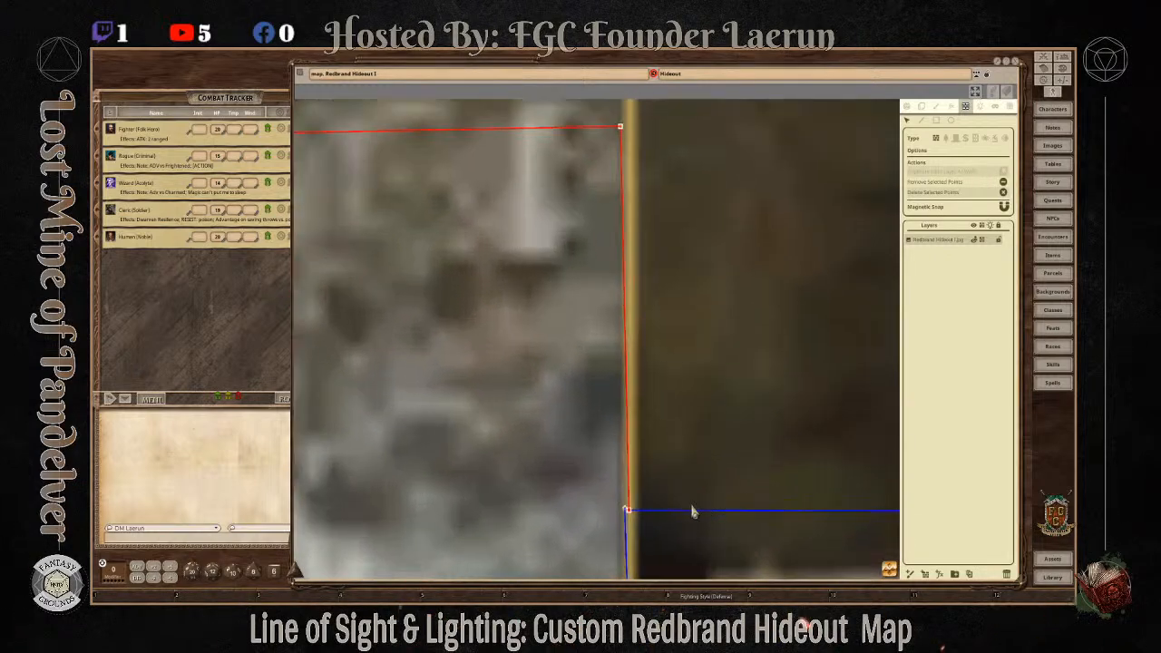
mouse_move(559, 503)
left_mouse_down()
mouse_move(546, 498)
mouse_move(556, 510)
left_mouse_up()
left_click(613, 531)
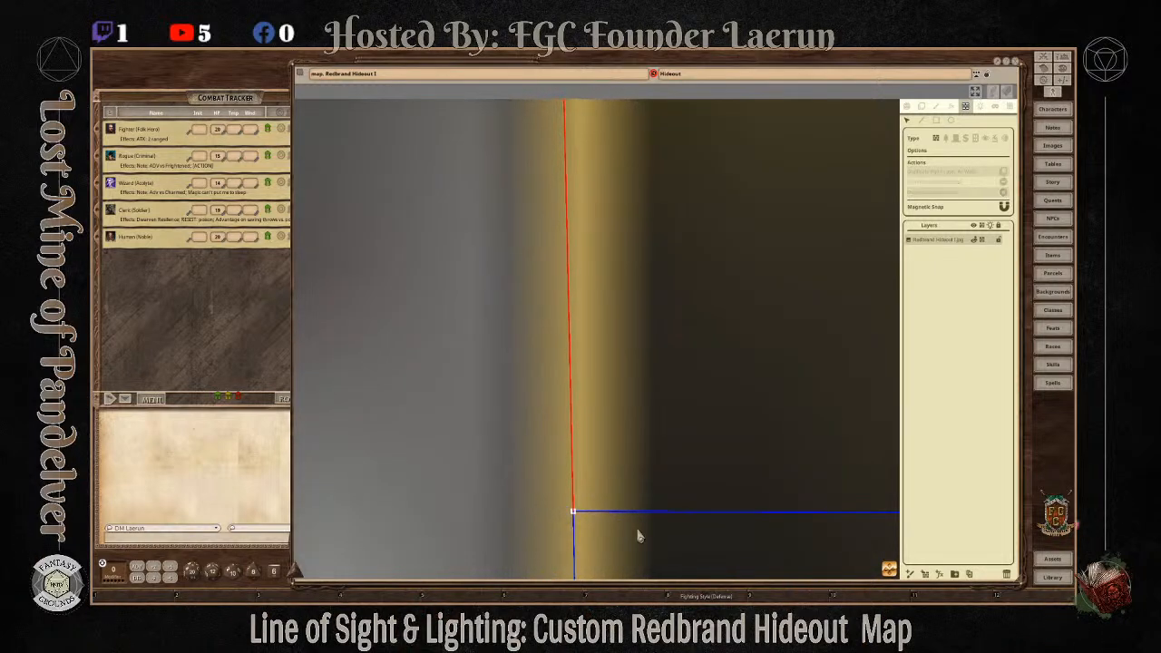
scroll(764, 572, "down", 1)
left_click_drag(893, 578, 804, 124)
scroll(758, 537, "down", 6)
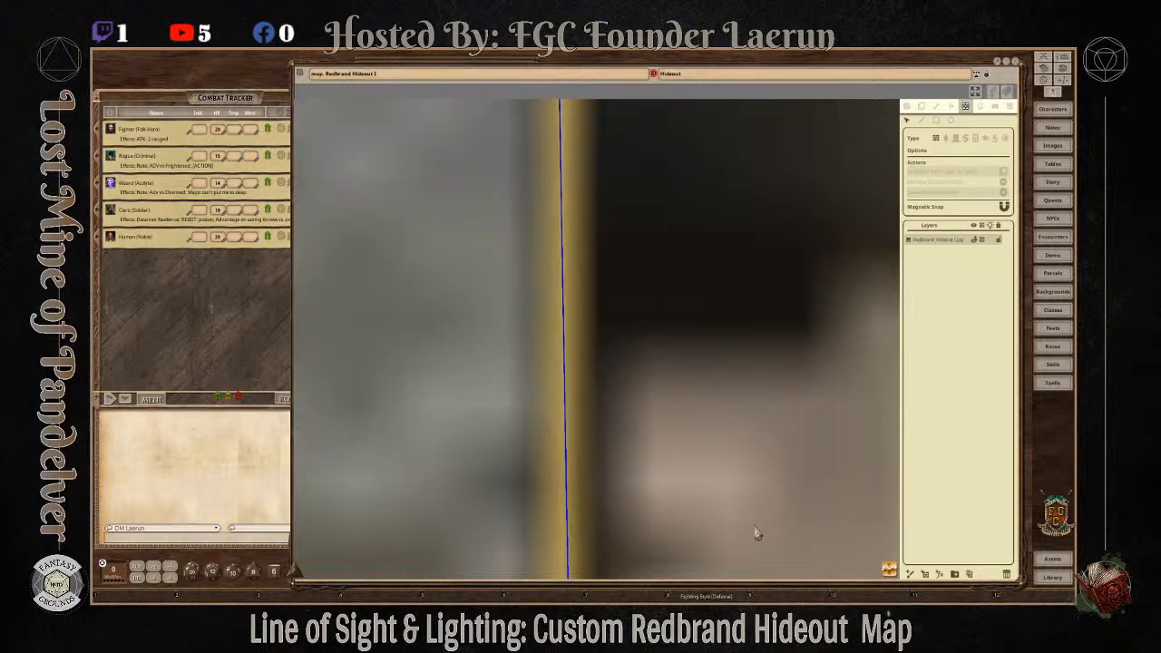
scroll(765, 551, "down", 2)
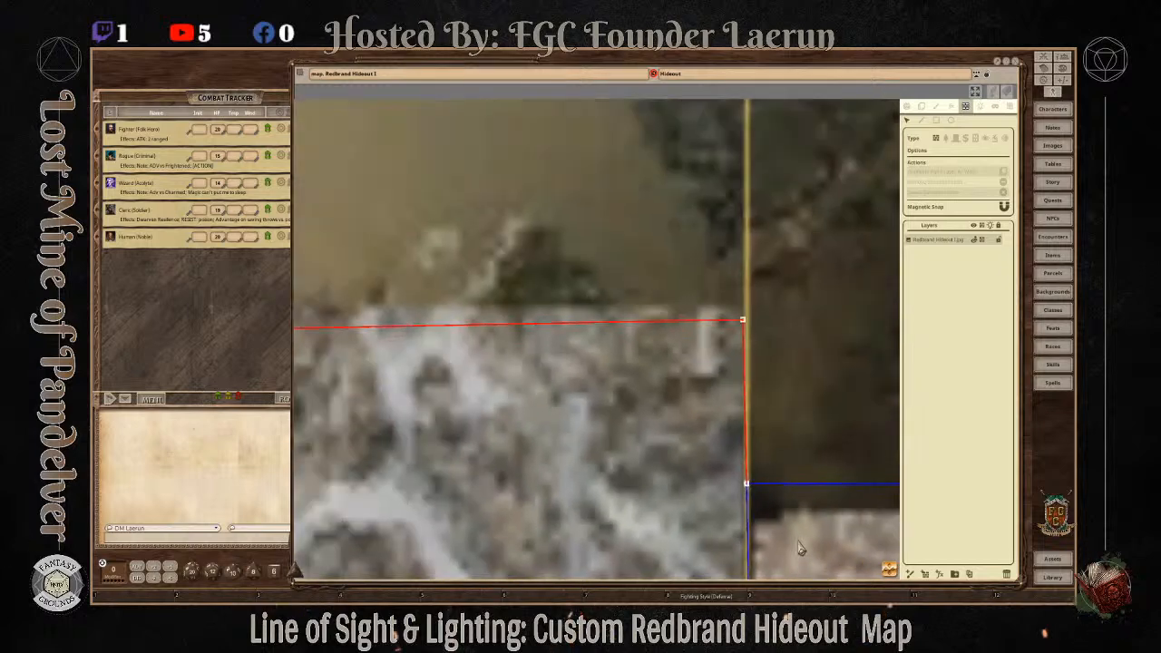
Step: Move the pillar's upper-right and upper-left wall points outward onto the corners of its stonework
left_click(747, 321)
left_click_drag(749, 325, 751, 319)
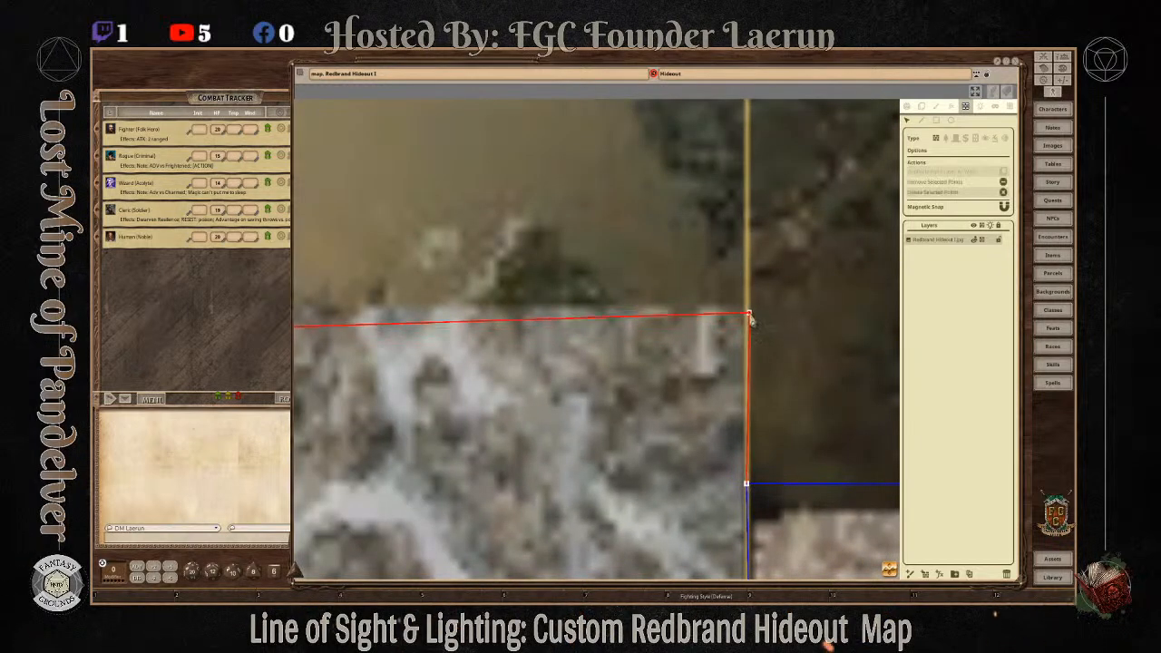
left_click_drag(313, 553, 853, 546)
scroll(802, 378, "up", 1)
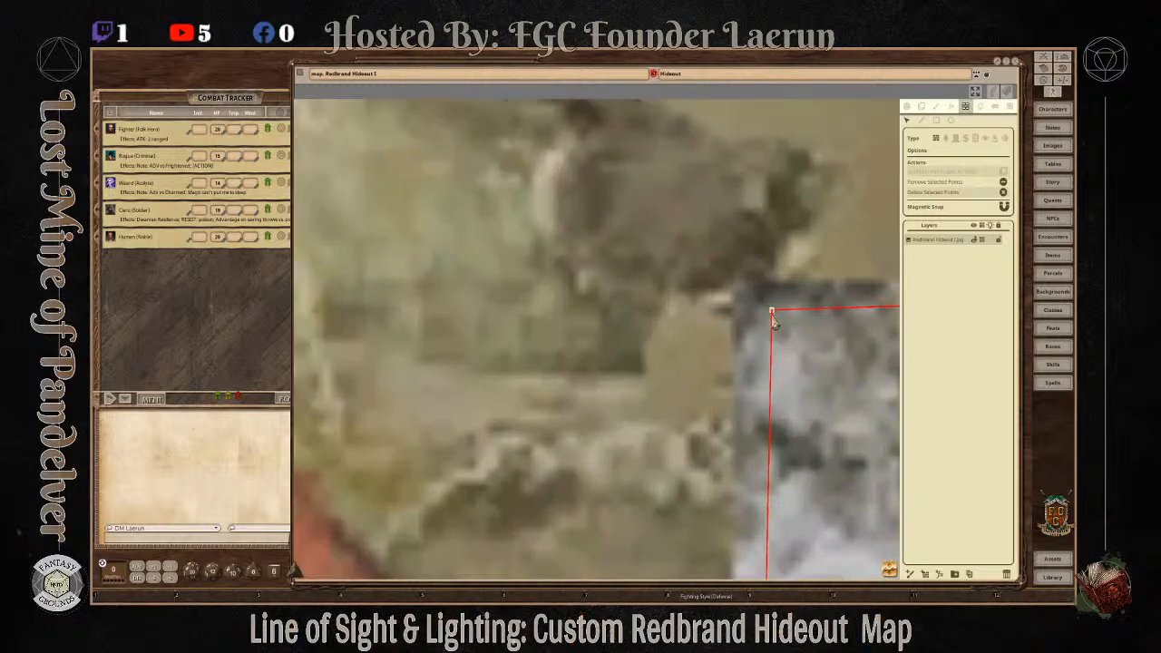
left_click_drag(772, 311, 749, 297)
scroll(863, 469, "down", 5)
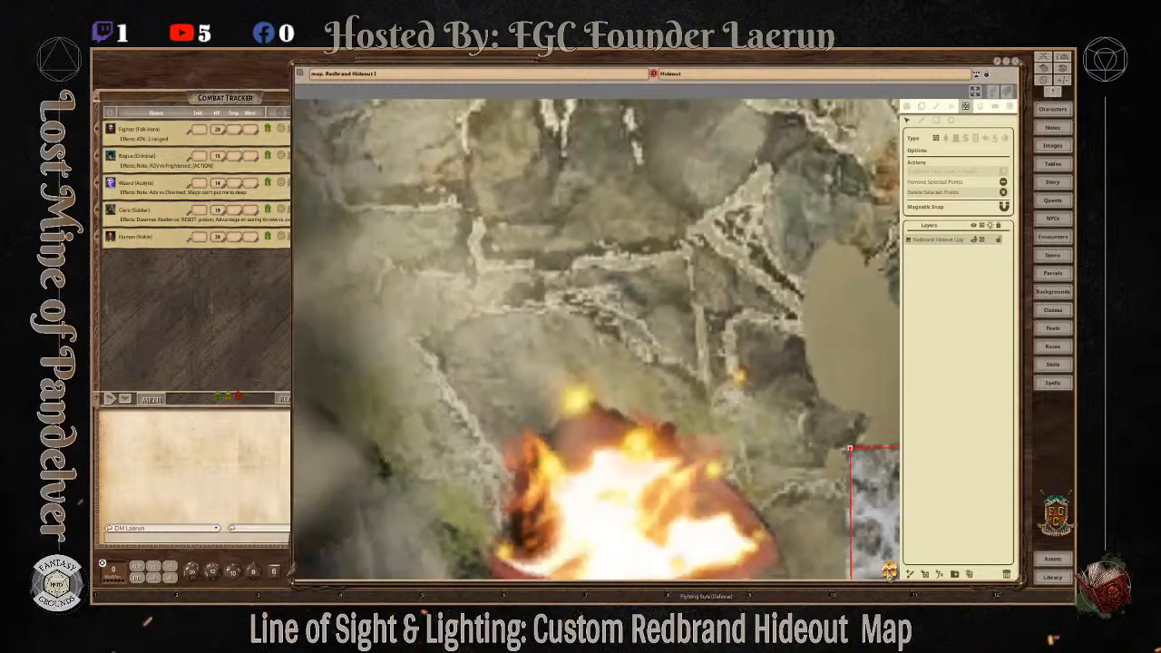
Step: Examine the pillar's lower-left wall junction and the complete wall outline around the pillar beside the fire
left_click_drag(890, 574, 719, 196)
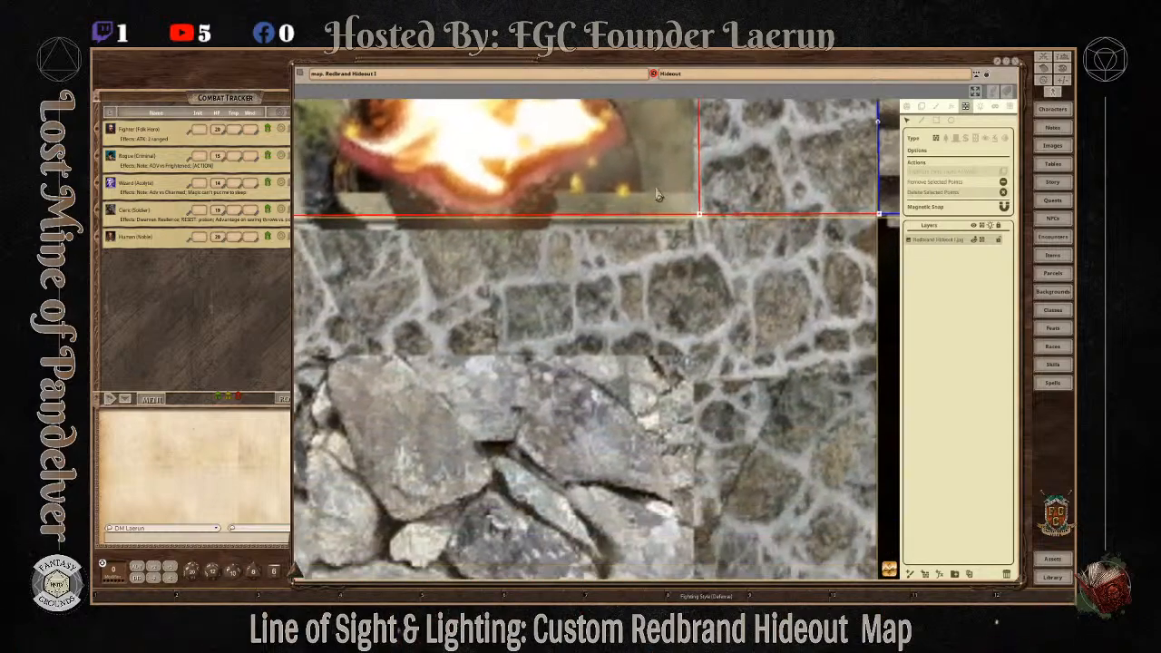
scroll(690, 216, "up", 3)
scroll(706, 235, "up", 4)
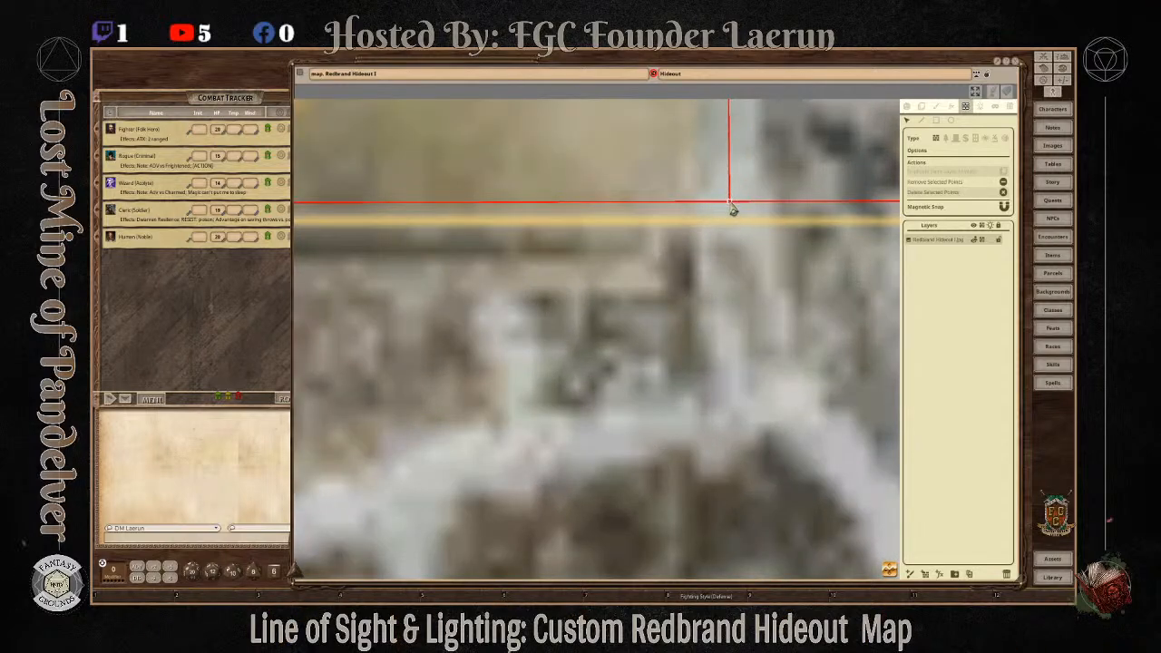
scroll(810, 243, "down", 3)
left_click_drag(890, 571, 948, 547)
scroll(799, 499, "down", 4)
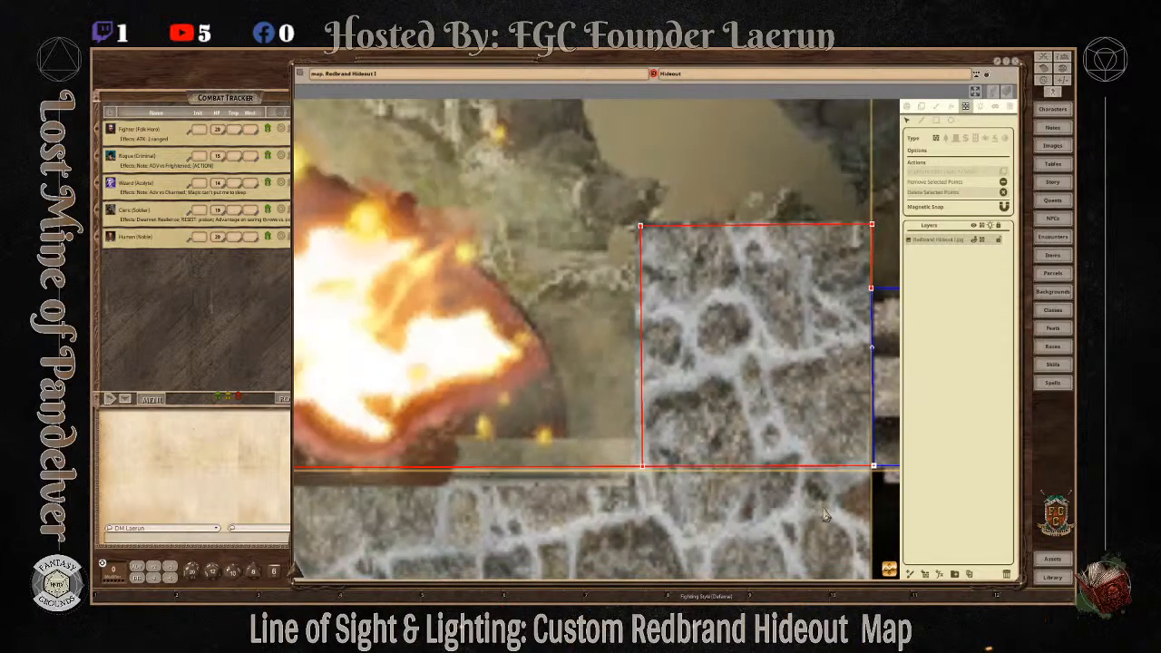
scroll(860, 544, "up", 1)
scroll(860, 545, "down", 3)
scroll(866, 544, "up", 2)
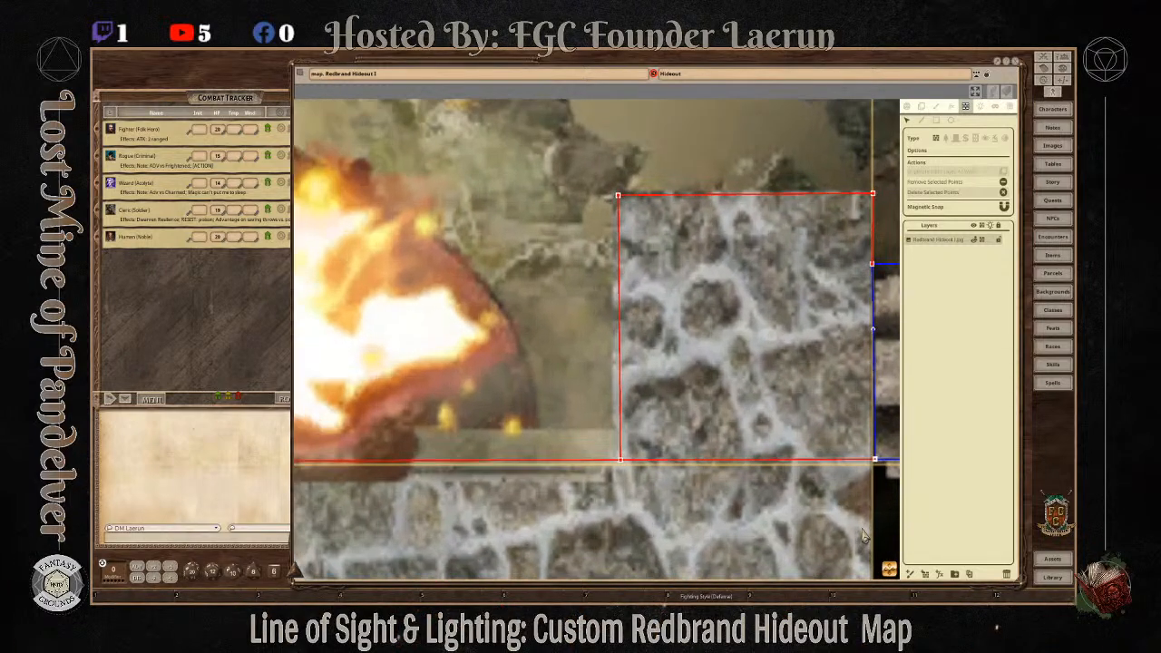
Step: Draw a wall down the horizontal door's left side, from its upper-left corner to its lower-left corner
left_click_drag(892, 570, 948, 578)
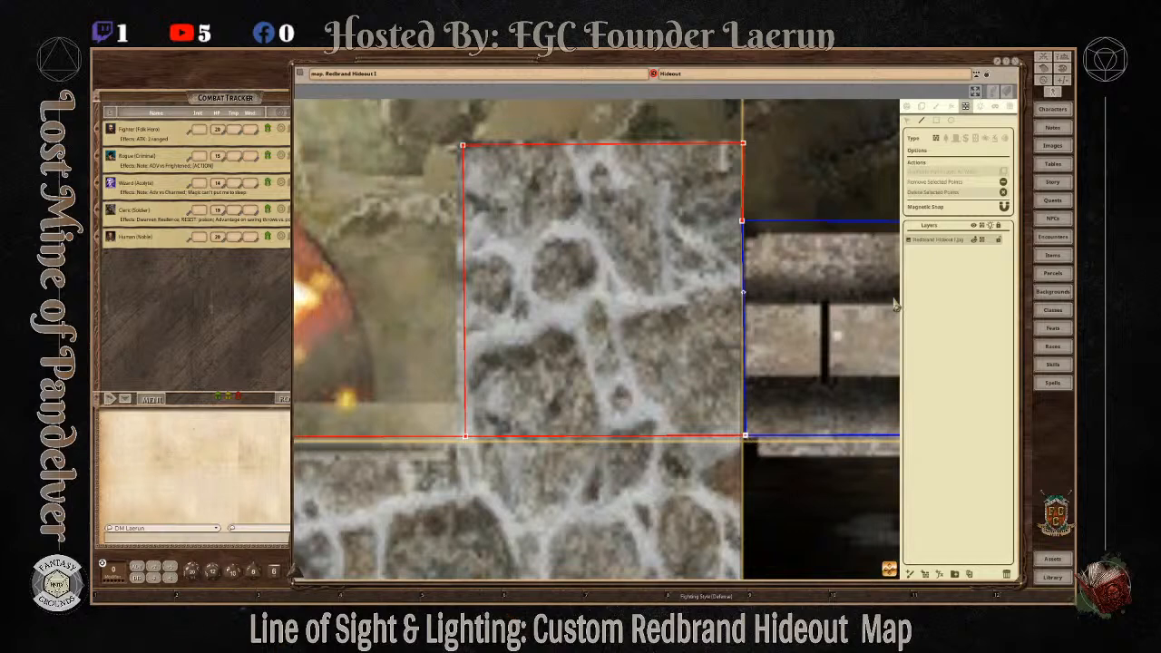
left_click(744, 228)
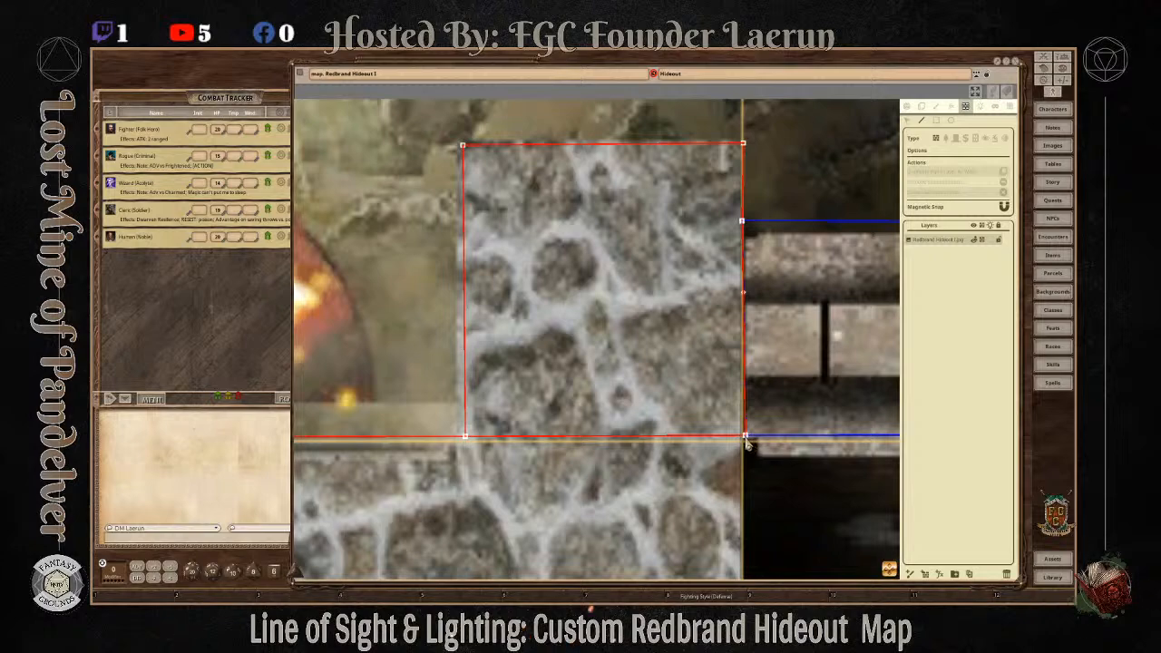
scroll(780, 236, "up", 5)
scroll(760, 249, "up", 2)
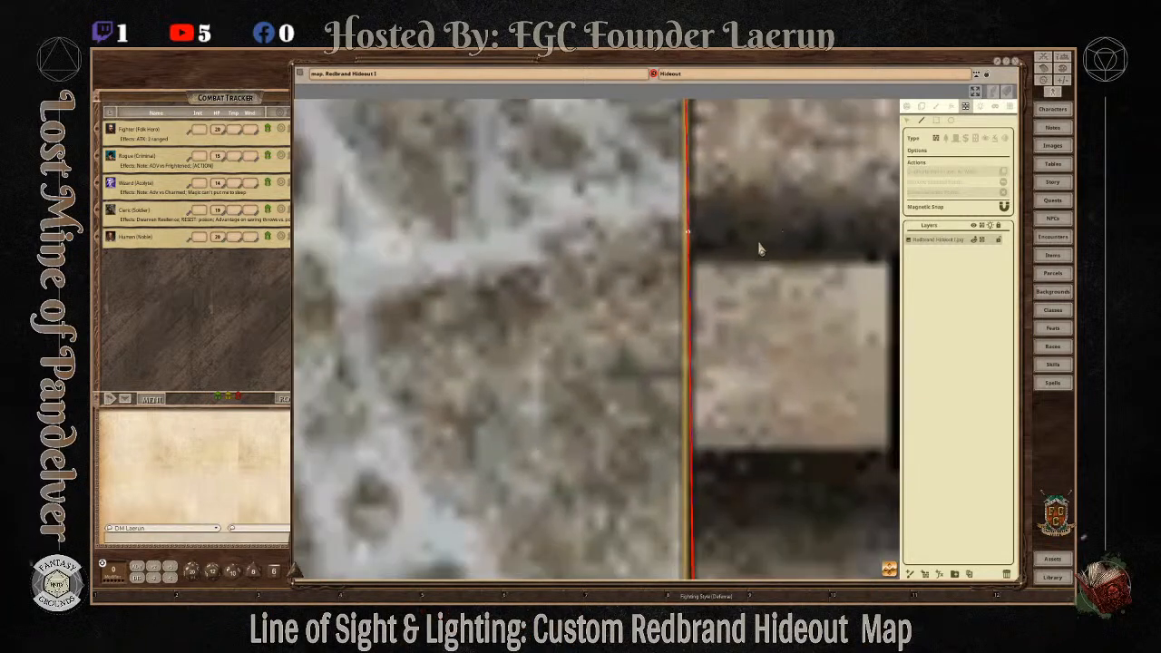
scroll(760, 249, "down", 2)
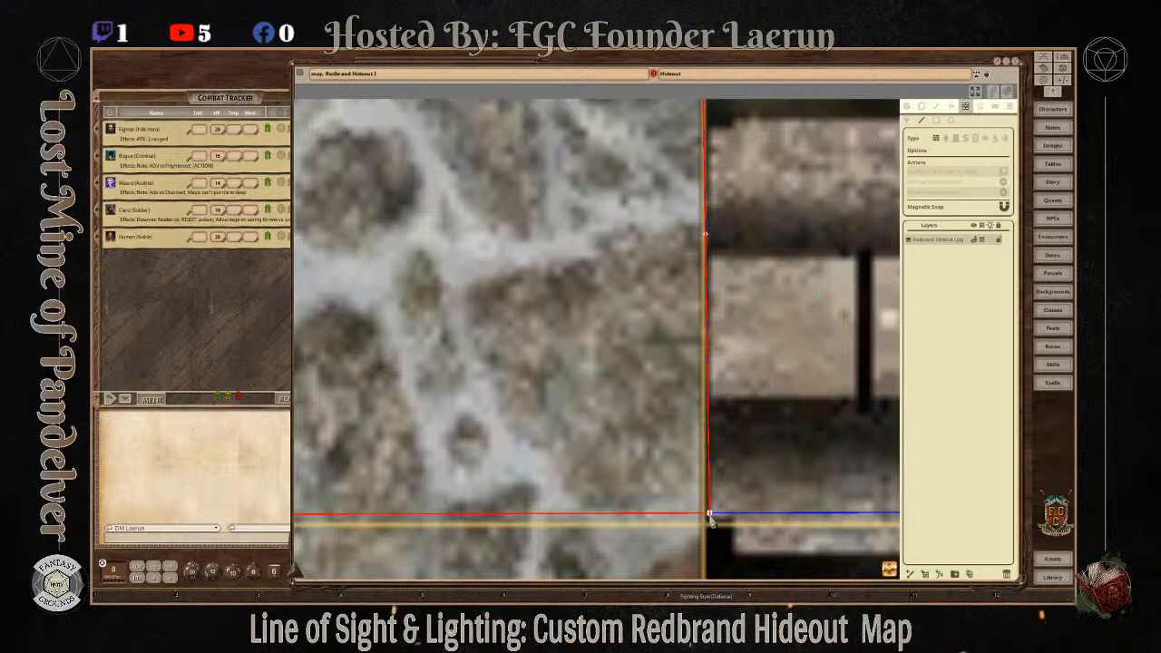
scroll(731, 231, "up", 2)
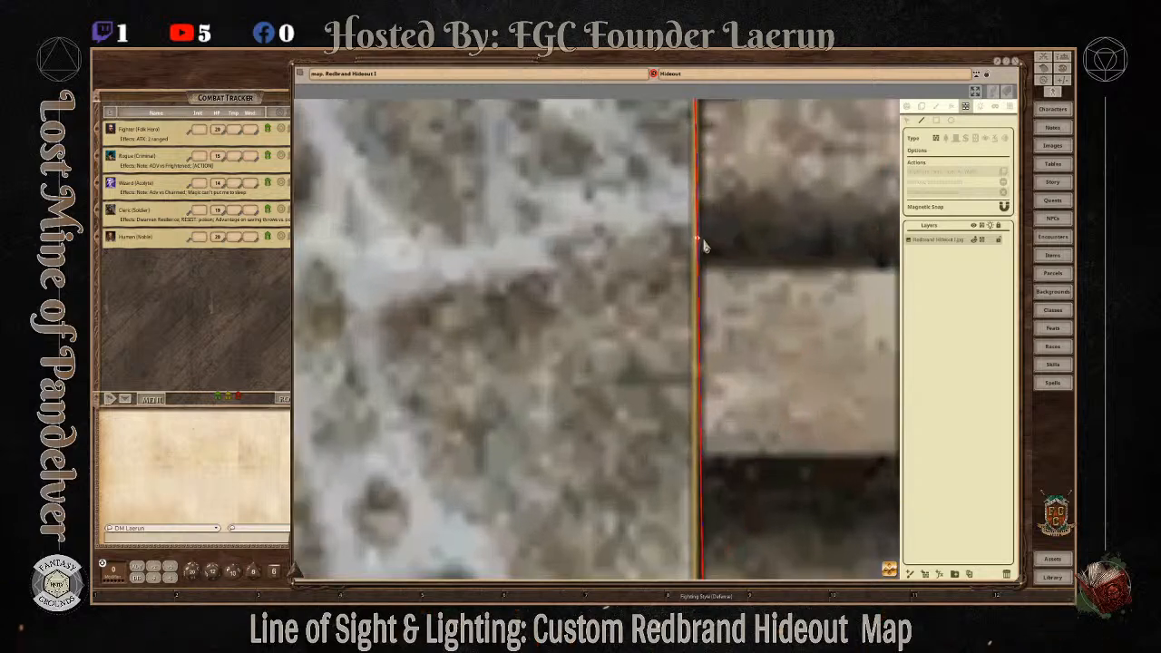
Step: Remove the surplus point midway along the door's left side, between its upper and lower corners
left_click(698, 240)
left_click(698, 243)
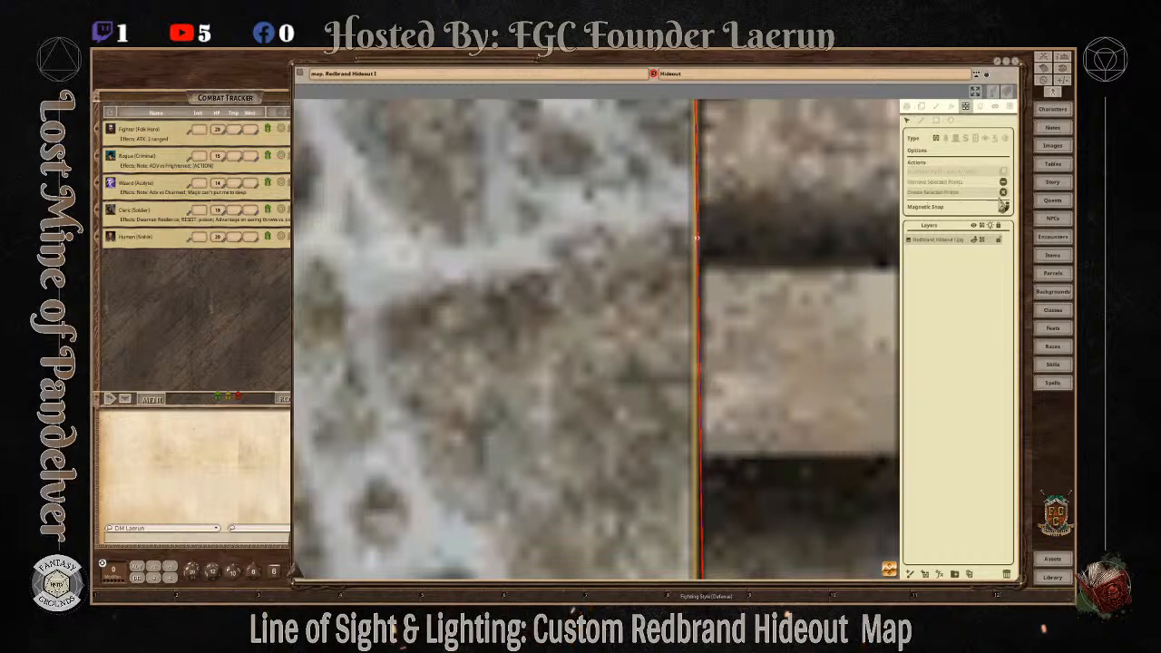
scroll(880, 272, "down", 10)
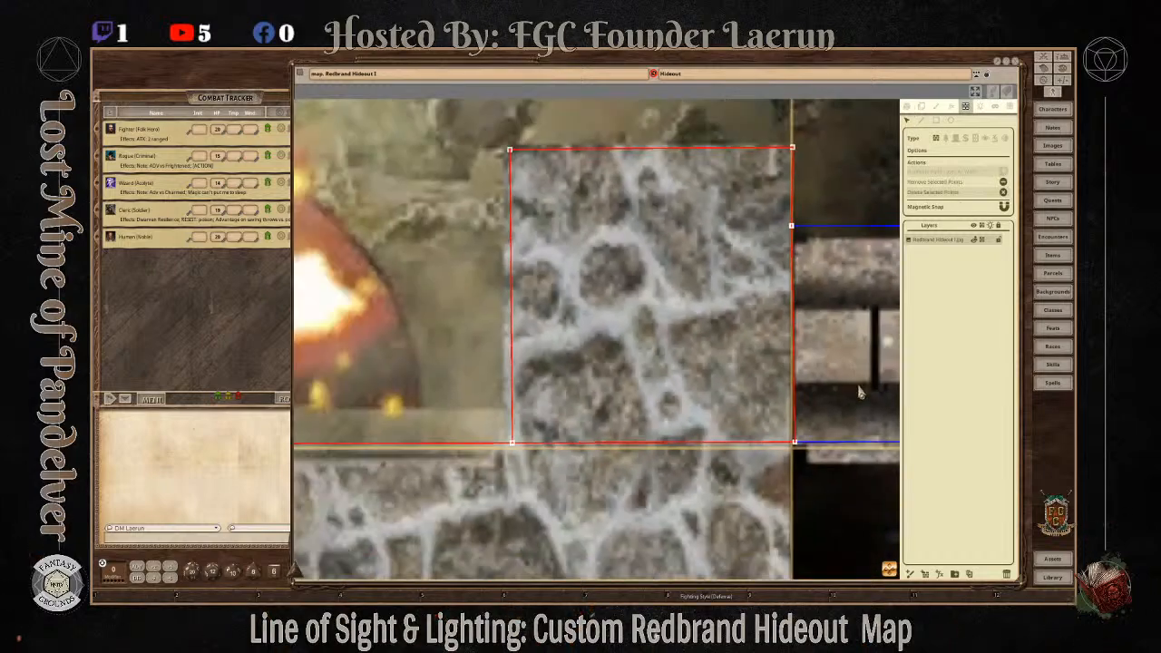
scroll(817, 544, "up", 3)
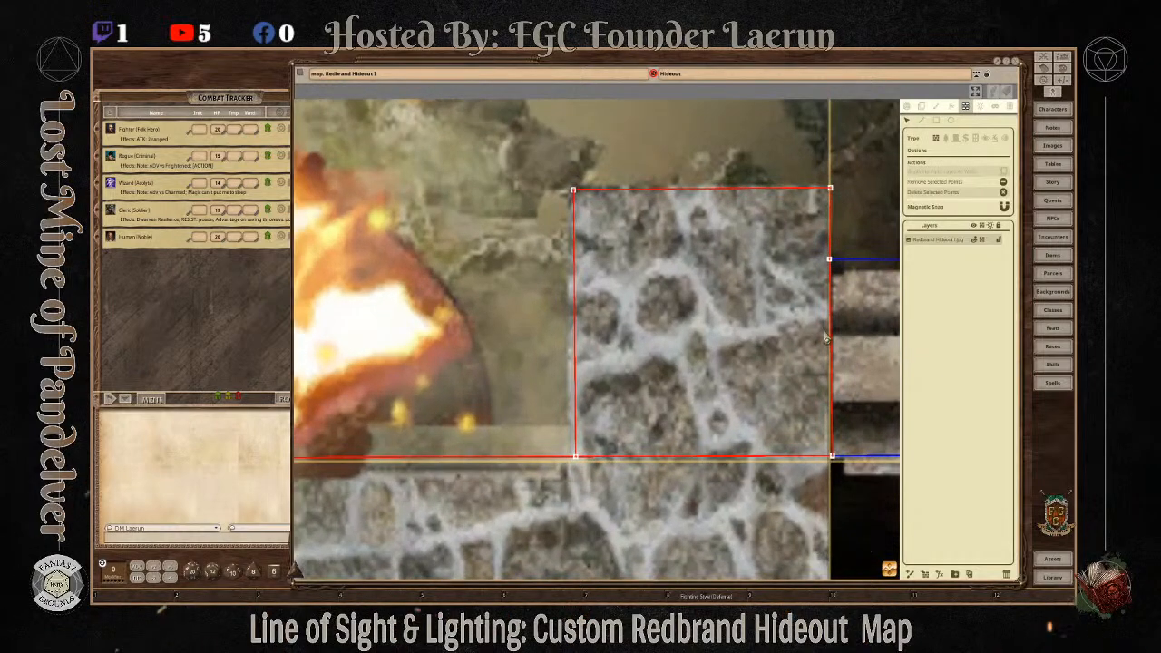
Step: Draw a short diagonal wall across the pillar's bottom wall segment and delete both, leaving the pillar's underside open
left_click(923, 119)
left_click(675, 417)
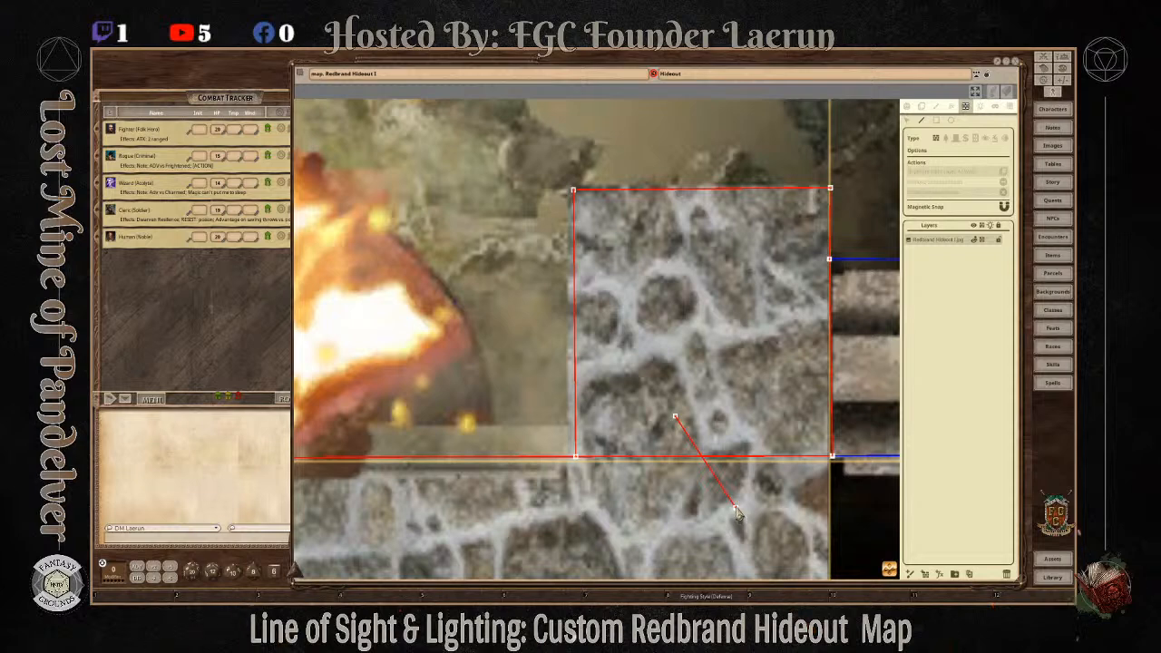
left_click(735, 509)
left_click_drag(640, 357, 786, 549)
key("Delete")
scroll(806, 456, "down", 1)
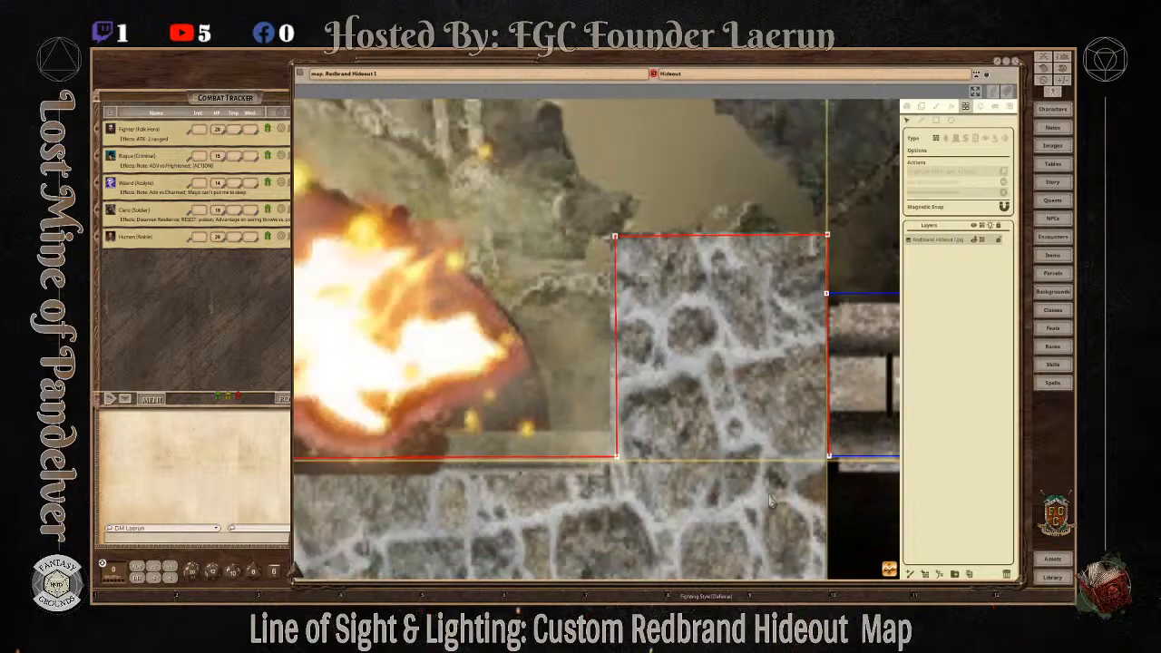
scroll(771, 508, "down", 1)
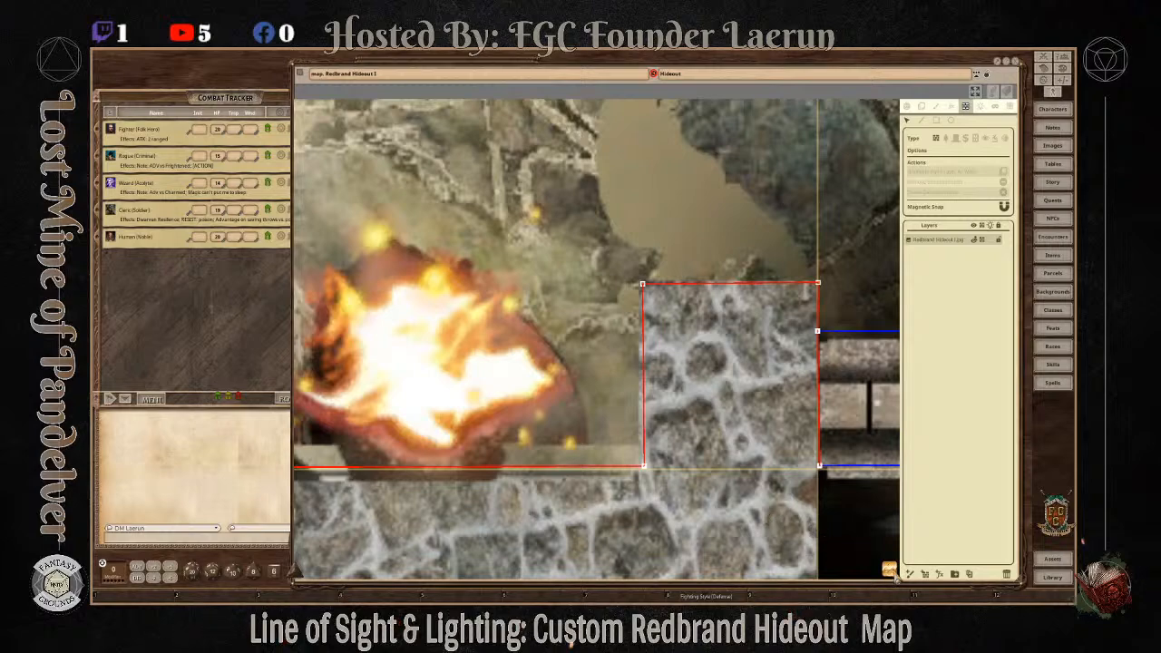
Step: Start a new wall at the map's left edge, on the lower-left corner of the stonework above the barrel room
left_click_drag(896, 577, 898, 596)
scroll(858, 540, "down", 5)
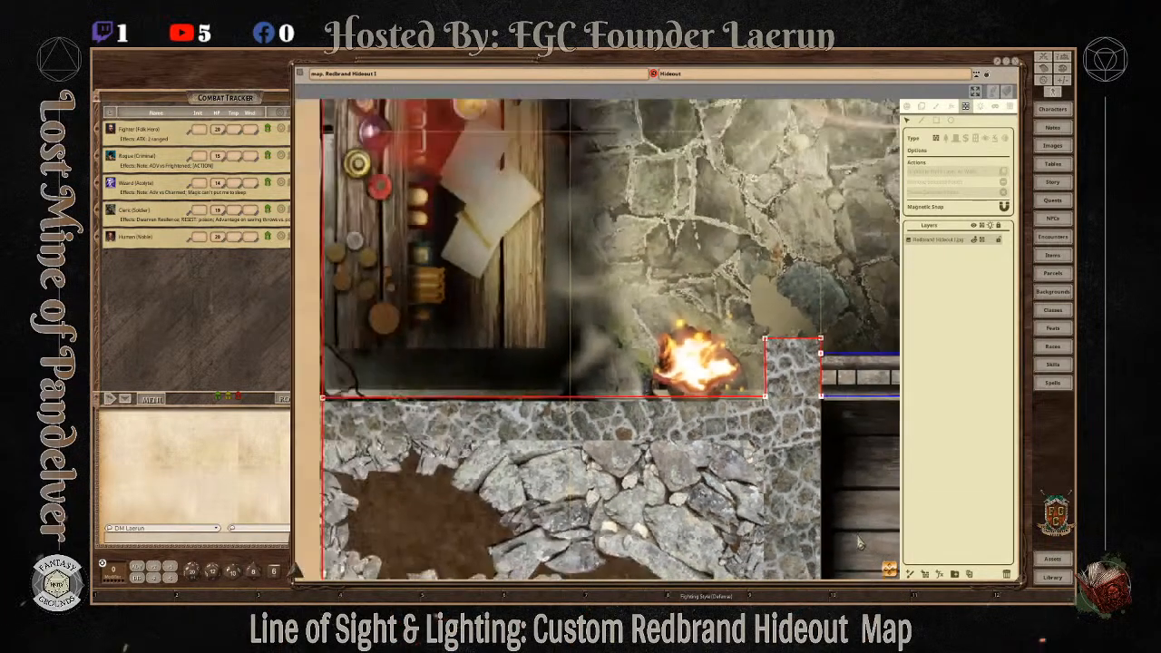
scroll(858, 541, "down", 2)
left_click_drag(894, 575, 842, 279)
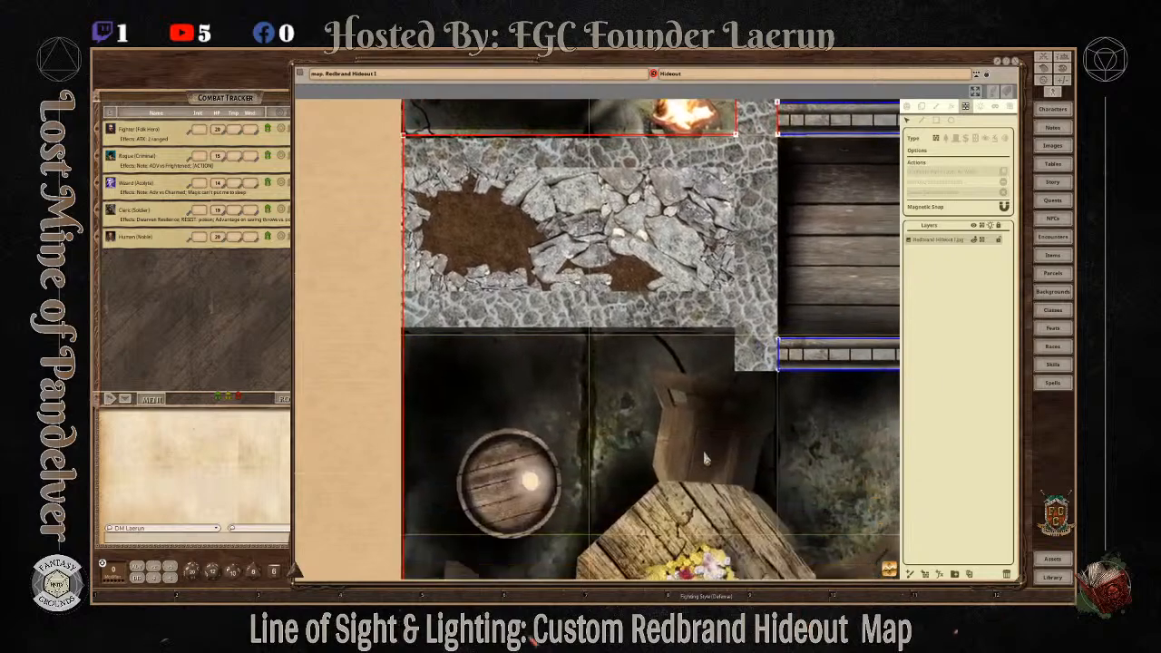
scroll(509, 374, "up", 4)
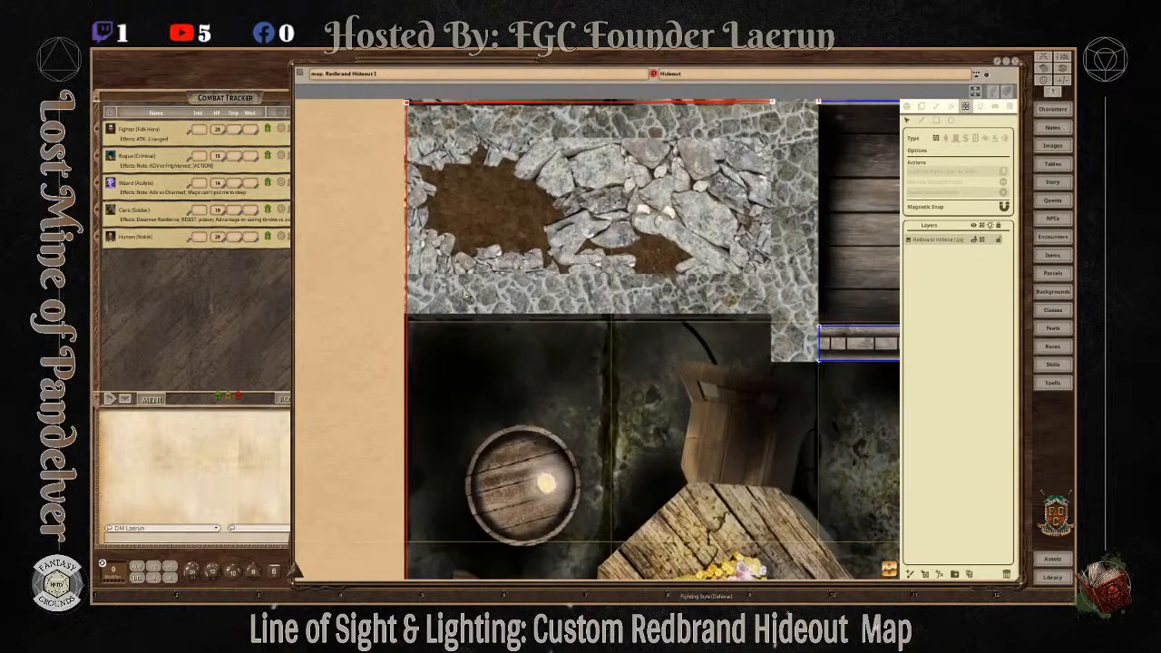
scroll(463, 293, "down", 2)
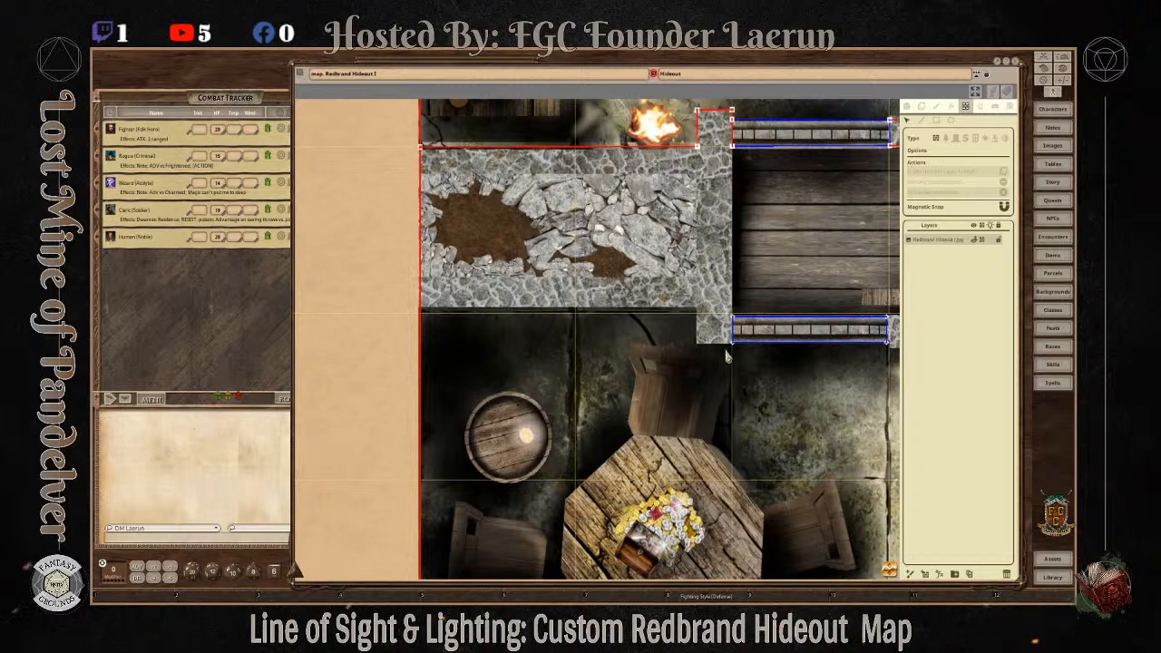
scroll(727, 342, "up", 1)
scroll(727, 344, "down", 1)
scroll(423, 311, "up", 5)
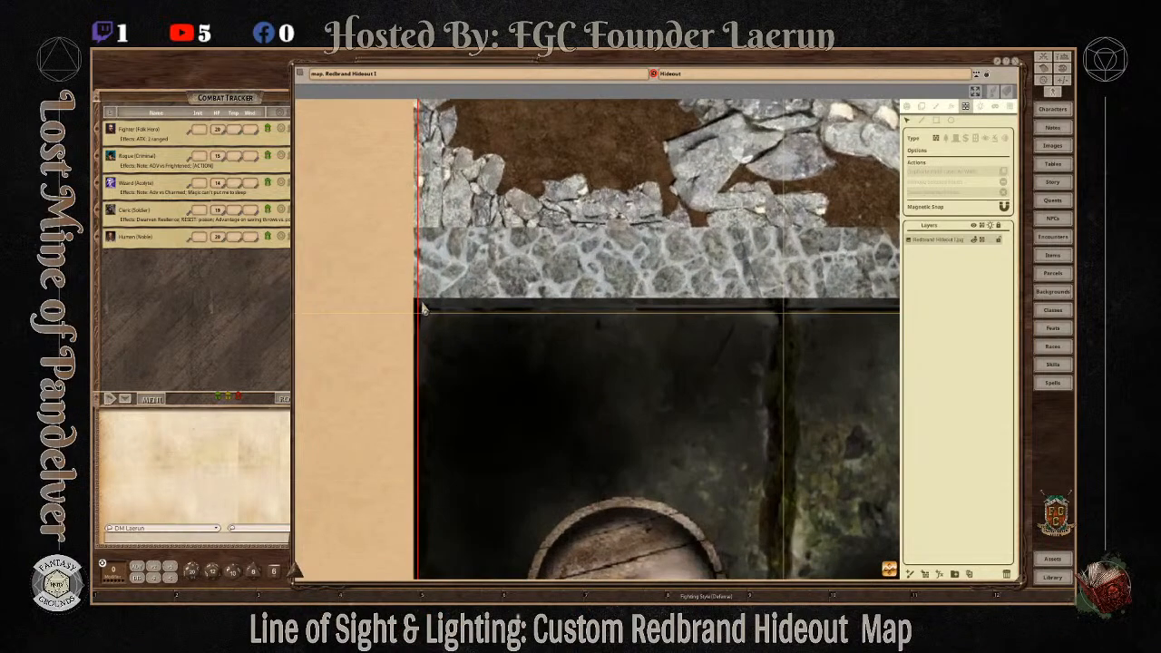
scroll(423, 310, "up", 3)
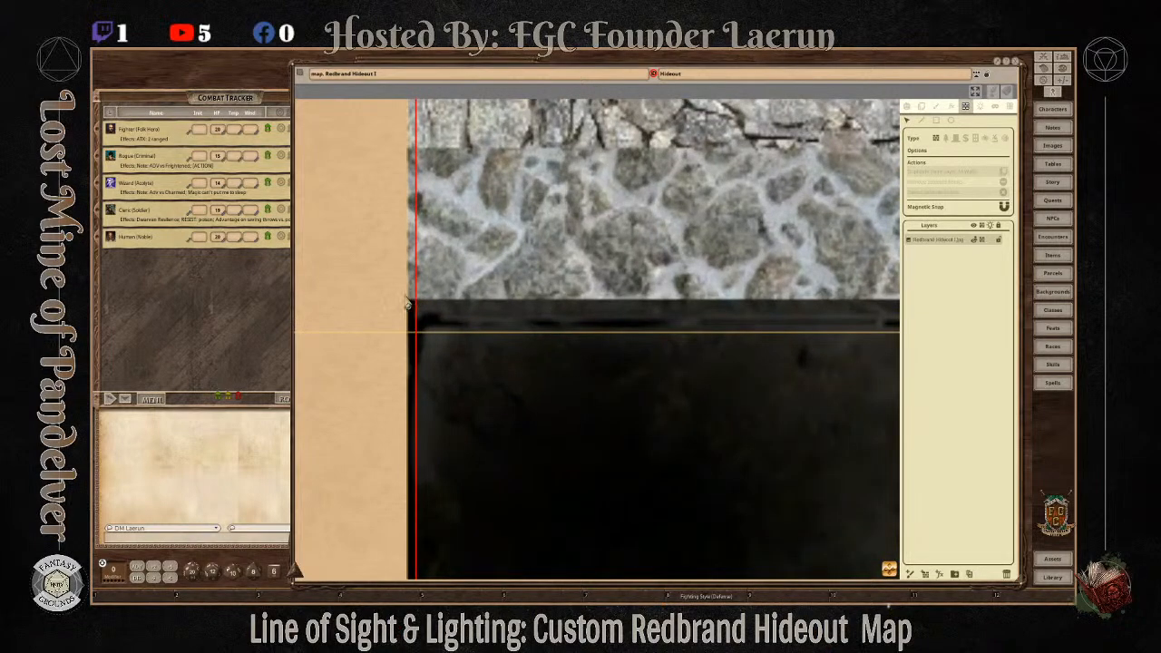
scroll(407, 304, "up", 2)
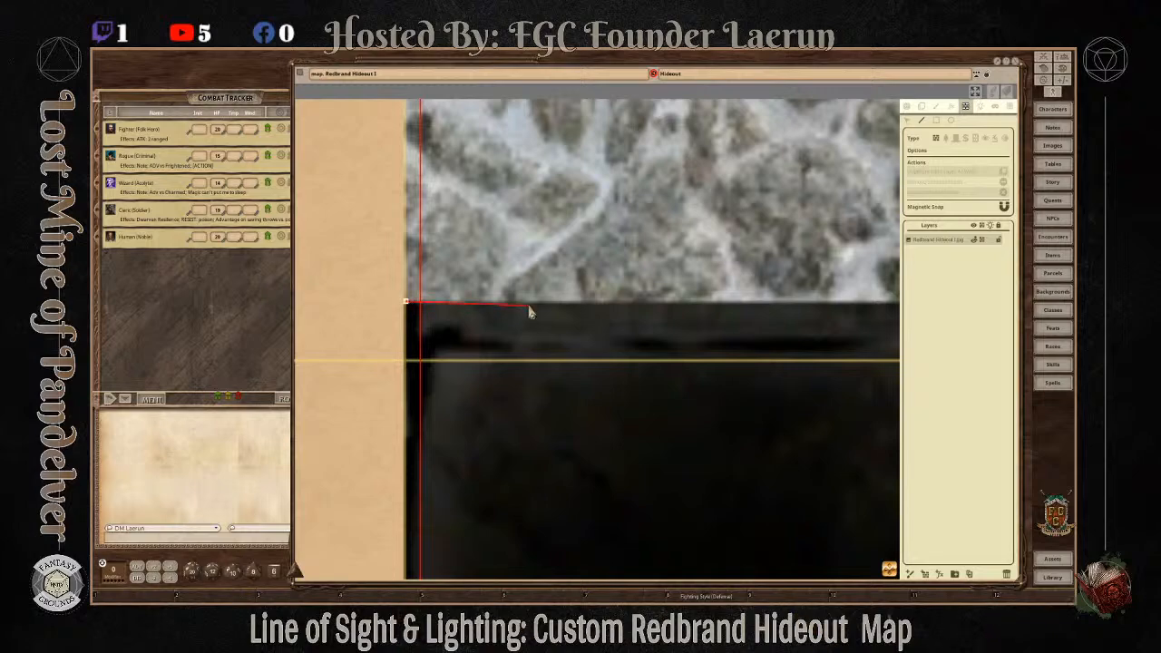
Step: Extend the wall along the stonework's bottom edge, around the lower pillar's corners and up to the lower door's upper-left corner
key("Right")
scroll(465, 324, "down", 5)
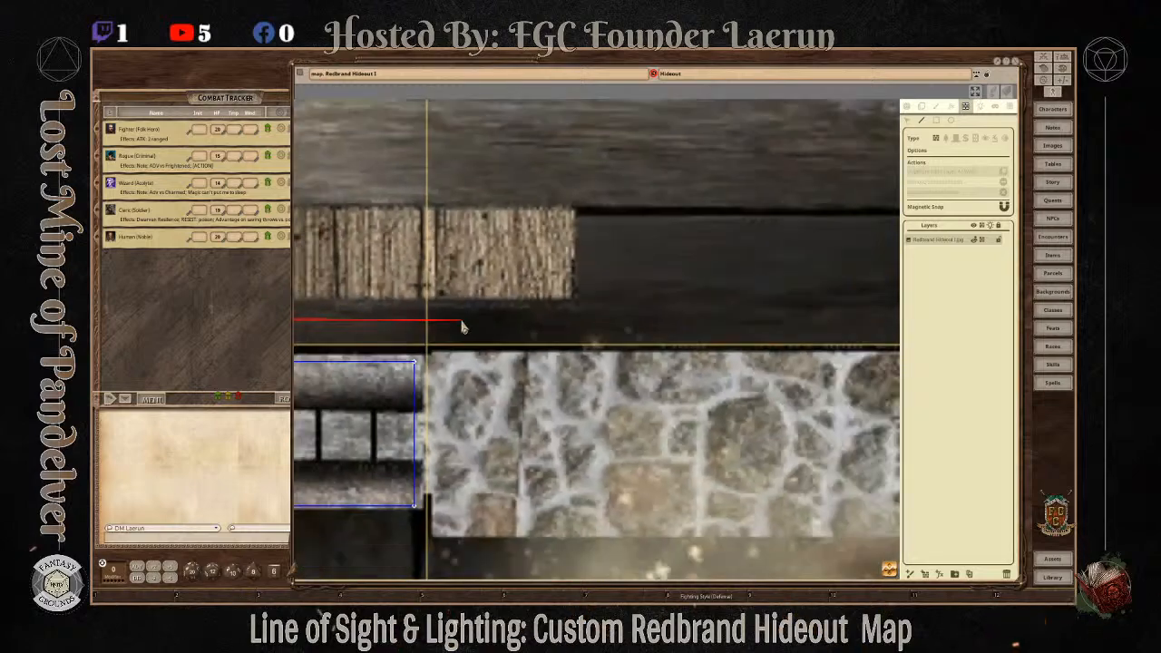
scroll(461, 338, "down", 1)
key("Left")
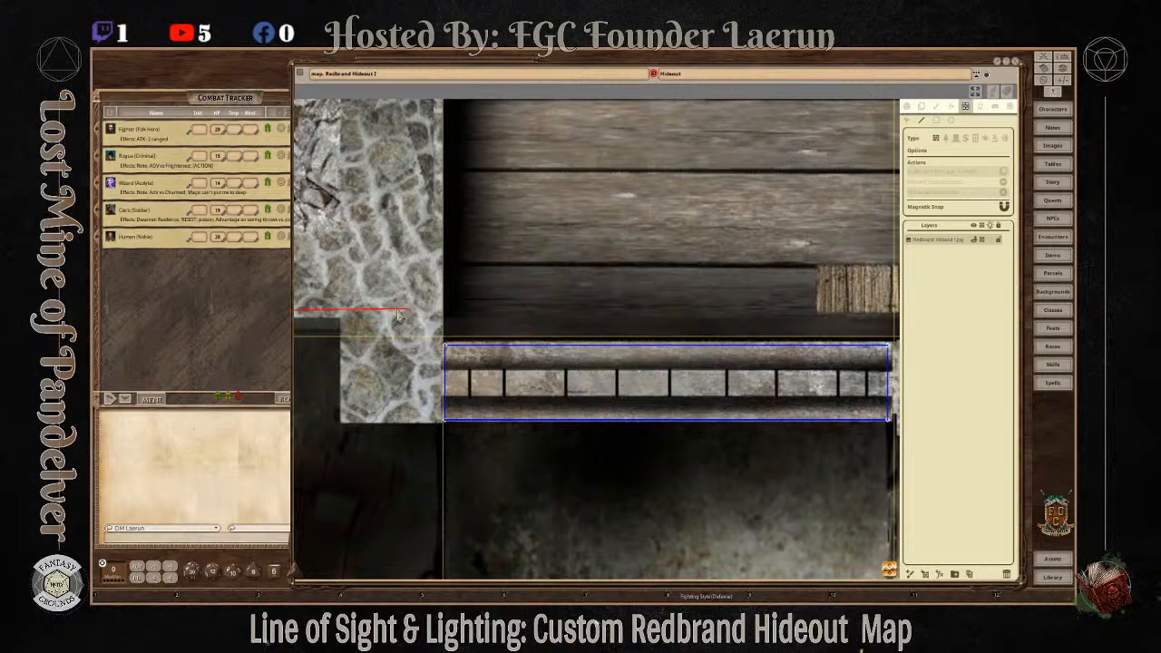
left_click(348, 317)
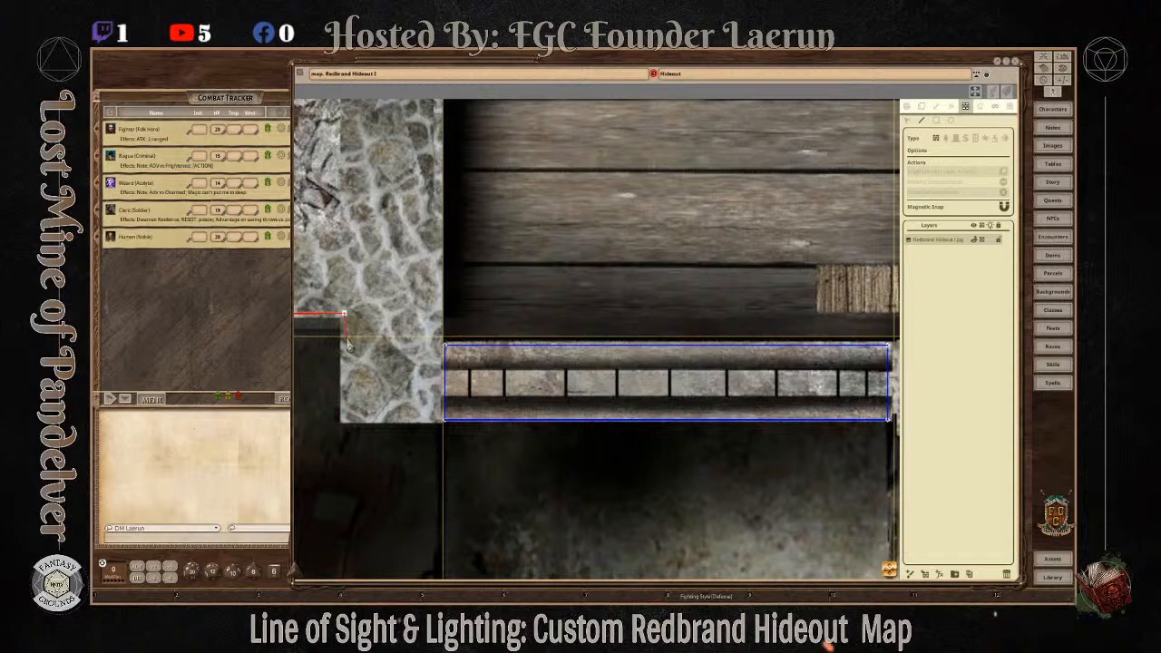
left_click(343, 422)
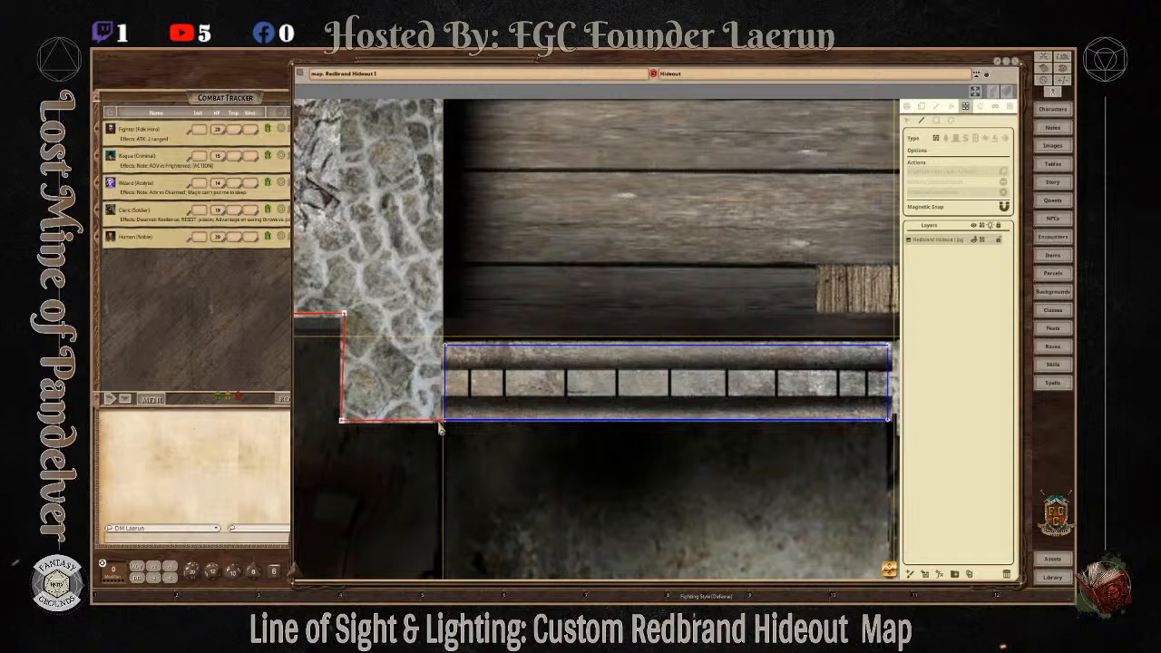
left_click(447, 349)
Step: Continue the wall along the lower door's top side and the adjoining stone wall's top edge to its far right corner
key("Right")
key("Right")
key("Left")
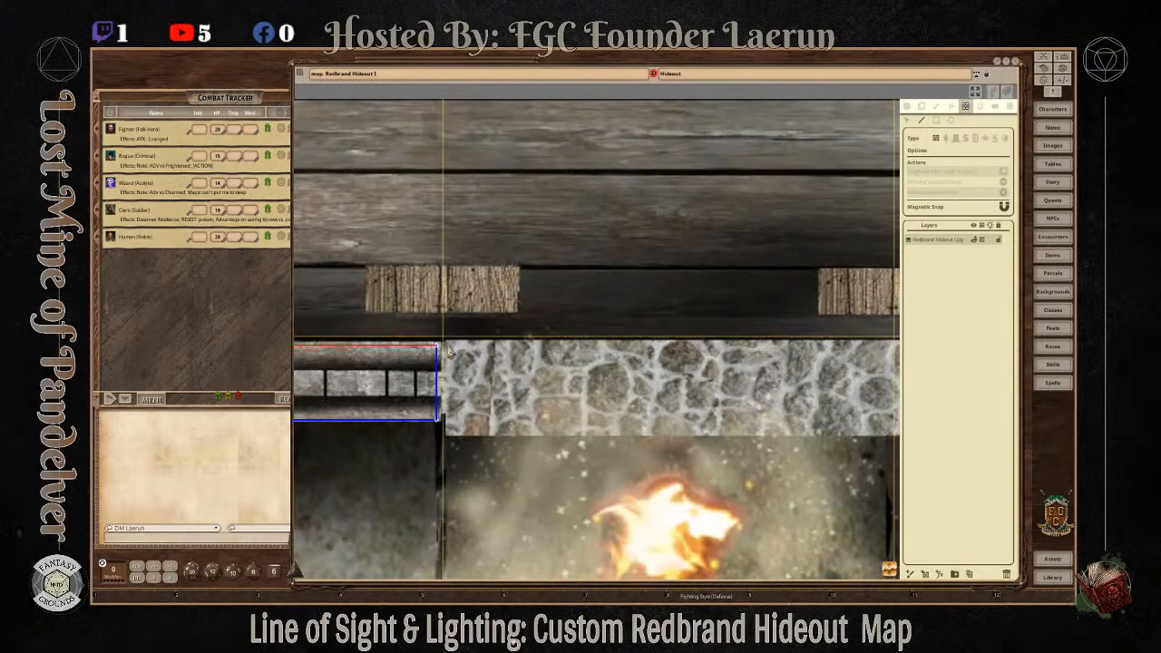
key("Right")
key("Right")
key("Right")
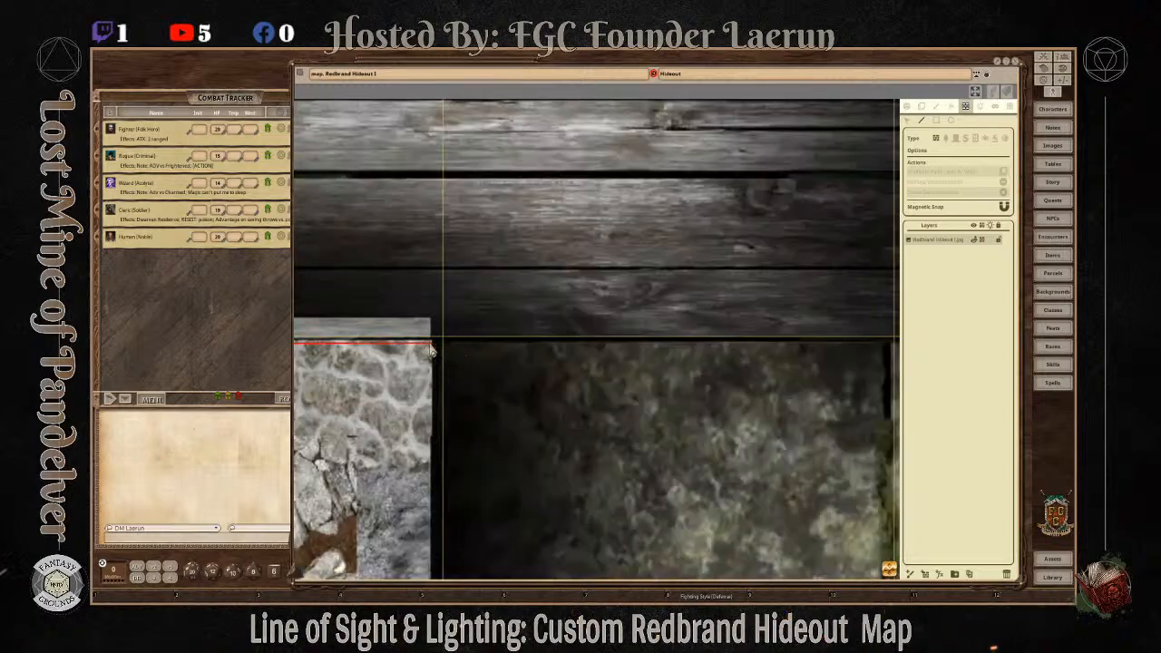
key("Down")
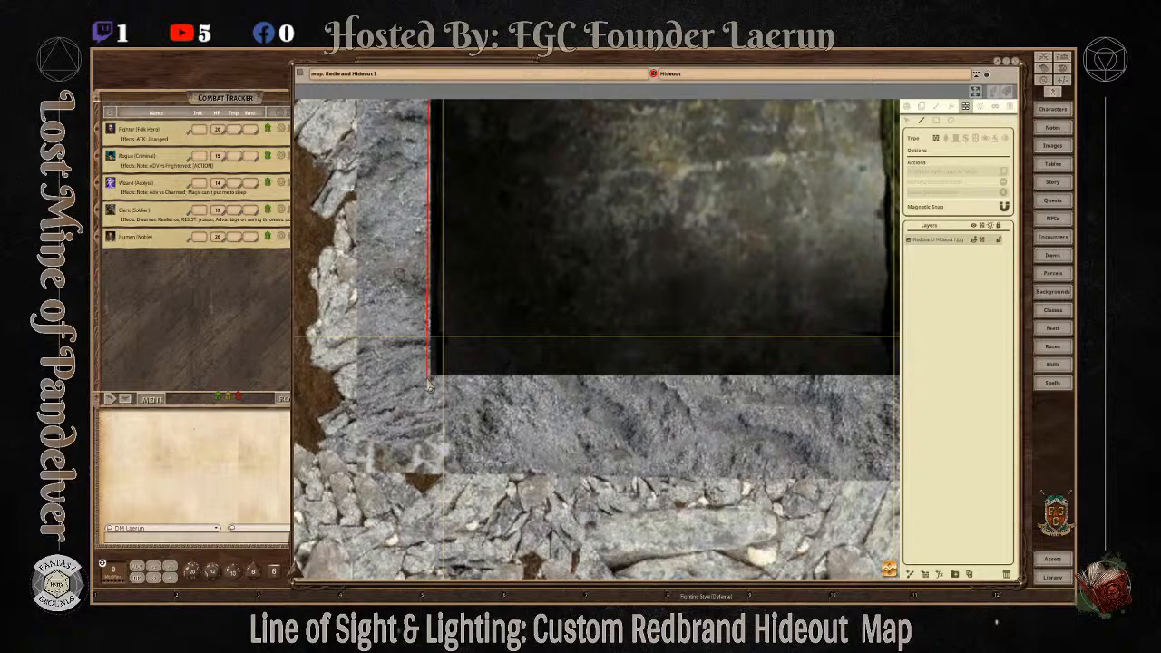
Step: Carry the wall down to the dark room's lower-left inner corner and along the grey rock's top edge to its right corner
left_click(428, 385)
key("Right")
key("Right")
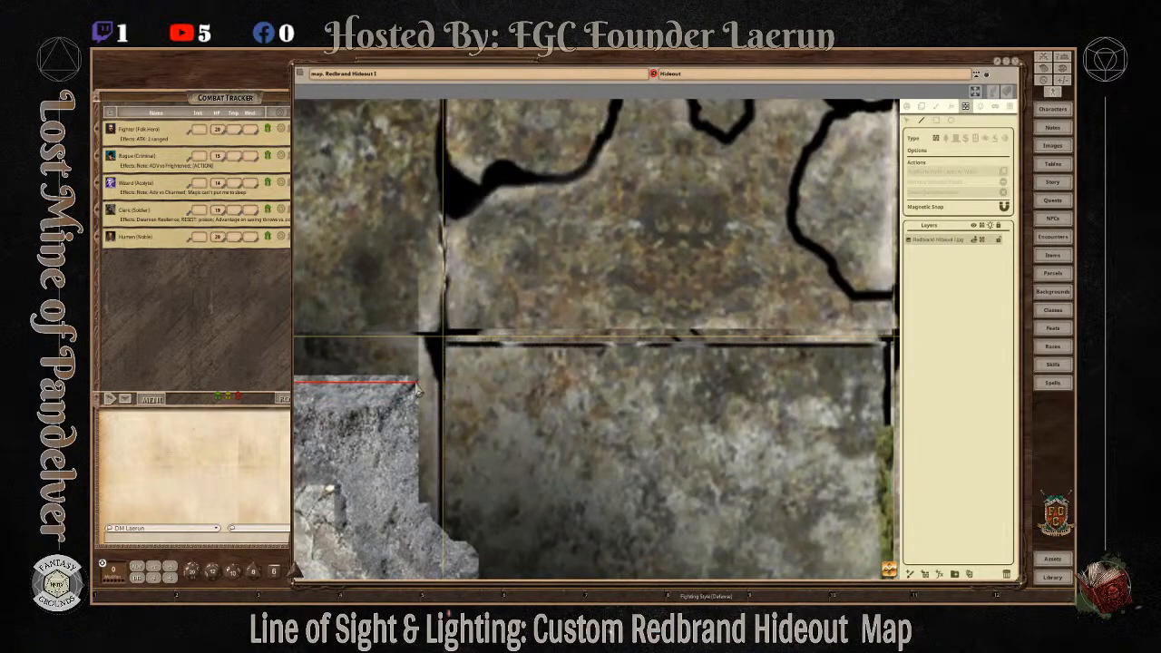
left_click(412, 383)
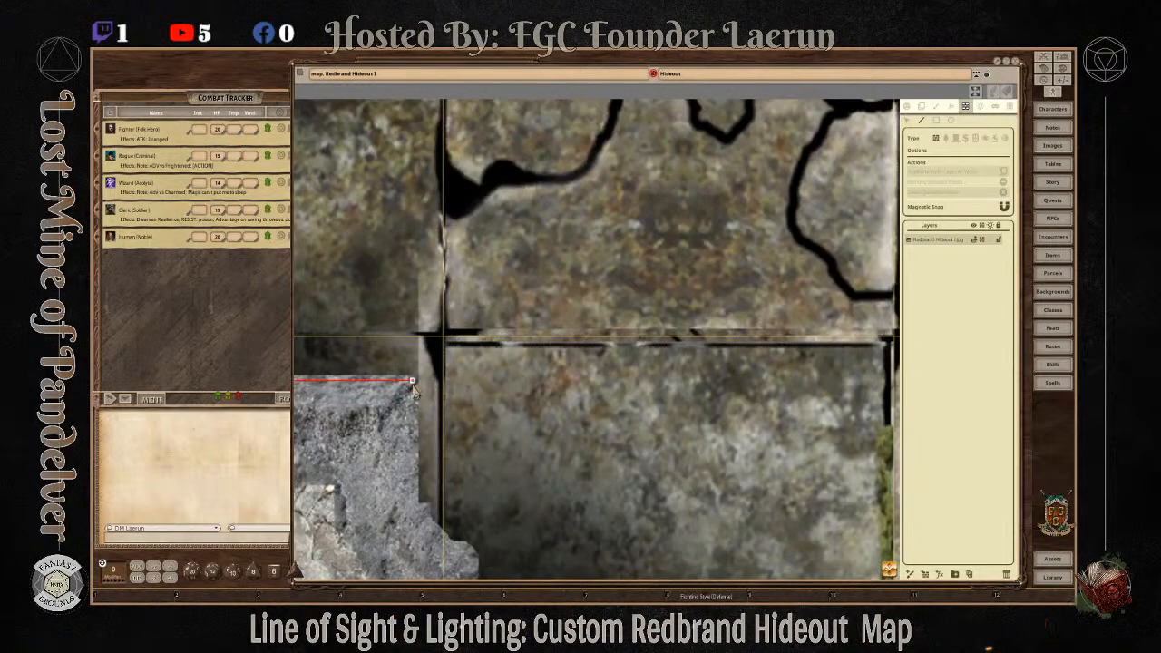
Step: Trace the upper part of the rock's jagged right edge with closely spaced wall points
left_click(414, 503)
key("Right")
scroll(407, 458, "down", 5)
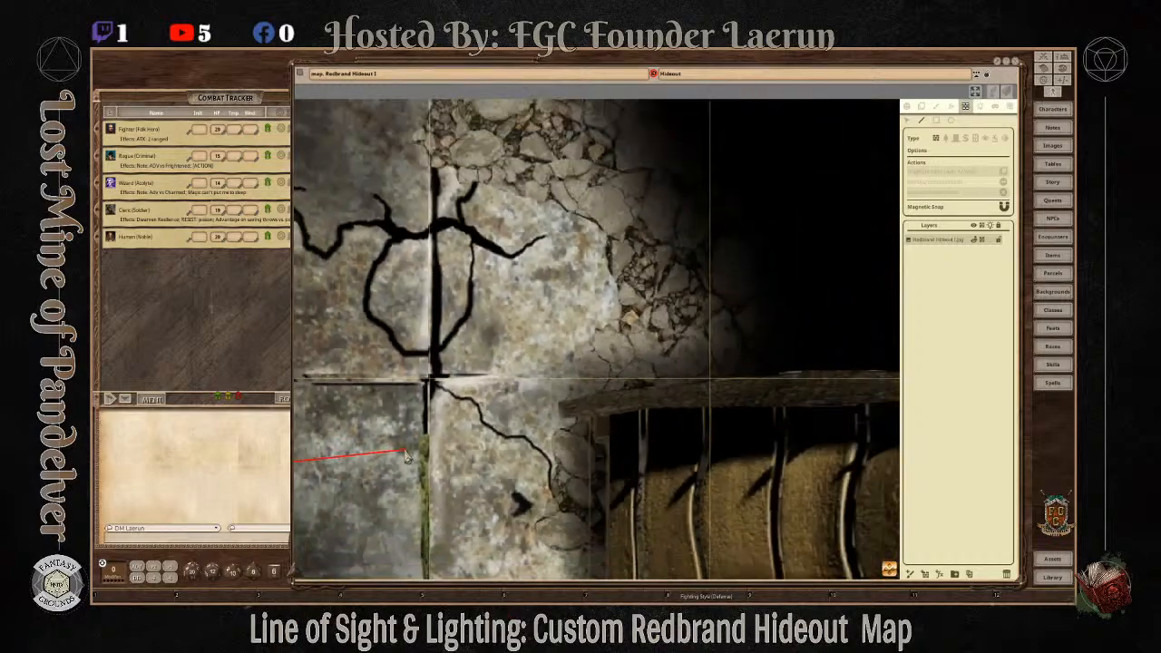
scroll(405, 462, "down", 5)
key("Left")
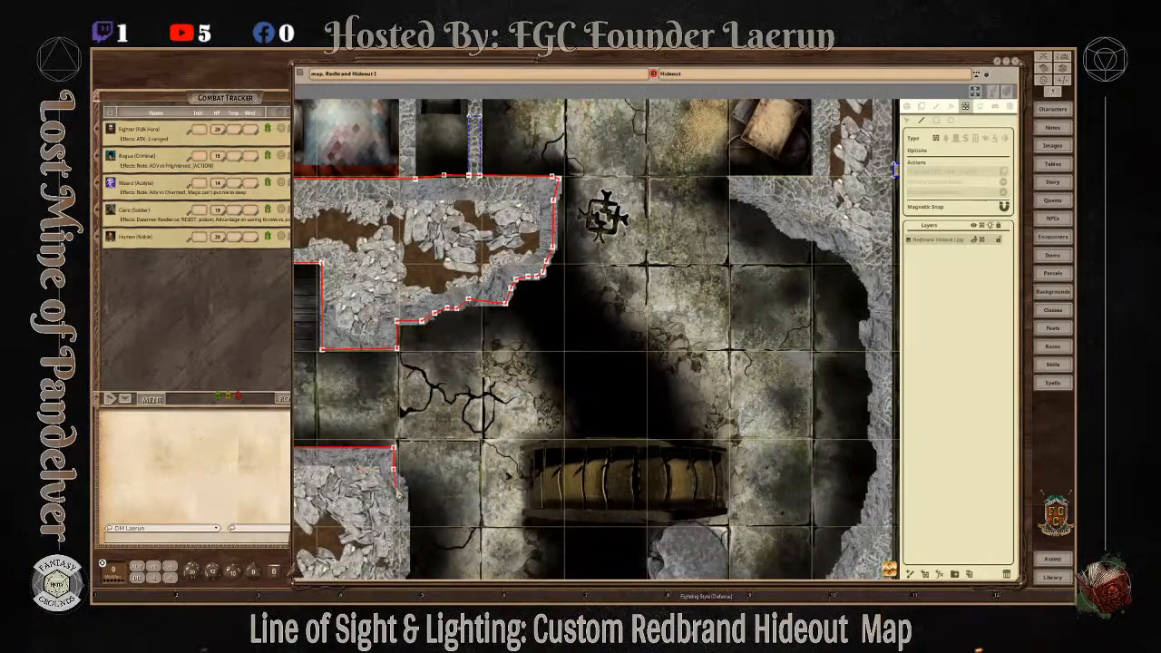
scroll(398, 492, "up", 5)
scroll(397, 494, "up", 3)
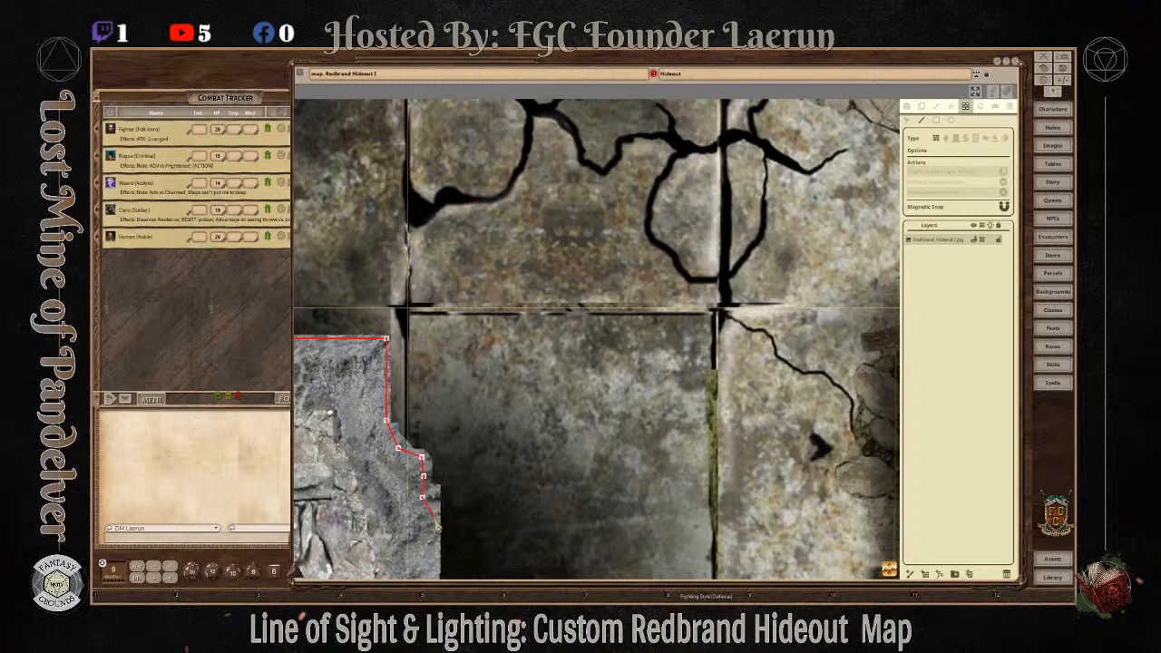
Step: Extend the wall down the rock's nearly straight right side to the bend where the edge turns lower left
key("Down")
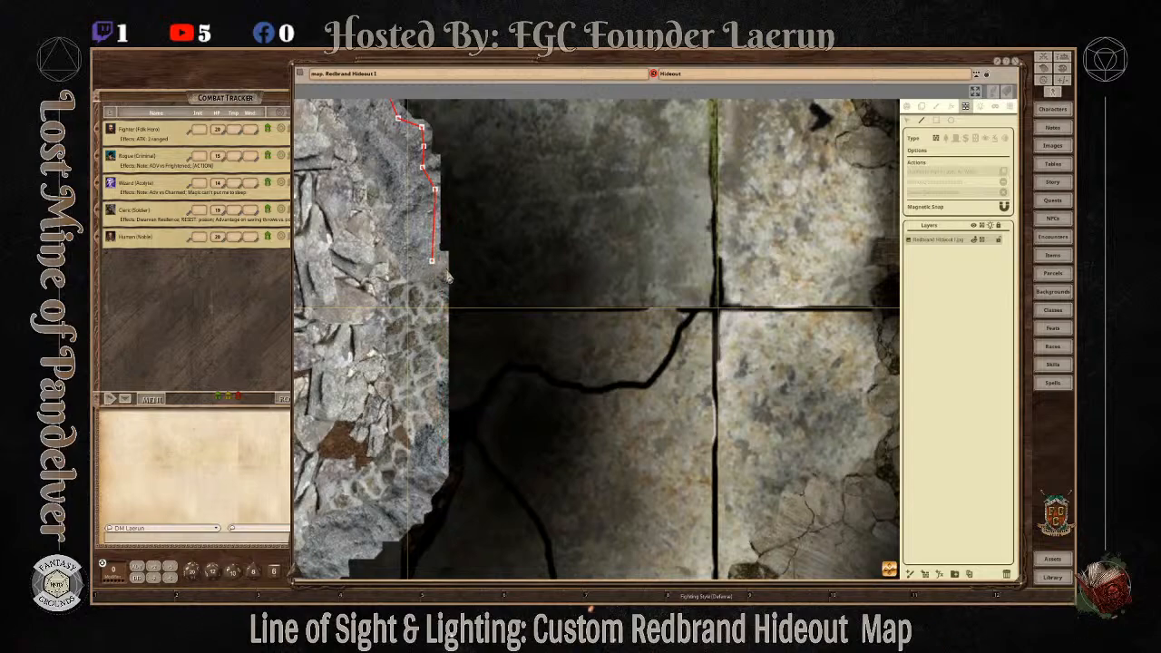
left_click(439, 465)
key("Left")
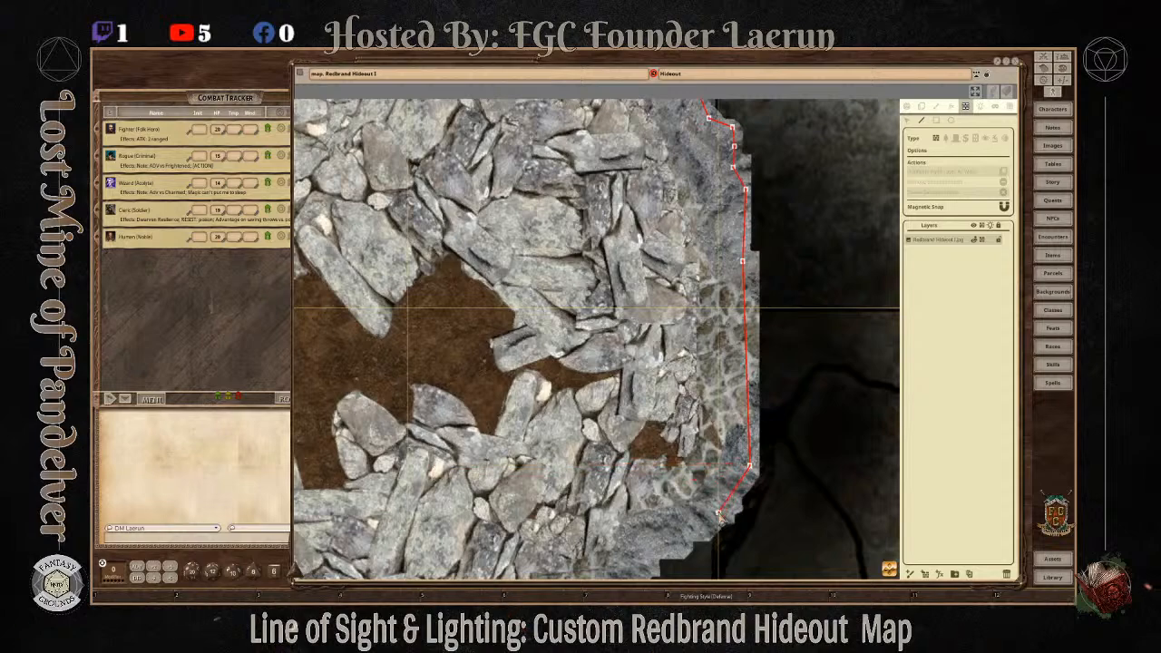
scroll(718, 514, "down", 1)
scroll(717, 515, "down", 1)
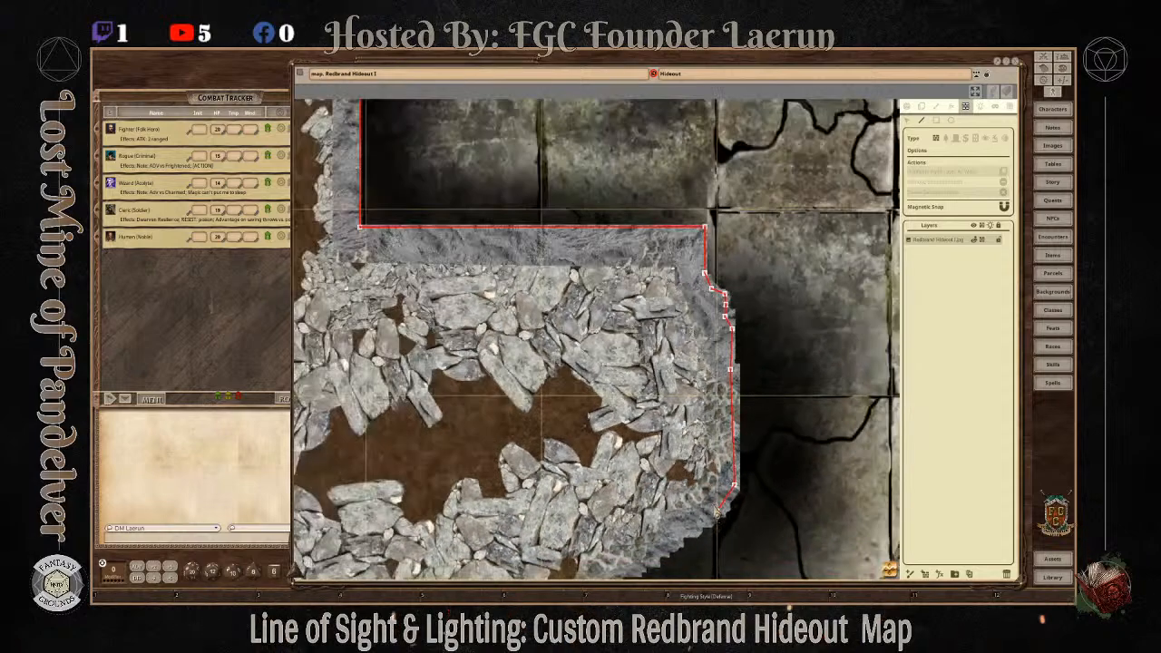
Step: Trace the wall from the rock's lower-right bend down its jagged slope toward the lower left
scroll(717, 513, "down", 1)
left_click(717, 512)
key("Down")
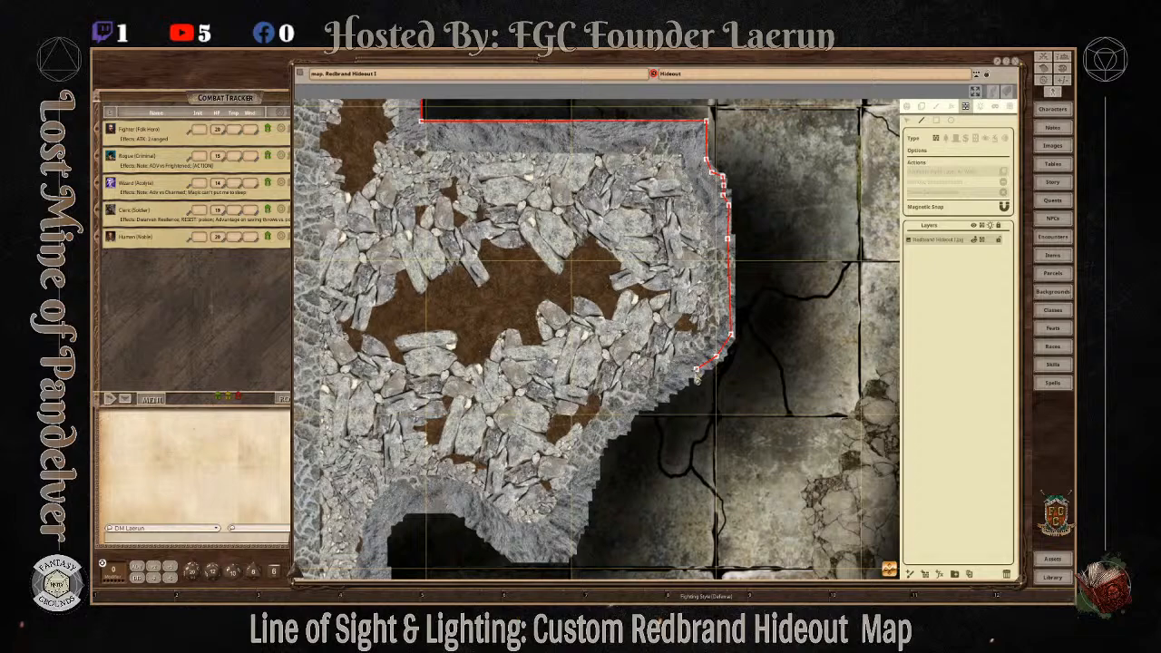
left_click(672, 388)
left_click(636, 409)
left_click(625, 419)
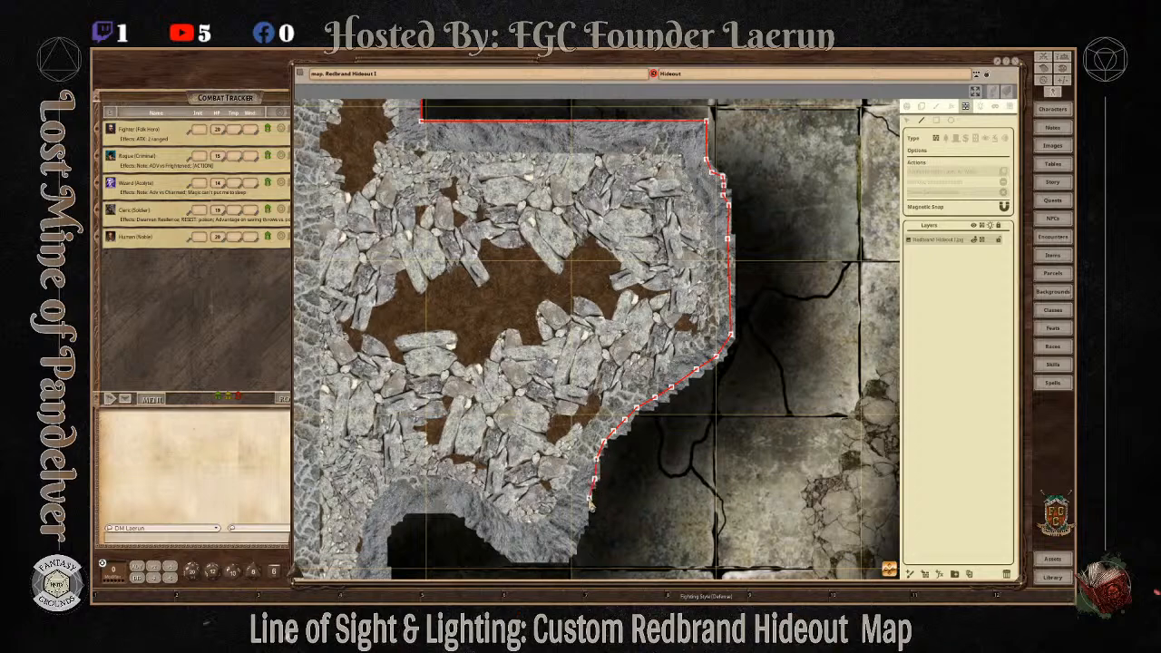
Step: Continue the wall around the rock's lower tip and over the arched top of the dark alcove
left_click(555, 556)
left_click(426, 508)
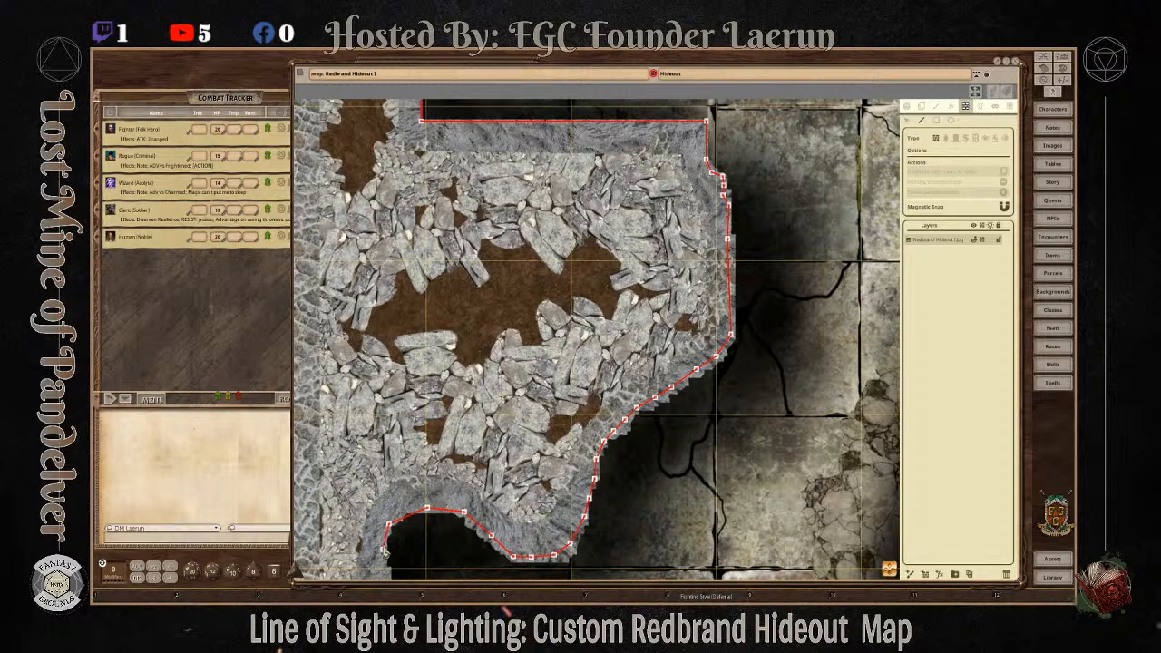
Step: Carry the wall down the rock edge on the left side of the dark cavern, following its curve with closely spaced points
key("Down")
left_click(377, 424)
left_click(387, 437)
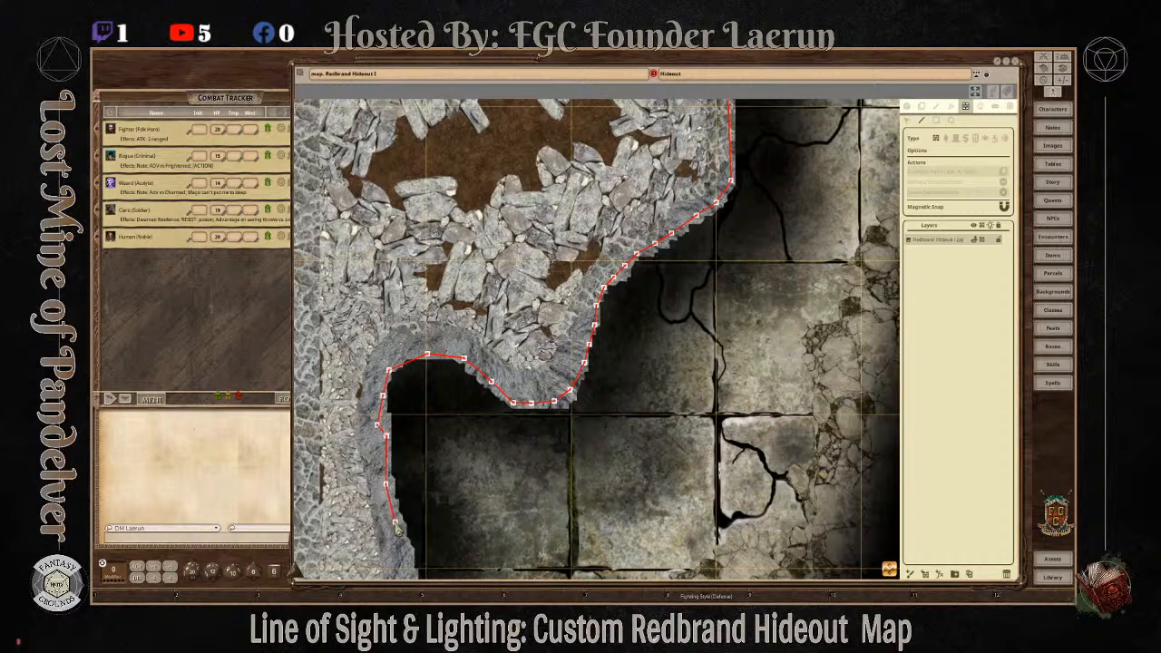
left_click(396, 524)
key("Down")
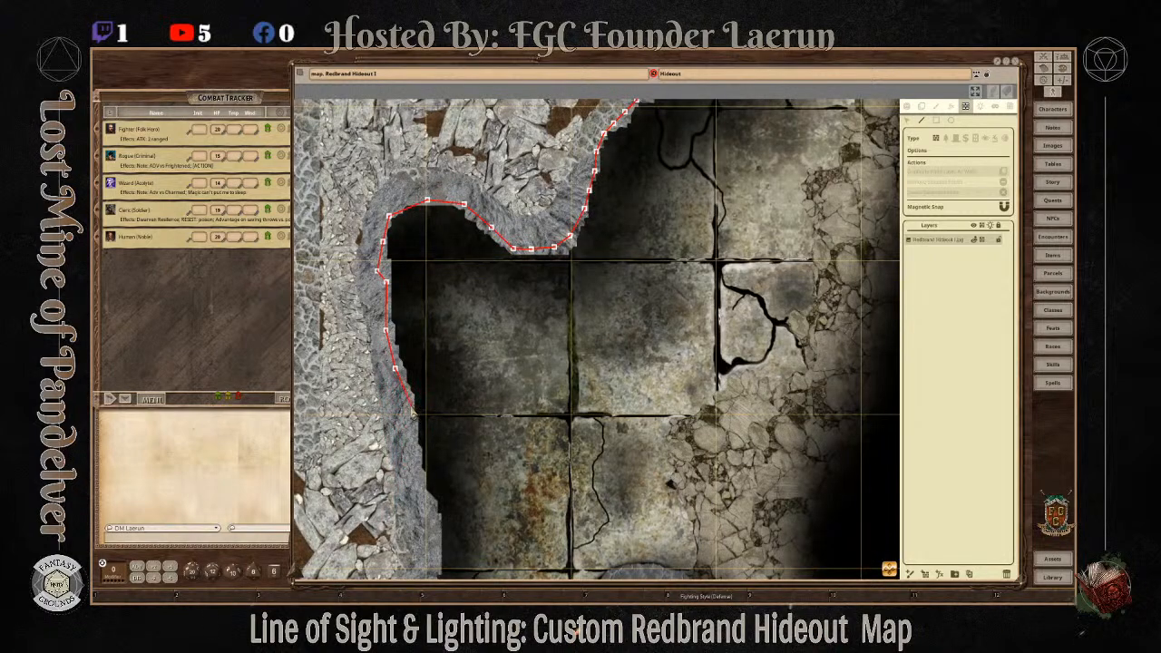
left_click(411, 441)
key("Left")
scroll(572, 528, "down", 3)
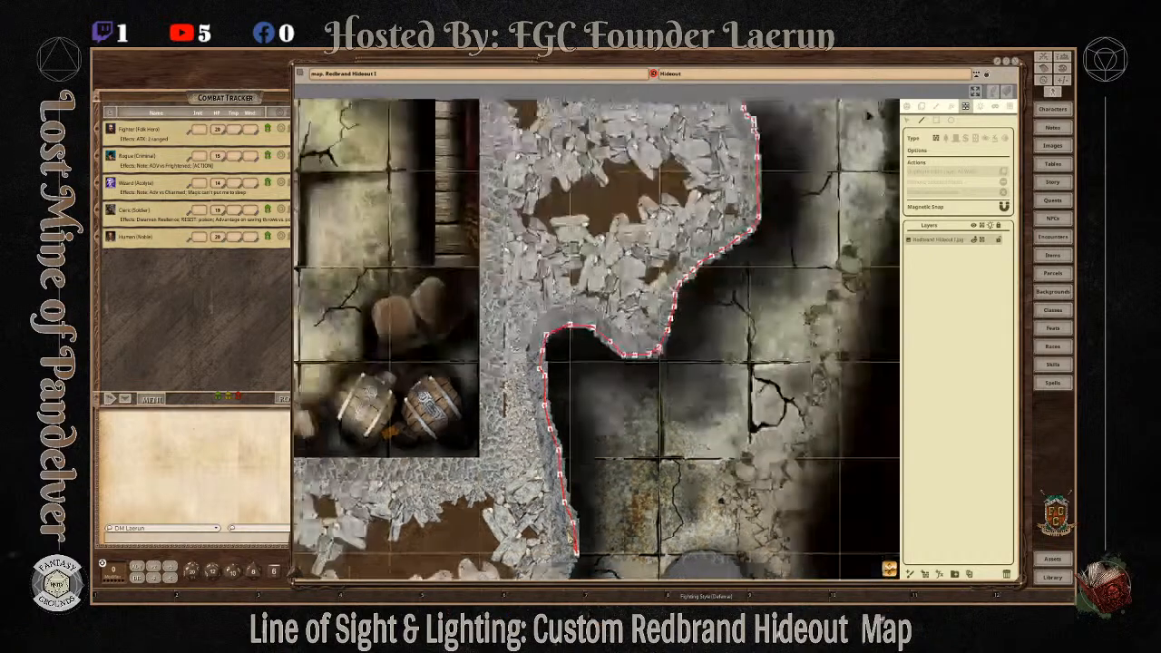
Step: Extend the wall around the rock's lower bend to the start of the horizontal corridor's straight top edge
key("Left")
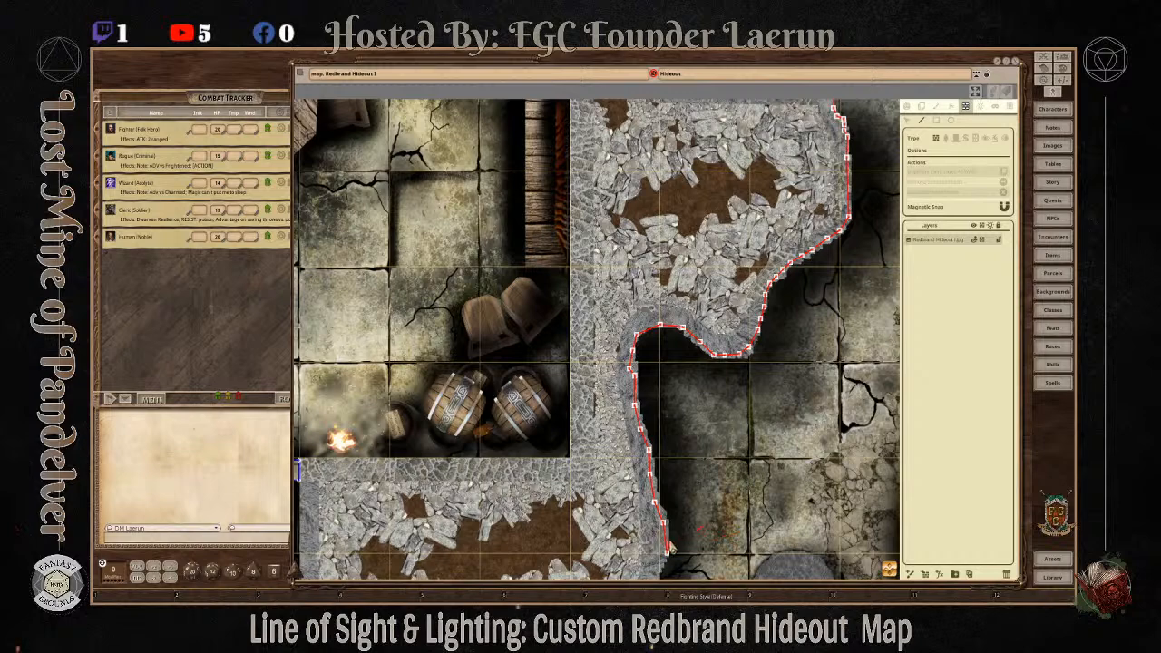
key("Down")
key("Down")
key("Down")
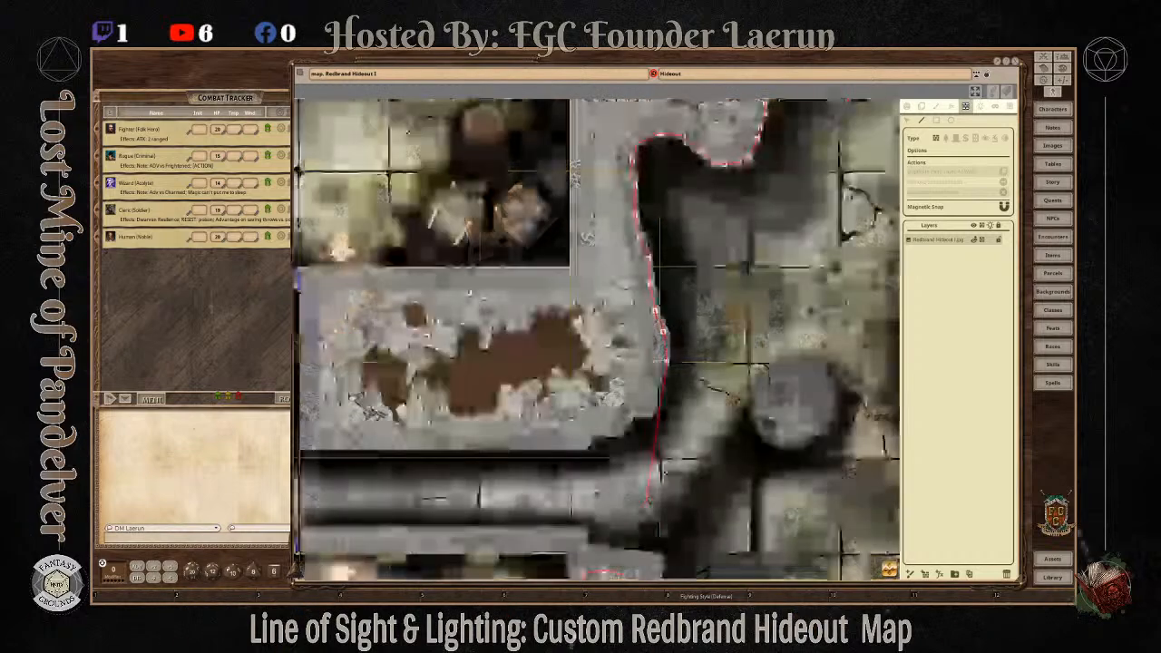
left_click(657, 376)
left_click(653, 396)
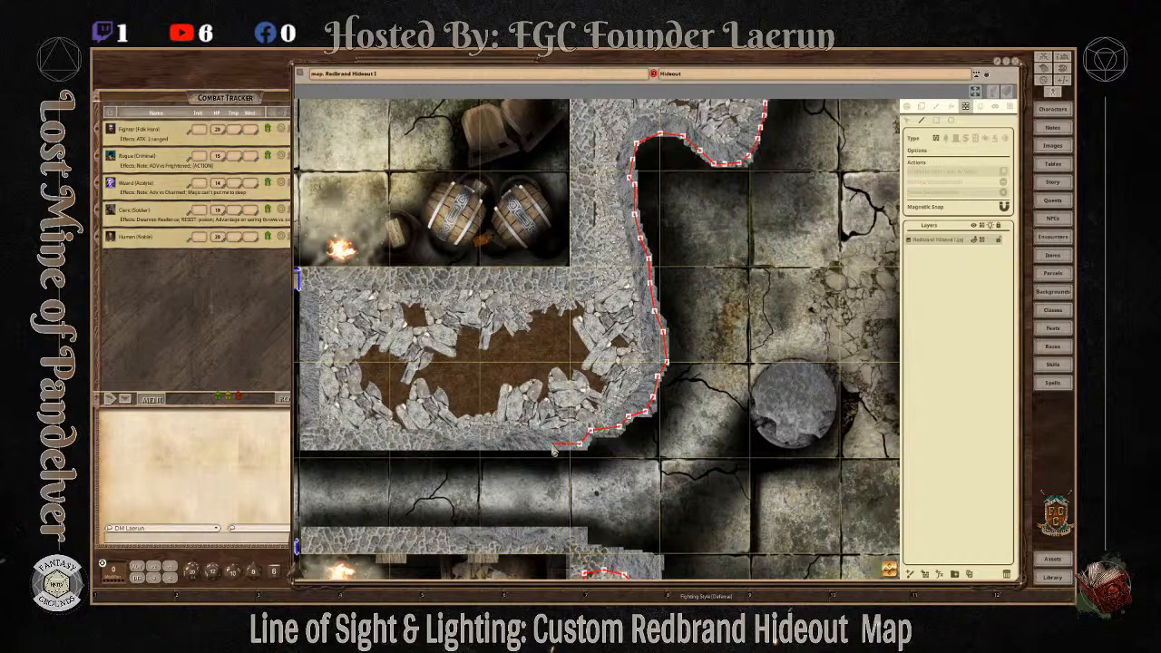
Step: Run the wall left along the corridor's top edge and up the vertical passage's right side, past the door into the storage room
key("Left")
key("Left")
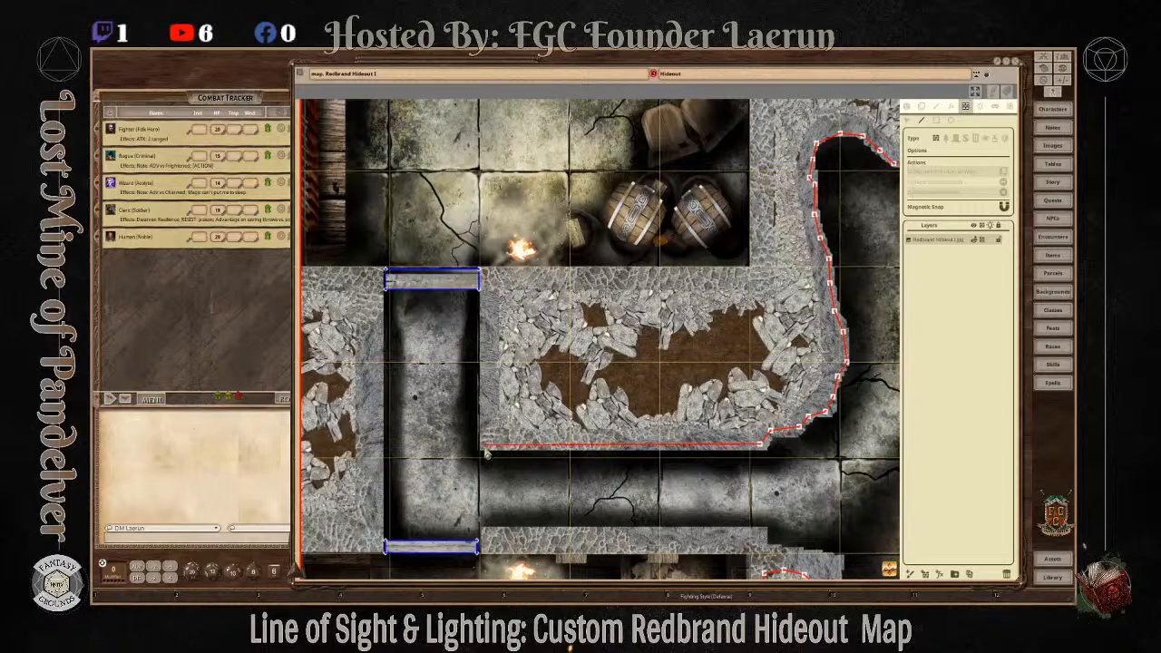
key("Up")
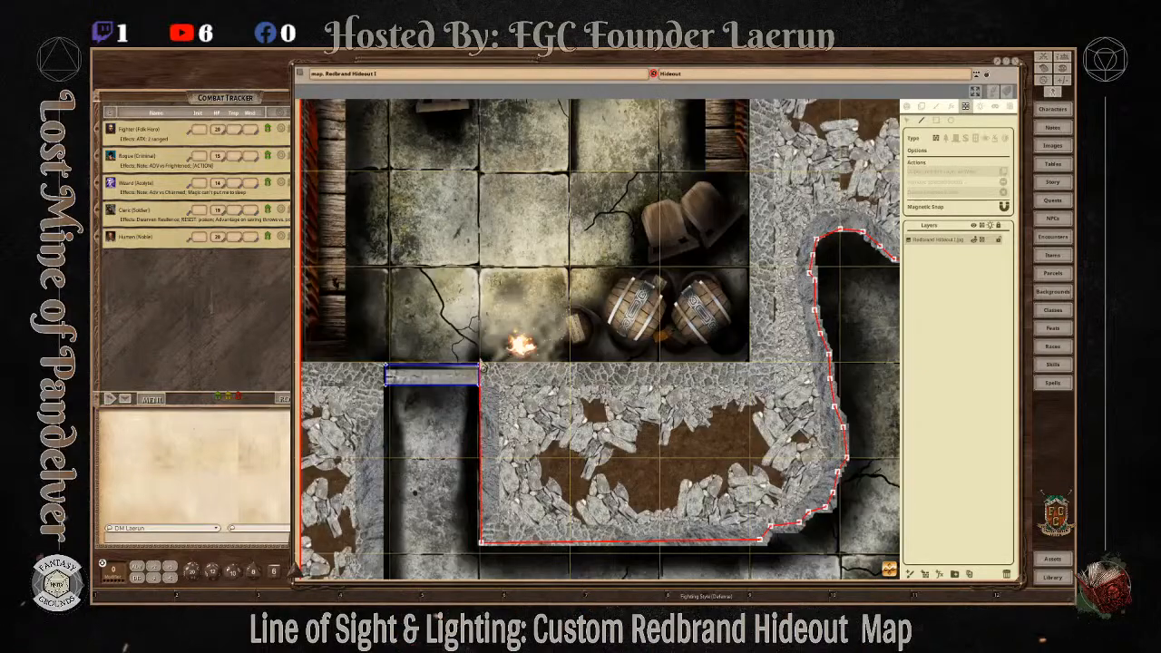
scroll(481, 343, "up", 4)
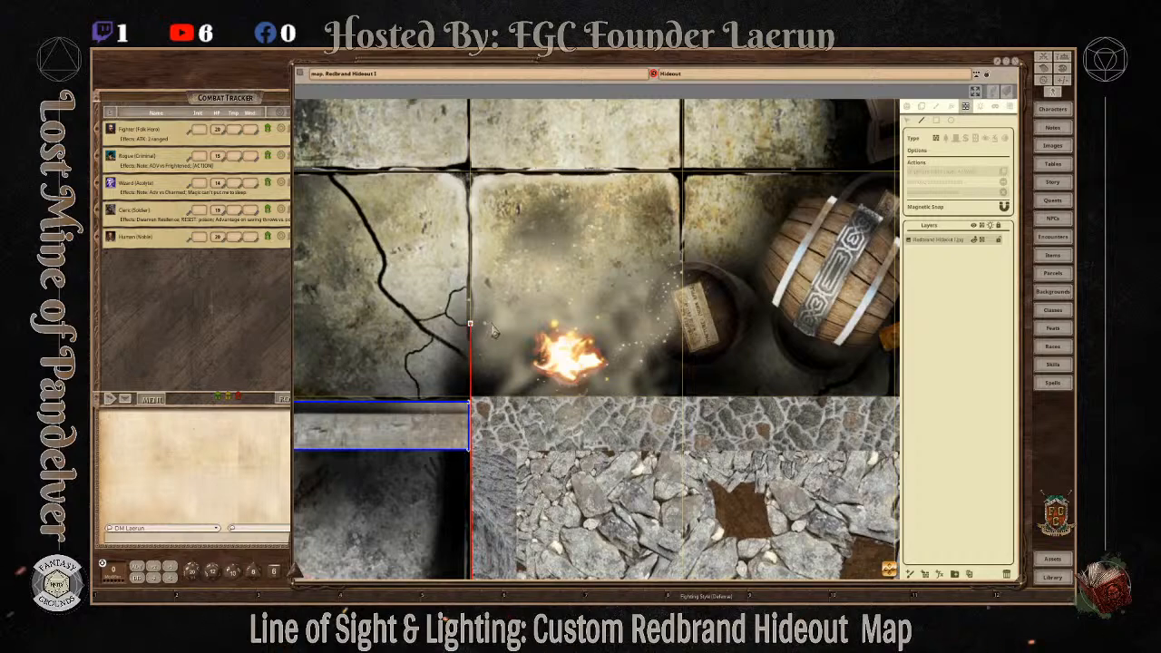
Step: Examine both ends of the storage room's lower door against the adjoining wall line and stone edges
scroll(492, 330, "down", 3)
scroll(370, 442, "down", 2)
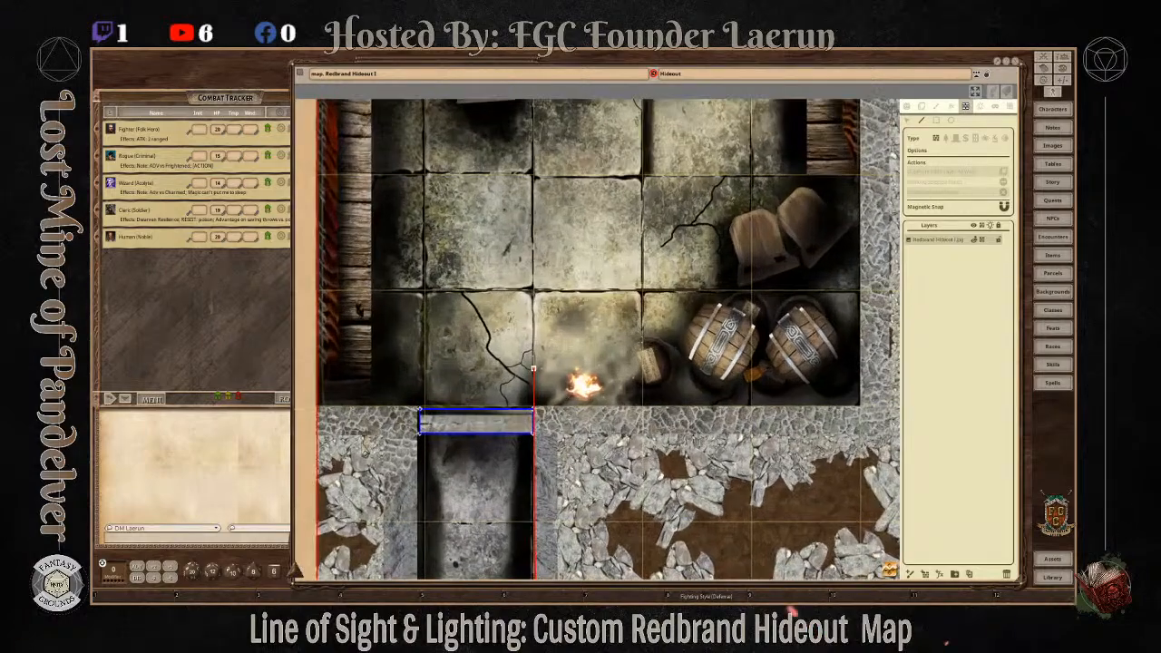
scroll(399, 440, "up", 5)
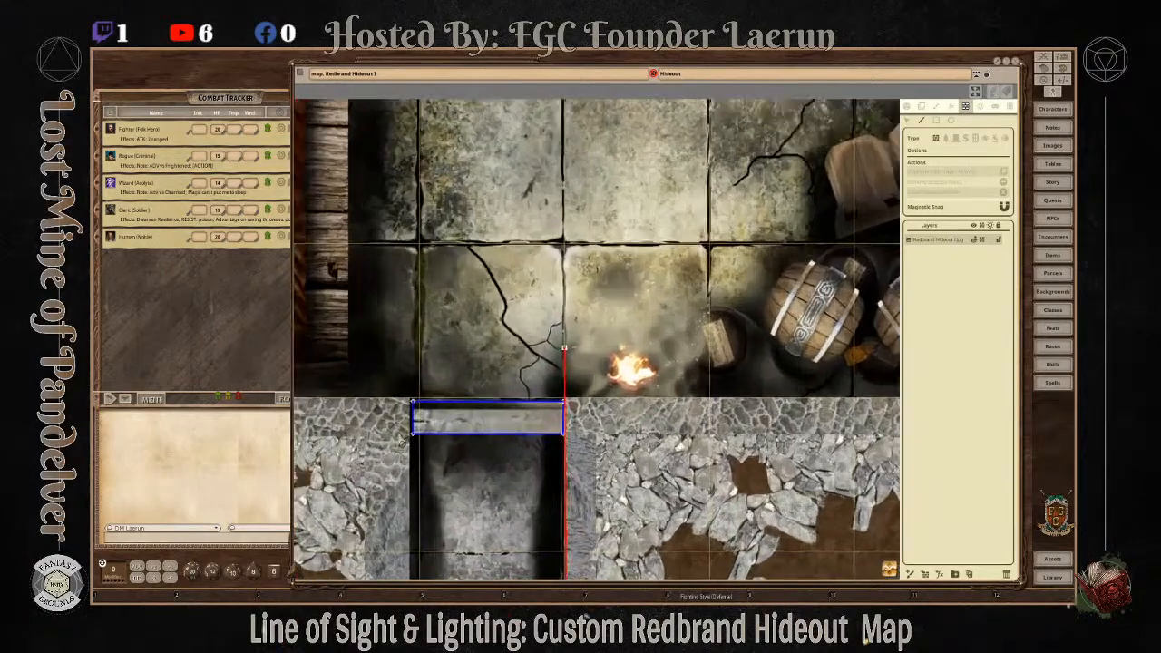
scroll(669, 389, "up", 5)
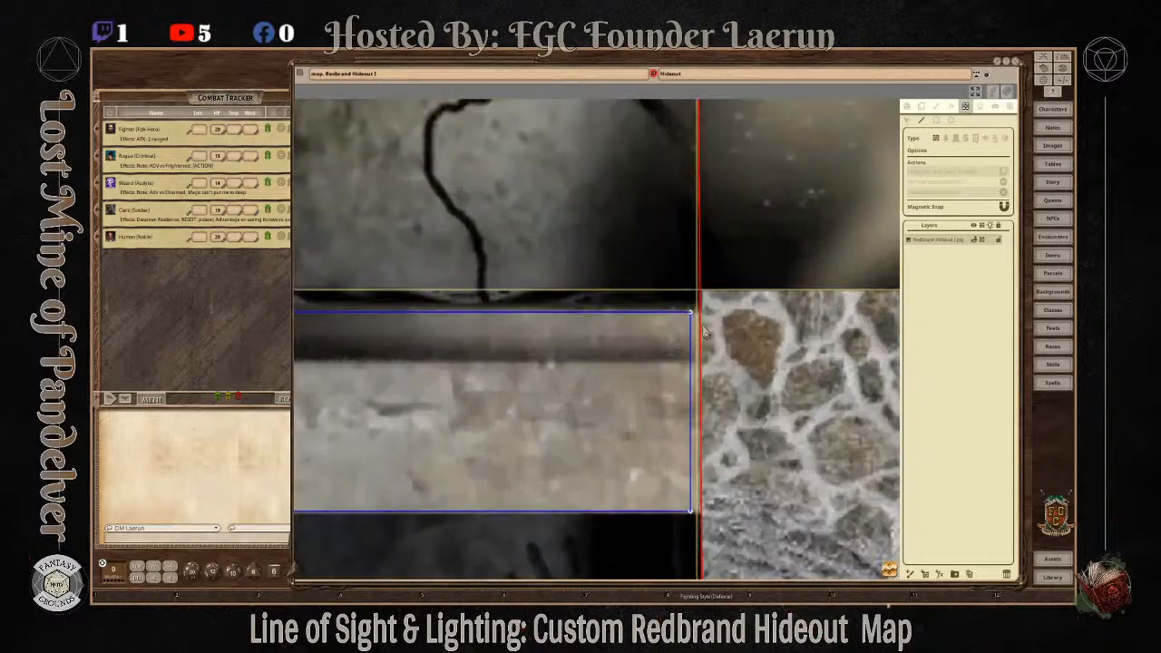
scroll(685, 335, "down", 3)
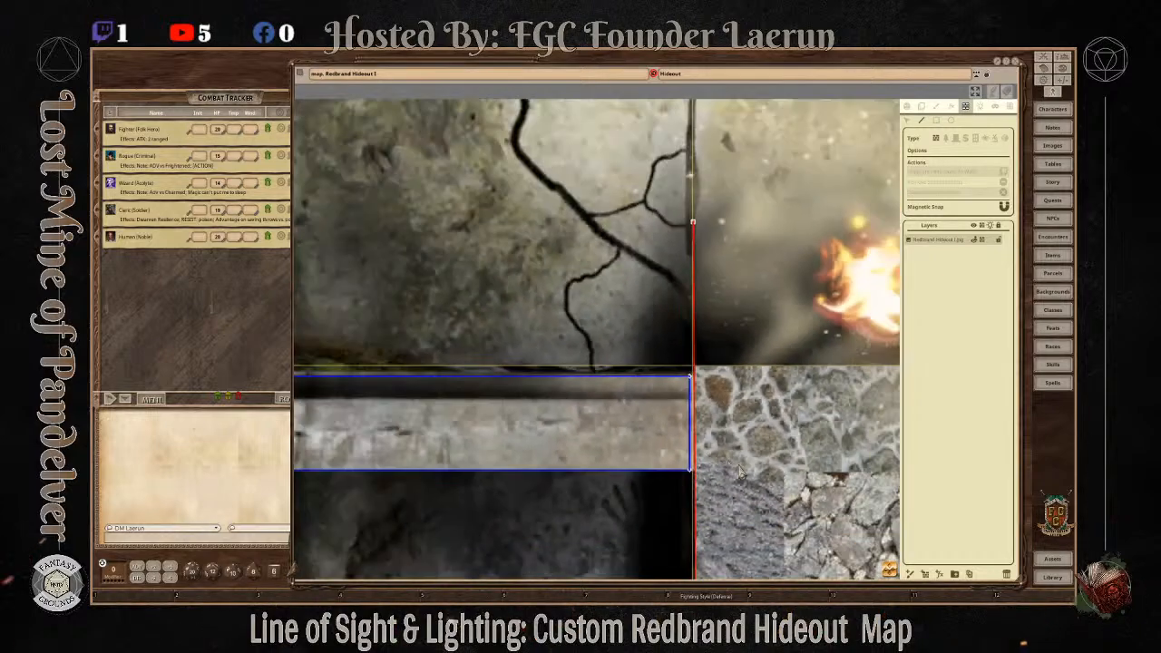
scroll(706, 410, "up", 2)
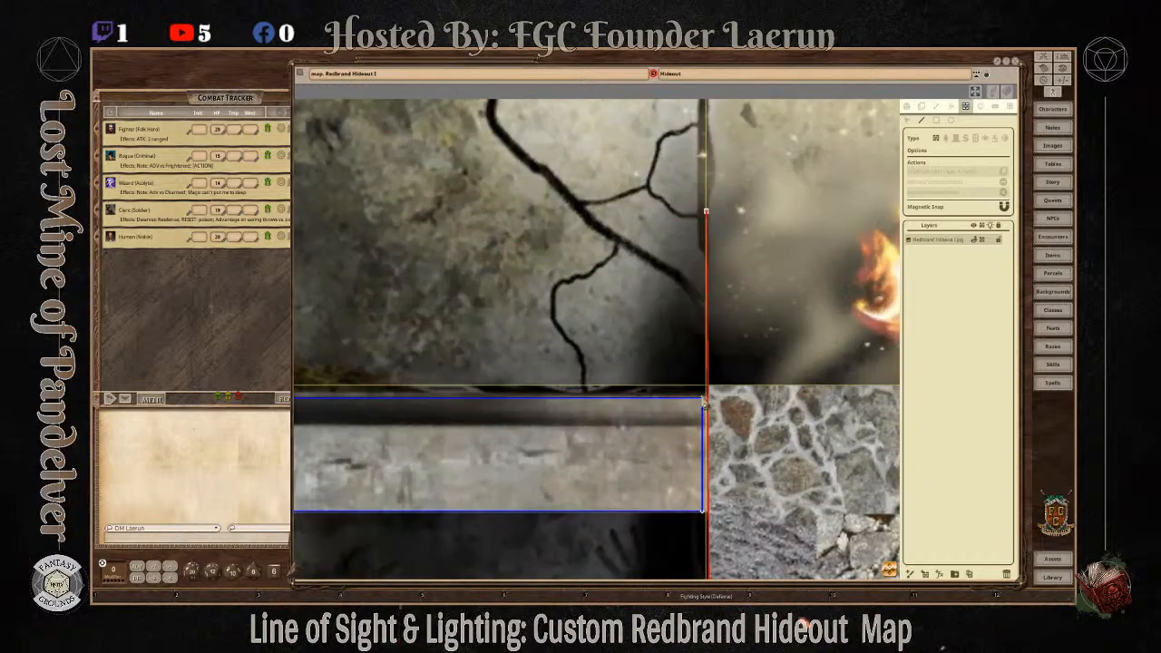
scroll(795, 487, "down", 3)
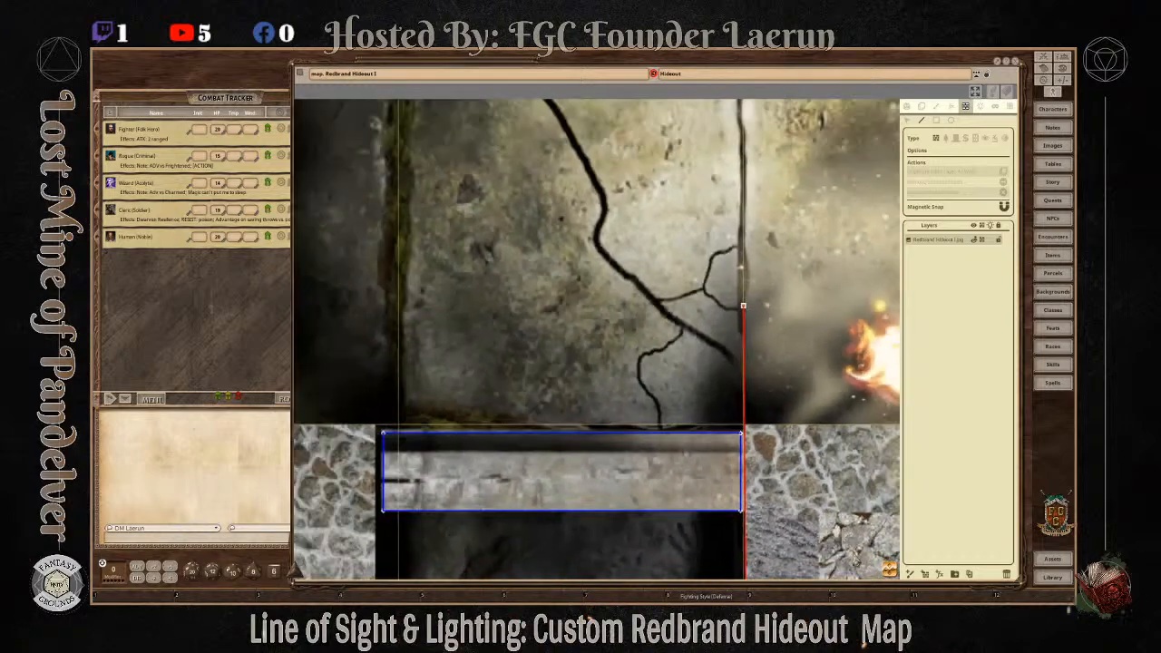
left_click_drag(501, 509, 626, 487)
scroll(626, 487, "down", 3)
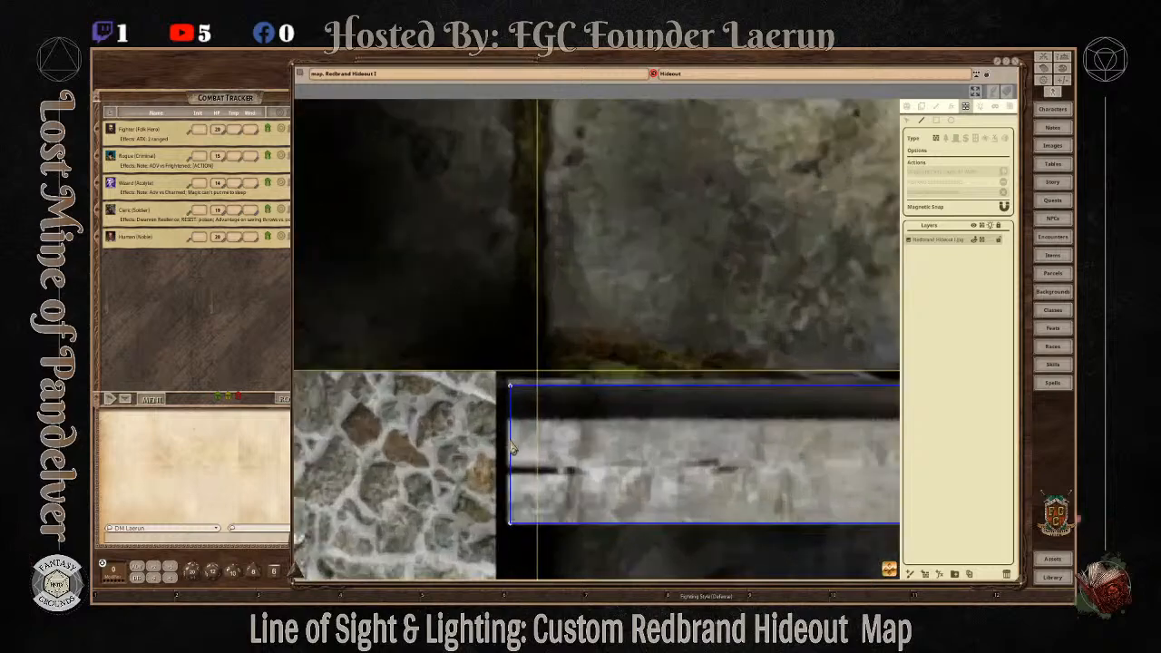
scroll(322, 437, "up", 2)
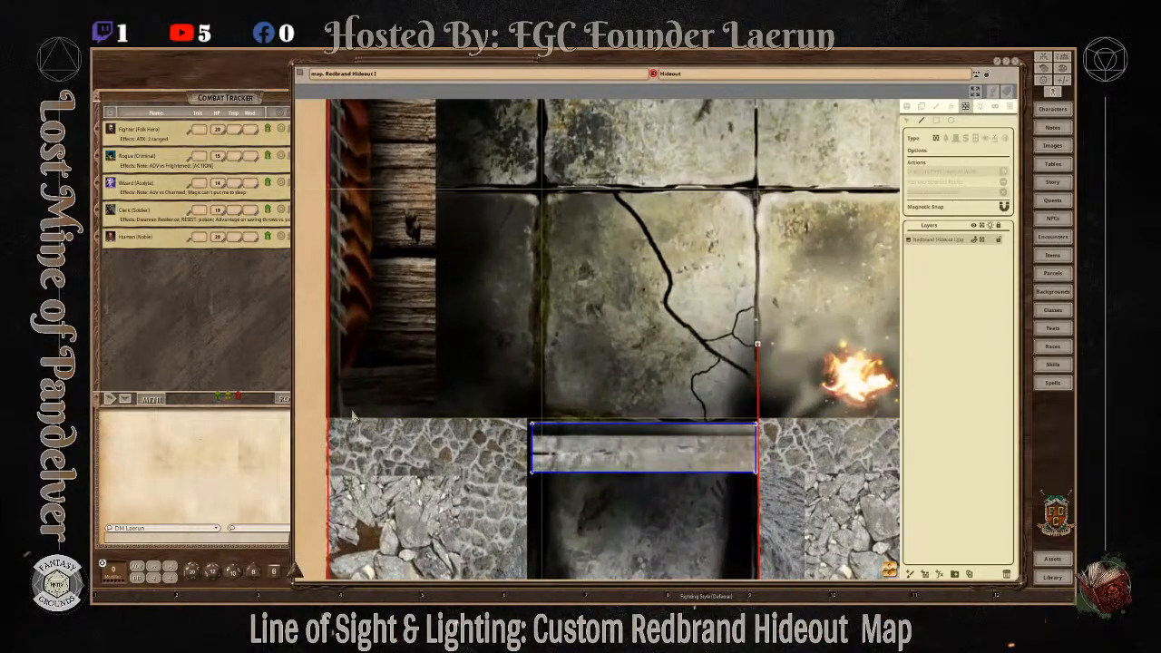
Step: Draw a wall from the map's left edge along the storage room's lower edge to the room's lower-right corner
scroll(335, 439, "up", 2)
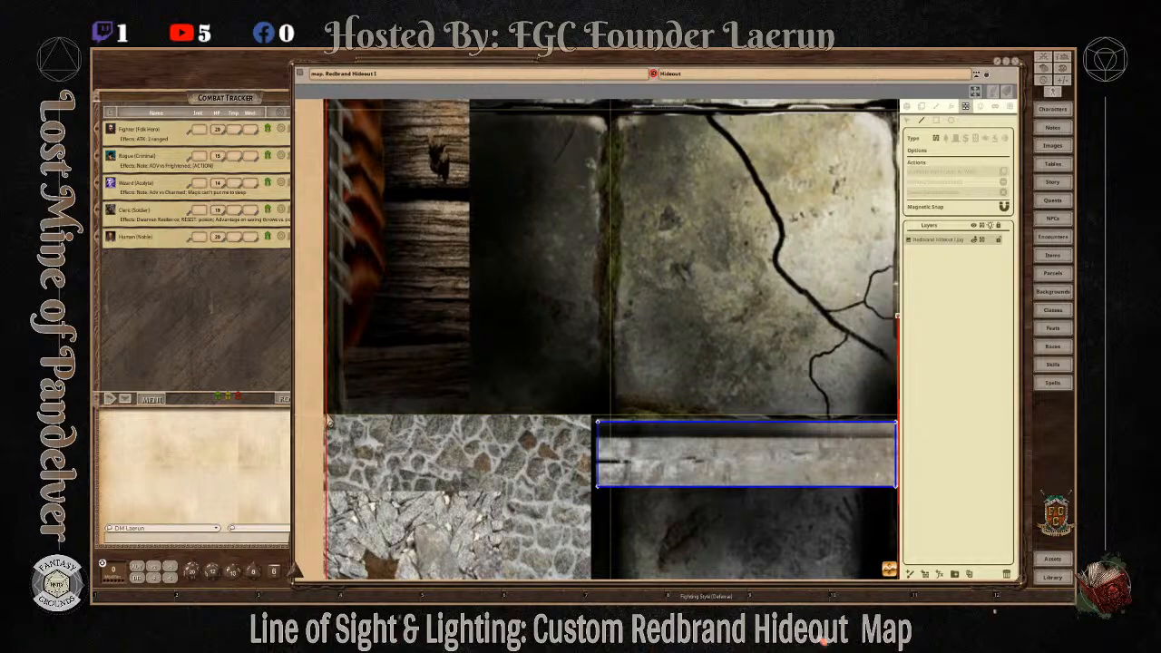
left_click(328, 418)
key("Right")
key("Right")
key("Right")
key("Right")
key("Right")
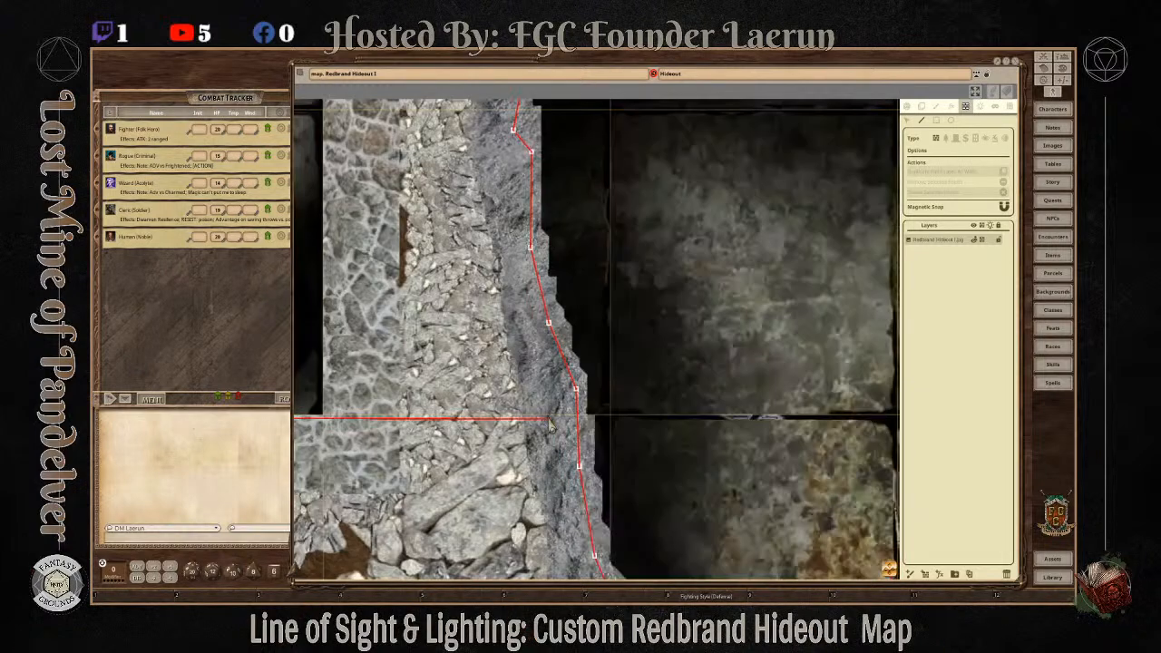
key("Left")
left_click(616, 419)
Step: Carry the wall up the storage room's right side to the corner below the plank corridor
key("Up")
key("Up")
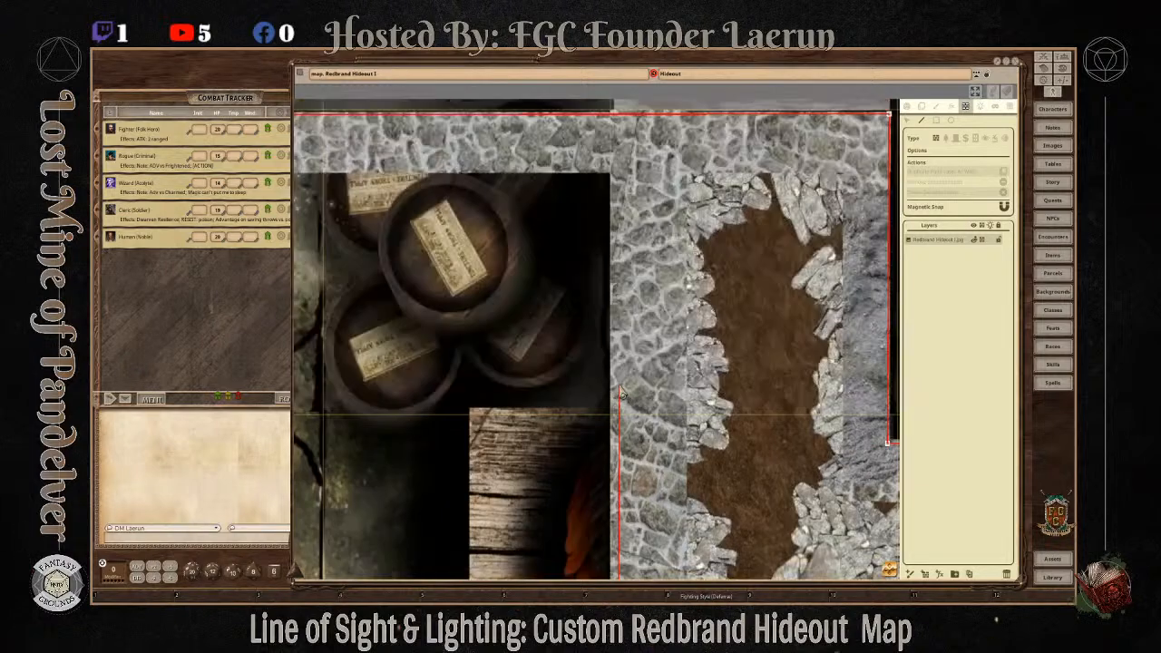
key("Up")
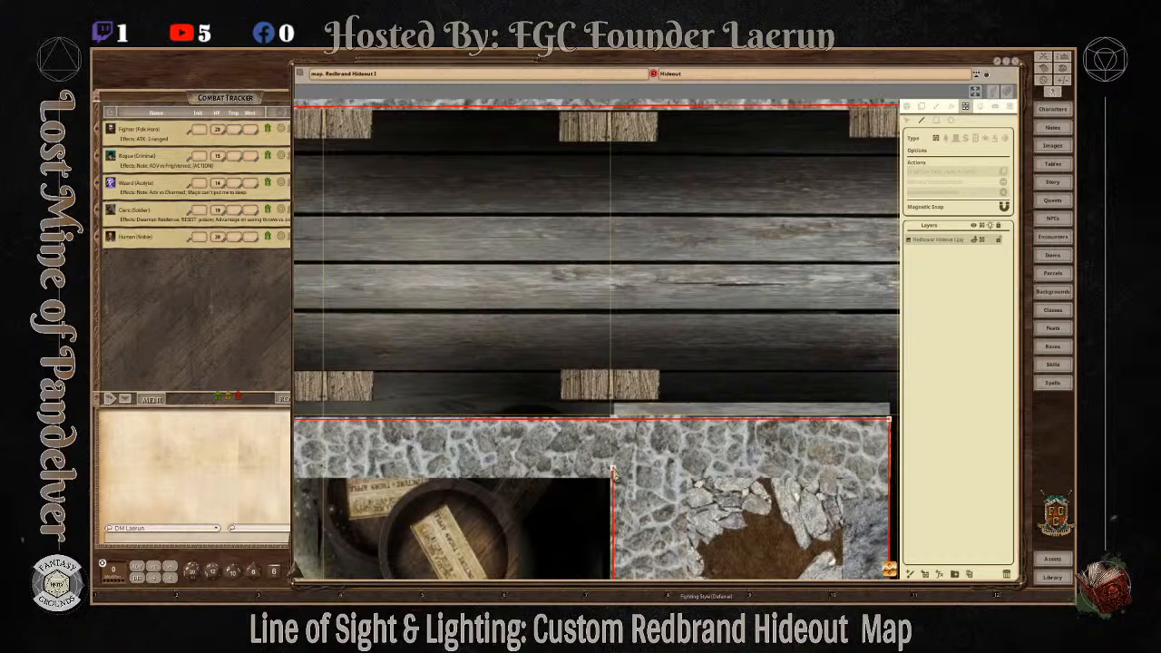
Step: Run the wall left along the room's upper stone edge and the door's underside, joining it to the stone pillar's outline
key("Left")
key("Left")
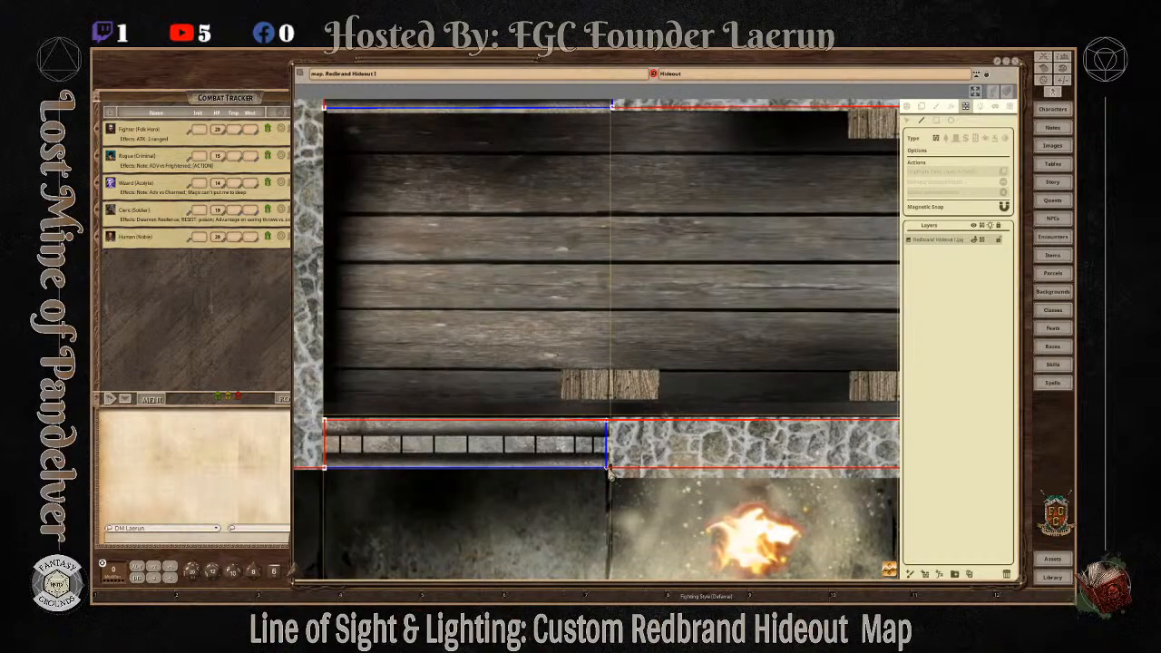
key("Left")
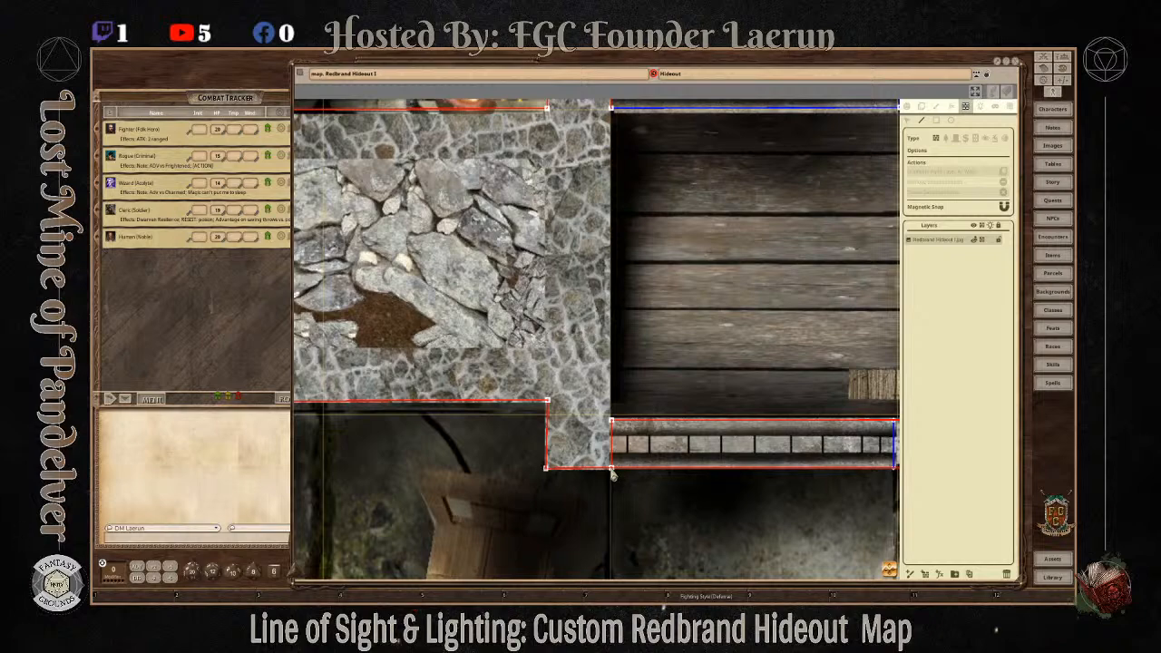
key("Up")
left_click(574, 433)
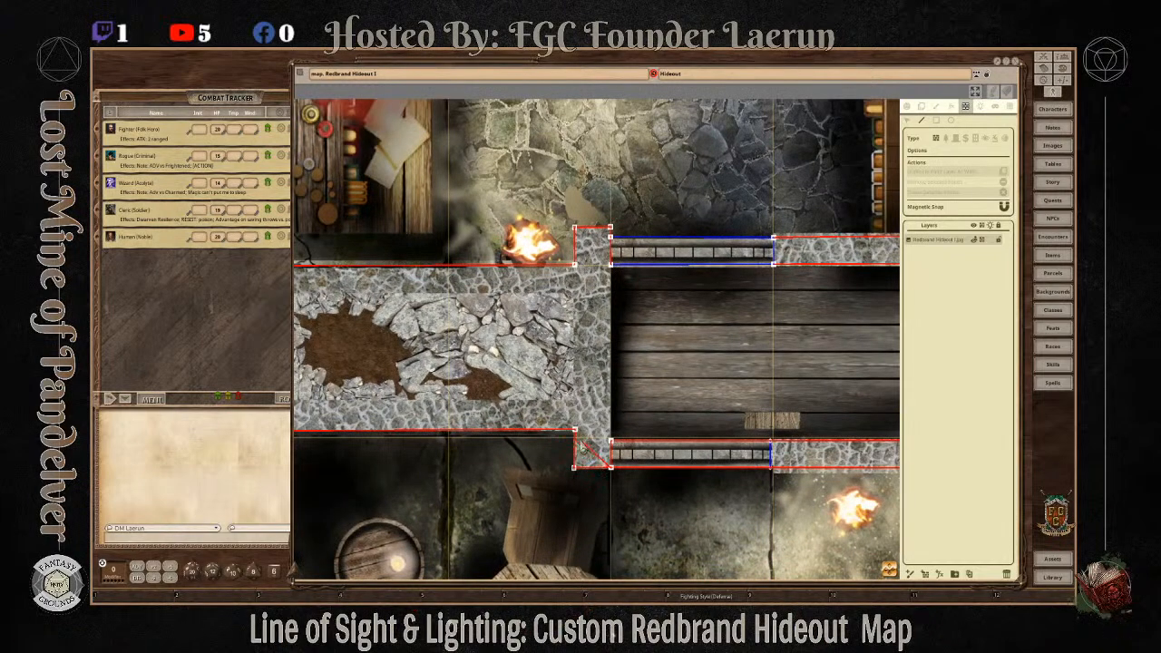
scroll(635, 474, "up", 6)
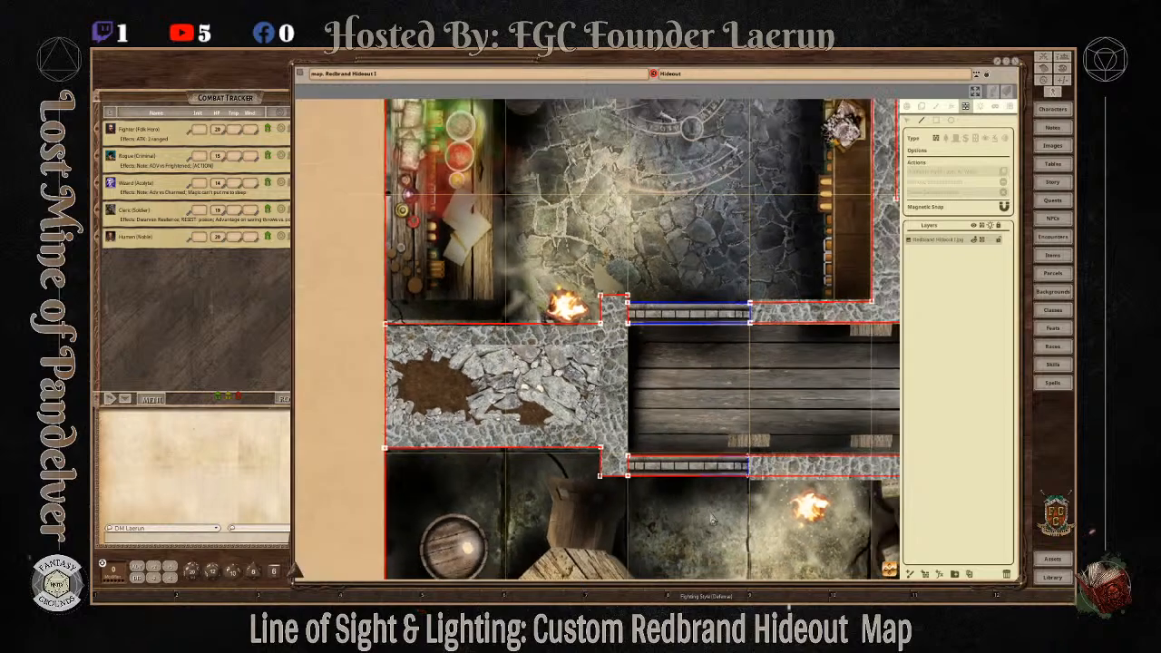
Step: Examine the wall points at the lower-left and upper-left corners of the storage room's door against the stone edges
scroll(495, 446, "up", 5)
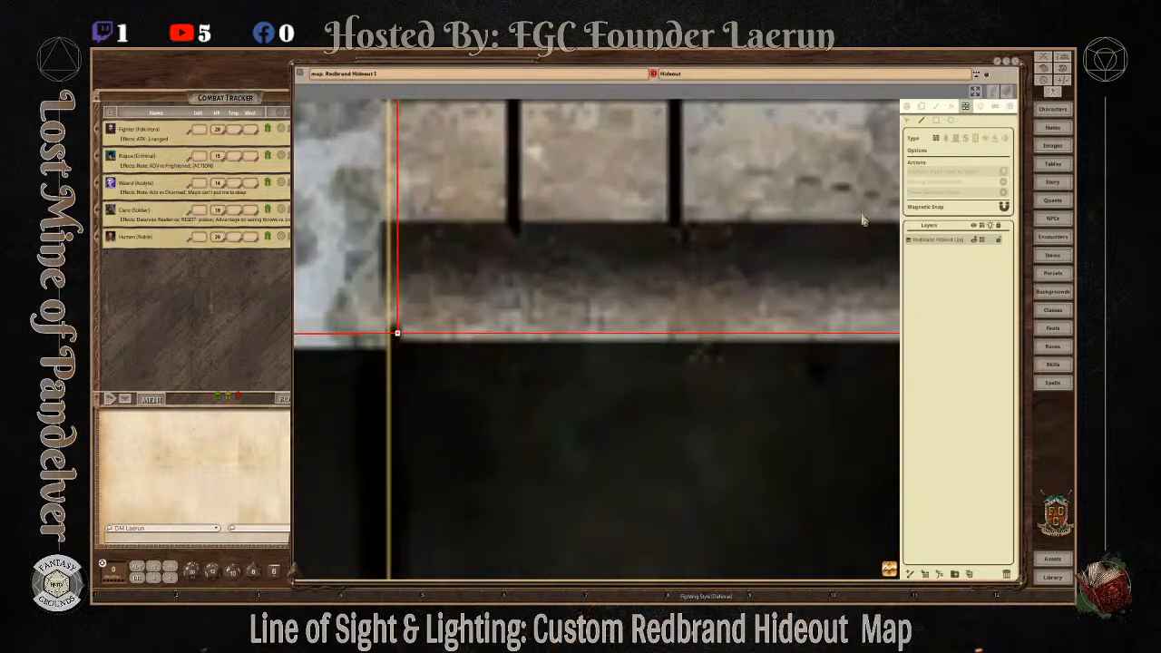
scroll(381, 314, "up", 4)
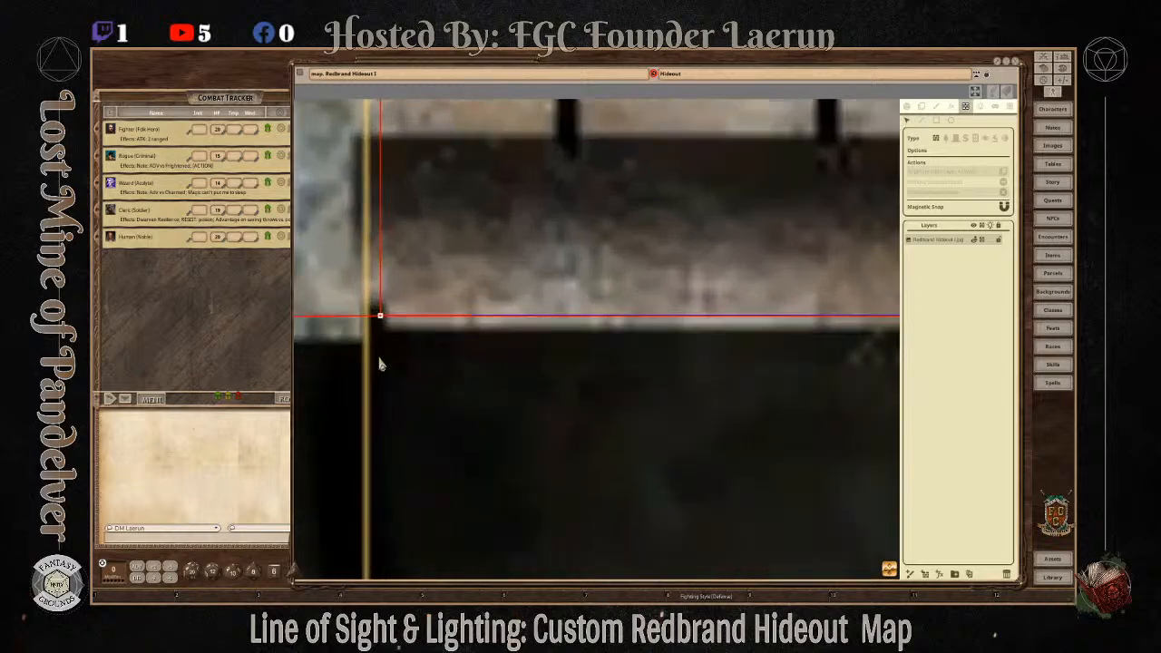
scroll(381, 310, "up", 4)
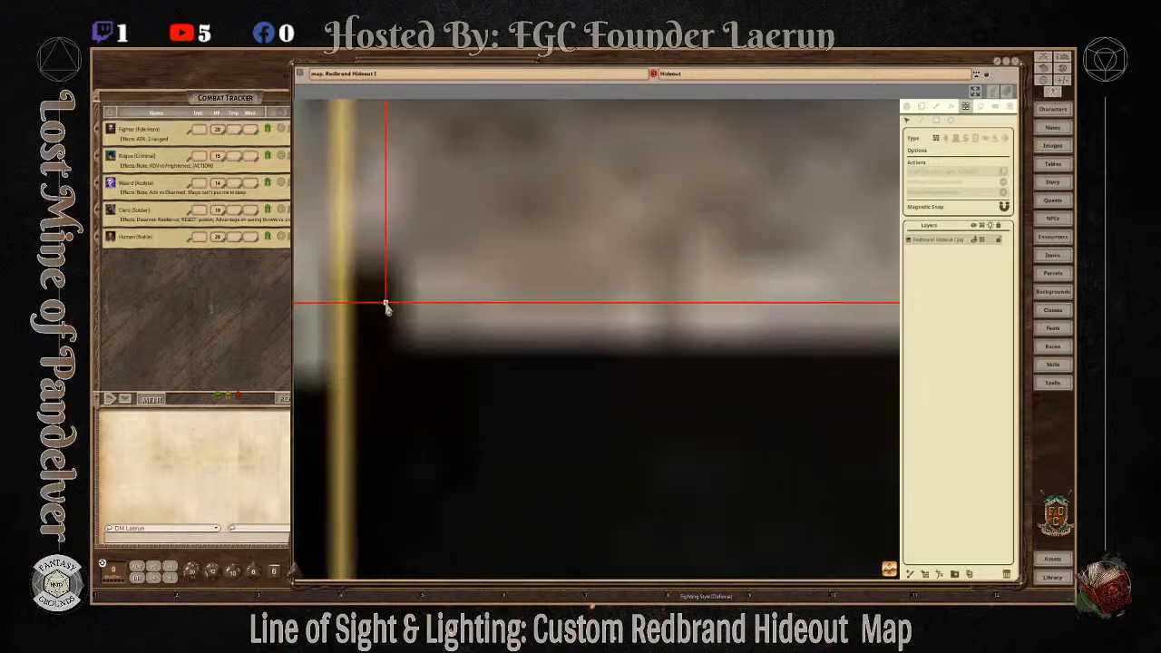
left_click(386, 303)
scroll(471, 327, "down", 8)
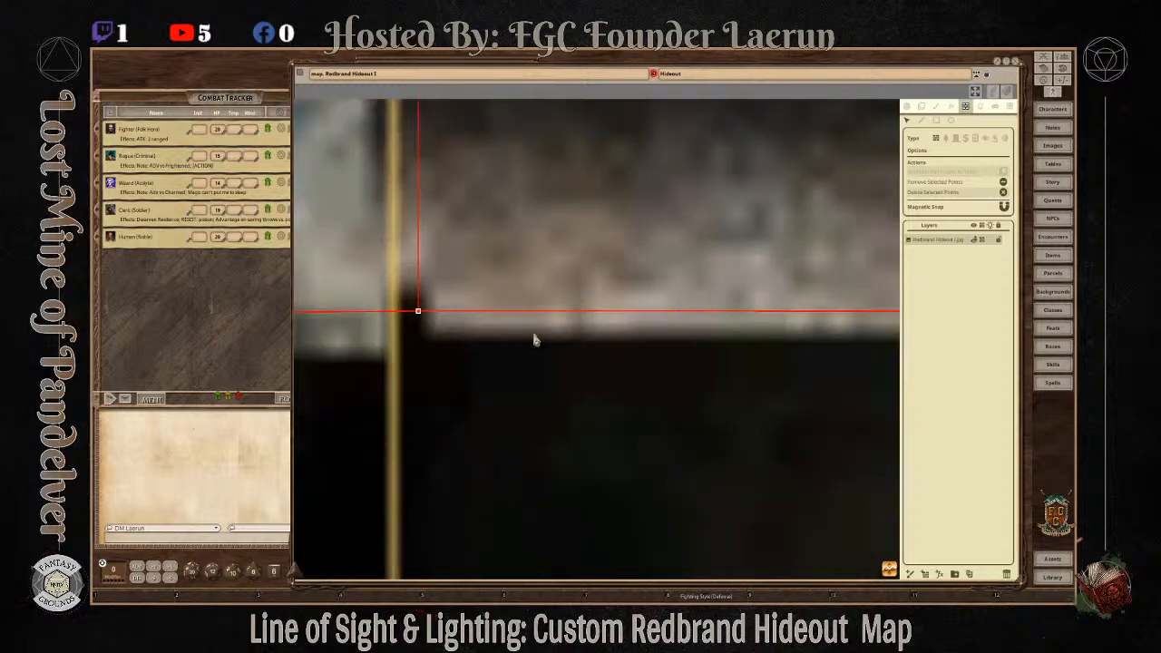
scroll(658, 399, "down", 3)
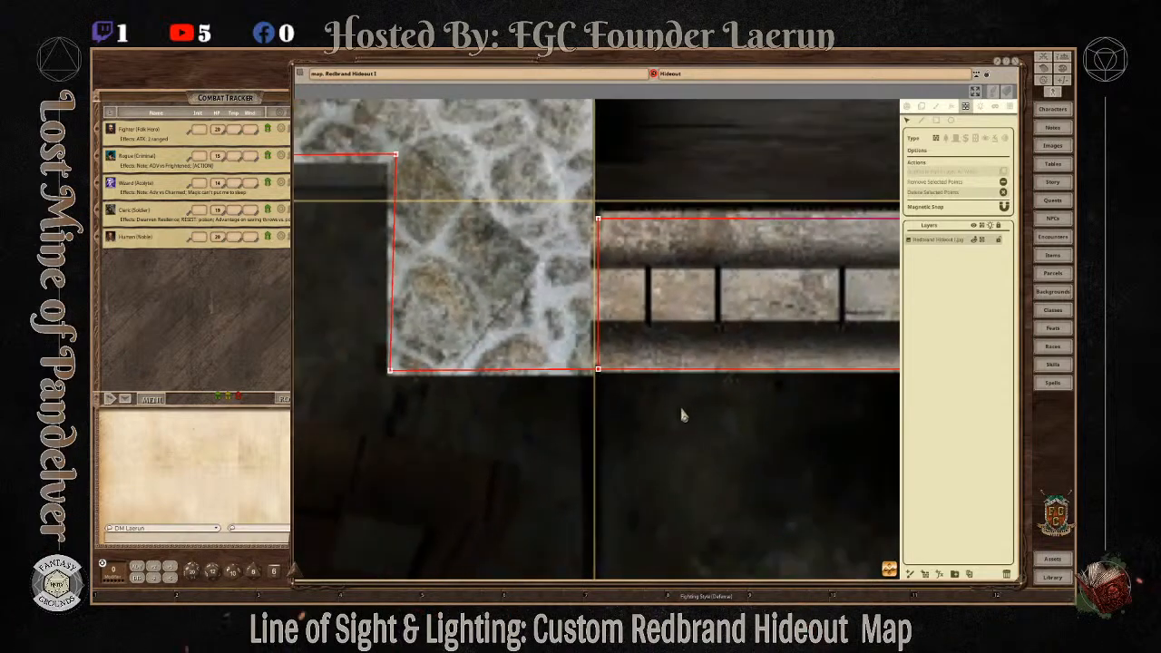
left_click_drag(877, 570, 911, 561)
scroll(887, 561, "down", 4)
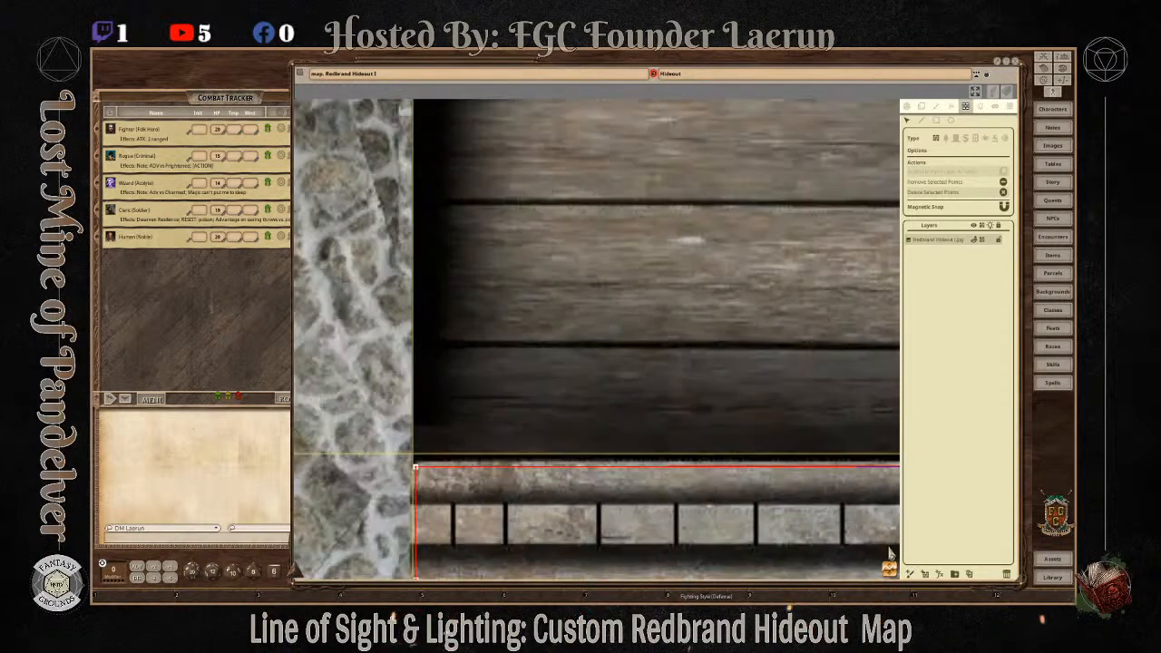
scroll(544, 494, "up", 5)
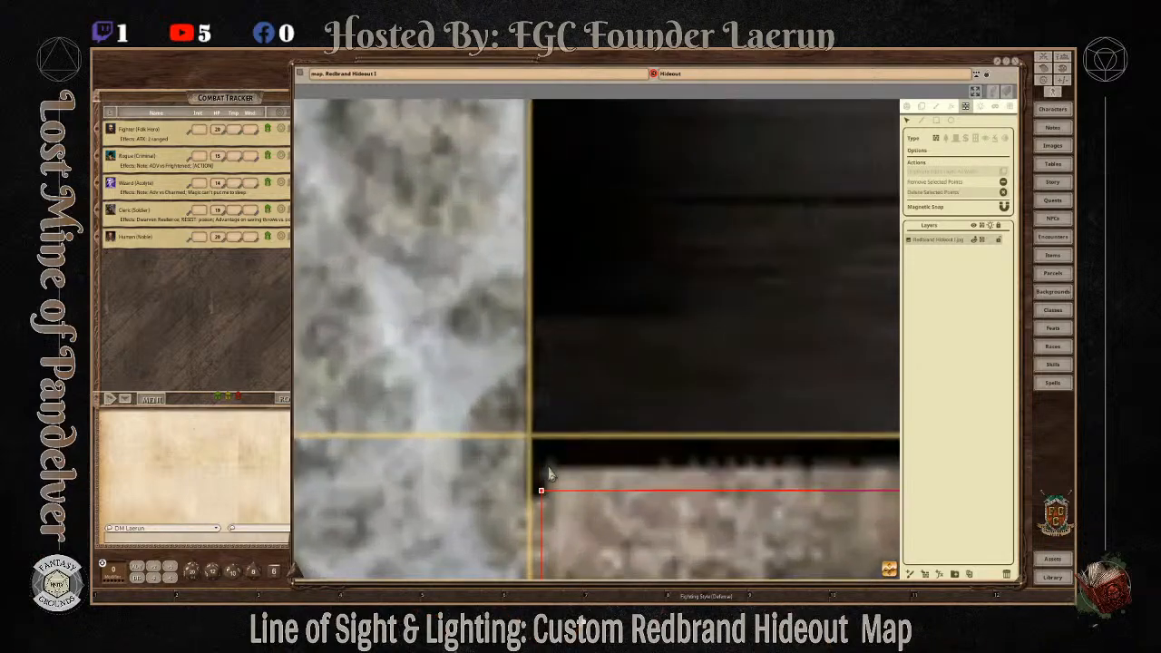
scroll(547, 472, "down", 6)
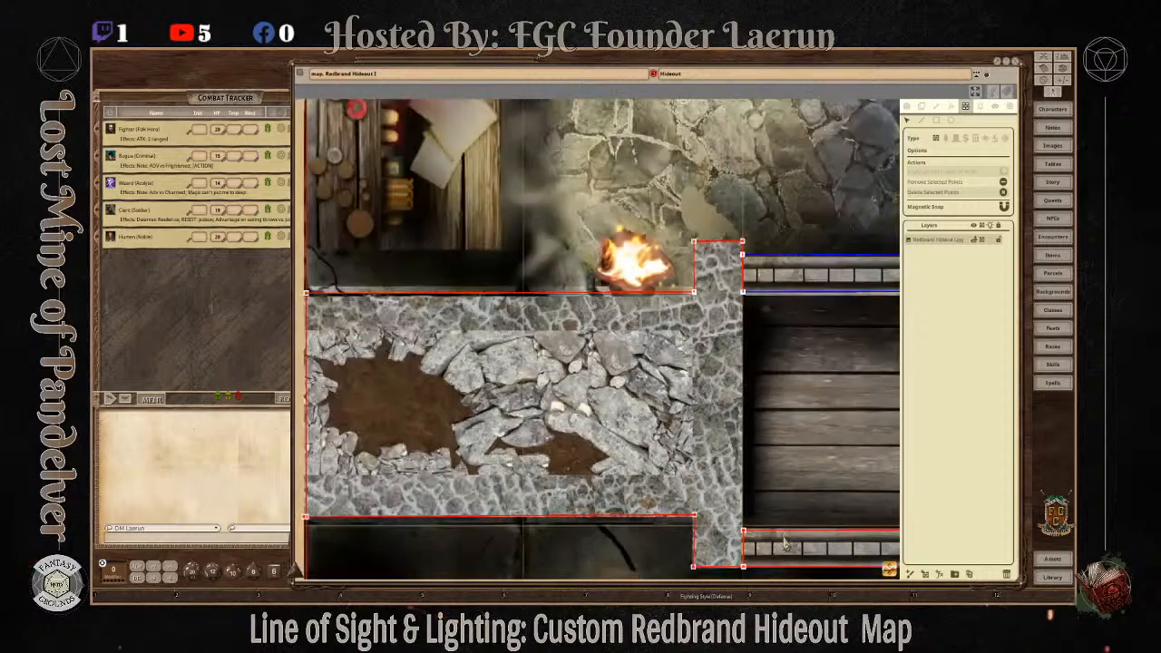
Step: Draw a wall down the left end of the plank corridor, joining the upper door's lower-left corner to the lower door's upper-left corner
scroll(794, 517, "up", 2)
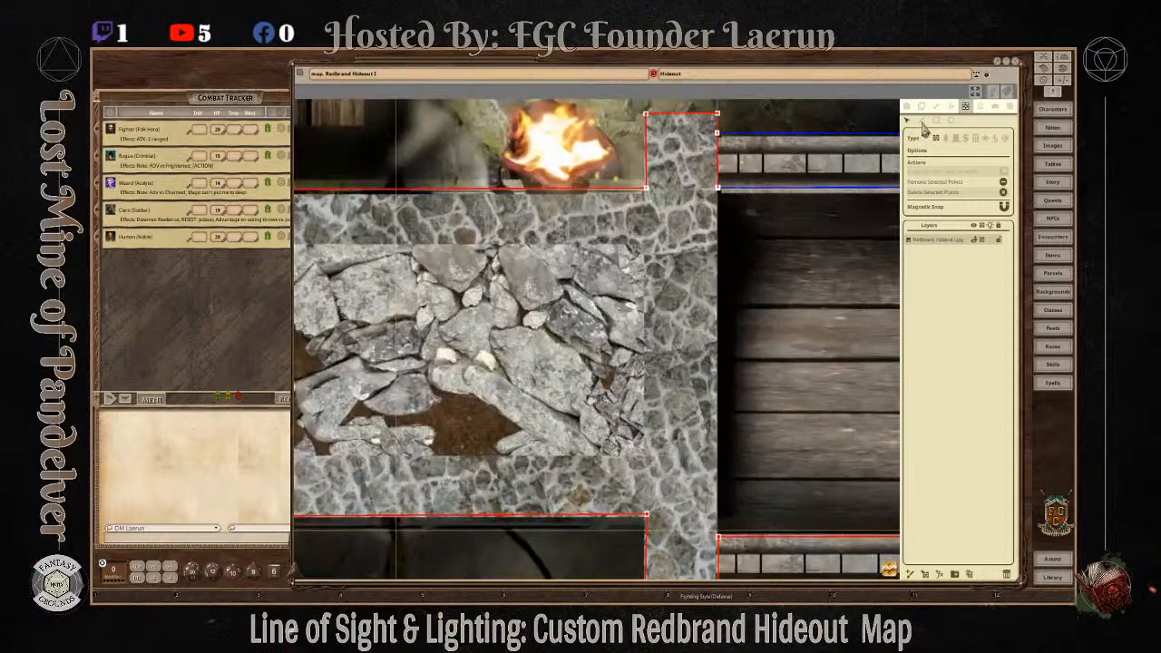
left_click(718, 191)
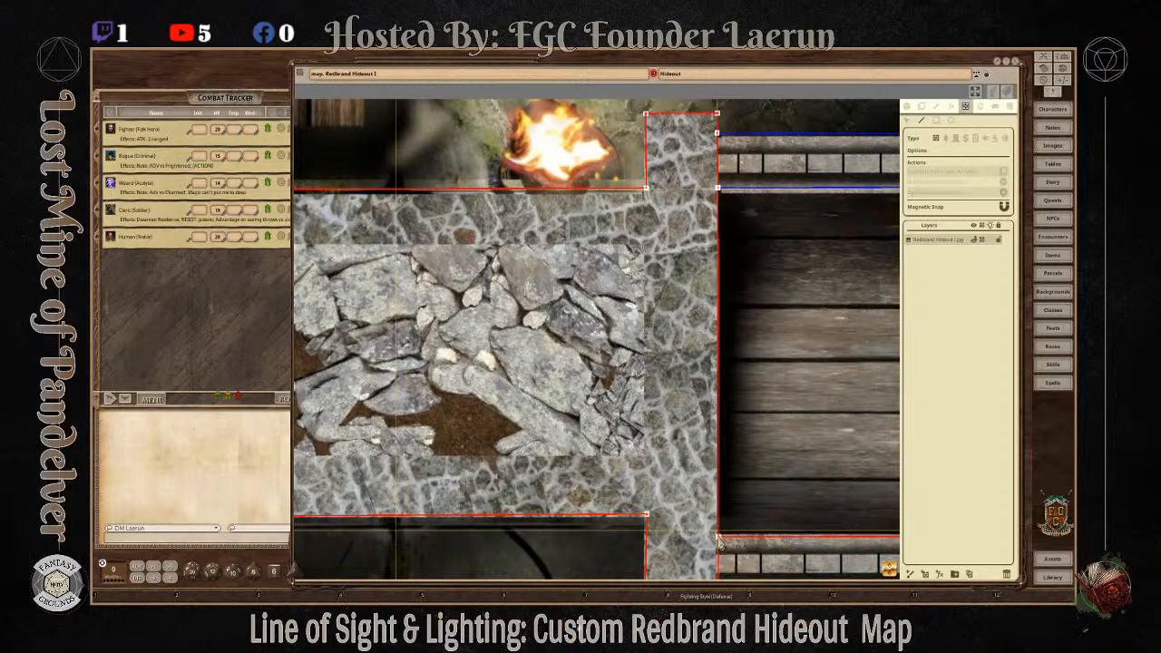
double_click(719, 538)
Step: Remove the stray wall point on the map's left edge beside the storage room's upper-left corner
scroll(805, 451, "down", 6)
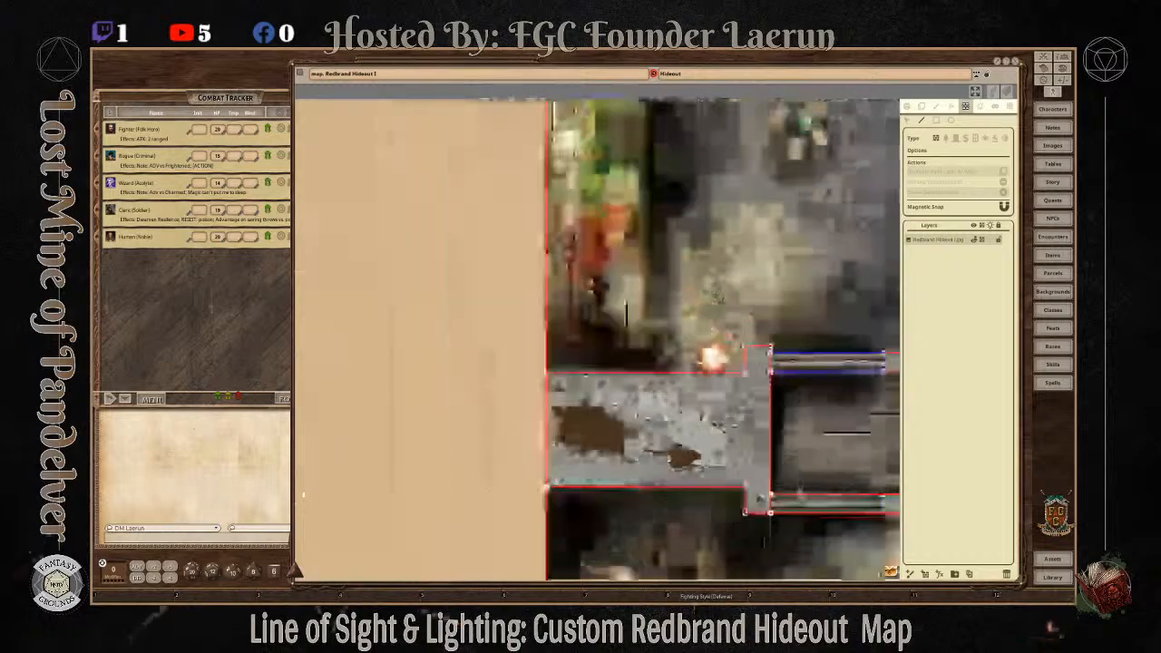
scroll(812, 473, "up", 3)
scroll(813, 475, "up", 3)
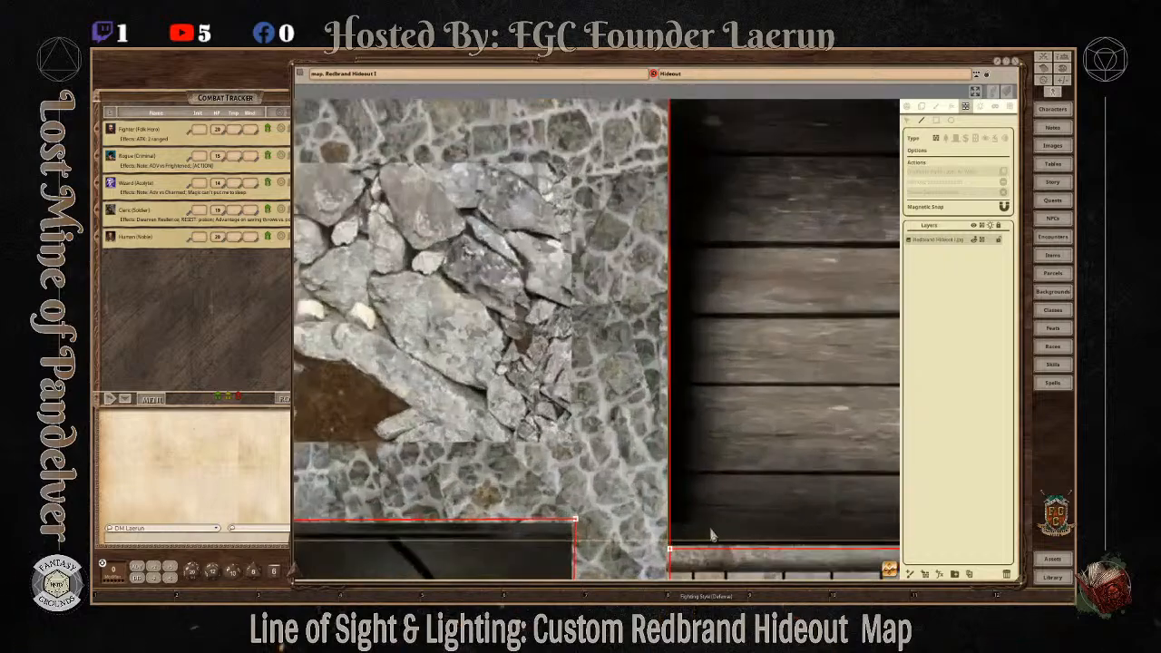
scroll(626, 535, "down", 3)
scroll(628, 532, "down", 3)
scroll(607, 508, "up", 4)
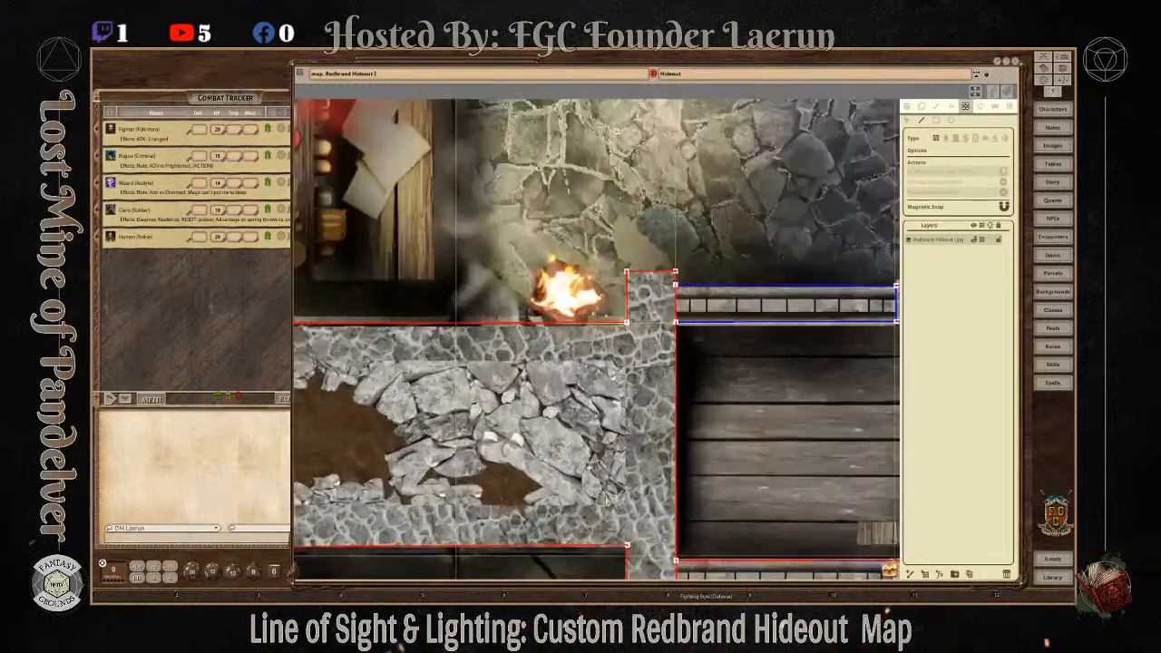
left_click_drag(607, 508, 833, 220)
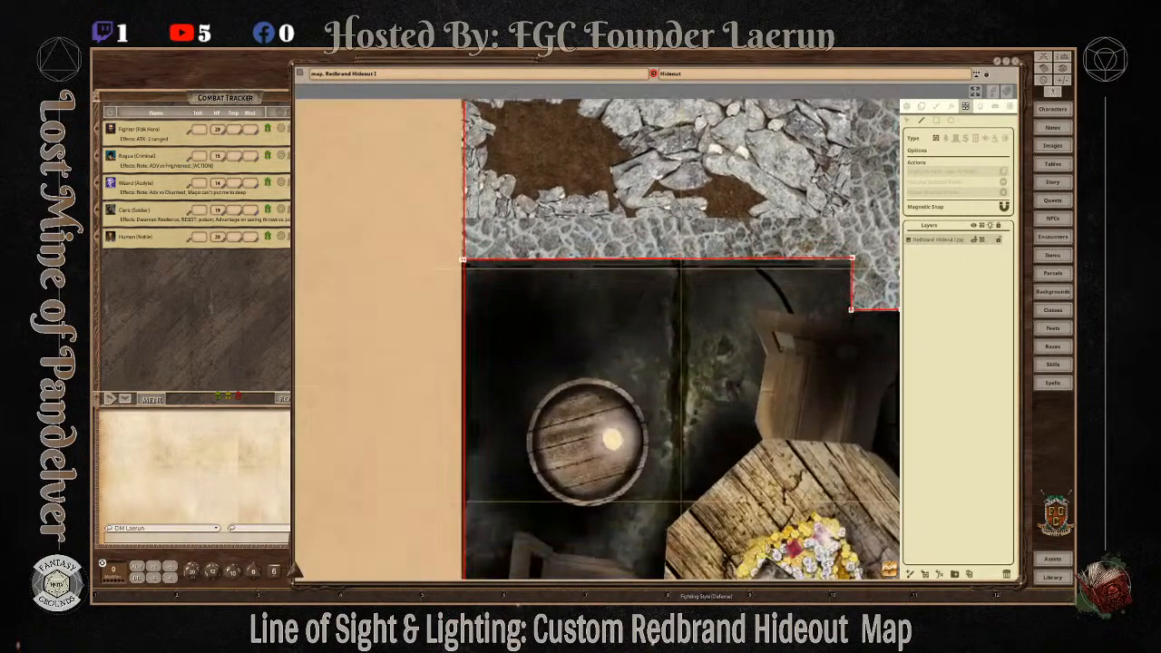
scroll(458, 263, "up", 5)
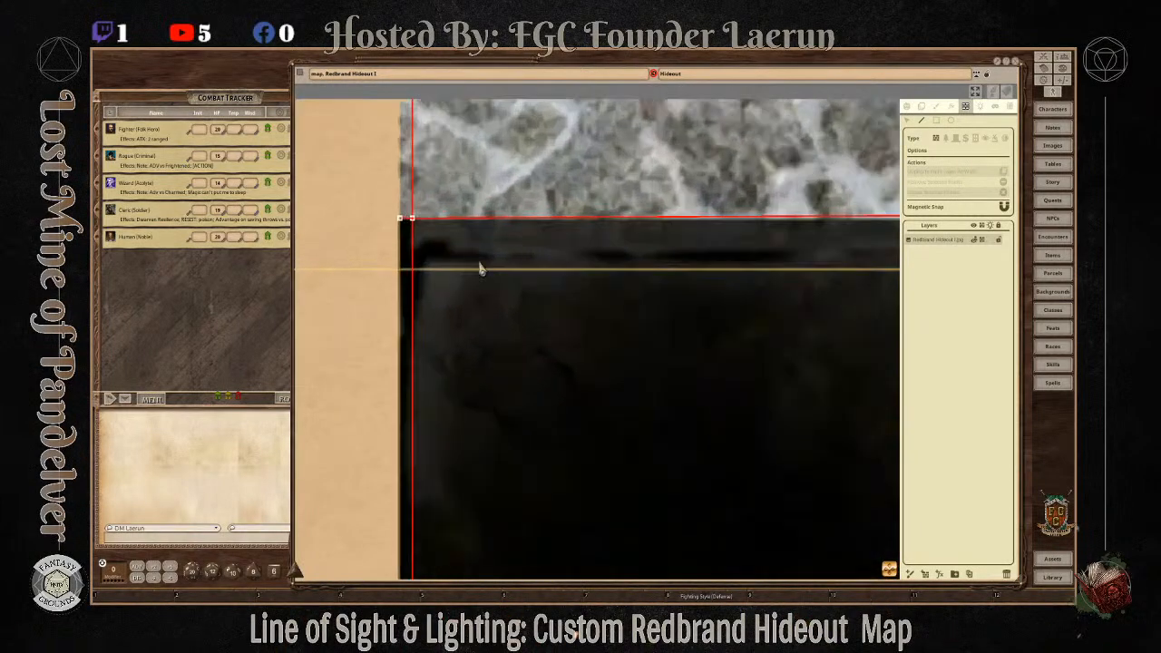
left_click_drag(466, 334, 625, 411)
scroll(574, 333, "up", 4)
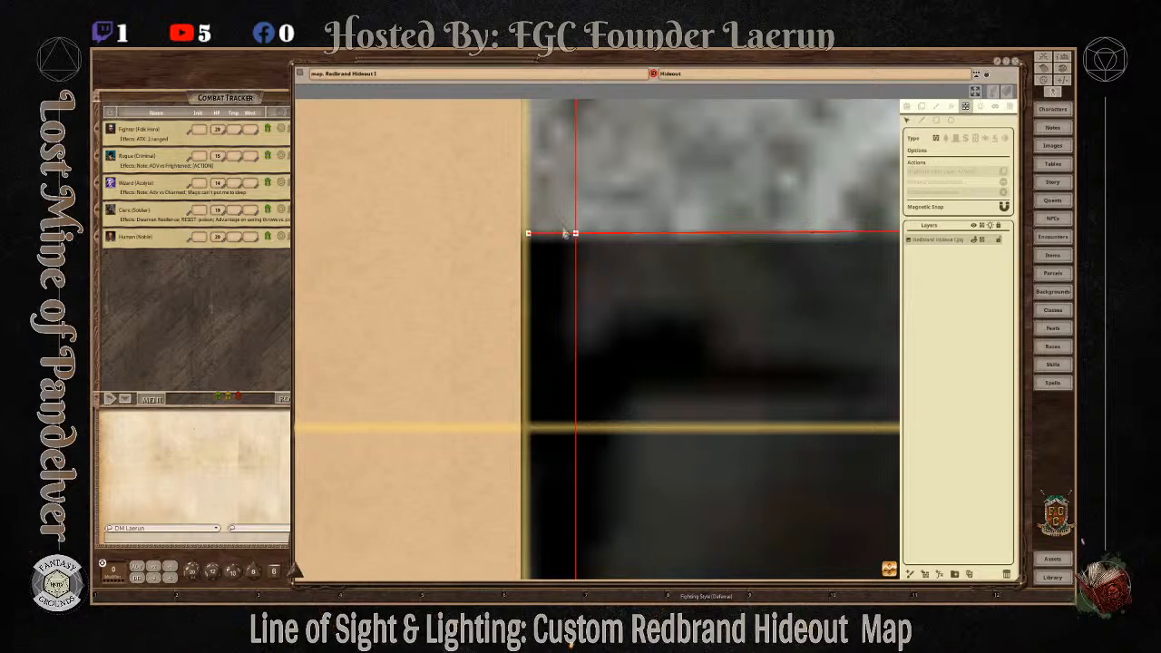
left_click(529, 235)
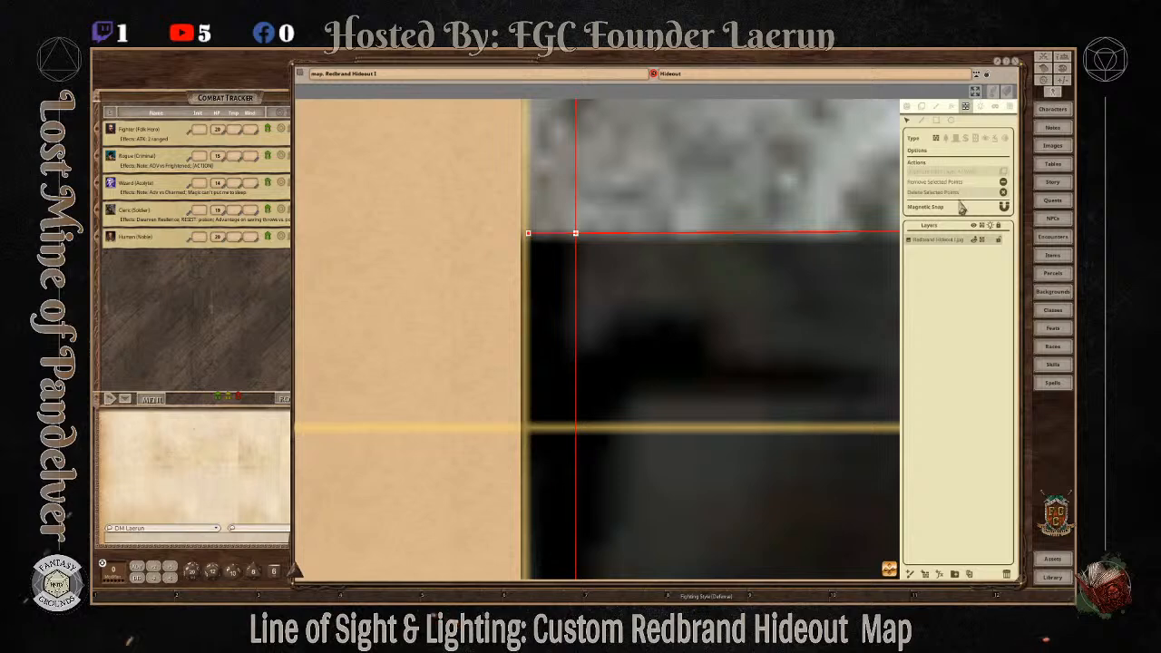
left_click(1003, 183)
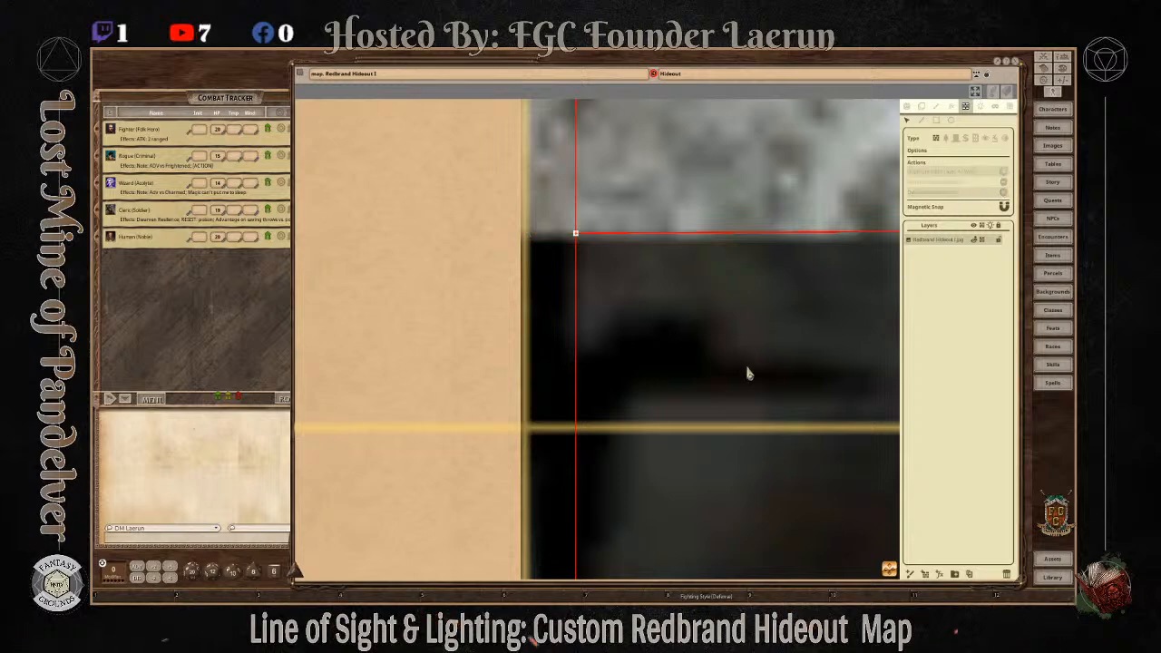
Step: Pull the duplicate wall point away from the potion room's lower-left corner and remove it
scroll(647, 292, "down", 2)
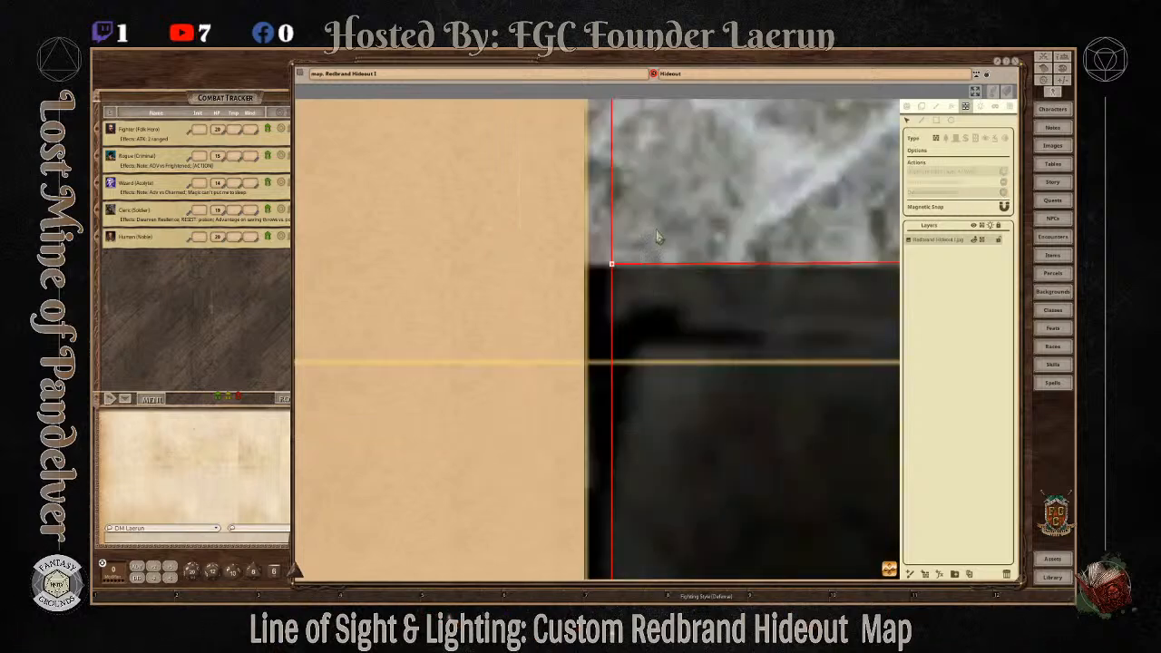
left_click(613, 266)
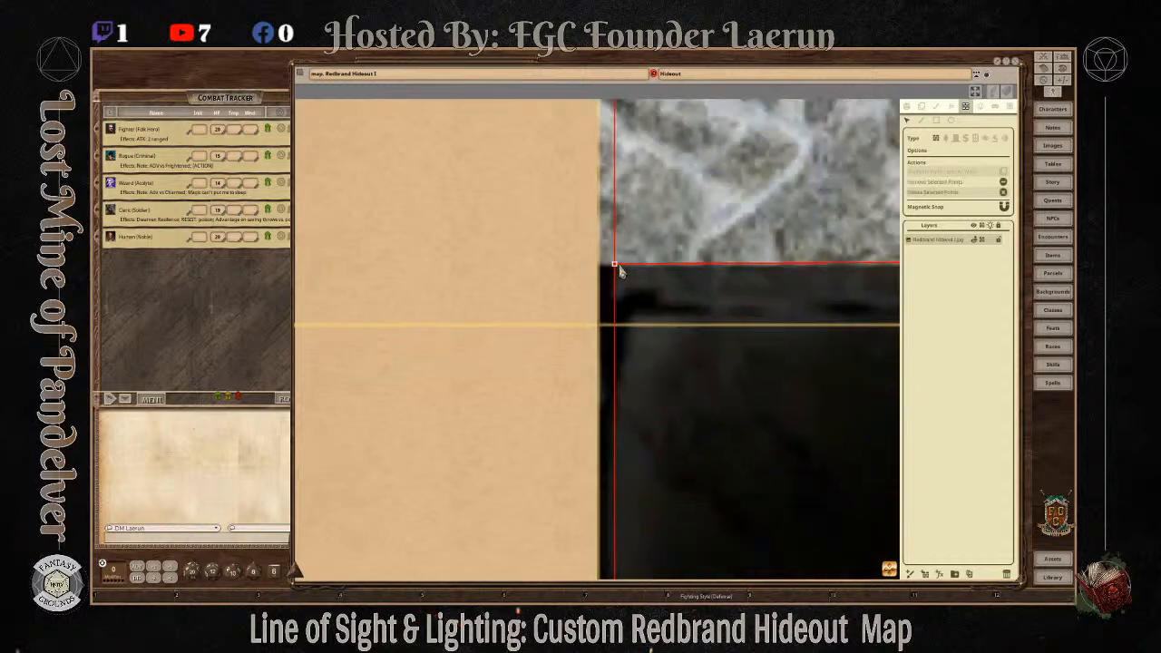
mouse_move(890, 572)
left_mouse_down()
mouse_move(876, 544)
mouse_move(897, 549)
mouse_move(895, 584)
left_mouse_up()
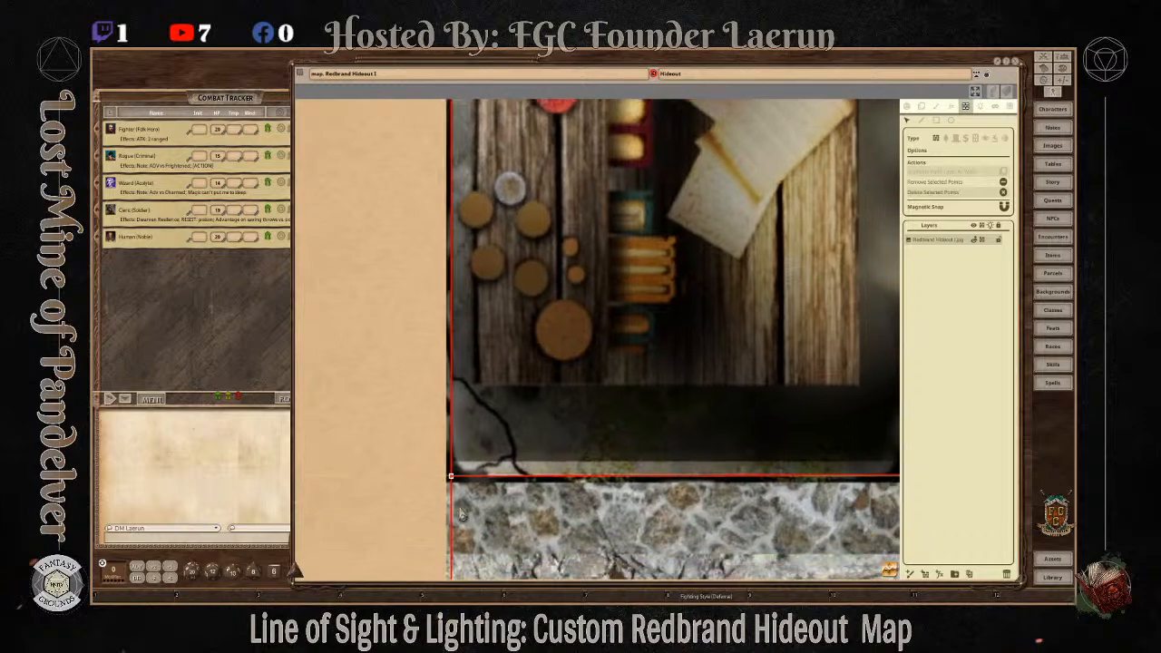
scroll(470, 515, "up", 5)
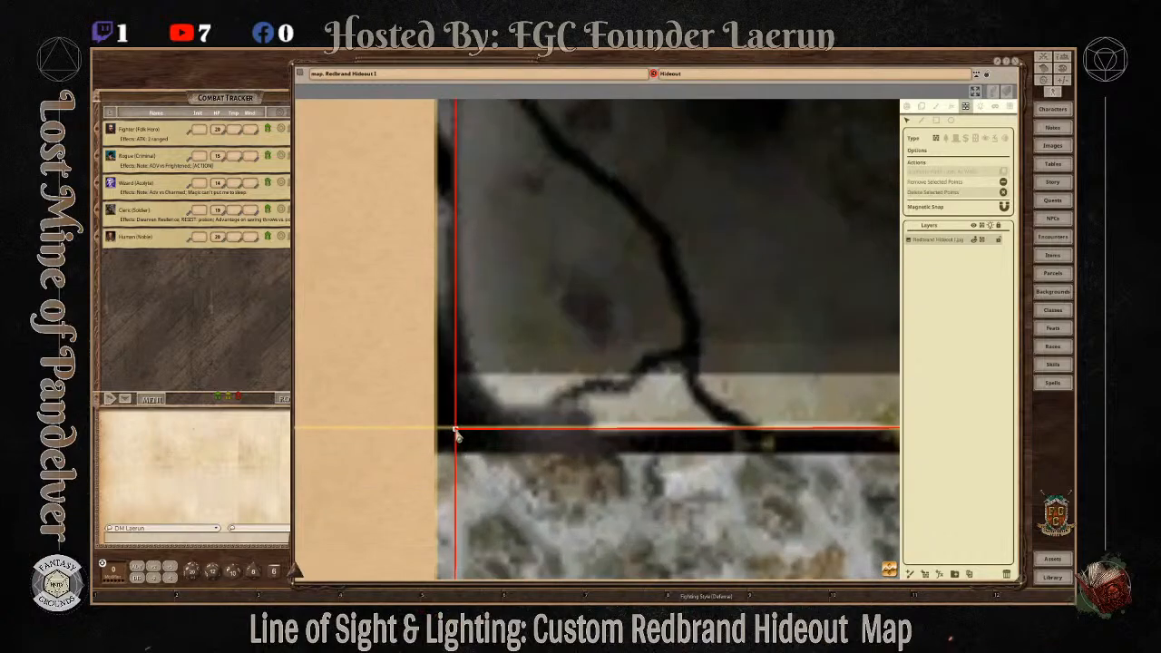
left_click_drag(456, 431, 442, 431)
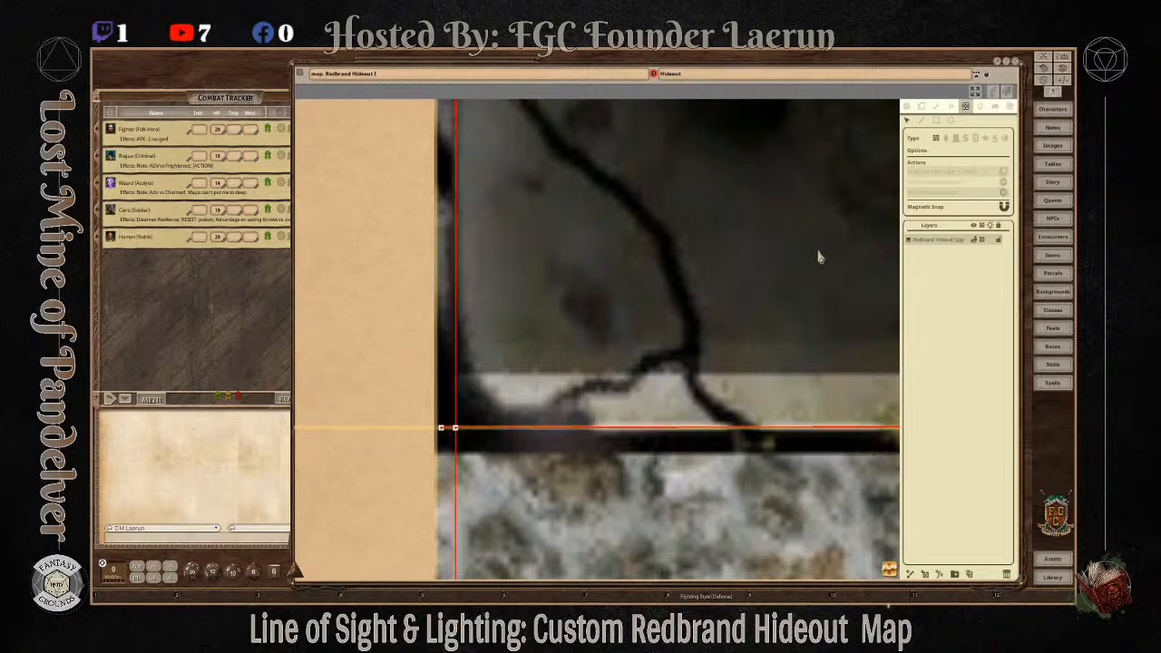
left_click(443, 429)
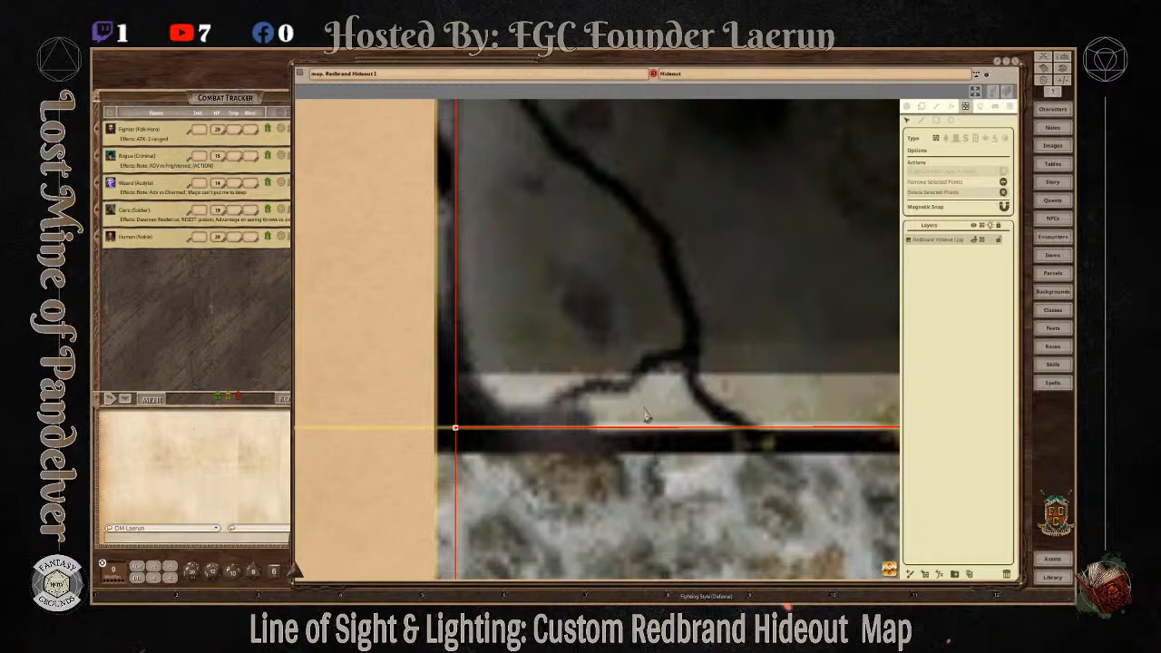
Step: Examine the wall line along the map's left edge and the potion room's upper-left corner for misplaced points
scroll(663, 492, "down", 6)
scroll(664, 495, "down", 7)
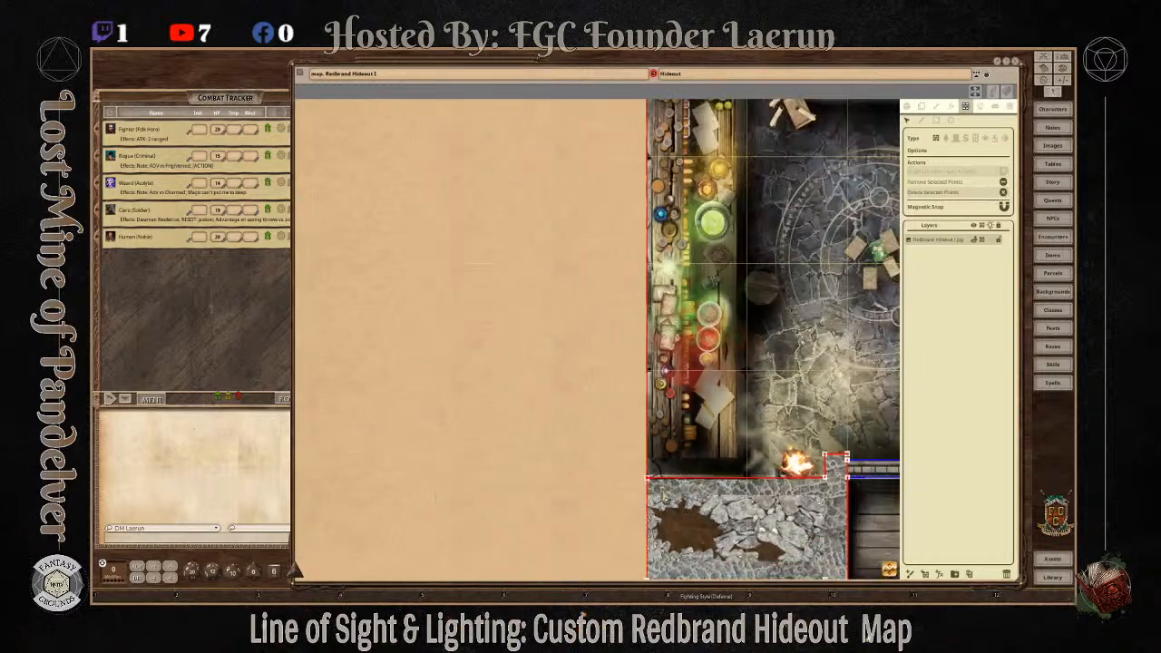
scroll(676, 446, "up", 2)
scroll(678, 198, "up", 2)
scroll(677, 198, "up", 8)
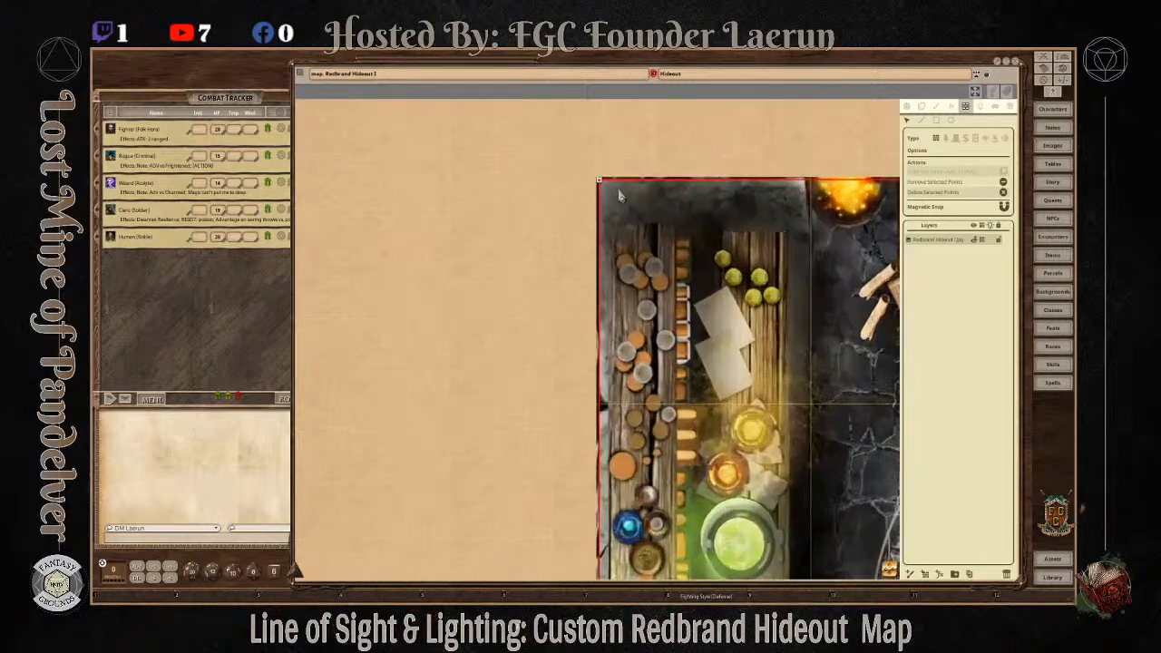
scroll(565, 182, "down", 5)
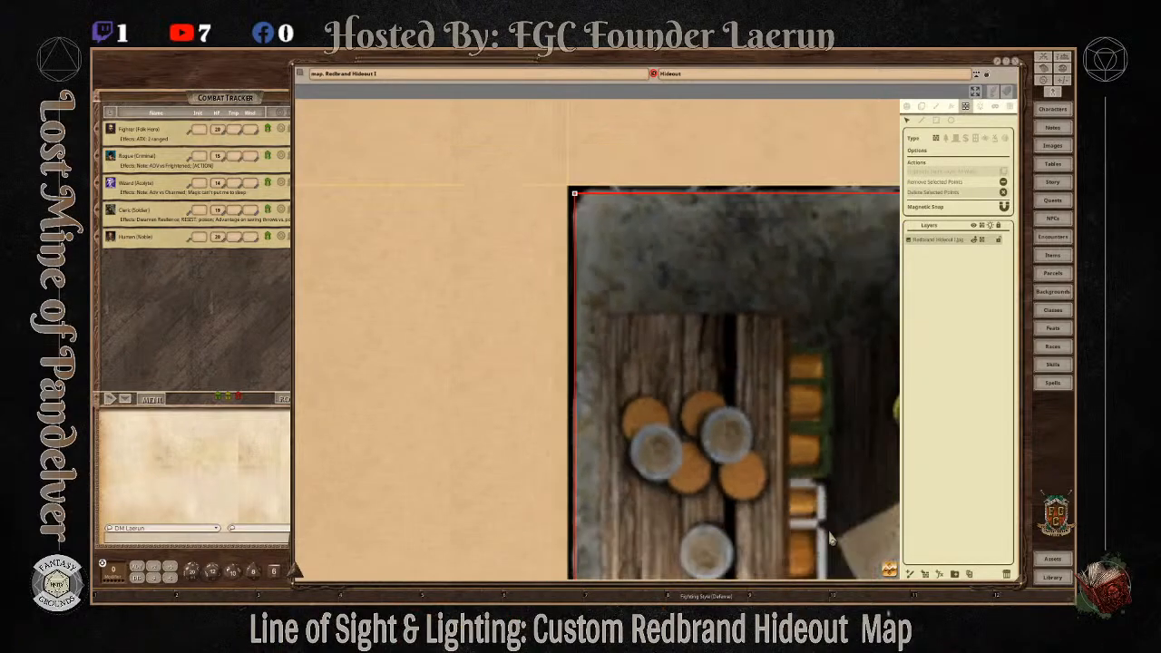
left_click_drag(894, 578, 594, 127)
scroll(807, 477, "down", 5)
left_click_drag(890, 575, 830, 47)
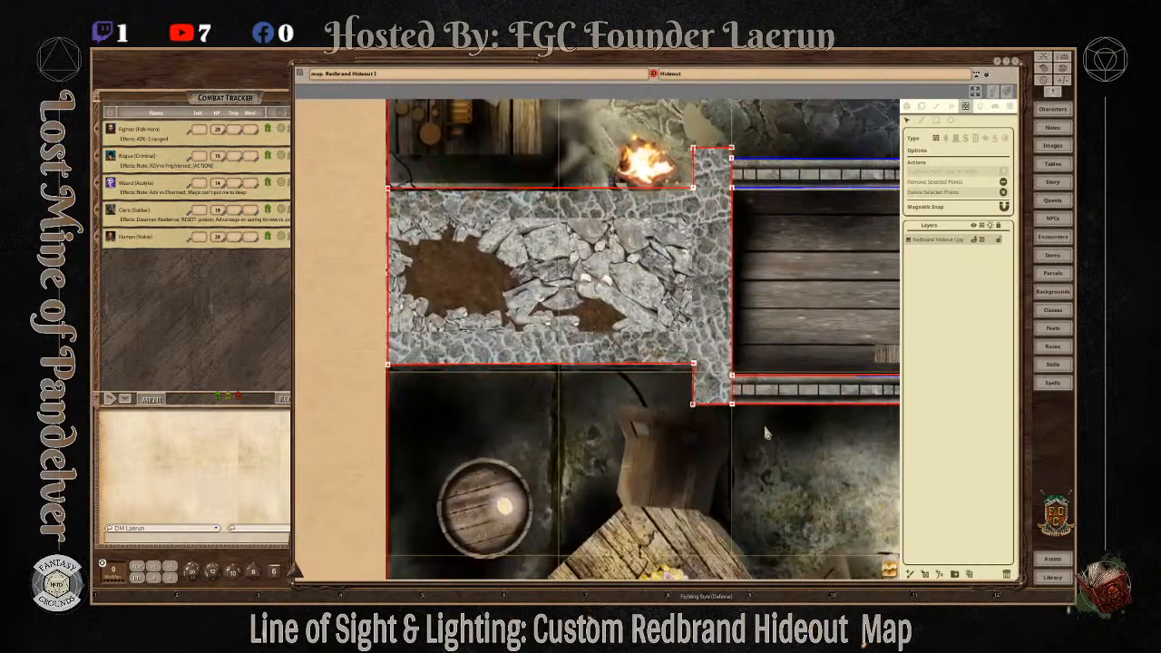
Step: Draw a door-type line down the left end of the storage room's door, between its upper and lower corner points
scroll(768, 420, "up", 5)
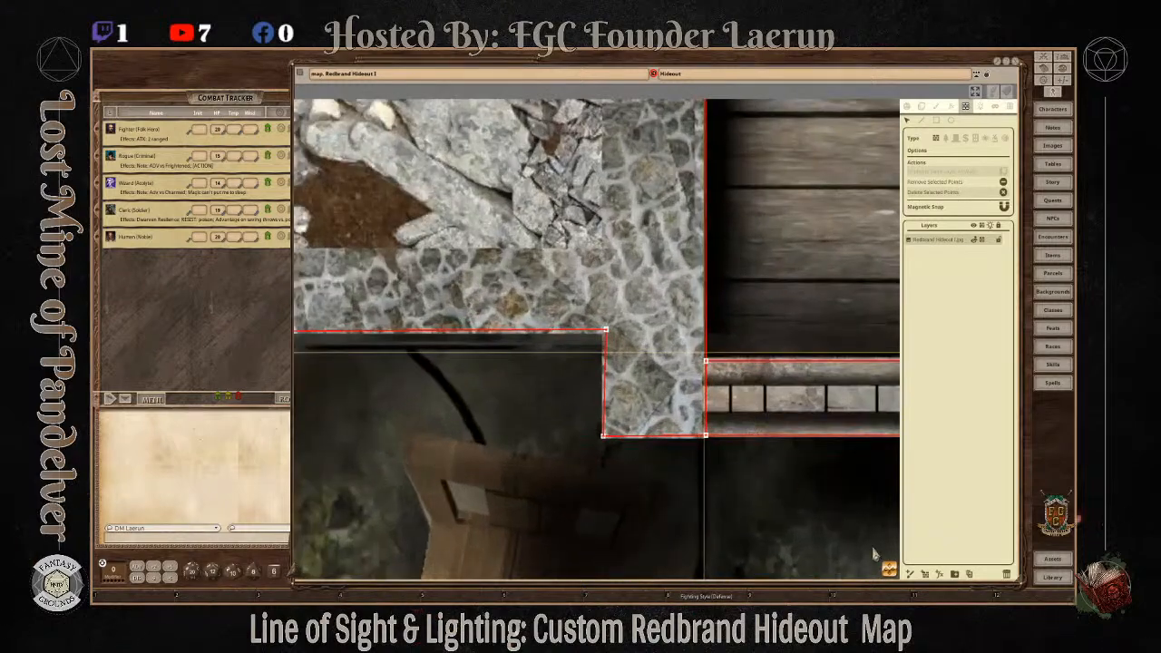
left_click_drag(892, 577, 908, 583)
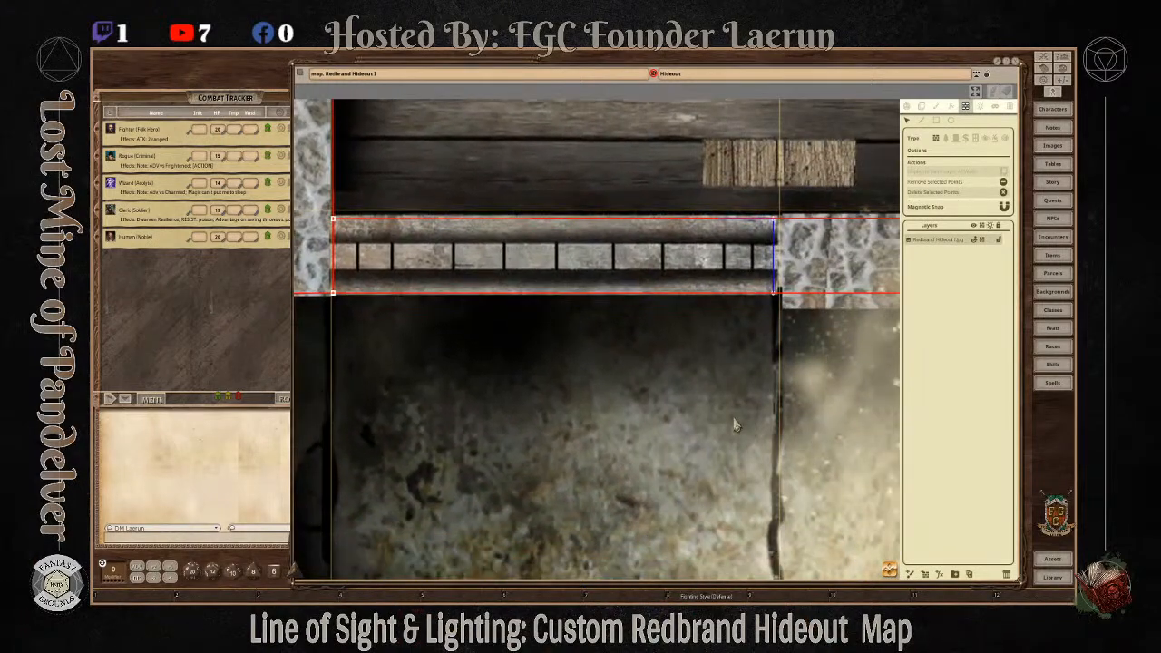
scroll(532, 362, "up", 5)
left_click_drag(885, 572, 832, 570)
scroll(712, 272, "up", 9)
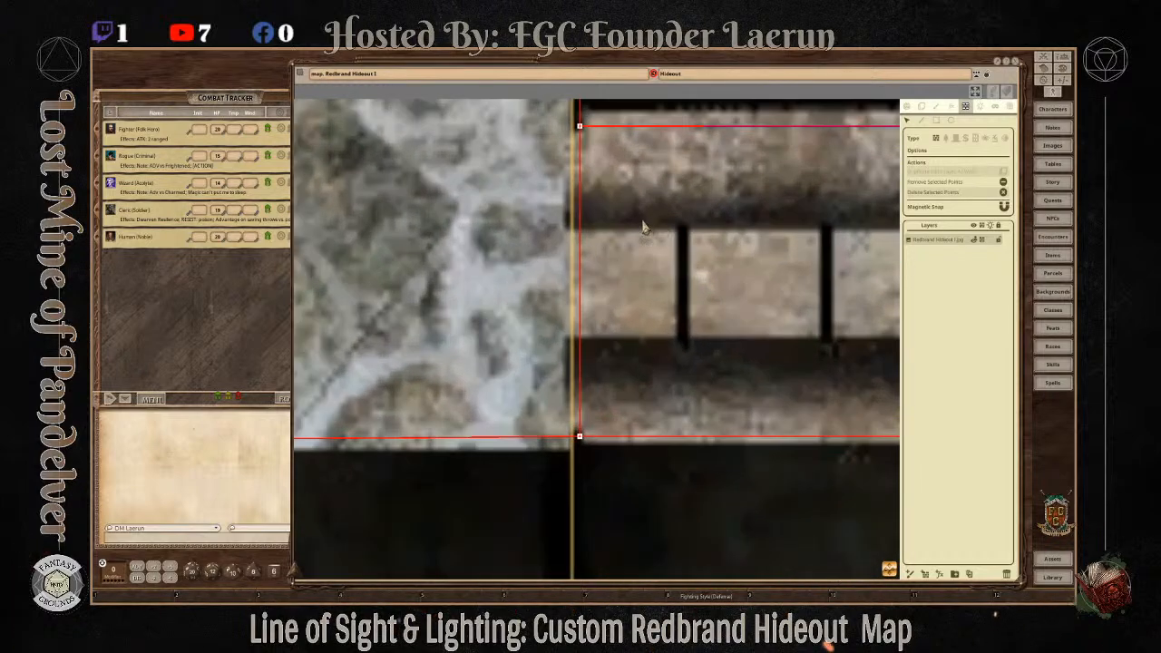
scroll(616, 225, "down", 3)
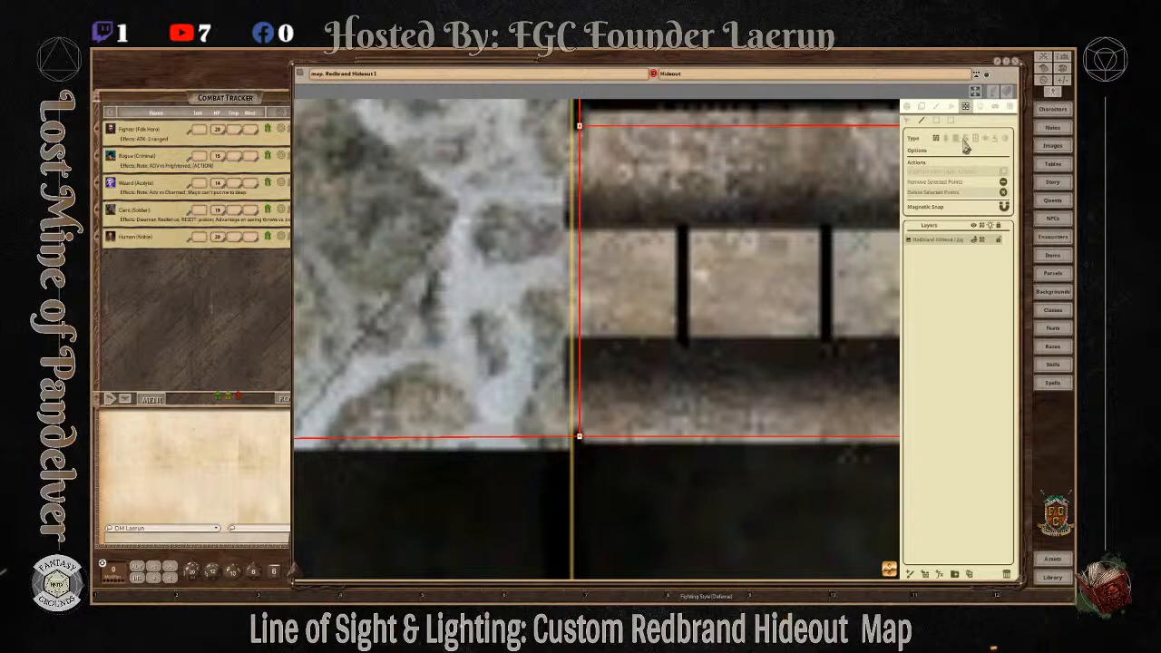
left_click(958, 140)
left_click_drag(580, 133, 581, 435)
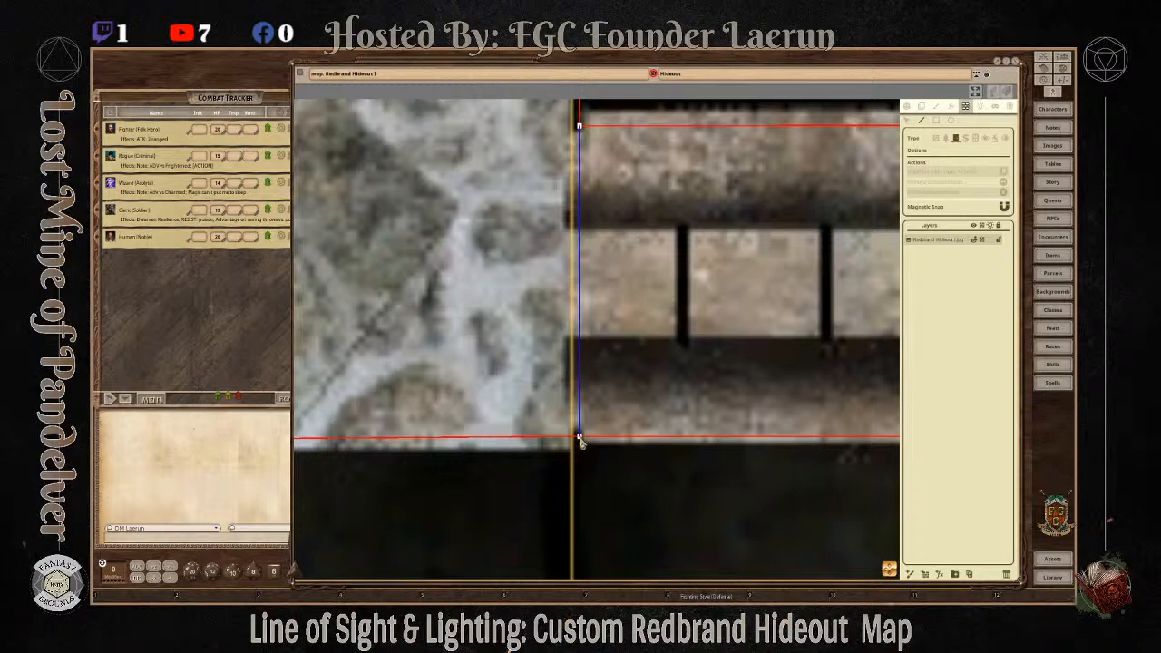
scroll(664, 419, "down", 4)
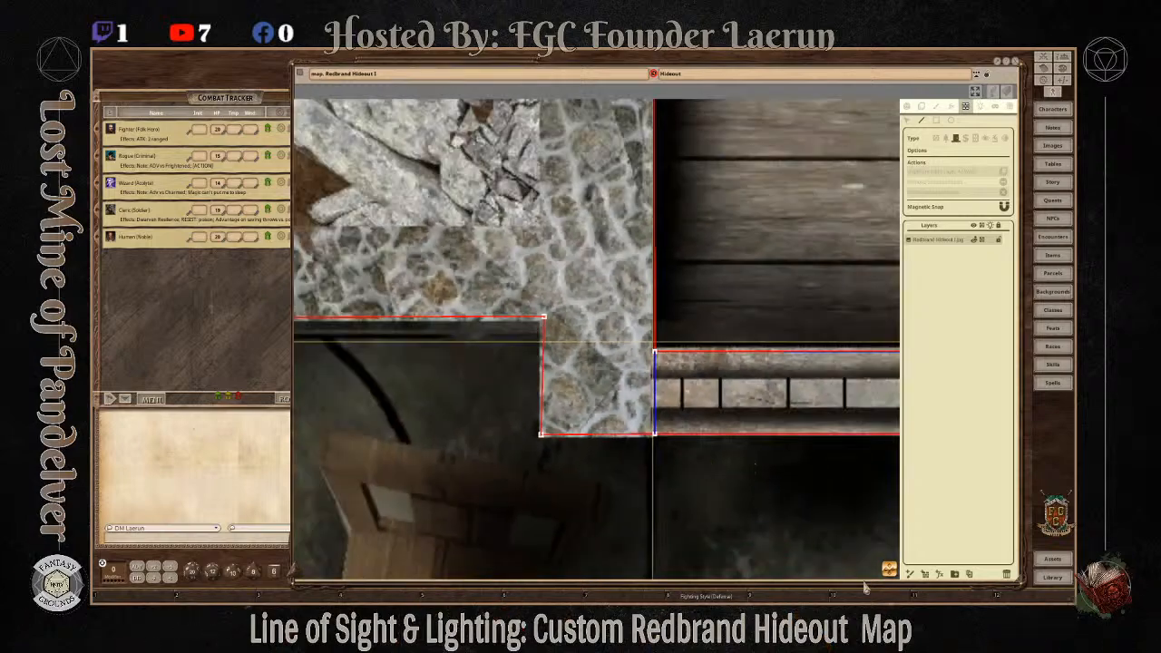
left_click_drag(887, 575, 914, 587)
scroll(769, 411, "down", 4)
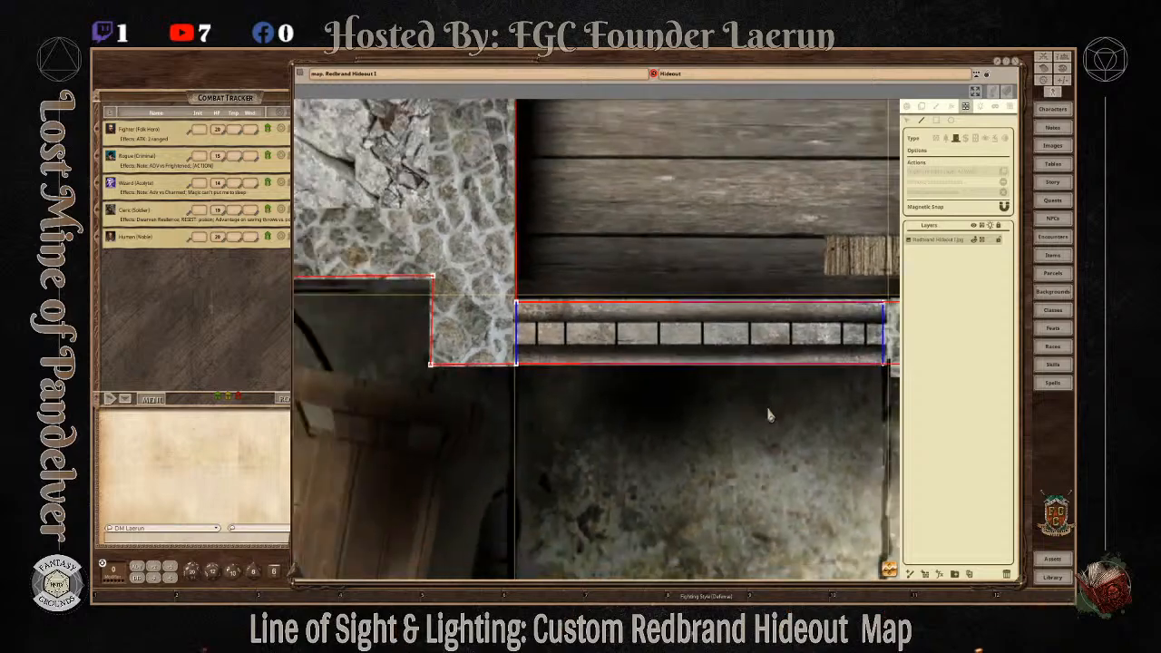
Step: Examine the closed storage-room door outline, the surrounding walls and the rubble block for misplaced wall points
scroll(755, 424, "up", 3)
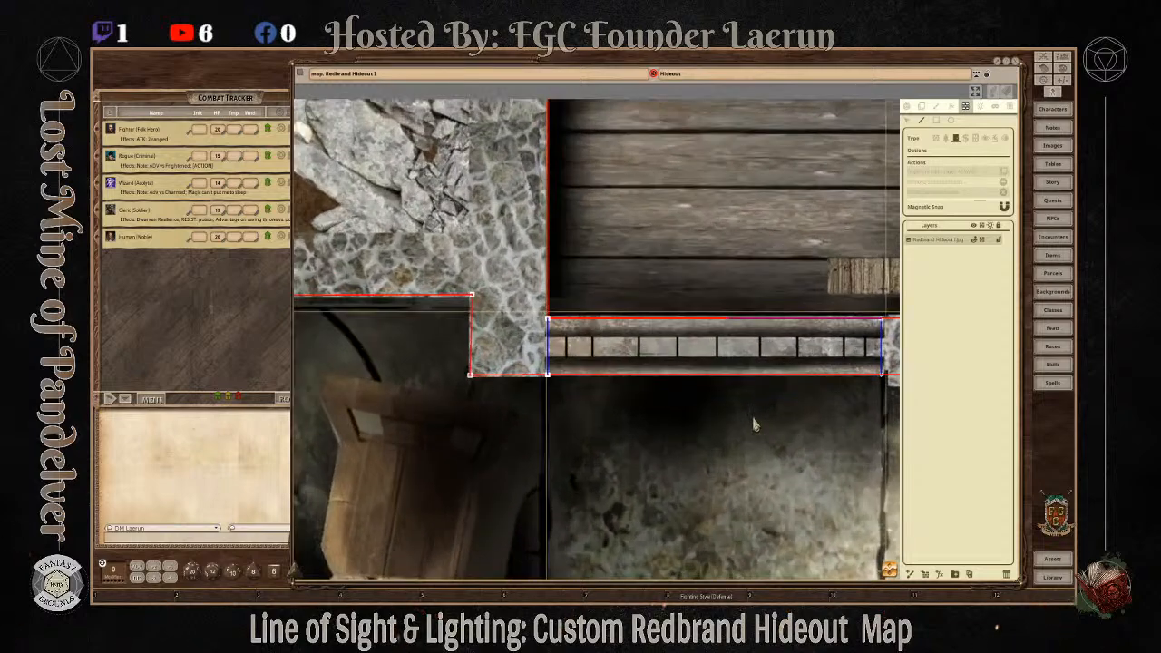
scroll(753, 425, "up", 3)
scroll(753, 436, "down", 3)
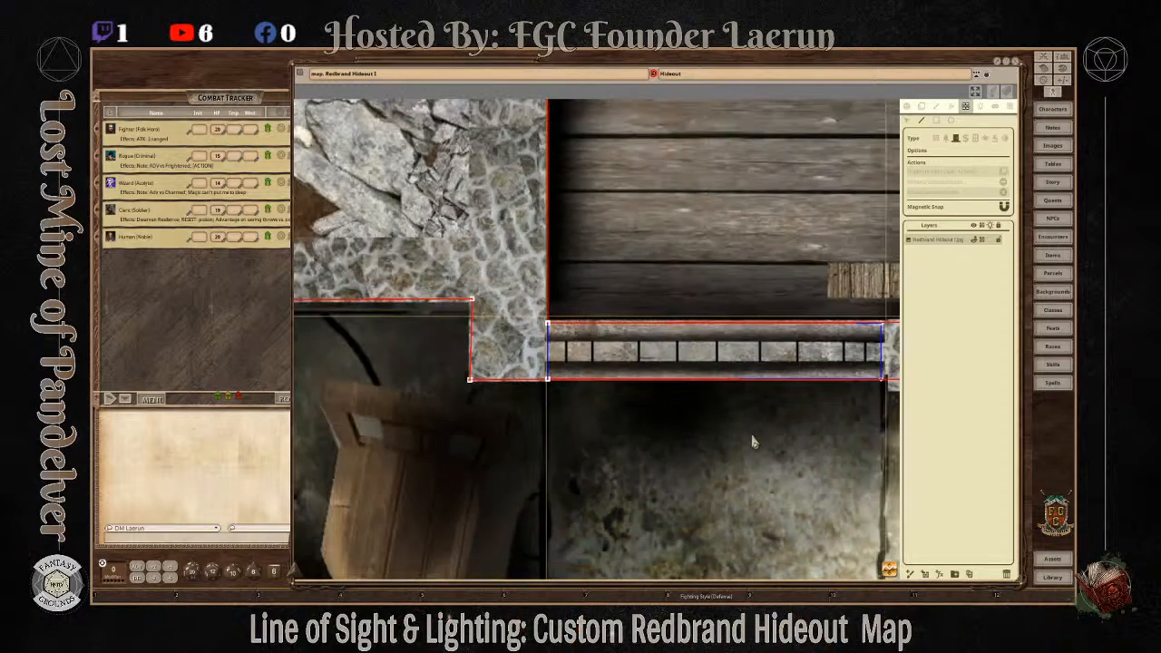
scroll(752, 442, "down", 5)
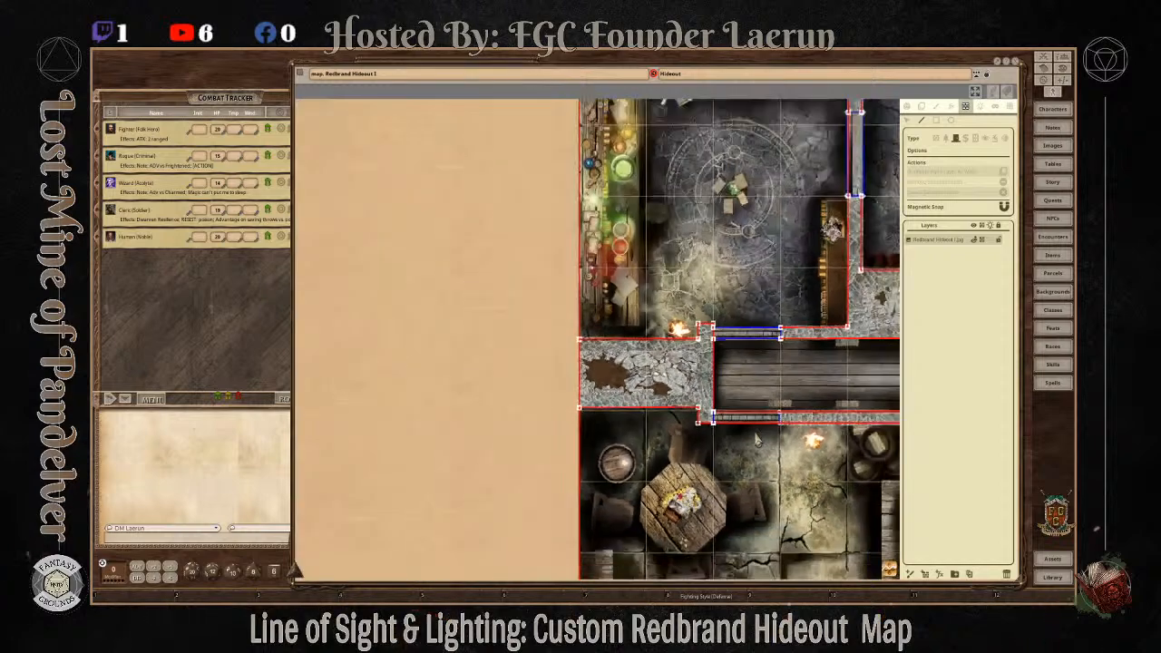
scroll(820, 479, "down", 2)
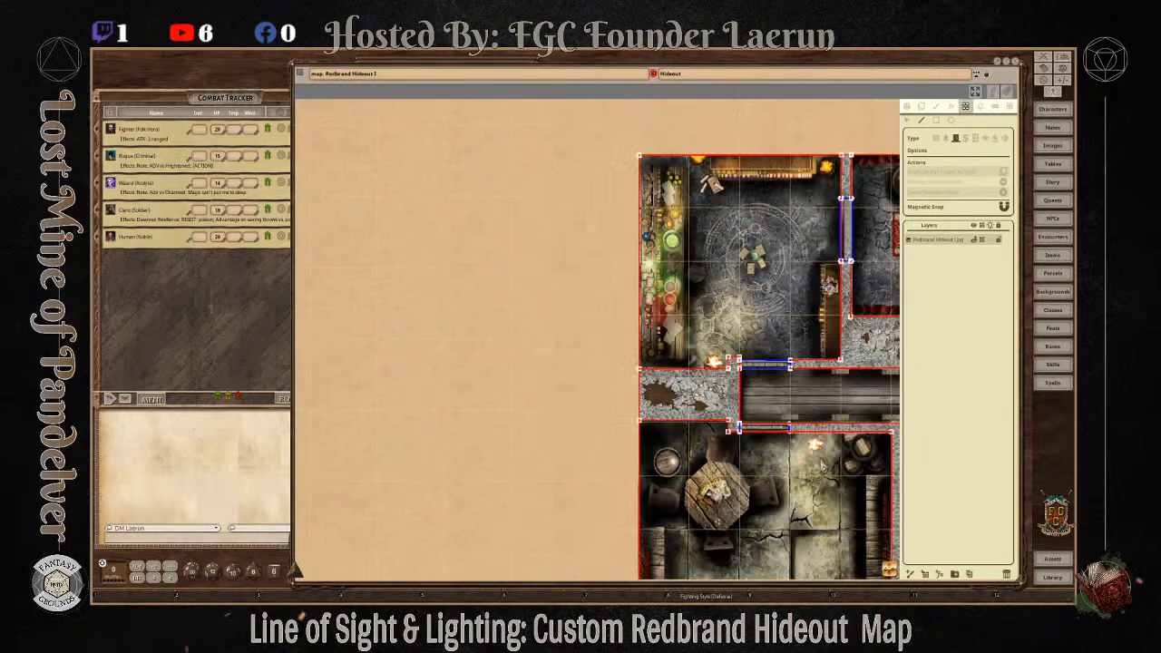
scroll(849, 480, "up", 2)
left_click_drag(852, 482, 499, 309)
scroll(673, 338, "up", 3)
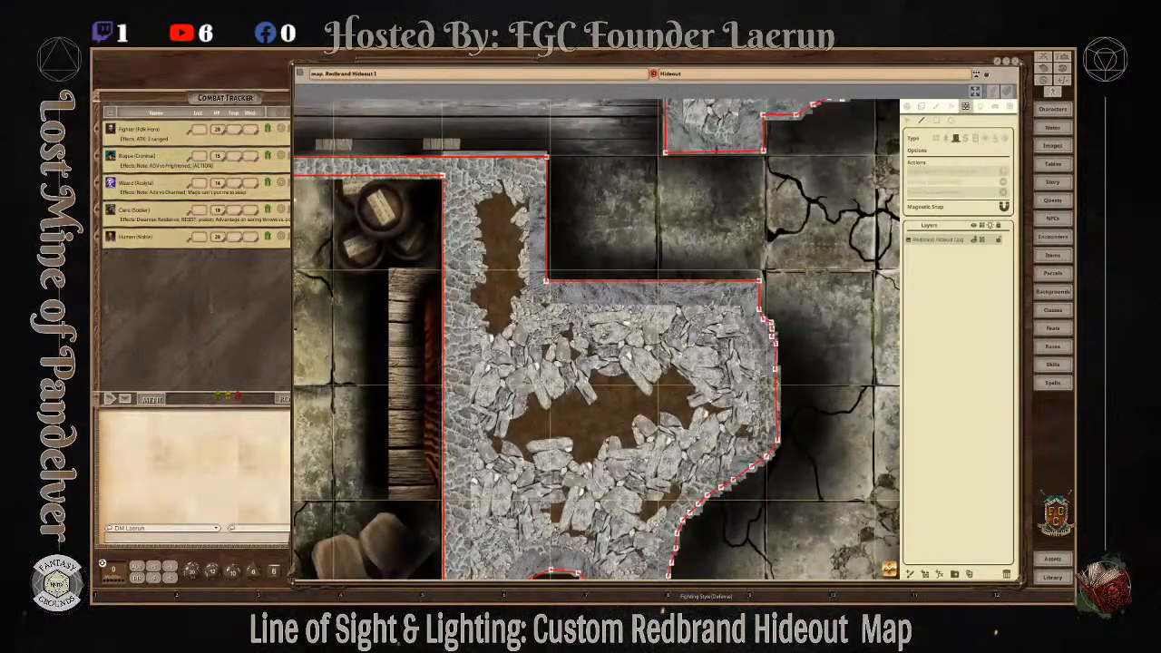
scroll(545, 295, "up", 4)
scroll(567, 297, "down", 6)
scroll(584, 293, "down", 1)
left_click_drag(896, 570, 906, 549)
Step: Lower the mid-span wall point onto the stone edge beneath the dark passage beside the dashed door
scroll(589, 331, "up", 6)
scroll(635, 299, "up", 1)
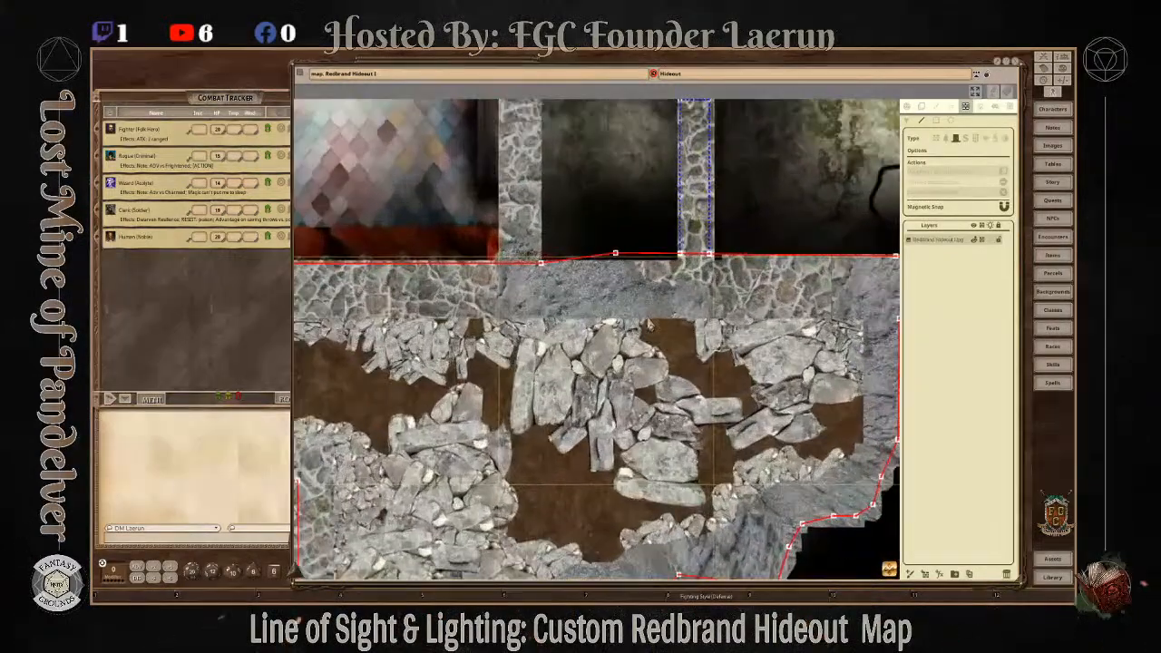
scroll(621, 268, "up", 3)
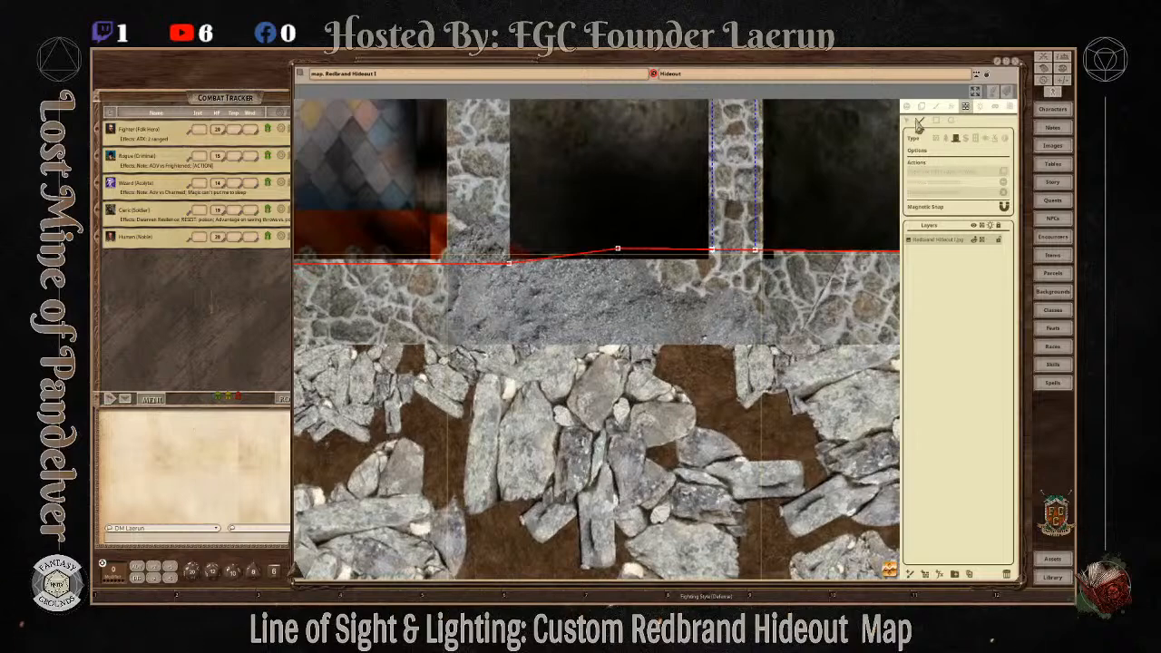
scroll(609, 257, "up", 3)
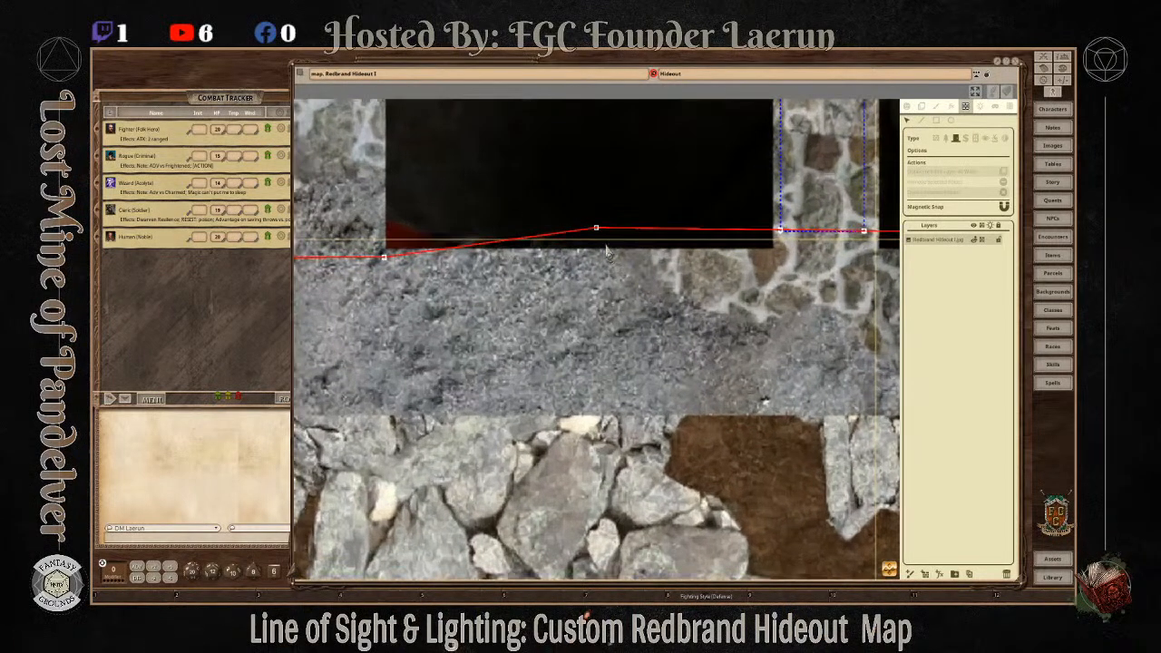
left_click_drag(596, 230, 596, 255)
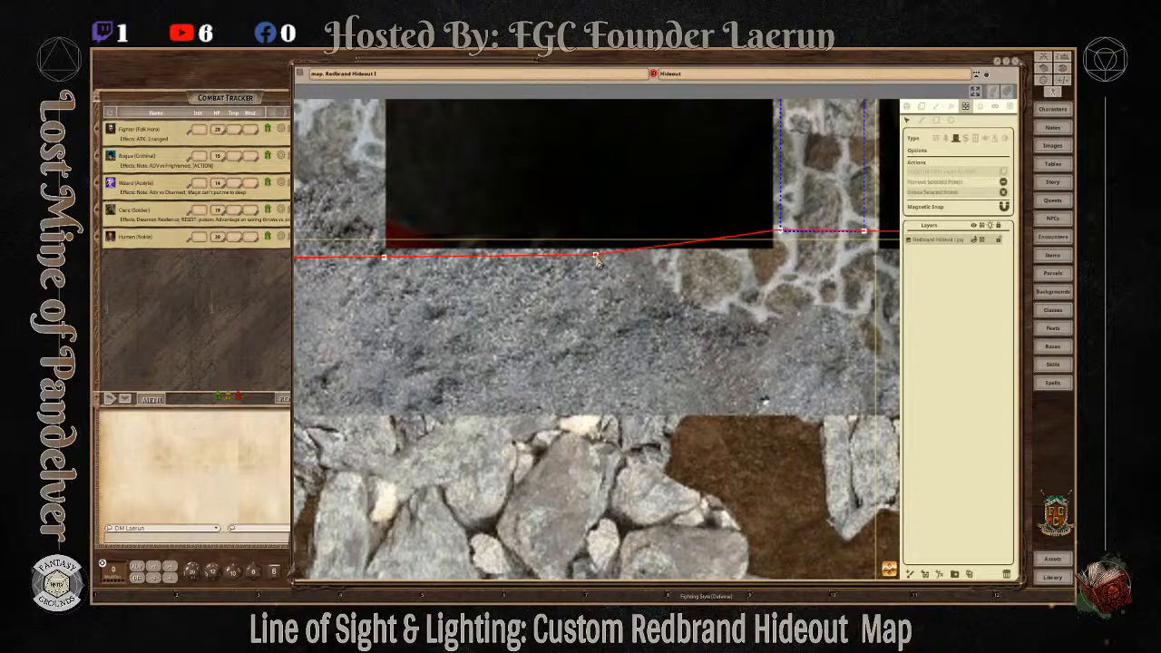
Step: Align the wall point with the dashed door's lower-left corner and remove the selected point there
scroll(789, 234, "up", 2)
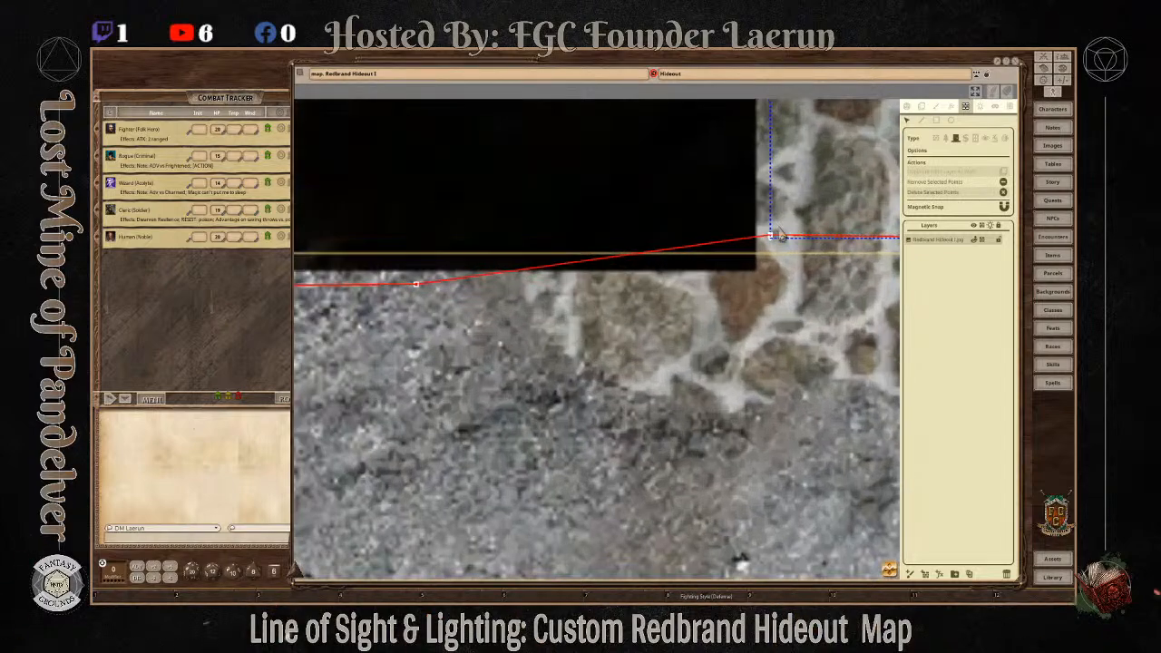
left_click_drag(770, 236, 770, 239)
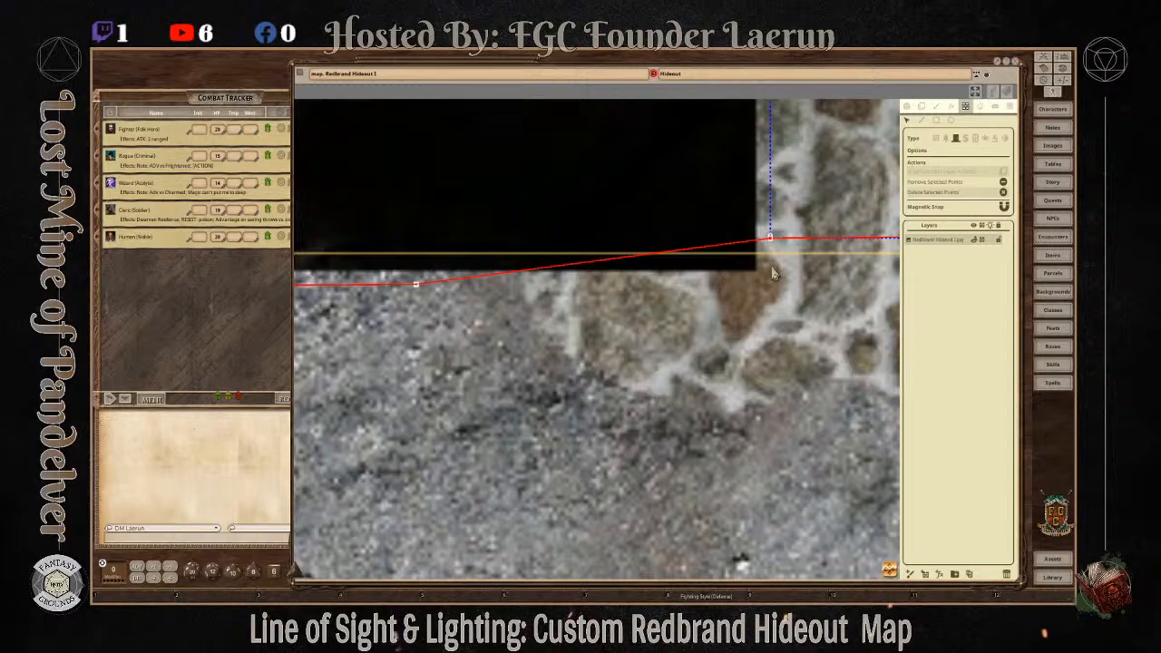
scroll(784, 269, "up", 3)
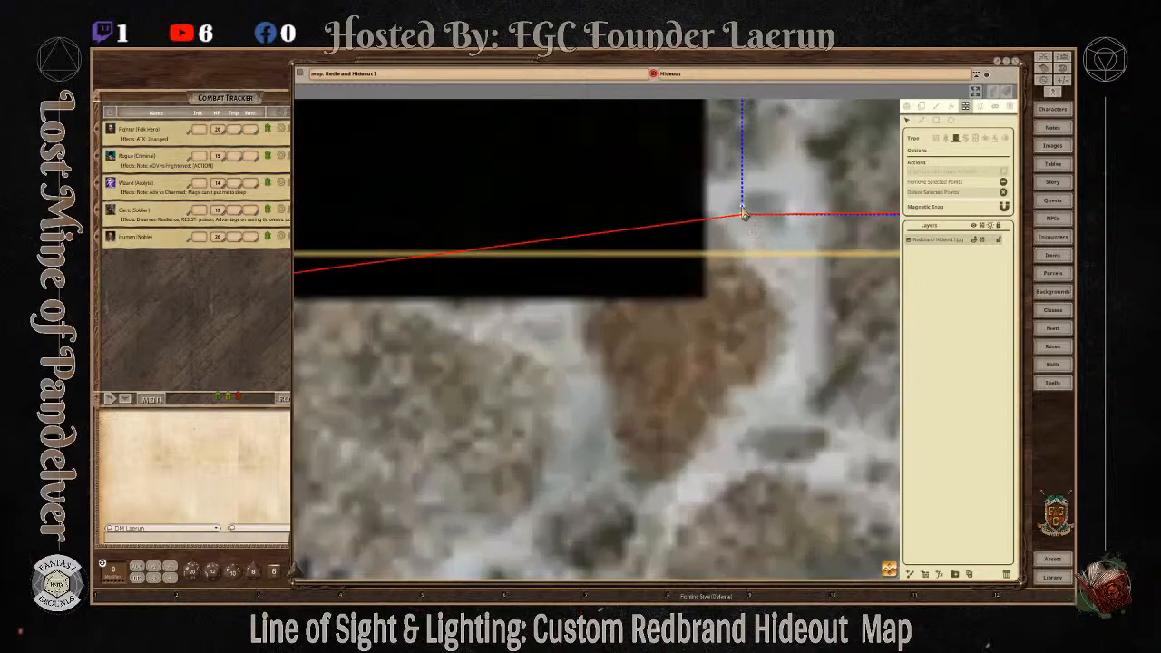
left_click(1006, 192)
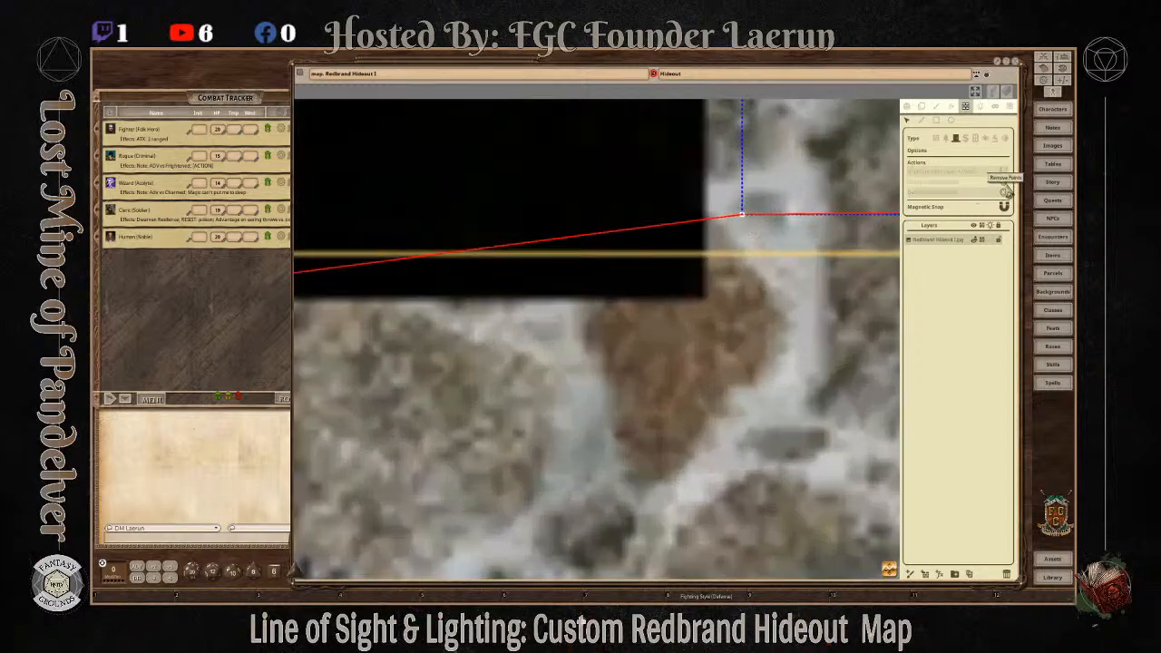
Step: Remove the mid-span wall point below the dark passage, between the stone wall and the dashed door
scroll(653, 250, "down", 5)
scroll(448, 309, "down", 2)
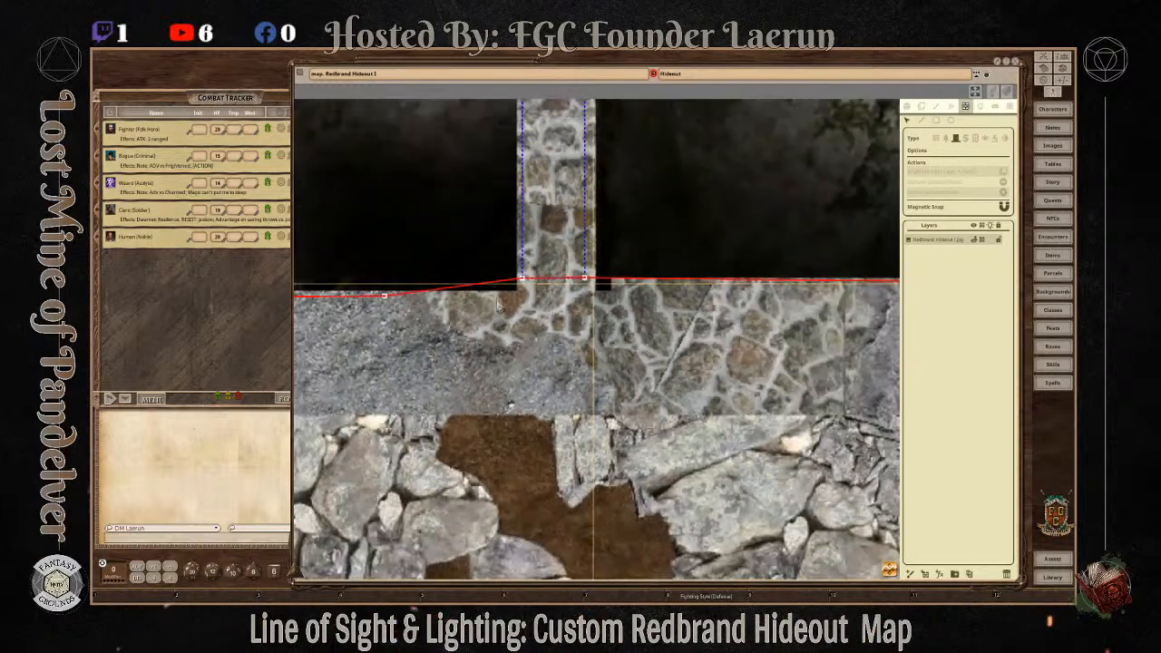
scroll(531, 288, "up", 4)
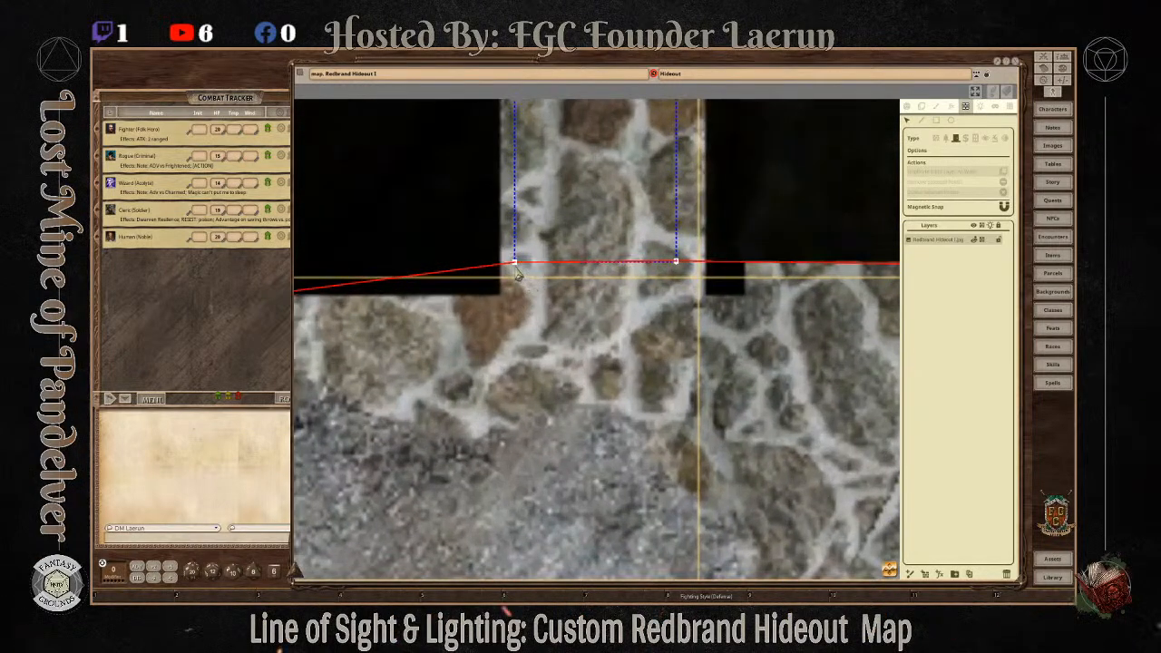
left_click(515, 264)
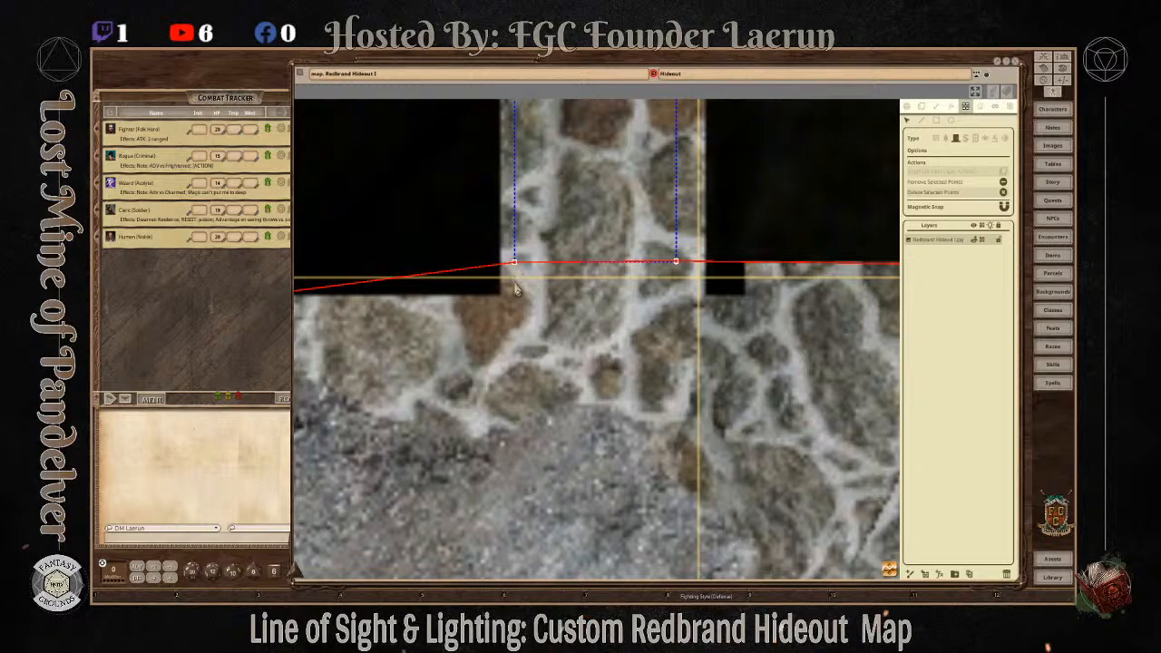
scroll(468, 286, "up", 1)
scroll(468, 286, "down", 3)
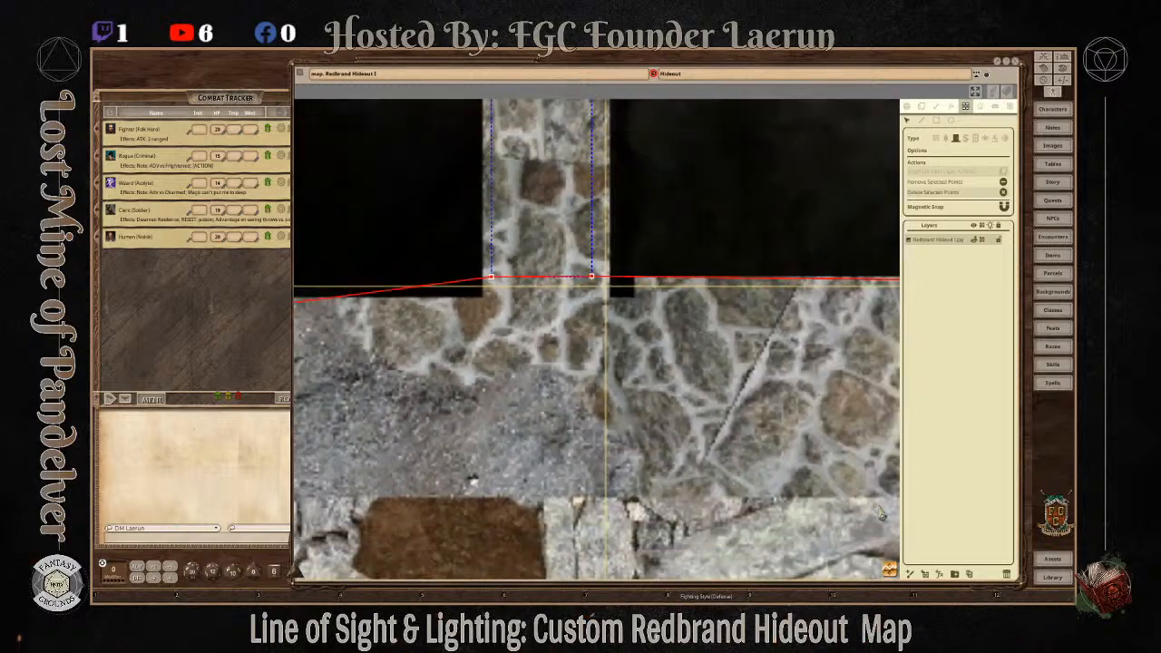
left_click_drag(303, 327, 676, 337)
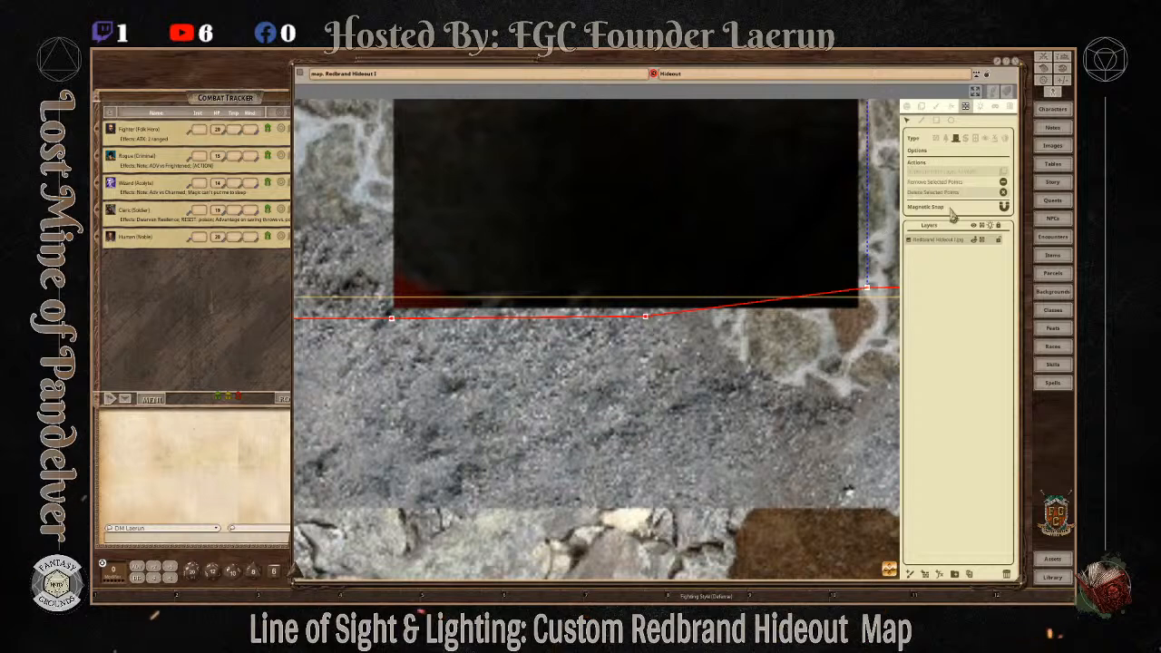
left_click(1003, 181)
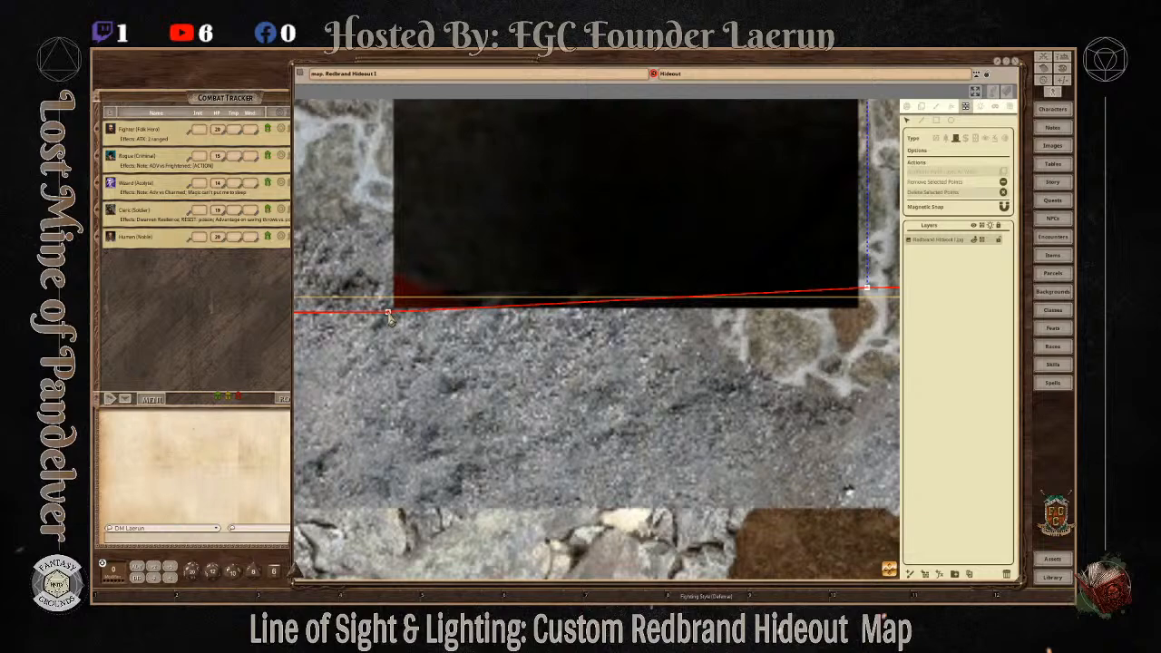
Step: Move the wall point at the stone wall's lower-right corner across to its lower-left corner beside the bedroom
scroll(758, 404, "down", 1)
scroll(769, 423, "down", 1)
scroll(812, 413, "up", 1)
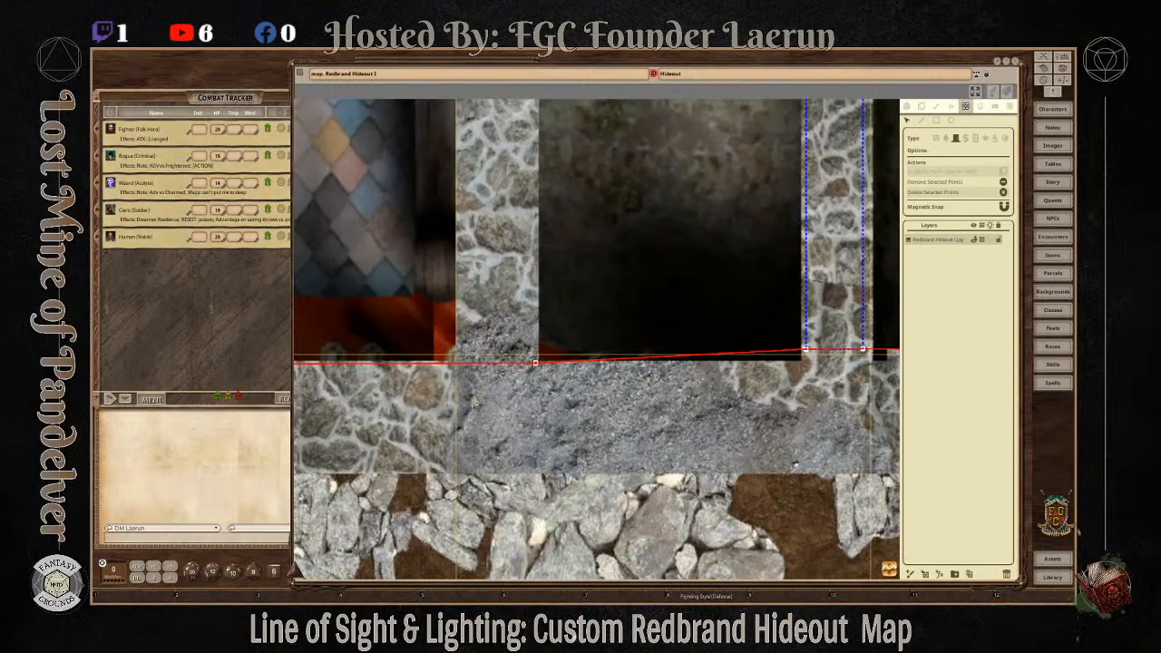
left_click_drag(536, 365, 454, 367)
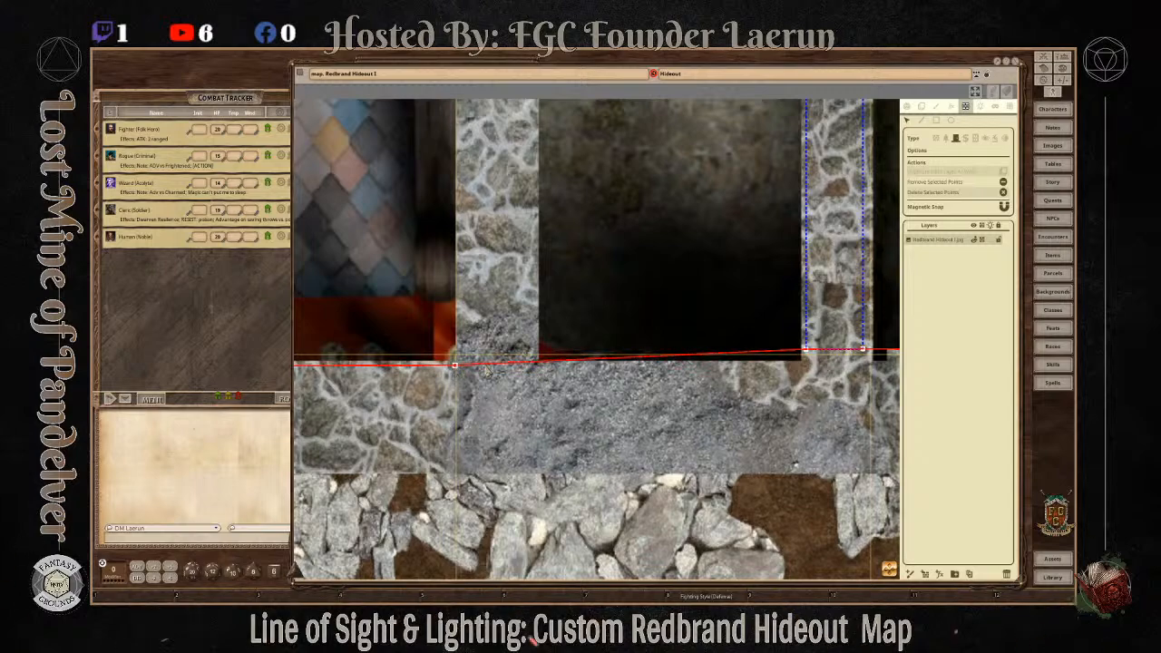
Step: Turn off Magnetic Snap and pull the wall point down, away from the dashed door's lower-left corner
scroll(898, 508, "up", 2)
scroll(888, 580, "up", 5)
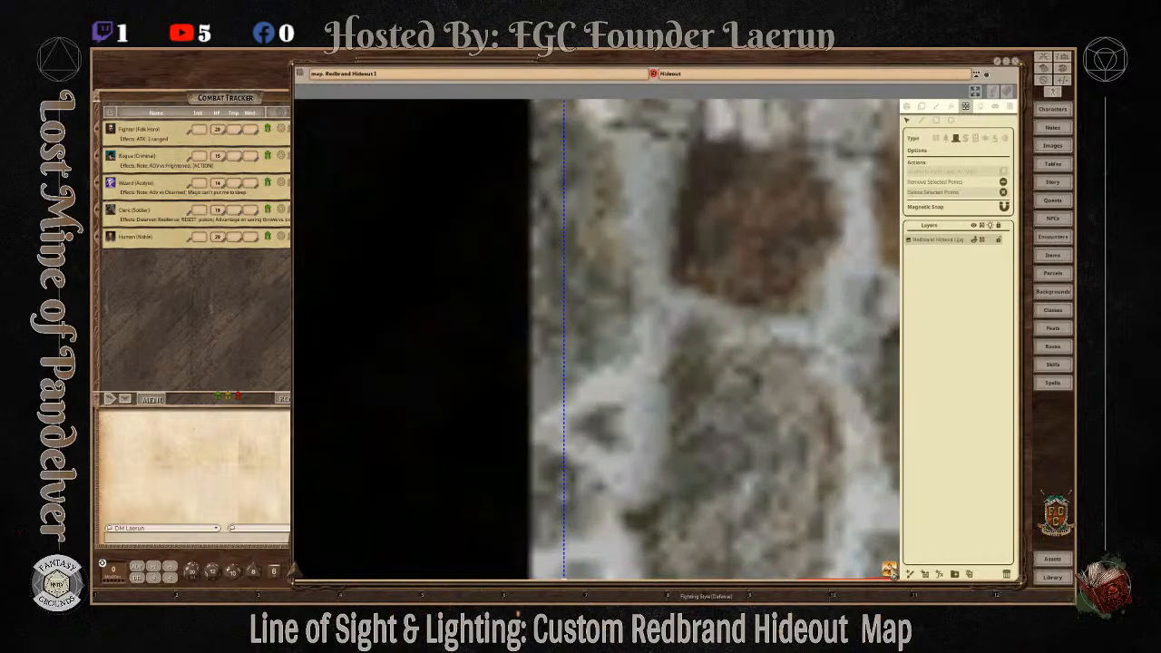
left_click_drag(891, 569, 930, 334)
scroll(626, 331, "up", 8)
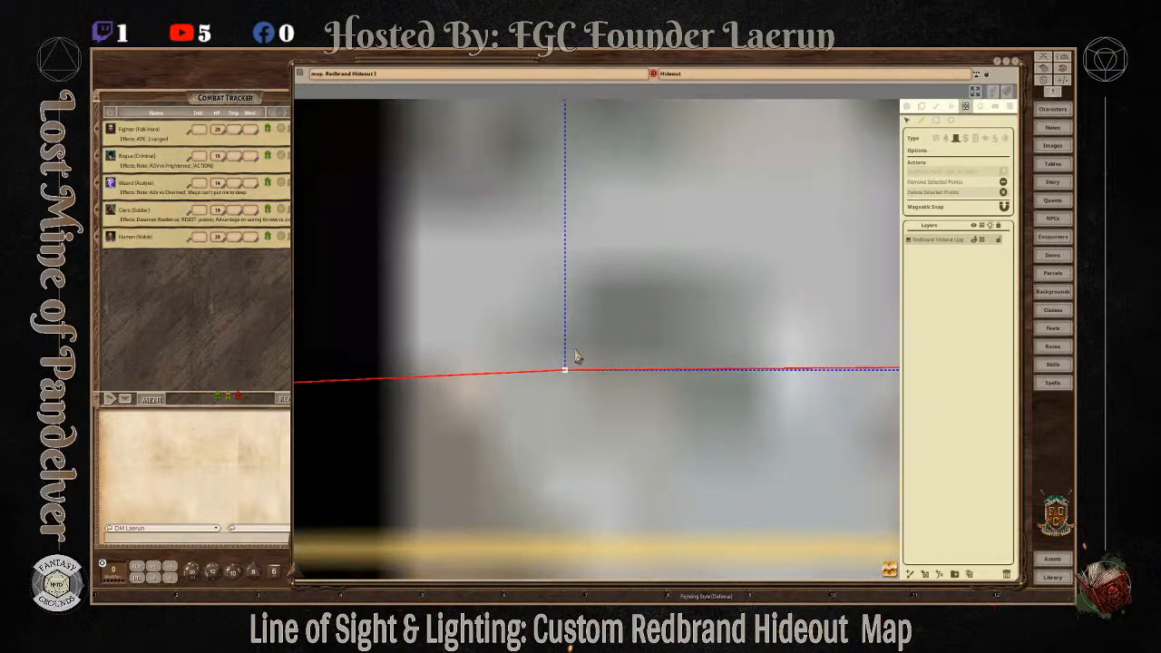
scroll(581, 363, "up", 2)
scroll(614, 384, "down", 4)
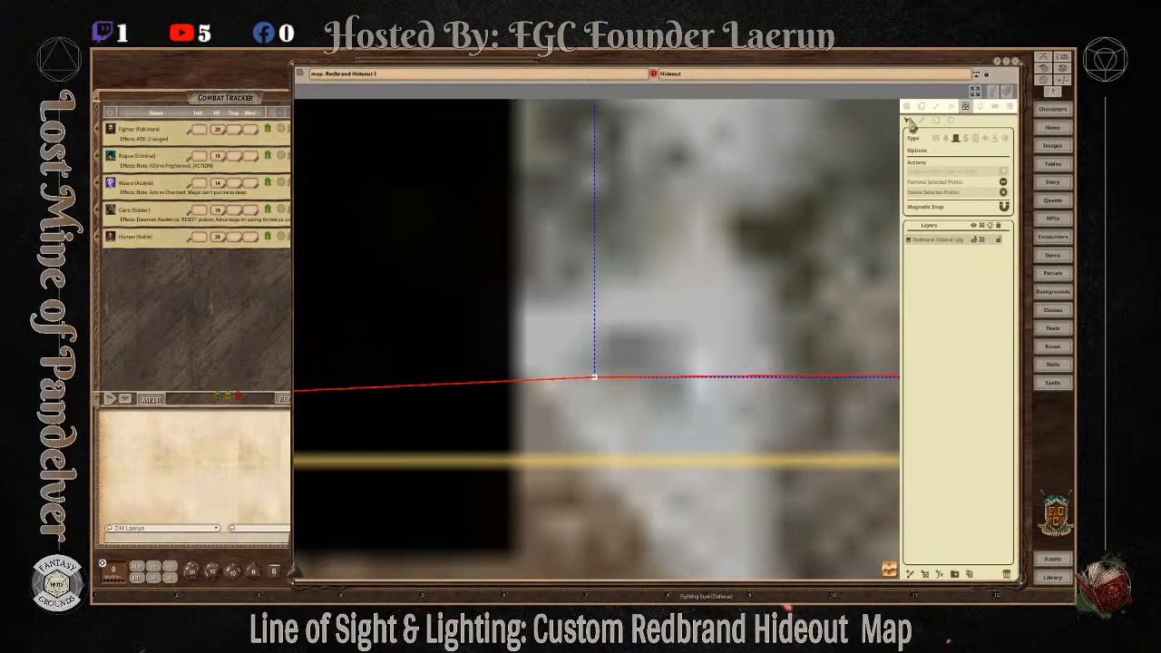
scroll(593, 384, "up", 2)
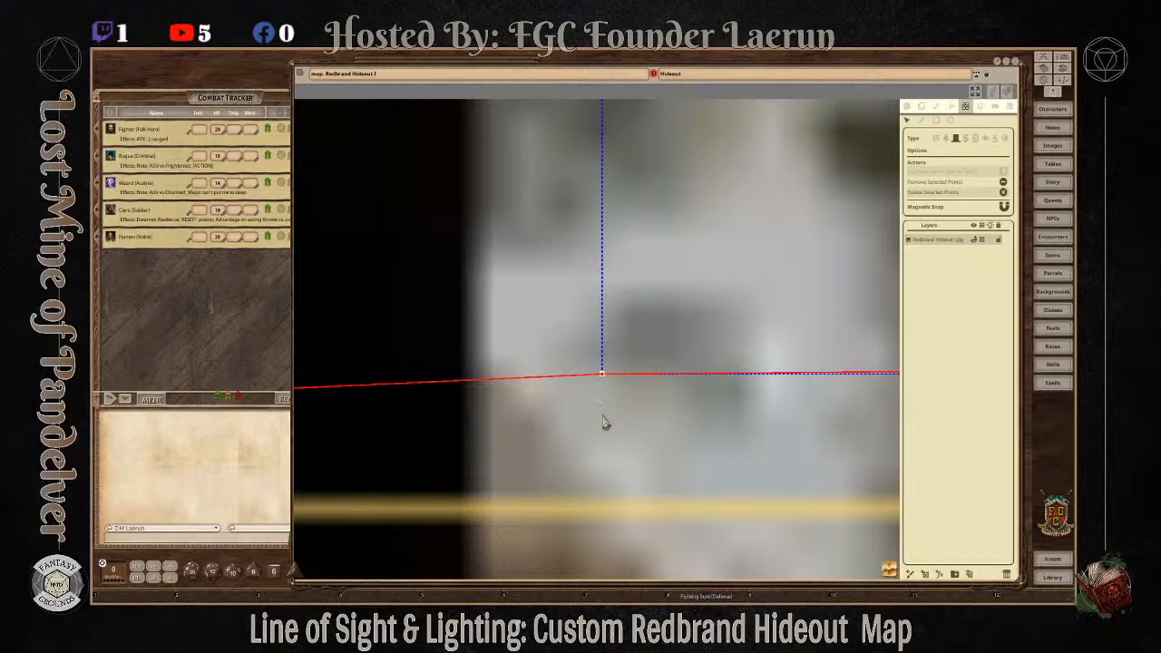
left_click(1003, 207)
left_click_drag(602, 377, 602, 463)
scroll(604, 466, "down", 5)
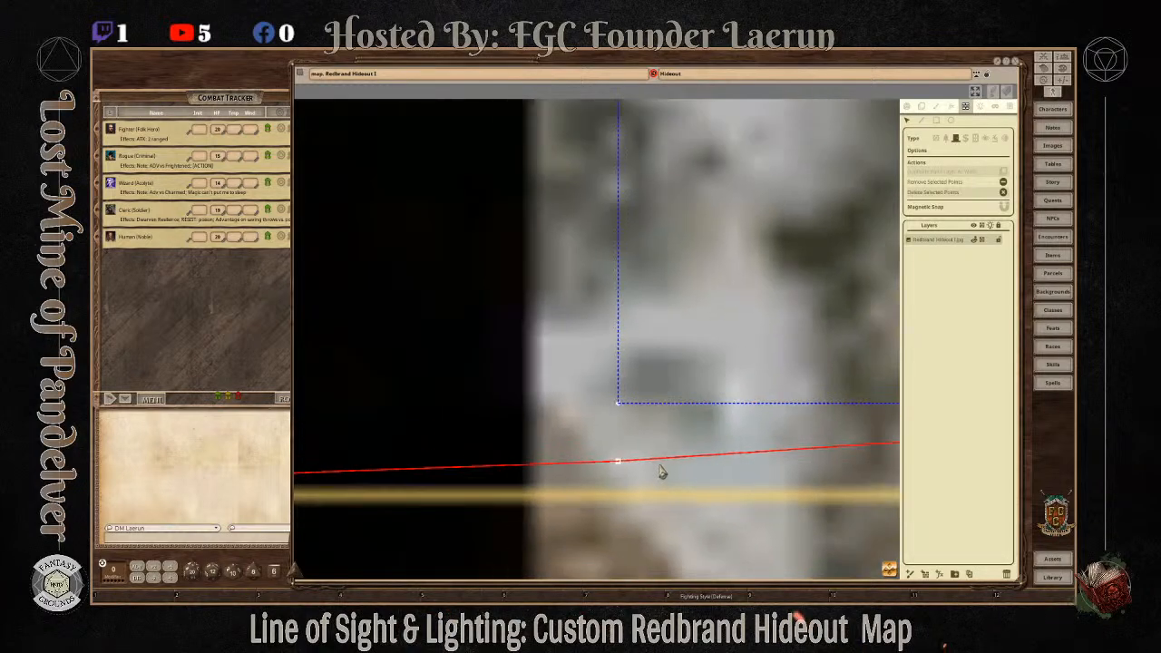
Step: Move the two wall points near the dashed door's lower-right corner down onto the horizontal grid line
left_click_drag(887, 574, 624, 481)
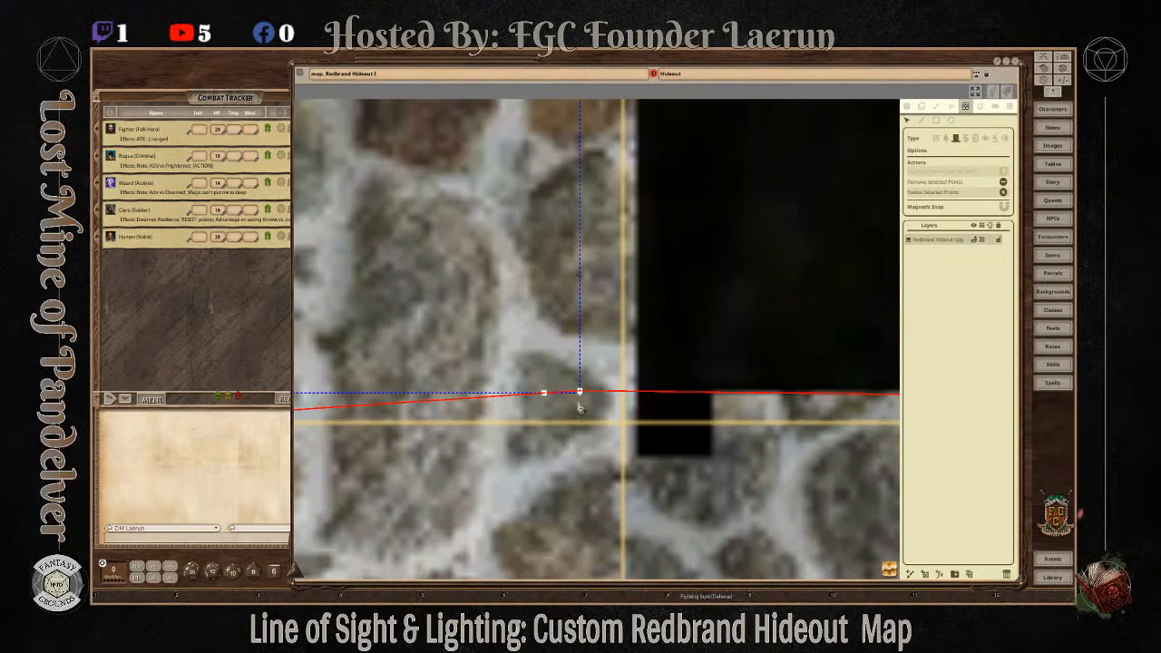
left_click_drag(581, 397, 610, 423)
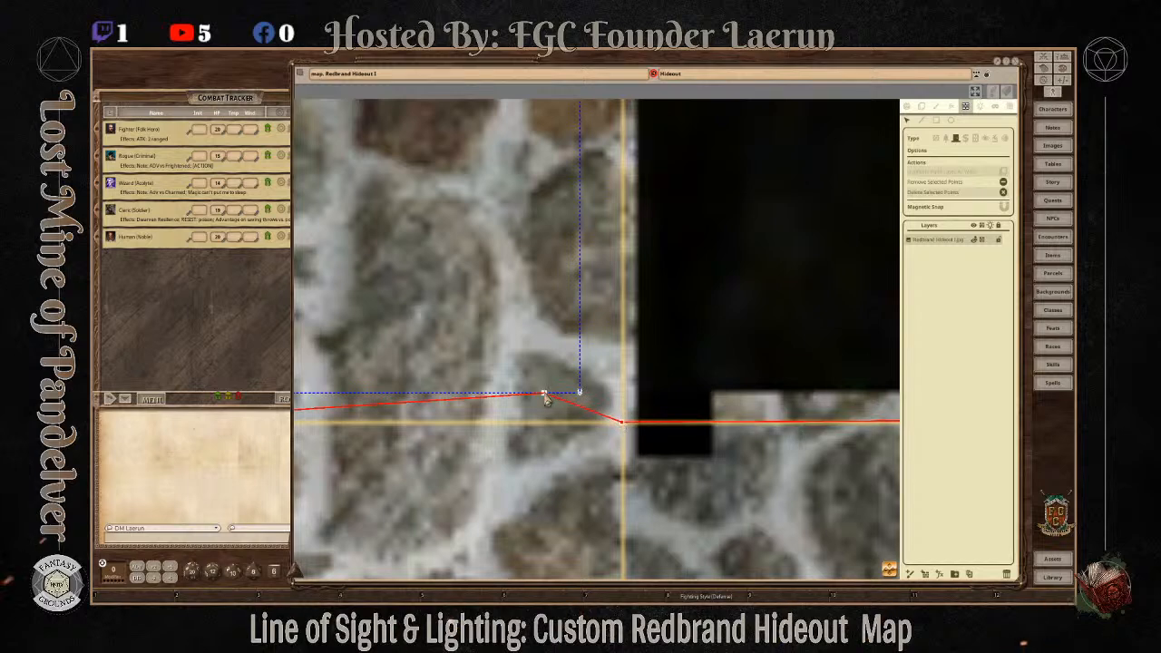
left_click_drag(546, 397, 581, 424)
Step: Move the dashed door's lower-right corner point and the neighbouring door point down onto the wall line
scroll(590, 399, "up", 6)
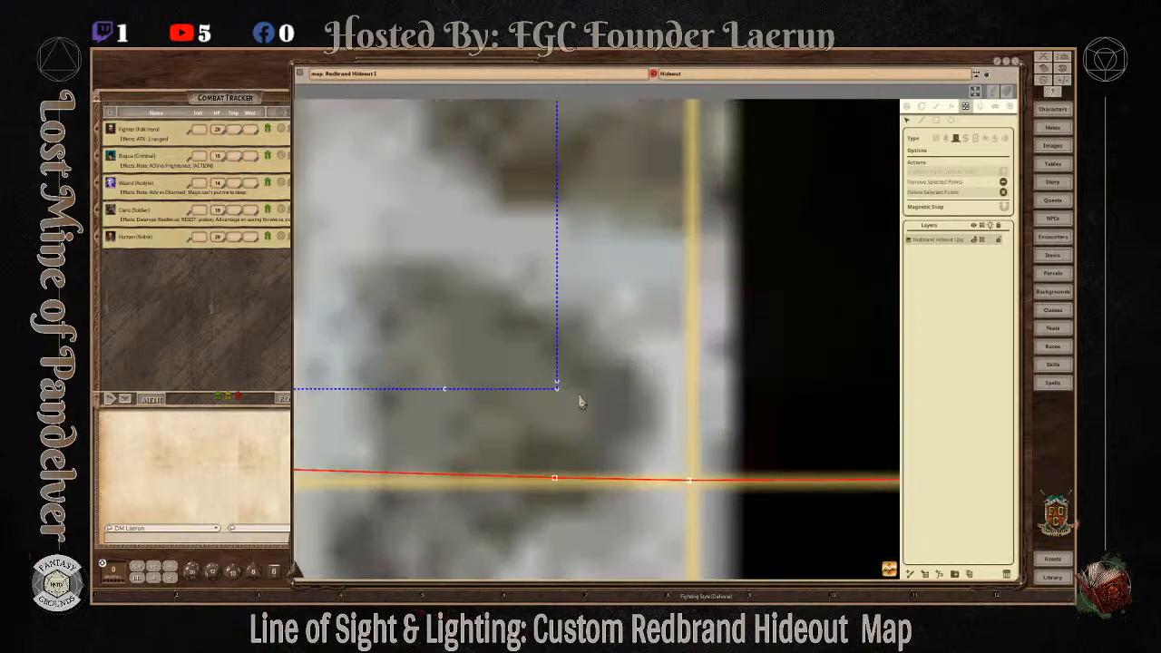
left_click_drag(551, 392, 550, 512)
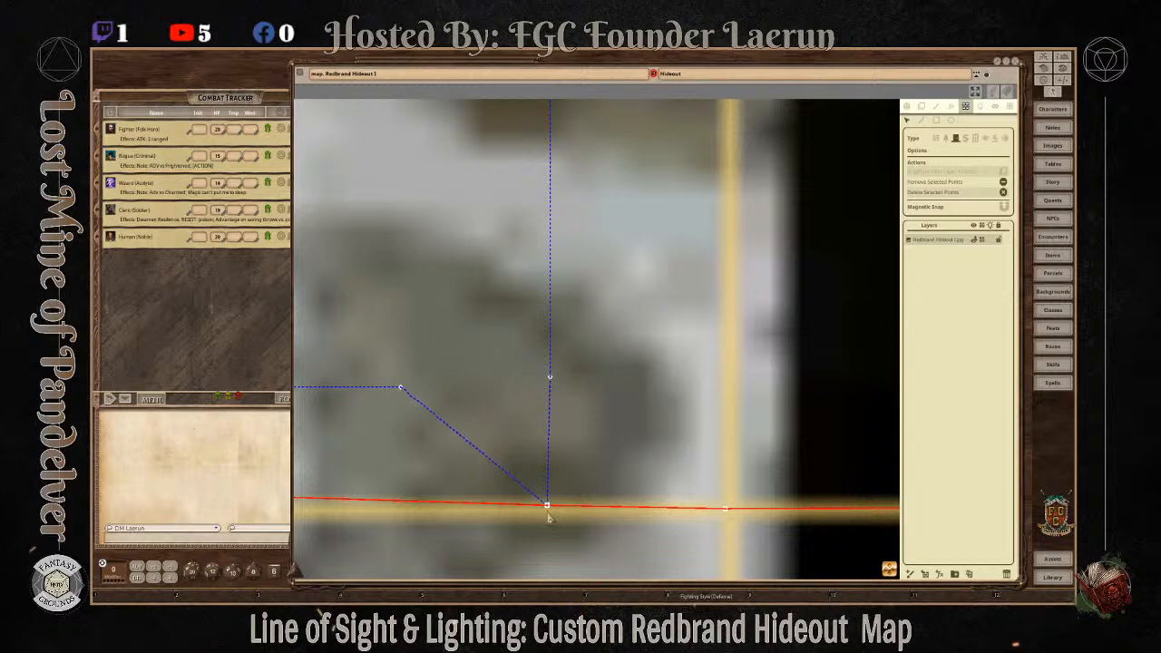
scroll(544, 516, "down", 5)
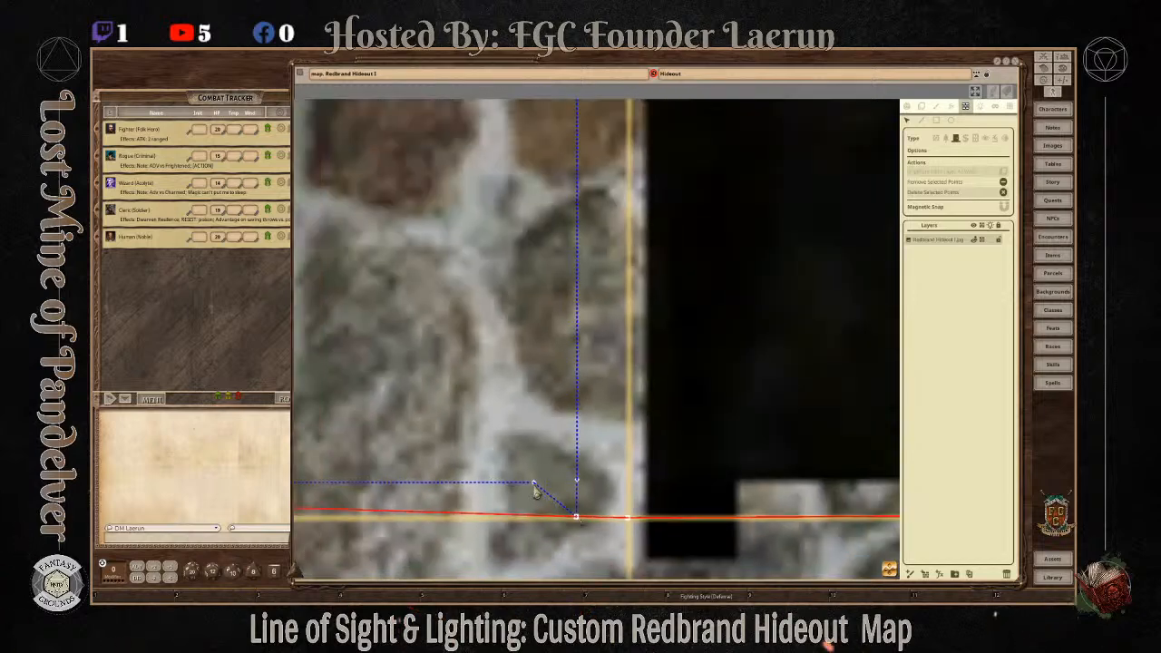
left_click_drag(534, 486, 518, 518)
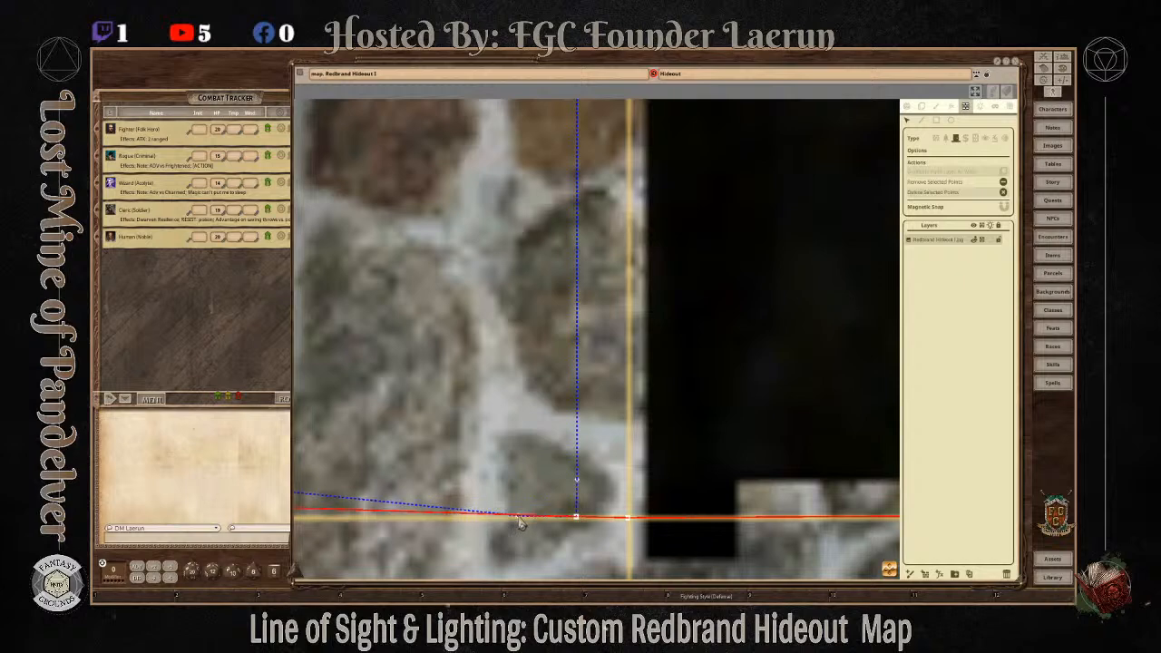
Step: Set the wall point on the grid line below the dashed door's lower-left corner and place the door's corner point on it
left_click_drag(893, 580, 868, 581)
scroll(635, 472, "up", 3)
mouse_move(583, 452)
left_mouse_down()
mouse_move(586, 481)
mouse_move(590, 471)
mouse_move(563, 472)
mouse_move(571, 465)
left_mouse_up()
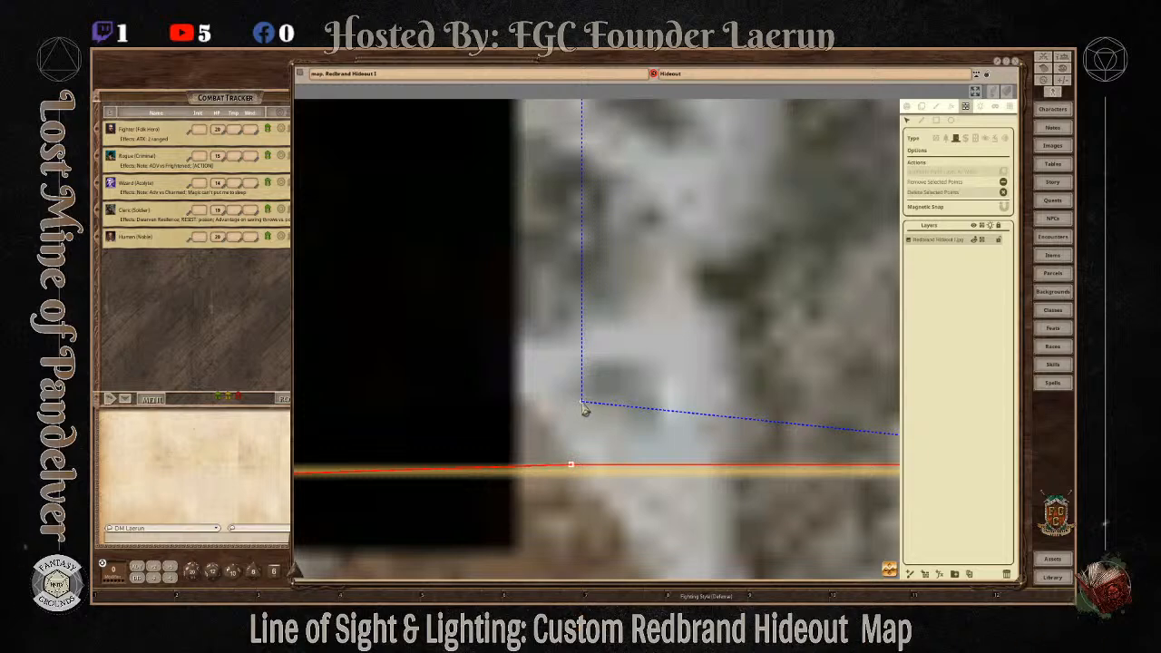
left_click_drag(584, 406, 570, 465)
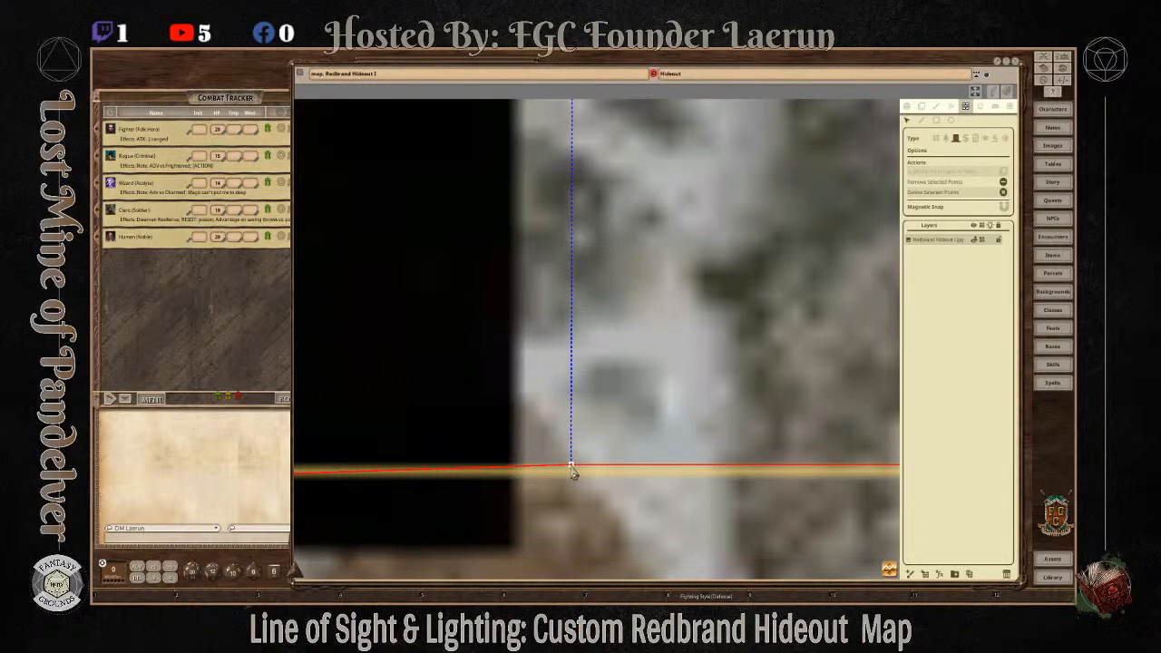
scroll(741, 502, "down", 1)
scroll(741, 502, "down", 5)
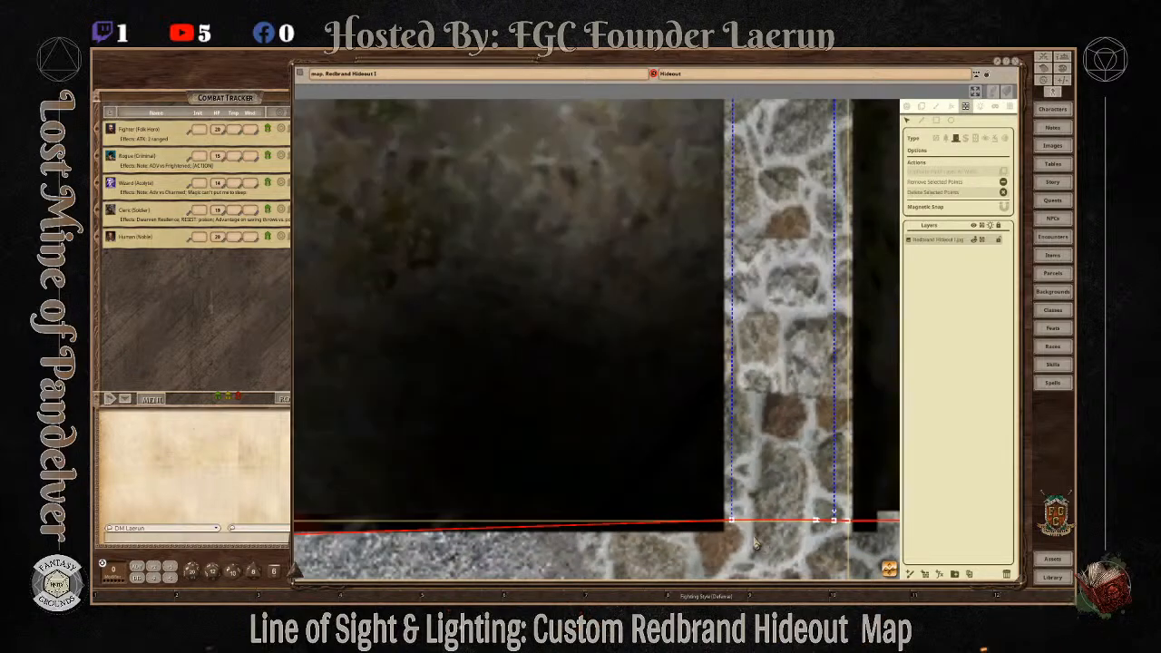
Step: Move the wall point and the dashed door's lower-left corner point down to the bottom edge of the dark floor area
scroll(687, 554, "up", 5)
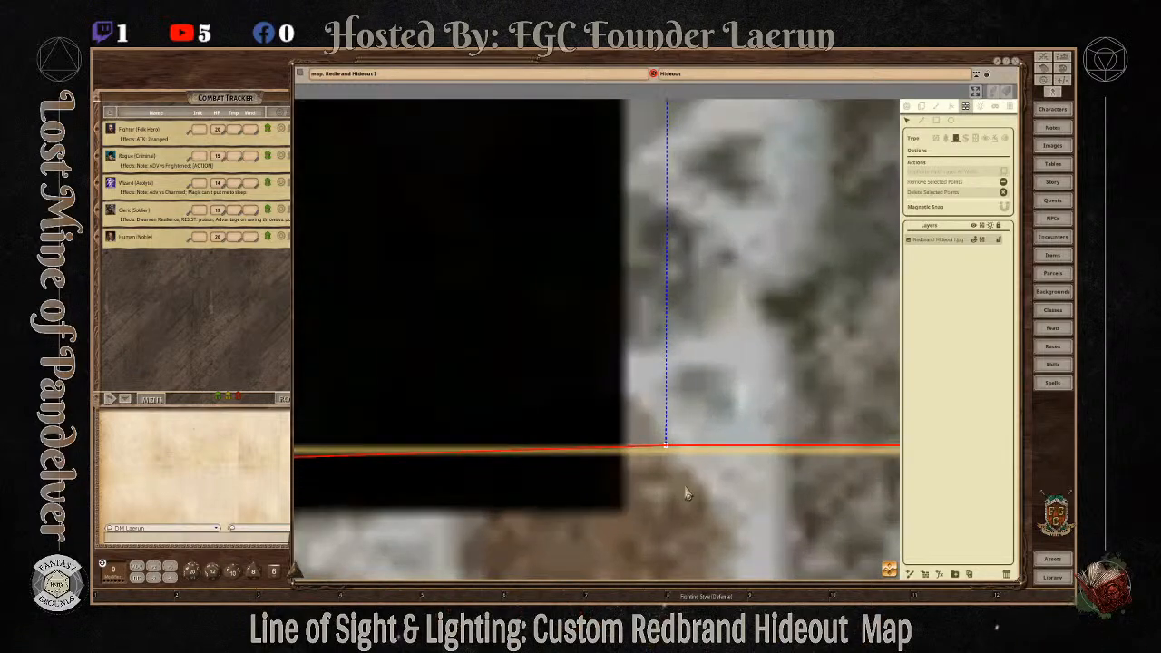
left_click_drag(667, 459, 664, 507)
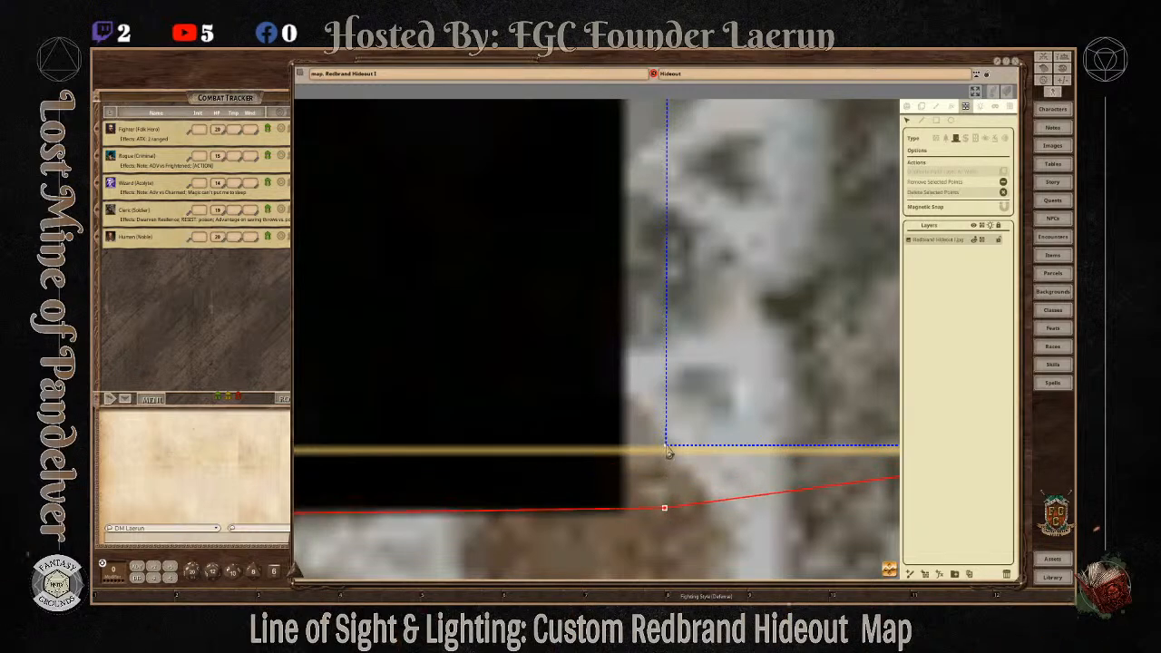
left_click_drag(666, 447, 665, 509)
Step: Move the wall points near the dashed door's lower-right corner down level with the door's lower-left corner, the outer one on the vertical grid line
left_click_drag(894, 570, 631, 483)
scroll(512, 452, "down", 5)
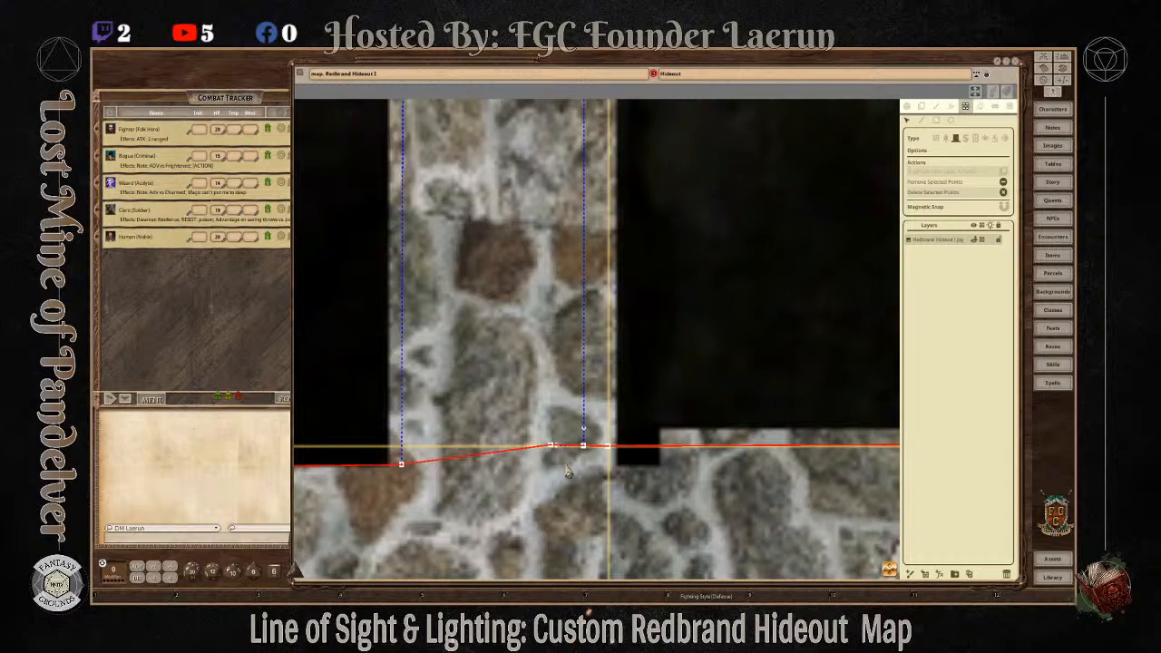
left_click_drag(551, 446, 548, 462)
left_click_drag(584, 448, 608, 475)
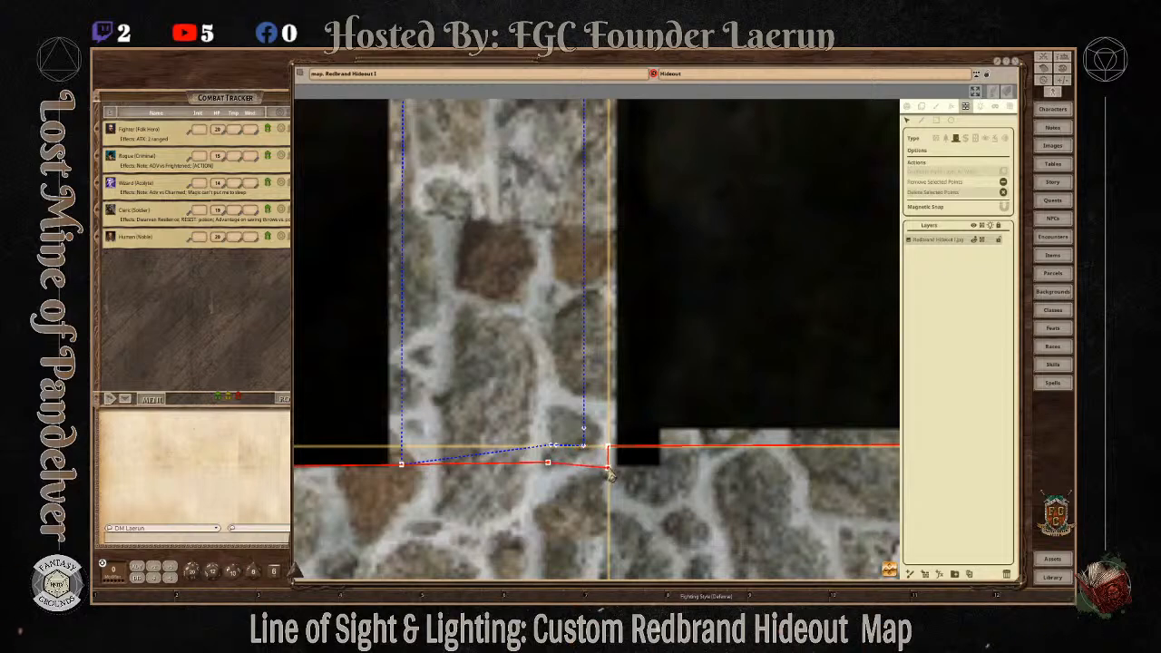
scroll(612, 473, "up", 3)
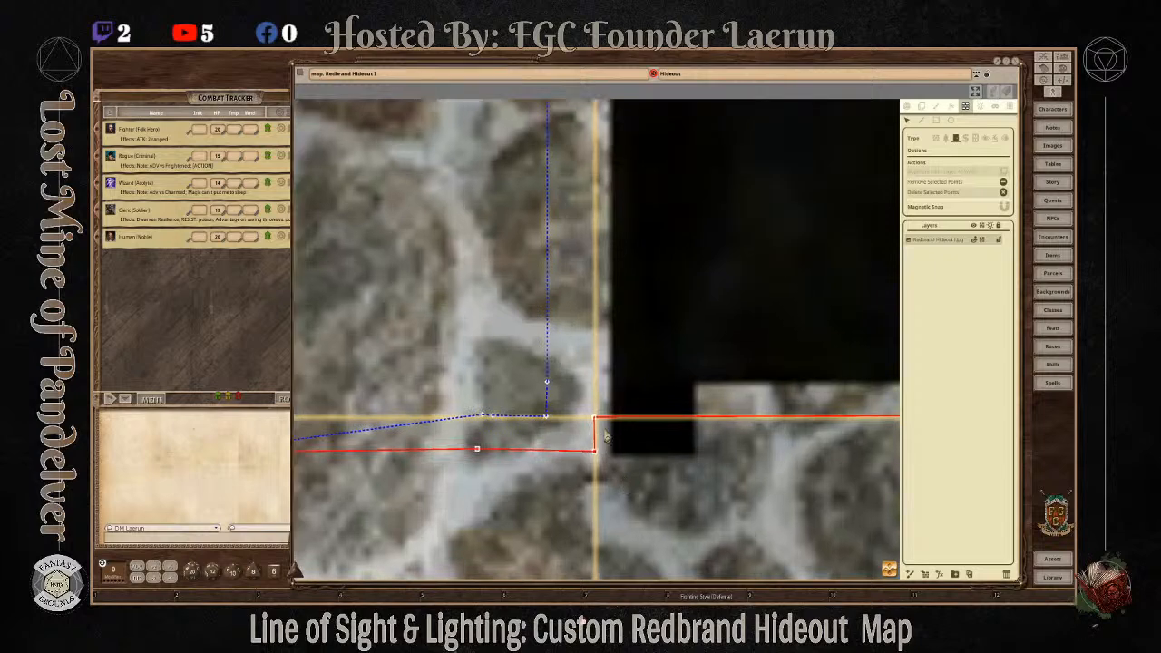
left_click_drag(477, 450, 482, 460)
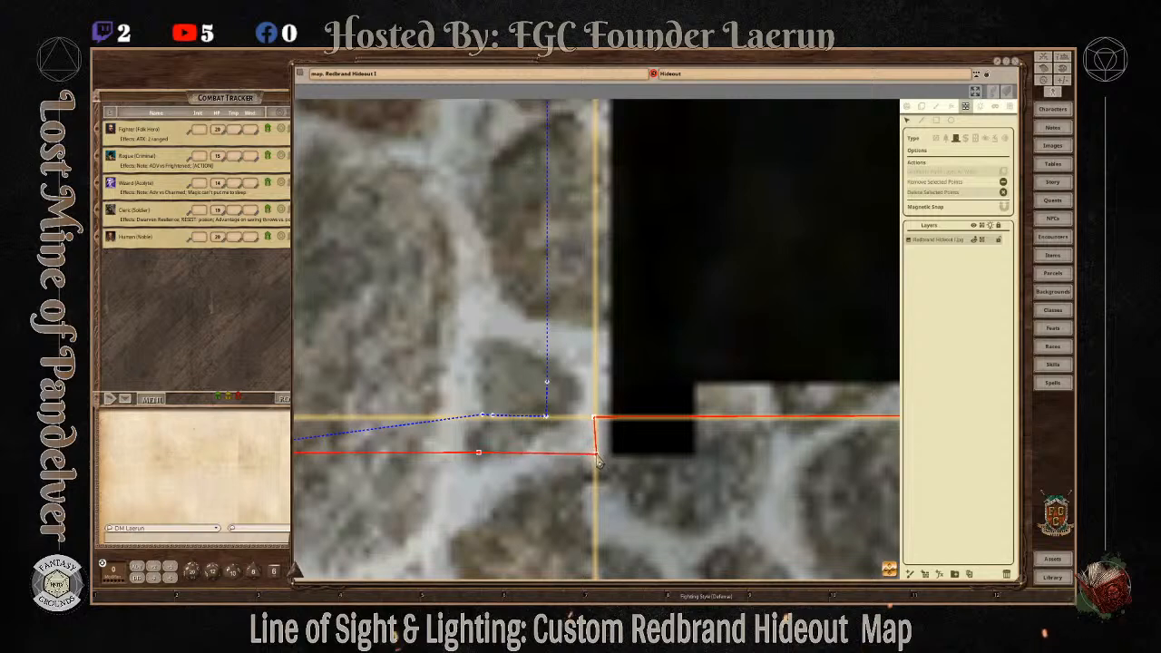
Step: Bring the dashed door's bottom-edge points down to the lowered wall line and align its right-side points with the vertical grid line
scroll(480, 437, "up", 2)
scroll(481, 437, "up", 1)
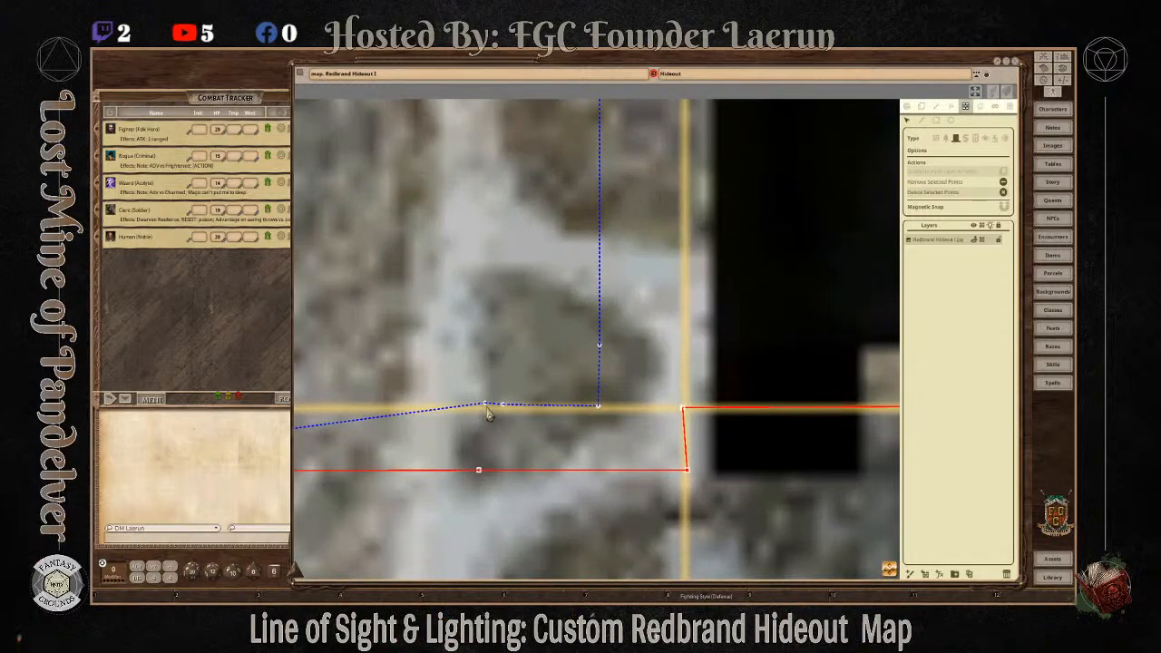
left_click_drag(485, 410, 498, 473)
left_click(1003, 184)
left_click_drag(598, 408, 691, 478)
left_click_drag(601, 353, 681, 354)
Step: Move the dashed door's two upper corner points outward to the edges of the stone wall
scroll(737, 401, "down", 10)
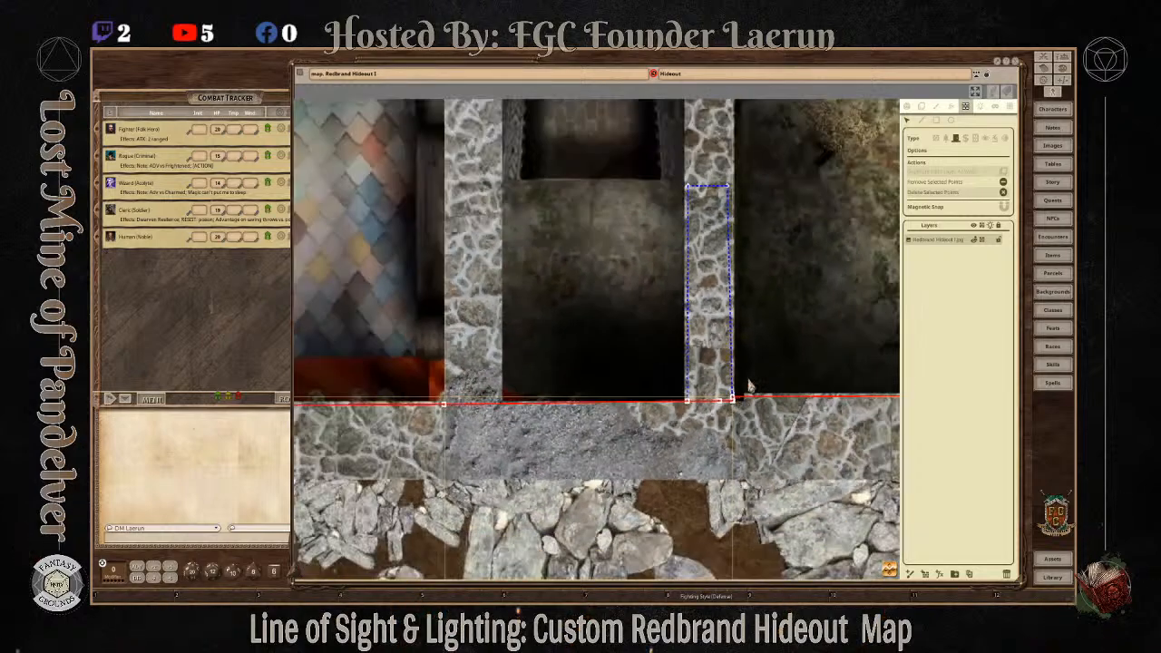
scroll(708, 184, "up", 5)
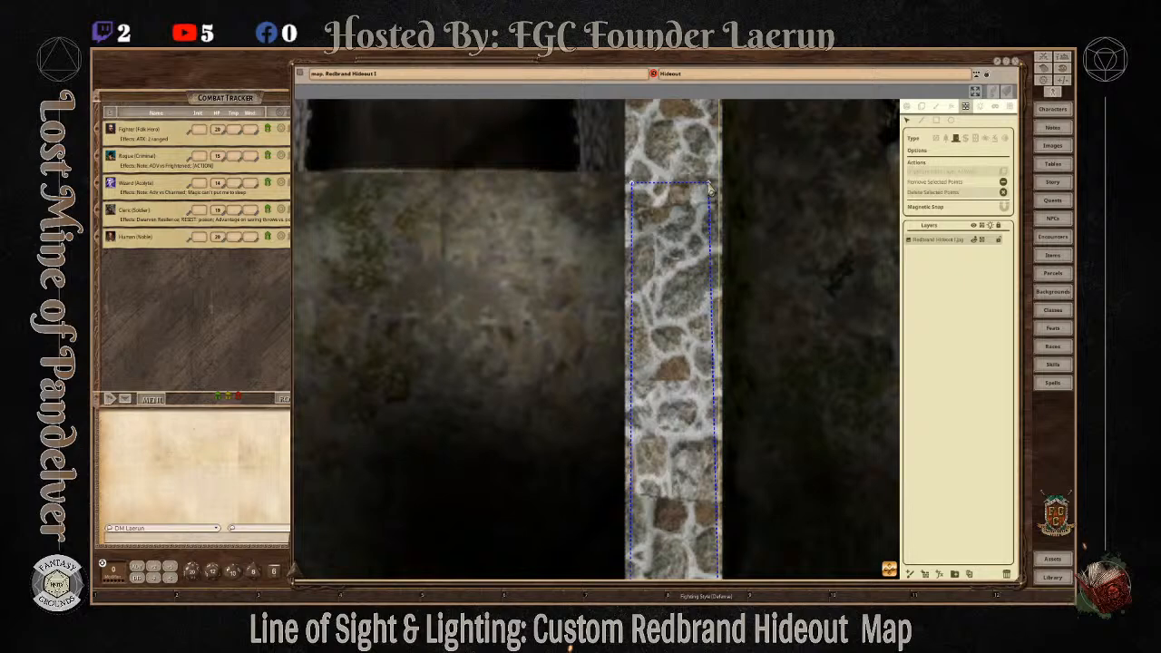
left_click_drag(711, 188, 719, 189)
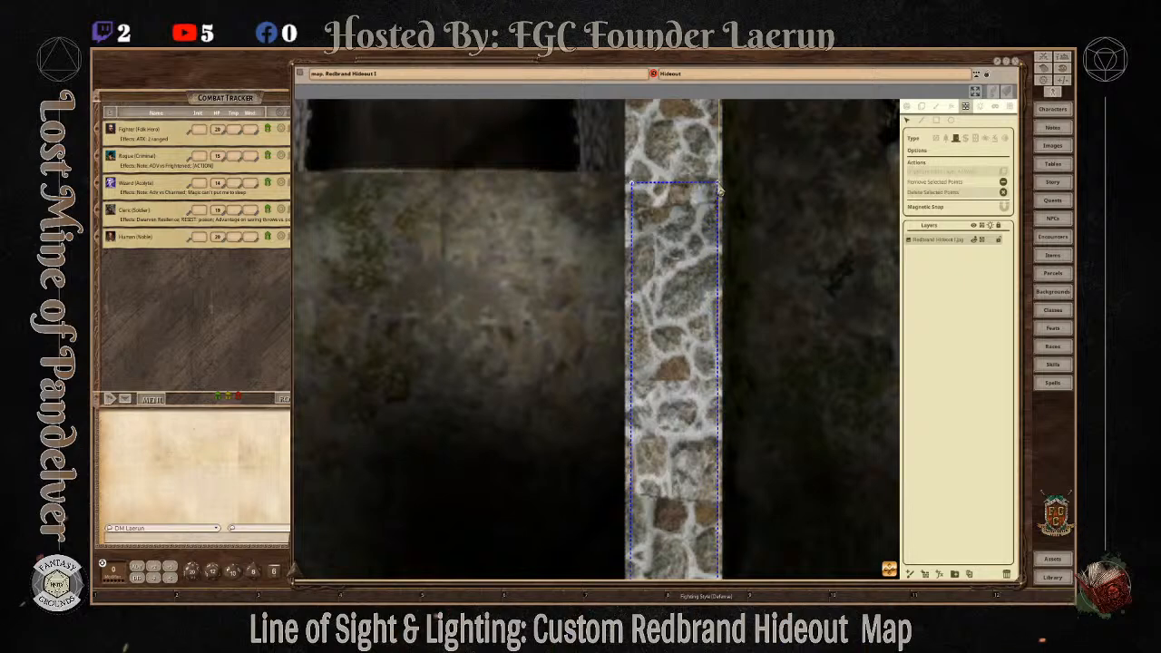
left_click_drag(633, 188, 628, 191)
scroll(717, 403, "down", 5)
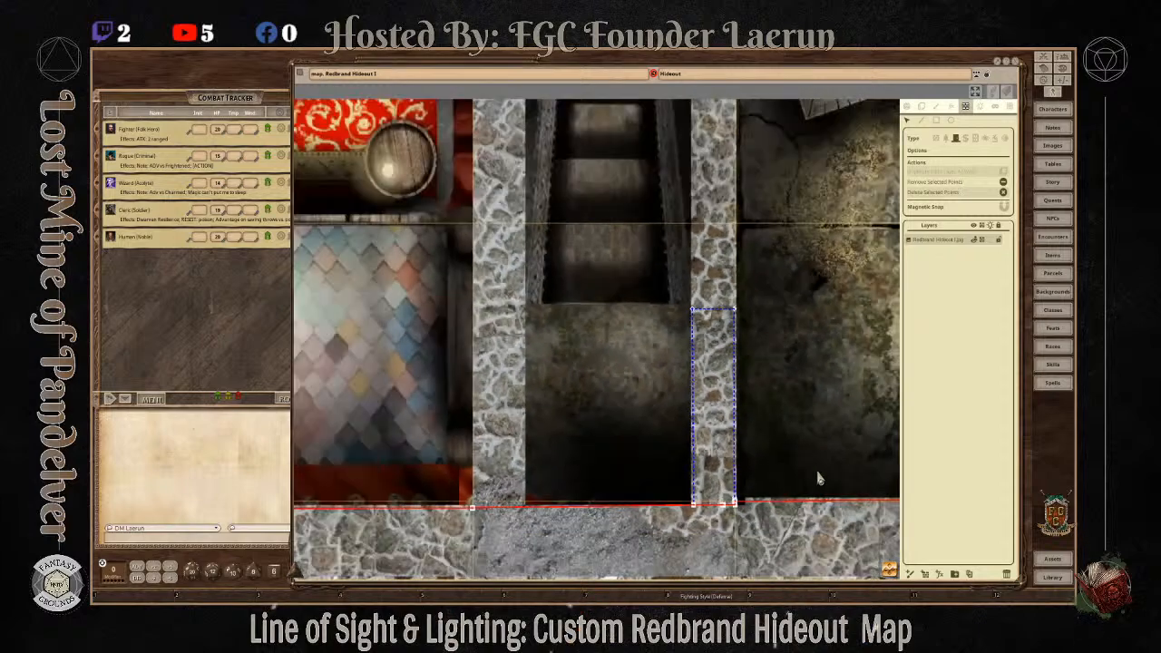
Step: Remove the stray wall point at the grid crossing by the door's lower-right corner and delete the extra points along its bottom edge
scroll(802, 518, "up", 6)
scroll(695, 506, "up", 6)
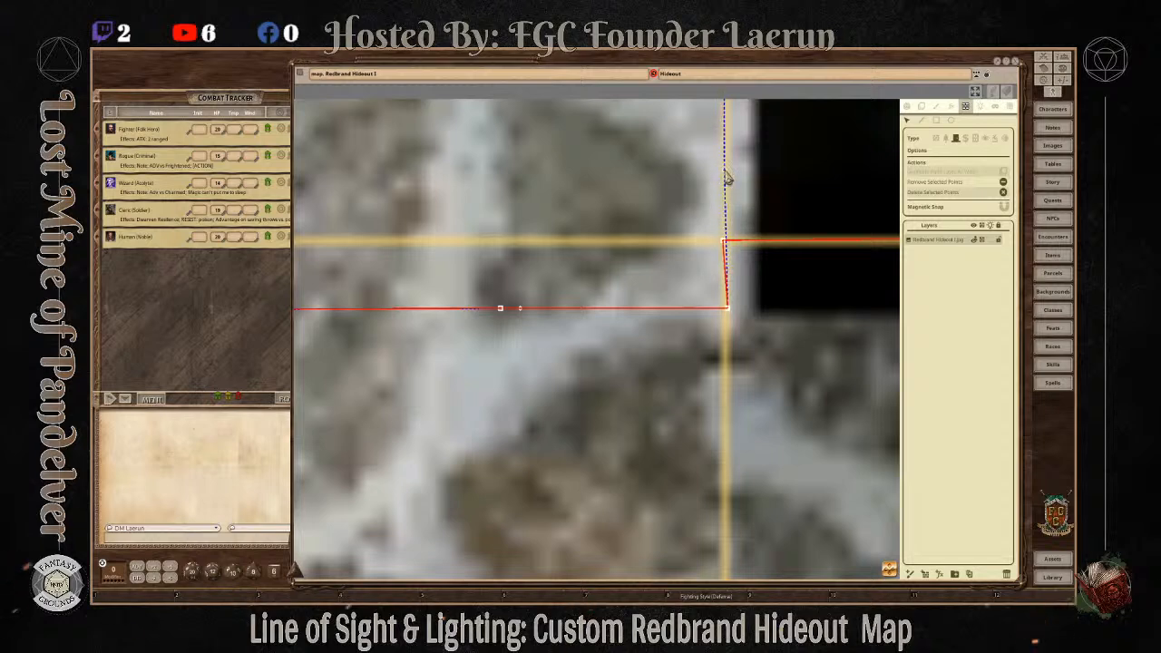
scroll(742, 255, "up", 4)
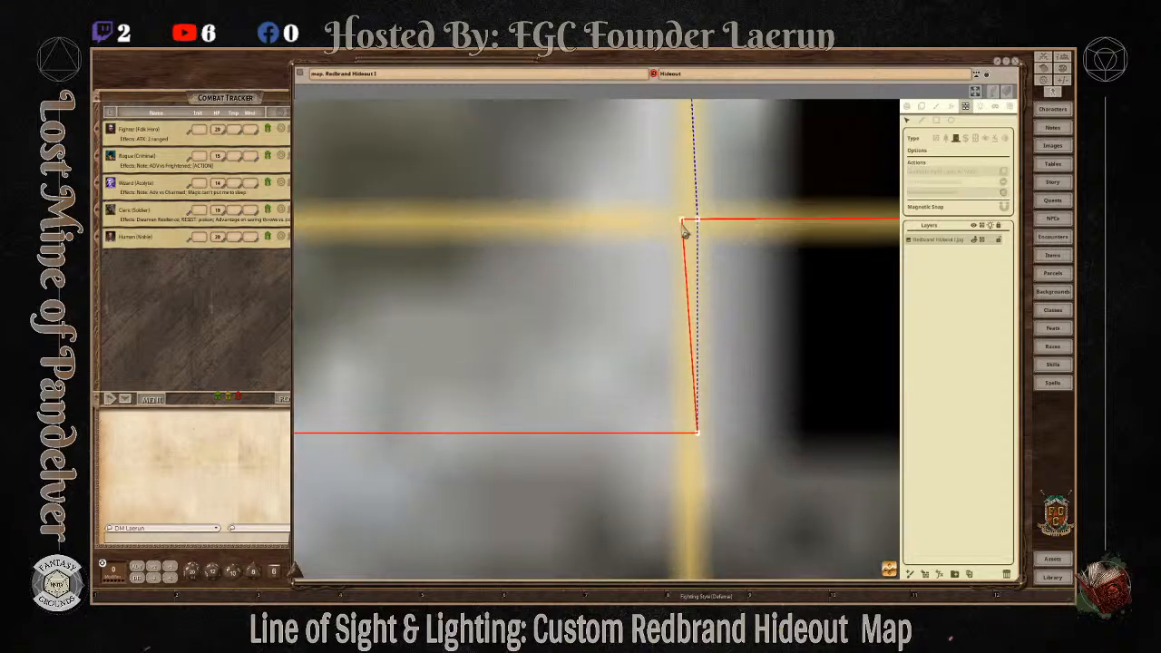
left_click(685, 229)
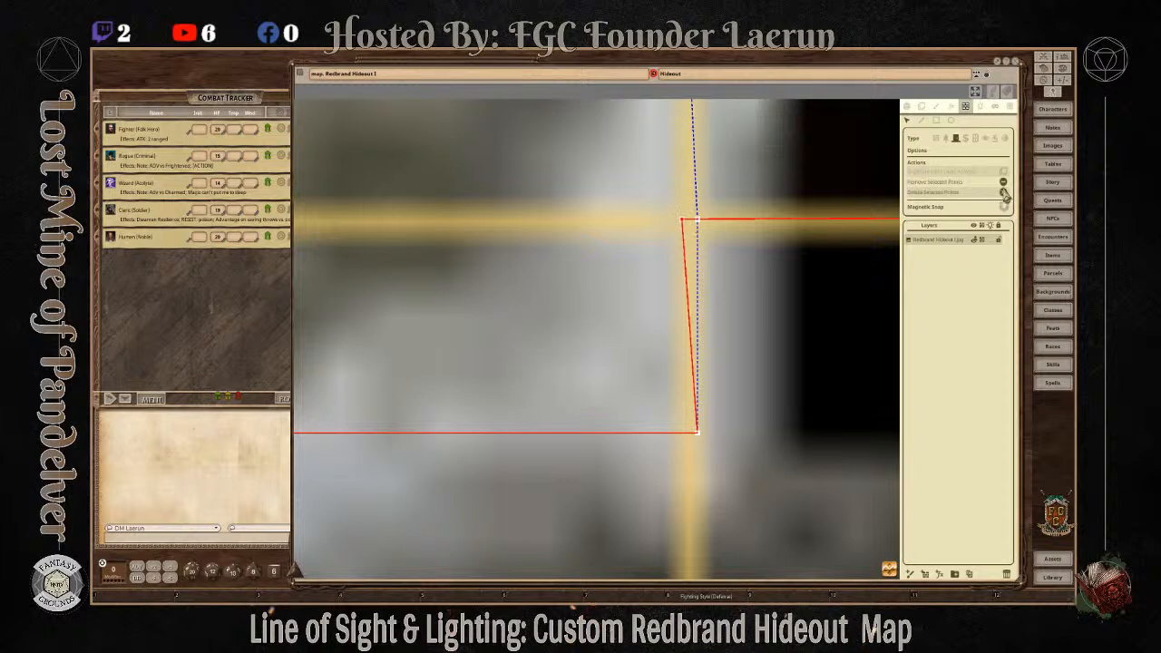
left_click(1004, 182)
scroll(749, 293, "down", 4)
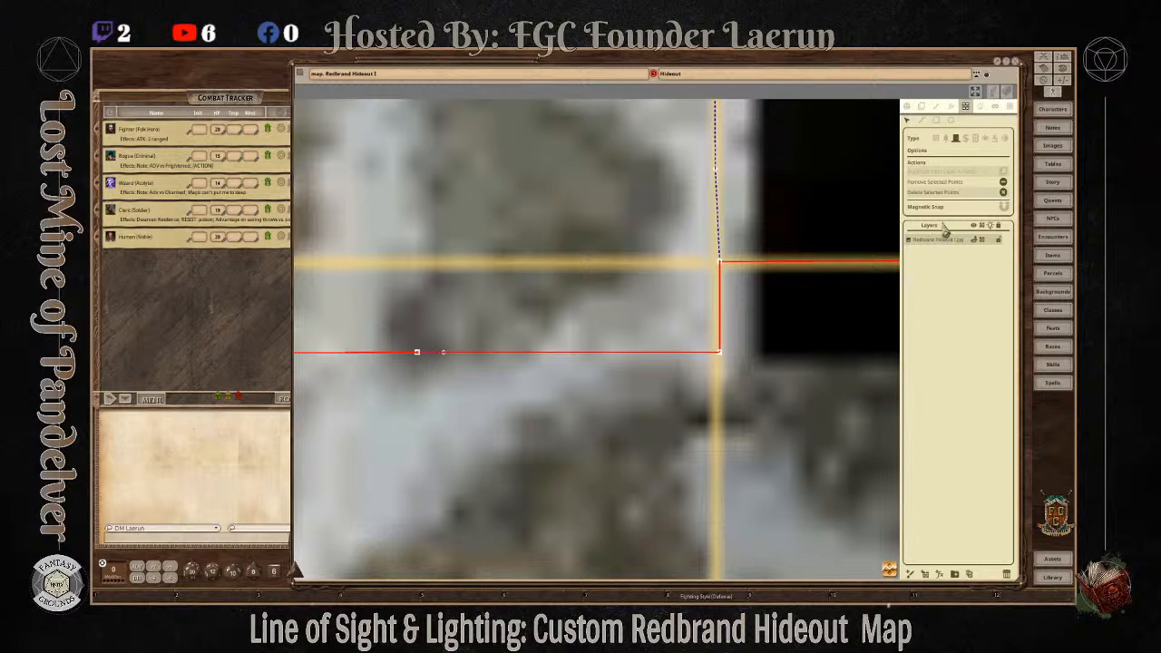
left_click(1003, 192)
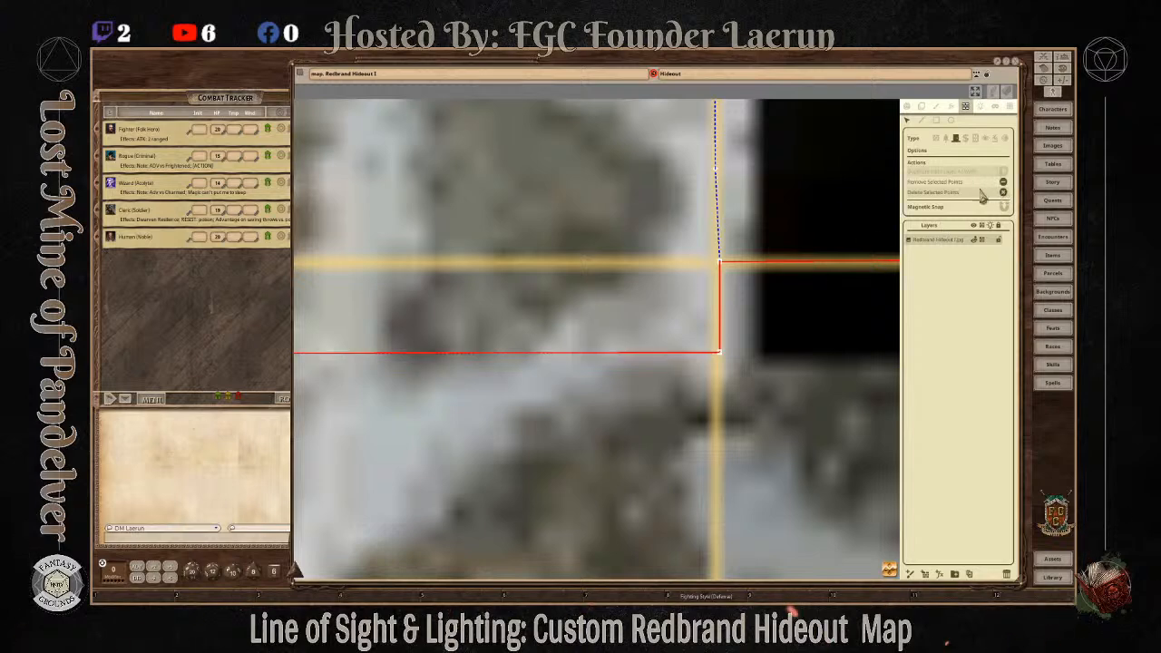
Step: Adjust the point at the grid crossing so it sits directly above the wall's lower corner point
scroll(582, 354, "down", 5)
scroll(470, 372, "up", 4)
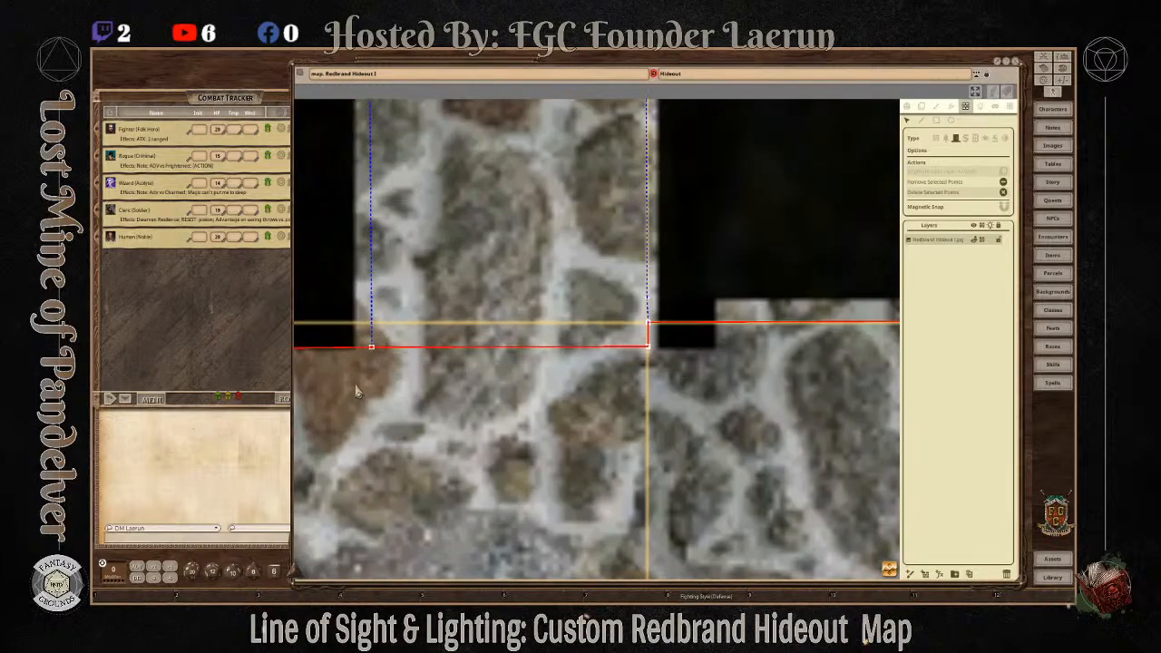
scroll(876, 317, "up", 4)
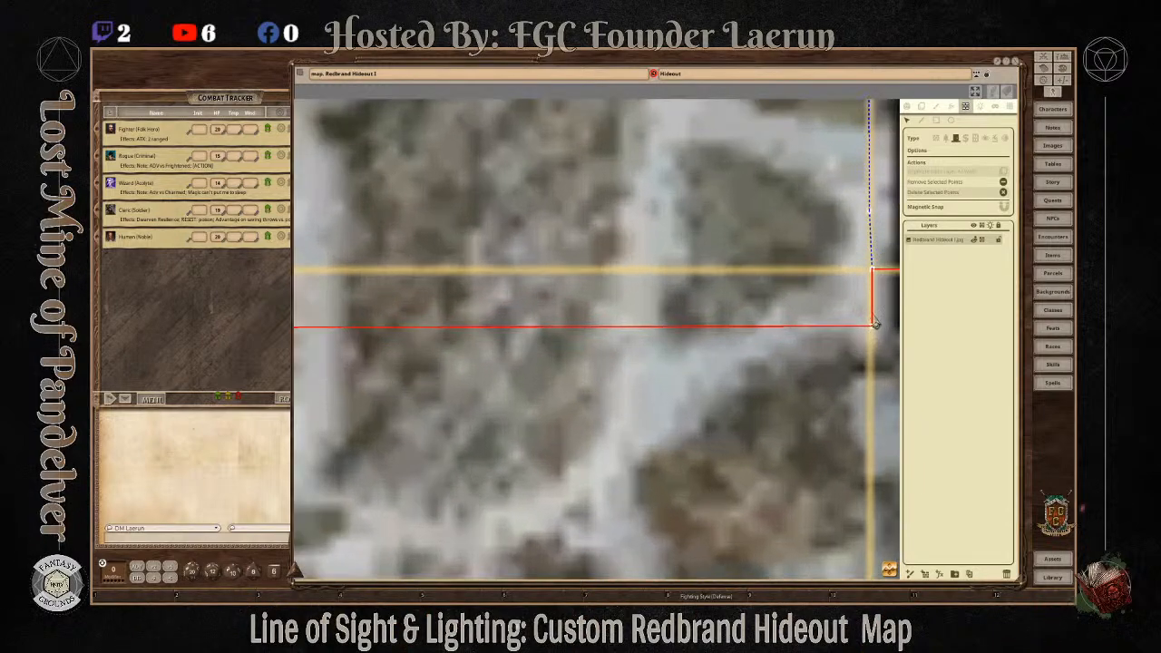
mouse_move(873, 252)
left_mouse_down()
mouse_move(882, 314)
mouse_move(871, 394)
mouse_move(885, 332)
mouse_move(870, 253)
left_mouse_up()
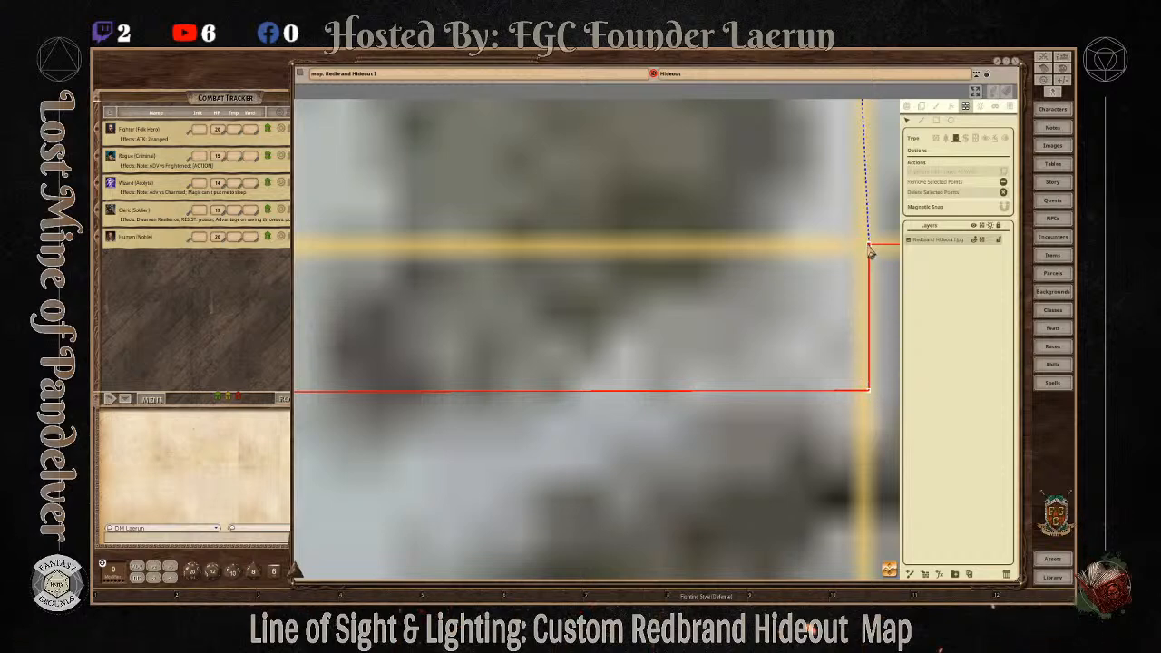
scroll(629, 353, "down", 5)
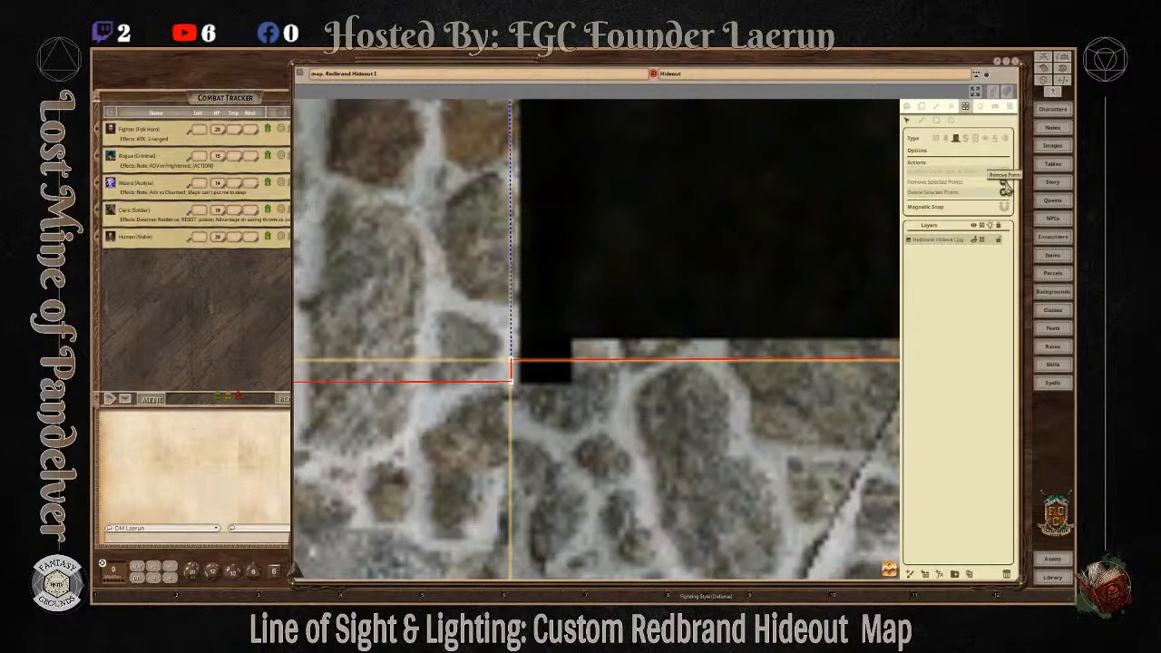
scroll(544, 300, "down", 3)
scroll(538, 336, "down", 5)
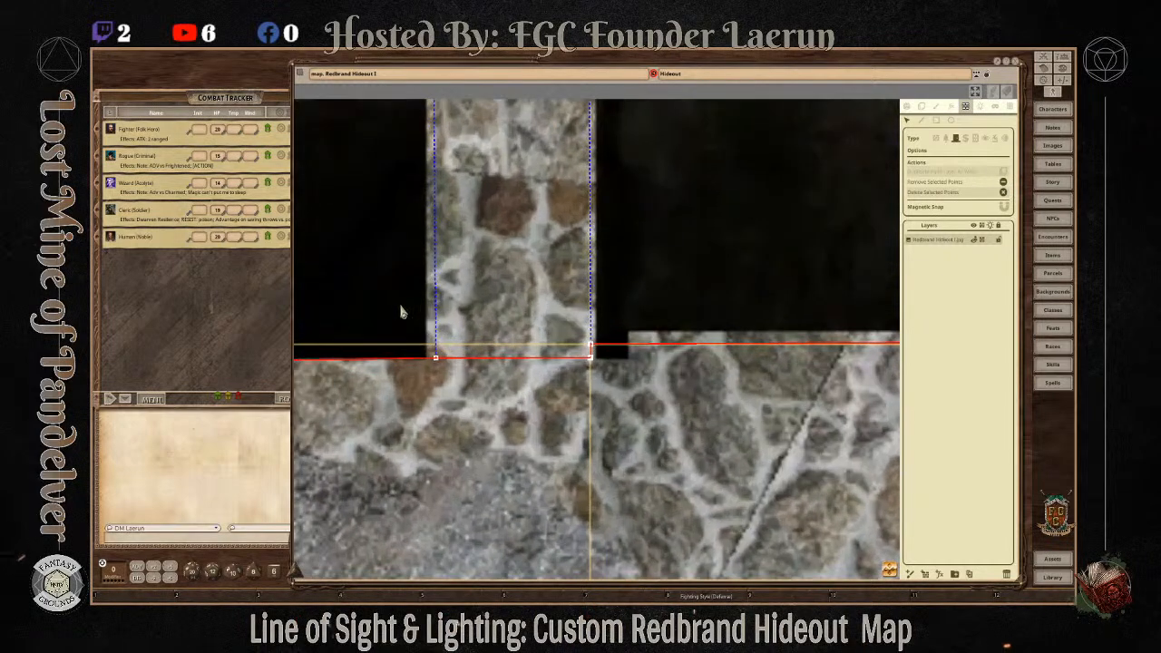
Step: Draw a short line across the red wall line along the left side of the ritual-circle room's solid blue door, and delete both
scroll(513, 334, "up", 5)
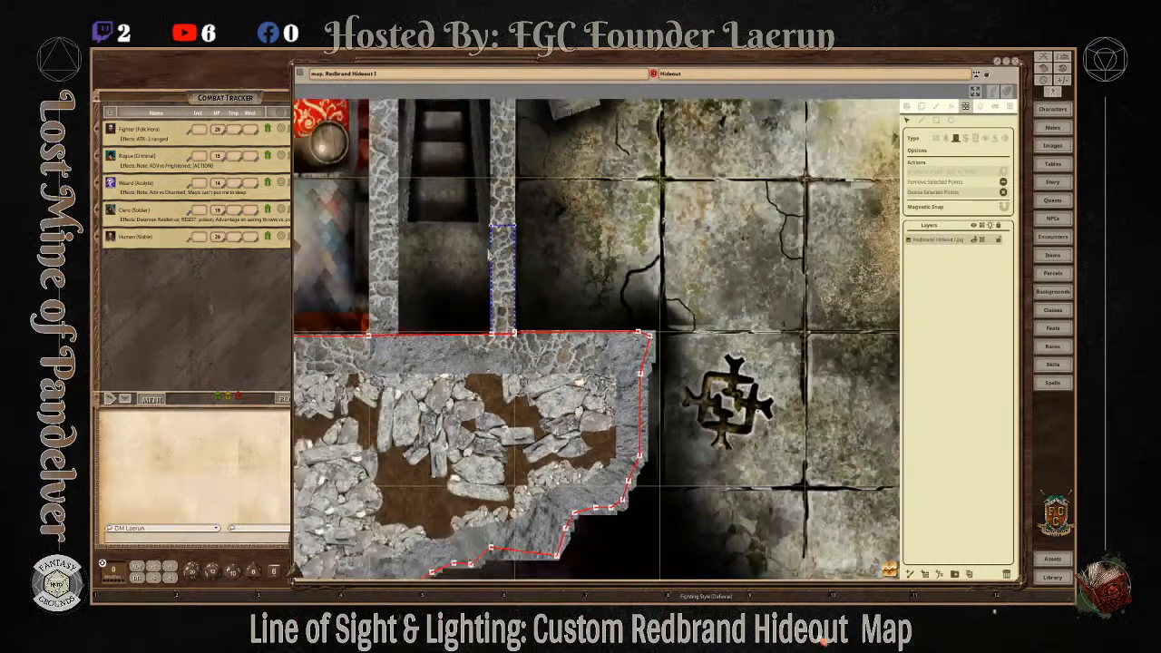
scroll(497, 264, "down", 4)
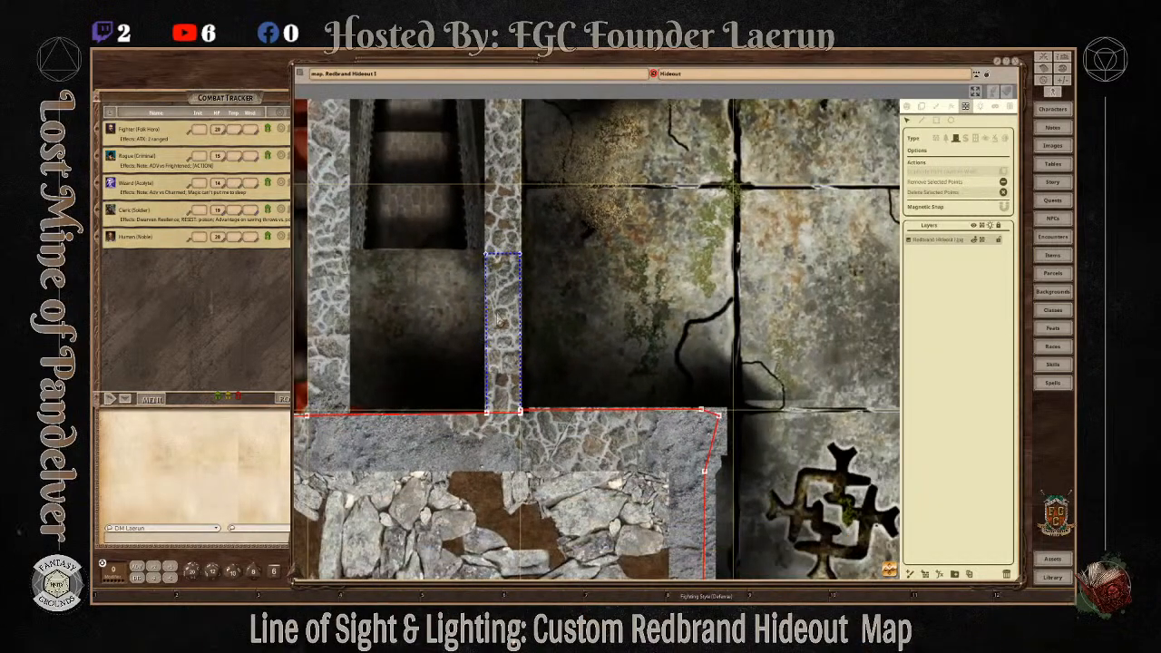
scroll(483, 327, "down", 2)
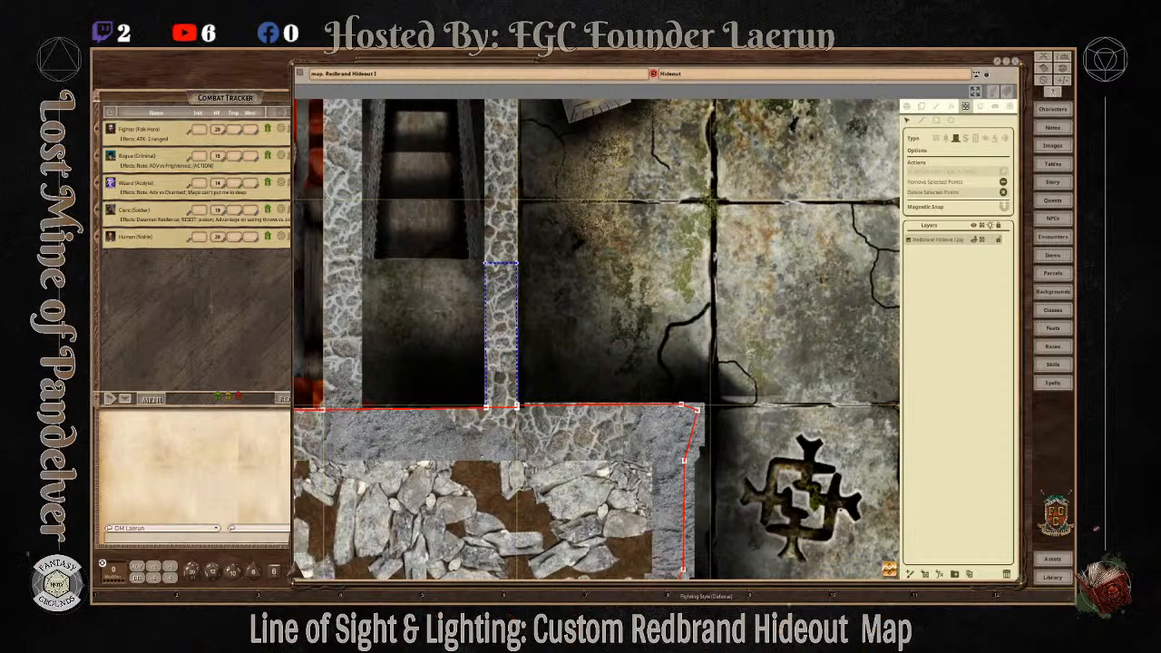
scroll(596, 339, "down", 8)
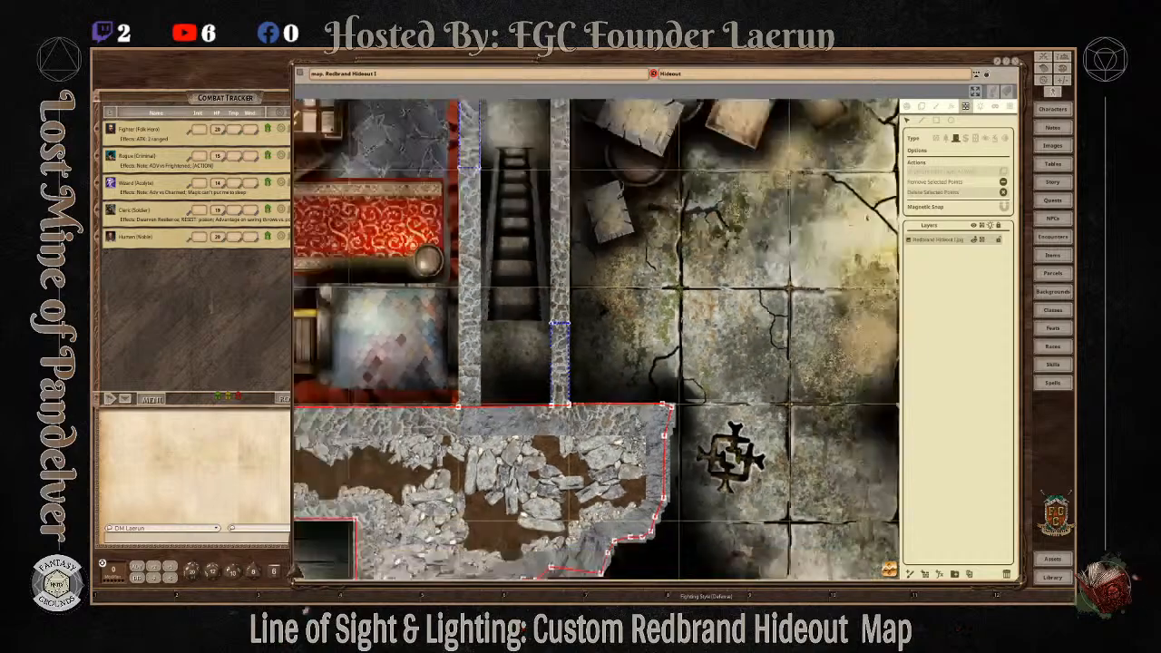
scroll(578, 438, "up", 8)
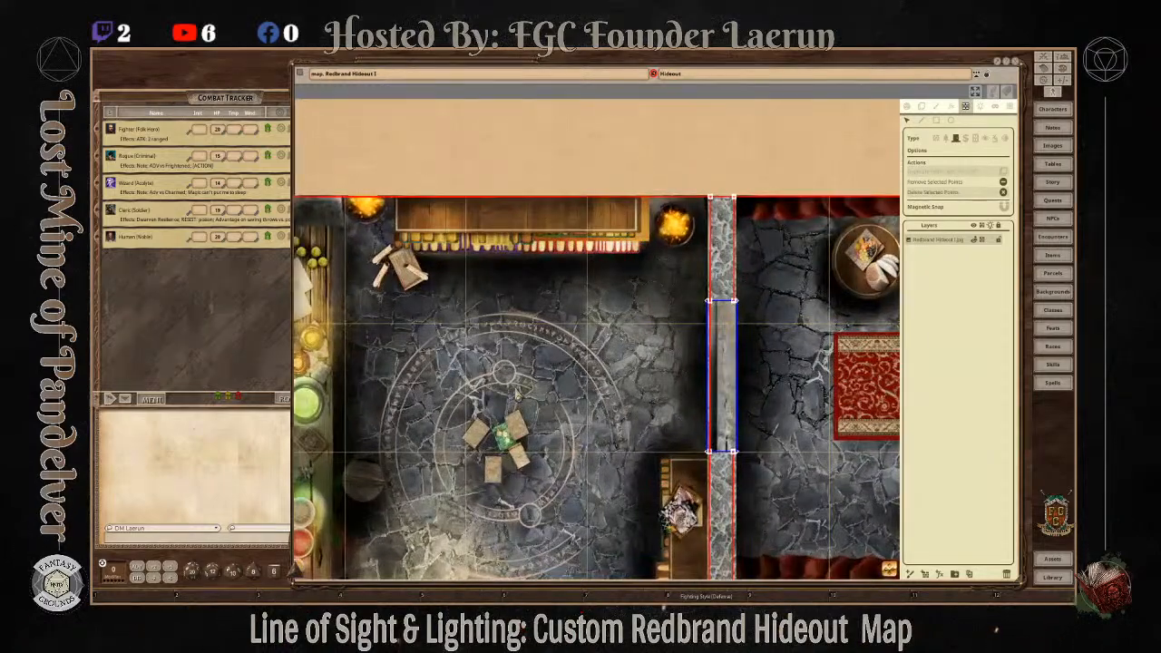
scroll(744, 317, "up", 8)
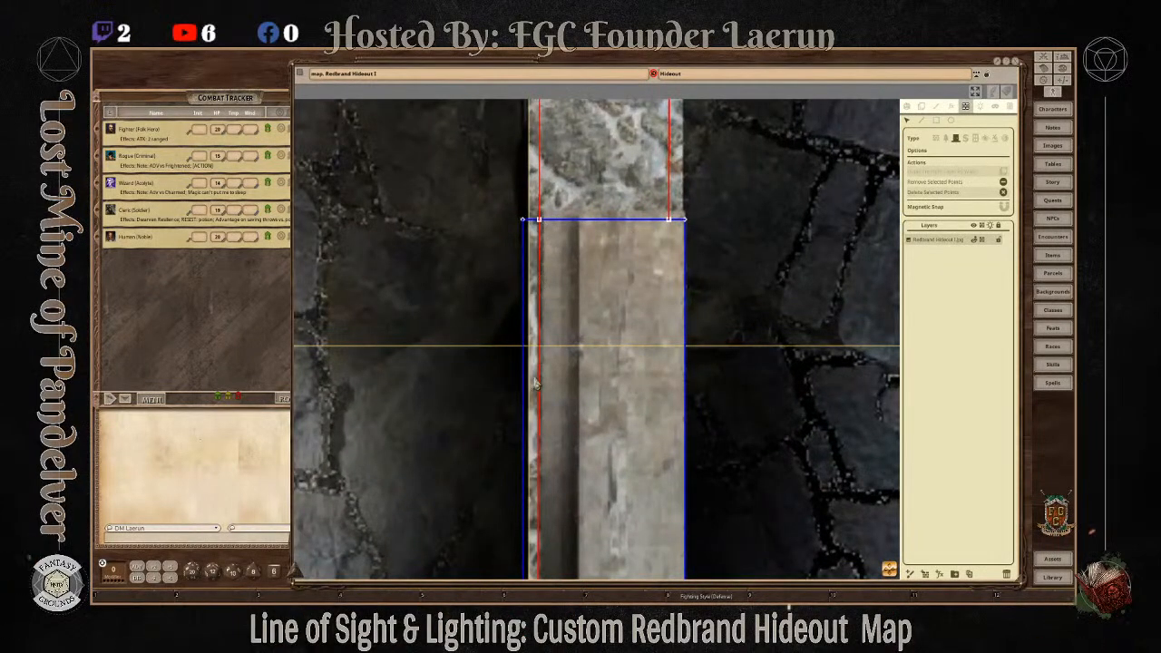
scroll(535, 383, "up", 3)
scroll(535, 382, "up", 2)
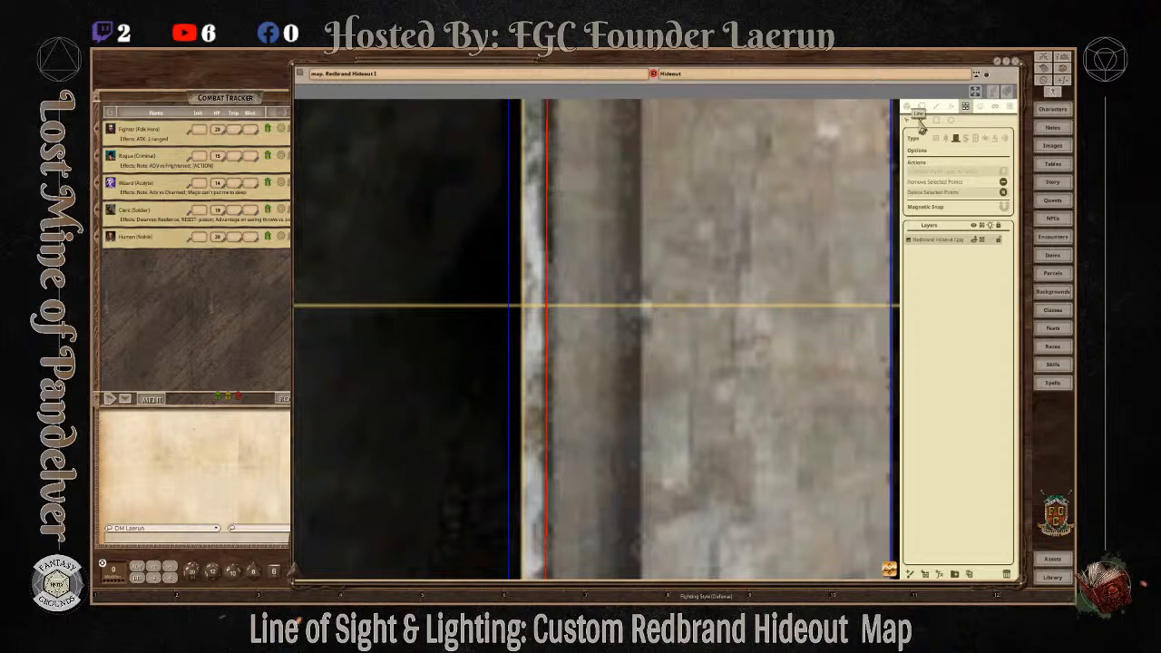
left_click(532, 312)
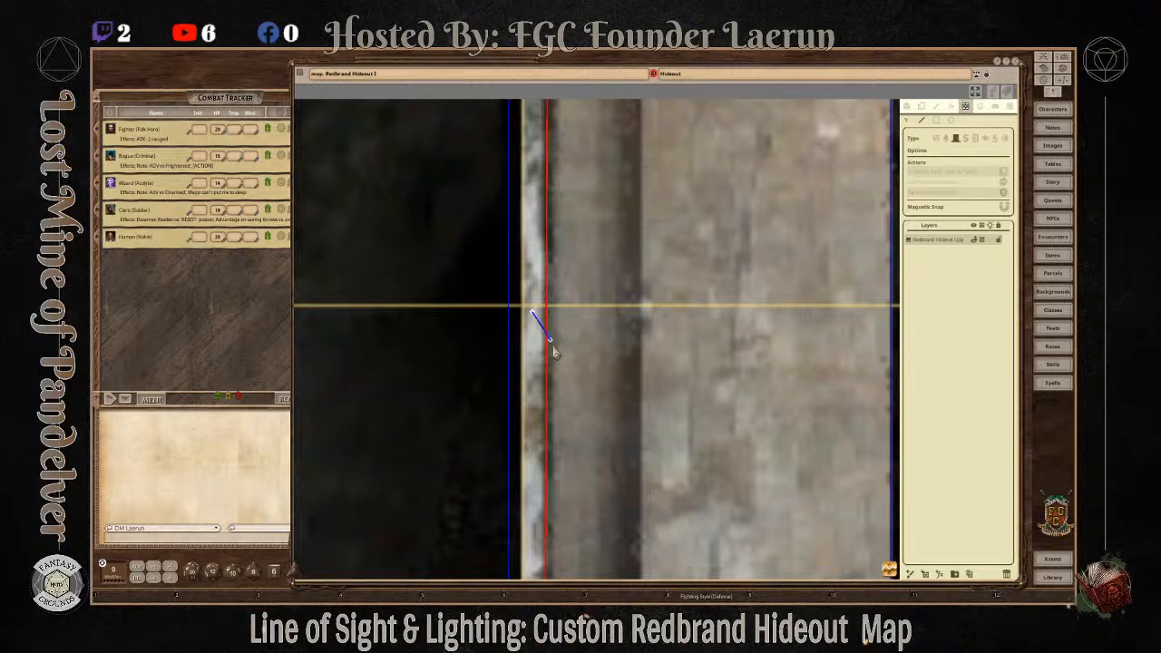
double_click(588, 416)
left_click_drag(528, 279, 606, 444)
key("Delete")
Step: Remove the extra door point on the top edge beside the solid blue door's upper-left corner
scroll(669, 371, "down", 4)
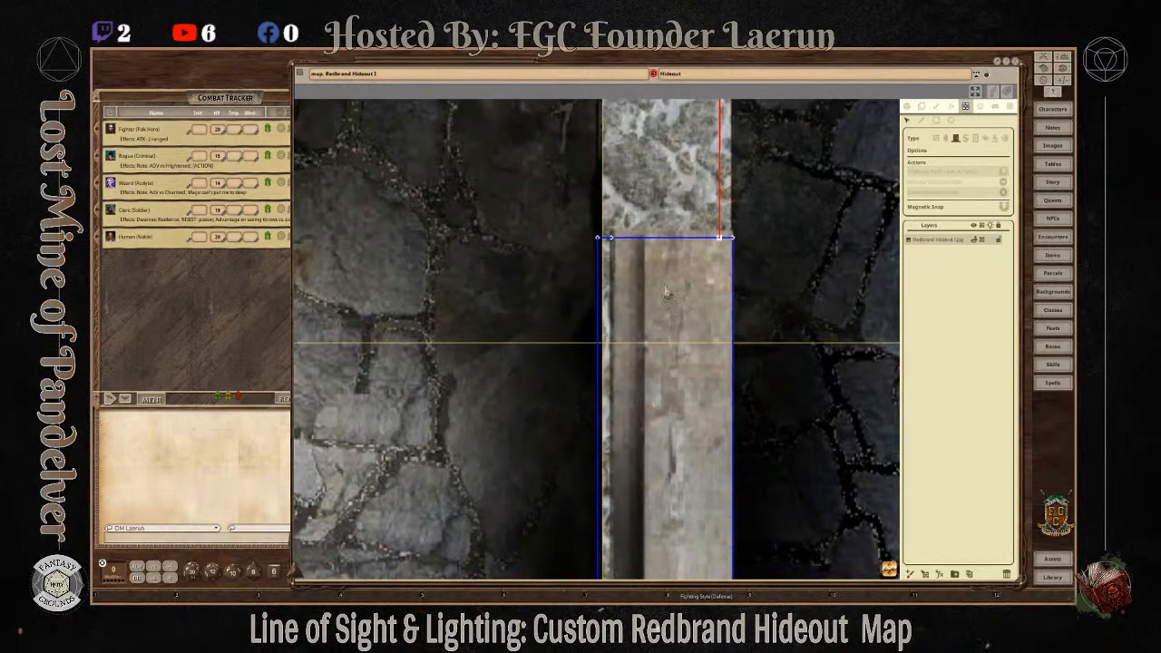
scroll(669, 316, "up", 5)
left_click(524, 256)
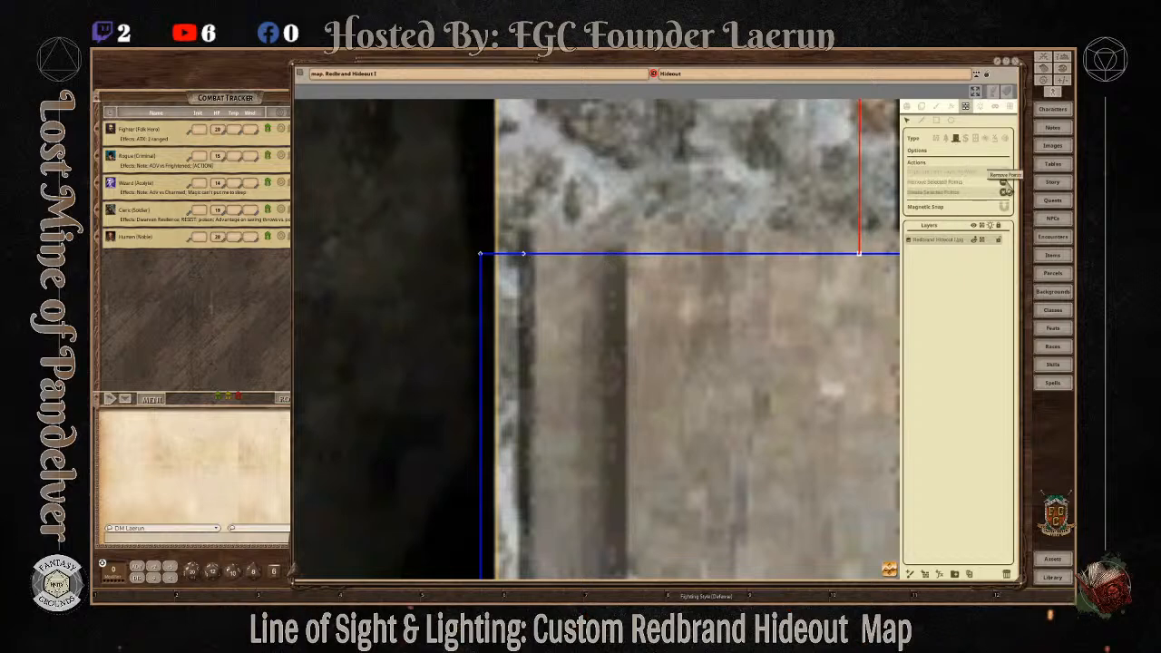
scroll(882, 308, "down", 8)
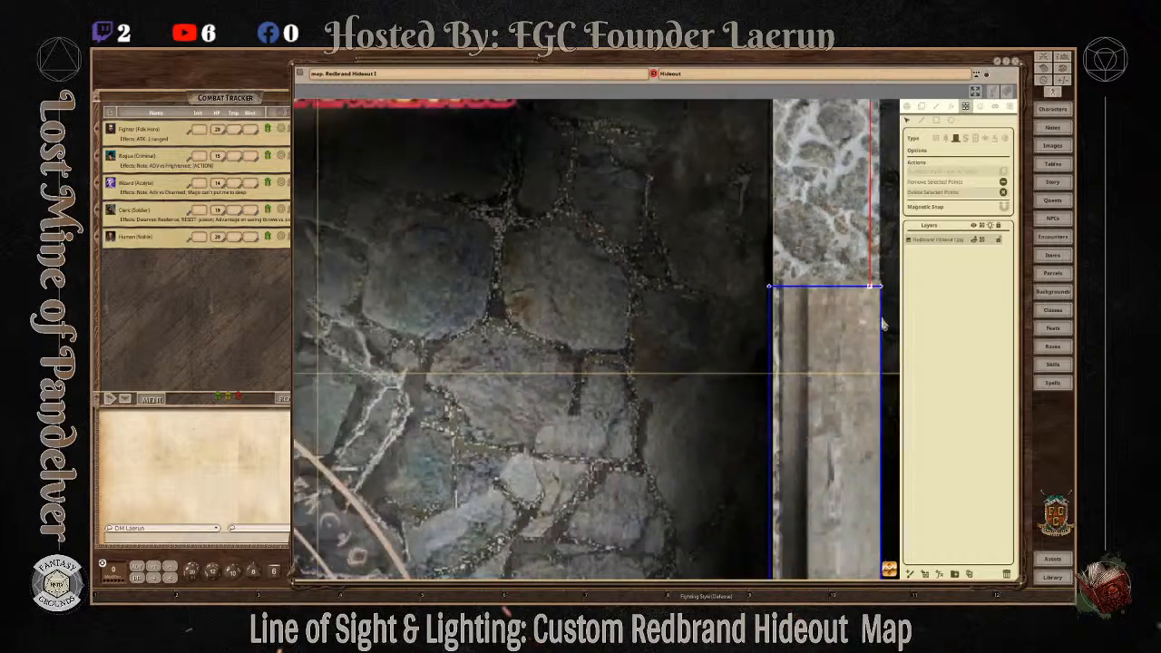
scroll(889, 363, "down", 3)
scroll(889, 362, "up", 3)
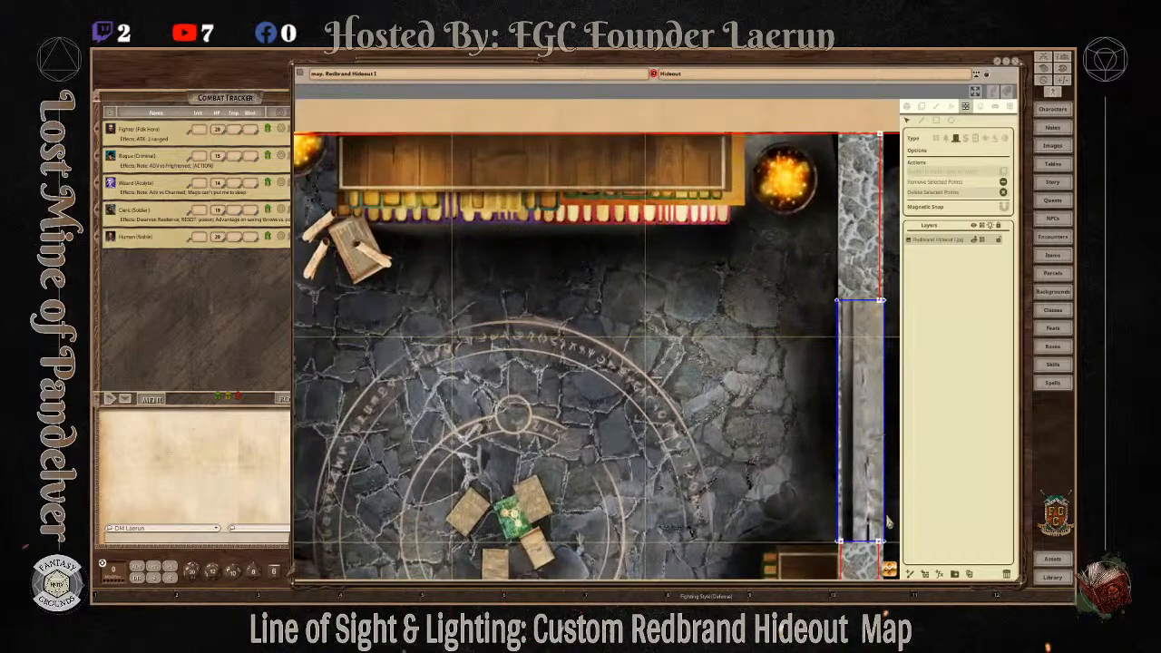
scroll(884, 453, "up", 6)
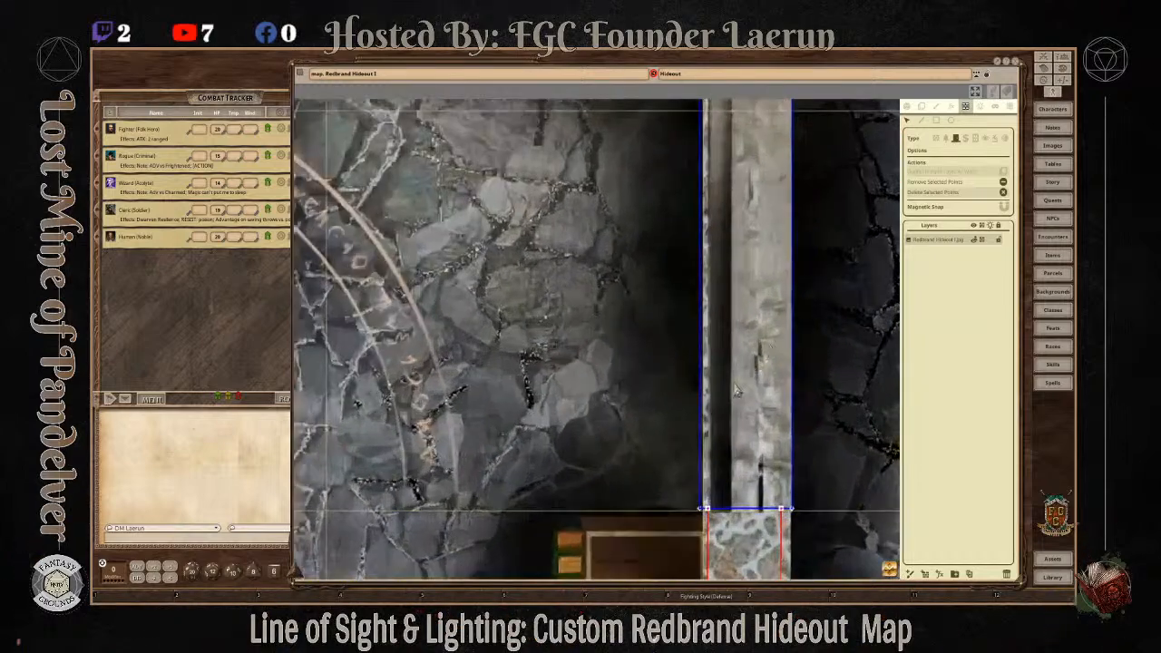
scroll(709, 461, "down", 3)
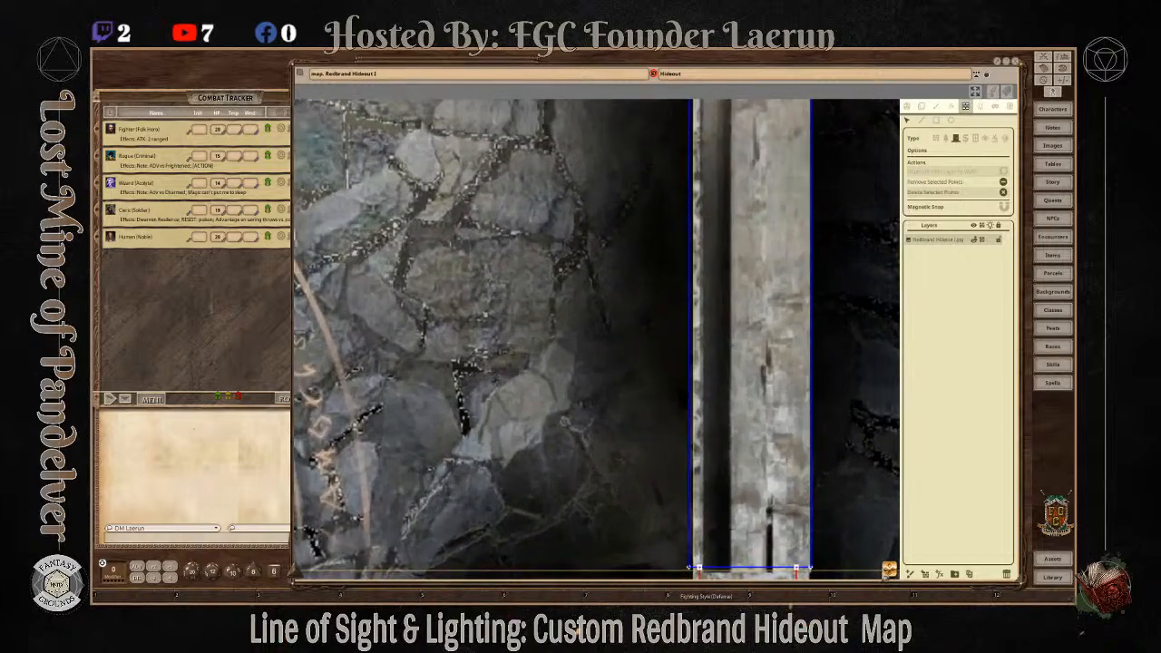
Step: Draw a wall line from the lower-left corner of the ritual-circle room's solid blue door up the stone's left edge, crossing the top wall line
scroll(709, 356, "down", 2)
scroll(662, 467, "up", 5)
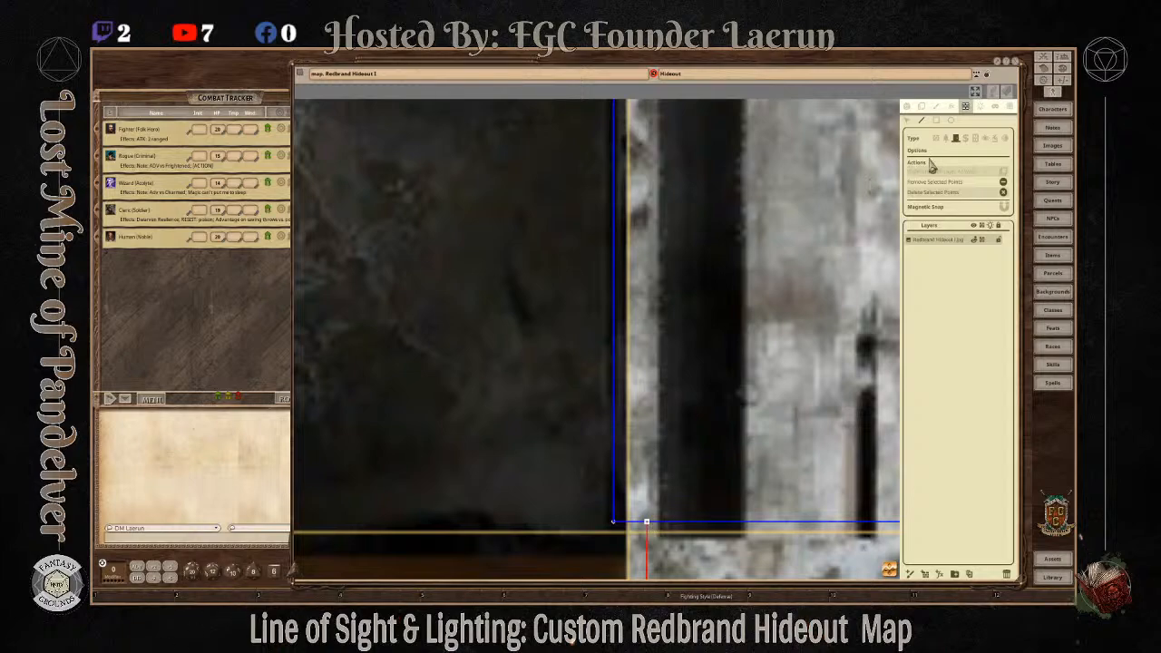
scroll(690, 474, "down", 5)
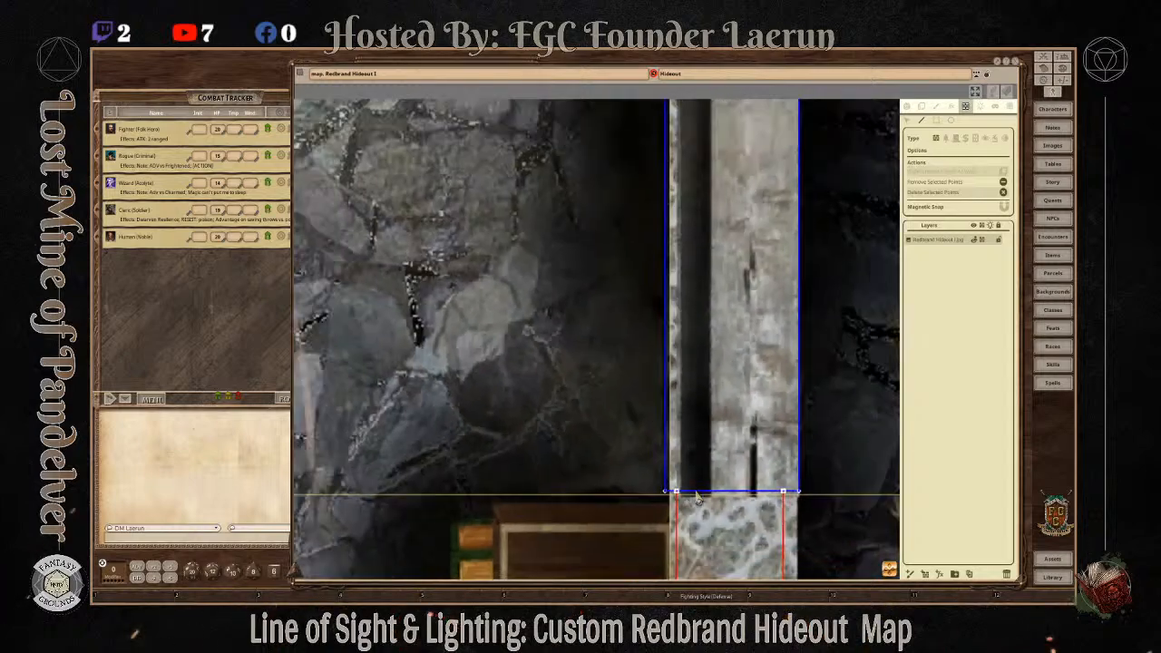
scroll(692, 502, "down", 2)
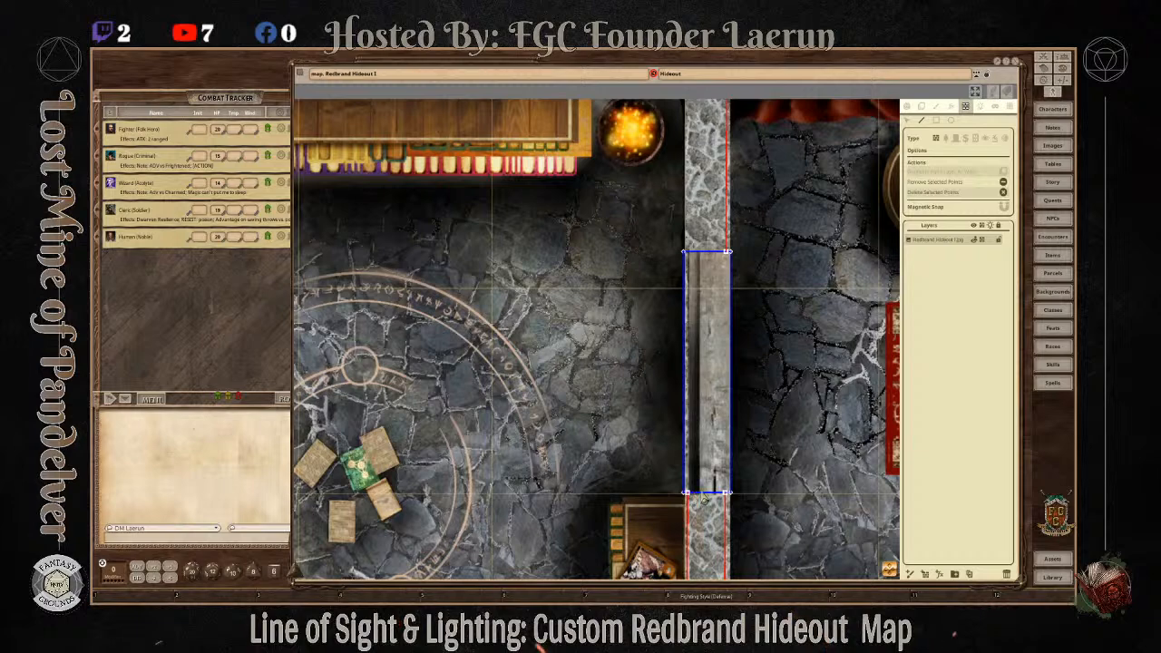
scroll(700, 503, "up", 4)
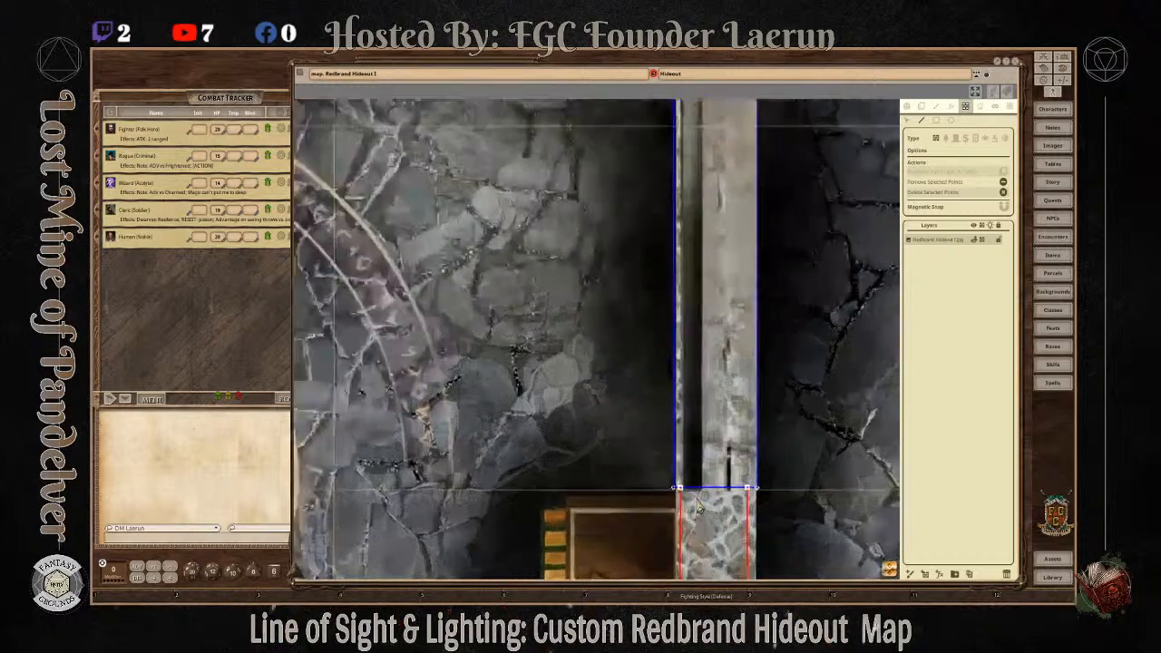
left_click(676, 481)
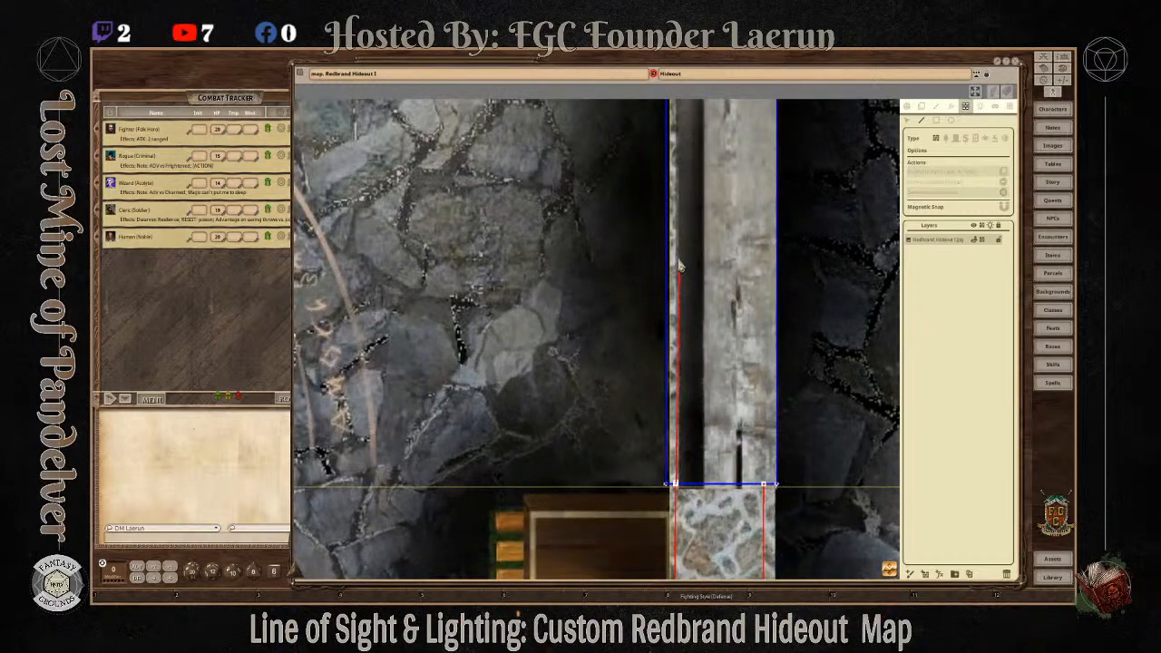
key("Up")
key("Up")
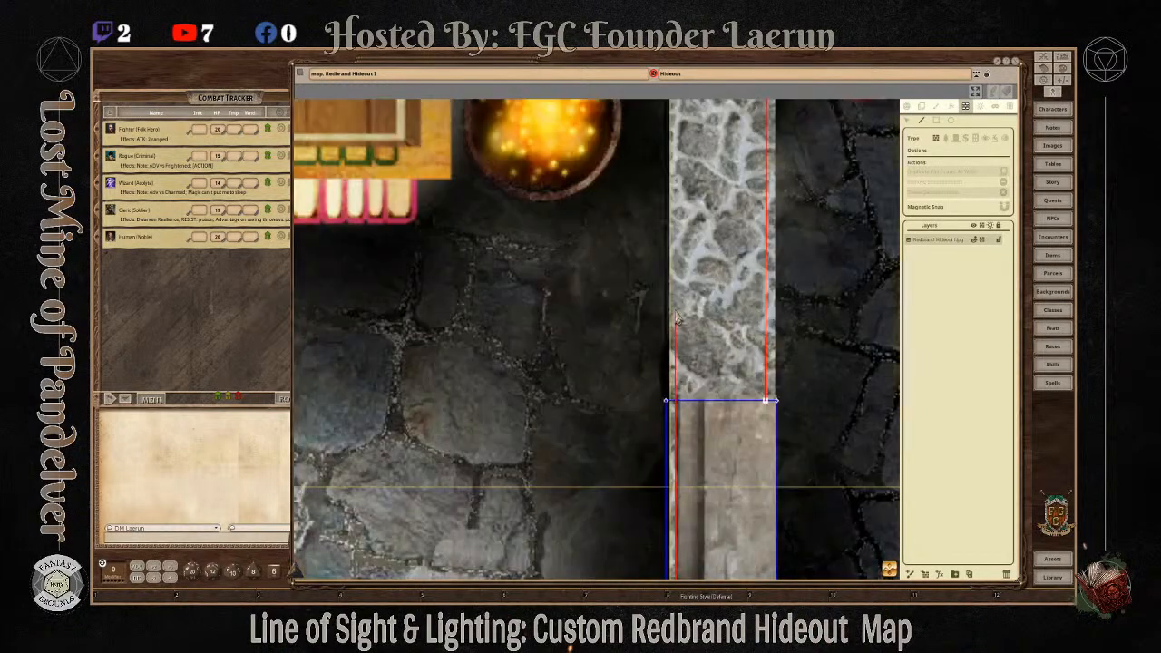
scroll(662, 475, "up", 3)
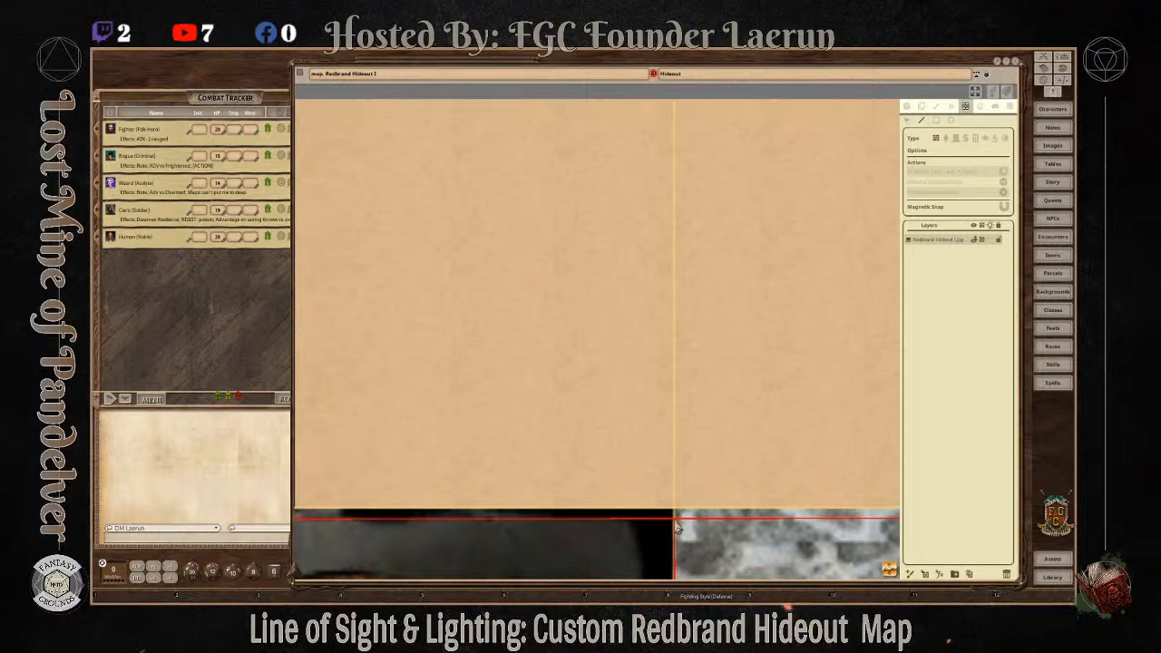
scroll(675, 529, "up", 5)
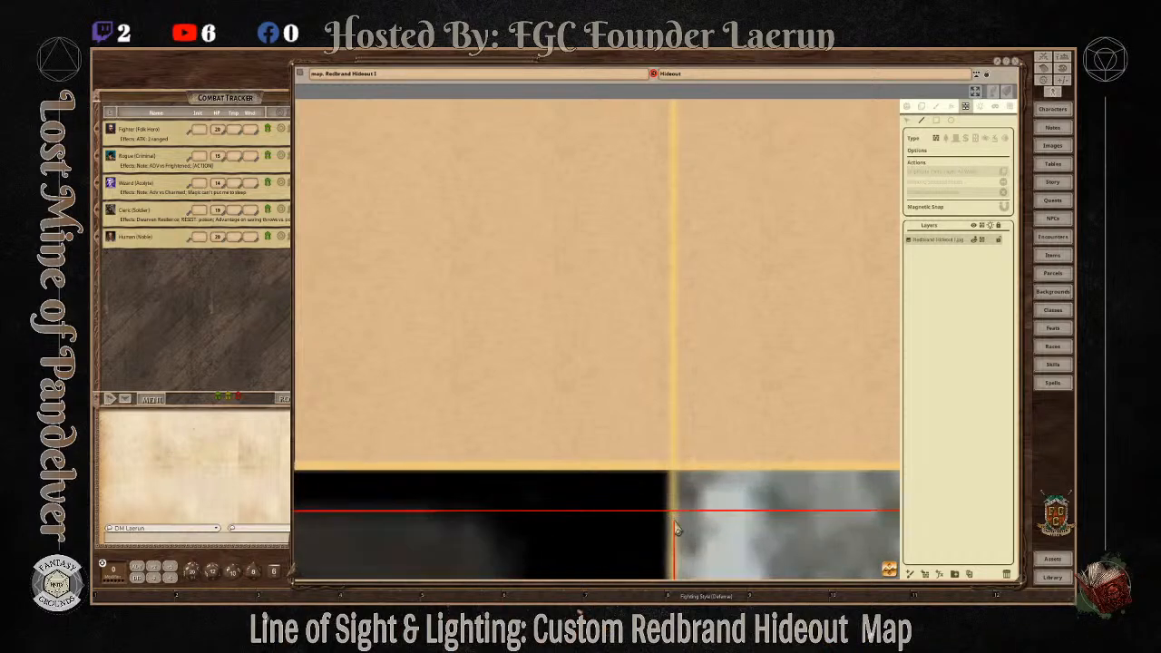
scroll(676, 528, "up", 1)
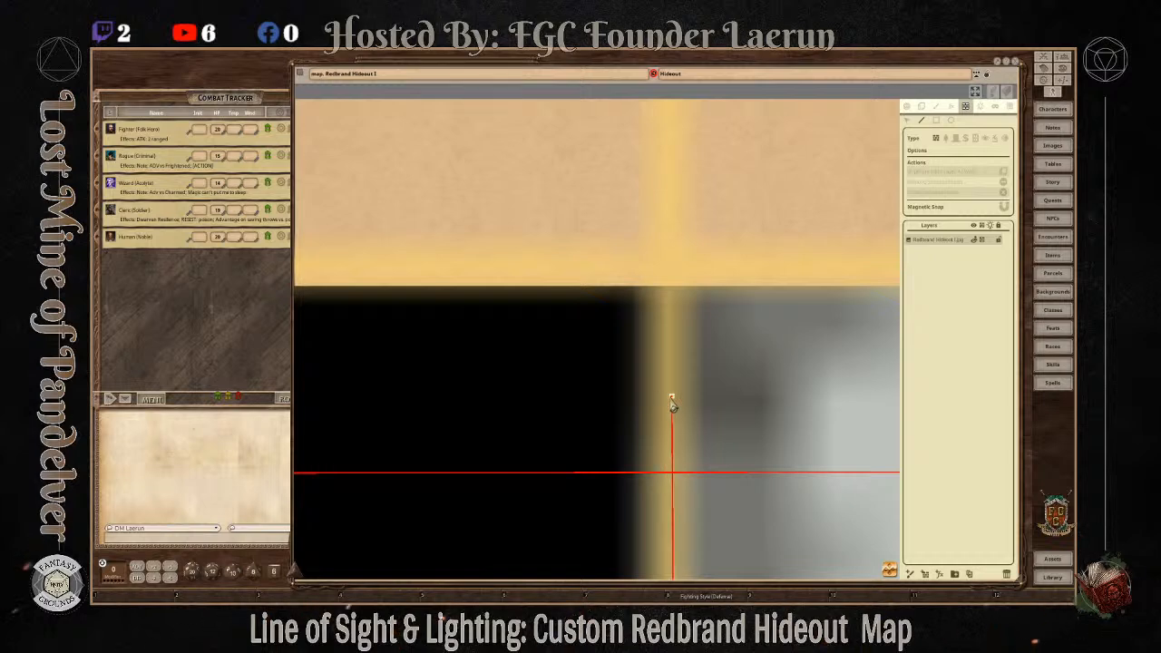
scroll(772, 485, "down", 3)
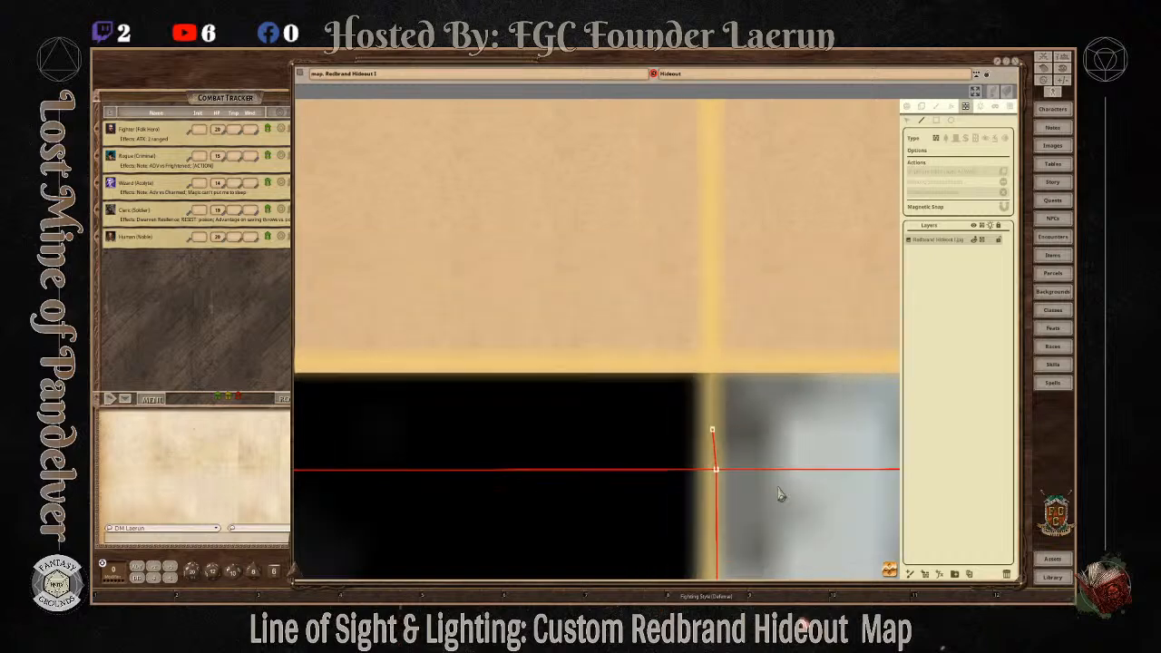
scroll(792, 480, "up", 2)
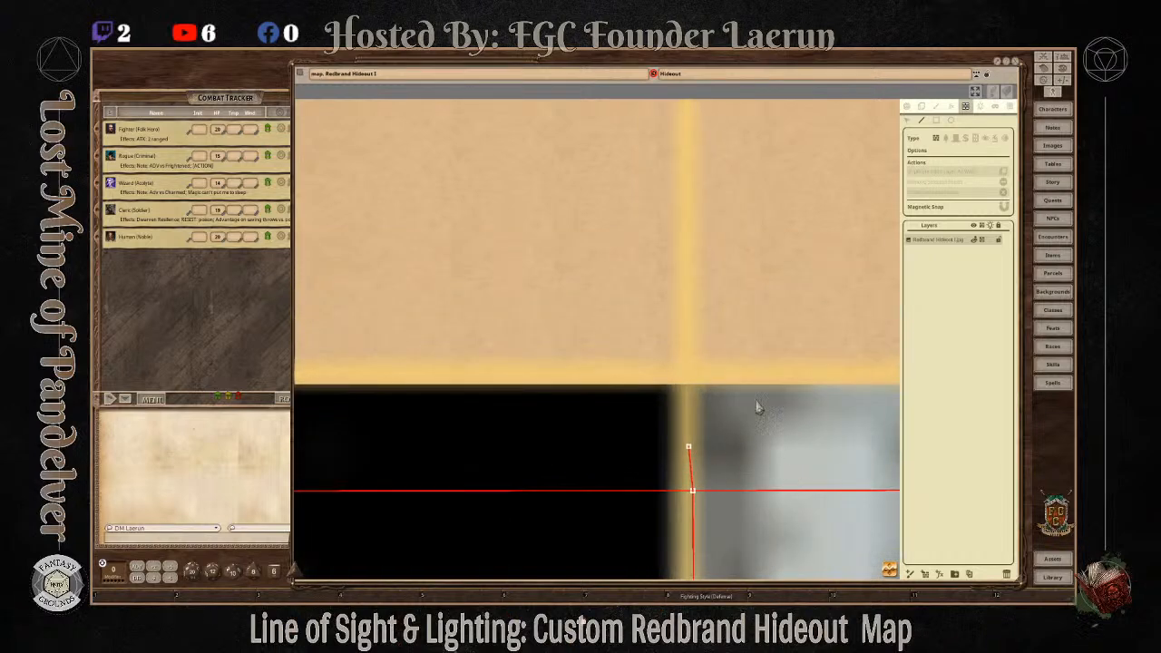
Step: Remove the stray wall end point that sticks out above the top wall line
left_click(906, 119)
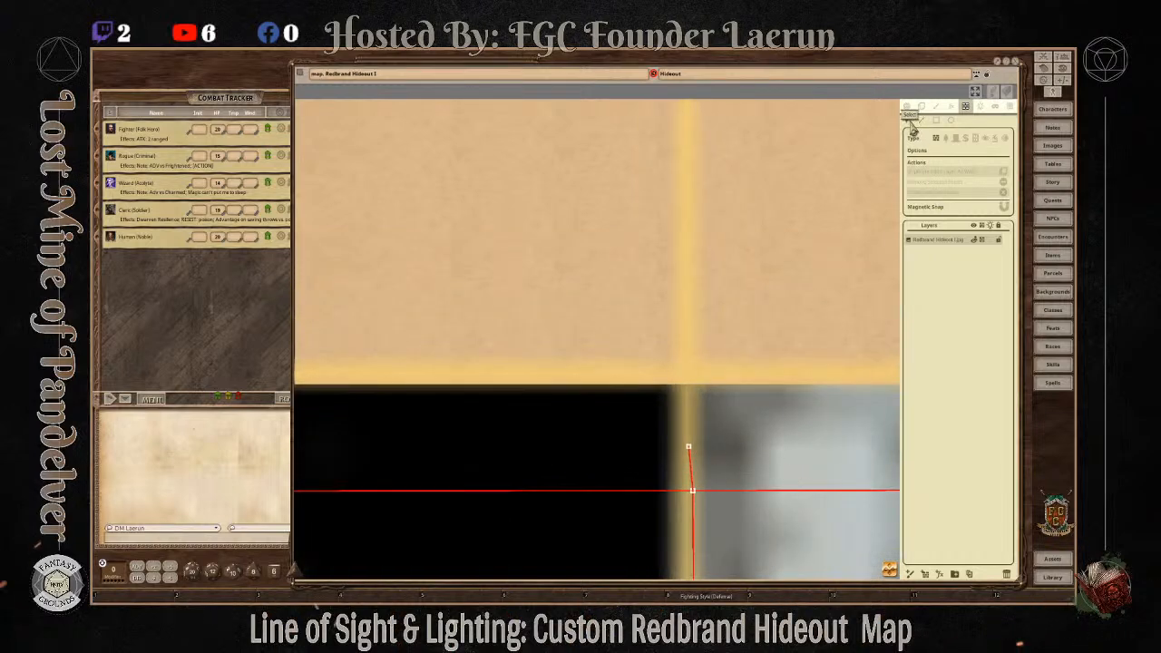
left_click(690, 450)
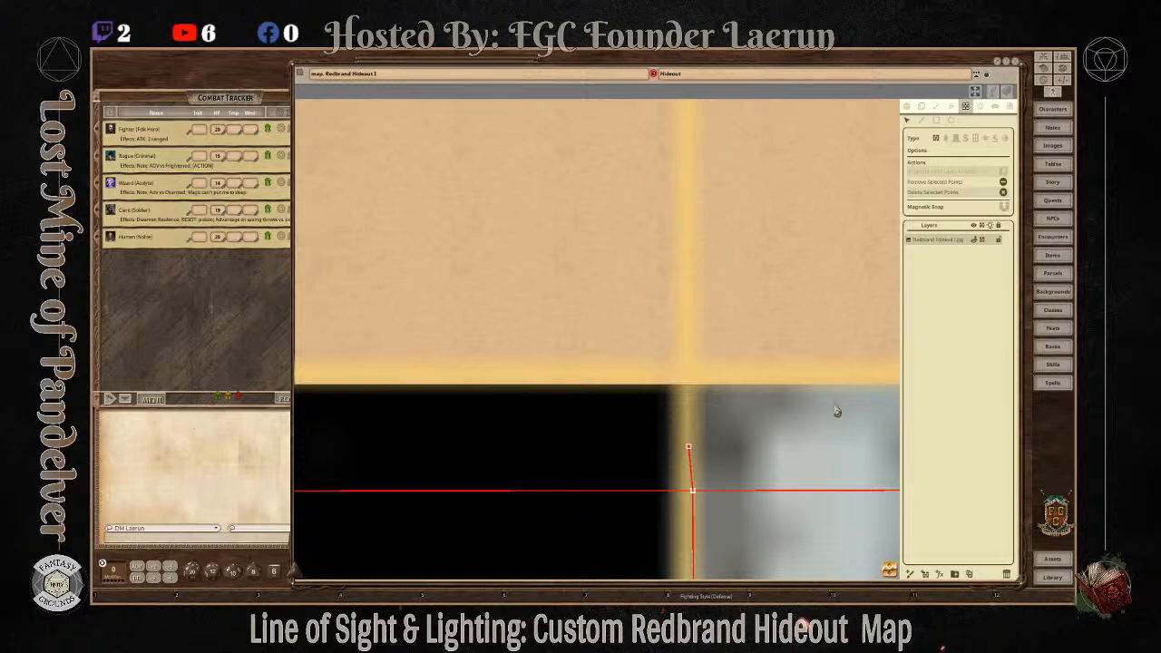
left_click(1003, 183)
scroll(817, 449, "down", 3)
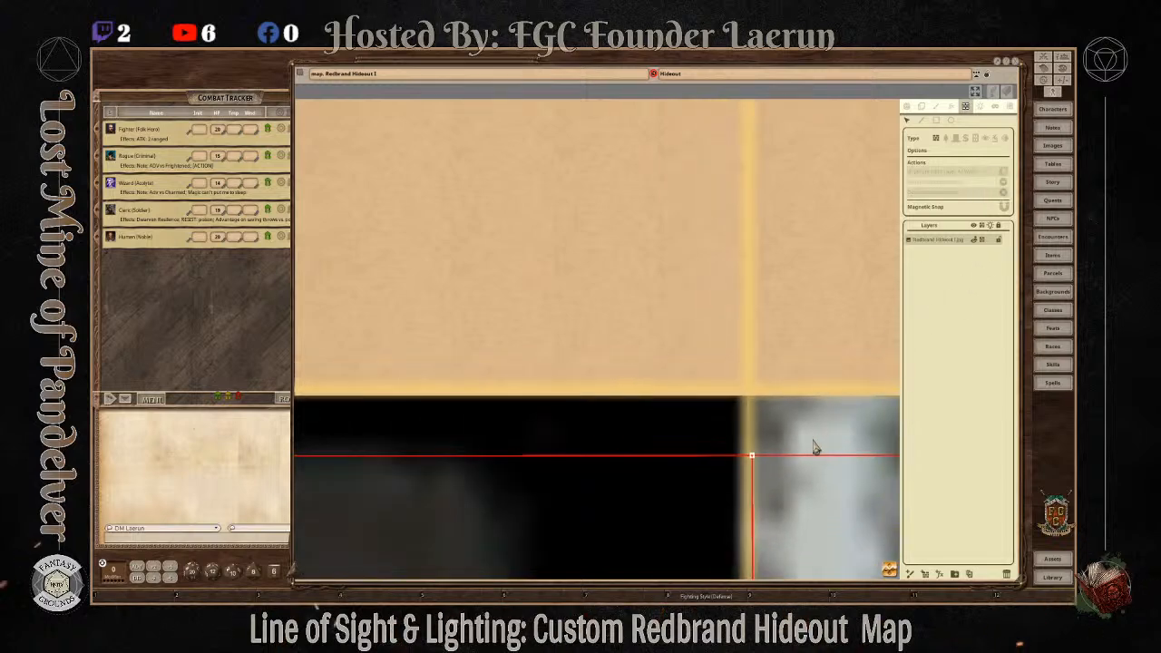
Step: Separate the overlapping wall points at the ritual-circle room's upper-right corner by moving one above the top wall line
scroll(767, 461, "up", 2)
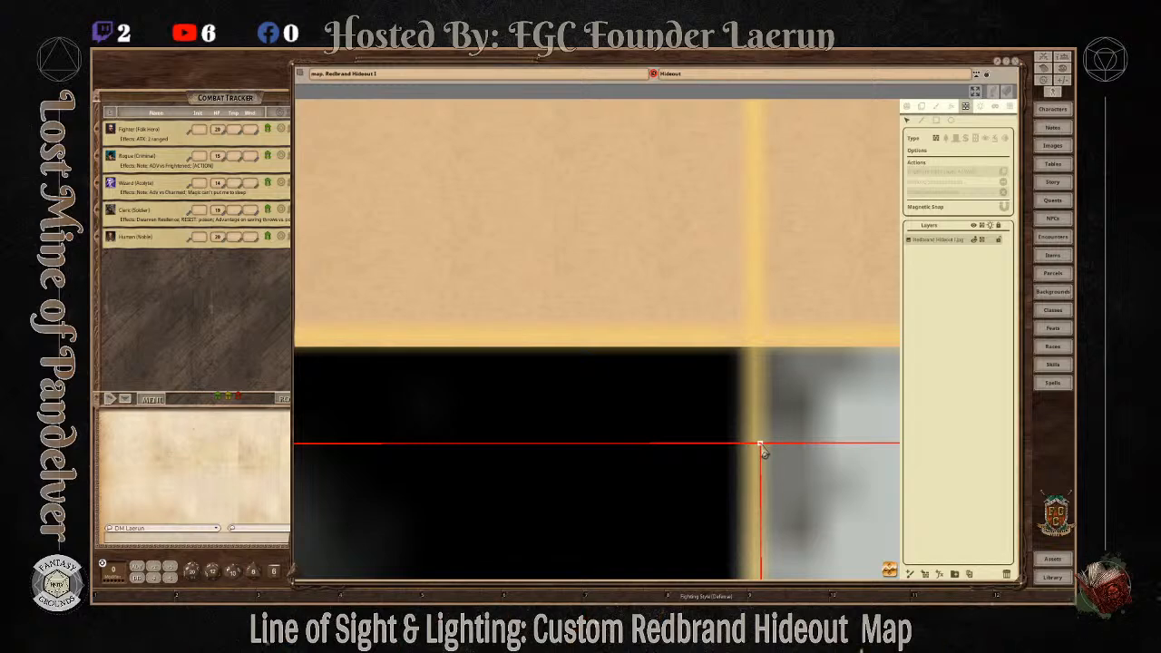
scroll(763, 450, "up", 2)
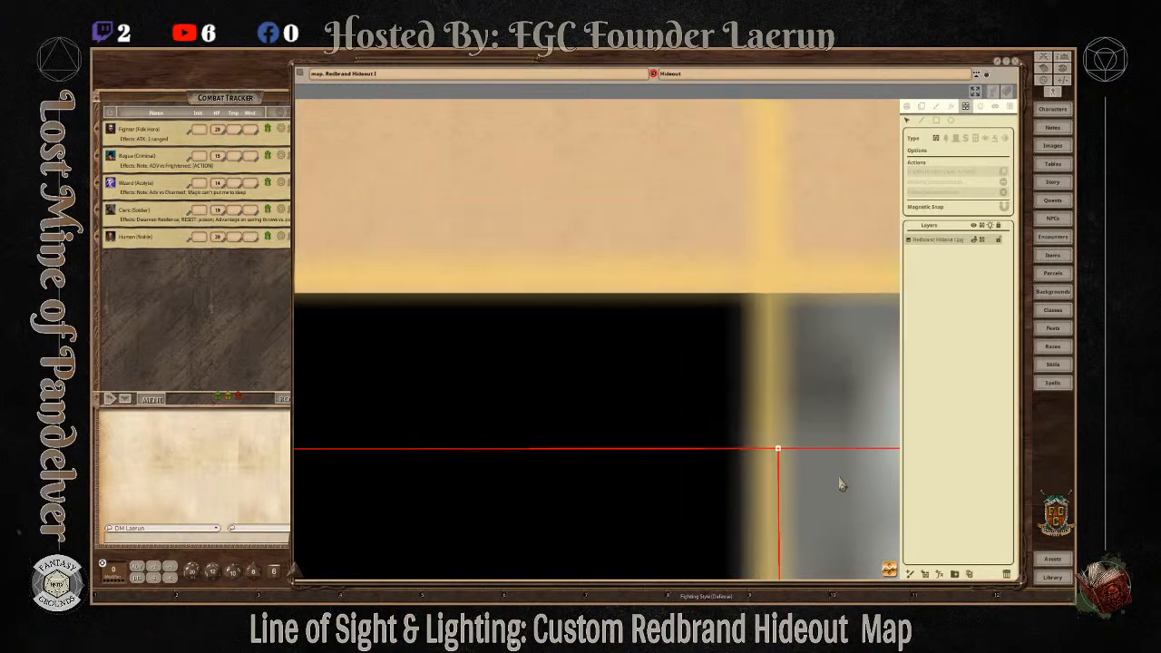
scroll(841, 485, "down", 2)
left_click_drag(889, 560, 774, 366)
scroll(848, 525, "down", 3)
scroll(848, 527, "down", 6)
scroll(852, 526, "up", 2)
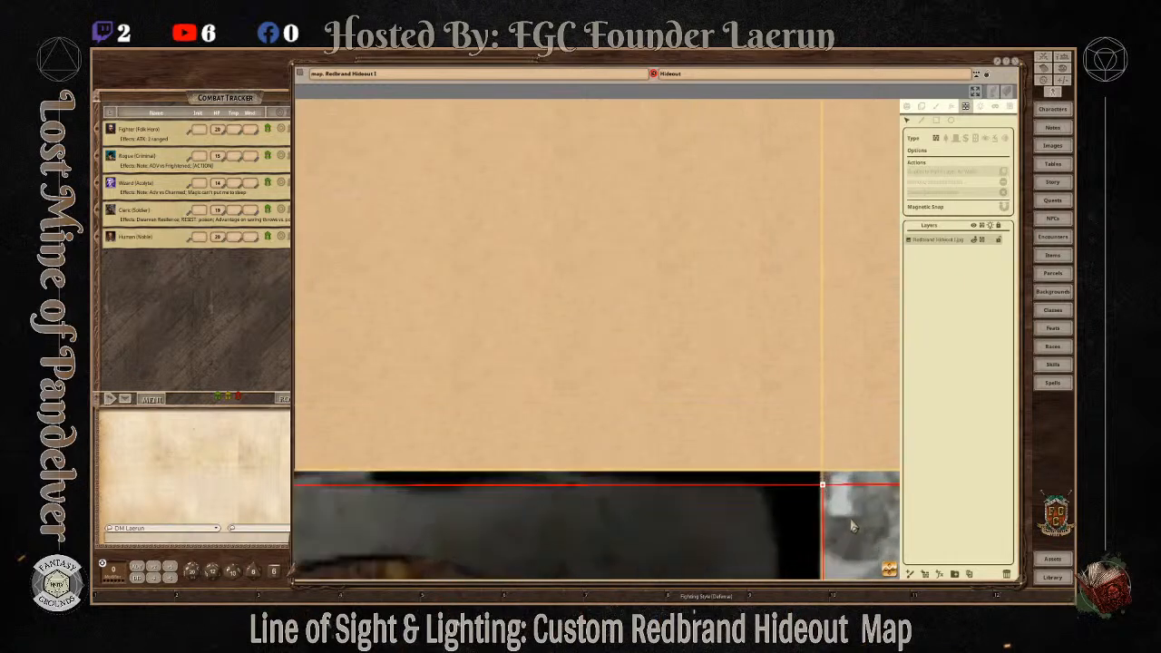
scroll(822, 481, "up", 5)
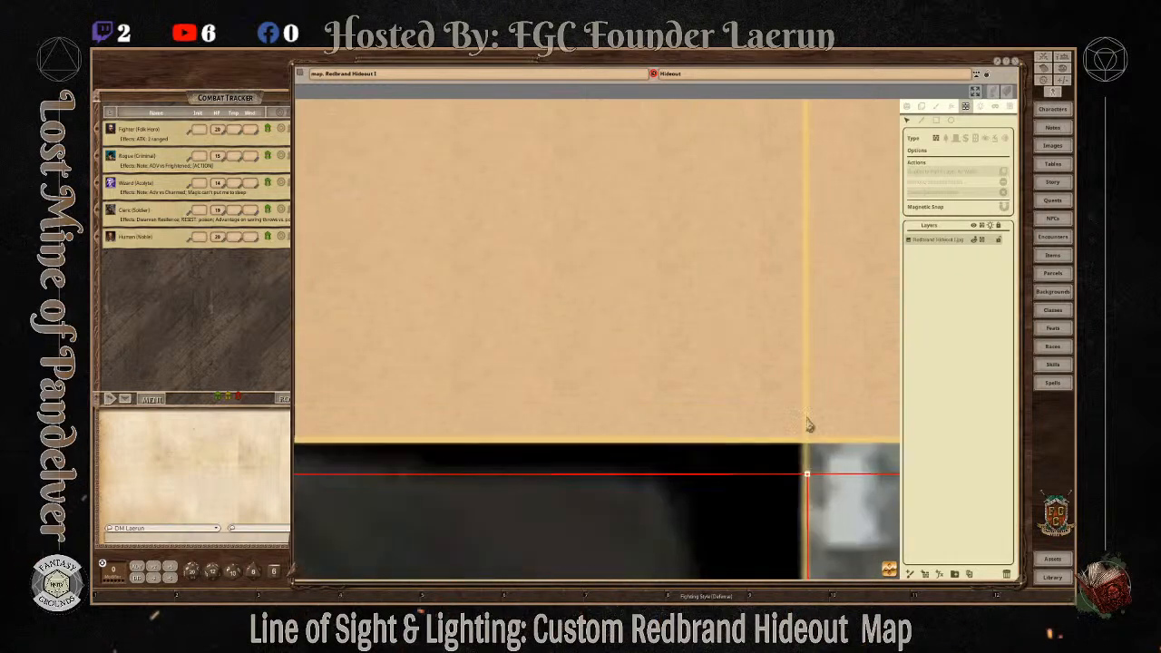
left_click(822, 530)
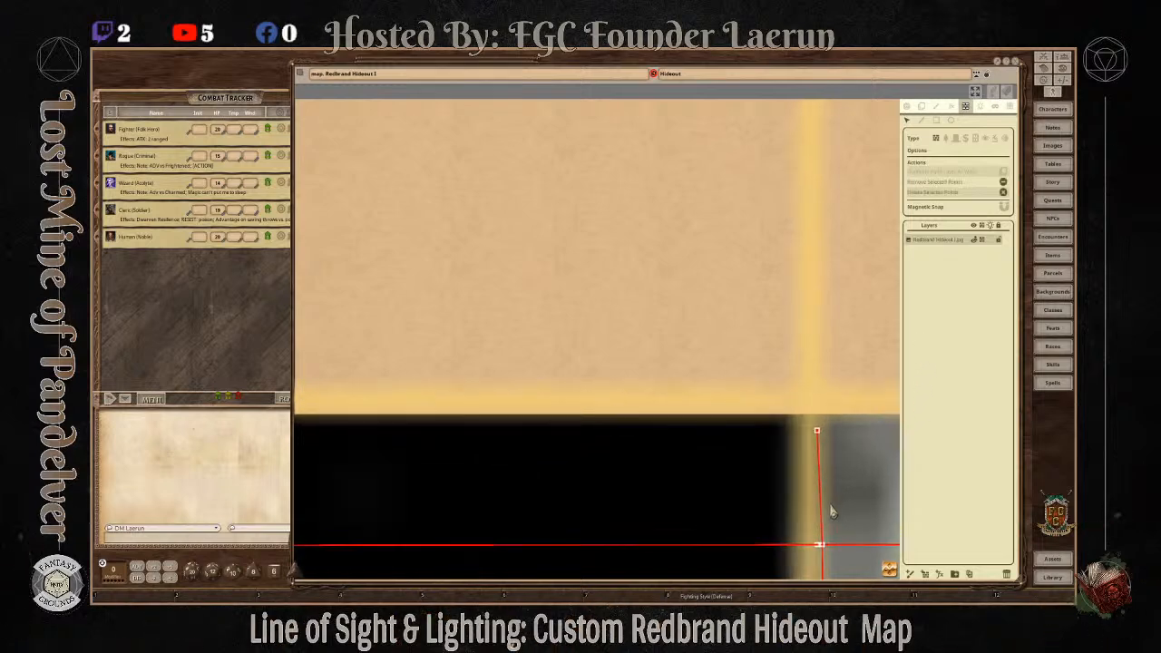
Step: Remove the raised wall point and the duplicate point beside the ritual-circle room's upper-right corner
scroll(827, 517, "up", 3)
left_click_drag(896, 575, 880, 363)
scroll(867, 322, "up", 5)
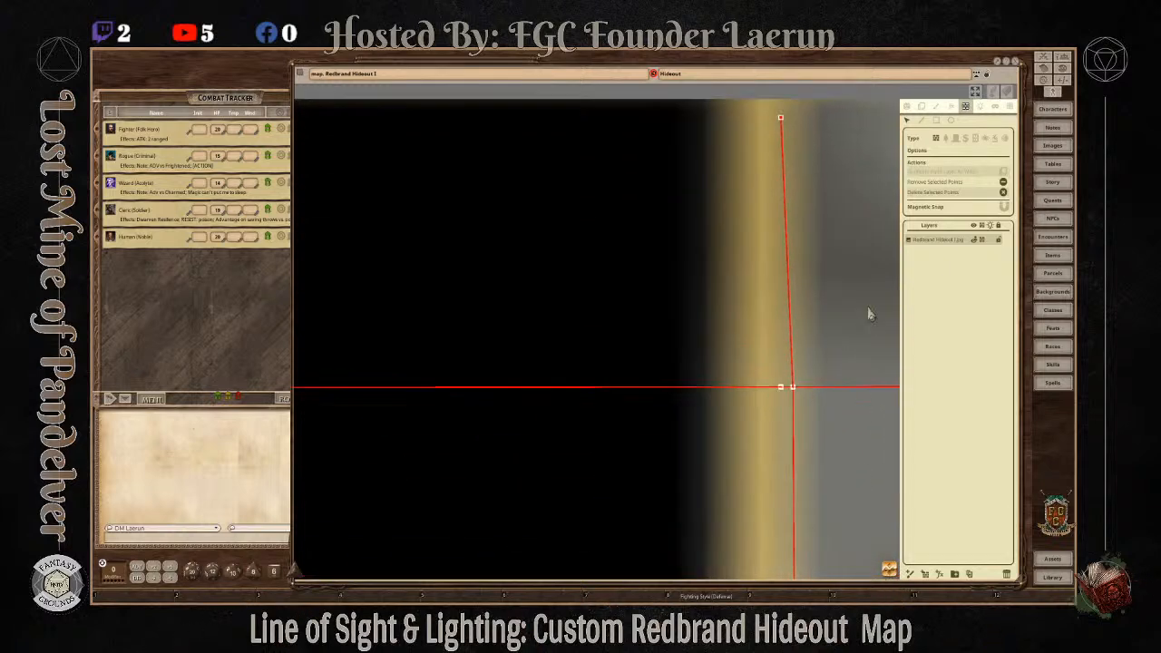
scroll(864, 310, "down", 2)
scroll(863, 310, "down", 2)
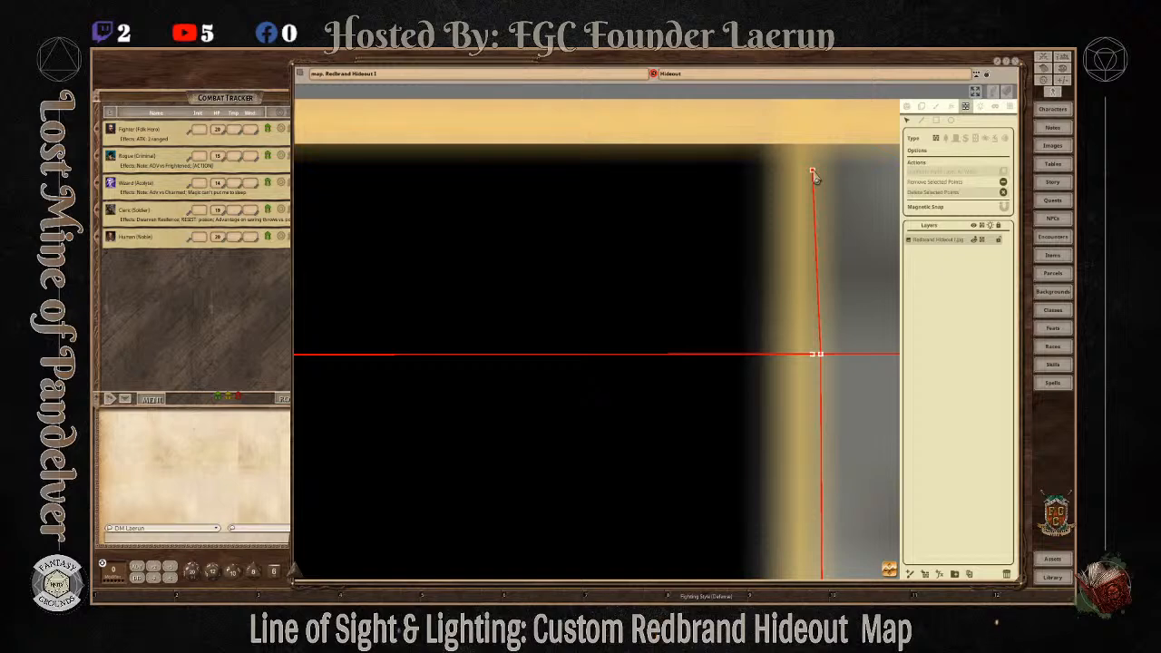
left_click(1003, 187)
left_click(817, 357)
left_click(1003, 182)
scroll(872, 297, "down", 1)
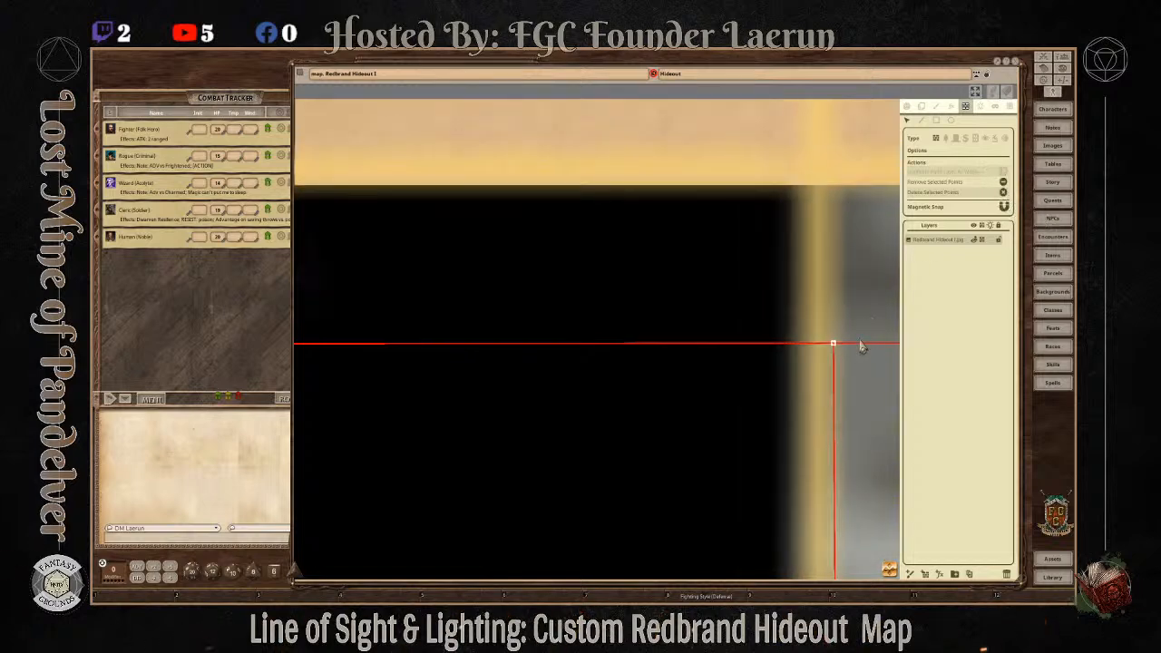
Step: Align the vertical wall's corner point with the top wall line using Magnetic Snap
left_click(835, 329)
left_click(834, 345)
scroll(830, 232, "down", 1)
scroll(840, 345, "up", 1)
scroll(837, 376, "down", 10)
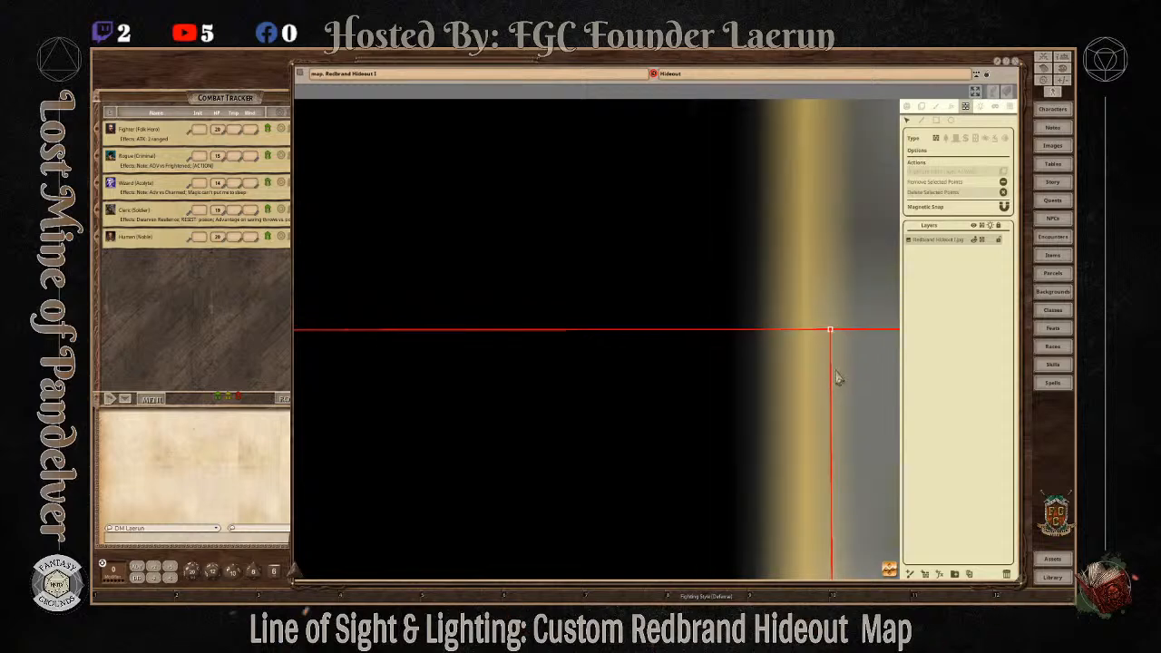
scroll(828, 428, "down", 4)
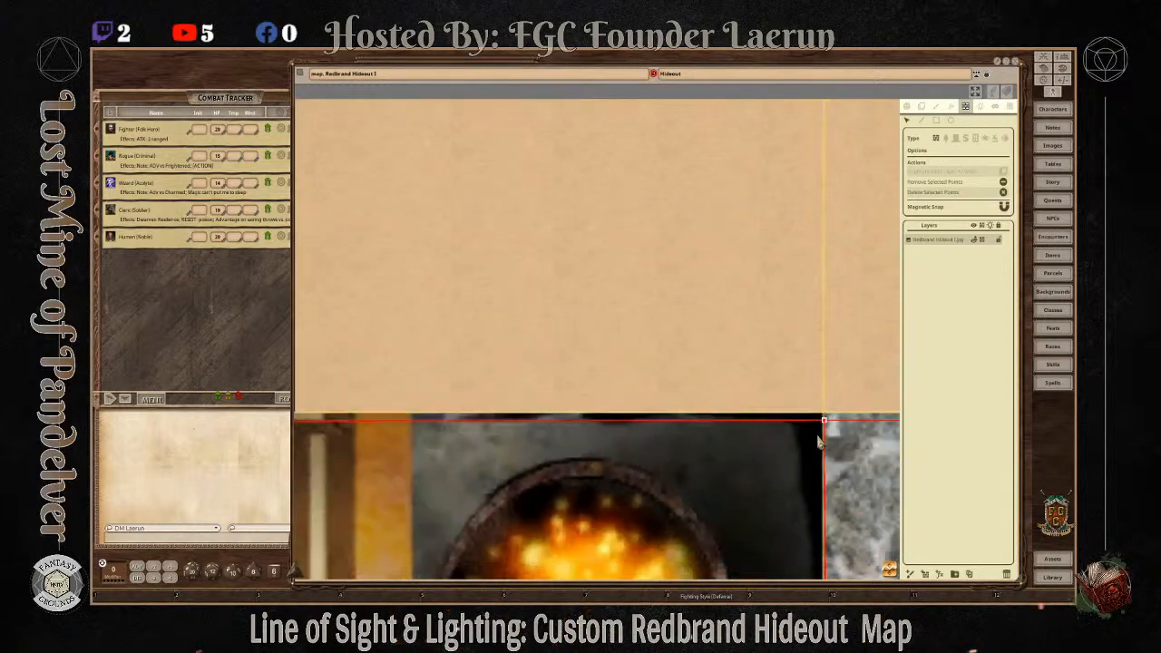
Step: Nudge the wall point at the red-carpet room's lower-right corner onto the stone wall's corner
scroll(675, 454, "down", 1)
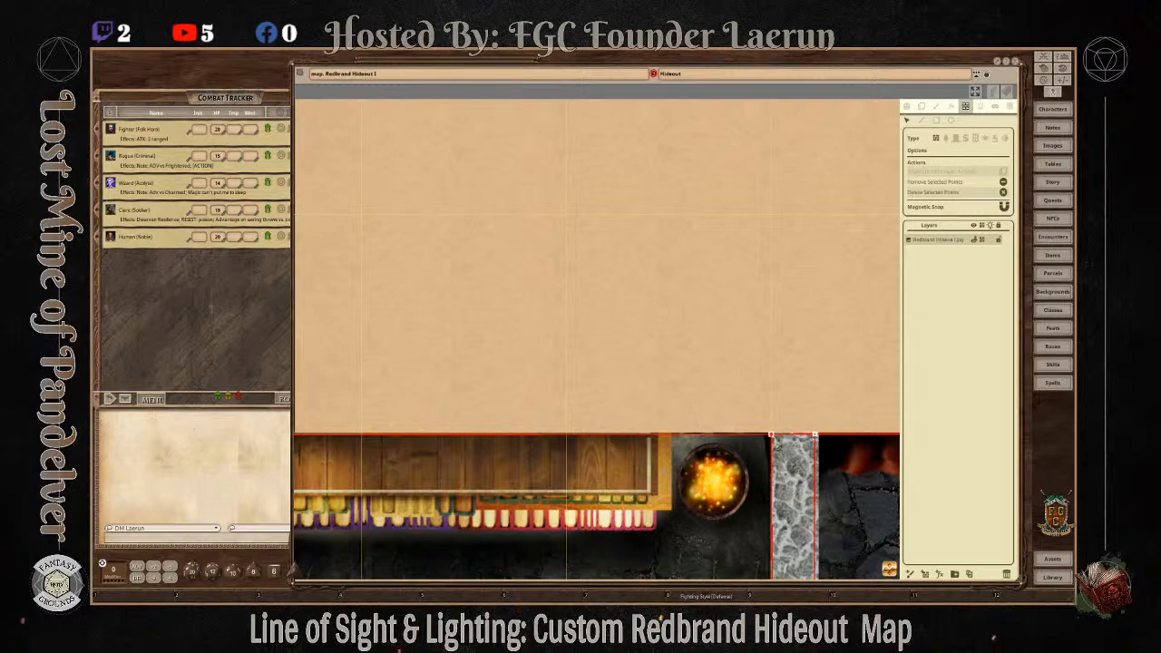
scroll(668, 455, "down", 2)
scroll(490, 453, "down", 3)
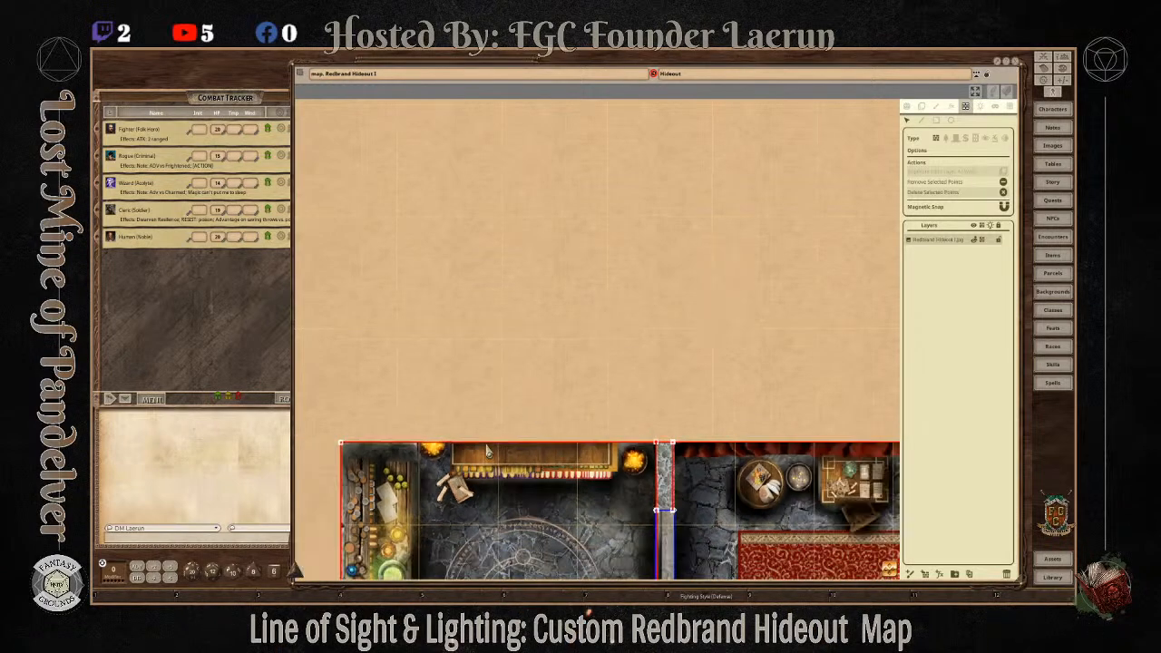
left_click_drag(898, 585, 900, 587)
scroll(769, 420, "up", 3)
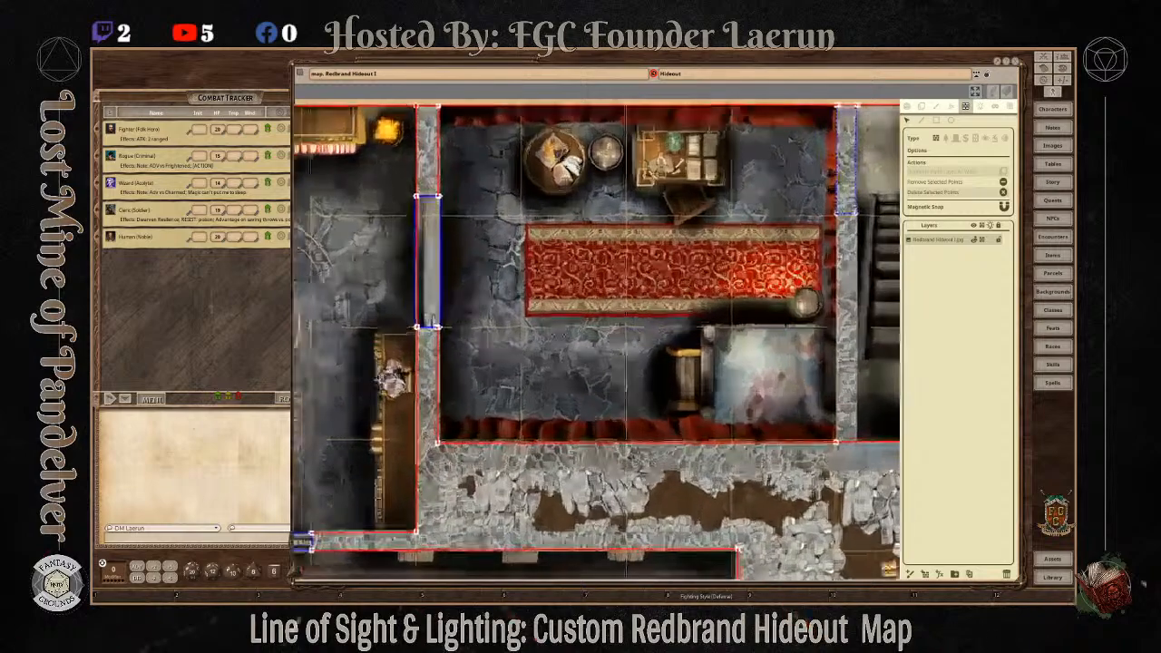
scroll(884, 481, "up", 4)
scroll(871, 488, "up", 1)
left_click_drag(871, 488, 559, 460)
scroll(689, 371, "up", 3)
scroll(640, 375, "up", 3)
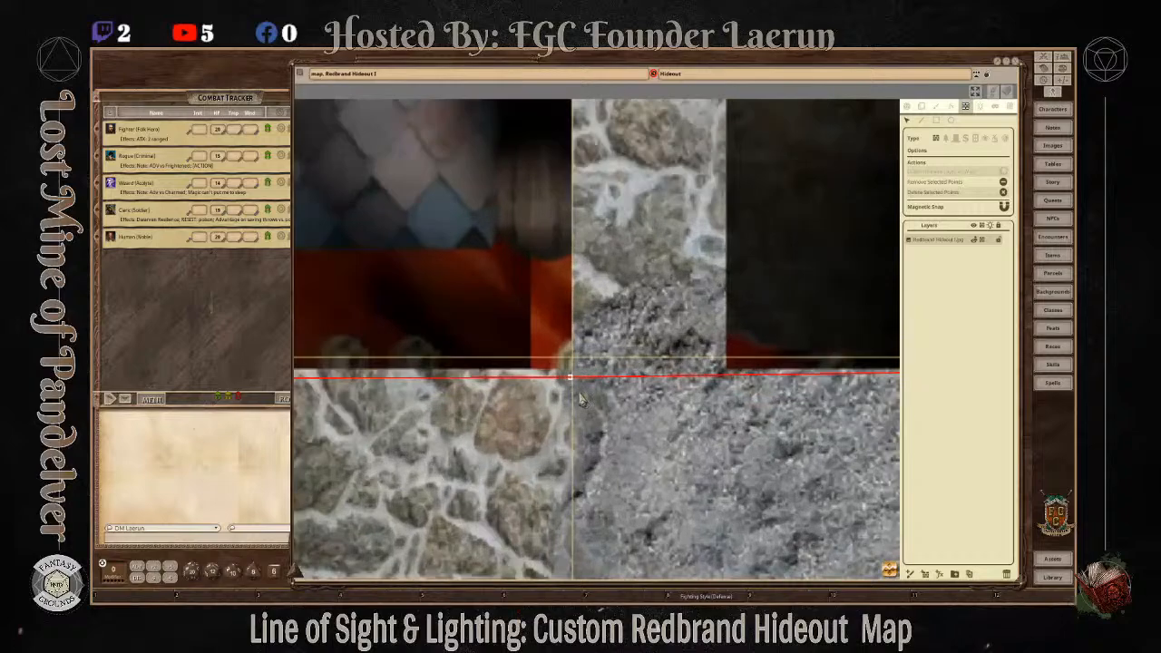
left_click_drag(573, 381, 575, 381)
Step: Examine the wall and door outlines around the ritual-circle room and the wooden corridor below it
scroll(655, 424, "down", 10)
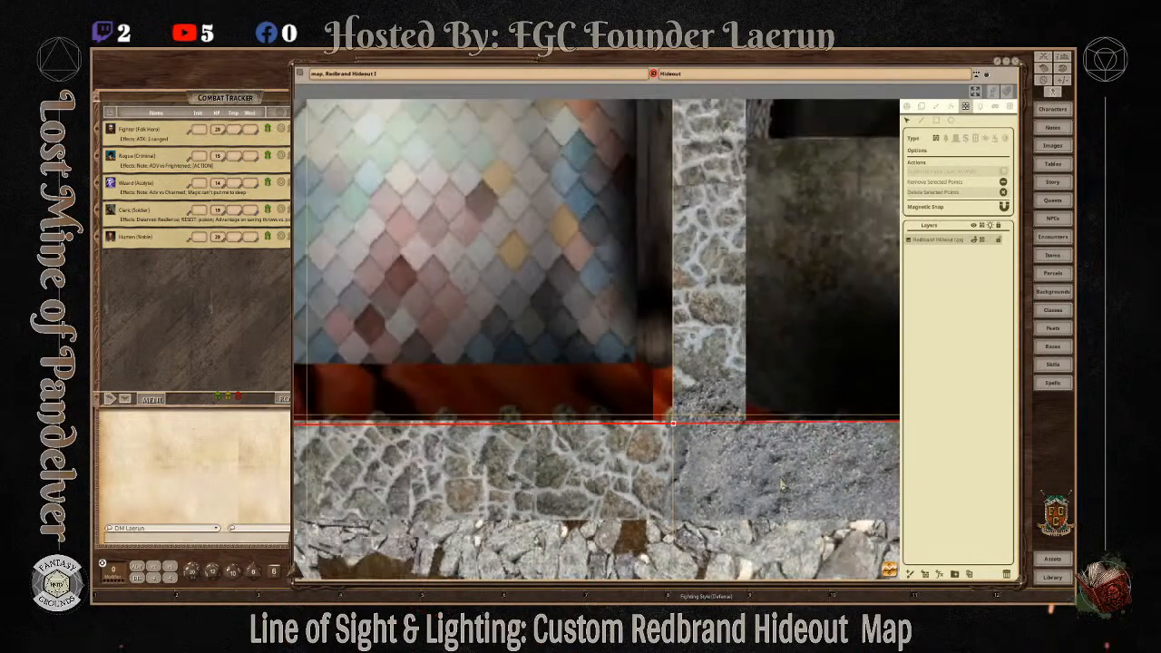
scroll(789, 488, "down", 2)
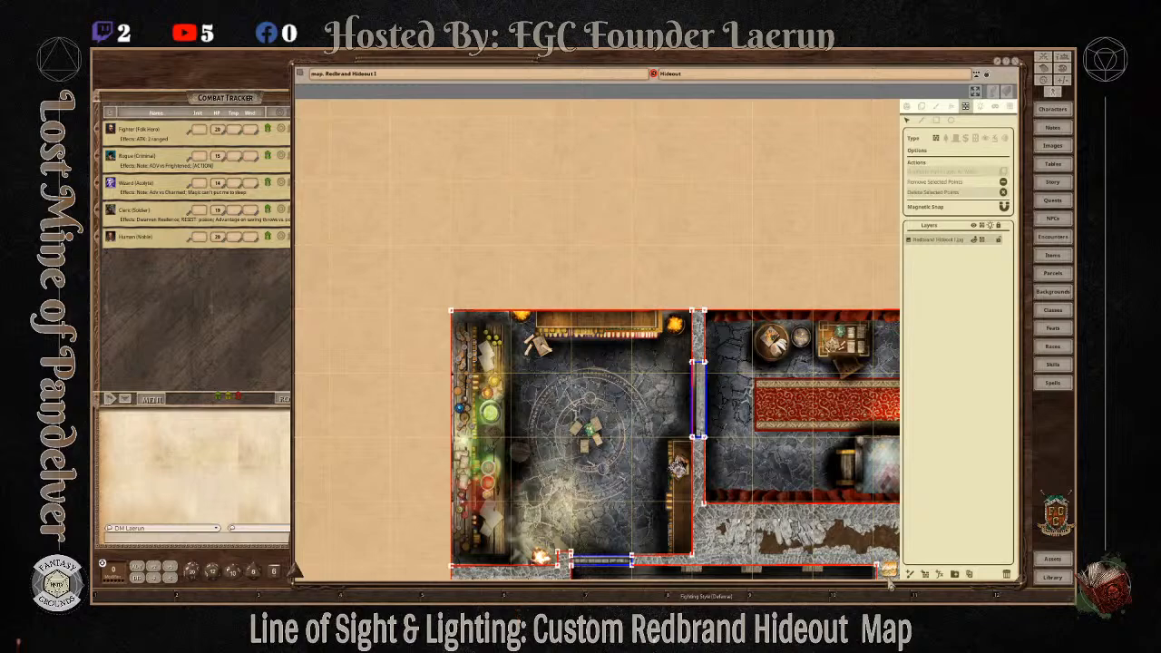
left_click_drag(890, 579, 892, 430)
scroll(620, 415, "up", 1)
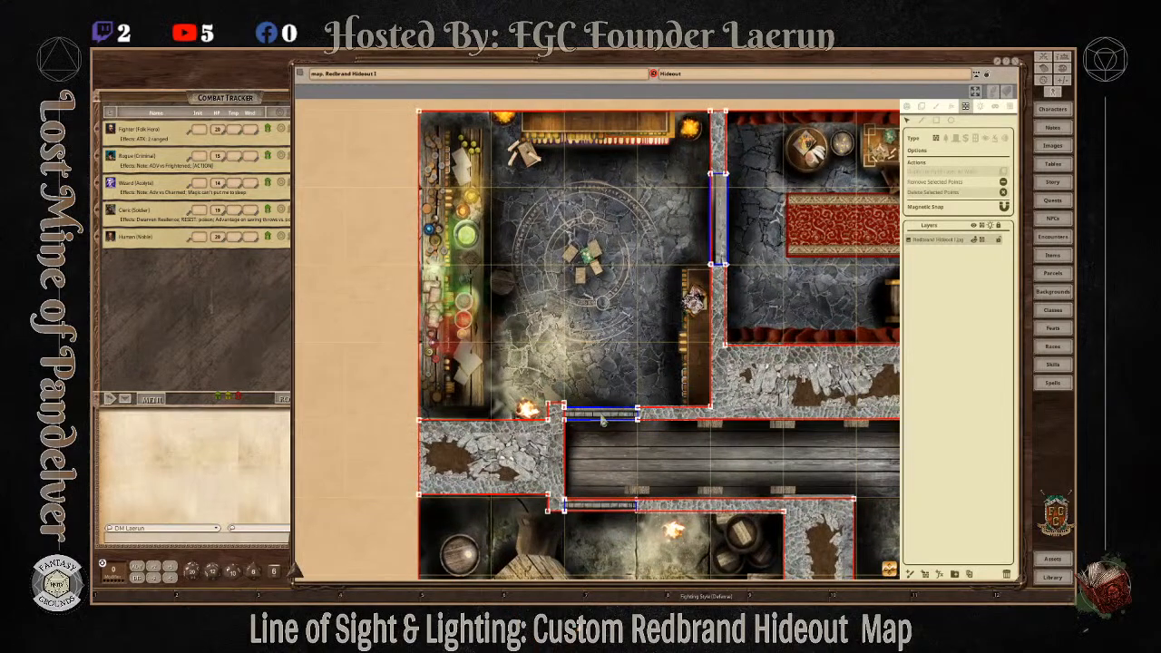
scroll(550, 360, "up", 1)
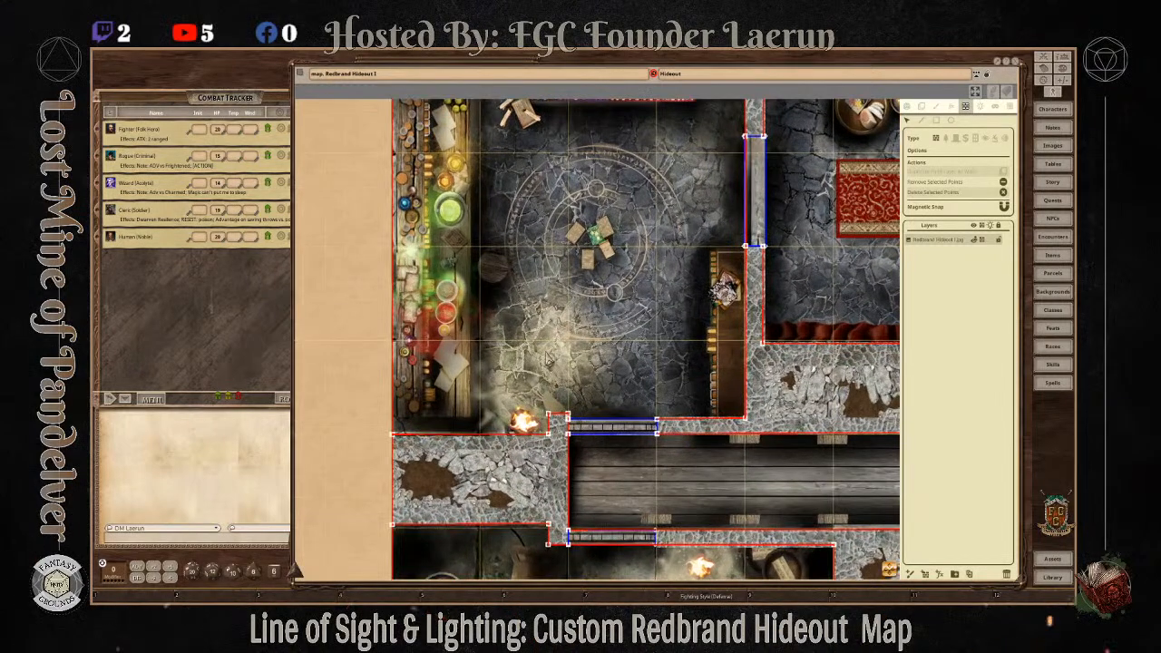
scroll(544, 350, "down", 4)
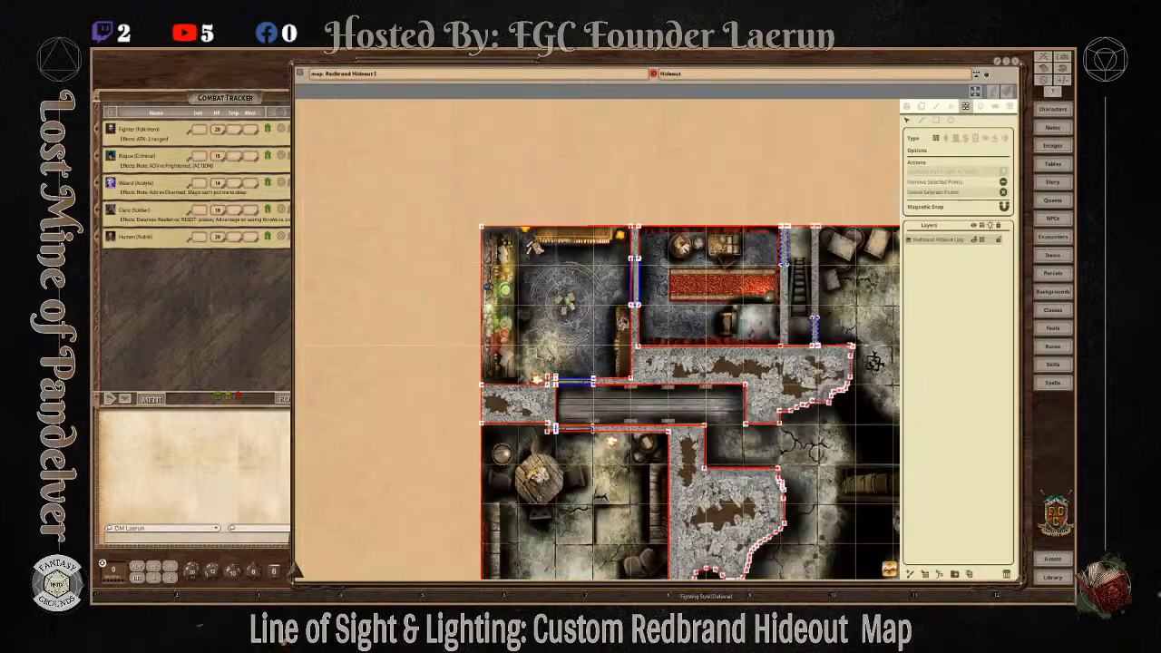
scroll(549, 350, "up", 1)
scroll(545, 381, "up", 1)
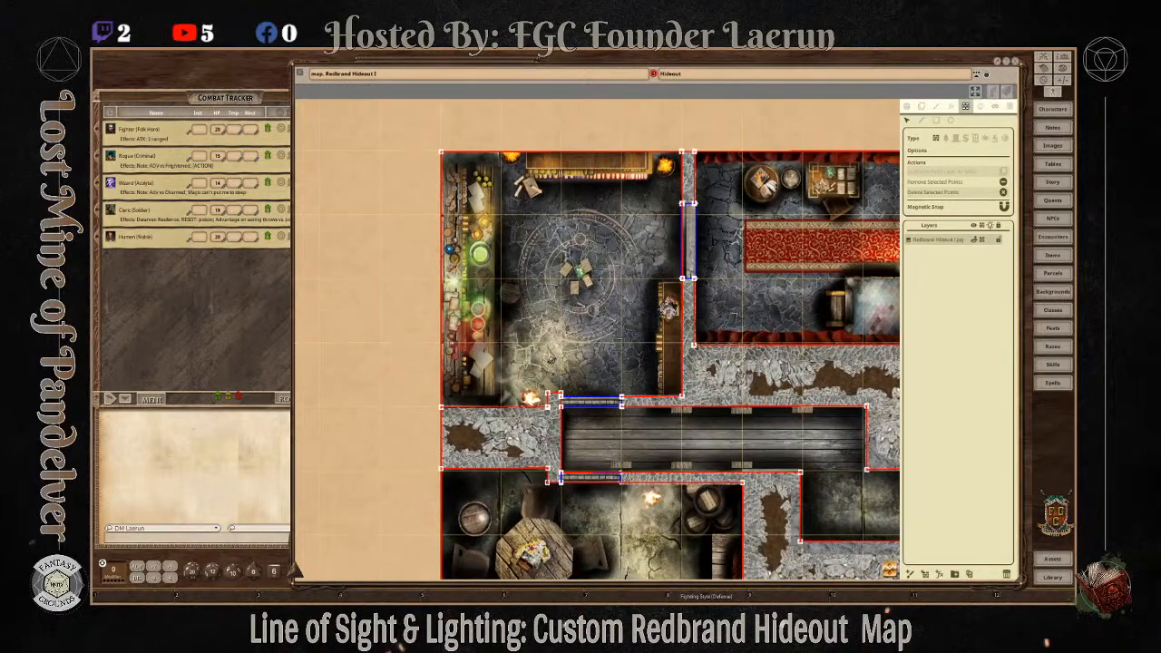
scroll(562, 363, "up", 1)
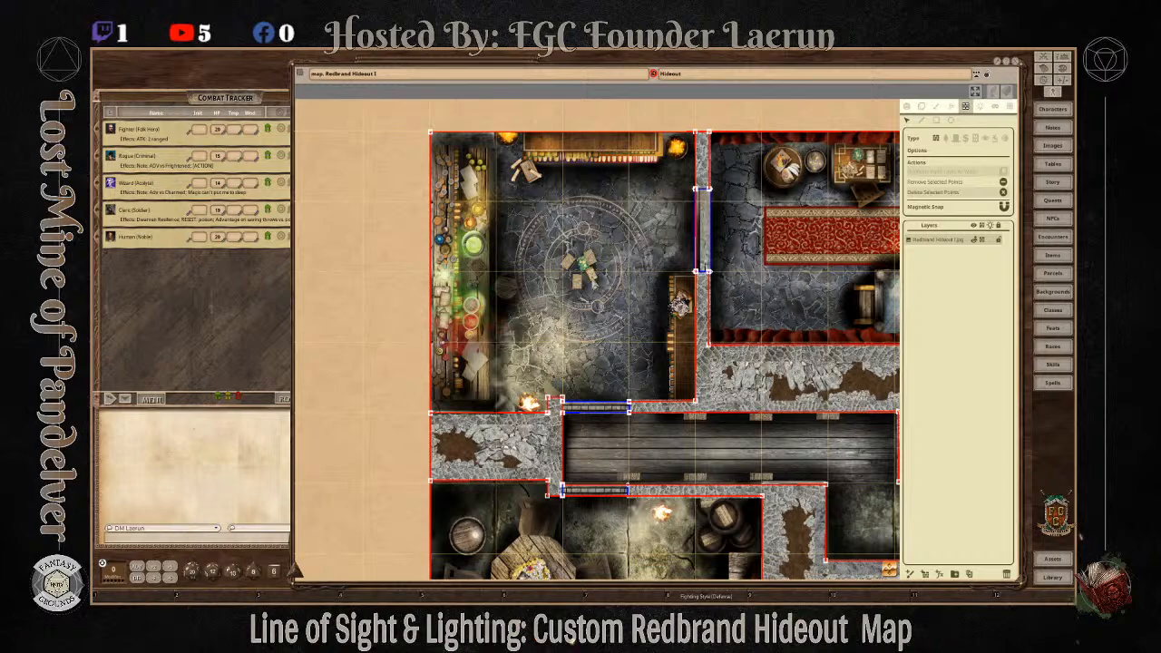
Step: Draw a rectangular terrain outline over the bookcase along the ritual-circle room's right wall
scroll(722, 314, "up", 4)
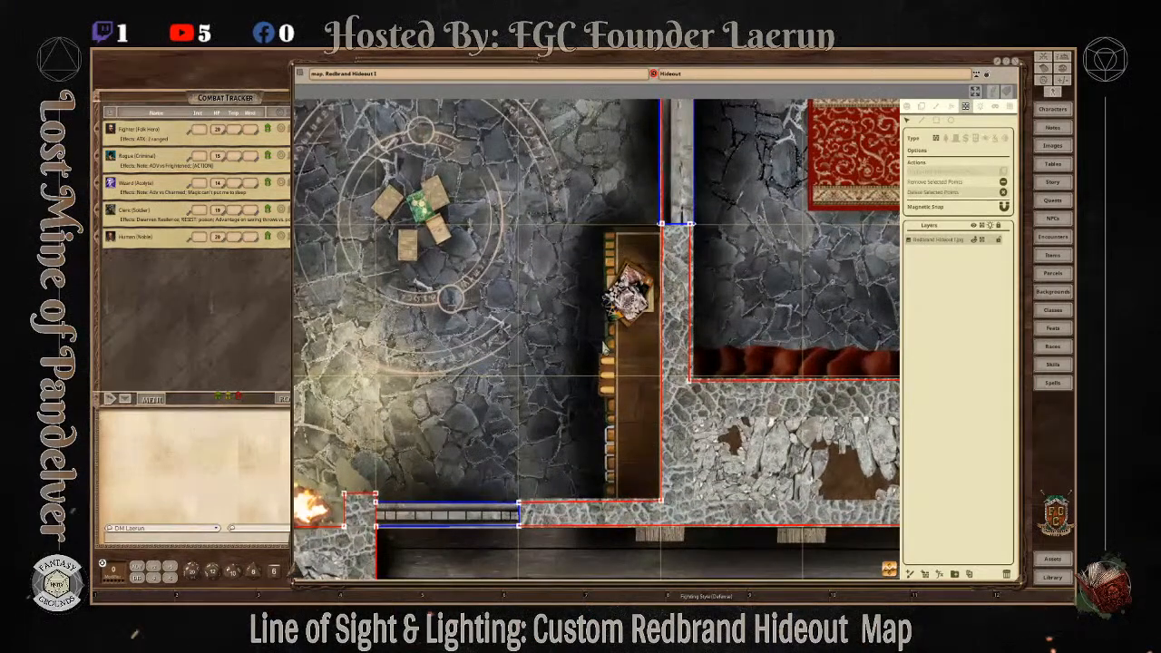
scroll(635, 439, "down", 3)
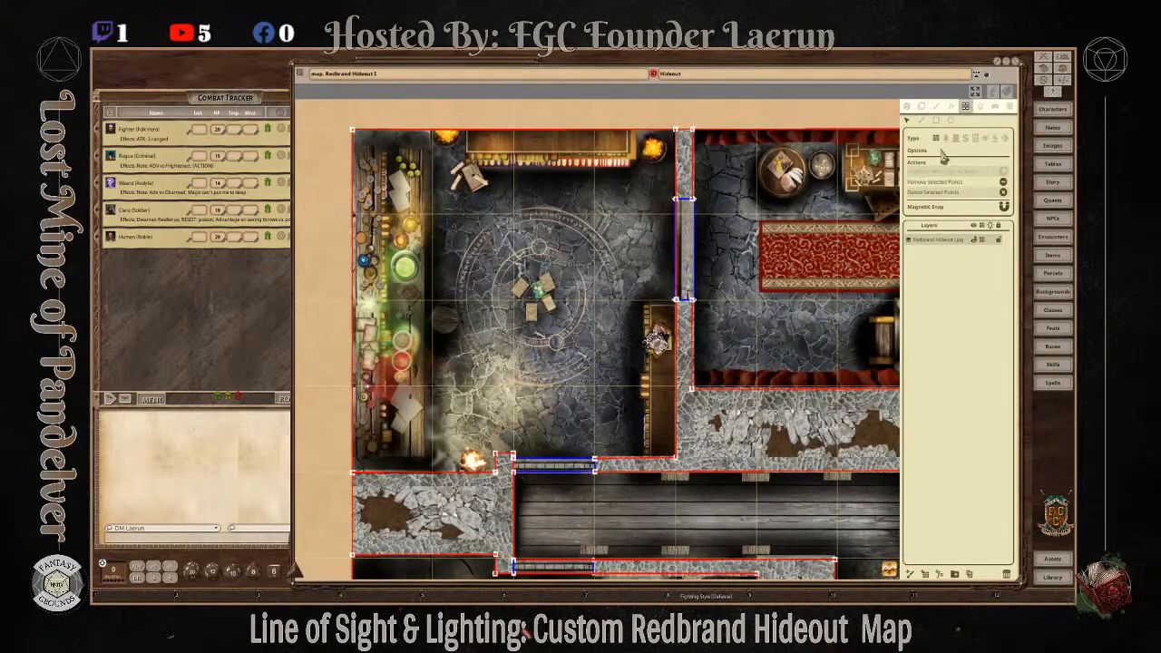
scroll(725, 303, "up", 3)
scroll(643, 345, "up", 1)
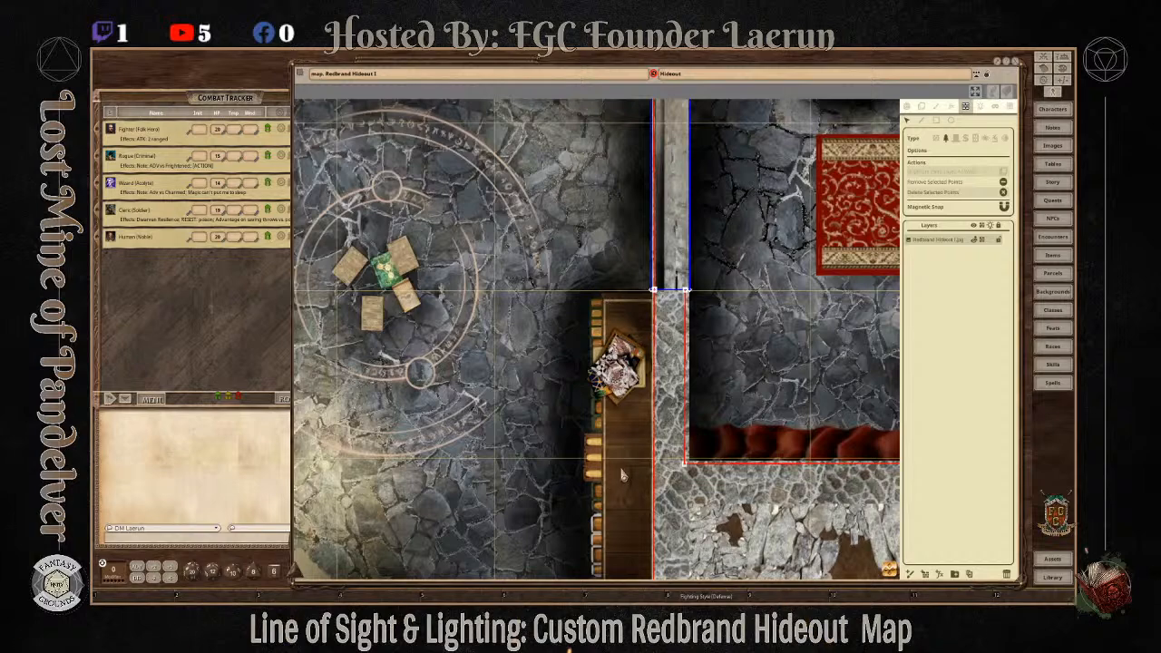
scroll(622, 475, "down", 1)
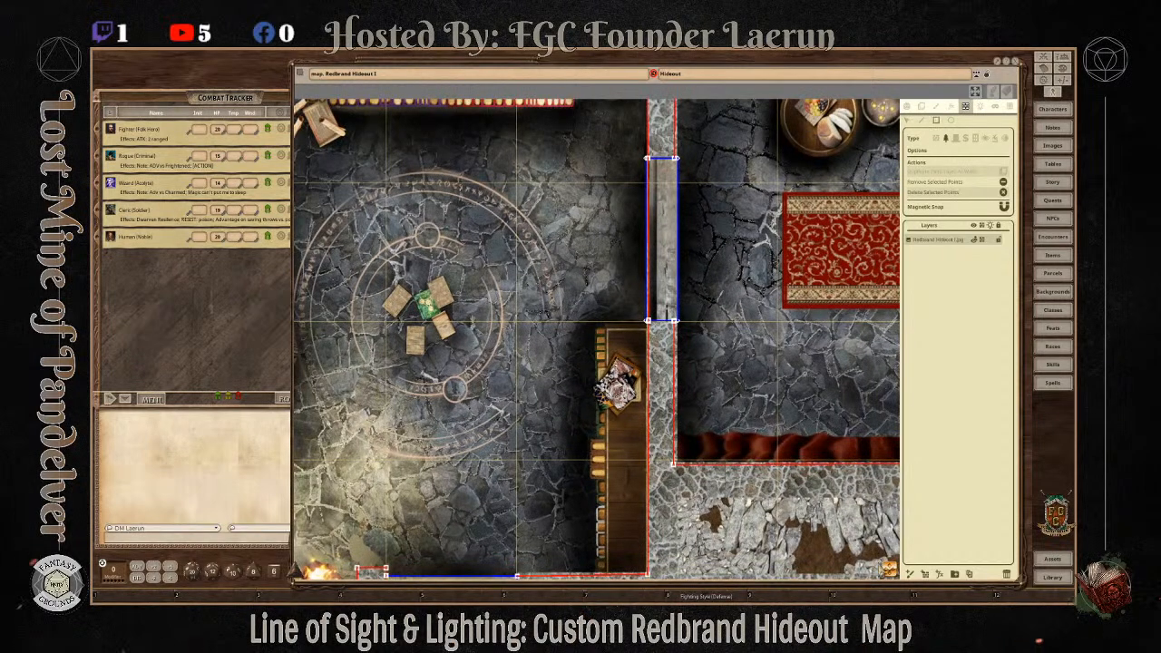
left_click_drag(684, 382, 679, 266)
left_click_drag(602, 216, 643, 464)
Step: Draw a rectangular terrain outline over the wooden bookcase along the ritual-circle room's top wall
scroll(687, 495, "down", 3)
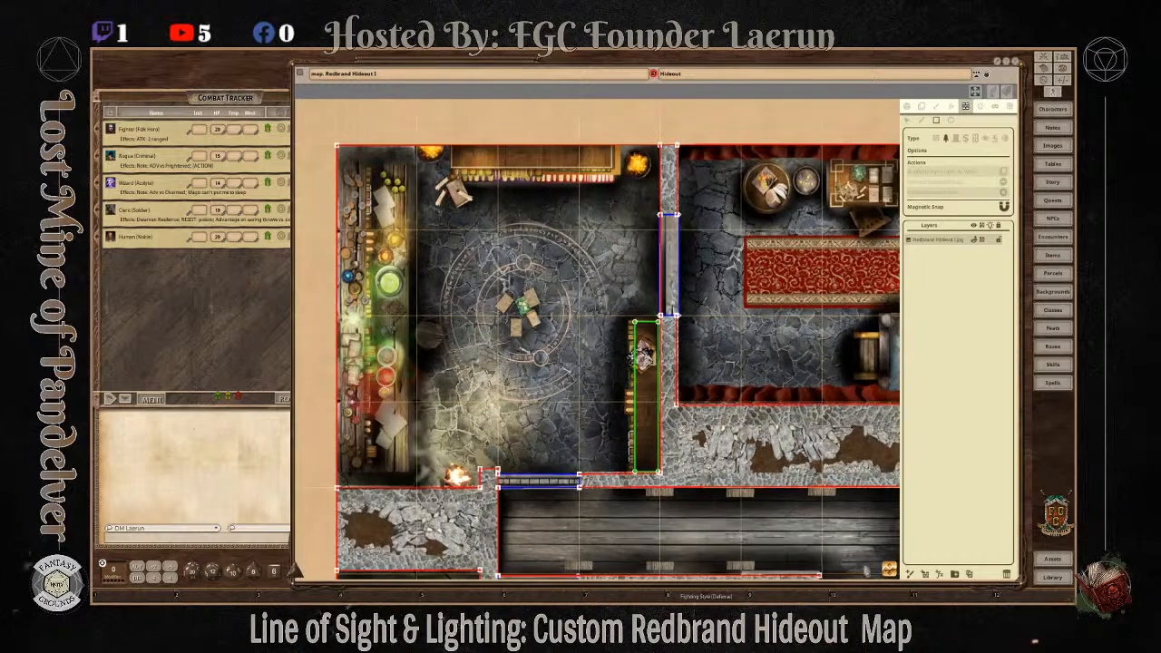
left_click_drag(485, 184, 568, 424)
scroll(567, 422, "up", 6)
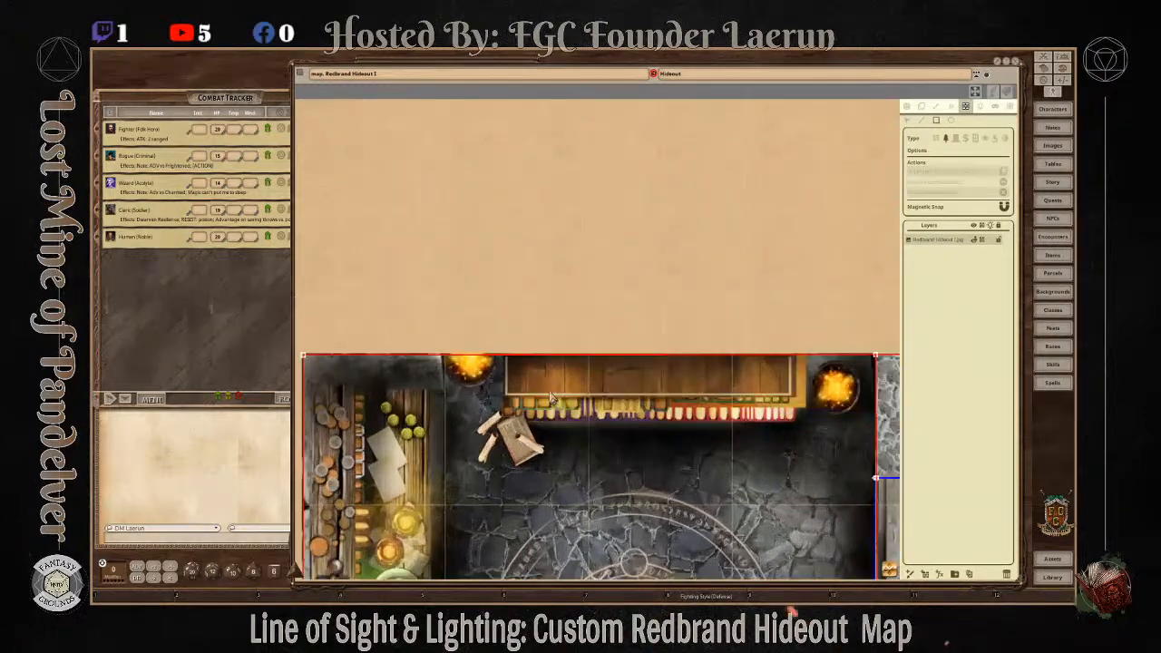
left_click_drag(504, 361, 821, 412)
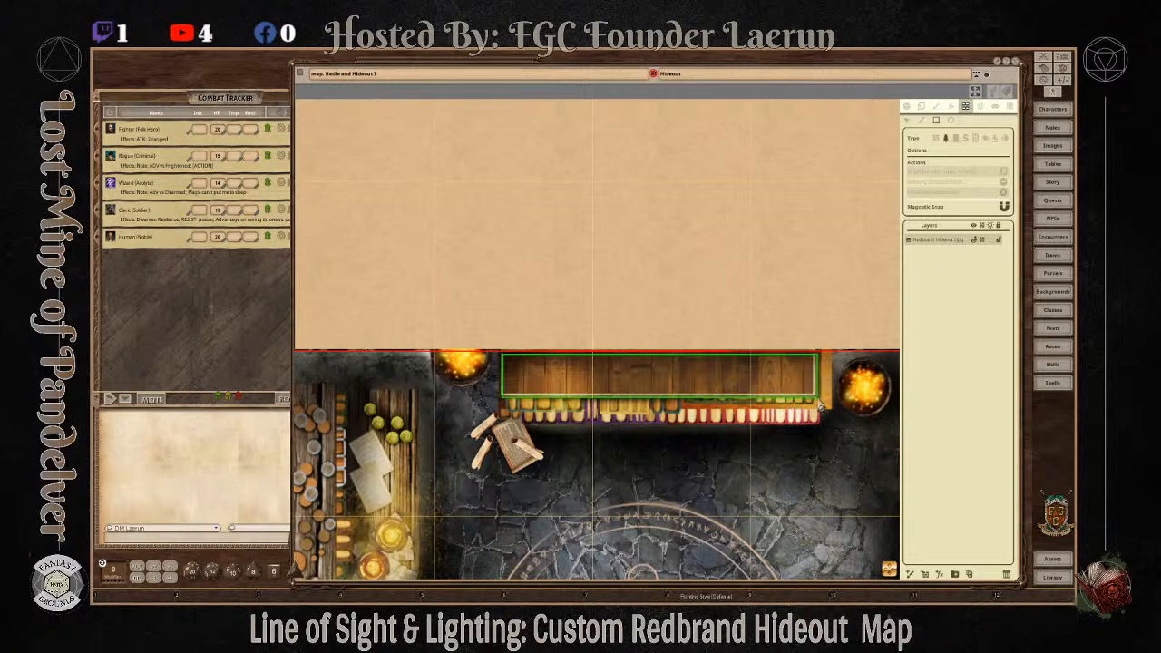
Step: Examine the terrain, wall and door outlines across the ritual-circle room, the wooden corridor and the table room below
scroll(827, 499, "down", 5)
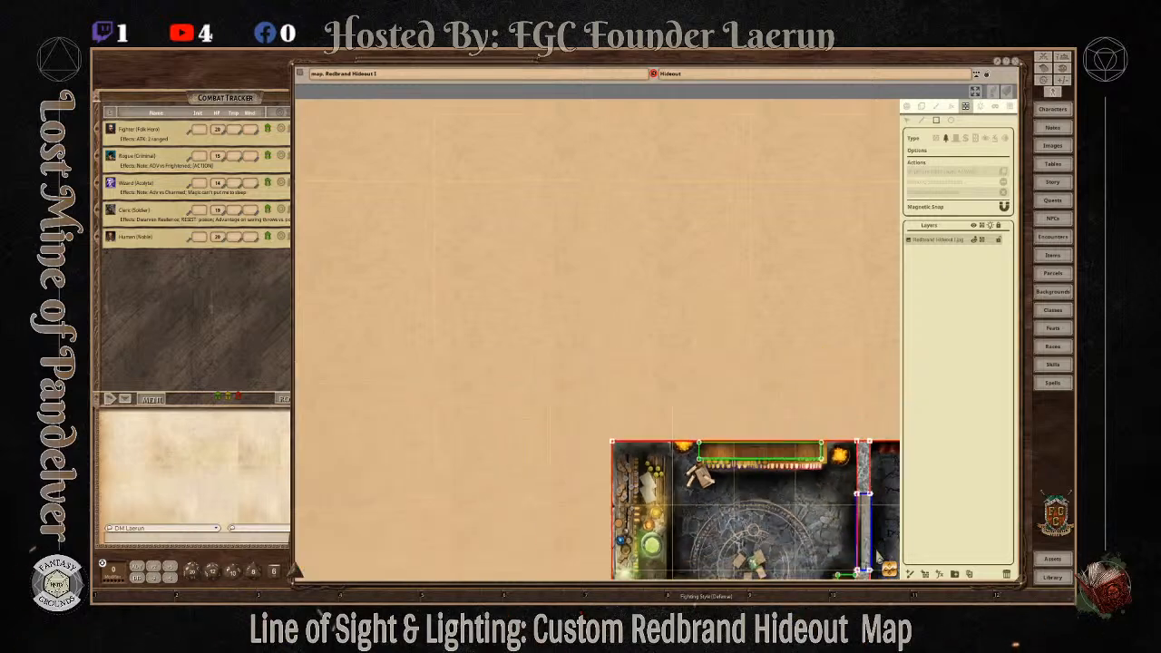
left_click_drag(894, 570, 824, 210)
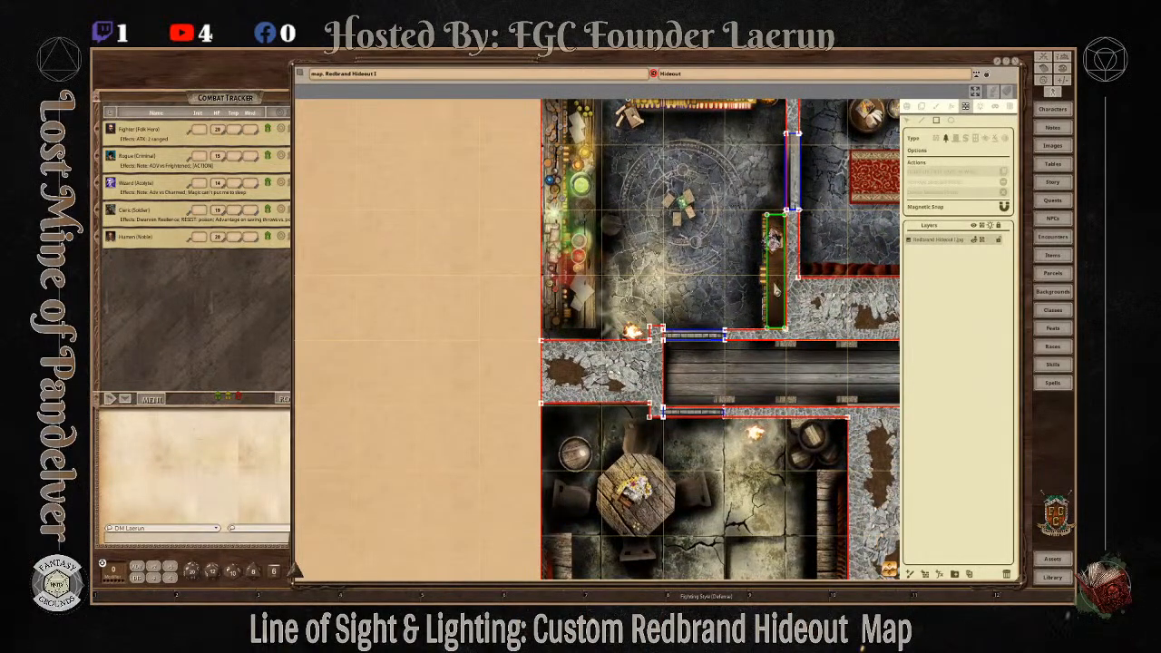
scroll(776, 289, "up", 3)
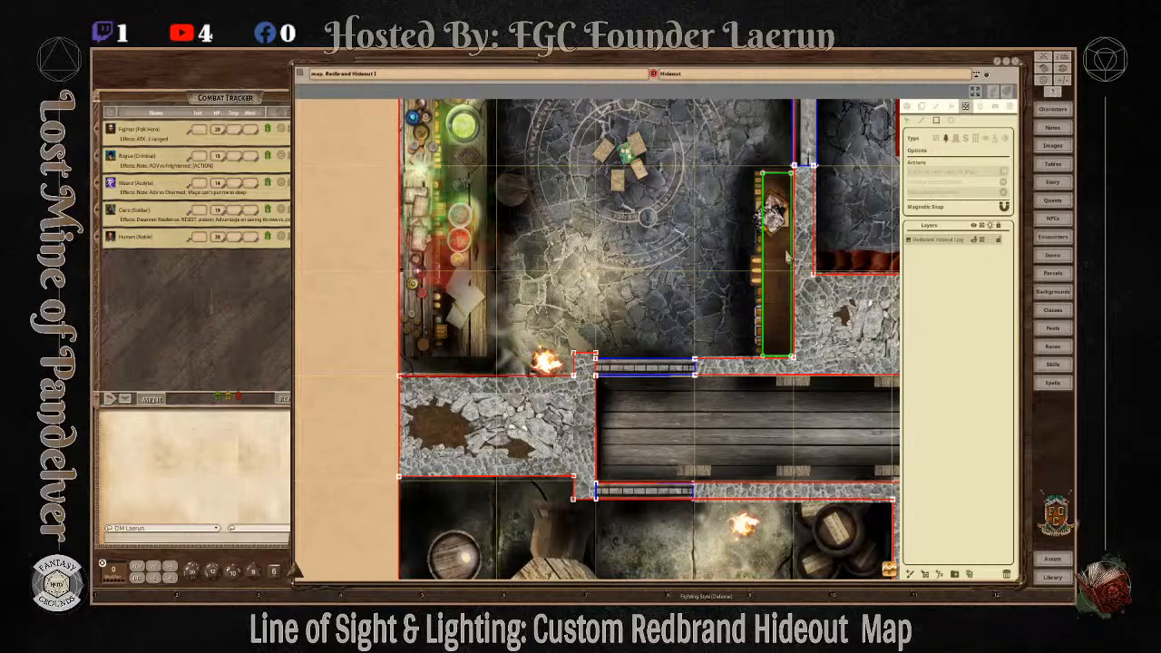
scroll(699, 269, "down", 3)
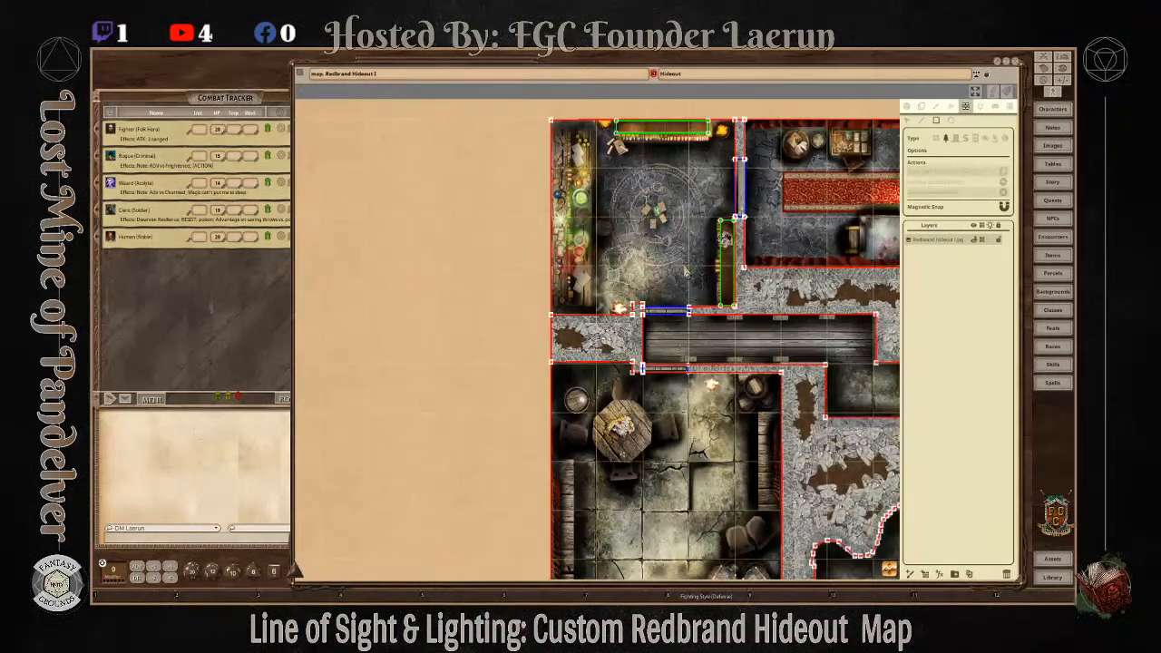
scroll(630, 317, "up", 2)
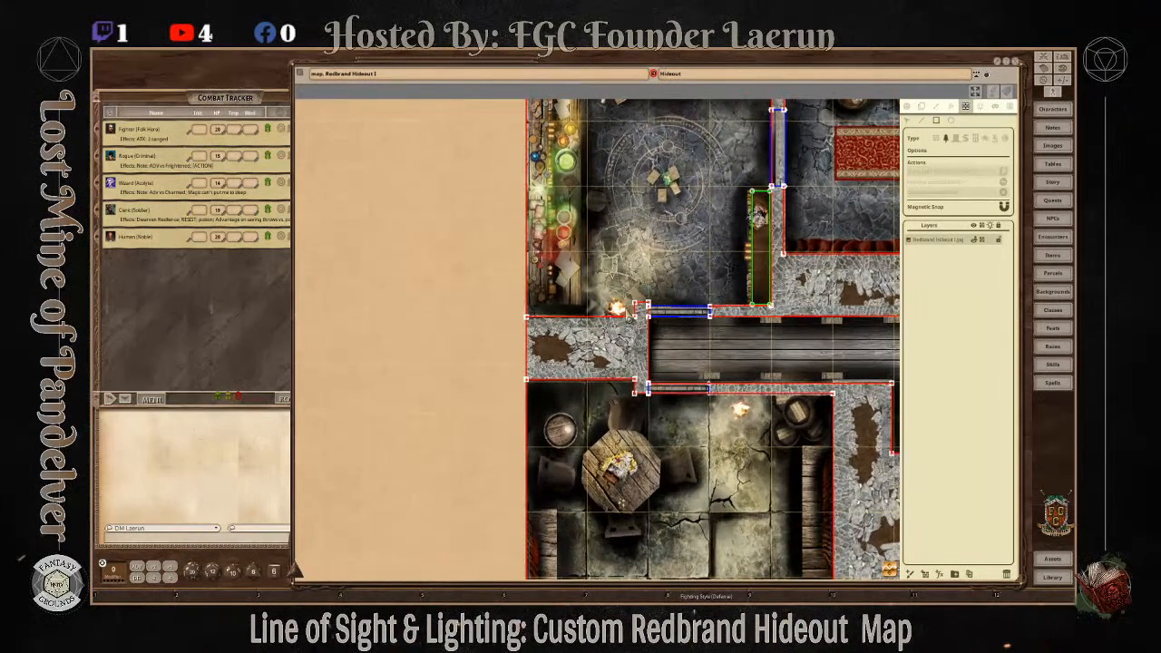
scroll(680, 369, "up", 4)
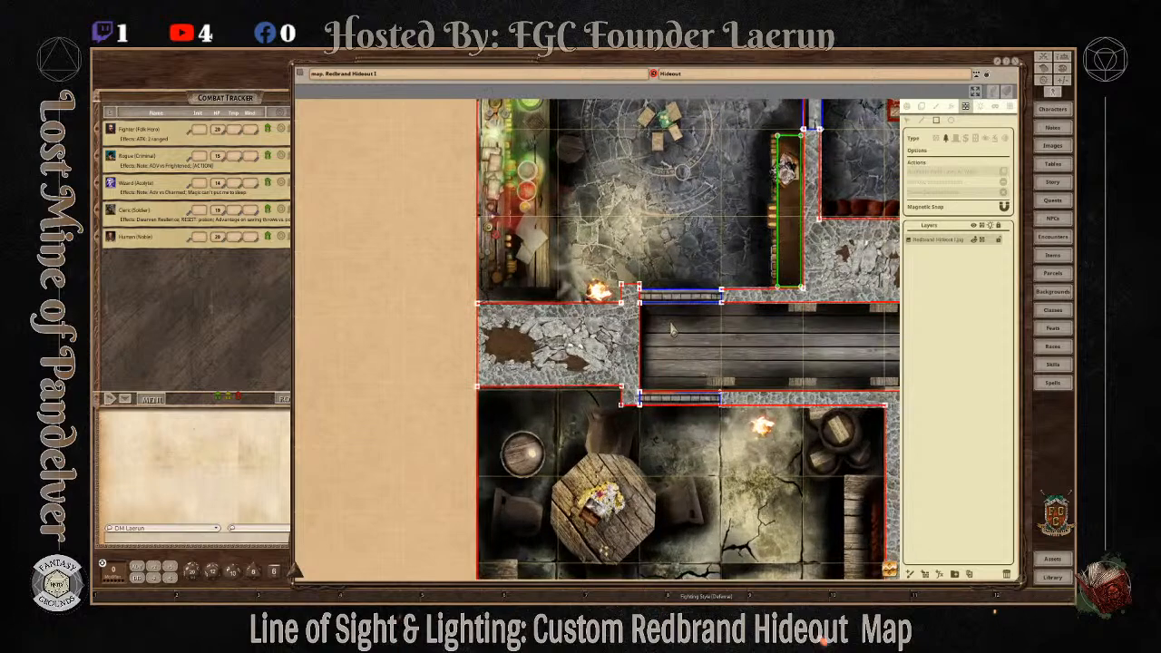
scroll(739, 314, "down", 3)
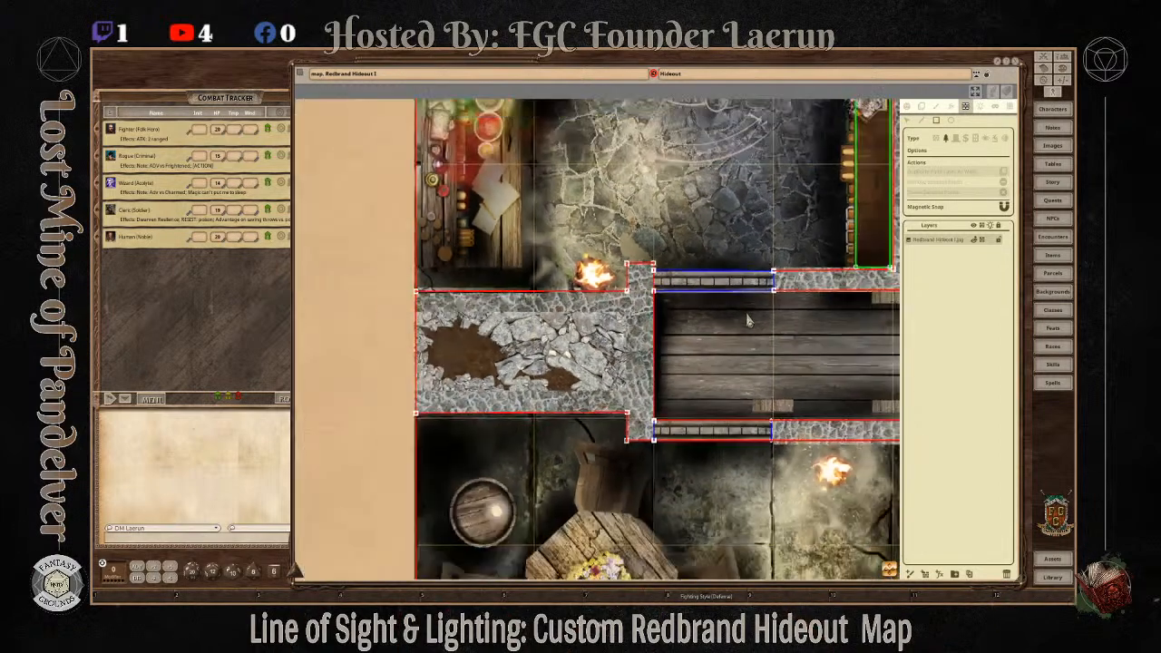
scroll(785, 352, "up", 1)
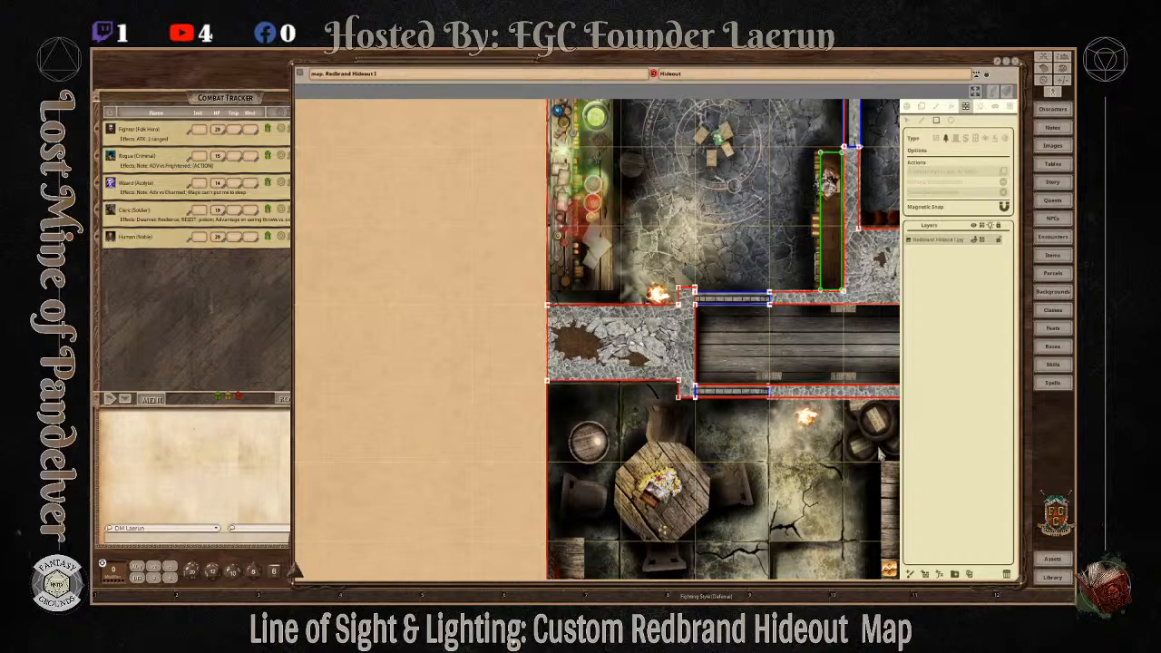
left_click_drag(822, 205, 716, 409)
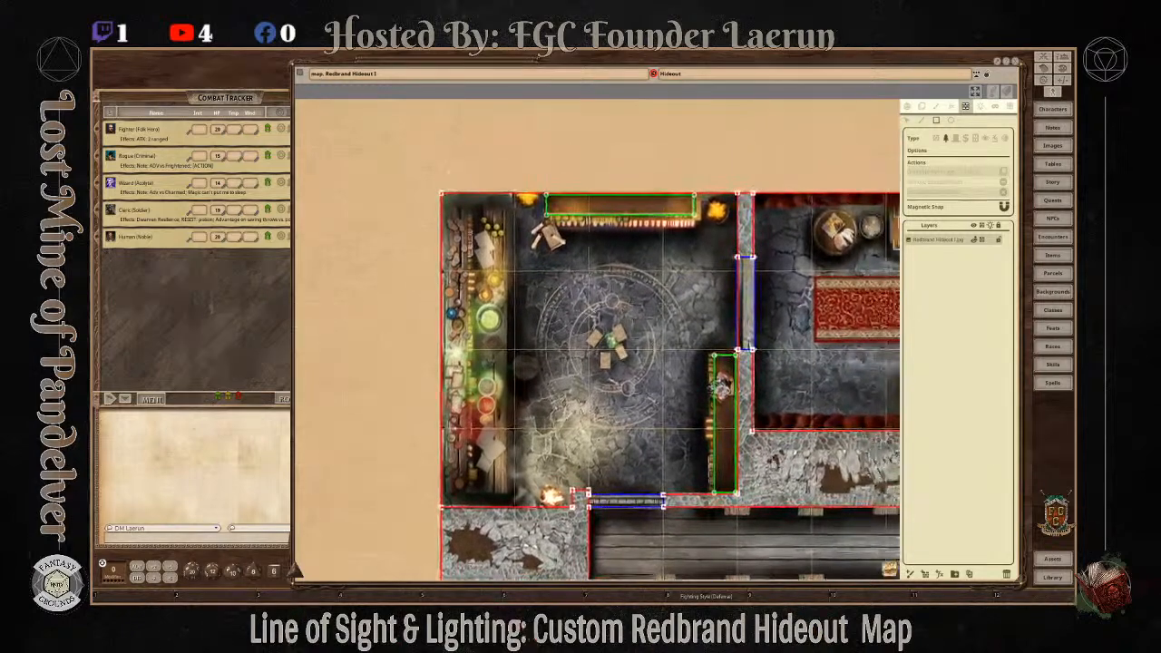
scroll(824, 361, "down", 3)
scroll(731, 387, "up", 3)
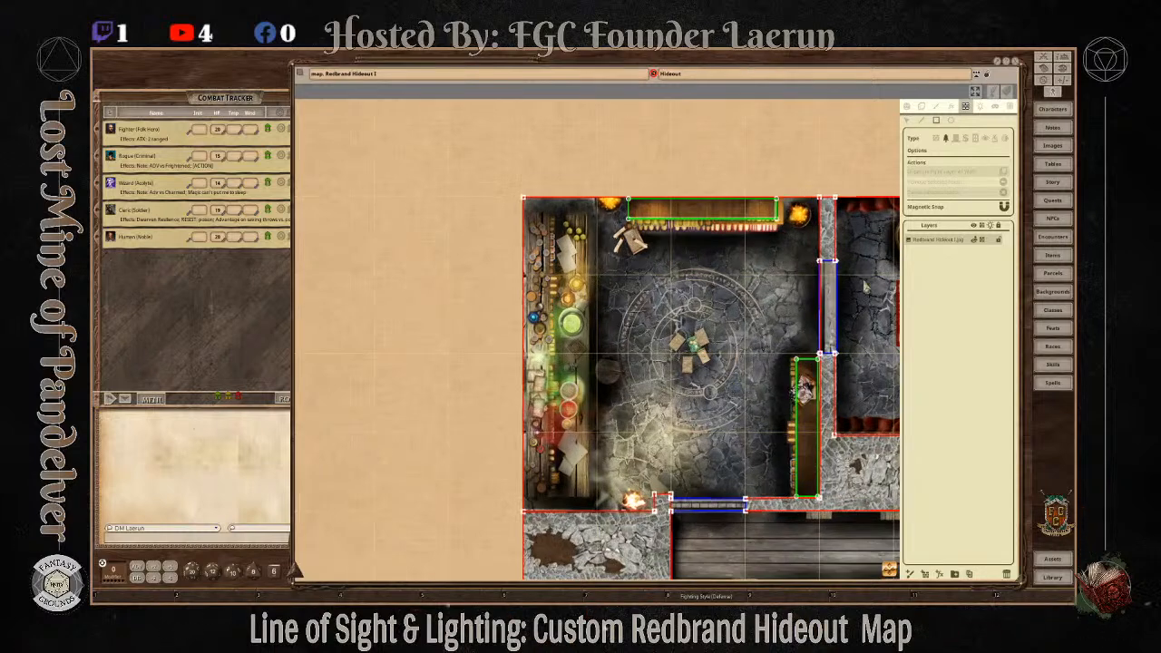
Step: Enable line of sight and lighting on the map, and turn off the player vision preview
left_click(907, 106)
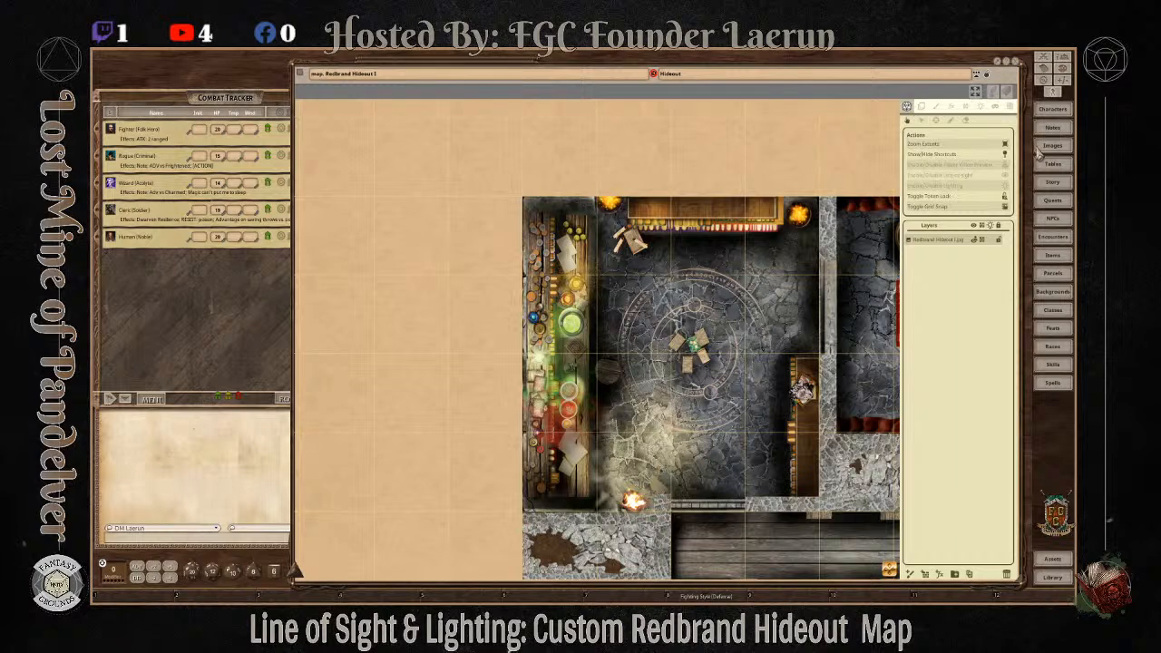
left_click(1006, 177)
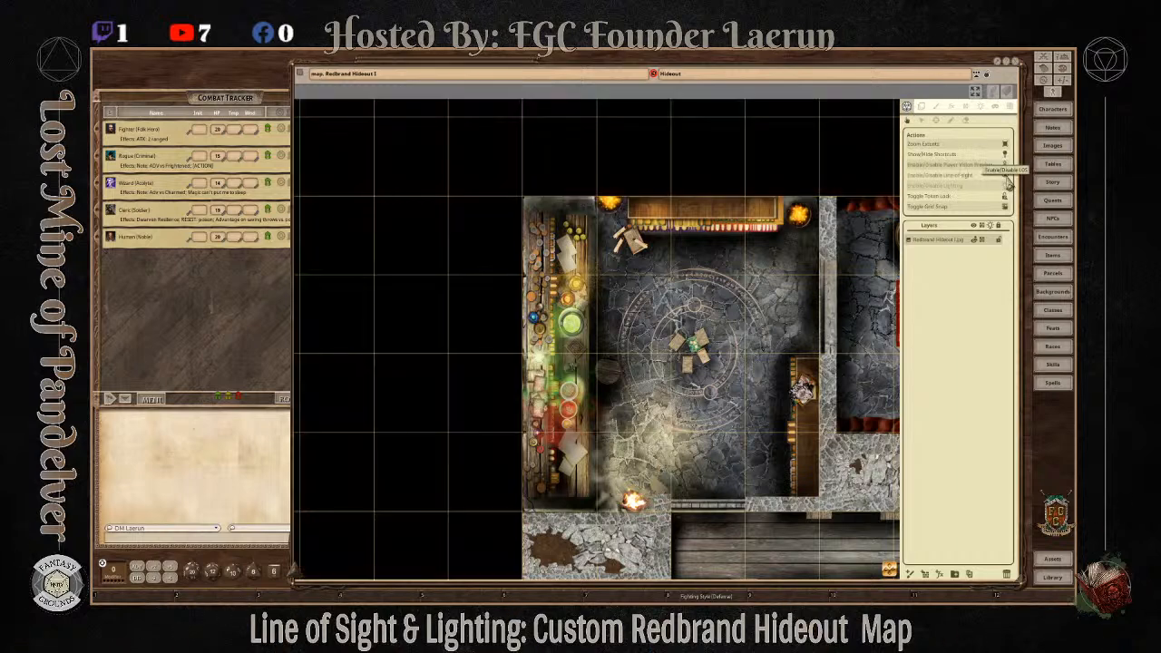
left_click(1005, 185)
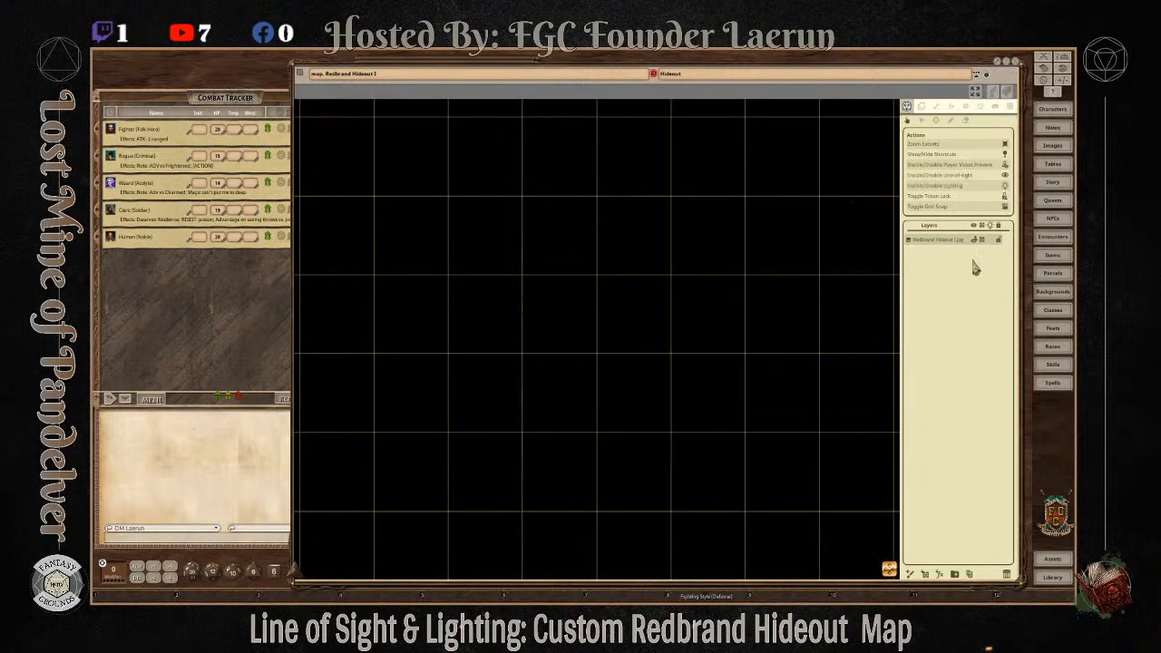
left_click(1005, 164)
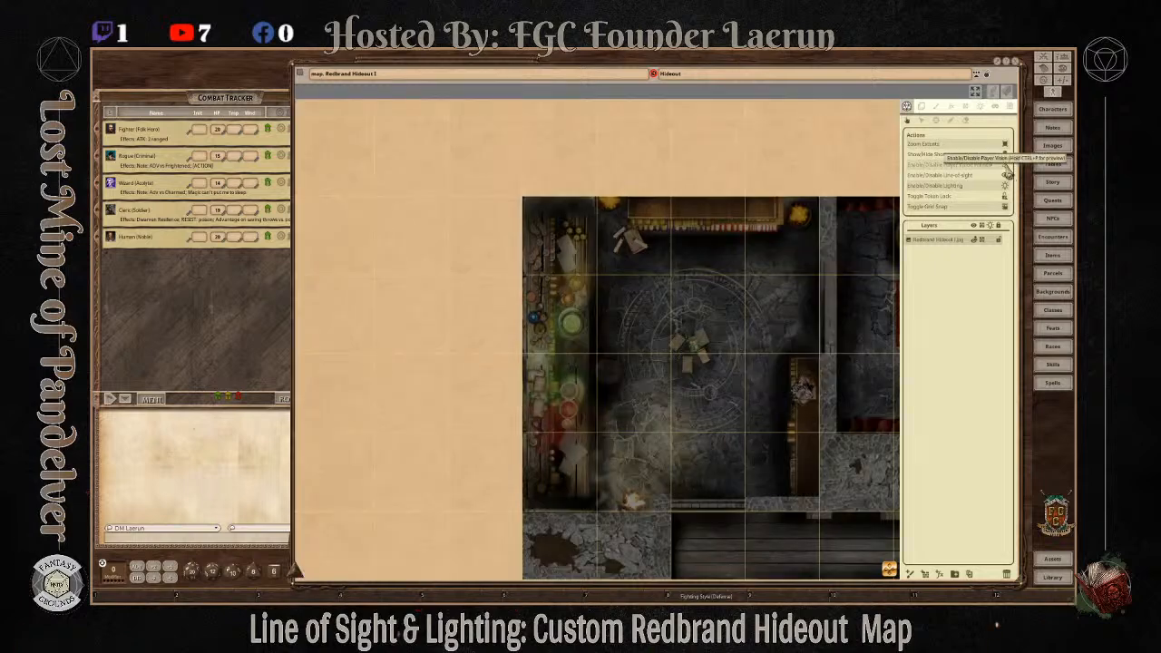
Step: Compare the ritual-circle room with and without the player vision preview
scroll(873, 379, "up", 2)
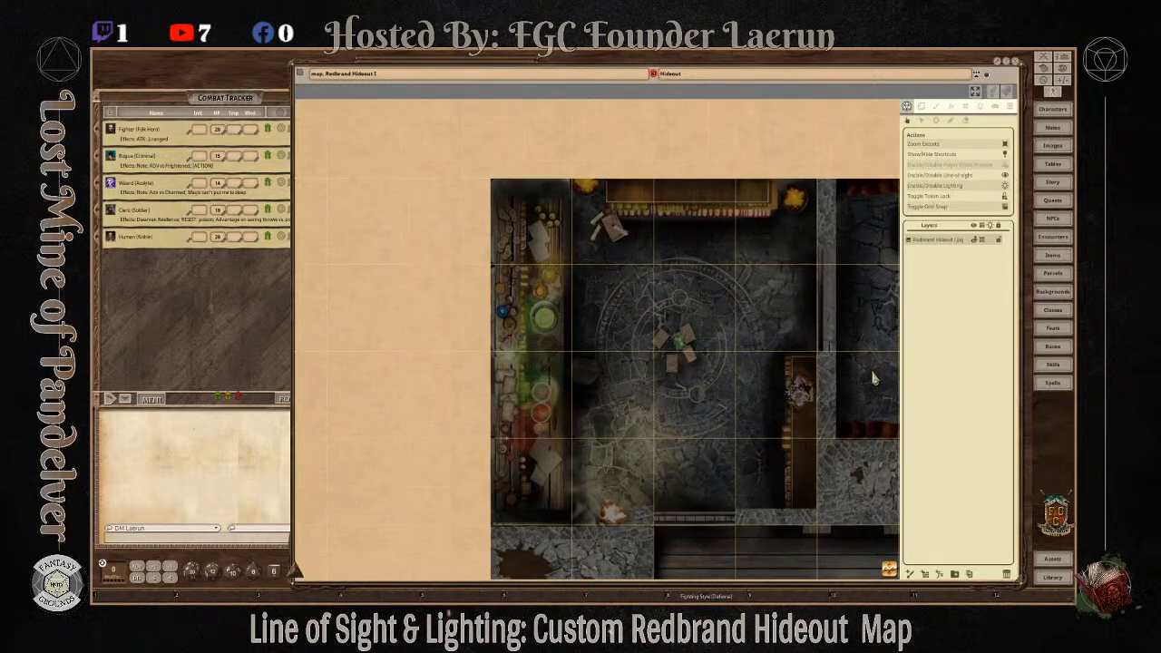
key("ctrl+p")
key("ctrl+p")
key("ctrl+p")
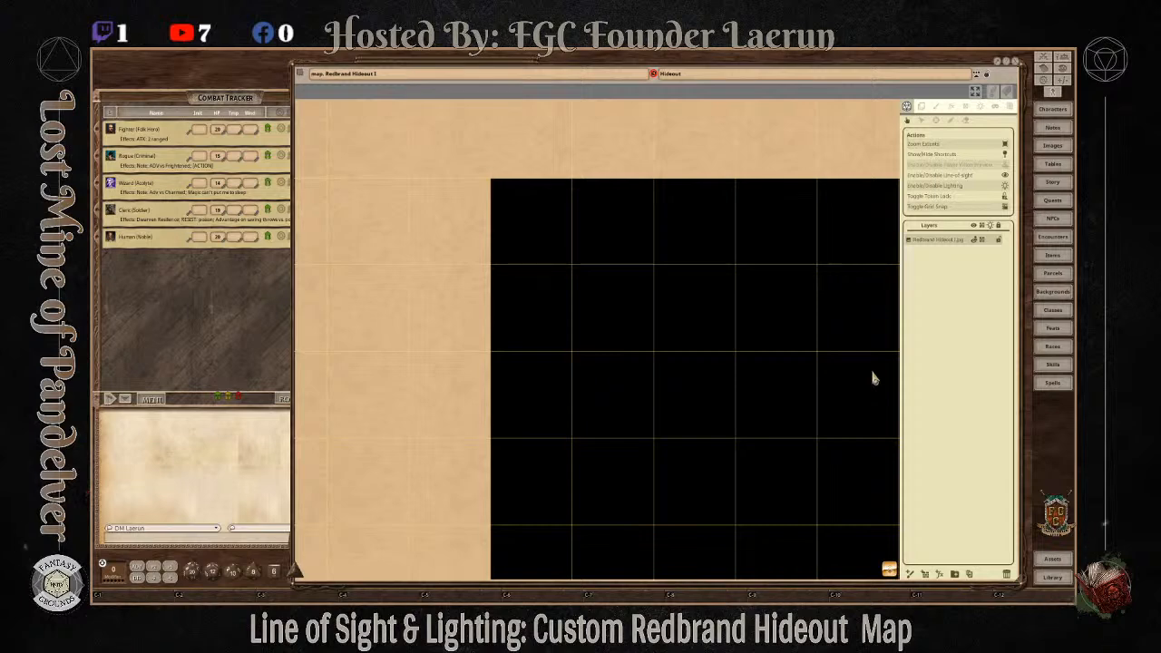
key("ctrl+p")
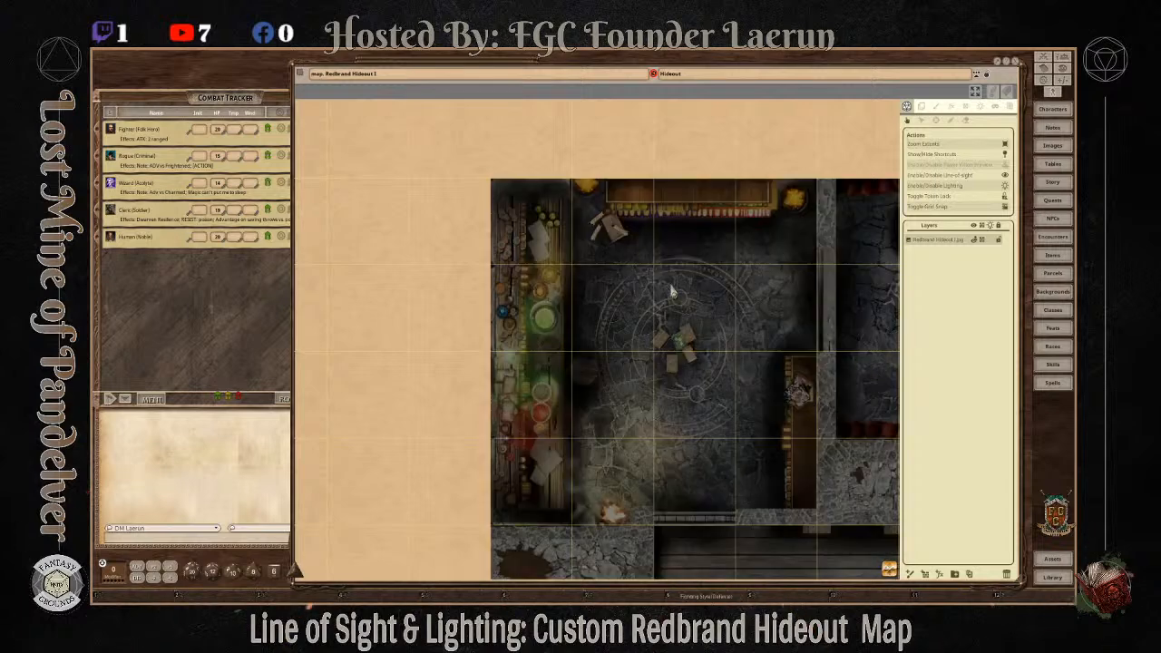
Step: Place the Fighter token from the combat tracker onto the map inside the ritual circle
left_click(217, 107)
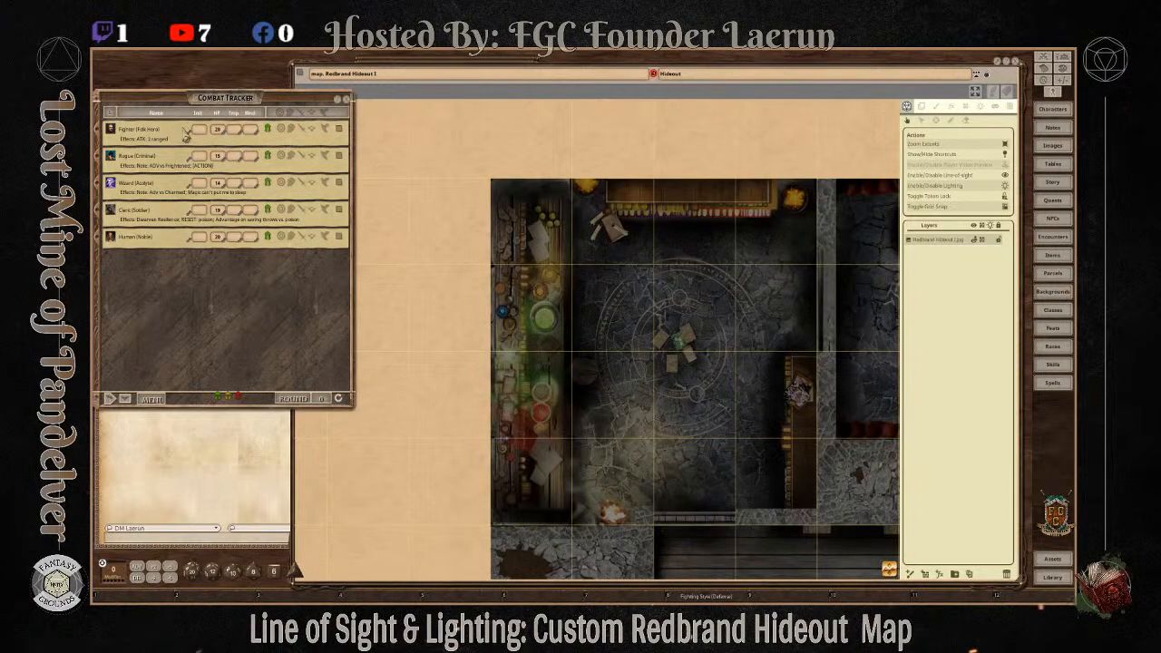
left_click_drag(110, 133, 700, 323)
scroll(780, 381, "down", 4)
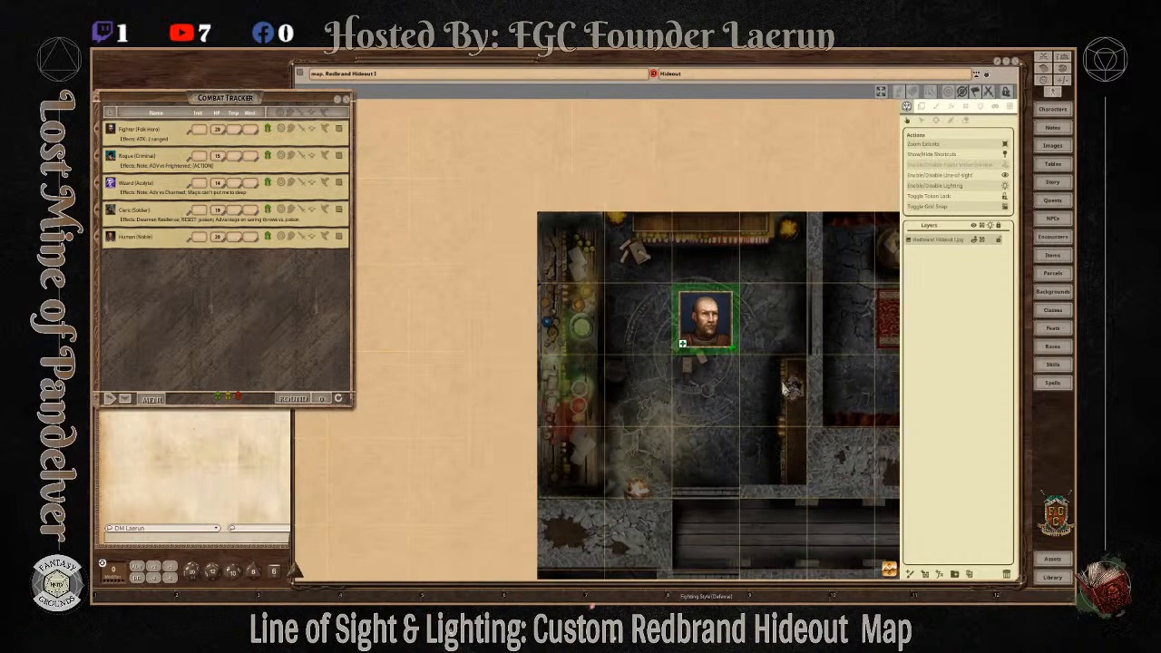
scroll(834, 415, "up", 1)
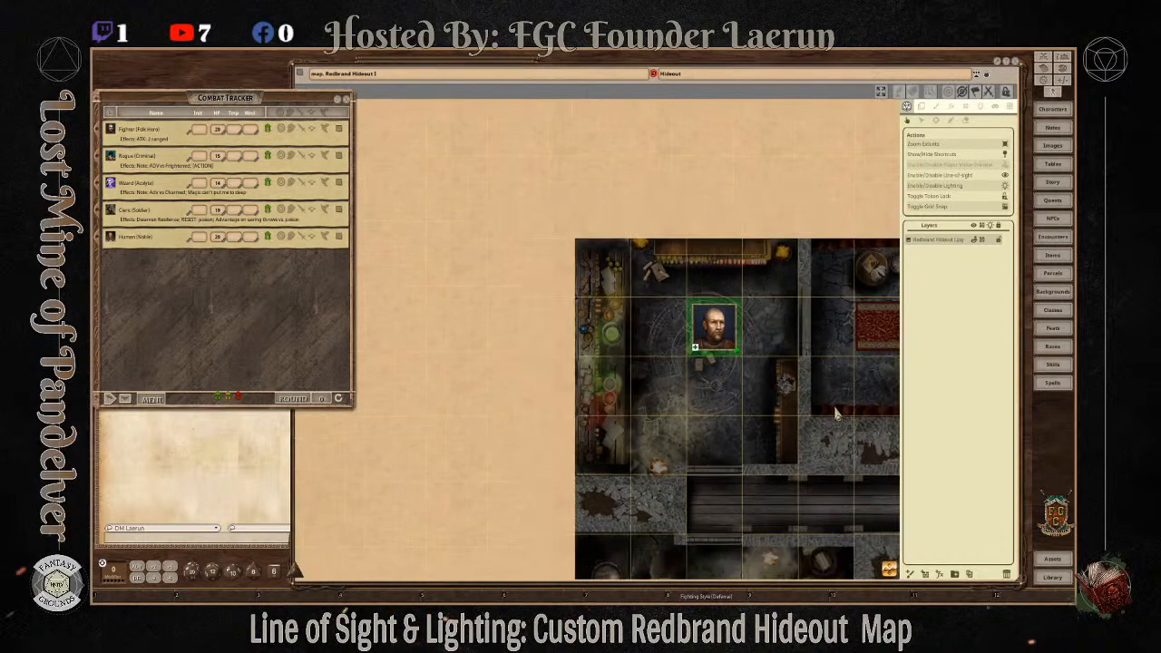
Step: Open the effects list beside the combat tracker and check the Fighter's character sheet for inventory and torch actions
left_click(1055, 91)
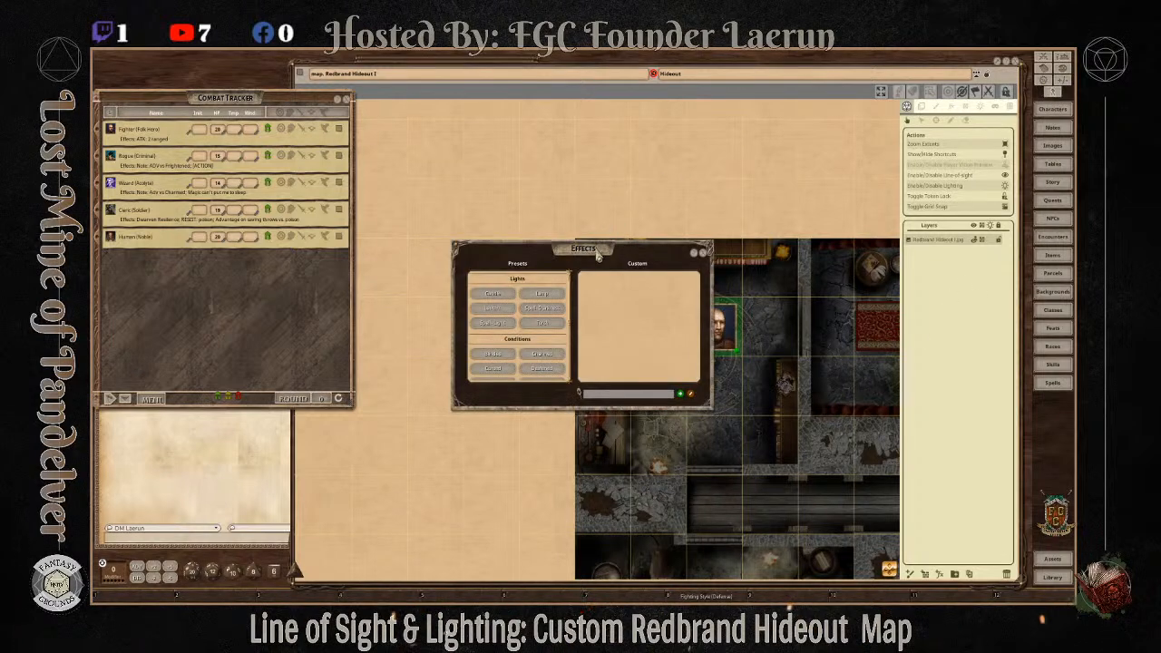
left_click_drag(600, 248, 511, 162)
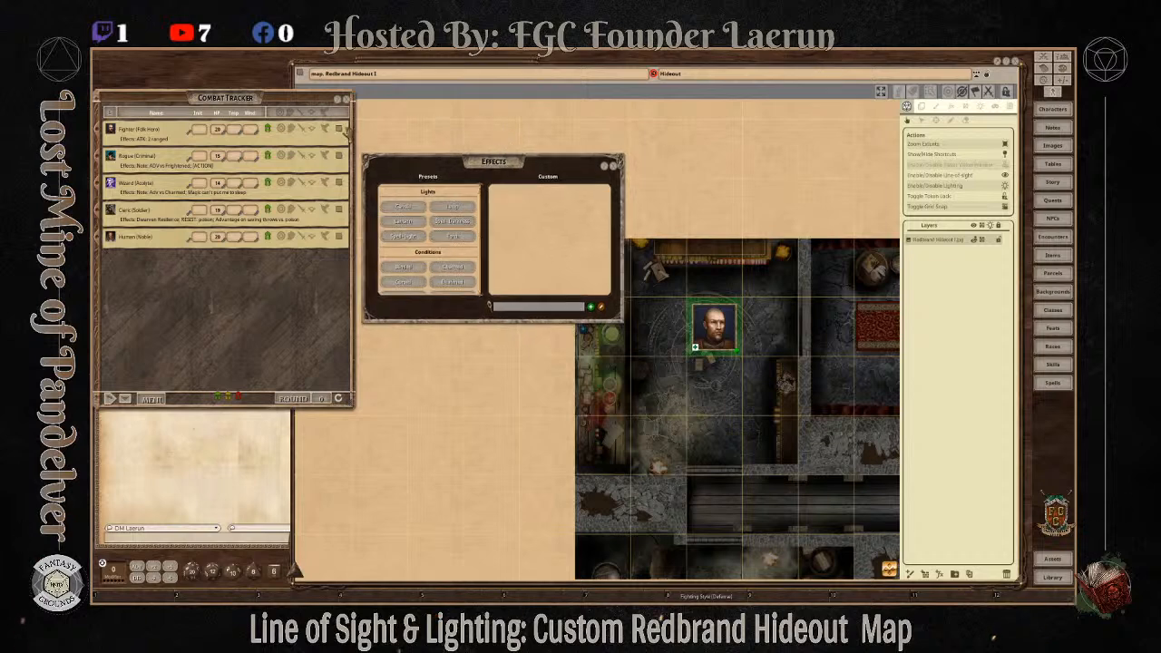
left_click(341, 130)
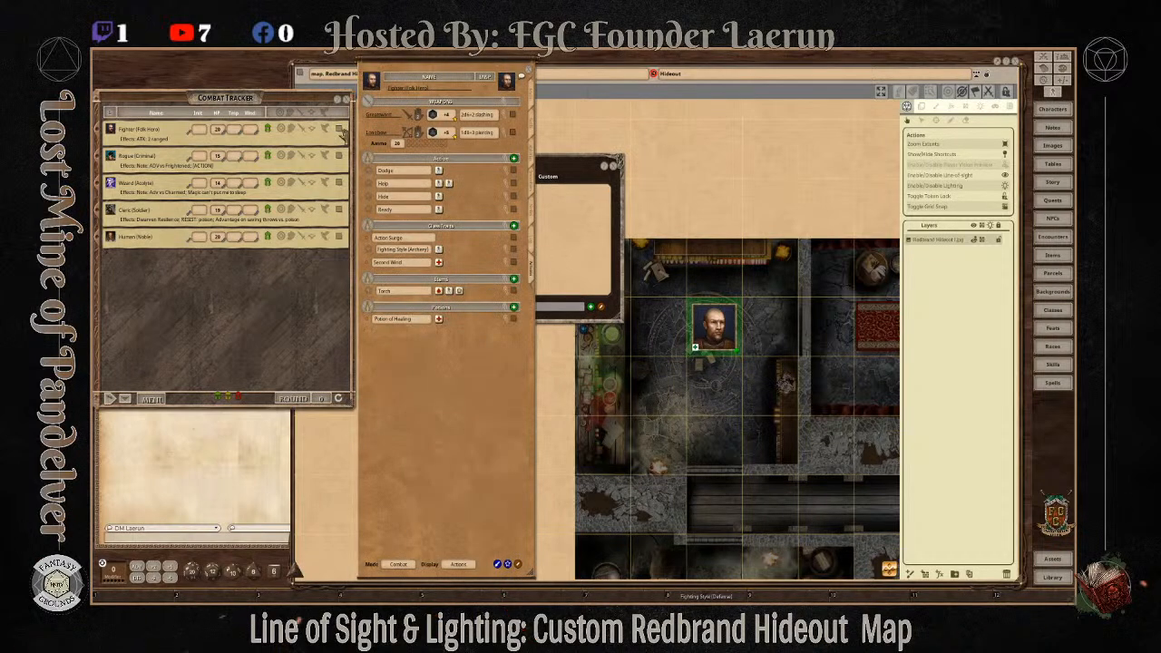
left_click(532, 192)
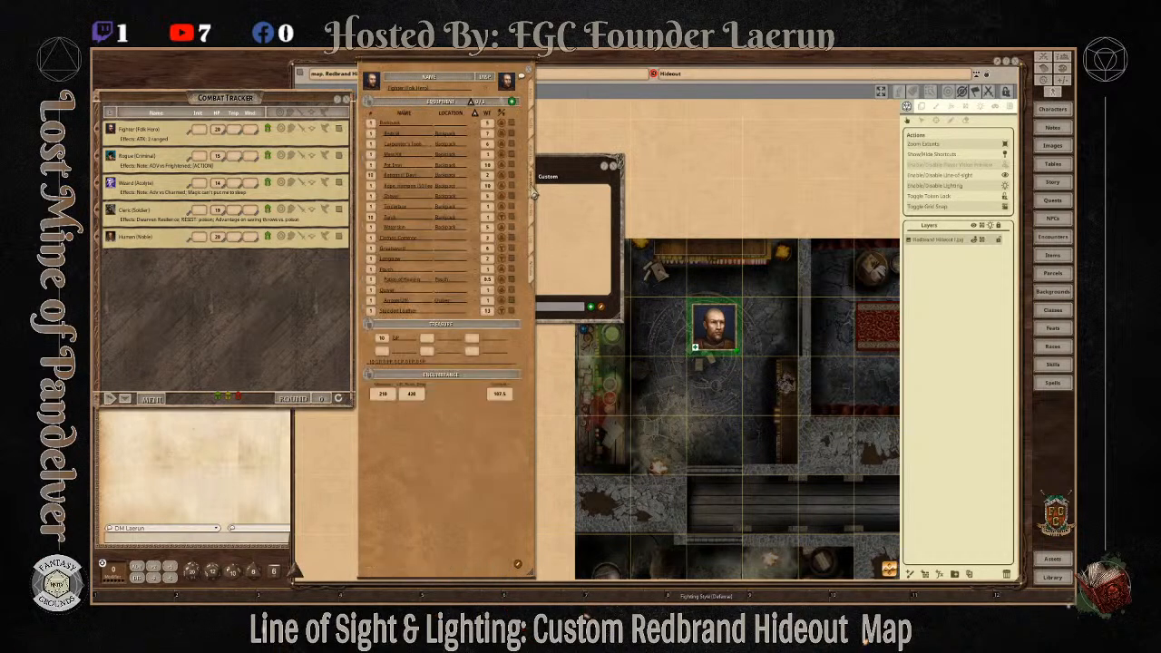
left_click(533, 280)
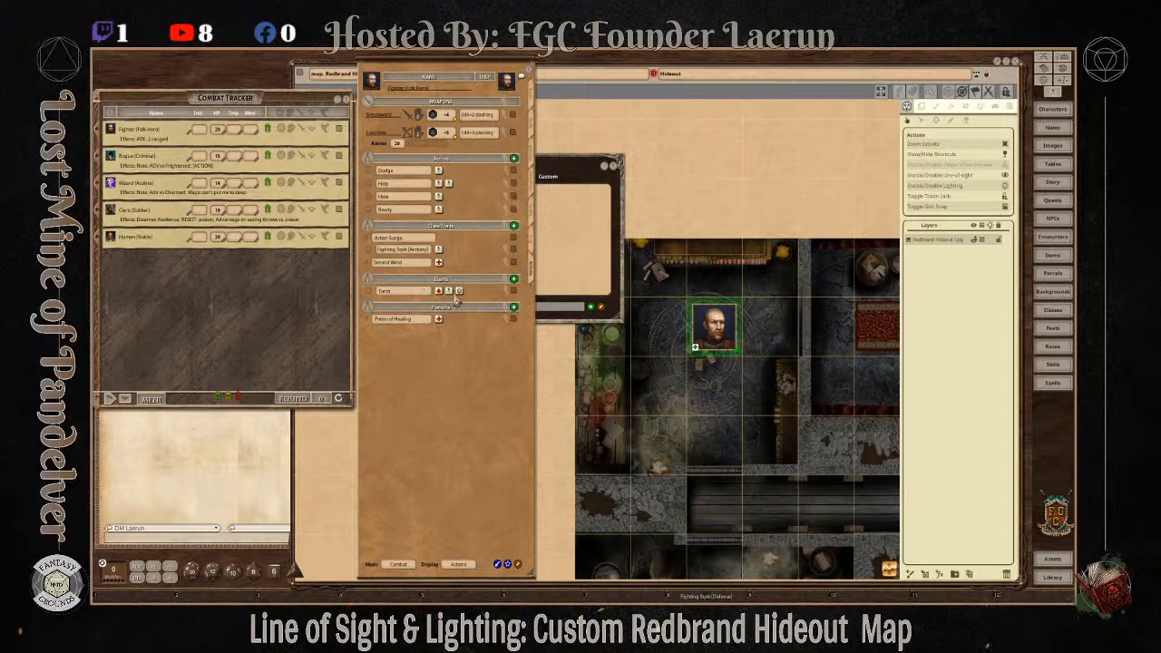
left_click(531, 78)
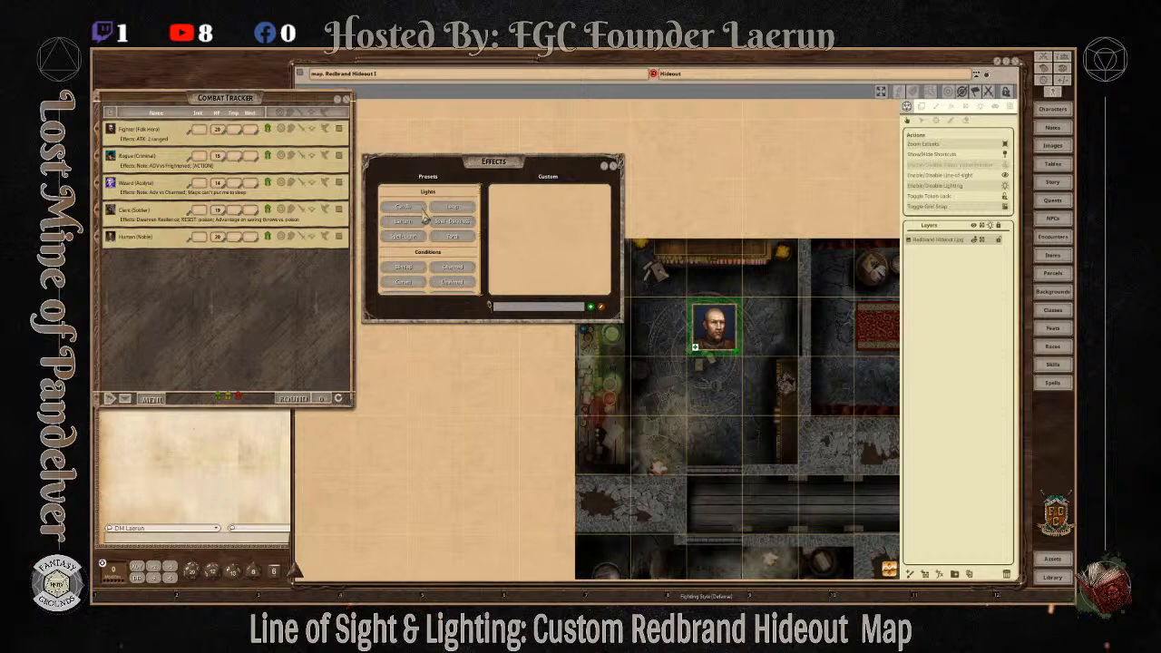
Step: Apply the preset Torch light effect to the Fighter in the combat tracker and close the effects list
left_click_drag(445, 239, 283, 172)
left_click_drag(171, 136, 172, 136)
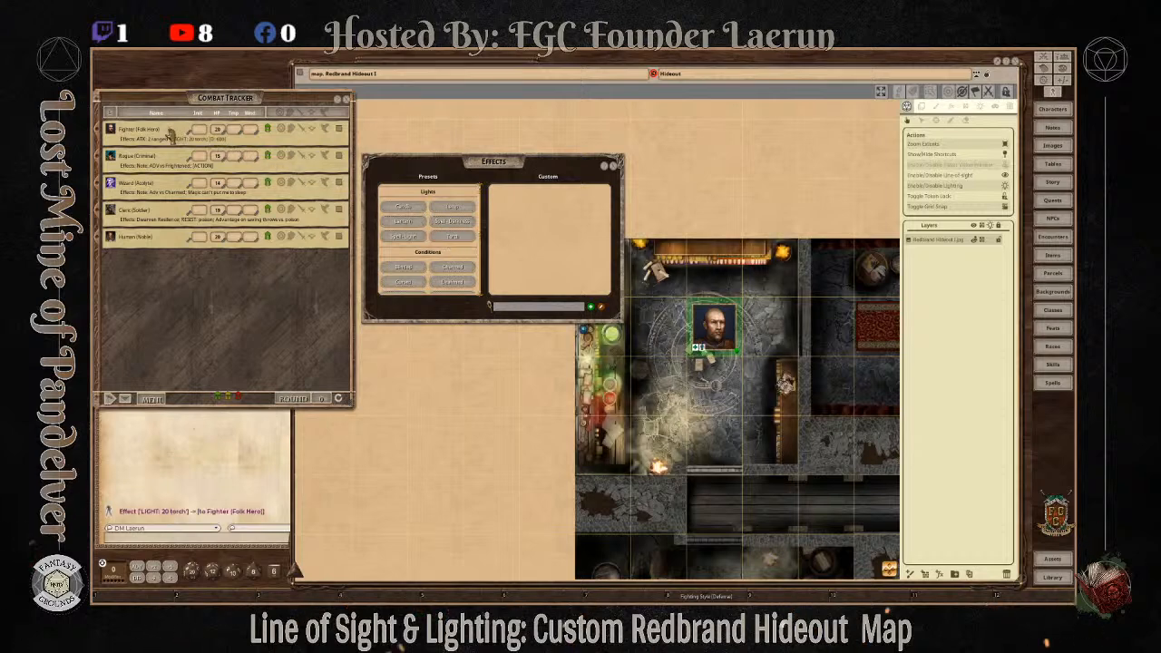
left_click(615, 168)
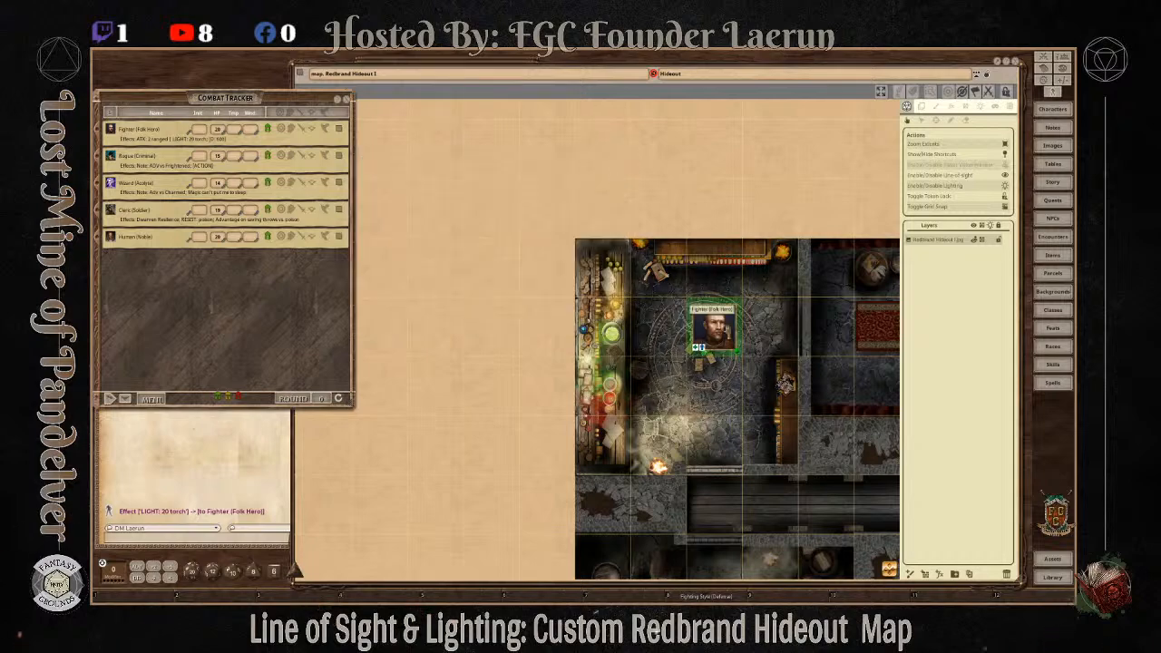
Step: Expand the Fighter's active effects in the combat tracker
scroll(739, 390, "up", 5)
scroll(736, 396, "down", 1)
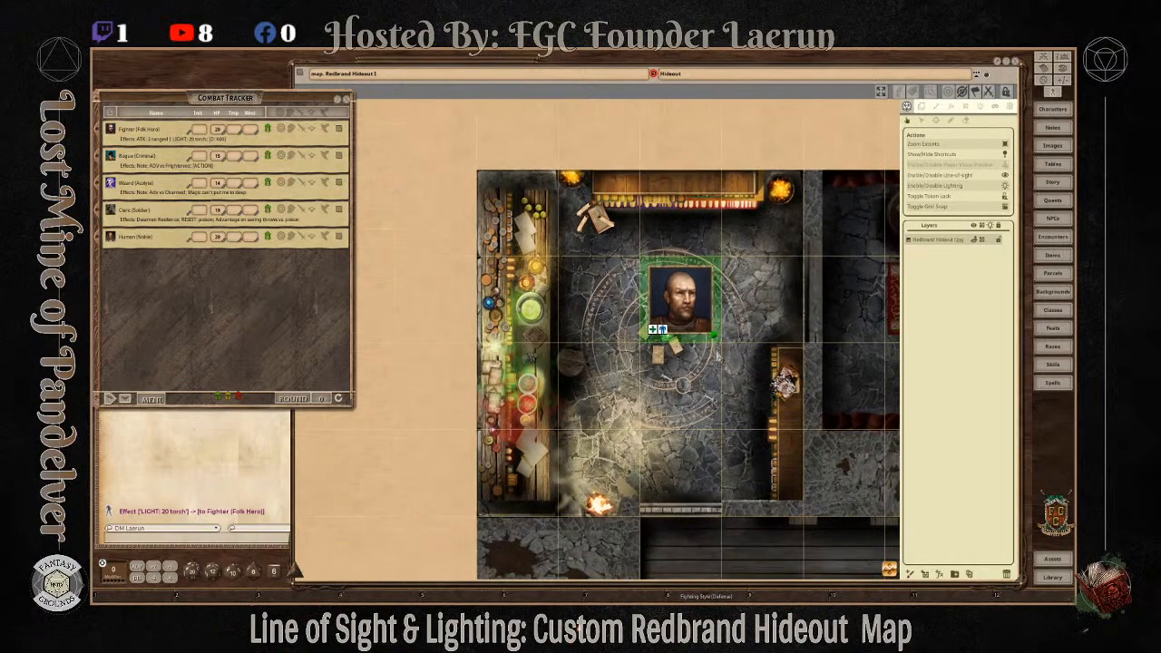
scroll(737, 379, "down", 3)
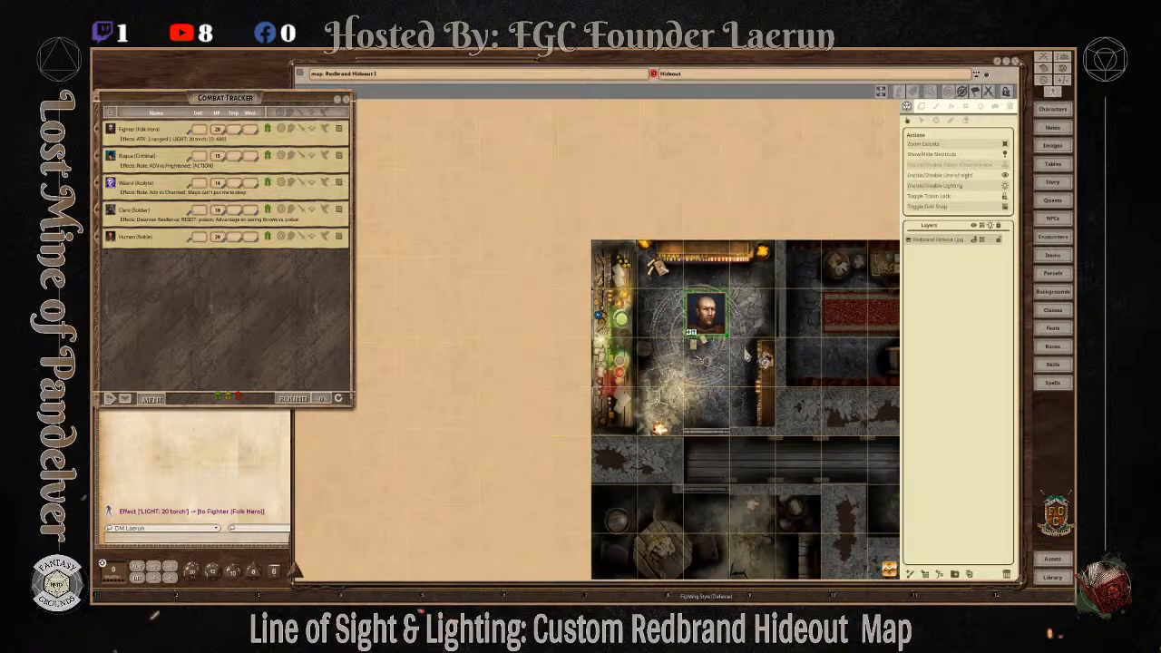
scroll(736, 379, "up", 2)
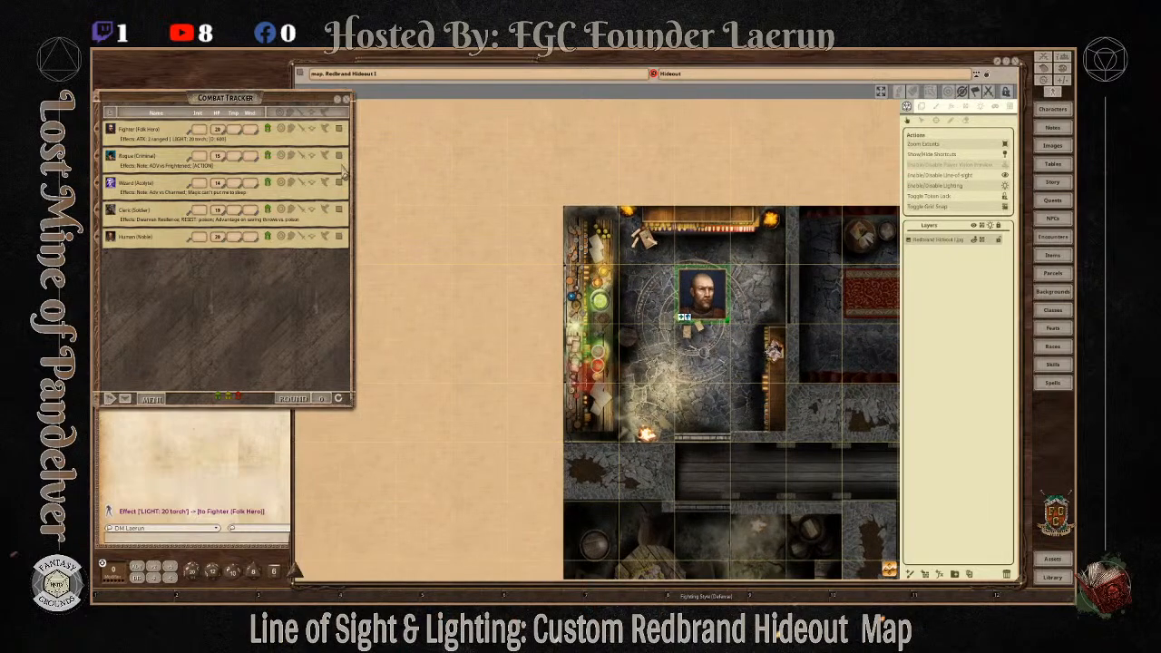
left_click(338, 130)
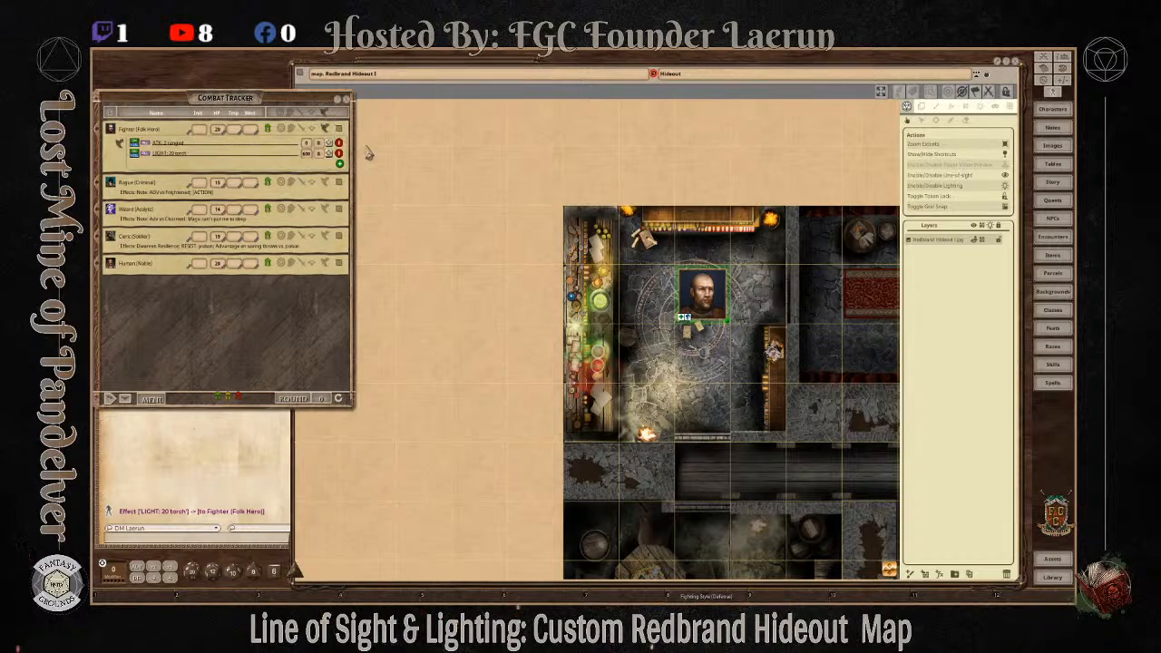
Step: Open the door on the south side of the ritual-circle room and move the Fighter token into the corridor outside
scroll(688, 317, "down", 2)
left_click(701, 306)
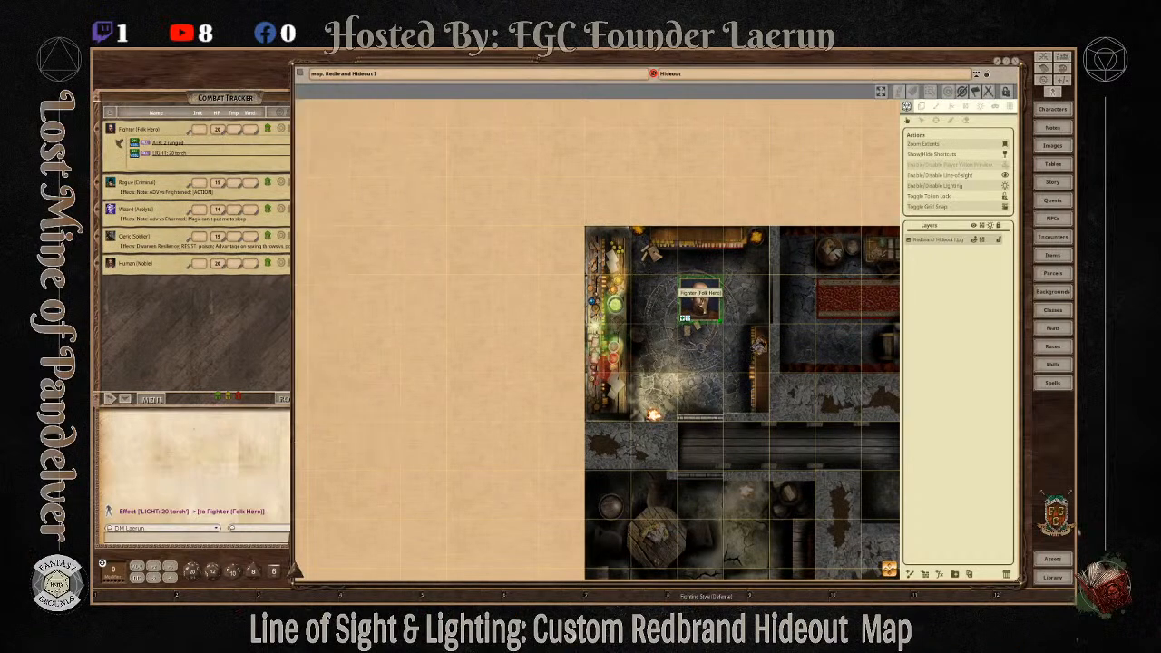
scroll(694, 418, "up", 3)
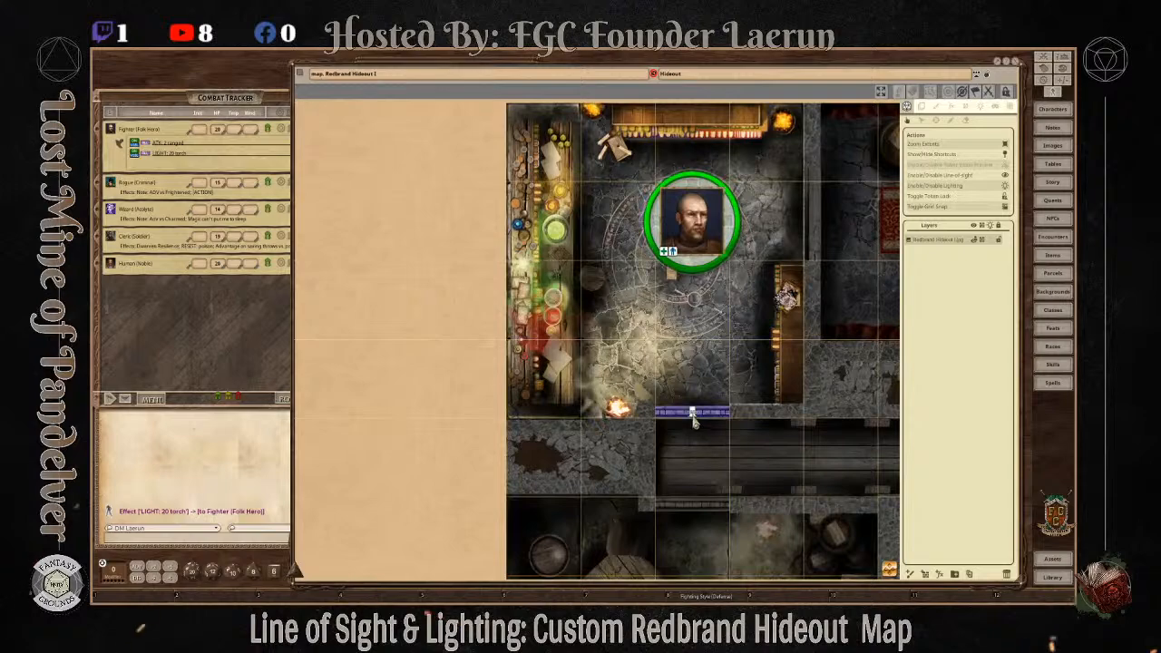
left_click(693, 414)
scroll(787, 427, "down", 2)
scroll(795, 428, "up", 2)
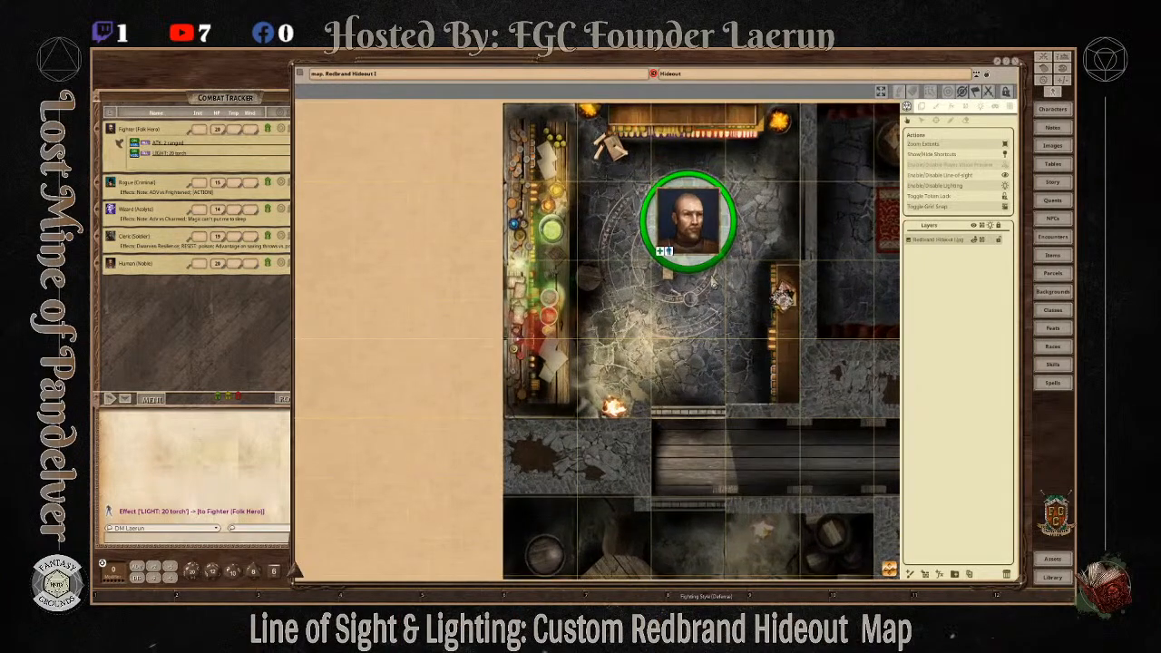
left_click_drag(692, 222, 853, 448)
scroll(767, 400, "down", 3)
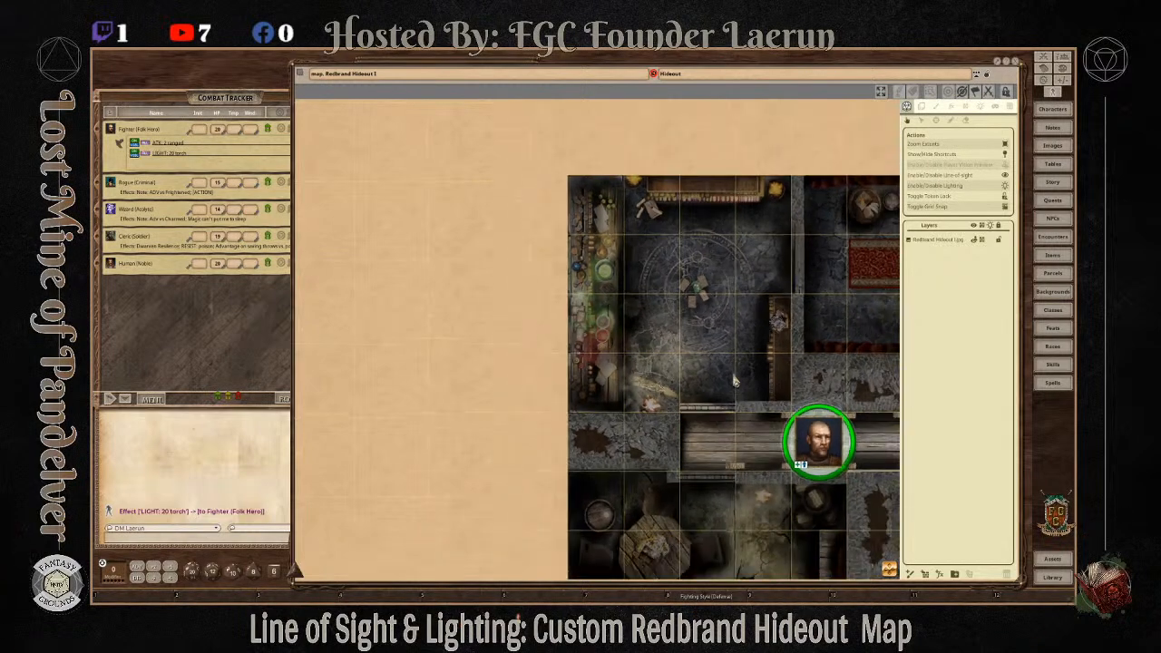
Step: Place a light with the Torch preset on the fire in the southwest corner of the ritual-circle room
scroll(688, 263, "up", 2)
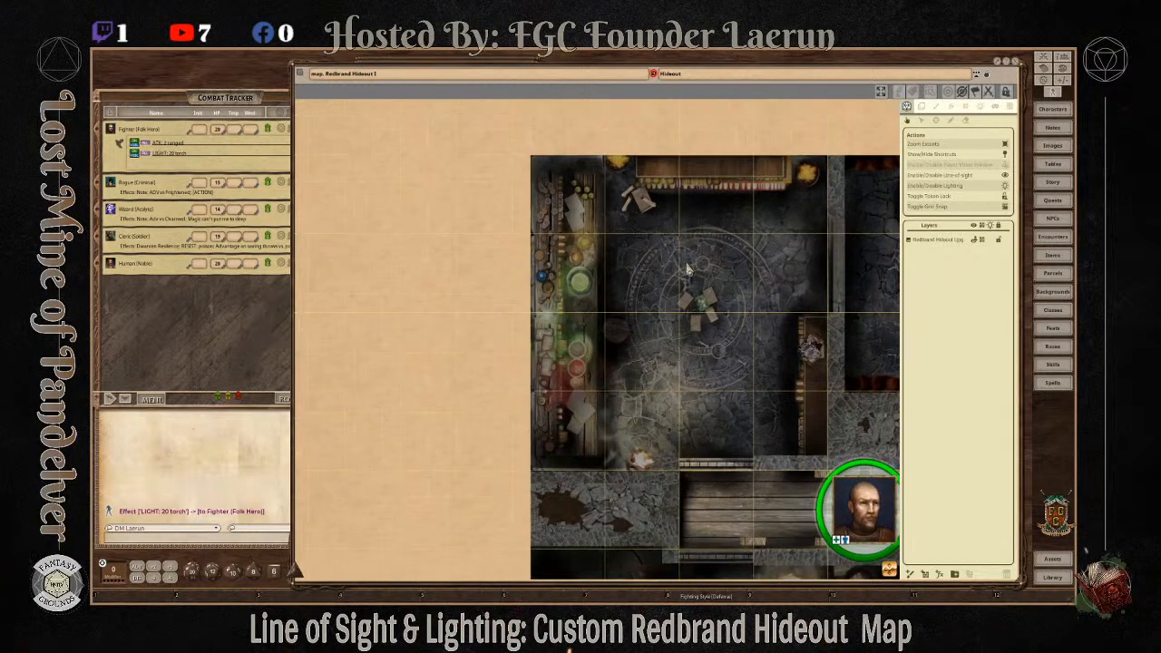
scroll(687, 269, "down", 1)
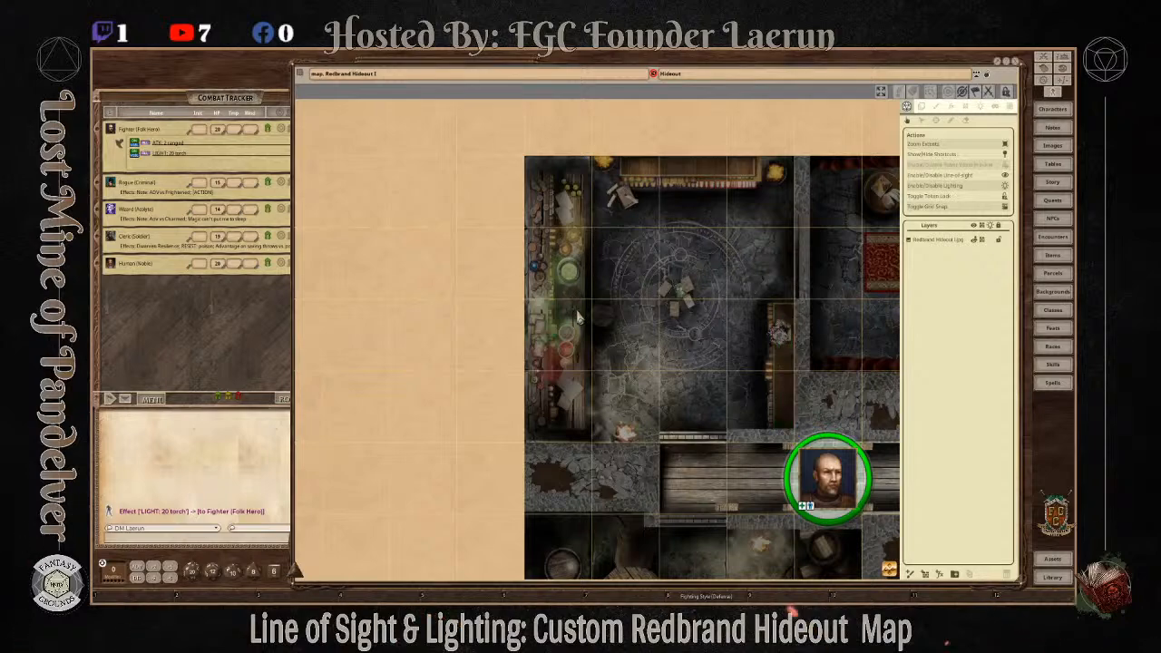
scroll(660, 326, "up", 1)
scroll(658, 325, "down", 2)
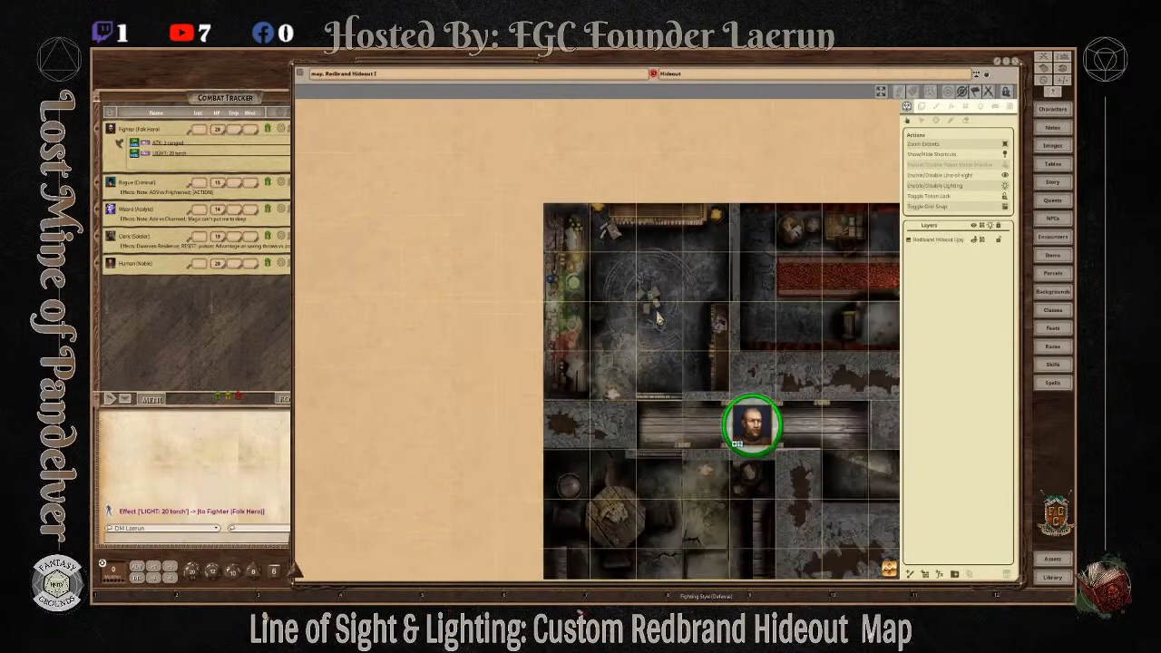
scroll(667, 313, "up", 1)
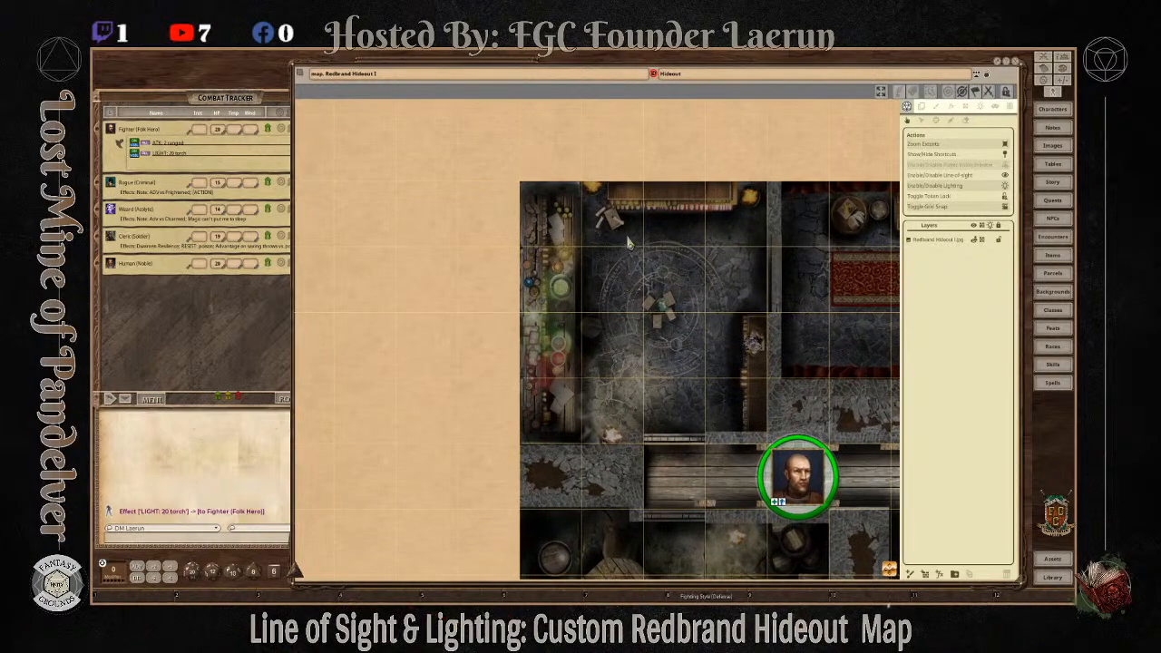
scroll(592, 281, "up", 2)
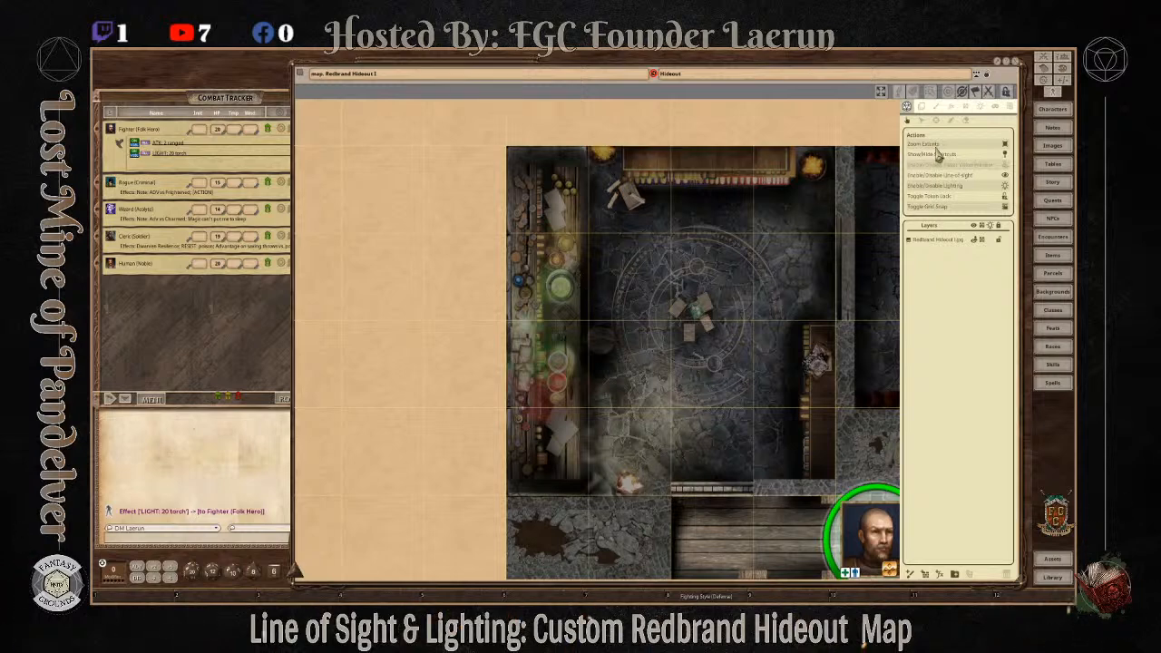
left_click(981, 109)
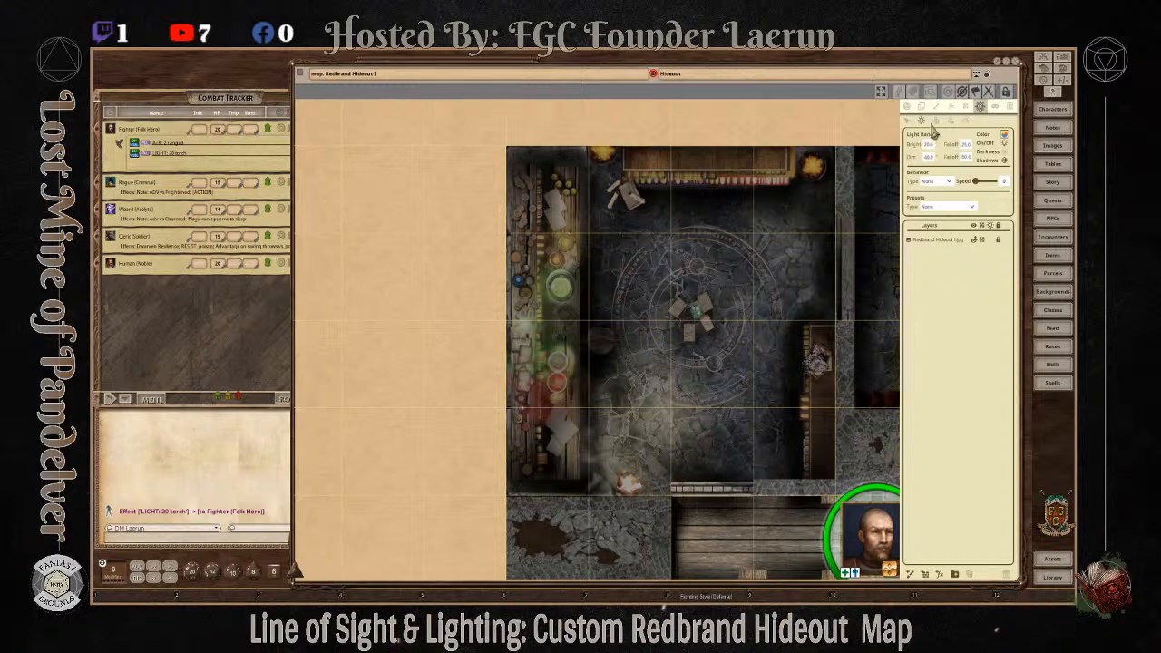
left_click(971, 207)
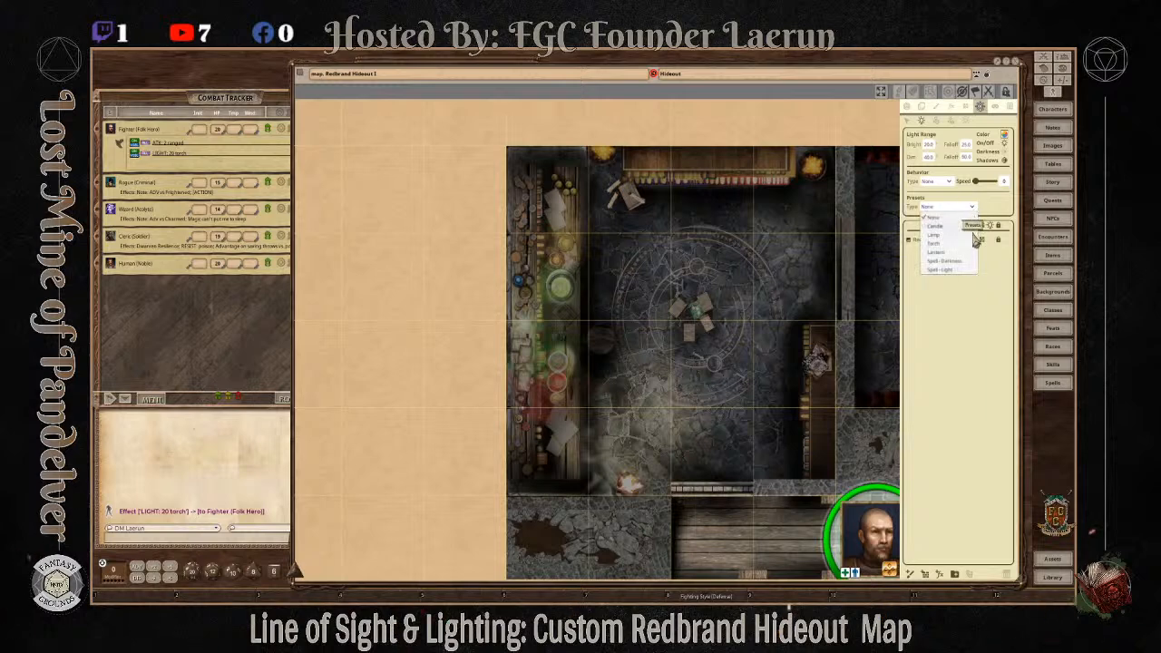
left_click(964, 244)
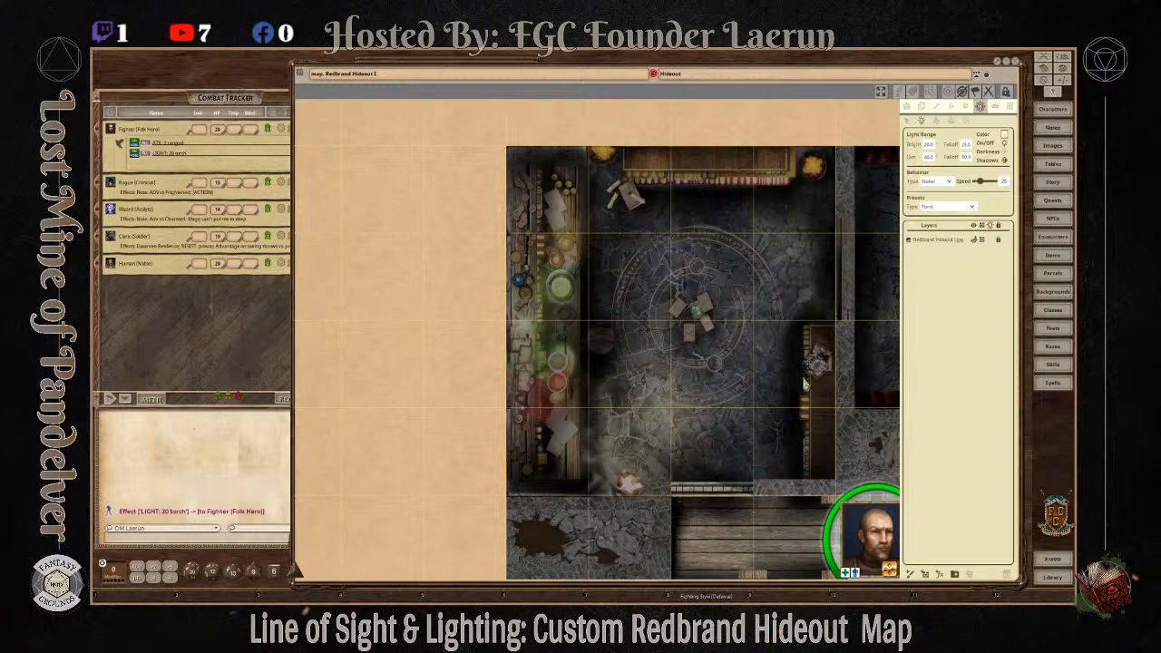
left_click(628, 488)
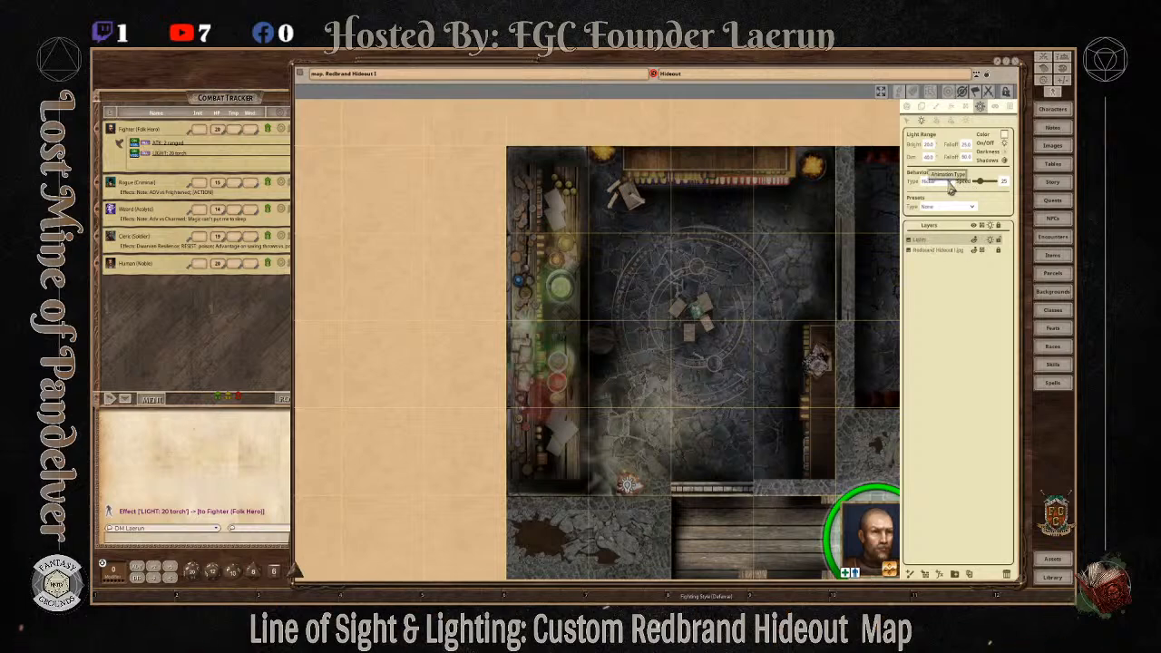
Step: Reapply the Torch preset in the light settings and set the light colour to orange
left_click(972, 207)
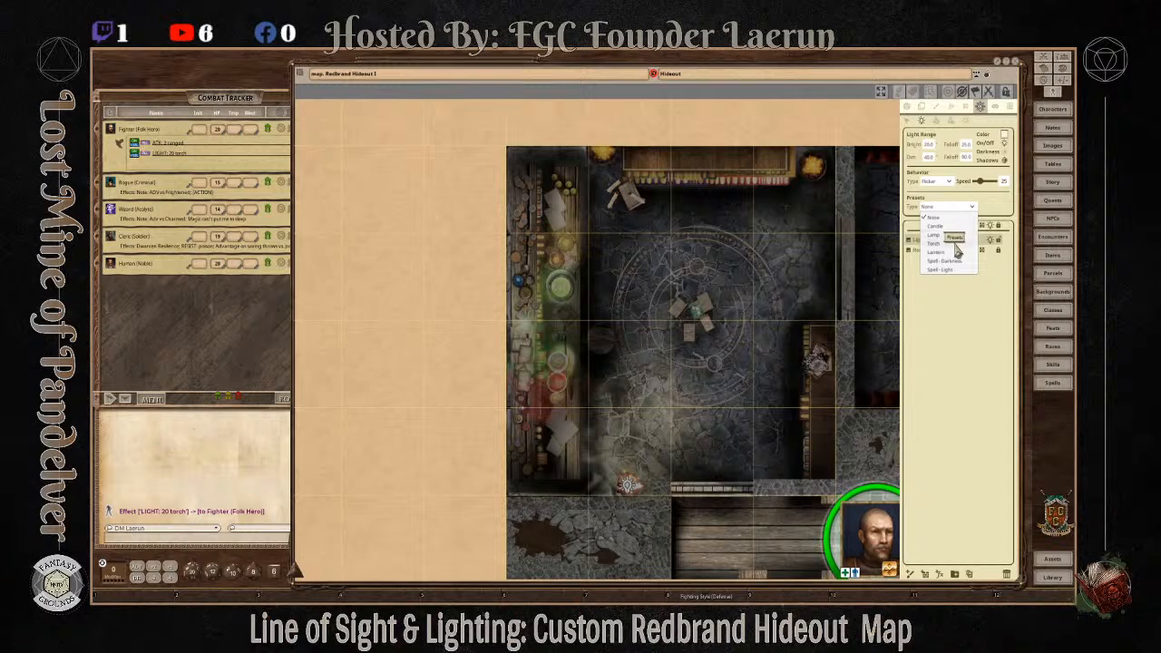
left_click(952, 243)
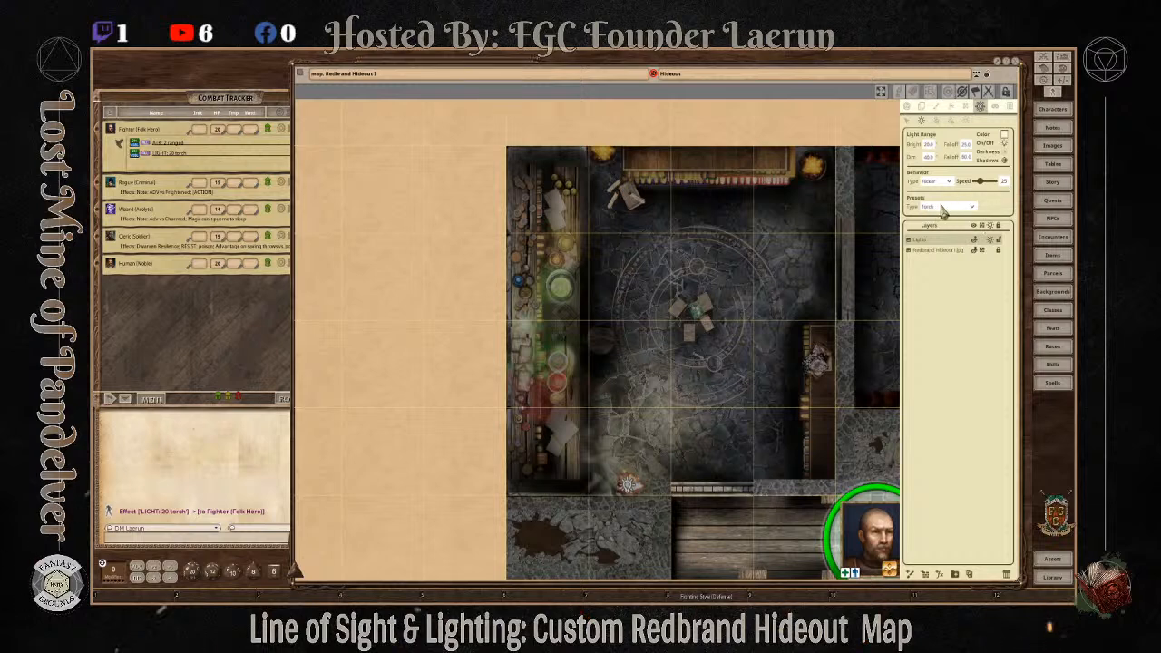
left_click(1004, 134)
left_click(558, 291)
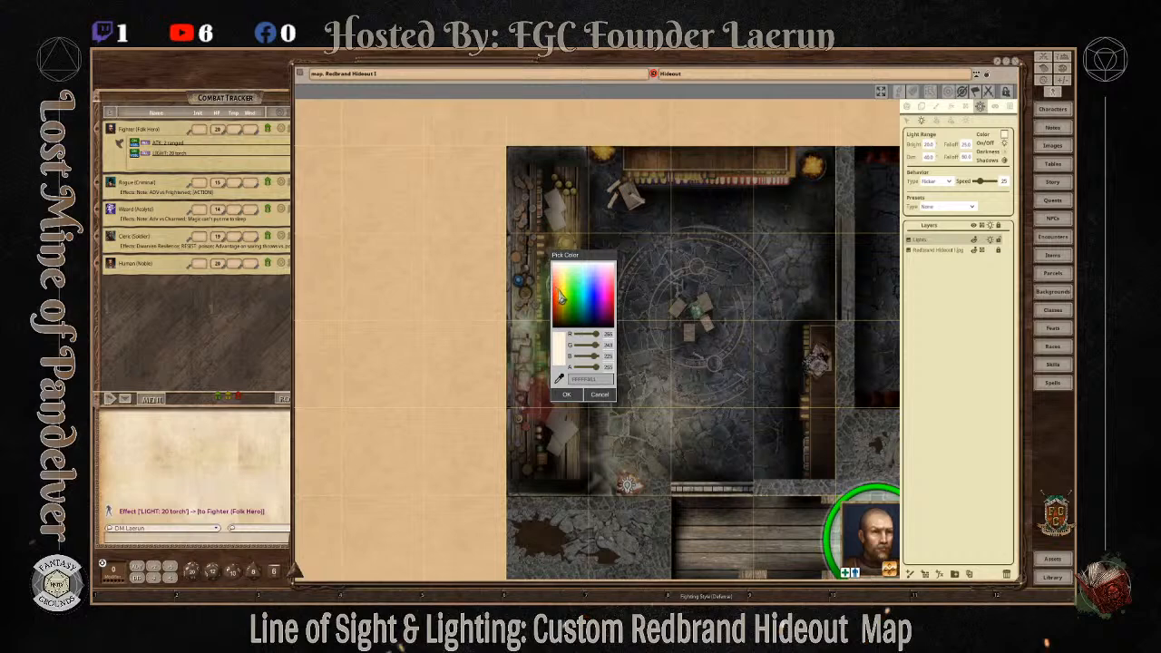
left_click(562, 292)
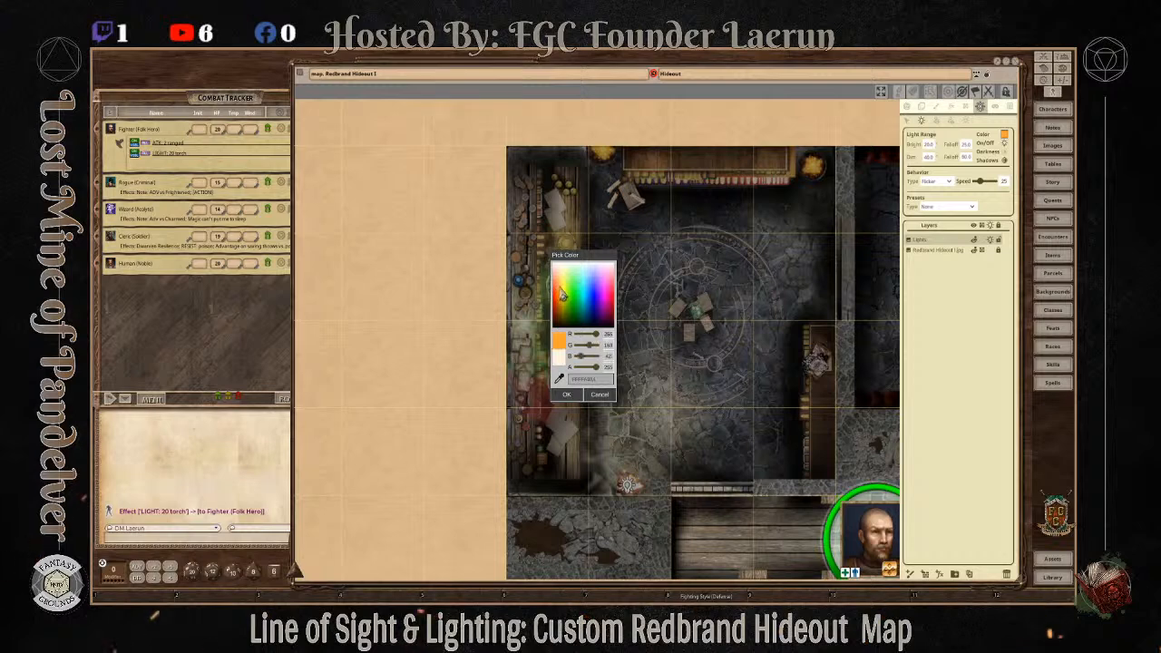
left_click(568, 395)
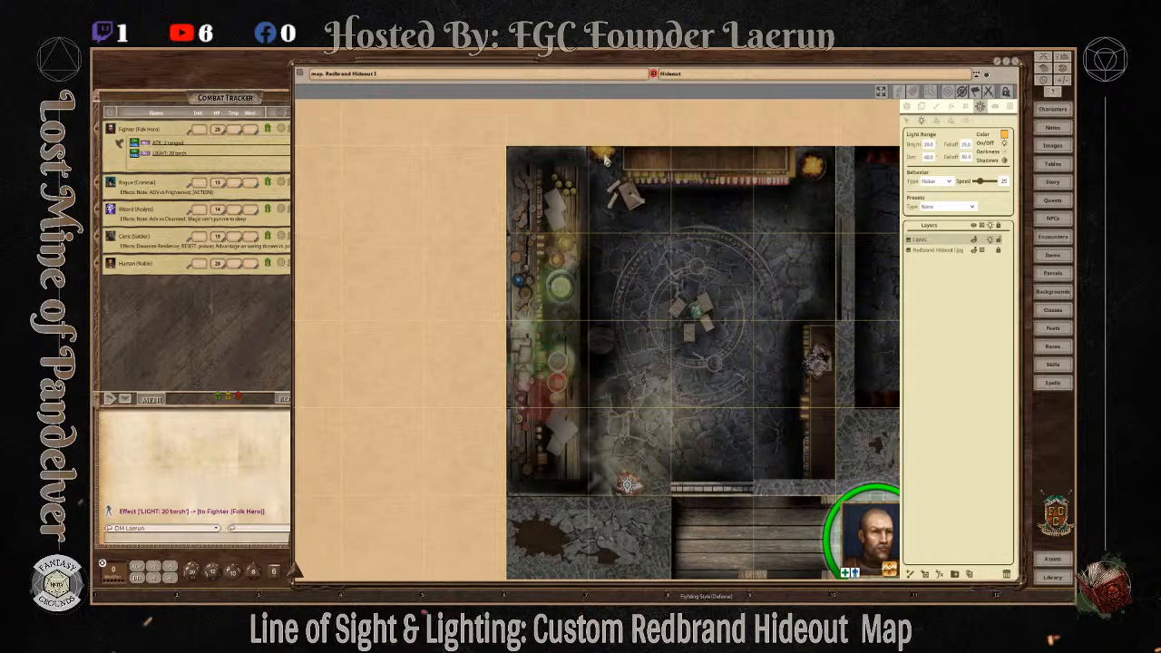
Step: Return to play mode and remove the "LIGHT: 20 torch" effect from the Fighter in the combat tracker
left_click(907, 106)
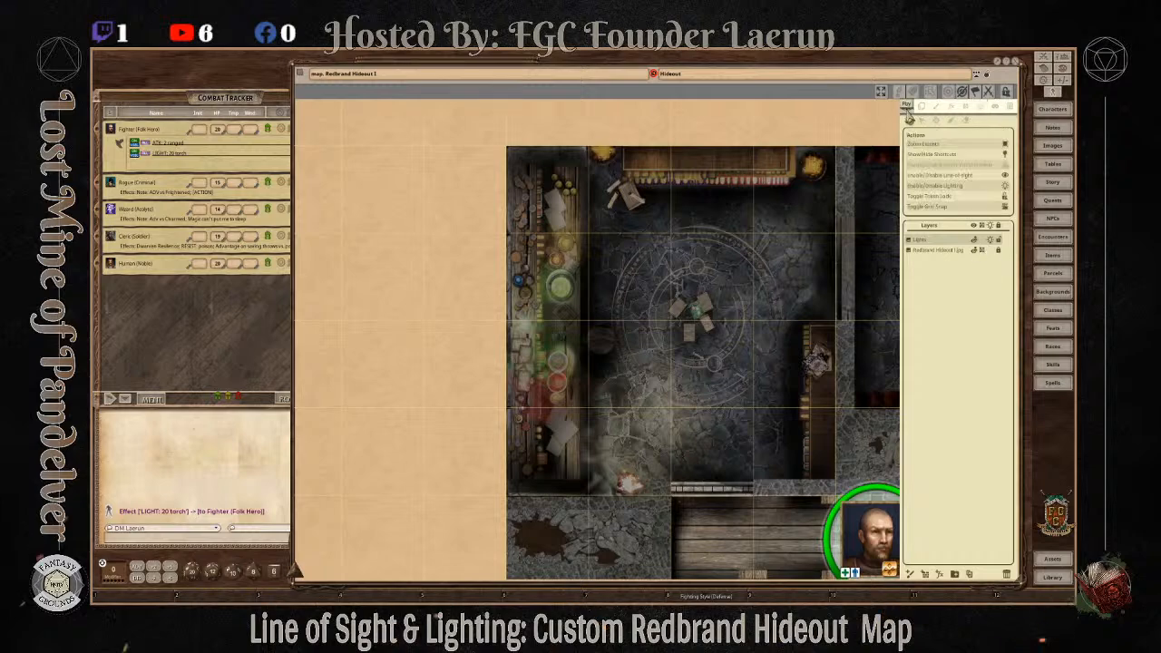
scroll(818, 269, "down", 4)
scroll(812, 385, "up", 1)
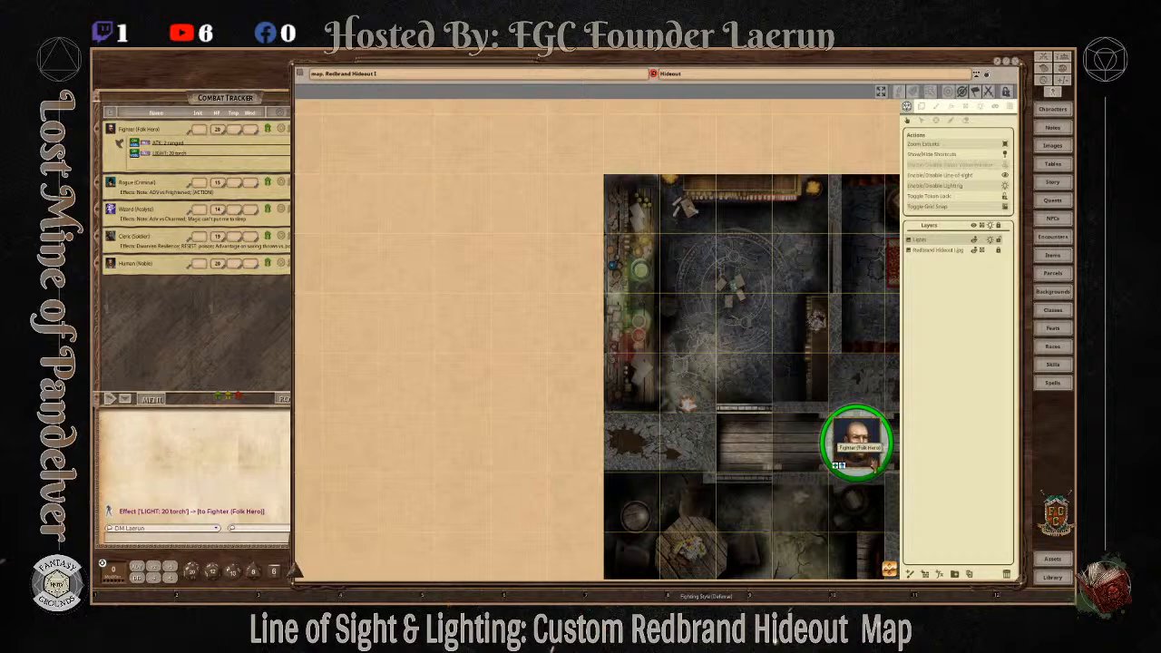
left_click(236, 110)
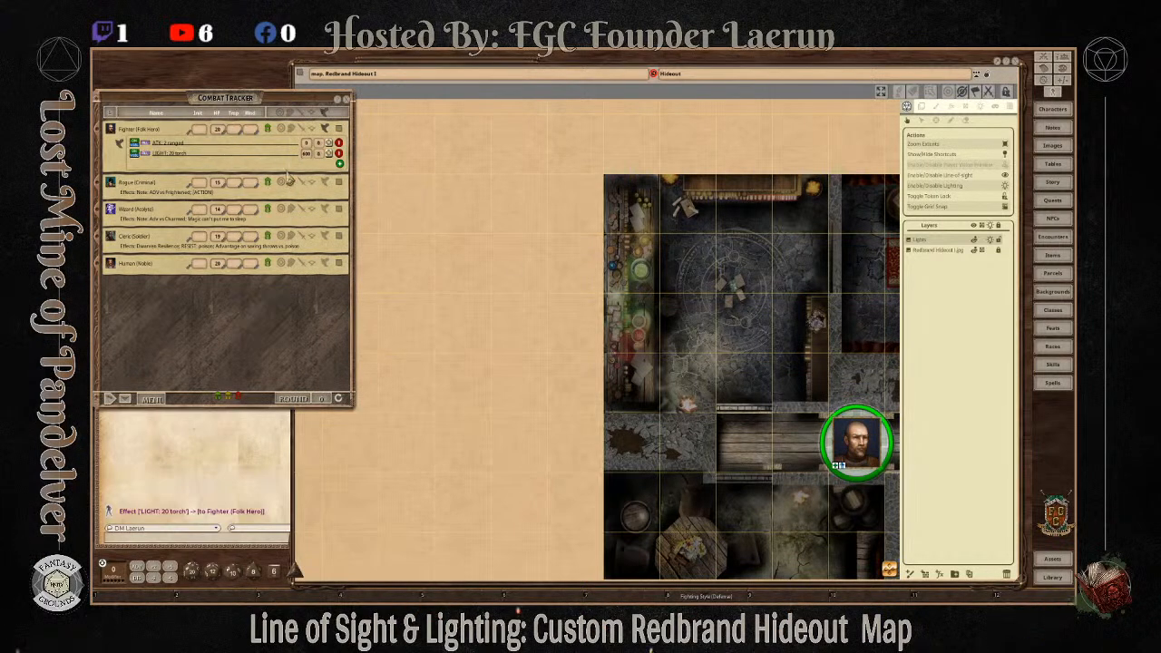
left_click(338, 152)
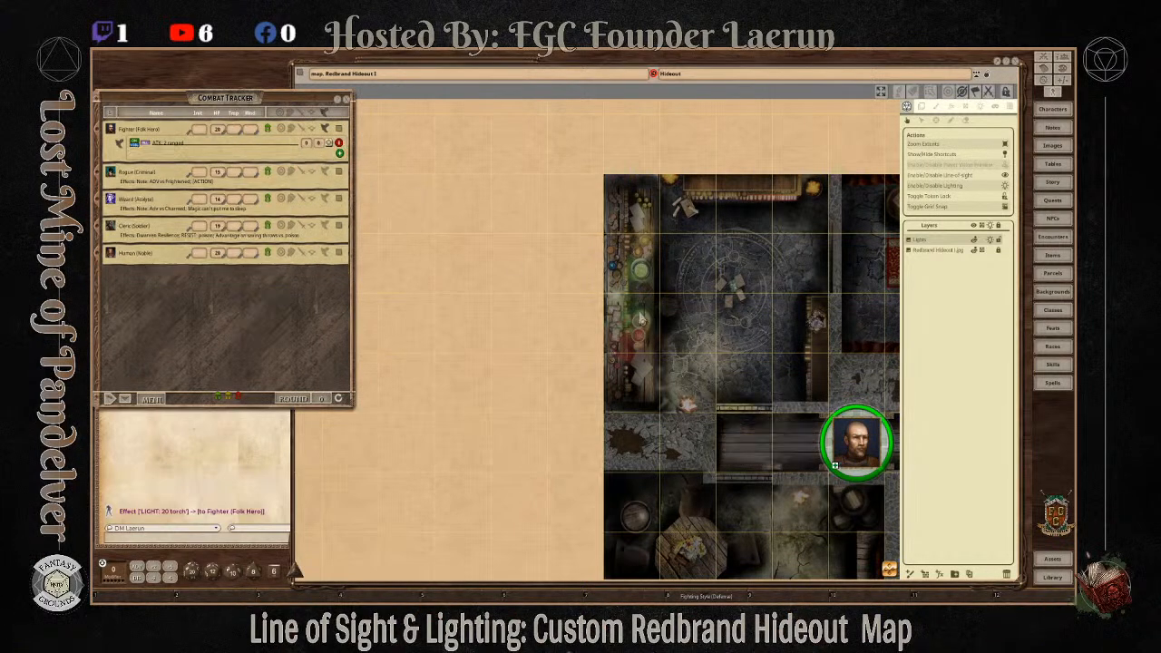
Step: Open the ritual-circle room's south door and move the Fighter token from the corridor back into the room
left_click(743, 409)
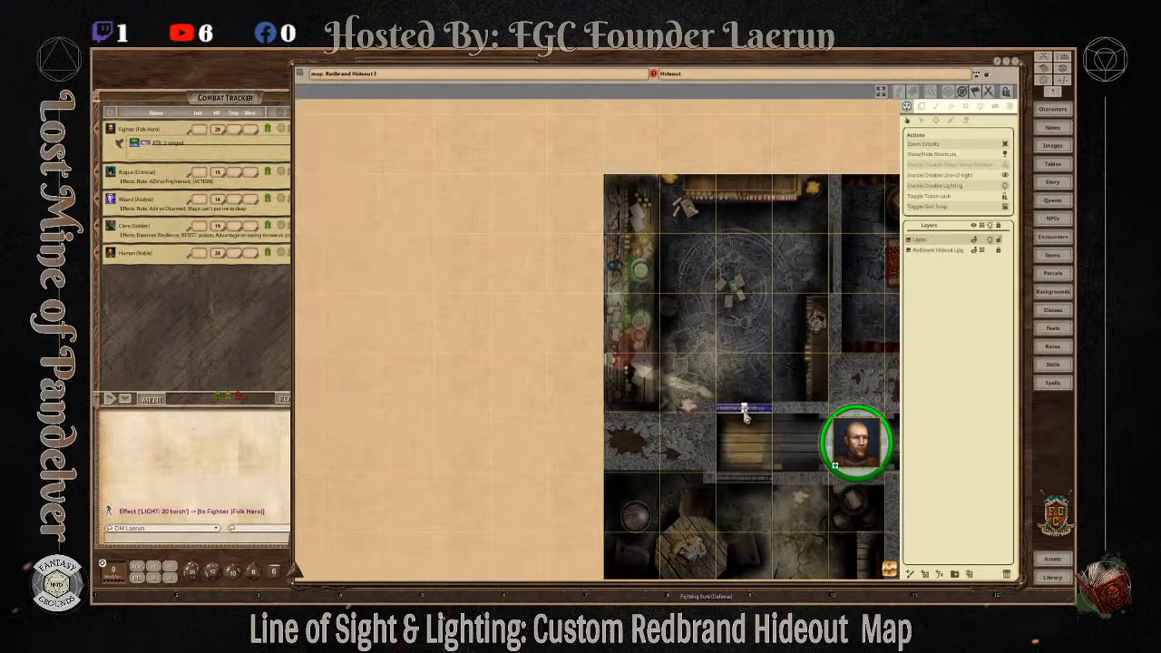
scroll(789, 473, "up", 8)
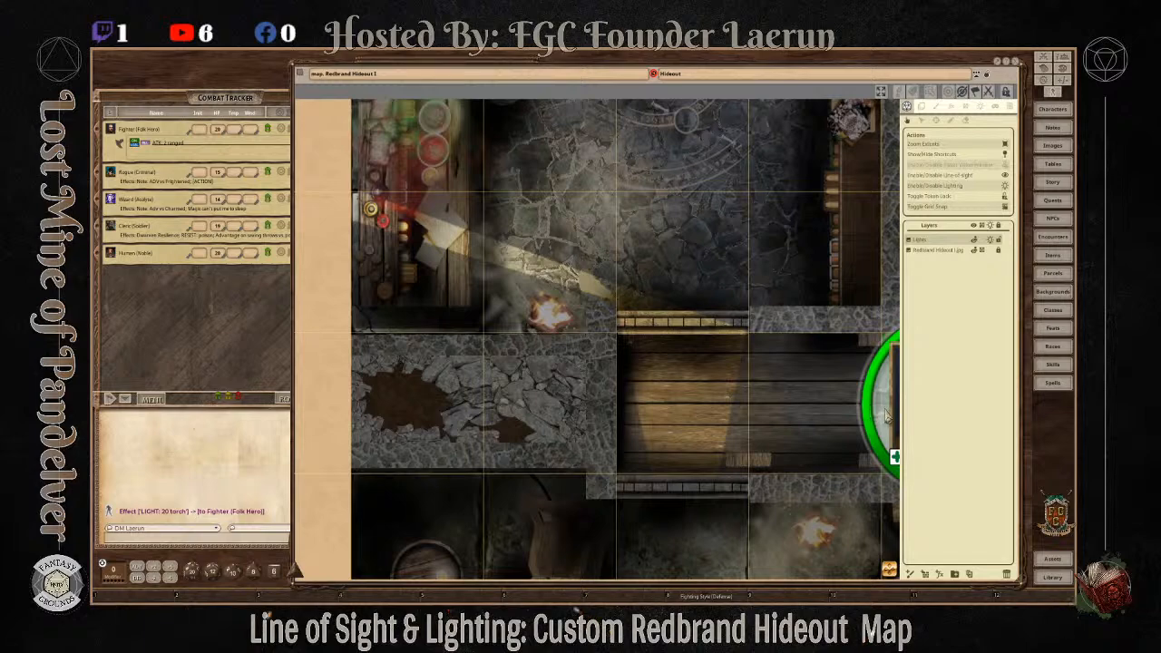
scroll(898, 476, "down", 1)
scroll(845, 523, "down", 1)
left_click_drag(887, 462, 532, 229)
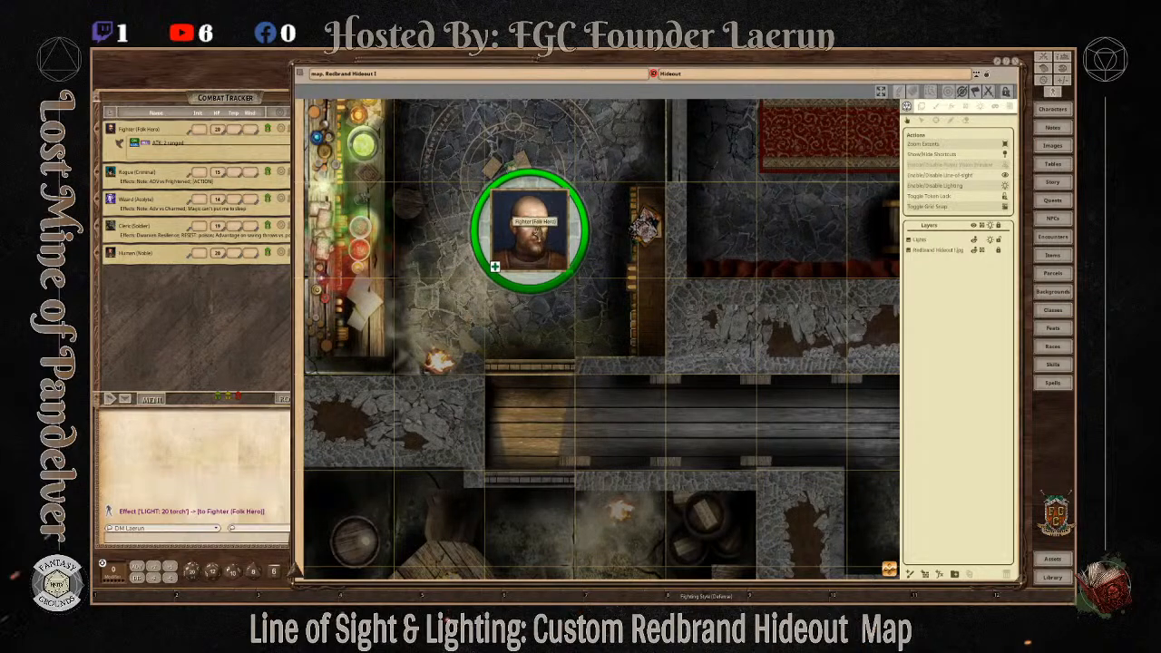
Step: Compare the Fighter's surroundings in the ritual-circle room with line of sight enabled and disabled
scroll(536, 228, "down", 2)
scroll(534, 283, "up", 1)
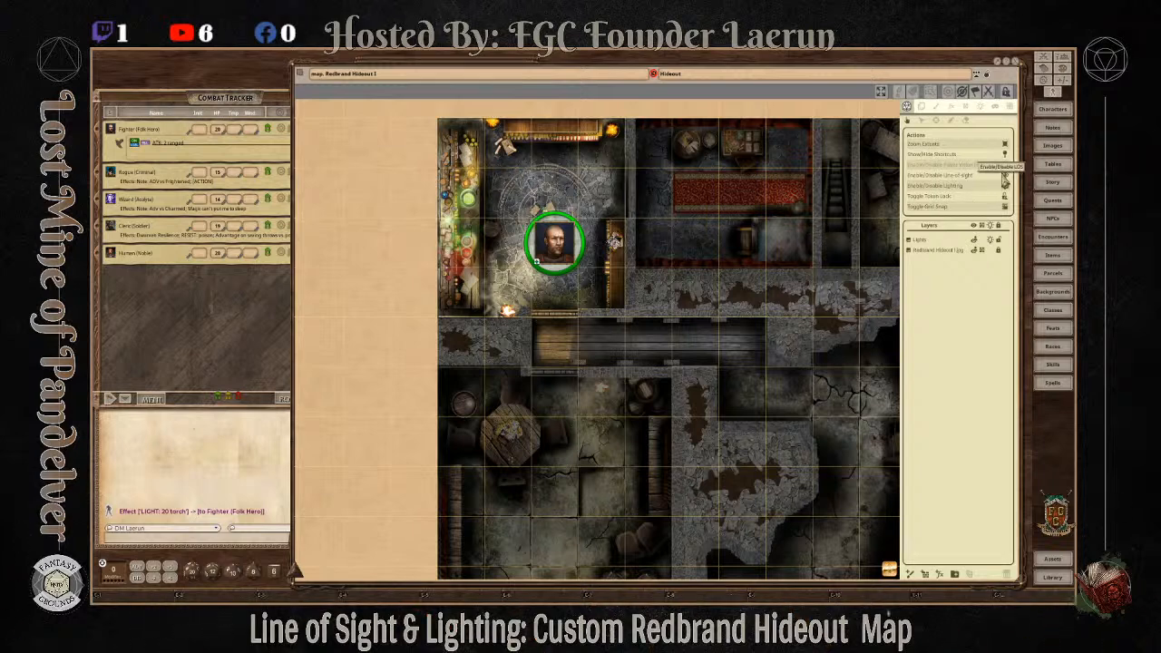
left_click(1005, 181)
left_click(1005, 179)
left_click(1005, 179)
left_click(1005, 181)
left_click(1005, 181)
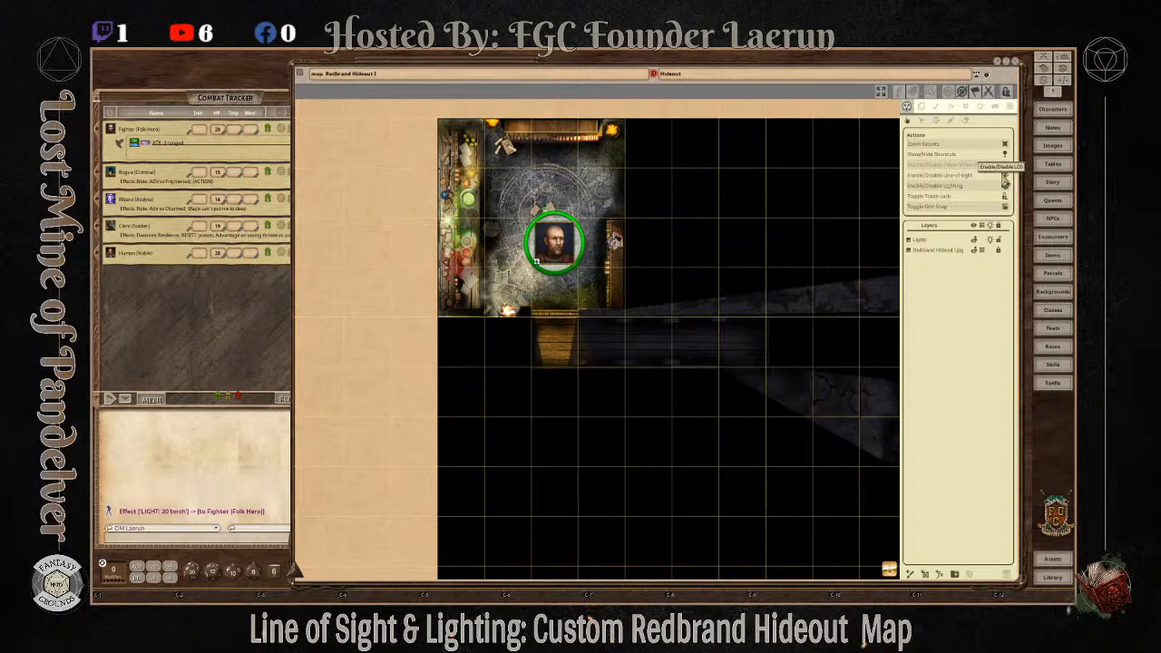
left_click(1005, 180)
left_click(1005, 181)
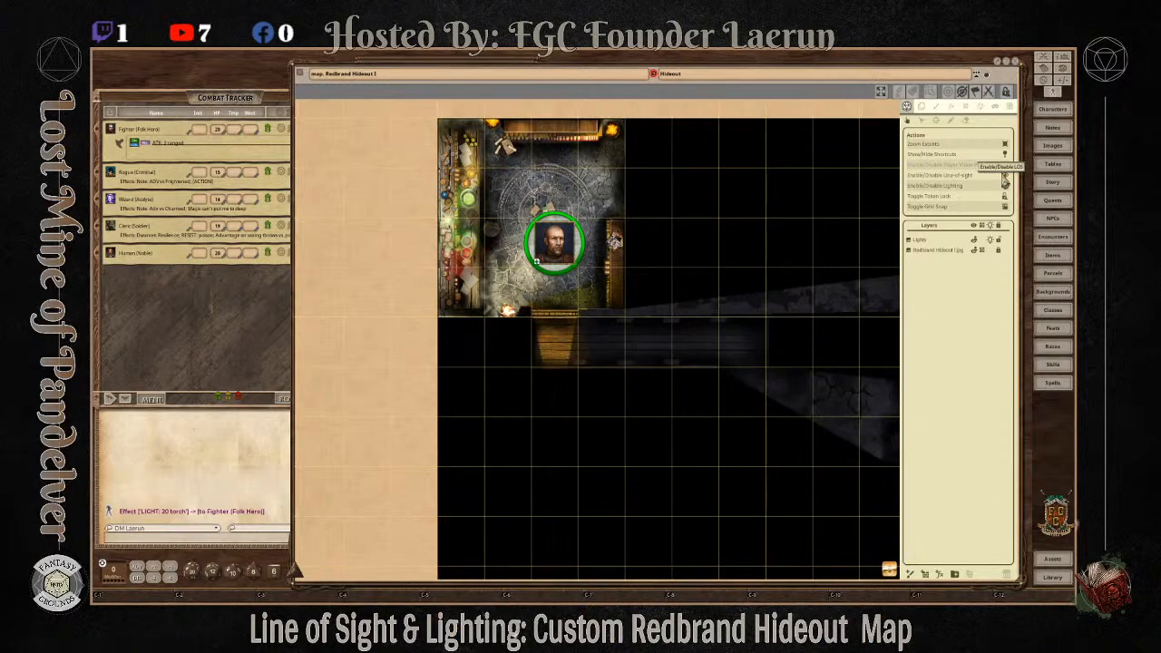
left_click(1005, 180)
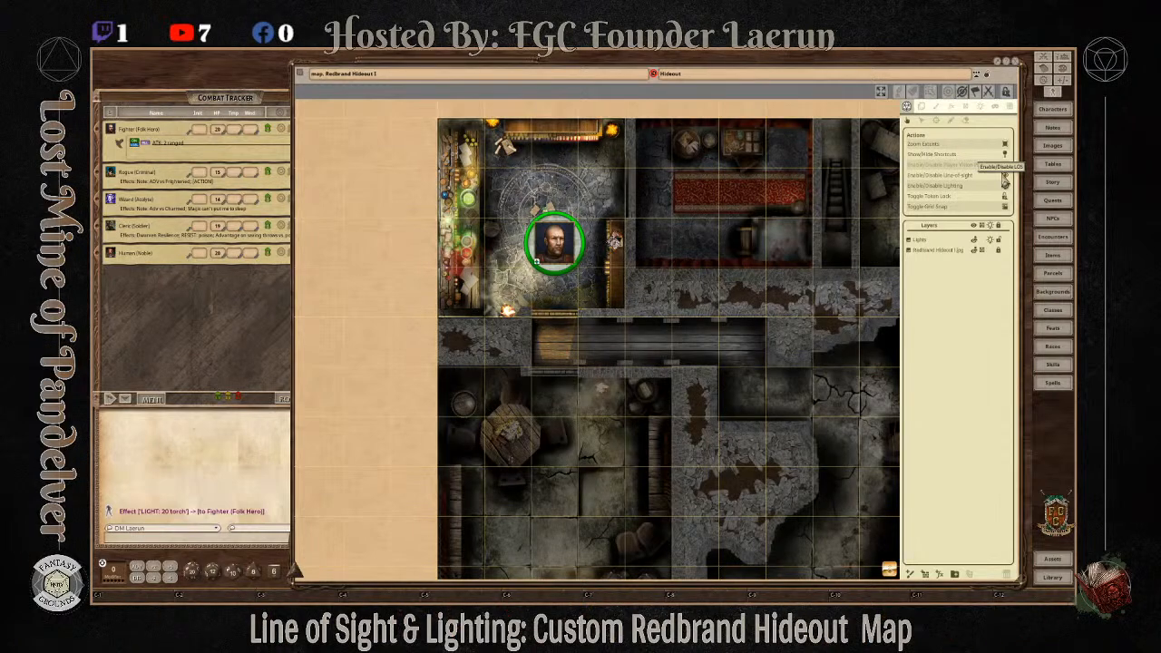
left_click(1005, 180)
left_click(1005, 181)
left_click(1005, 180)
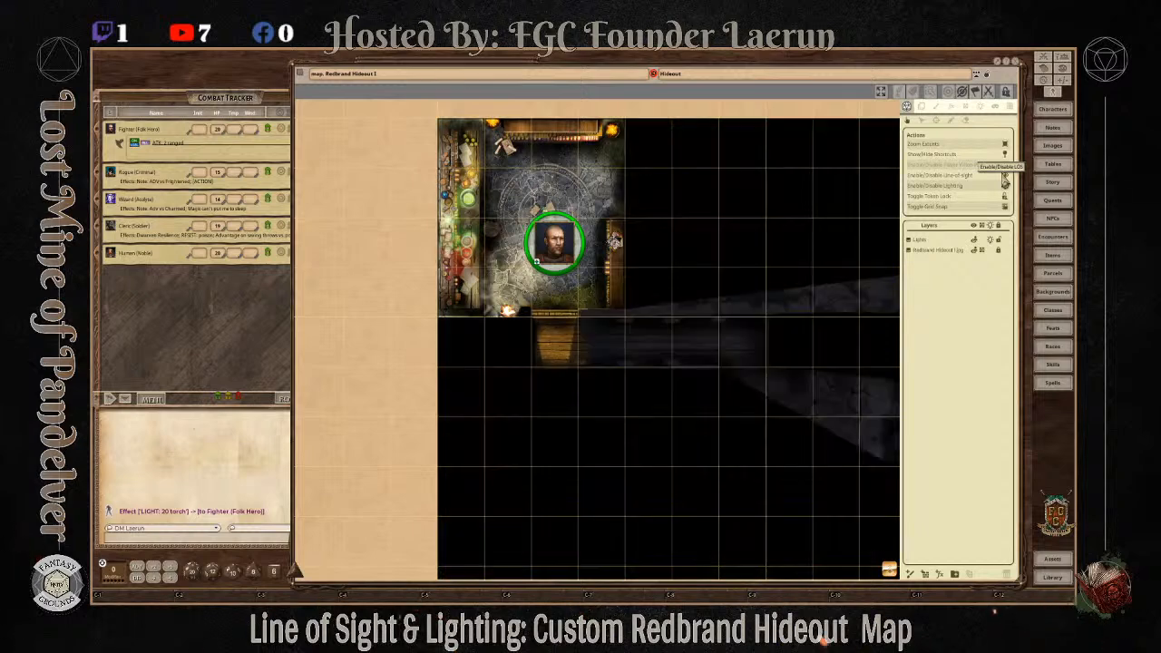
left_click(1005, 180)
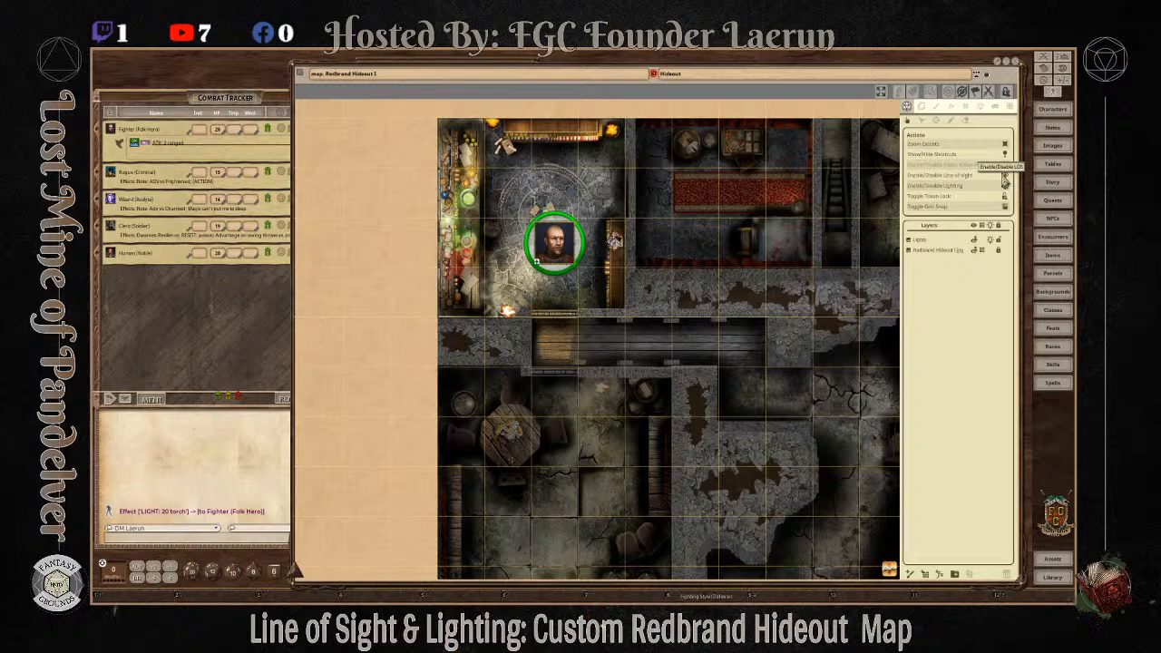
Step: Examine the lit ritual-circle room and the rest of the hideout map with line of sight disabled
scroll(671, 238, "down", 2)
scroll(606, 237, "up", 3)
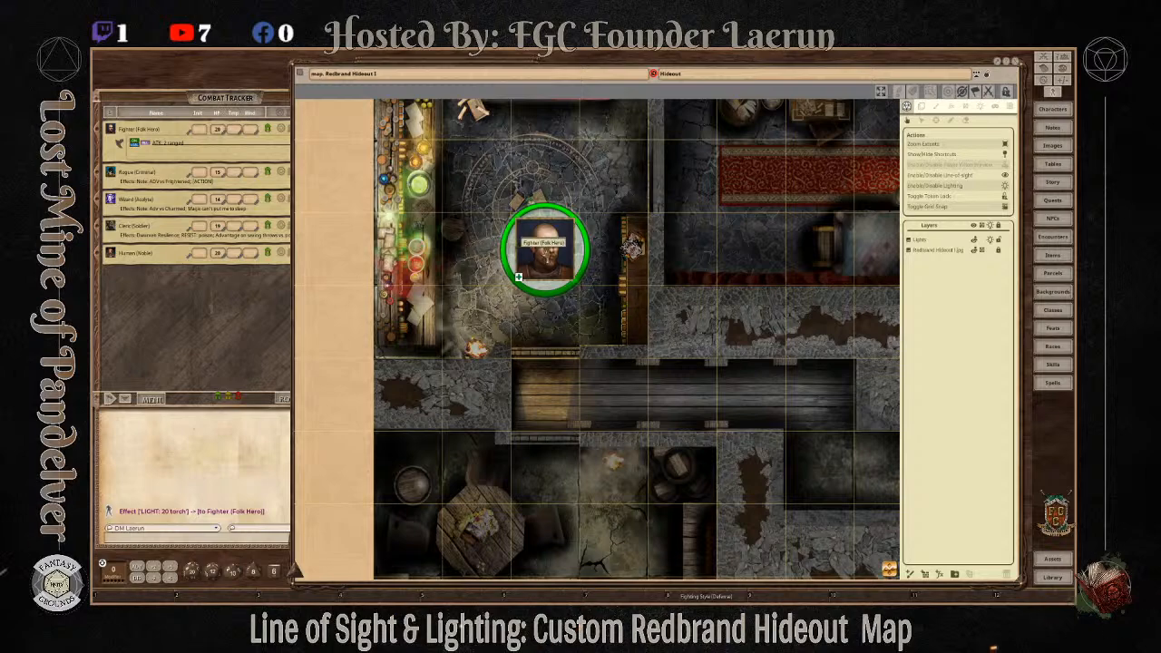
scroll(547, 255, "down", 3)
scroll(547, 256, "up", 2)
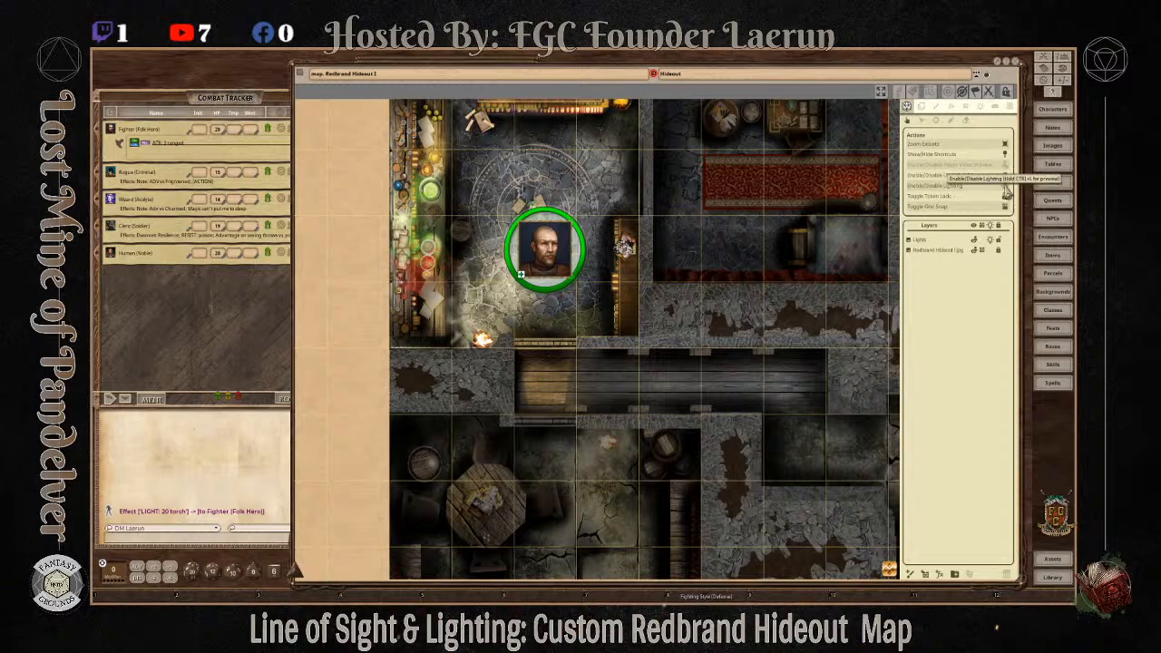
scroll(754, 259, "down", 5)
scroll(831, 526, "down", 3)
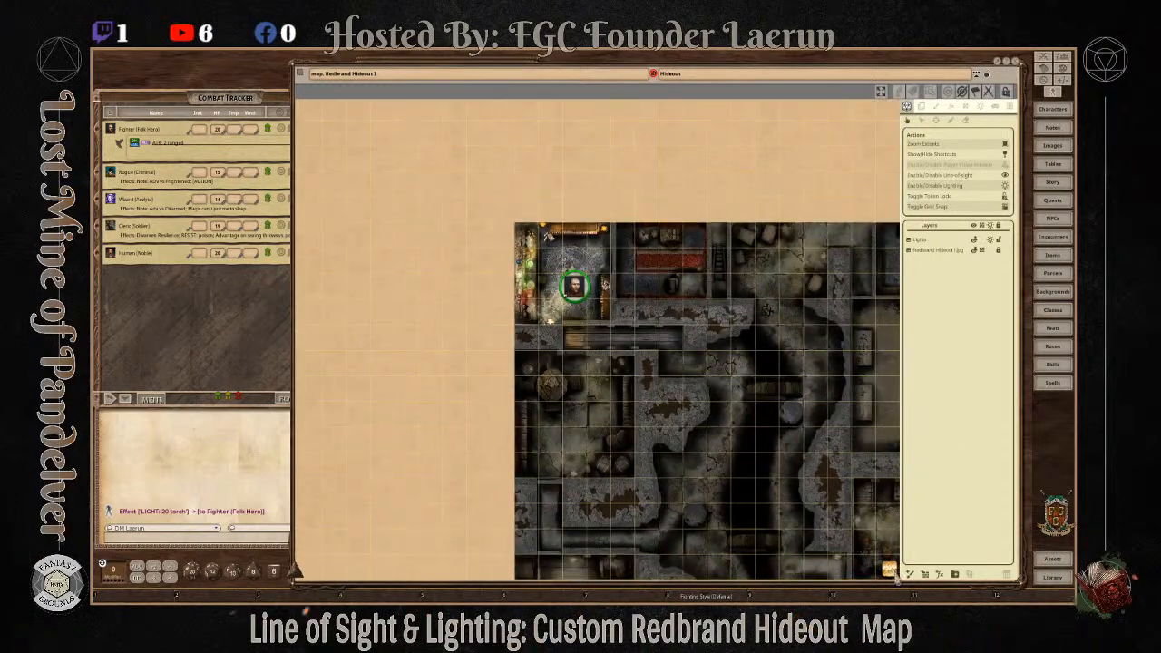
scroll(832, 522, "down", 2)
scroll(835, 506, "down", 2)
left_click_drag(808, 377, 716, 367)
scroll(619, 365, "up", 1)
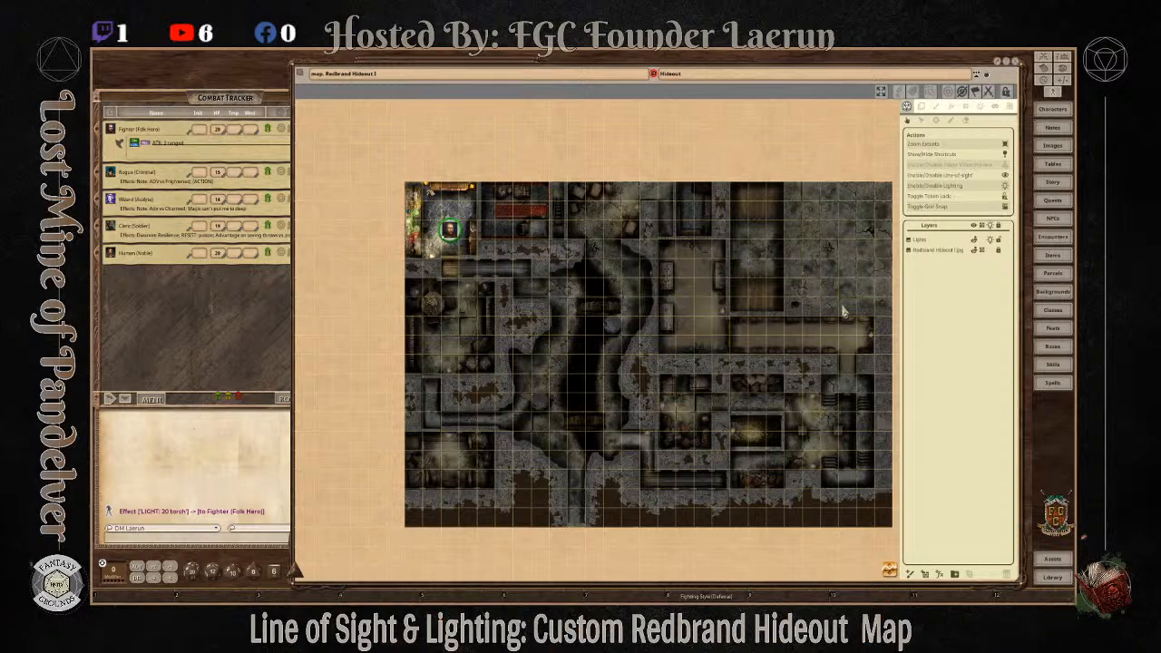
Step: Add an ambient light mask over the ritual-circle room, keeping the ambient light preset at None
left_click(982, 108)
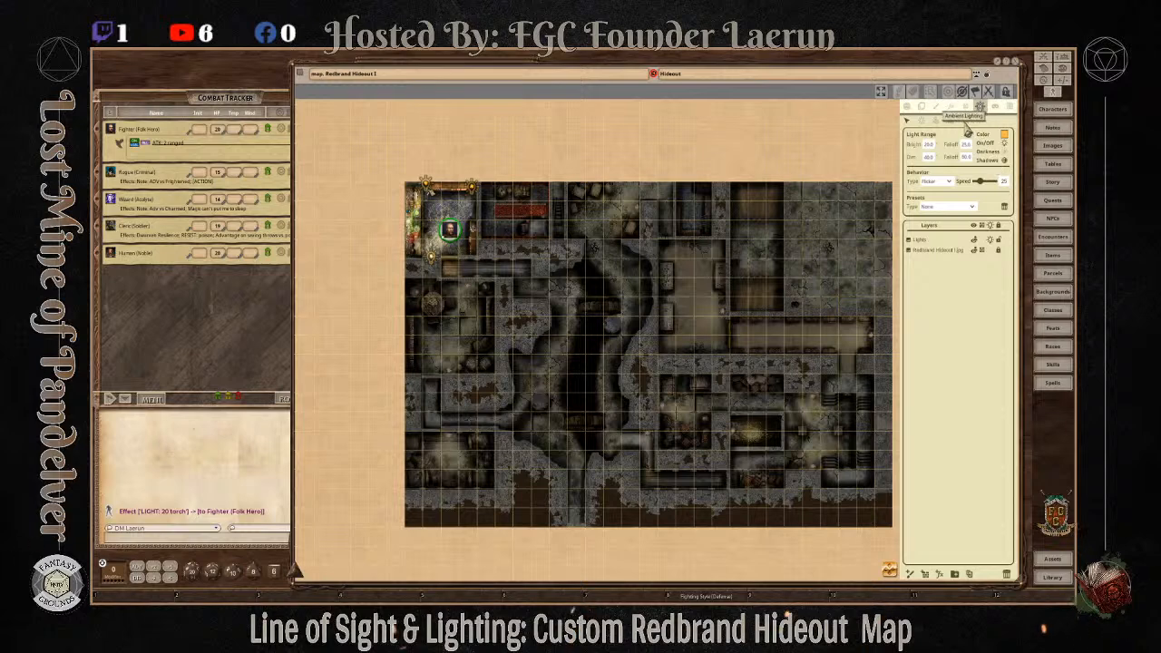
left_click(966, 120)
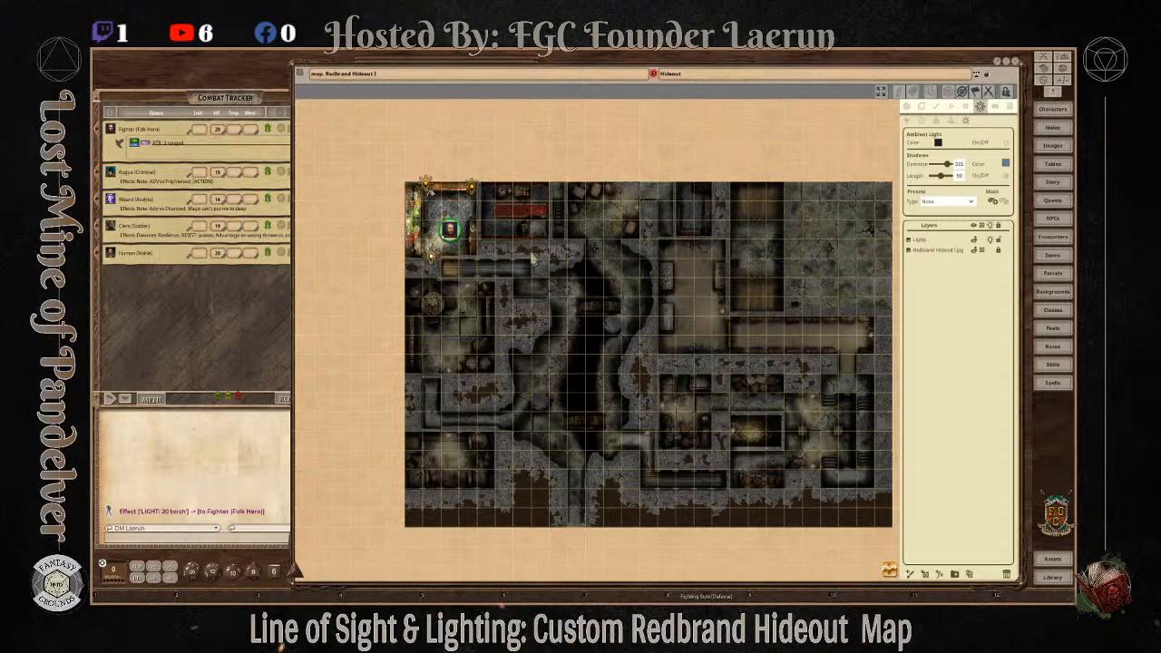
scroll(420, 233, "up", 3)
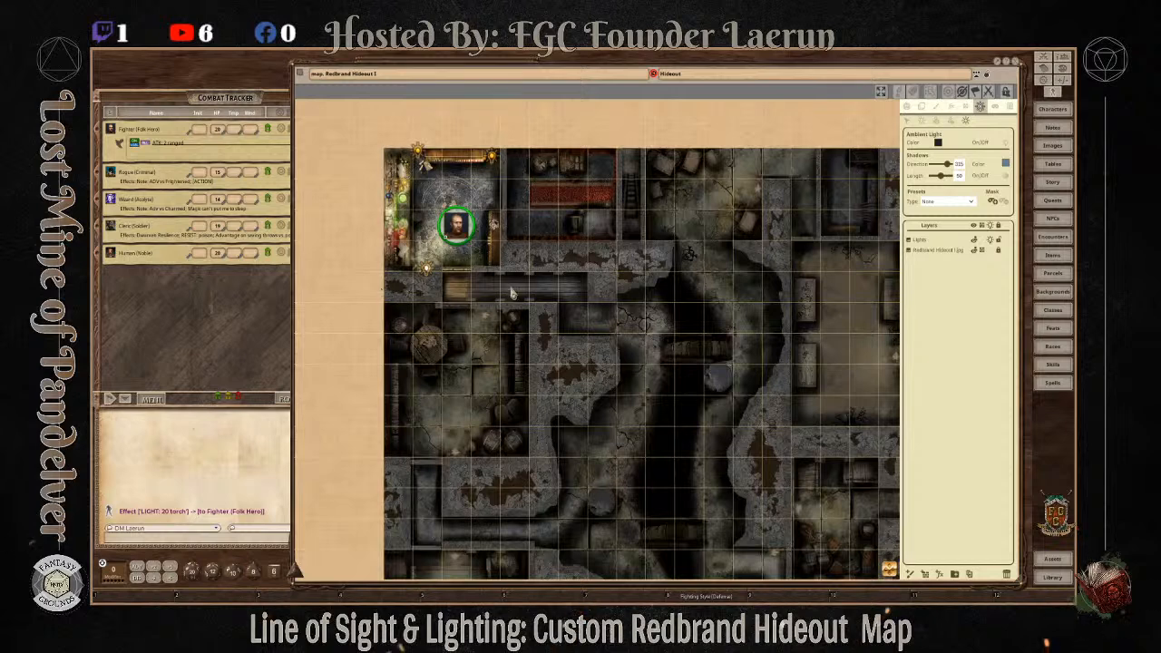
left_click(972, 203)
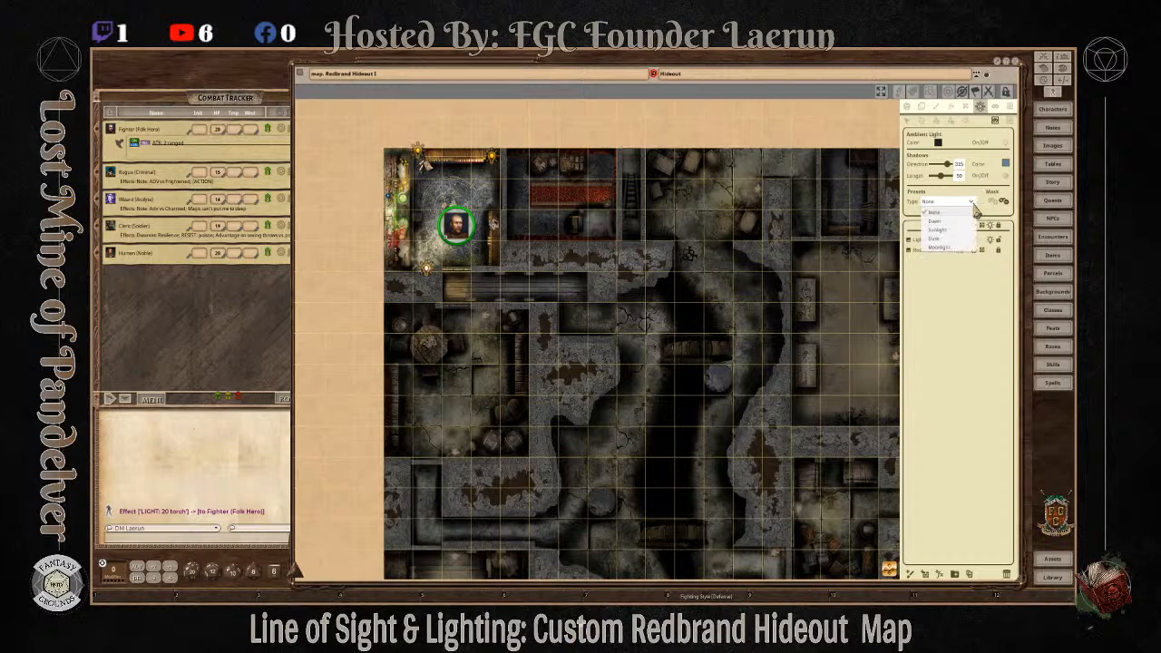
left_click(986, 308)
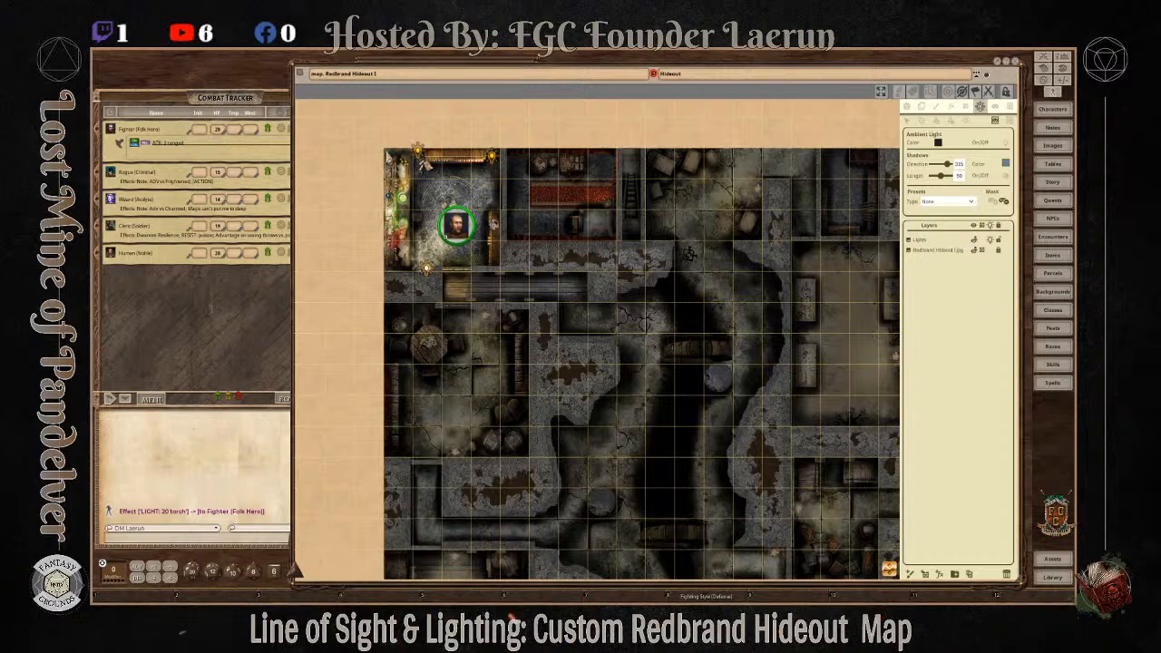
left_click_drag(384, 149, 510, 316)
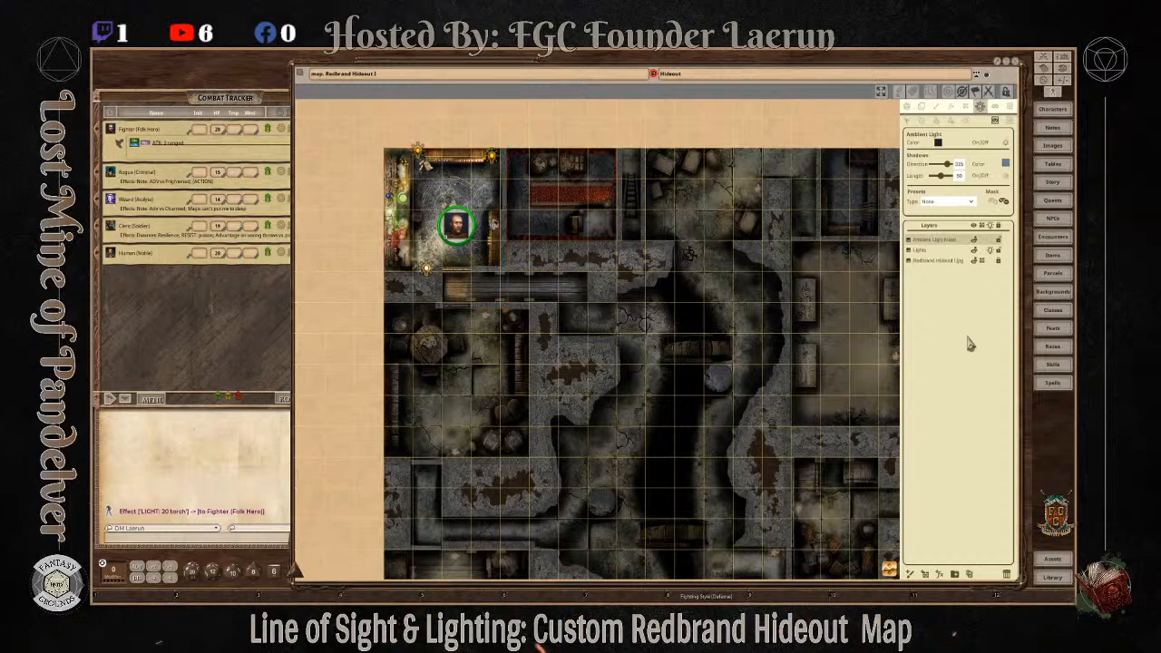
Step: Return to play mode and enable line of sight for the map
scroll(437, 281, "up", 2)
scroll(437, 281, "up", 2)
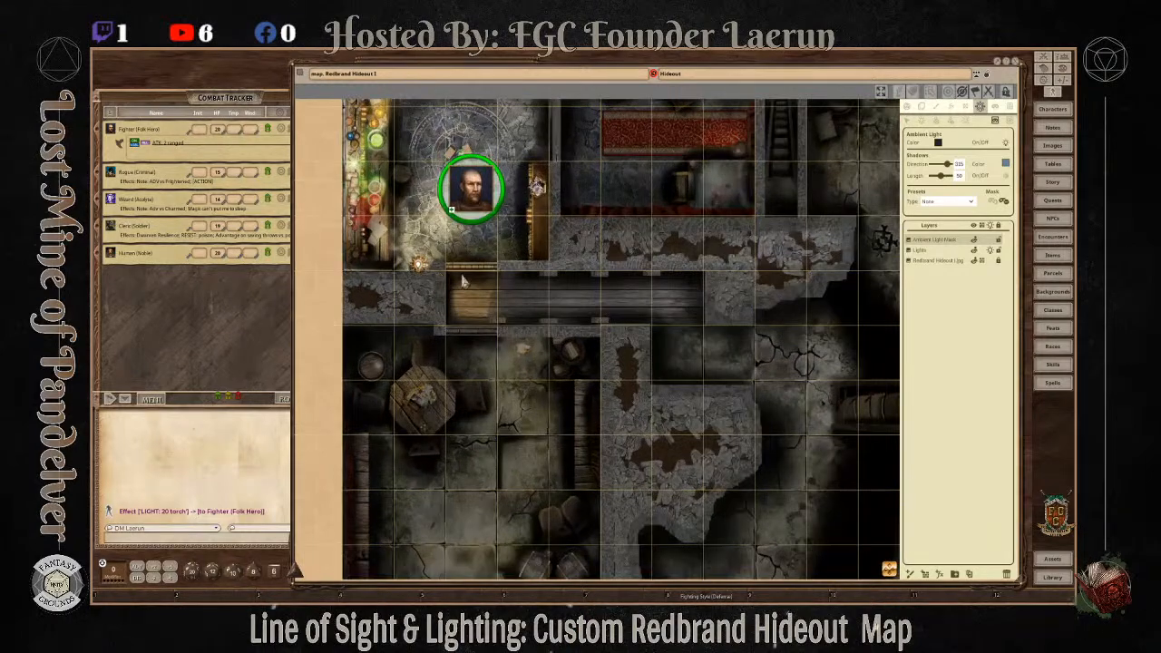
scroll(453, 282, "down", 1)
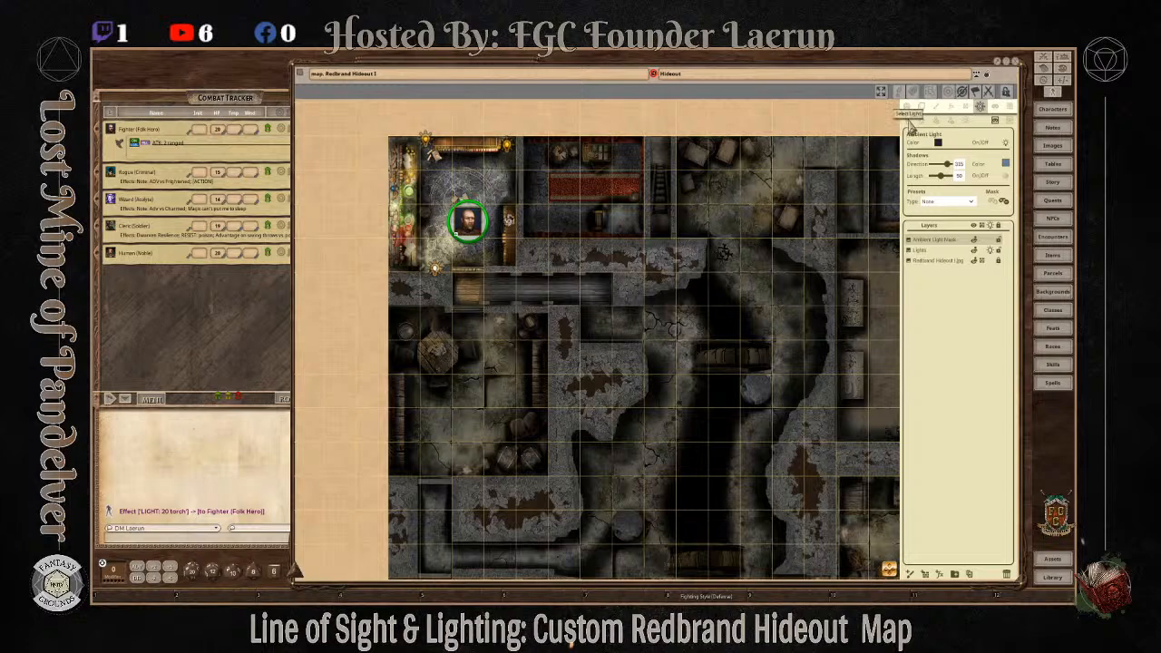
left_click(908, 109)
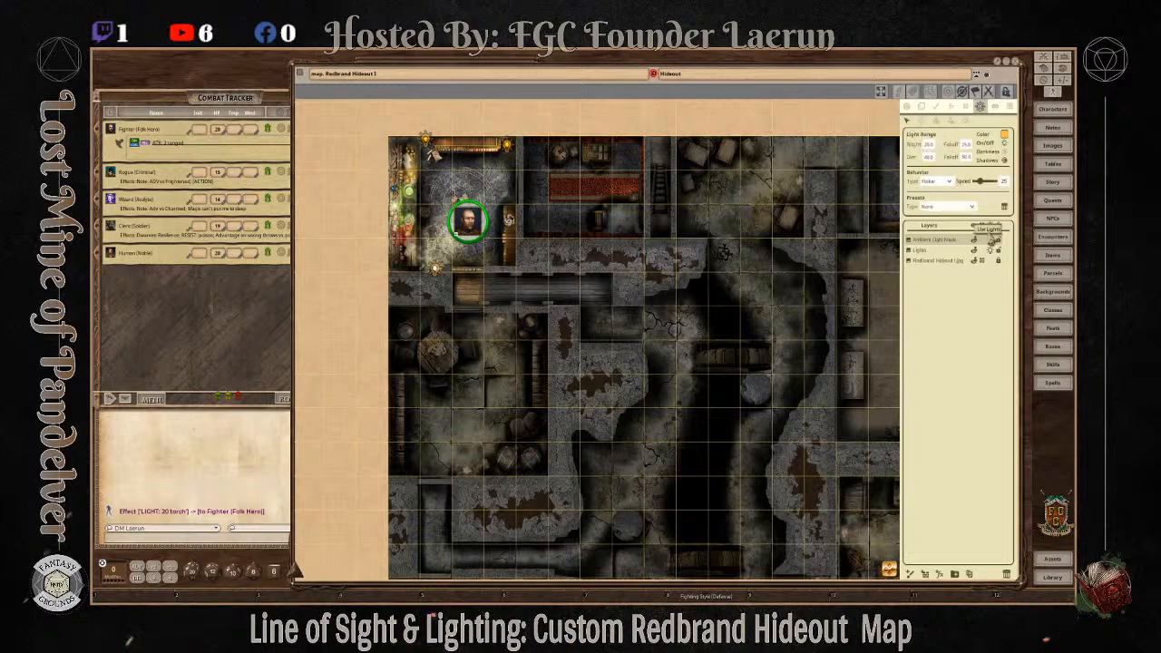
left_click(909, 109)
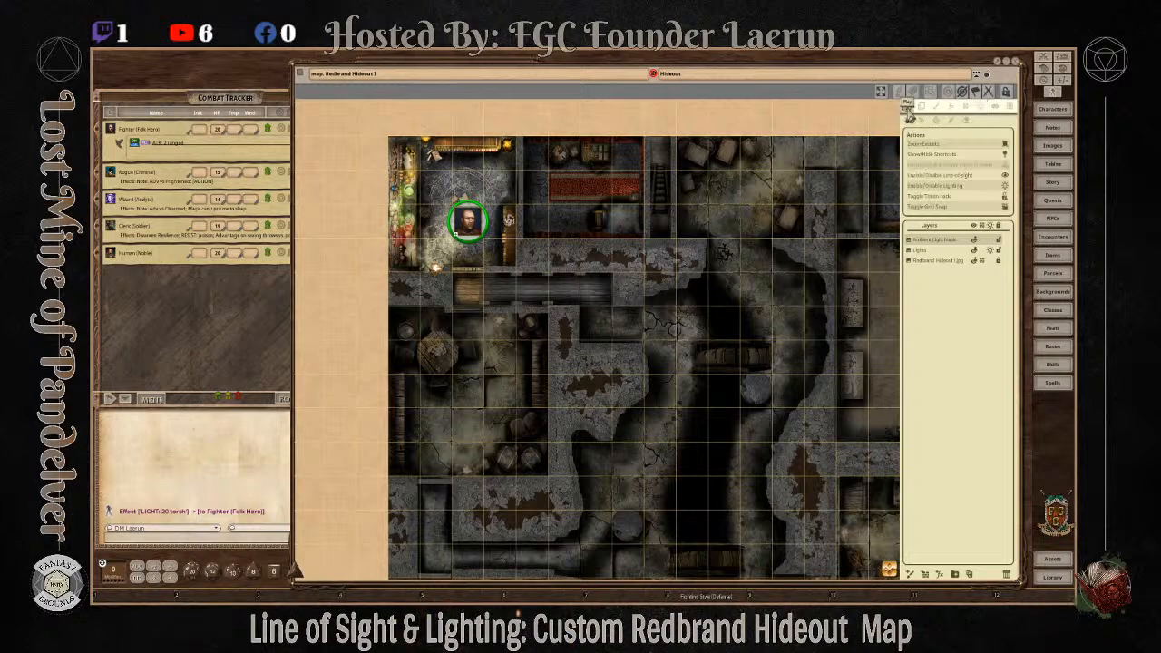
left_click(1004, 169)
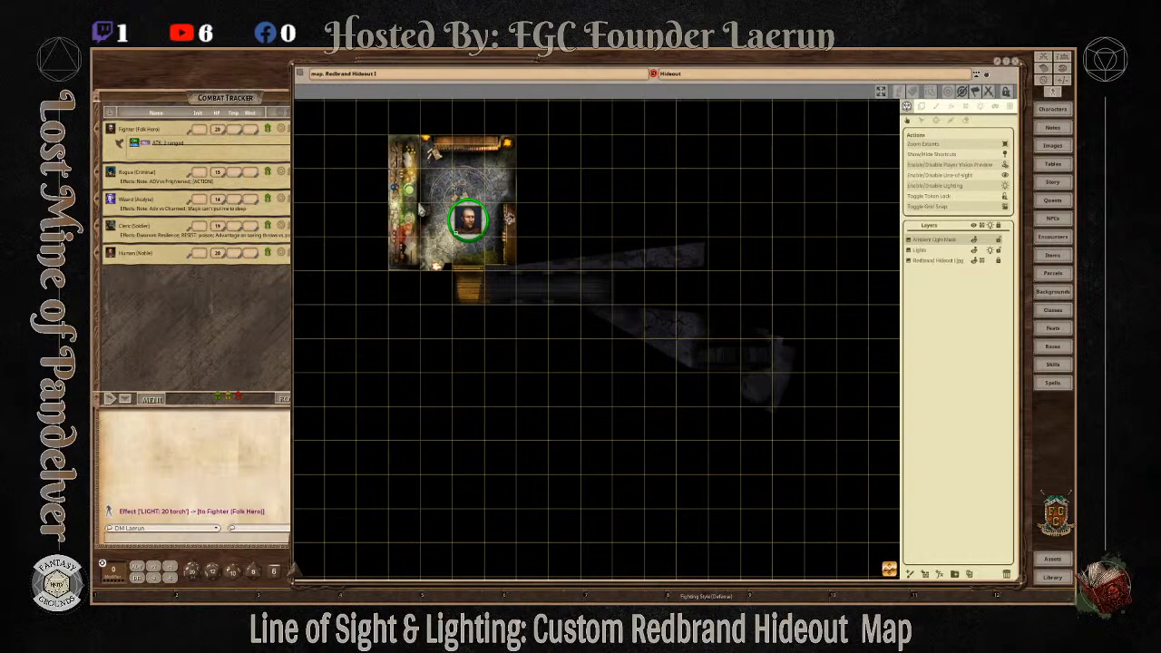
scroll(509, 218, "up", 1)
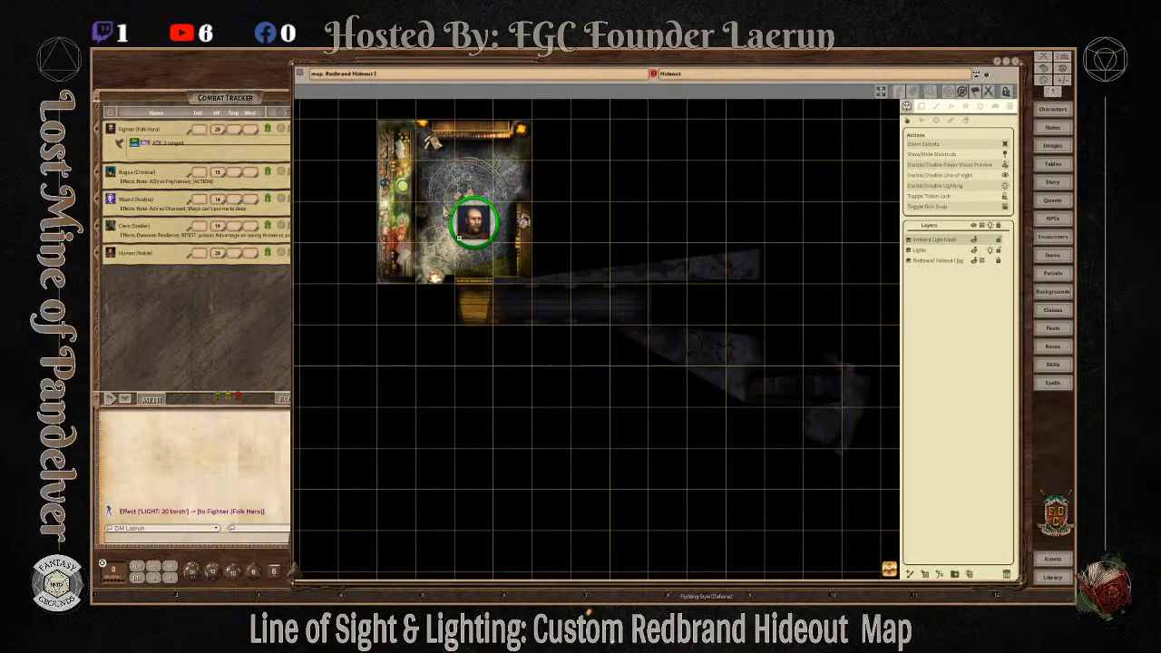
Step: Toggle the Lights layer's lights off and on repeatedly to compare the ritual-circle room's illumination
left_click(938, 250)
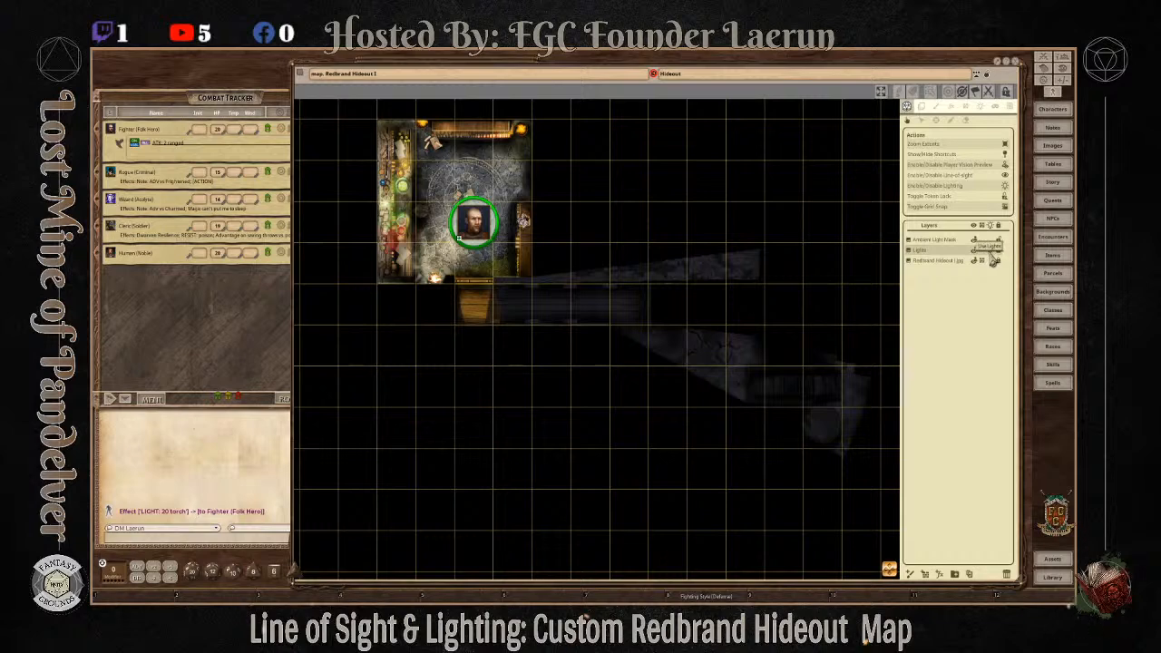
left_click(995, 260)
left_click(995, 260)
left_click(994, 260)
left_click(994, 260)
left_click(994, 260)
left_click(994, 261)
left_click(995, 260)
left_click(994, 260)
left_click(994, 260)
left_click(994, 260)
scroll(568, 297, "down", 1)
scroll(494, 292, "up", 1)
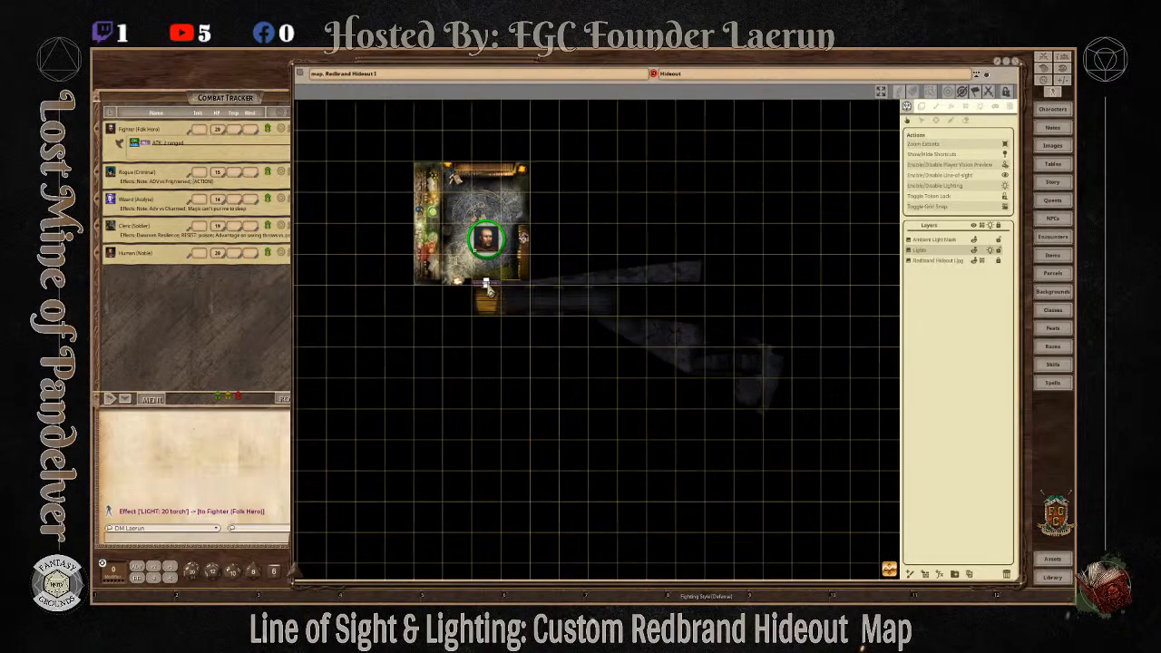
Step: Deselect and reselect the Fighter token to compare its vision, and turn off the Lights layer's lights
scroll(487, 288, "up", 2)
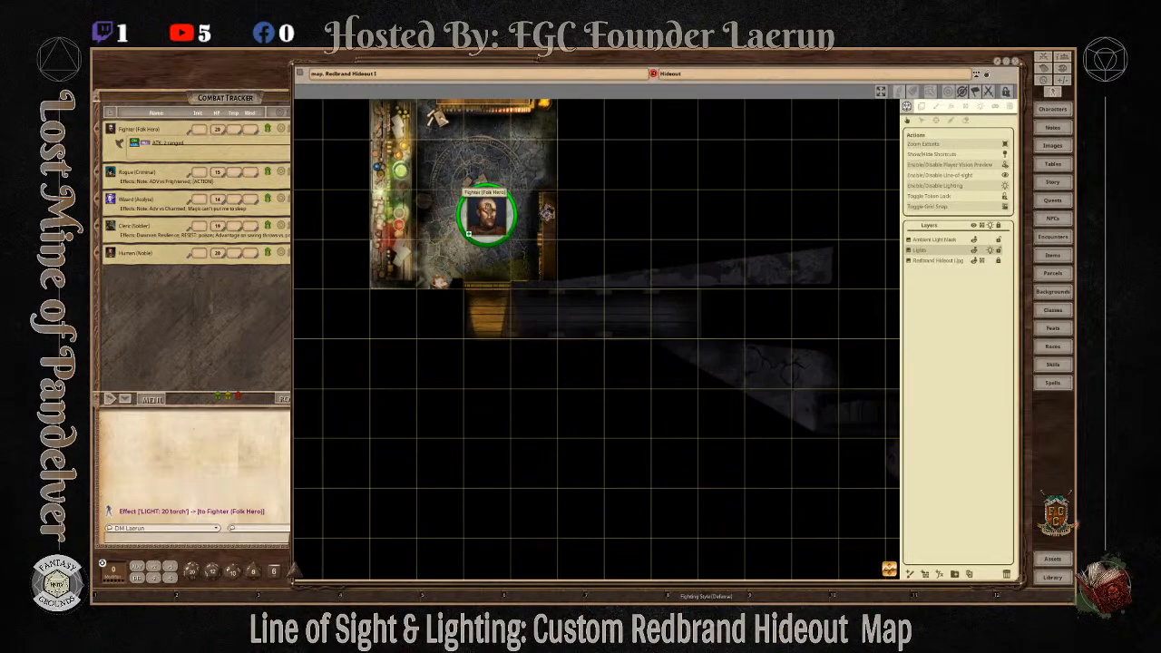
left_click(487, 220)
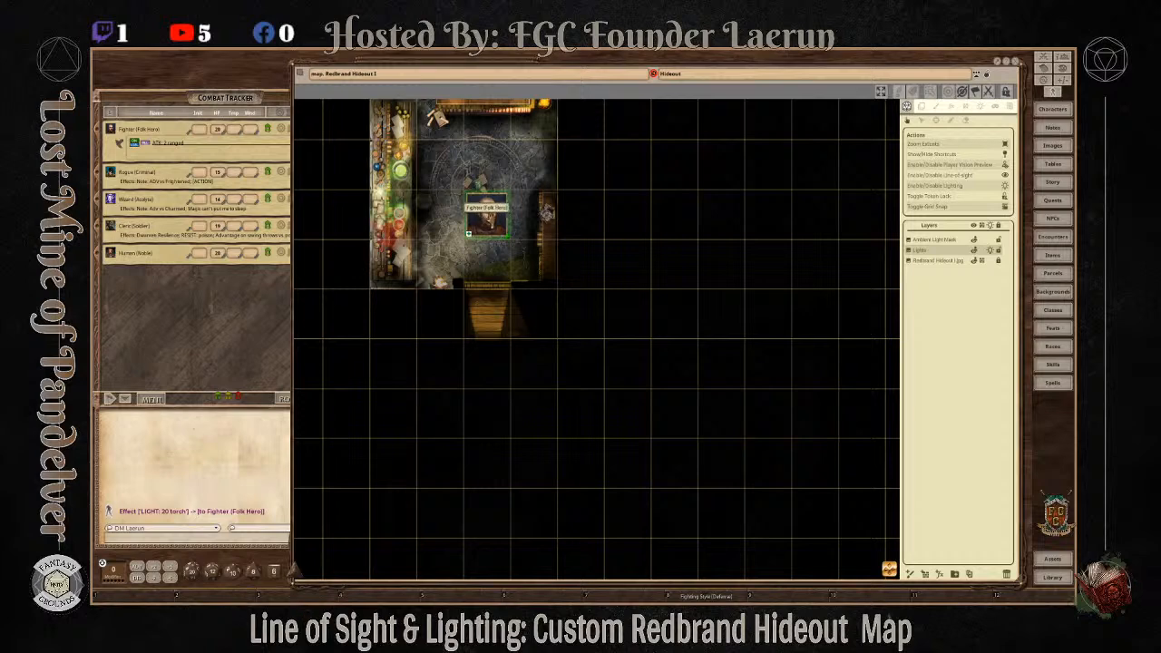
left_click(487, 218)
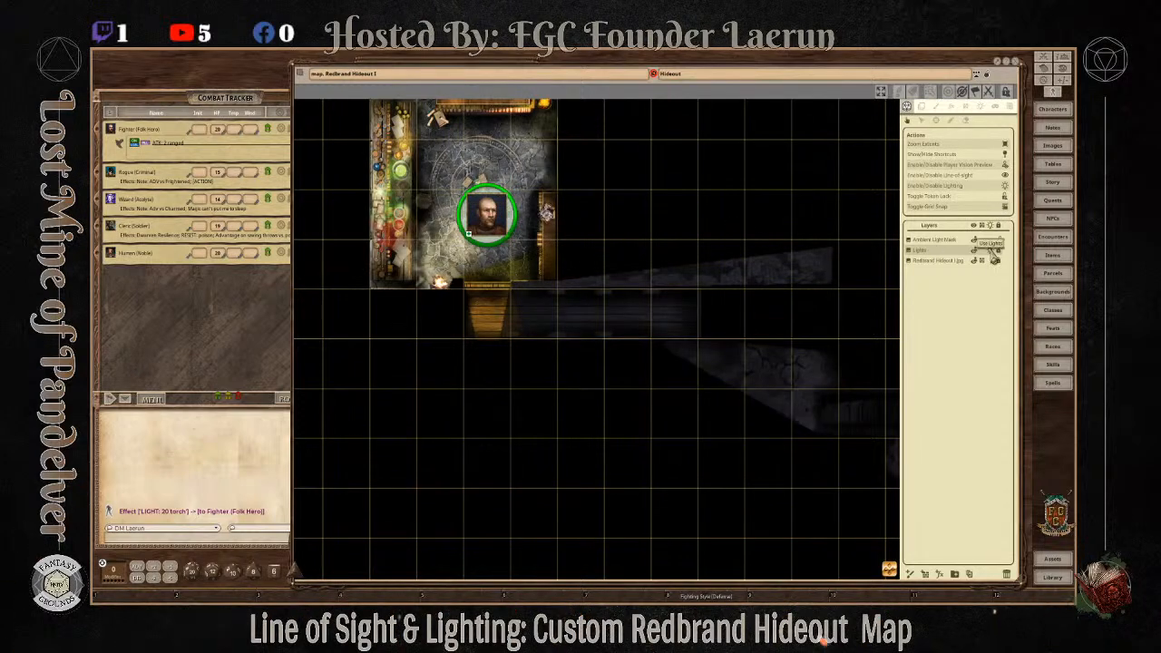
left_click(994, 259)
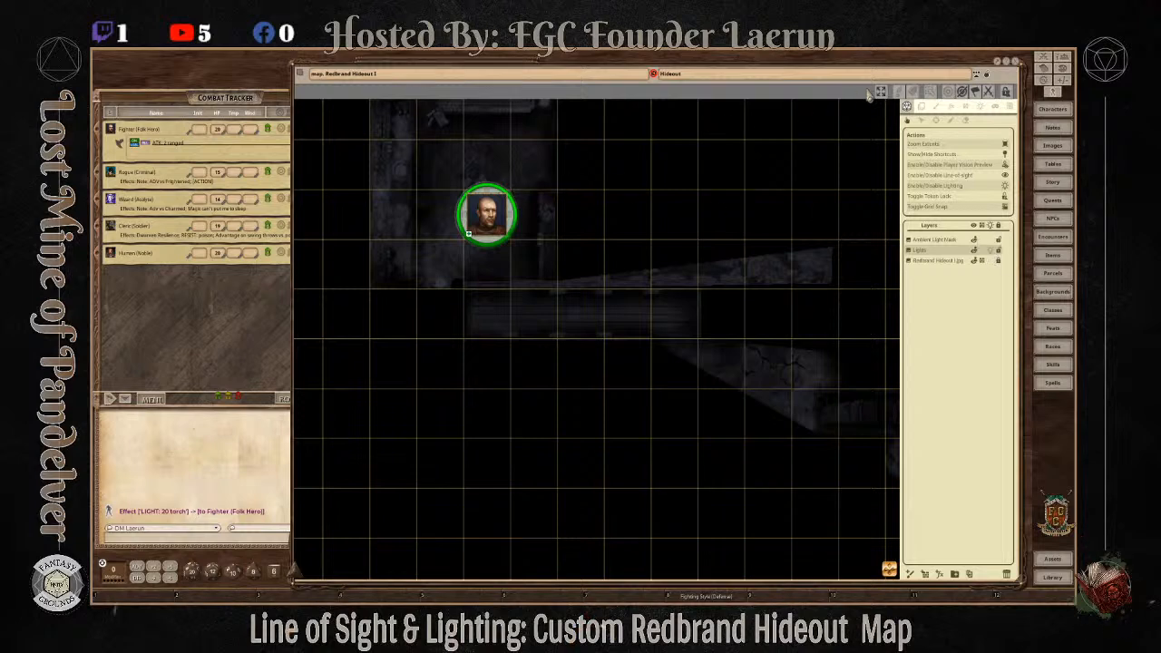
Step: Lock the map, move its window clear of the effects control, and apply the Torch light effect to the Fighter in the combat tracker
left_click(990, 89)
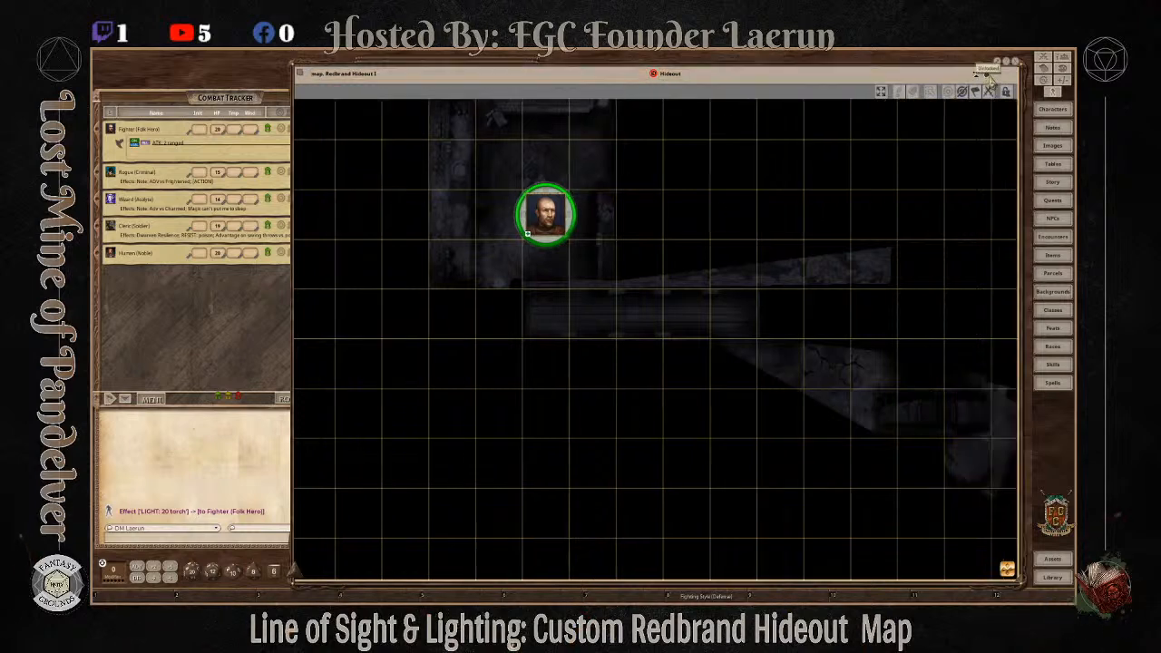
left_click_drag(930, 75, 944, 170)
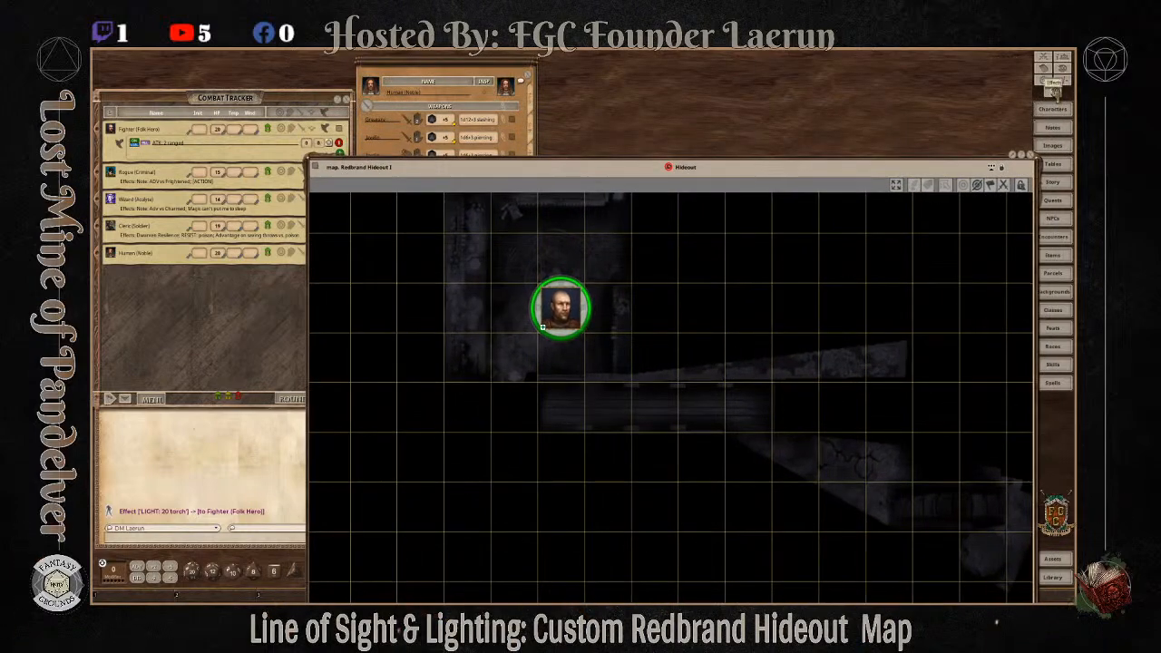
left_click(1053, 90)
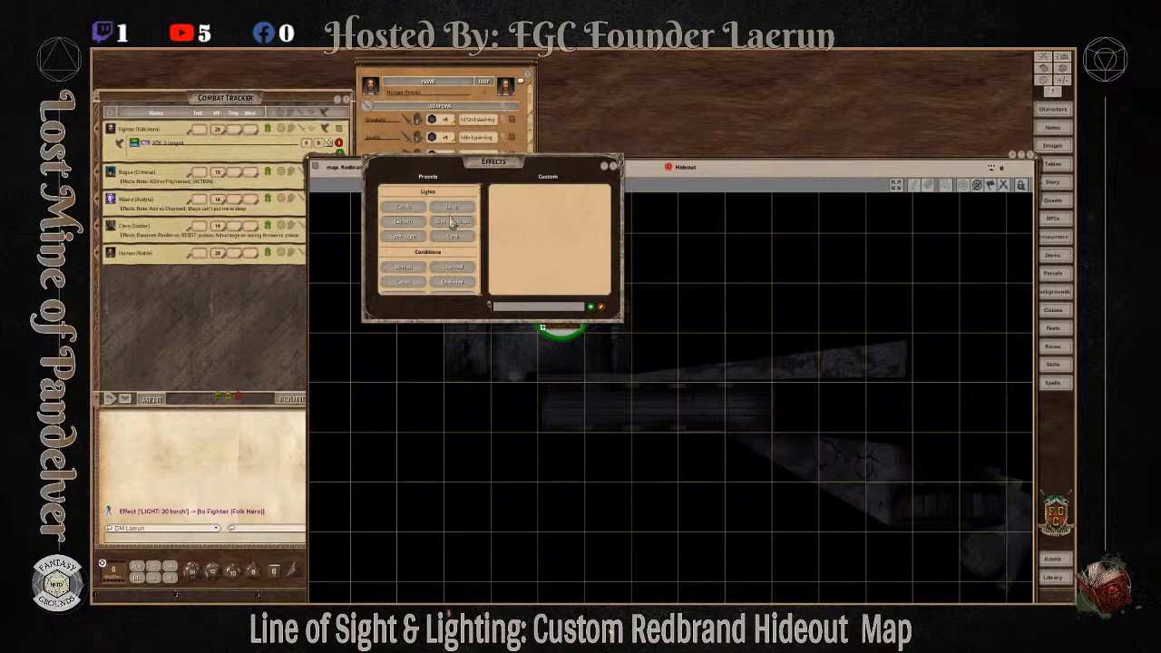
left_click_drag(452, 235, 216, 149)
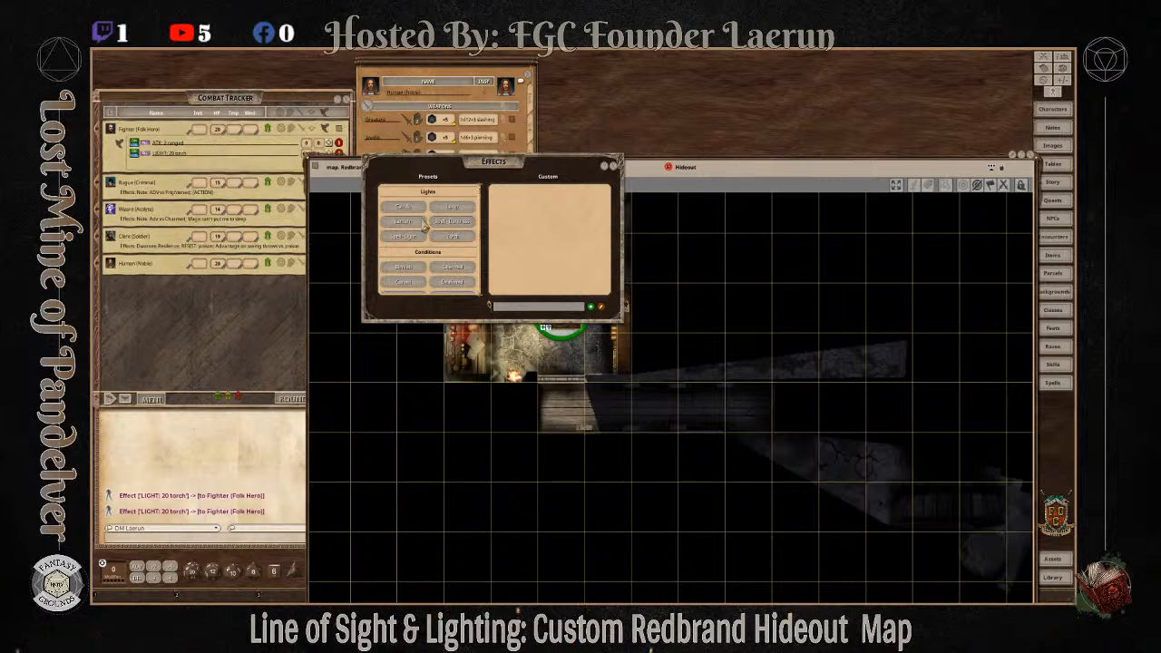
left_click(613, 167)
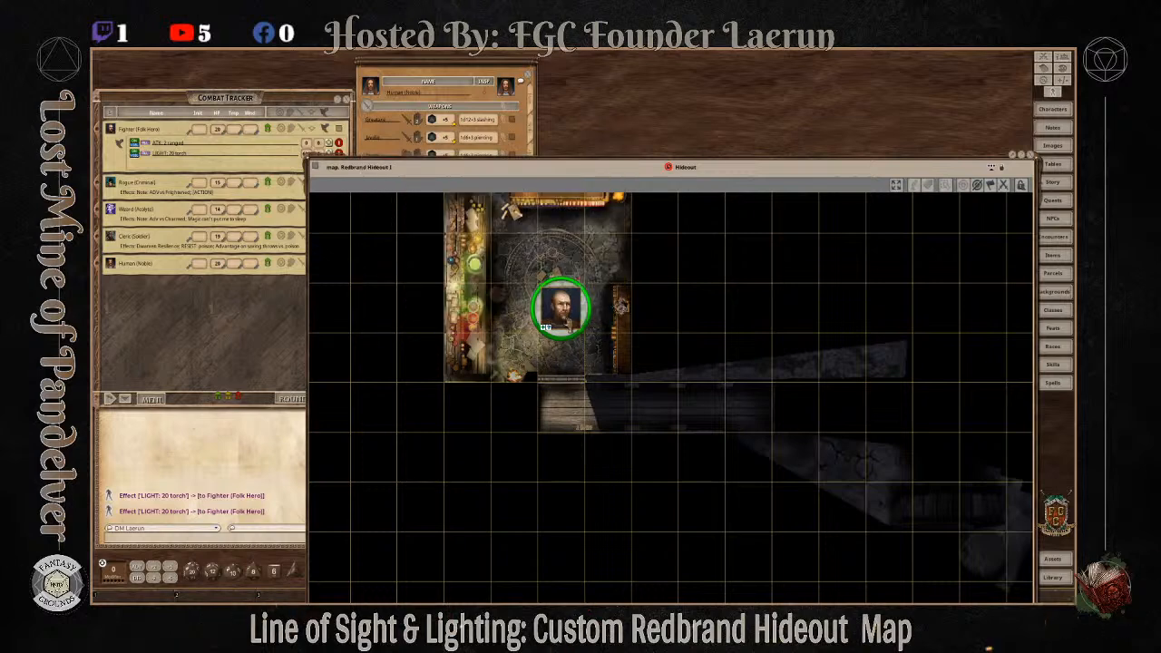
Step: Move the Fighter token out to the corridor's east end and compare the view with the token deselected and reselected
left_click_drag(564, 313, 726, 388)
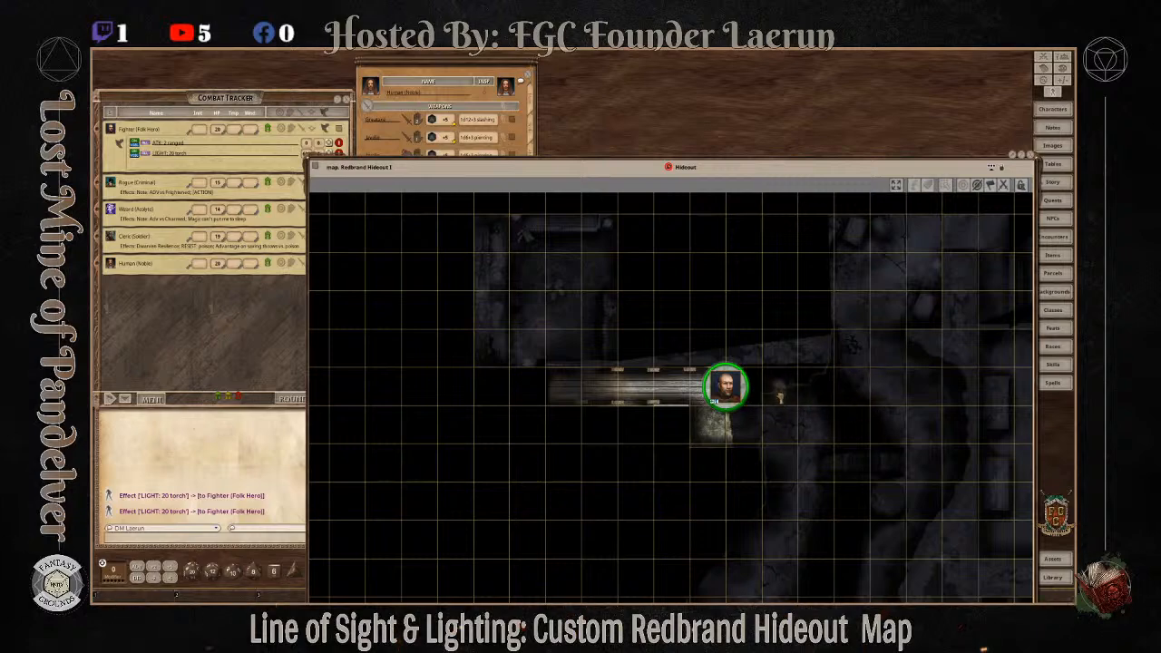
scroll(723, 390, "up", 3)
left_click(722, 392)
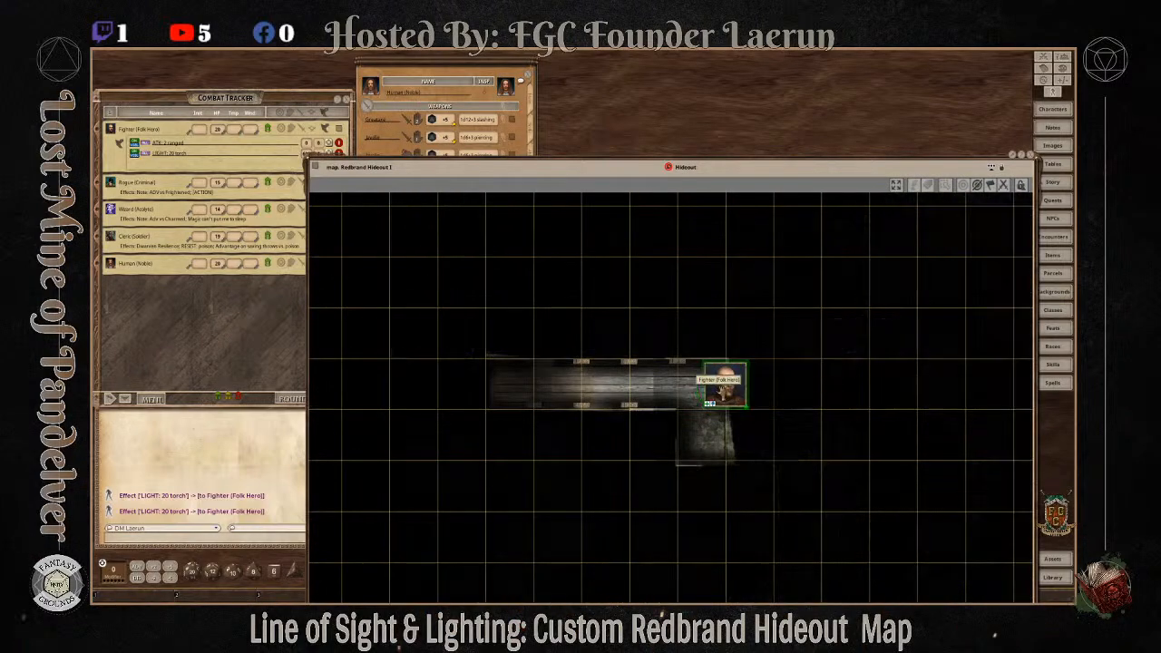
left_click(749, 394)
scroll(685, 393, "down", 2)
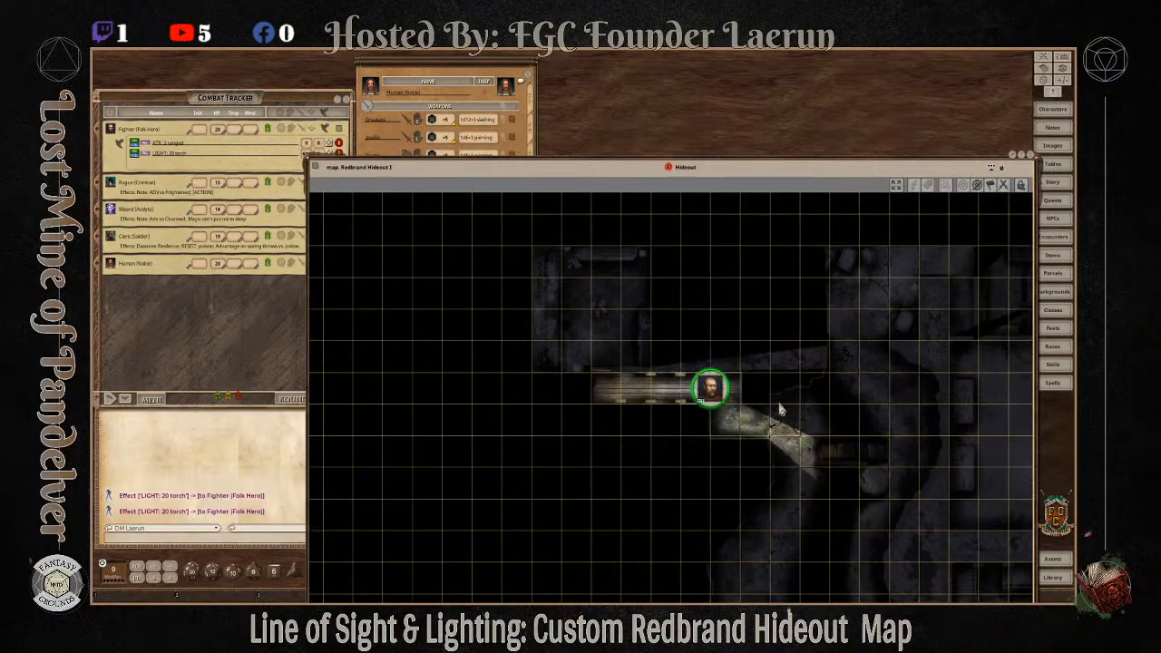
Step: Move the Fighter token east from the corridor into the cavern and examine how its torch lights the surroundings
scroll(703, 372, "up", 3)
left_click_drag(628, 362, 932, 367)
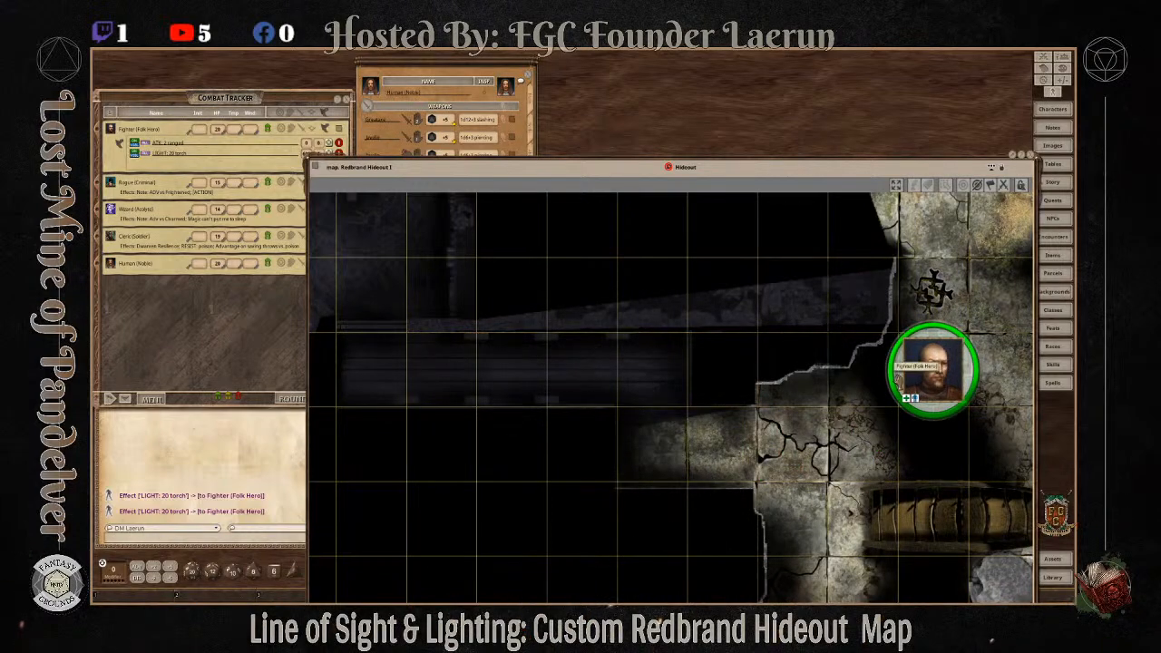
scroll(831, 404, "down", 5)
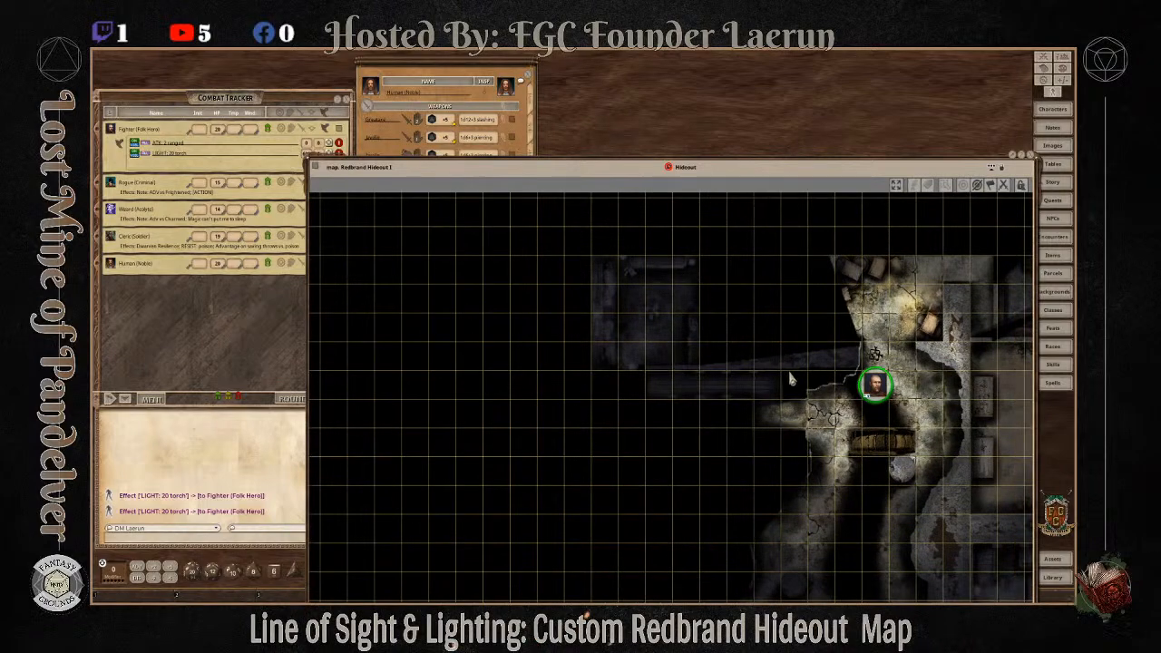
scroll(719, 358, "down", 3)
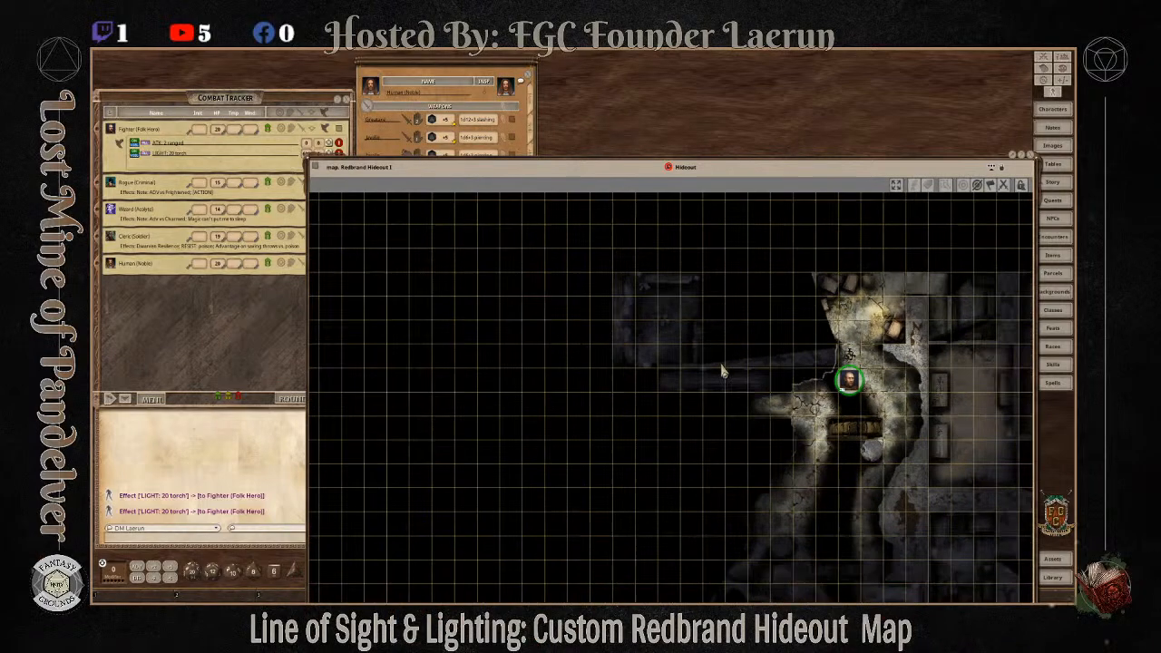
scroll(726, 382, "down", 2)
scroll(733, 381, "up", 3)
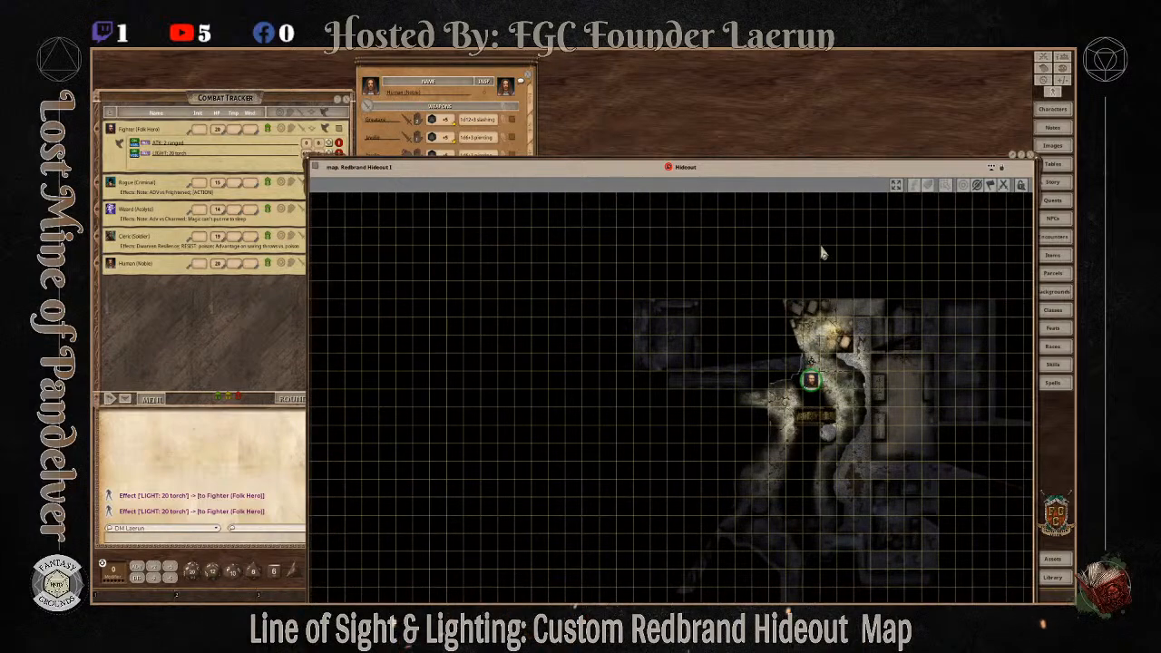
Step: Shift the map window up and to the left, unlock the map, and turn the Lights layer's lights back on
left_click_drag(955, 161, 909, 136)
left_click(955, 142)
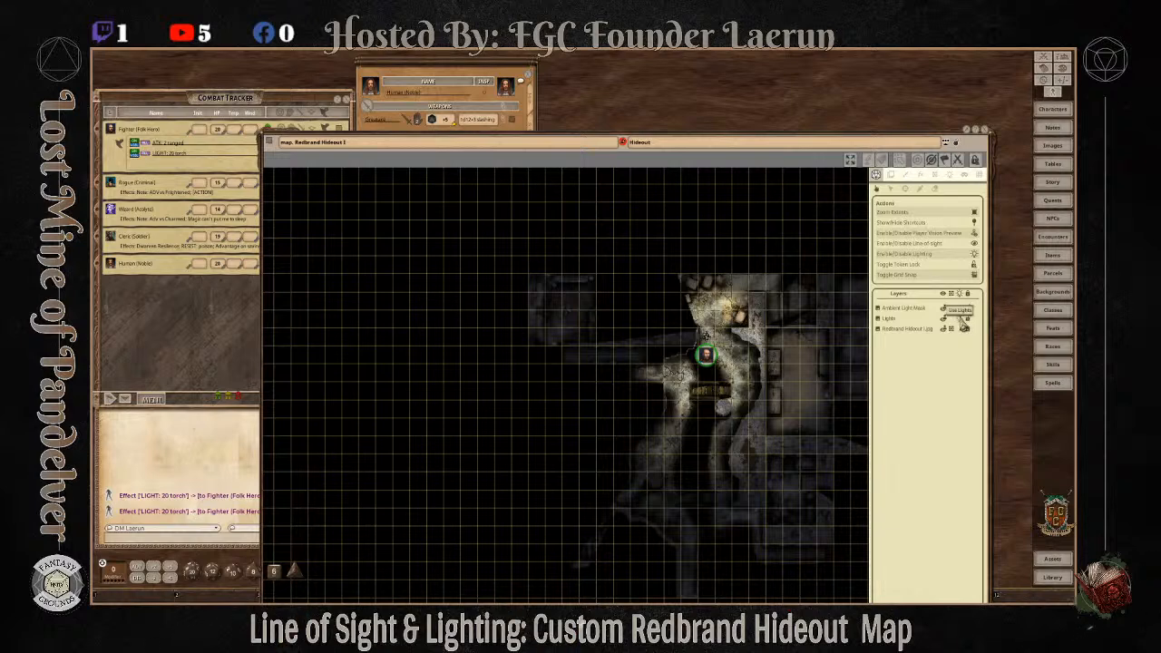
Step: Move the Fighter token back to the corridor's west end beside the secret door and open that door into the northwest room
left_click_drag(710, 359, 533, 342)
scroll(536, 340, "up", 3)
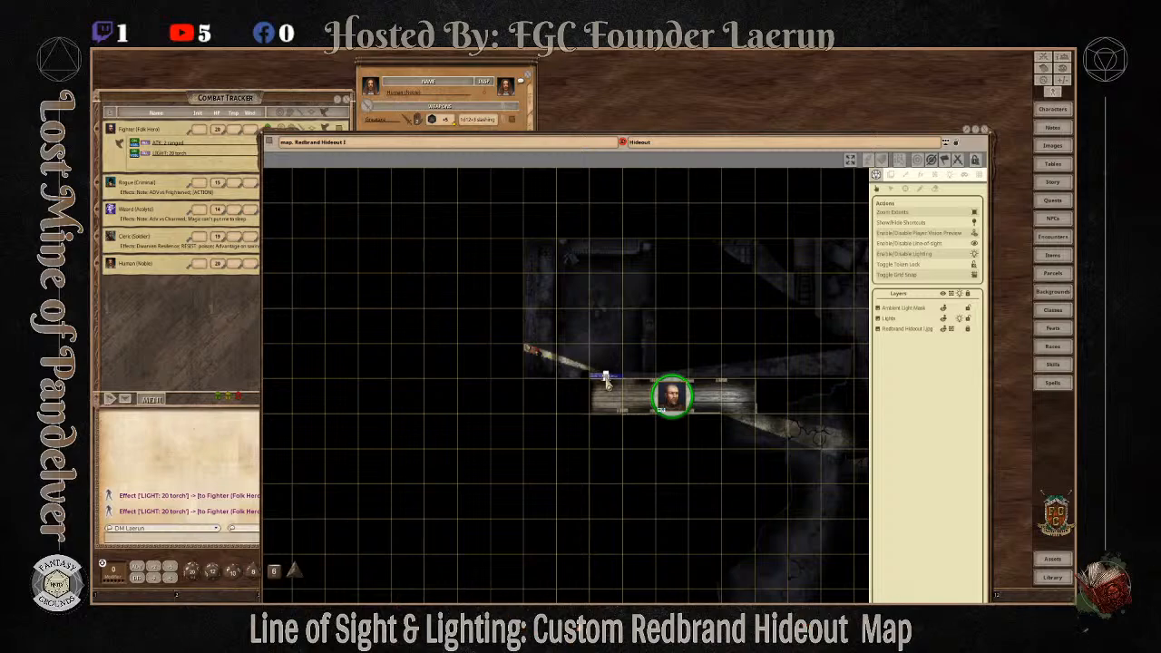
scroll(605, 377, "up", 4)
left_click_drag(706, 399, 617, 397)
scroll(676, 288, "down", 5)
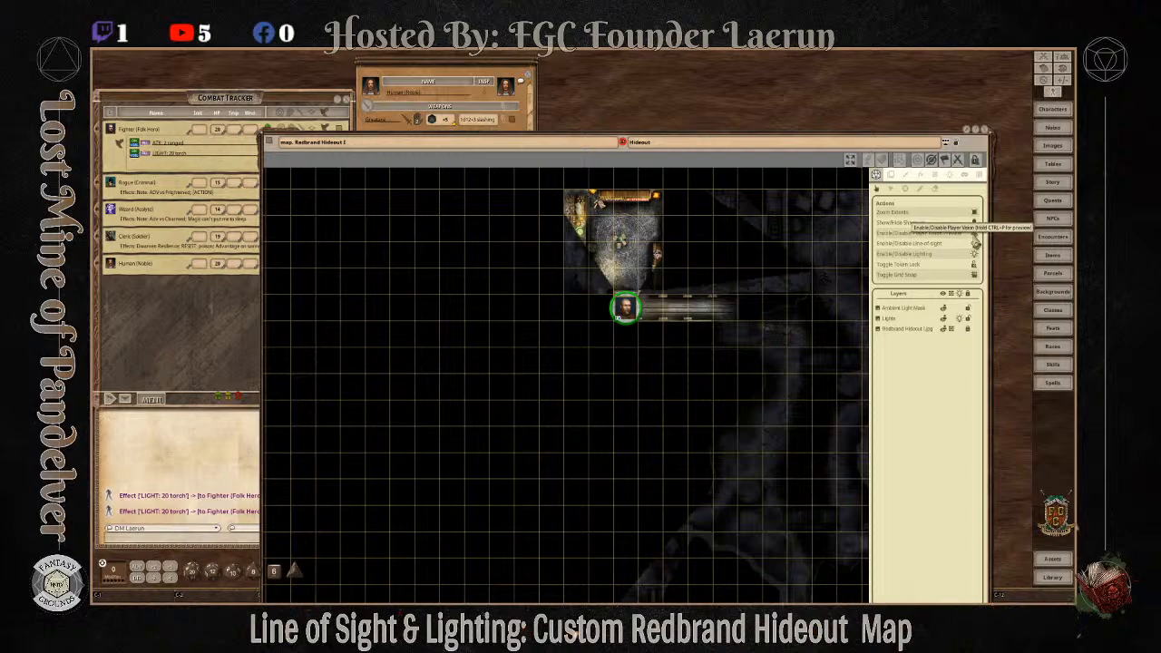
Step: Toggle the player vision preview off, on and off again to compare the token's view with the full map
left_click(976, 244)
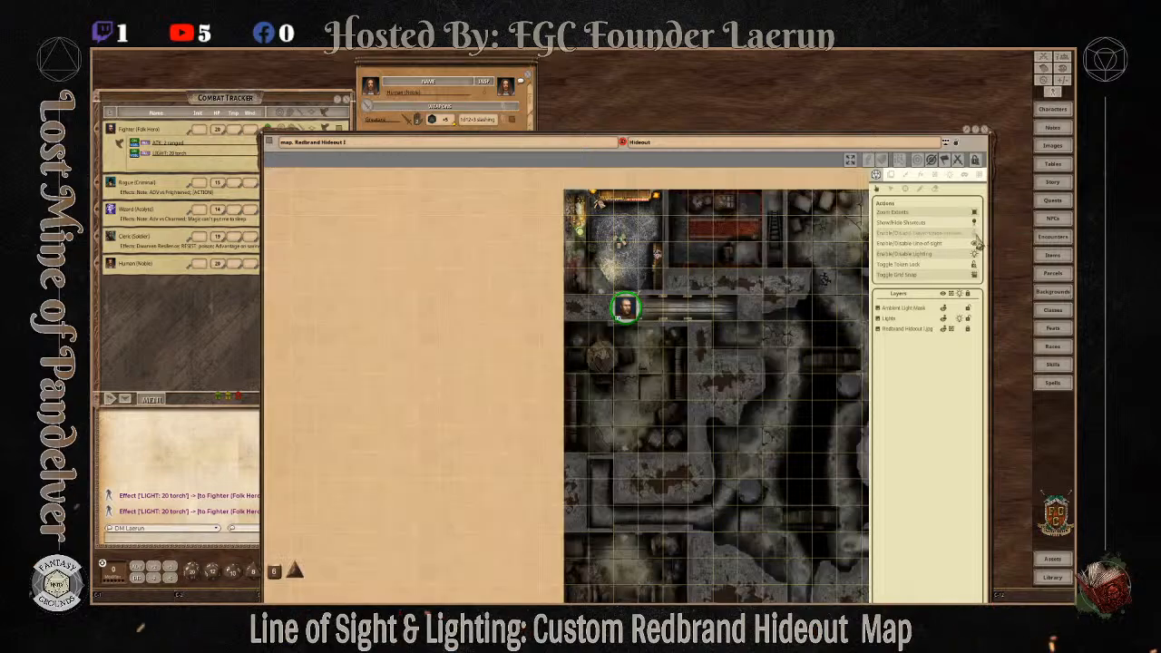
left_click(977, 243)
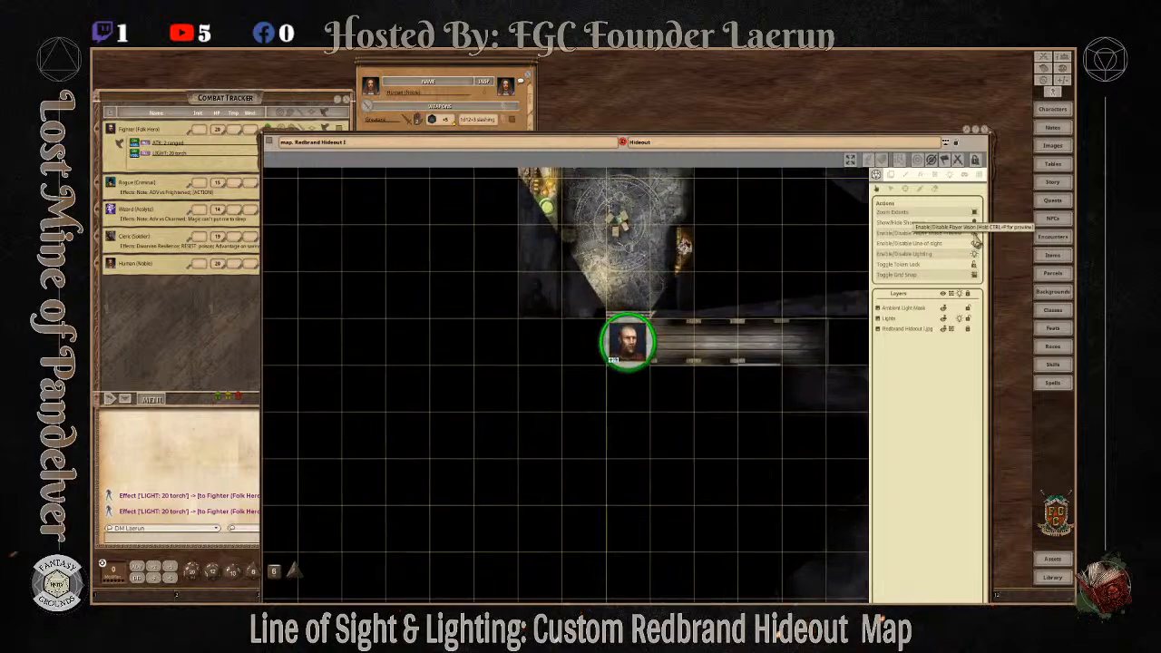
left_click(975, 234)
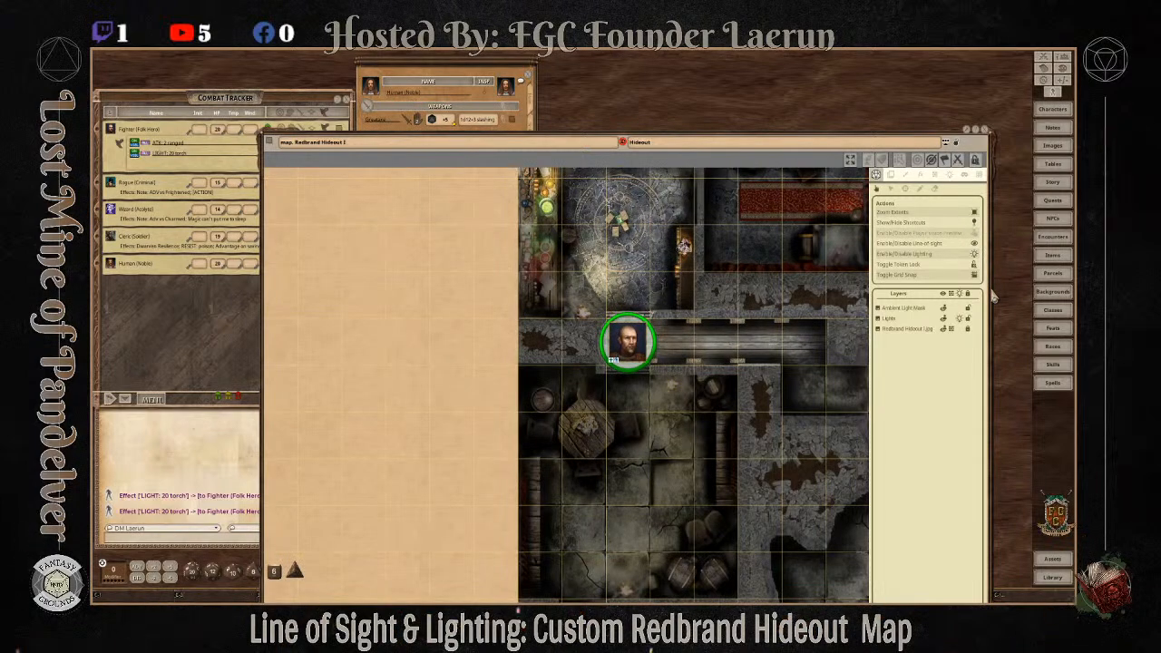
Step: Preview the Fighter's player vision temporarily several times, and lock the Ambient Light Mask and Lights layers
key("Tab")
key("Tab")
key("Tab")
key("Tab")
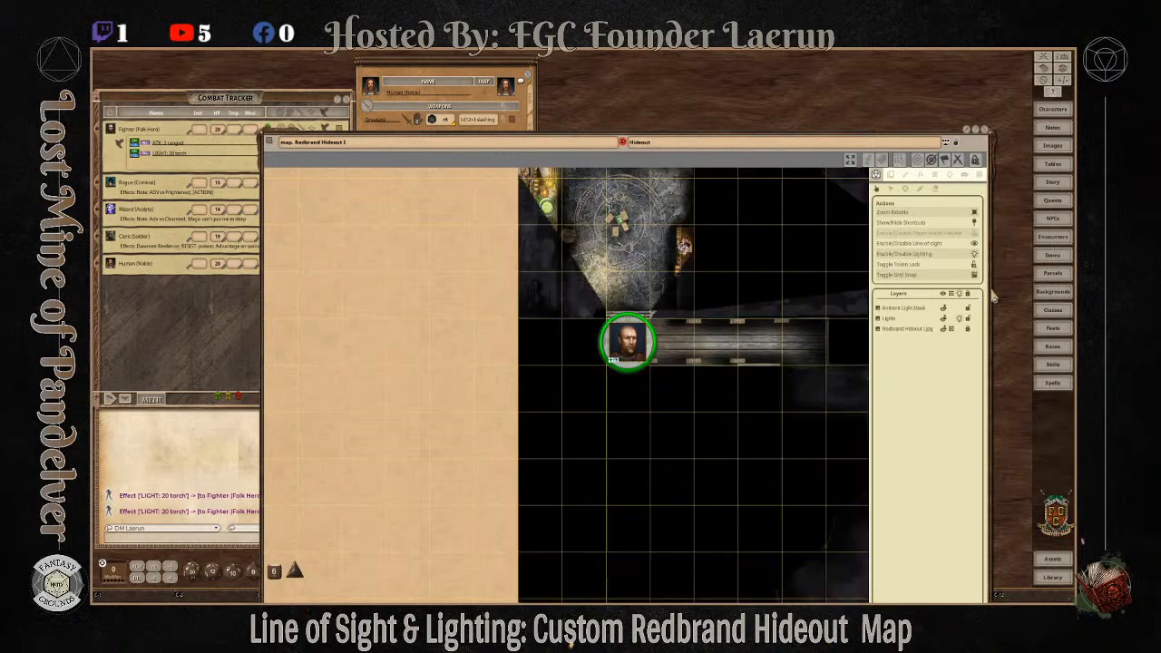
key("Tab")
key("Tab")
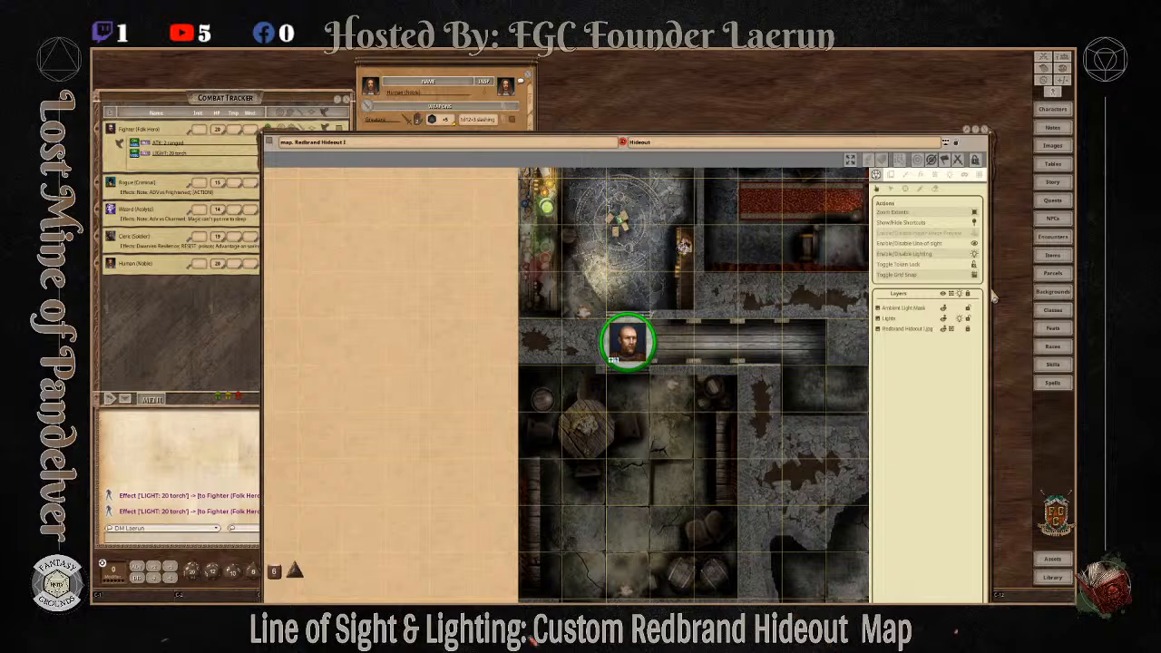
key("Tab")
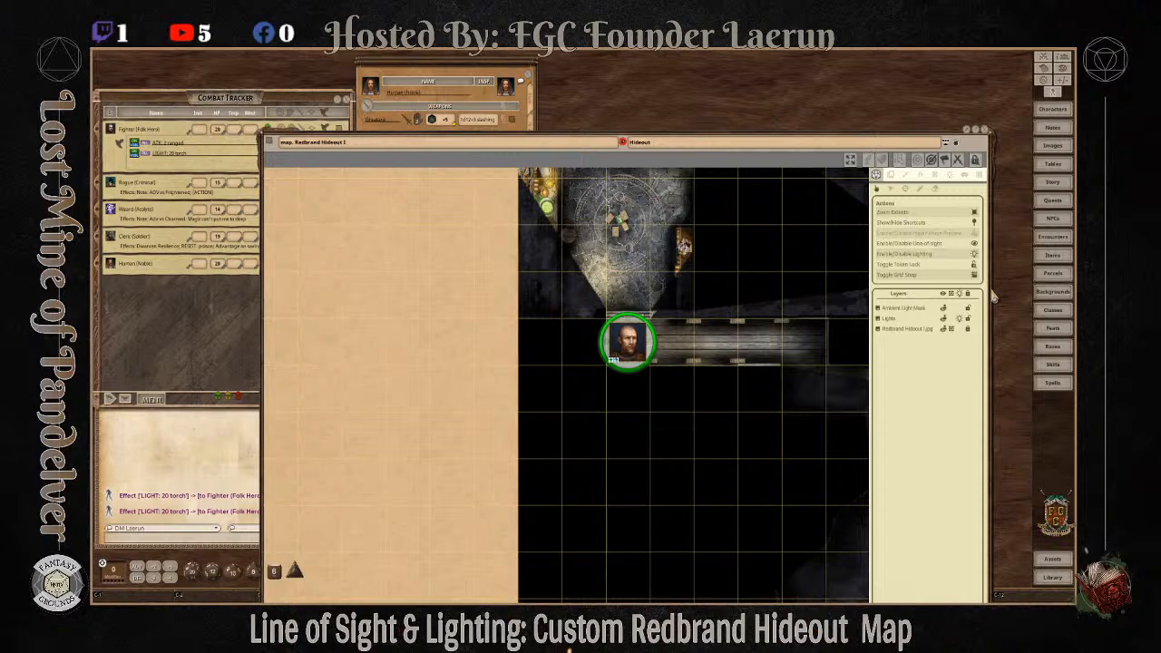
key("Tab")
key("Tab")
key("Tab")
key("Tab")
key("Tab")
key("Tab")
key("Tab")
key("Tab")
key("Tab")
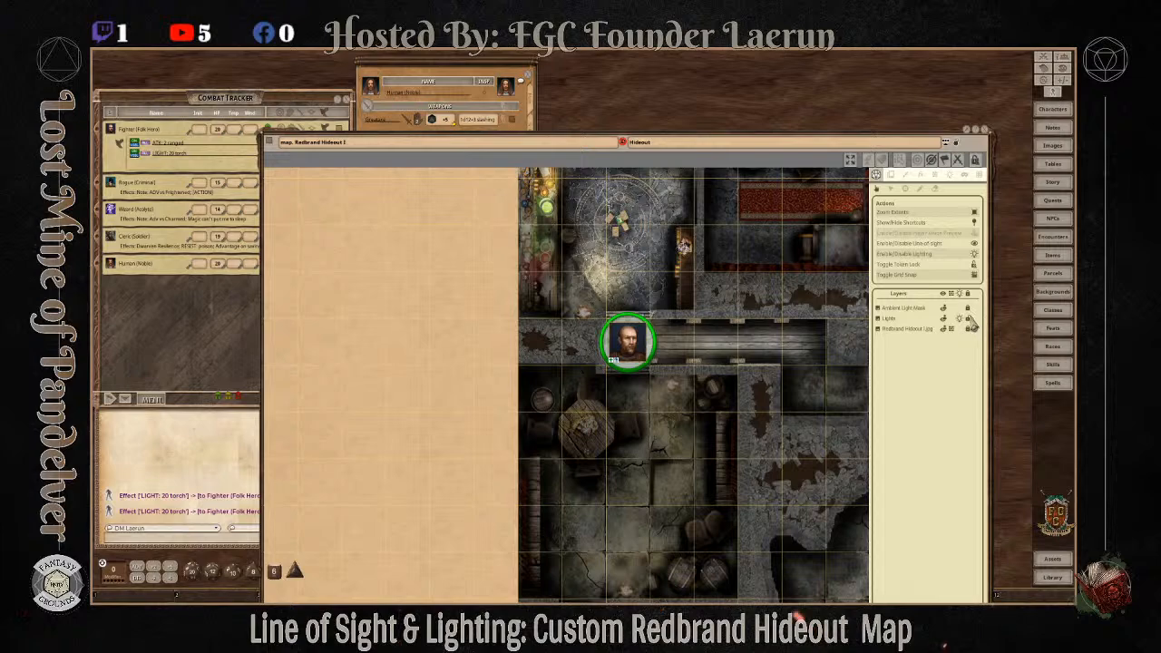
Step: Move the Fighter token north from the corridor through the open door into the northwest room
scroll(713, 253, "up", 1)
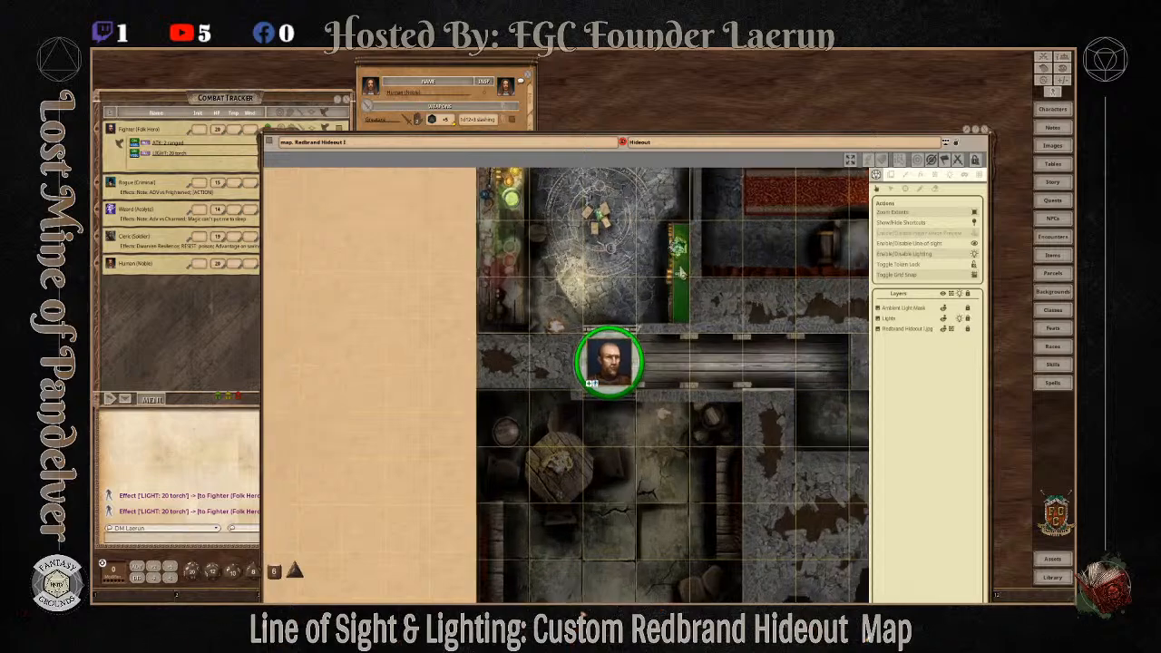
scroll(687, 261, "down", 1)
left_click_drag(629, 349, 623, 251)
scroll(725, 305, "down", 1)
scroll(726, 306, "down", 2)
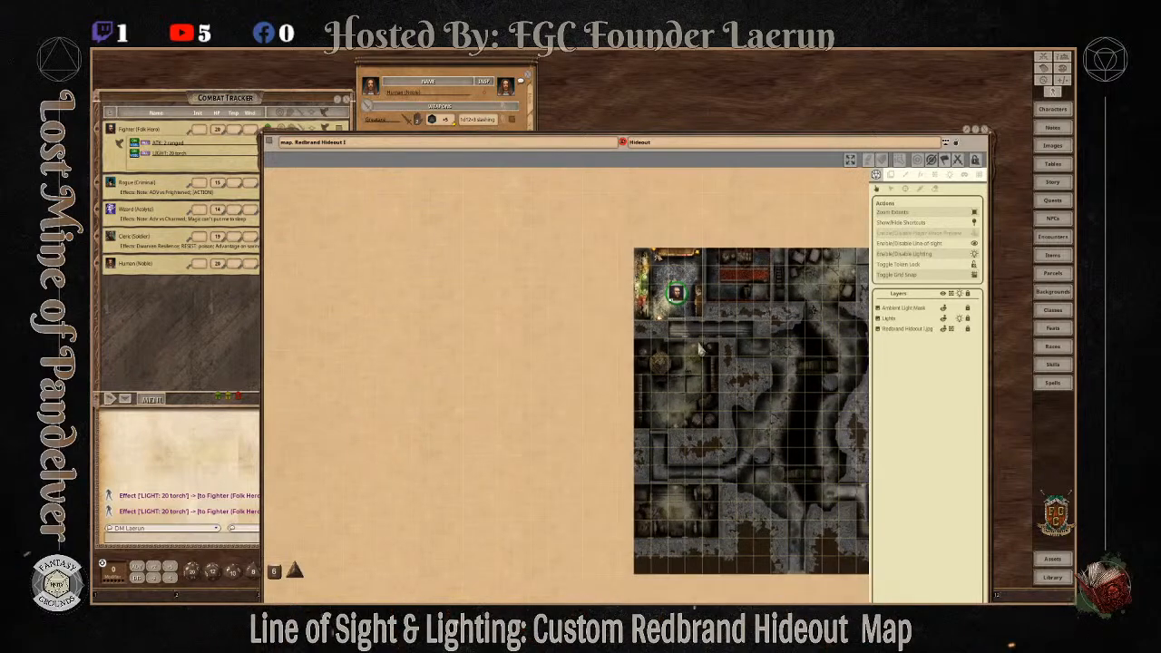
Step: Examine how the carried torch and placed lights illuminate the northwest room and the adjoining corridor
scroll(731, 350, "up", 2)
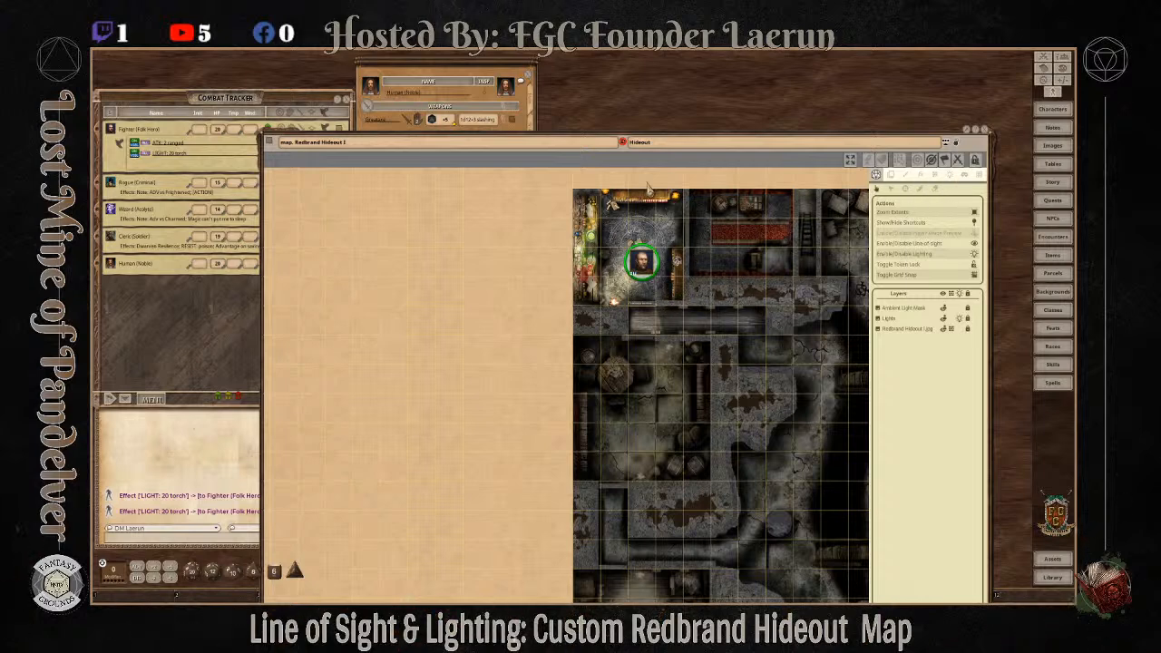
scroll(833, 399, "down", 3)
scroll(699, 337, "up", 7)
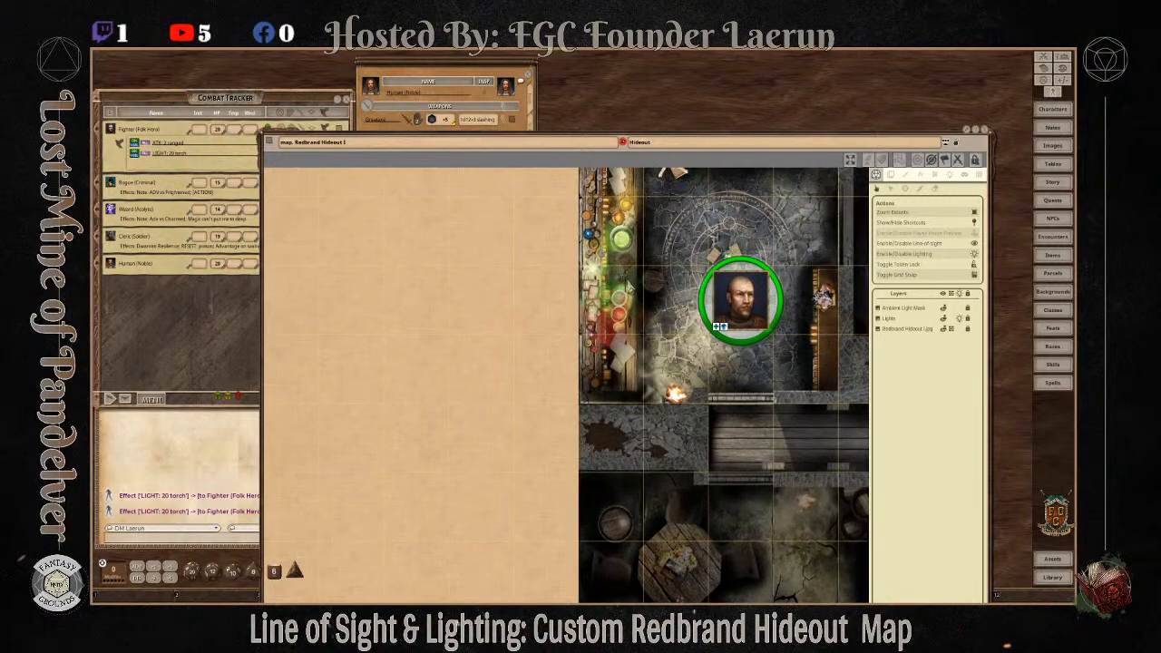
scroll(776, 392, "down", 3)
scroll(775, 385, "up", 3)
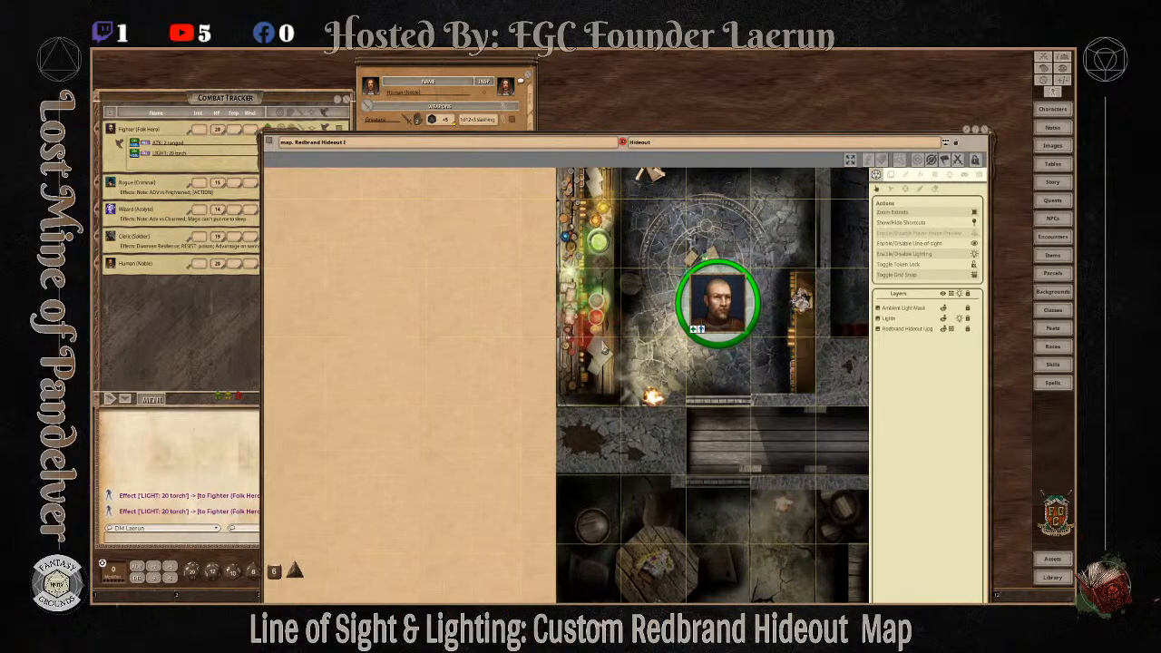
scroll(604, 346, "down", 2)
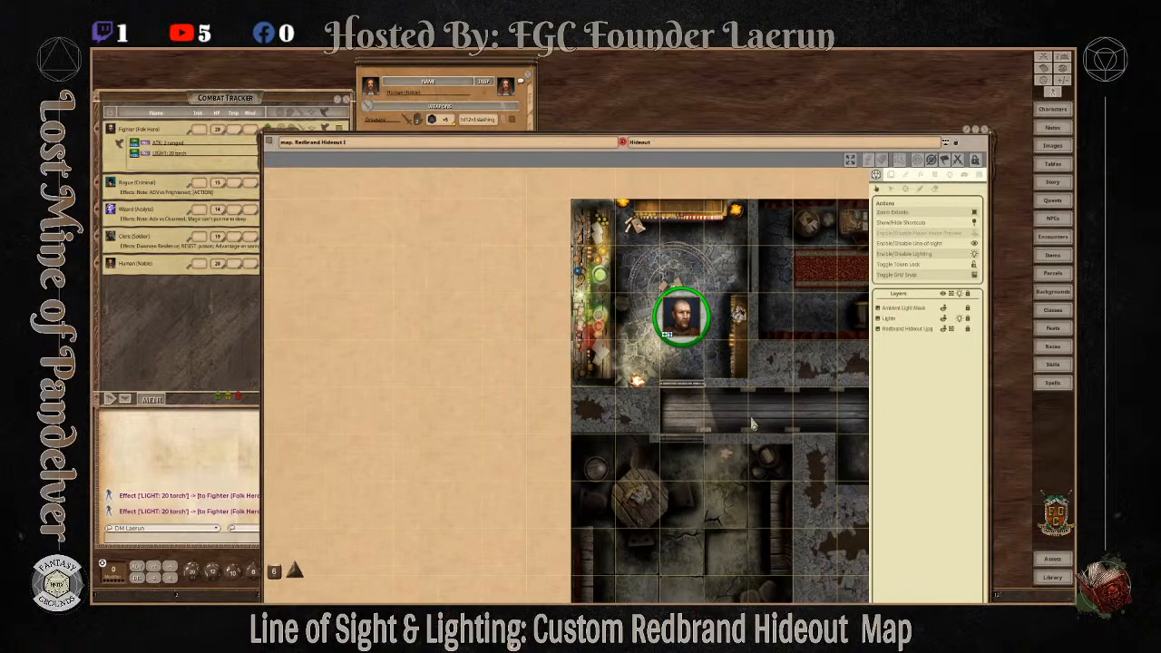
scroll(712, 451, "down", 1)
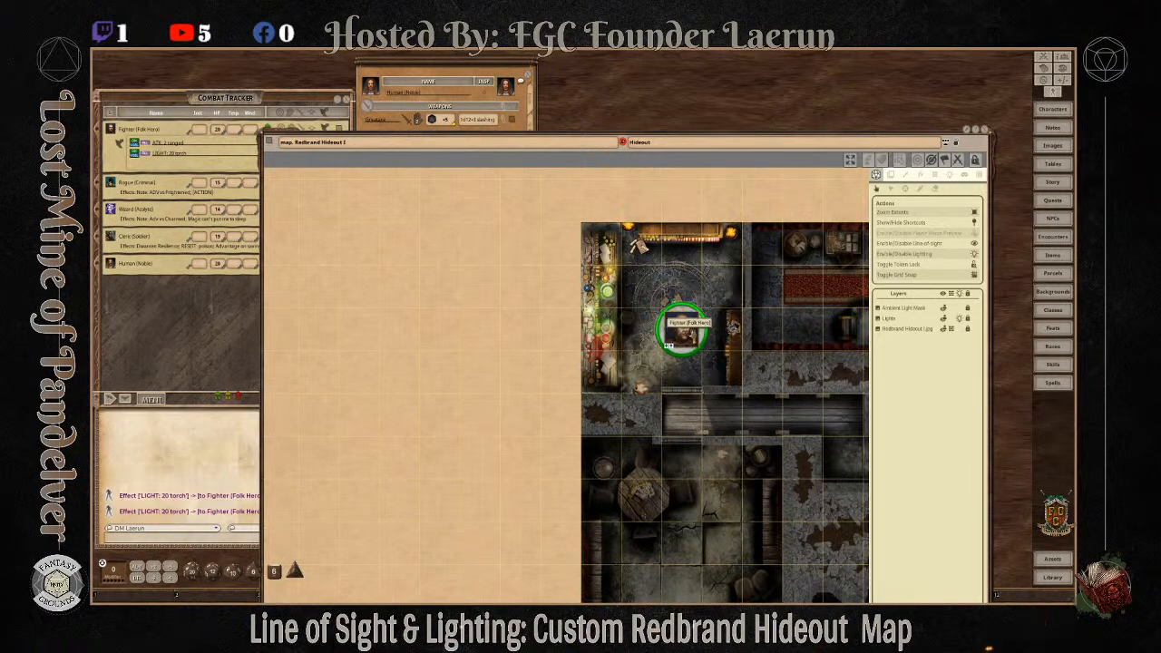
scroll(687, 335, "down", 2)
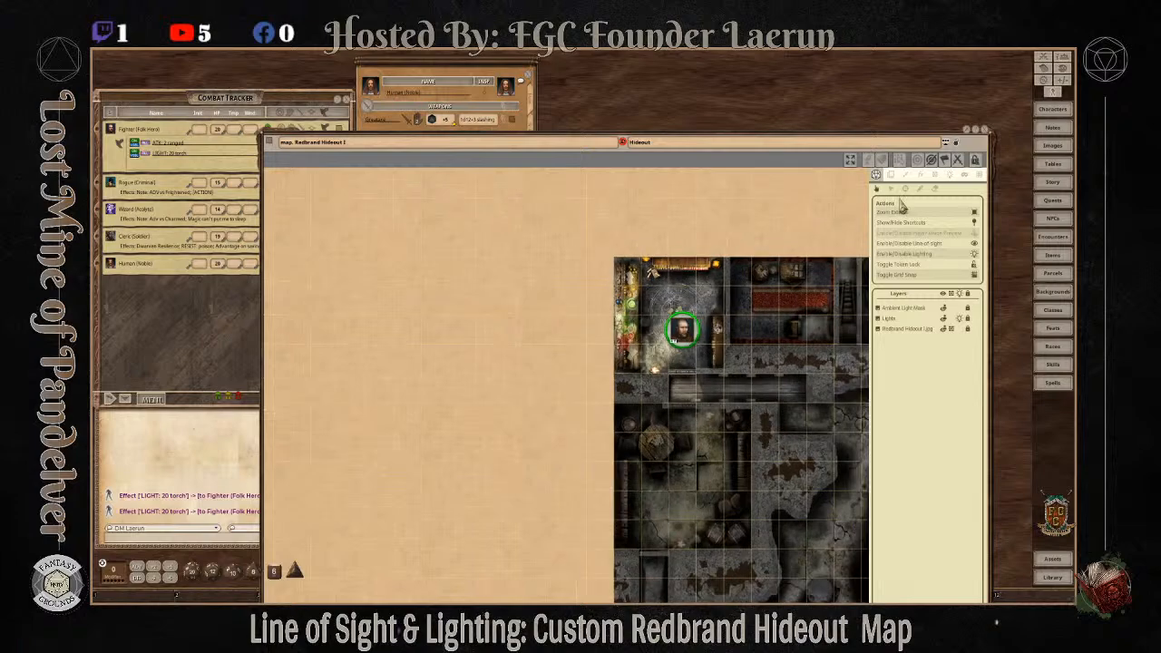
Step: Lock the Redbrand Hideout map, fit it to the window to review its lighting, and close the map
left_click(958, 144)
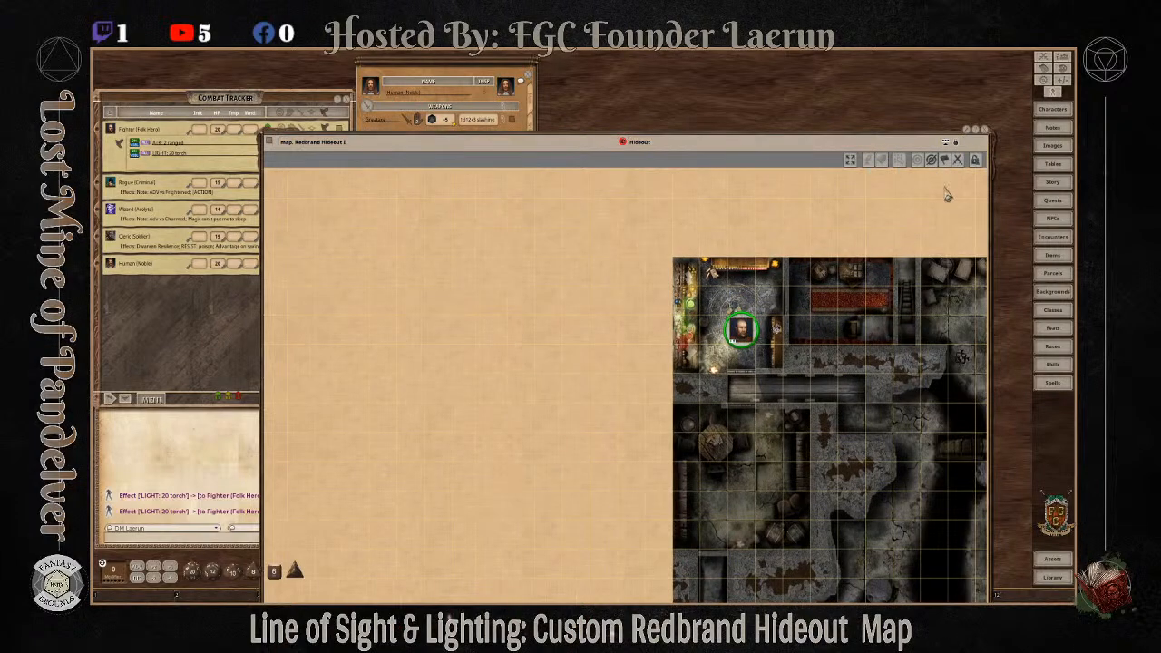
left_click(850, 161)
scroll(735, 390, "down", 1)
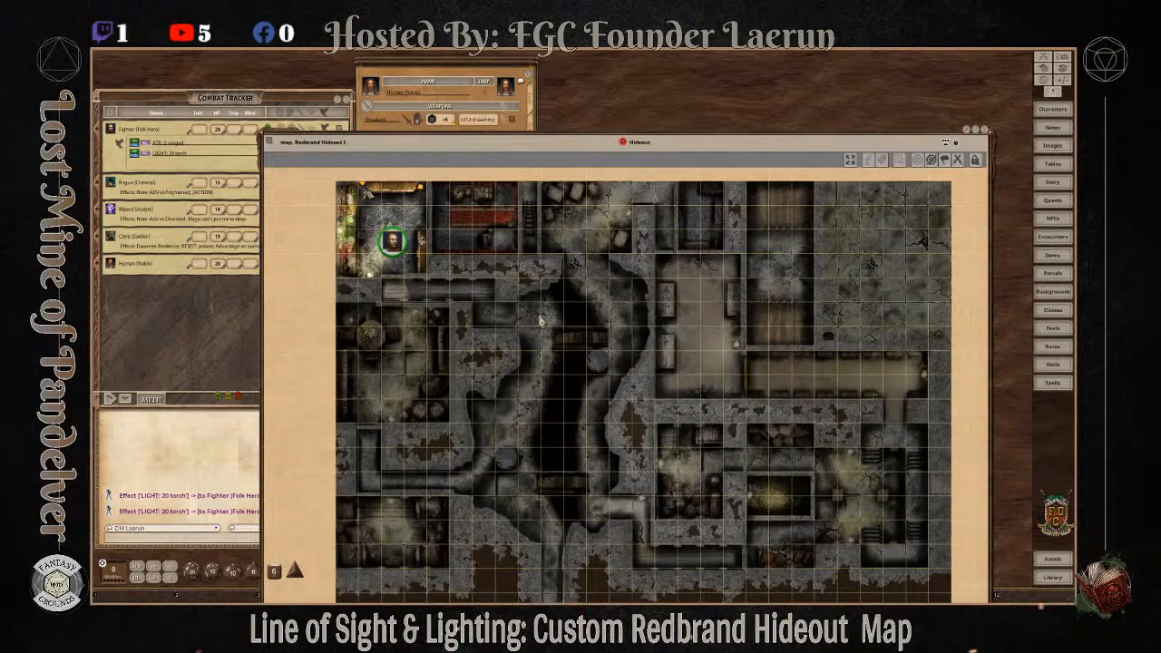
scroll(376, 259, "up", 1)
scroll(395, 243, "up", 2)
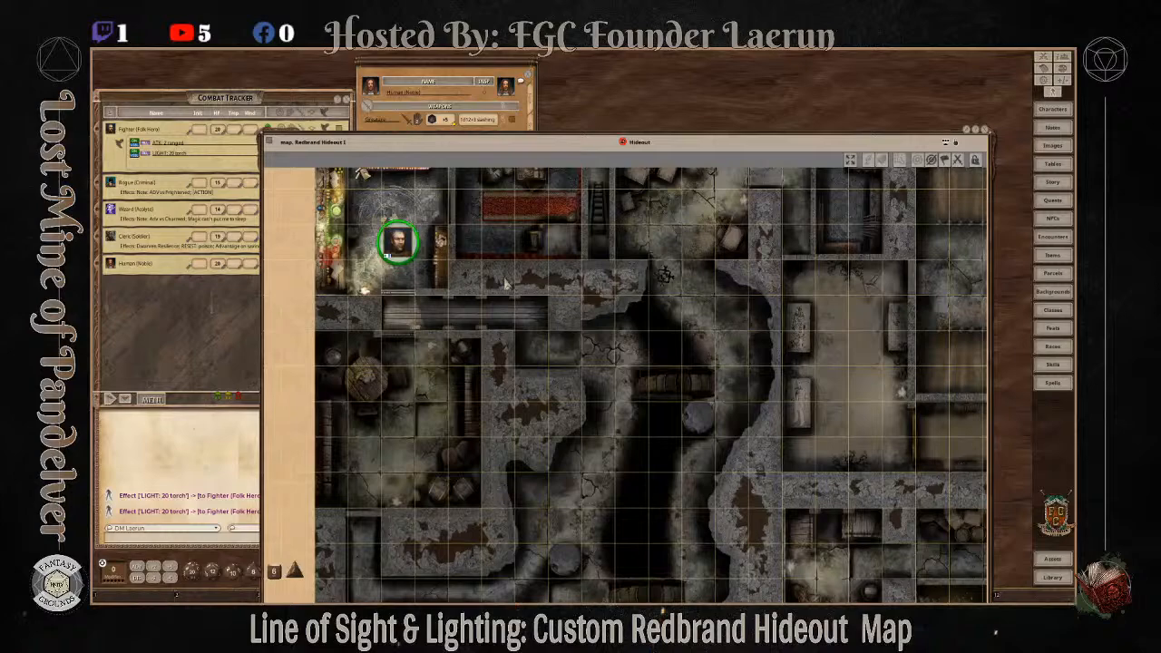
scroll(584, 330, "down", 4)
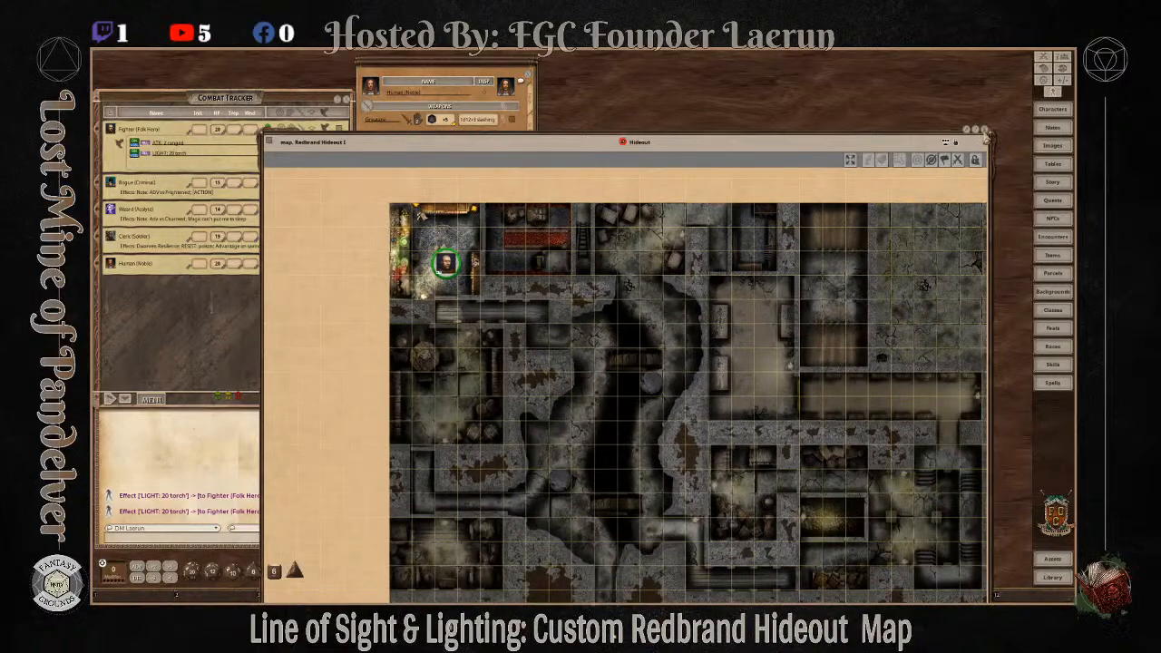
left_click(987, 136)
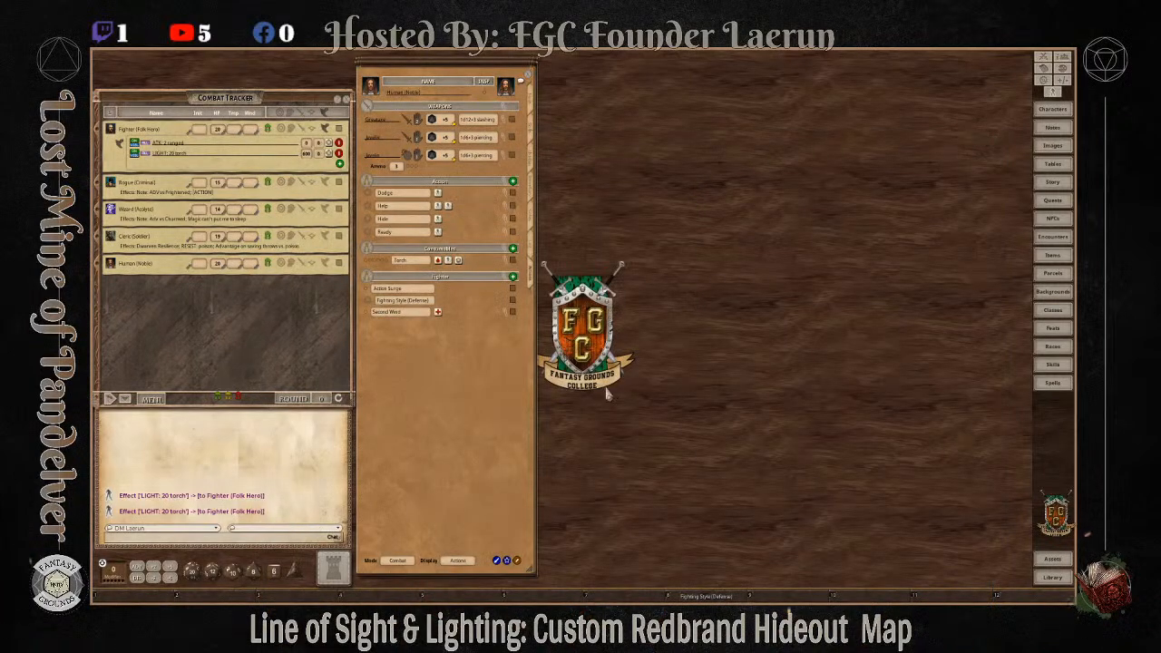